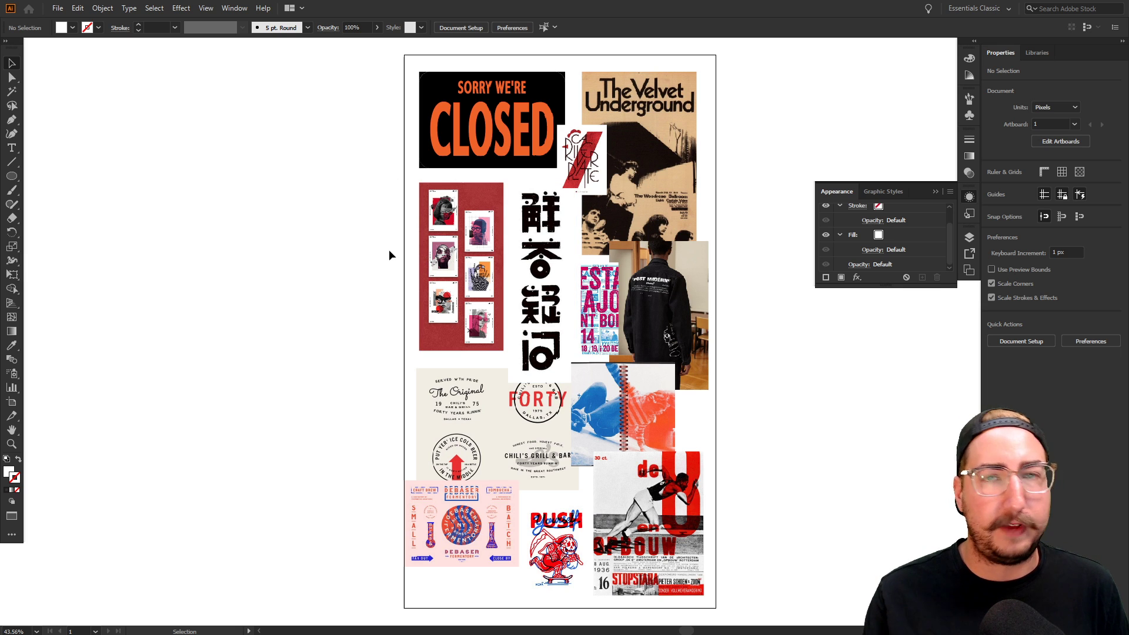
Exit full screen, bring CanceledCon.ai to the front and pan its artboards into view
key("f")
key("f")
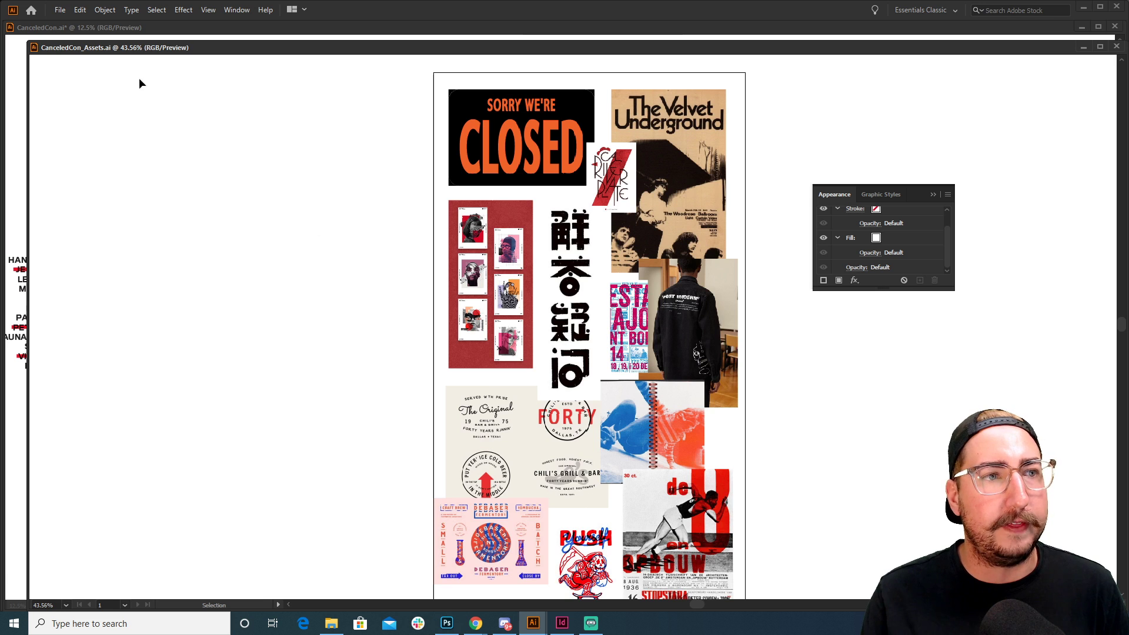
left_click(164, 28)
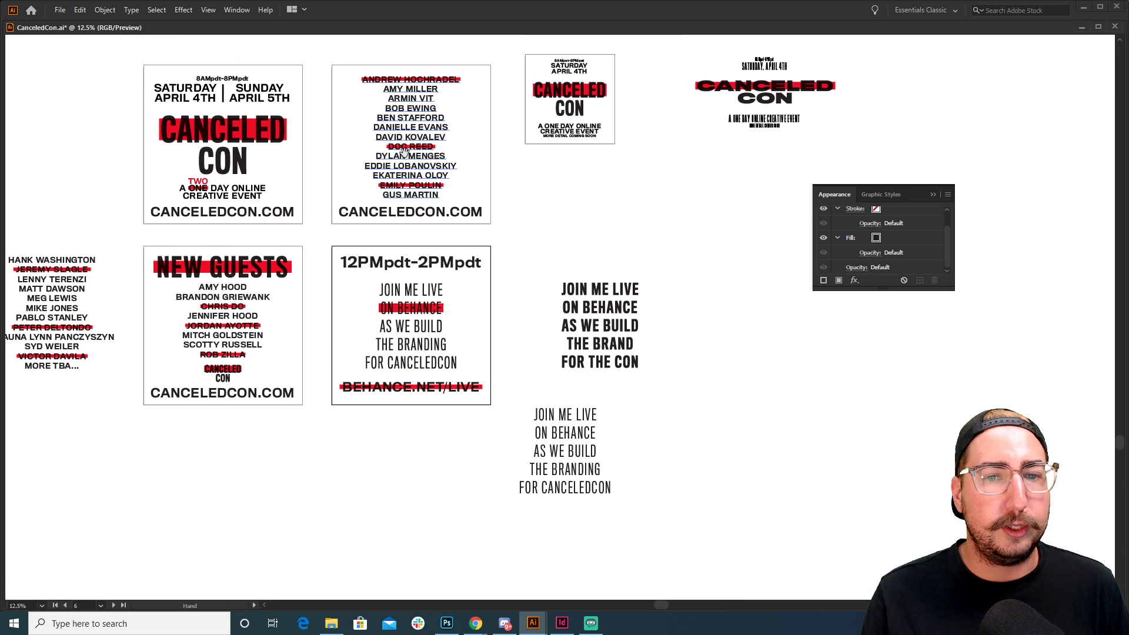
left_click_drag(405, 151, 512, 236)
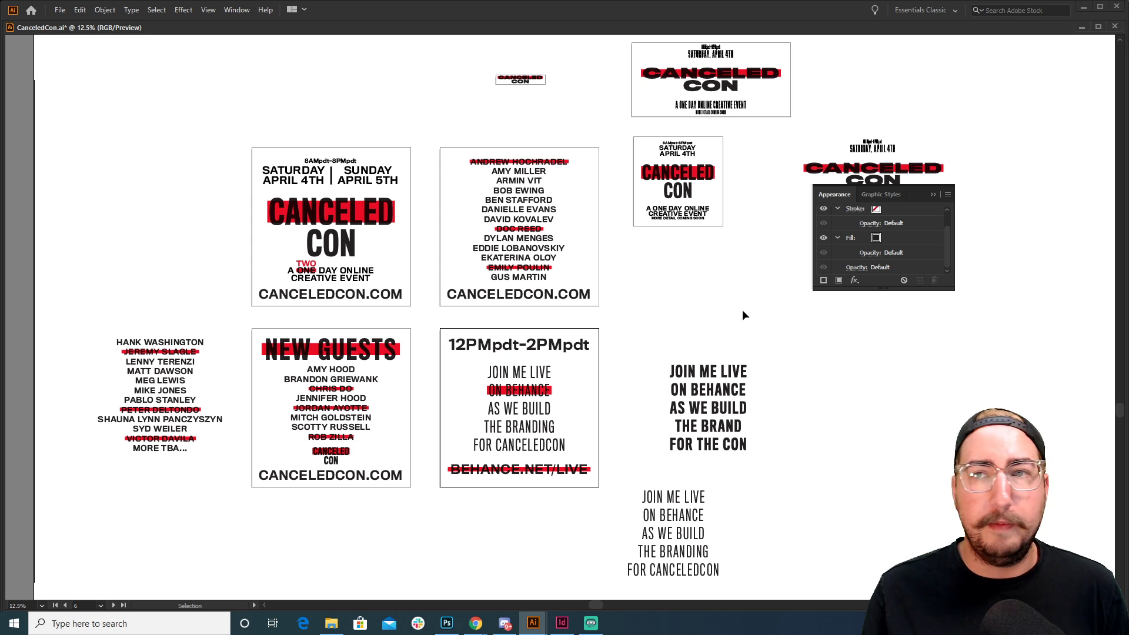
left_click(1081, 27)
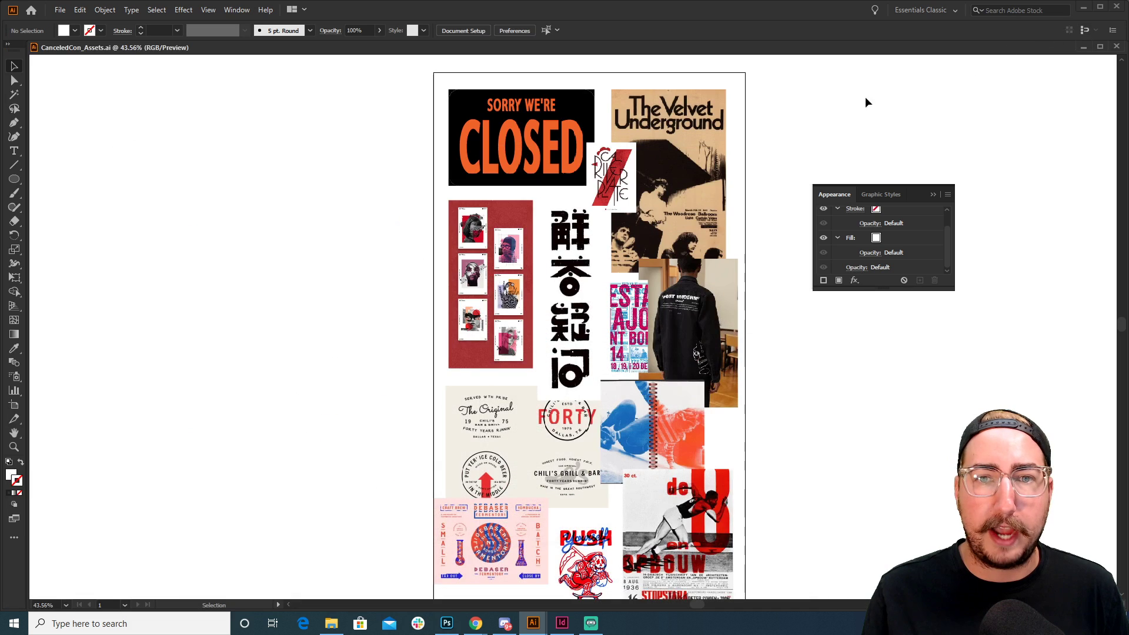
left_click_drag(753, 253, 702, 228)
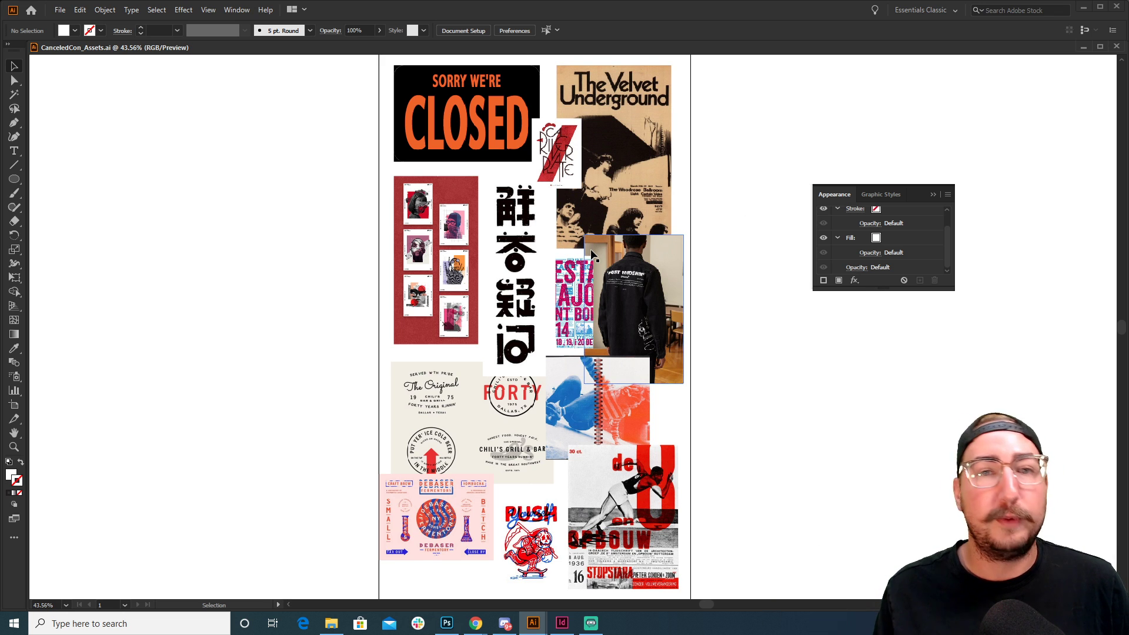
scroll(591, 254, "right", 2)
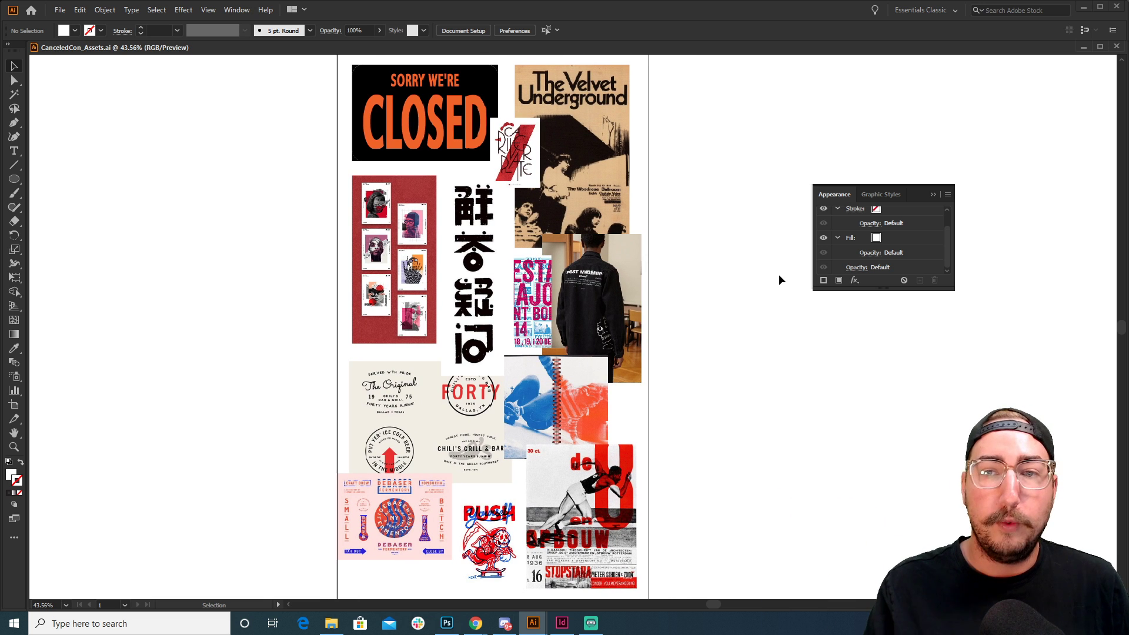
Pan left and draw an area text box to the right of the moodboard
left_click_drag(763, 258, 666, 264)
left_click_drag(653, 259, 598, 253)
key("t")
left_click_drag(530, 121, 795, 437)
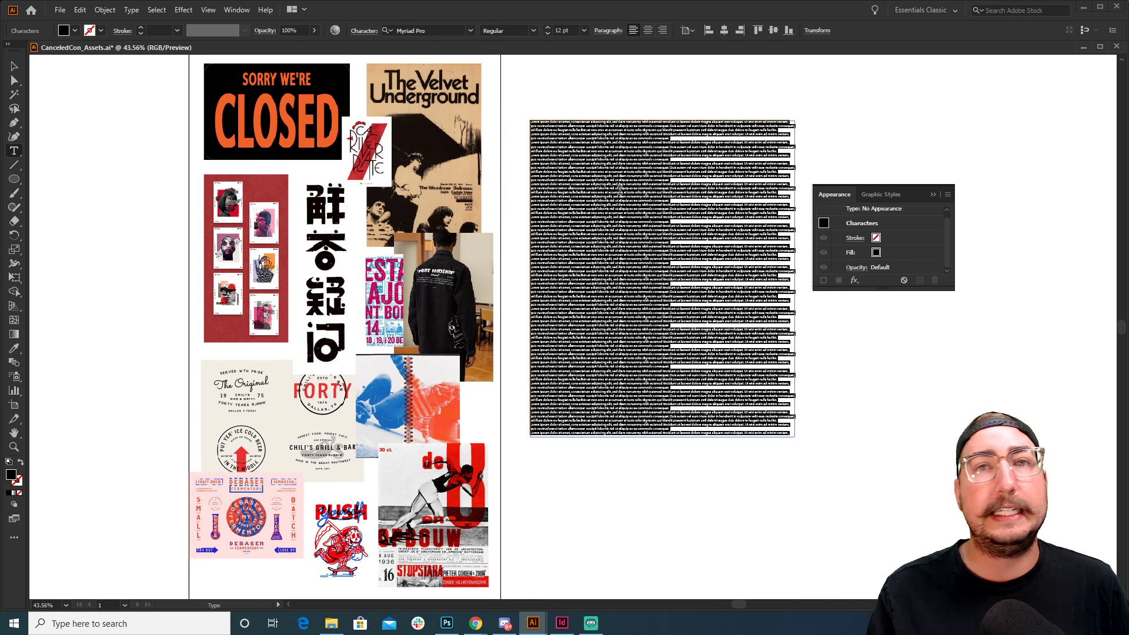
Set the text box to 38 pt in the Character panel and delete all placeholder text
key("ctrl+t")
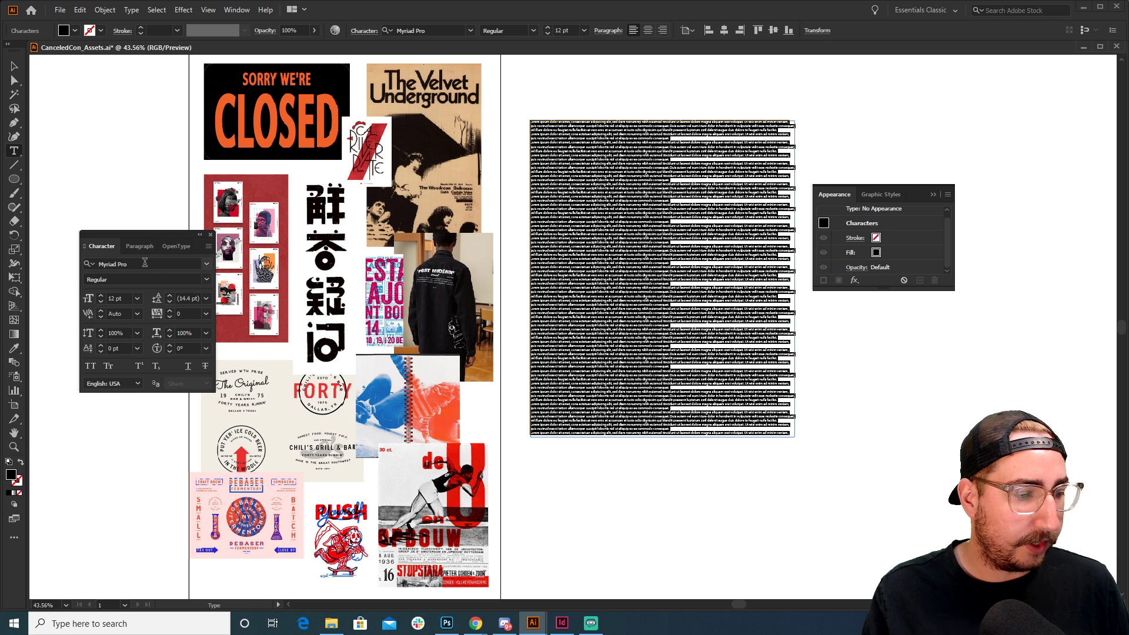
left_click_drag(650, 147, 834, 561)
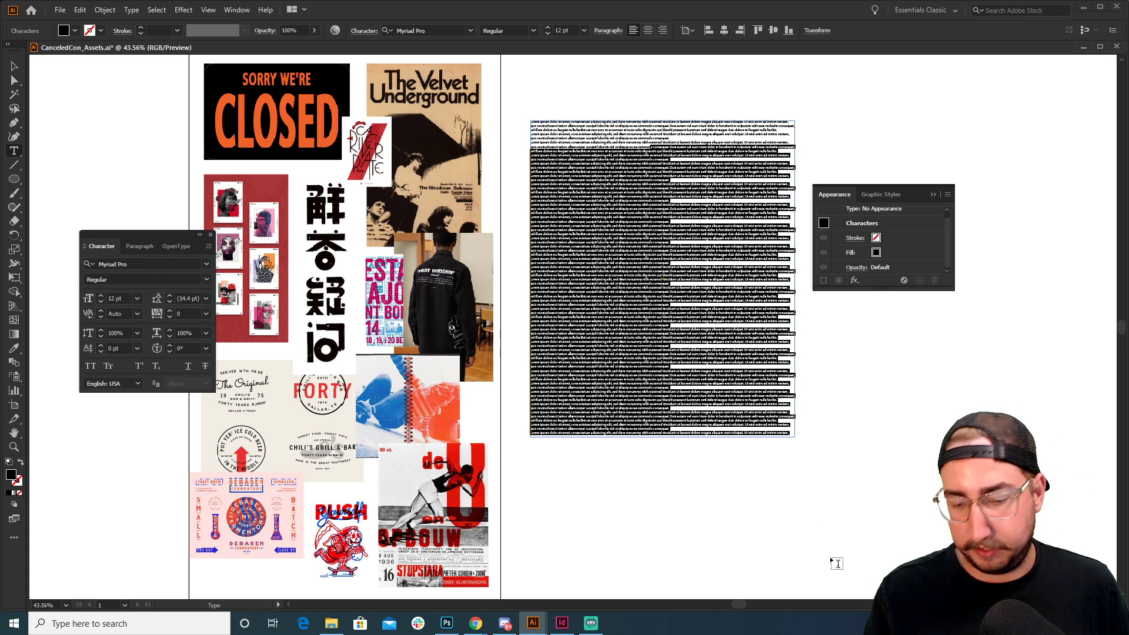
key("BackSpace")
key("ctrl+a")
left_click(109, 298)
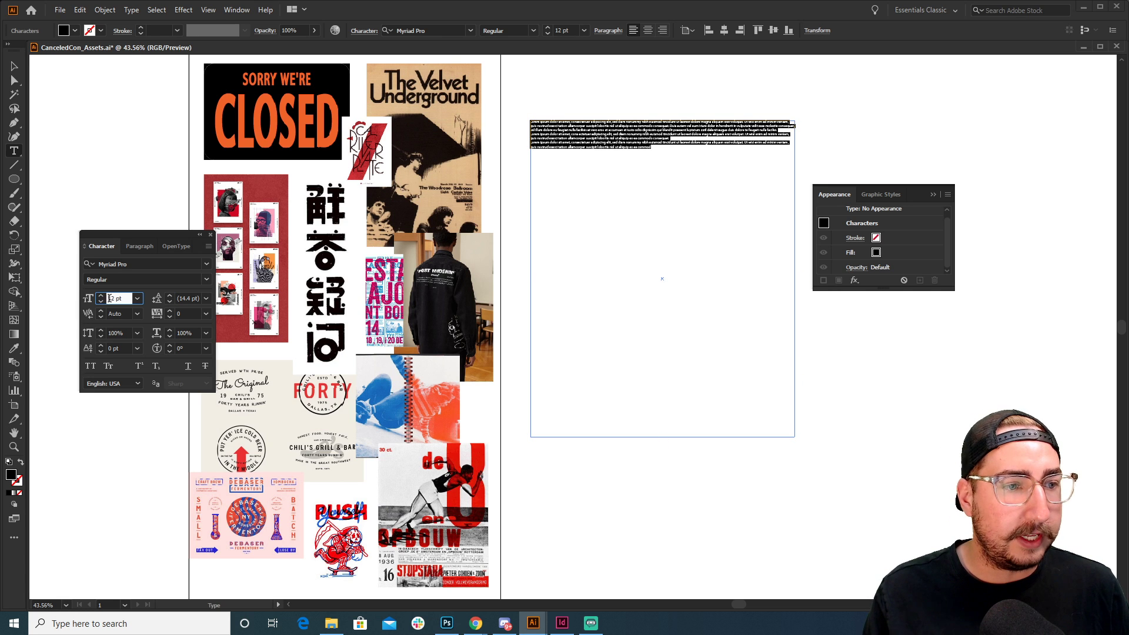
key("Up")
key("Up")
key("Up")
key("Up")
key("Up")
key("Up")
key("Up")
key("Up")
key("Up")
key("Up")
key("Up")
key("Up")
key("Up")
key("Up")
key("Up")
key("Up")
key("Up")
key("Up")
key("Up")
key("Up")
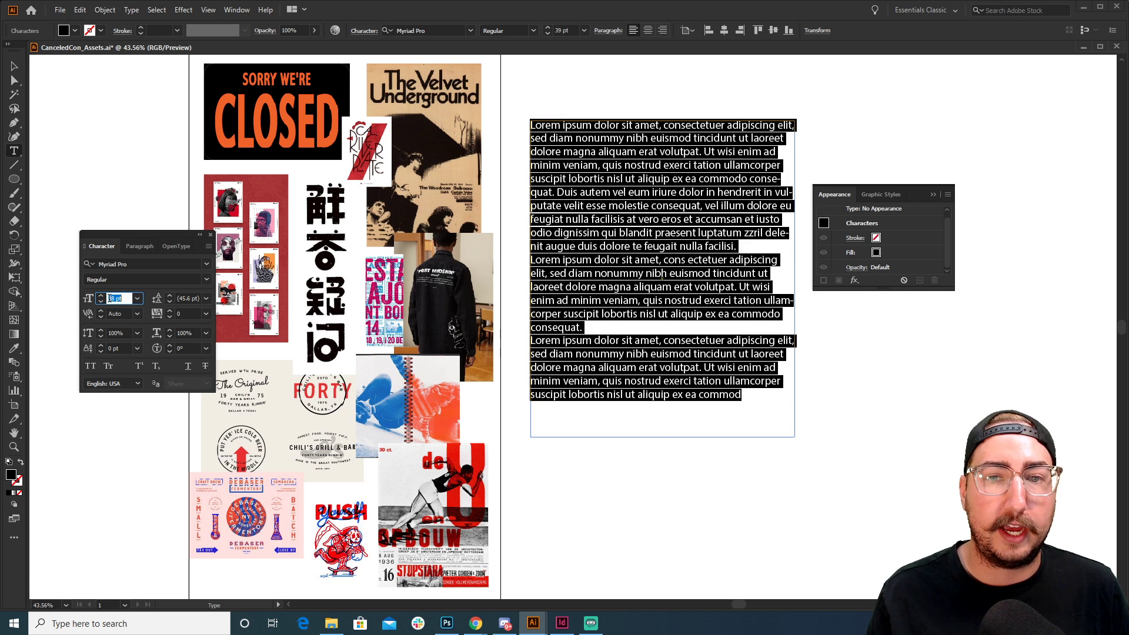
left_click(598, 211)
key("ctrl+a")
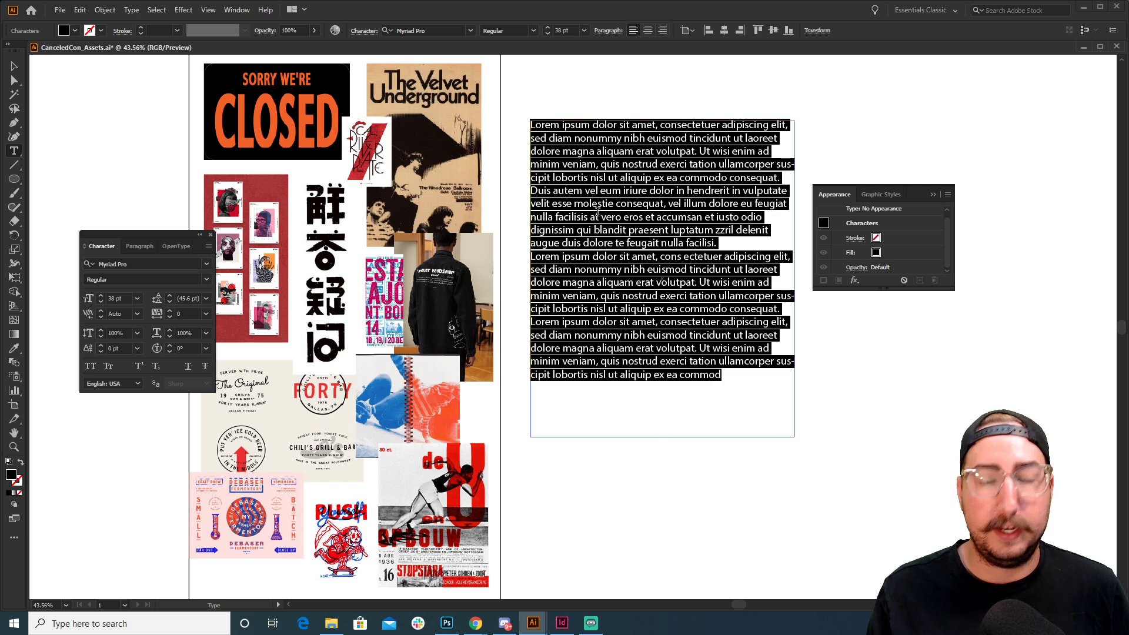
key("BackSpace")
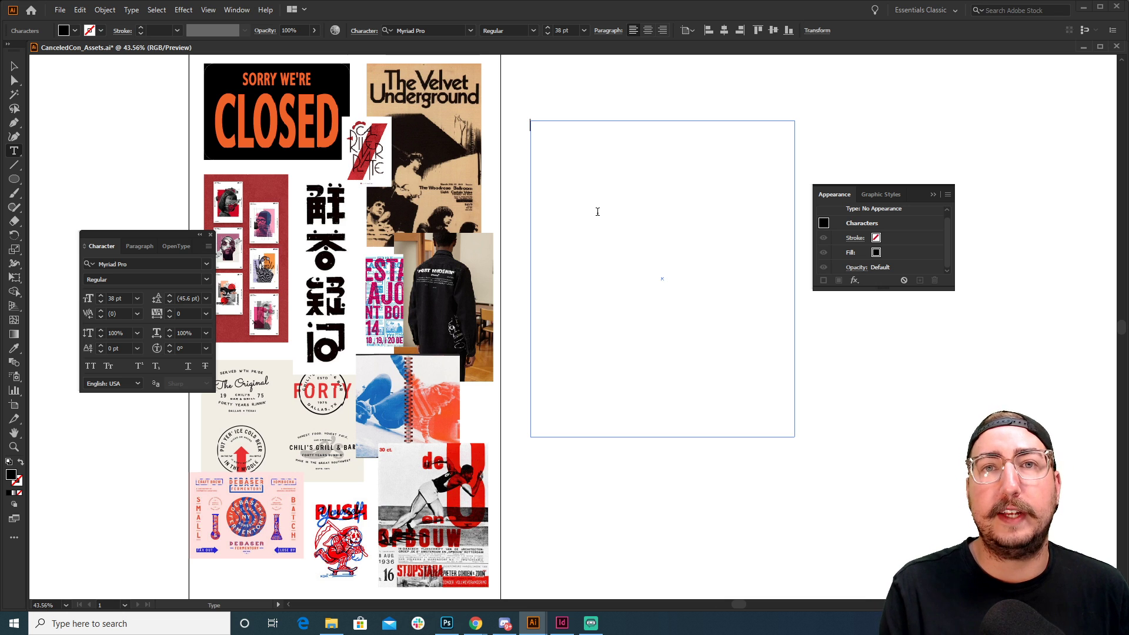
Type the first keywords: Strike, Agressive, Forward, Puchy, Bold, In your face
type("Strkk")
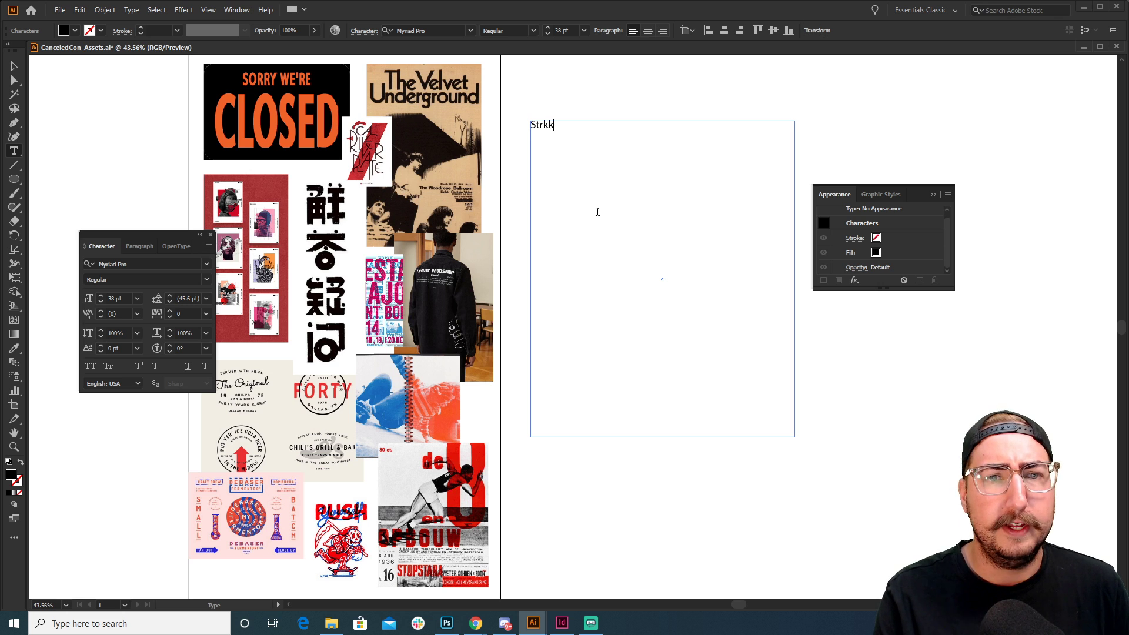
key("BackSpace")
type("ike ")
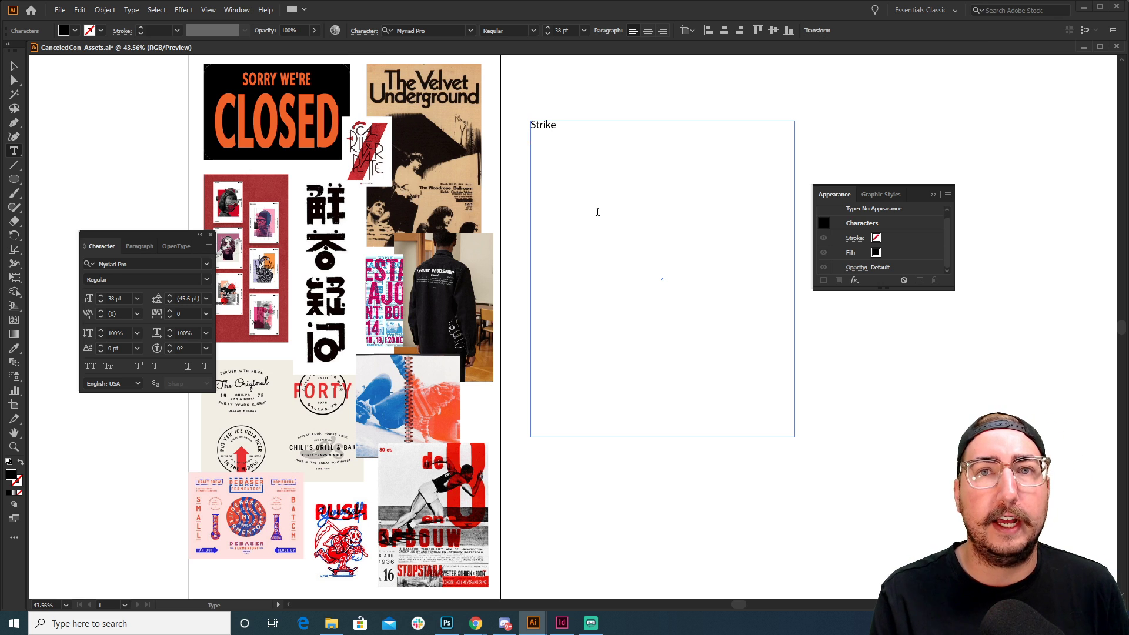
type("Agressive")
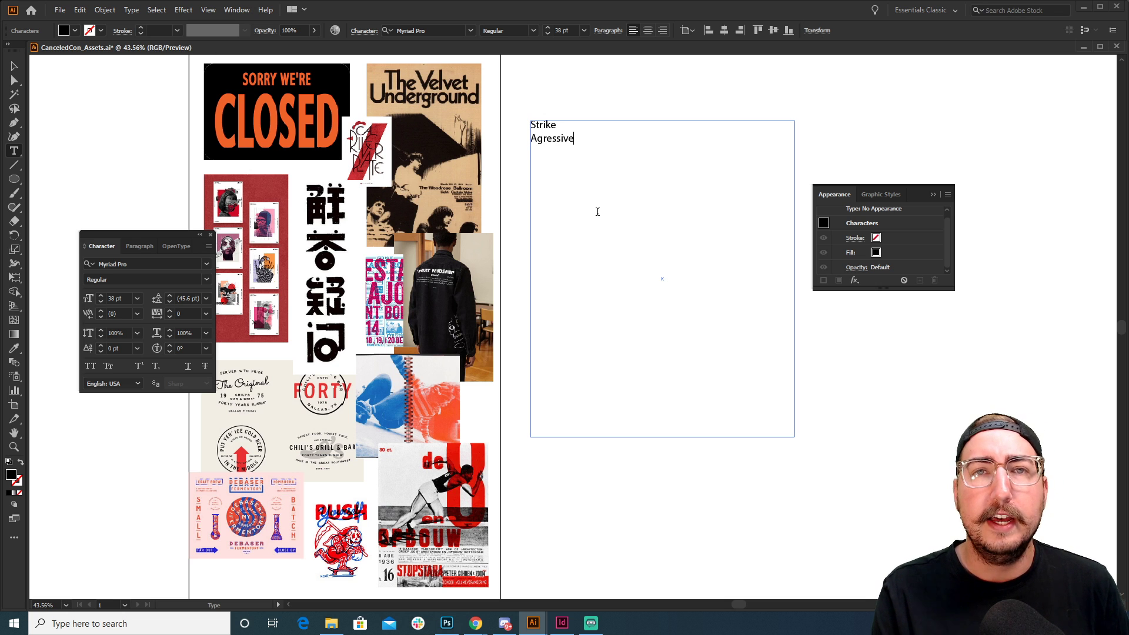
key("Return")
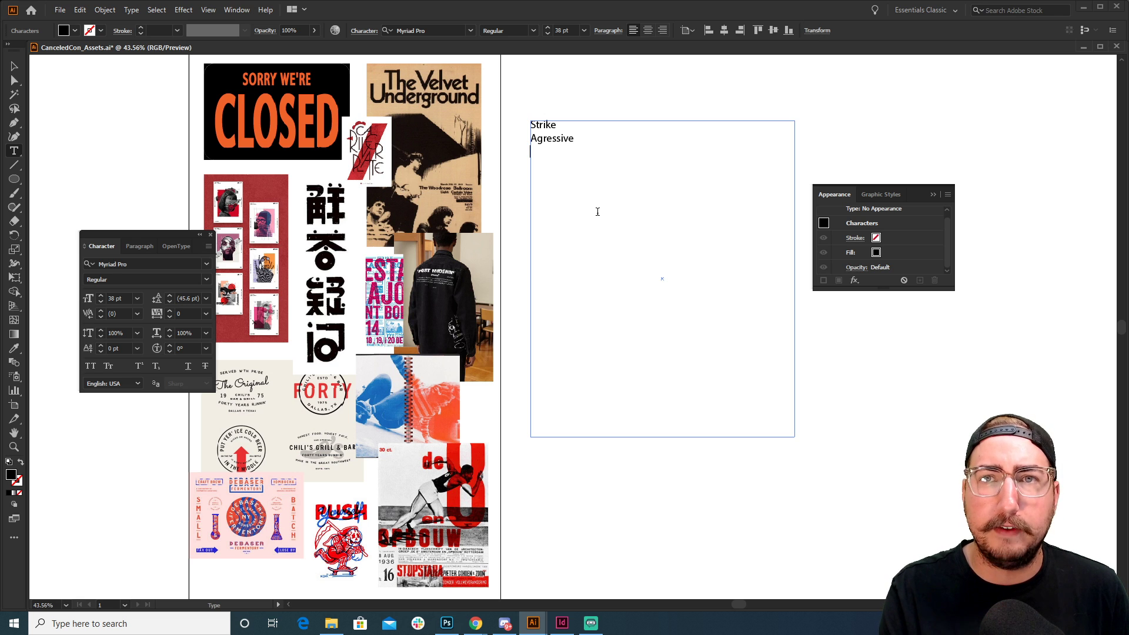
type("Forward")
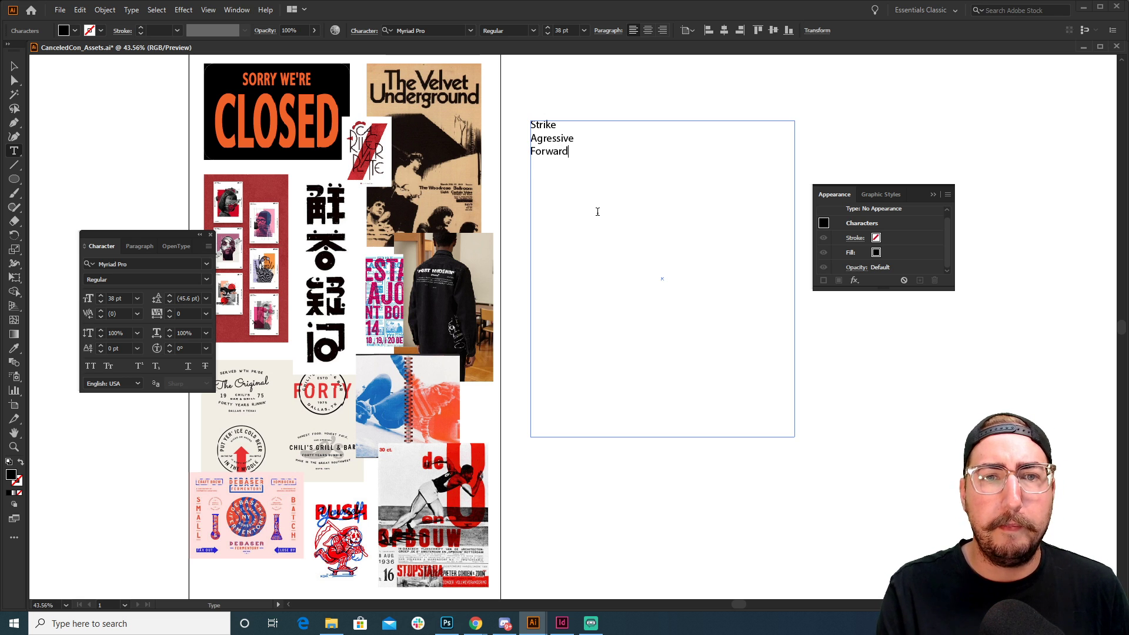
key("Return")
type("Puchy")
key("Return")
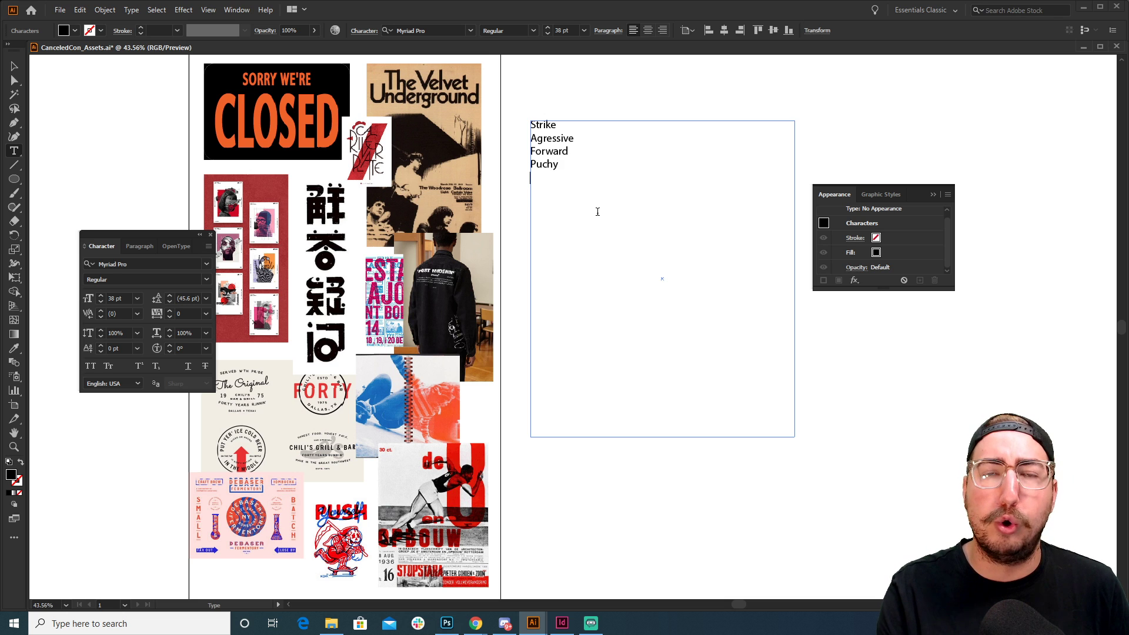
type("Bold ")
type("In you")
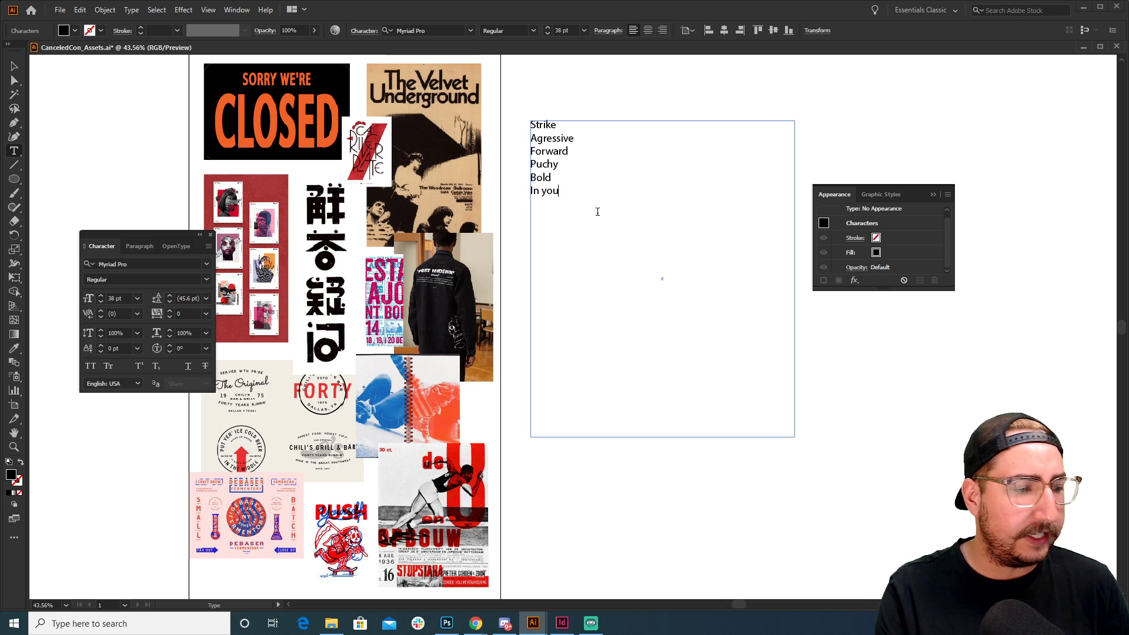
type("r fa")
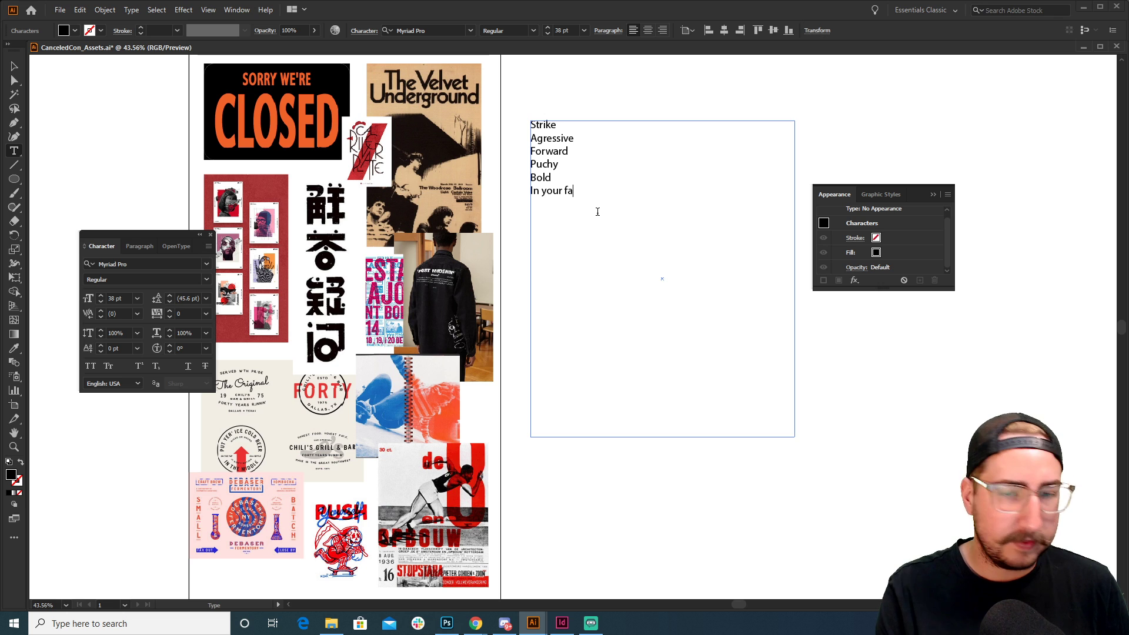
type("ce")
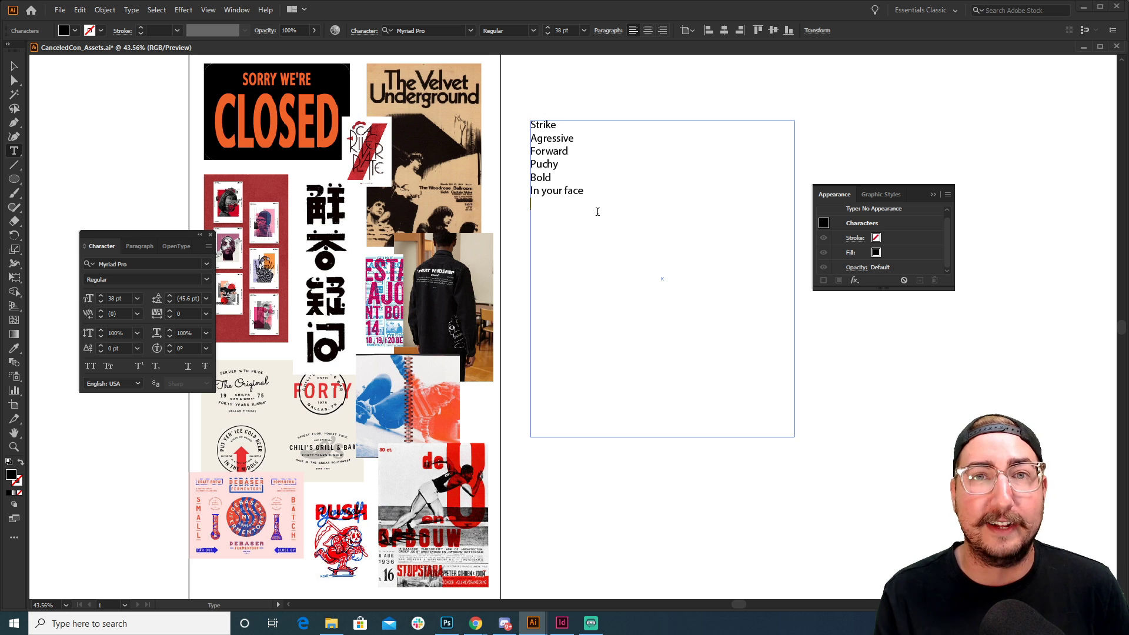
Add Hashtags, #______isoverparty, Simple / Clean, Rebelious, Stacked, Crossed Out, Redacted, Color Red, Being Cut Short
type("Ha")
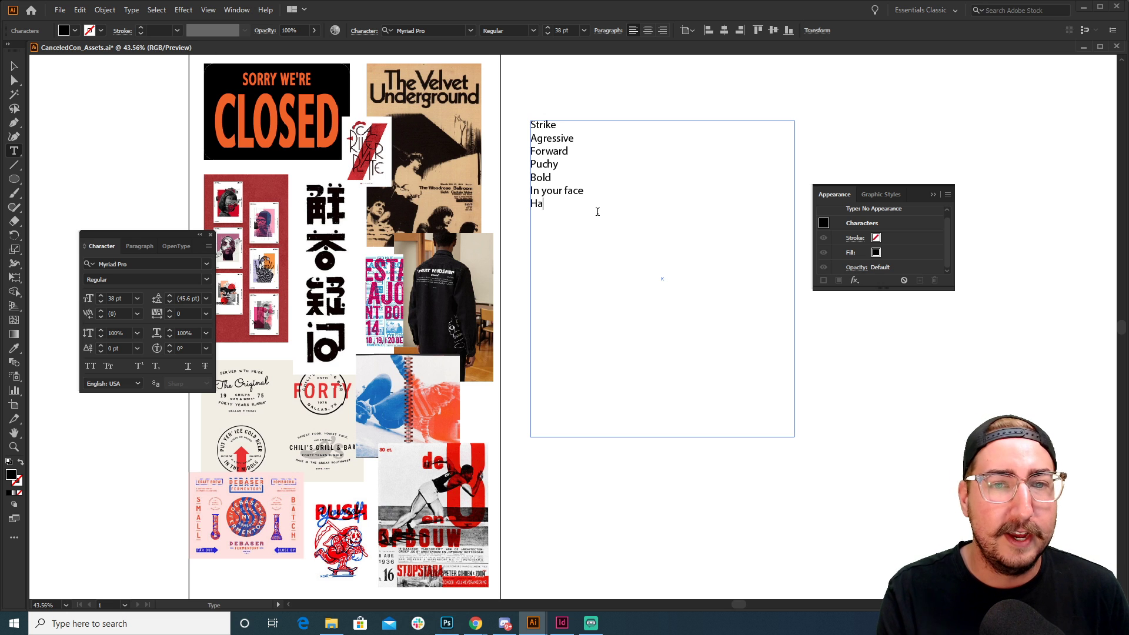
type("shtags")
key("Return")
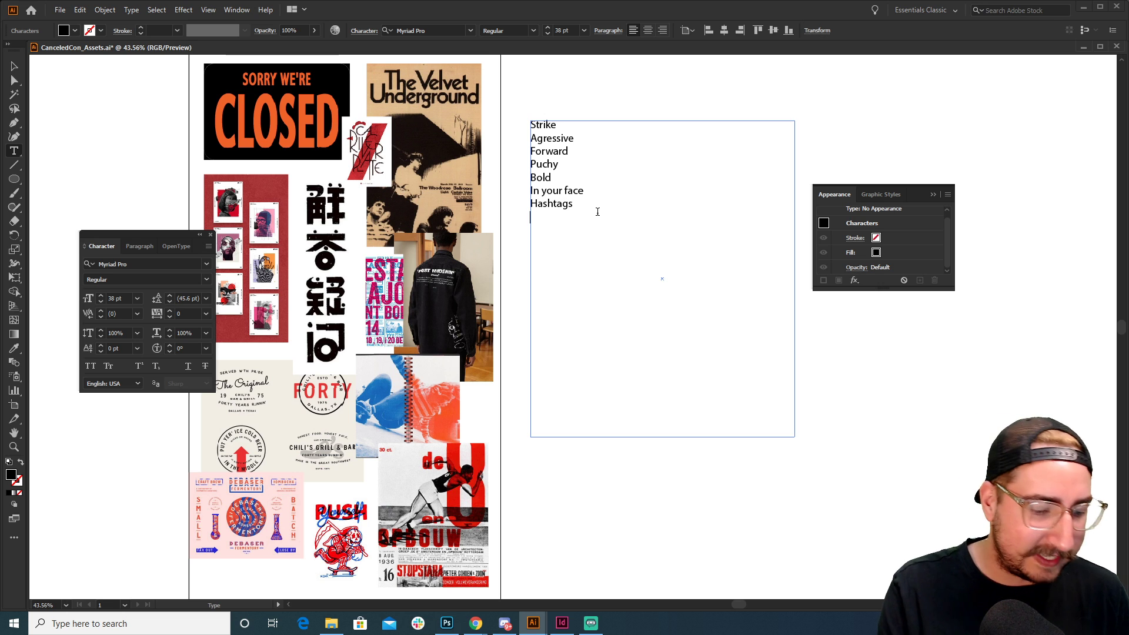
type("#______")
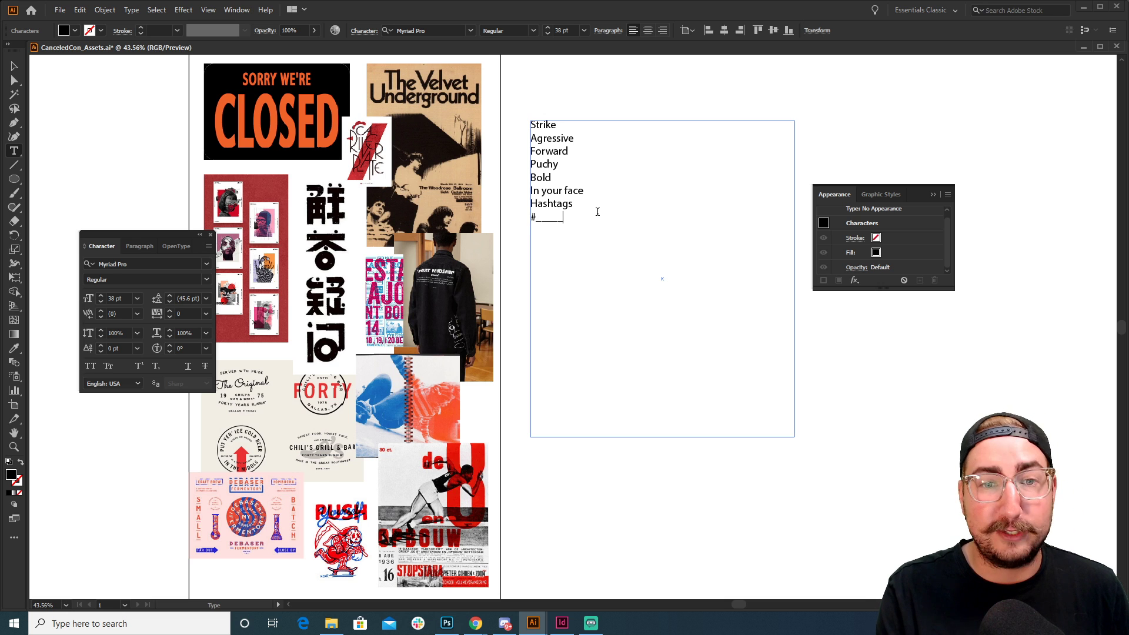
type("isoverparty")
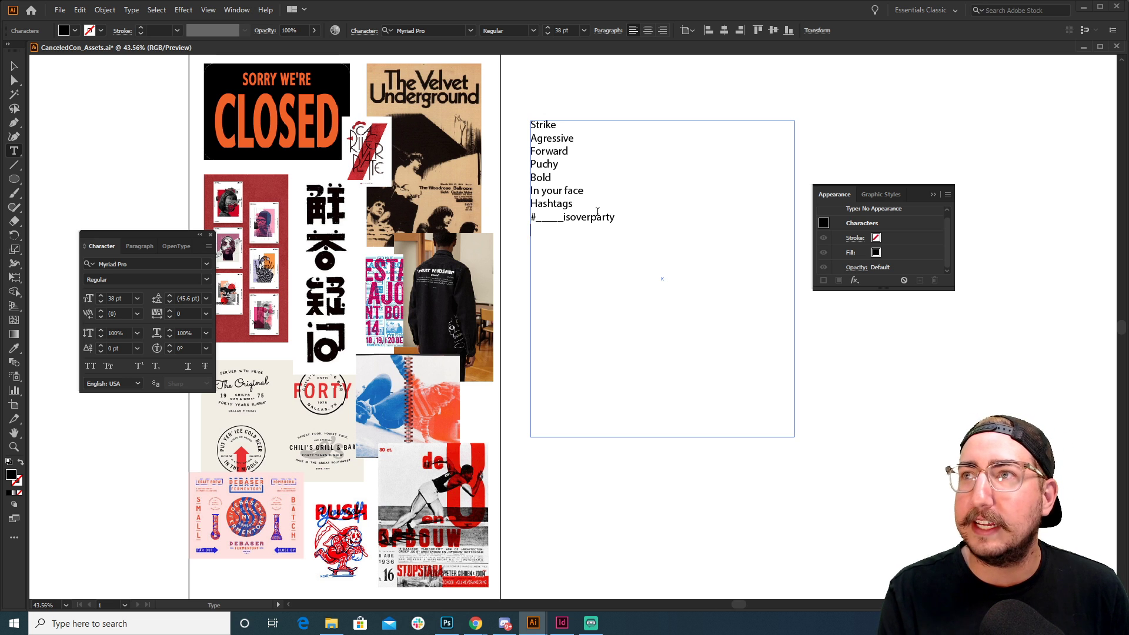
type("Simpl")
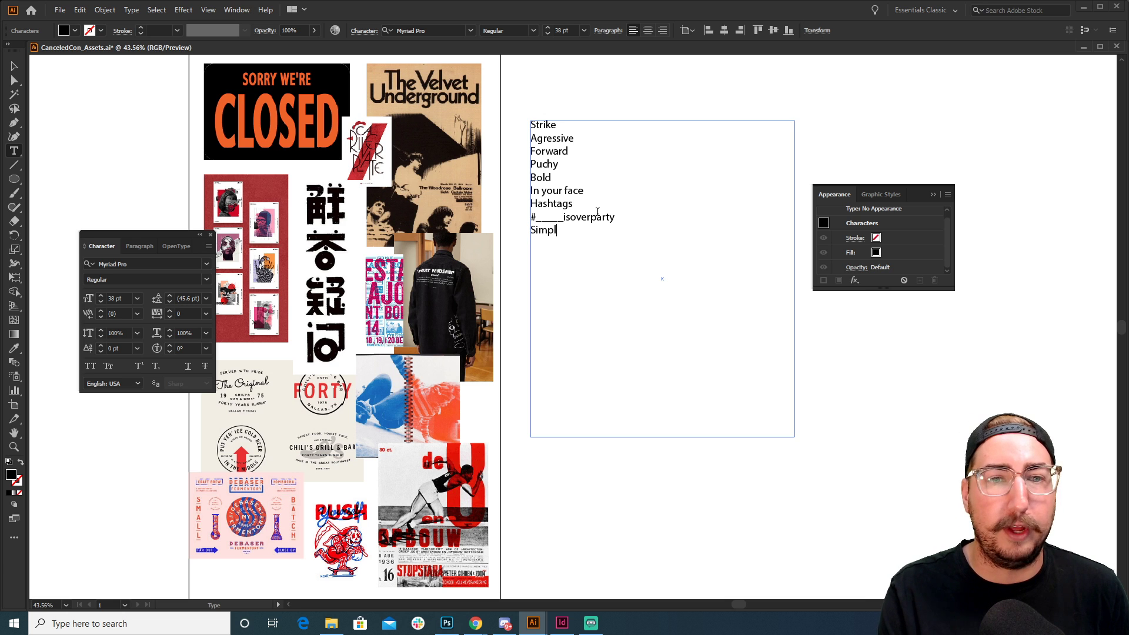
type("e / Clean ")
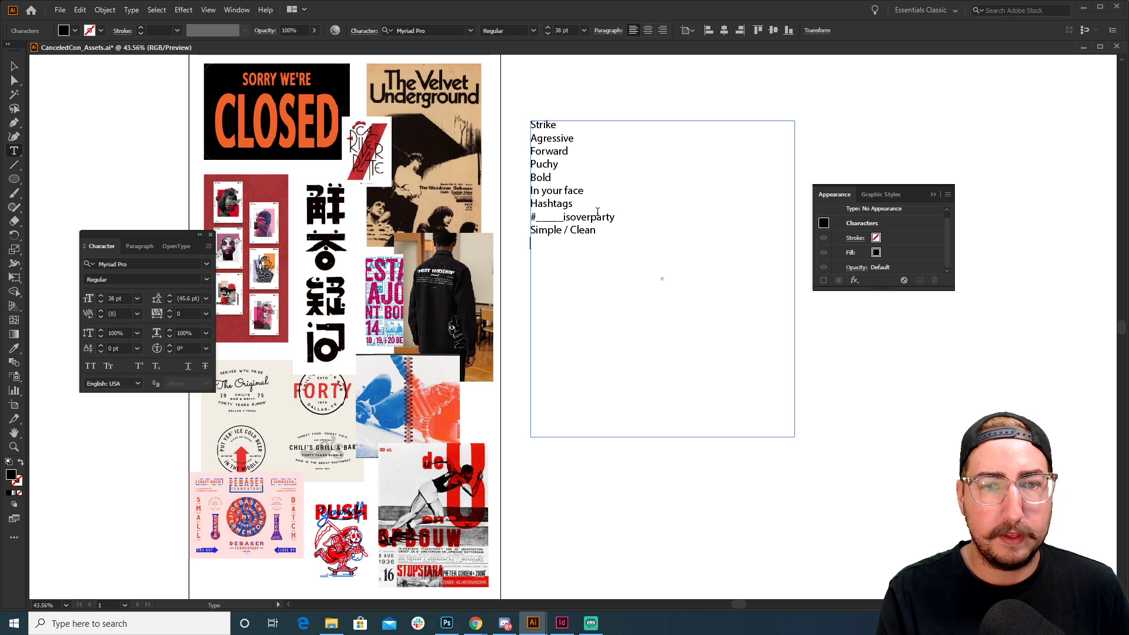
type("Rebel")
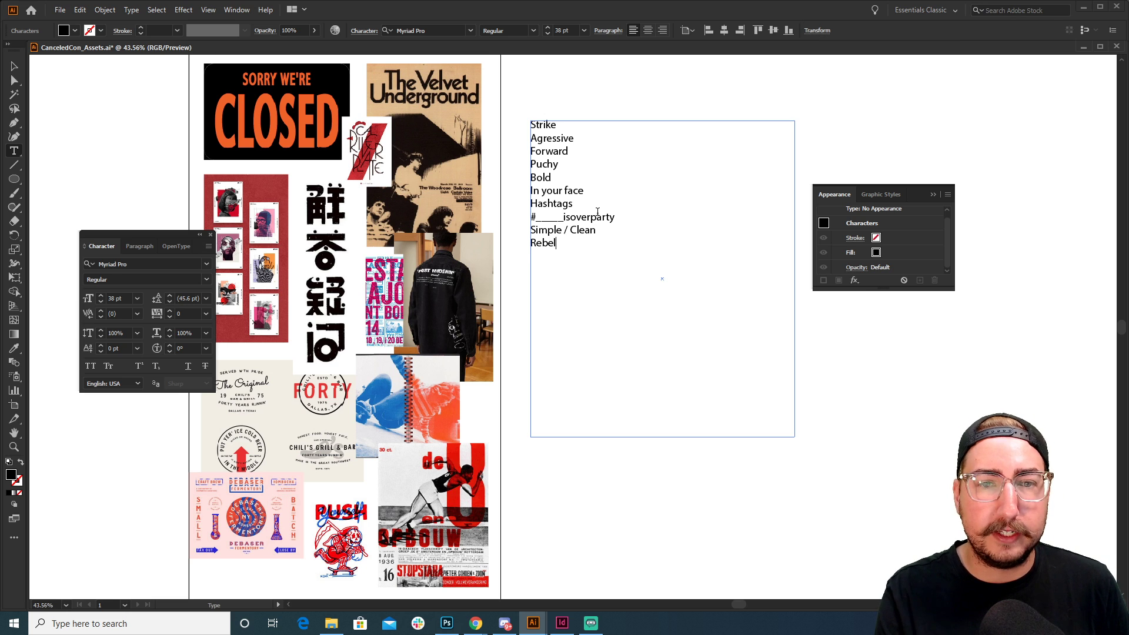
type("ious")
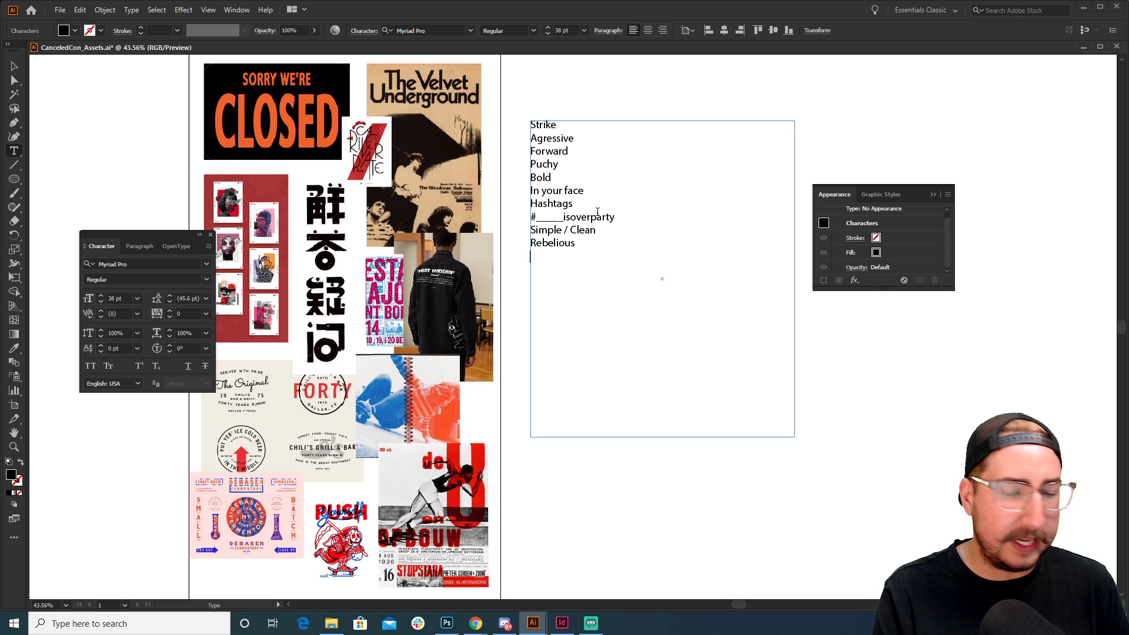
type("Stacked ")
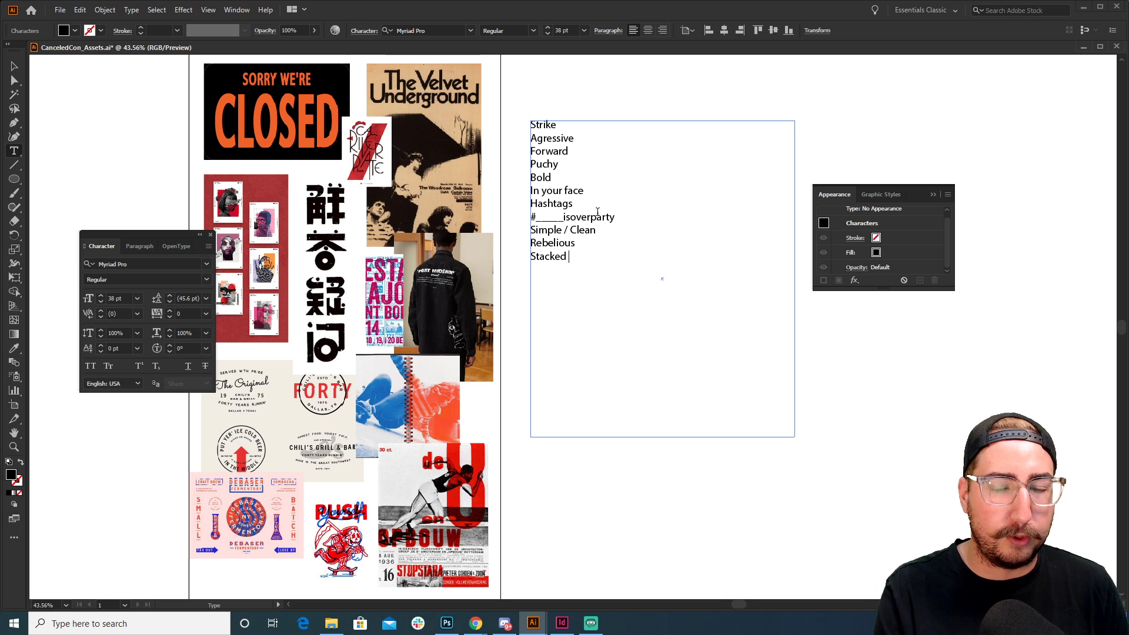
type("/ Upstaging ")
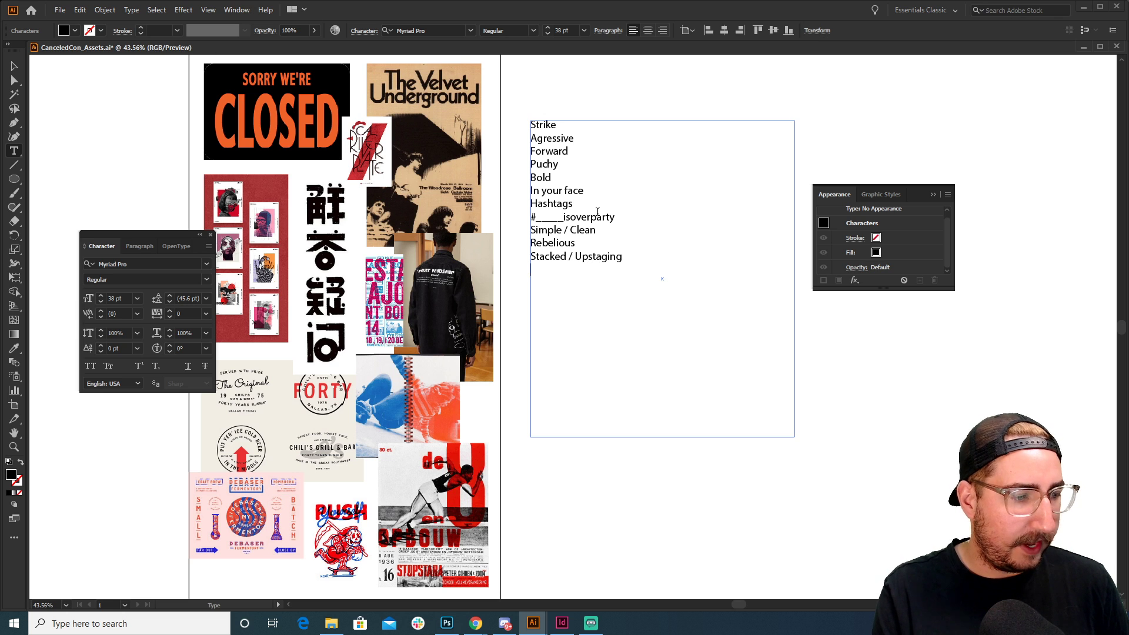
type("A cr")
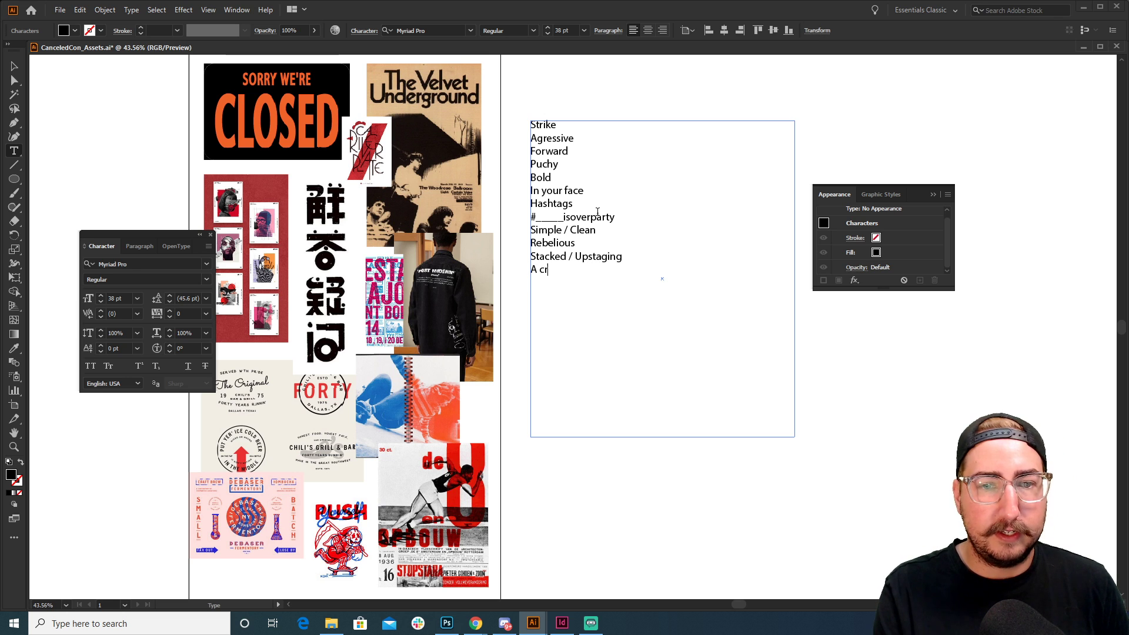
type("ossed X ")
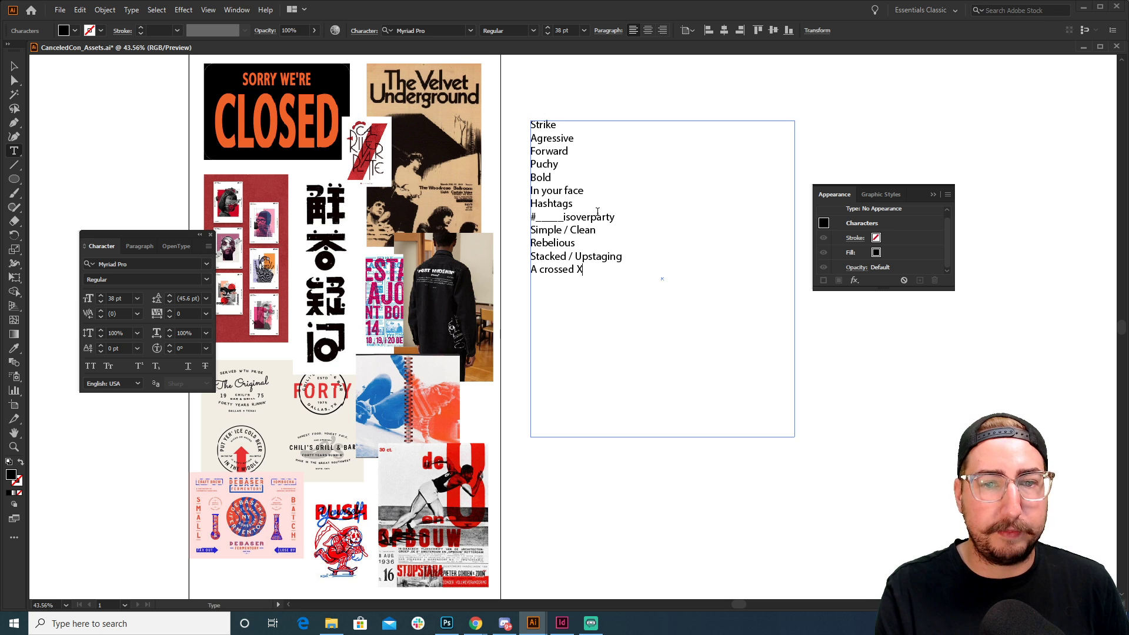
type("Cross")
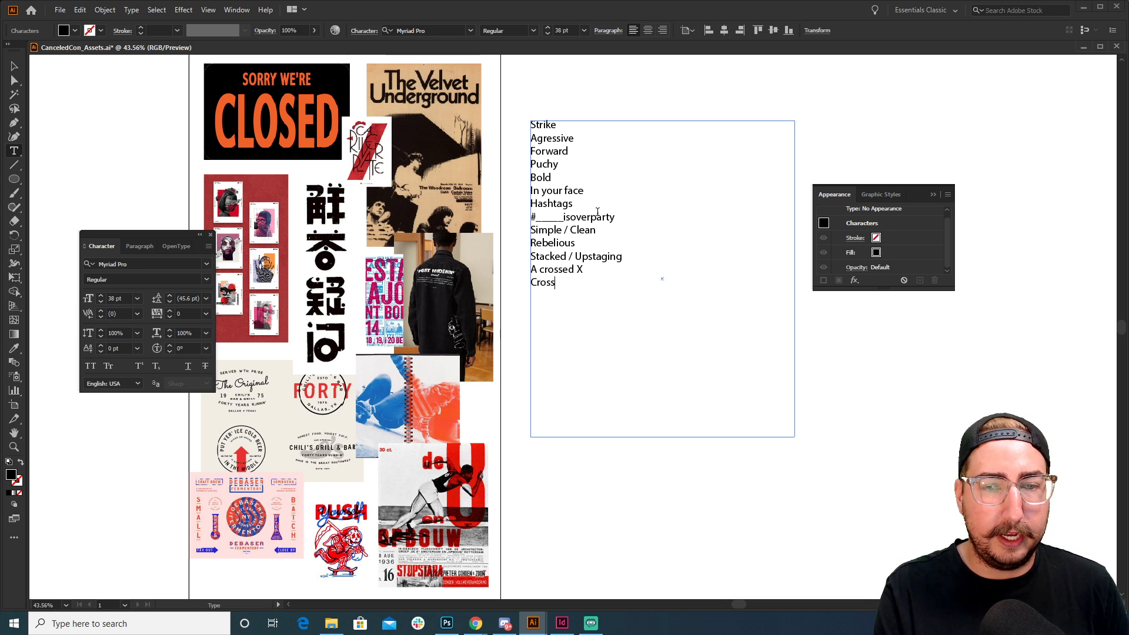
type("ed Out")
key("Return")
type("Re")
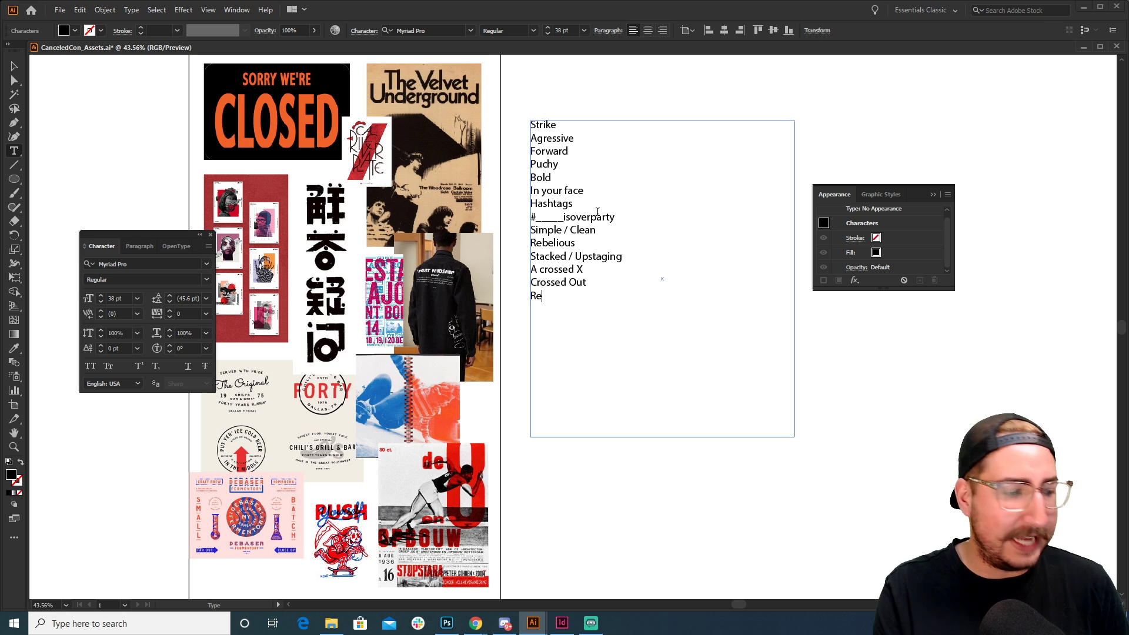
type("dacted")
key("Return")
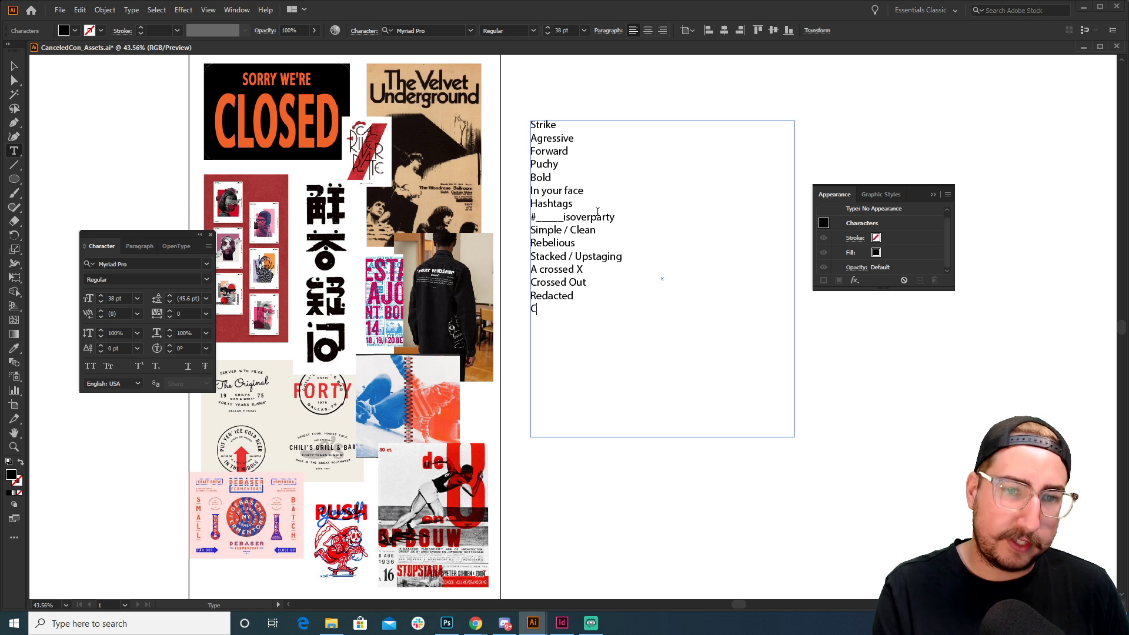
type("The o")
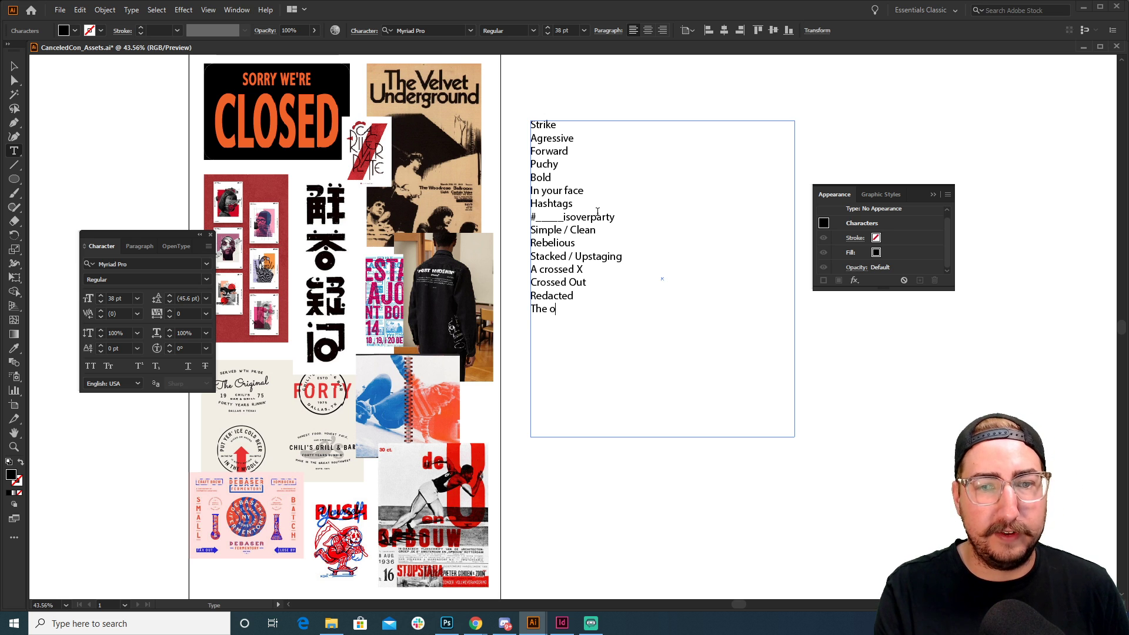
key("BackSpace")
type("Color")
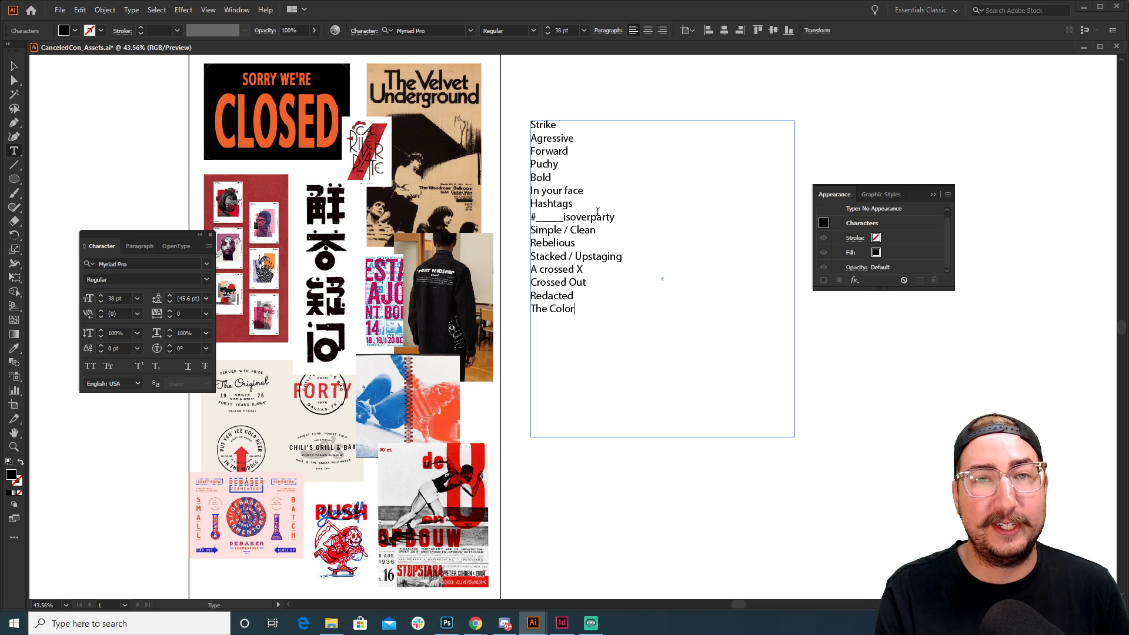
type(" Red")
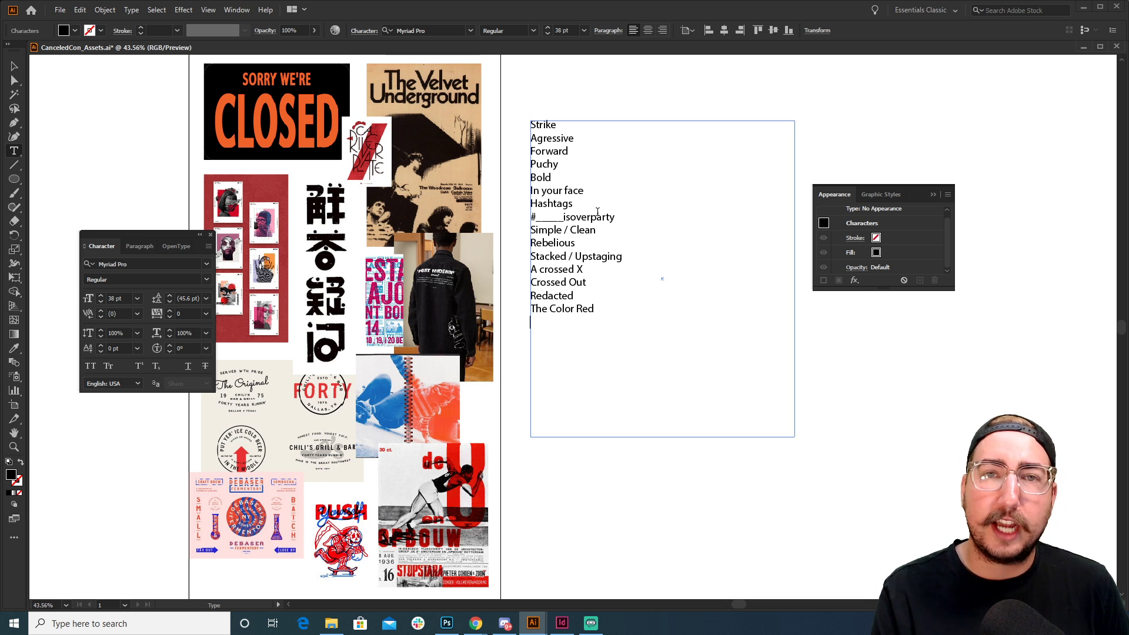
type("Bein")
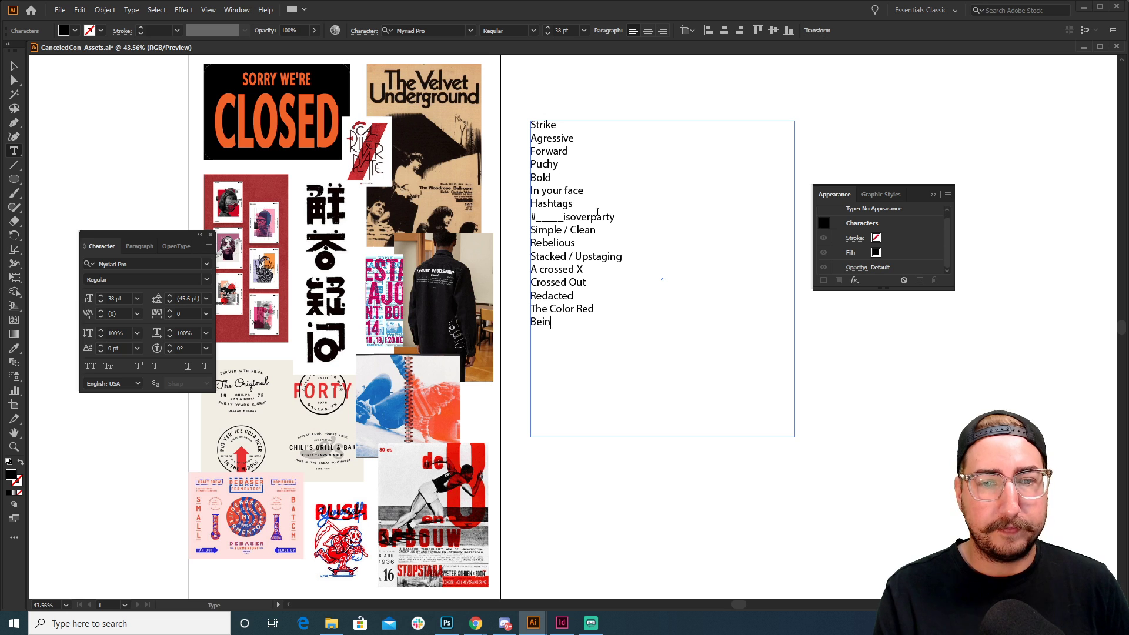
type("g Cut Short")
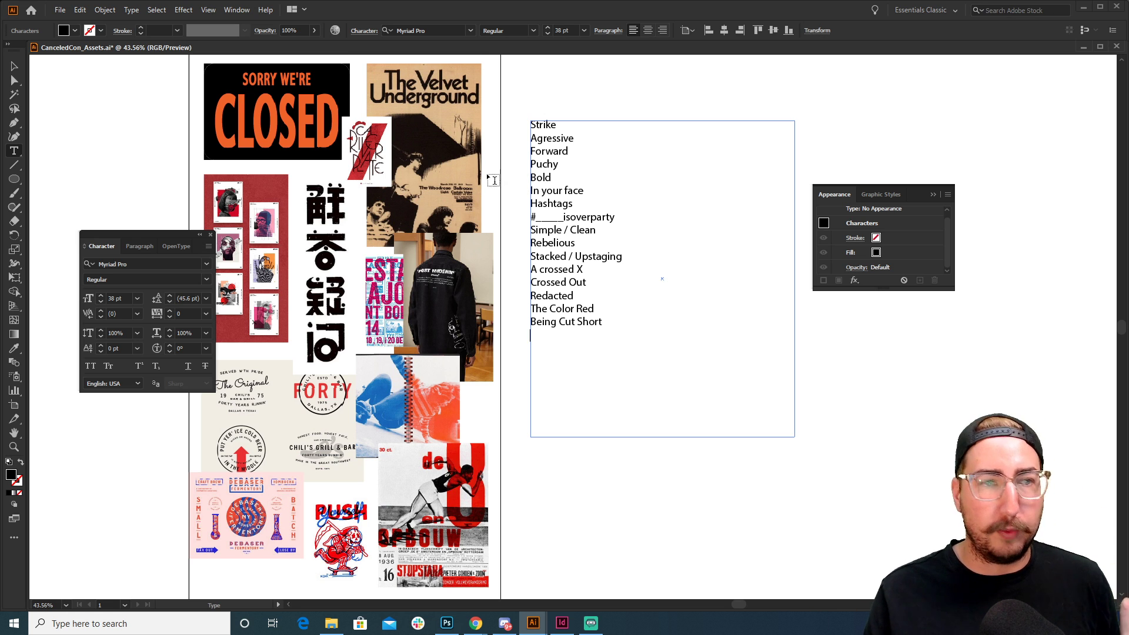
Shrink the list frame to fit its text, duplicate it to the right, and select the copy's text
left_click(14, 66)
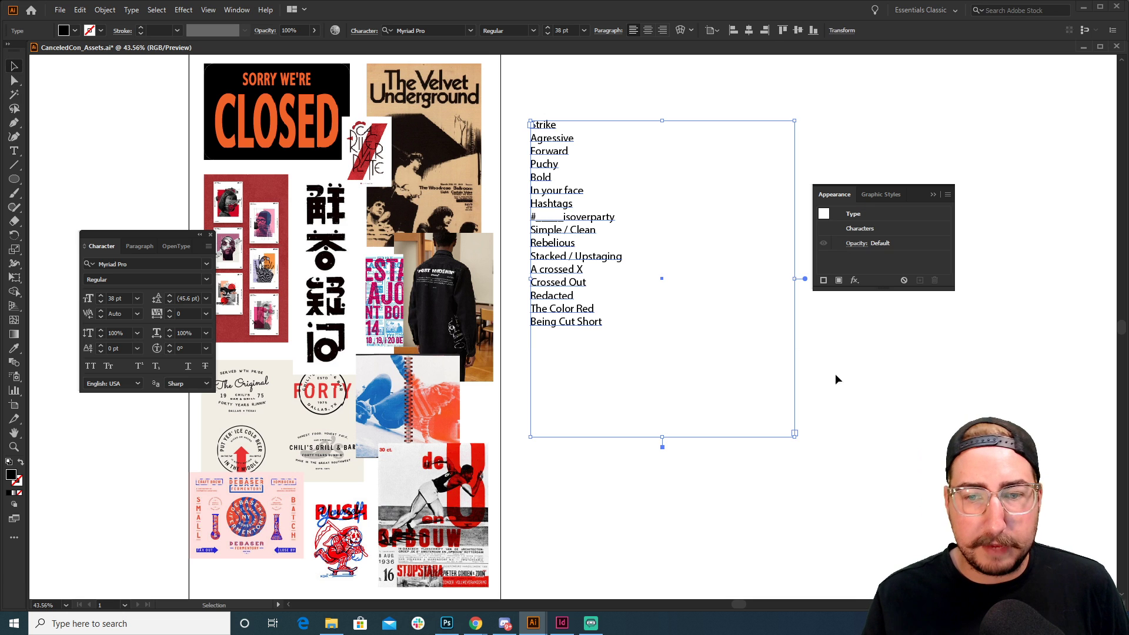
left_click_drag(796, 438, 633, 371)
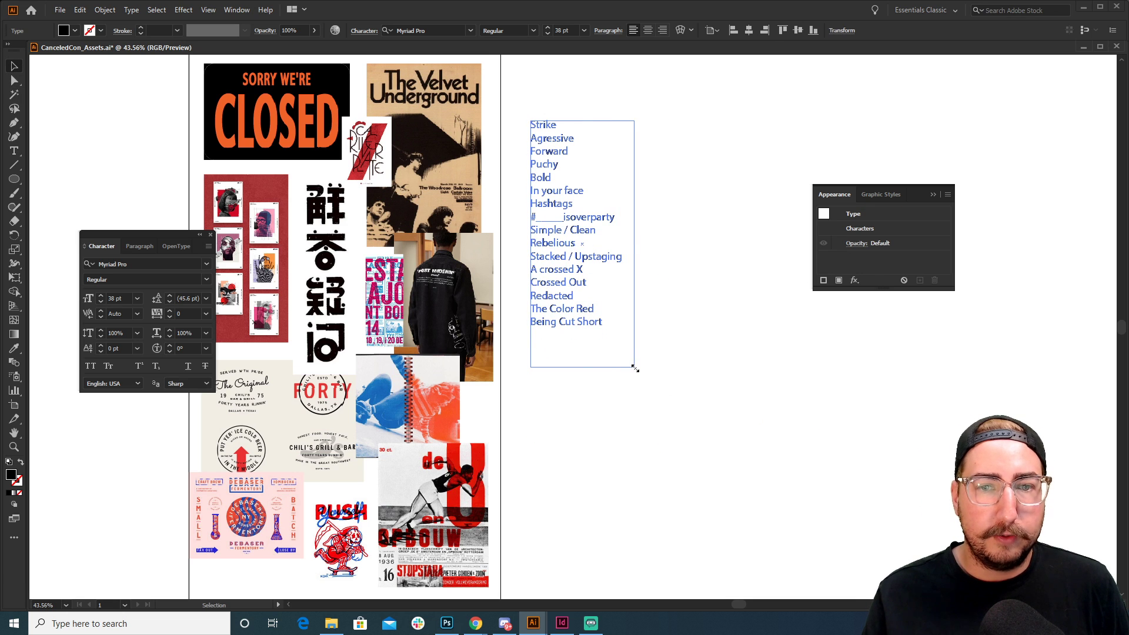
left_click(619, 266)
left_click_drag(619, 266, 735, 267)
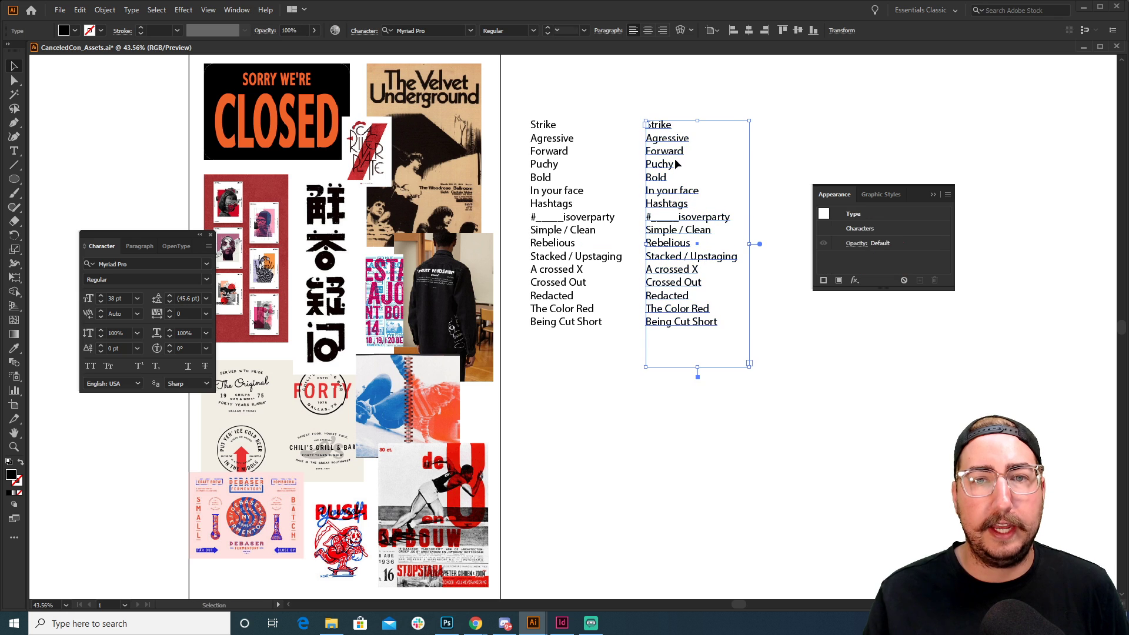
double_click(667, 154)
double_click(667, 154)
key("ctrl+a")
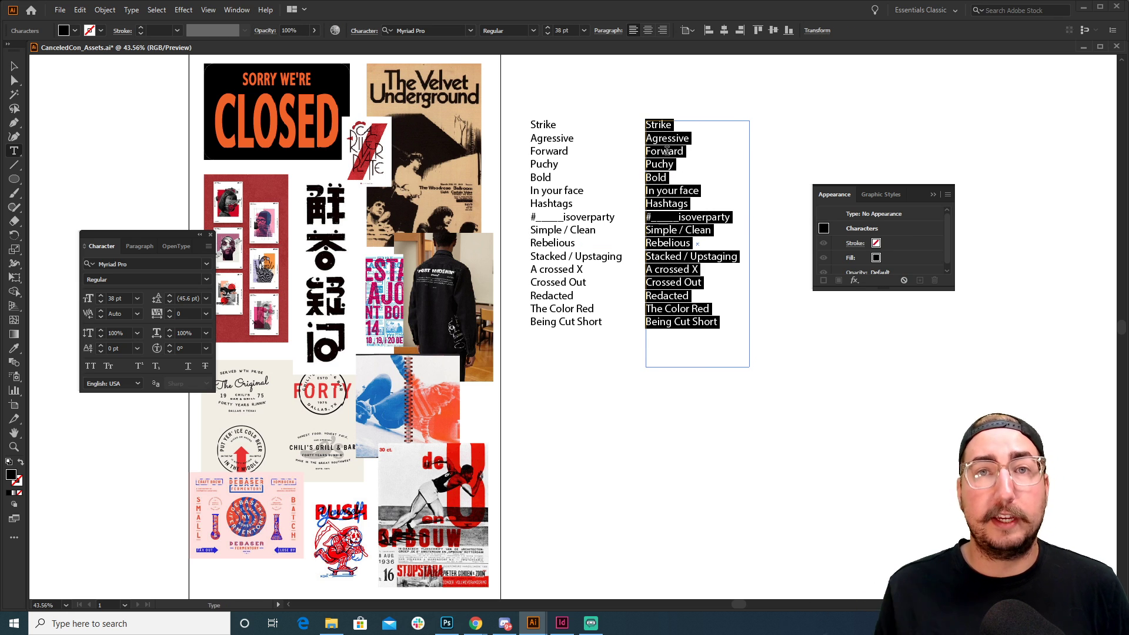
Replace the copied text with Community, Postivity, Tongue in Cheeck, Fat and Sassy, Friendship, Fun, Antics
type("Communi")
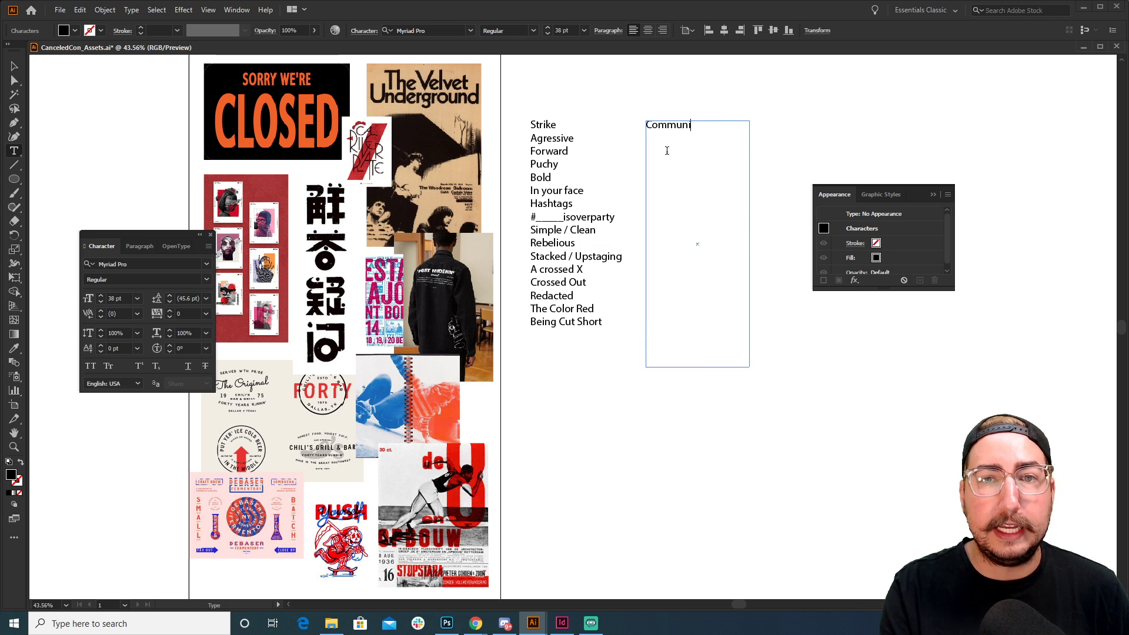
type("ty")
key("Return")
type("Posti")
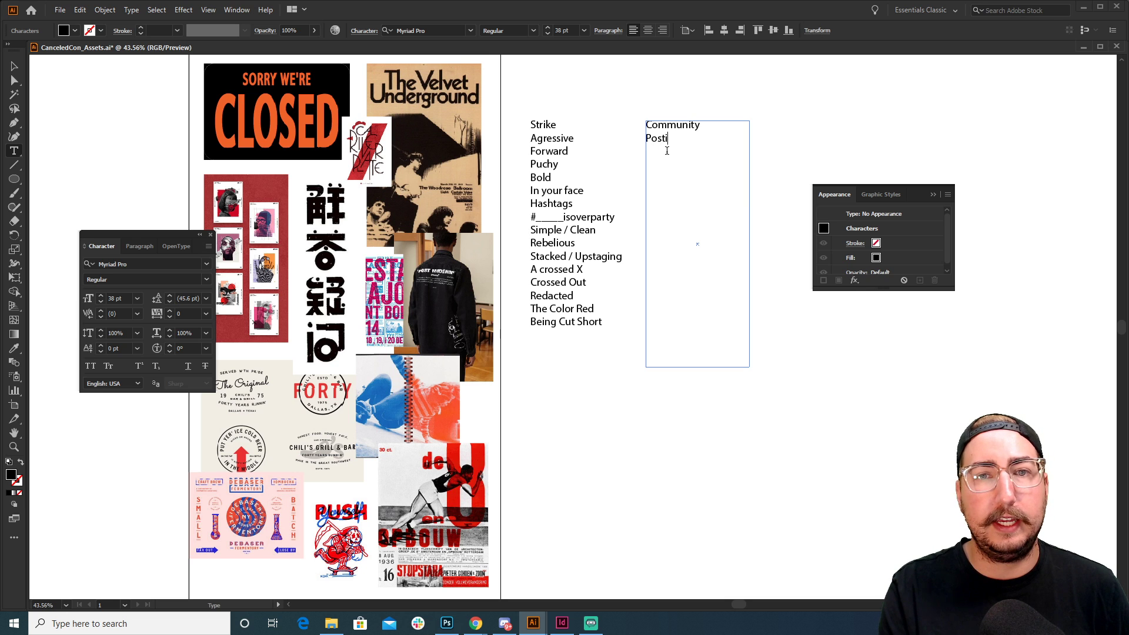
type("vity T")
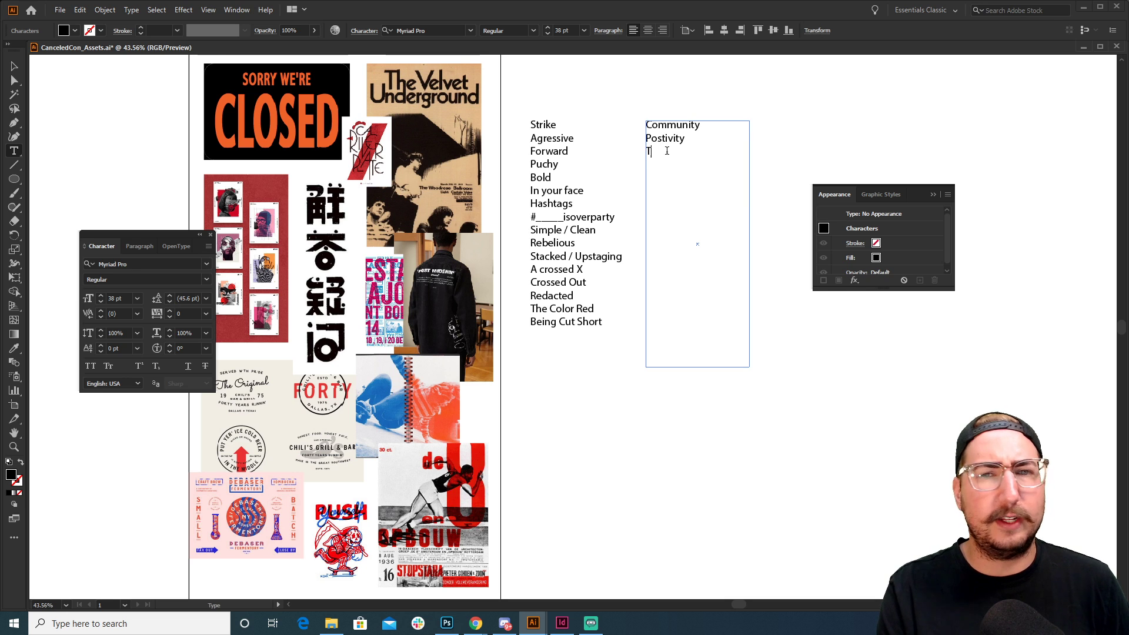
type("ongue in Cheeck")
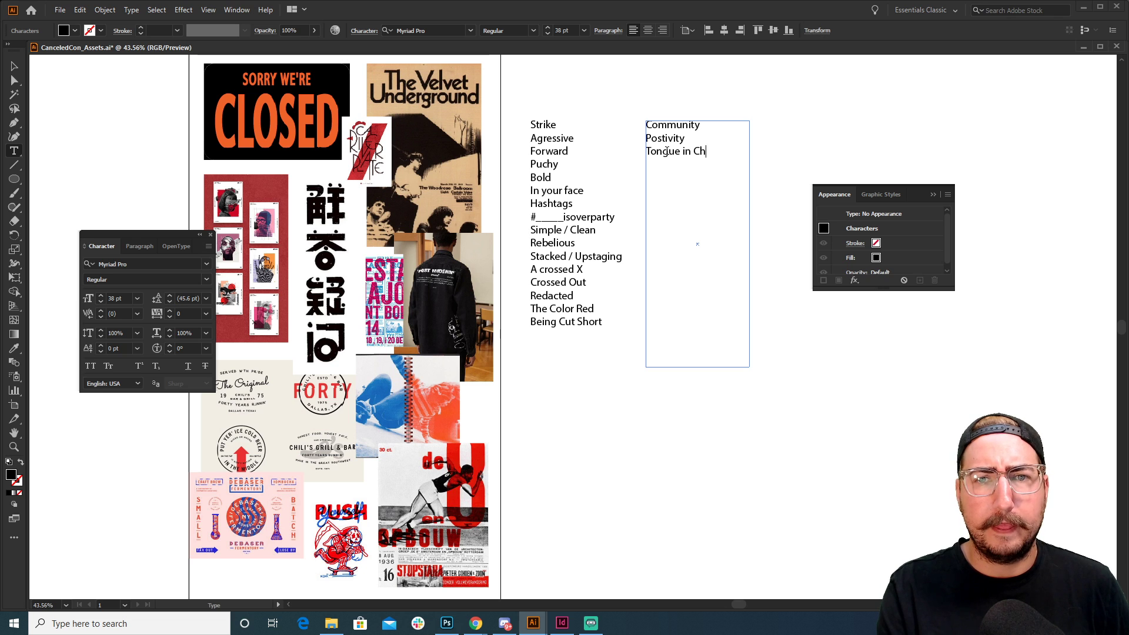
key("Return")
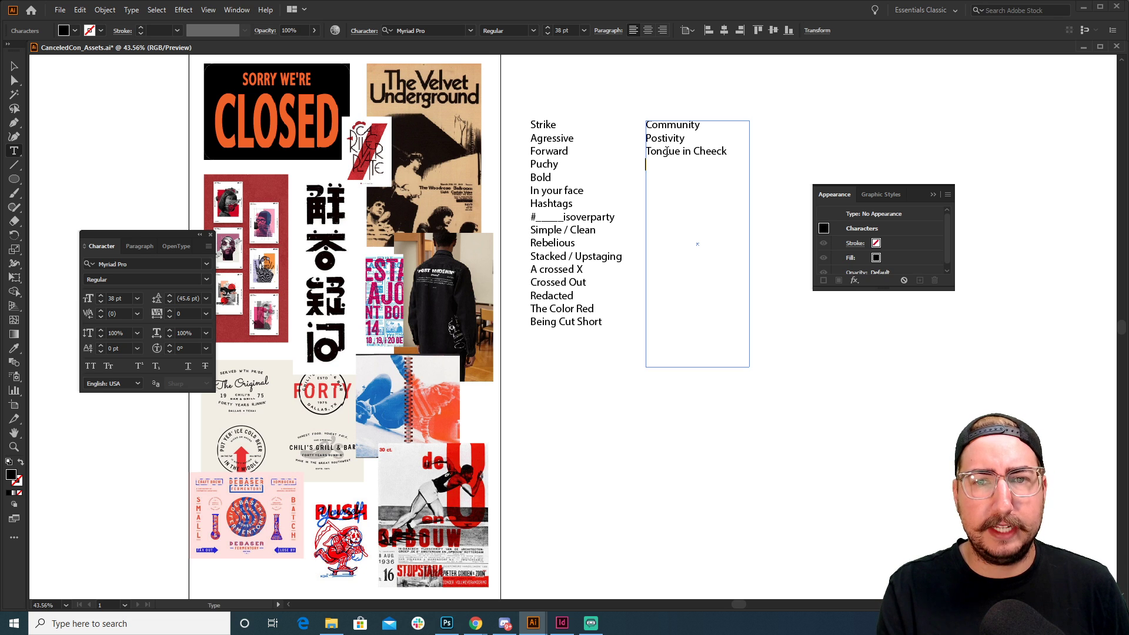
type("Sassy")
key("BackSpace")
key("BackSpace")
key("BackSpace")
key("BackSpace")
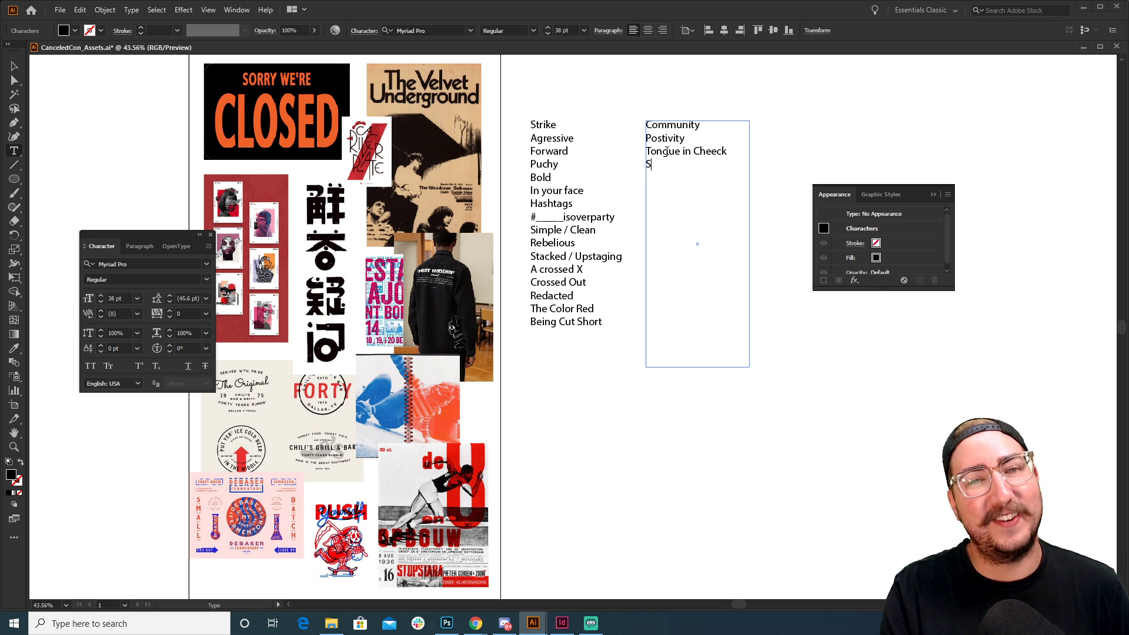
key("BackSpace")
type("Fat and Sa")
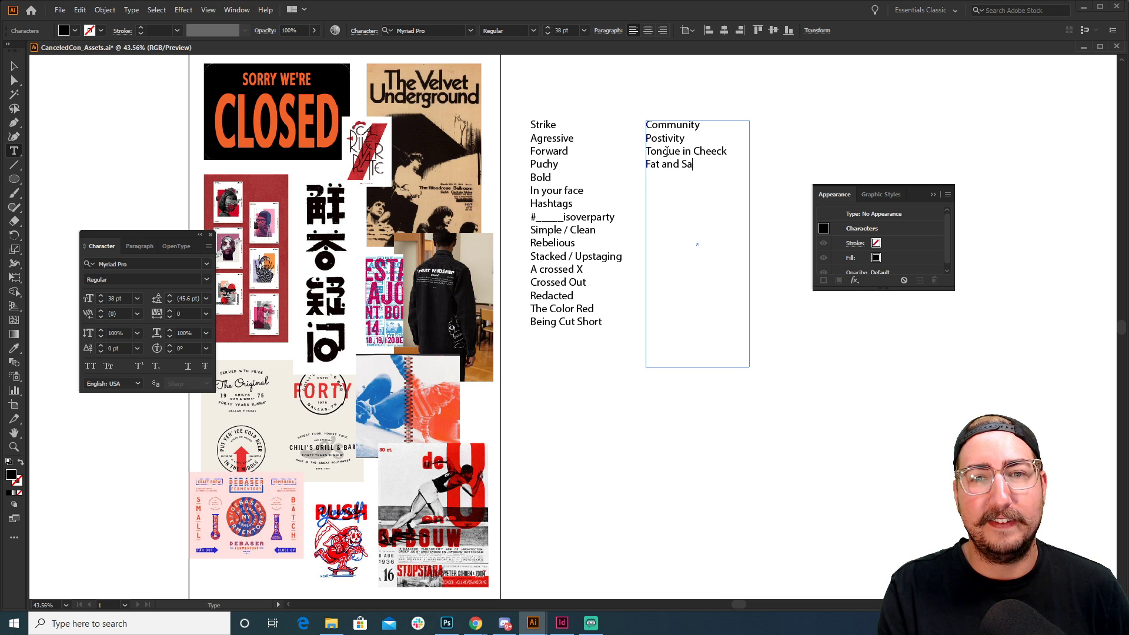
type("ssy")
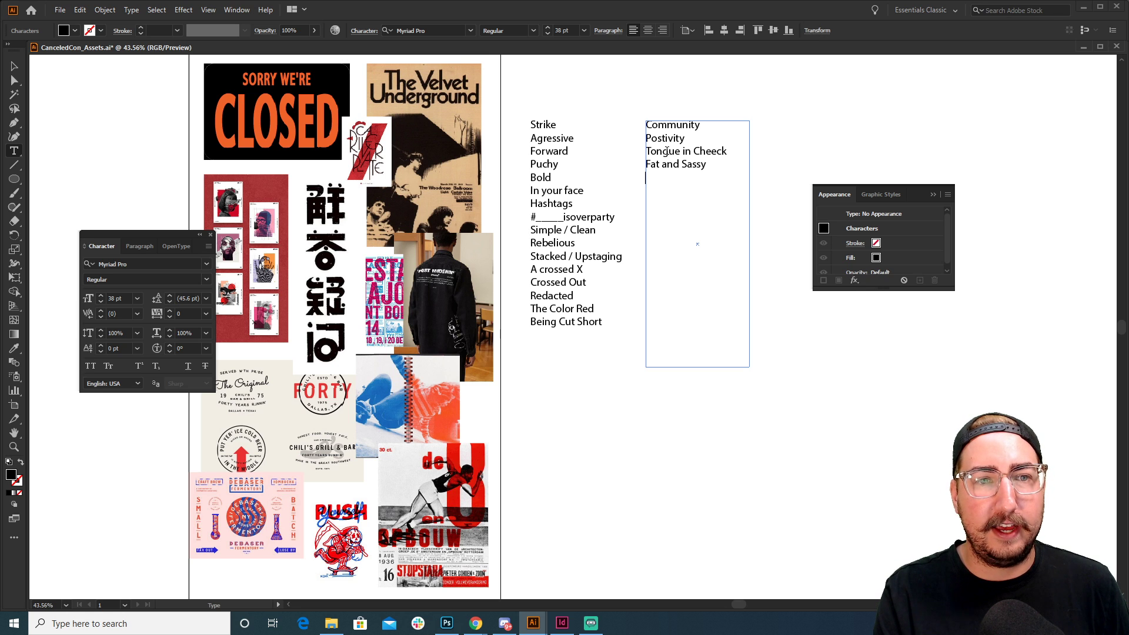
type("Friendship ")
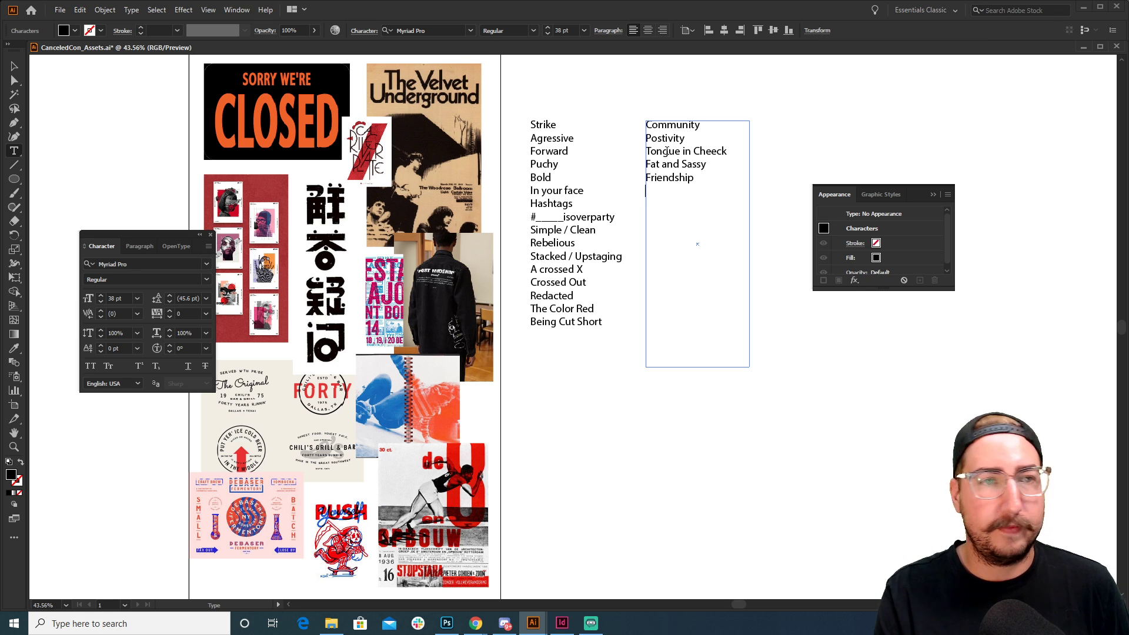
type("Fun")
key("Return")
type("Antics")
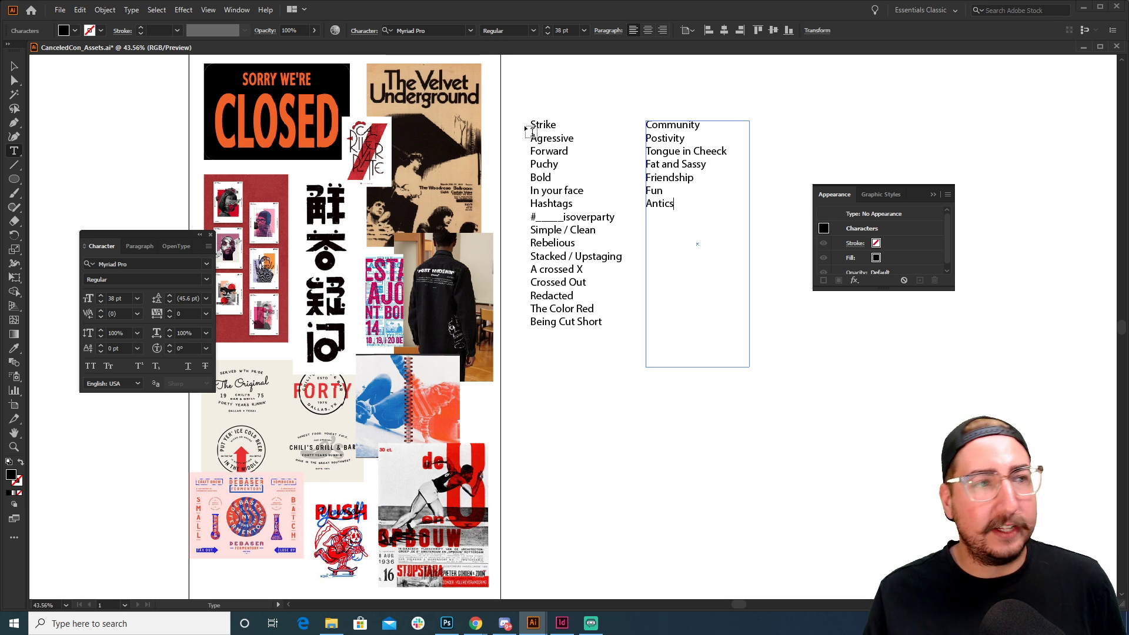
left_click(827, 410)
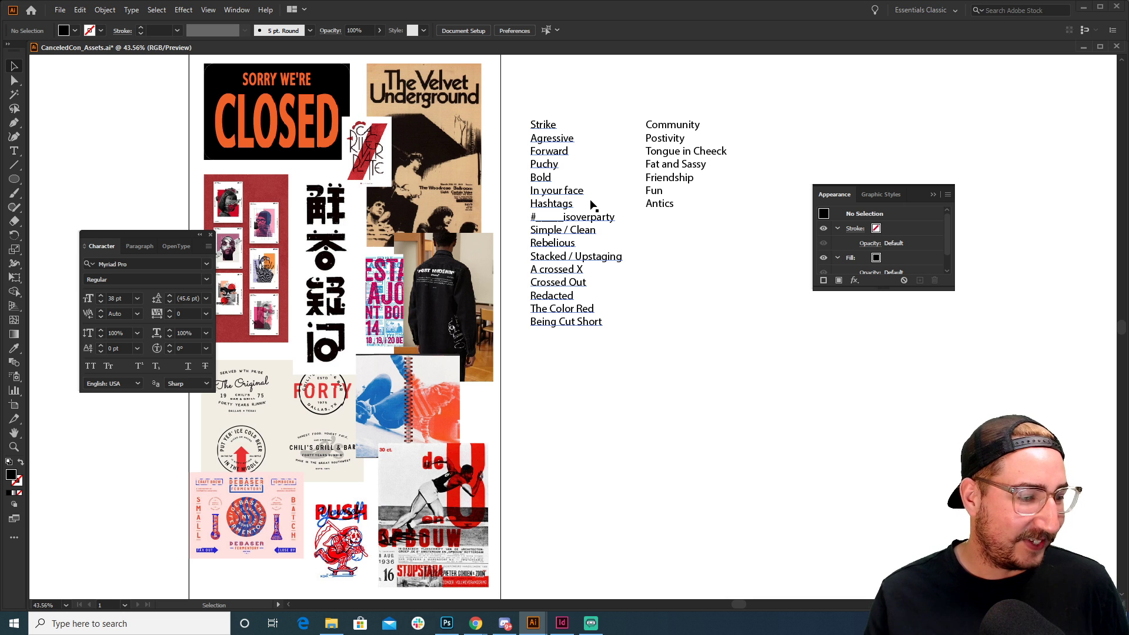
left_click_drag(591, 204, 663, 195)
left_click_drag(460, 281, 502, 289)
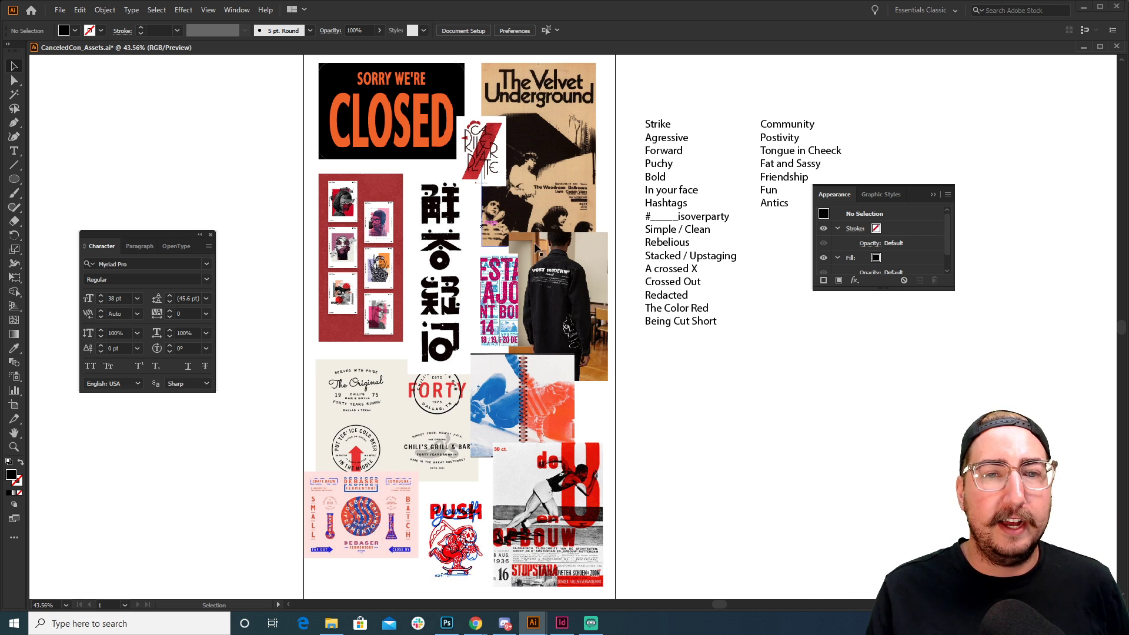
Zoom in to 66.67% on the collage and pan to show space above the artboard
key("z")
left_click(562, 311)
left_click(563, 310)
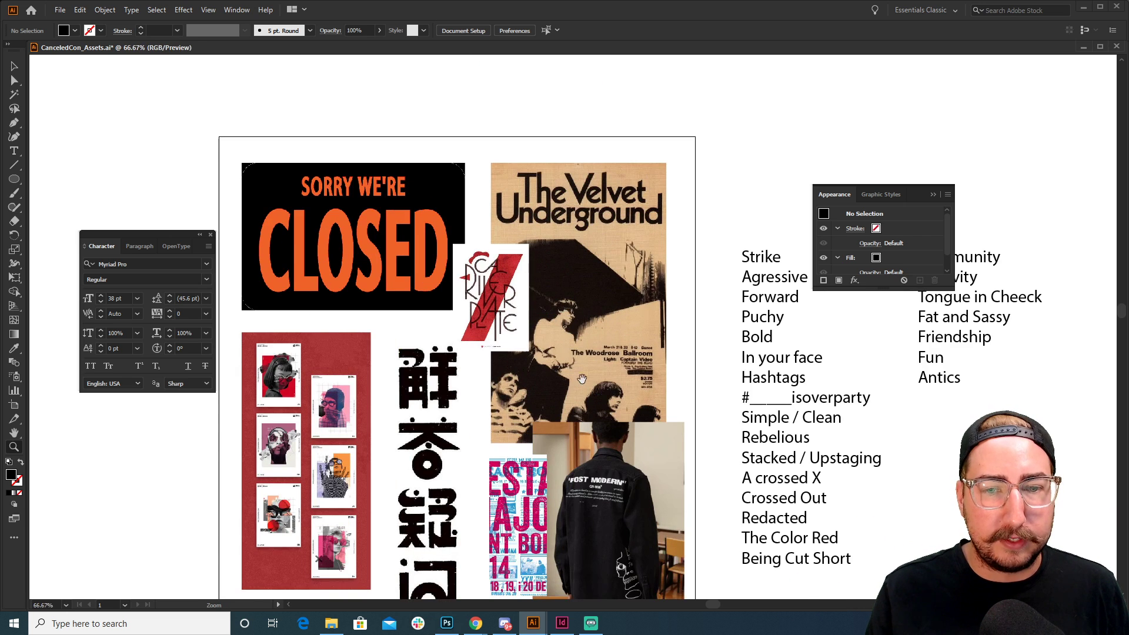
left_click_drag(581, 381, 605, 341)
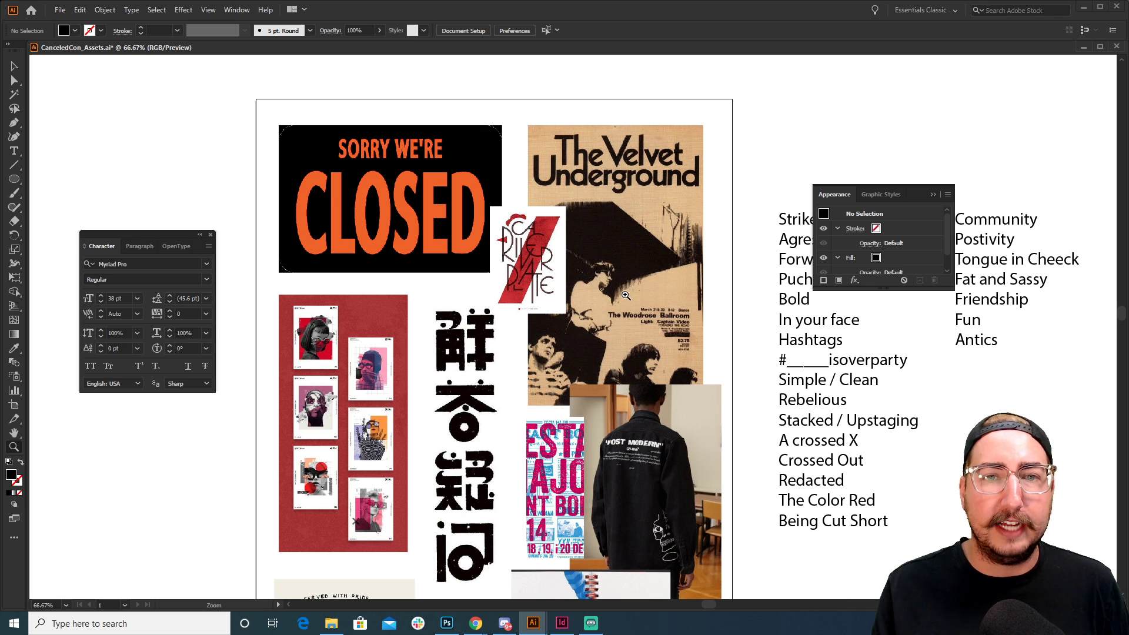
left_click_drag(625, 295, 566, 319)
Type the heading 'Zerox?' above the artboard
key("t")
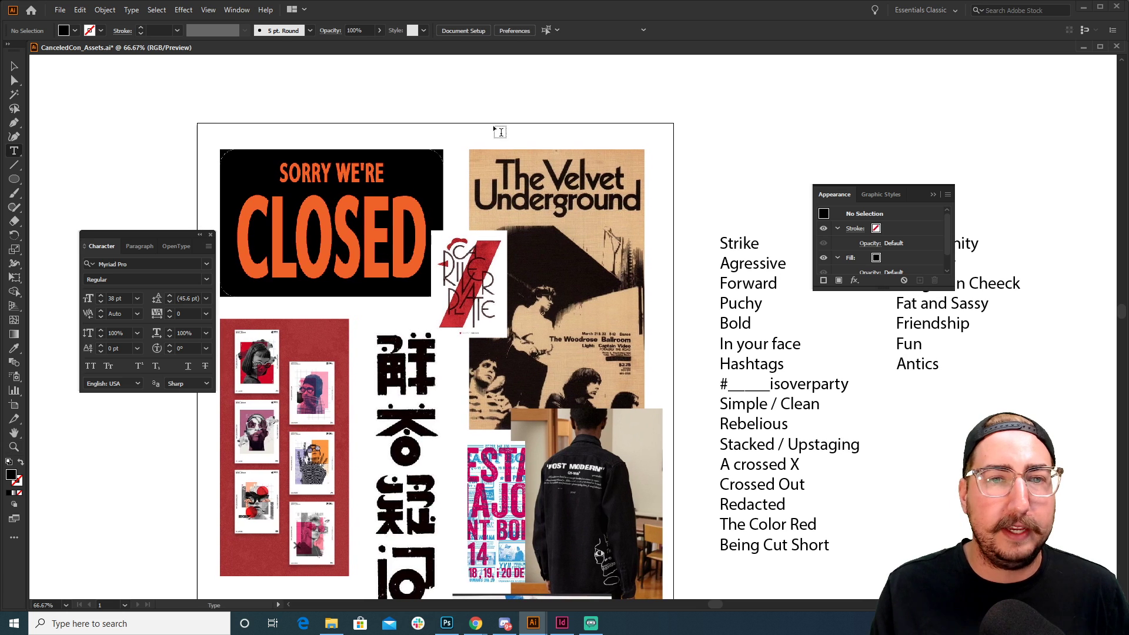
left_click(489, 87)
type("Zero")
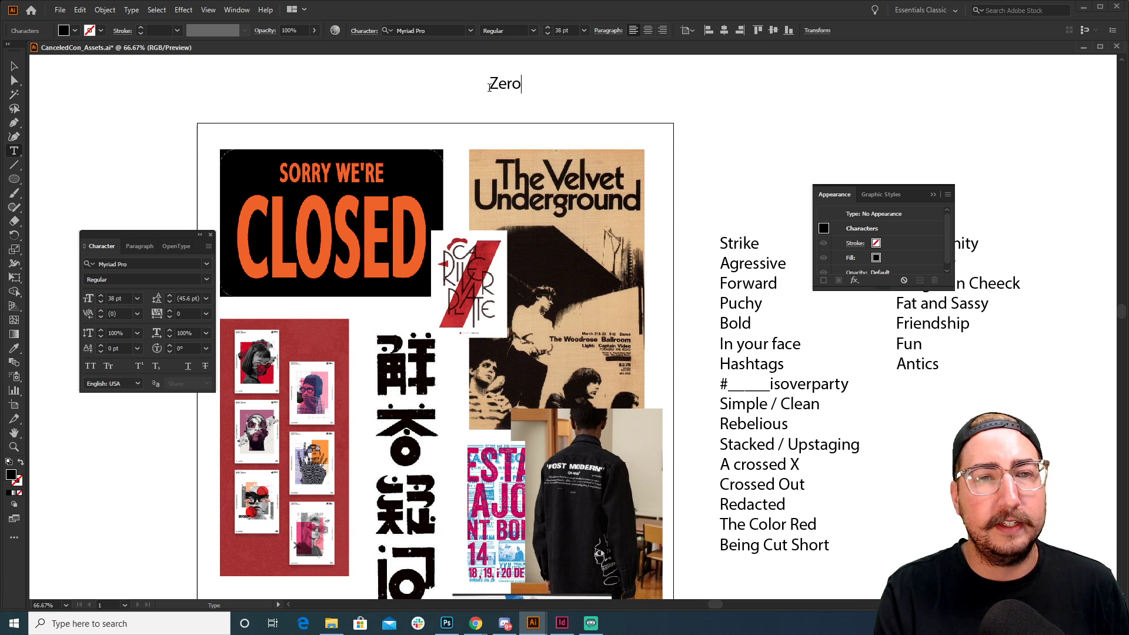
type("x?")
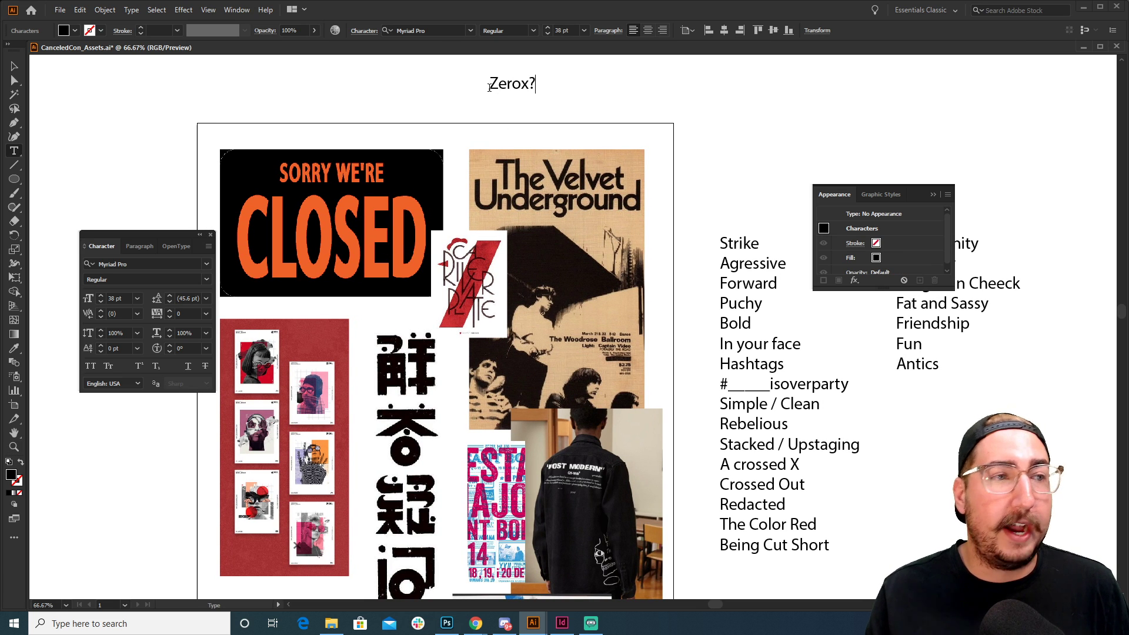
left_click(15, 67)
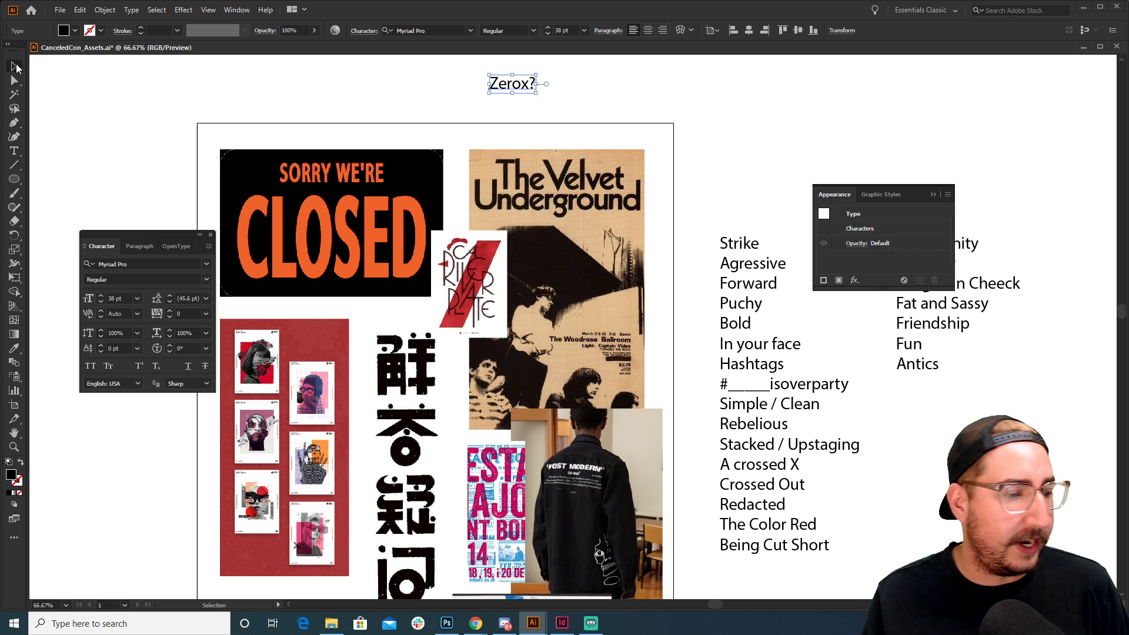
left_click(220, 96)
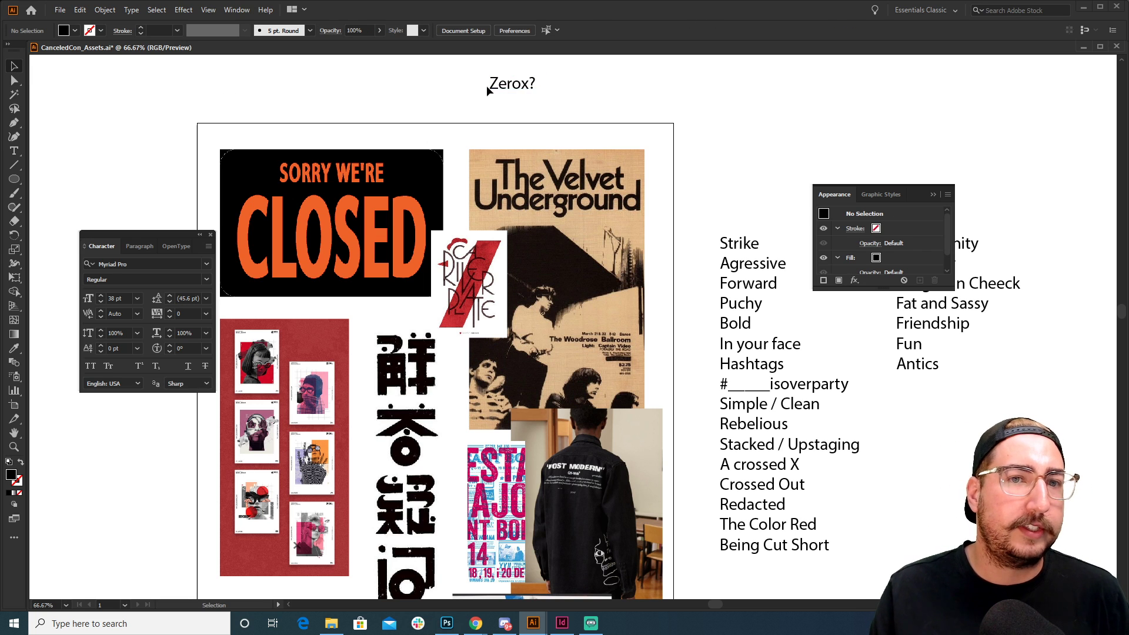
Scale Zerox? to about 51.6 pt, give it the CLOSED sign's orange, and place it above the collage
left_click(510, 87)
left_click_drag(535, 76, 552, 69)
left_click(563, 72)
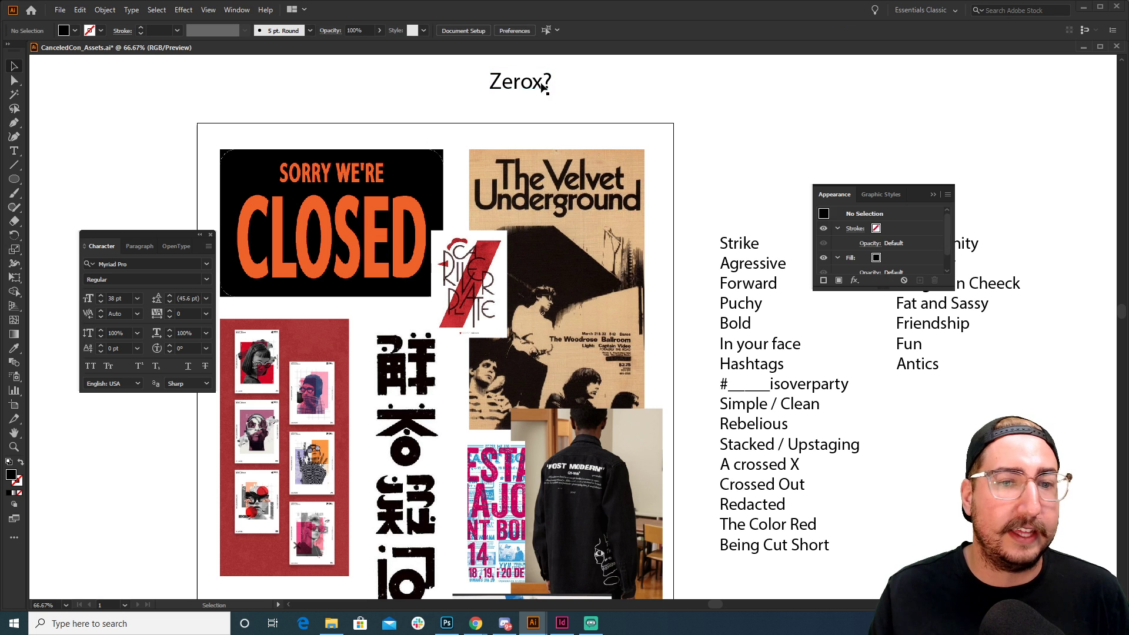
left_click(519, 86)
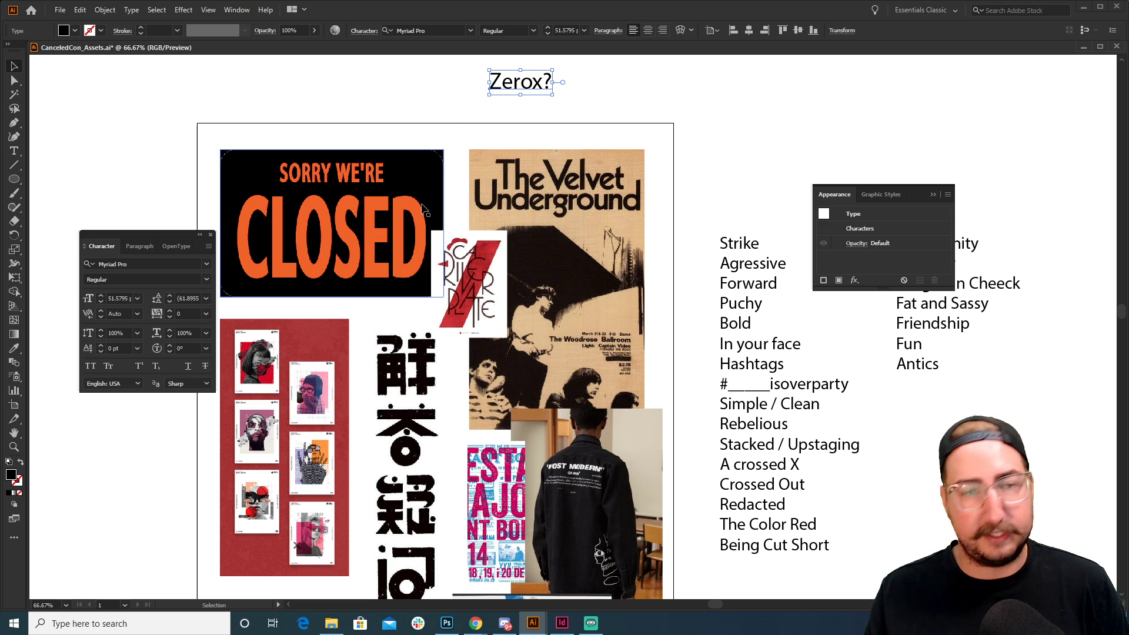
key("i")
left_click(410, 204)
key("v")
left_click_drag(542, 81, 599, 94)
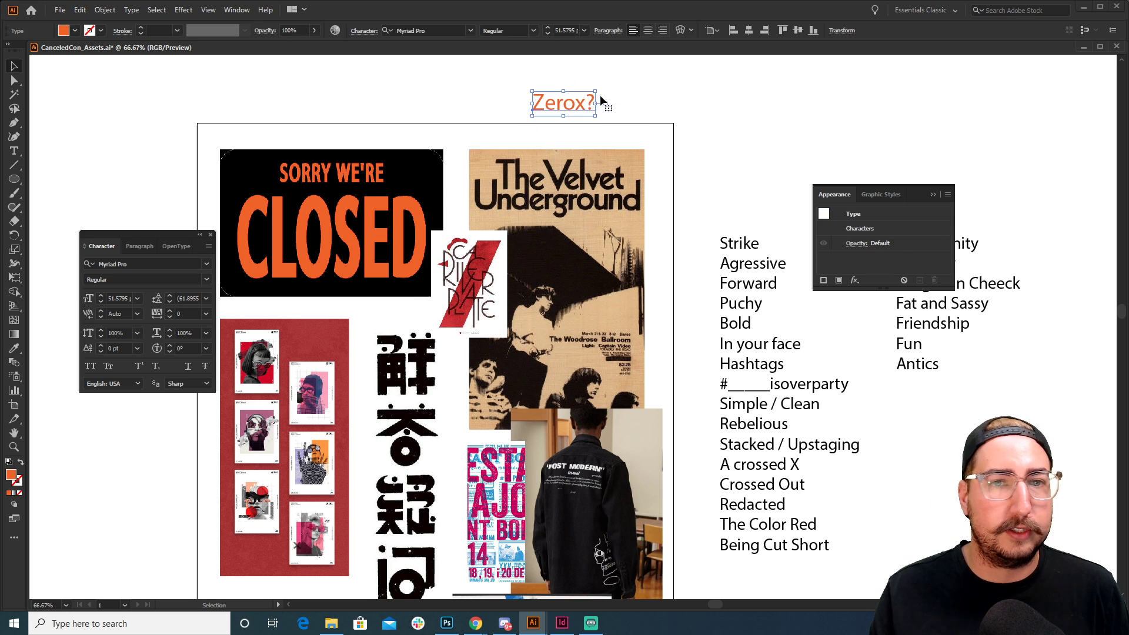
left_click(630, 100)
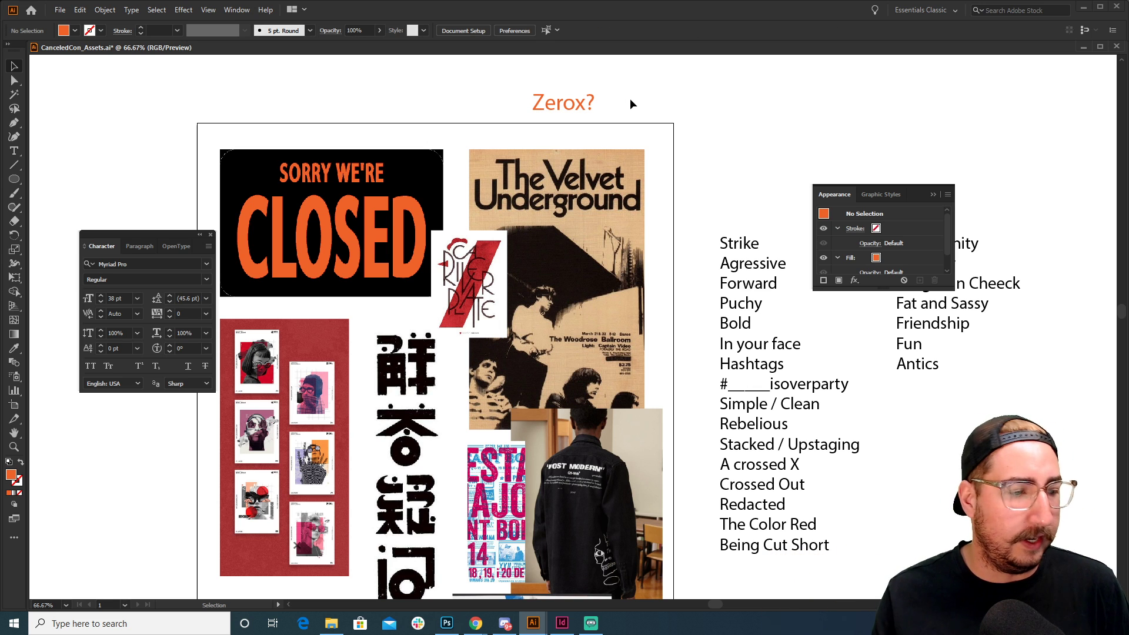
key("space")
left_click_drag(573, 176, 595, 143)
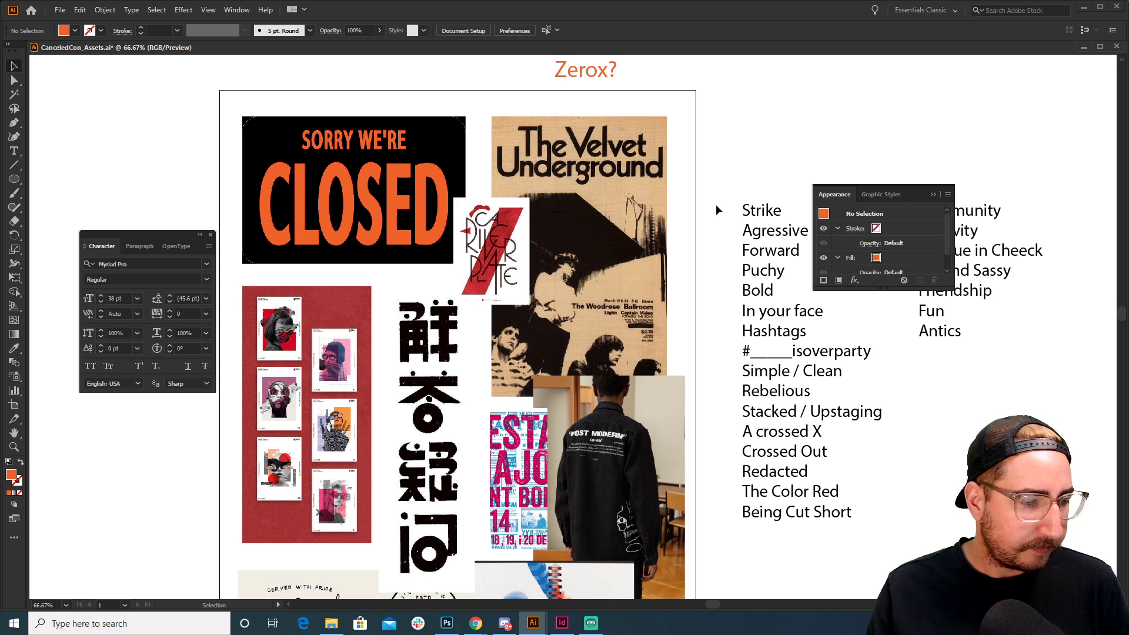
scroll(713, 194, "down", 3)
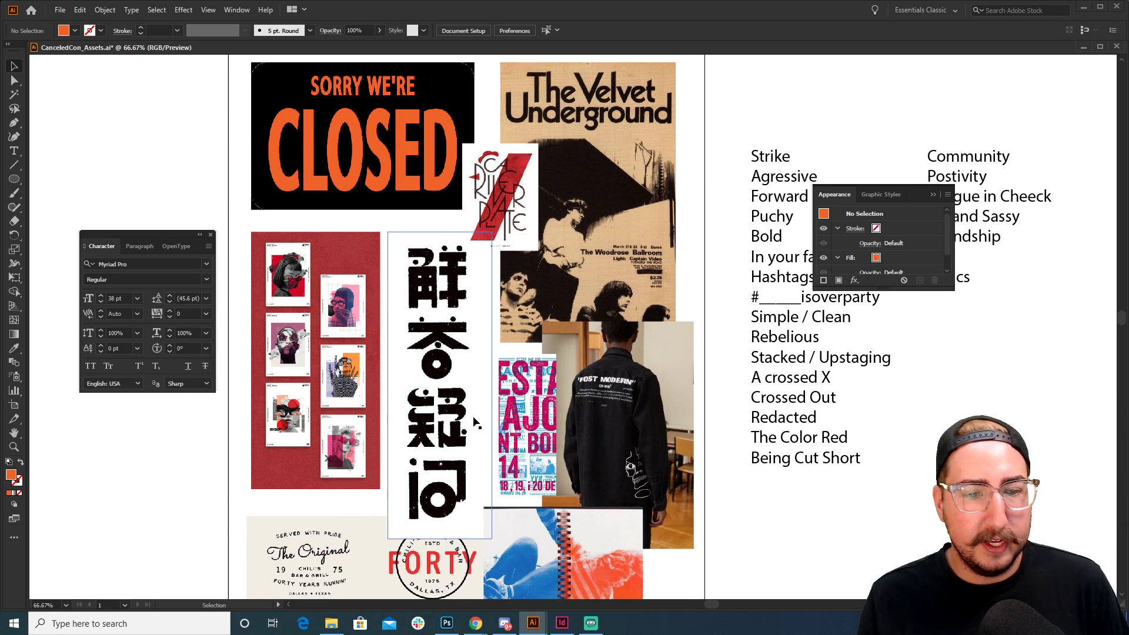
key("z")
left_click(457, 356)
left_click(573, 280)
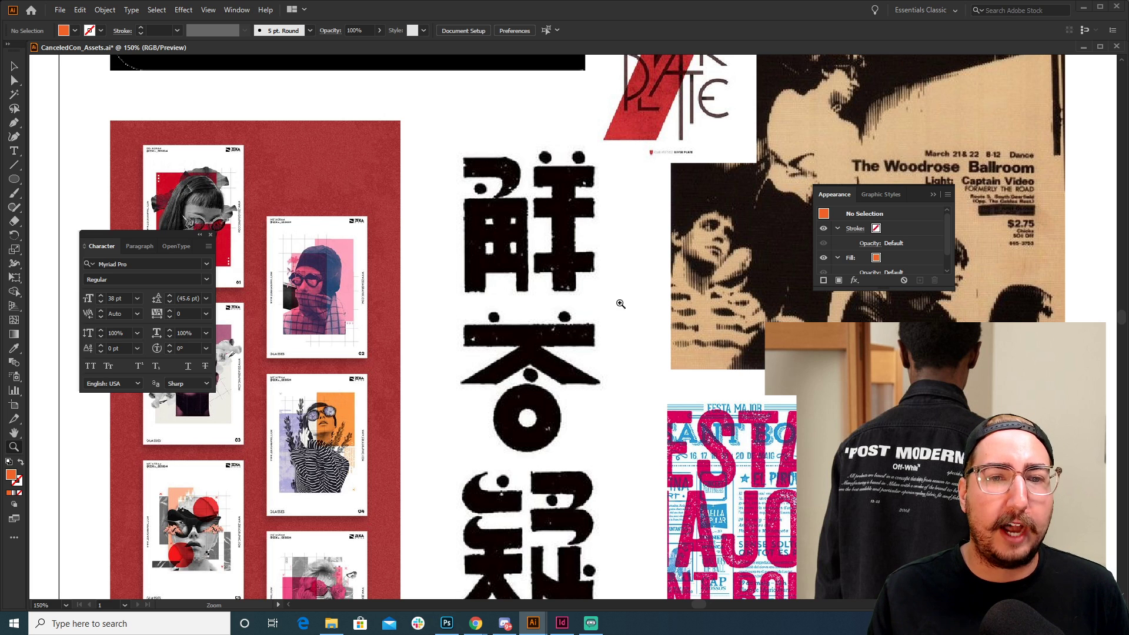
Copy Zerox? beside the CLOSED sign and retype the copy as 'thicccc'
left_click(610, 268, "alt")
left_click(611, 268, "alt")
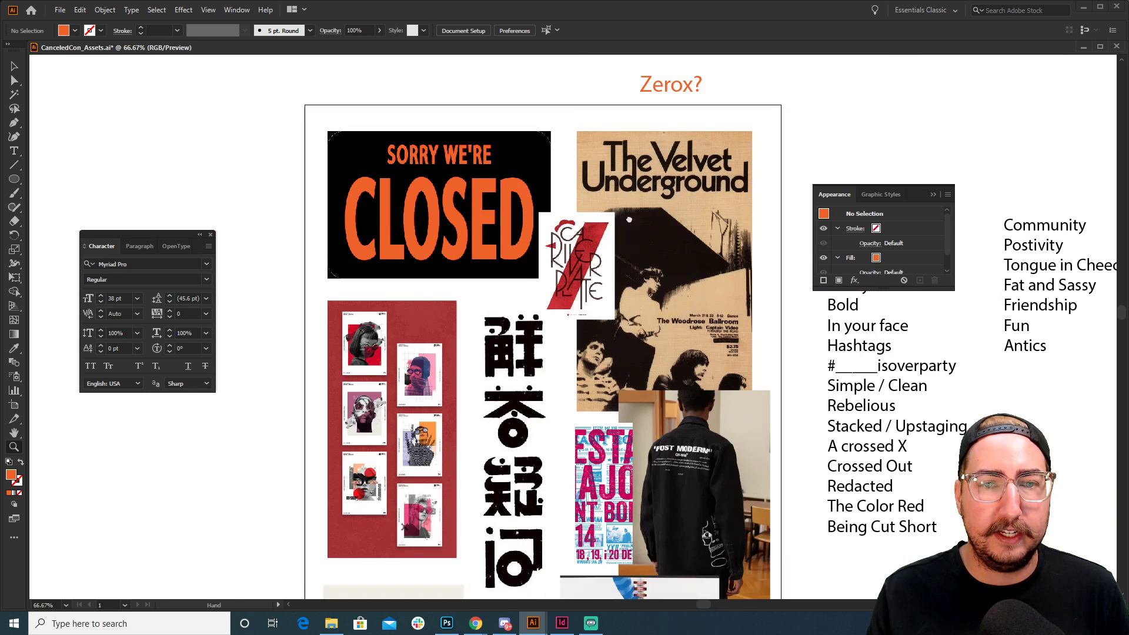
left_click_drag(627, 219, 605, 246)
key("v")
left_click_drag(637, 106, 450, 318)
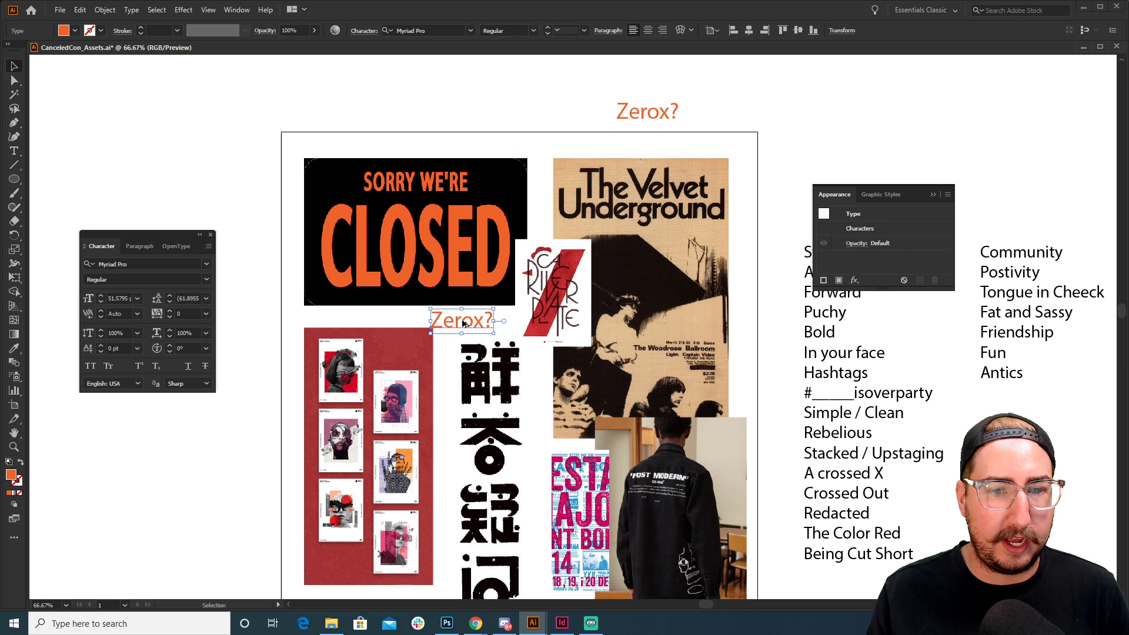
double_click(462, 319)
type("thiccccc")
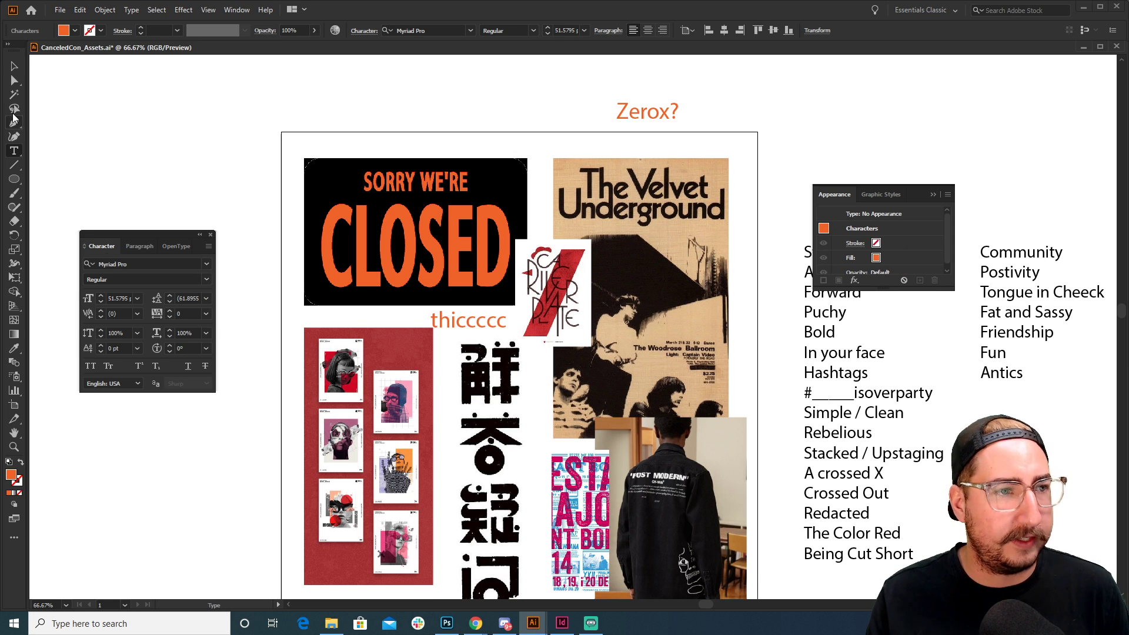
left_click(14, 66)
left_click(176, 144)
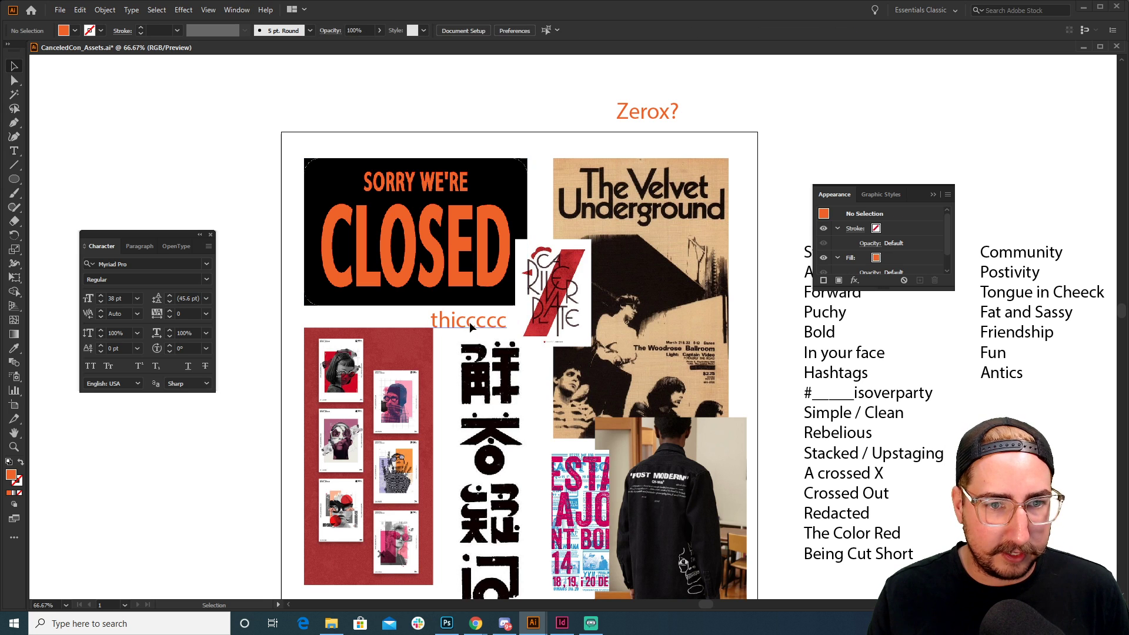
left_click_drag(471, 326, 473, 331)
Zoom to 100% on the annotation and add two more c's to make 'thicccccc'
key("z")
left_click(495, 382)
left_click_drag(505, 398, 493, 306)
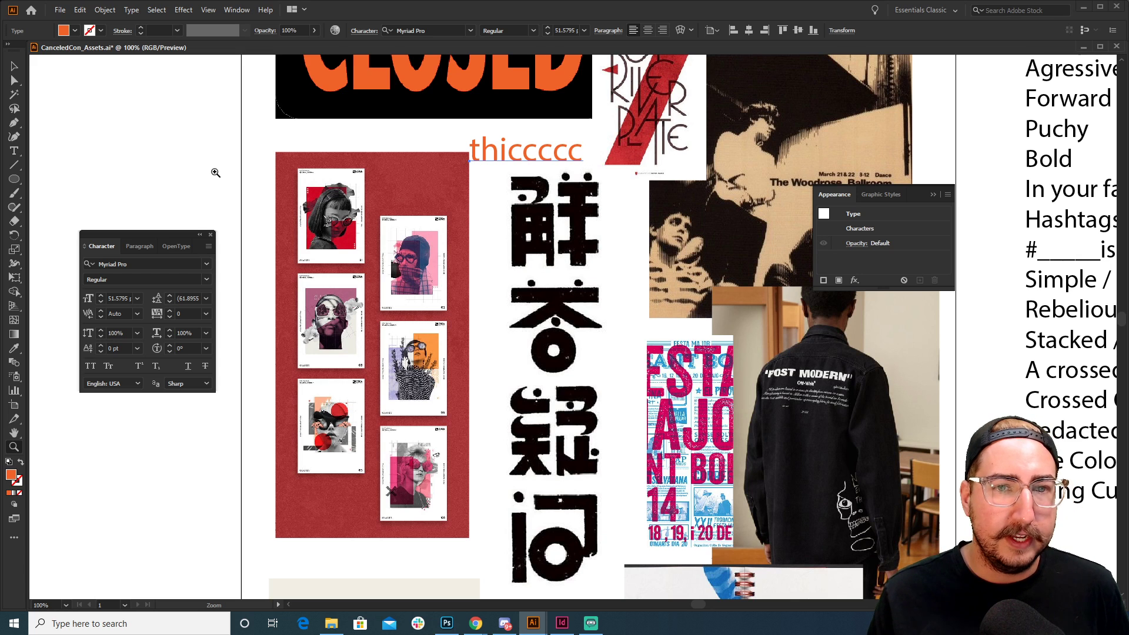
key("t")
left_click(544, 154)
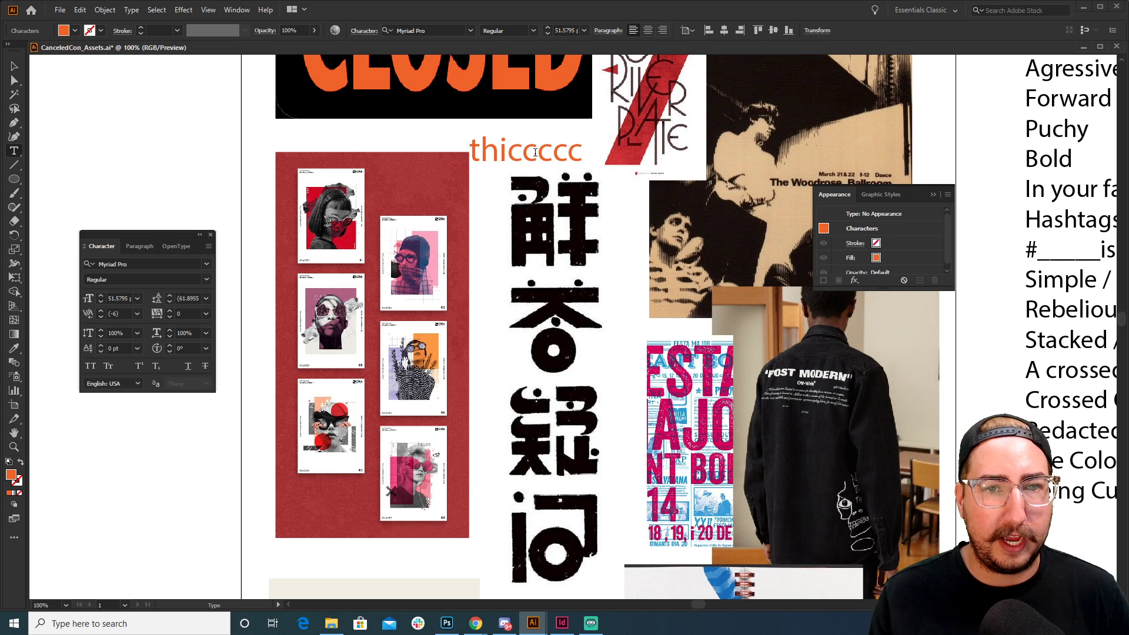
type("cc")
left_click(14, 65)
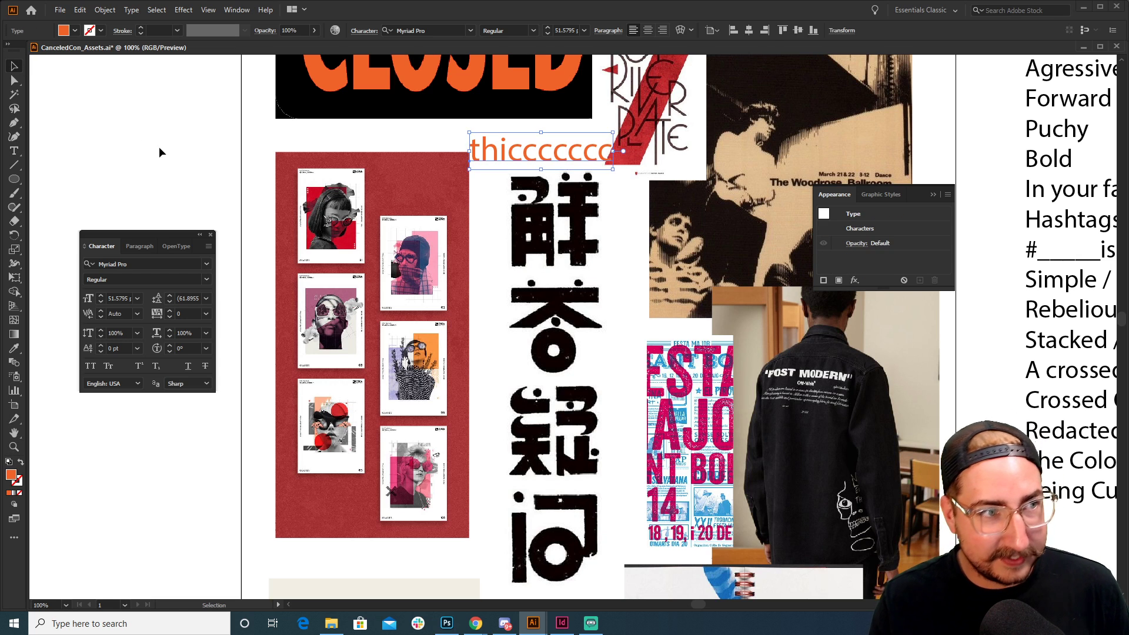
left_click(163, 148)
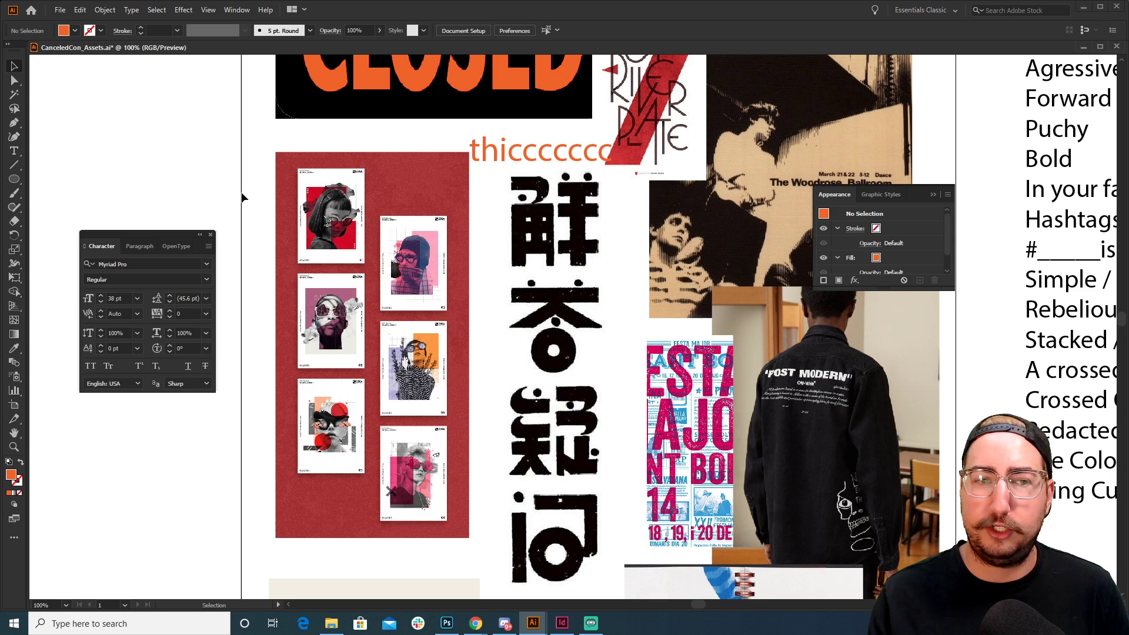
left_click_drag(529, 364, 352, 217)
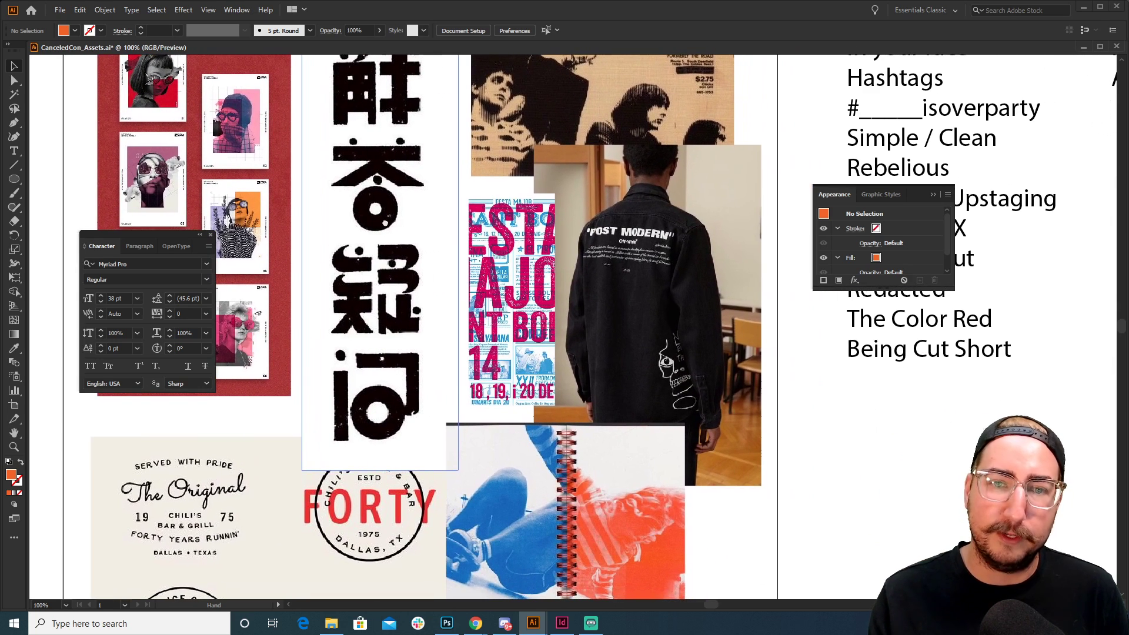
key("z")
left_click(847, 158)
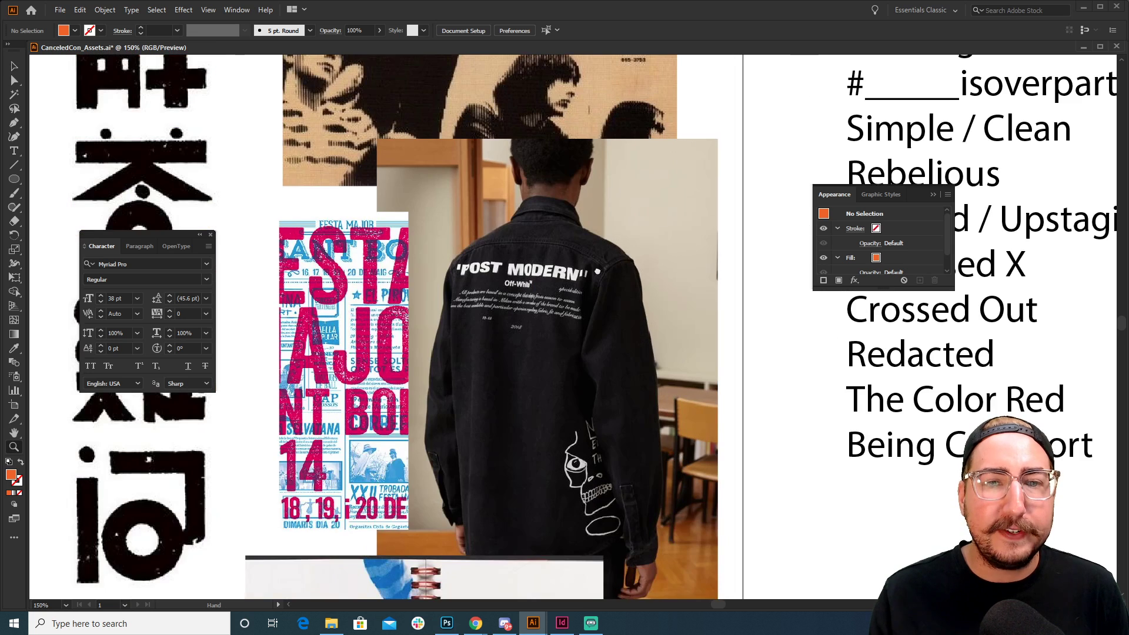
left_click_drag(543, 269, 522, 261)
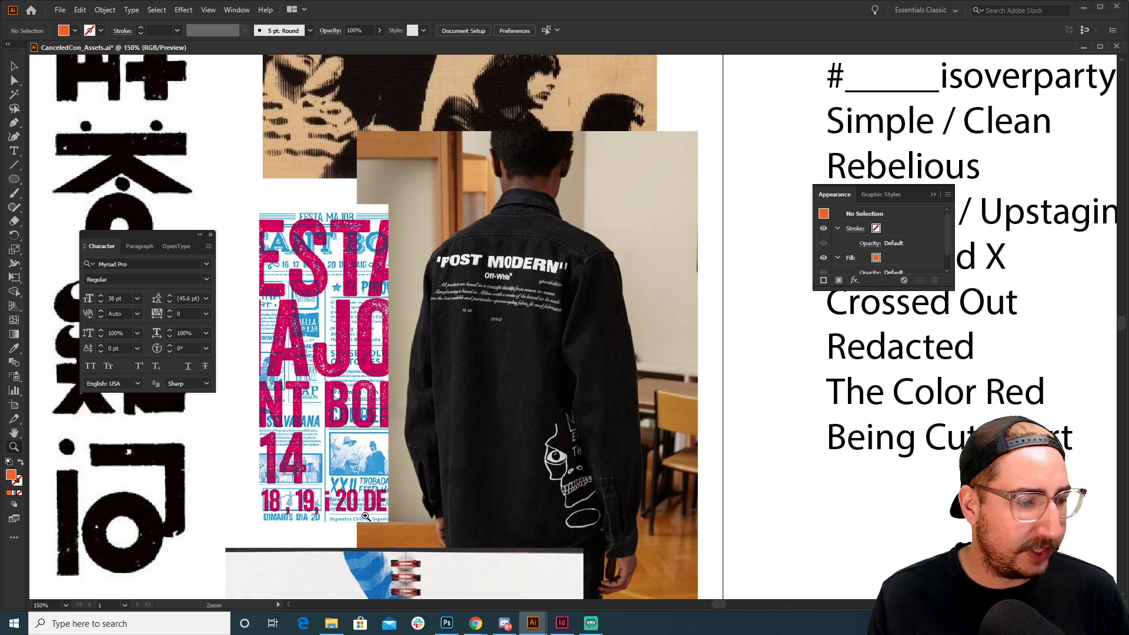
left_click_drag(390, 441, 651, 155)
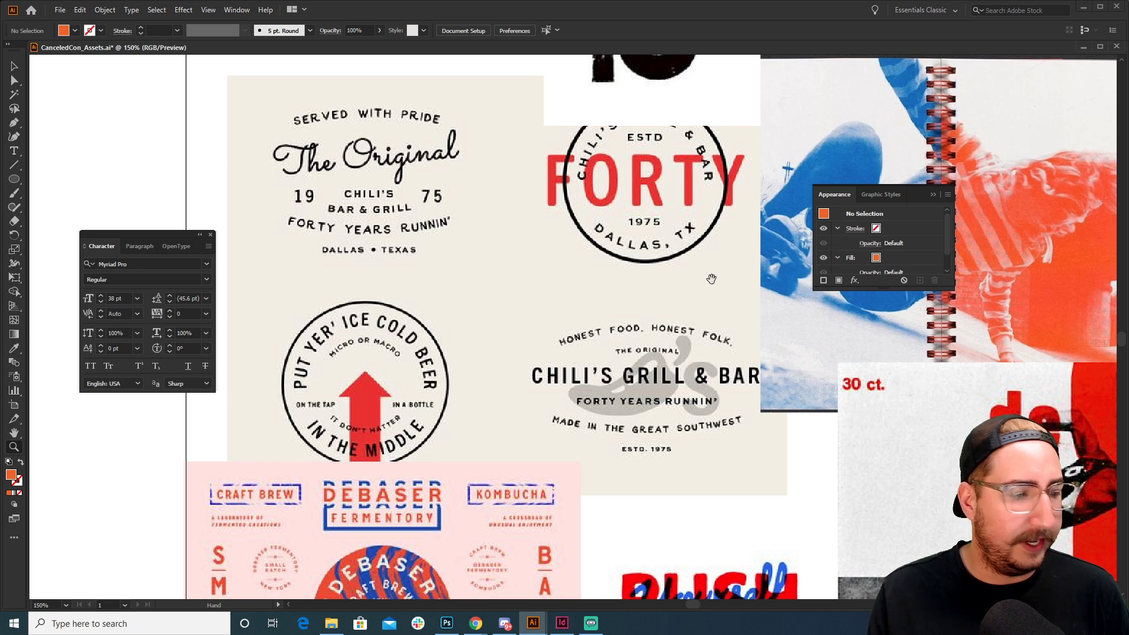
left_click_drag(710, 280, 315, 351)
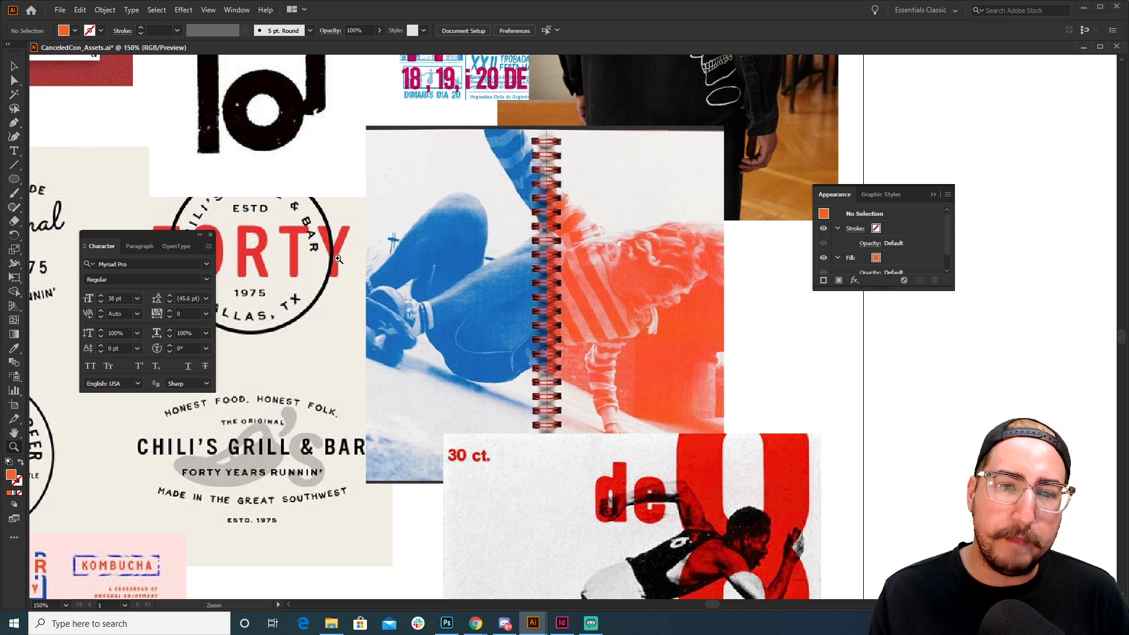
left_click_drag(577, 212, 565, 369)
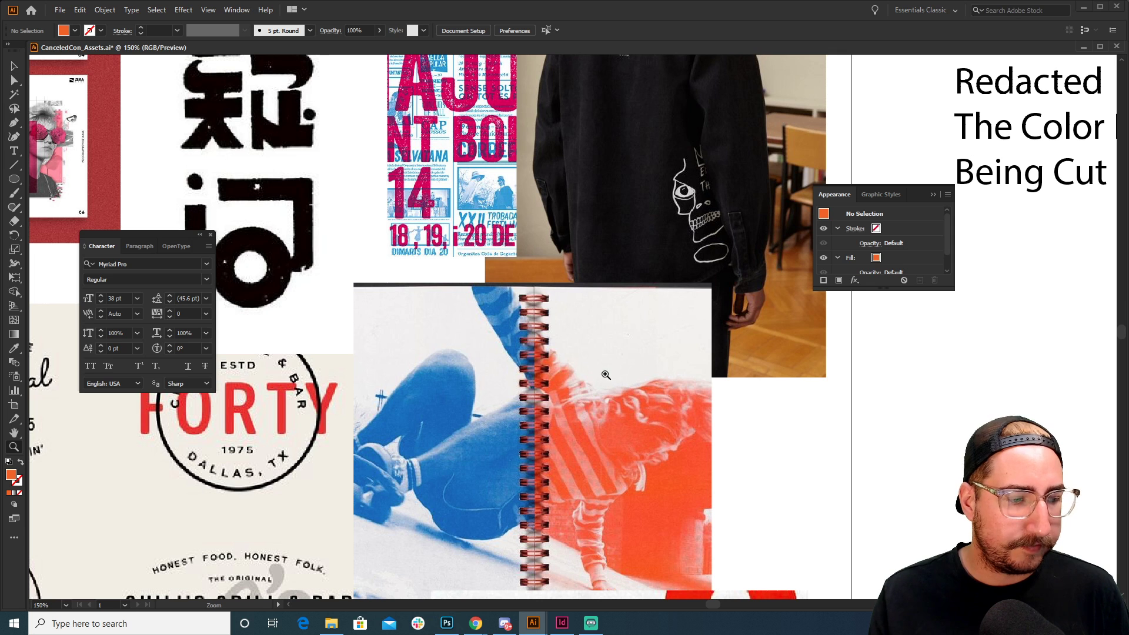
scroll(520, 280, "up", 2)
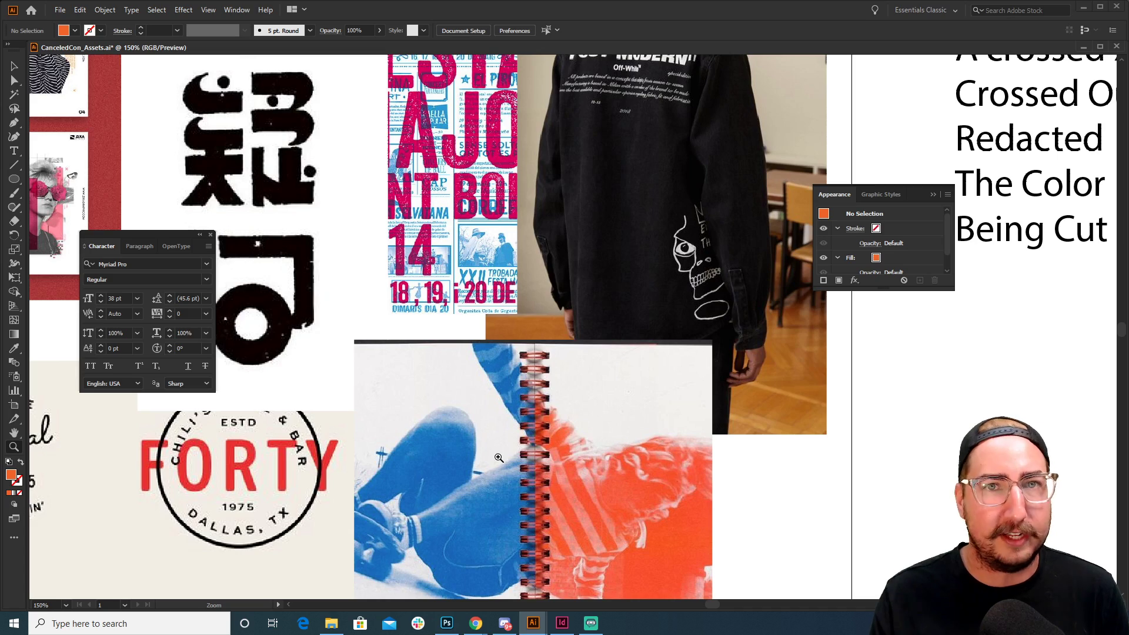
left_click_drag(461, 472, 606, 295)
left_click_drag(525, 422, 653, 249)
left_click_drag(578, 347, 763, 152)
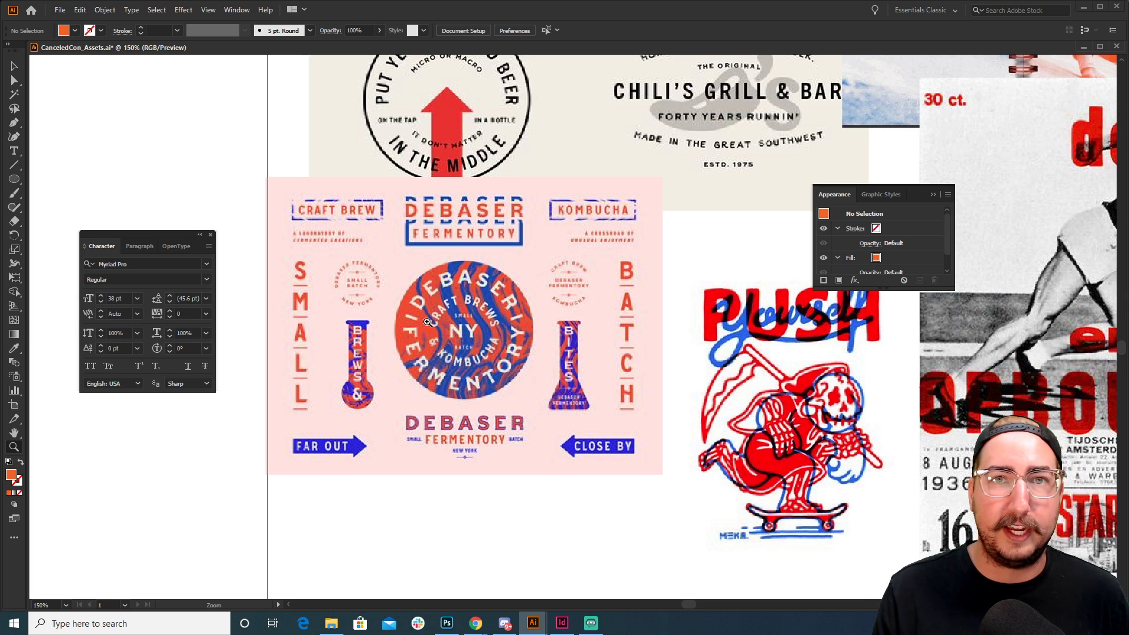
left_click_drag(427, 321, 436, 241)
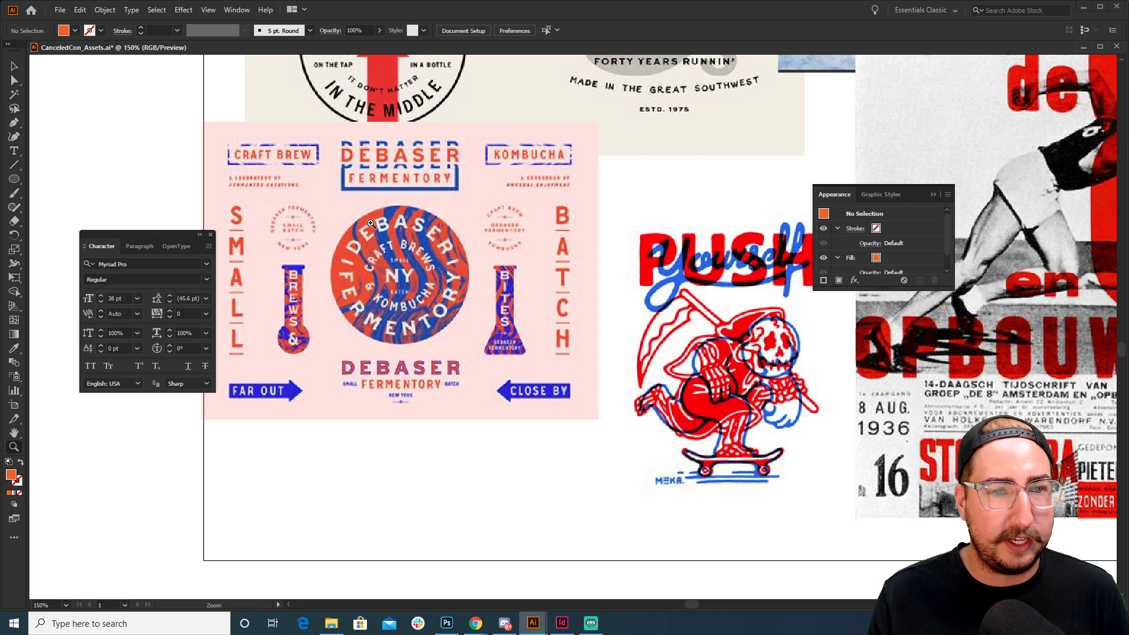
scroll(585, 296, "right", 5)
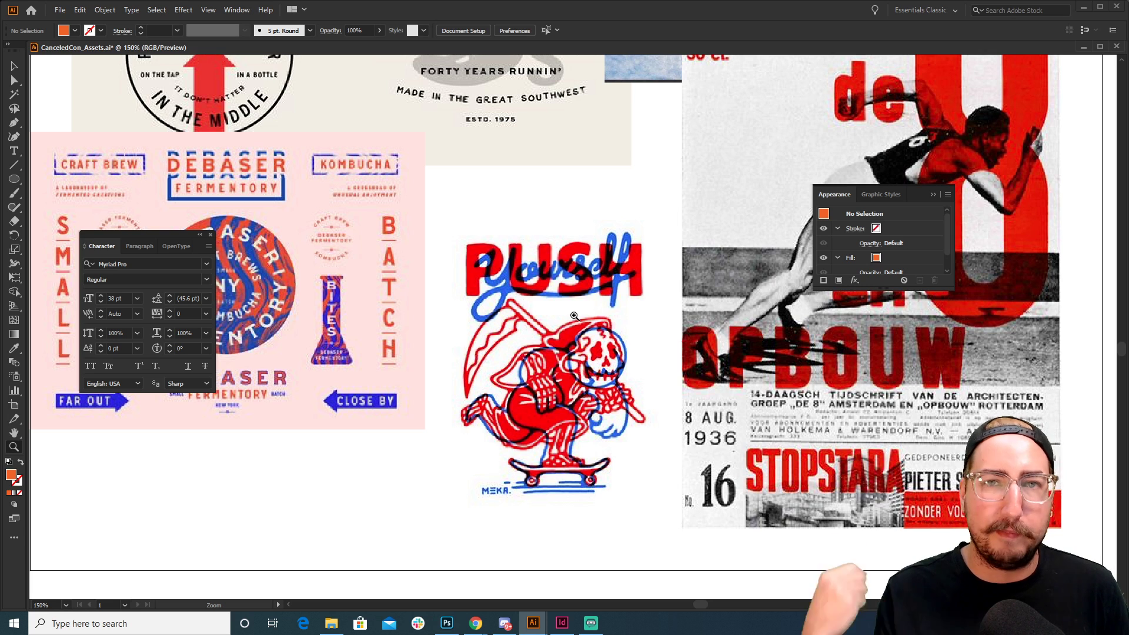
left_click_drag(657, 295, 340, 358)
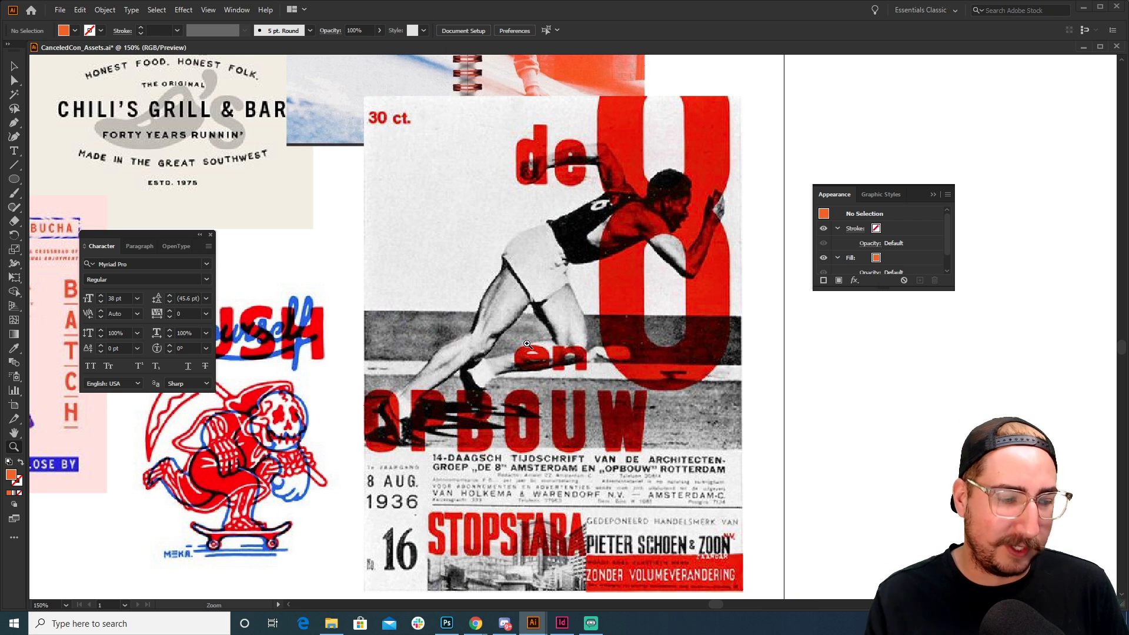
left_click(498, 301, "alt")
left_click_drag(488, 247, 576, 317)
left_click(575, 296, "alt")
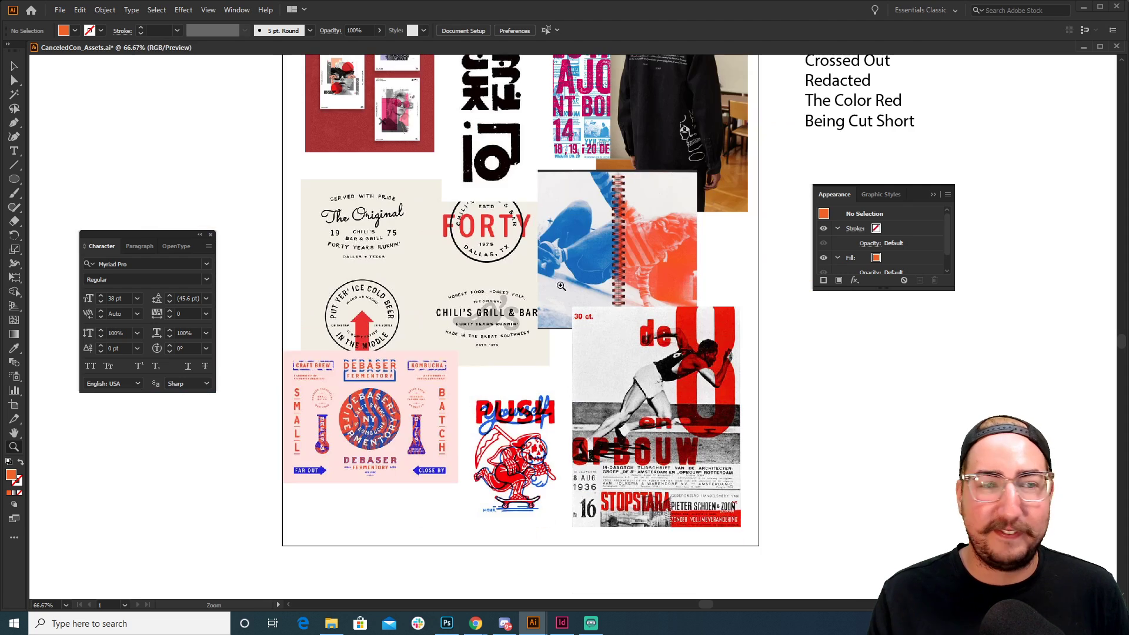
left_click_drag(563, 266, 546, 414)
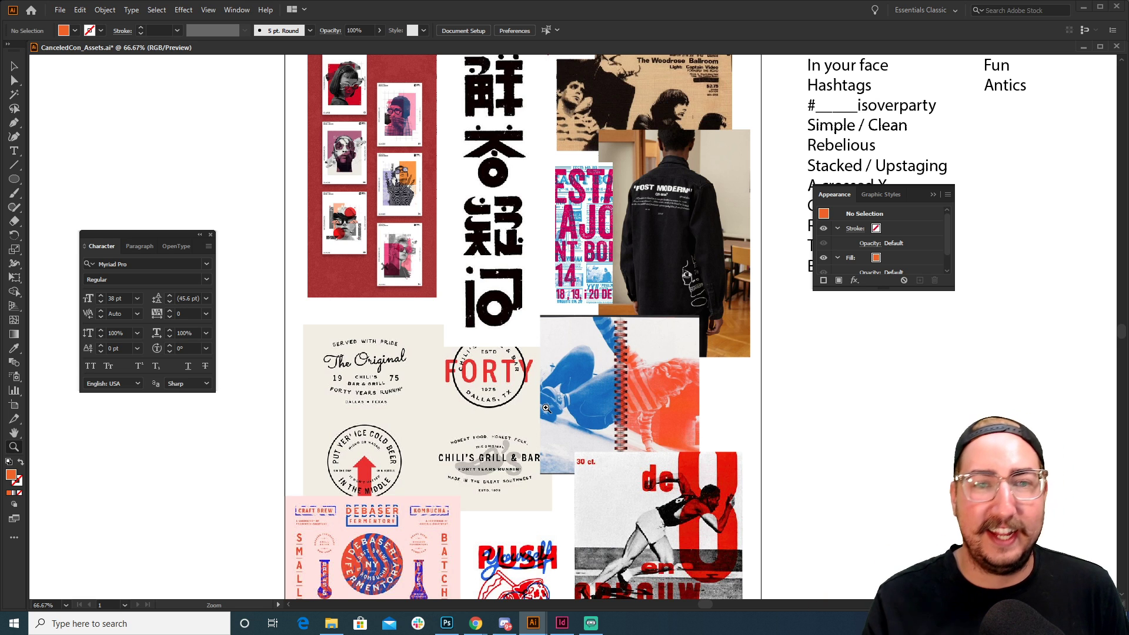
left_click_drag(563, 401, 567, 449)
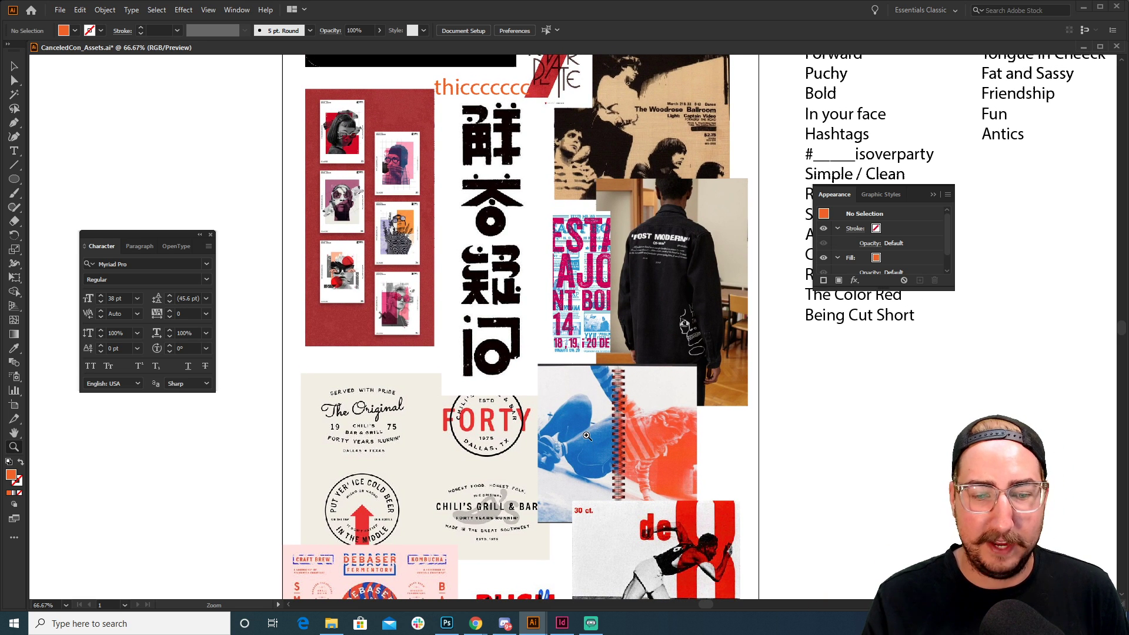
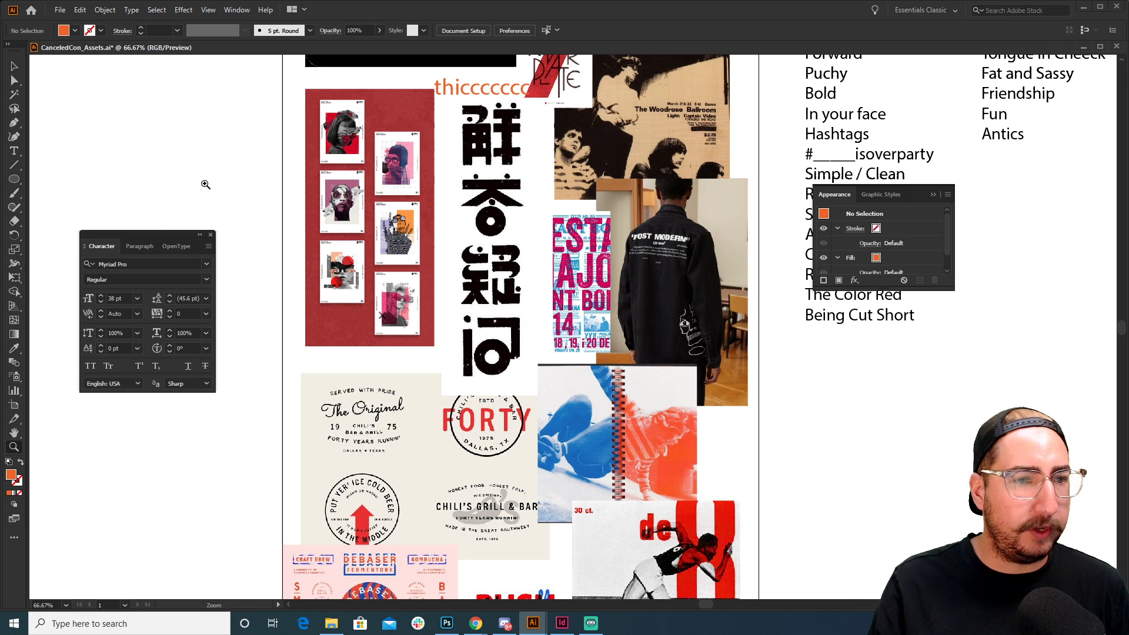
Draw one orange circle in a blank canvas area, undoing the two extra circles
left_click_drag(205, 185, 758, 148)
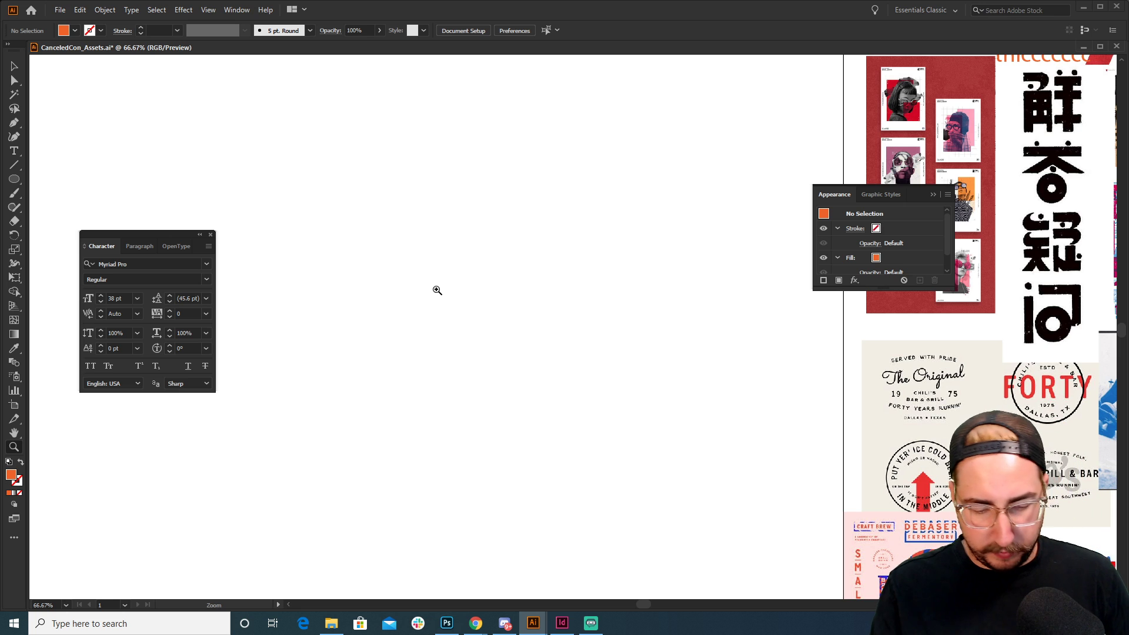
key("l")
left_click_drag(409, 269, 340, 198)
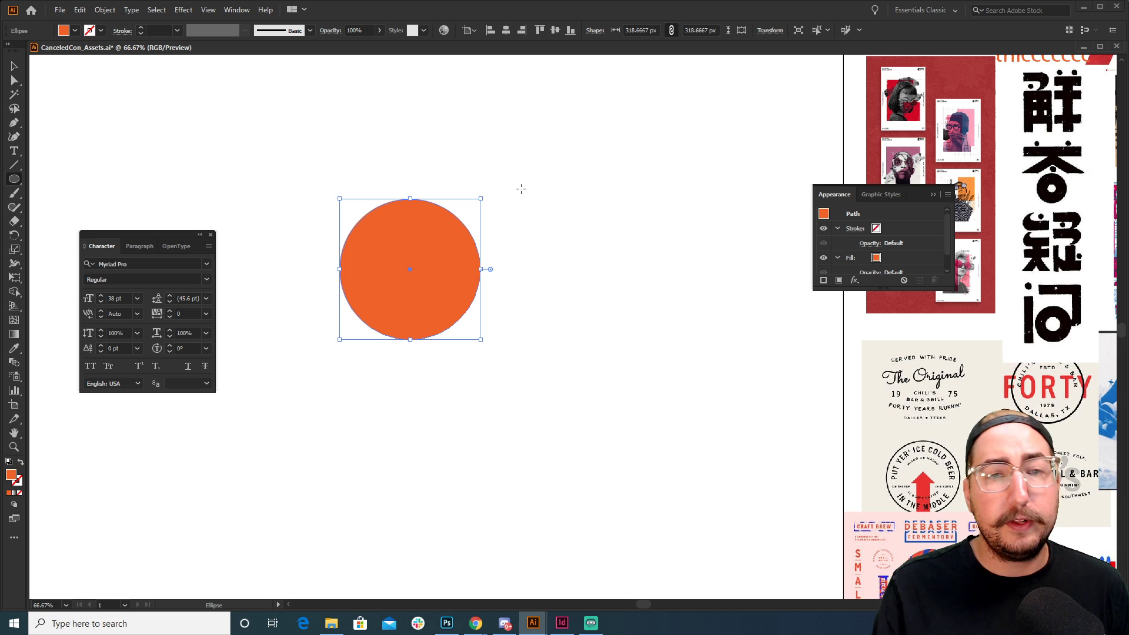
left_click_drag(520, 188, 670, 337)
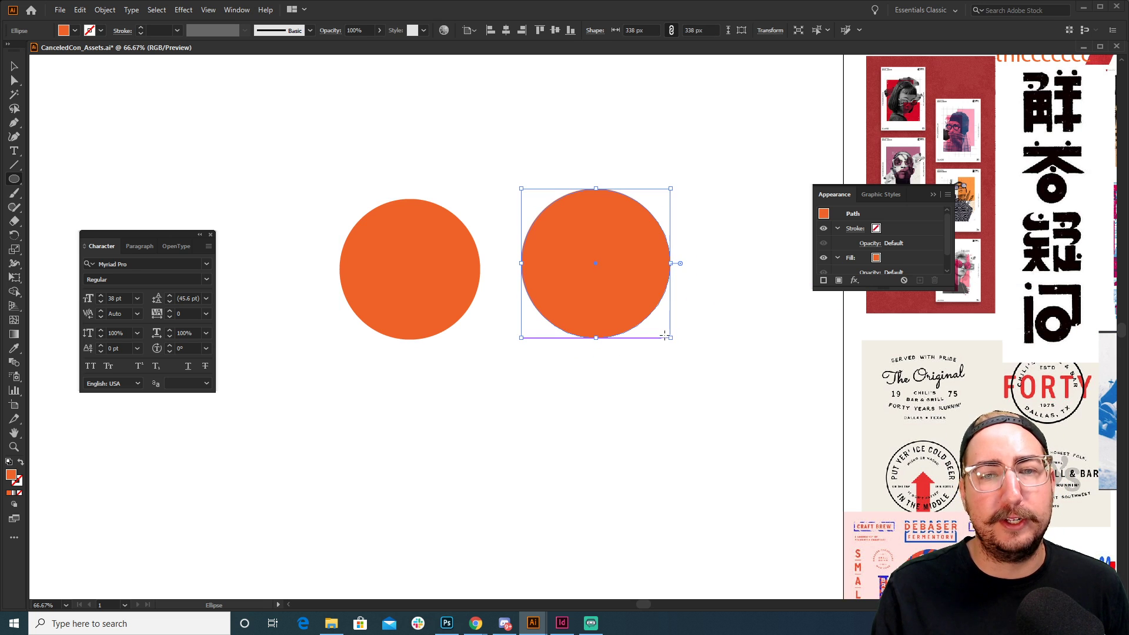
key("ctrl+z")
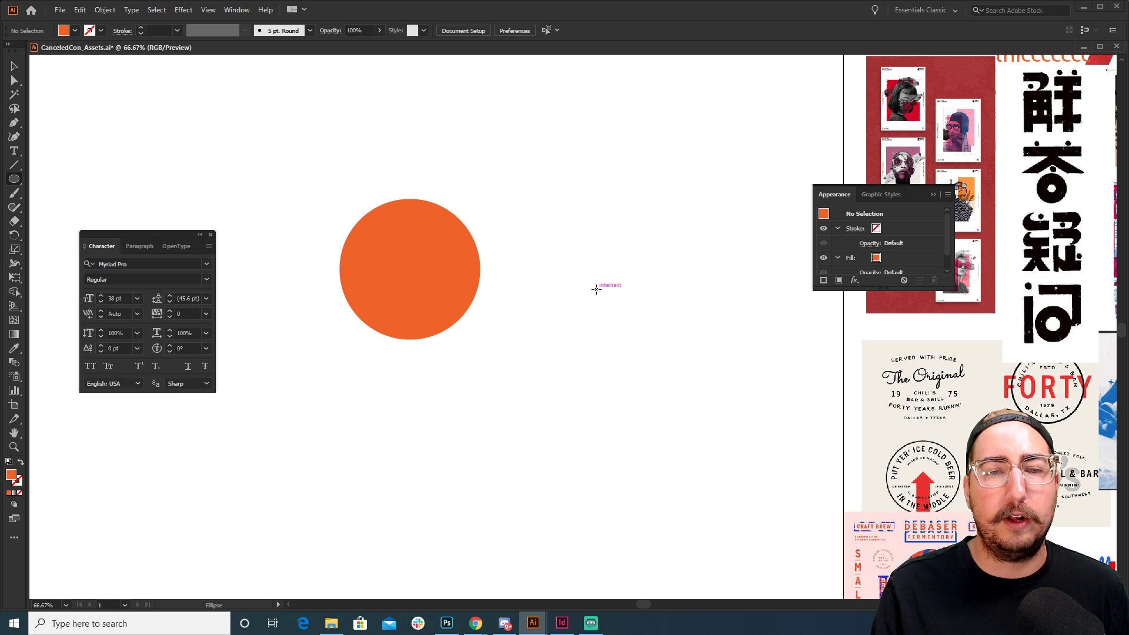
left_click_drag(596, 289, 514, 208)
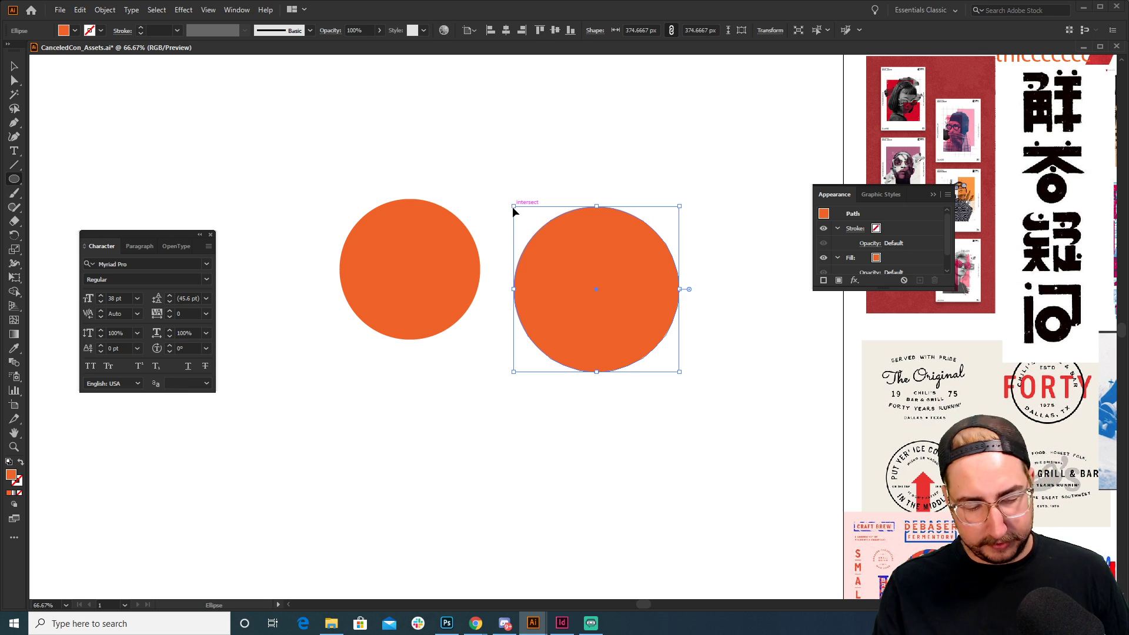
key("ctrl+z")
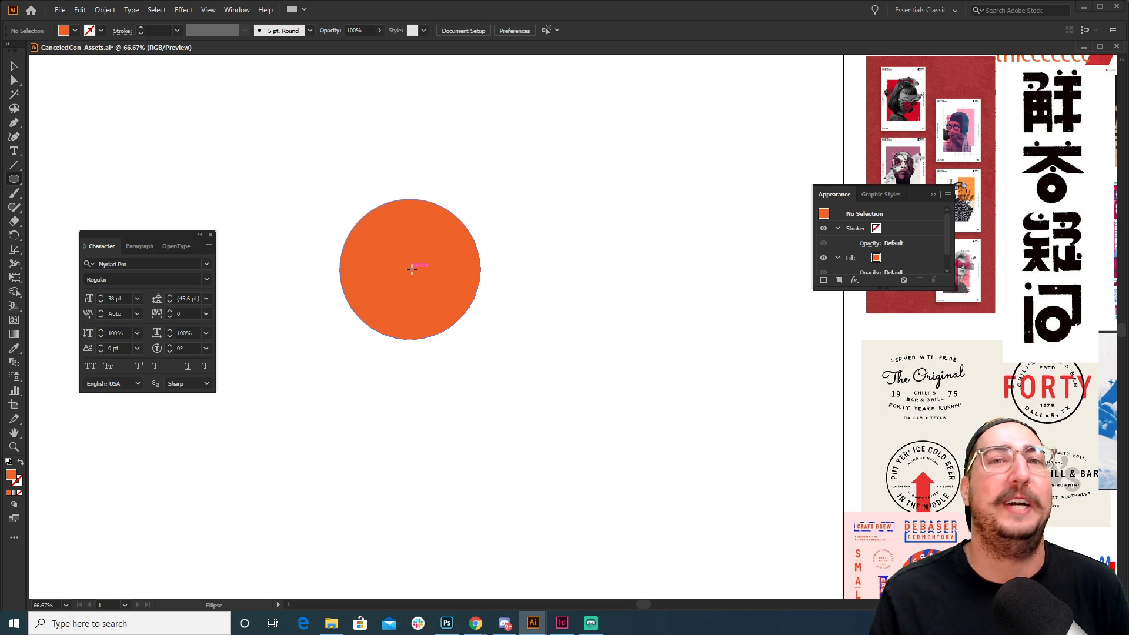
key("v")
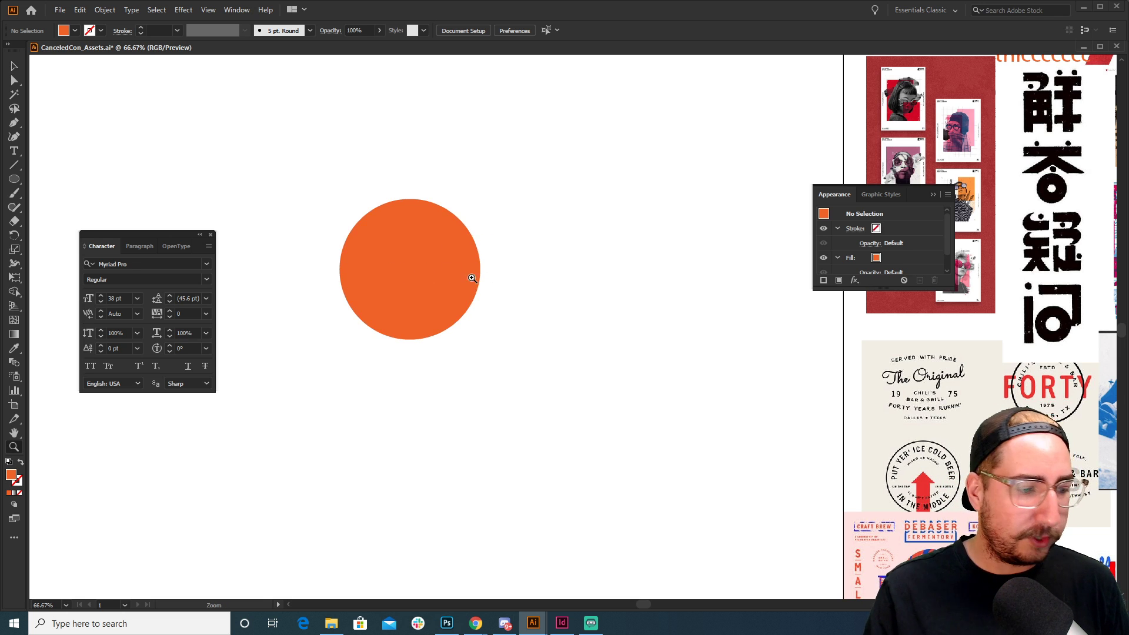
Swap the circle's fill to a stroke and set the stroke weight to 70 pt
left_click(421, 240)
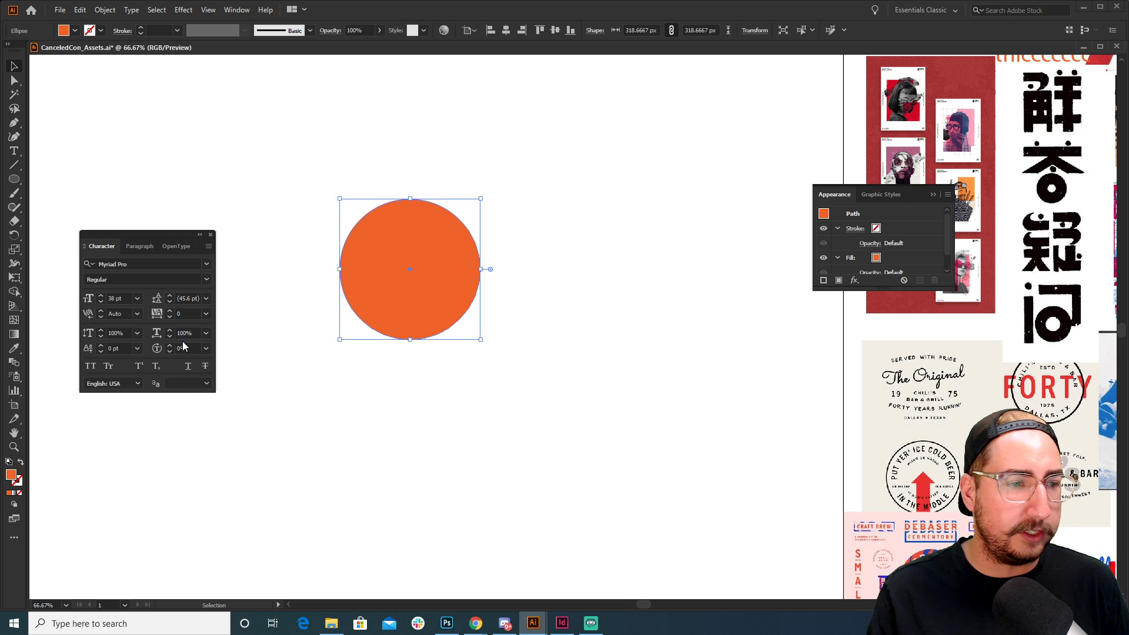
key("shift+x")
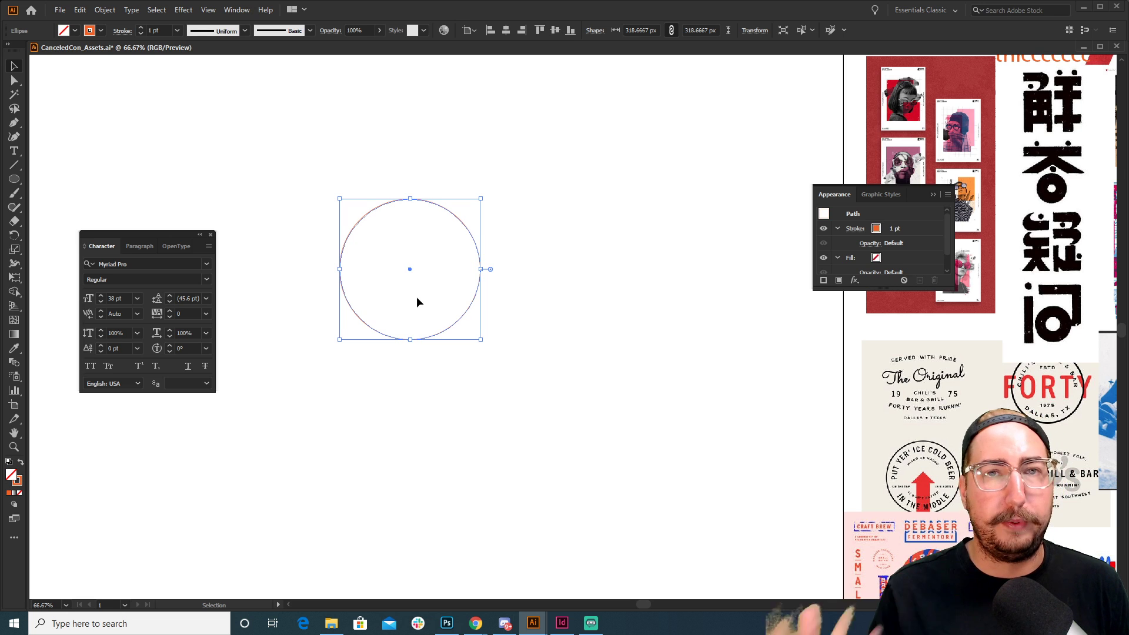
left_click(154, 30)
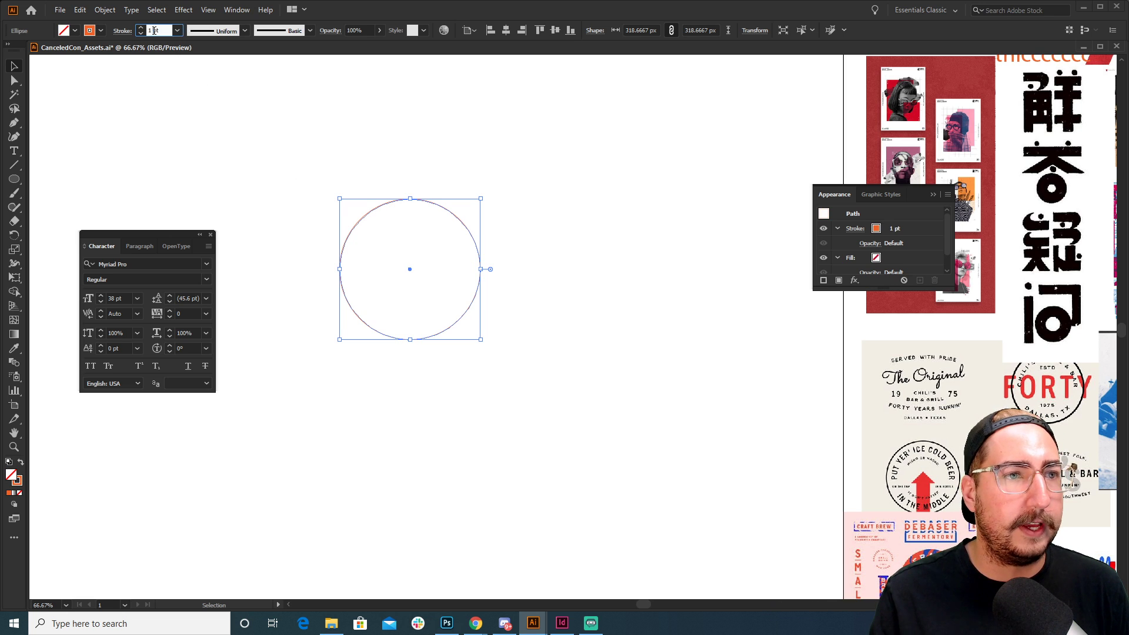
type("30")
key("Return")
scroll(154, 31, "up", 20)
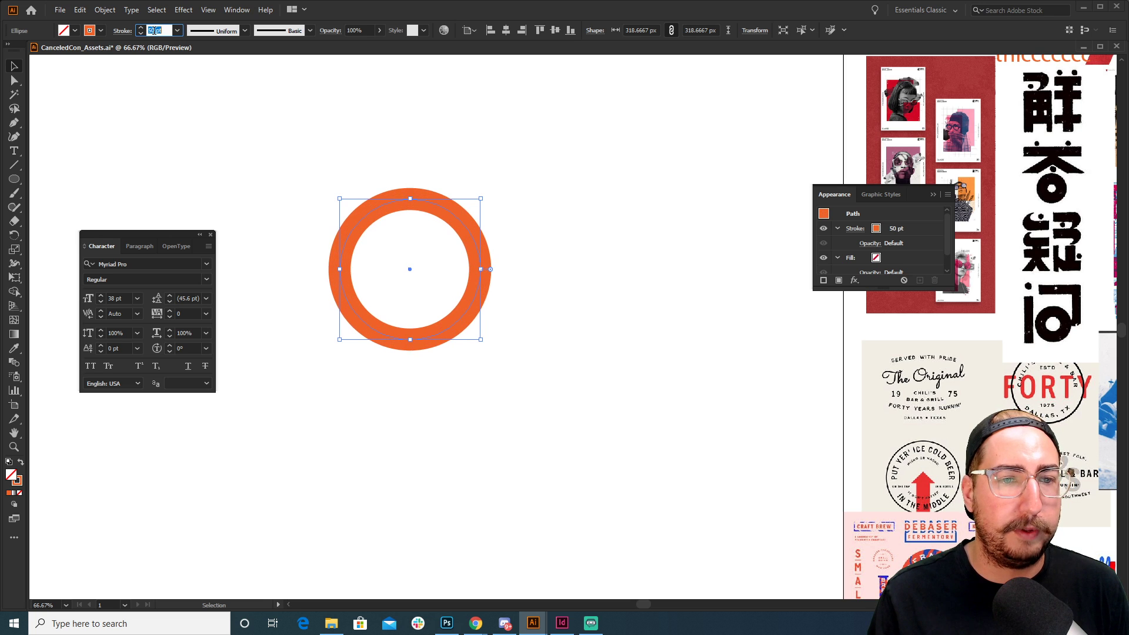
scroll(154, 30, "up", 10)
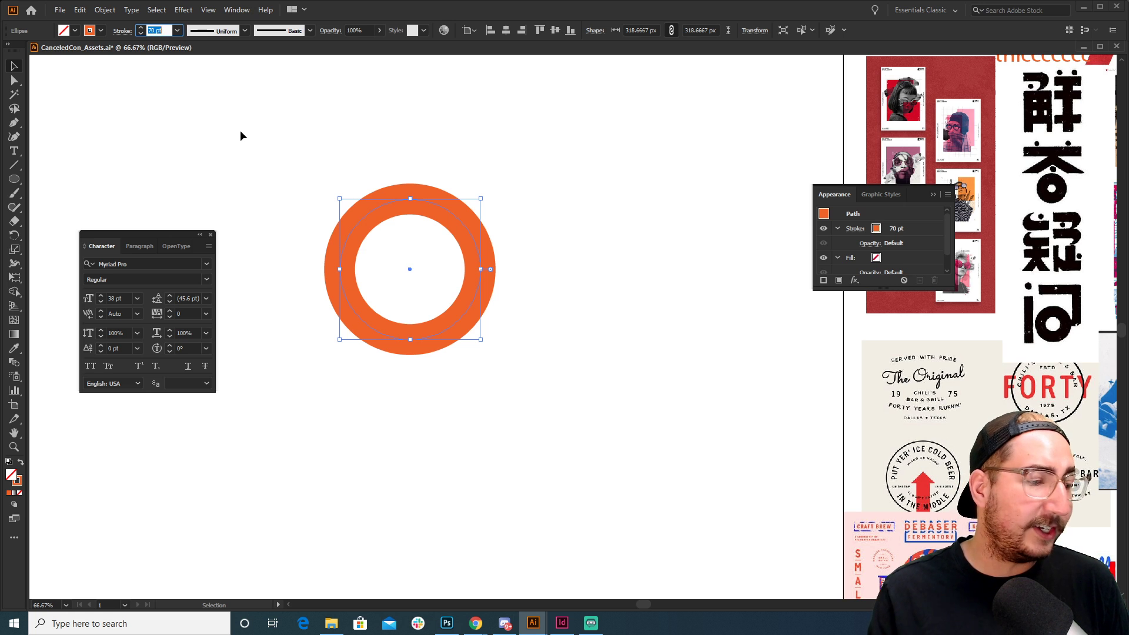
left_click(16, 69)
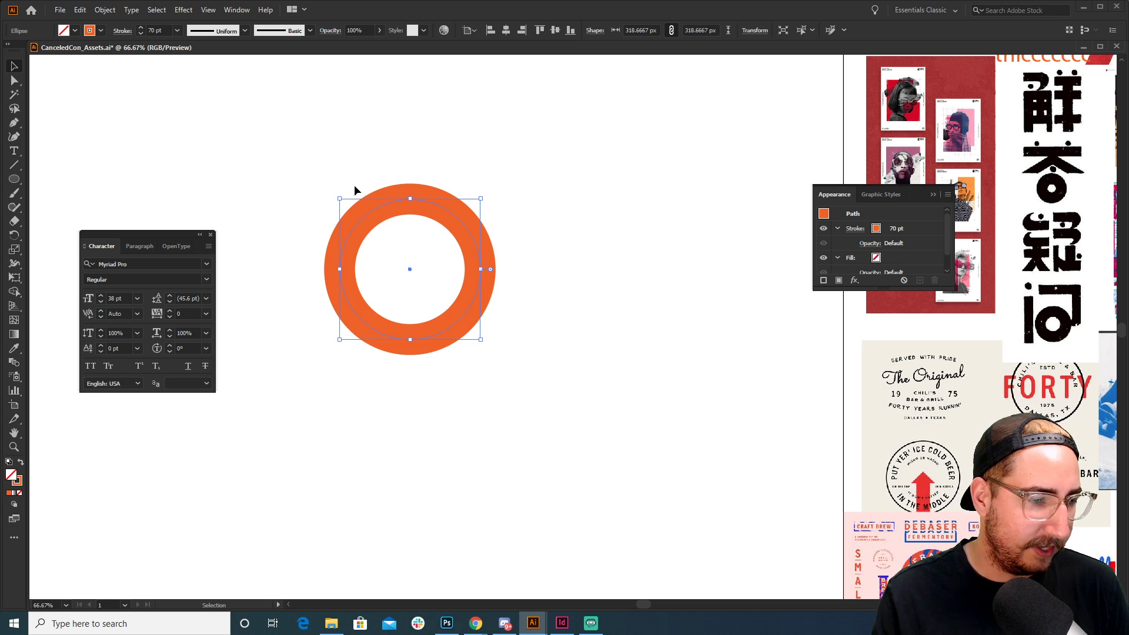
Rotate the ring by -45° and zoom in on it
key("r")
left_click_drag(328, 144, 454, 127)
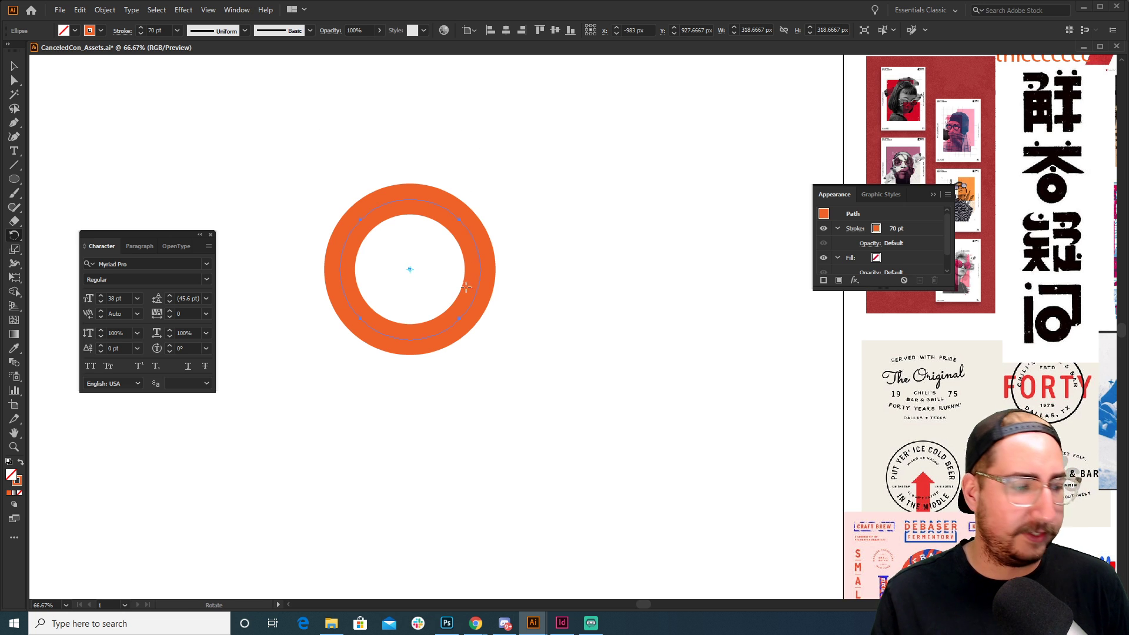
key("z")
left_click(488, 287)
left_click_drag(510, 275, 503, 257)
left_click(534, 300)
mouse_move(551, 287)
left_mouse_down()
mouse_move(569, 311)
mouse_move(580, 306)
left_mouse_up()
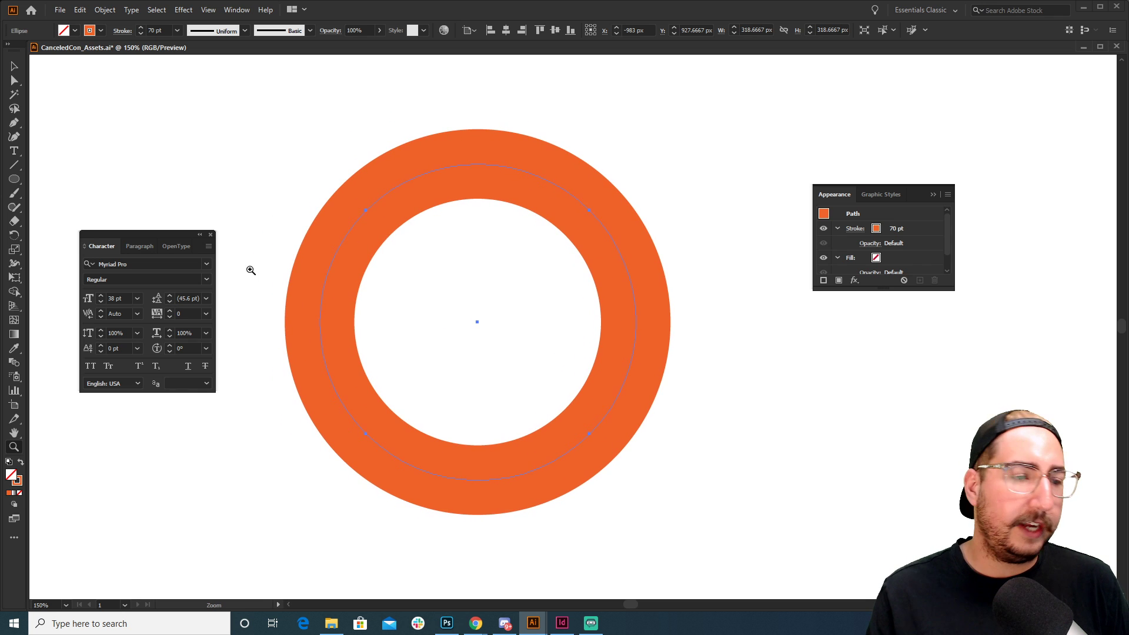
Set the ring's stroke colour to black (000000) in the Color Picker
left_click(19, 484)
double_click(19, 483)
mouse_move(698, 358)
left_mouse_down()
mouse_move(700, 375)
mouse_move(761, 410)
mouse_move(783, 396)
left_mouse_up()
left_click(904, 237)
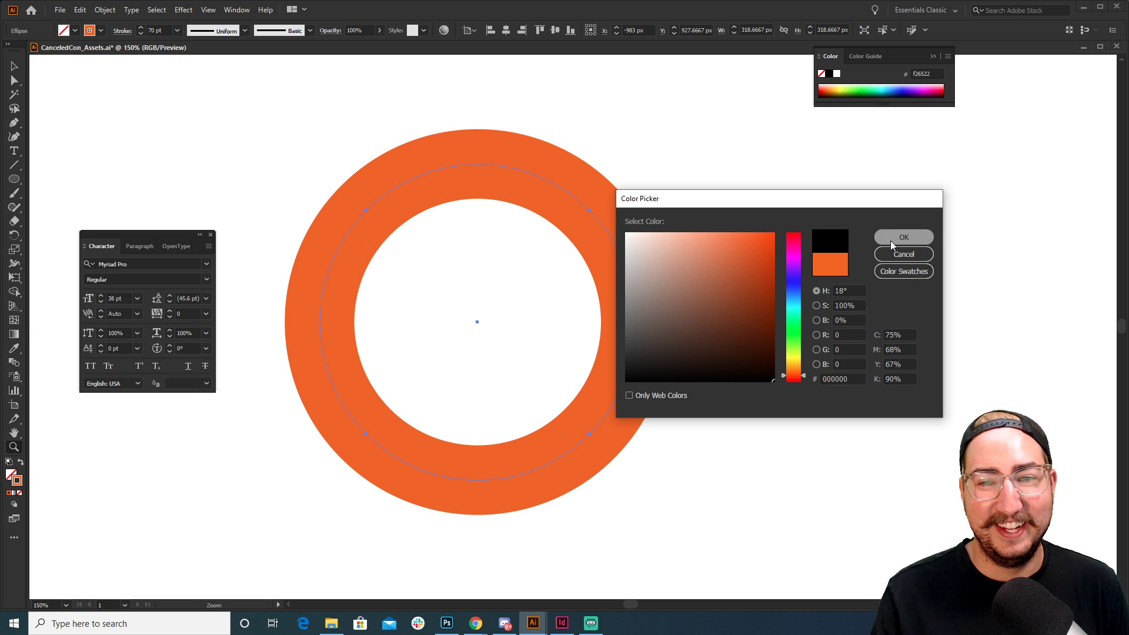
left_click(15, 66)
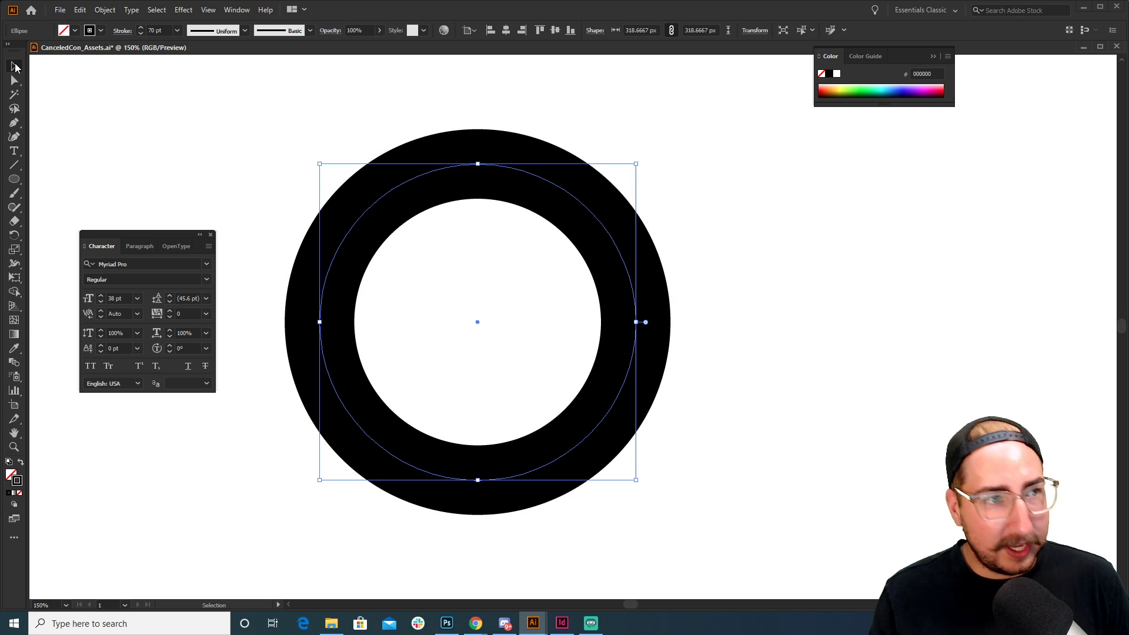
left_click(272, 136)
left_click_drag(503, 274, 469, 290)
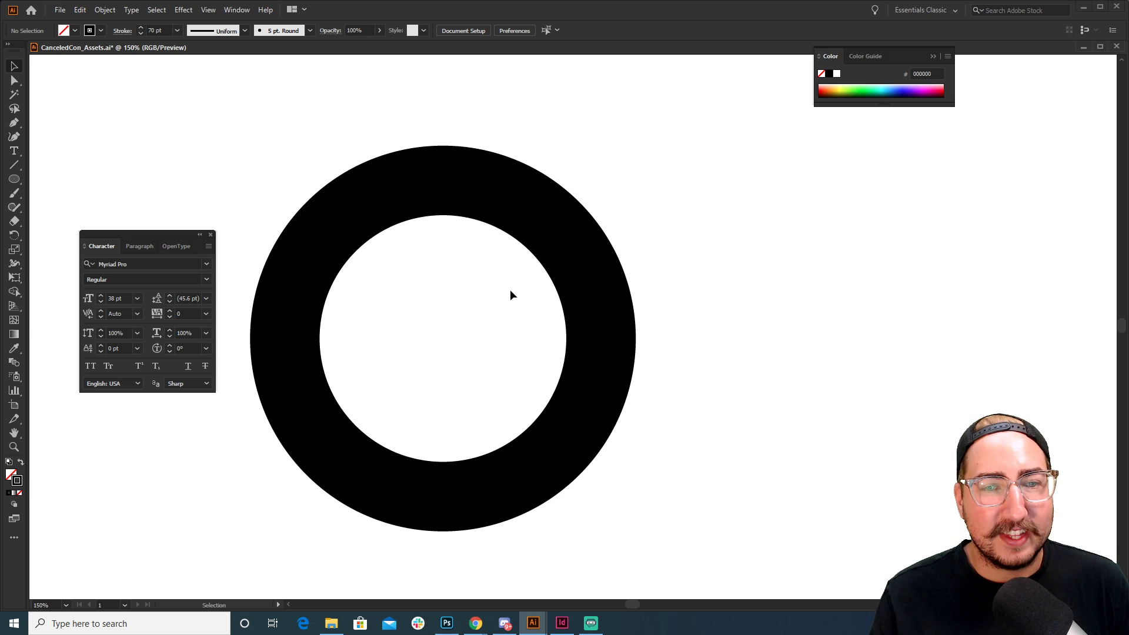
Rotate the ring to -45° so its anchor points sit on the diagonals
key("a")
key("v")
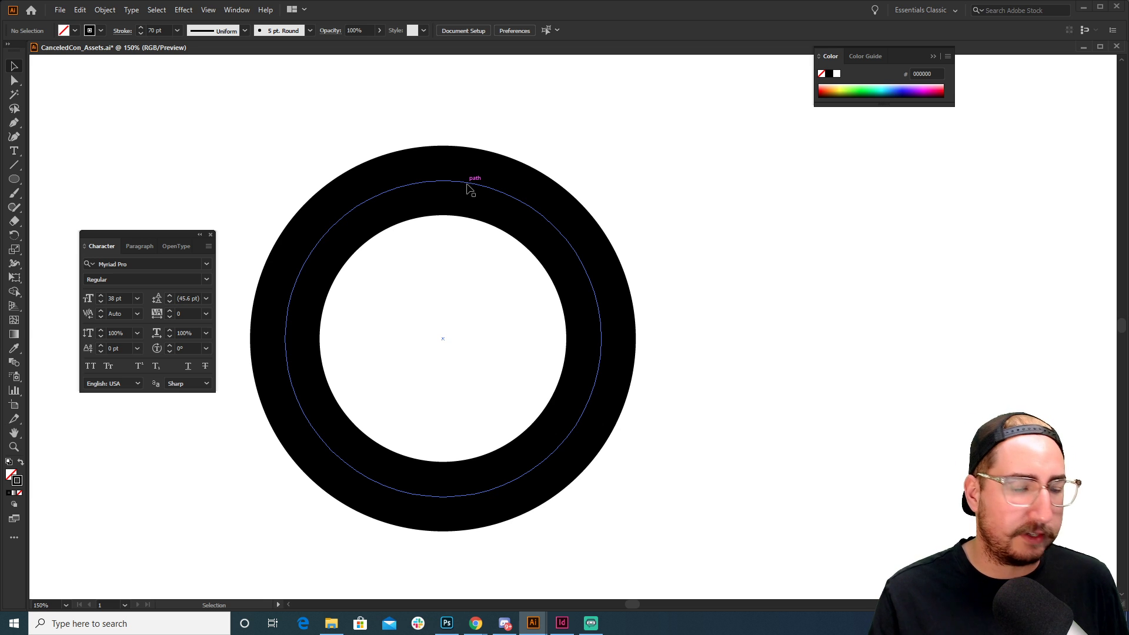
left_click(469, 187)
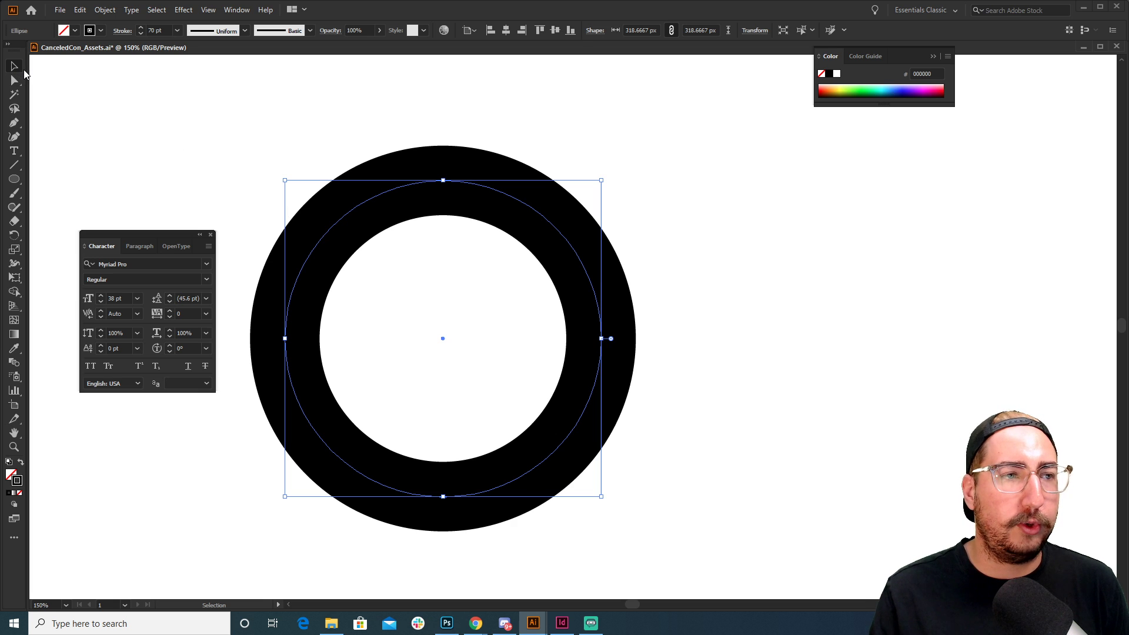
key("a")
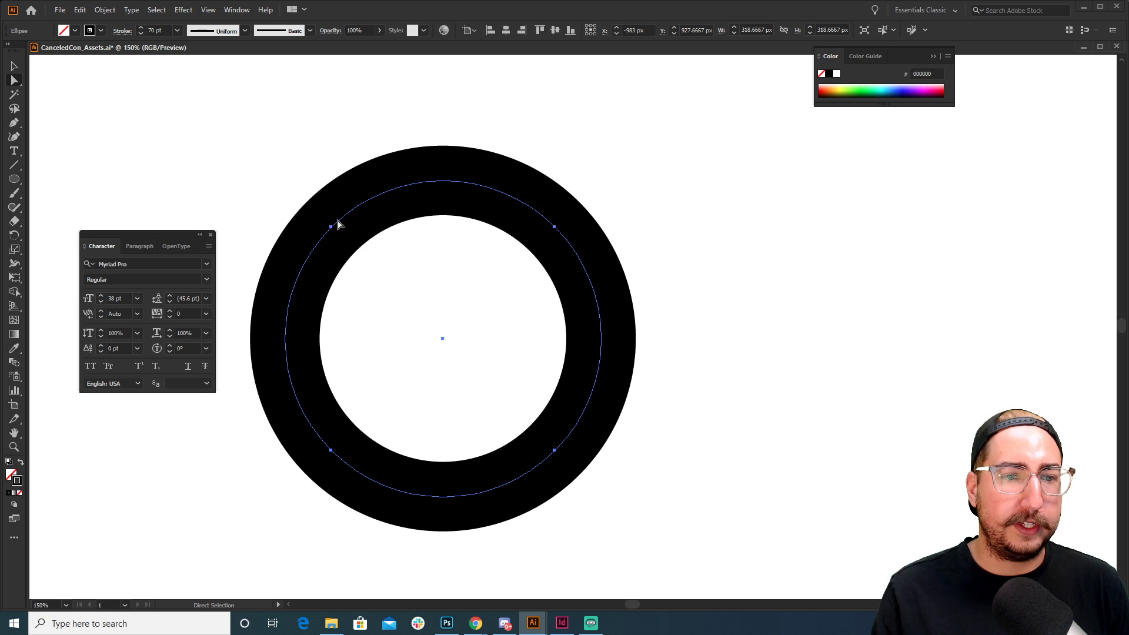
key("r")
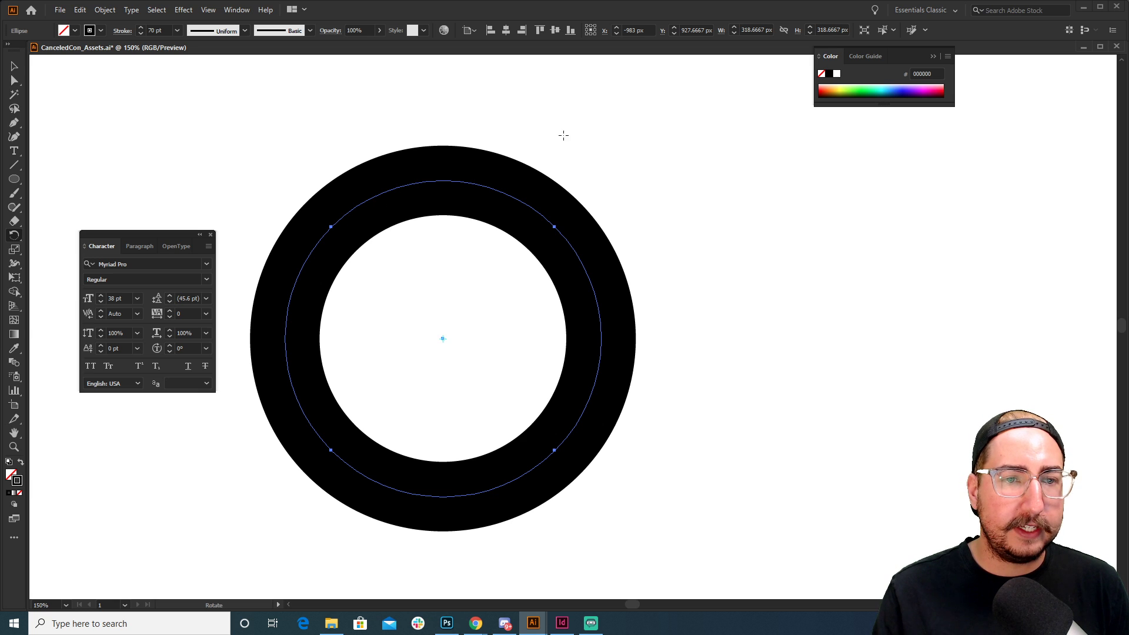
left_click_drag(562, 134, 374, 109)
key("v")
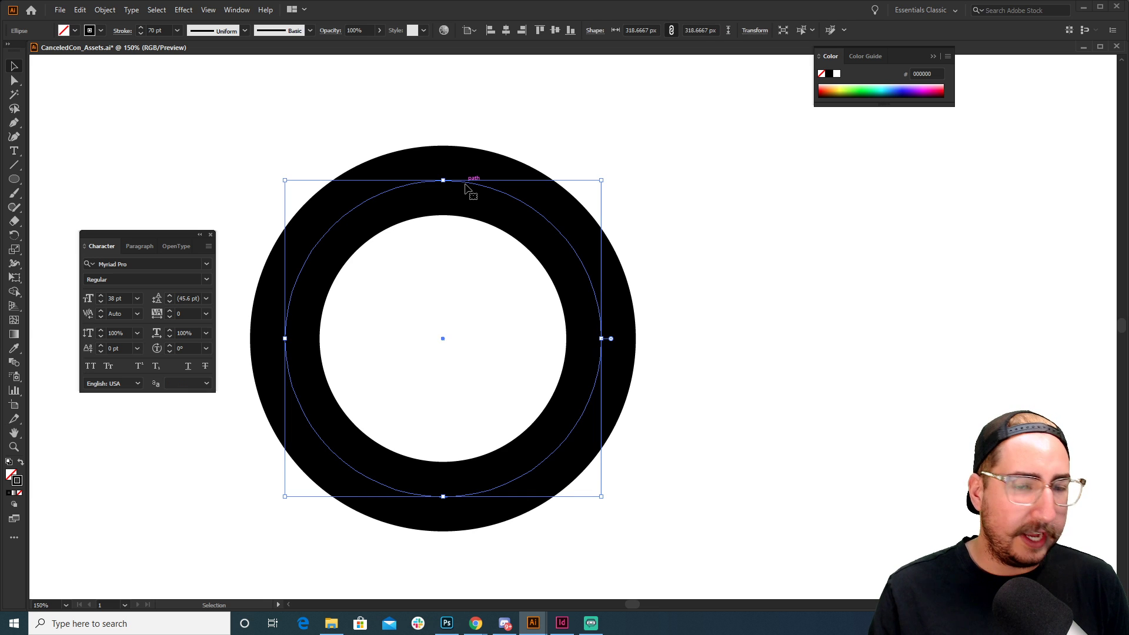
key("r")
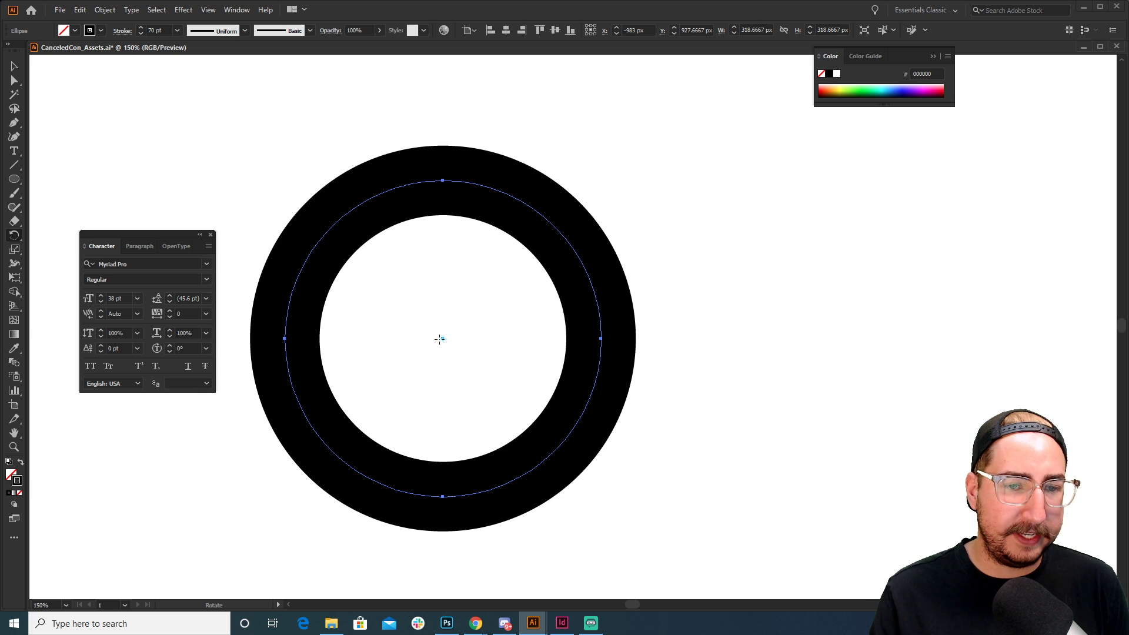
left_click_drag(464, 96, 711, 271)
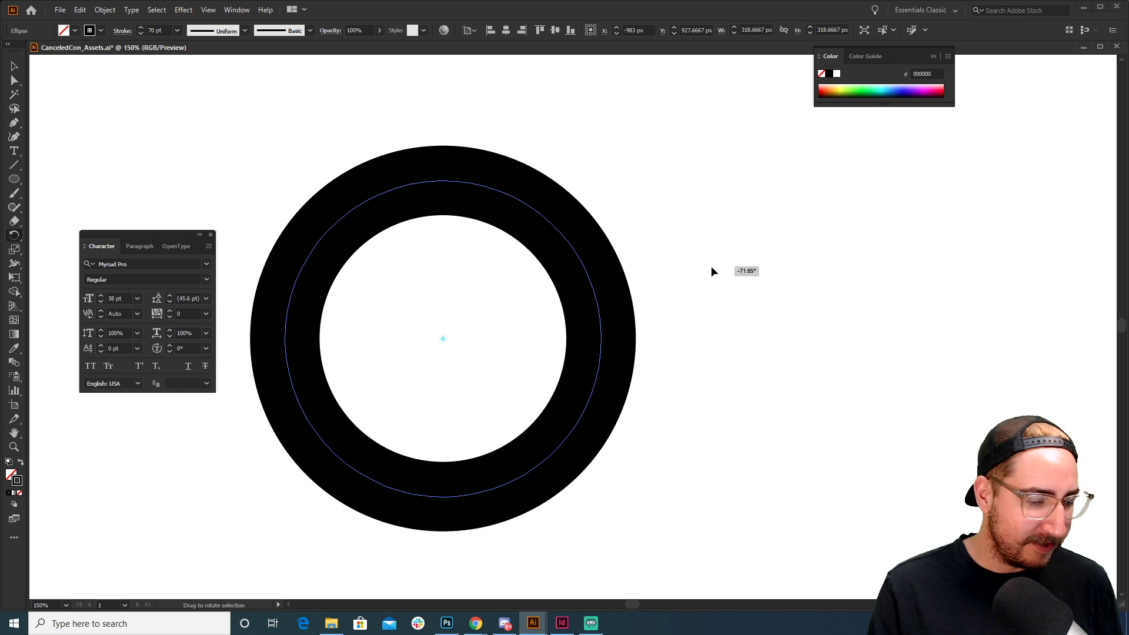
left_click_drag(711, 267, 621, 139)
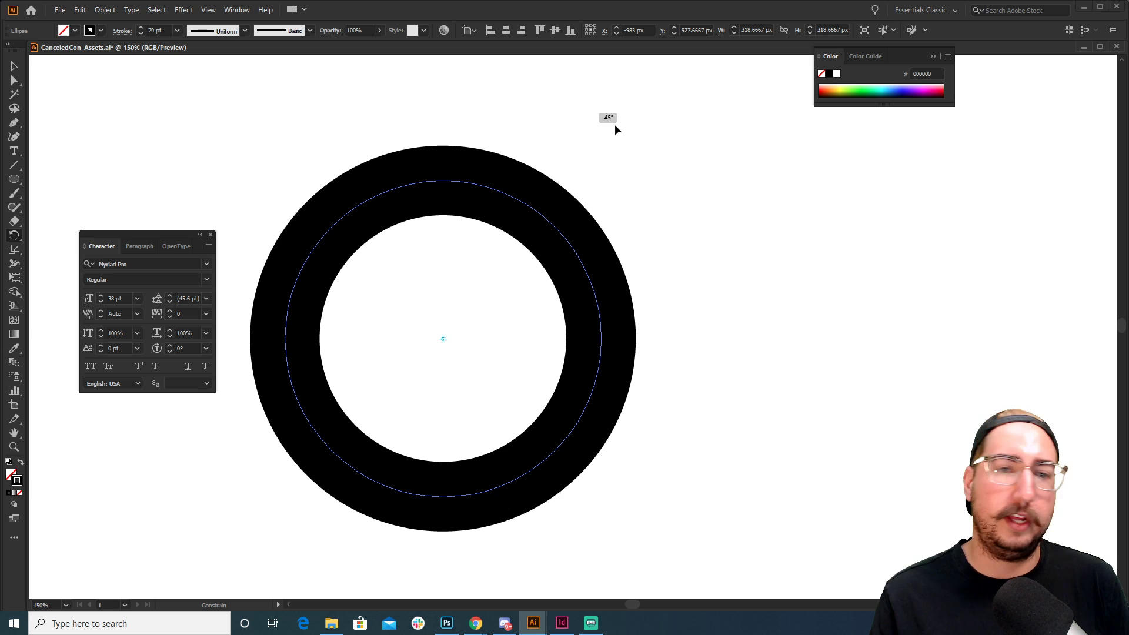
left_click_drag(615, 130, 615, 128)
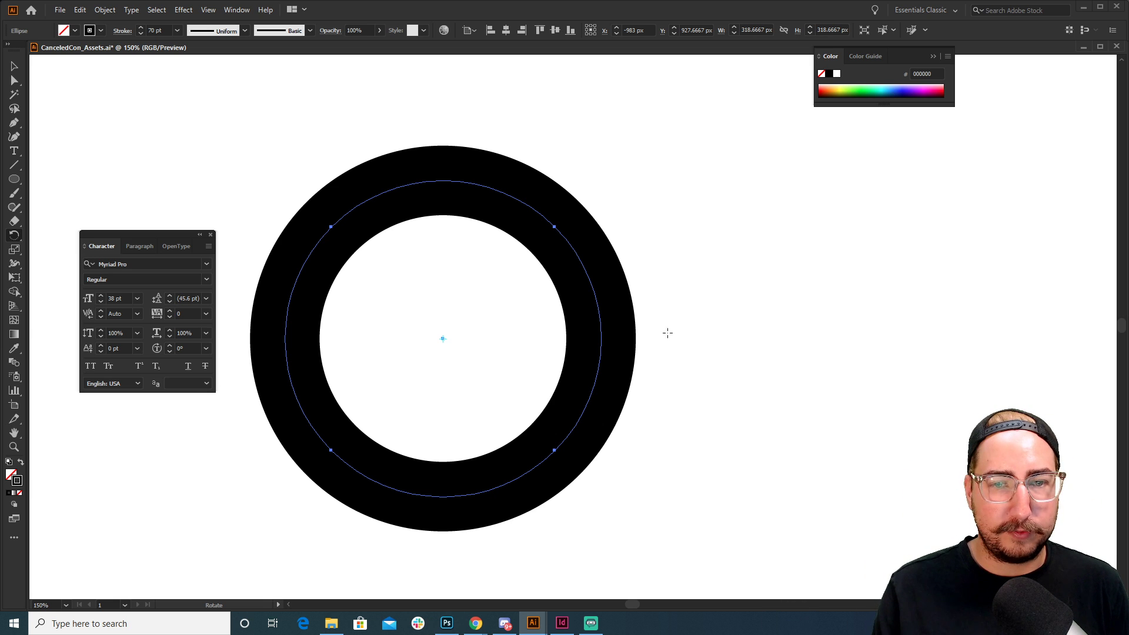
key("a")
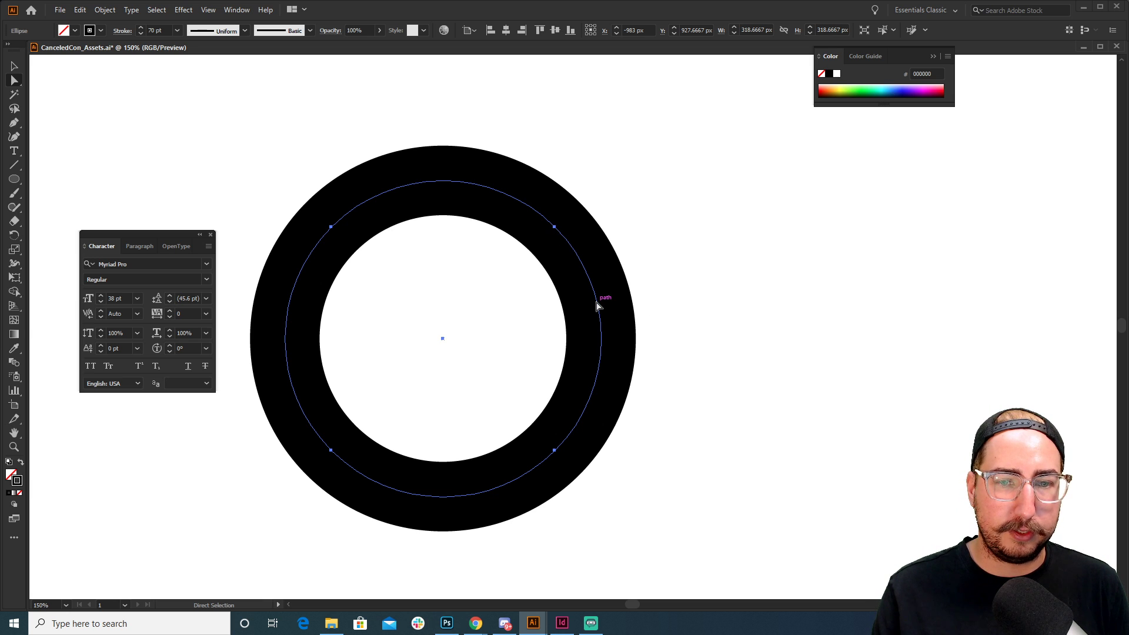
Delete the ring's right-hand arc to leave a C, then recentre it
left_click(600, 342)
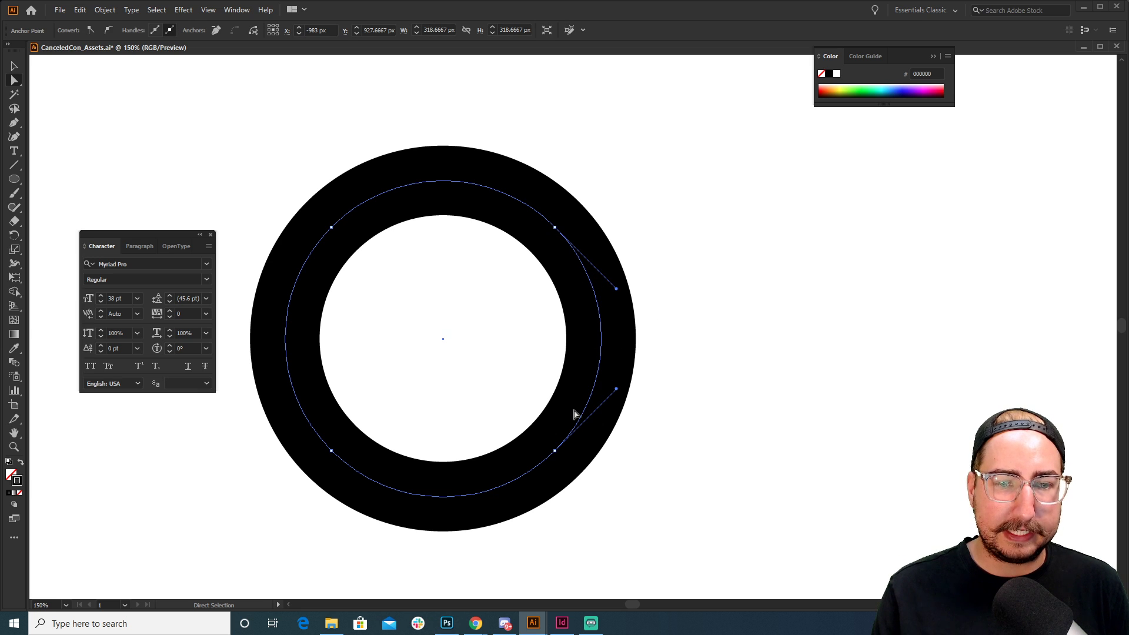
key("Delete")
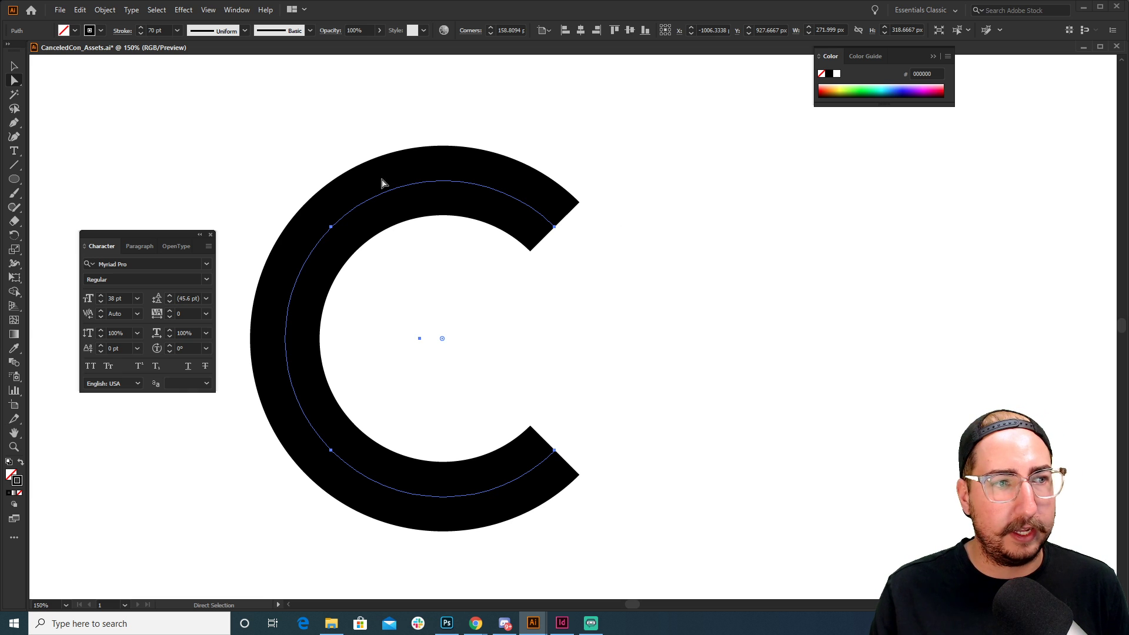
key("v")
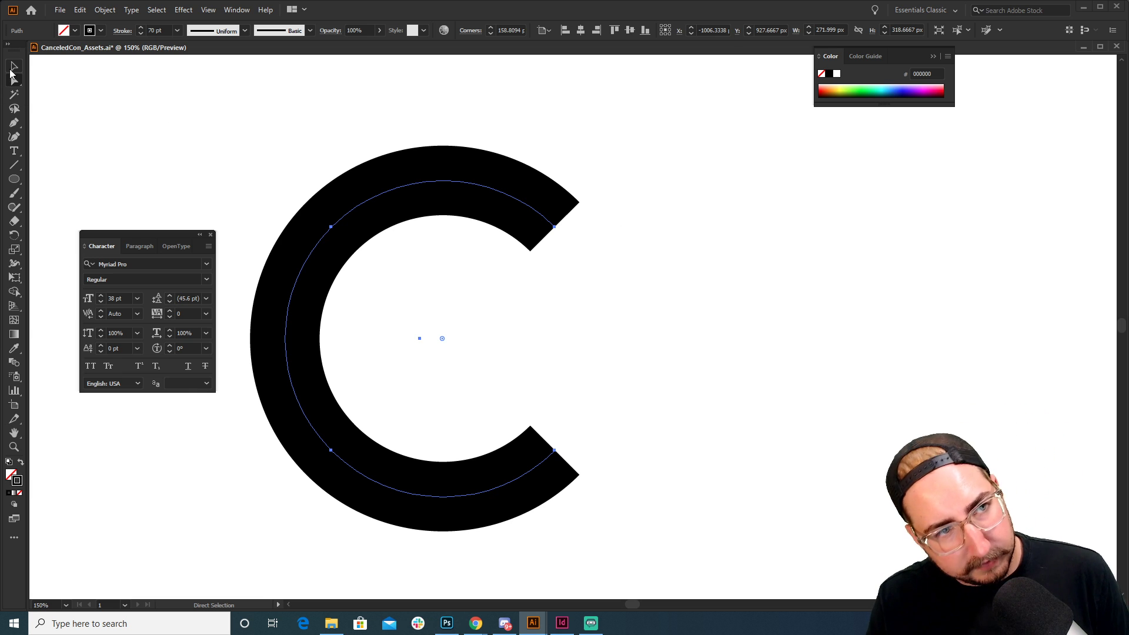
key("f")
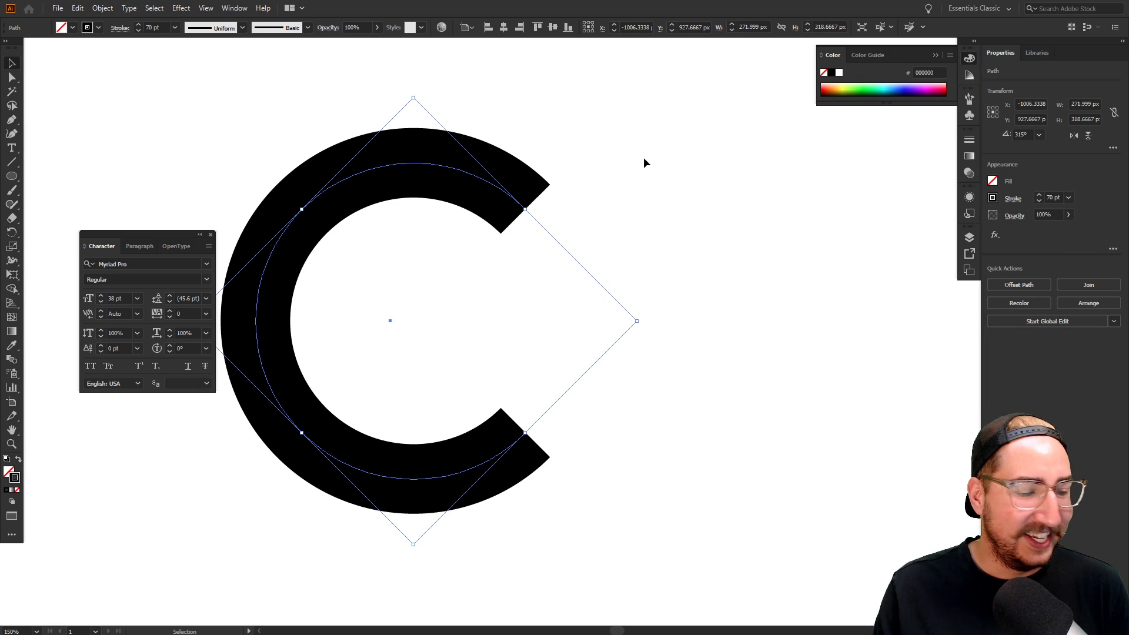
left_click(629, 258)
mouse_move(438, 239)
left_mouse_down()
mouse_move(522, 249)
mouse_move(379, 135)
left_mouse_up()
Raise the C's stroke weight from 70 pt to 100 pt
left_click(157, 27)
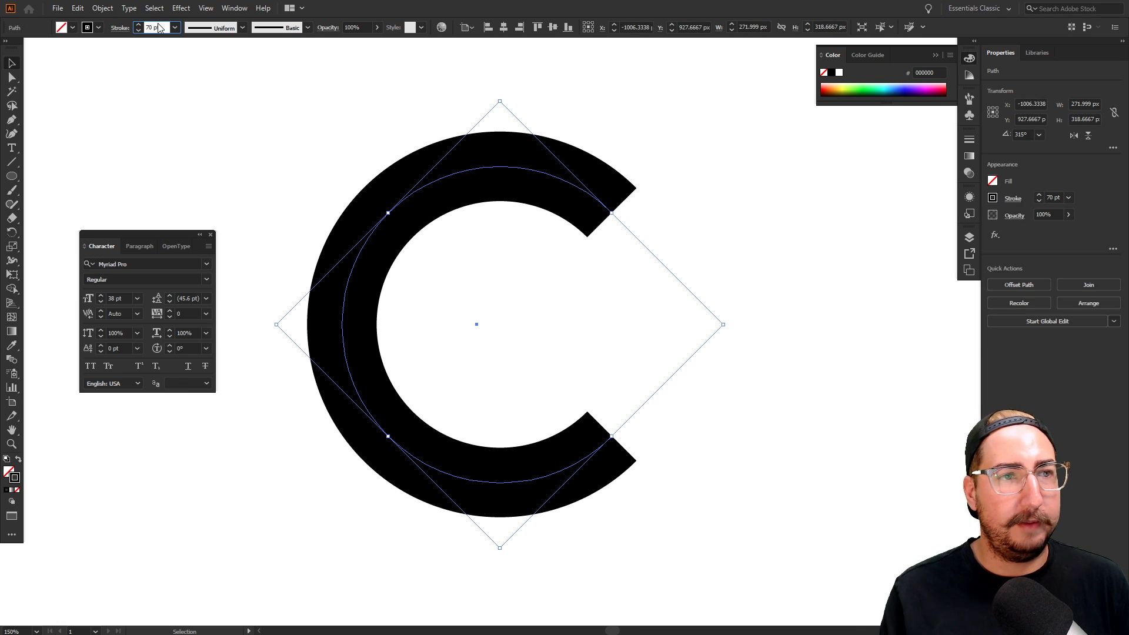
key("shift+Up")
key("shift+Up")
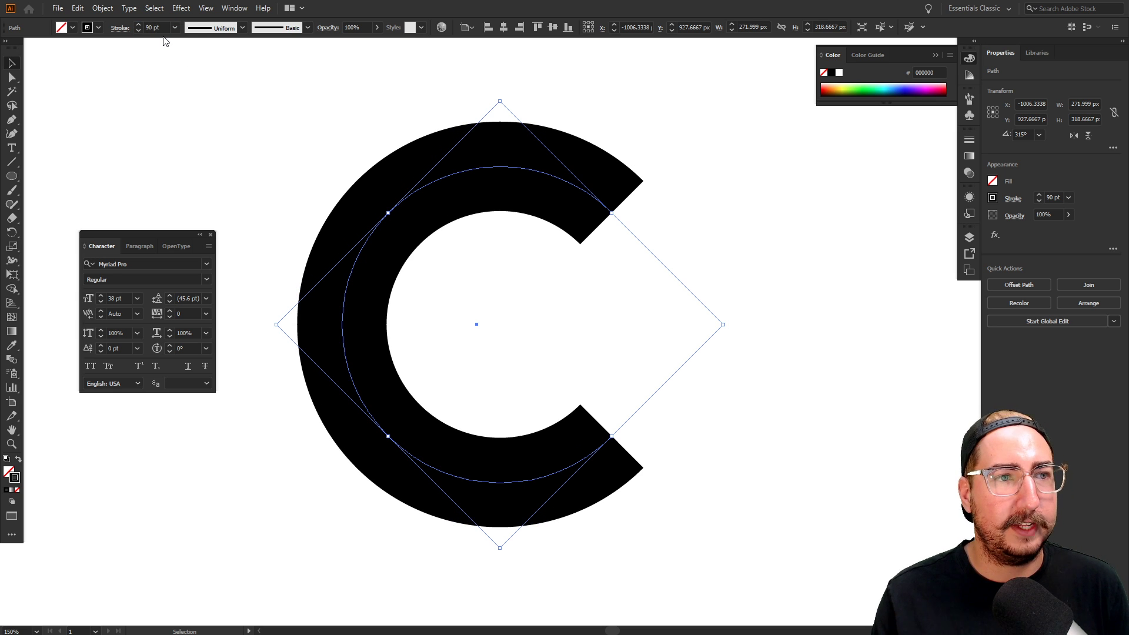
left_click(156, 27)
key("shift+Up")
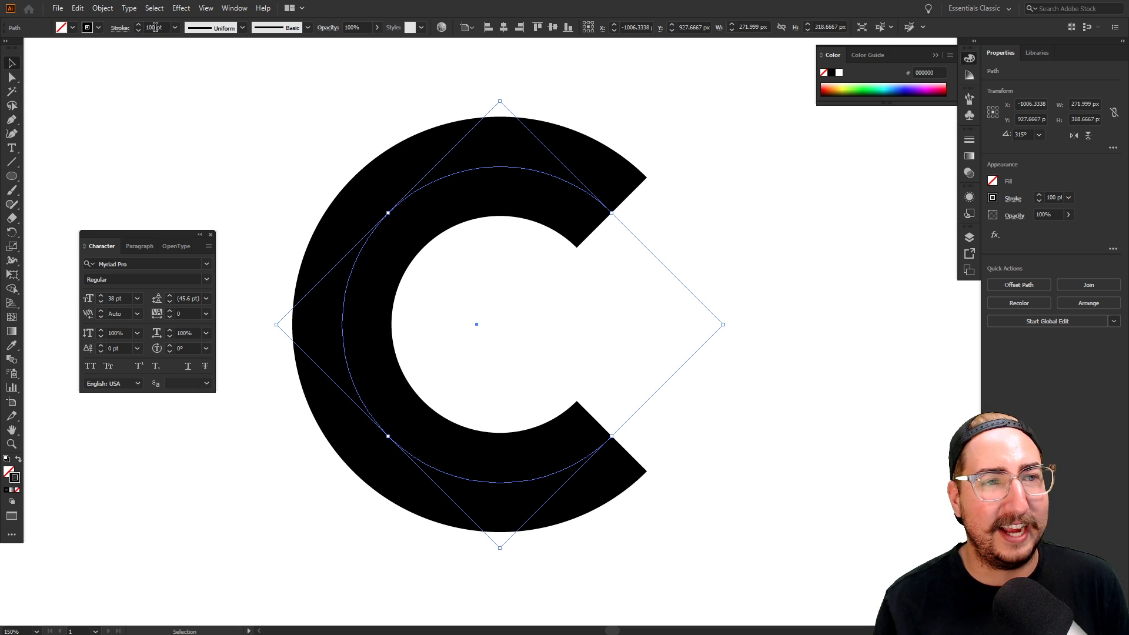
left_click(255, 185)
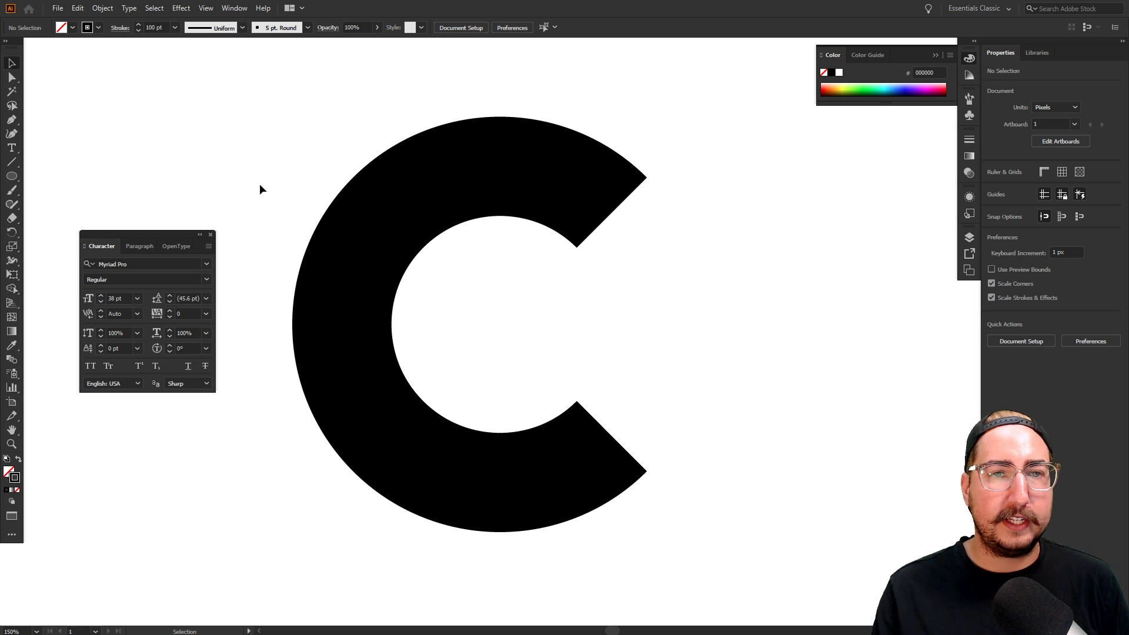
Duplicate the C and place the copy to the left of the original
key("z")
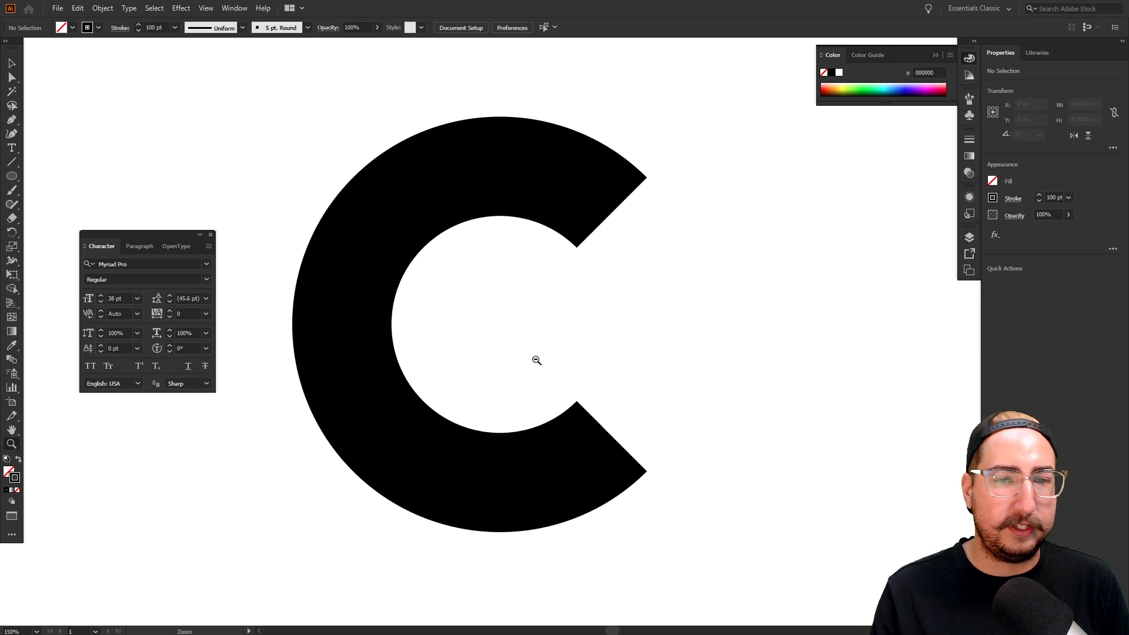
left_click(544, 338, "alt")
left_click(504, 270, "alt")
left_click_drag(500, 279, 686, 396)
key("v")
left_click_drag(559, 261, 274, 244)
left_click_drag(452, 320, 520, 279)
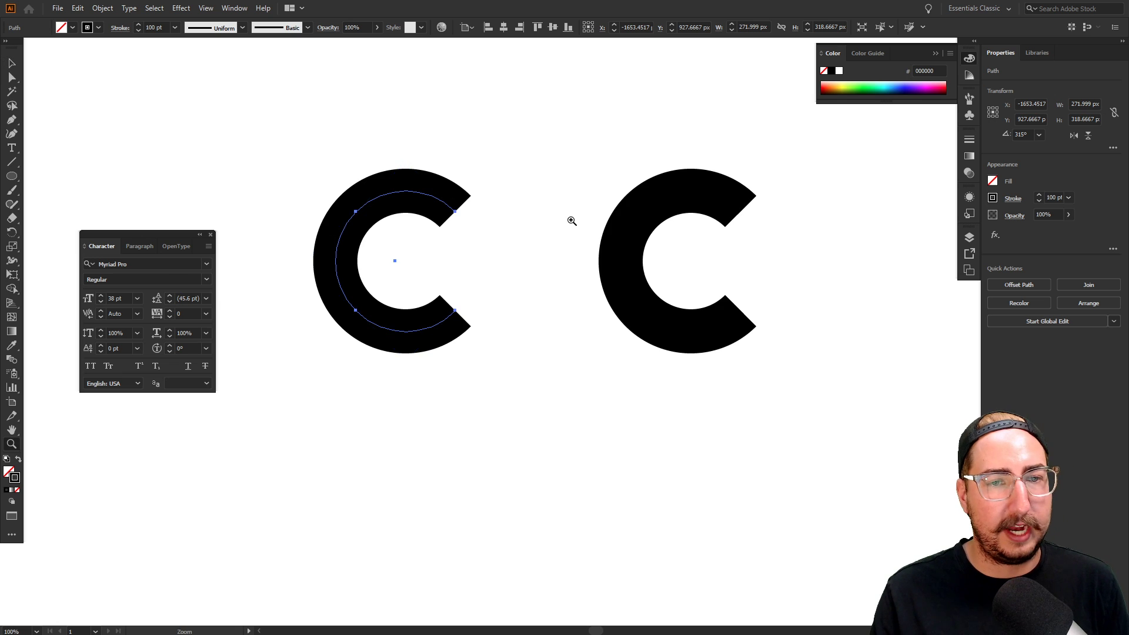
Close the Character panel, zoom in, and select the left C
key("ctrl+1")
left_click(506, 322)
key("ctrl+t")
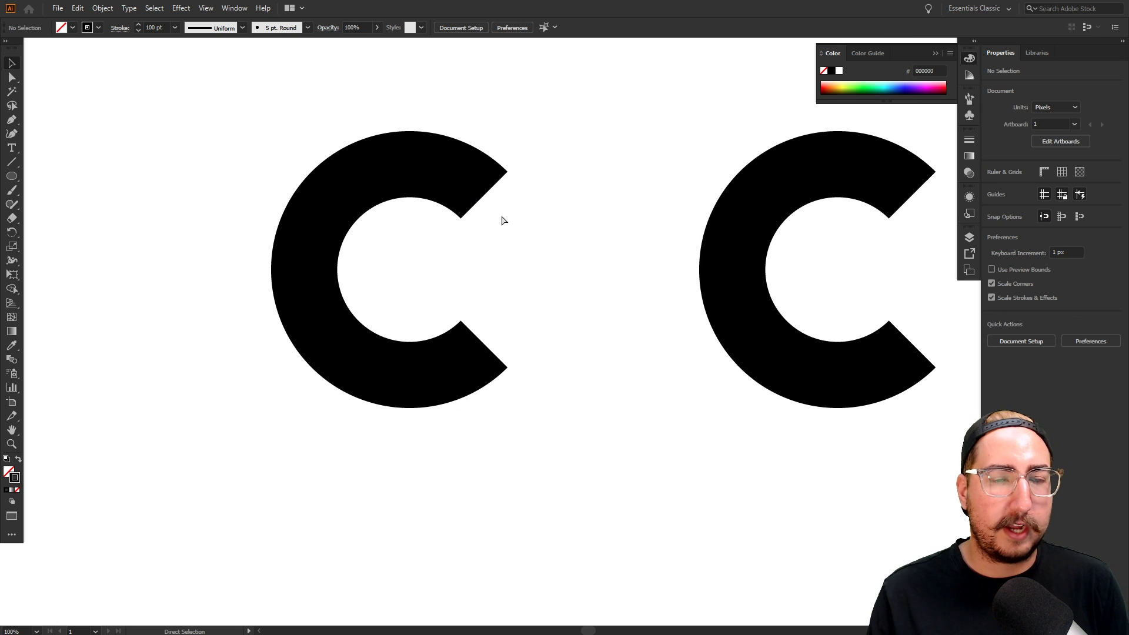
left_click_drag(541, 216, 551, 250)
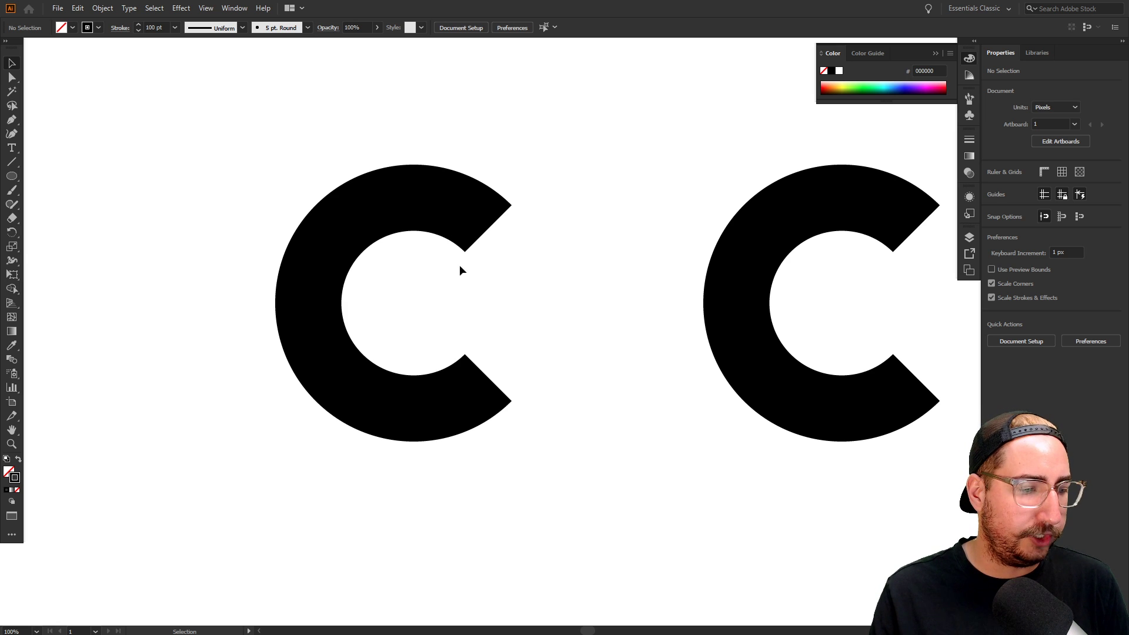
key("ctrl+space")
left_click(464, 307)
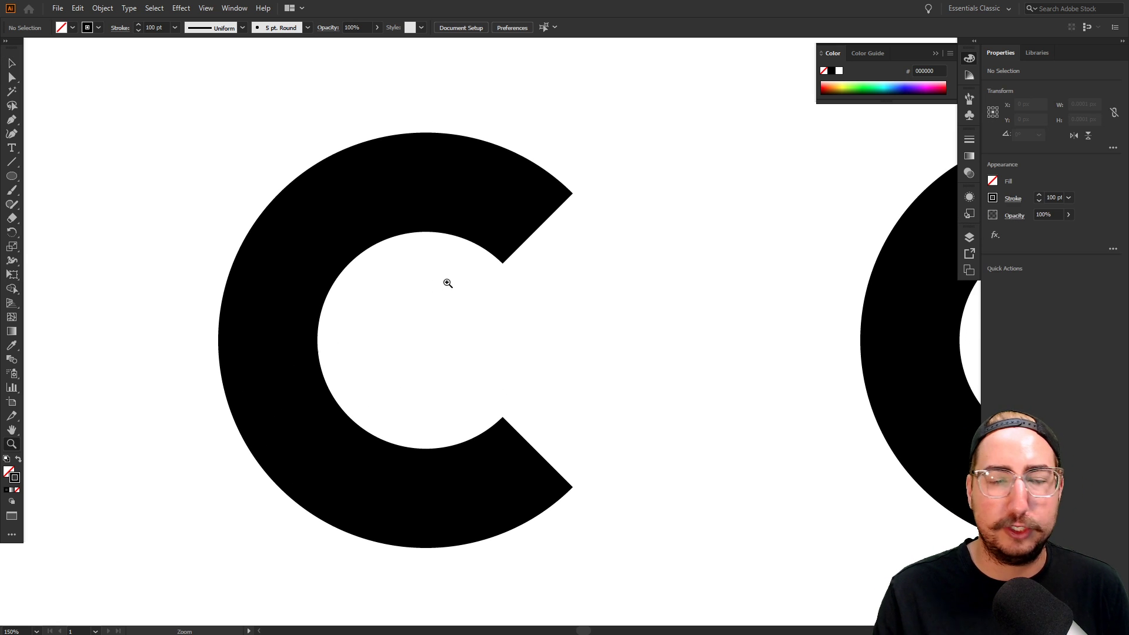
key("v")
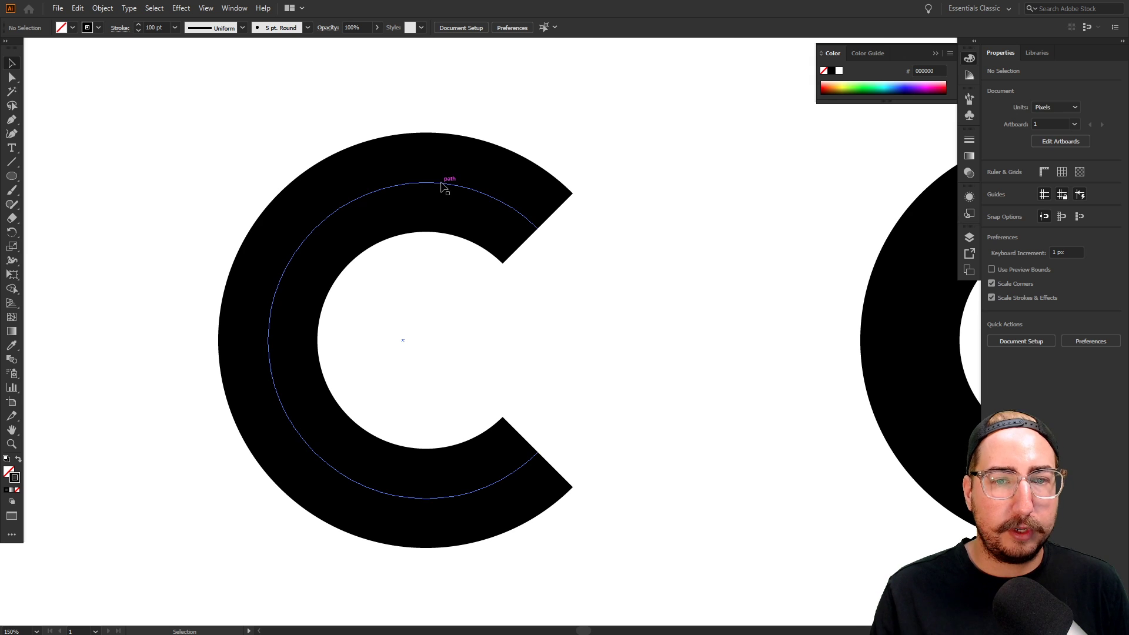
left_click(438, 184)
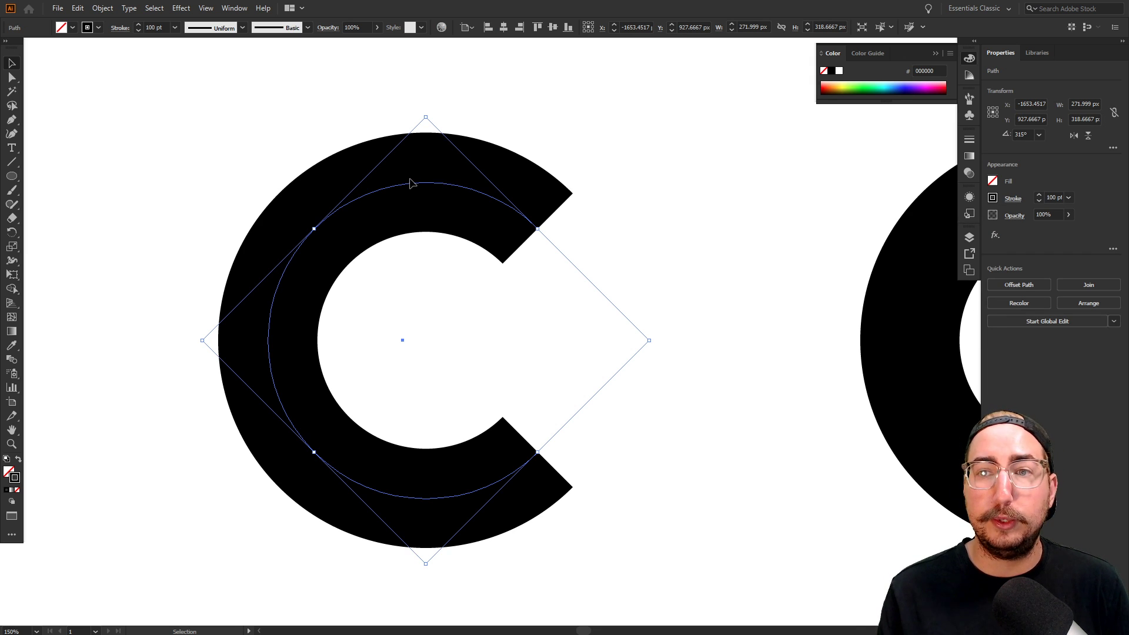
Add a second stroke to the left C in the Appearance panel and make it white
left_click(965, 196)
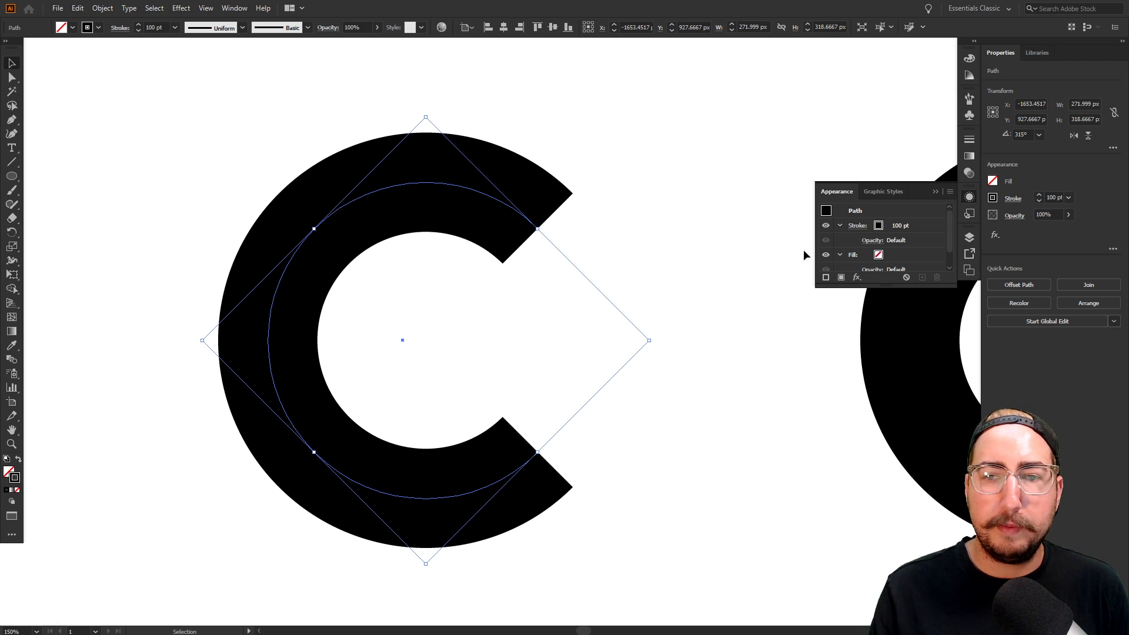
left_click(825, 276)
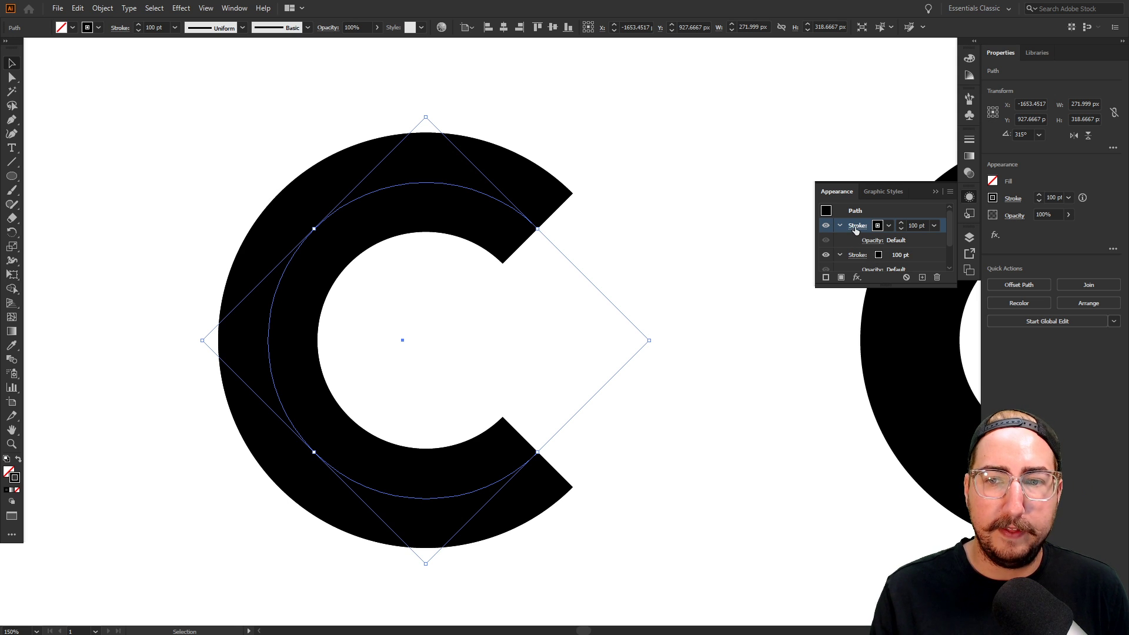
left_click(888, 228)
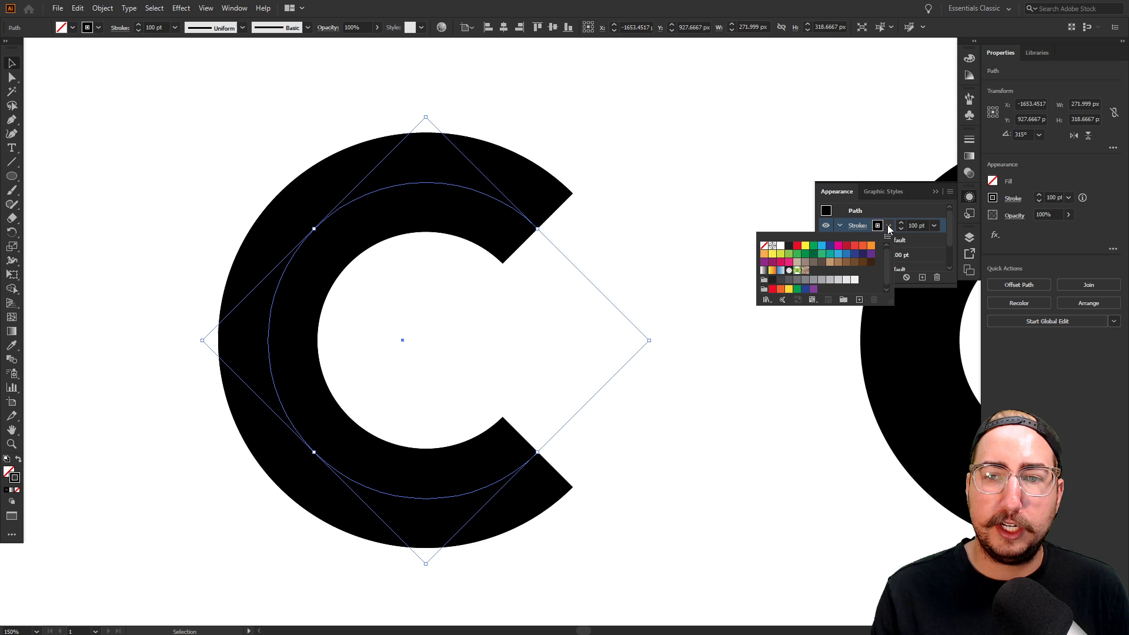
left_click(781, 246)
left_click(917, 226)
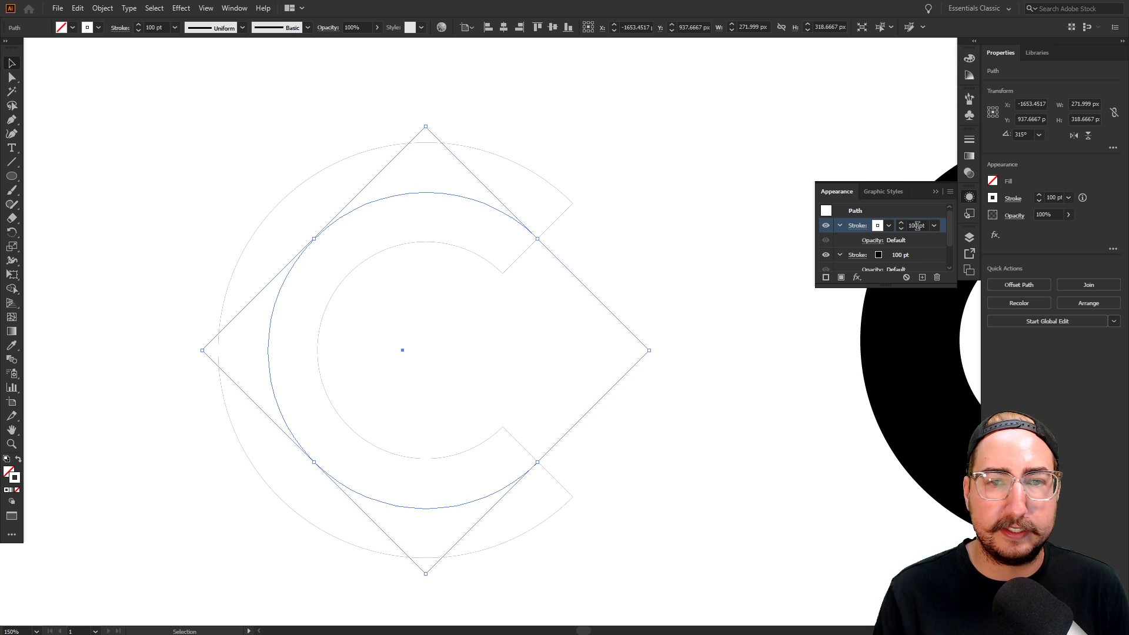
Thin the white stroke from 100 pt down to 20 pt
left_click(917, 226)
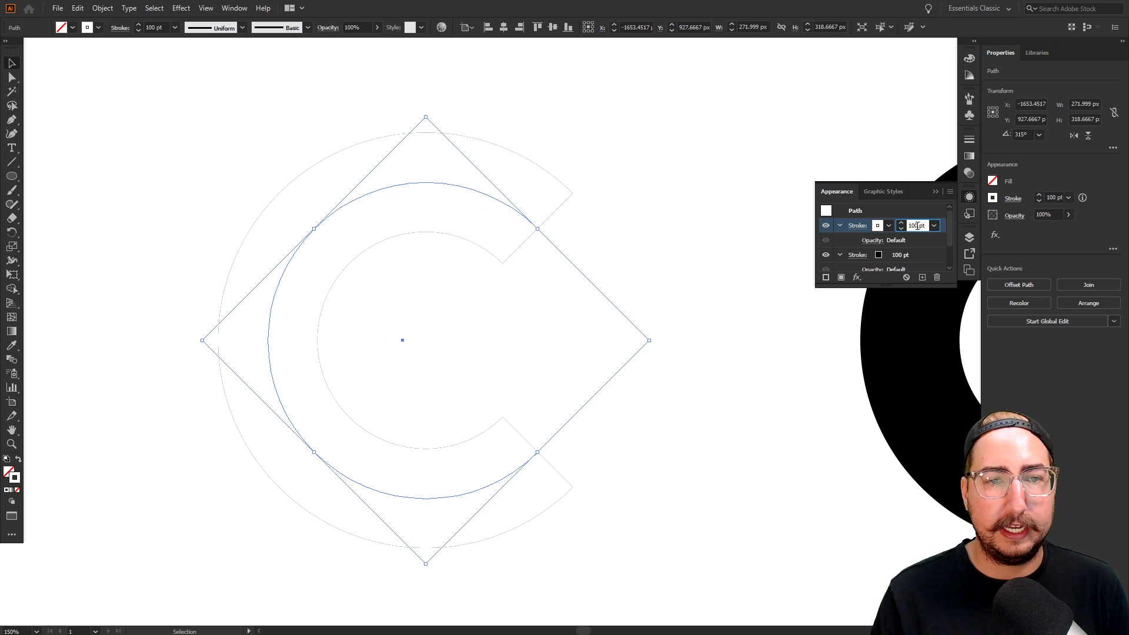
key("shift+Down")
key("shift+Down")
key("shift+Down")
key("shift+Down")
key("shift+Down")
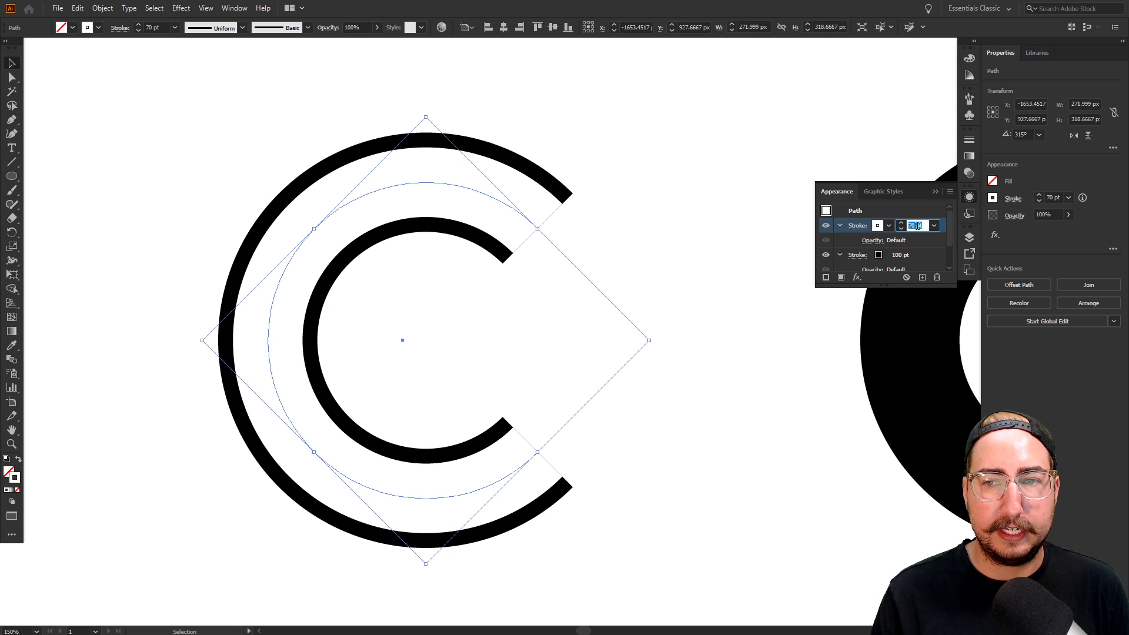
key("shift+Down")
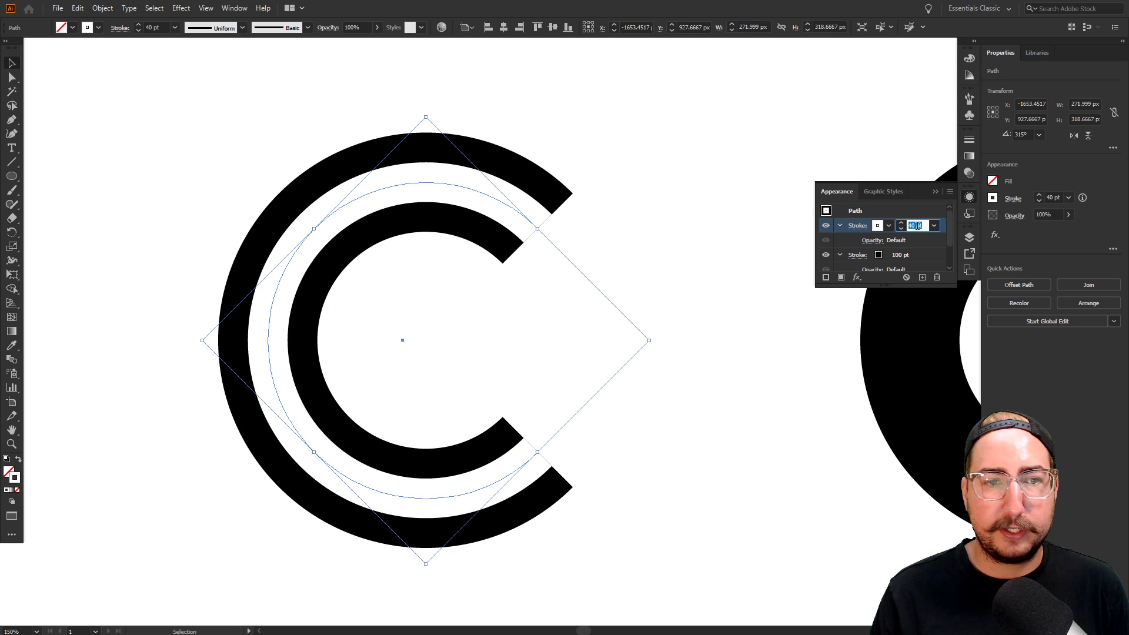
key("shift+Down")
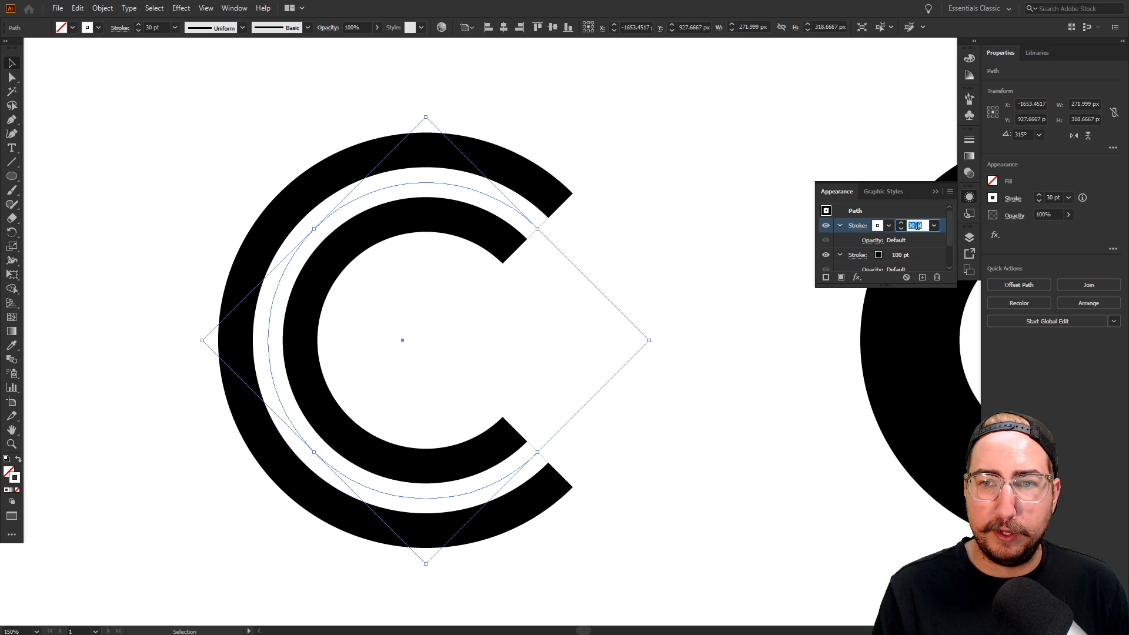
key("shift+Up")
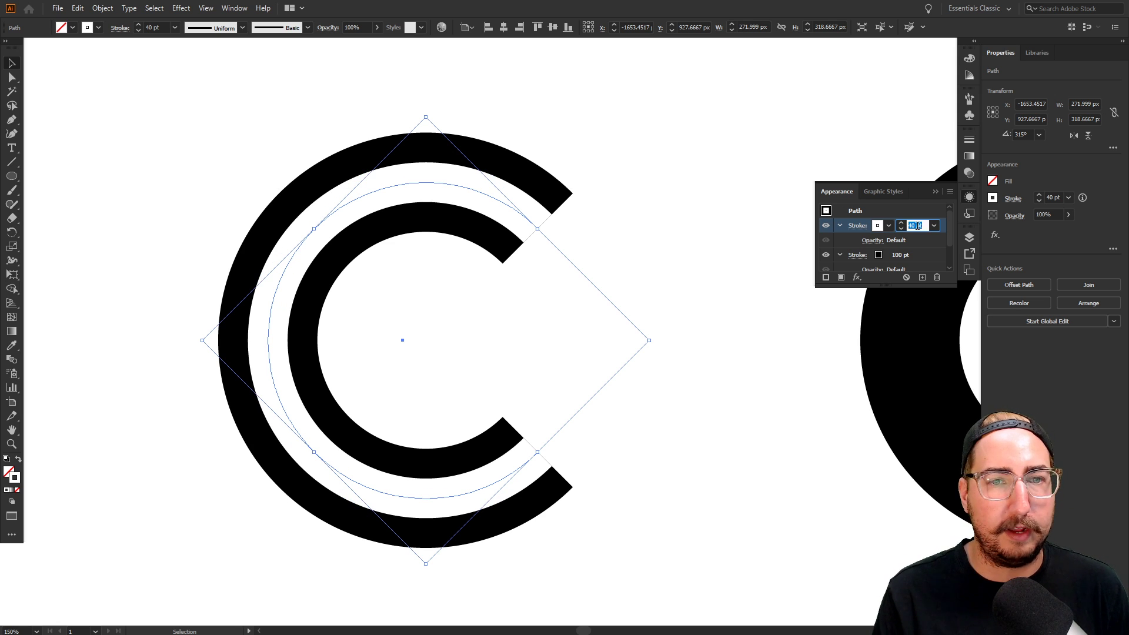
key("shift+Down")
key("shift+Down")
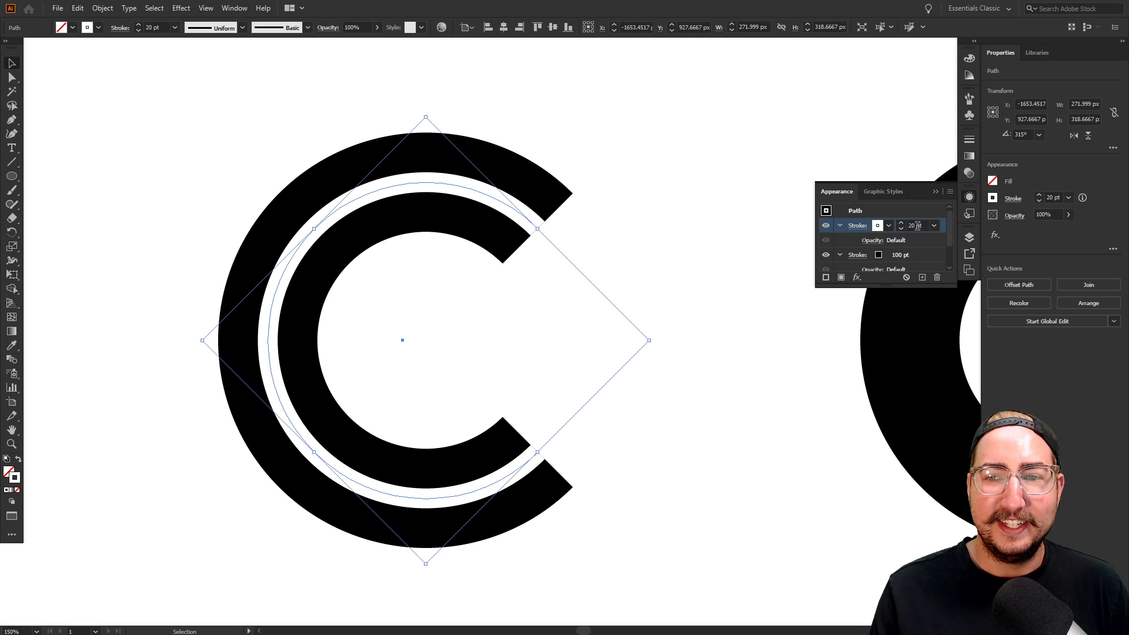
left_click(673, 202)
Zoom out to compare both C shapes, then zoom back in on the double-line C
key("z")
left_click(536, 337, "alt")
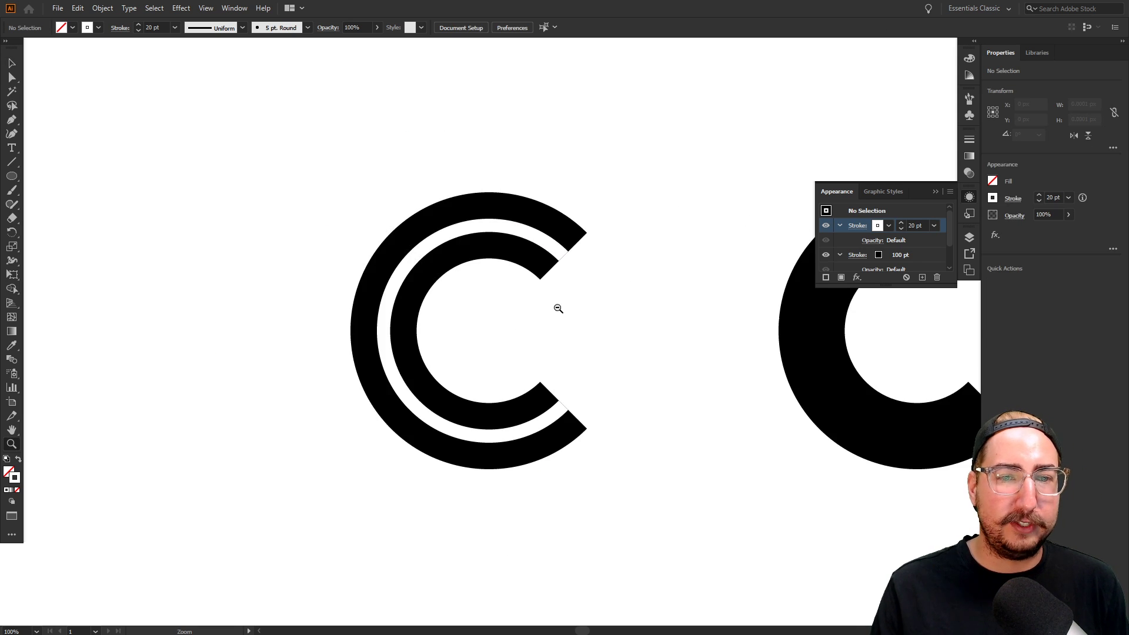
left_click(563, 308, "alt")
left_click(564, 308, "alt")
left_click_drag(584, 302, 541, 287)
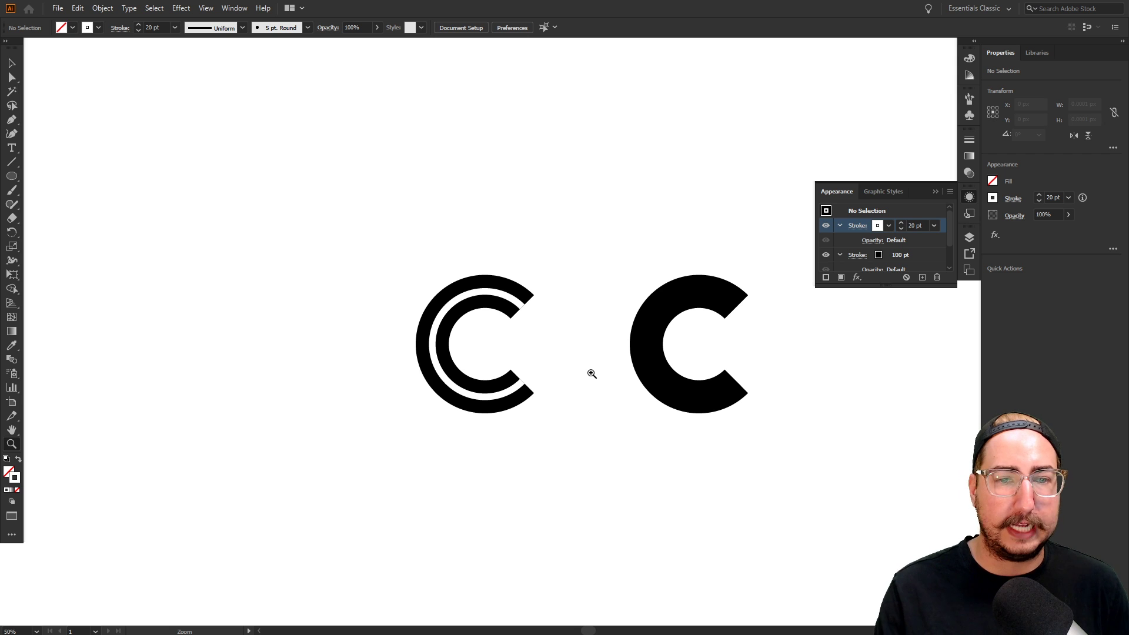
left_click(533, 354)
left_click(541, 329)
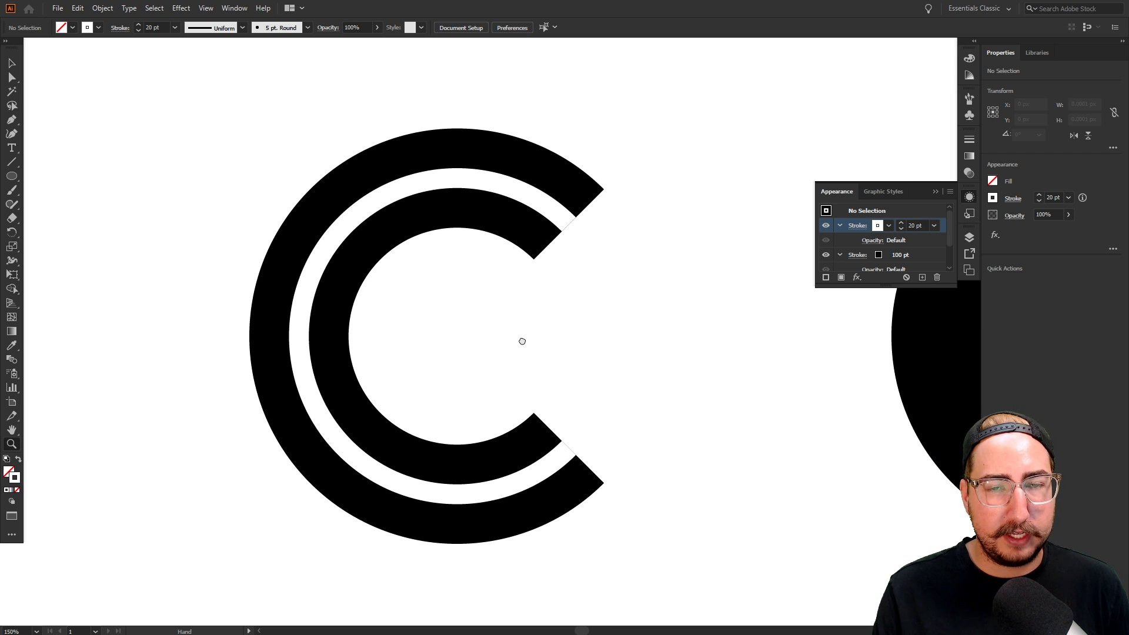
left_click(522, 338)
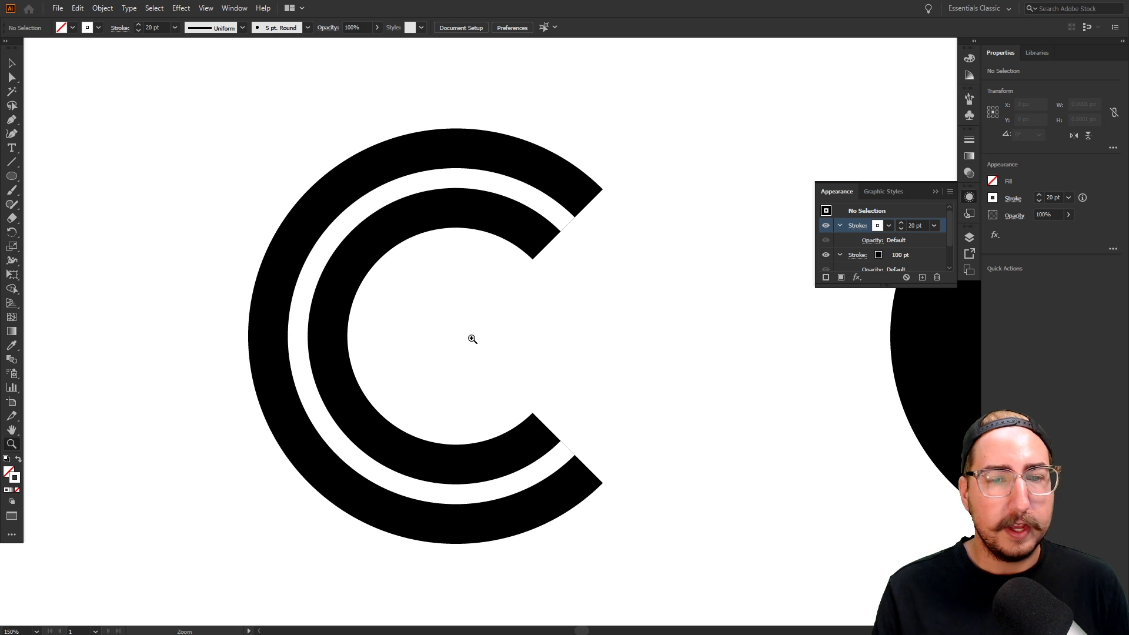
key("p")
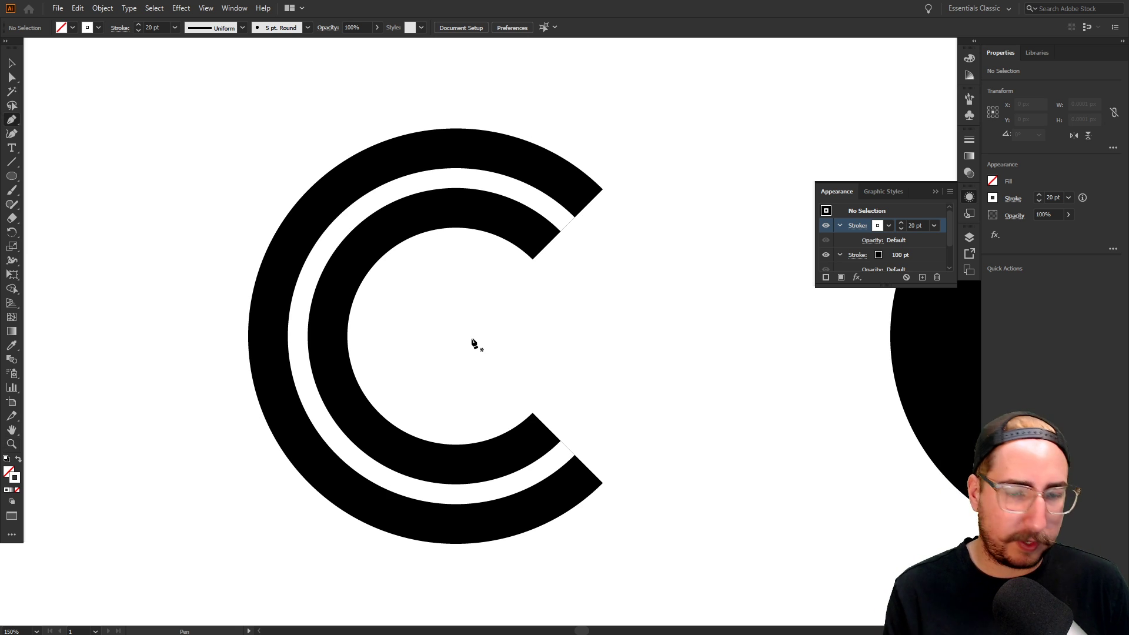
Extend the C path from its lower end diagonally up-left, nudging the top anchor inward
left_click(568, 449)
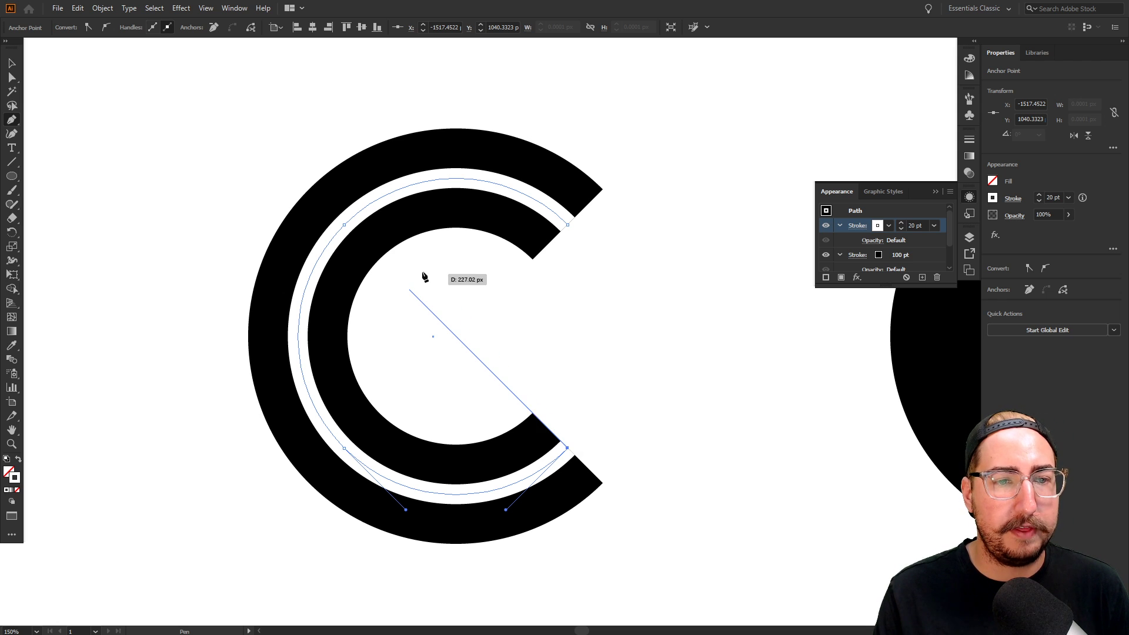
left_click(369, 250, "shift")
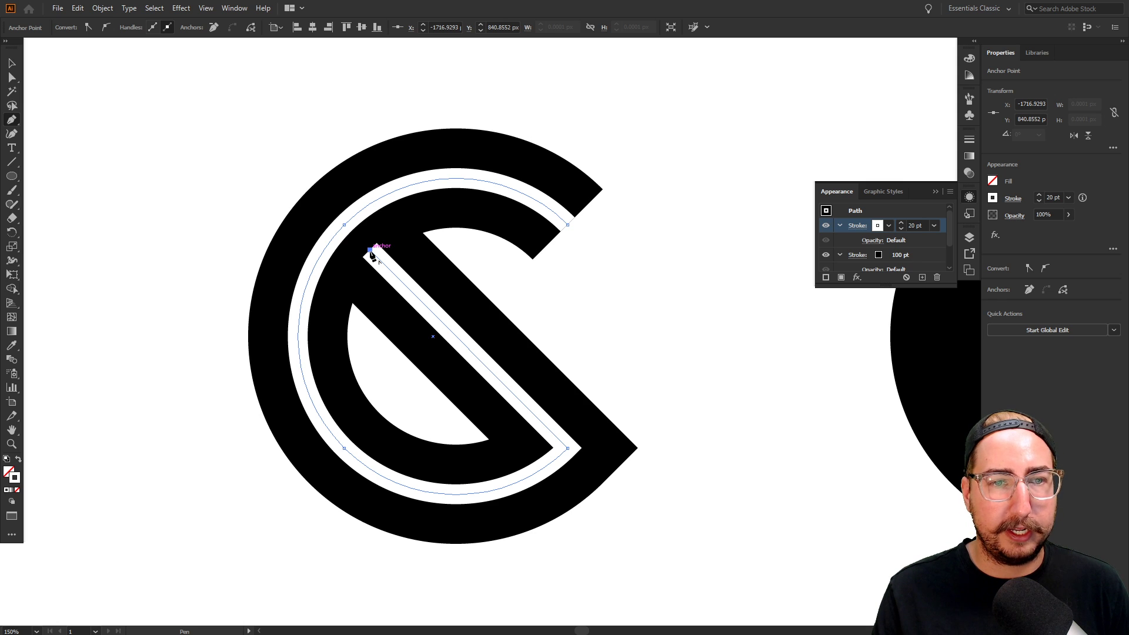
key("v")
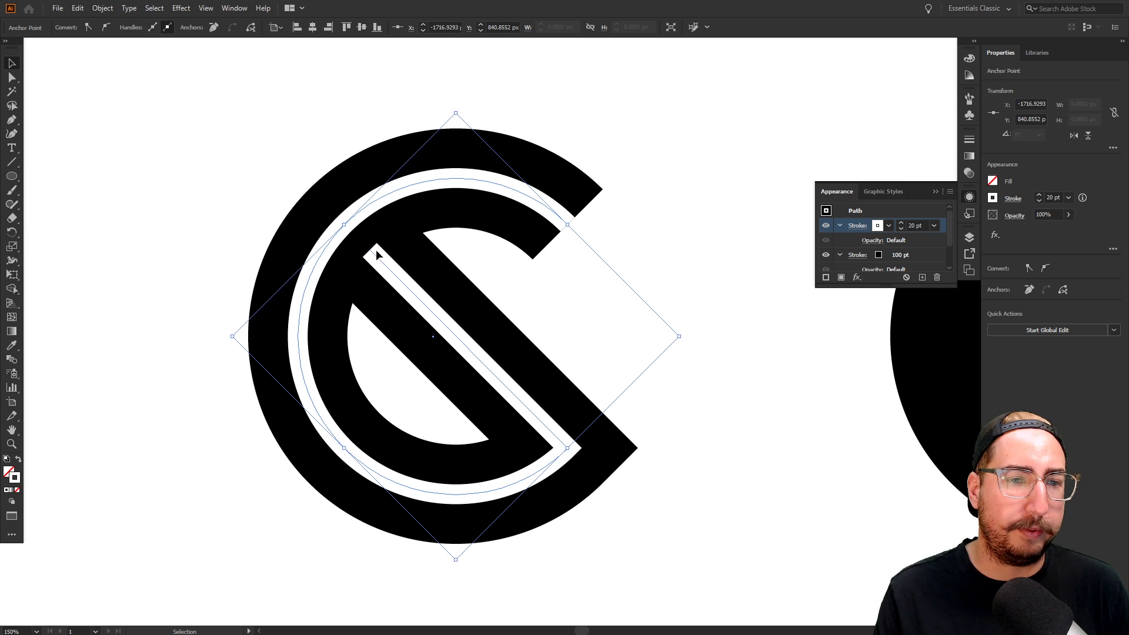
key("a")
left_click(370, 251)
left_click_drag(370, 252, 377, 258)
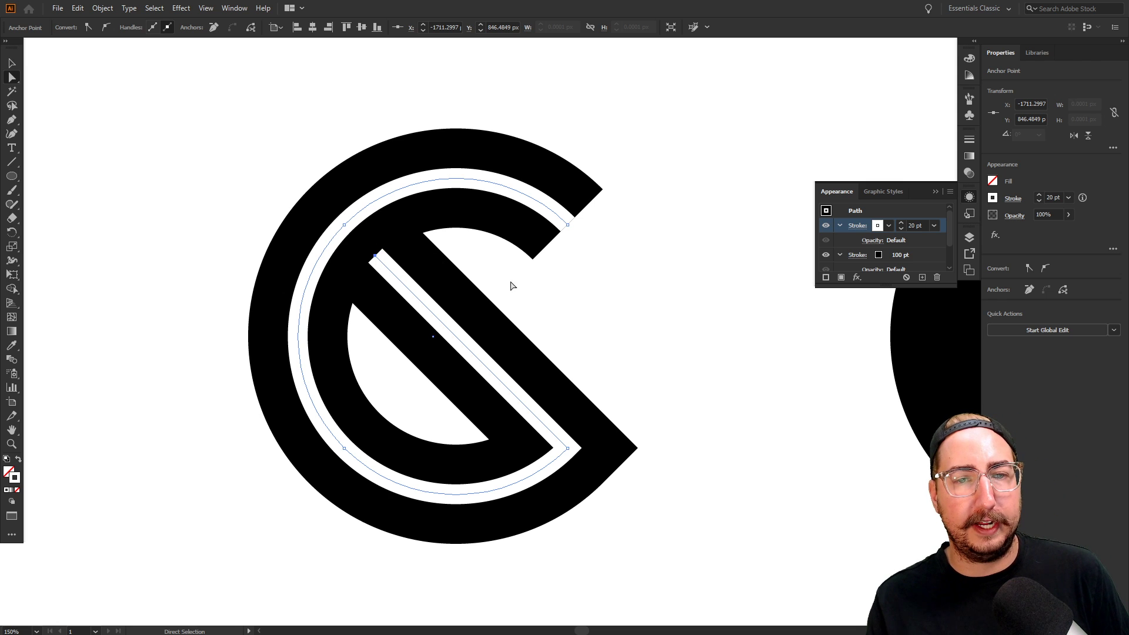
key("v")
left_click(591, 284)
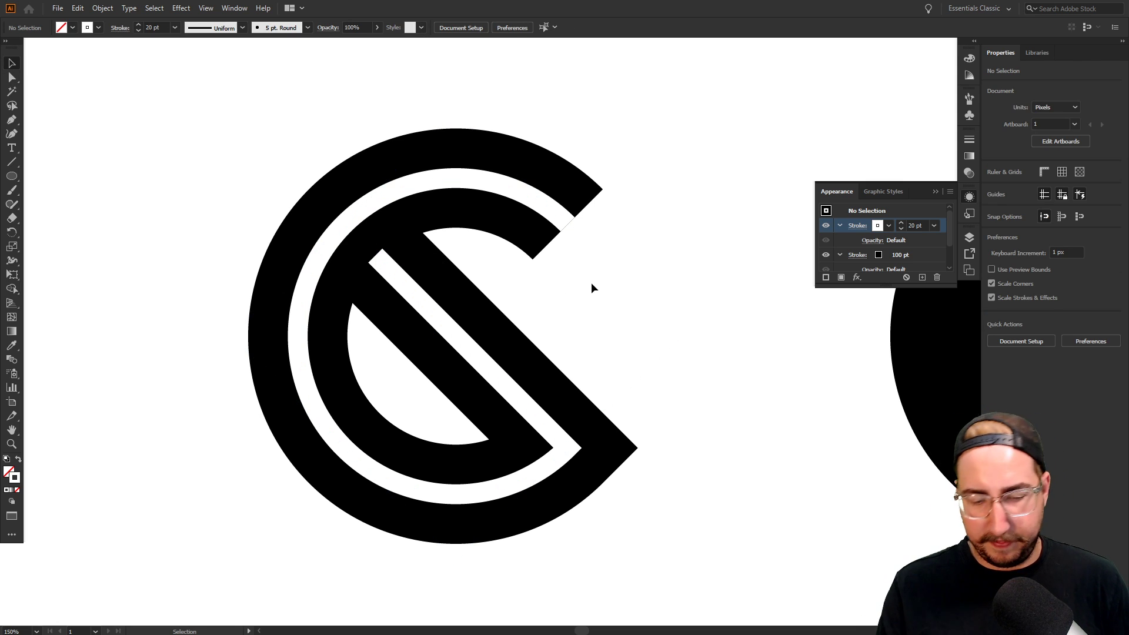
Extend the C's upper end diagonally down-left to complete the X
key("p")
left_click(568, 225)
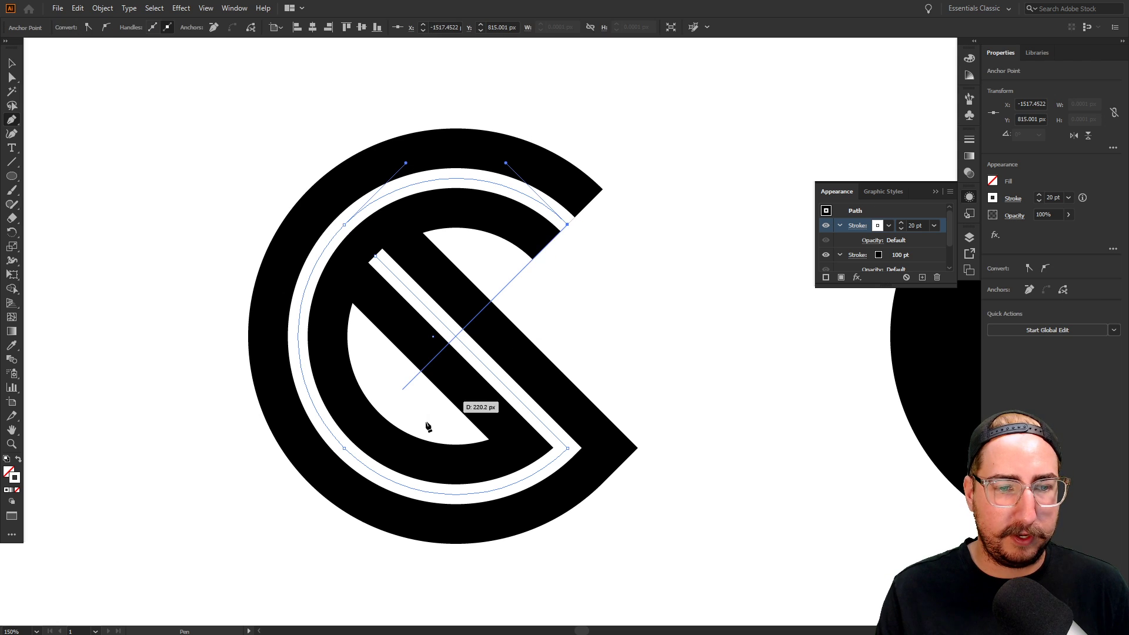
left_click(367, 423)
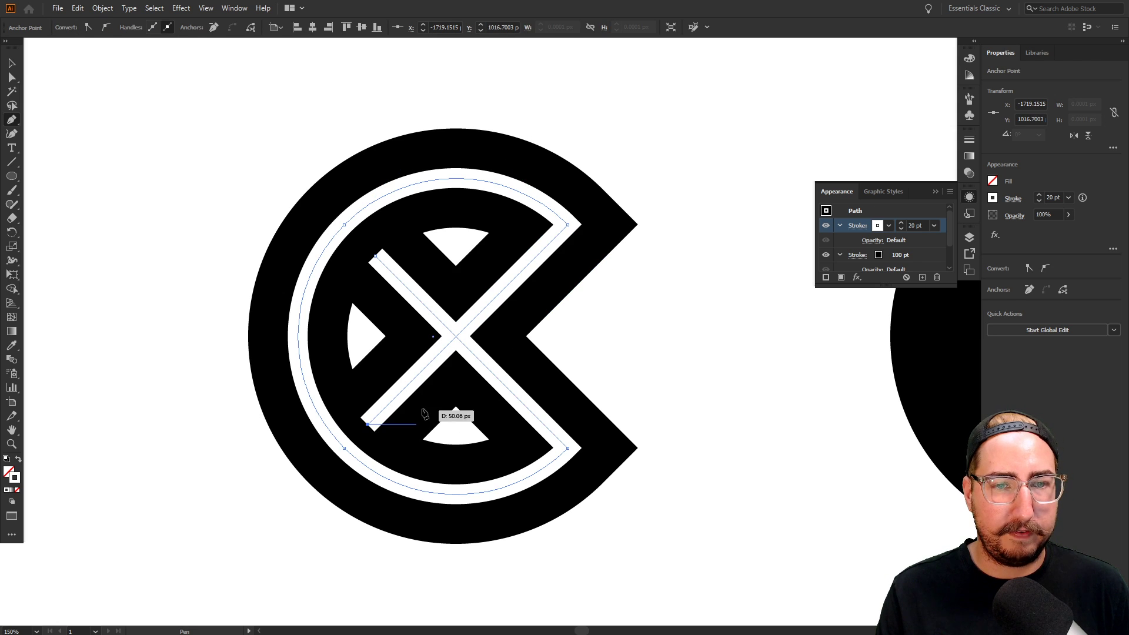
key("v")
left_click(642, 341)
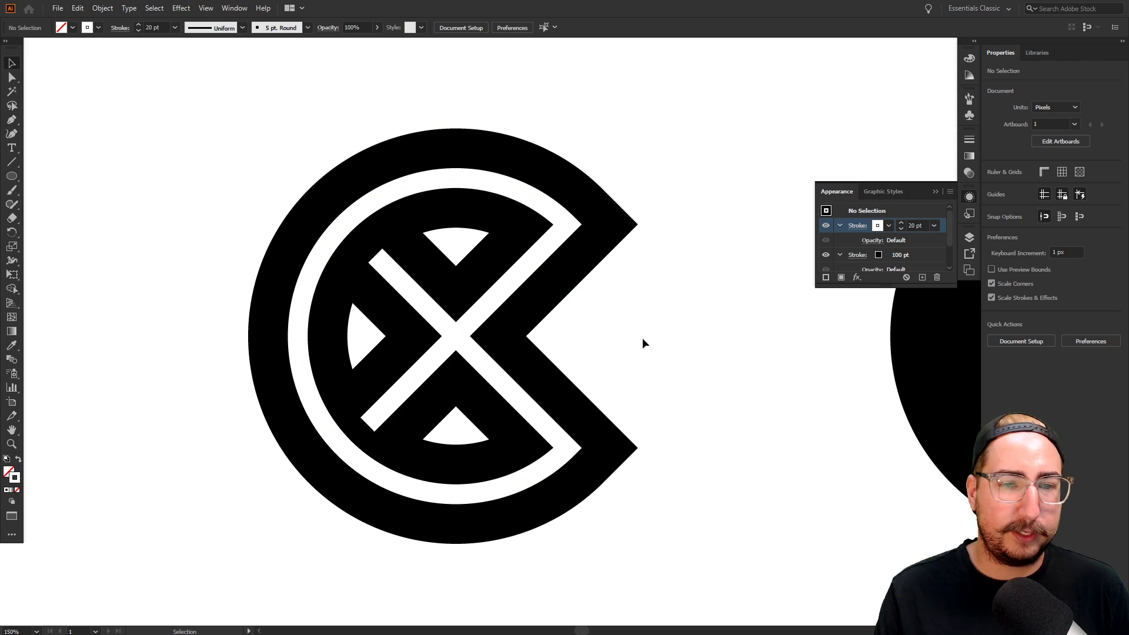
Duplicate the X logo to the left of the original
key("z")
left_click(575, 315, "alt")
left_click(575, 315, "alt")
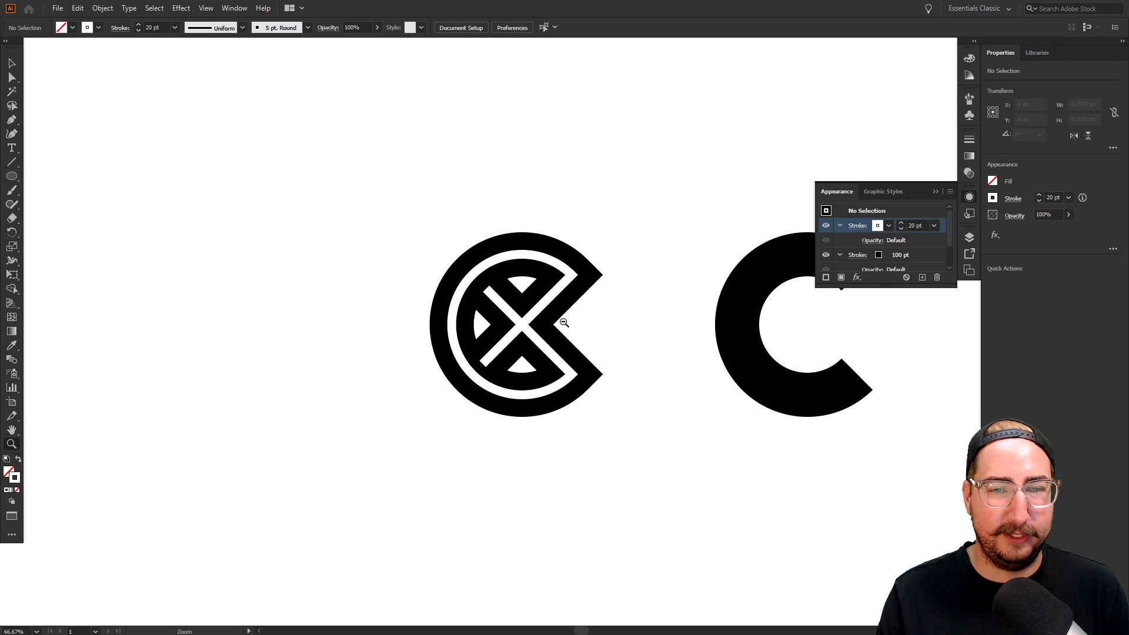
left_click_drag(578, 310, 659, 325)
key("v")
left_click_drag(693, 206, 497, 494)
left_click_drag(623, 309, 393, 317)
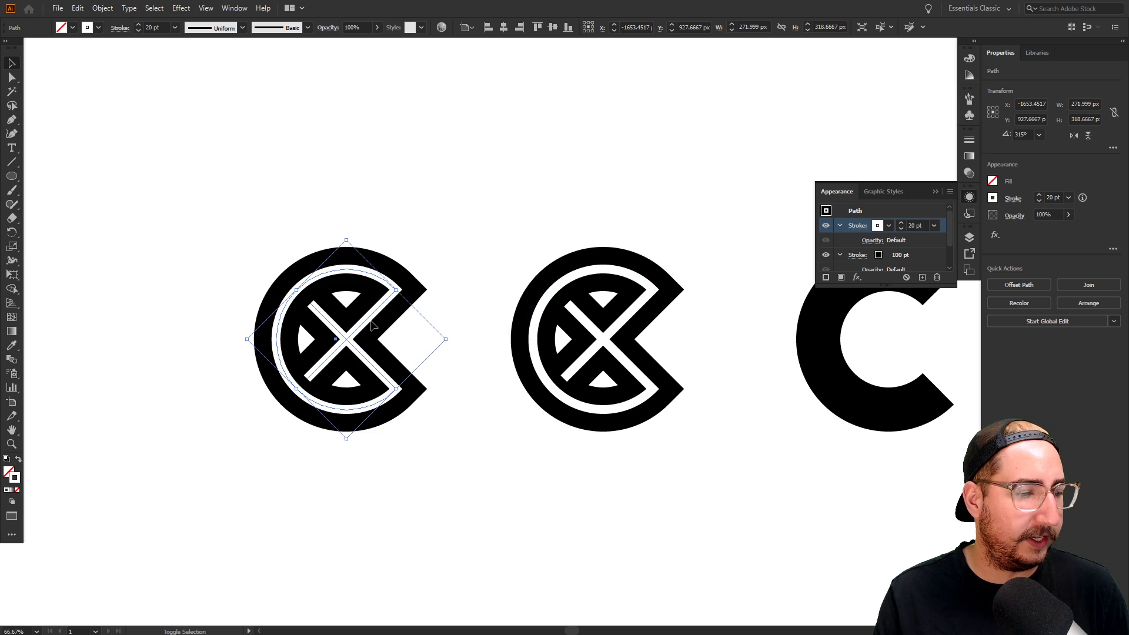
Delete both diagonals from the copy, leaving a plain double-line C
key("z")
left_click(472, 349)
left_click_drag(512, 328, 557, 316)
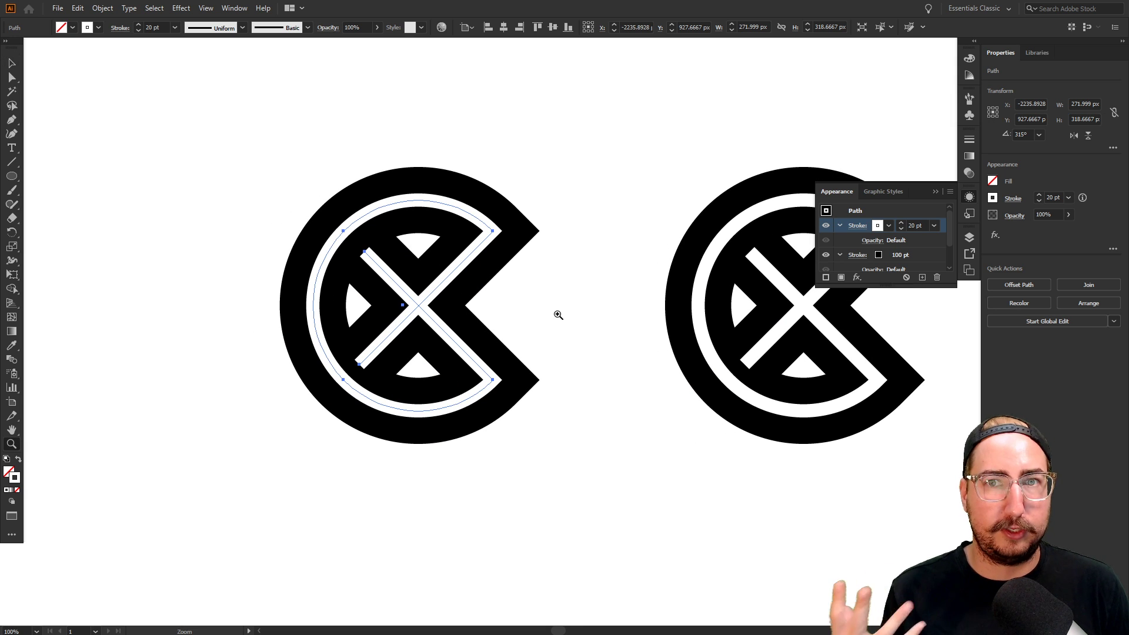
key("a")
left_click(368, 355)
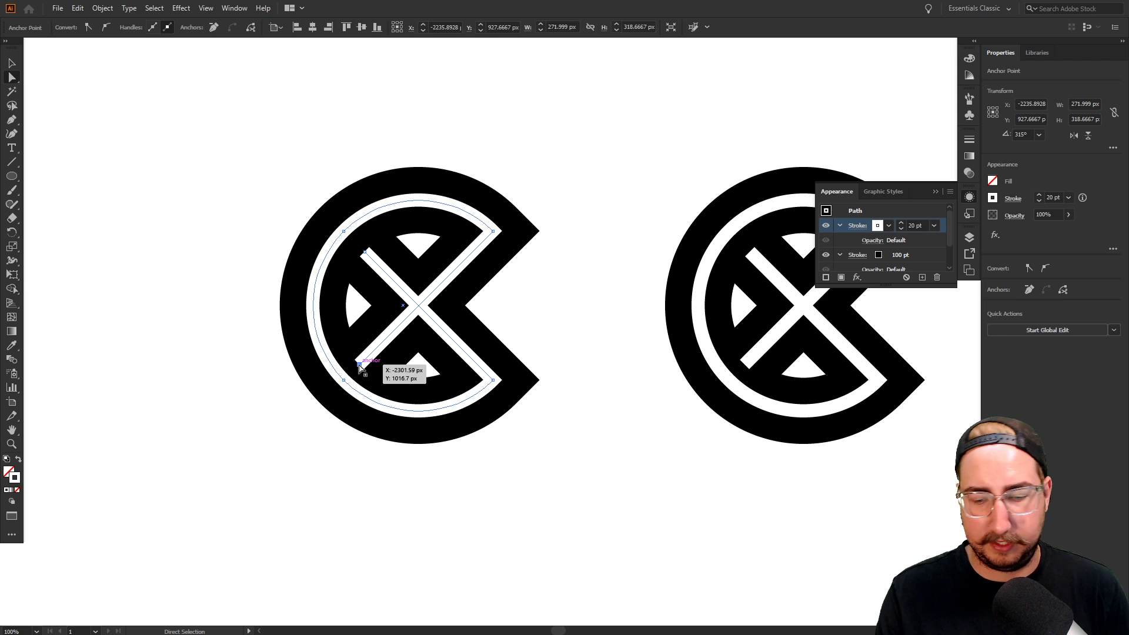
key("Delete")
left_click(365, 252)
key("Delete")
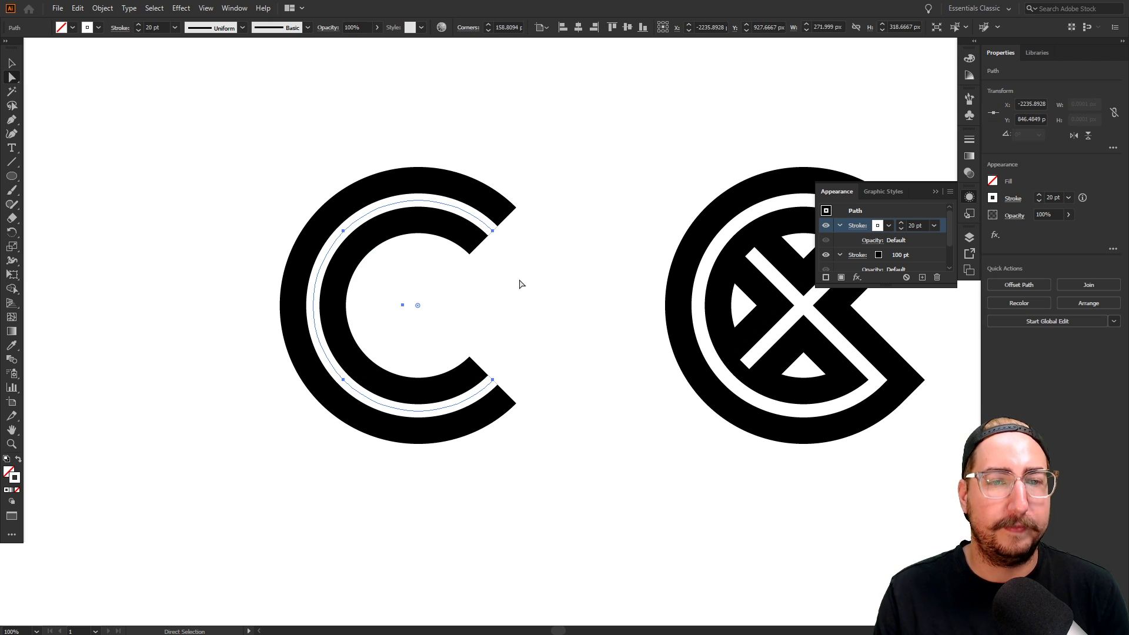
left_click(535, 310)
key("z")
left_click(517, 334)
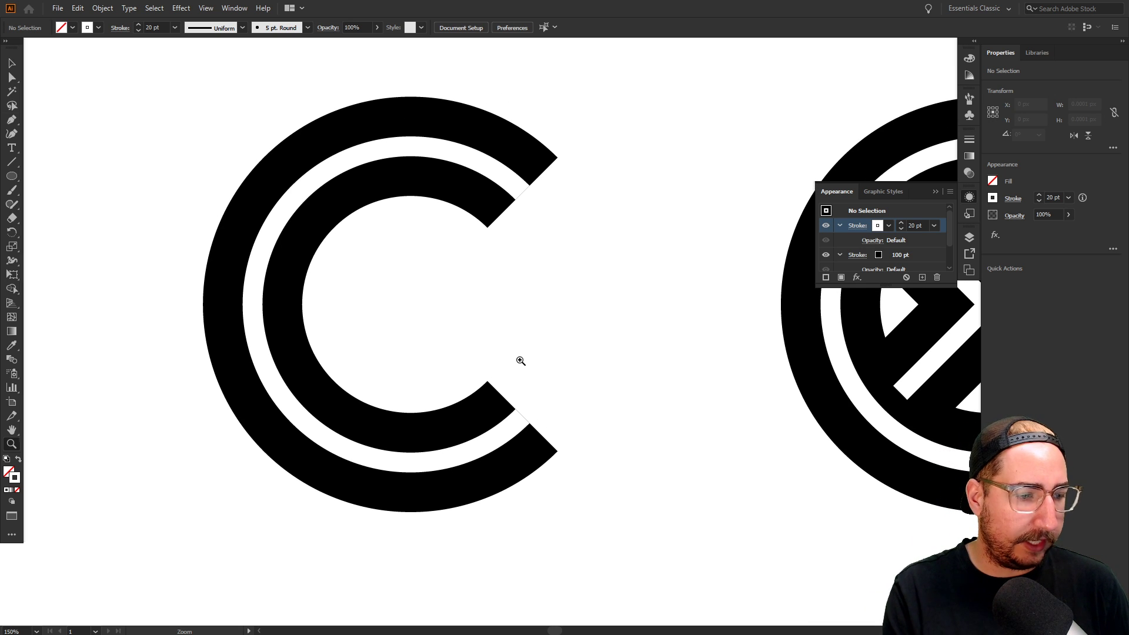
Draw a diagonal line from the C's upper tip to the inner C's lower left
key("p")
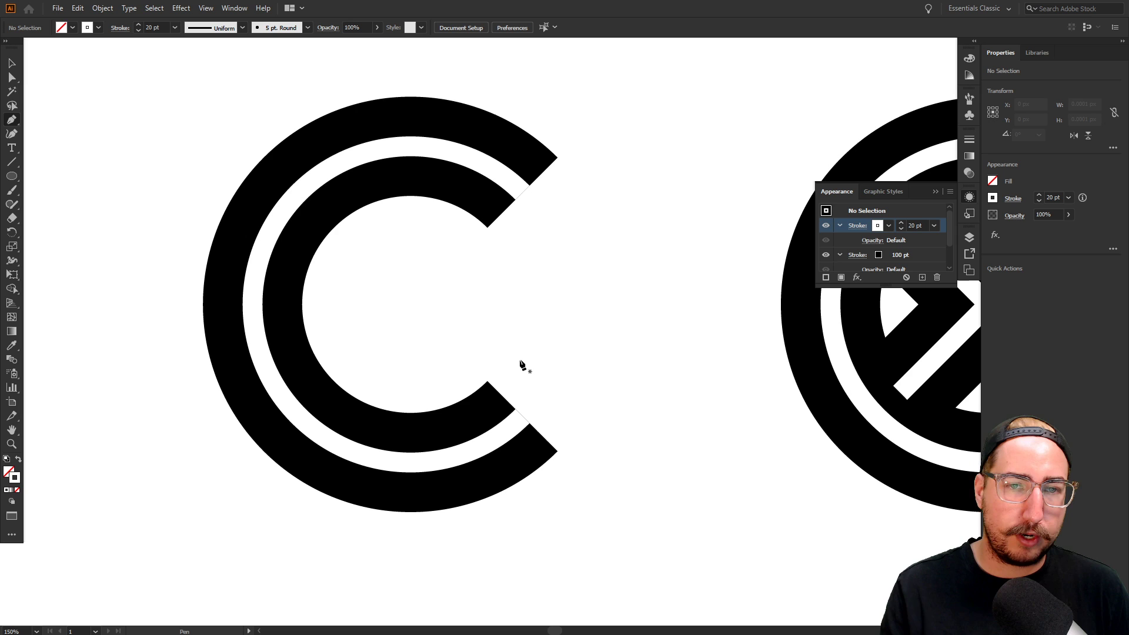
left_click(557, 158)
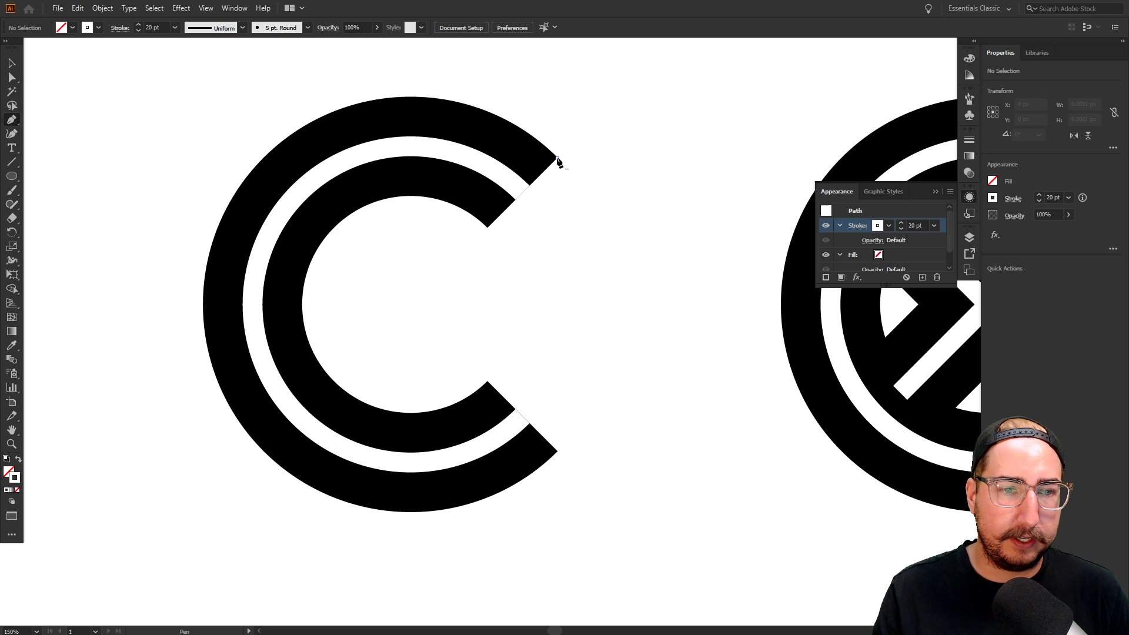
left_click(337, 383)
key("v")
left_click(524, 304)
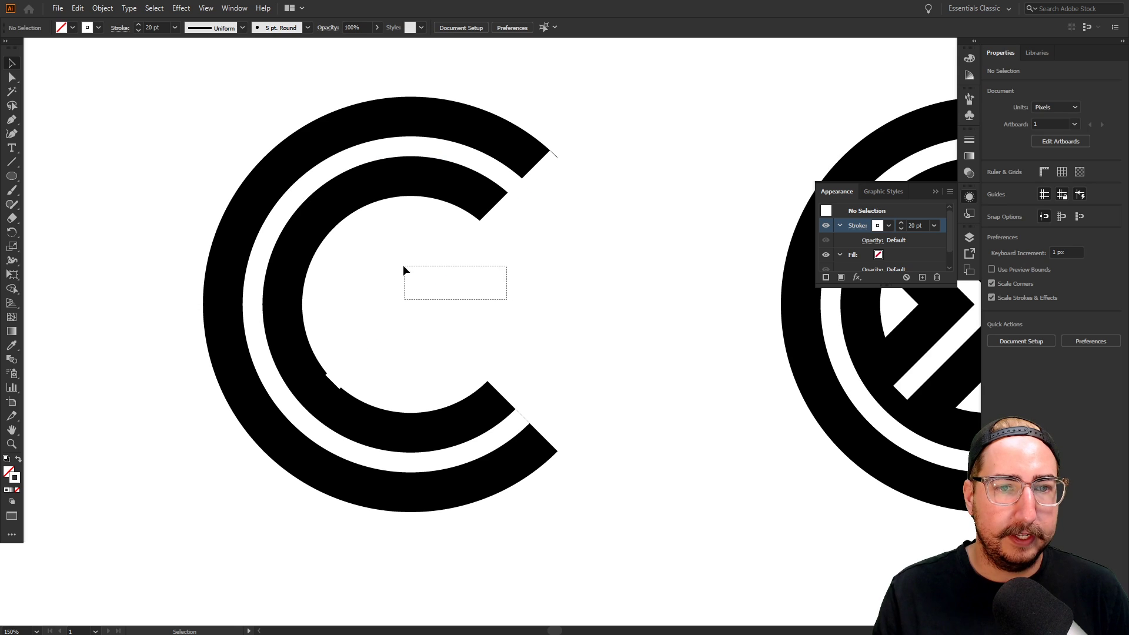
left_click_drag(404, 266, 407, 267)
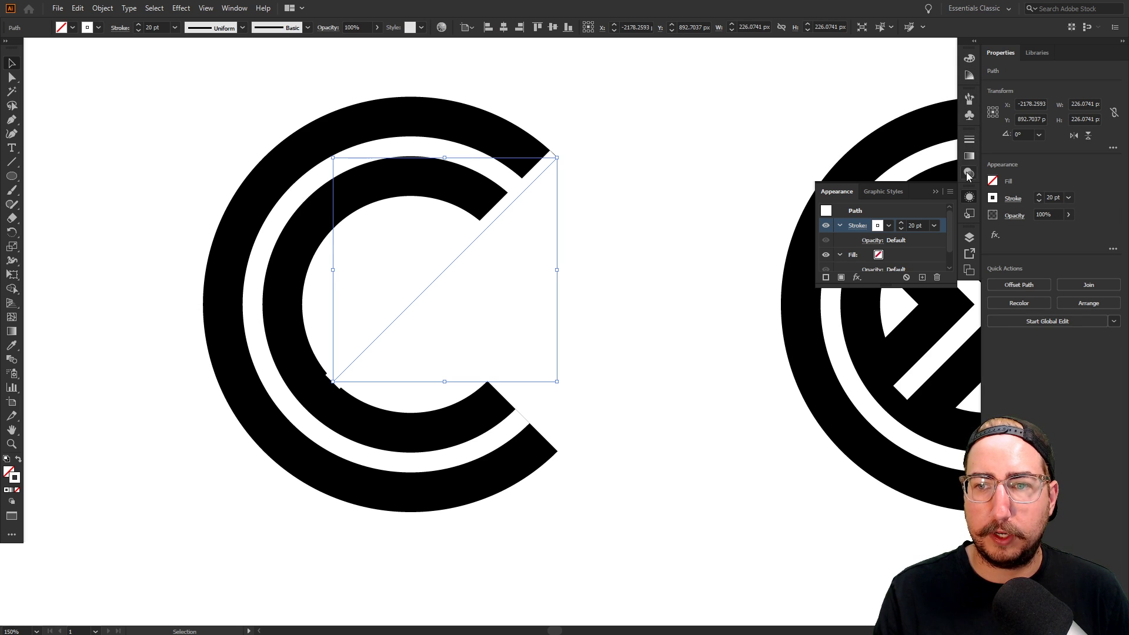
Make the diagonal's stroke pure black and save black as a new swatch
left_click(234, 8)
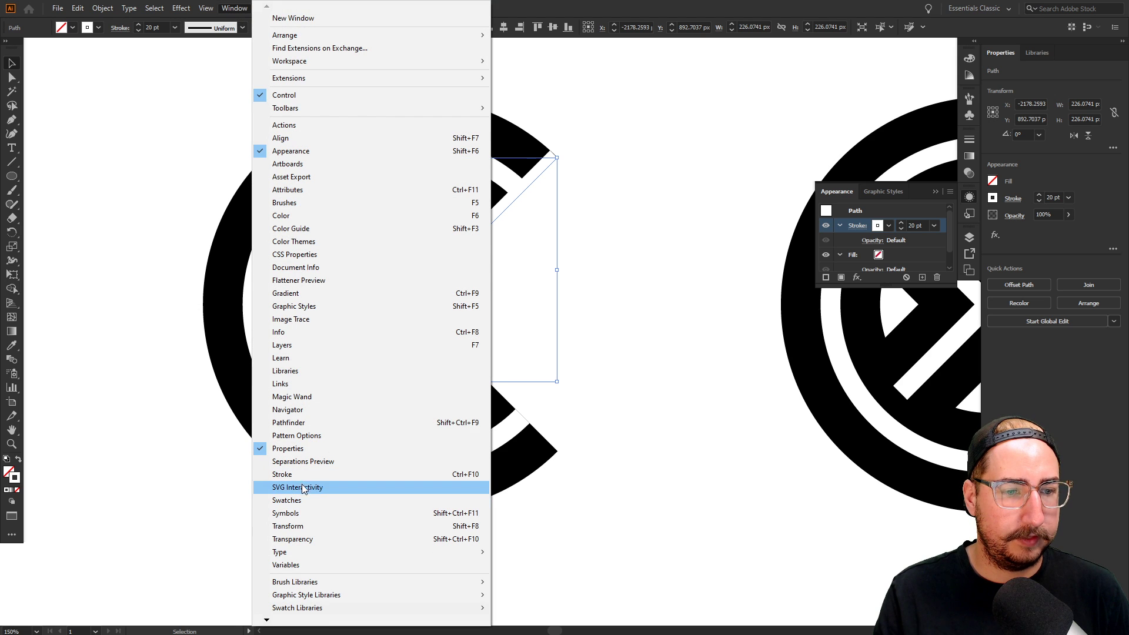
left_click(301, 501)
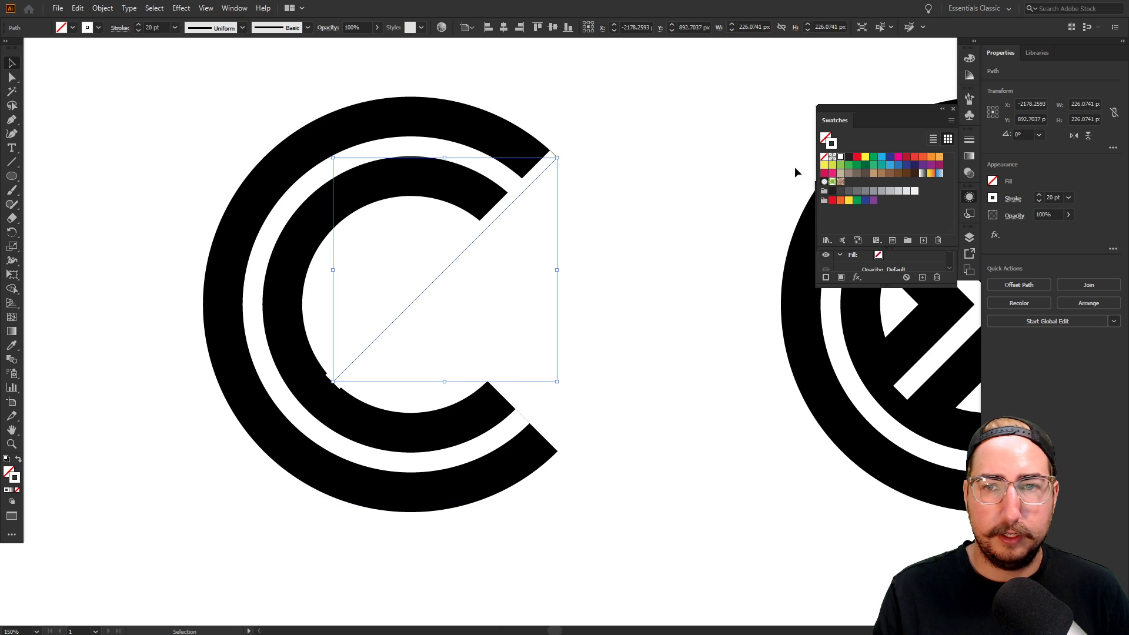
left_click(848, 157)
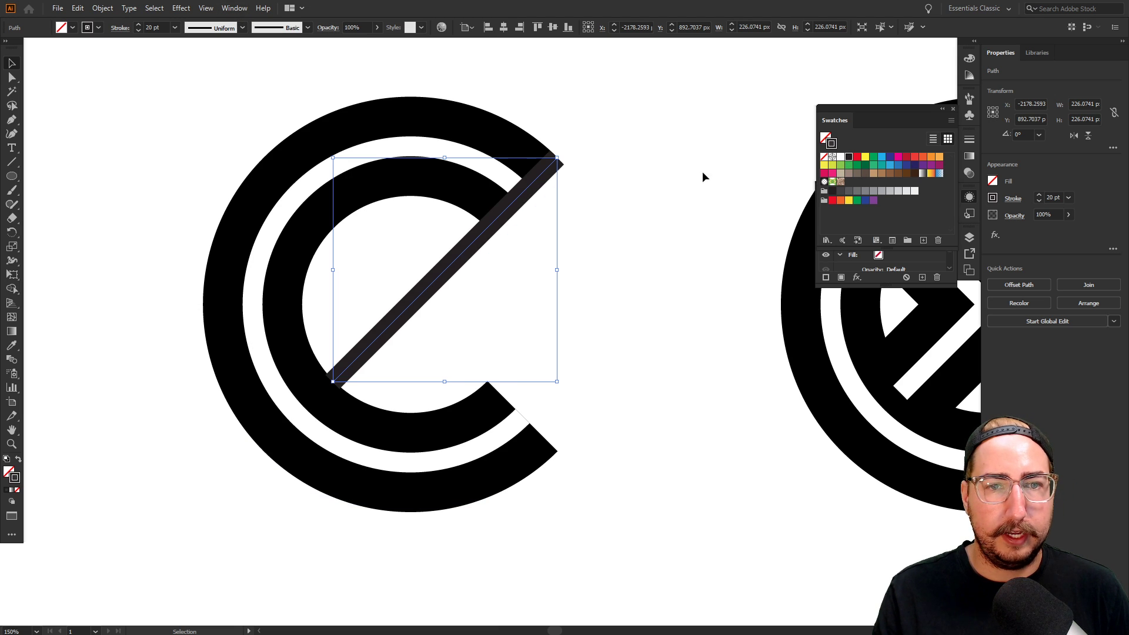
double_click(15, 477)
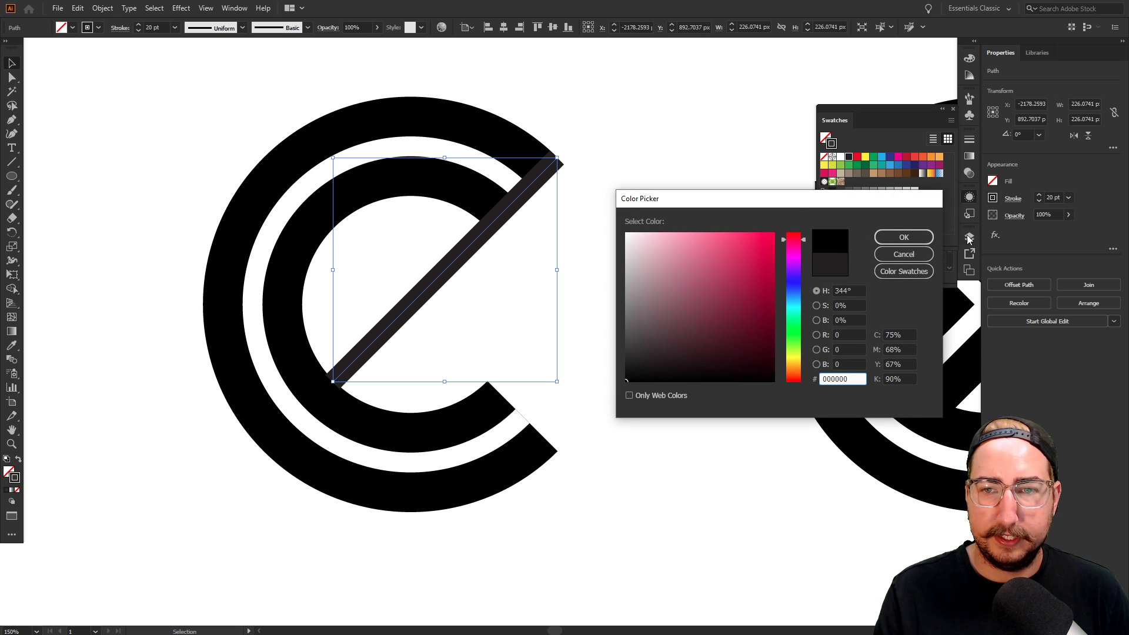
left_click(897, 235)
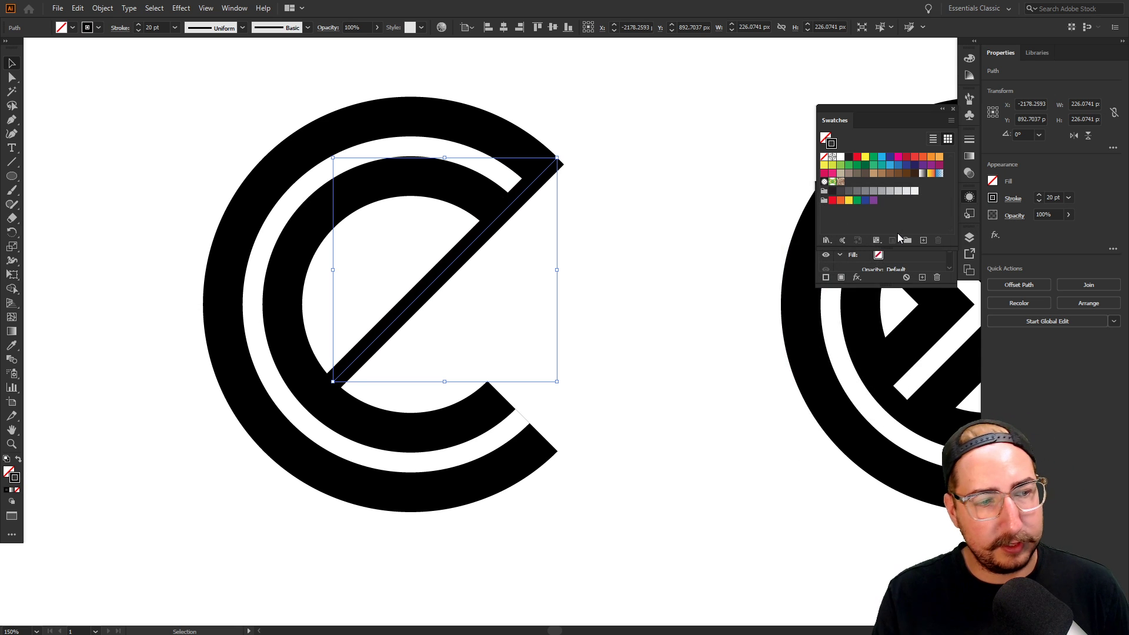
left_click(923, 240)
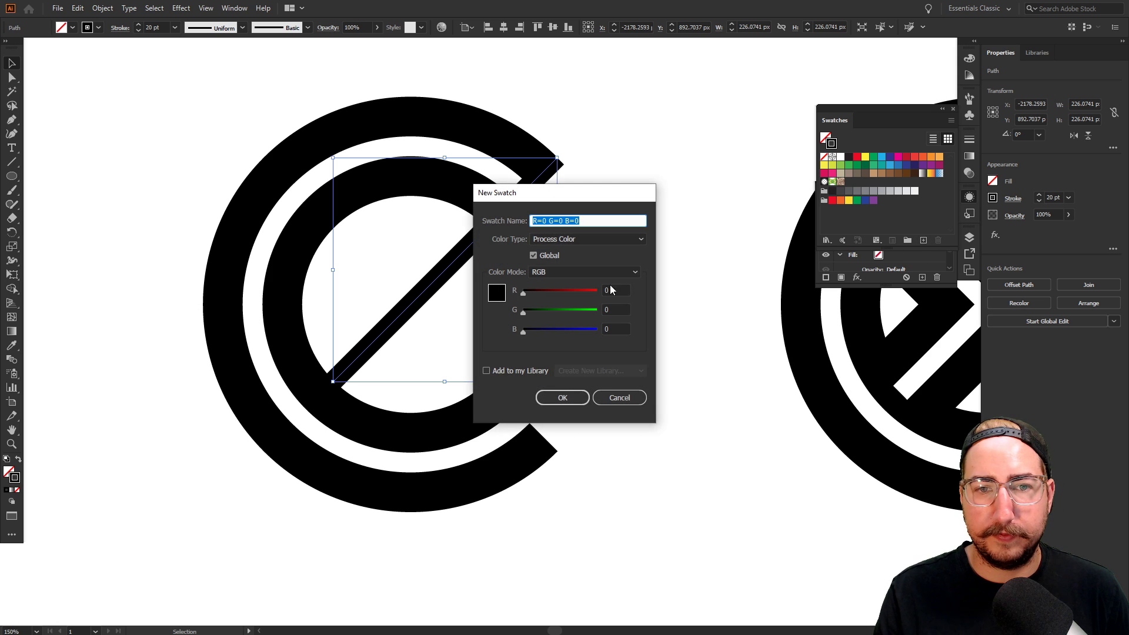
left_click(563, 399)
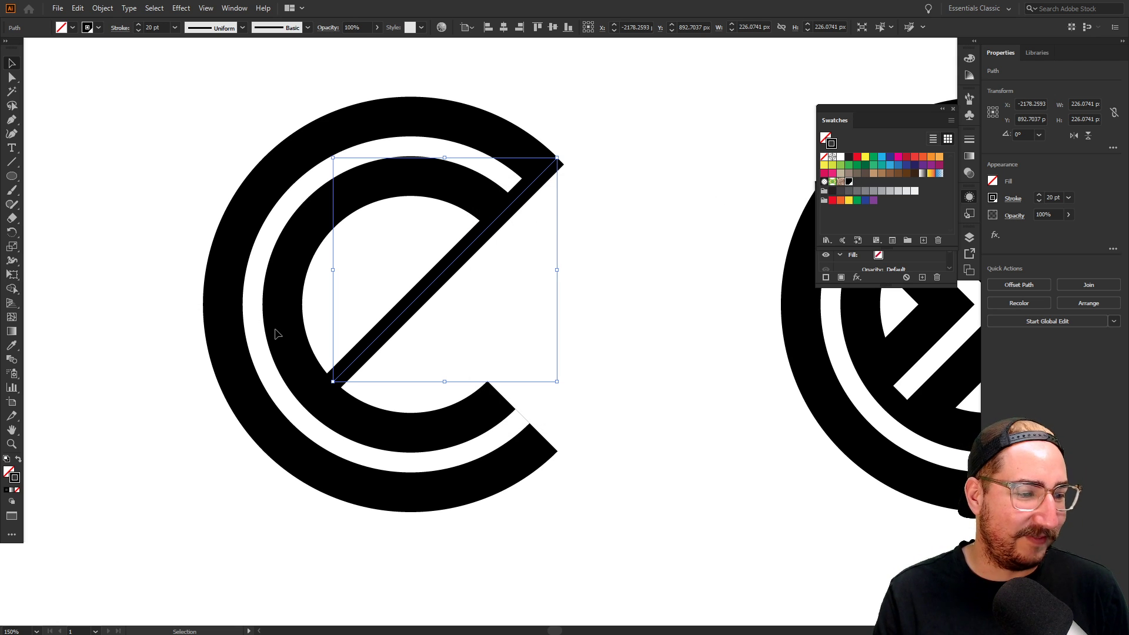
left_click(529, 302)
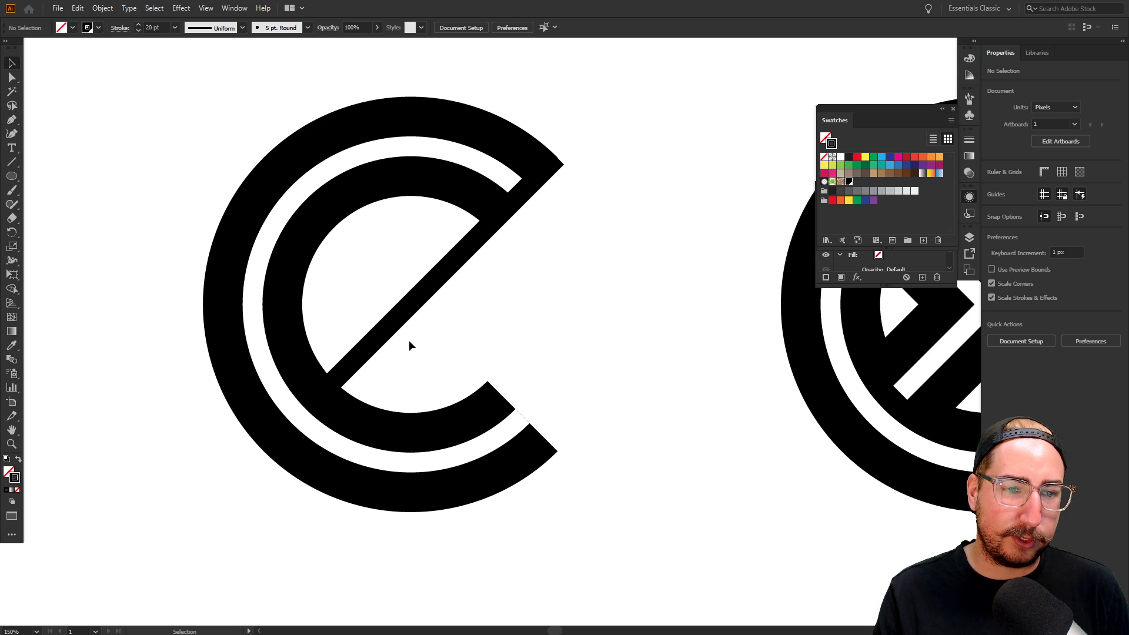
Draw a line from the C's lower corner to the upper left, forming an X
key("p")
left_click(557, 452)
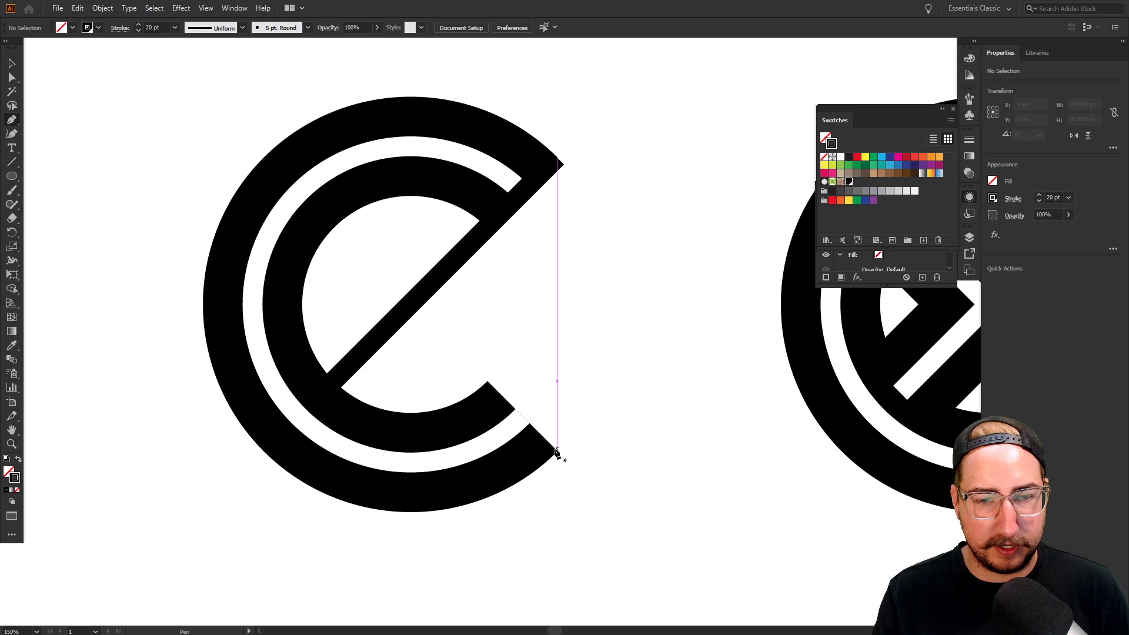
left_click(326, 221)
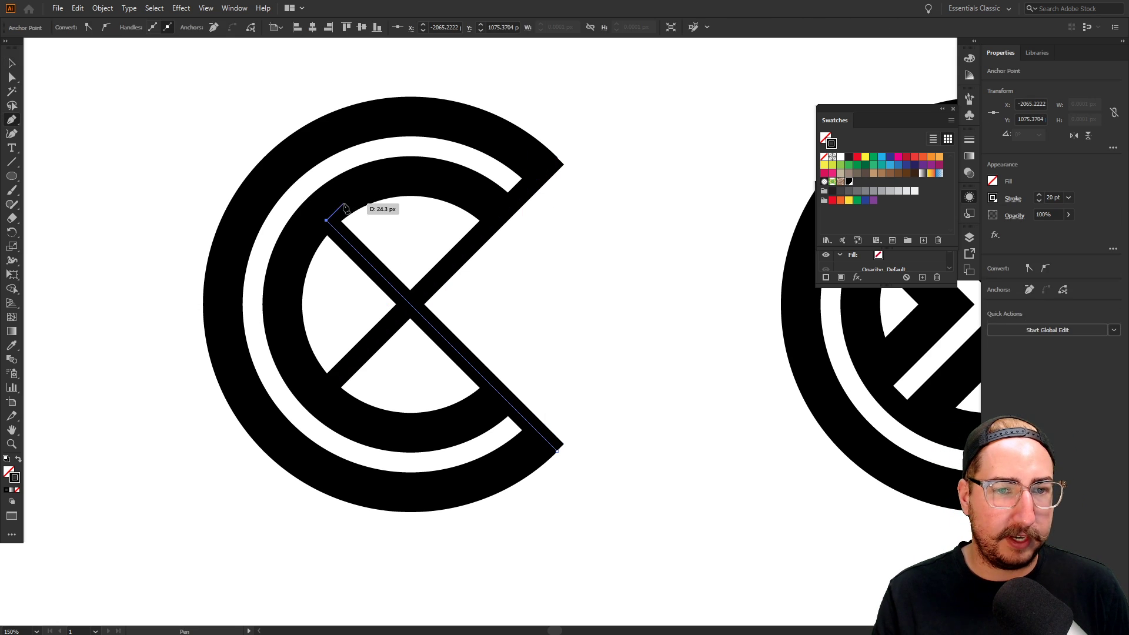
key("v")
left_click(567, 296)
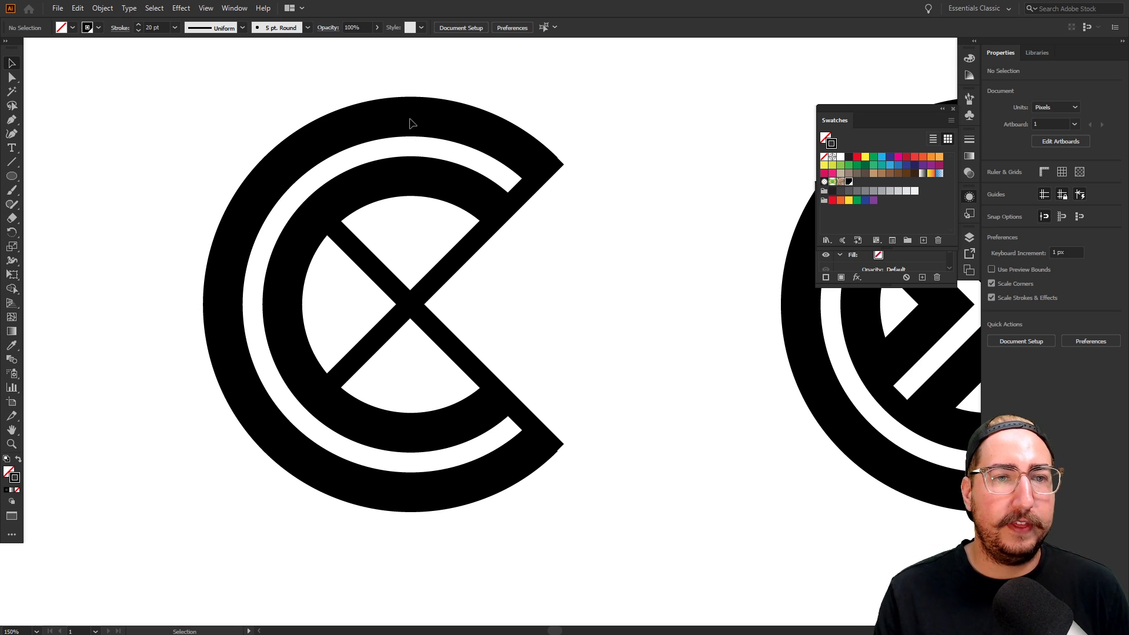
Show the inner arc's stacked 20 pt and 100 pt strokes in Appearance, then select the X lines
left_click(411, 147)
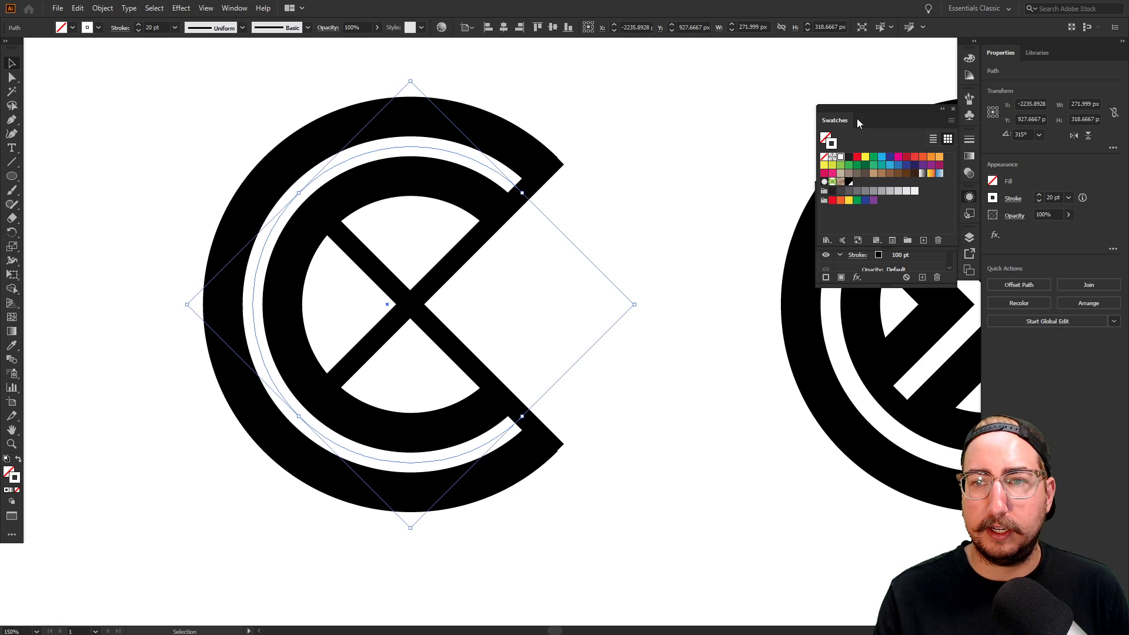
left_click(970, 197)
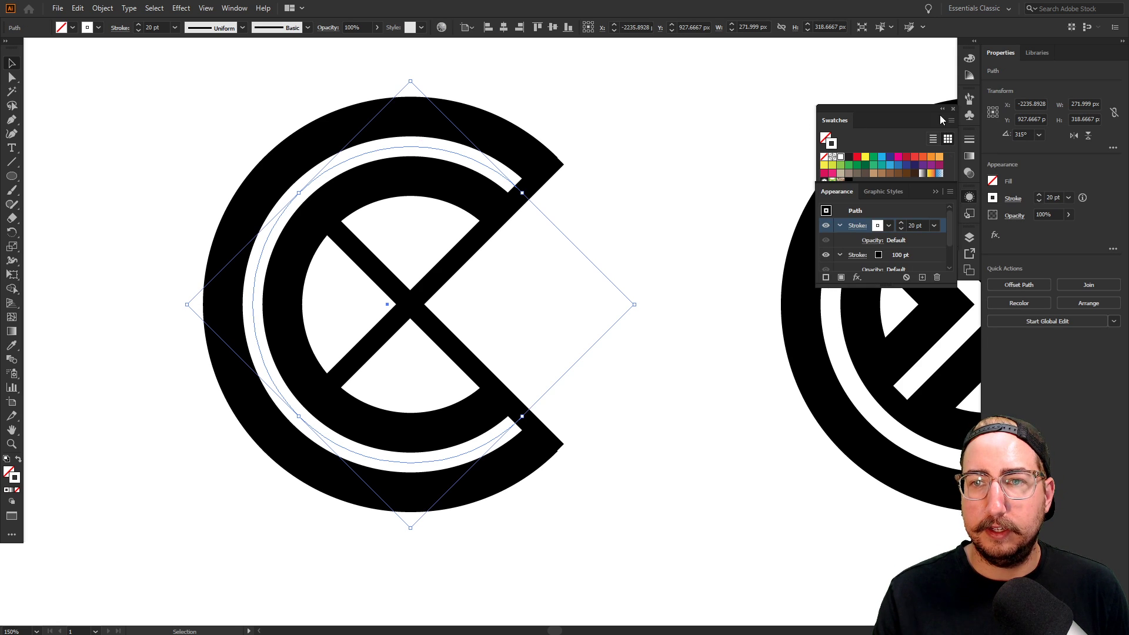
left_click_drag(927, 112, 969, 293)
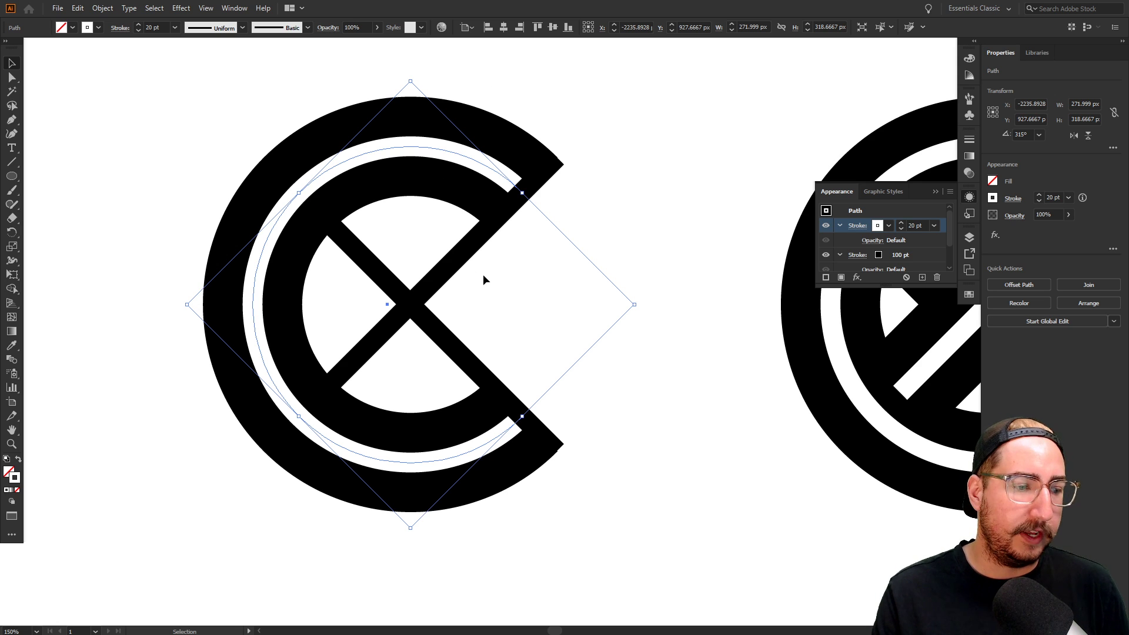
left_click_drag(483, 276, 374, 326)
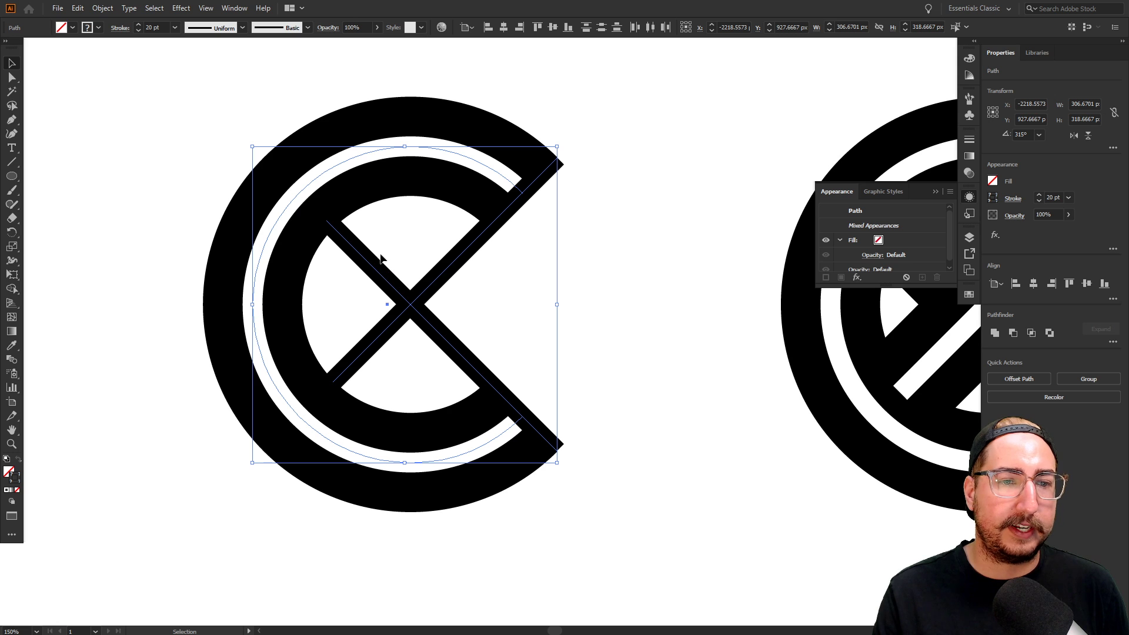
Try raising the selection's stroke weight, then undo back to the 20 pt stroke
left_click(157, 27)
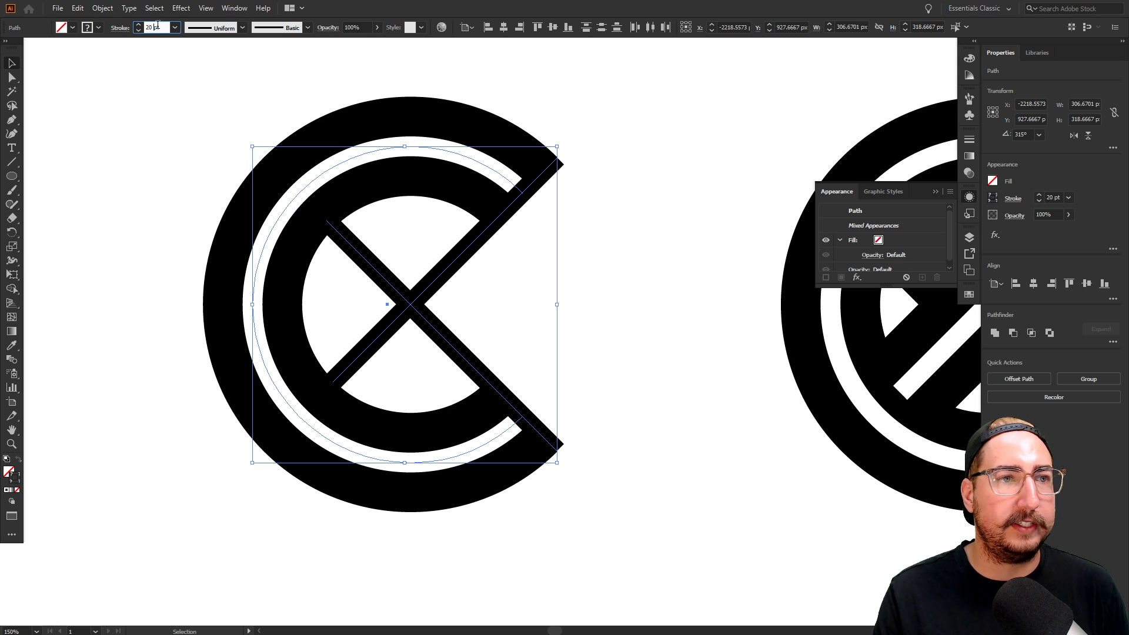
key("shift+Up")
key("shift+Up")
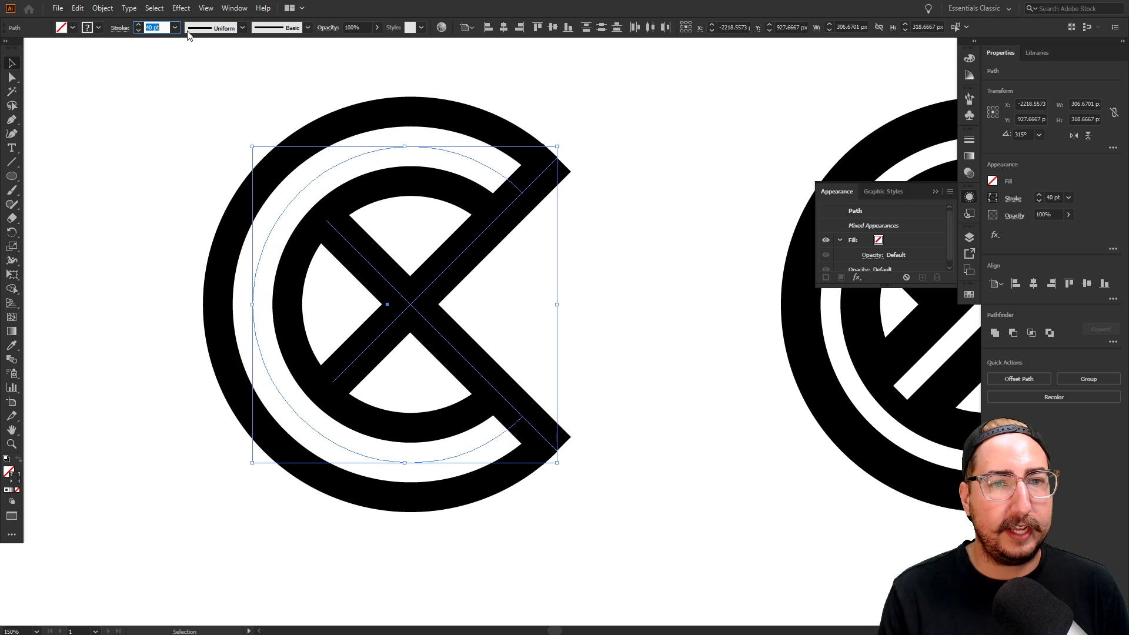
key("Return")
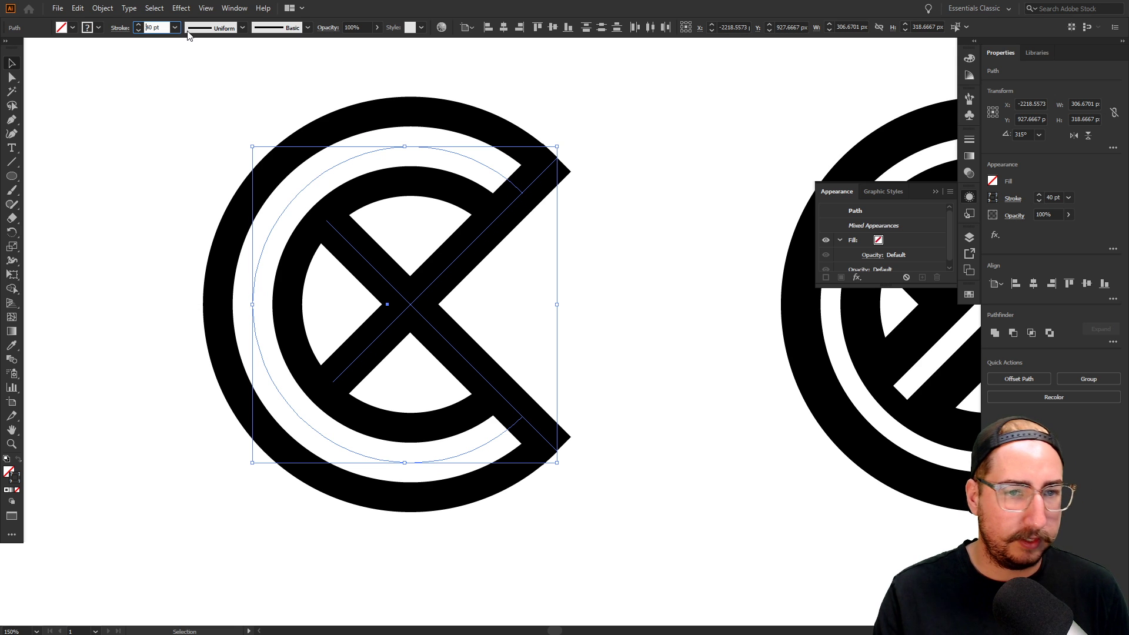
key("a")
left_click(245, 124)
key("ctrl+z")
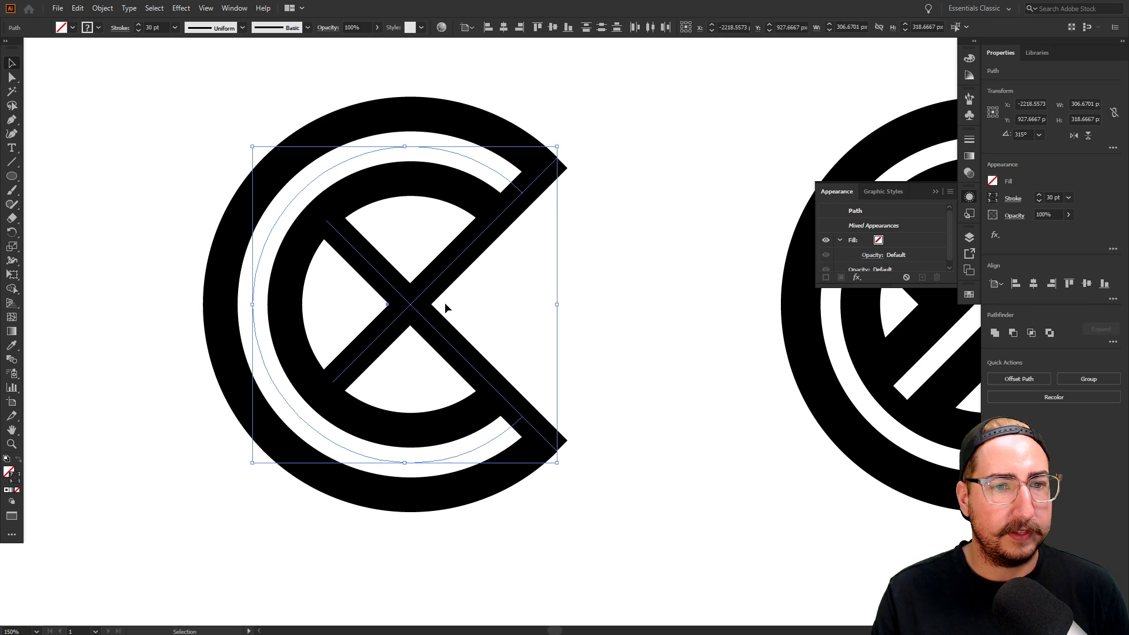
key("ctrl+z")
left_click(478, 310)
Select both X diagonals and set their stroke weight to 40 pt
left_click(429, 287)
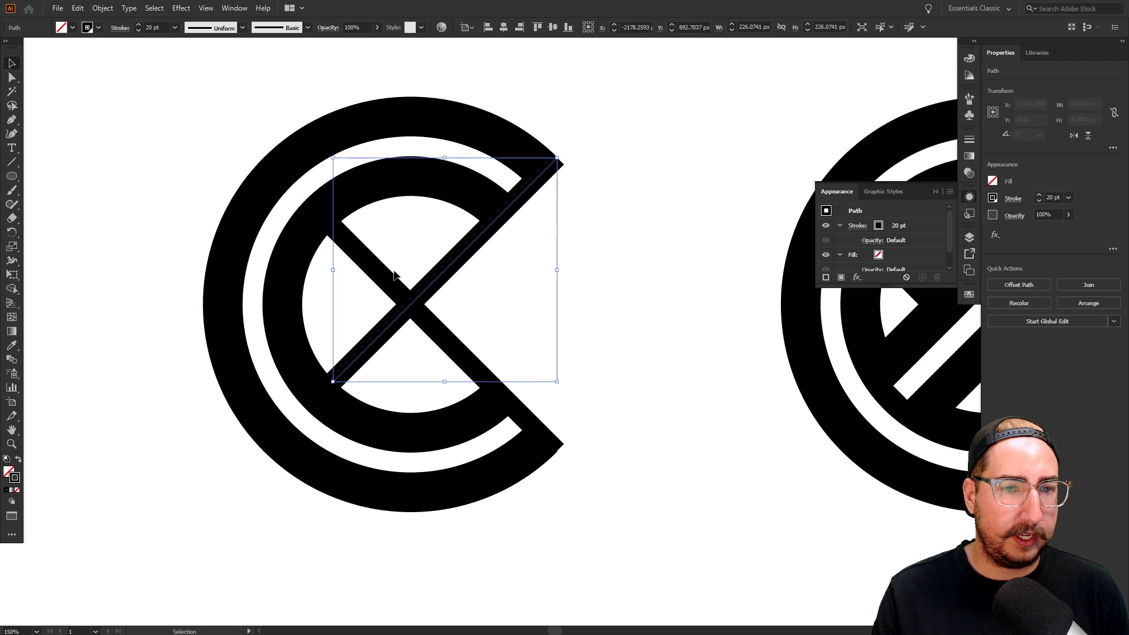
left_click(369, 264, "shift")
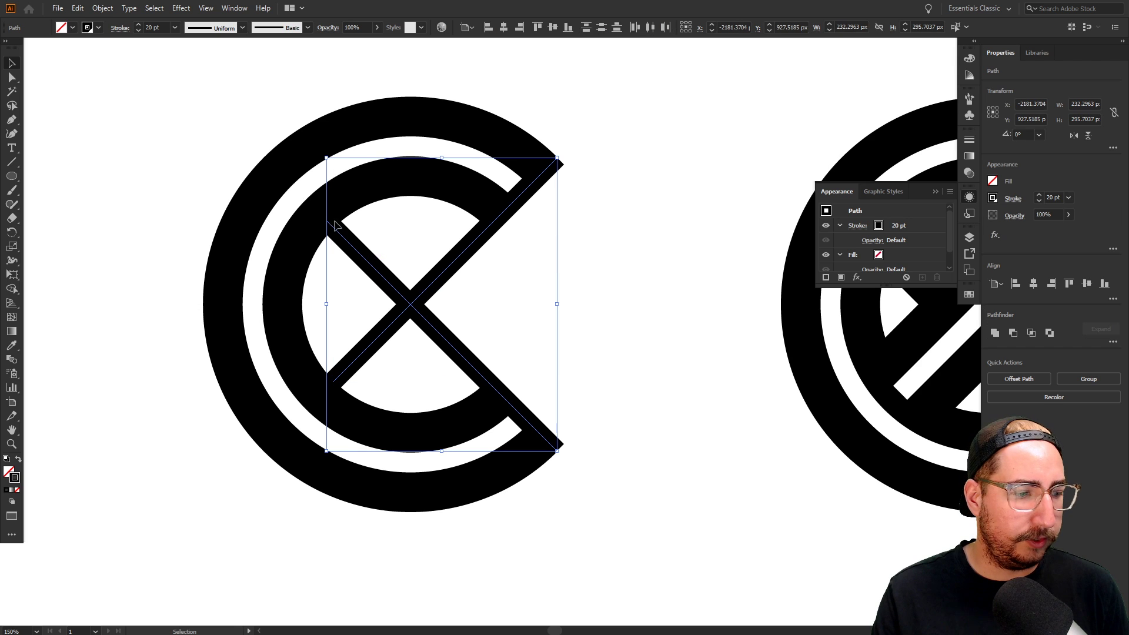
left_click(164, 27)
key("shift+Up")
key("shift+Up")
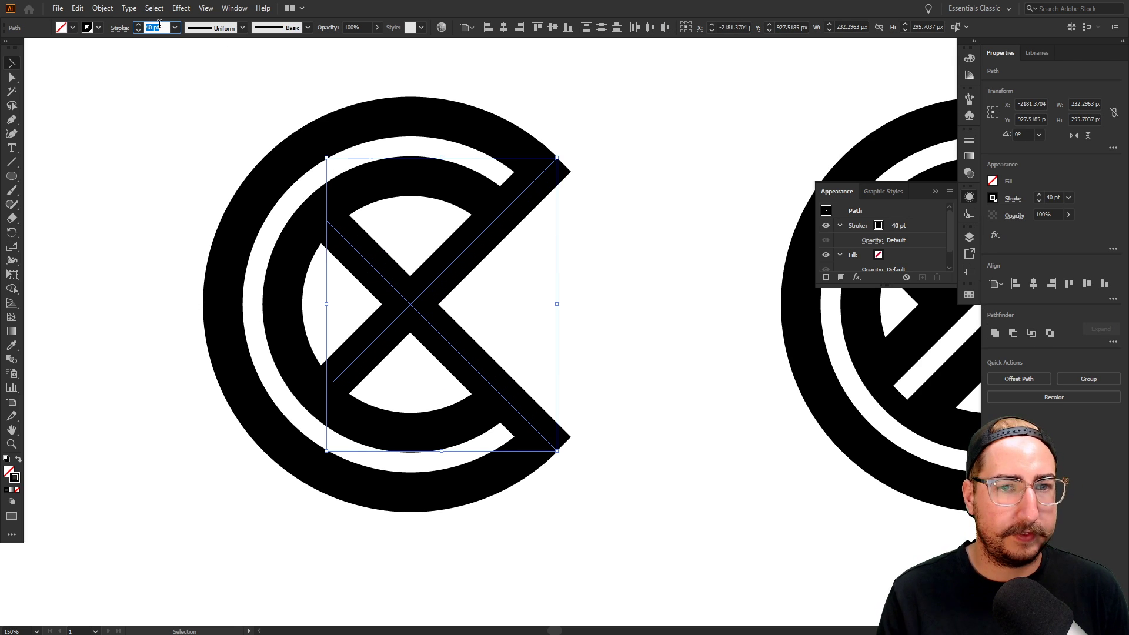
key("Return")
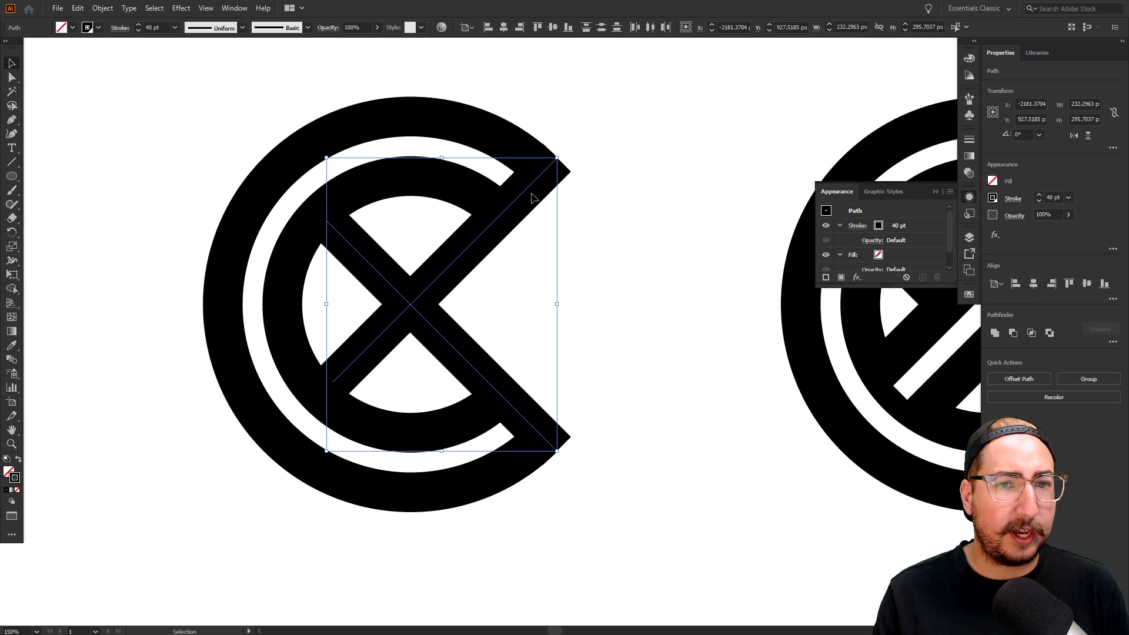
left_click(584, 238)
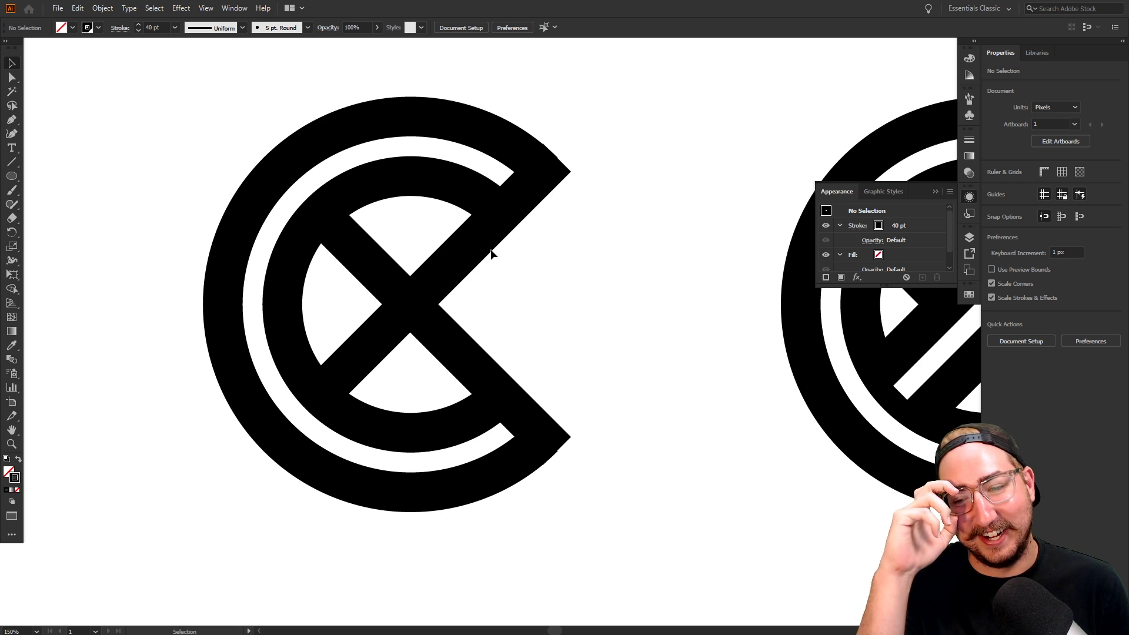
Draw a new straight line from the logo centre toward the upper right
key("z")
left_click(545, 323, "alt")
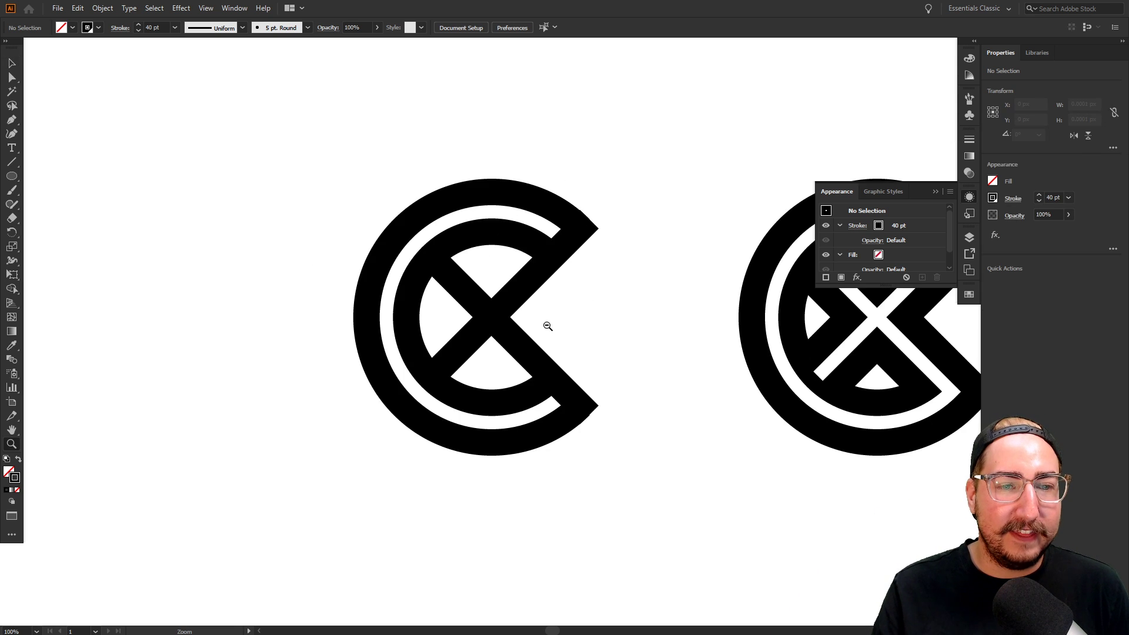
left_click(547, 325, "alt")
left_click(540, 333, "alt")
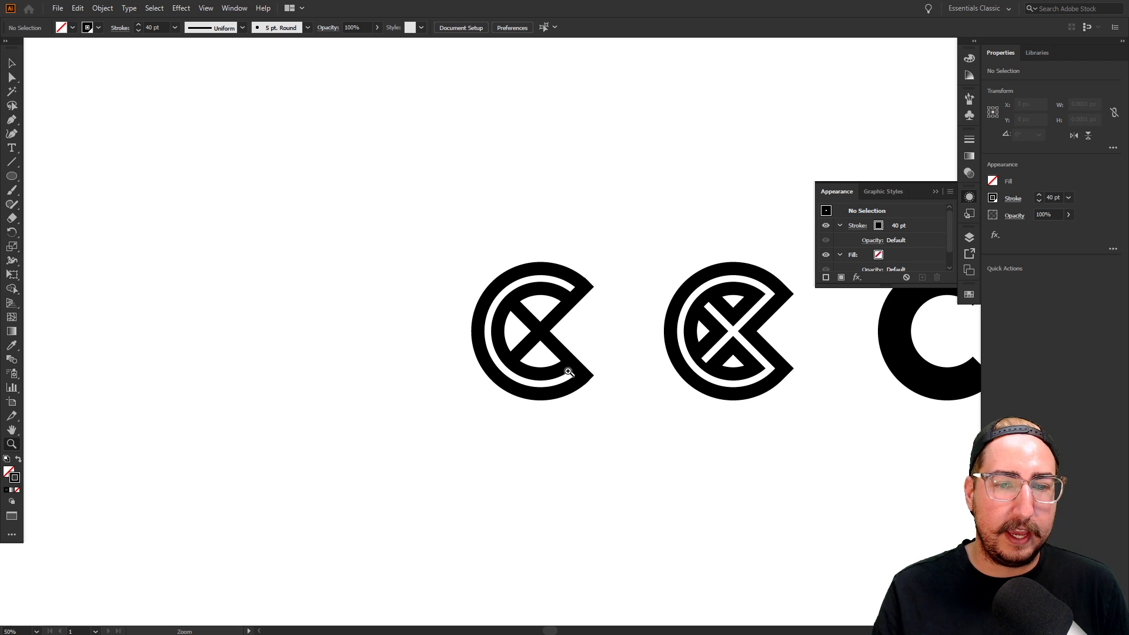
left_click(533, 283)
left_click(617, 333)
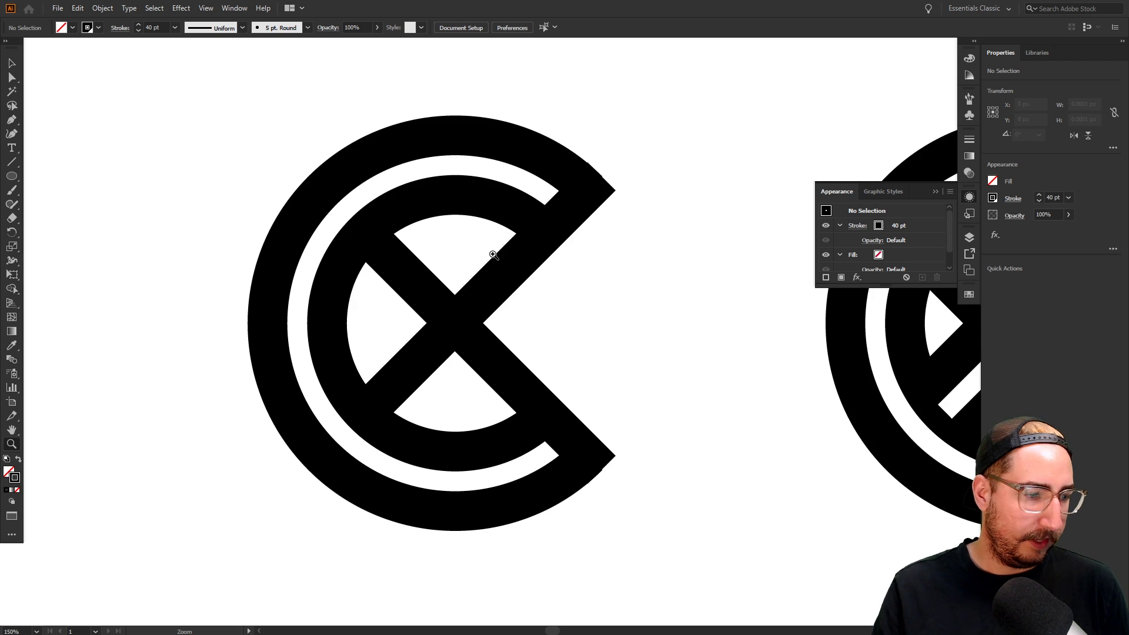
key("p")
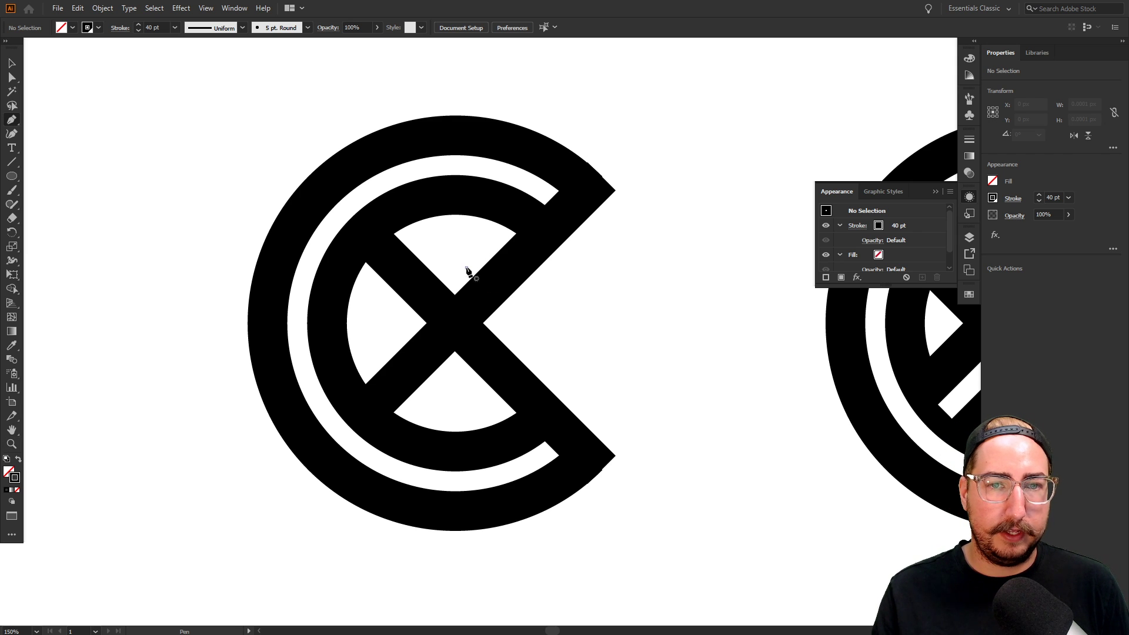
left_click(471, 269)
left_click(642, 91)
key("v")
key("ctrl+shift+a")
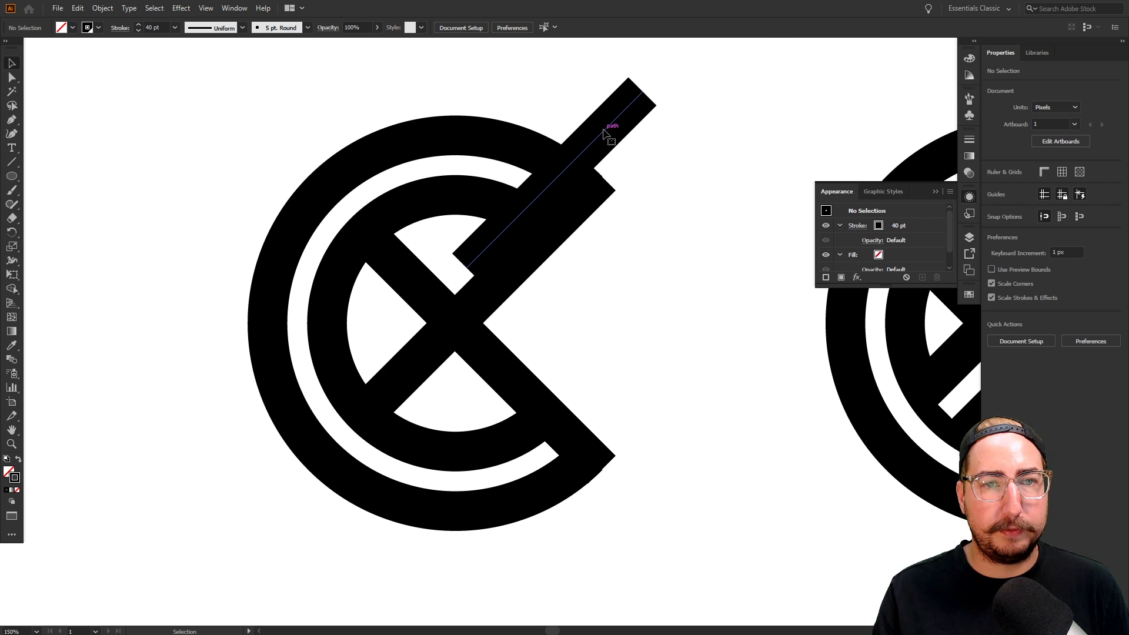
Give the new diagonal line a white 20 pt stroke
left_click(611, 121)
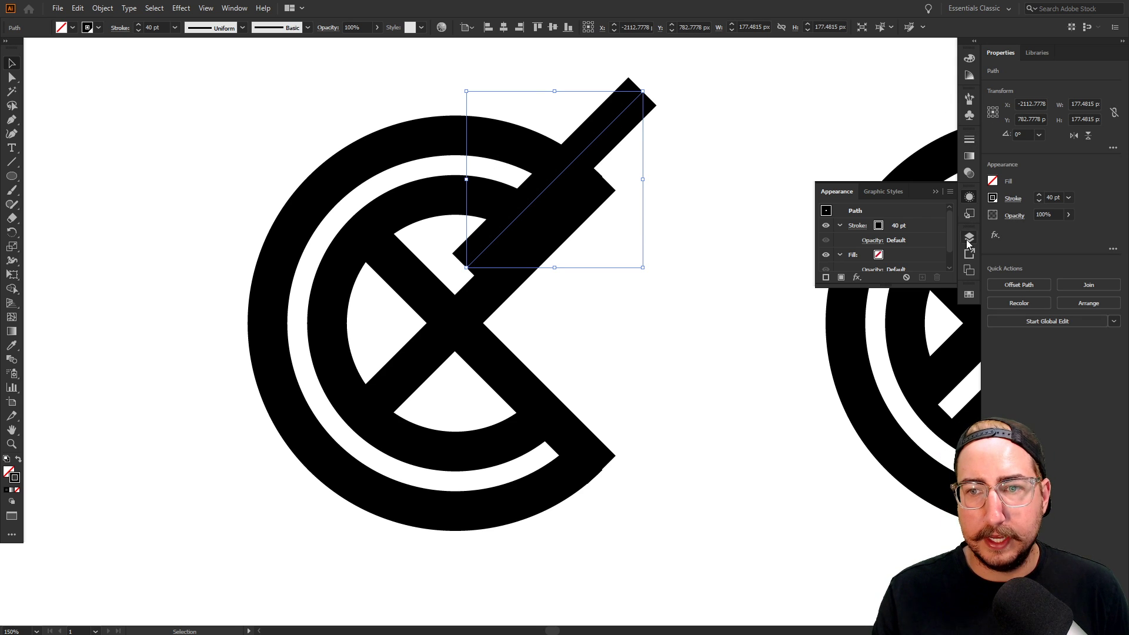
left_click(968, 294)
left_click(840, 327)
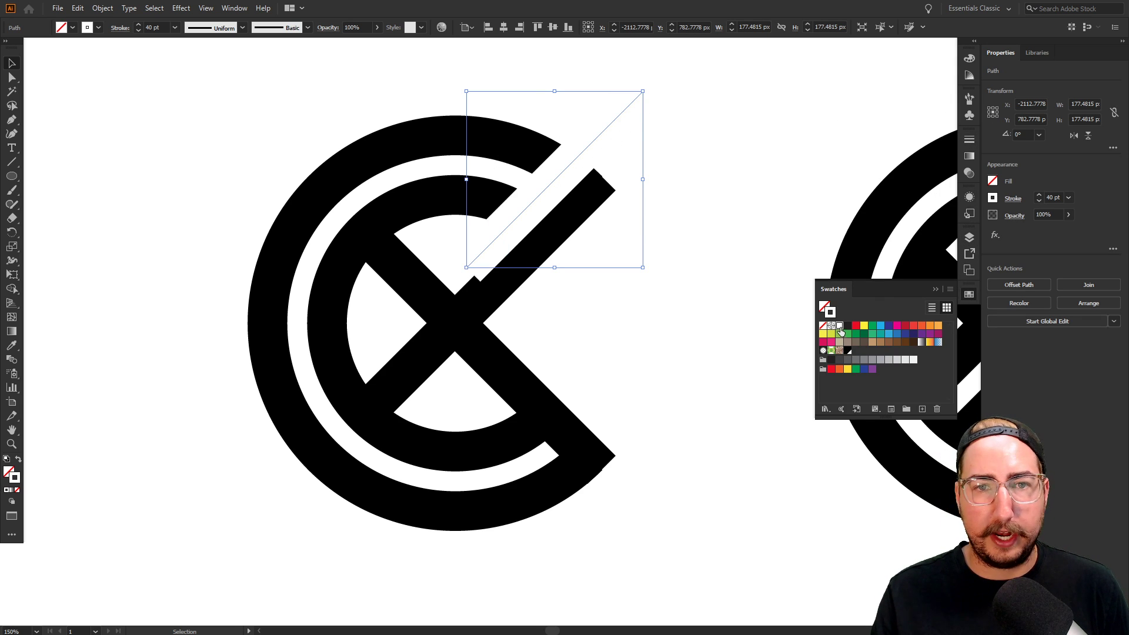
left_click(155, 27)
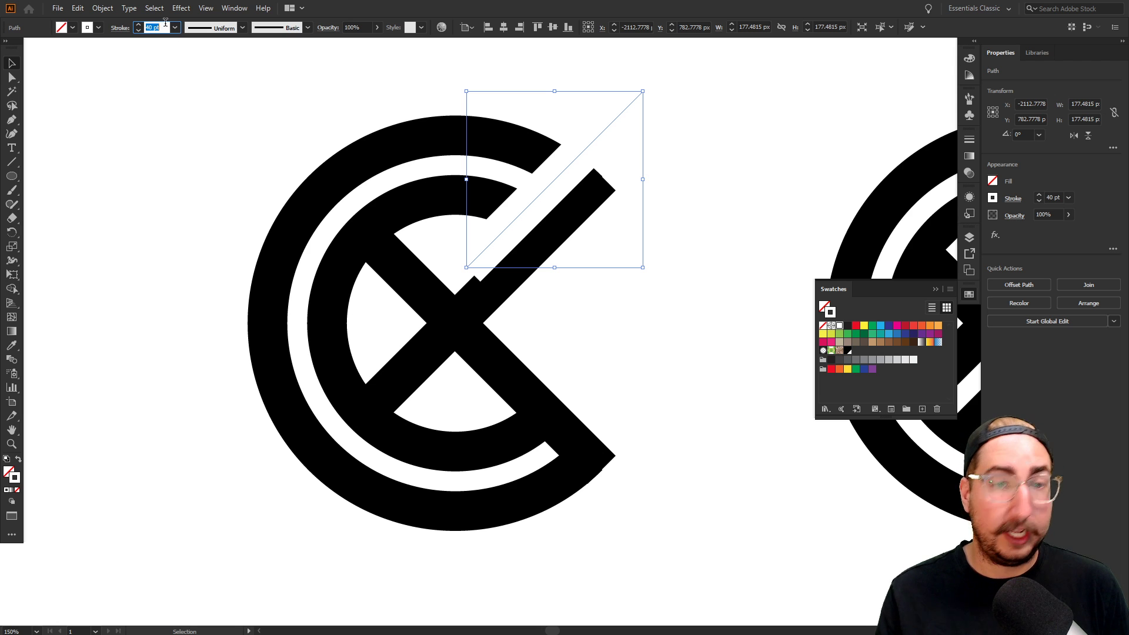
type("20")
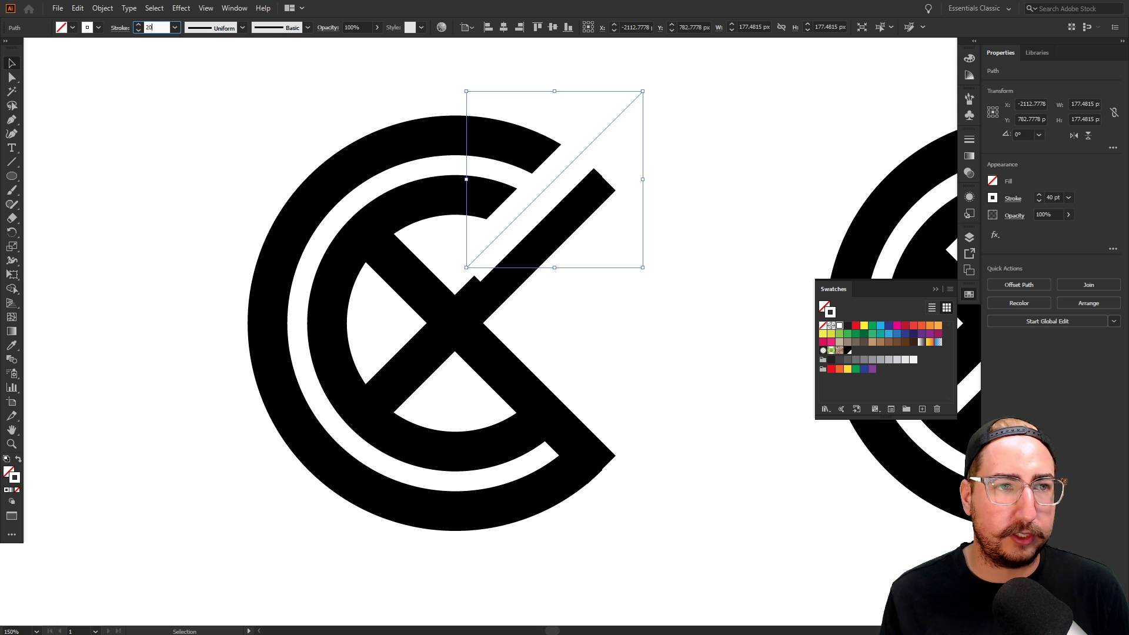
key("Return")
left_click(711, 131)
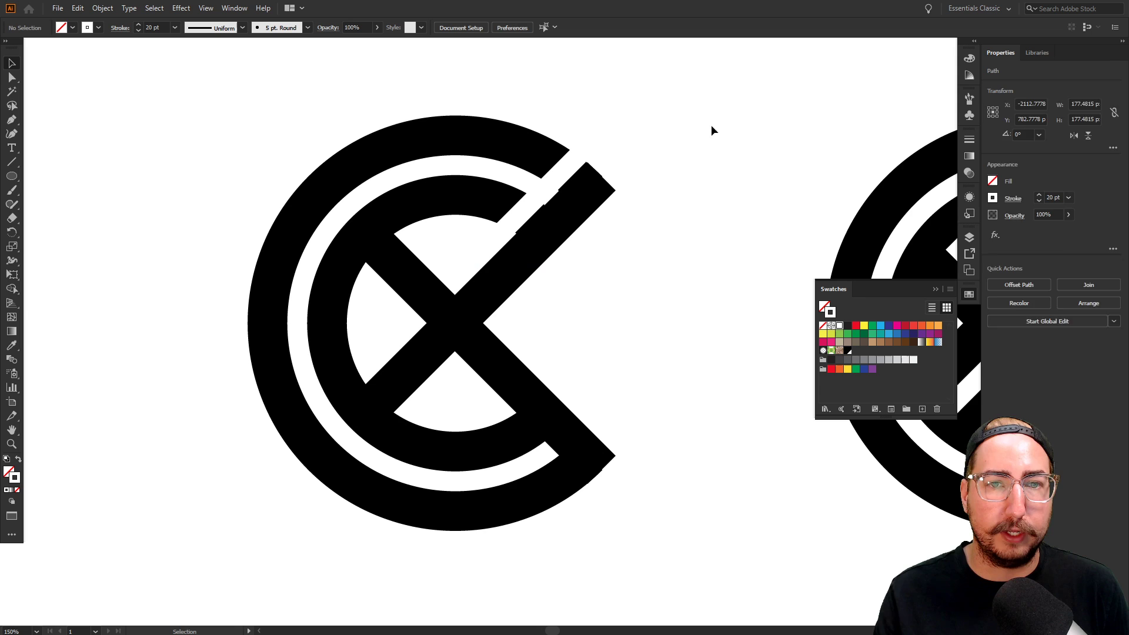
Extend, shorten and nudge the white diagonal to line it up along the X
left_click(600, 143)
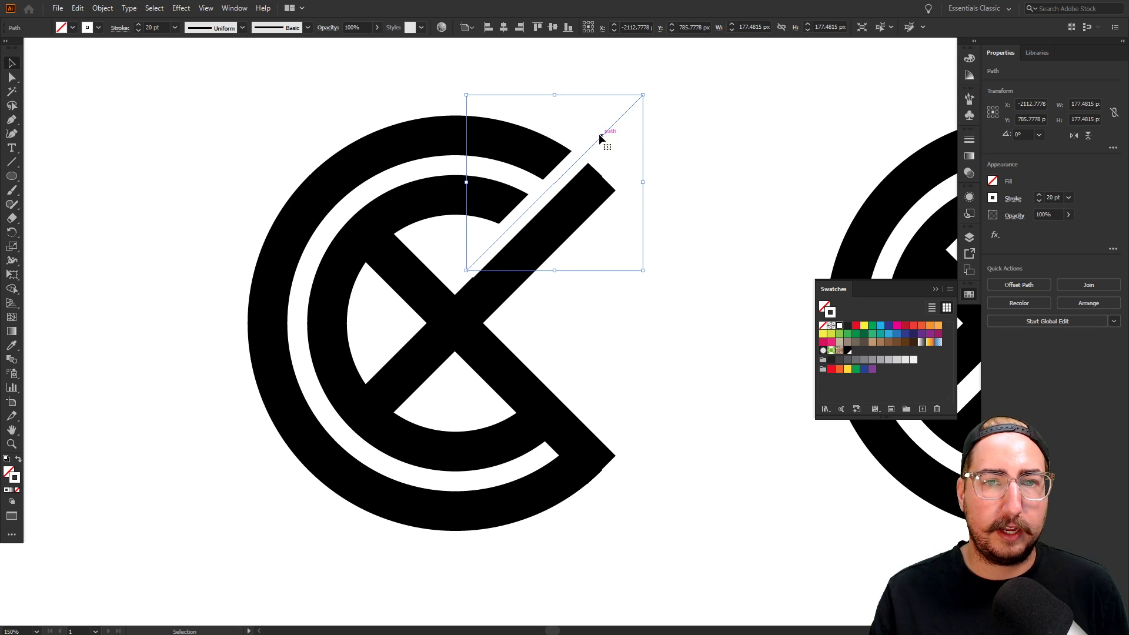
key("a")
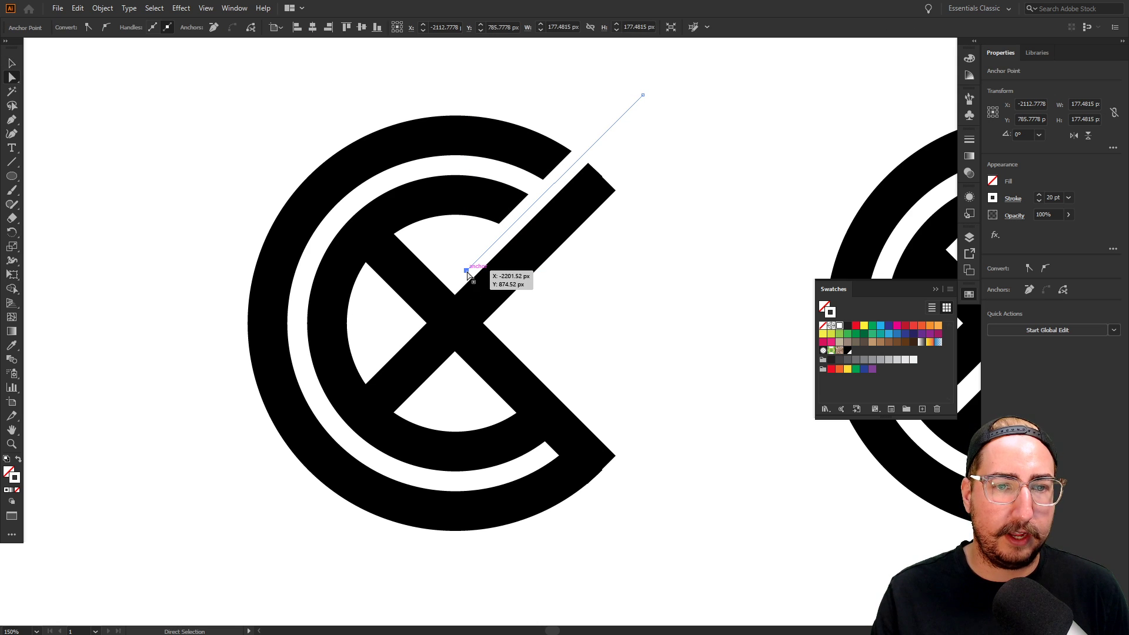
left_click_drag(466, 270, 250, 488)
key("v")
left_click(728, 322)
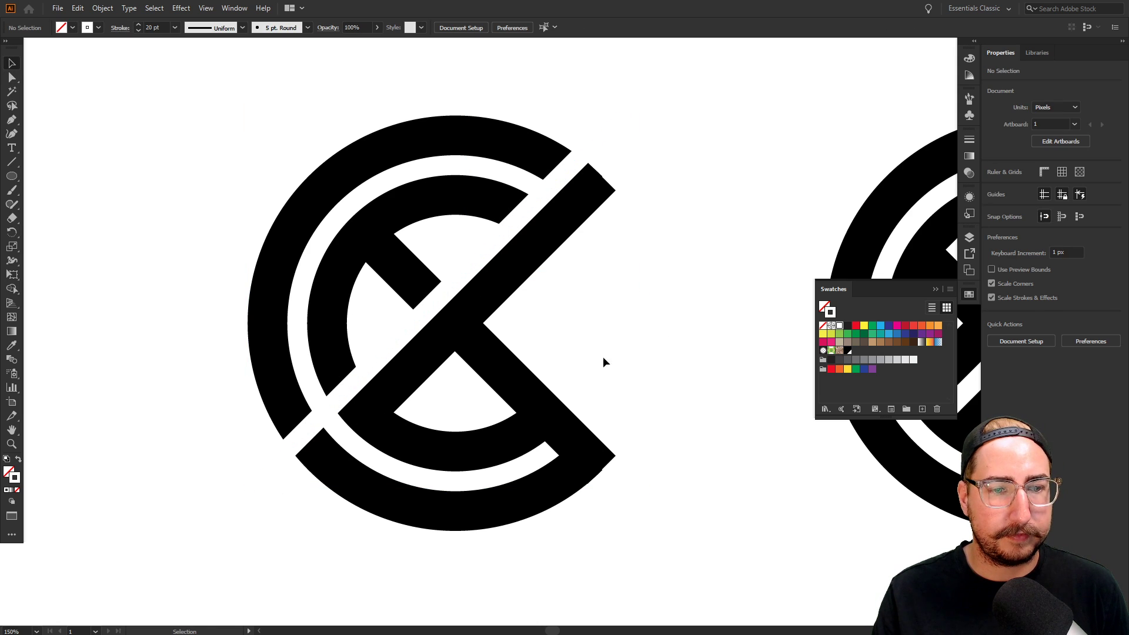
key("a")
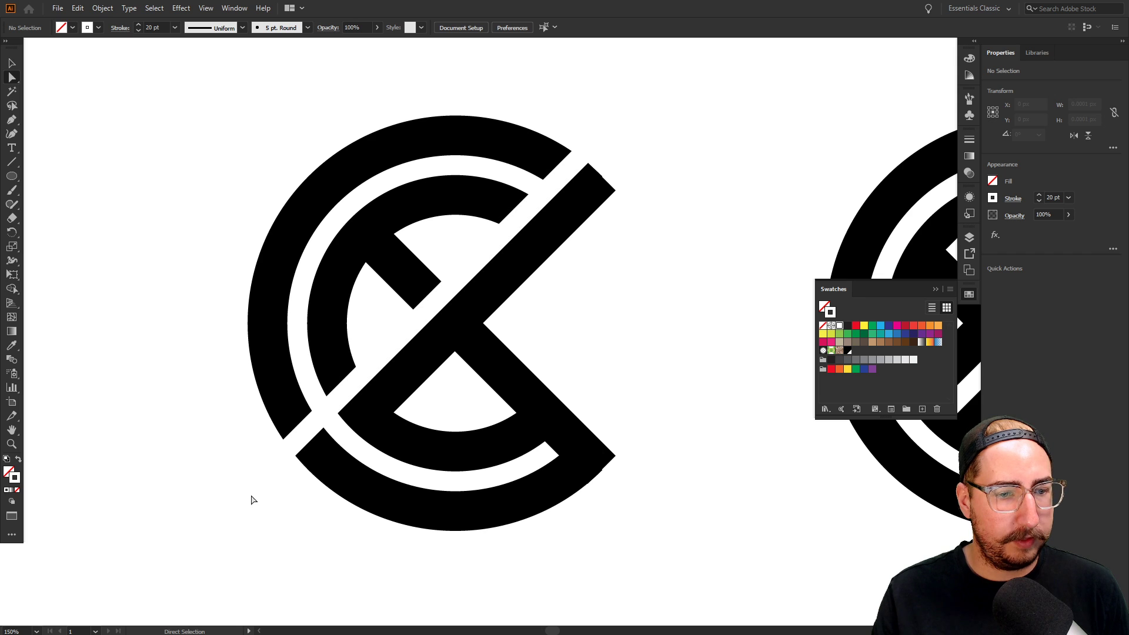
left_click_drag(251, 487, 365, 371)
left_click(628, 301)
key("v")
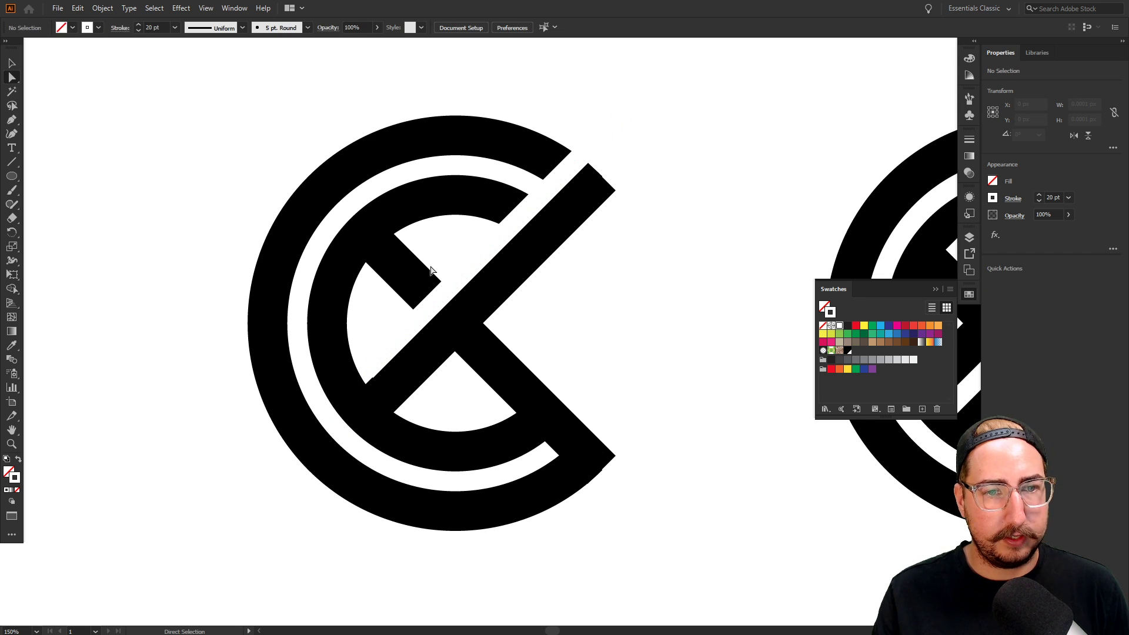
left_click_drag(459, 278, 505, 316)
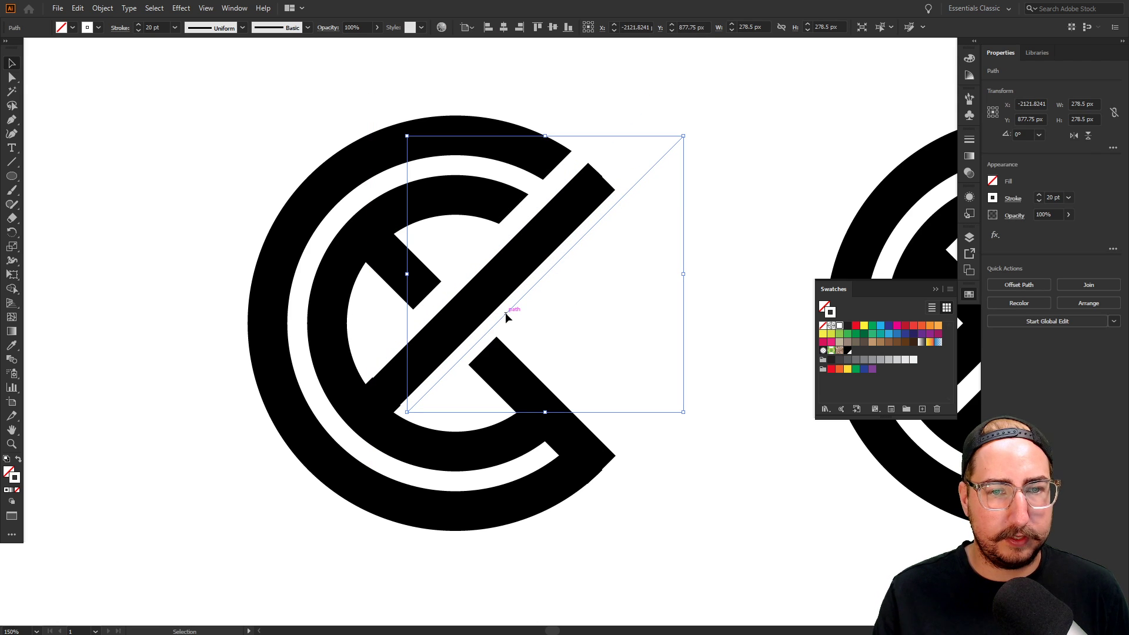
key("Right")
key("Down")
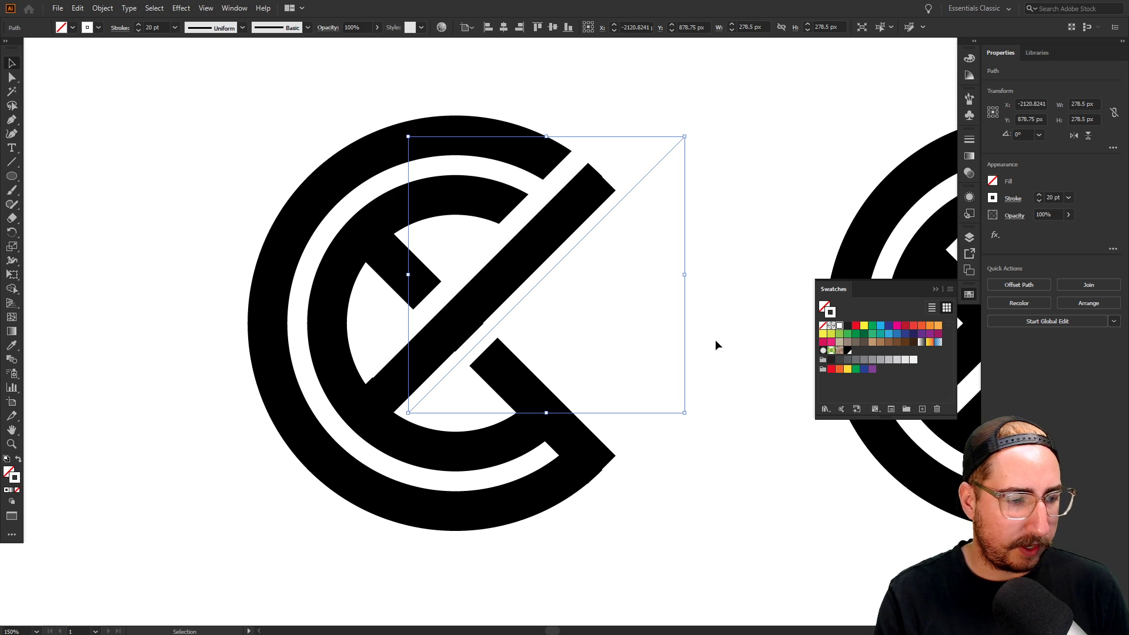
Delete the redundant line and shorten the white line to start at the X's centre
key("Delete")
key("a")
left_click(415, 322)
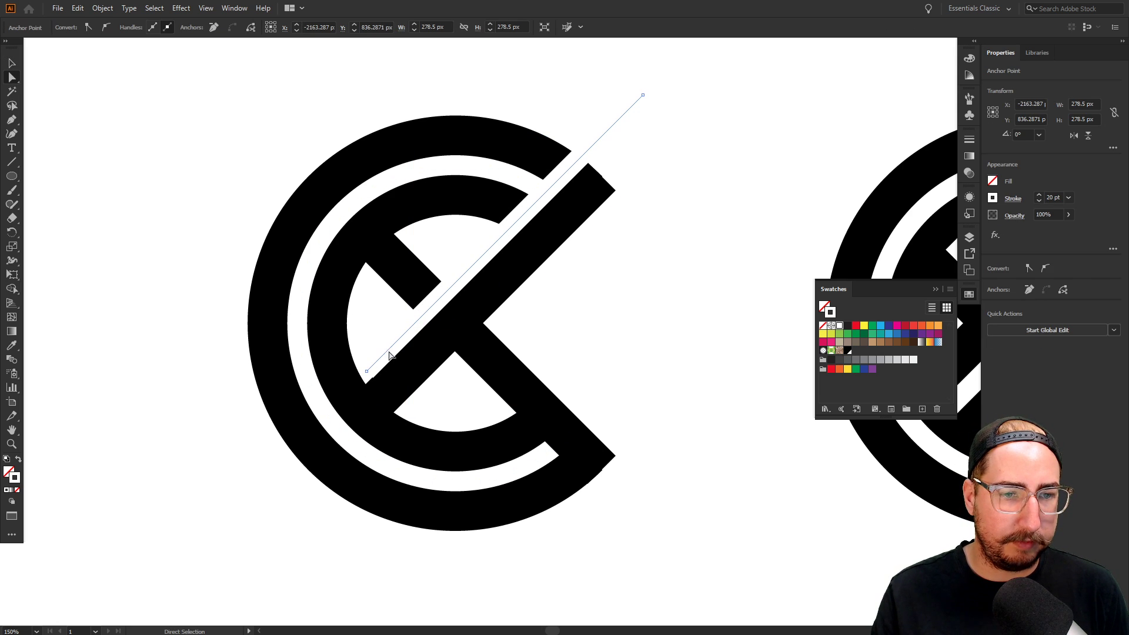
left_click_drag(367, 378, 468, 283)
key("v")
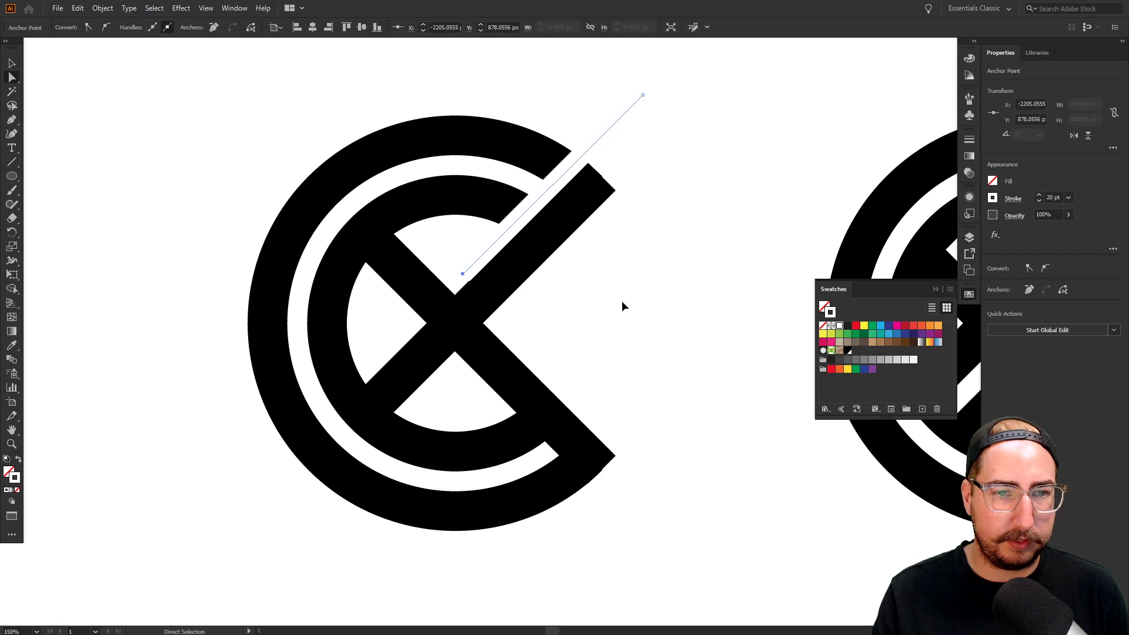
left_click(622, 305)
Rotate the white line 90° onto the X's lower arm and nudge it right
key("r")
key("v")
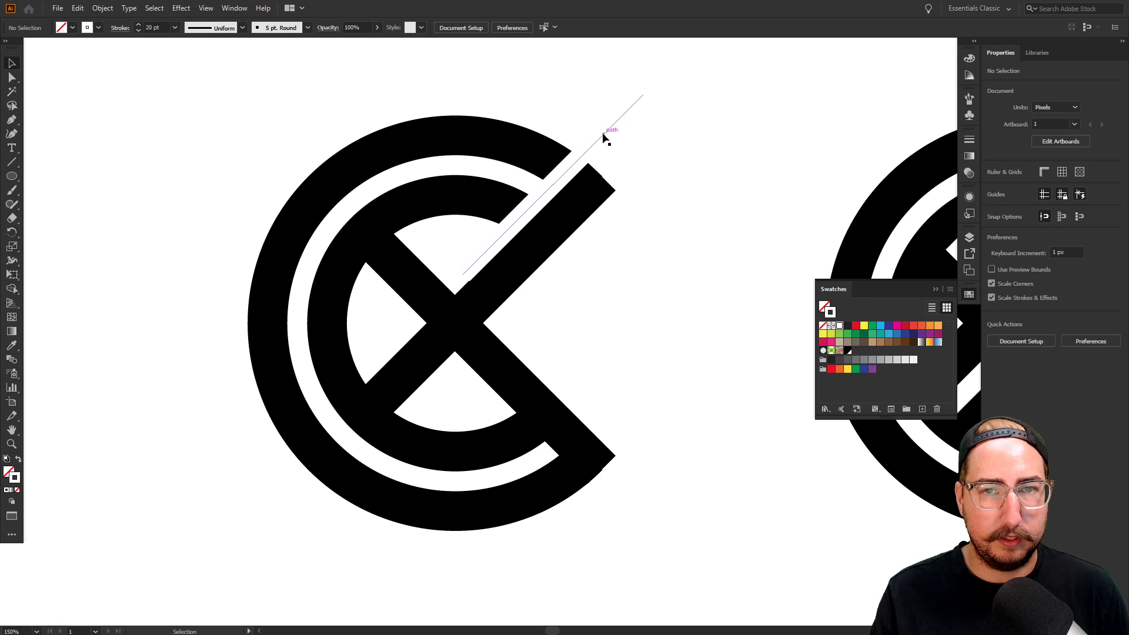
left_click(604, 133)
key("r")
left_click_drag(565, 81, 615, 525)
key("v")
key("Right")
key("Right")
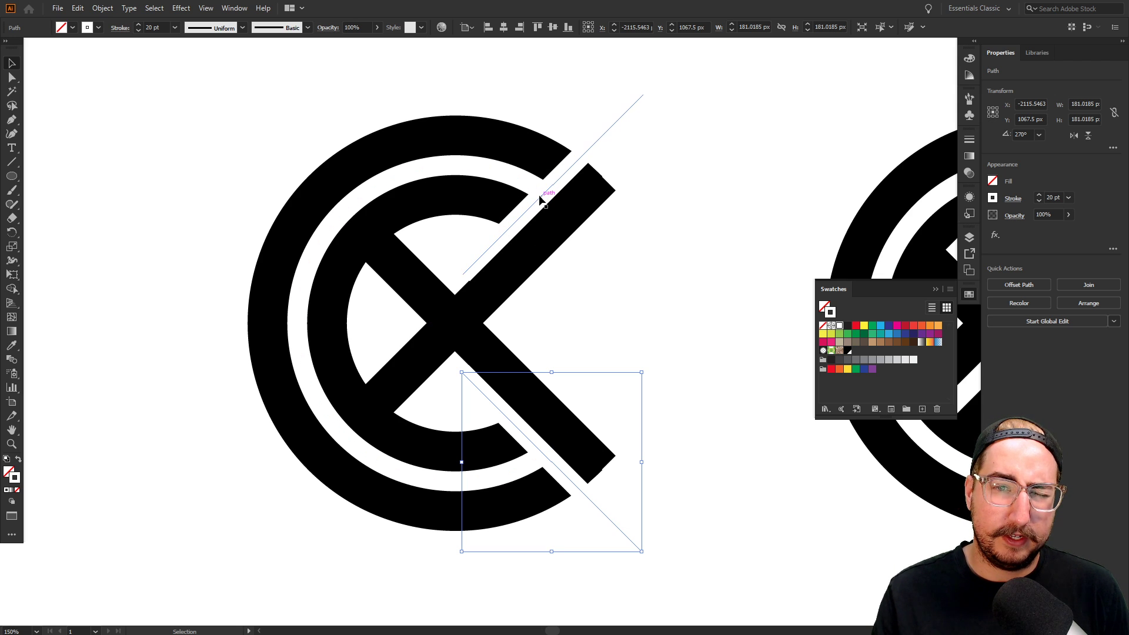
left_click(611, 353)
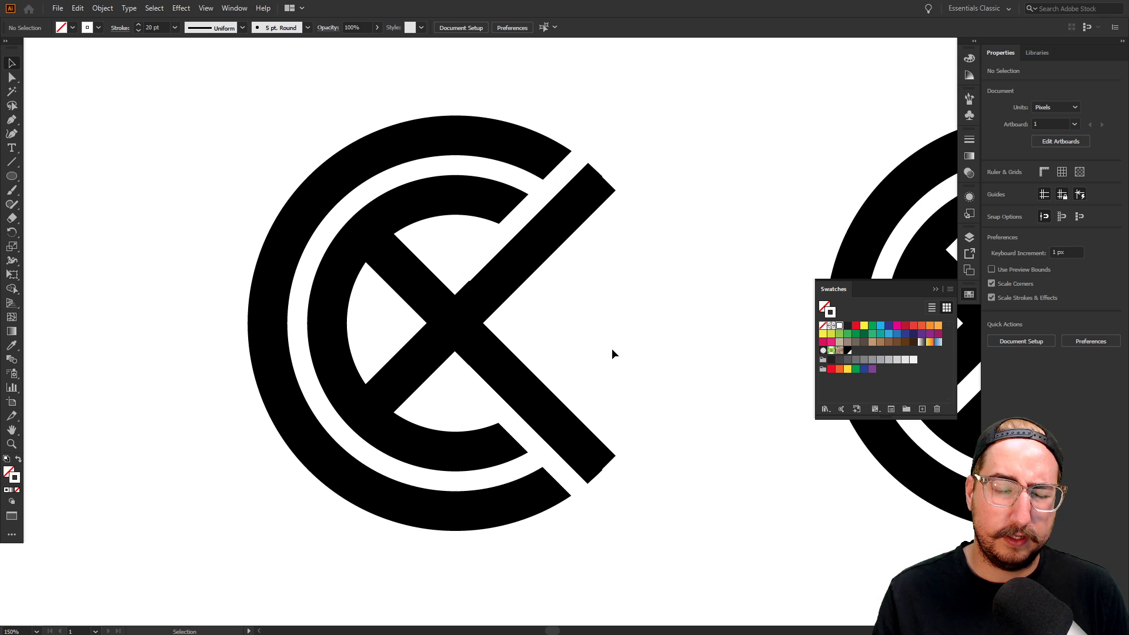
Select all parts of the X logo and bring the empty space on its left into view
key("z")
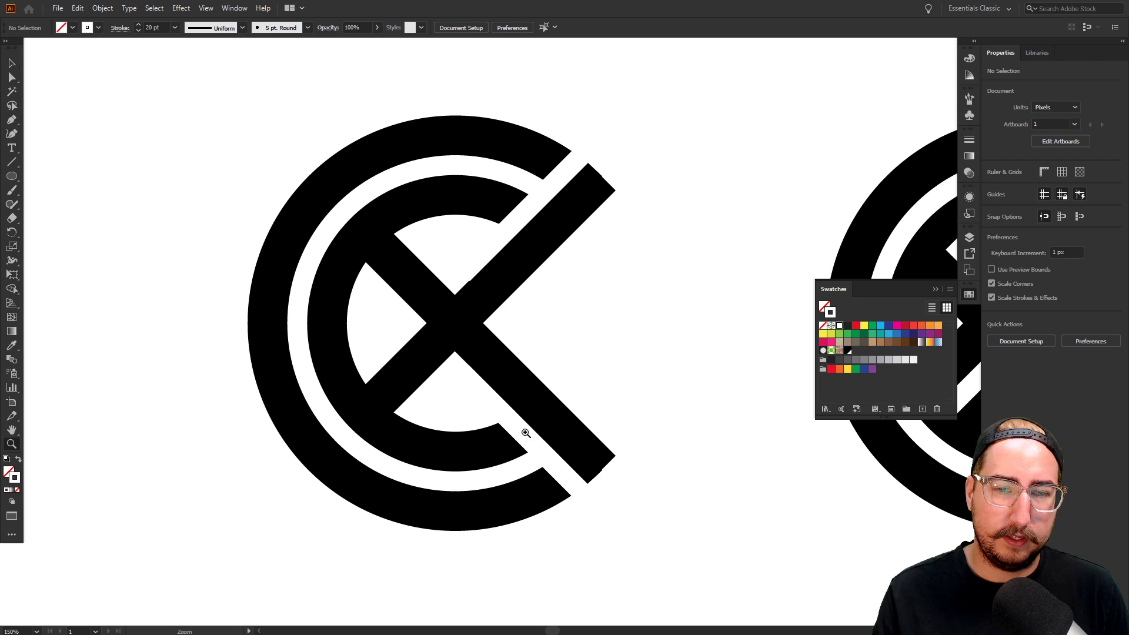
left_click(544, 378, "alt")
left_click(575, 351, "alt")
left_click(575, 351, "alt")
key("v")
left_click_drag(553, 228, 374, 480)
left_click_drag(439, 373, 570, 388)
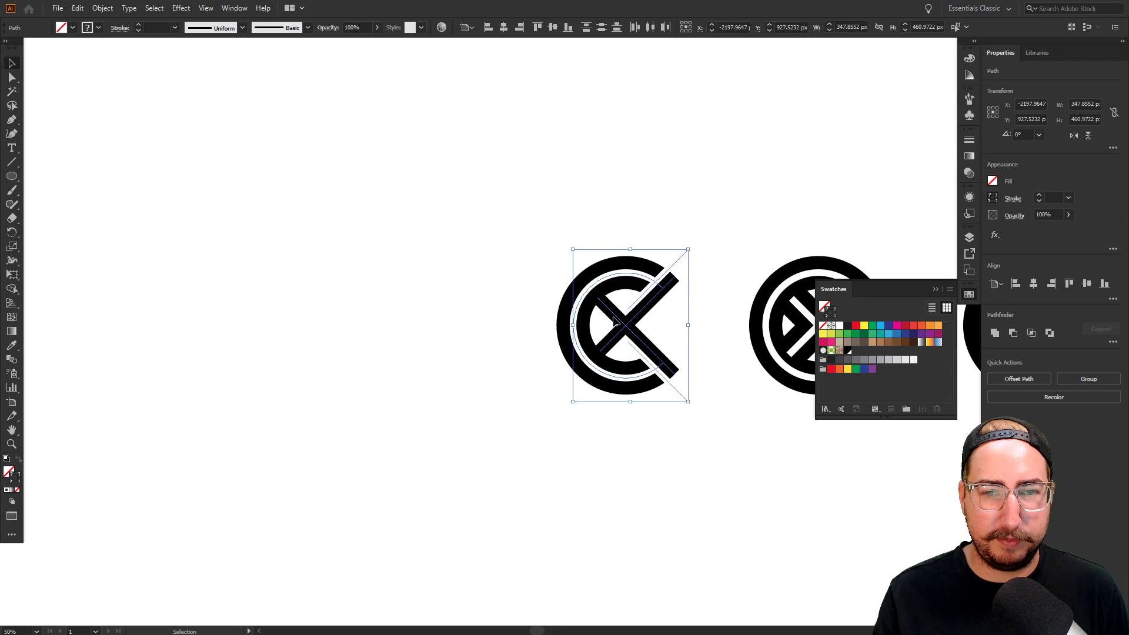
Drag a duplicate of the X logo to its left
left_click_drag(614, 319, 407, 320)
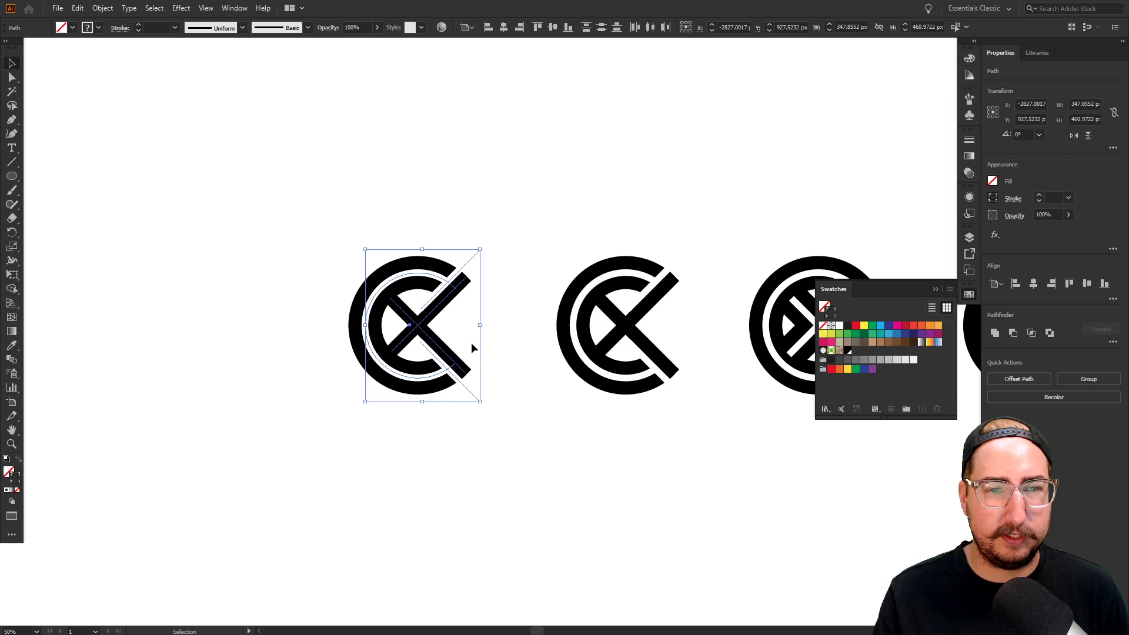
key("z")
left_click(535, 323)
left_click(577, 272)
key("v")
Delete both thin white diagonal cuts from the copy
left_click_drag(530, 143, 566, 178)
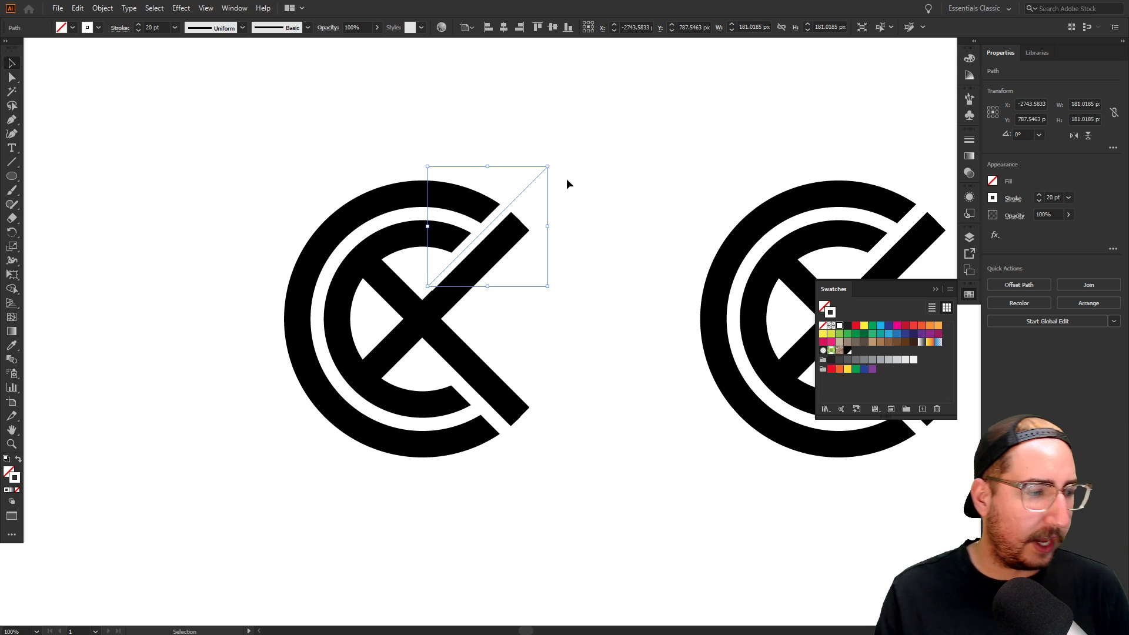
mouse_move(591, 158)
left_mouse_down()
mouse_move(271, 458)
mouse_move(316, 402)
mouse_move(611, 152)
left_mouse_up()
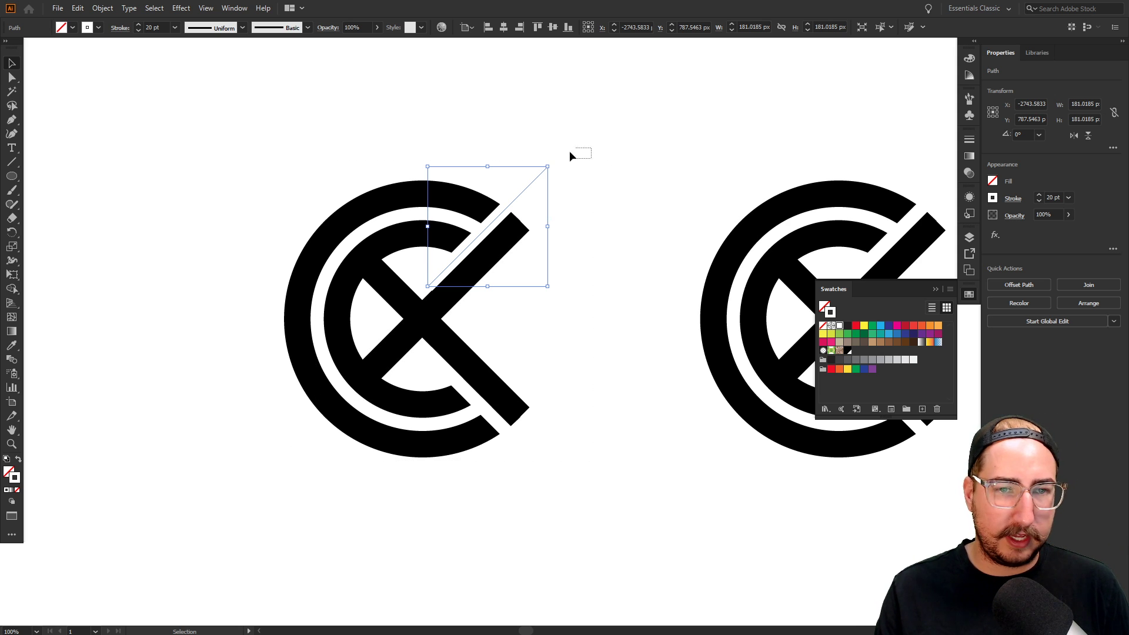
left_click_drag(538, 183, 535, 184)
key("Delete")
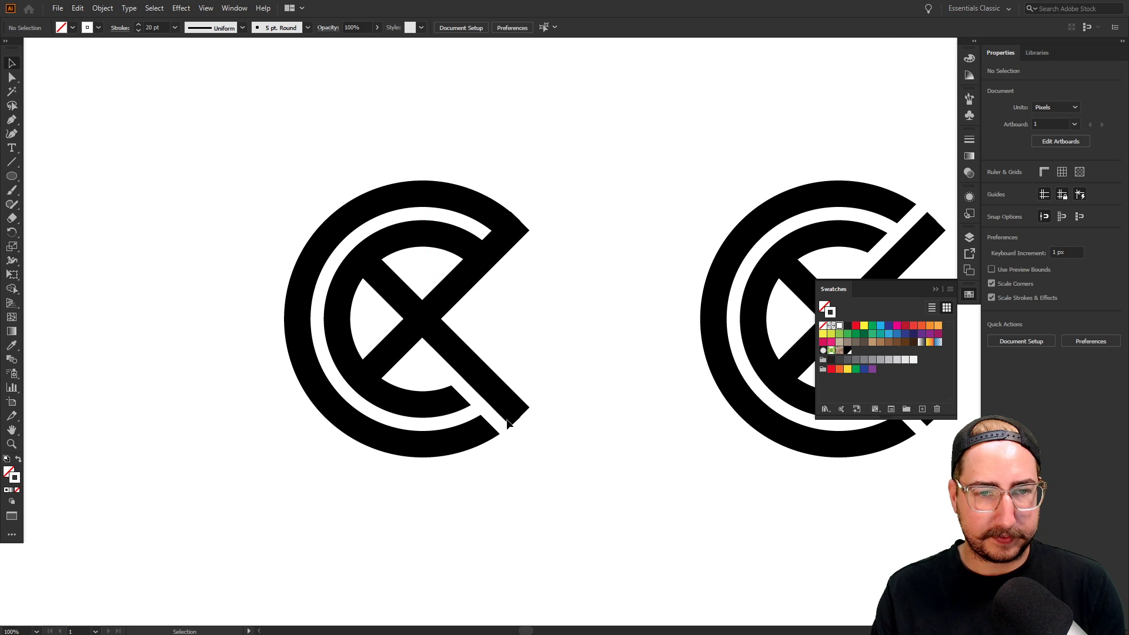
left_click(483, 416)
key("Delete")
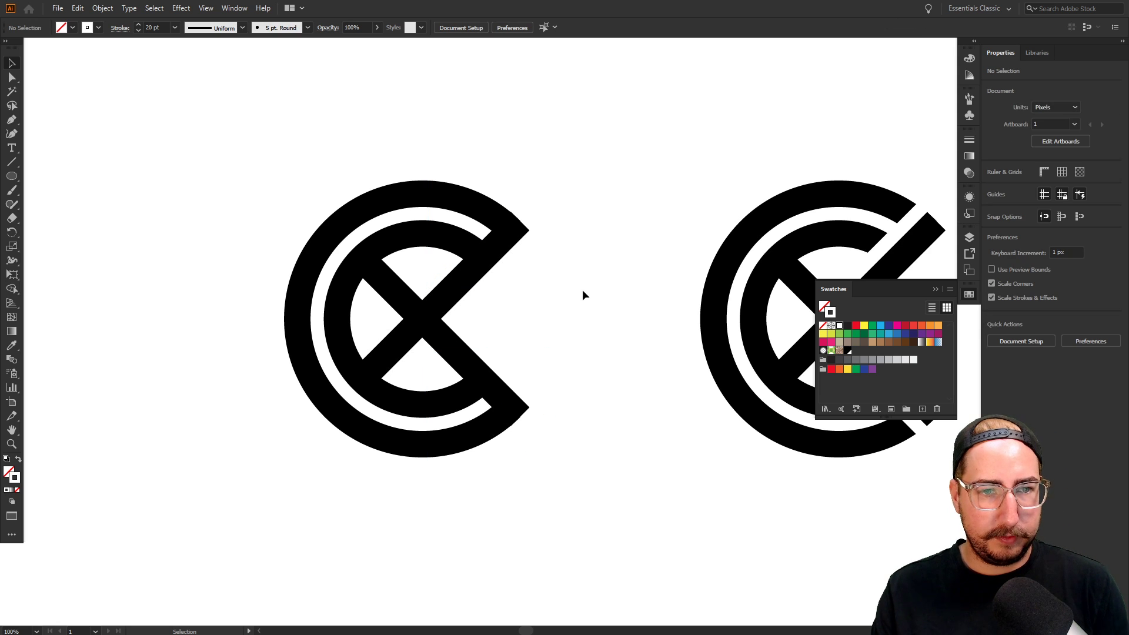
Zoom out over the row of logos and select the plain C logo
key("z")
left_click(512, 354, "alt")
left_click(534, 351, "alt")
left_click(575, 339, "alt")
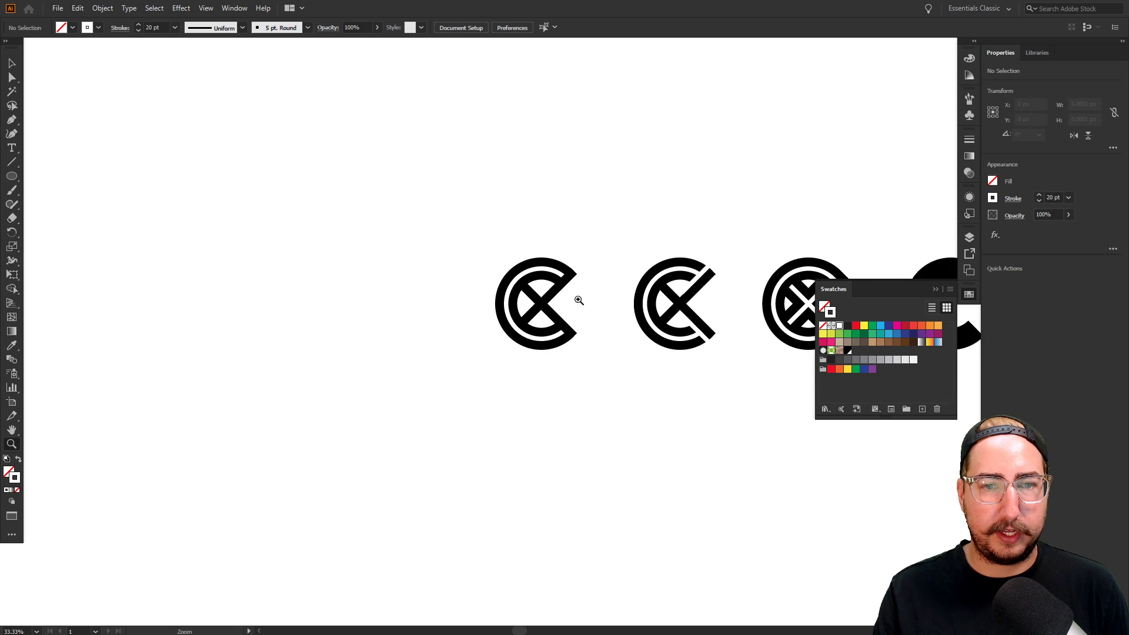
left_click_drag(586, 271, 467, 251)
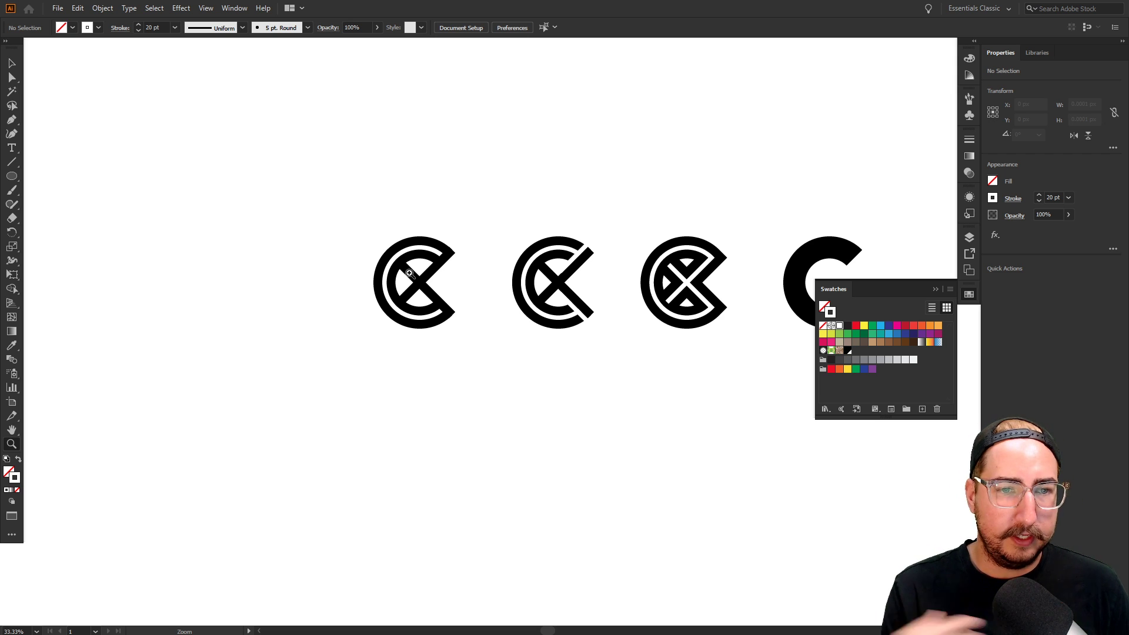
left_click(468, 300)
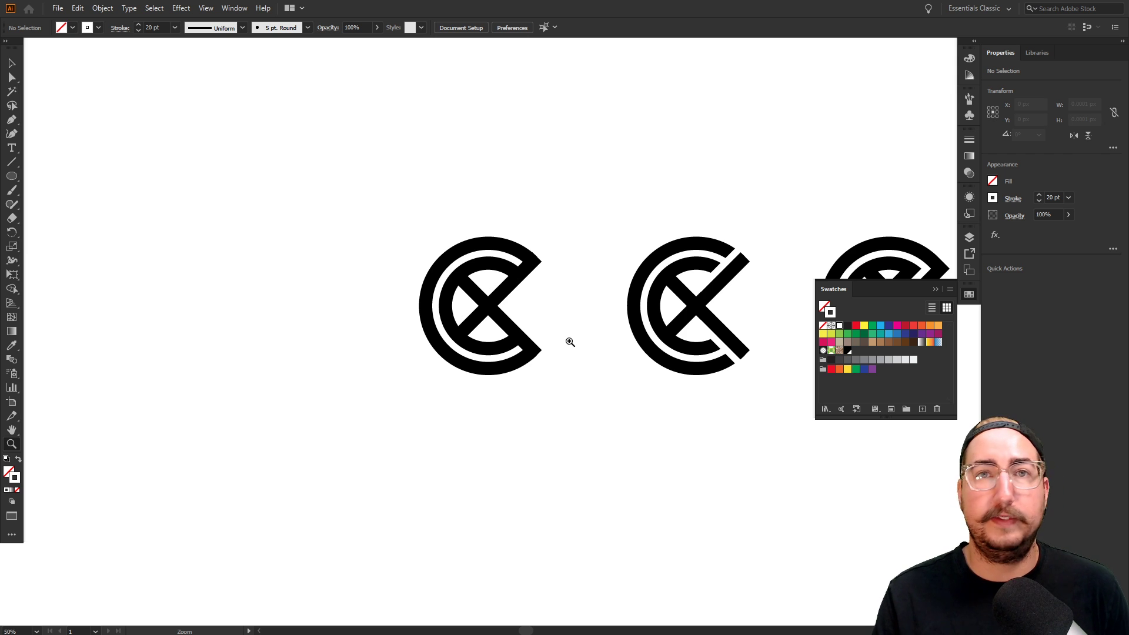
left_click_drag(622, 329, 411, 308)
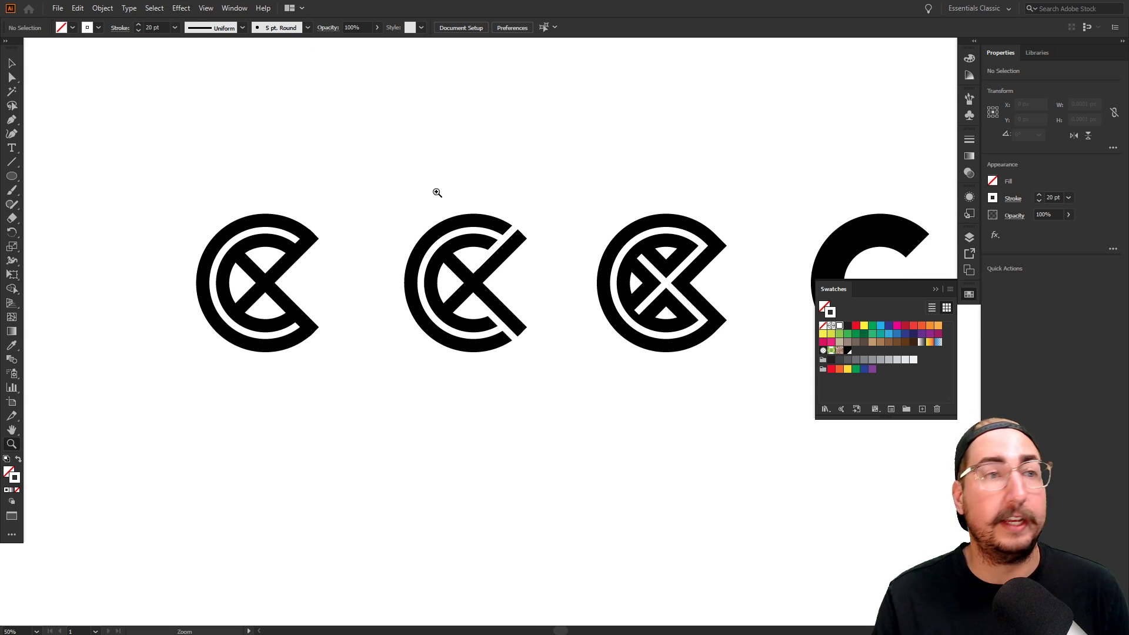
left_click_drag(549, 217, 423, 183)
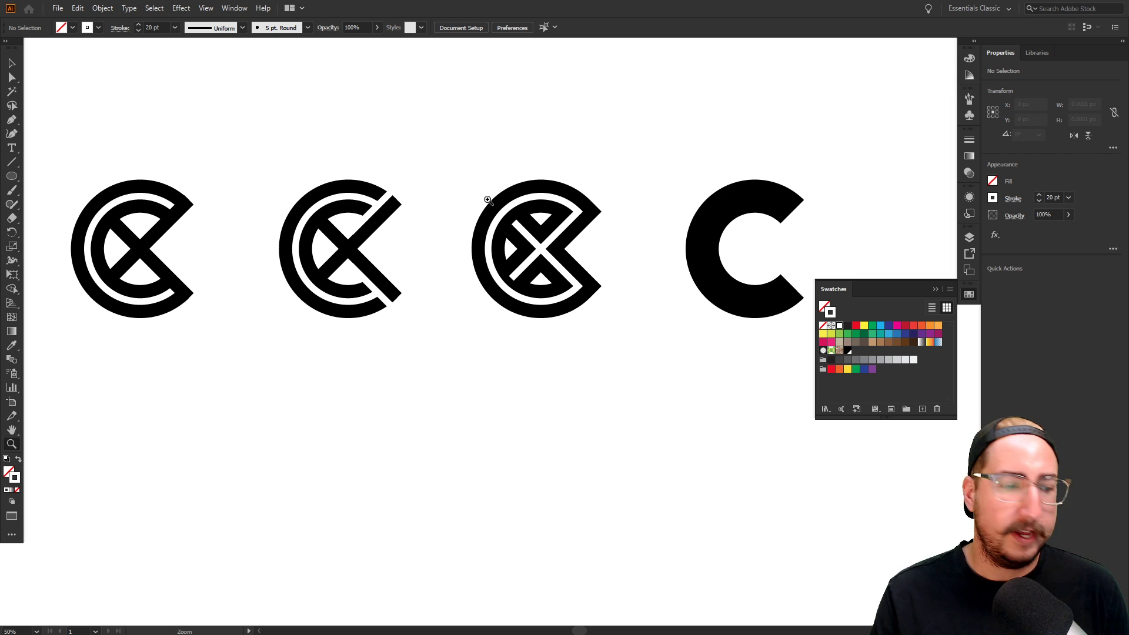
left_click_drag(515, 204, 472, 191)
Duplicate the plain C logo straight below itself
key("v")
mouse_move(629, 114)
left_mouse_down()
mouse_move(771, 355)
mouse_move(853, 355)
left_mouse_up()
left_click_drag(753, 209, 756, 389)
left_click_drag(711, 315, 518, 301)
key("z")
left_click(582, 369)
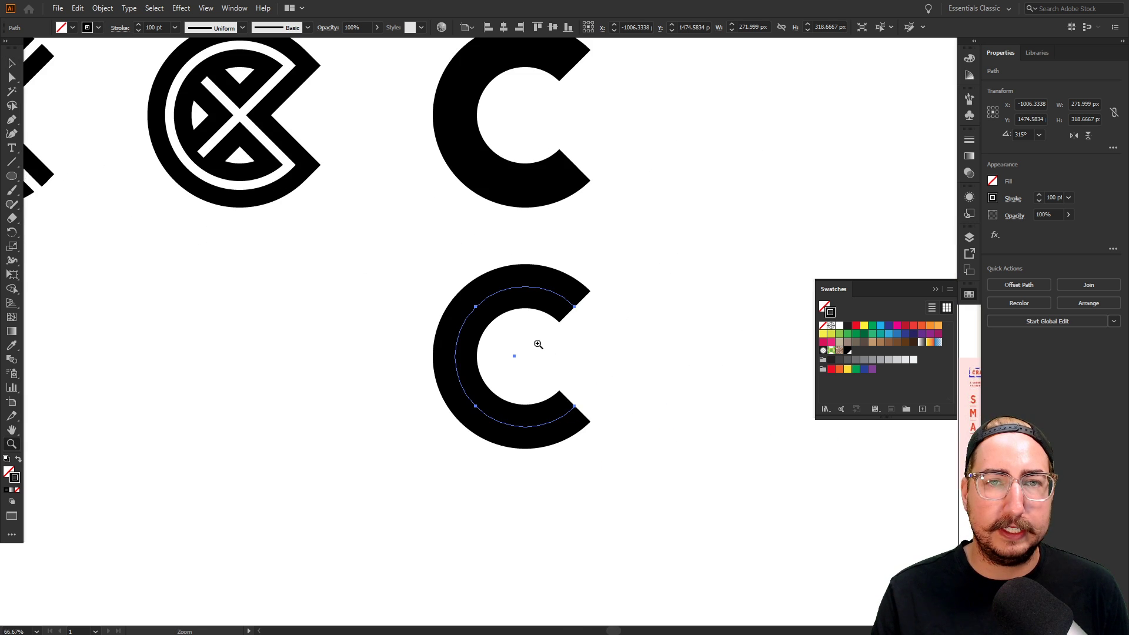
left_click(537, 342)
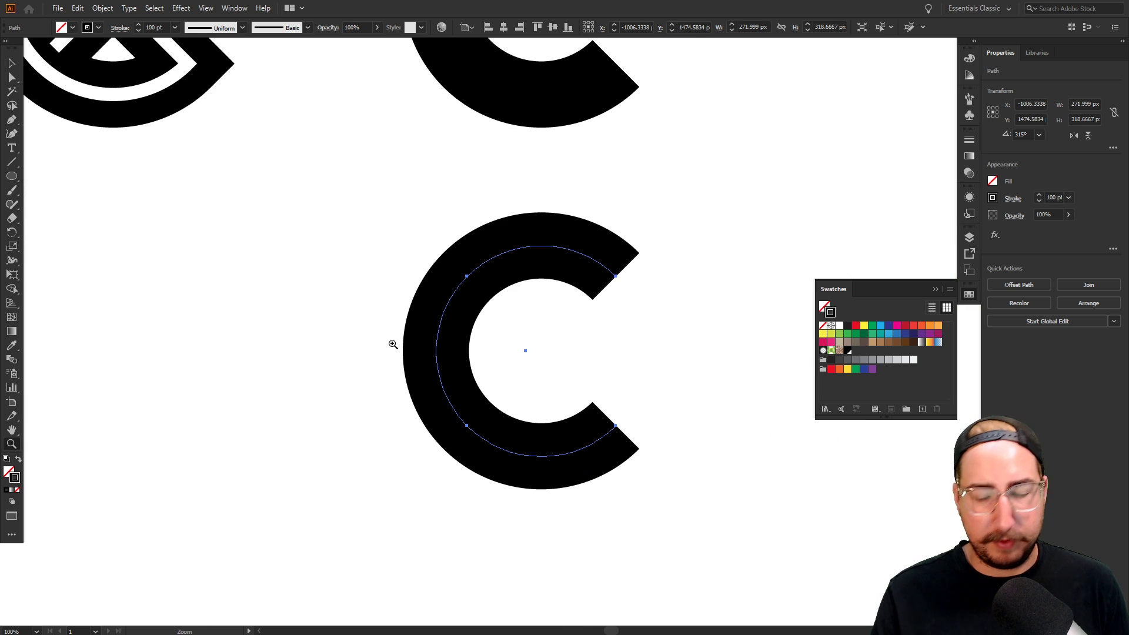
Draw a horizontal bar from the lower C's left outer edge to its inner edge
key("p")
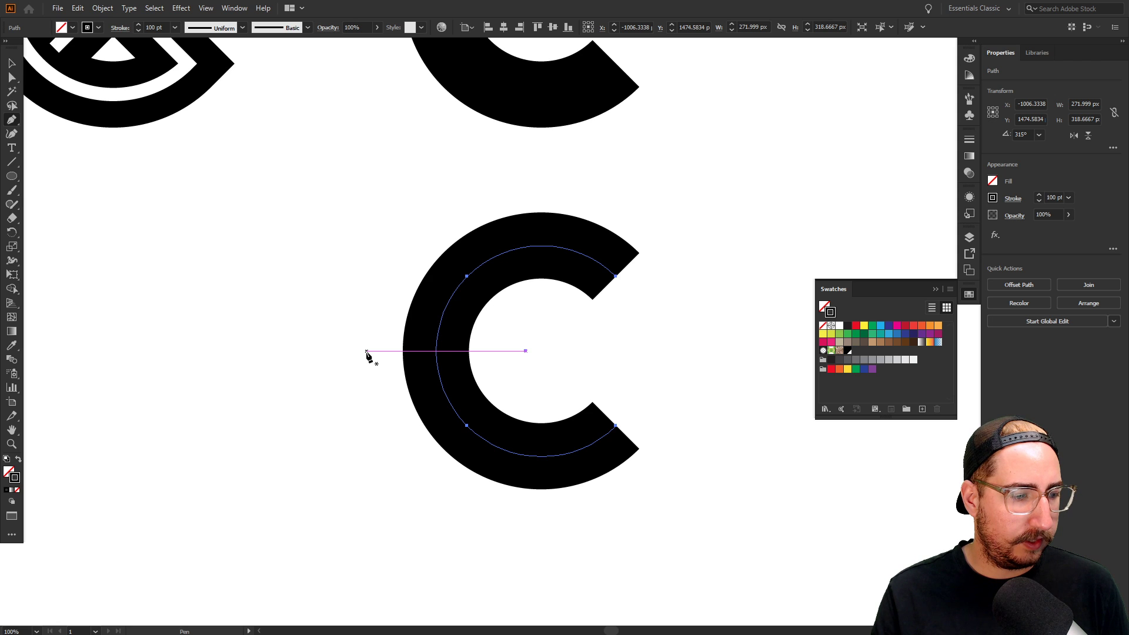
left_click(403, 351)
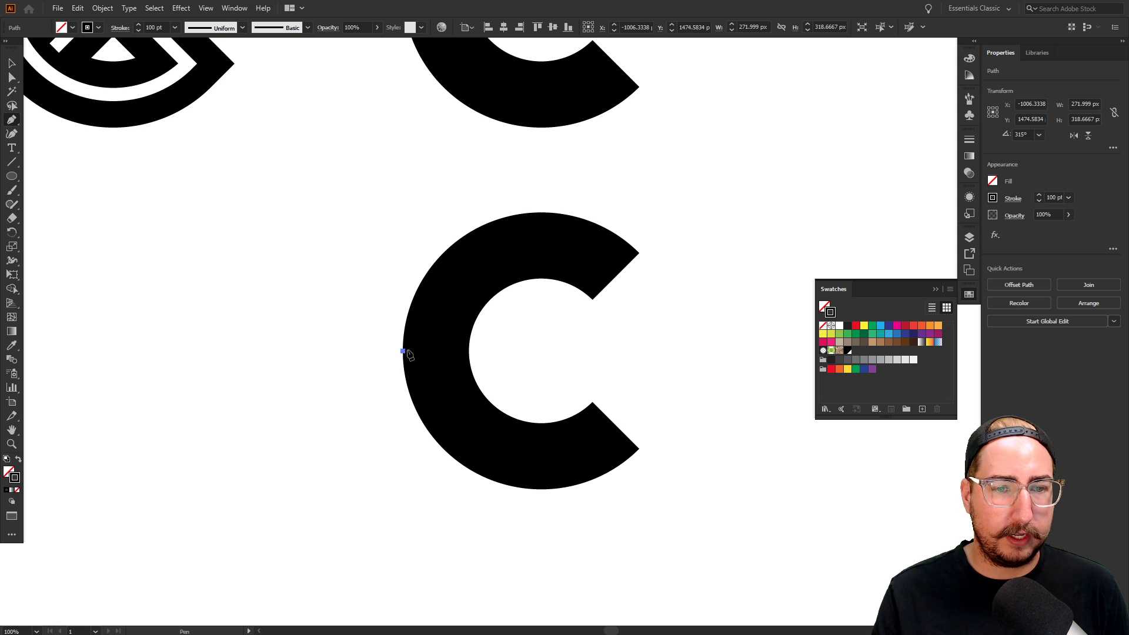
left_click(468, 351)
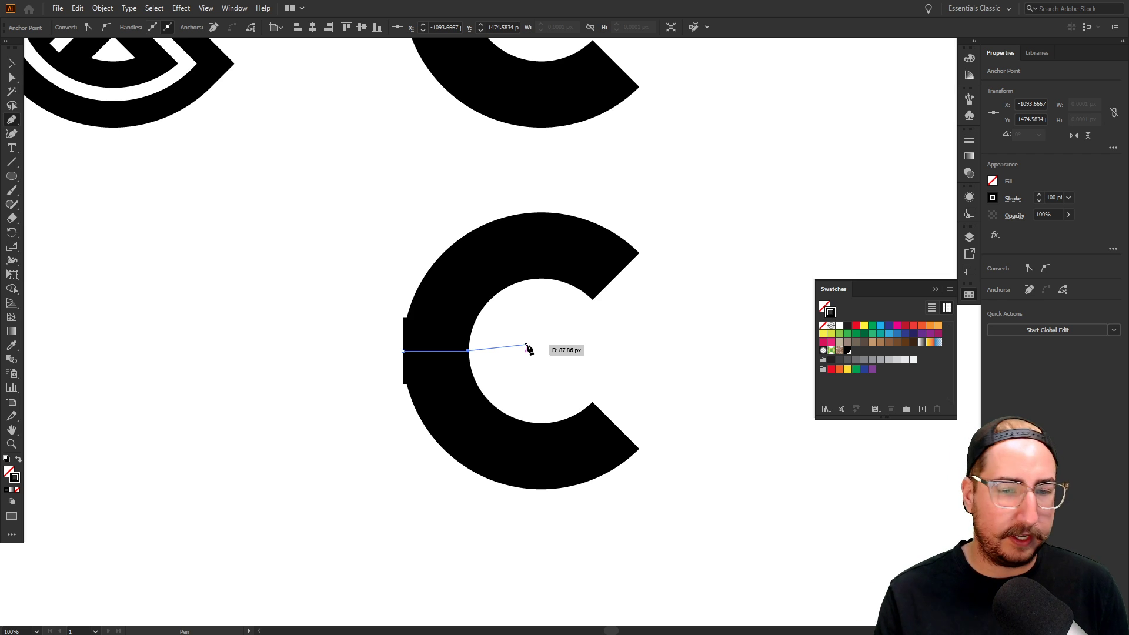
key("v")
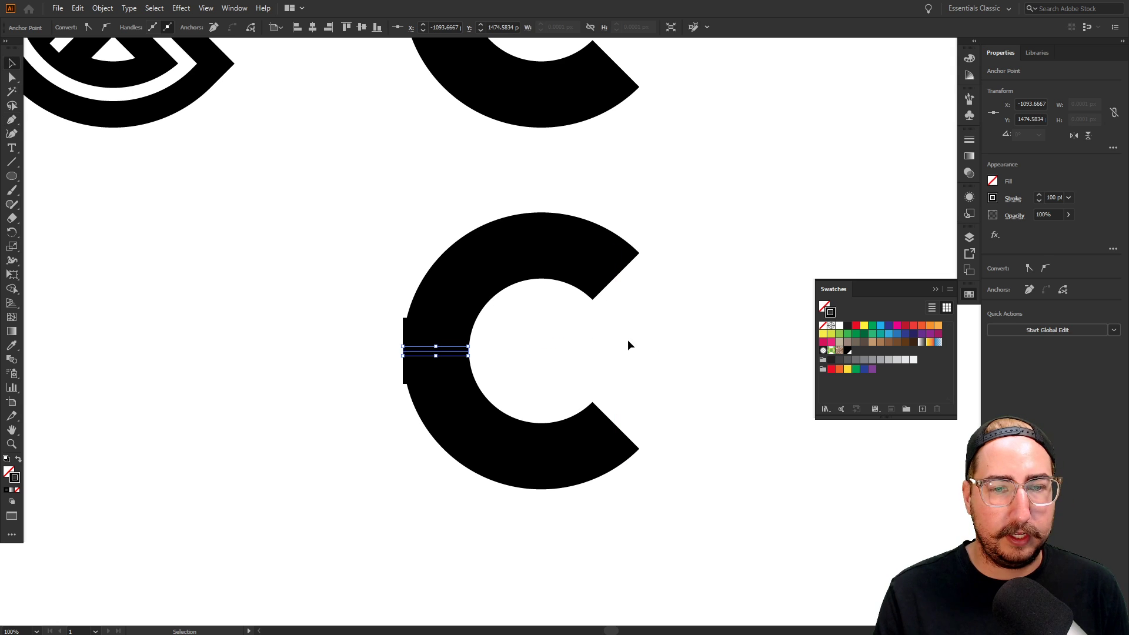
Push the bar's inner end into the C's opening and its left end further left
key("a")
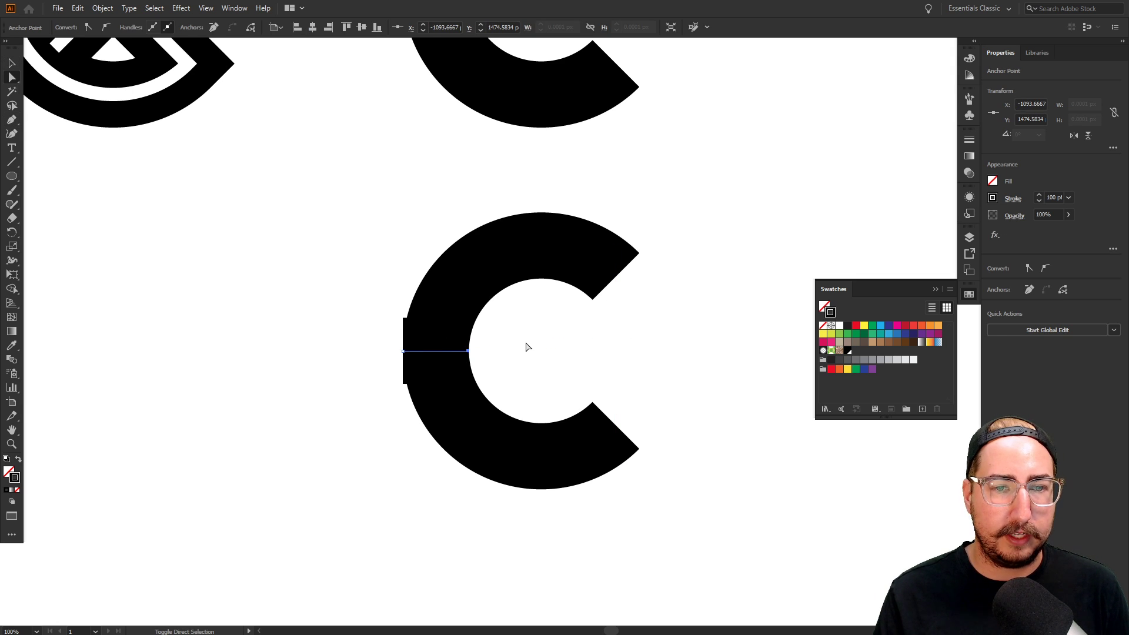
key("shift+Right")
key("shift+Right")
key("shift+Right")
key("shift+Right")
key("shift+Right")
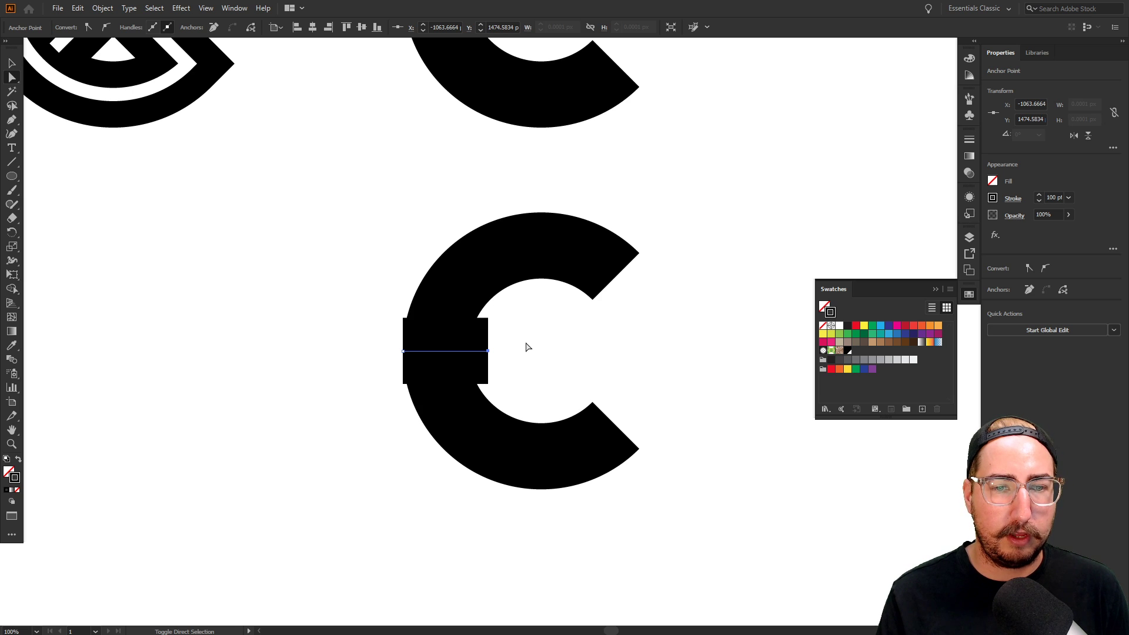
key("shift+Right")
key("shift+Right")
key("shift+Right")
key("shift+Right")
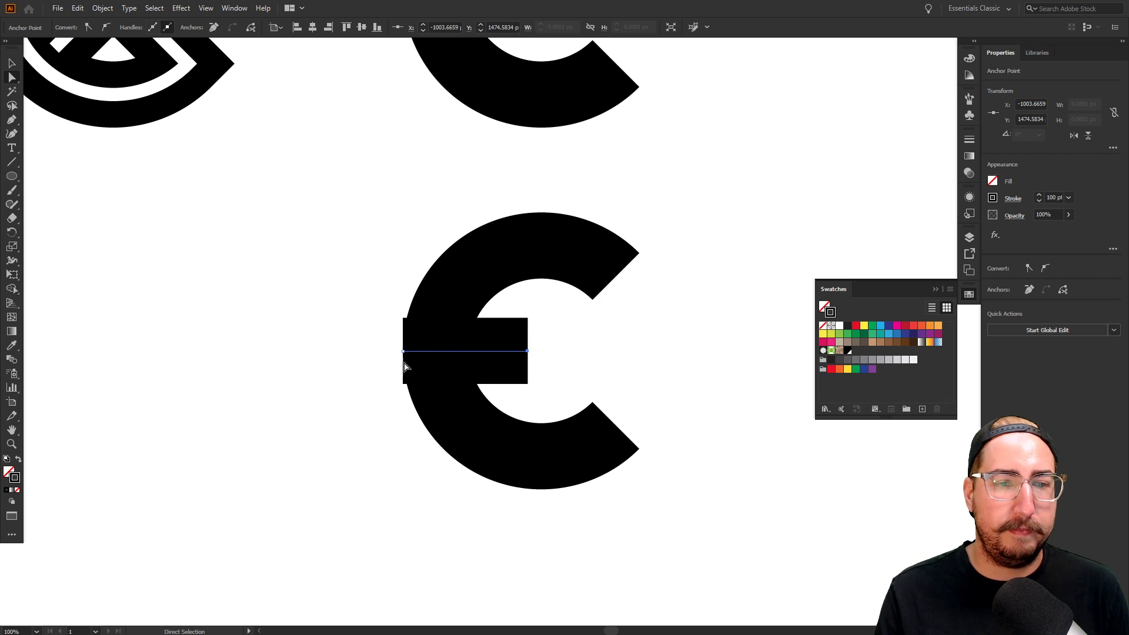
key("shift+Right")
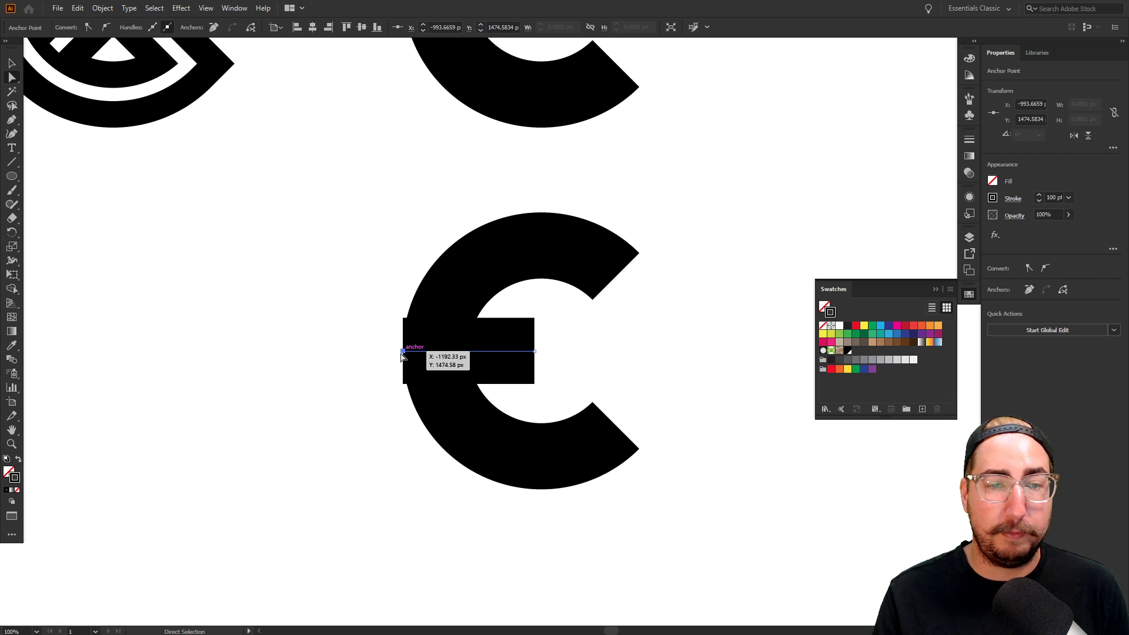
left_click(402, 355)
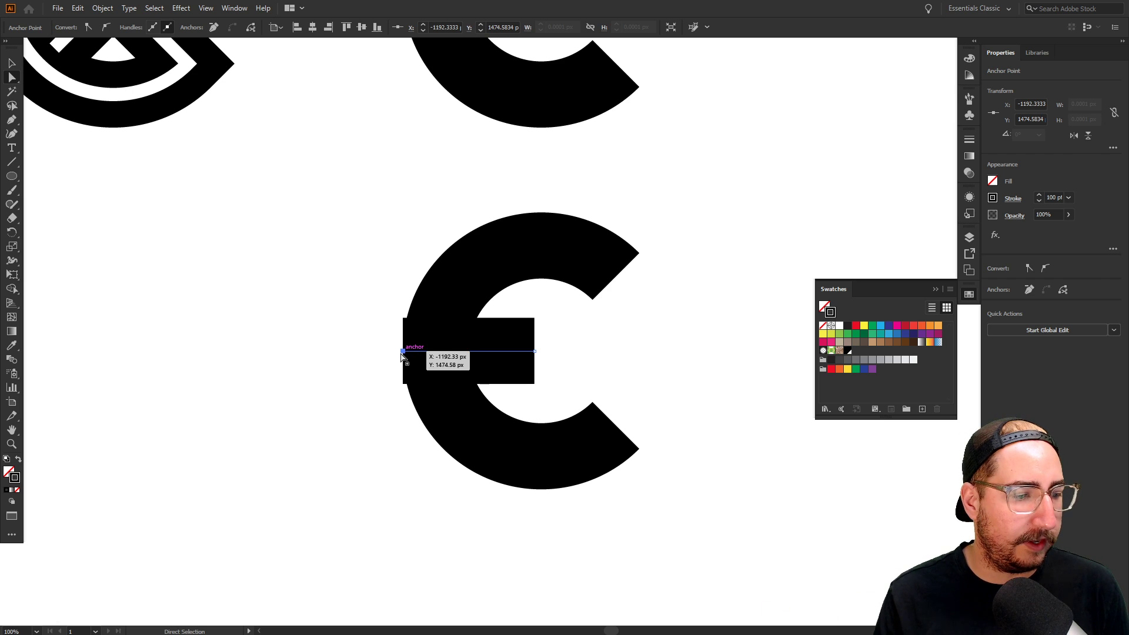
key("shift+Left")
key("shift+Left")
key("shift+Left")
key("shift+Left")
key("shift+Left")
key("shift+Left")
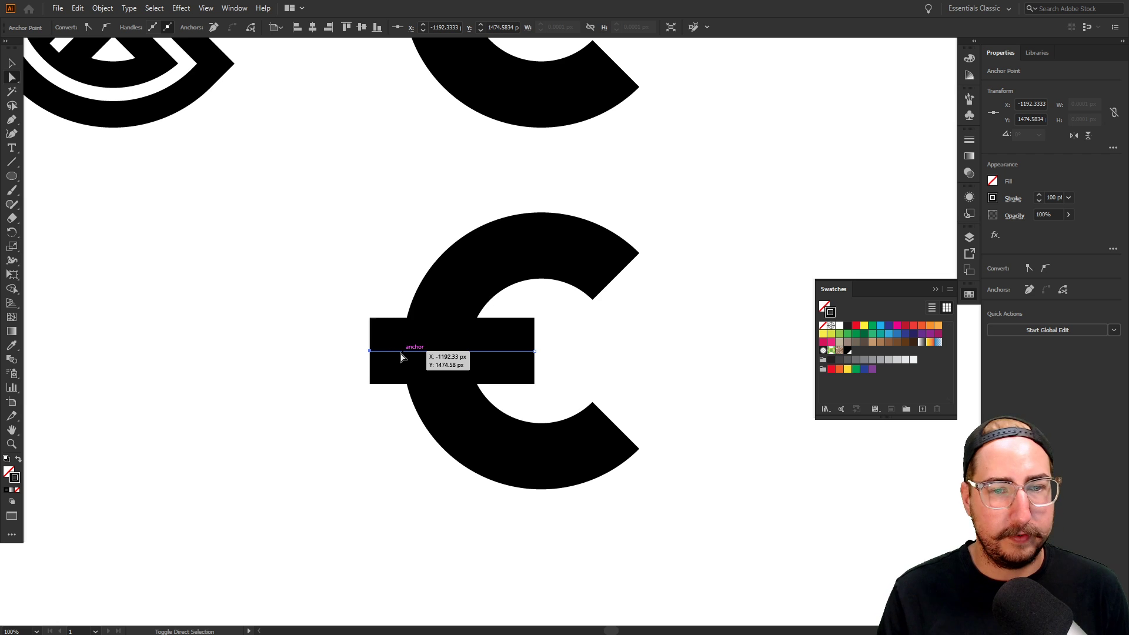
key("shift+Left")
key("shift+Left")
key("shift+Left")
key("v")
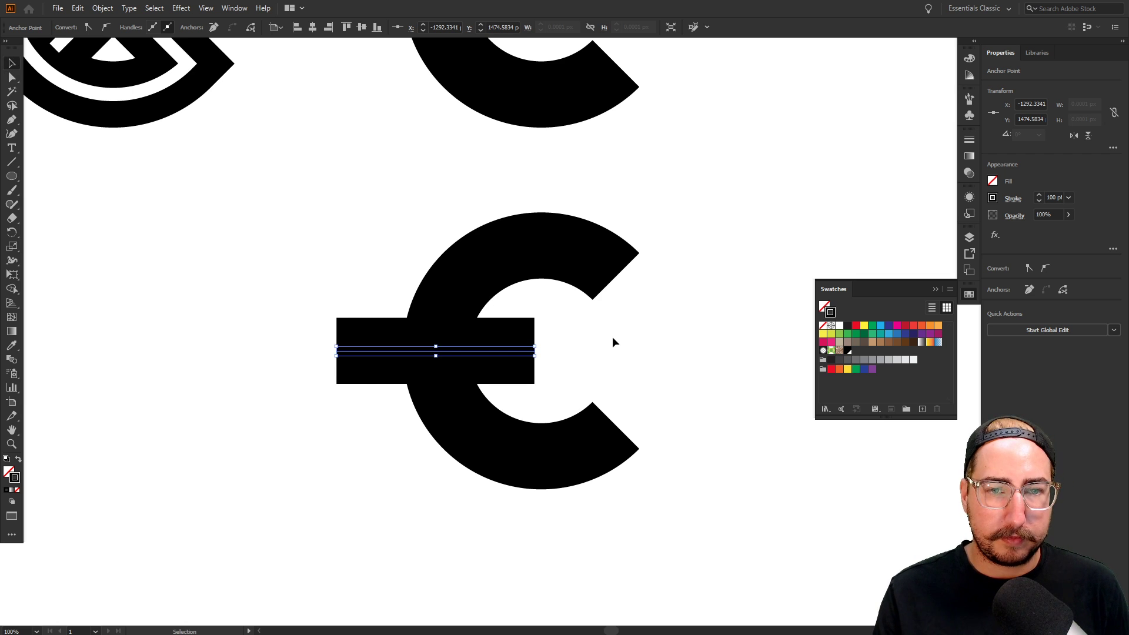
left_click(612, 336)
Extend the bar's right end past the C and fine-tune both ends
key("a")
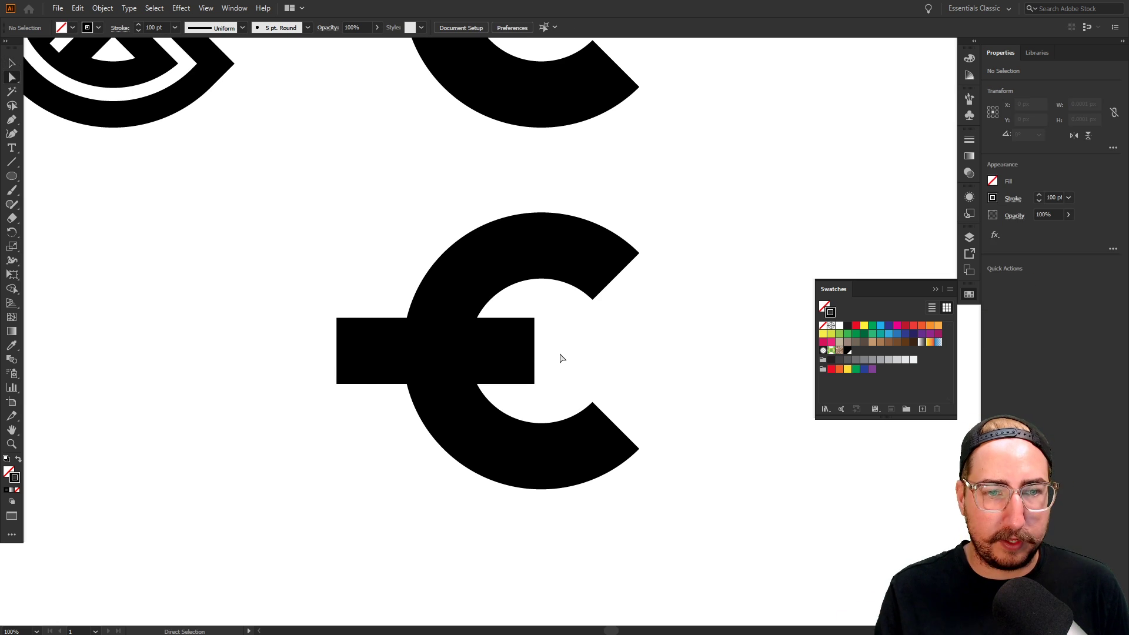
left_click_drag(342, 354, 355, 351)
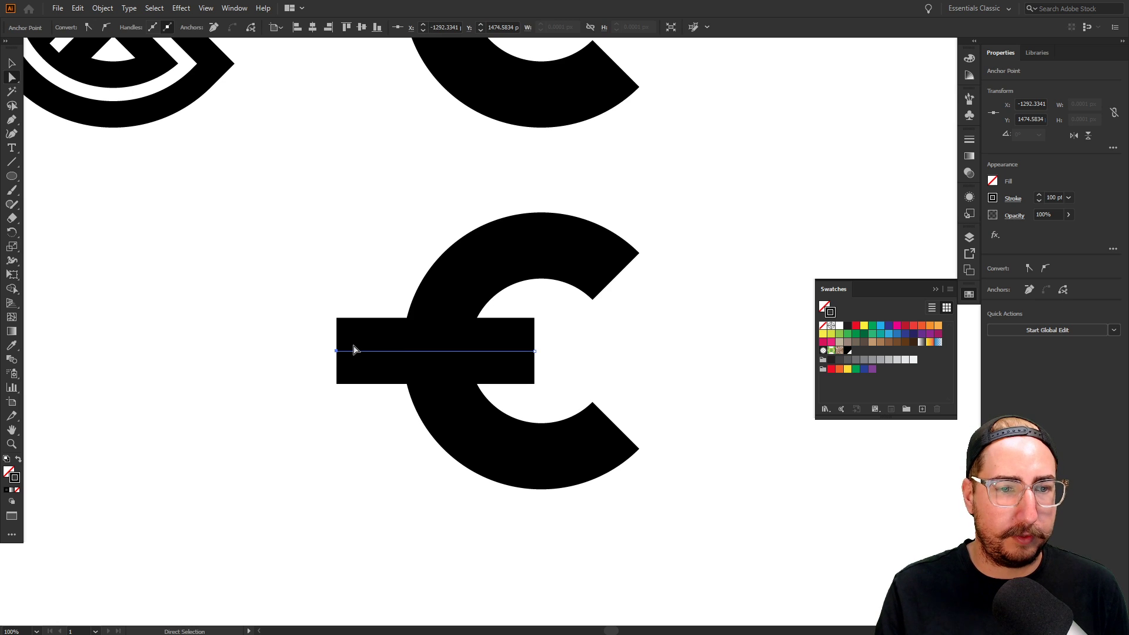
key("shift+Right")
key("shift+Right")
key("shift+Right")
key("shift+Right")
key("shift+Right")
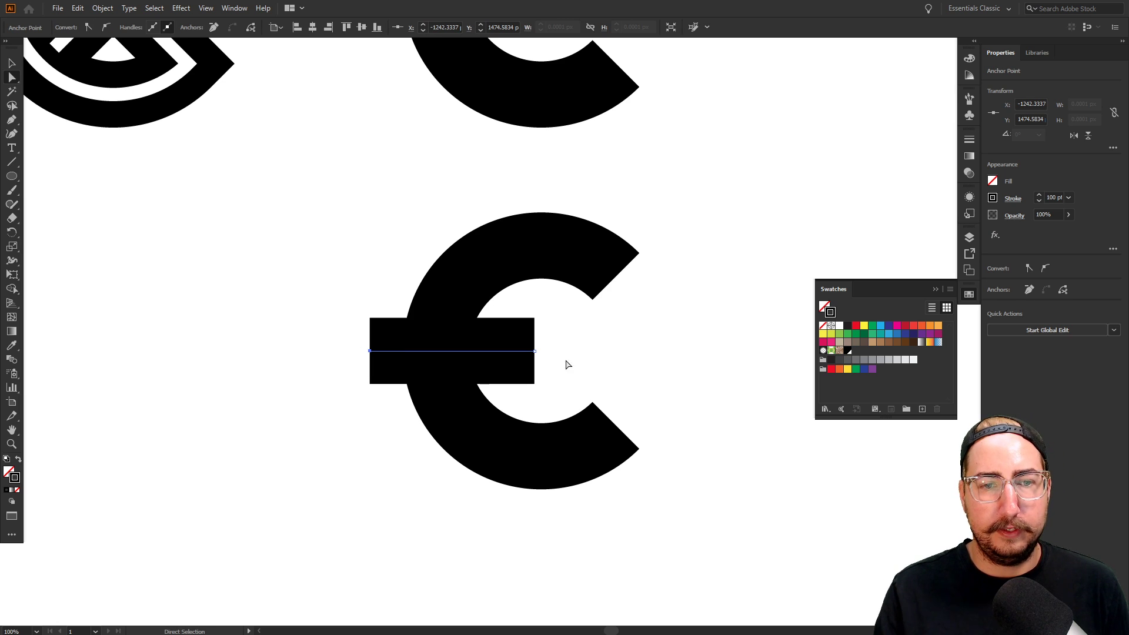
left_click_drag(535, 352, 649, 350)
key("shift+Right")
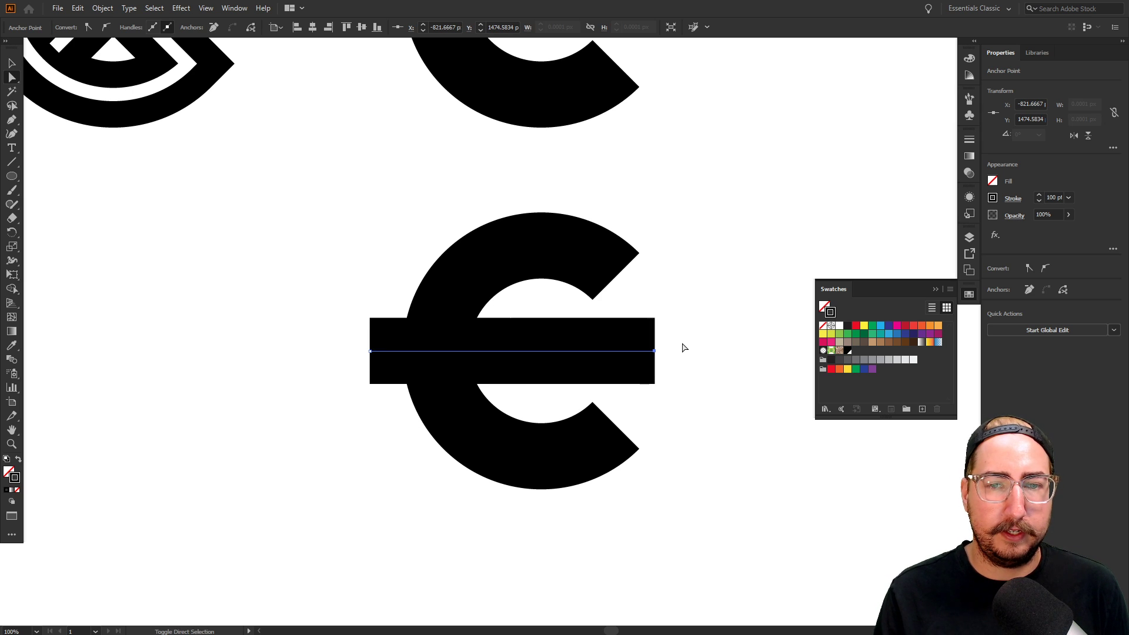
key("shift+Right")
key("shift+Right")
key("shift+Right")
key("shift+Right")
key("shift+Right")
left_click_drag(715, 339, 668, 373)
key("shift+Left")
key("shift+Left")
key("v")
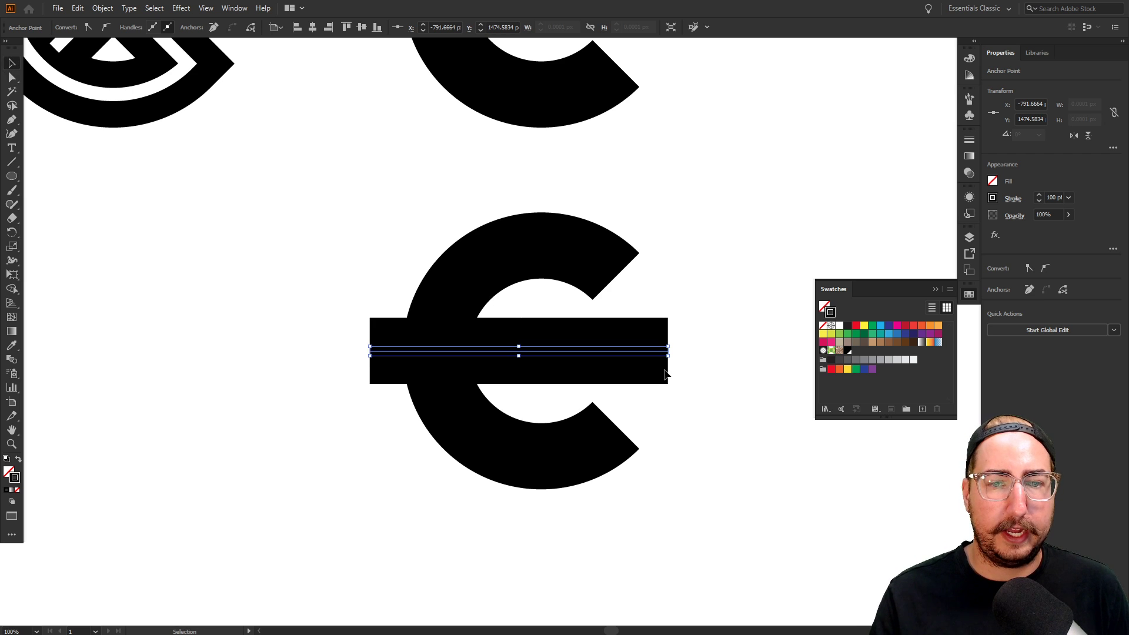
key("ctrl+shift+a")
key("z")
left_click(507, 352, "alt")
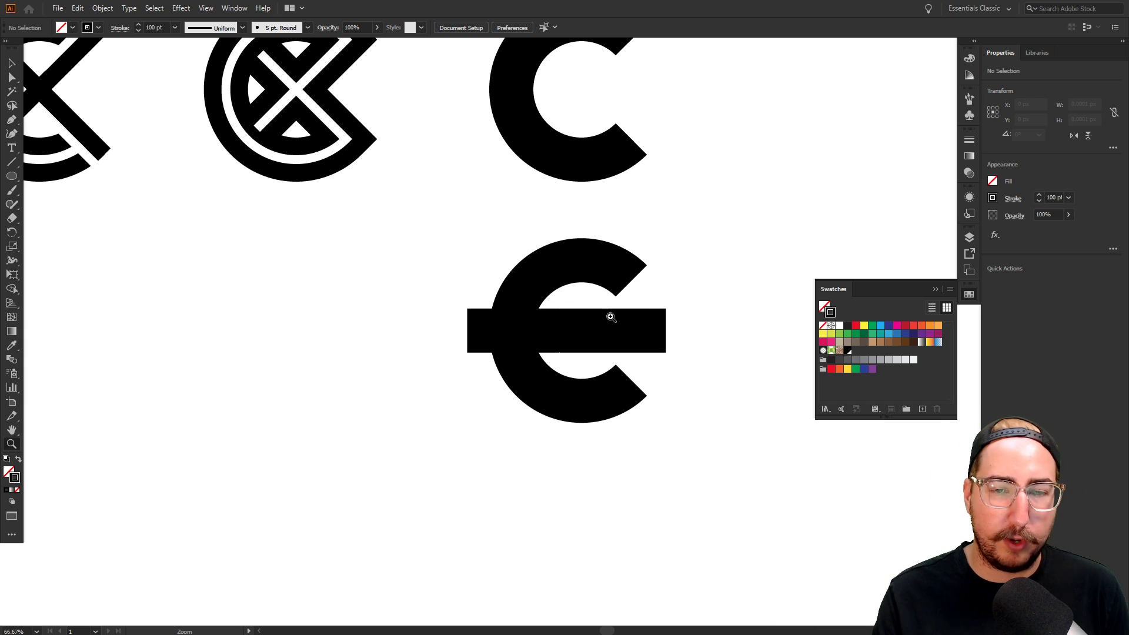
Drag a copy of the barred C sideways and nudge it into place beside the original
left_click(586, 323)
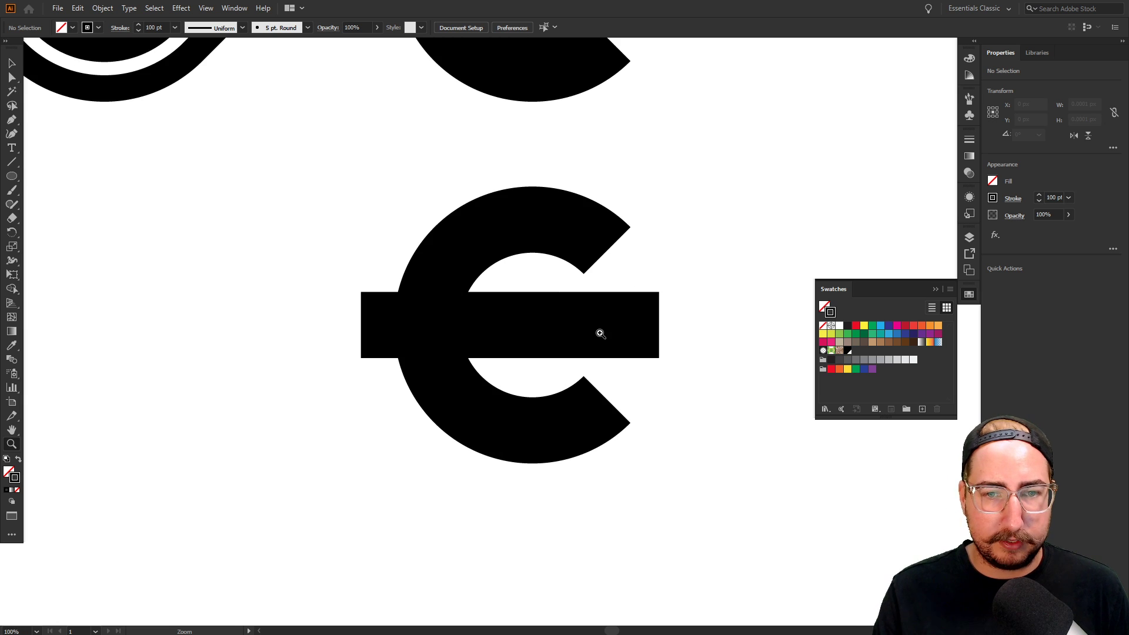
key("v")
left_click_drag(684, 189, 361, 509)
left_click_drag(494, 435, 475, 309)
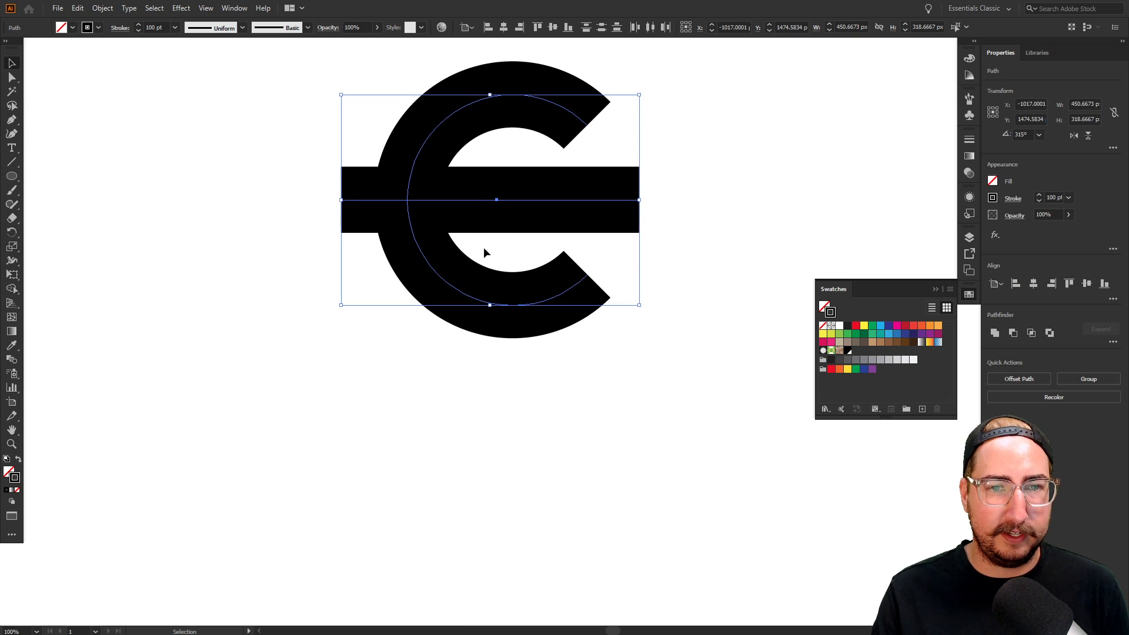
left_click_drag(371, 251, 586, 416)
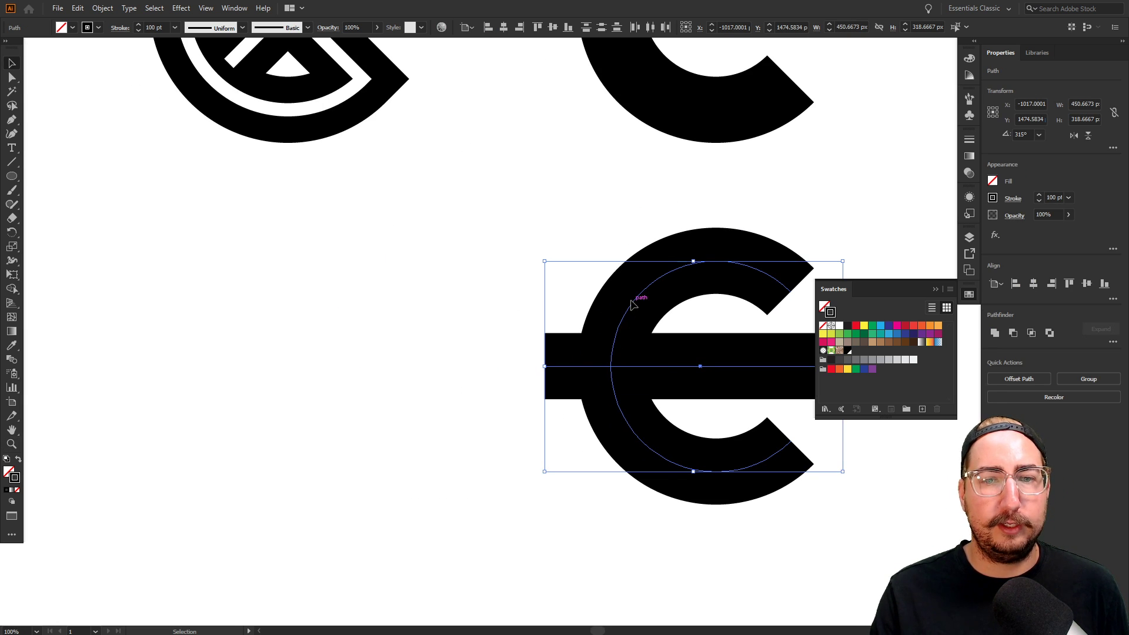
left_click_drag(603, 323, 261, 322)
left_click_drag(433, 322, 499, 327)
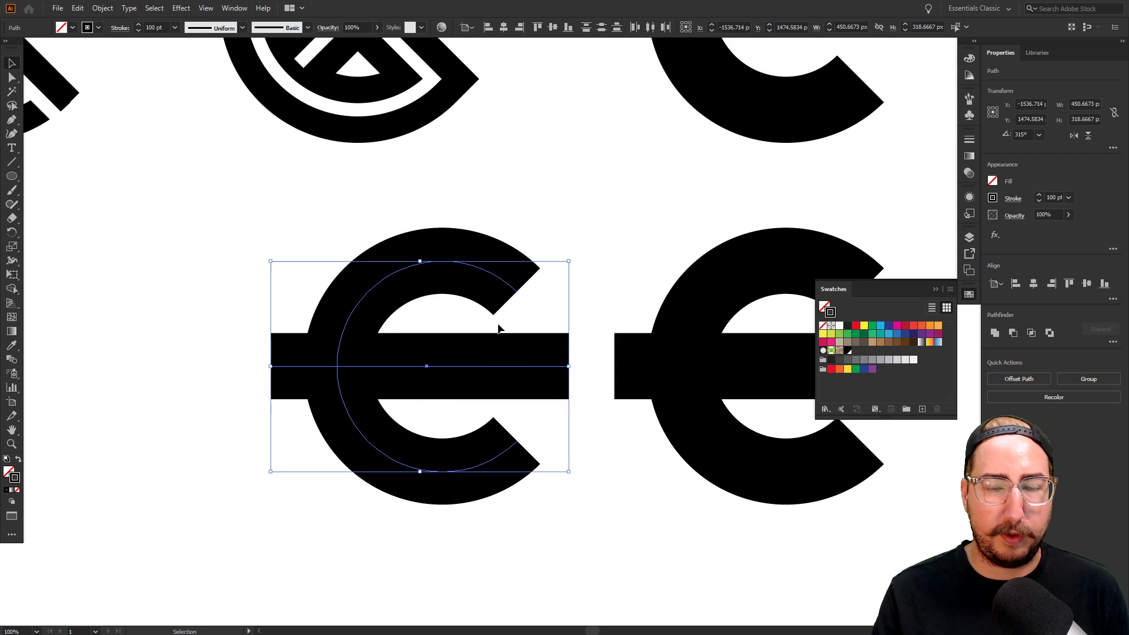
key("shift+Left")
key("shift+Left")
key("shift+Left")
key("shift+Left")
key("shift+Left")
key("shift+Left")
key("shift+Left")
key("shift+Left")
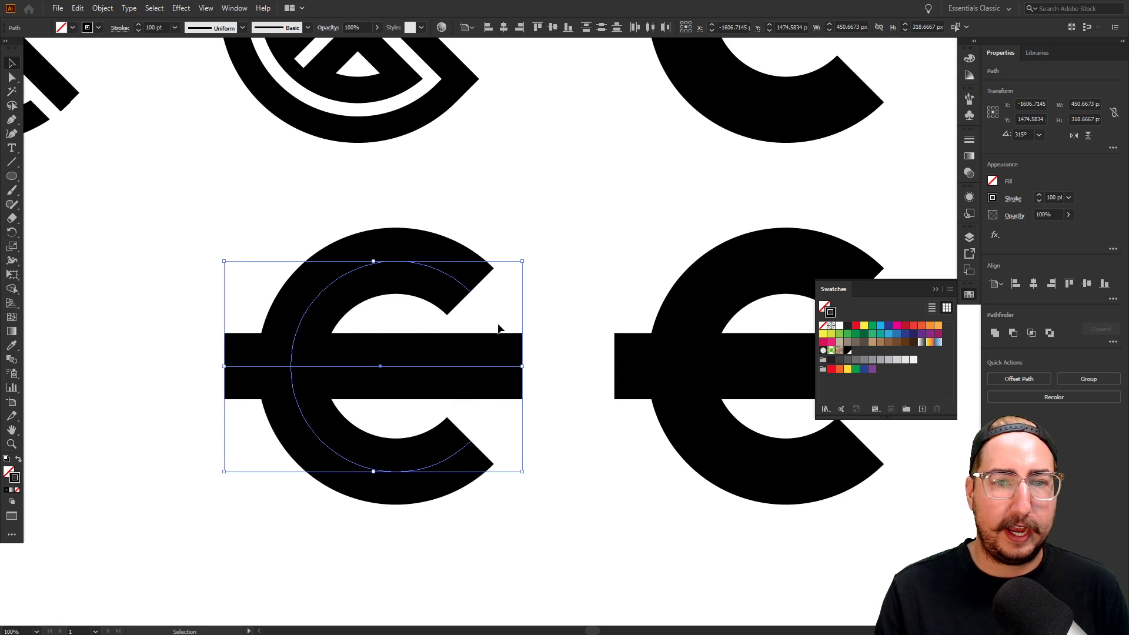
left_click(540, 330)
Zoom in and pan around to inspect the barred C
key("z")
left_click_drag(428, 342, 481, 343)
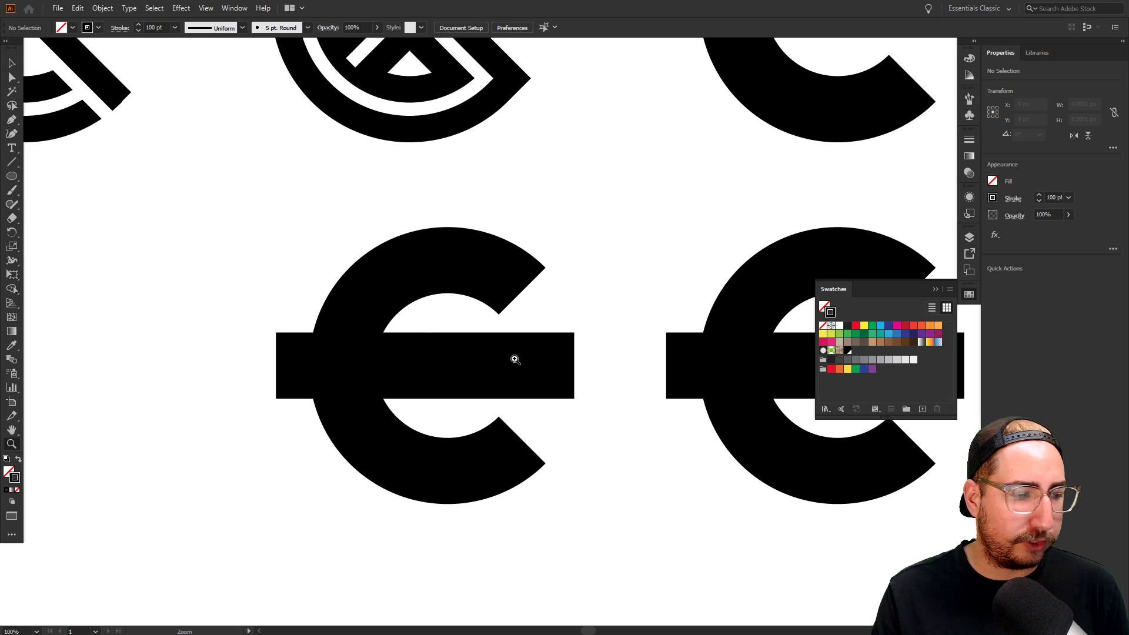
left_click(515, 359)
left_click_drag(559, 350, 590, 360)
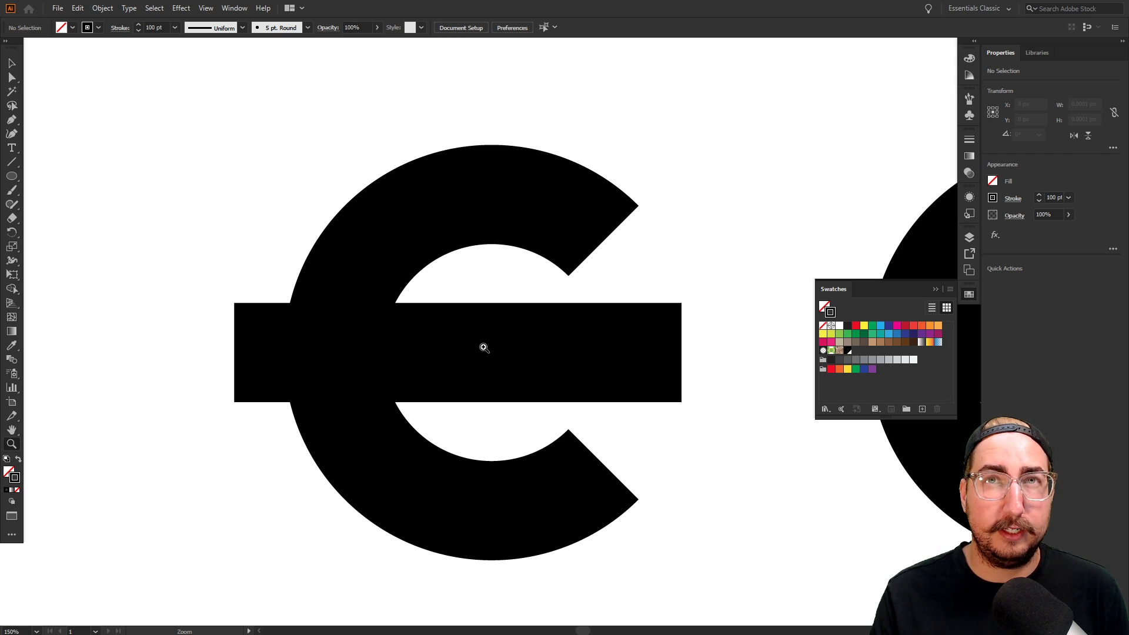
Create a 20 x 20 px square with solid black fill and no outline near the barred C
left_click(527, 350, "alt")
left_click_drag(531, 338, 507, 330)
key("v")
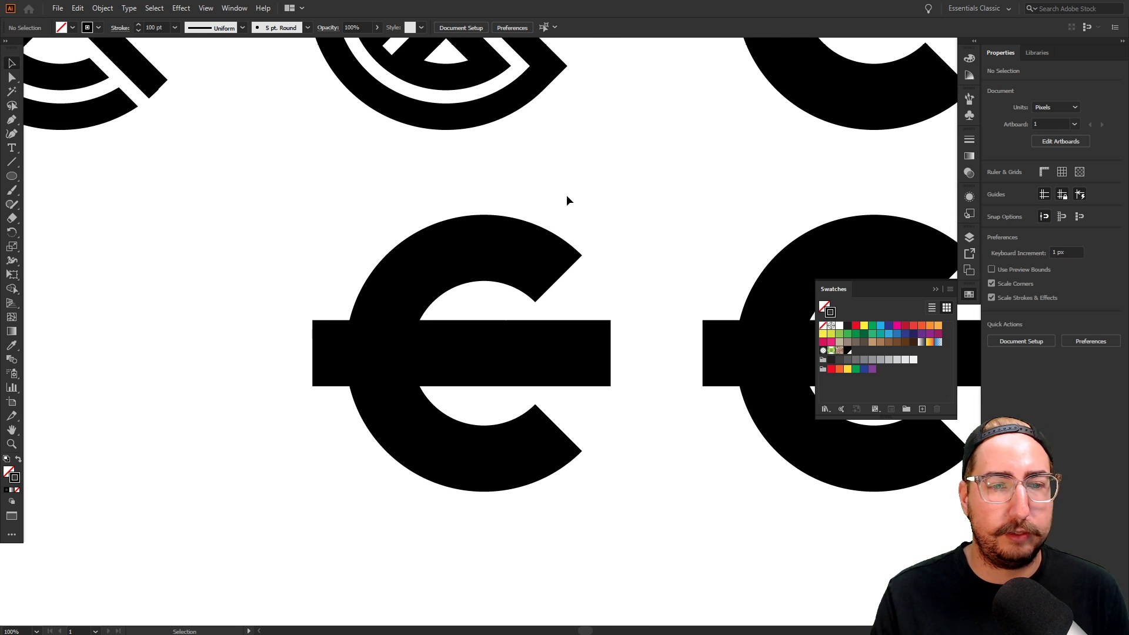
left_click_drag(564, 191, 328, 199)
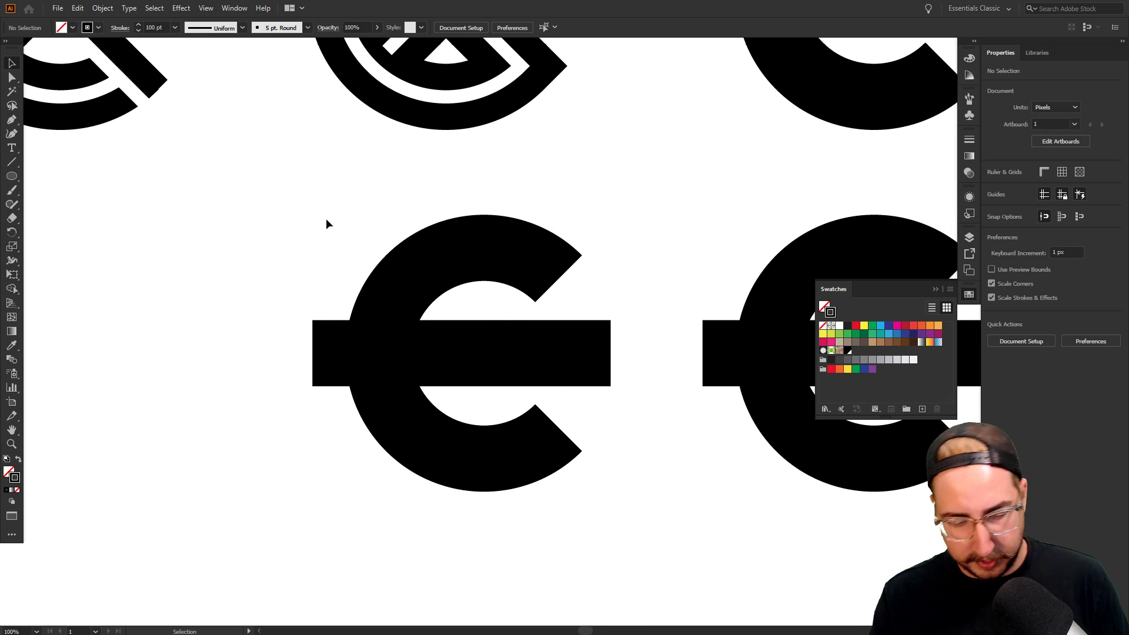
key("m")
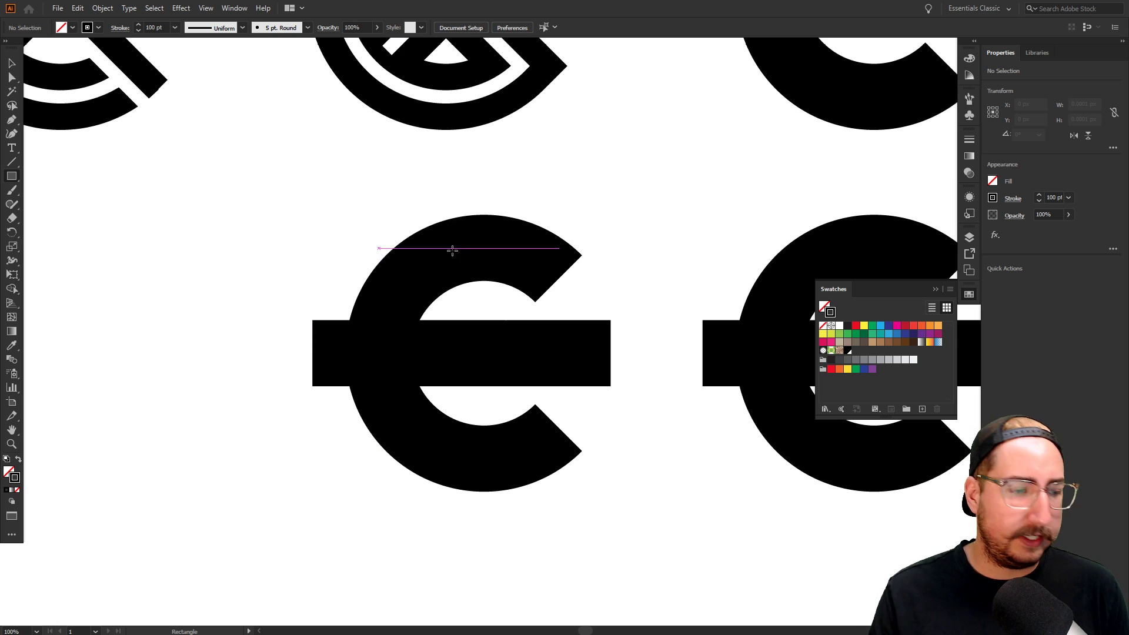
key("v")
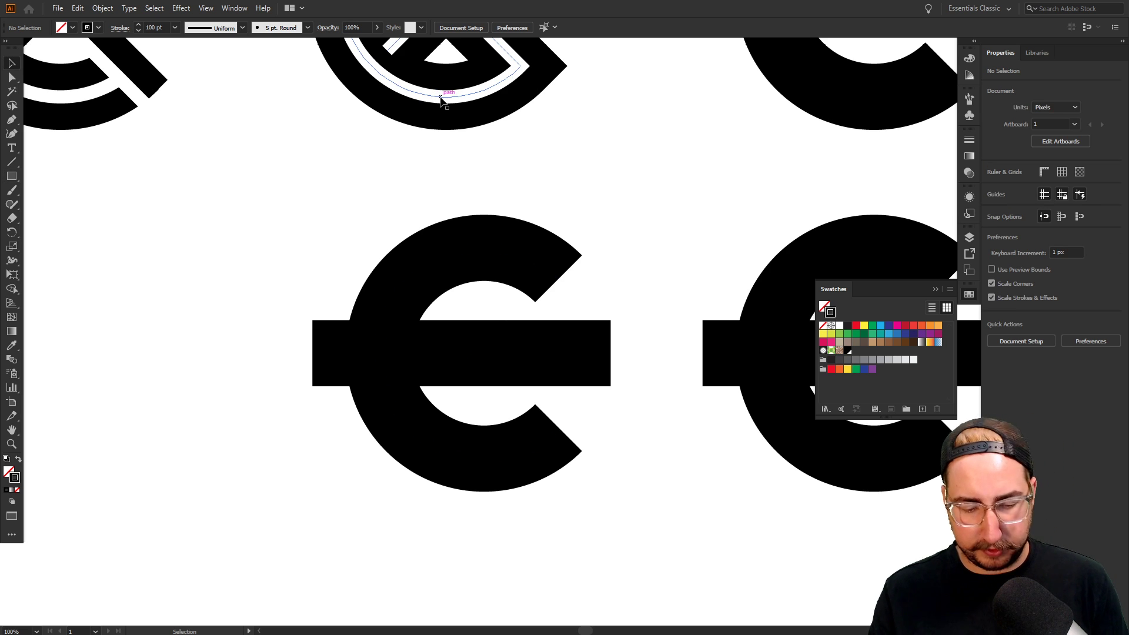
key("m")
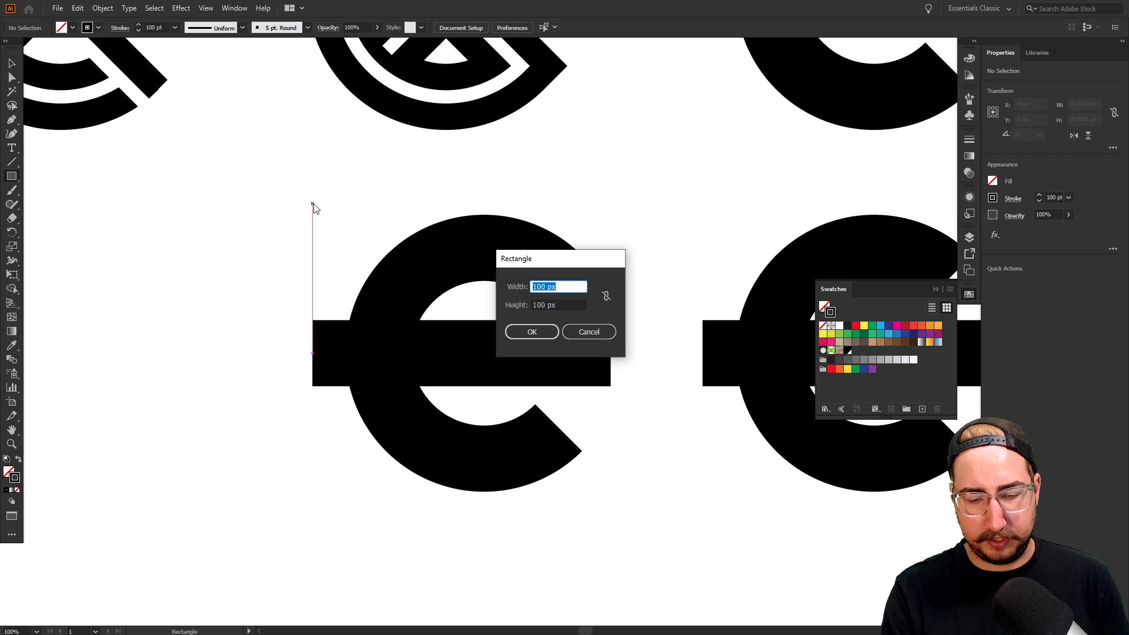
type("20")
key("Tab")
type("20")
key("Return")
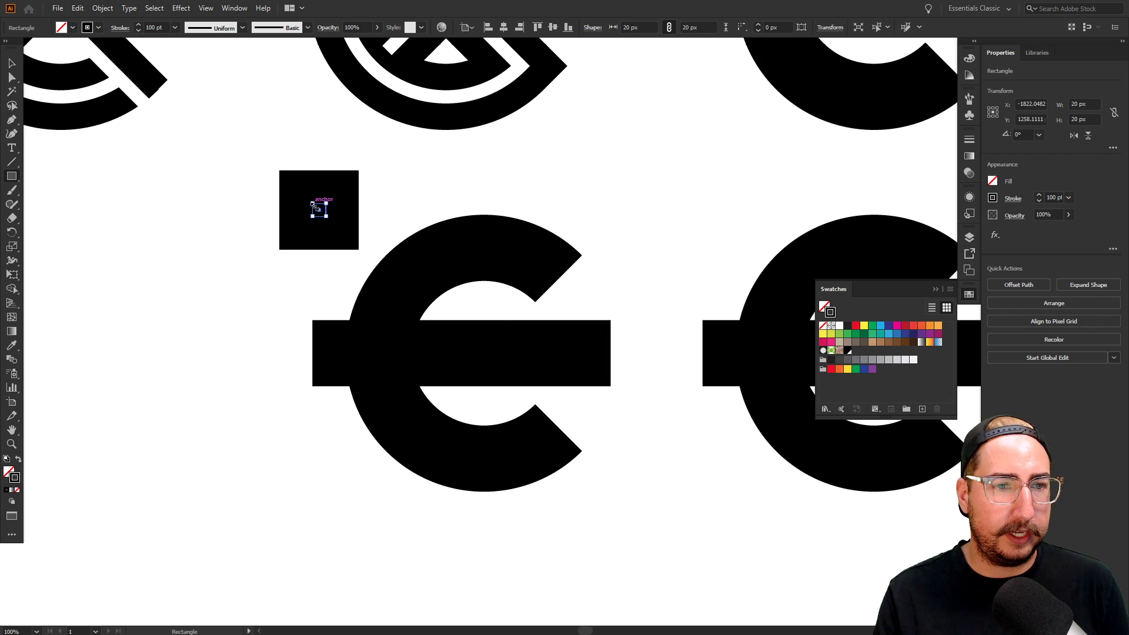
key("shift+x")
Select the small black square and delete it
key("v")
left_click(374, 194)
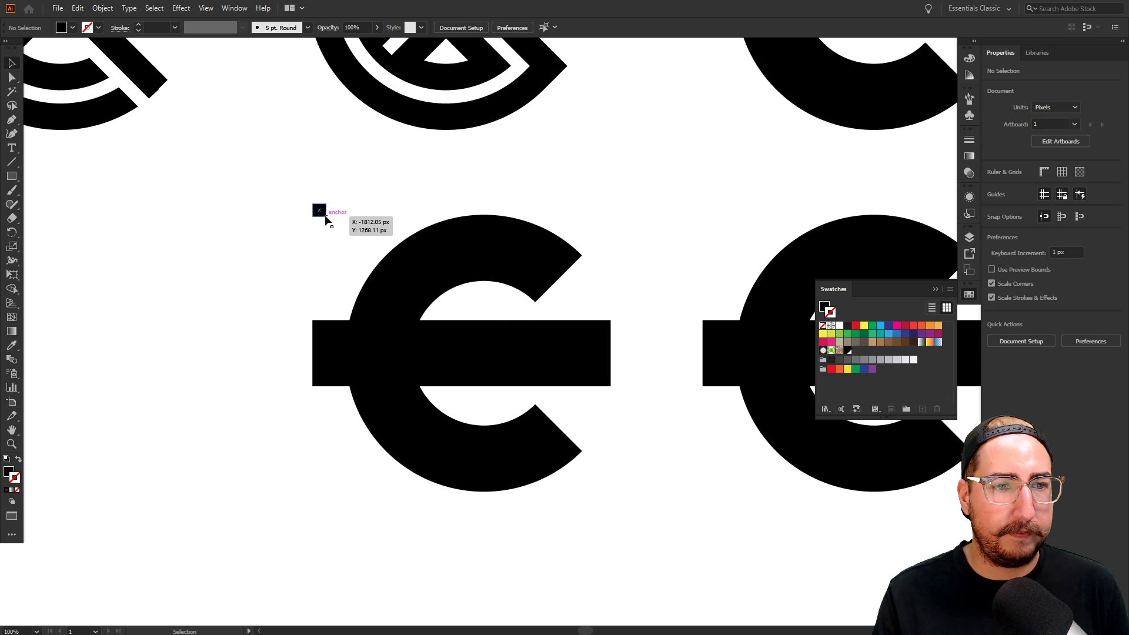
left_click(320, 213)
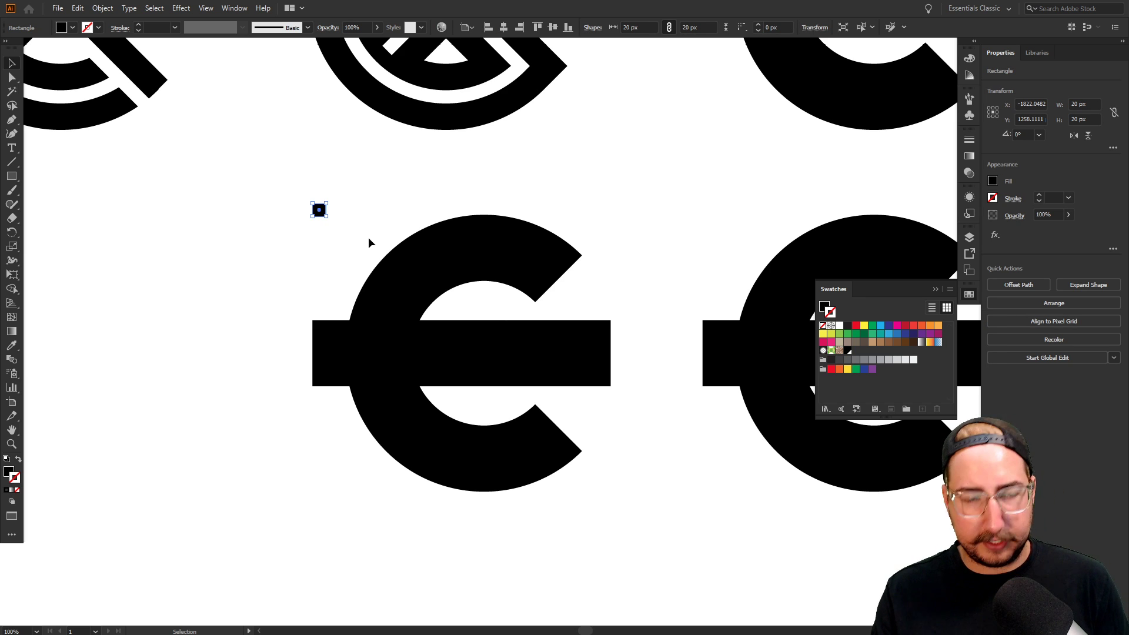
key("m")
key("Delete")
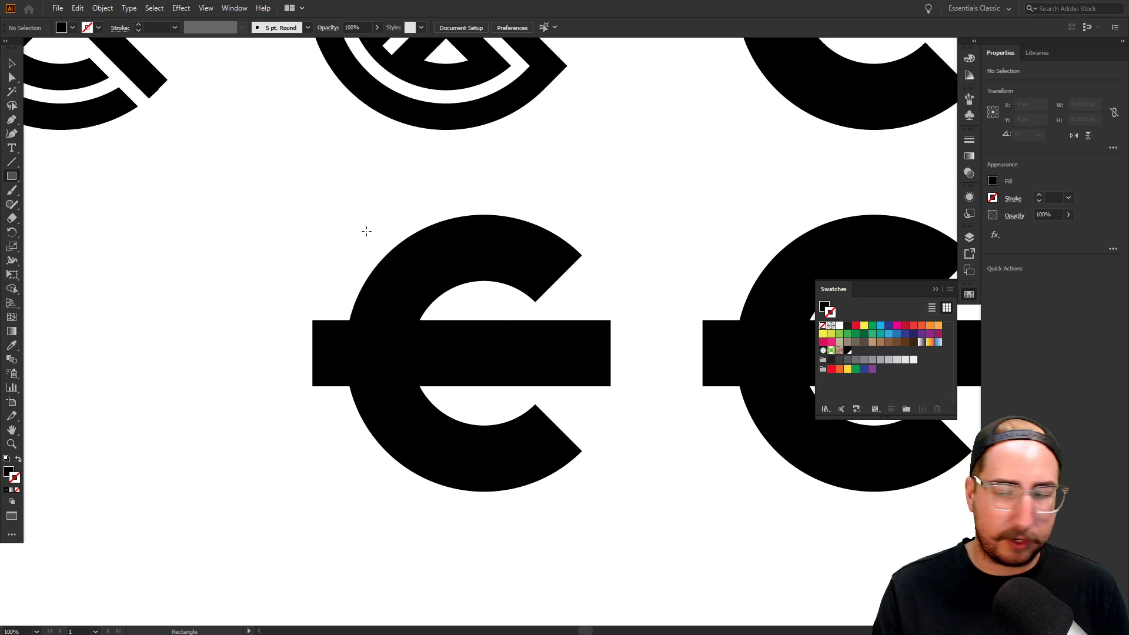
Make a new 20 px square, stretch it into a long thin strip, and move it to the C's bar
left_click(344, 231)
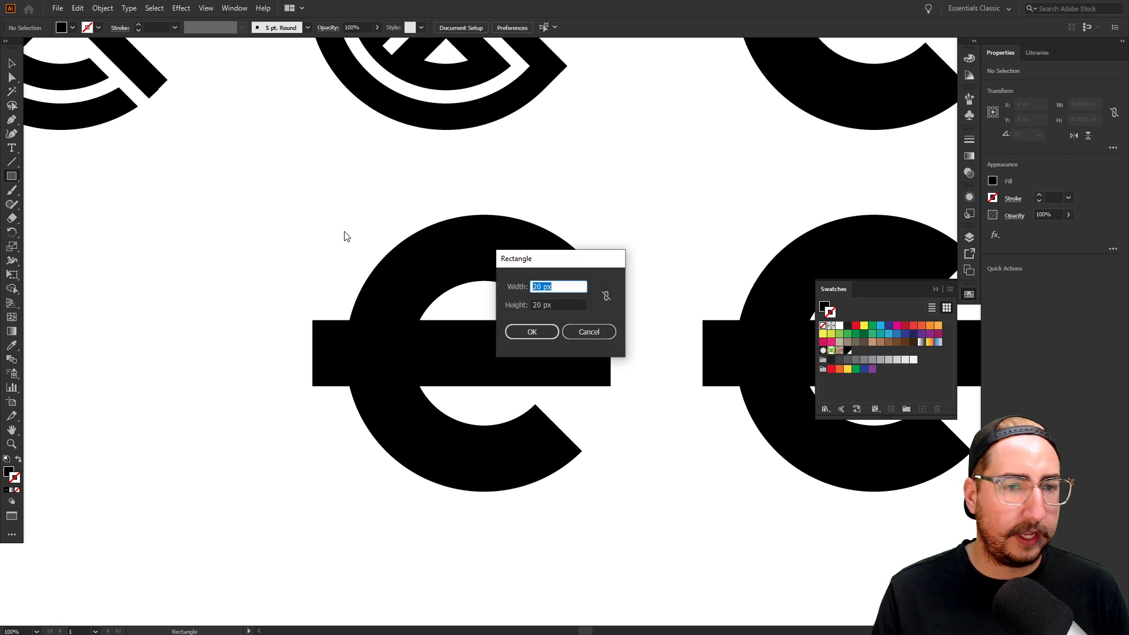
left_click(528, 330)
key("v")
left_click(445, 309, "ctrl")
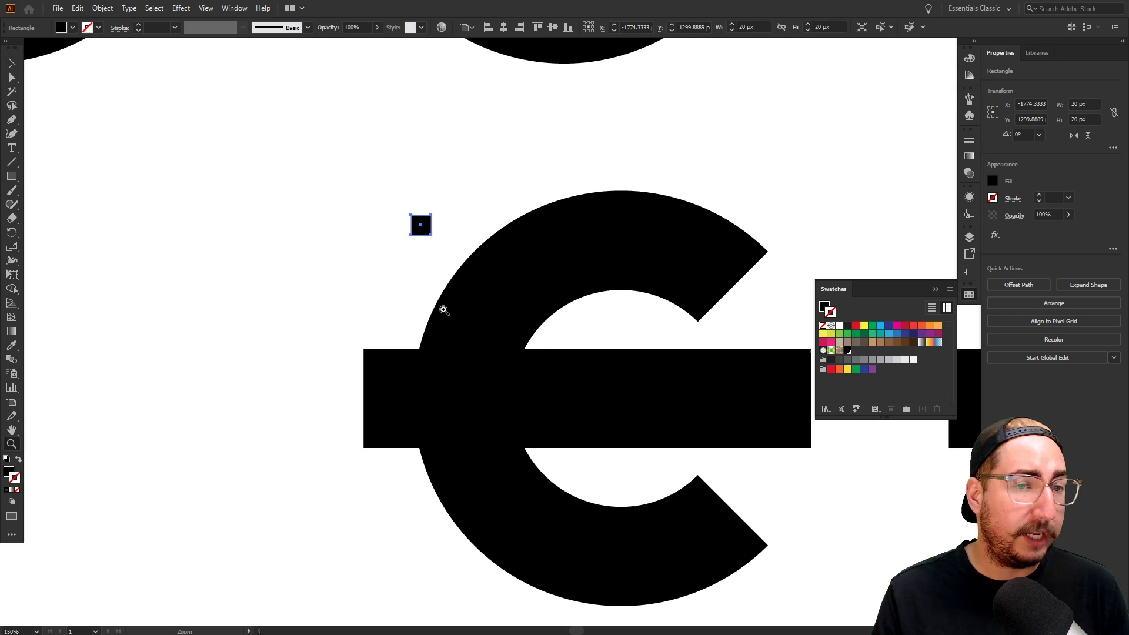
left_click(561, 363, "ctrl")
left_click_drag(571, 288, 524, 326)
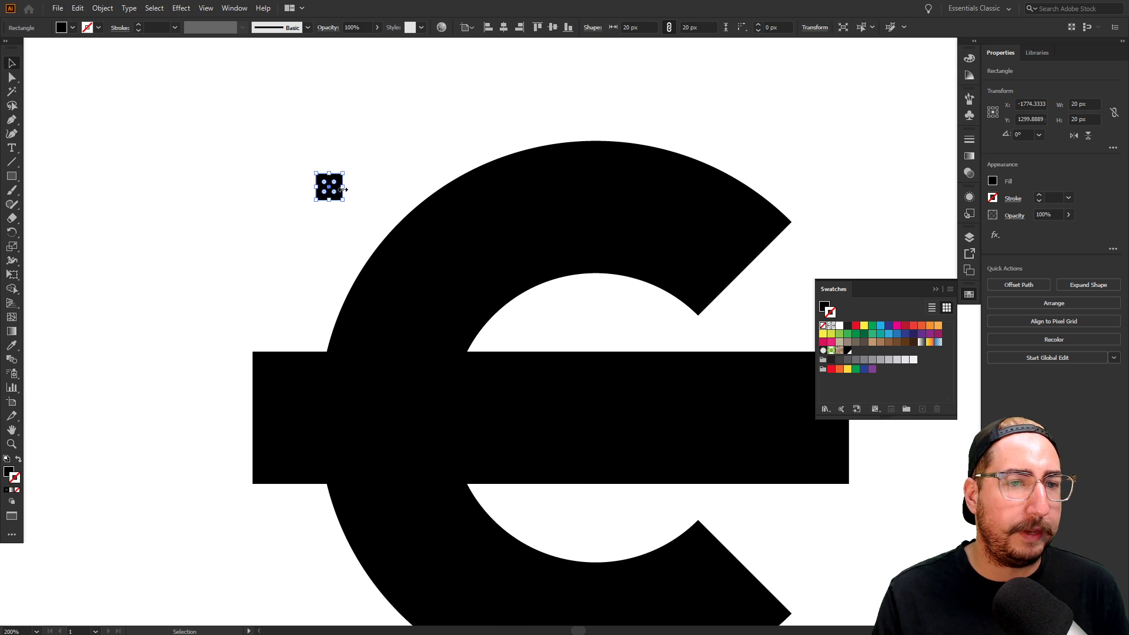
left_click_drag(343, 188, 664, 187)
left_click(386, 111)
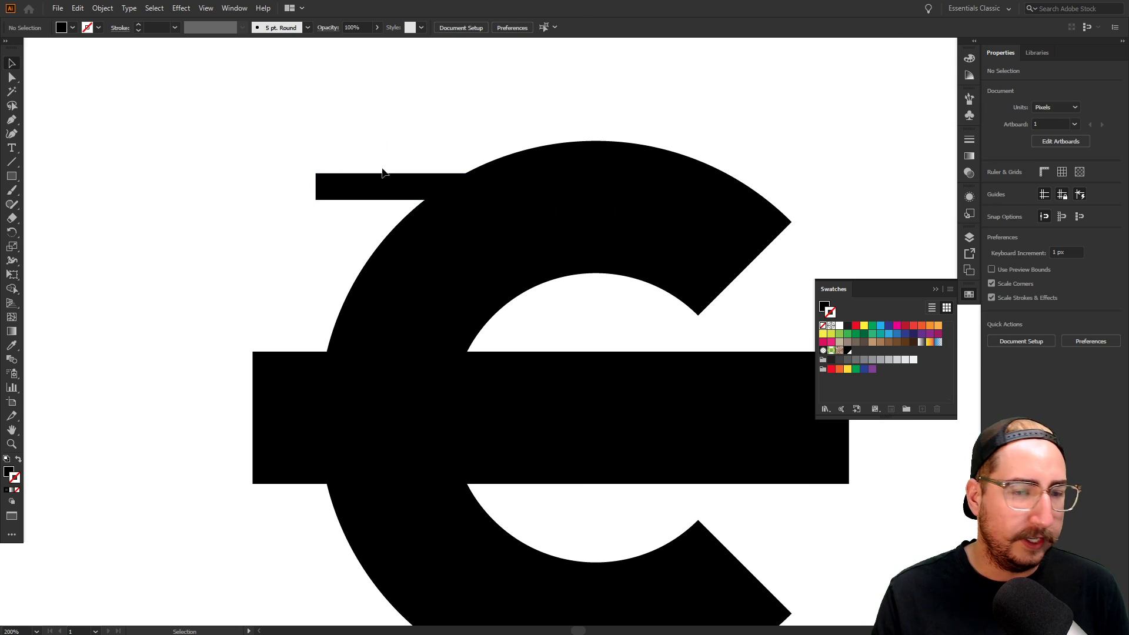
left_click_drag(380, 191, 324, 343)
Fill the strip with white, copy it below the black bar, and nudge the copy up
key("i")
left_click(292, 217)
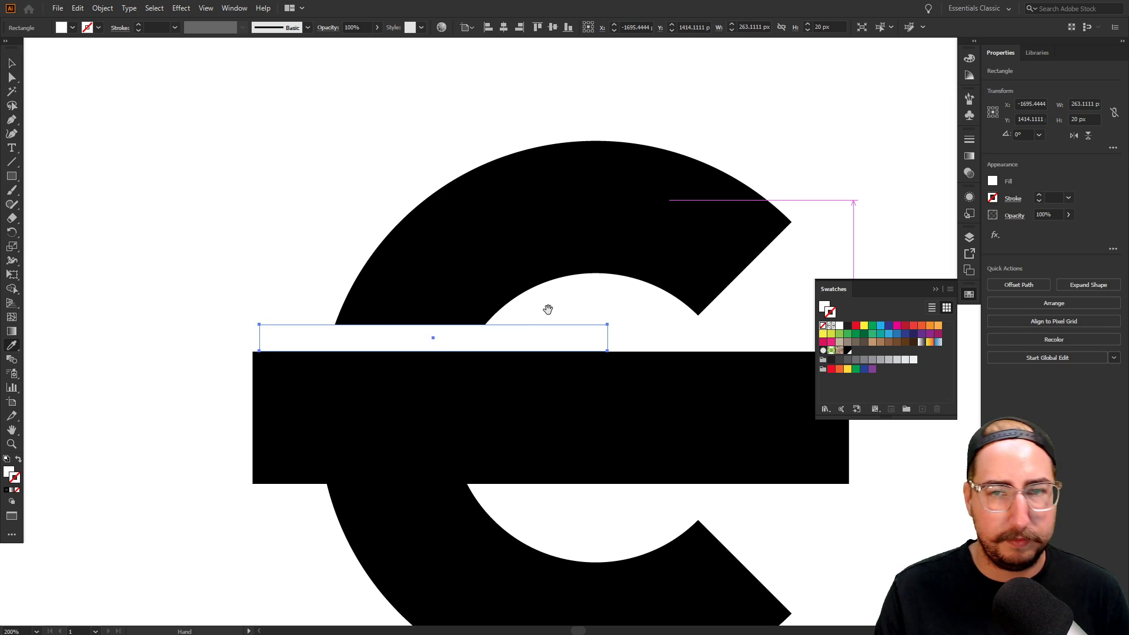
left_click_drag(547, 309, 520, 423)
key("v")
key("Up")
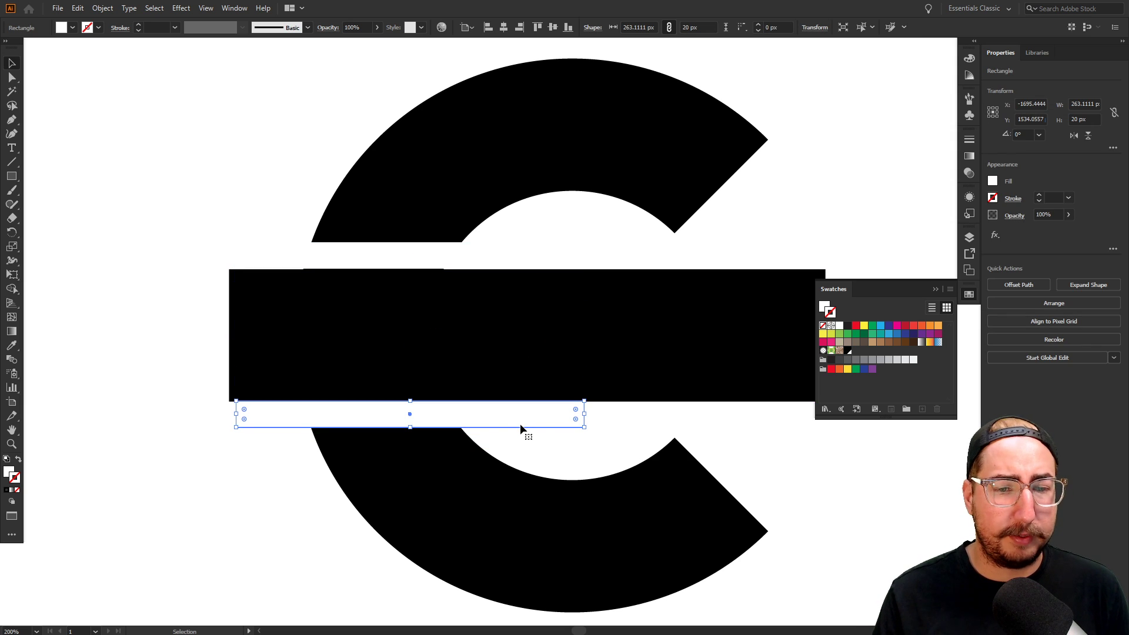
left_click(605, 420)
key("z")
left_click(534, 335, "alt")
left_click(594, 340, "alt")
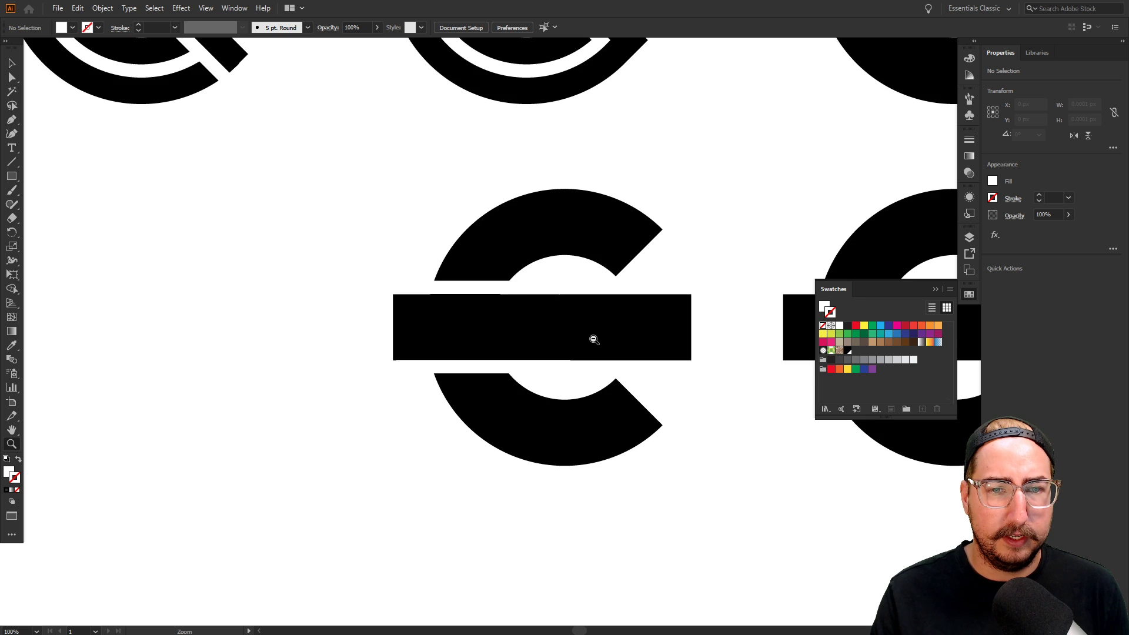
left_click(639, 348, "alt")
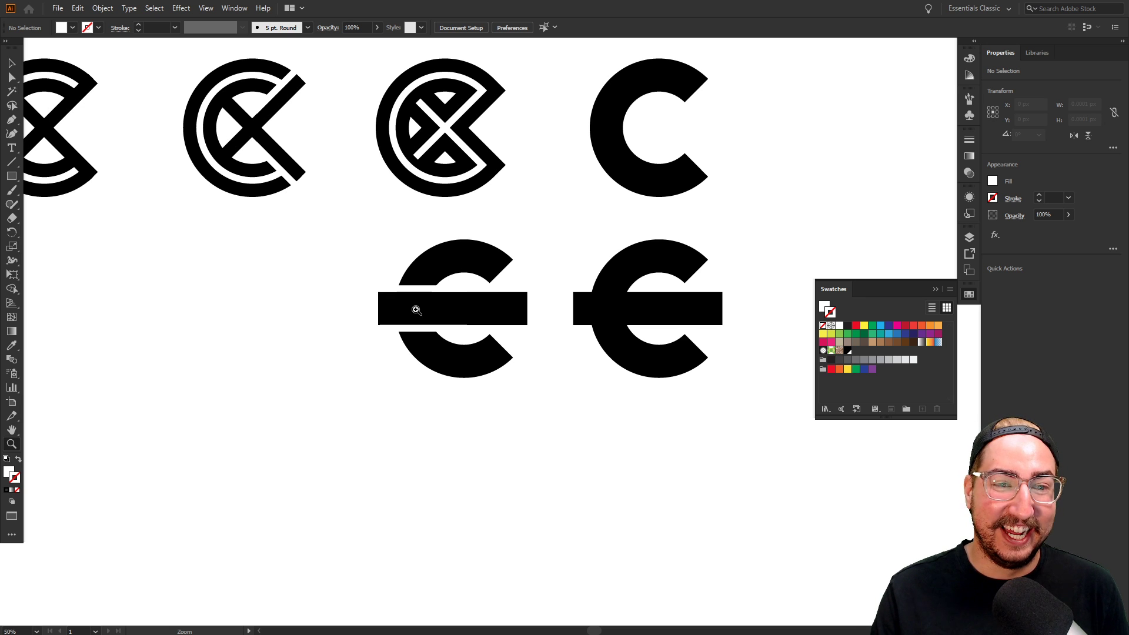
Select the whole barred C logo and duplicate it straight to the left
key("v")
left_click_drag(345, 240, 716, 475)
left_click_drag(658, 338, 447, 338)
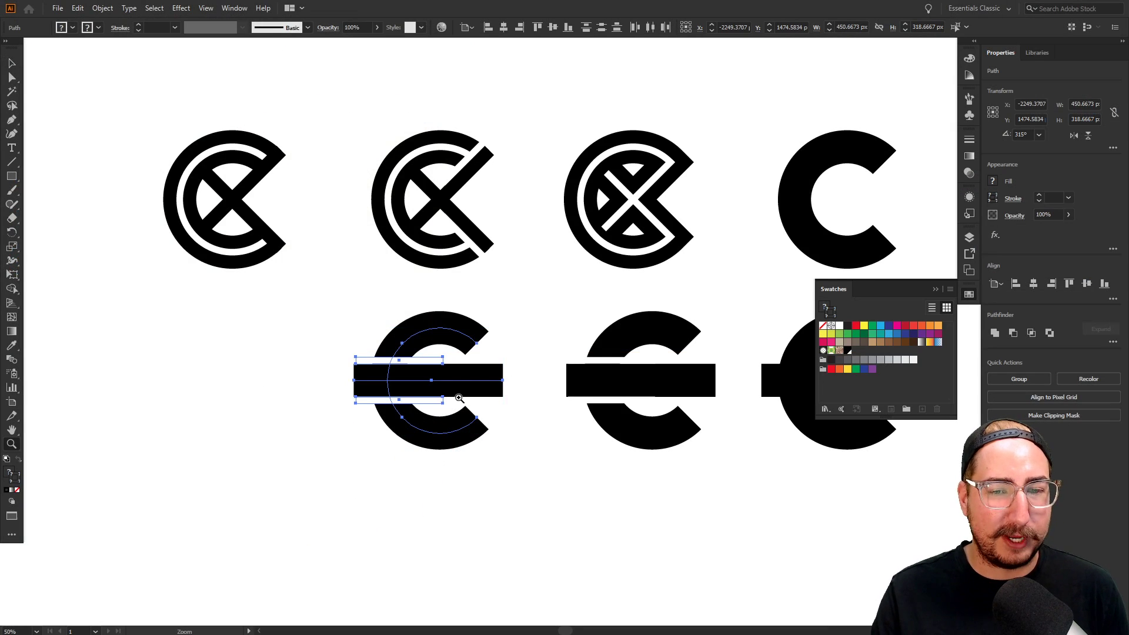
left_click(513, 308)
Move the left anchor of the new copy's bar inward with Shift+Right
left_click(513, 307)
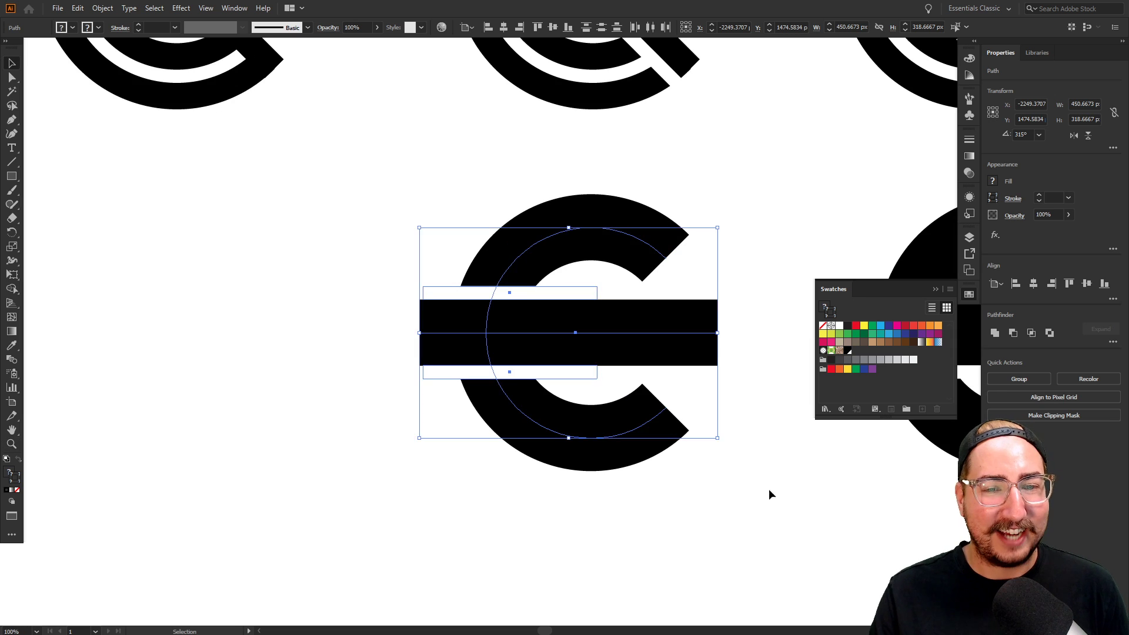
left_click(768, 489)
left_click_drag(691, 472, 601, 499)
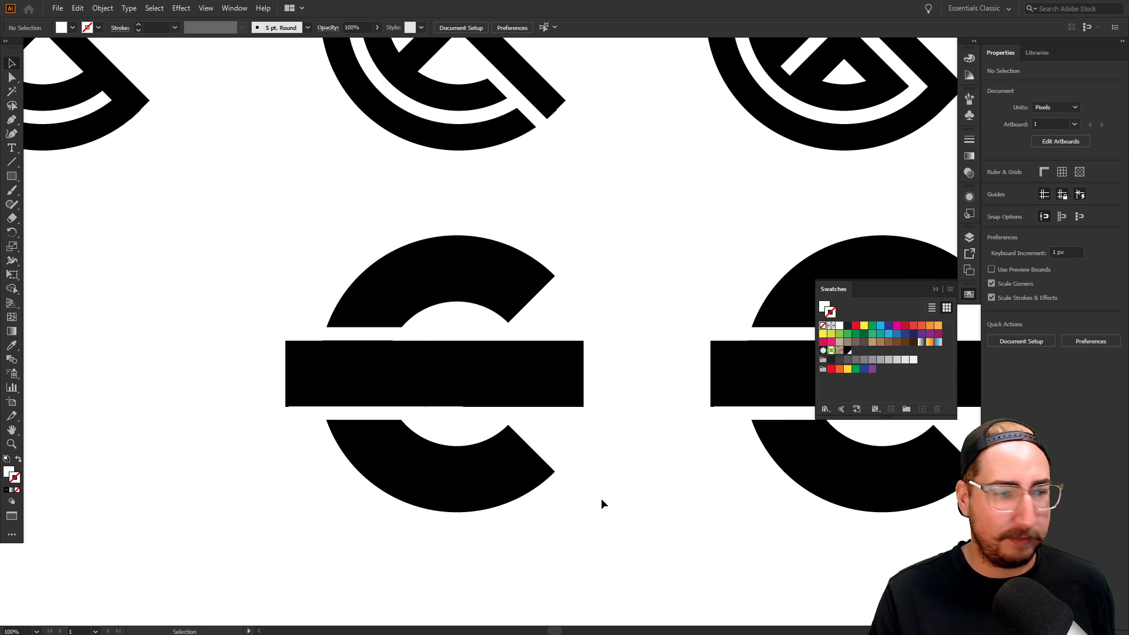
key("z")
left_click(499, 382)
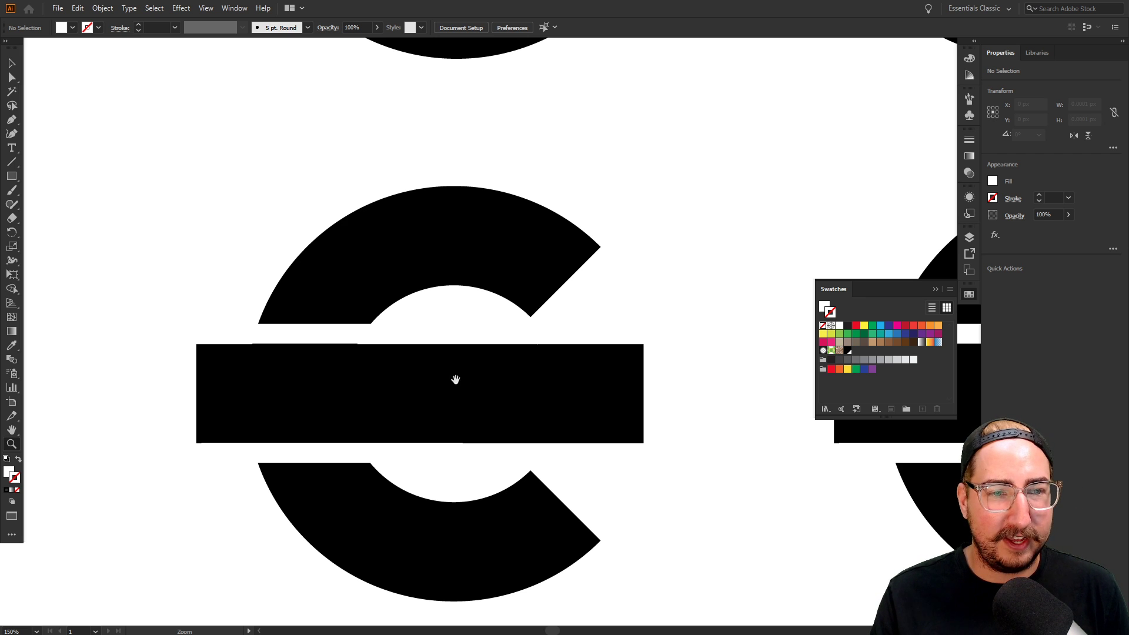
left_click_drag(455, 379, 493, 371)
left_click(529, 354, "alt")
left_click(525, 366, "alt")
left_click_drag(570, 347, 439, 367)
key("a")
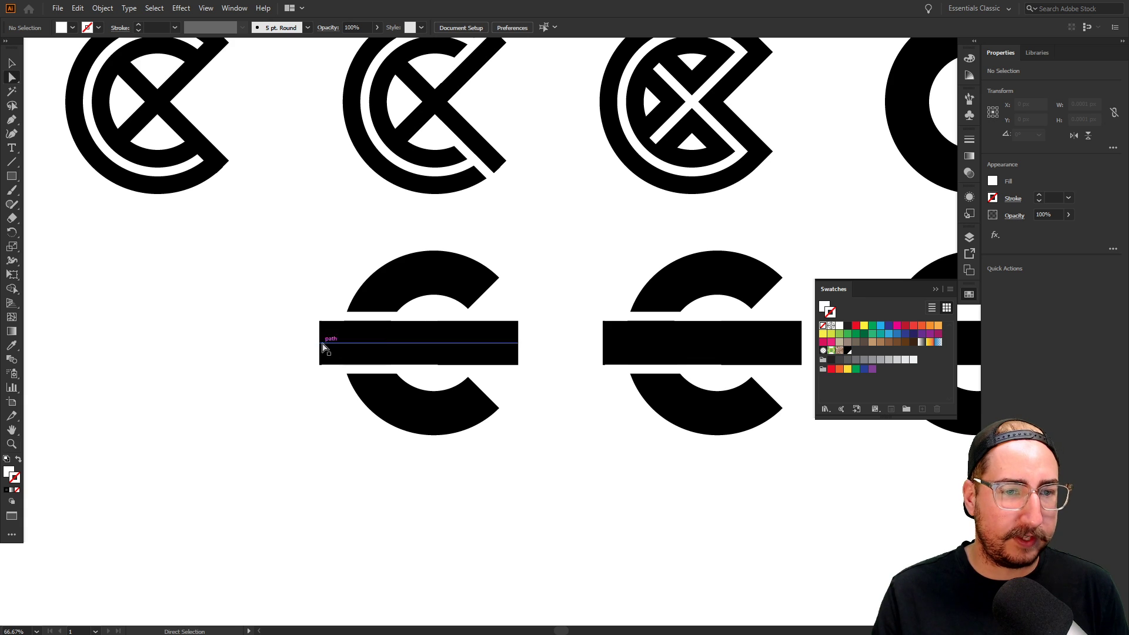
left_click(319, 343)
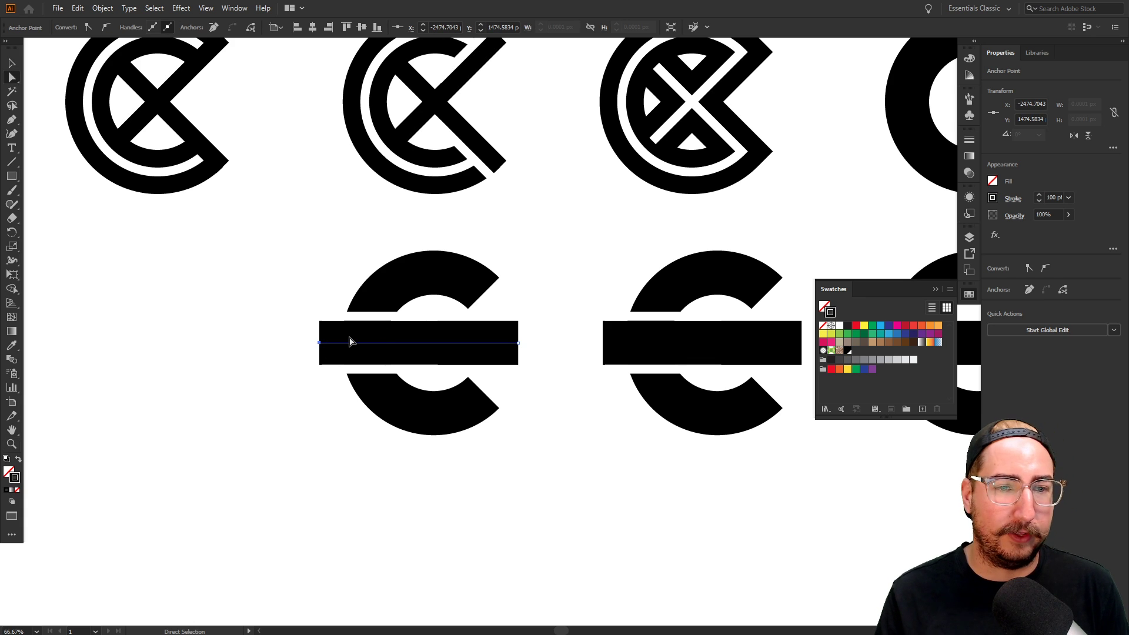
key("shift+Right")
key("shift+Right")
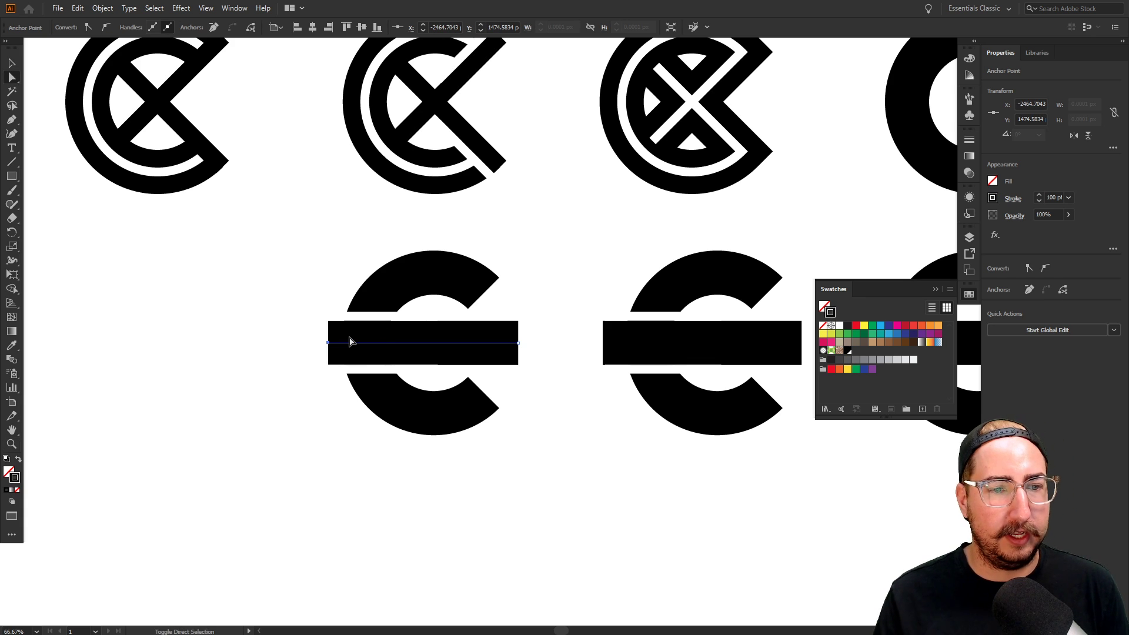
Nudge the bar's left anchor slightly back out with Shift+Left
left_click(338, 429, "ctrl")
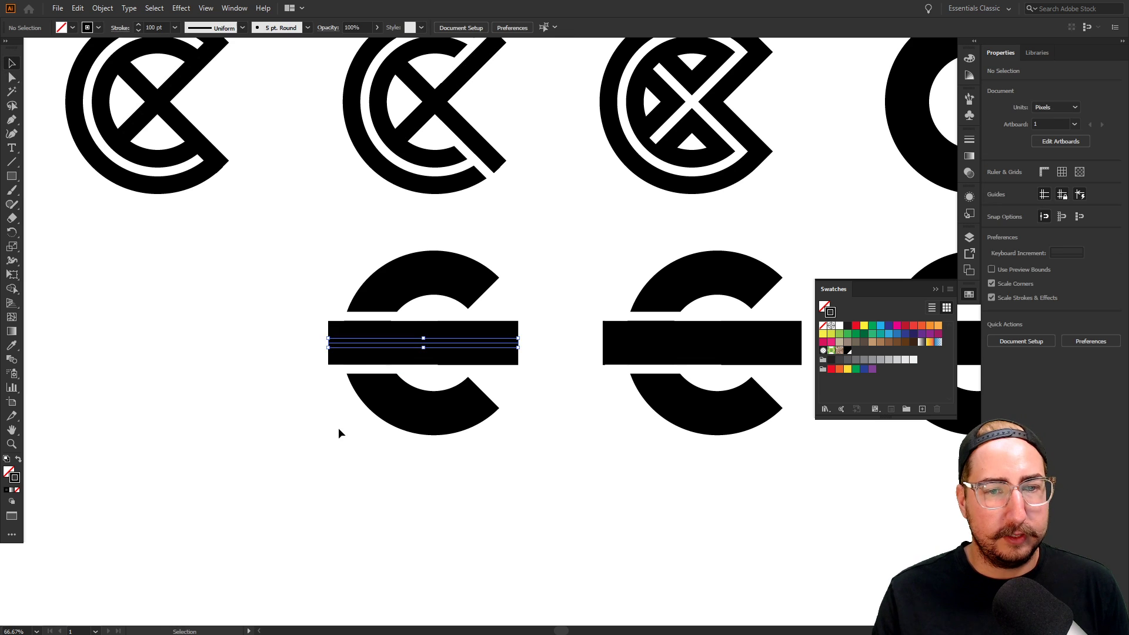
left_click(329, 343)
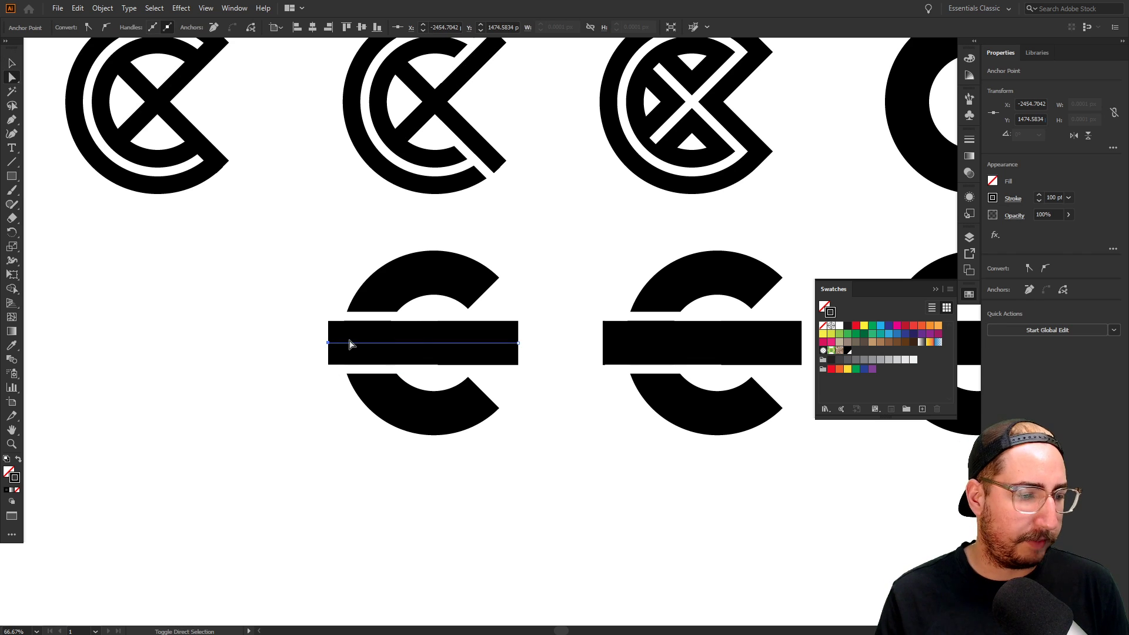
key("shift+Left")
left_click(270, 466, "ctrl")
key("z")
left_click(414, 360)
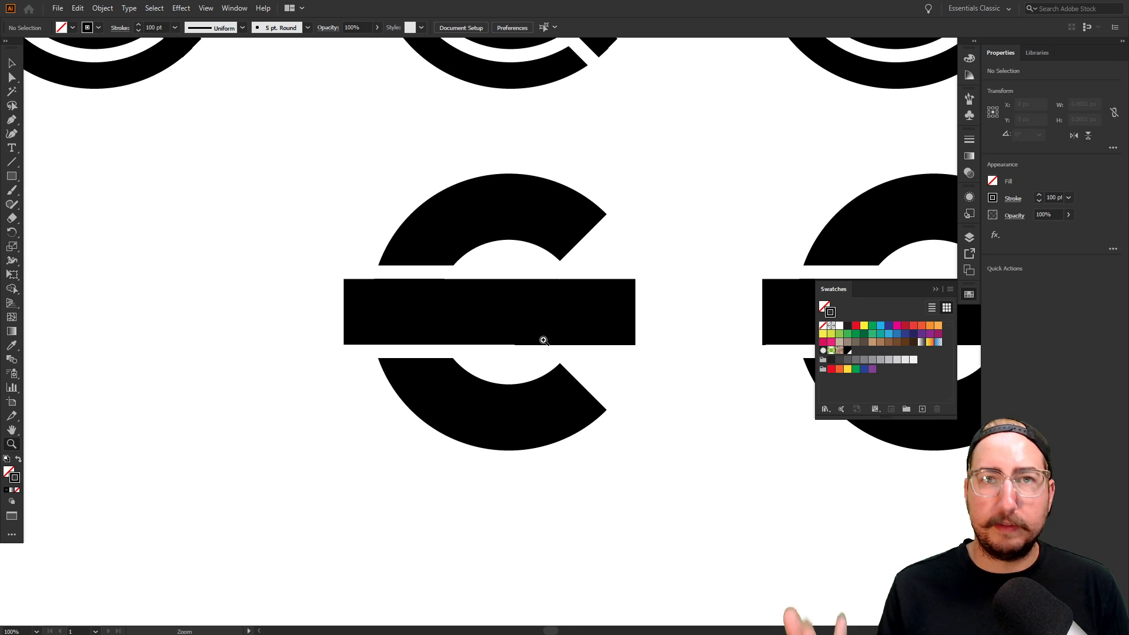
Try sampling the thin white line style onto the C arc, then restore its thick black stroke
key("v")
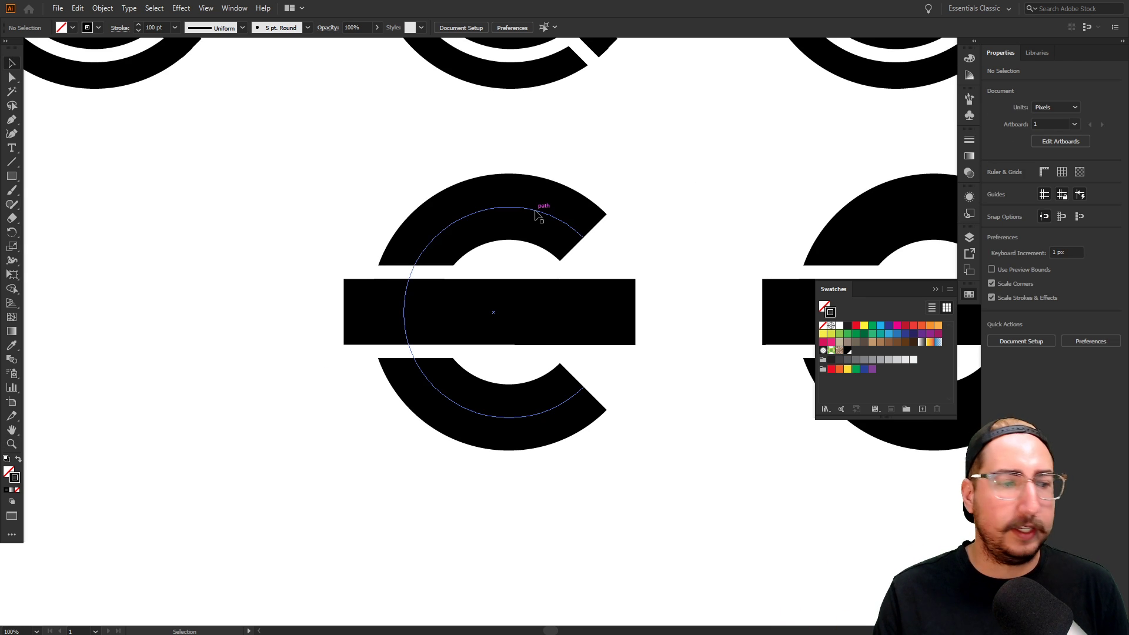
left_click(535, 210)
left_click_drag(644, 211, 624, 366)
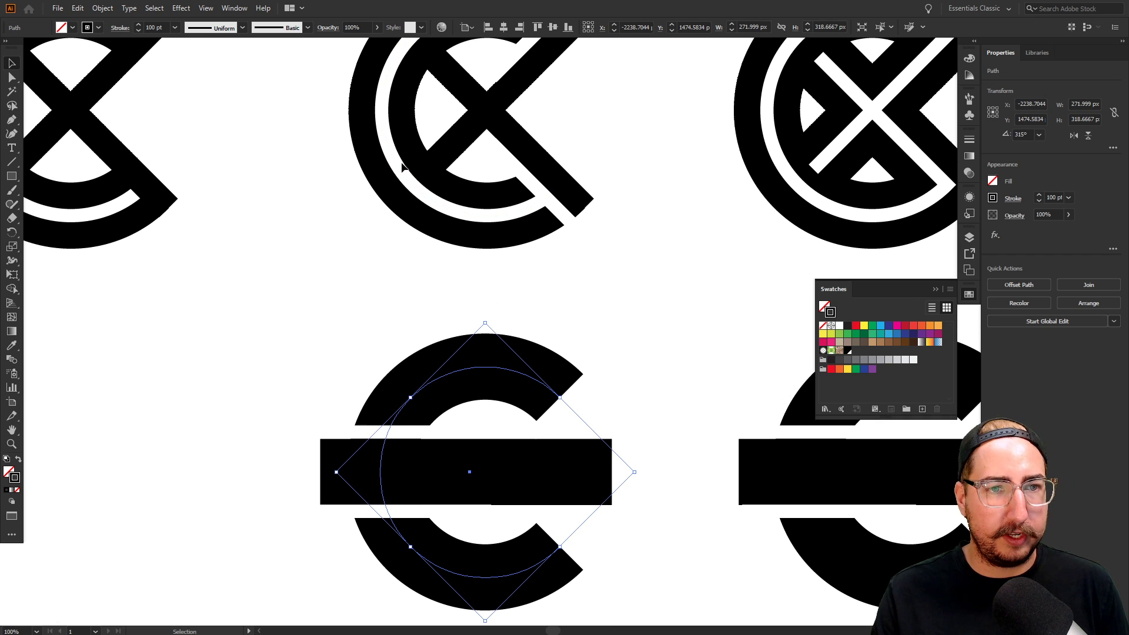
key("i")
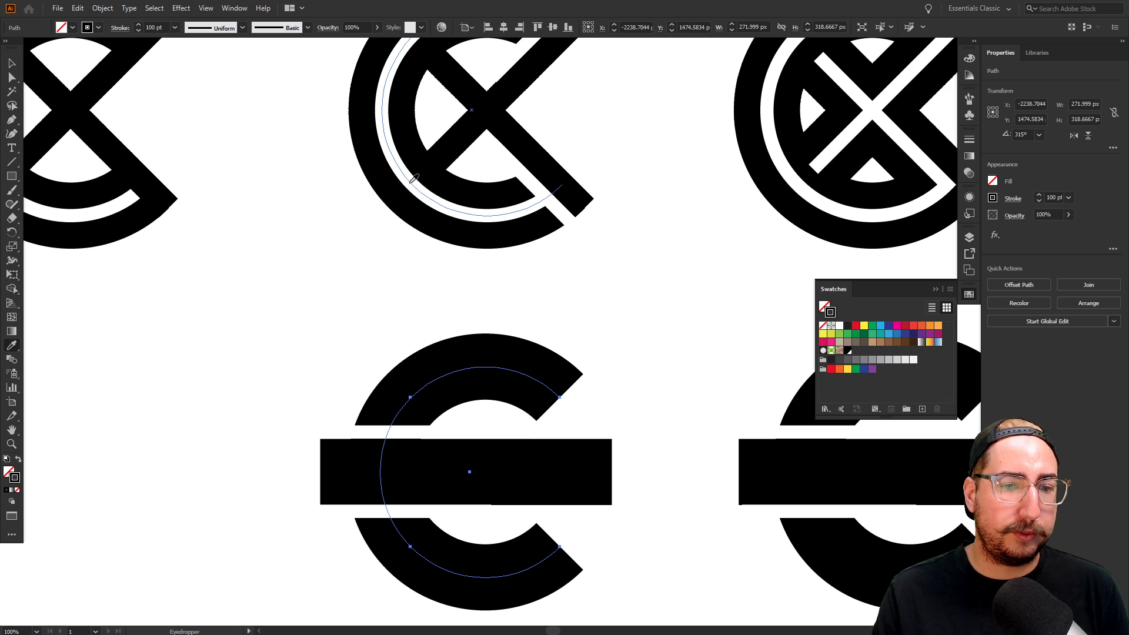
left_click(412, 181)
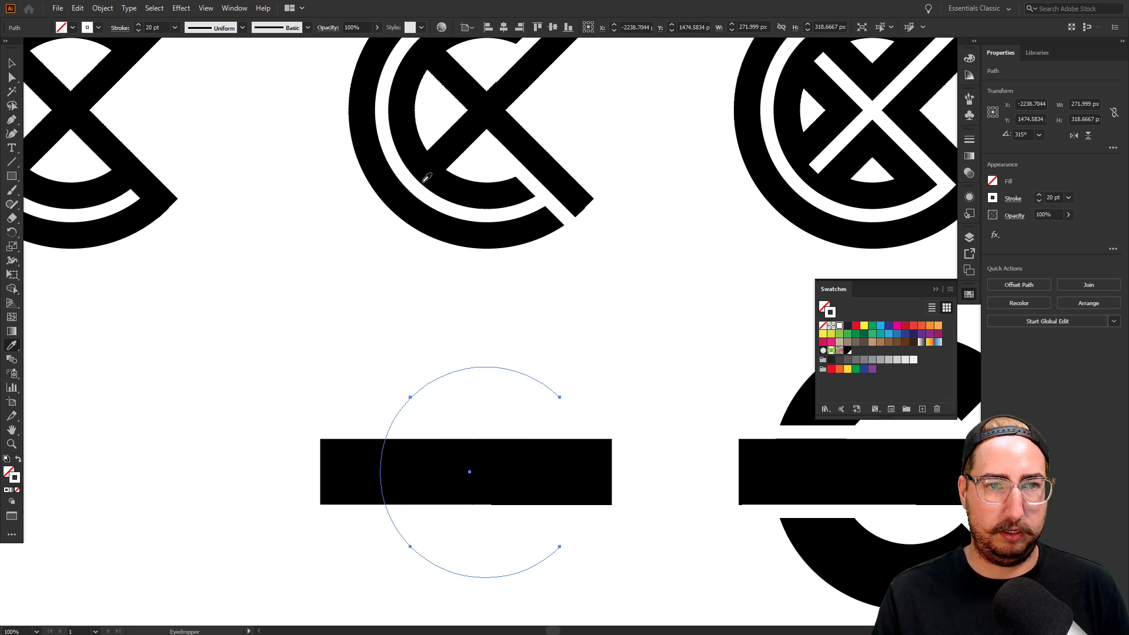
left_click(438, 175)
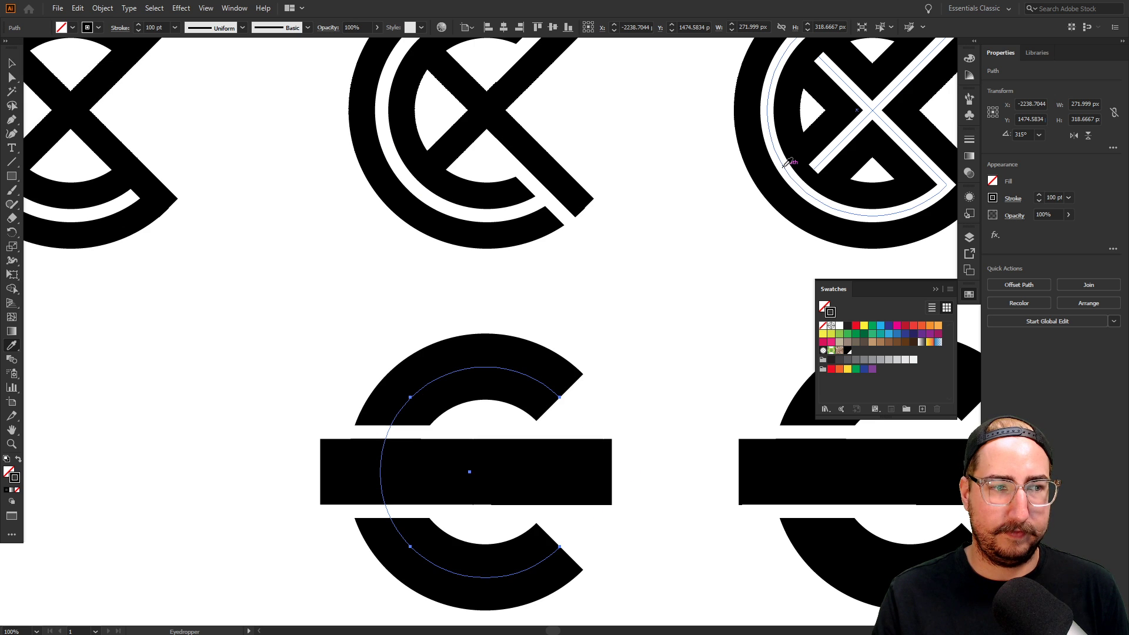
key("ctrl+z")
key("ctrl+shift+z")
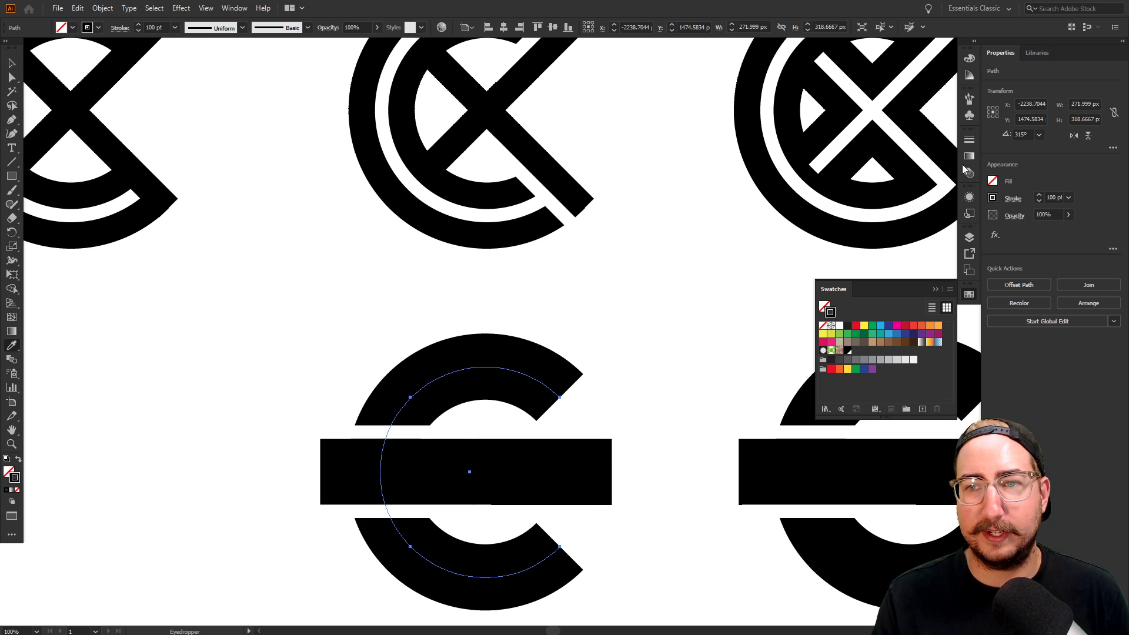
Add a second stroke to the arc in the Appearance panel, set to white and 20 pt
left_click(969, 196)
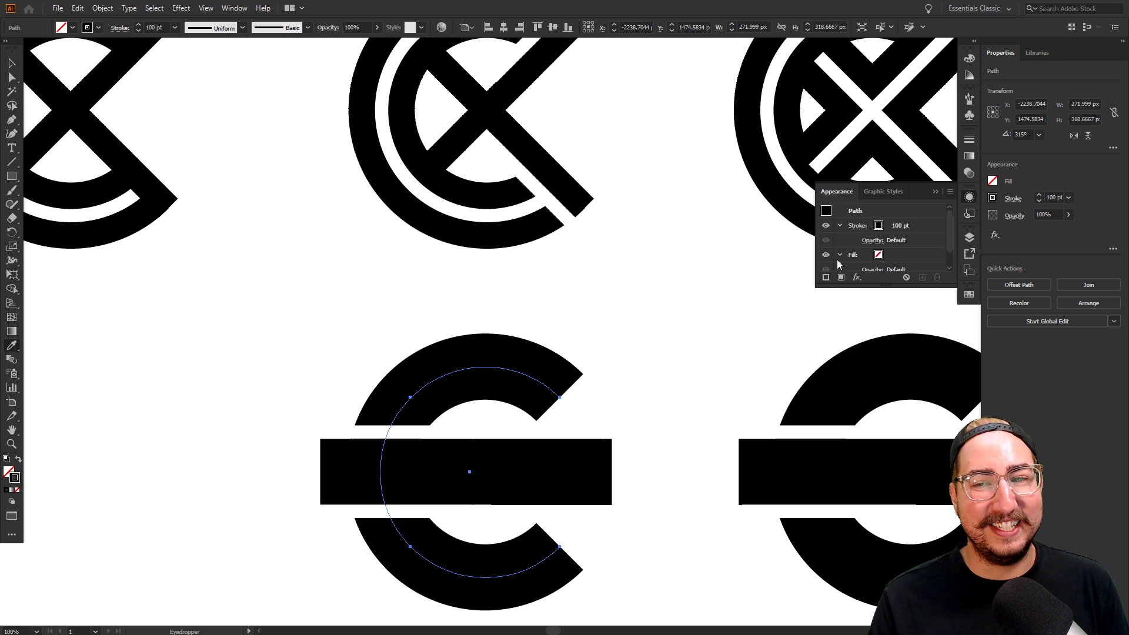
left_click(825, 278)
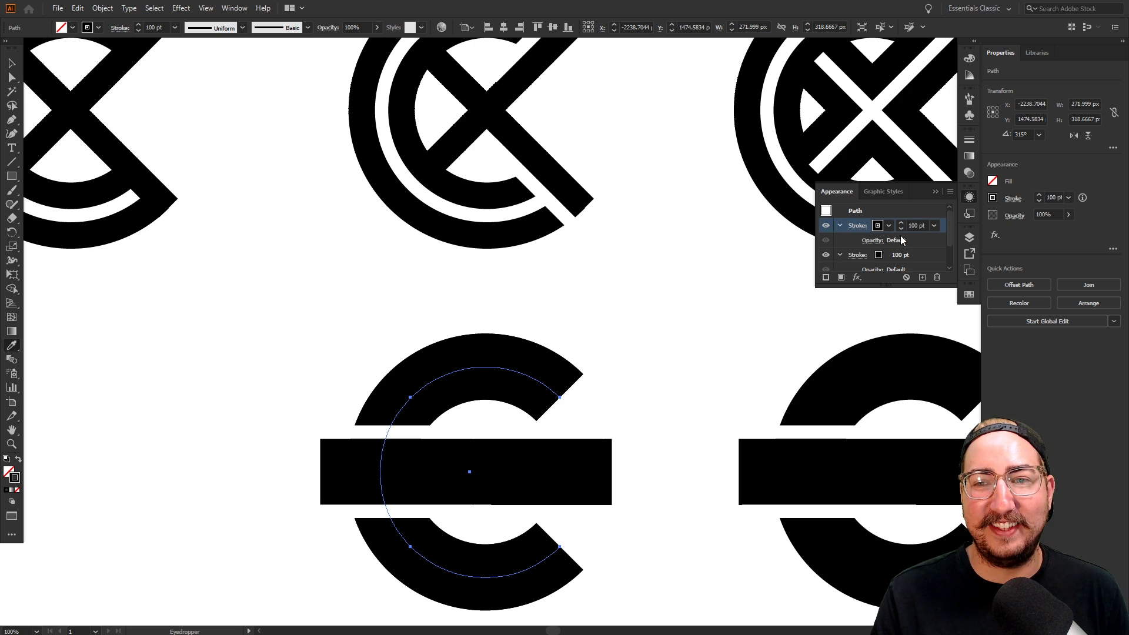
left_click(887, 227)
left_click(780, 247)
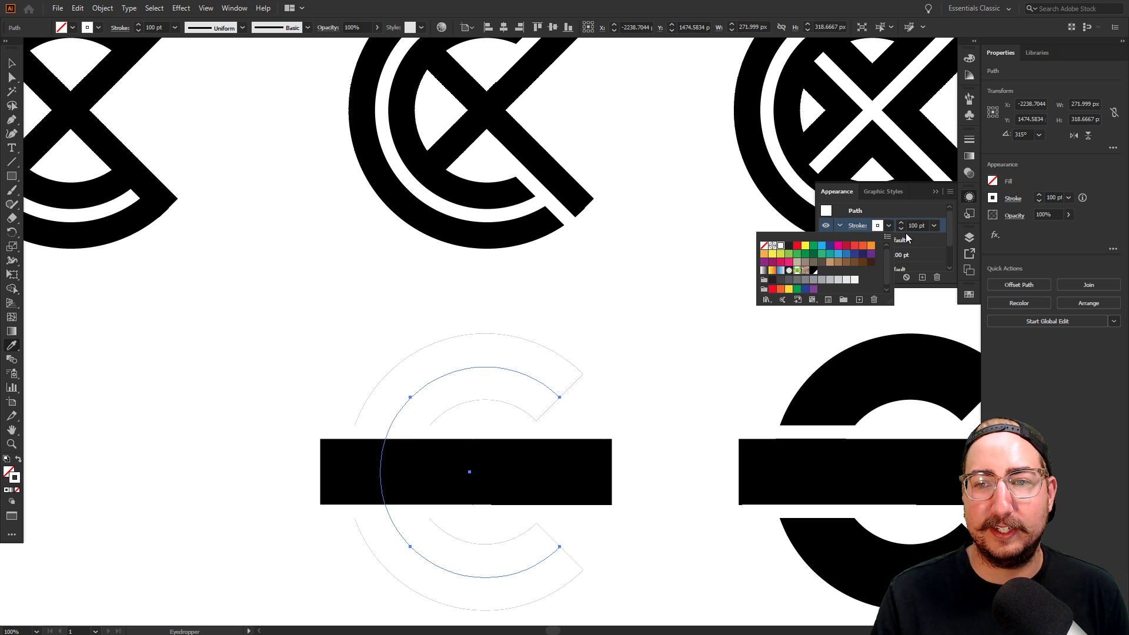
left_click(915, 225)
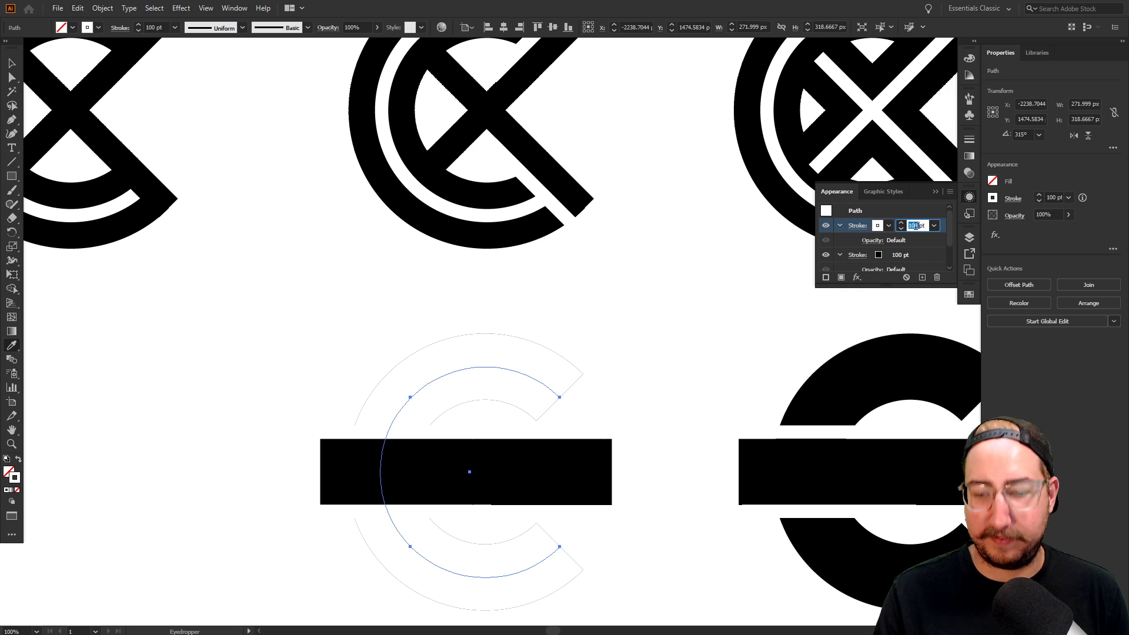
type("20")
key("Return")
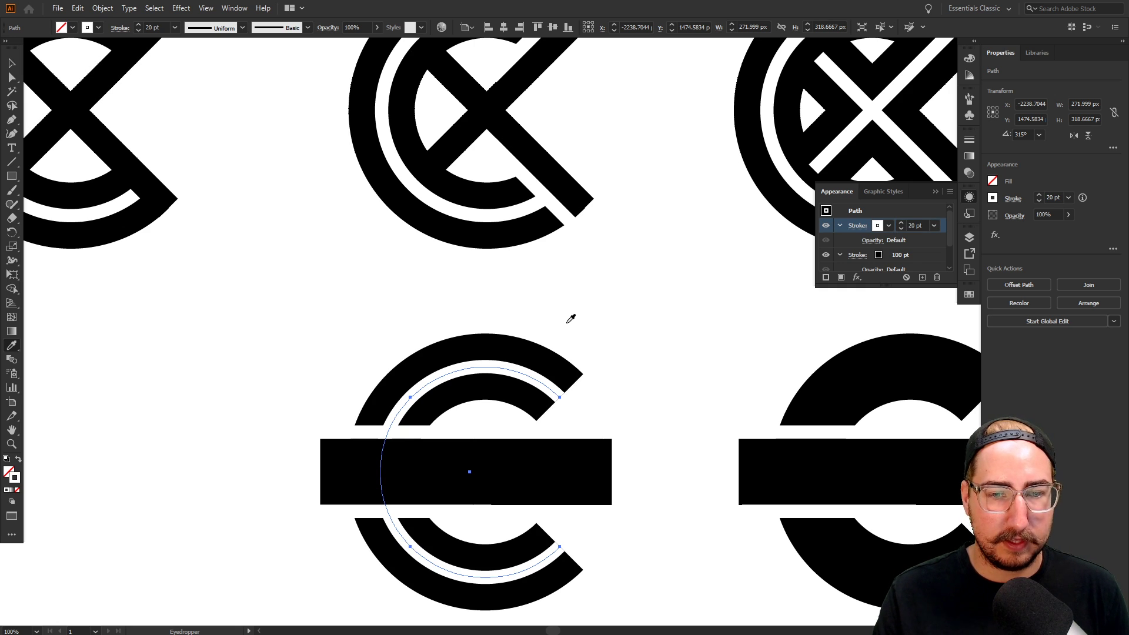
key("v")
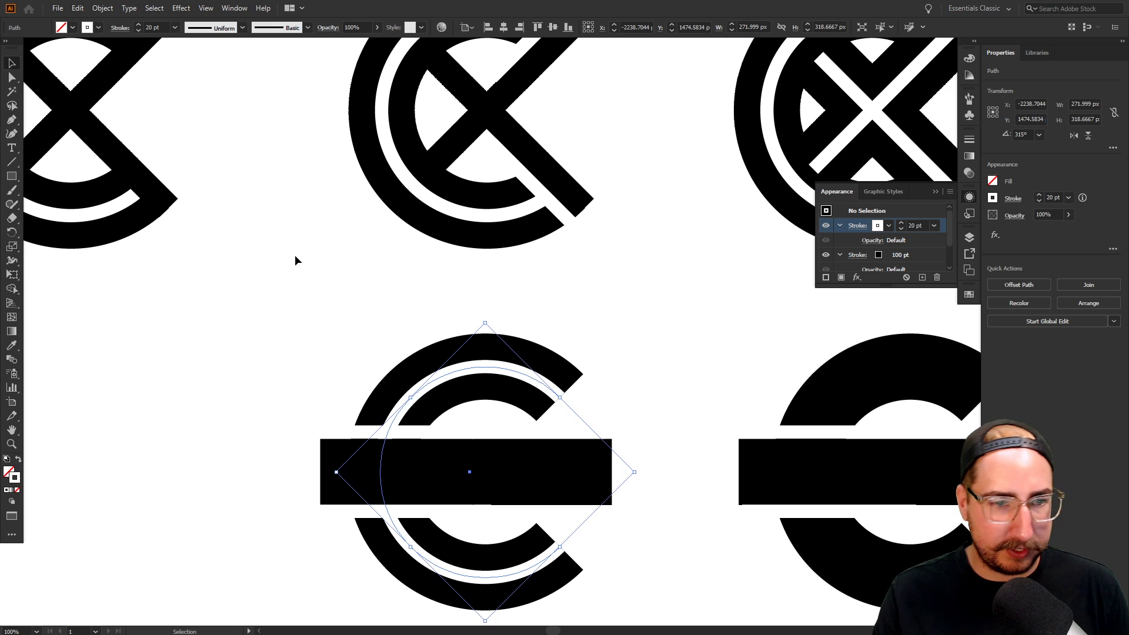
left_click(294, 255)
key("z")
left_click(526, 404, "alt")
Create a 20 x 20 px rectangle next to the split C logo
left_click(562, 375, "alt")
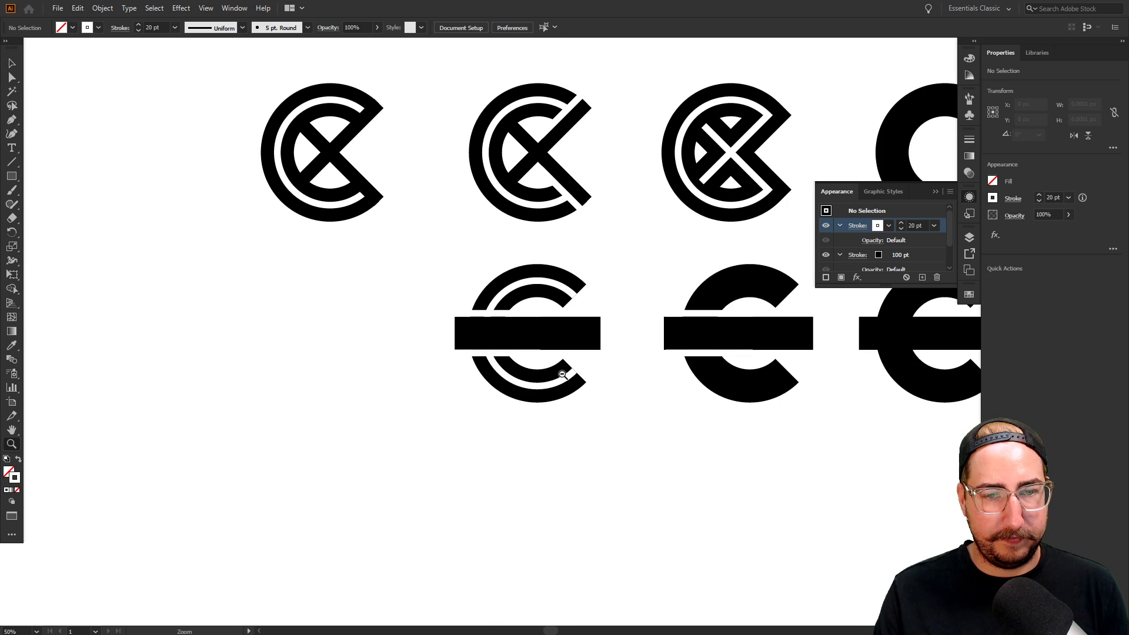
left_click(564, 350)
left_click(561, 338)
left_click(491, 320)
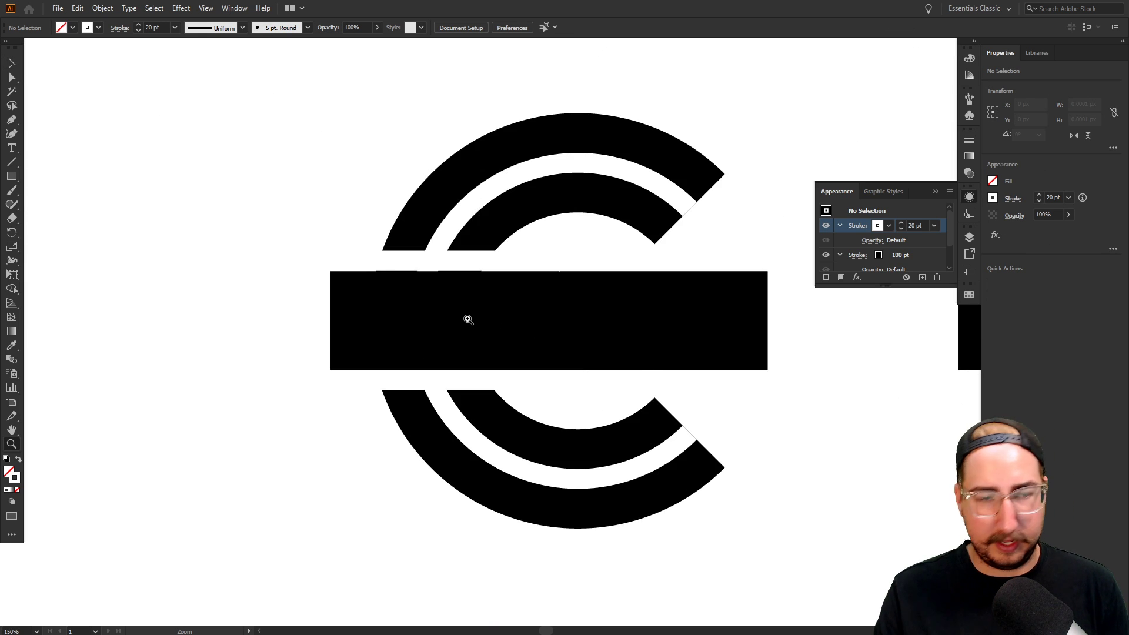
key("m")
left_click(304, 309)
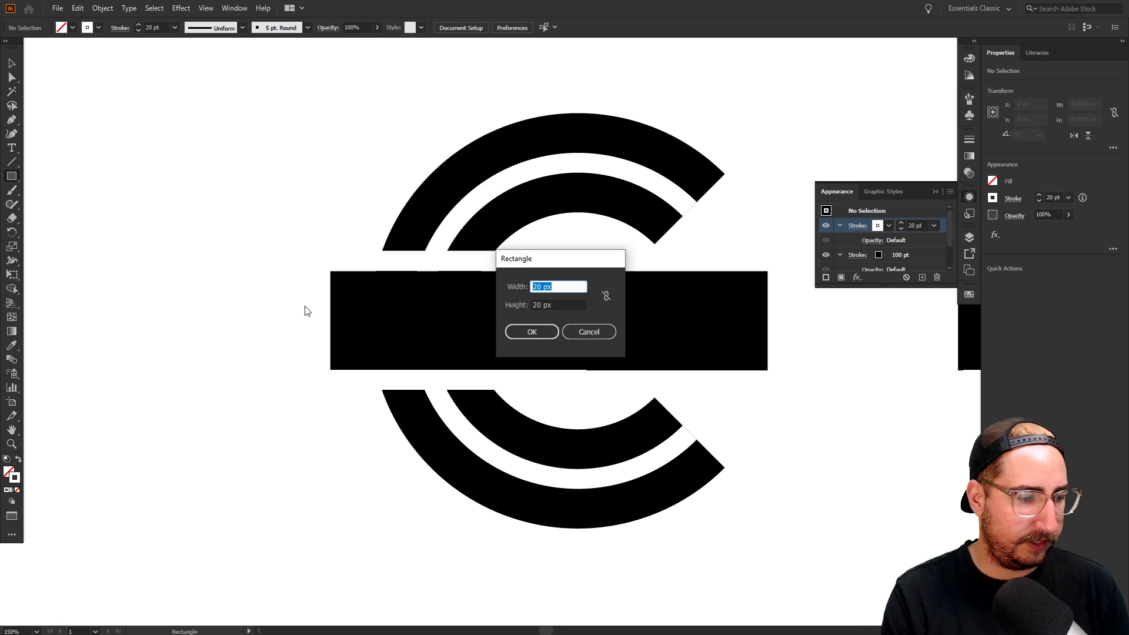
type("20")
key("Tab")
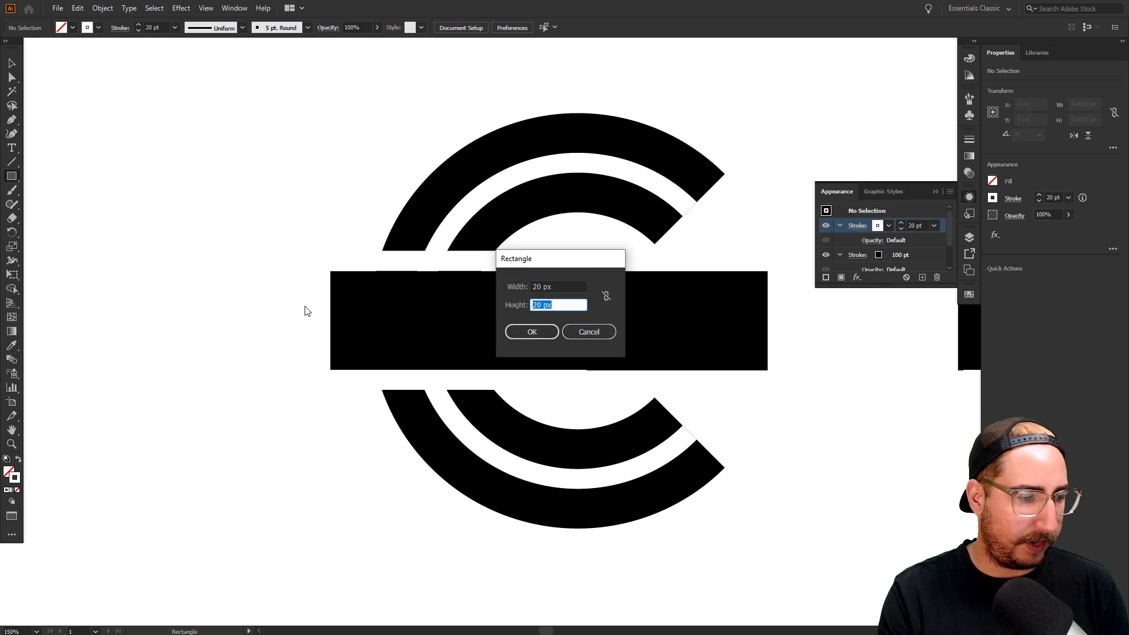
key("Return")
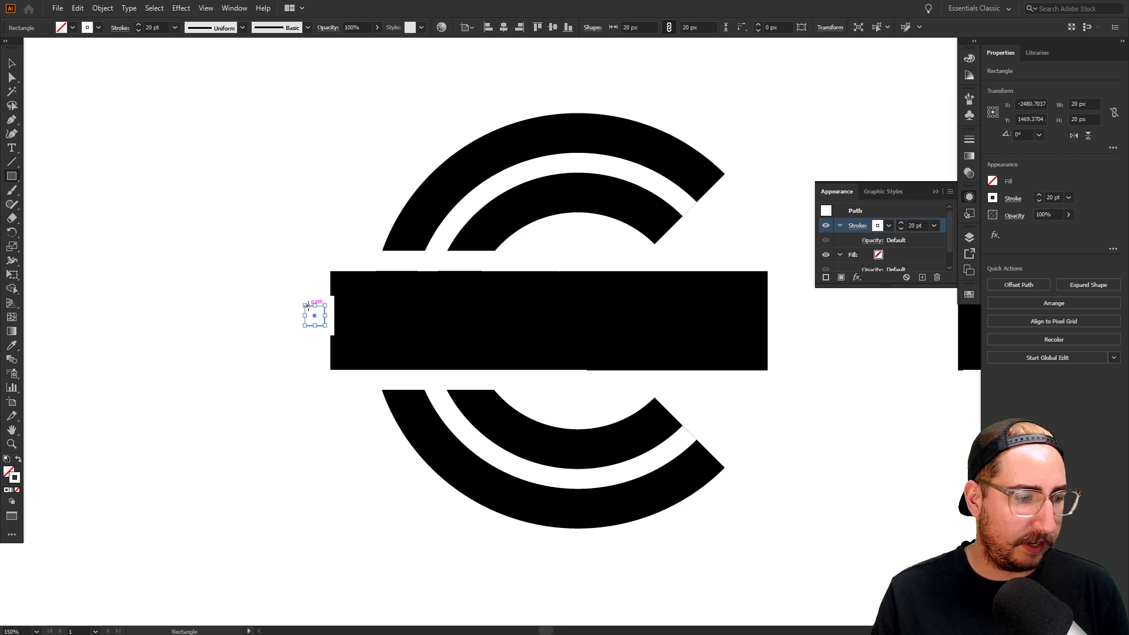
key("v")
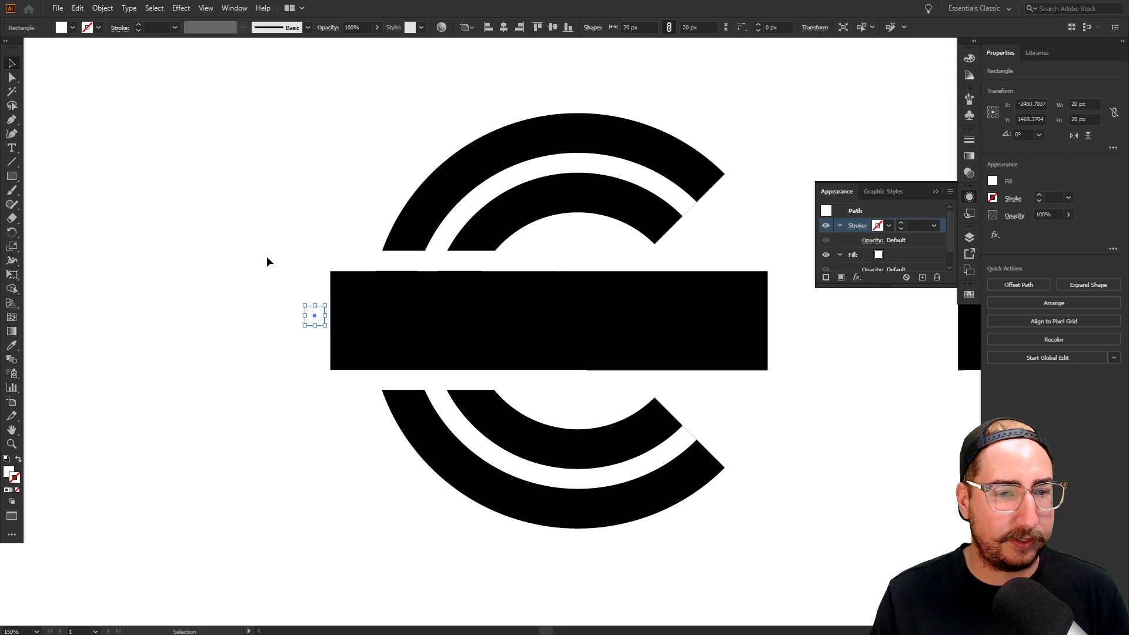
left_click(285, 258)
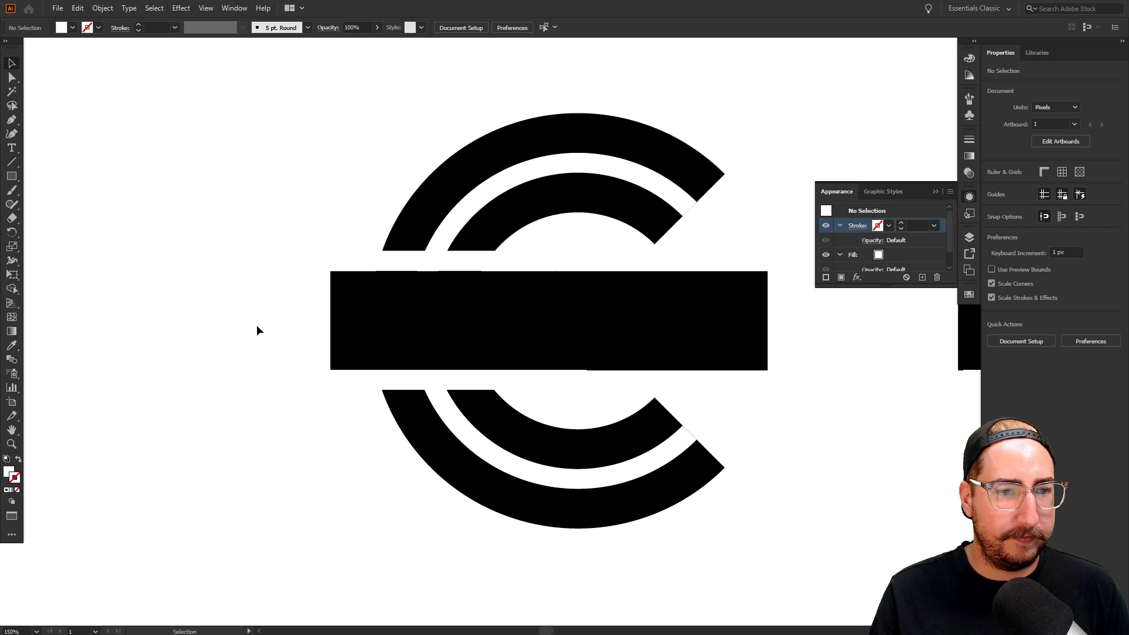
Snap the white square to the bar's left edge and stretch it across into a stripe
left_click_drag(298, 423, 316, 452)
left_click(308, 359)
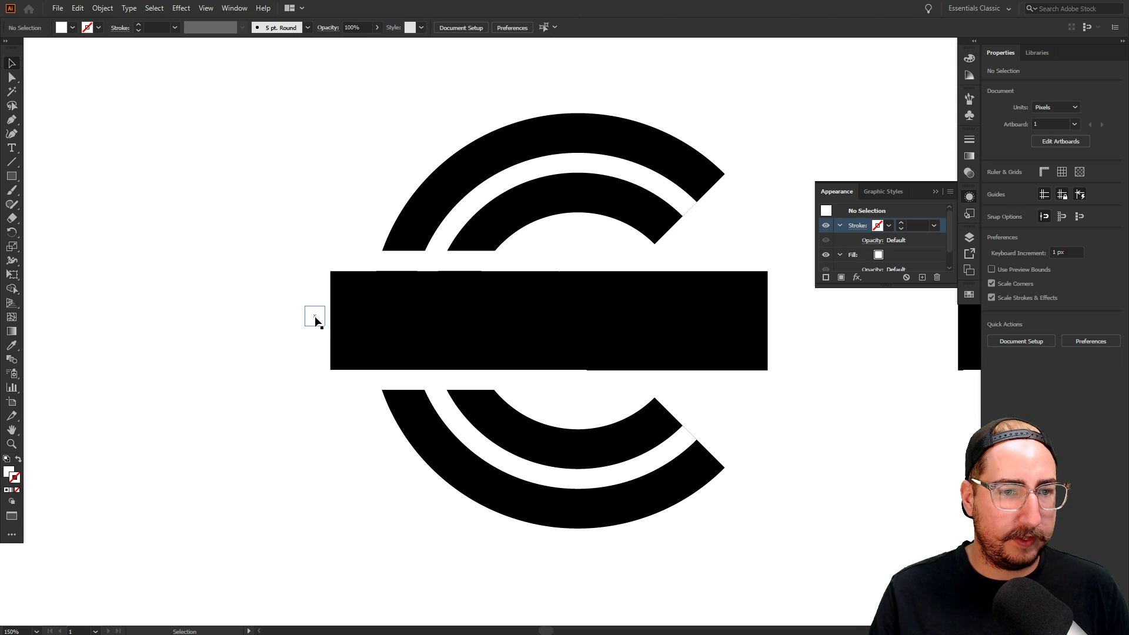
left_click_drag(327, 316, 773, 321)
left_click(794, 345)
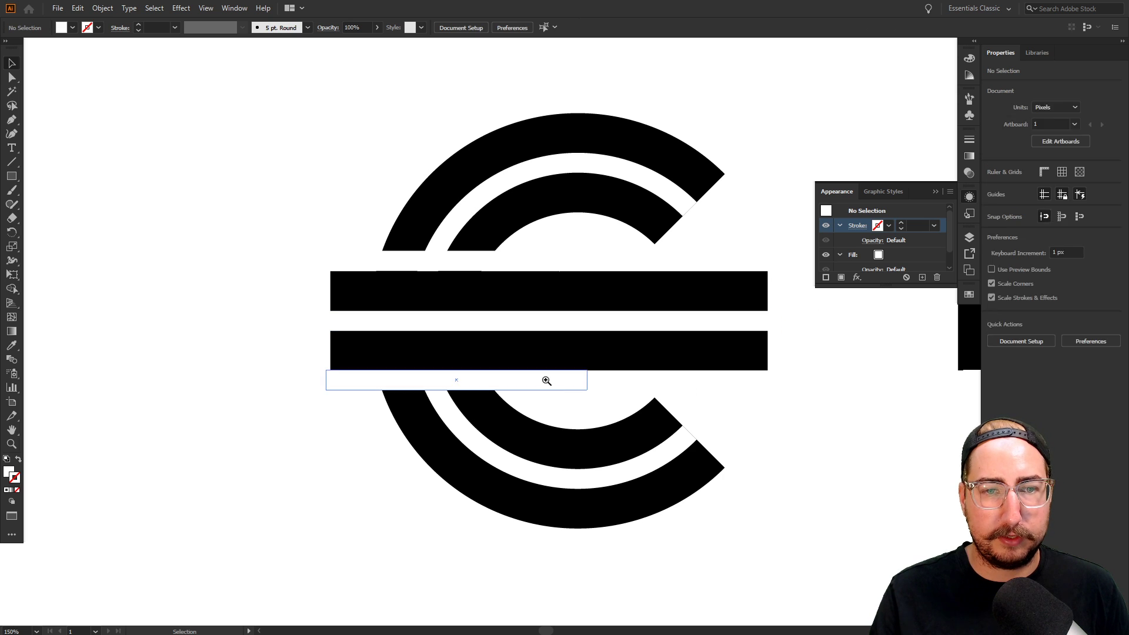
key("z")
left_click(595, 386, "alt")
left_click(614, 393, "alt")
left_click(613, 393, "alt")
left_click(613, 393, "alt")
left_click_drag(576, 353, 617, 460)
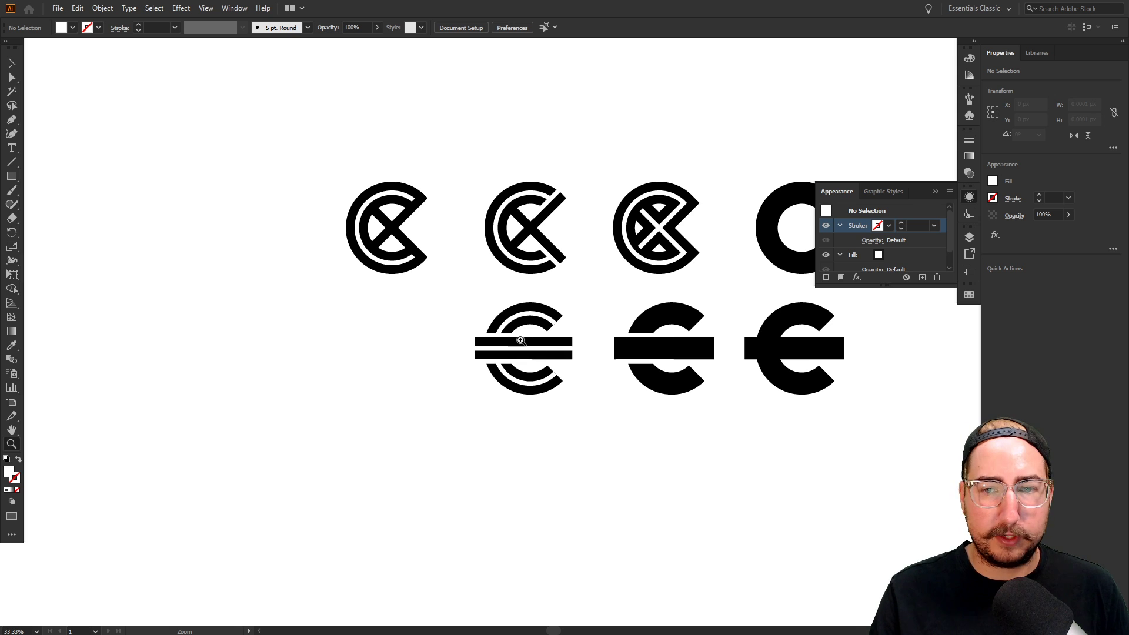
Copy the solid barred C logo straight to the left to start a new column
key("v")
left_click_drag(617, 293, 712, 401)
left_click_drag(723, 469, 869, 487)
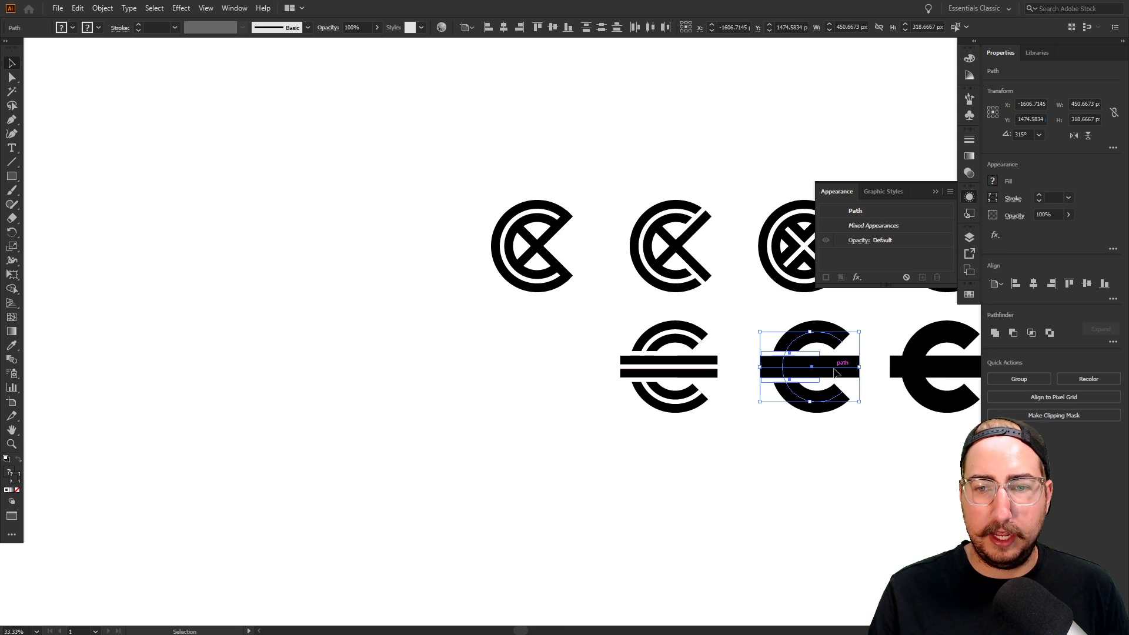
left_click_drag(833, 364, 302, 369)
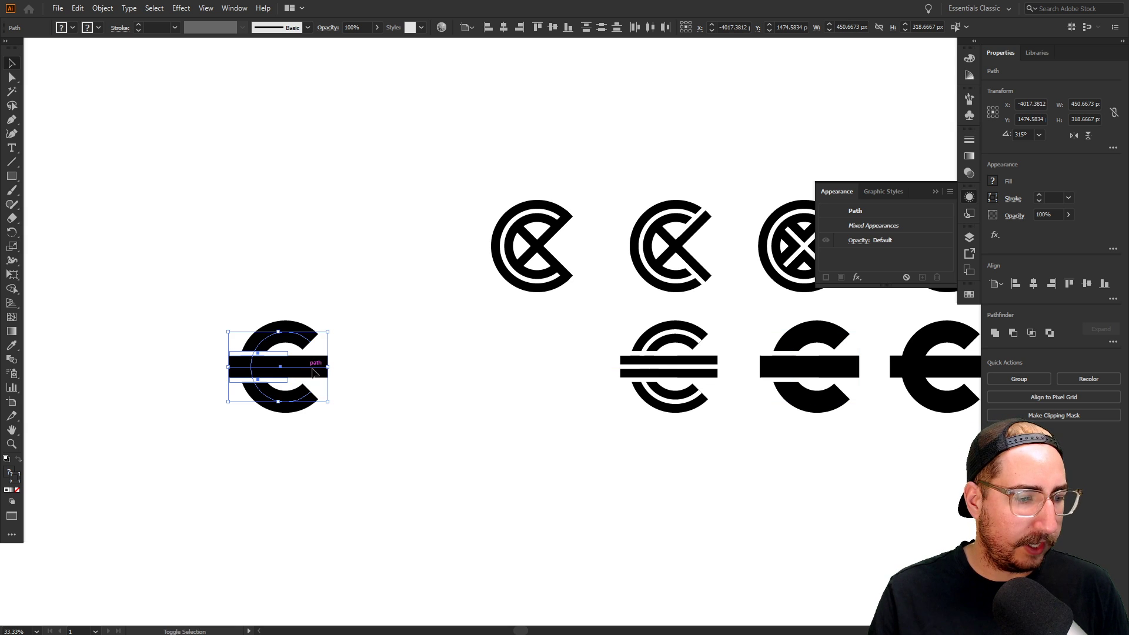
left_click(396, 380)
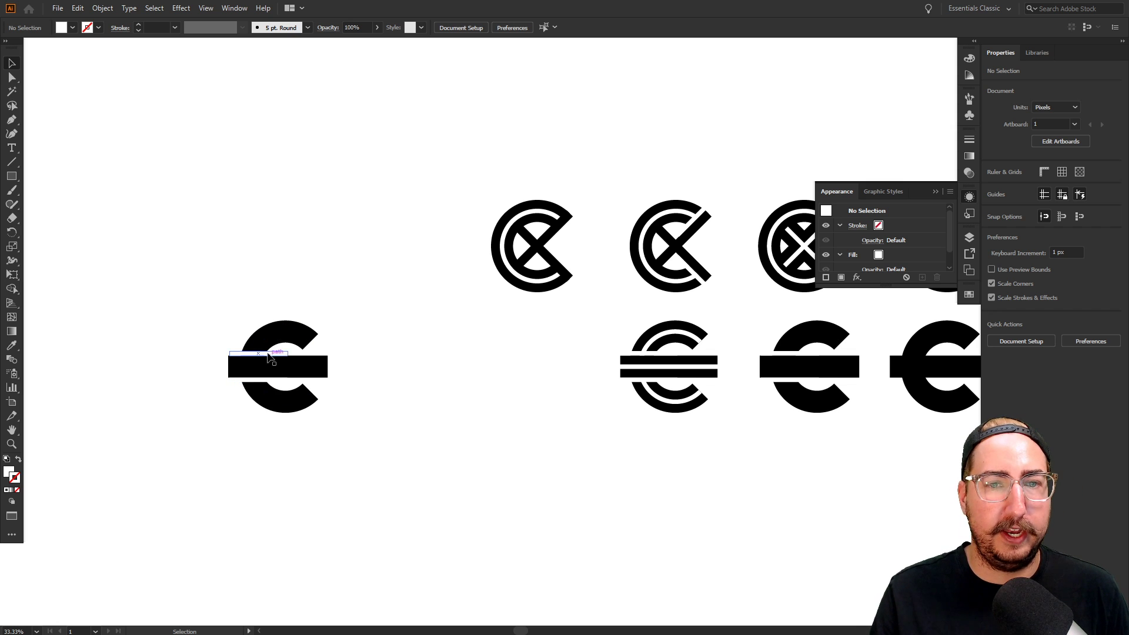
Copy the C-with-X logo above the new barred C, and drag a copy of the C ring down
left_click_drag(441, 141, 599, 321)
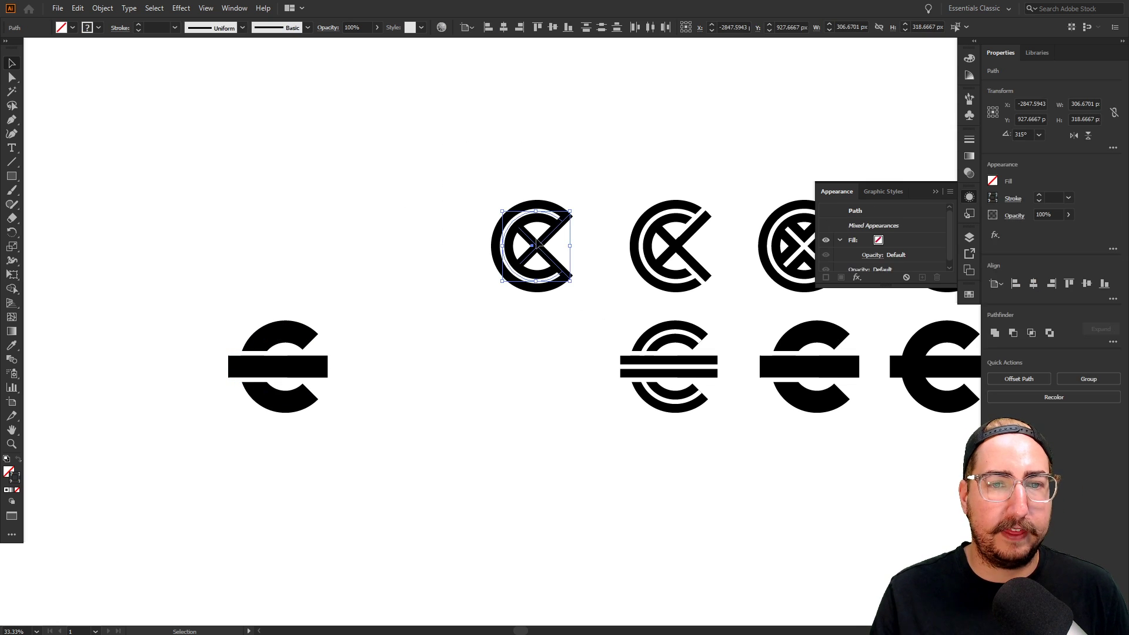
left_click_drag(546, 243, 292, 248)
left_click(368, 324)
key("z")
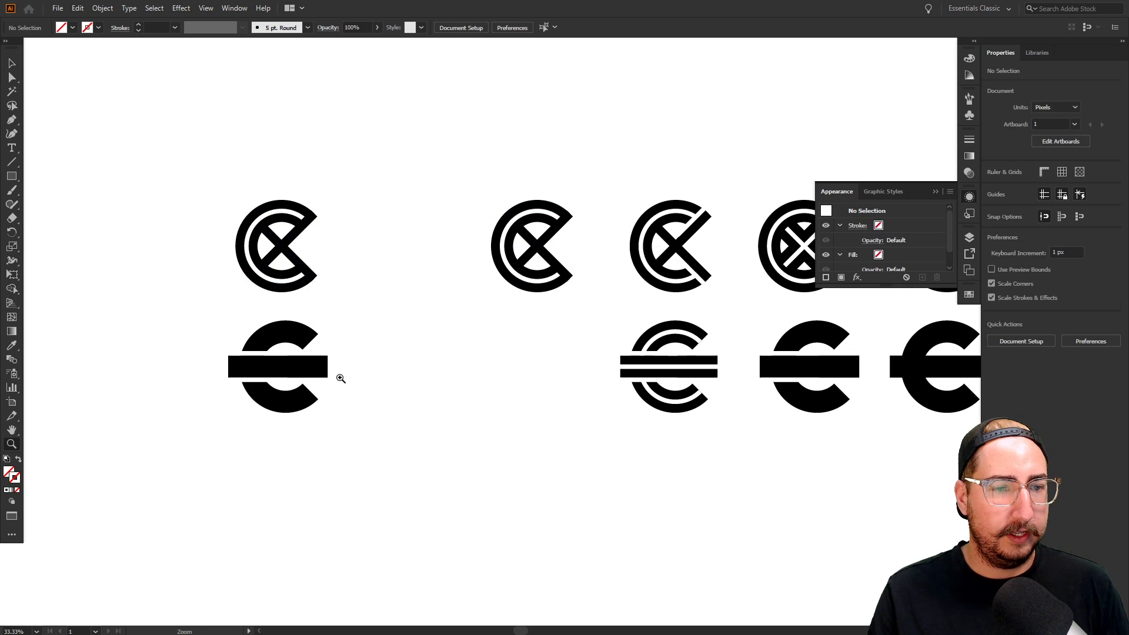
left_click(341, 379)
left_click_drag(468, 373, 378, 393)
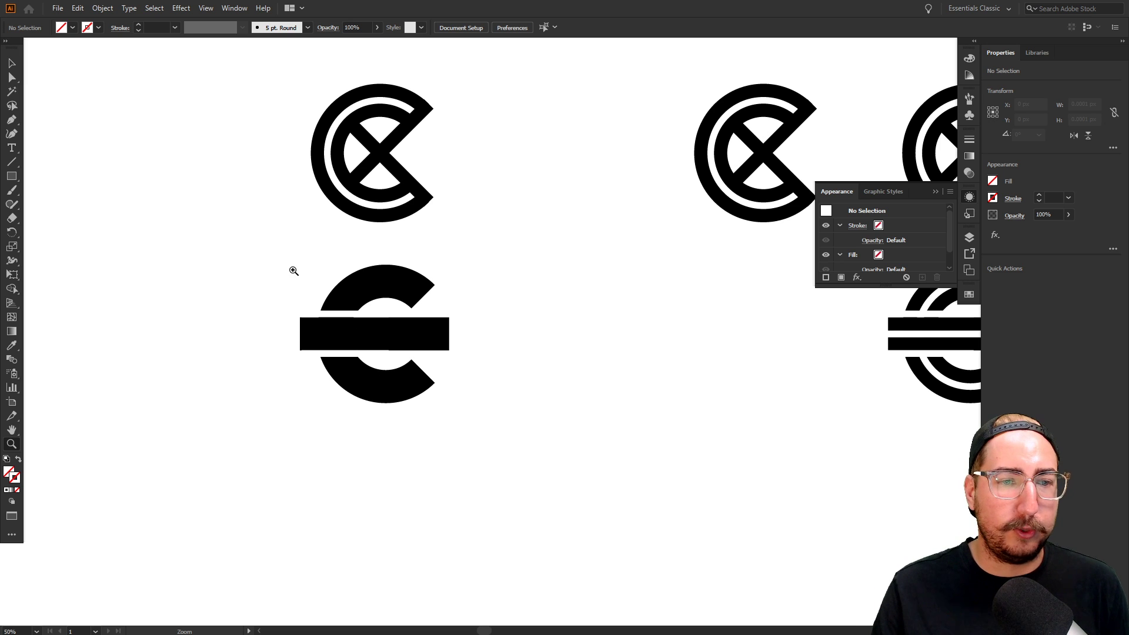
key("v")
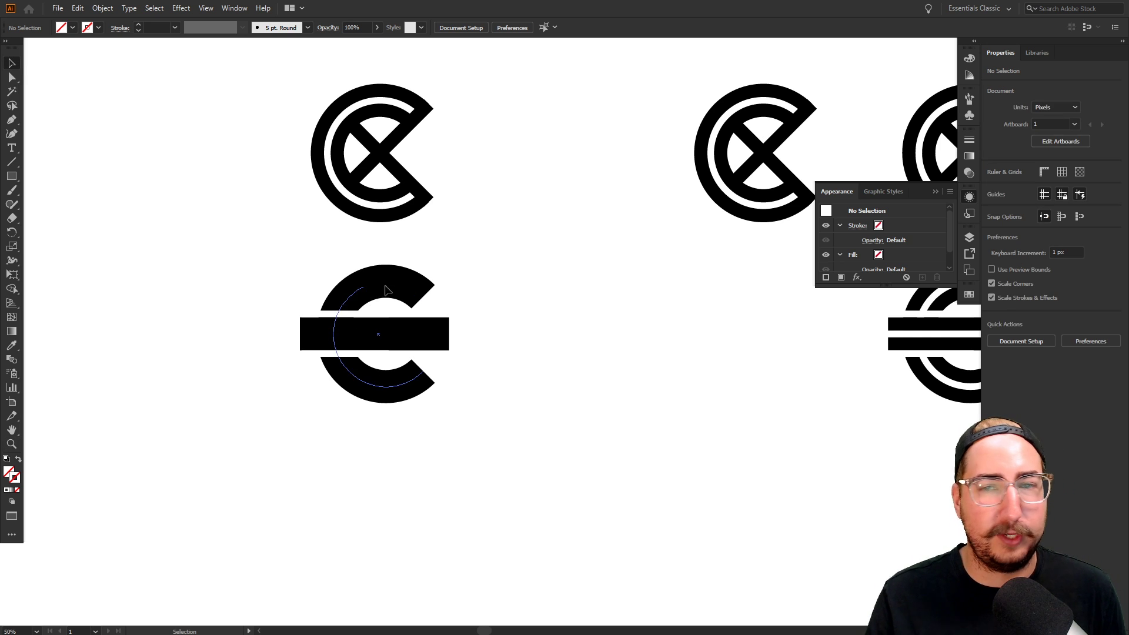
left_click_drag(369, 290, 363, 469)
Cover the C copy's hollow with a black rectangle widened out to the C's tips
left_click_drag(527, 432, 539, 340)
left_click(524, 345)
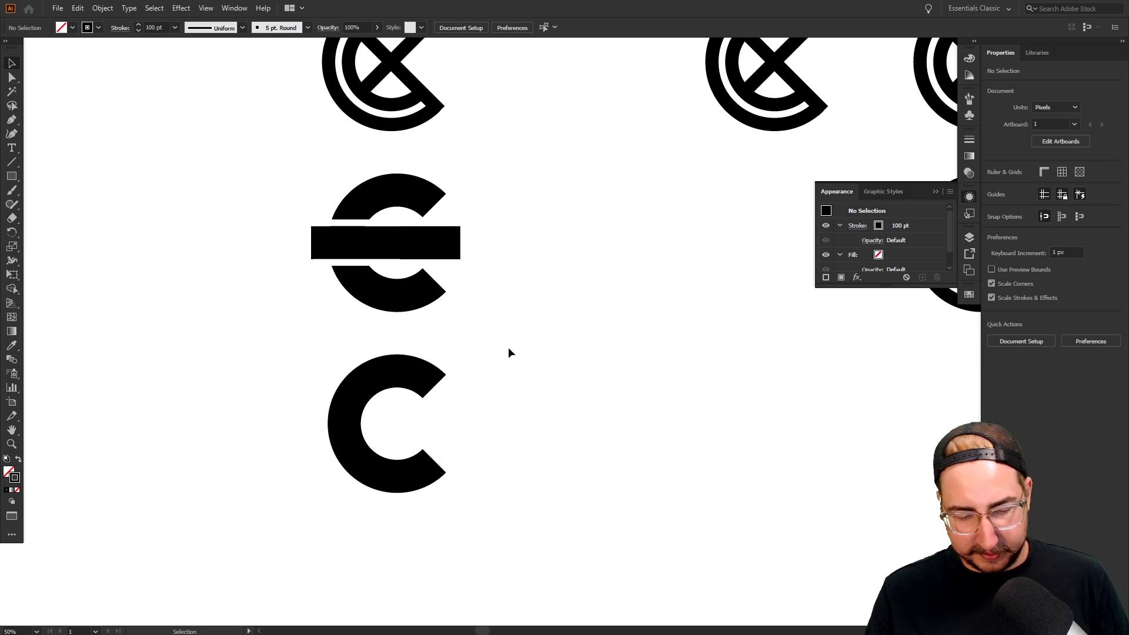
key("m")
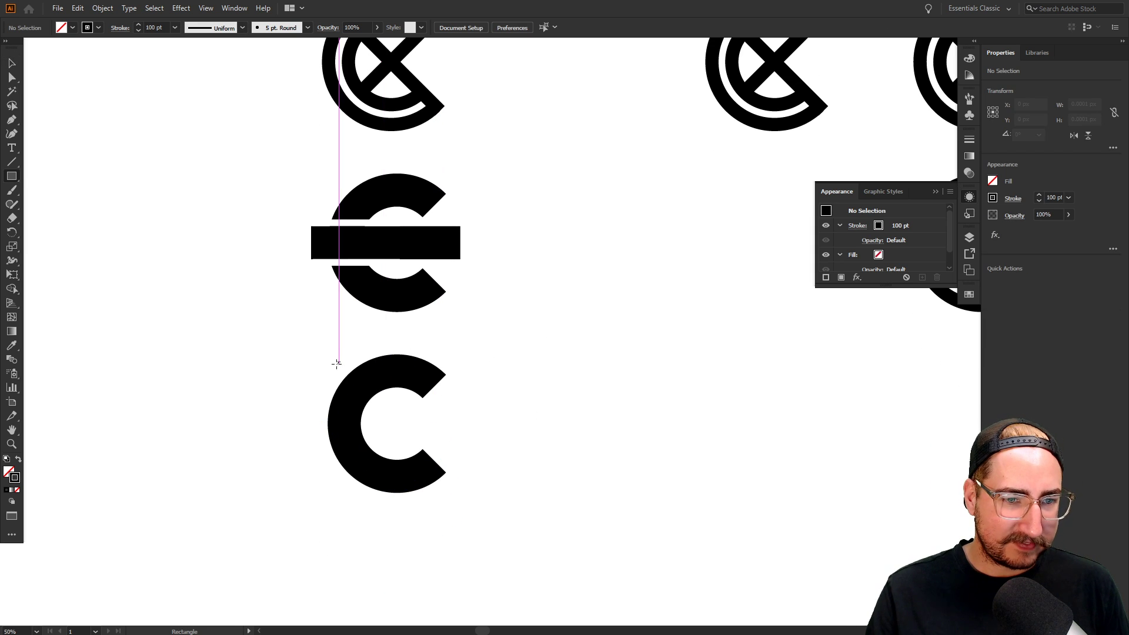
mouse_move(345, 367)
left_mouse_down()
mouse_move(430, 485)
mouse_move(436, 475)
left_mouse_up()
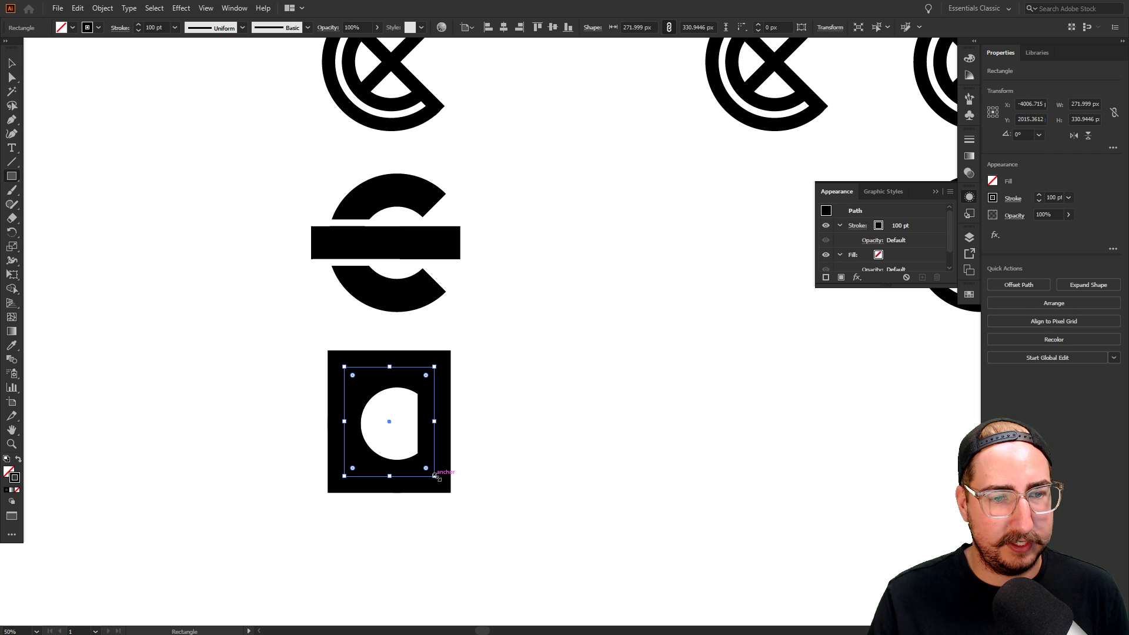
key("shift+x")
key("v")
left_click(512, 380)
left_click(422, 408)
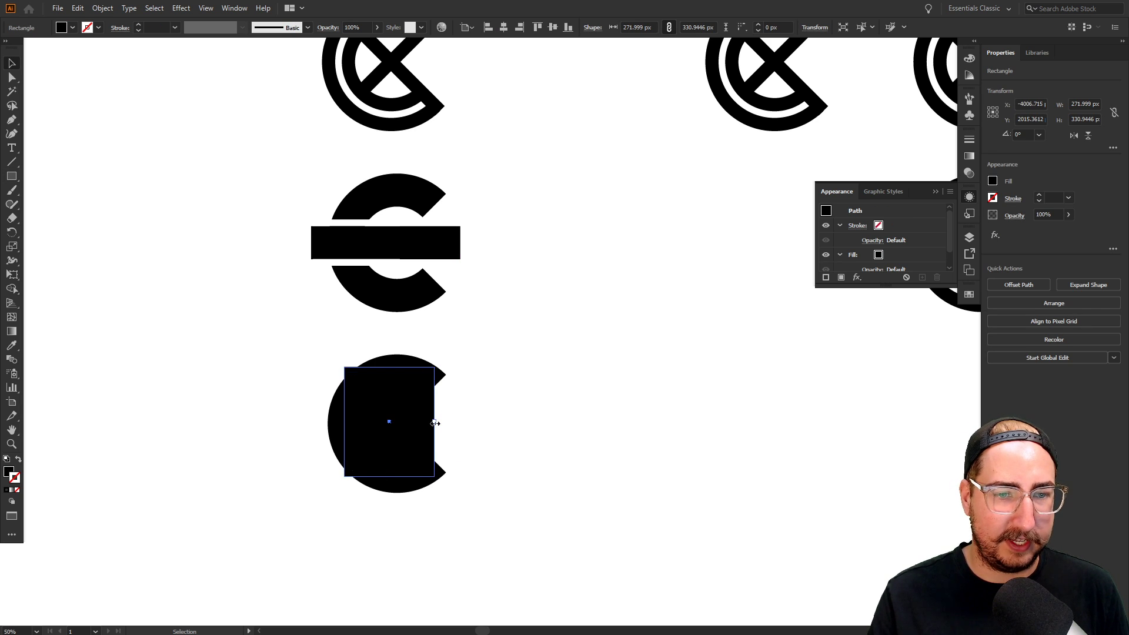
left_click_drag(435, 423, 440, 423)
left_click(520, 481)
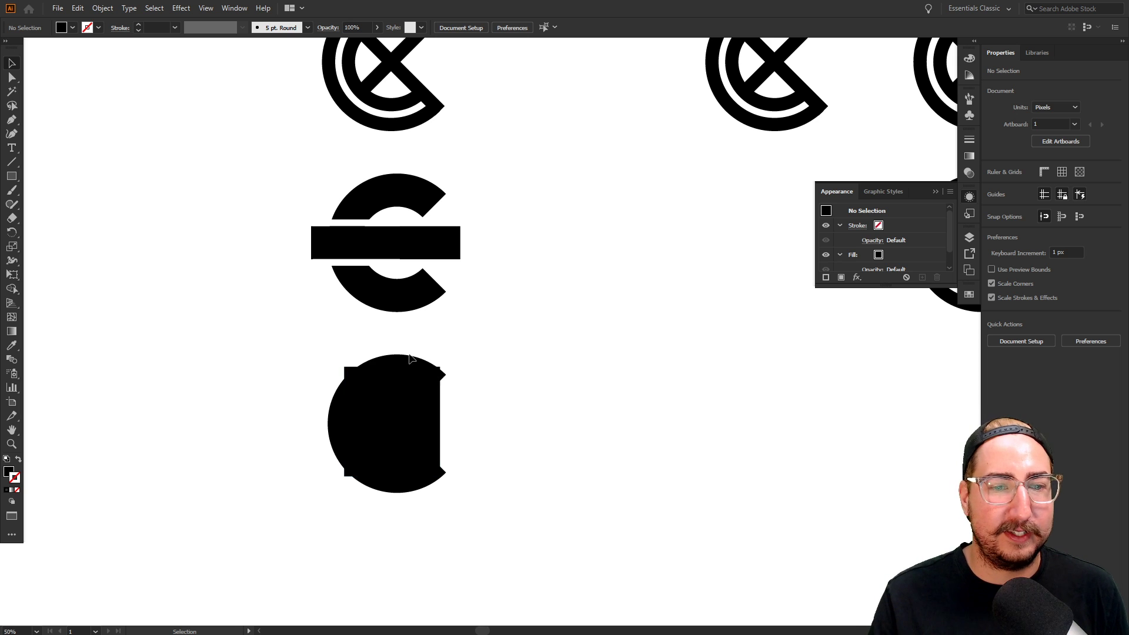
Move the filled disc shape further left in the grid
key("z")
left_click(490, 419, "alt")
left_click(587, 381, "alt")
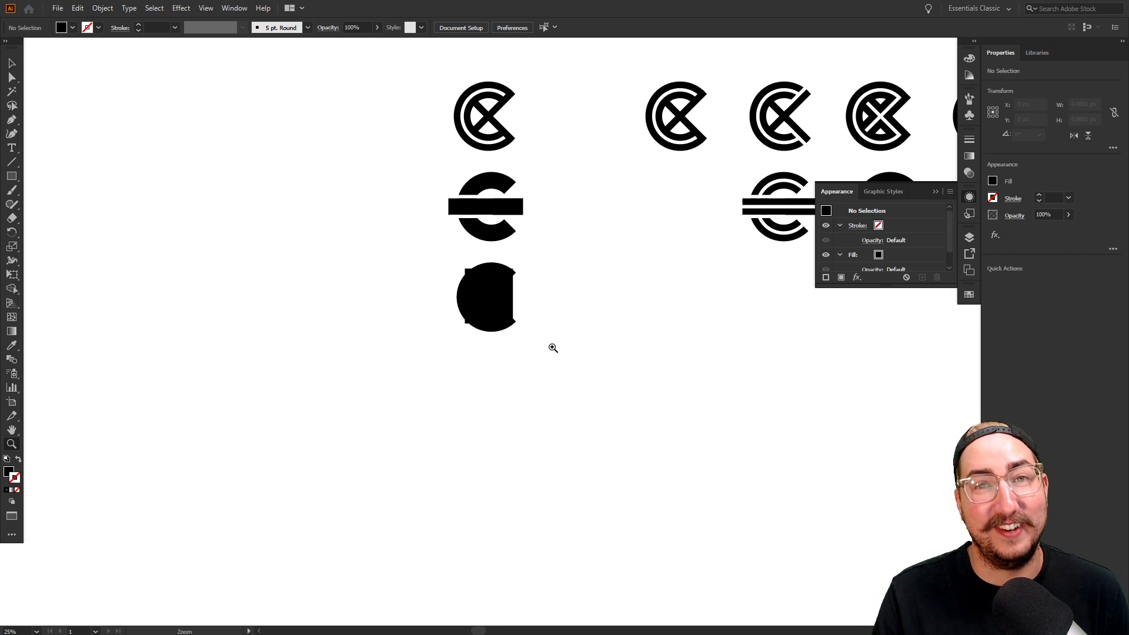
left_click_drag(528, 339, 505, 376)
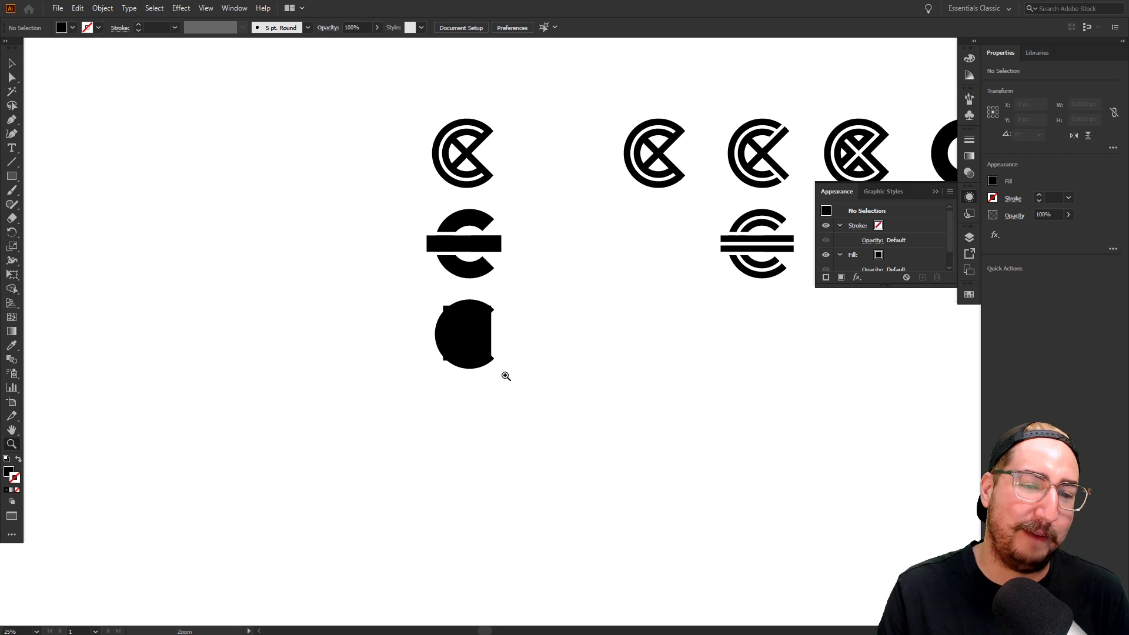
key("v")
left_click(462, 329)
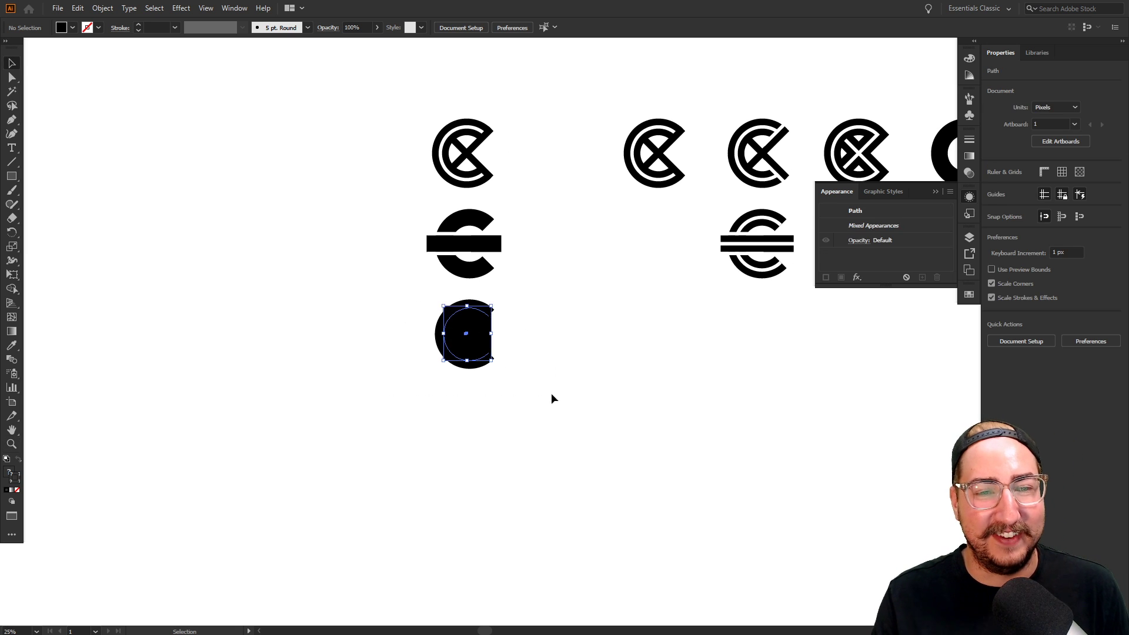
left_click_drag(483, 337, 106, 201)
Duplicate the two leftmost logos, the X-crossed C and the barred C, onto empty canvas
key("z")
left_click(488, 261)
left_click_drag(539, 296, 463, 326)
key("v")
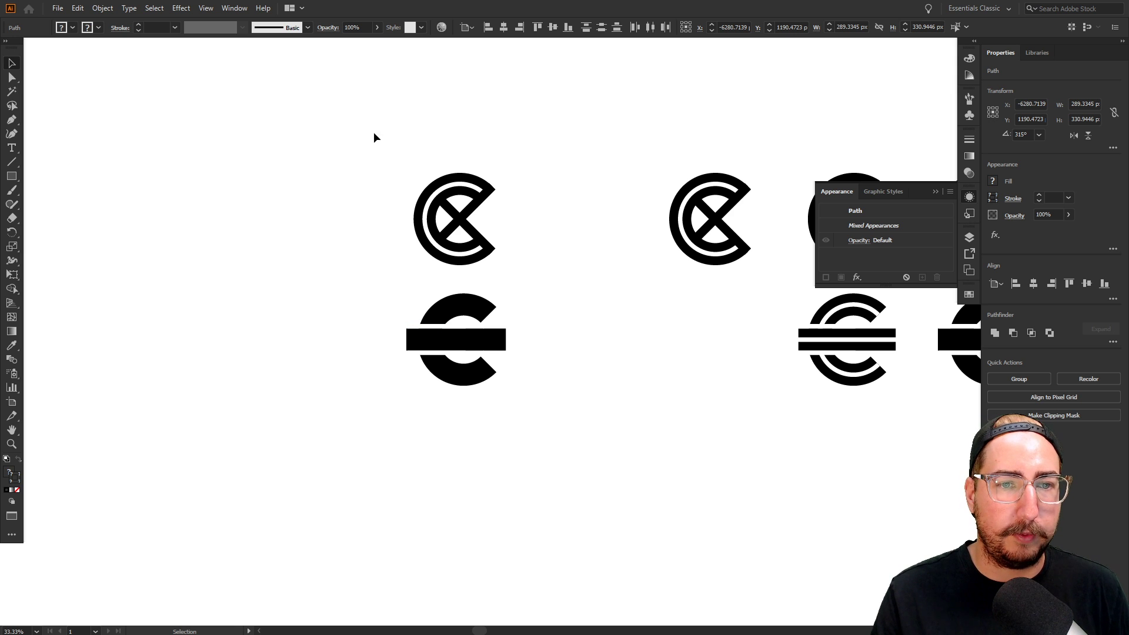
left_click_drag(373, 133, 563, 453)
left_click_drag(601, 460, 681, 226)
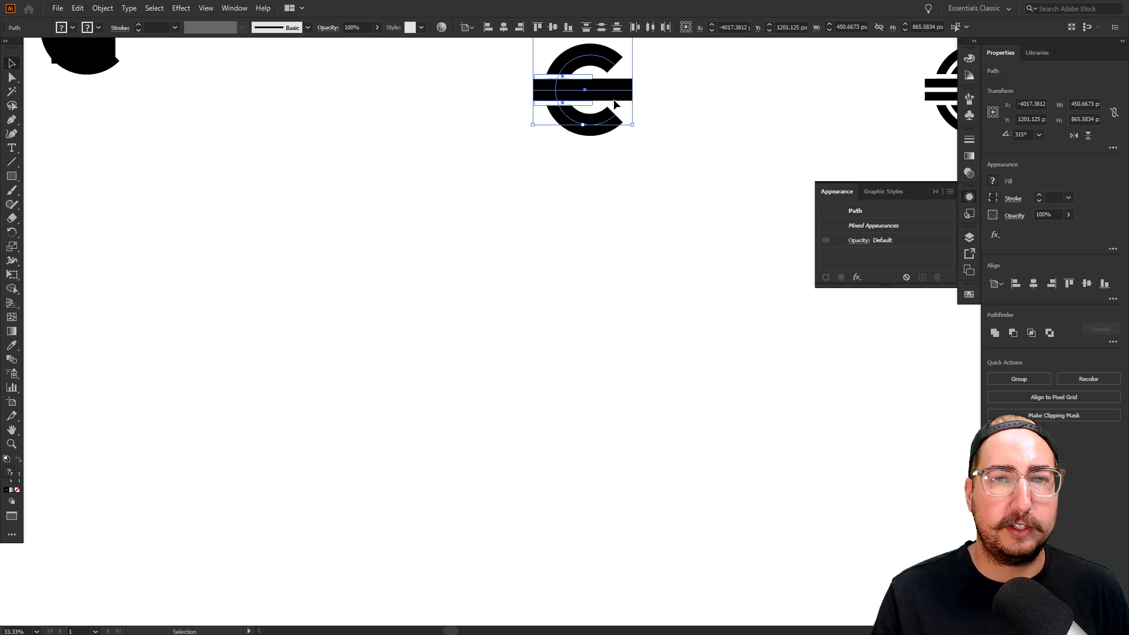
left_click_drag(614, 104, 404, 463)
Deselect the copied logos and zoom in to centre them in view
key("z")
left_click(411, 411)
left_click(575, 303)
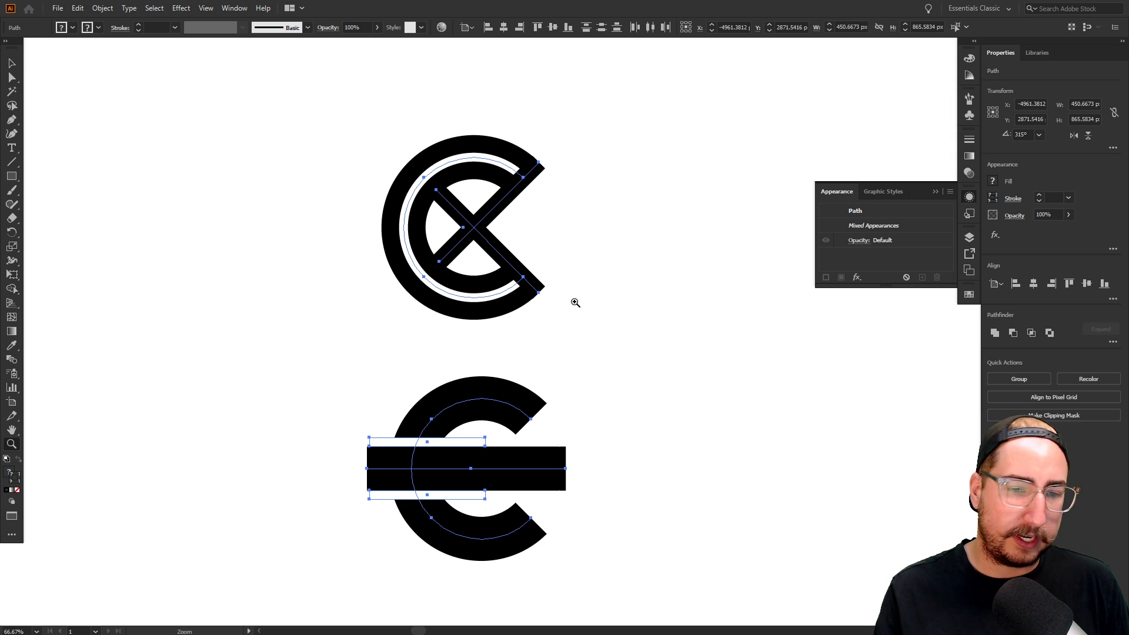
key("v")
left_click(616, 410)
left_click_drag(616, 409, 565, 379)
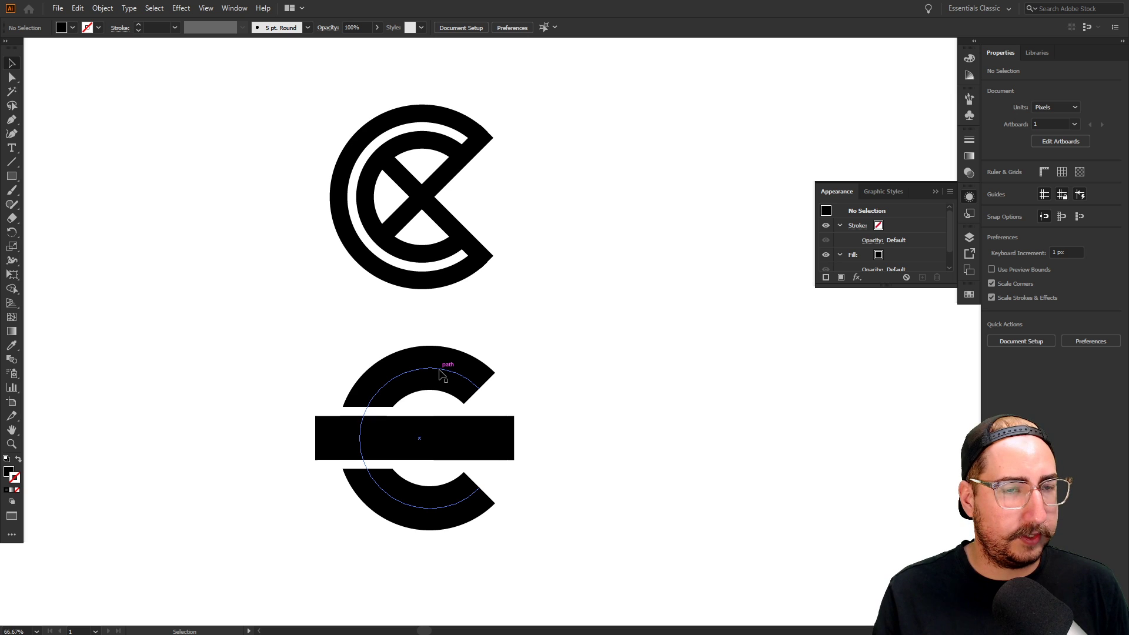
left_click_drag(356, 324, 550, 589)
left_click_drag(500, 288, 410, 282)
left_click_drag(461, 388, 368, 74)
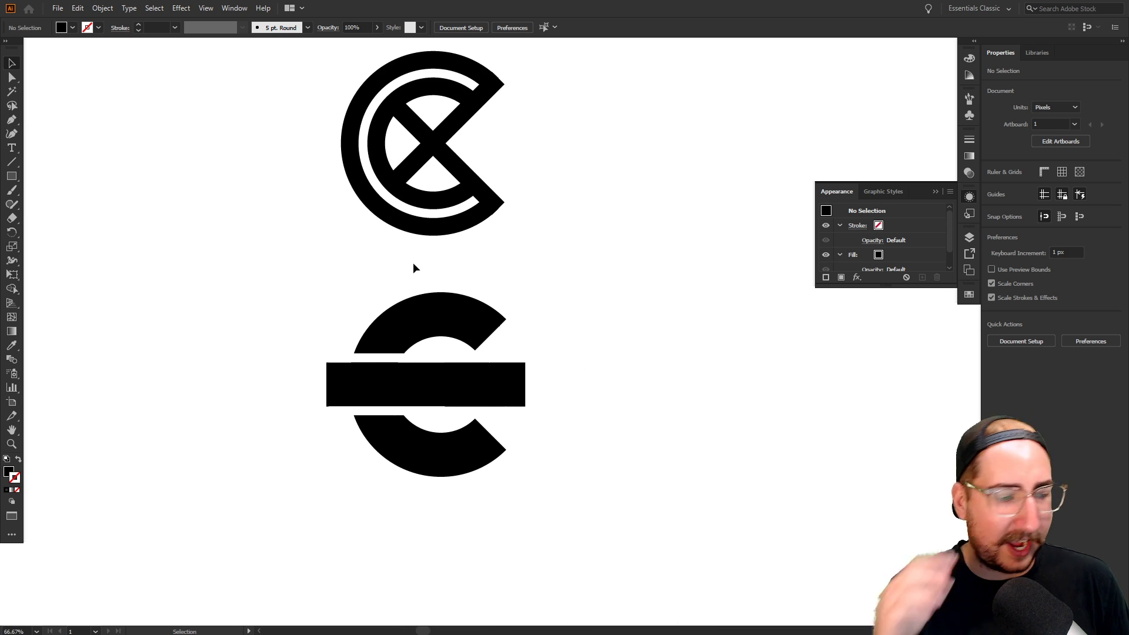
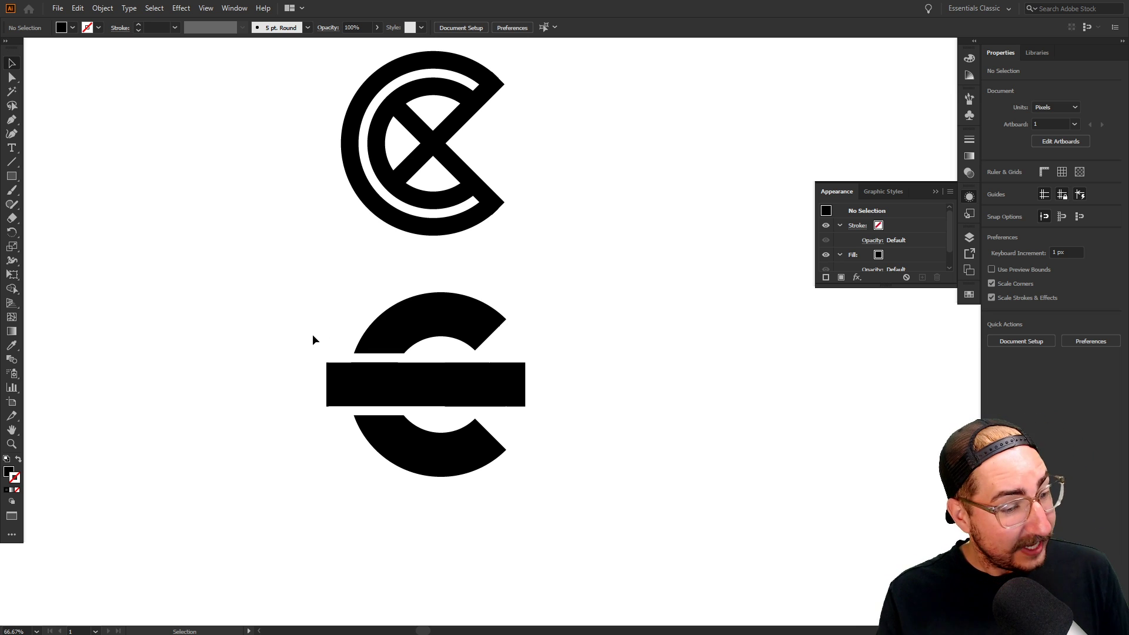
Expand the lower logo's stroked C and crossbar into filled outline shapes with Object > Expand
left_click(505, 391, "ctrl")
left_click_drag(515, 383, 439, 387)
left_click_drag(207, 177, 608, 472)
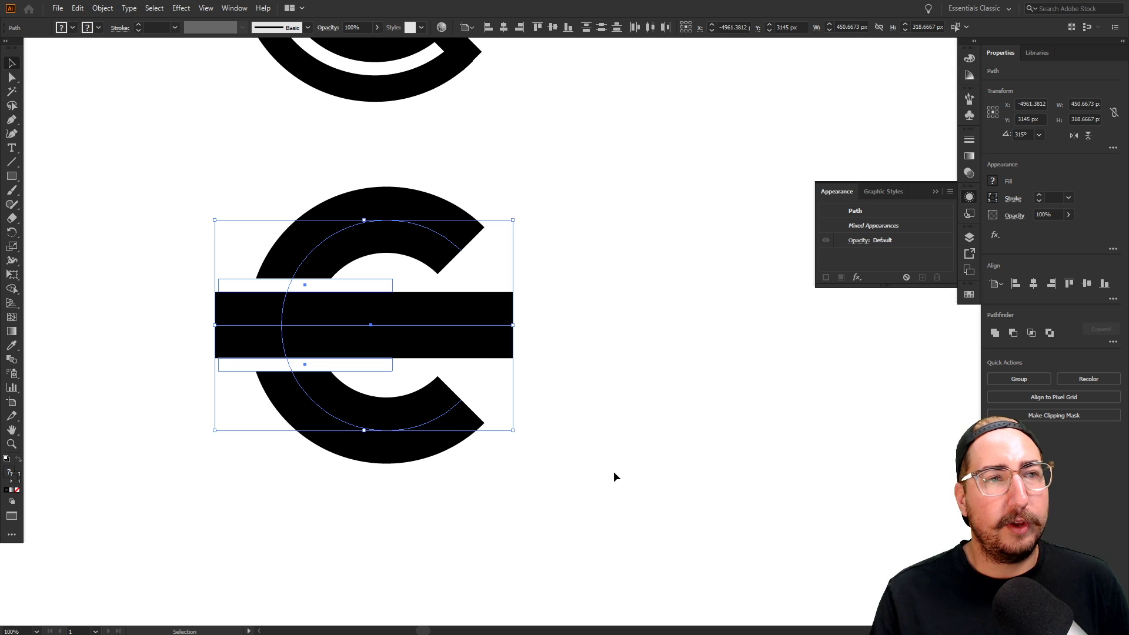
left_click(103, 8)
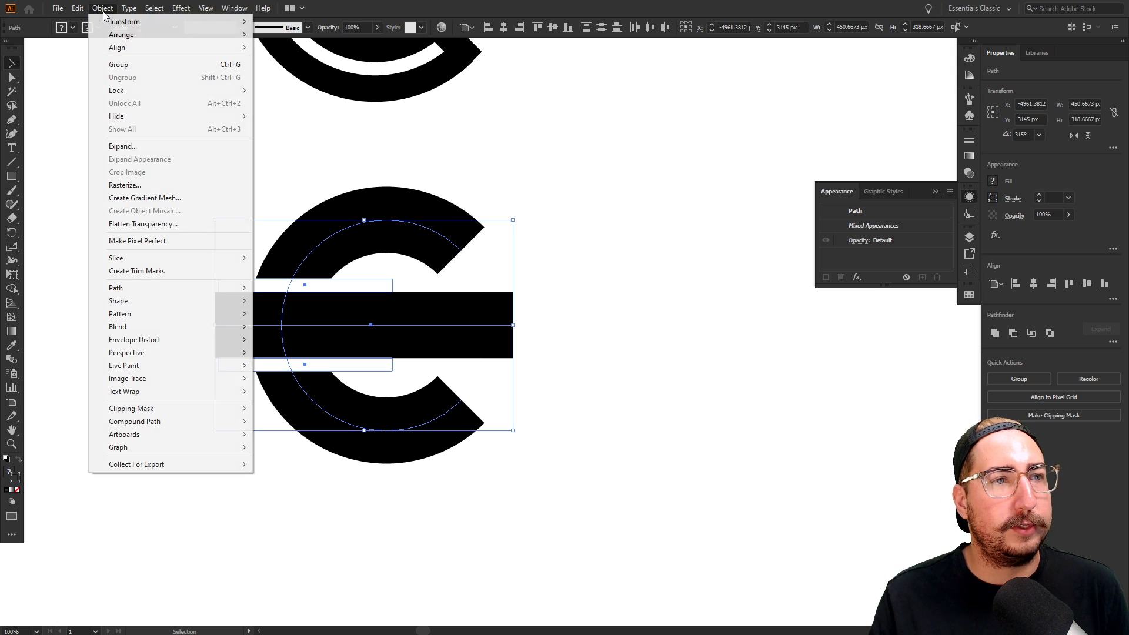
left_click(123, 147)
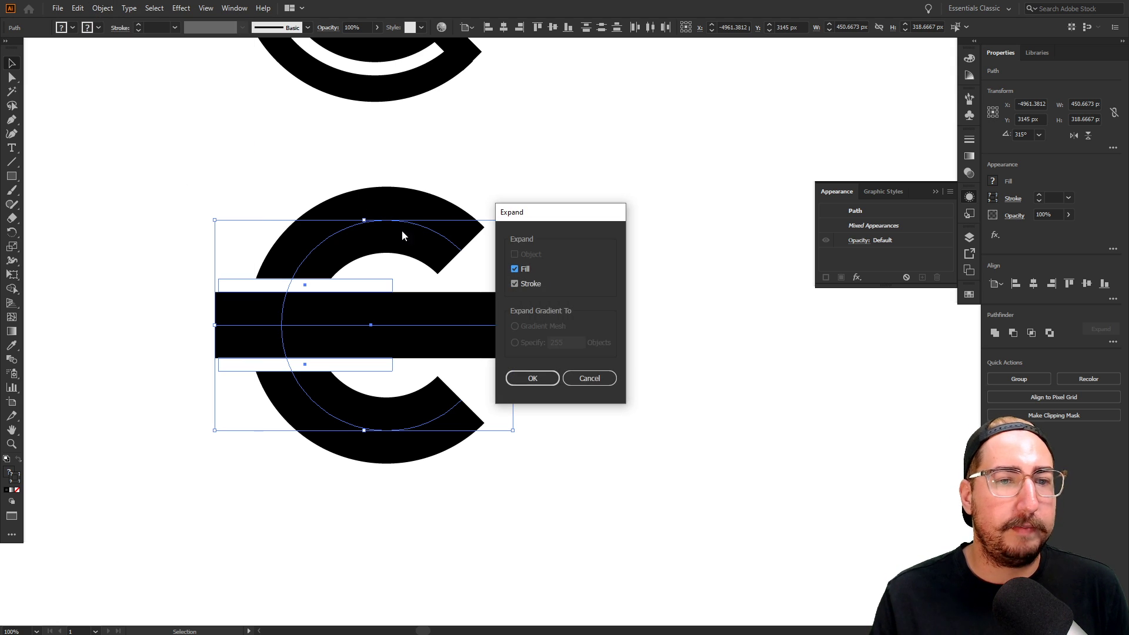
left_click(533, 378)
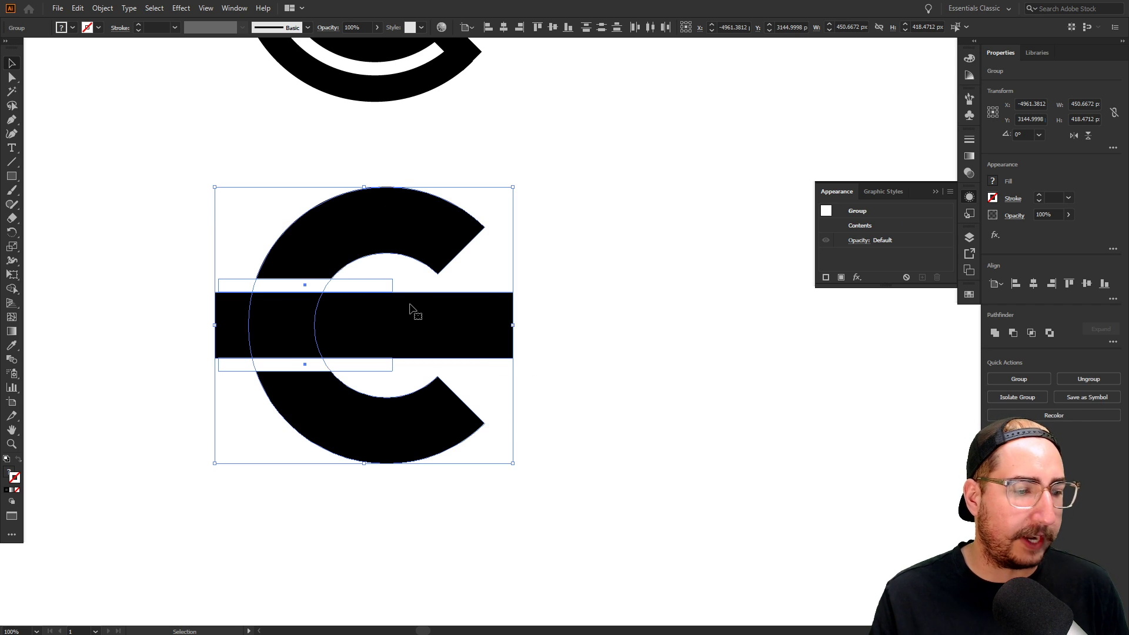
key("a")
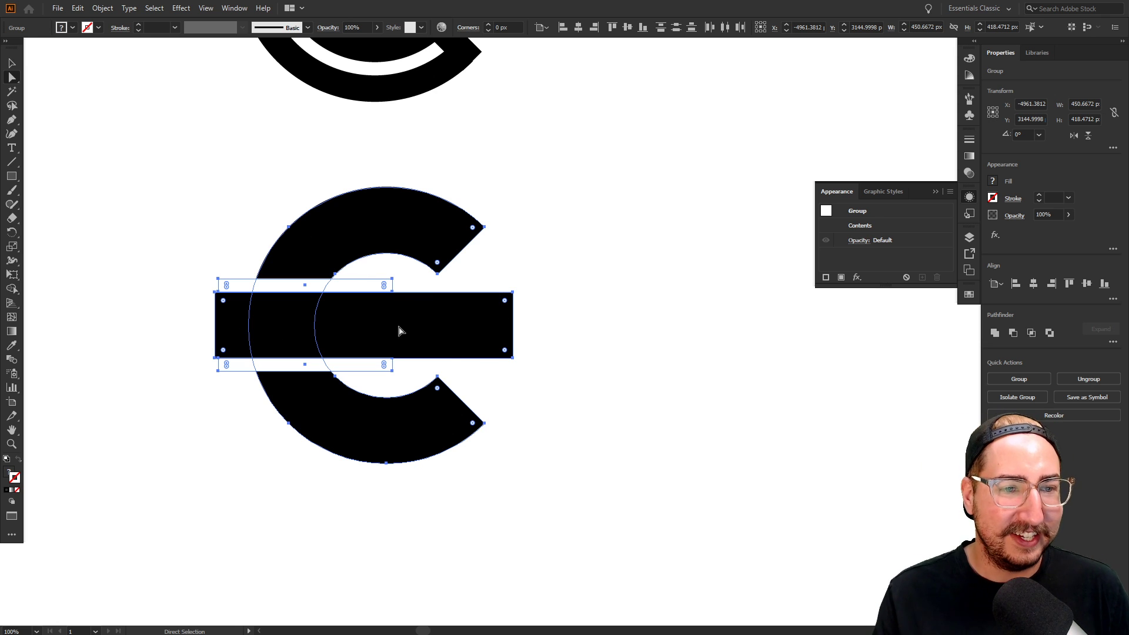
Zoom in on the bar edge, check it in Outline view, and snap the white band flush with the C
key("z")
left_click(430, 334)
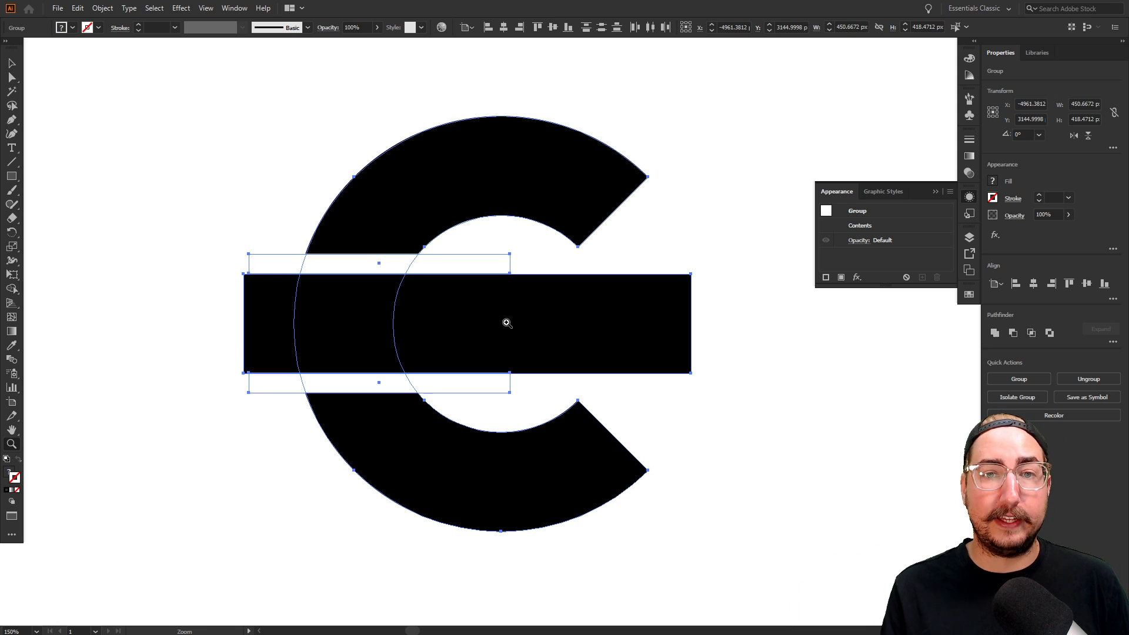
key("v")
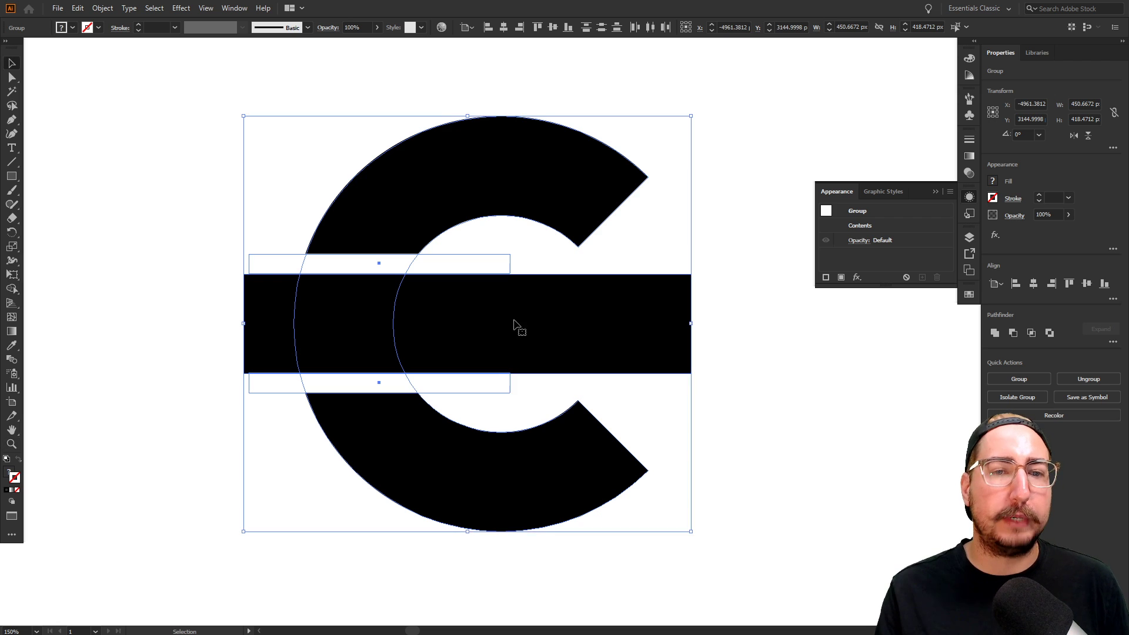
left_click(528, 254)
key("z")
left_click_drag(348, 276, 492, 310)
scroll(470, 317, "up", 3)
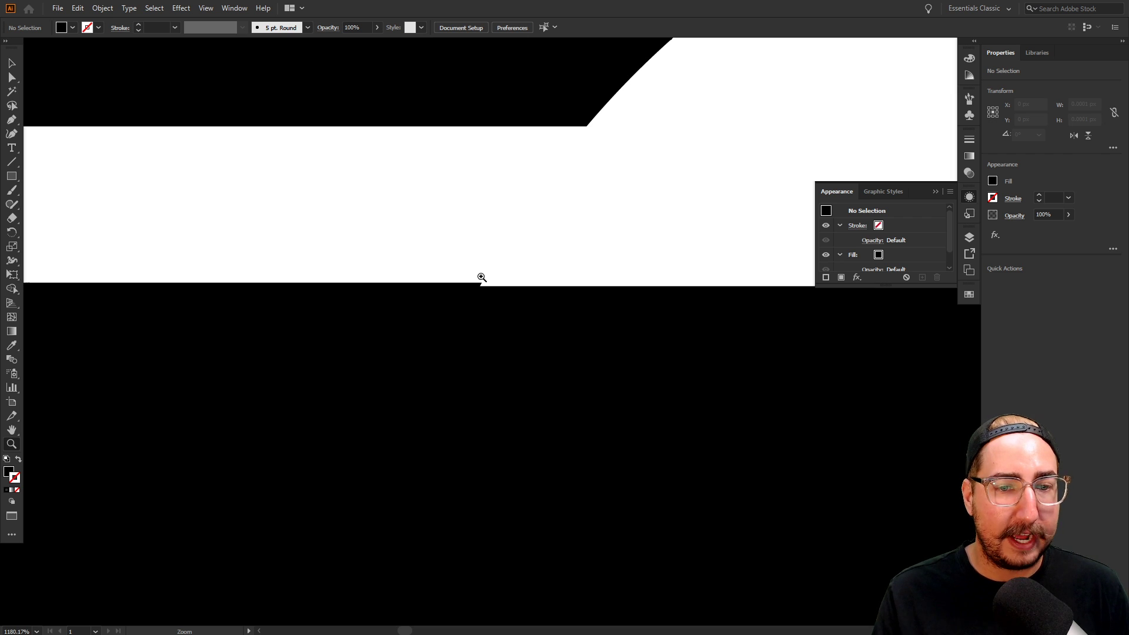
key("ctrl+y")
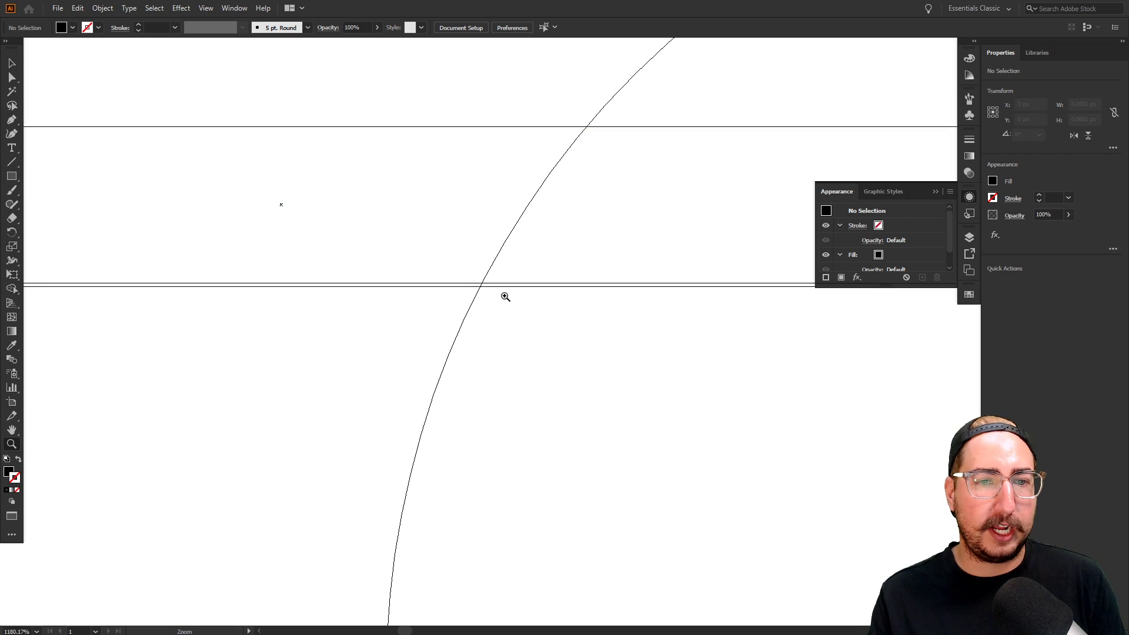
key("ctrl+y")
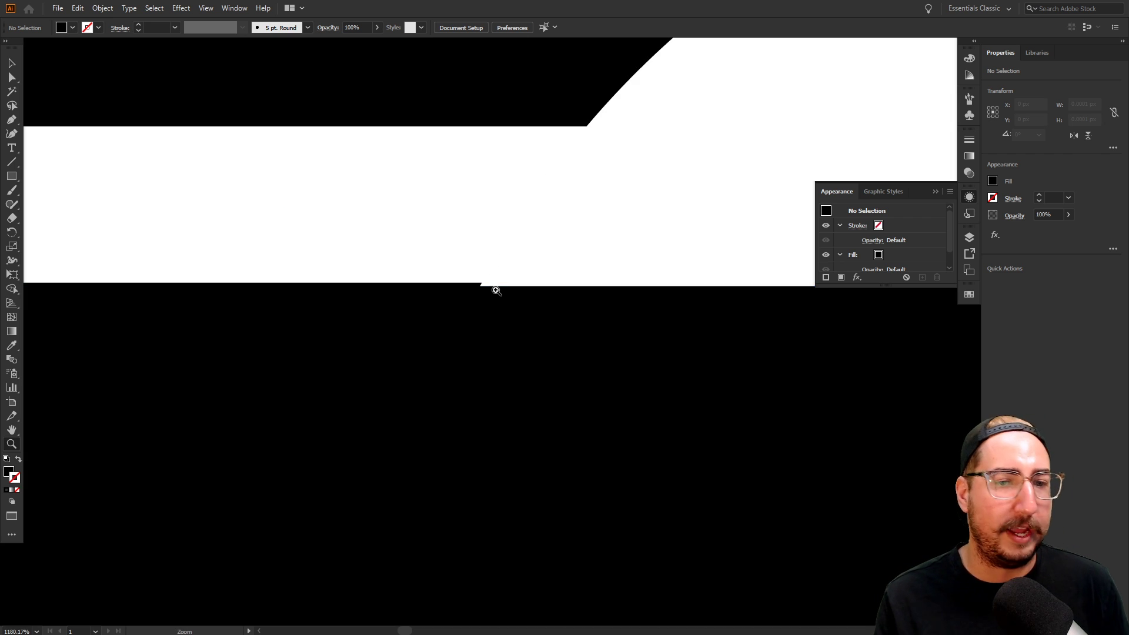
key("v")
mouse_move(492, 277)
left_mouse_down()
mouse_move(491, 253)
mouse_move(481, 289)
left_mouse_up()
left_click(499, 262)
Stretch the other white band's top edge until it snaps to the C's edge
key("z")
left_click(546, 389, "alt")
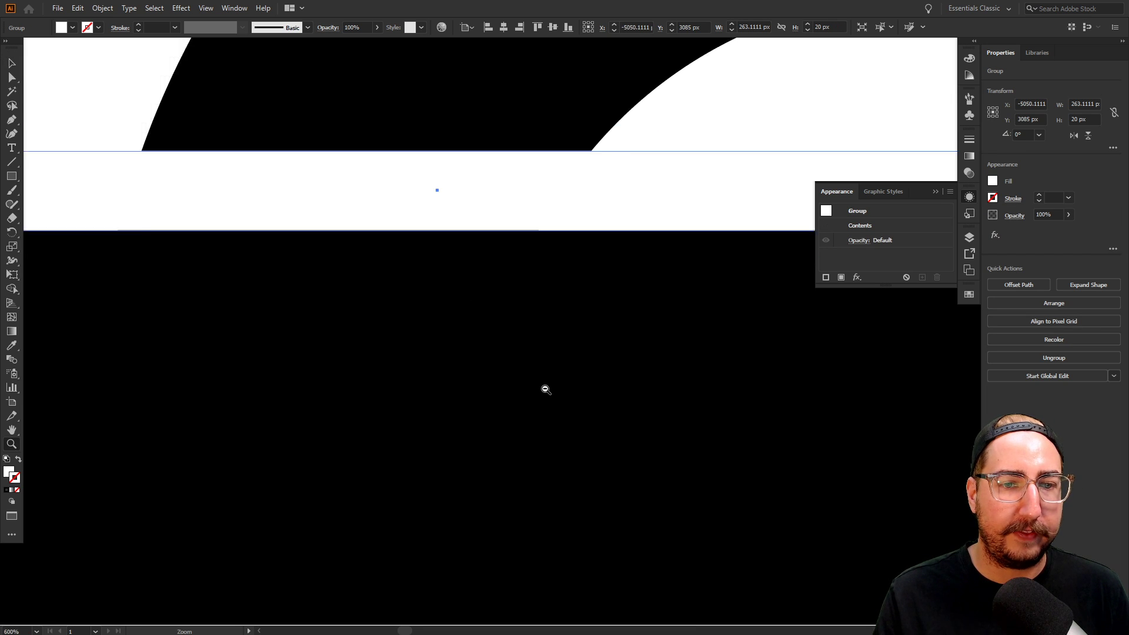
left_click(546, 389, "alt")
left_click(545, 389, "alt")
left_click(545, 389, "alt")
left_click(546, 389, "alt")
key("v")
left_click(386, 421)
left_click_drag(535, 412, 367, 420)
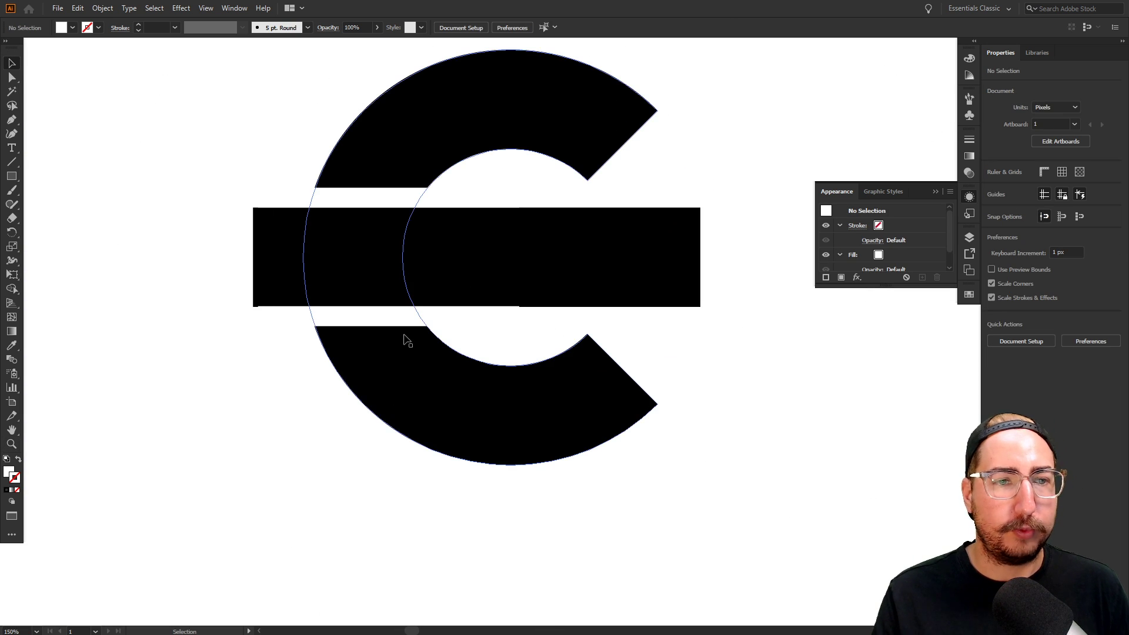
key("z")
left_click(430, 311)
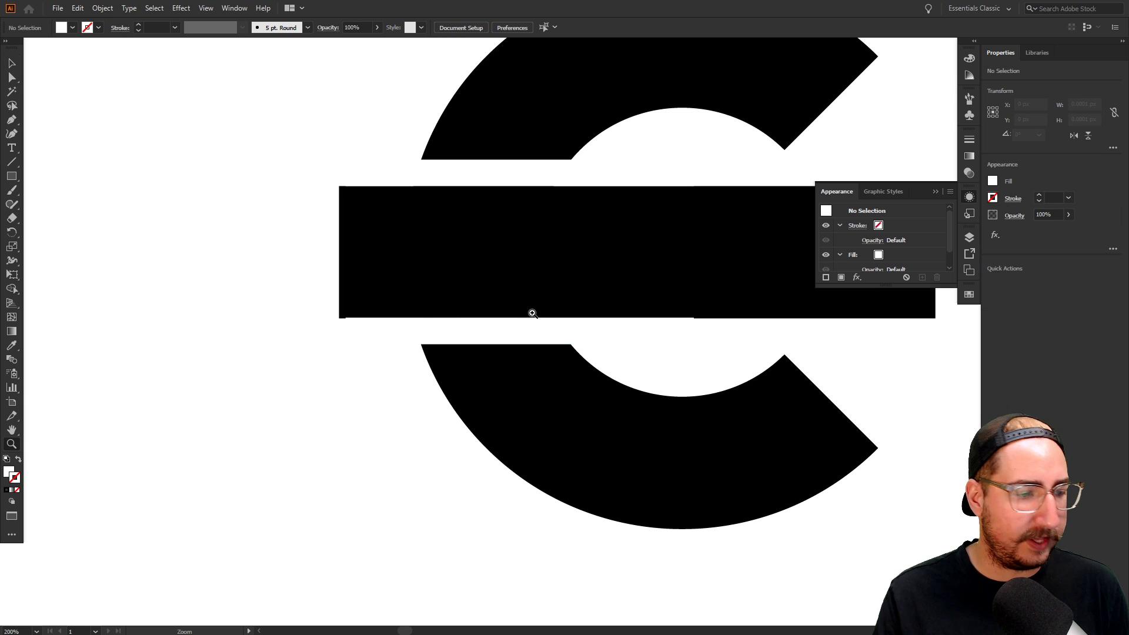
left_click(549, 310)
left_click(575, 297)
left_click(557, 307)
left_click_drag(472, 332, 535, 236)
left_click_drag(358, 307, 433, 263)
key("v")
left_click_drag(207, 337, 193, 435)
left_click(216, 372)
left_click_drag(212, 396, 230, 375)
key("ctrl+equal")
key("ctrl+equal")
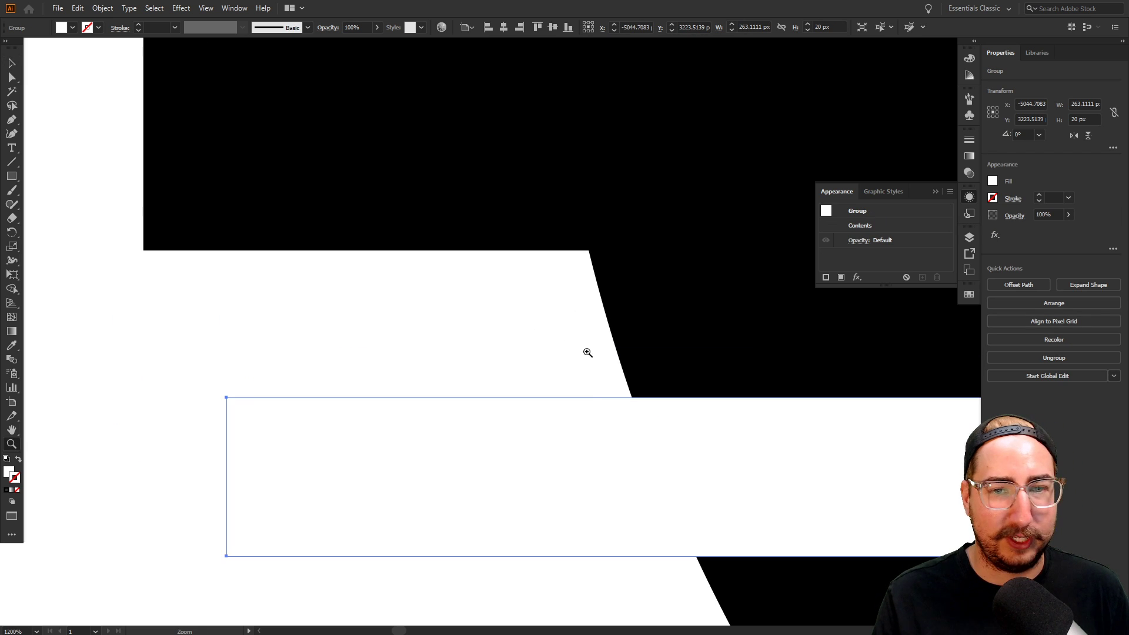
left_click_drag(592, 398, 595, 251)
left_click(159, 326)
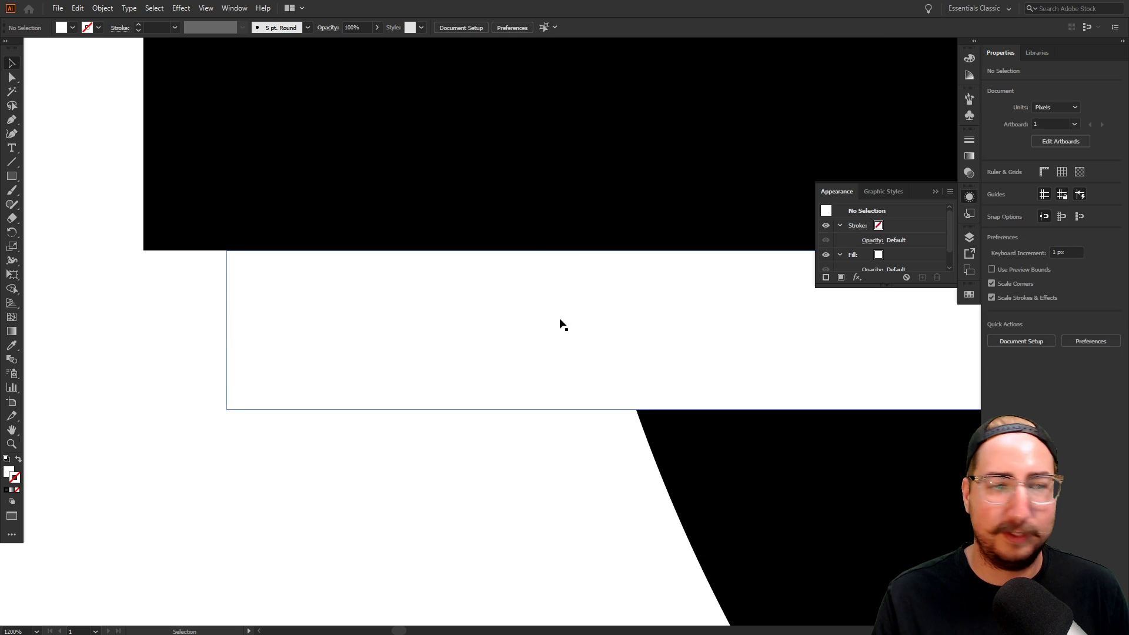
Zoom out and pan to bring the whole logo back into view
key("z")
left_click(595, 309, "alt")
left_click(629, 298, "alt")
left_click(629, 298, "alt")
left_click(629, 298, "alt")
left_click(630, 296, "alt")
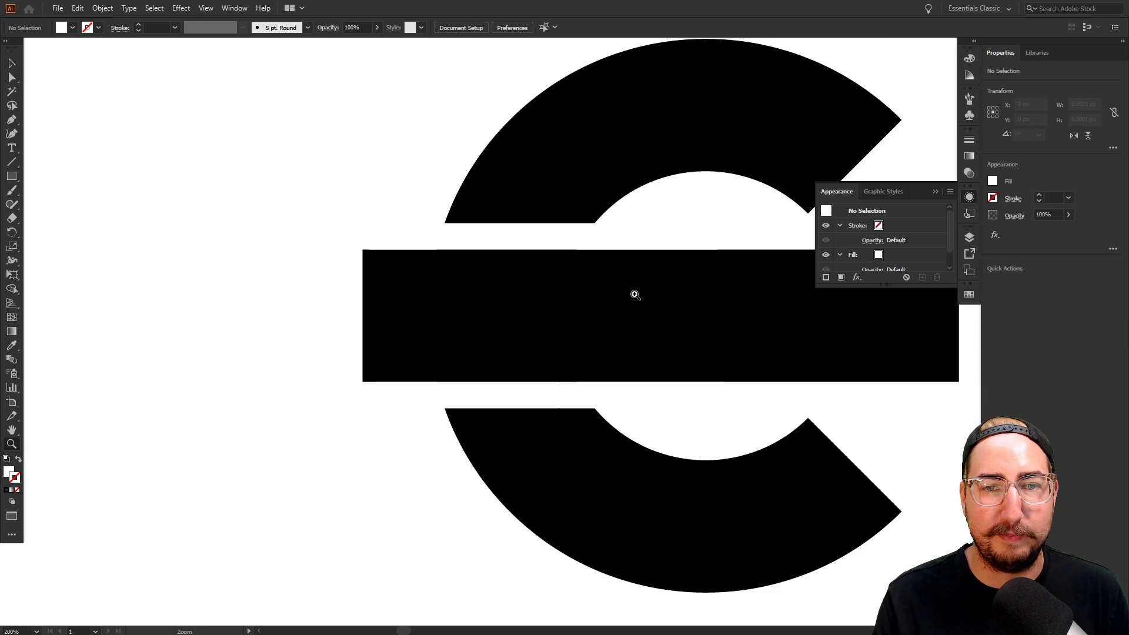
left_click(636, 294, "alt")
left_click_drag(640, 295, 478, 297)
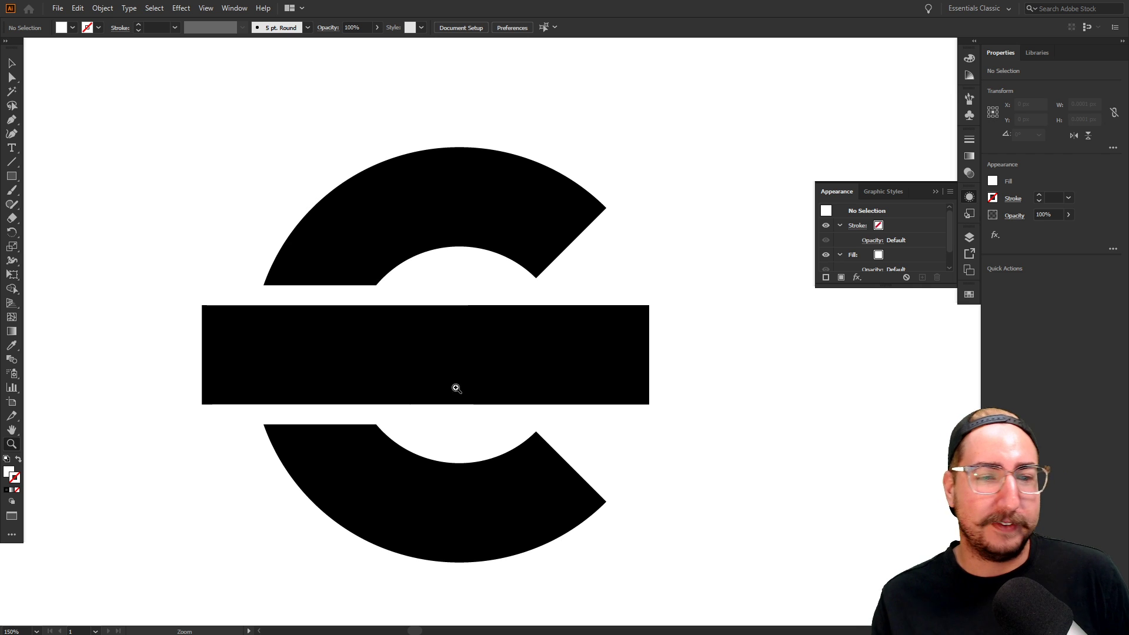
Nudge the bar's left-edge anchors 10 px right and check the result in Outline view
left_click(467, 353, "alt")
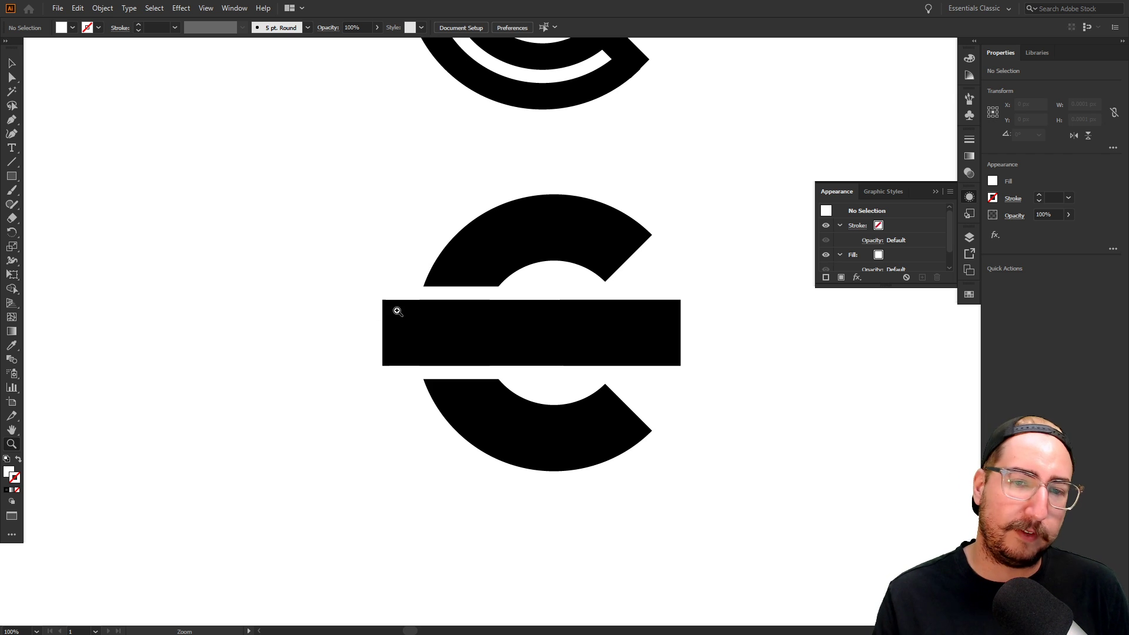
key("a")
left_click_drag(366, 290, 393, 391)
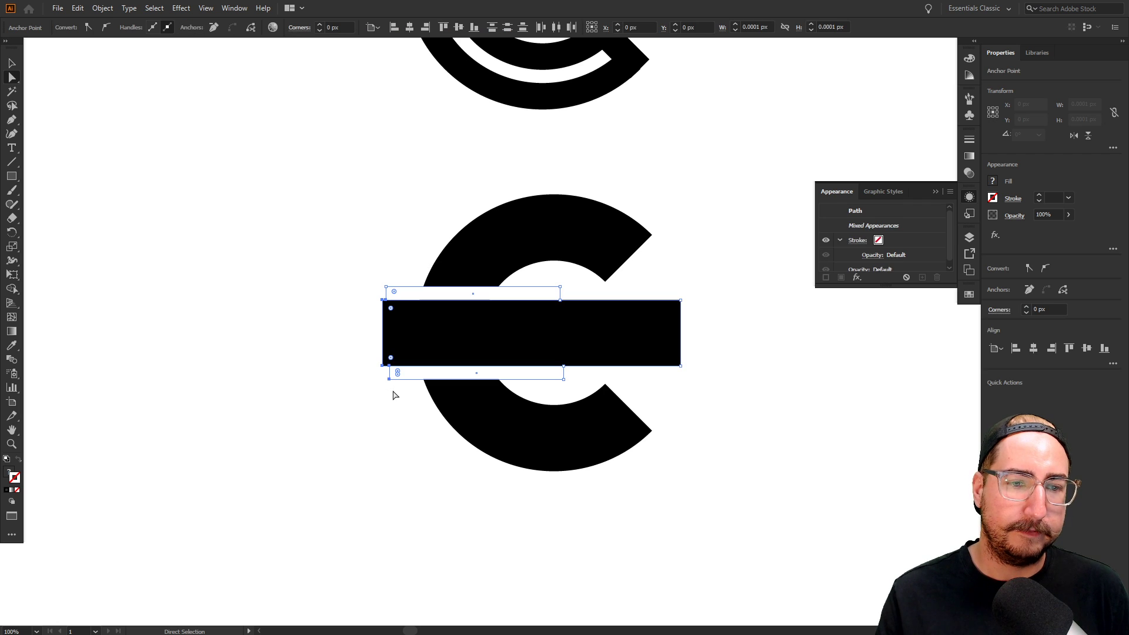
left_click_drag(372, 261, 400, 433)
key("shift+Right")
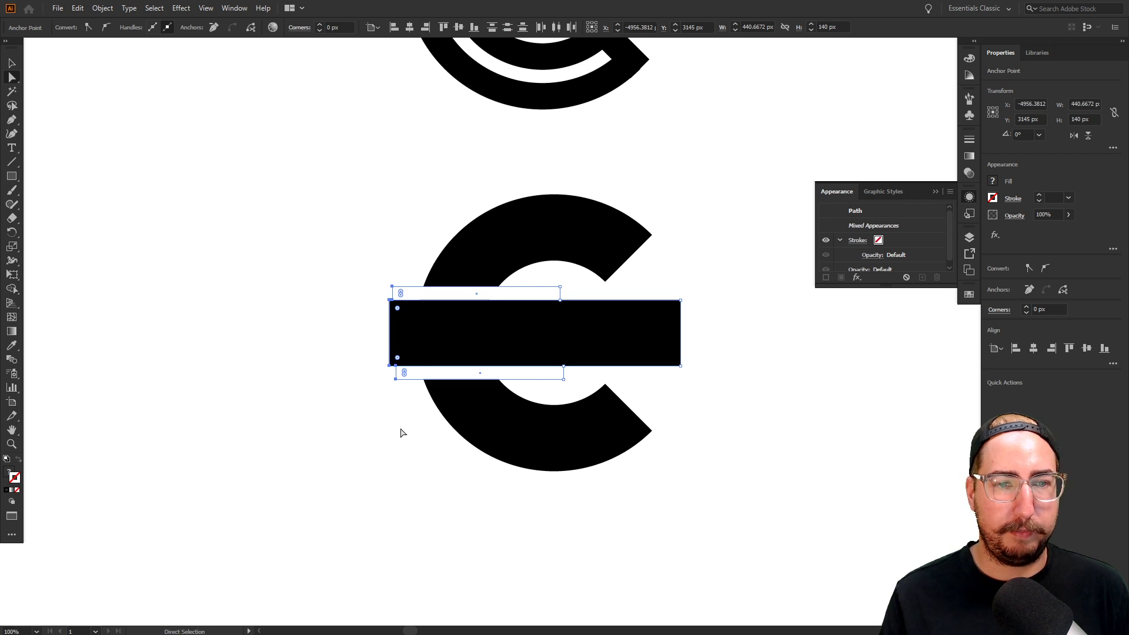
key("v")
left_click(400, 432)
key("z")
left_click(527, 317)
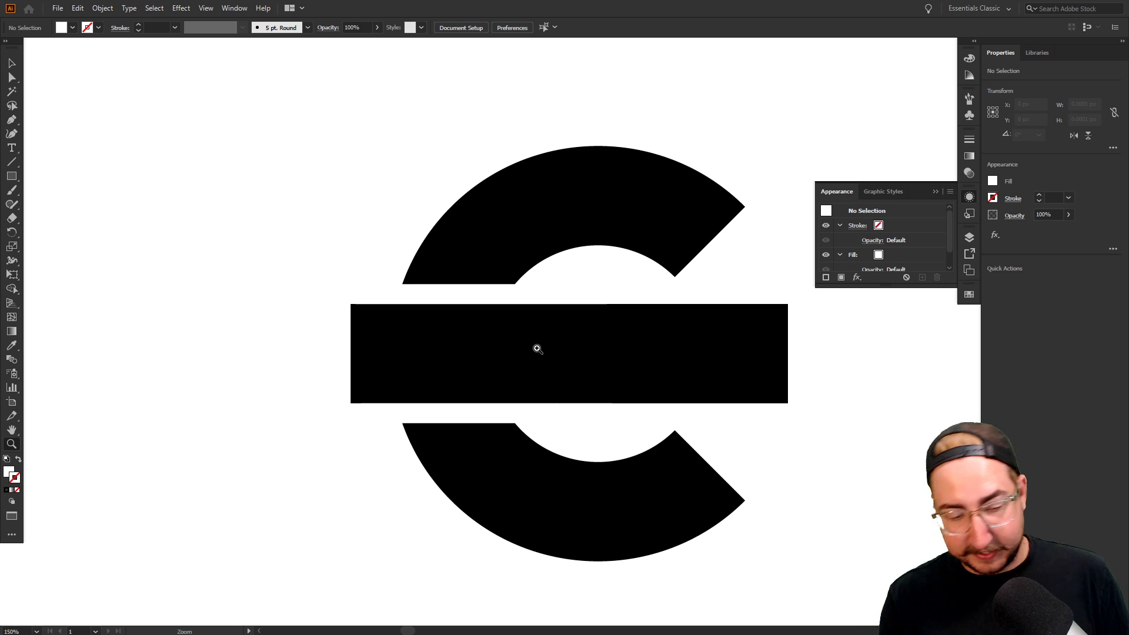
key("ctrl+y")
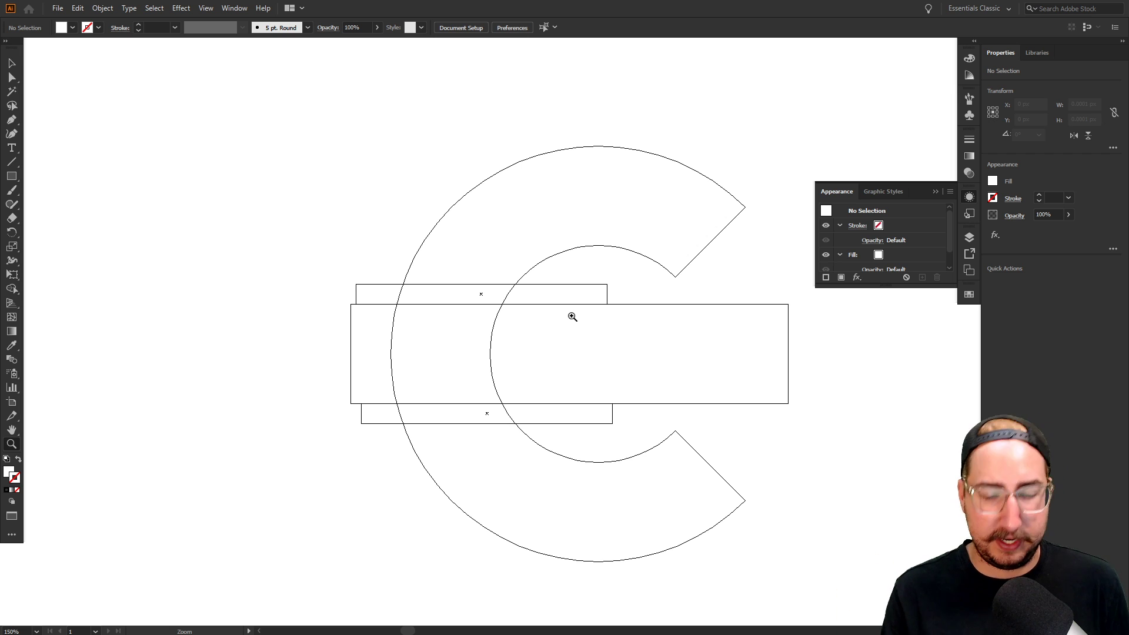
key("ctrl+y")
Draw a rectangle covering the ringed C logo
left_click(535, 313, "alt")
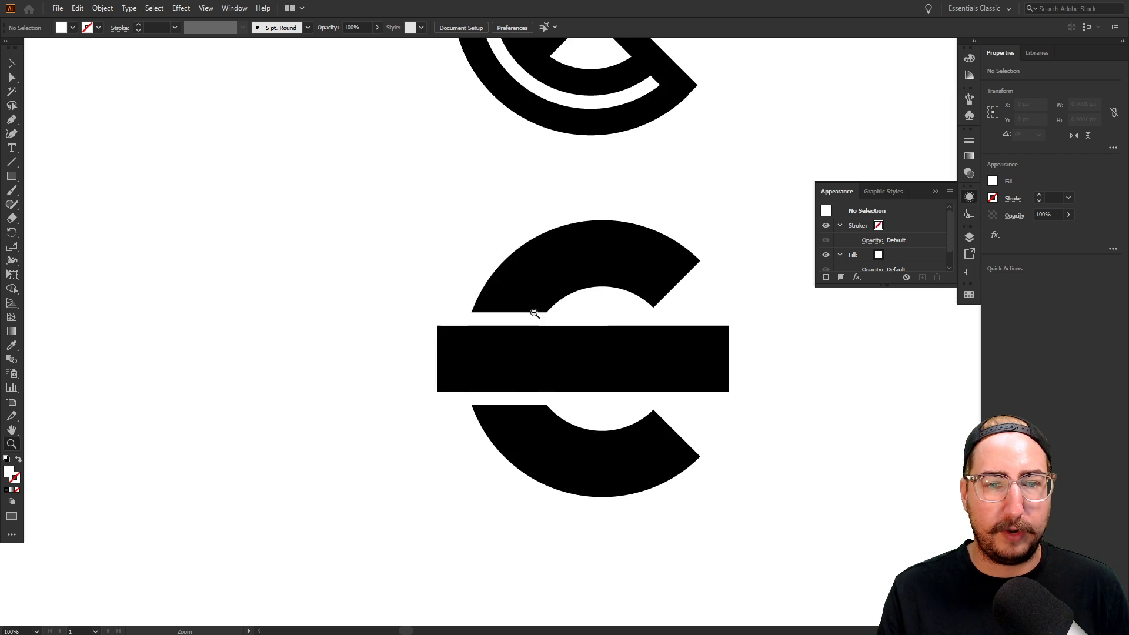
left_click(534, 313, "alt")
left_click_drag(535, 316, 471, 308)
key("m")
left_click_drag(408, 248, 678, 475)
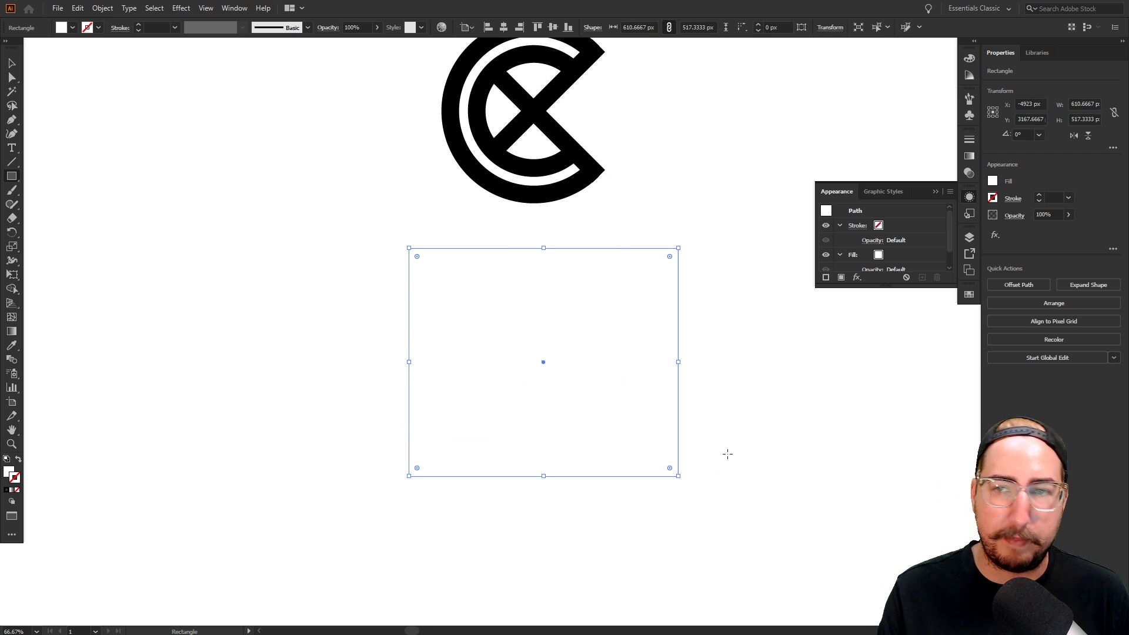
Give the rectangle a magenta fill and send it to the back
left_click(969, 294)
left_click(896, 326)
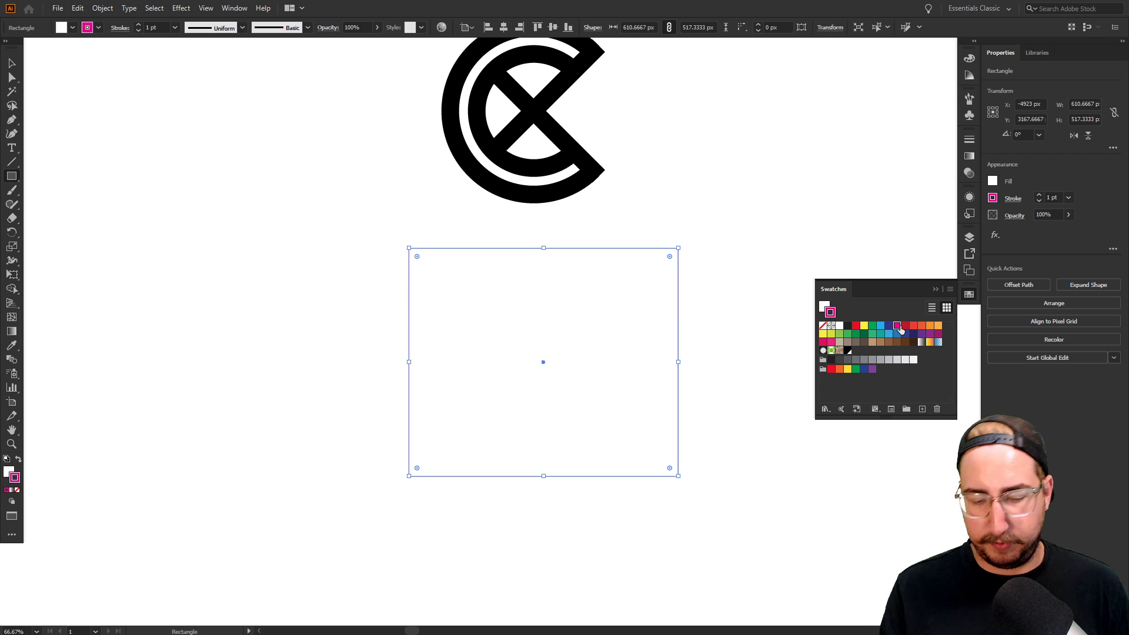
key("shift+x")
key("ctrl+shift+bracketleft")
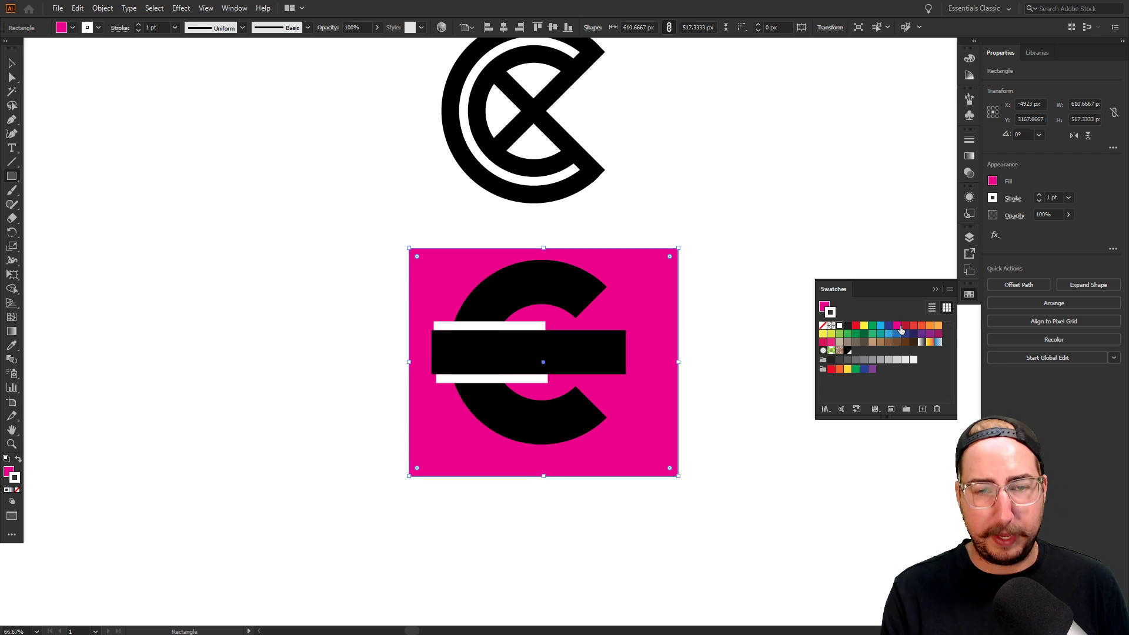
Cut the rectangle, paste it in back, and zoom in on the C
key("v")
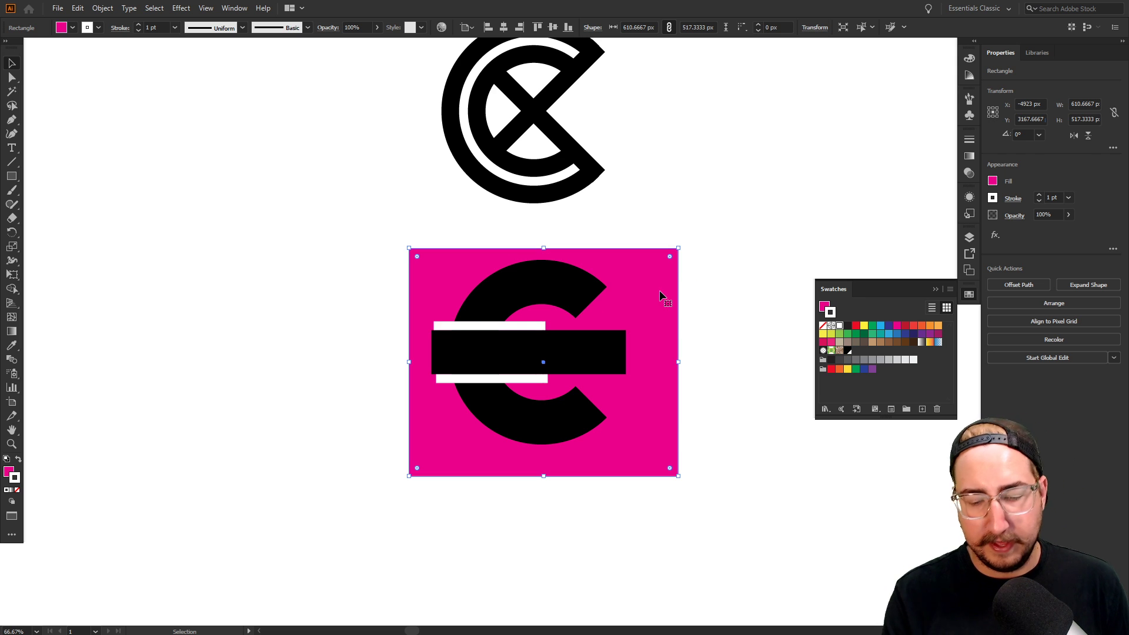
key("ctrl+x")
key("ctrl+b")
left_click(715, 302)
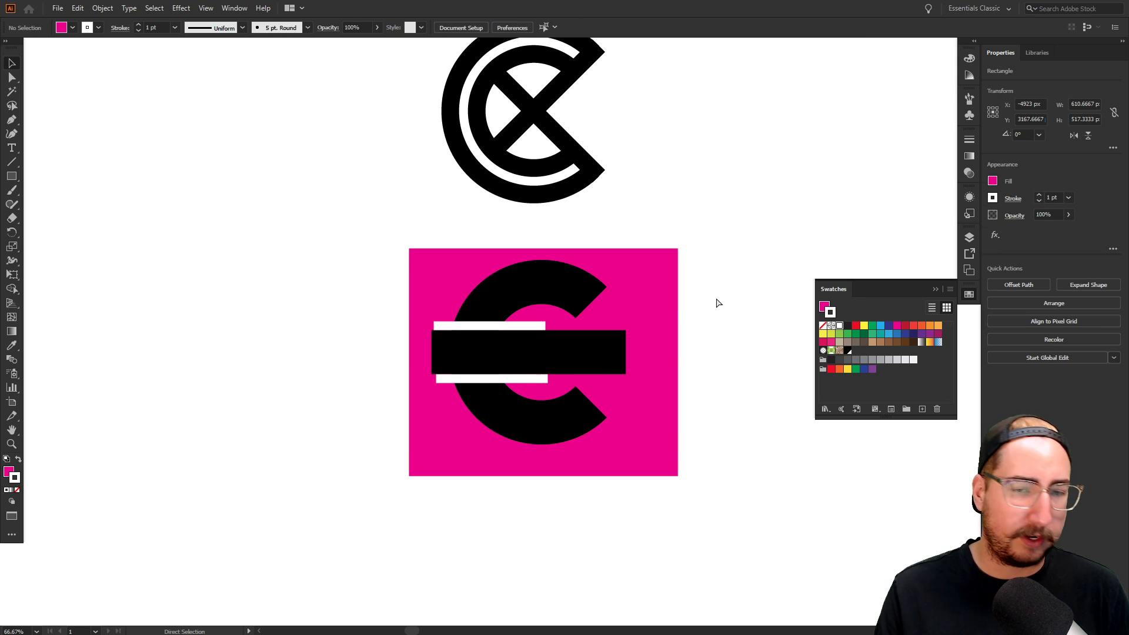
key("z")
left_click(530, 356)
left_click(567, 350)
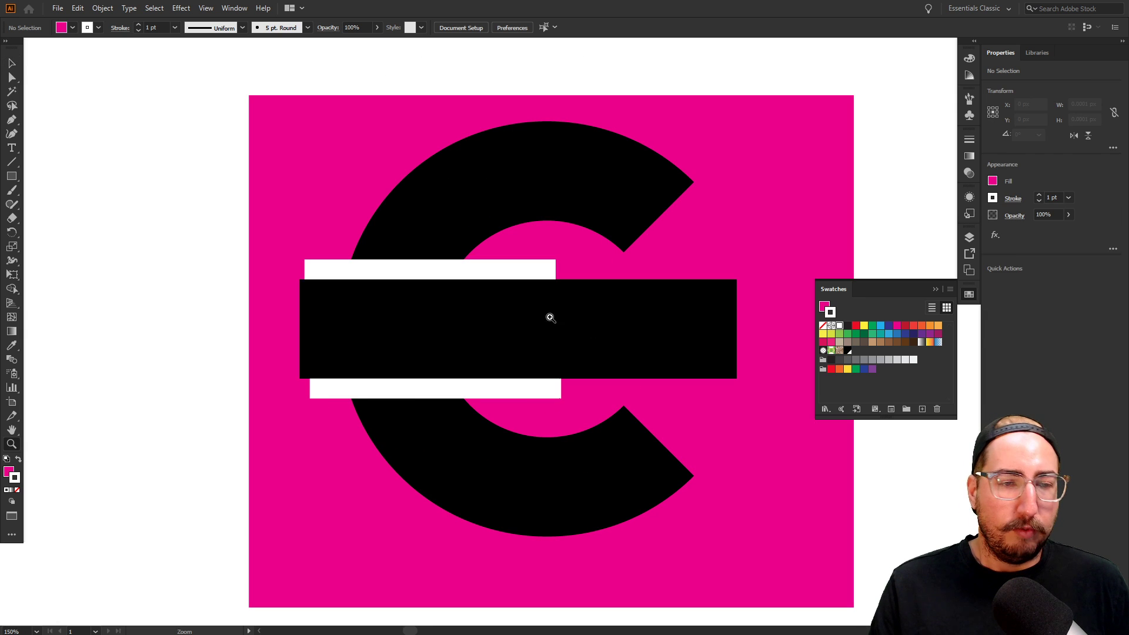
key("v")
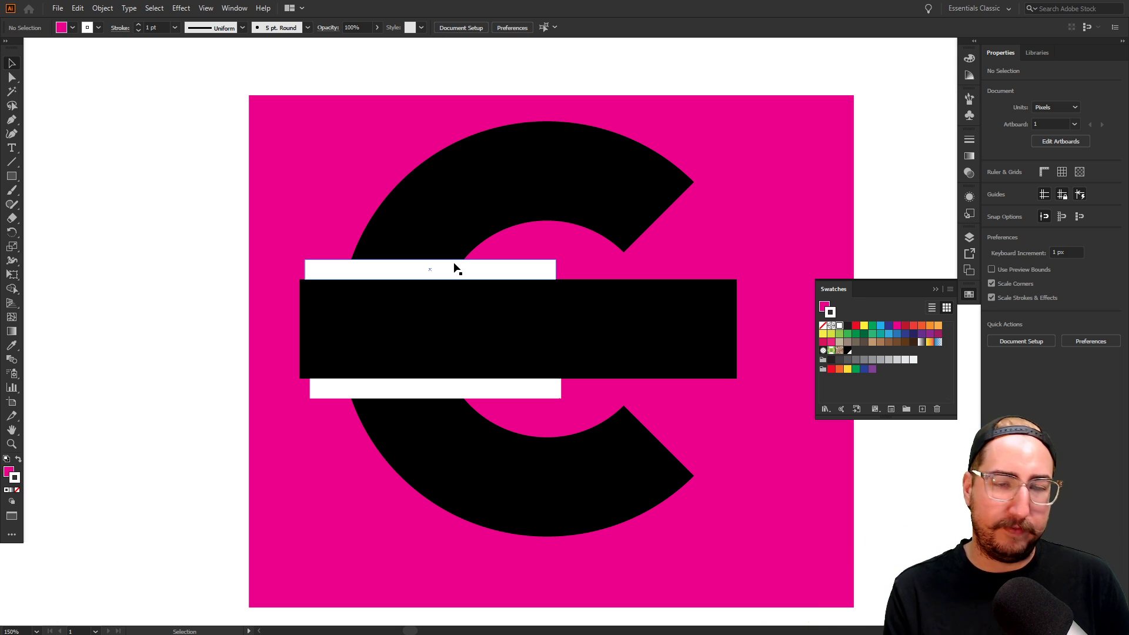
Subtract the upper white band from the C using Pathfinder Minus Front
left_click(455, 269)
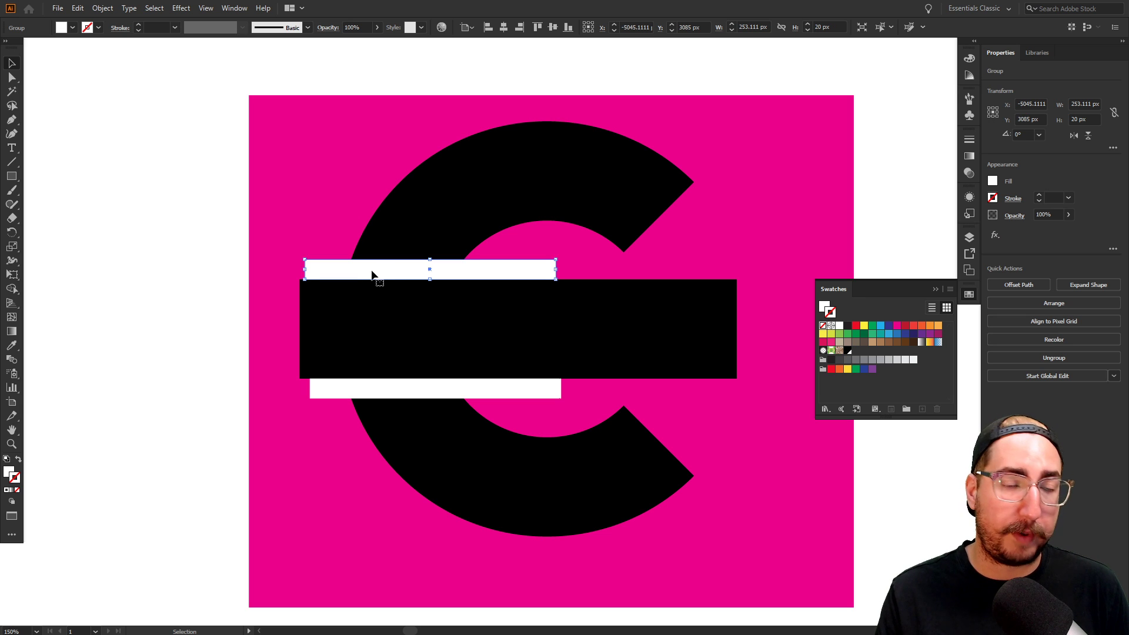
left_click(442, 226, "shift")
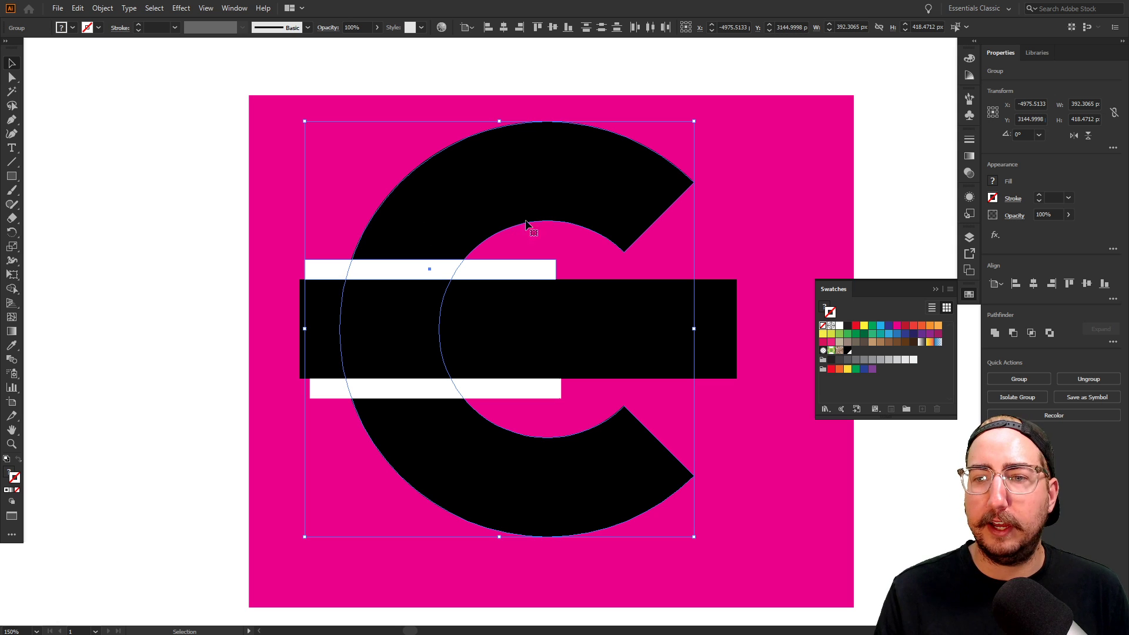
left_click(1012, 333)
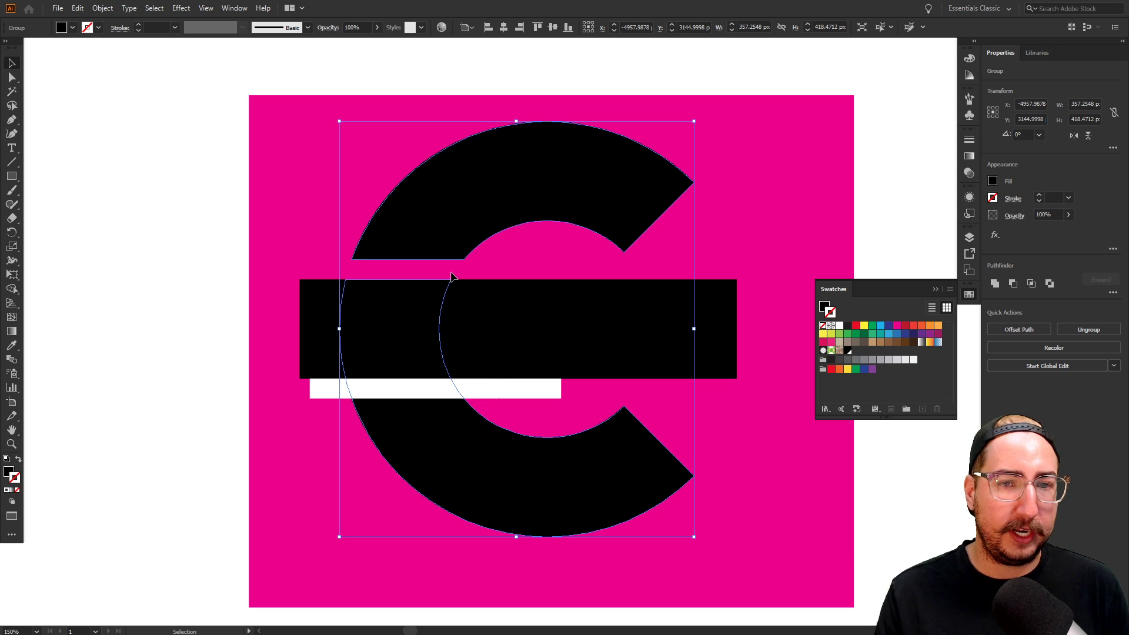
left_click(885, 189)
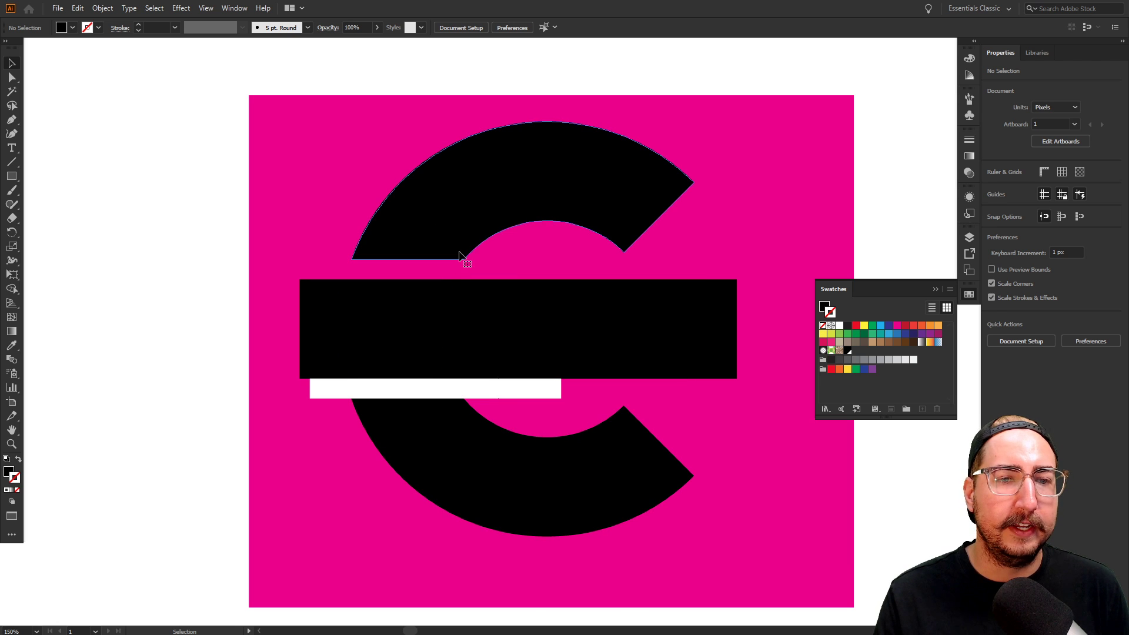
left_click(459, 228)
right_click(458, 223)
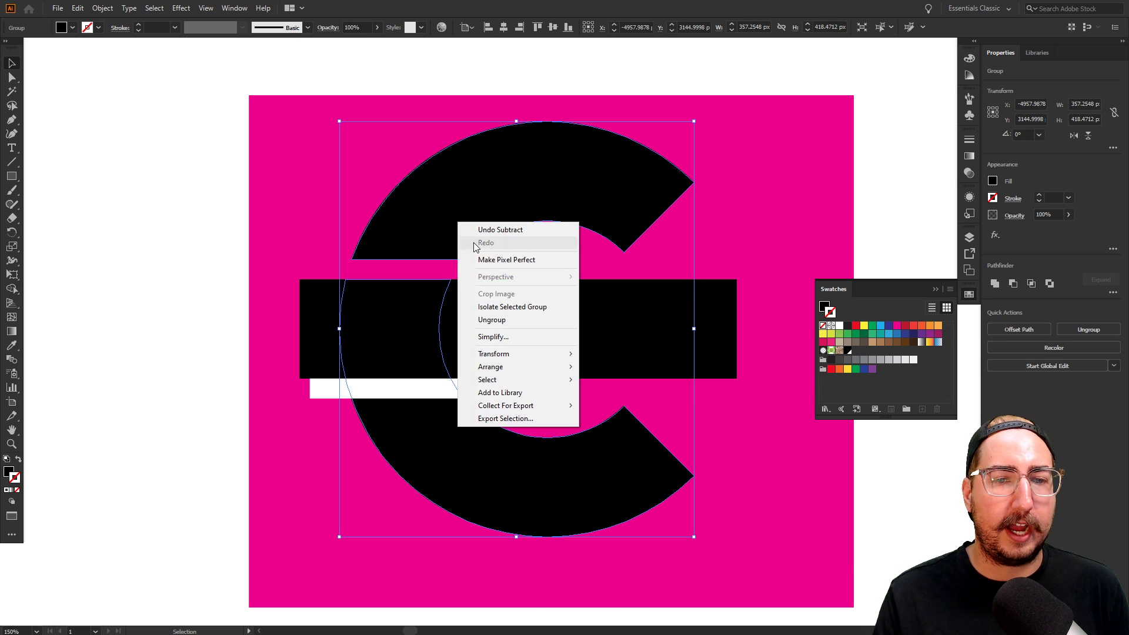
left_click(429, 227)
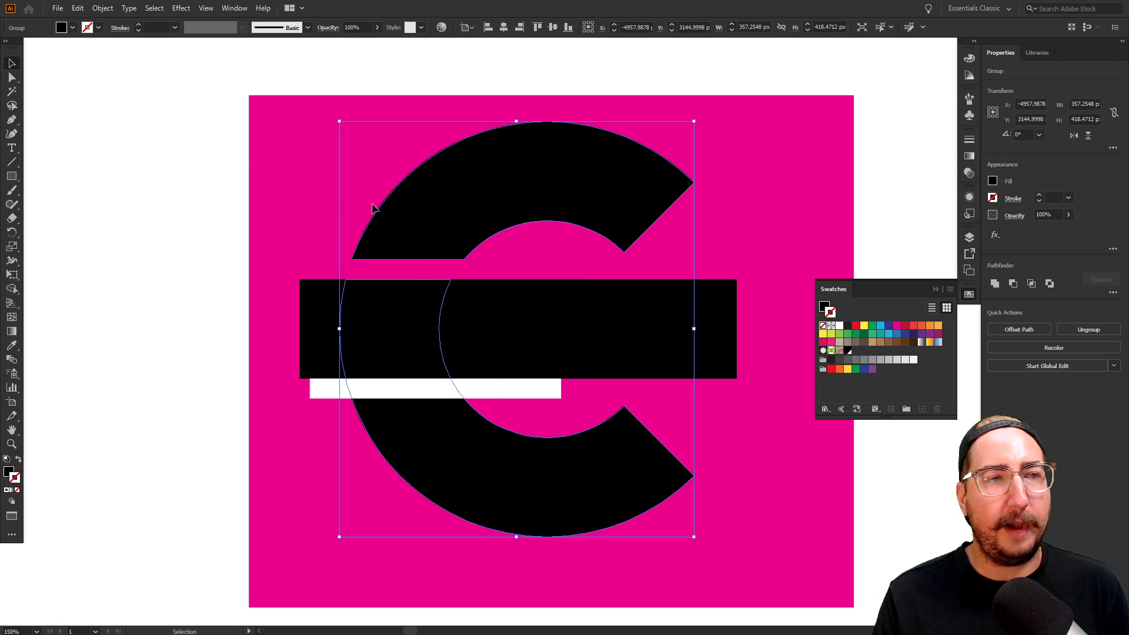
Make the selection a compound path from the Object menu, then clear the selection
left_click(102, 7)
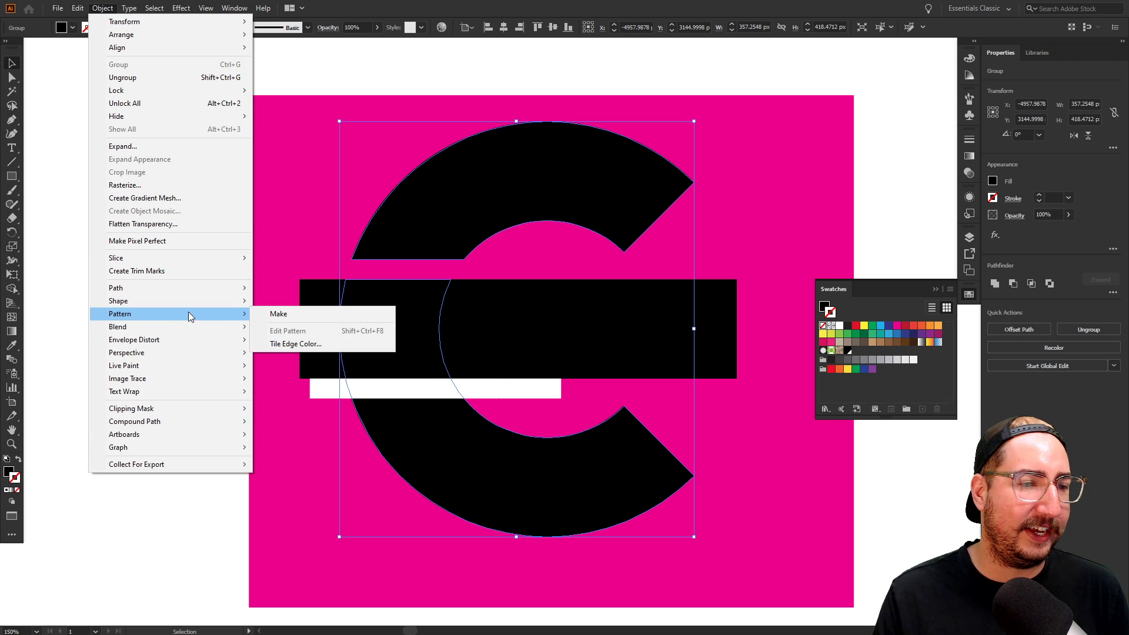
mouse_move(181, 421)
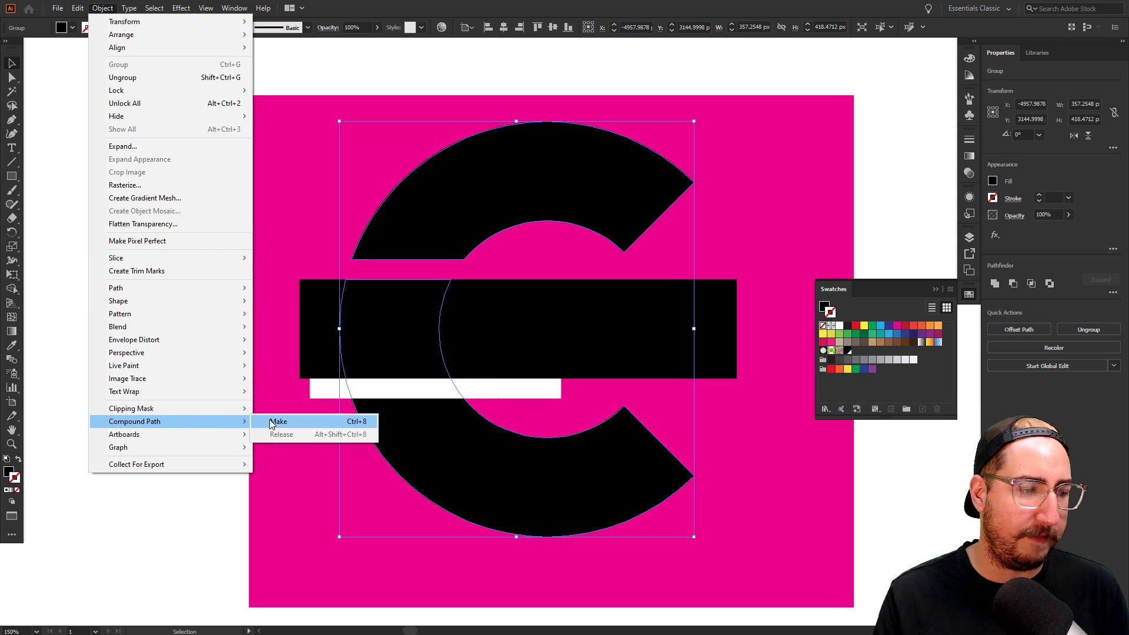
left_click(272, 422)
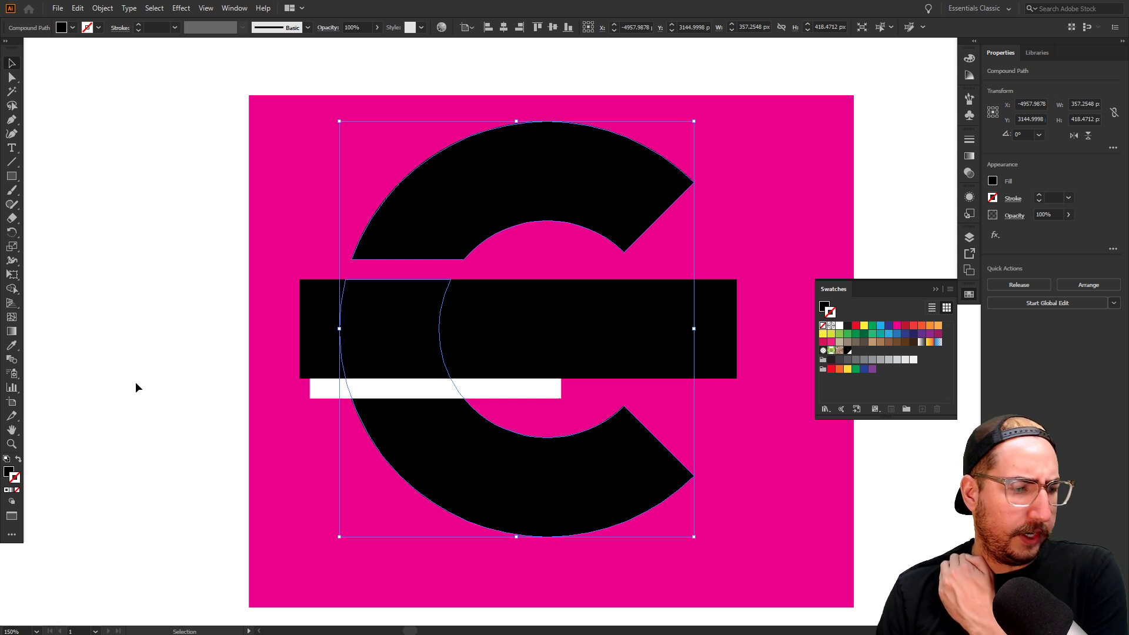
left_click(111, 10)
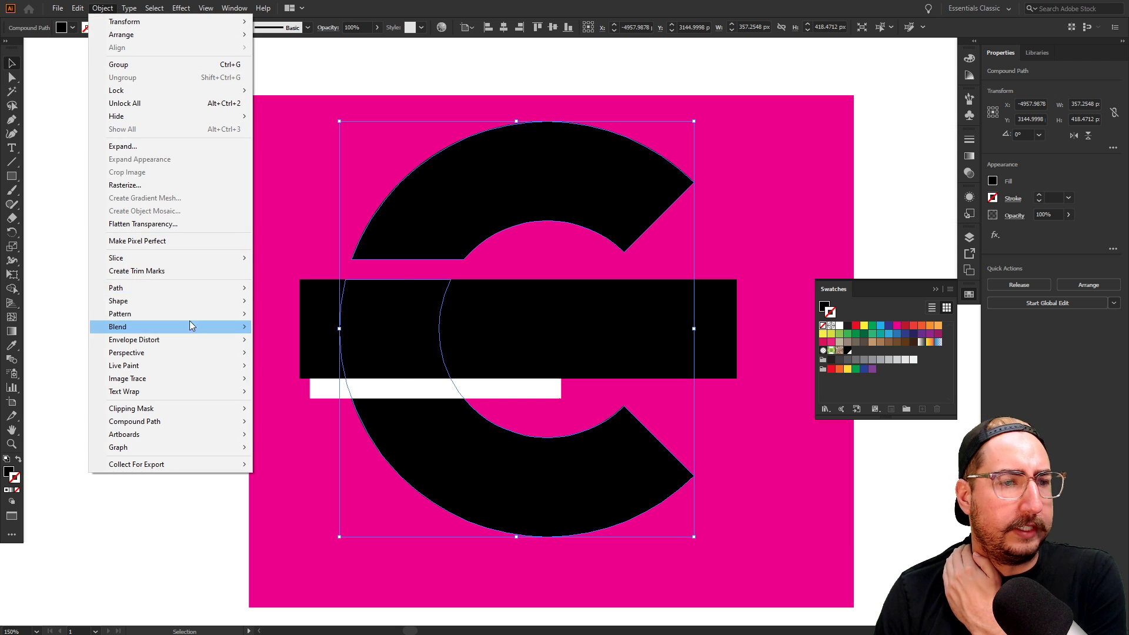
mouse_move(202, 289)
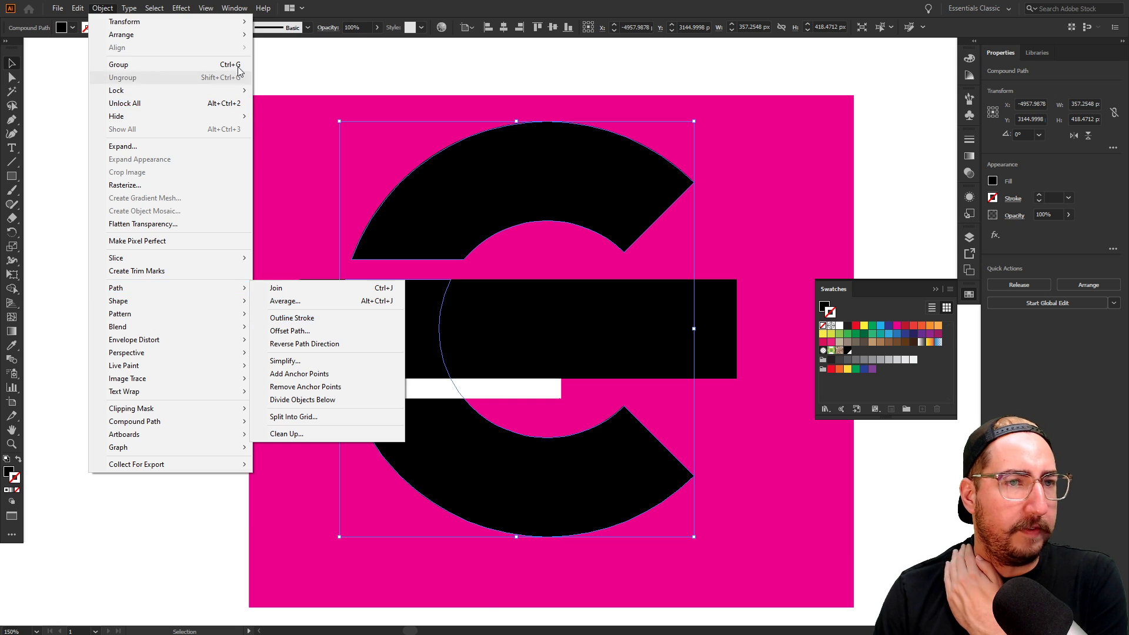
mouse_move(223, 14)
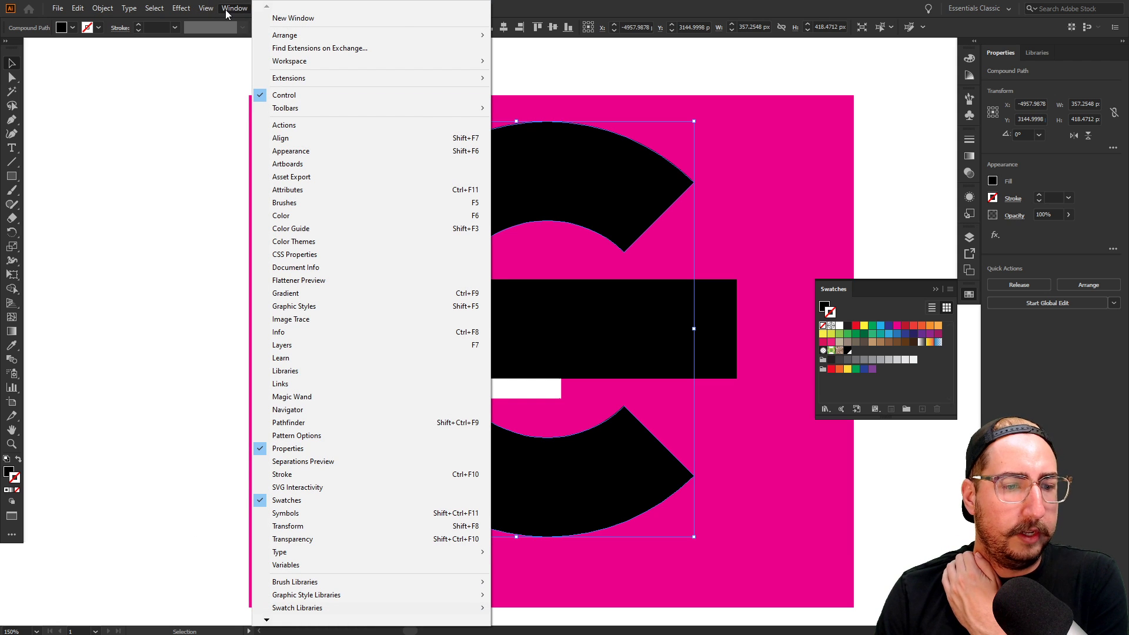
left_click(226, 12)
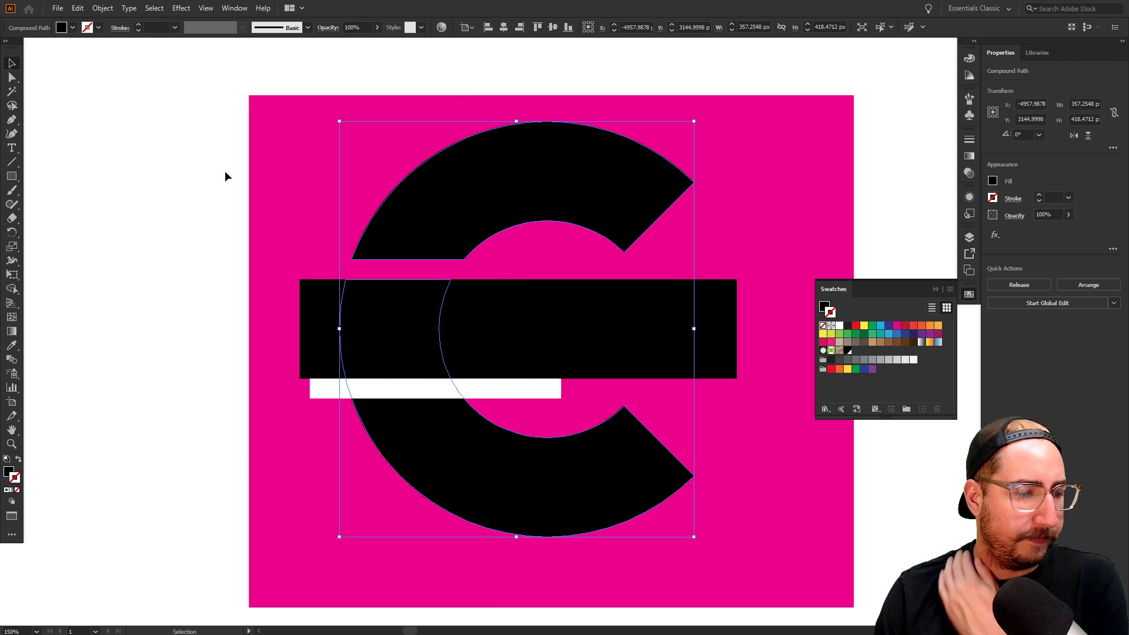
left_click(172, 373)
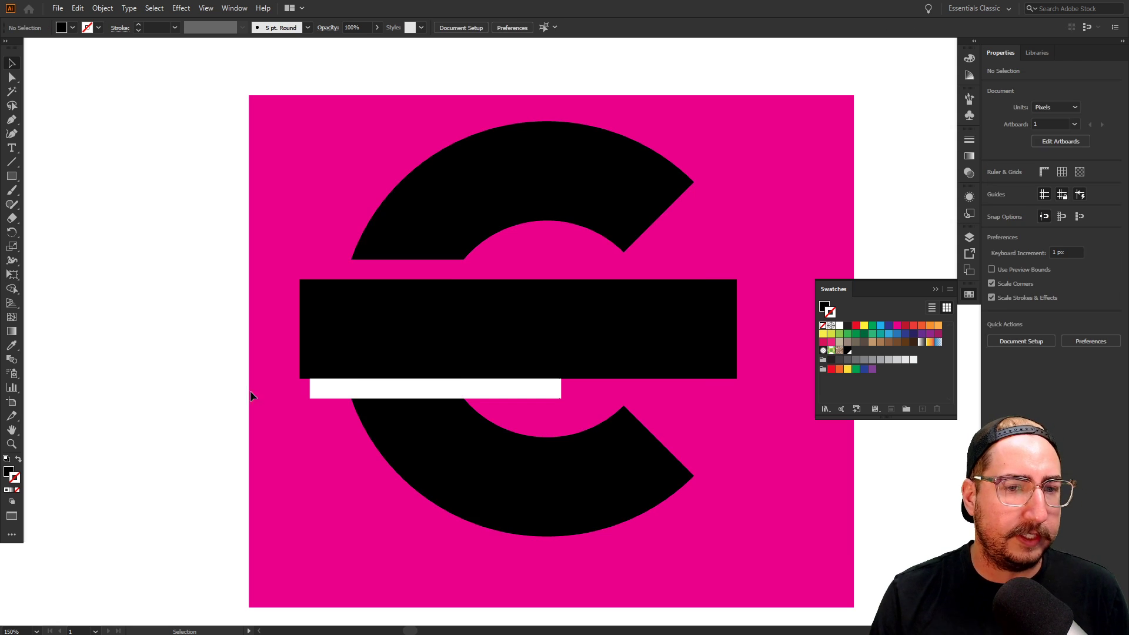
Subtract the lower white bar from the C with Pathfinder Minus Front
left_click(415, 394)
left_click(453, 438, "shift")
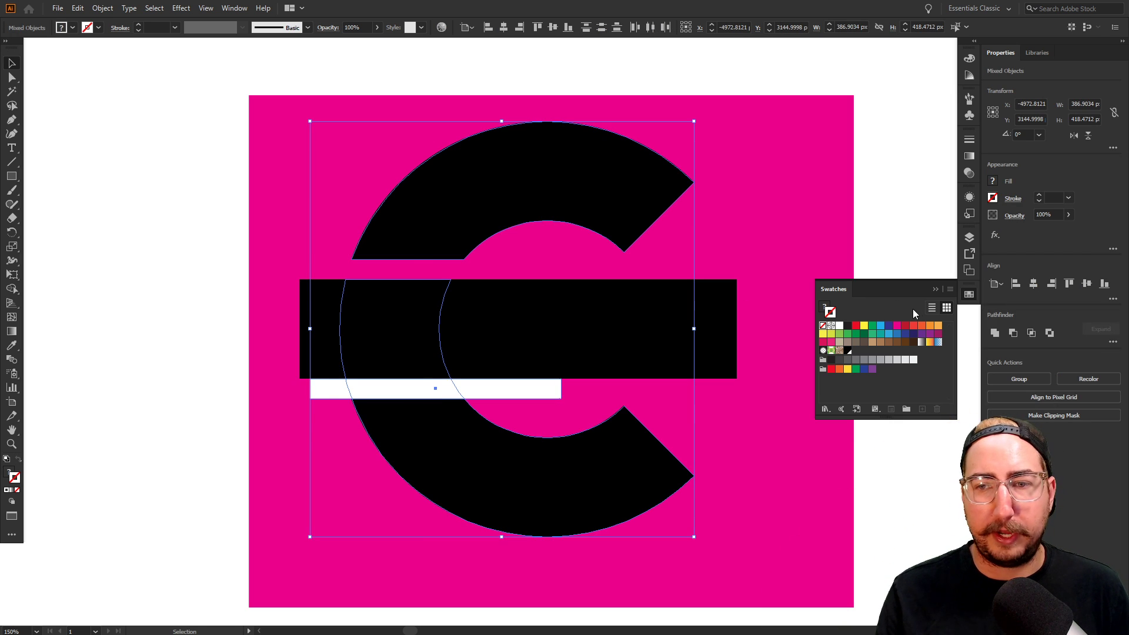
left_click(1013, 333)
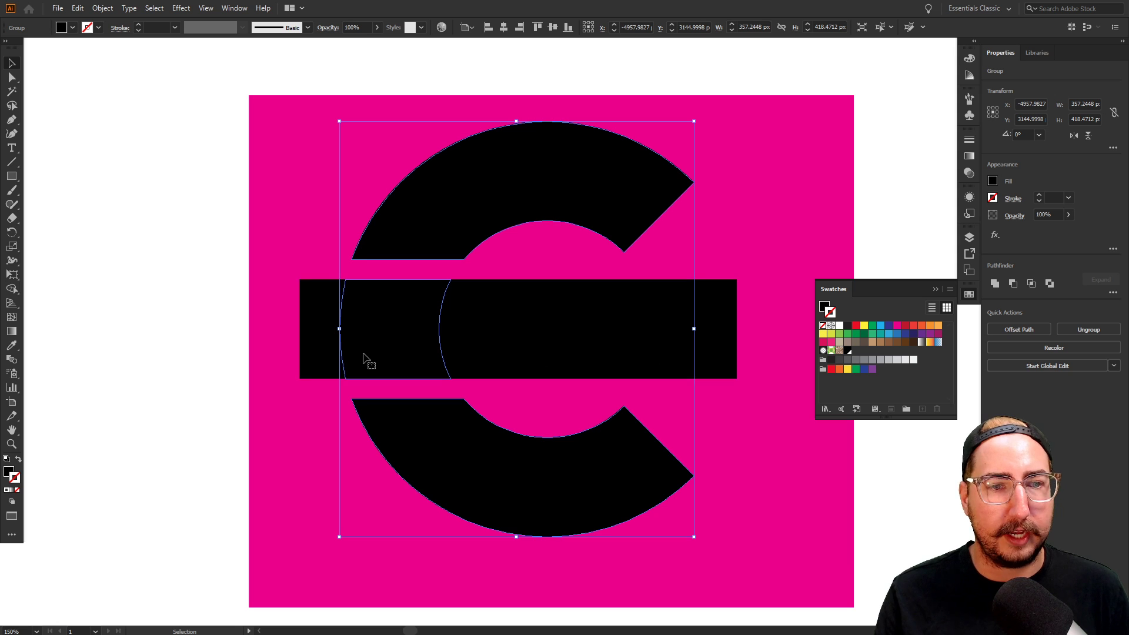
left_click(186, 319)
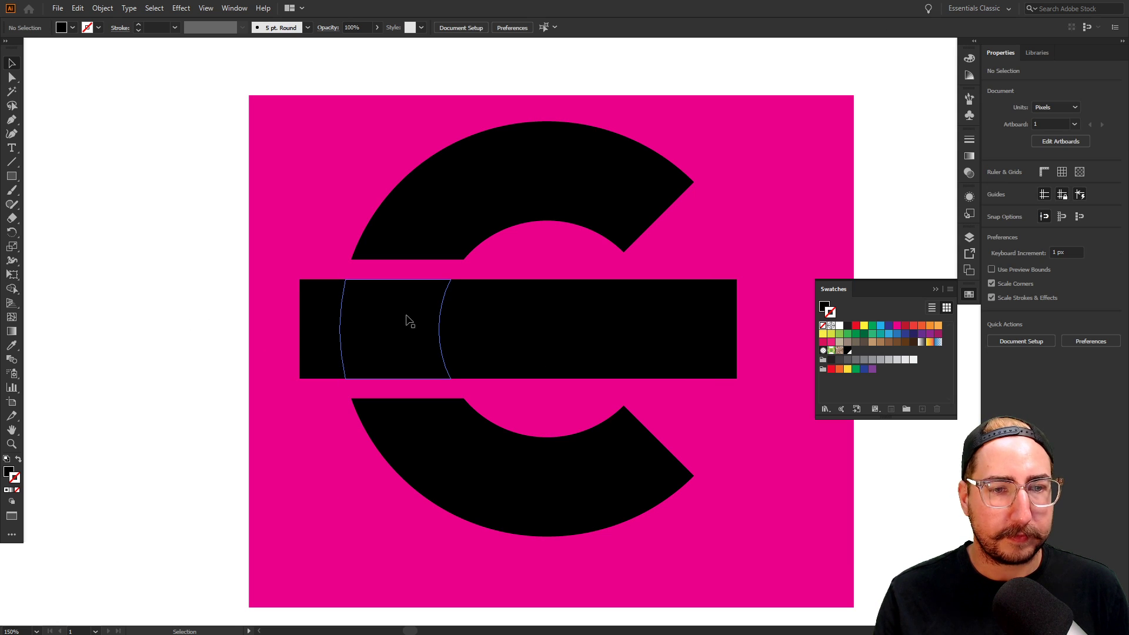
Select the black bar and both C halves and merge them into a compound path with Ctrl+8
left_click(393, 323)
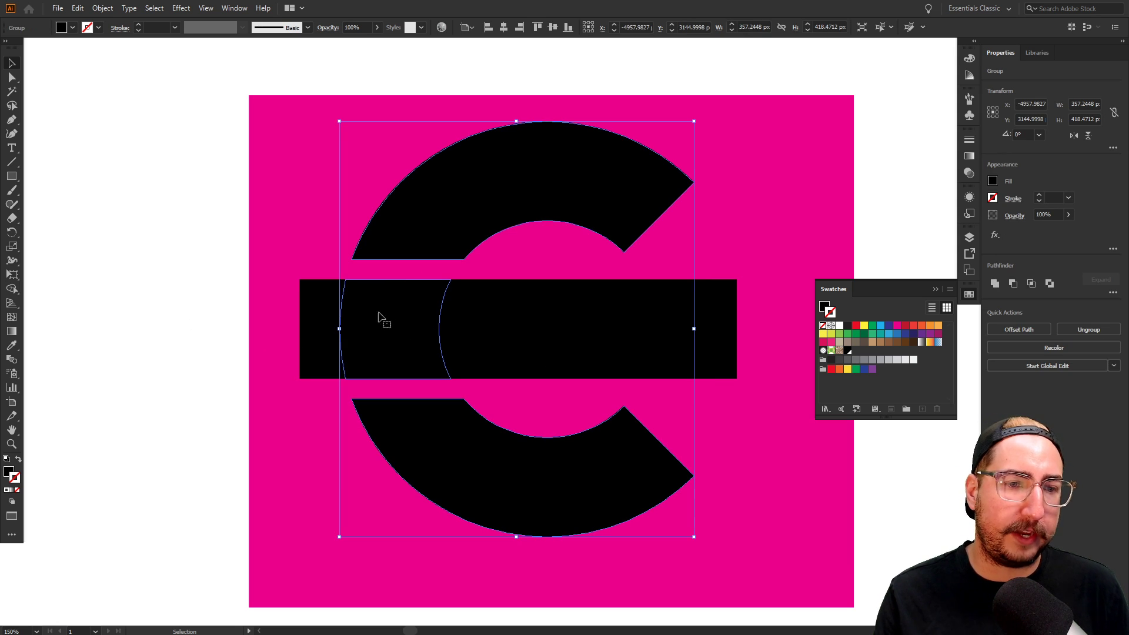
key("a")
left_click(215, 315)
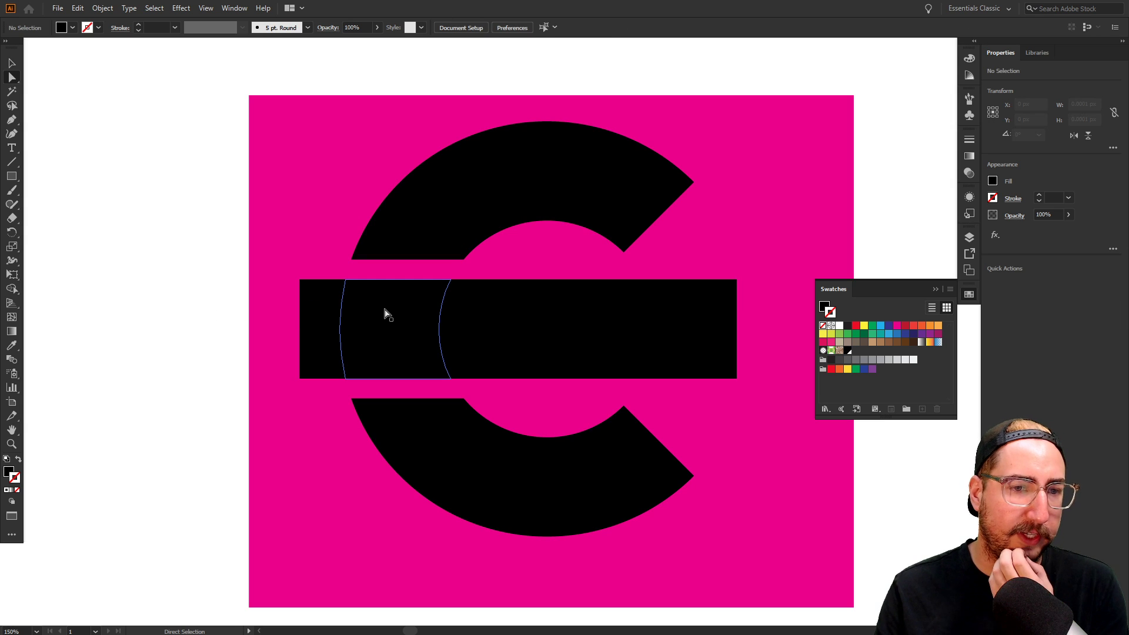
left_click(388, 313)
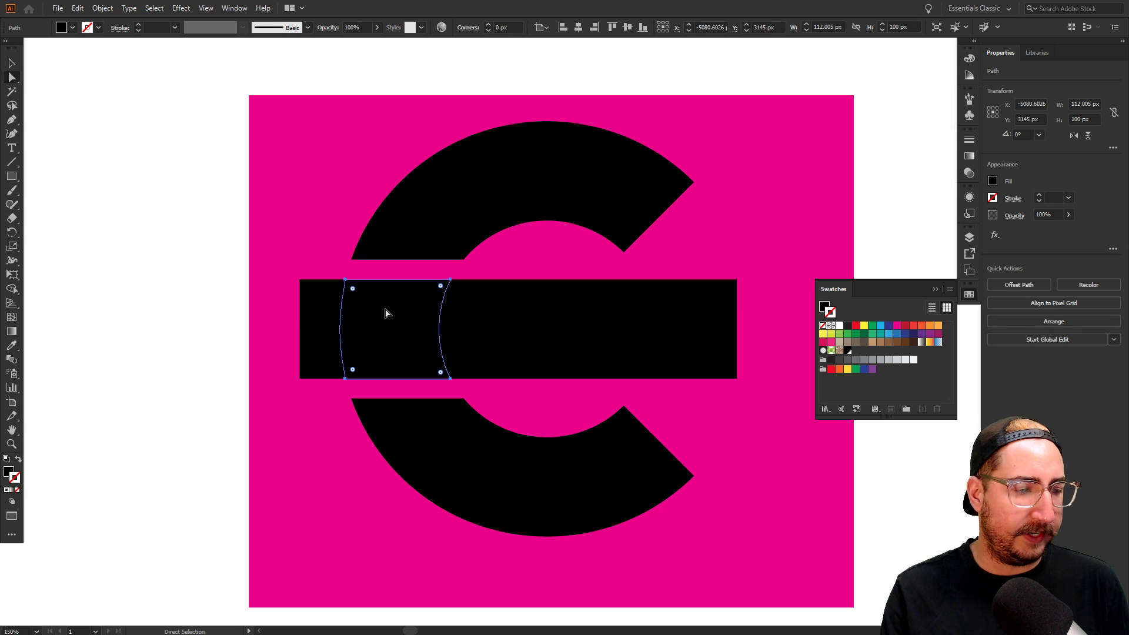
key("v")
left_click(415, 313)
key("z")
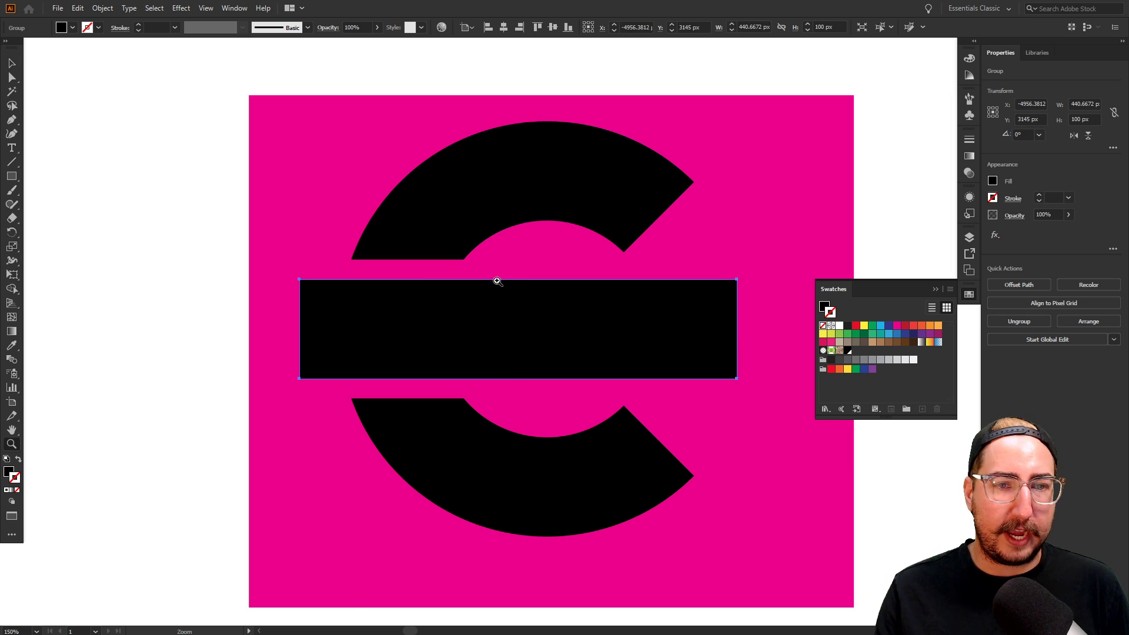
left_click(553, 331, "alt")
key("v")
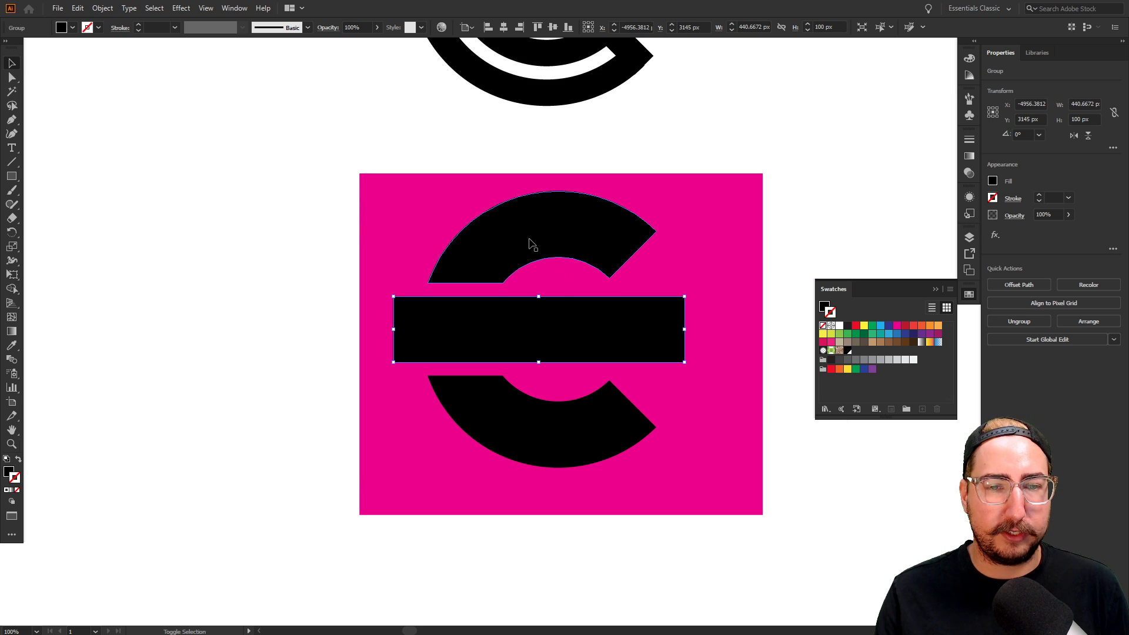
left_click(532, 244, "shift")
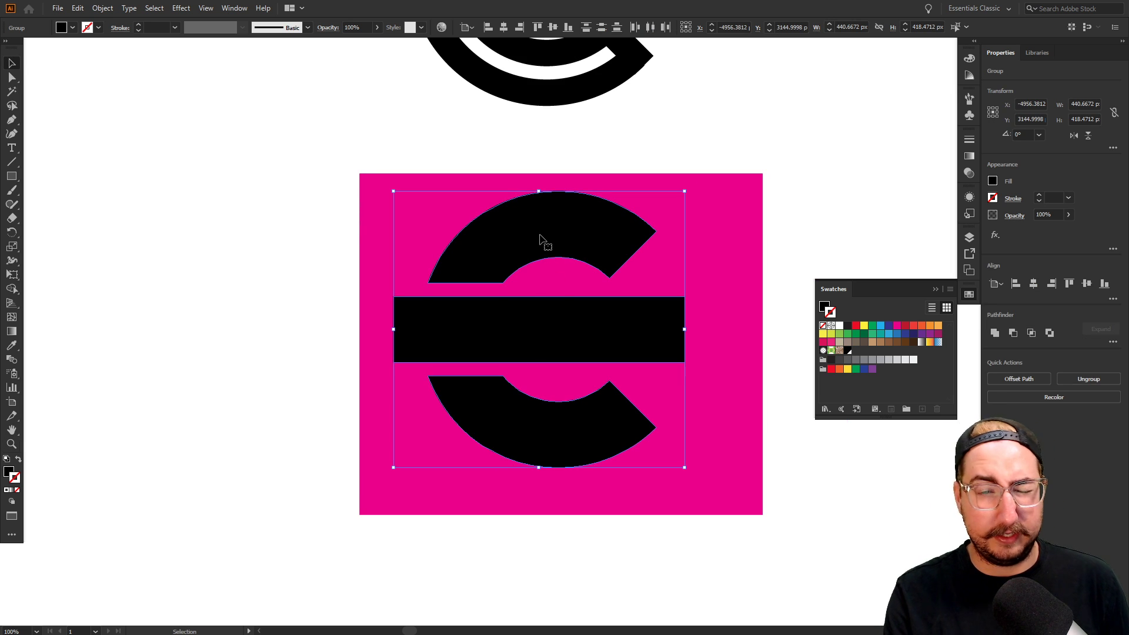
key("ctrl+8")
Clear the selection and zoom the view out to 66.67%
scroll(574, 252, "right", 3)
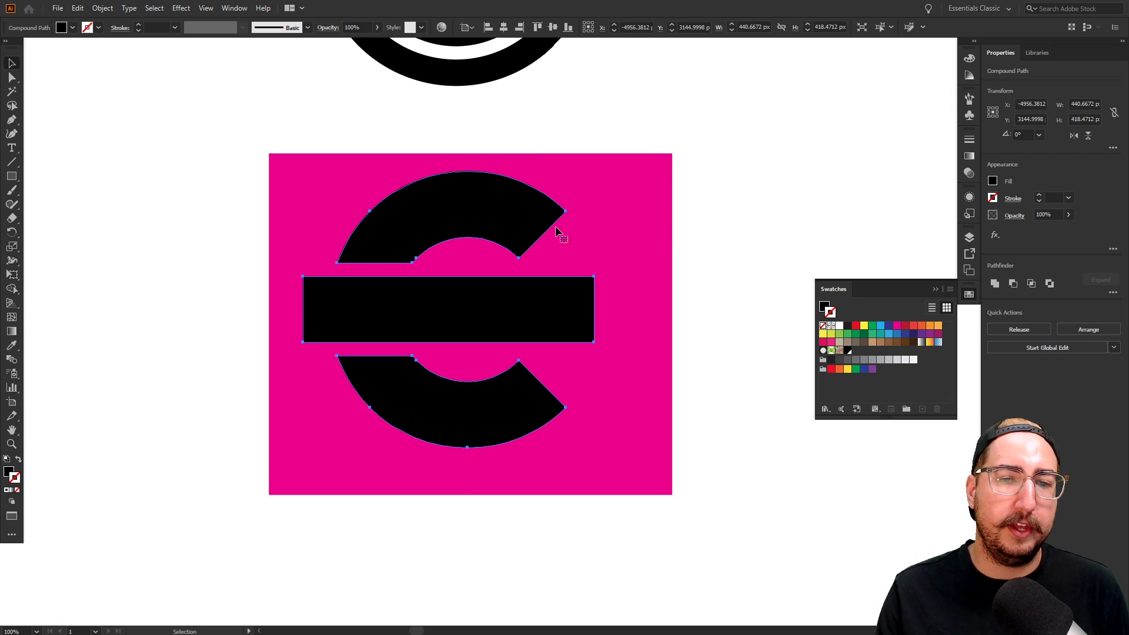
key("ctrl+shift+a")
key("z")
left_click(538, 336, "alt")
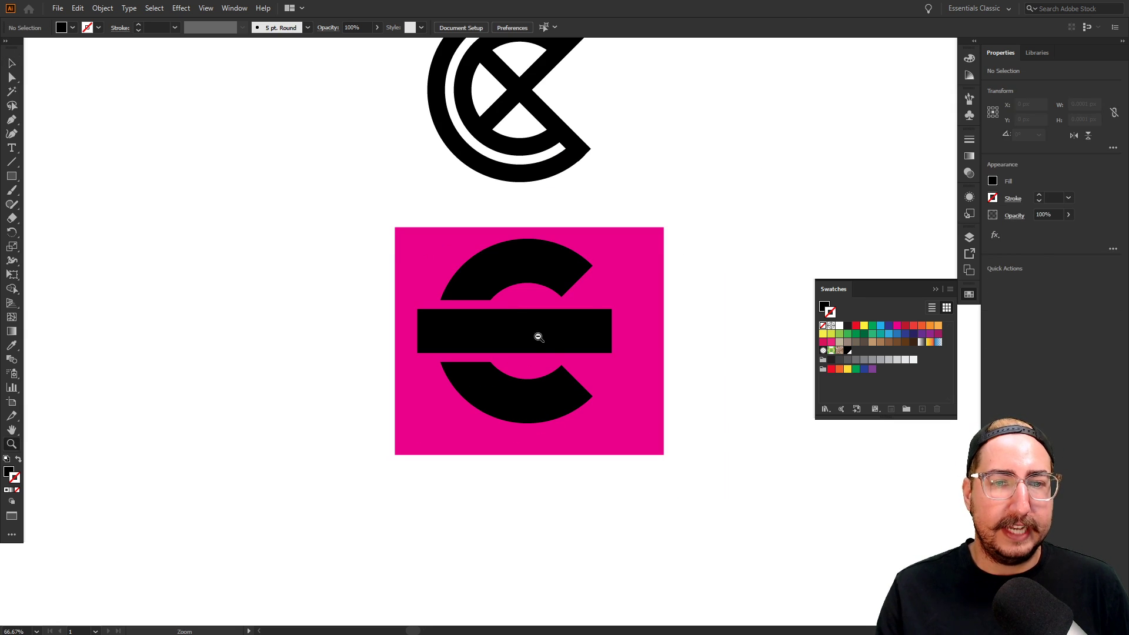
key("v")
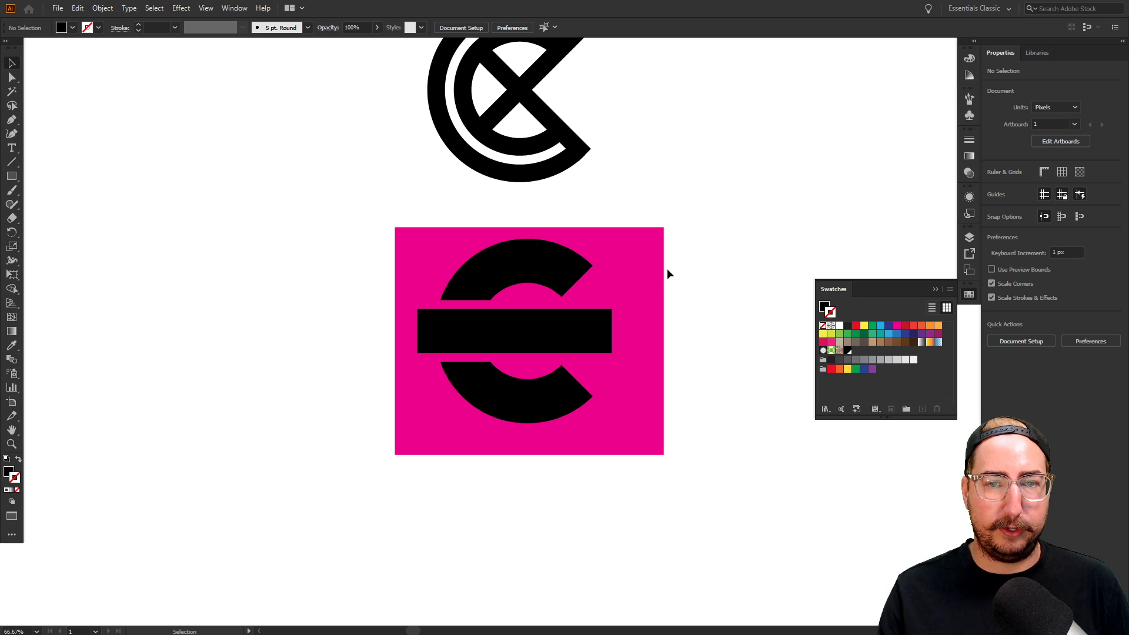
left_click(102, 9)
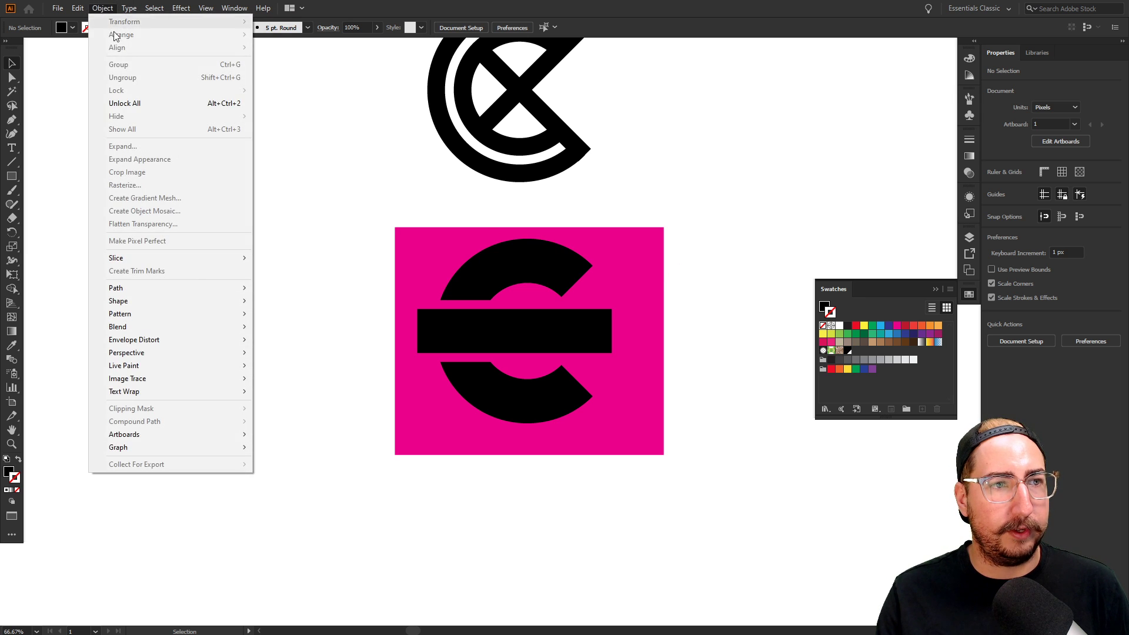
Unlock all artwork and delete the magenta background rectangle
left_click(117, 101)
left_click(358, 202)
left_click(411, 234)
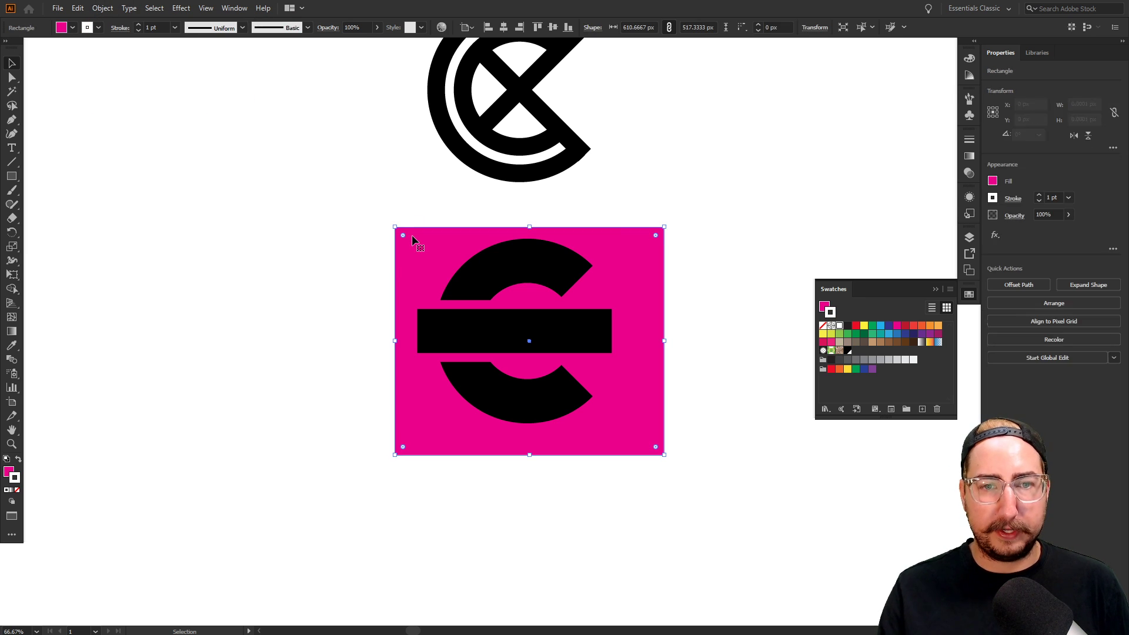
key("Delete")
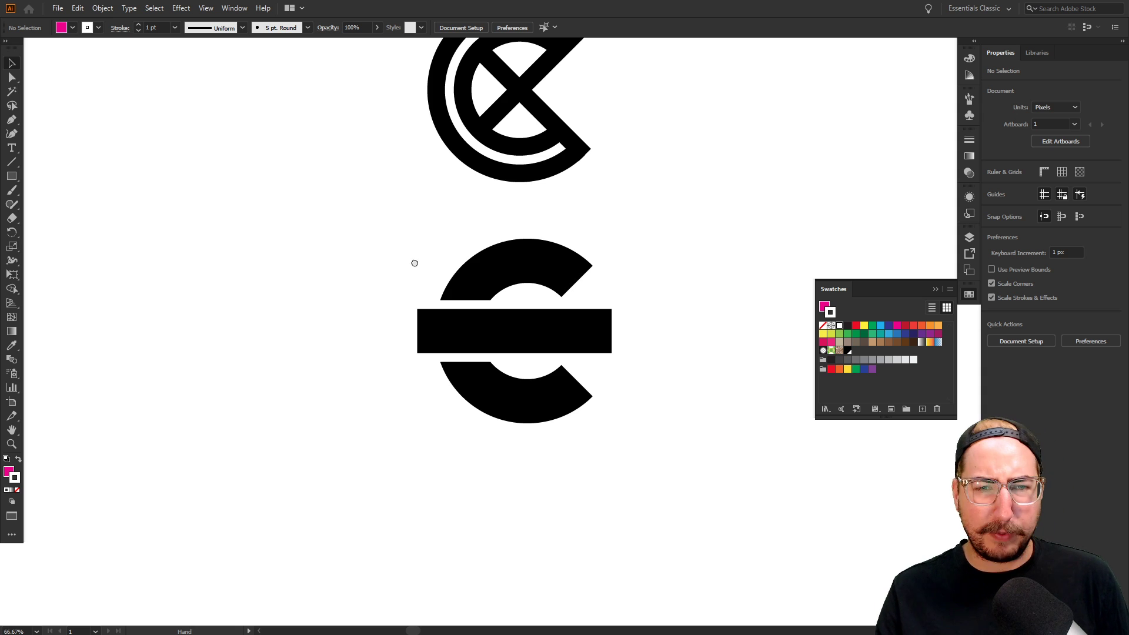
scroll(390, 260, "up", 3)
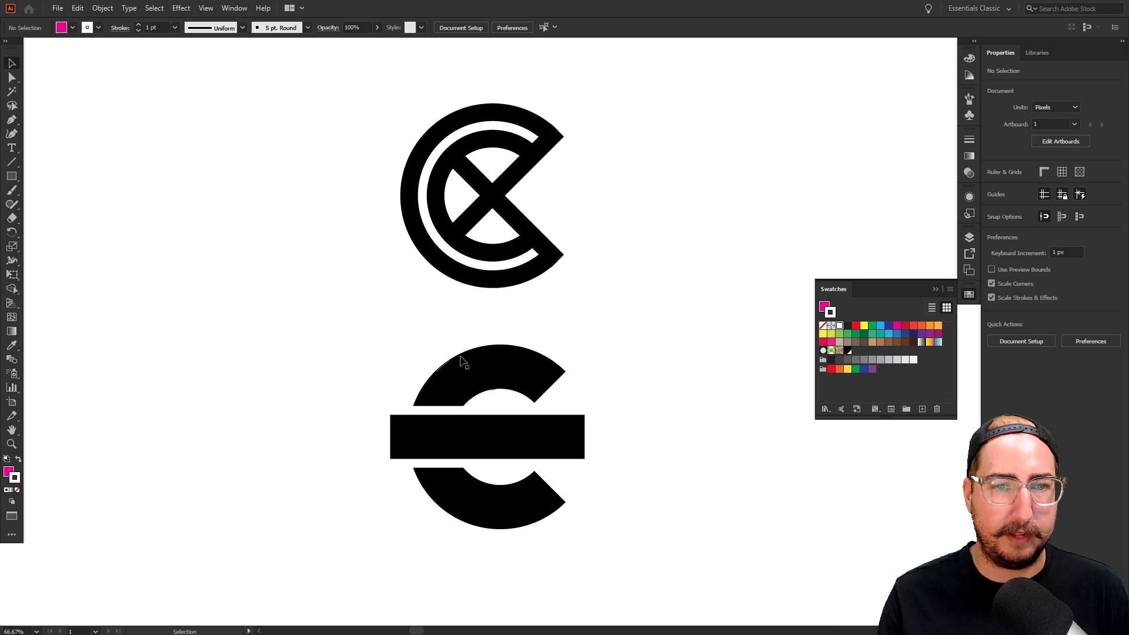
Select the top ringed C logo and place a duplicate to its left
key("z")
left_click(492, 301)
left_click_drag(533, 308, 525, 269)
left_click_drag(487, 316, 519, 411)
key("v")
left_click_drag(332, 87, 704, 358)
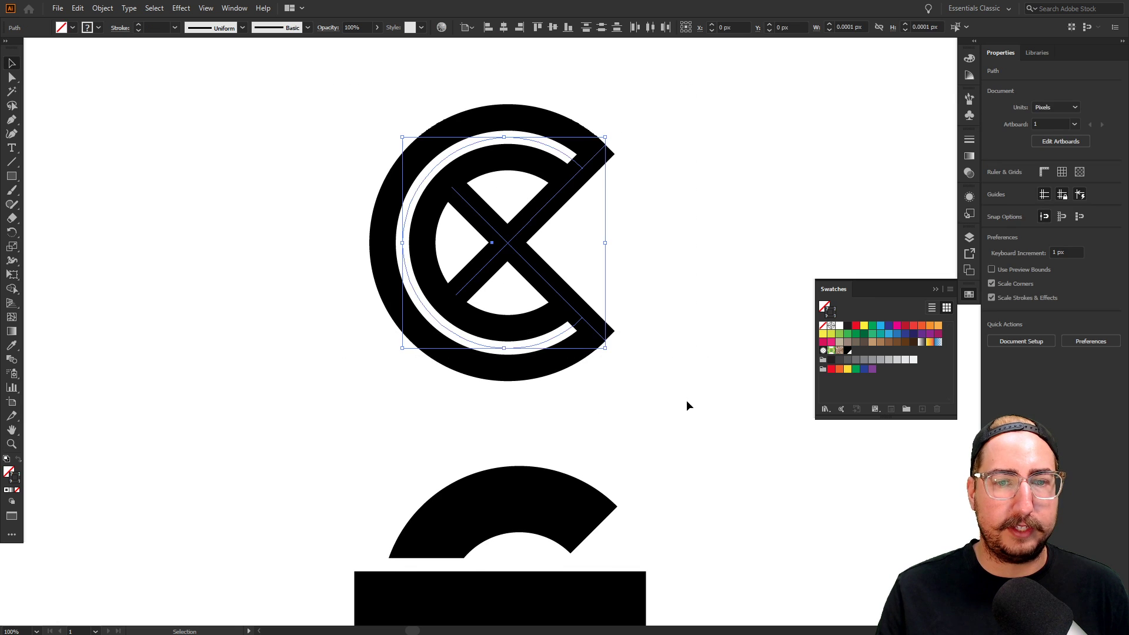
left_click_drag(686, 403, 795, 403)
left_click(716, 238)
left_click_drag(735, 238, 329, 250)
Expand the copy's appearance, then expand its fill and stroke into solid shapes
left_click(102, 8)
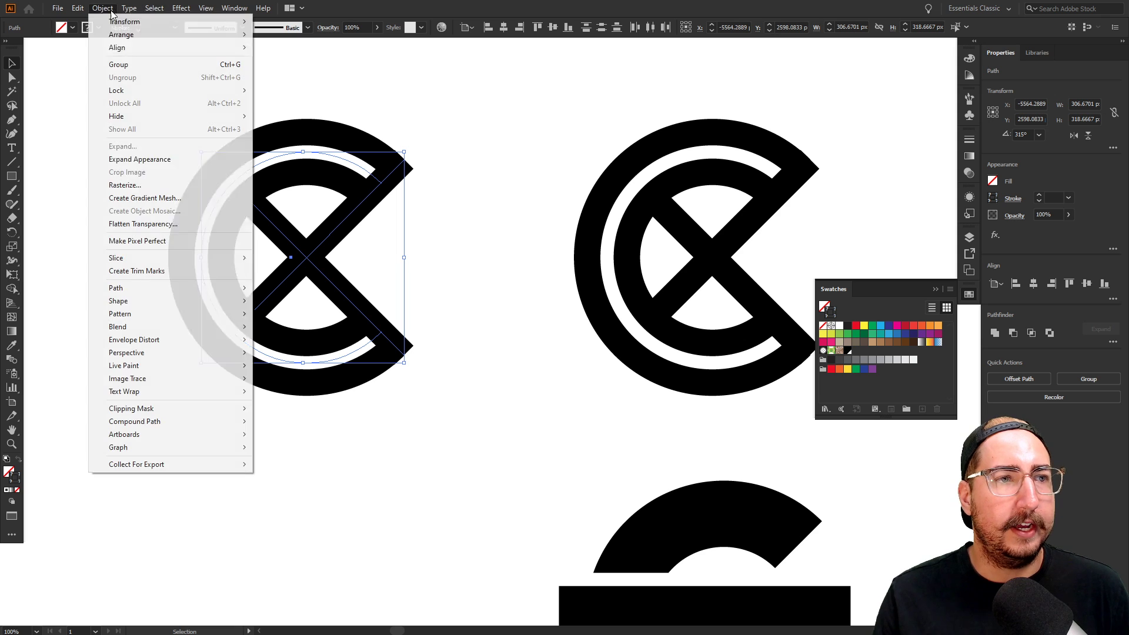
left_click(175, 159)
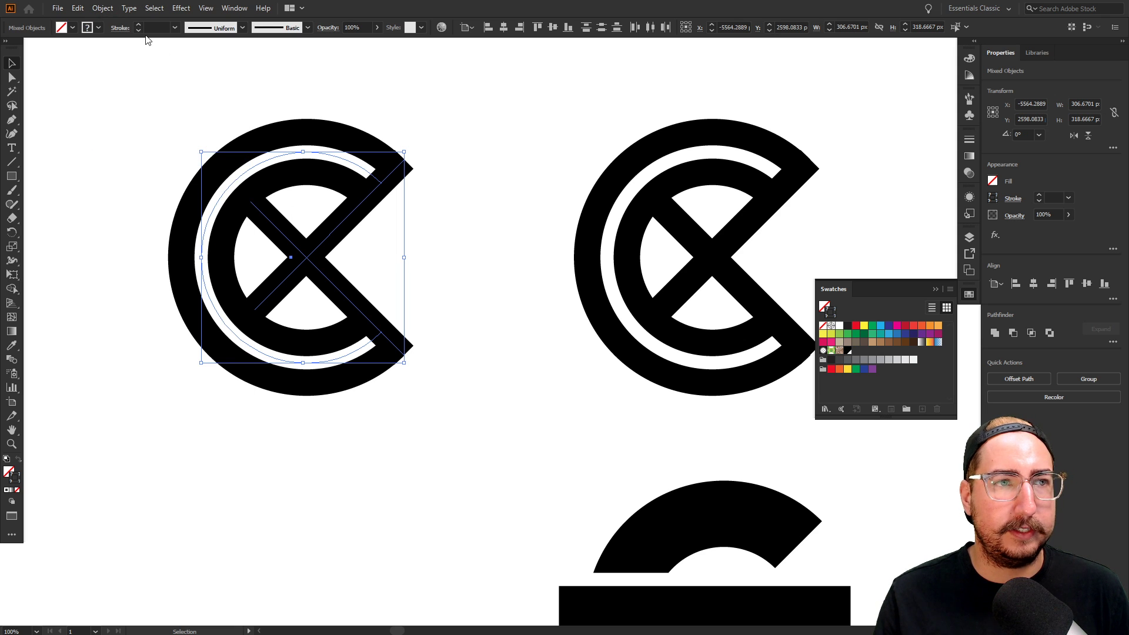
left_click(102, 8)
left_click(147, 143)
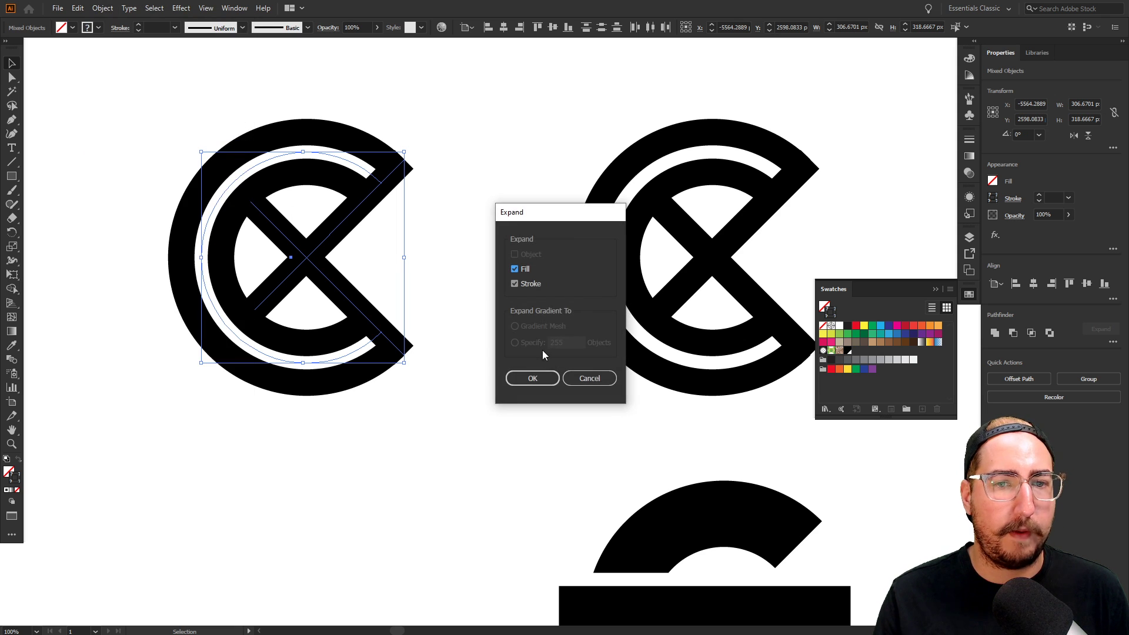
left_click(540, 378)
left_click(442, 270)
Subtract the white inner band from the ringed C logo with Pathfinder Minus Front
key("z")
left_click(421, 281)
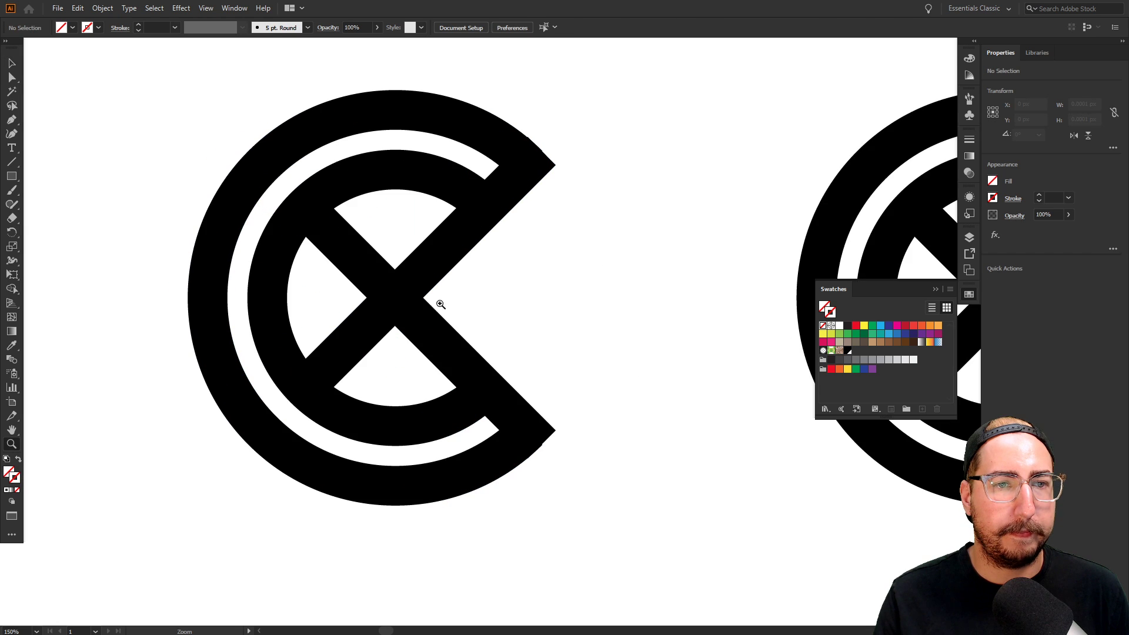
left_click(486, 317)
left_click_drag(491, 315, 458, 334)
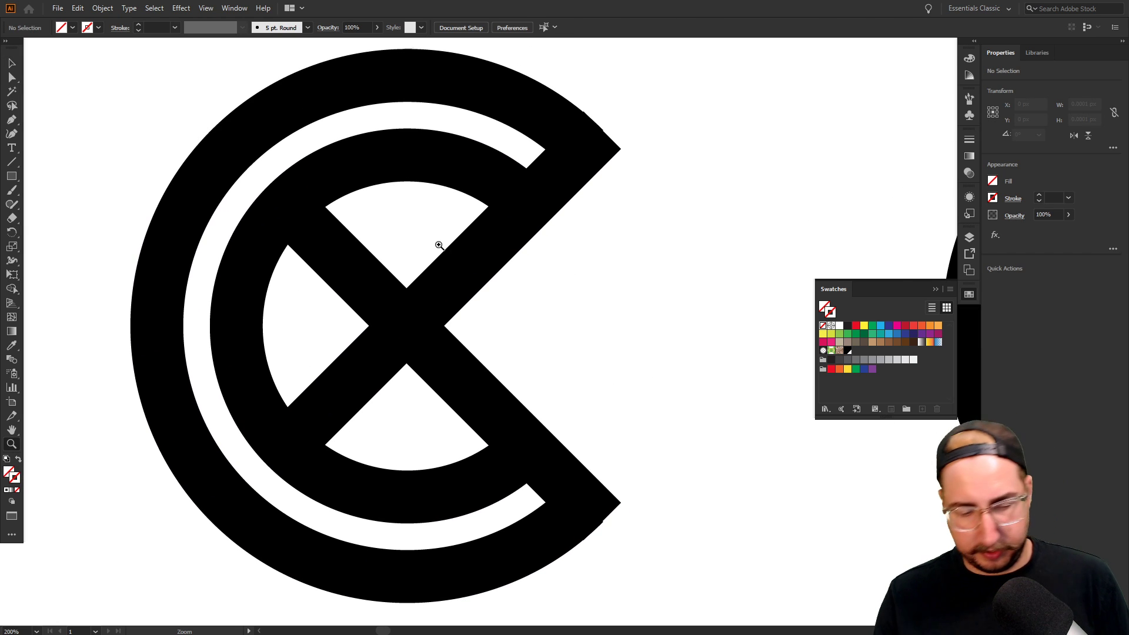
key("ctrl+y")
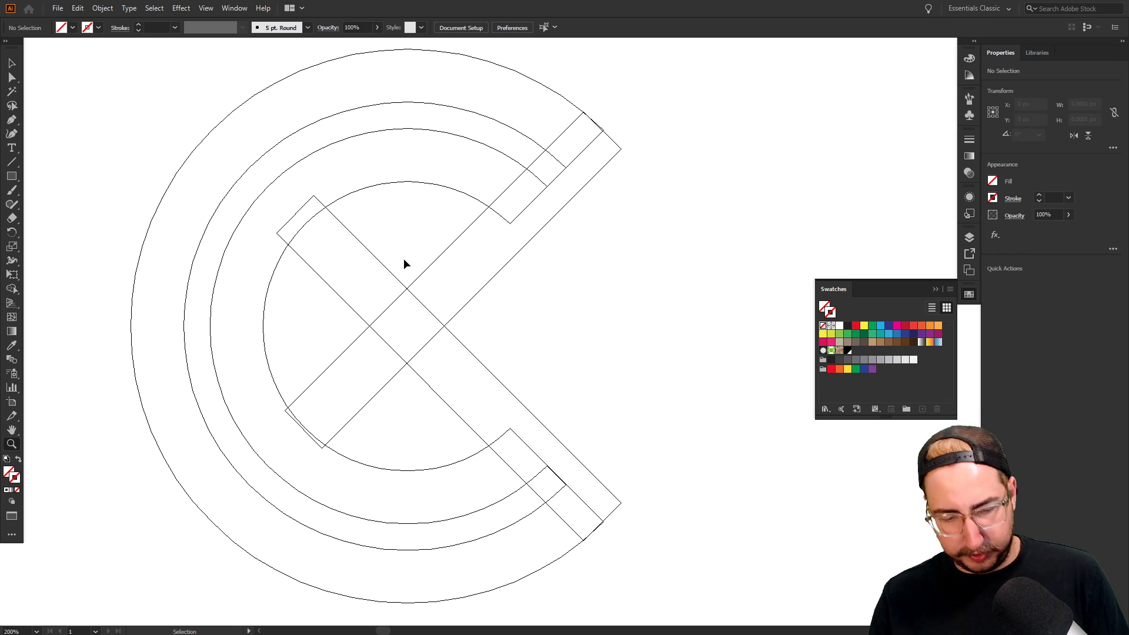
key("ctrl+y")
key("v")
left_click(474, 126)
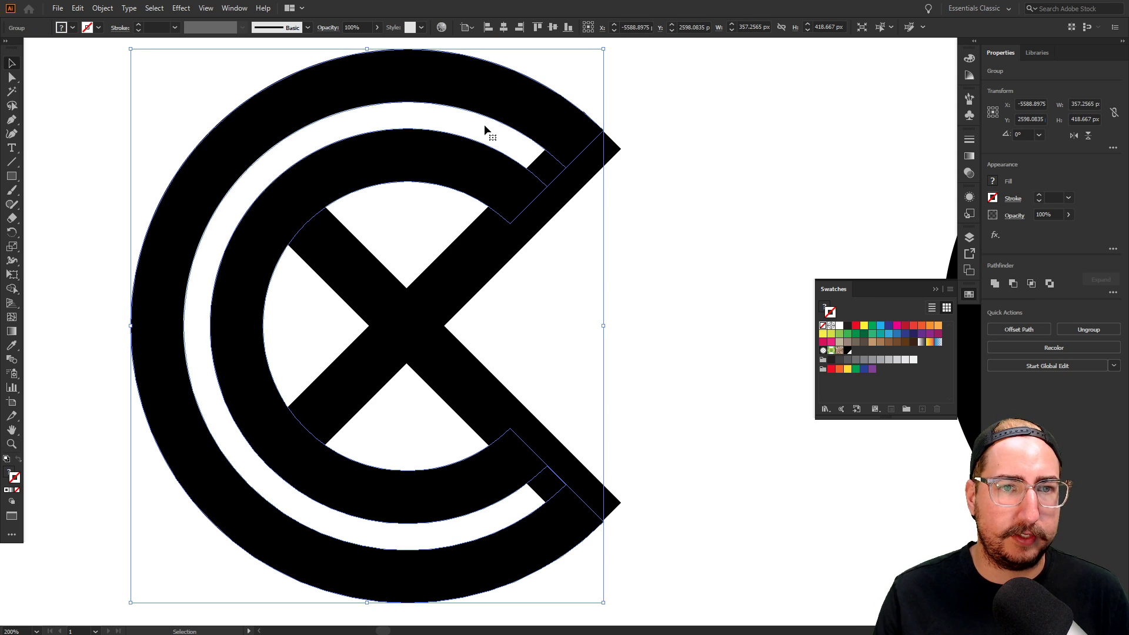
left_click(660, 255)
left_click(504, 103)
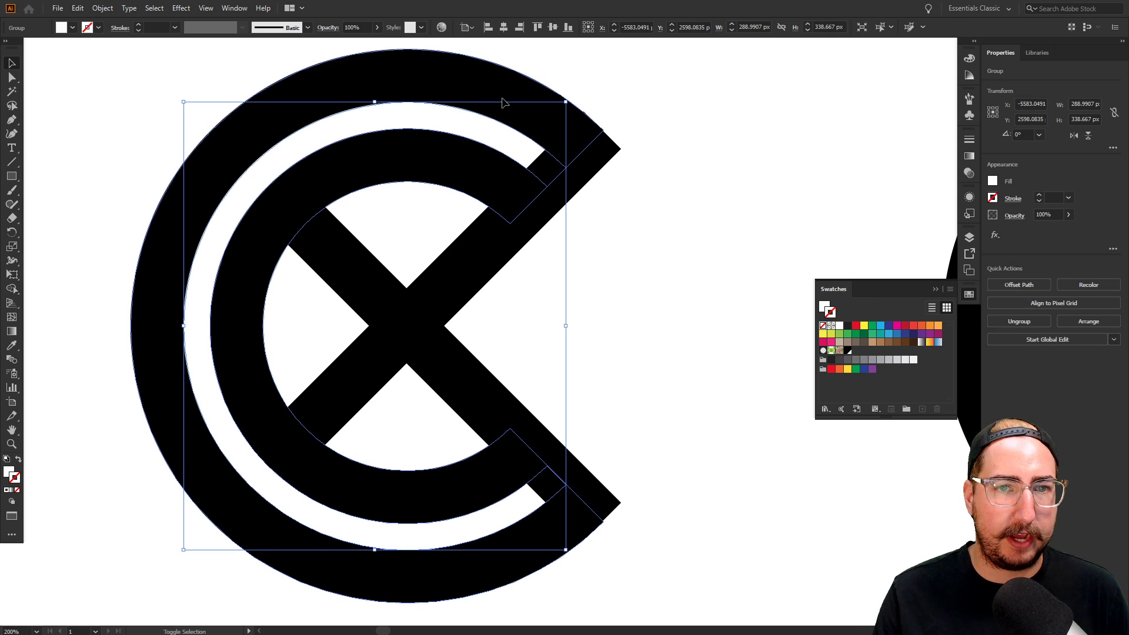
left_click(504, 101, "shift")
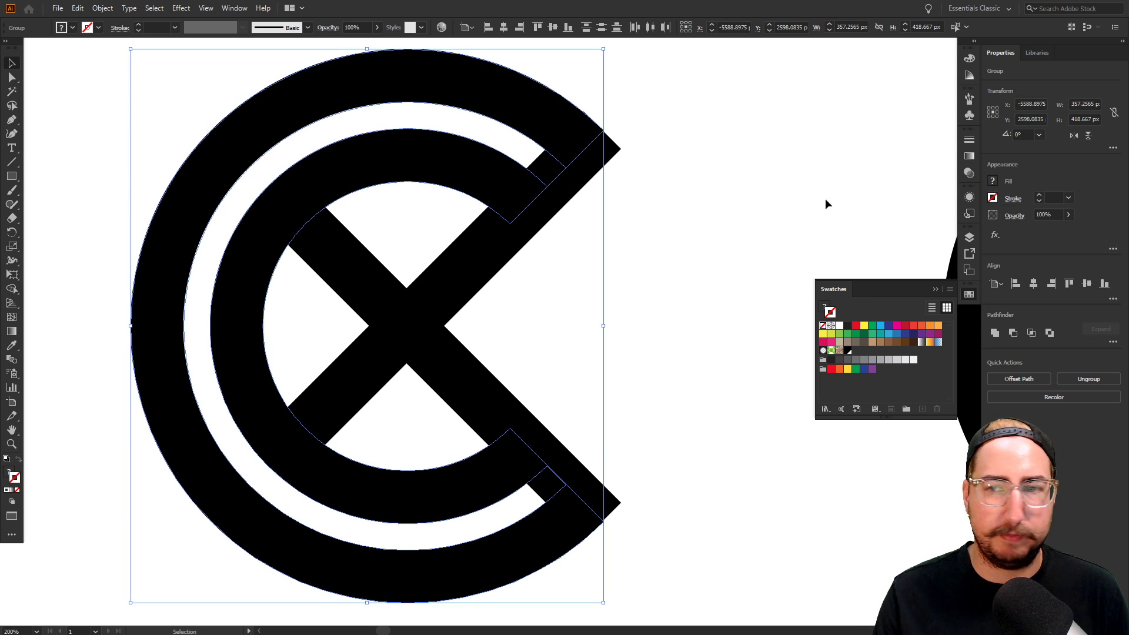
left_click(1014, 333)
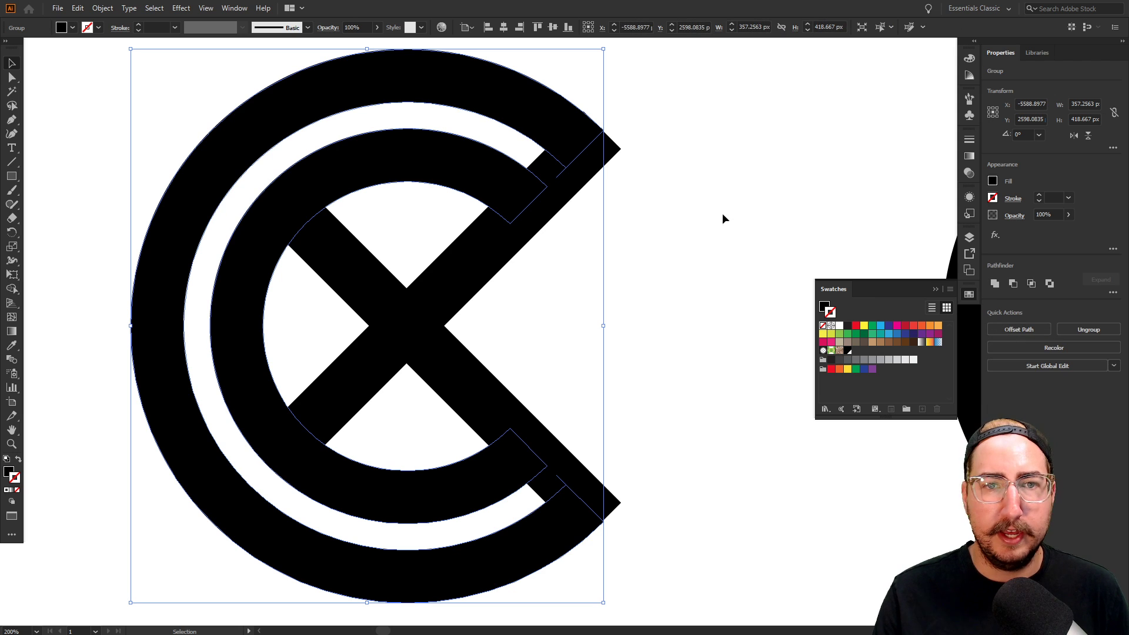
Delete the stray upper and lower anchor points from the C path
left_click(633, 205)
left_click(535, 128)
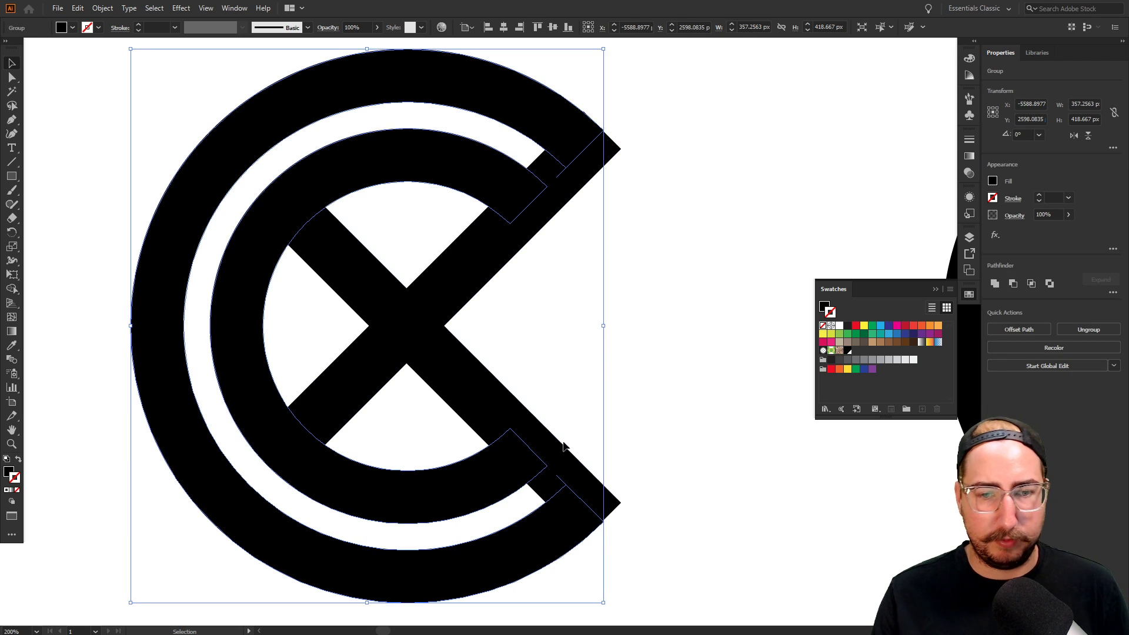
key("ctrl+y")
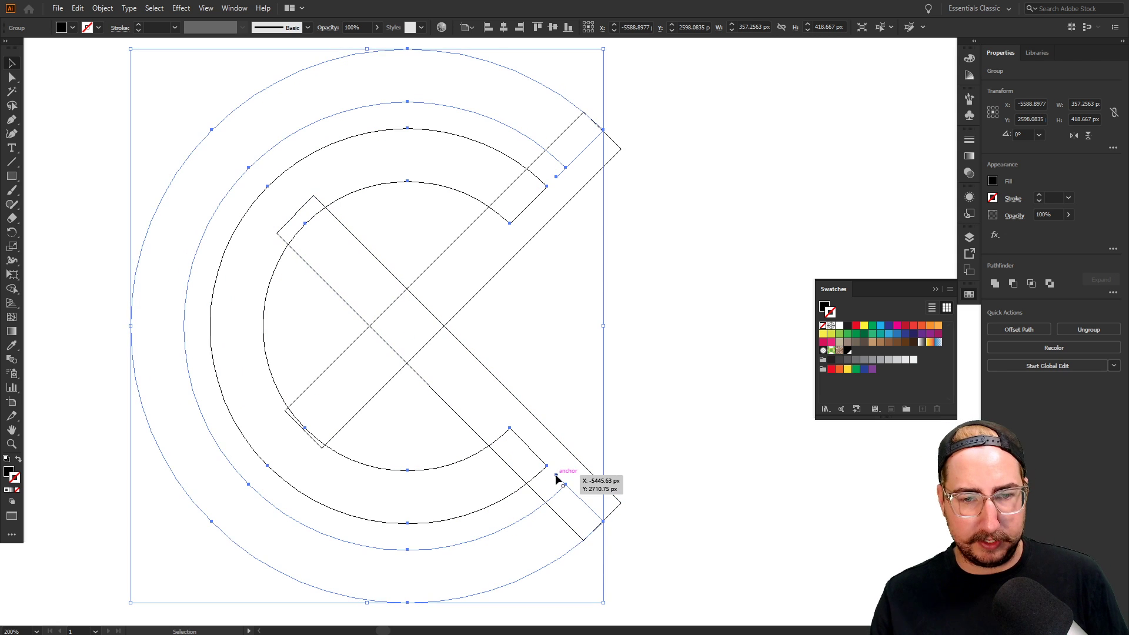
key("p")
left_click(556, 475)
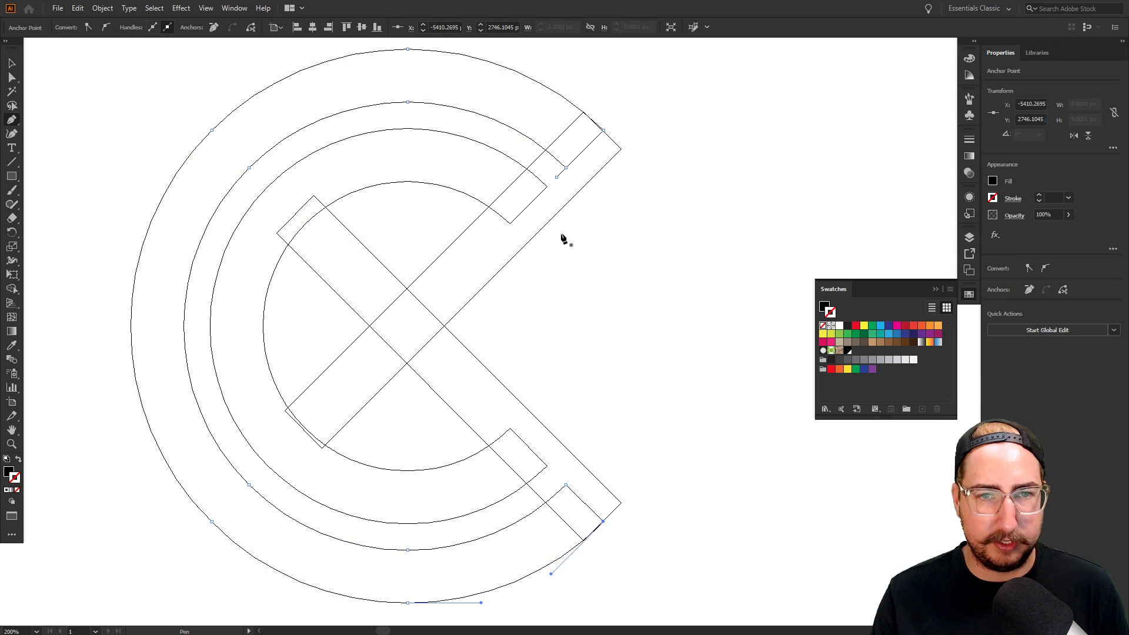
left_click(556, 178)
key("v")
left_click(632, 301)
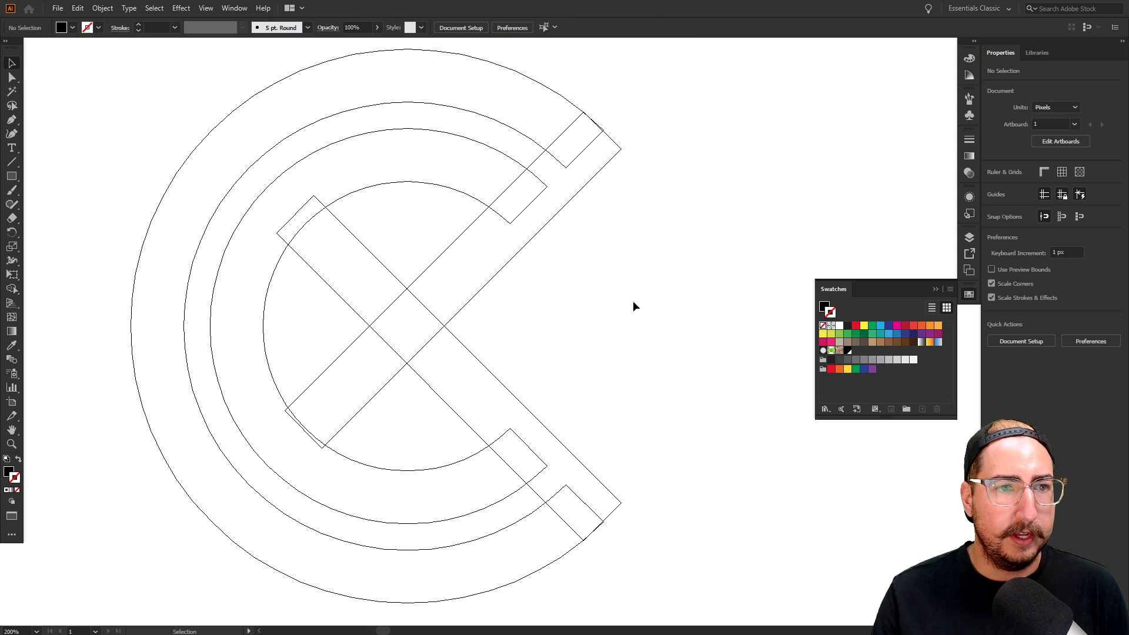
key("ctrl+y")
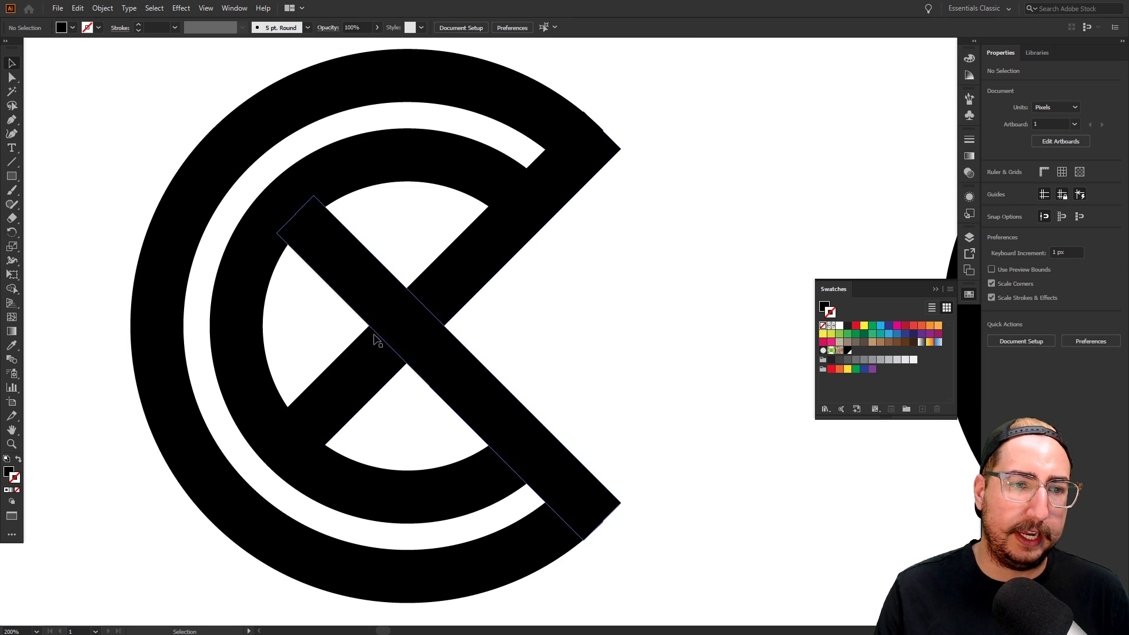
Delete the crossed-bars group, leaving only the nested C arcs
key("z")
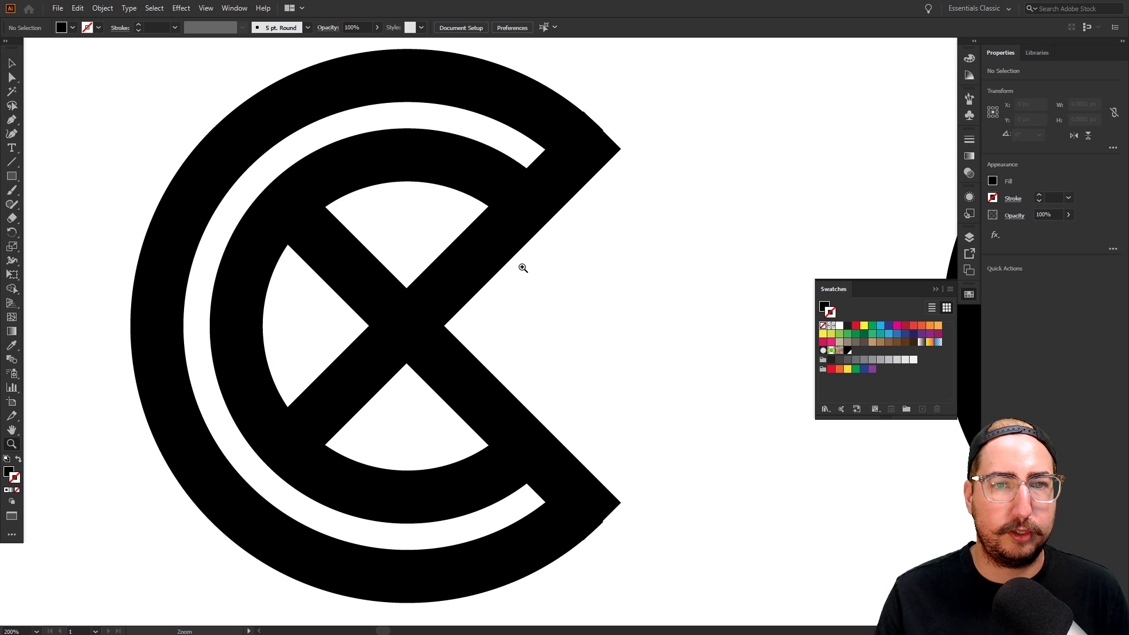
left_click(564, 217)
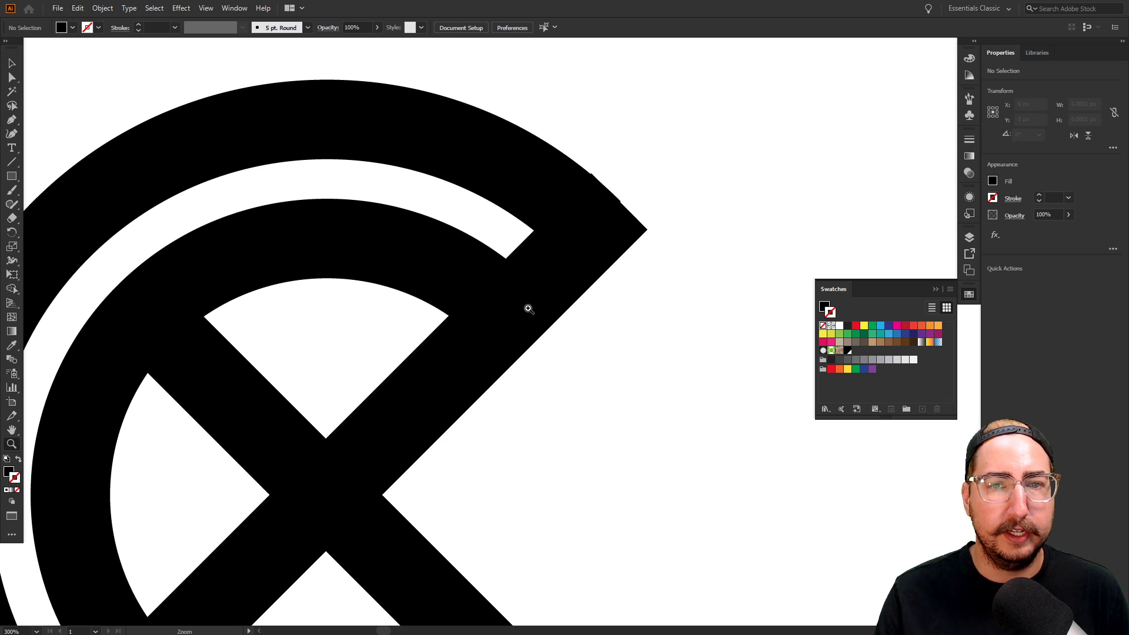
left_click(529, 308)
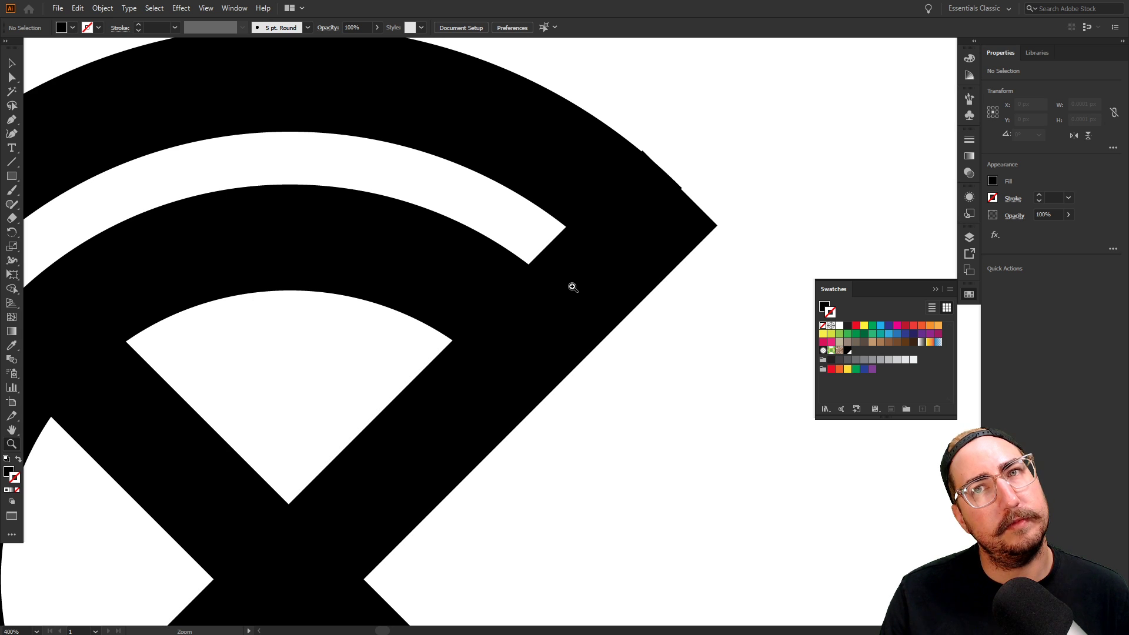
key("v")
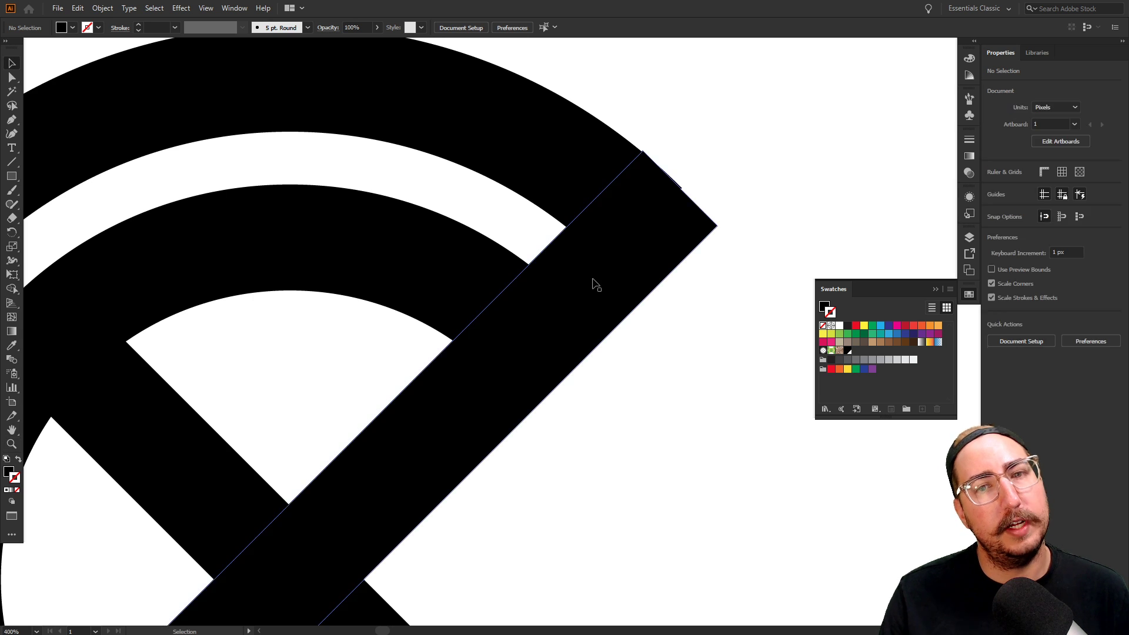
left_click(585, 282)
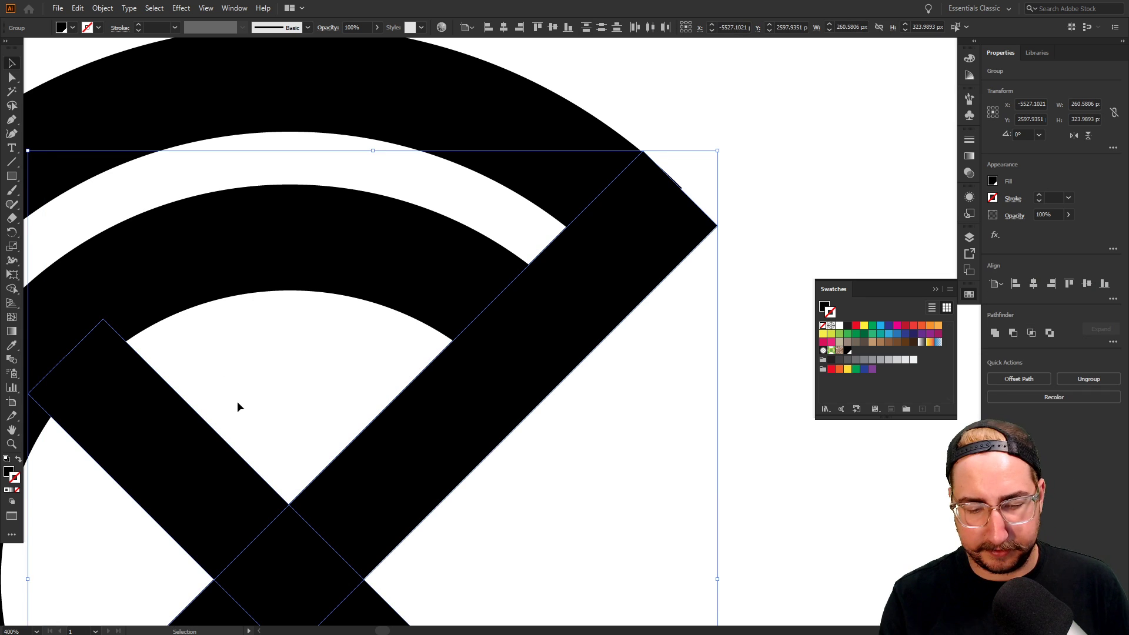
key("Delete")
key("z")
left_click(439, 369, "alt")
Draw a diagonal line from the C's top-right corner to its lower left
left_click(475, 362, "alt")
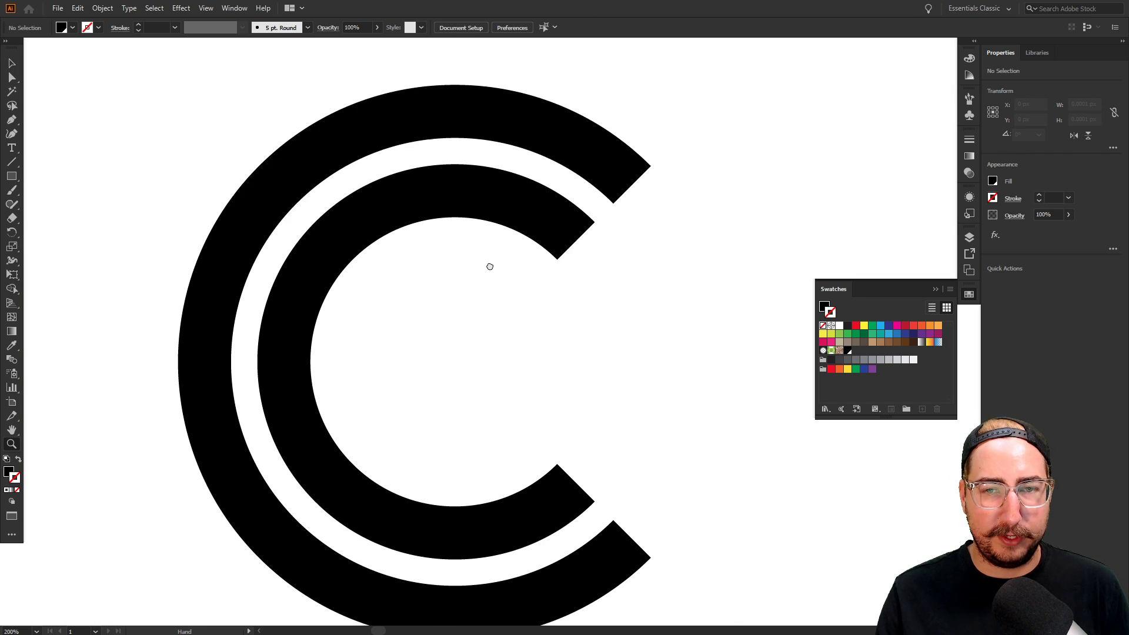
key("p")
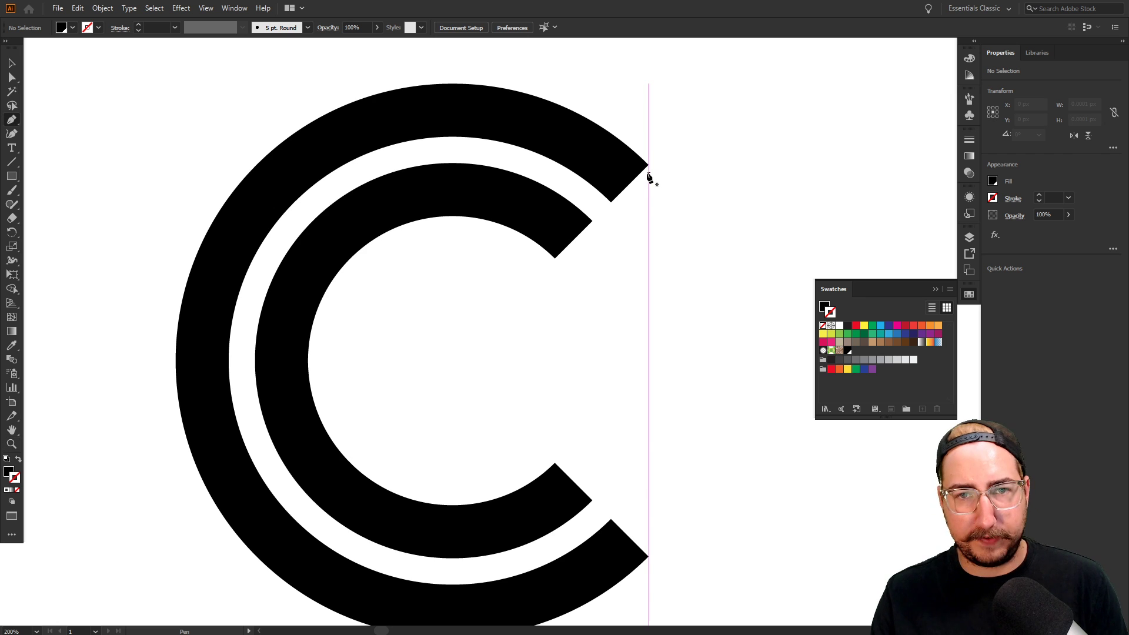
left_click(648, 165)
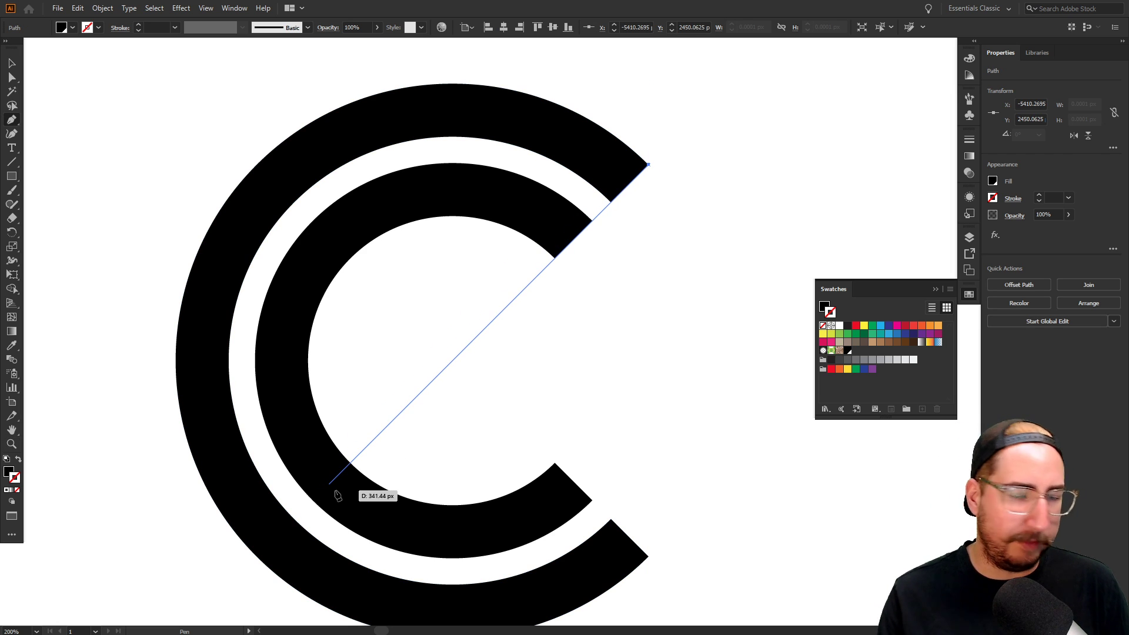
left_click(329, 484)
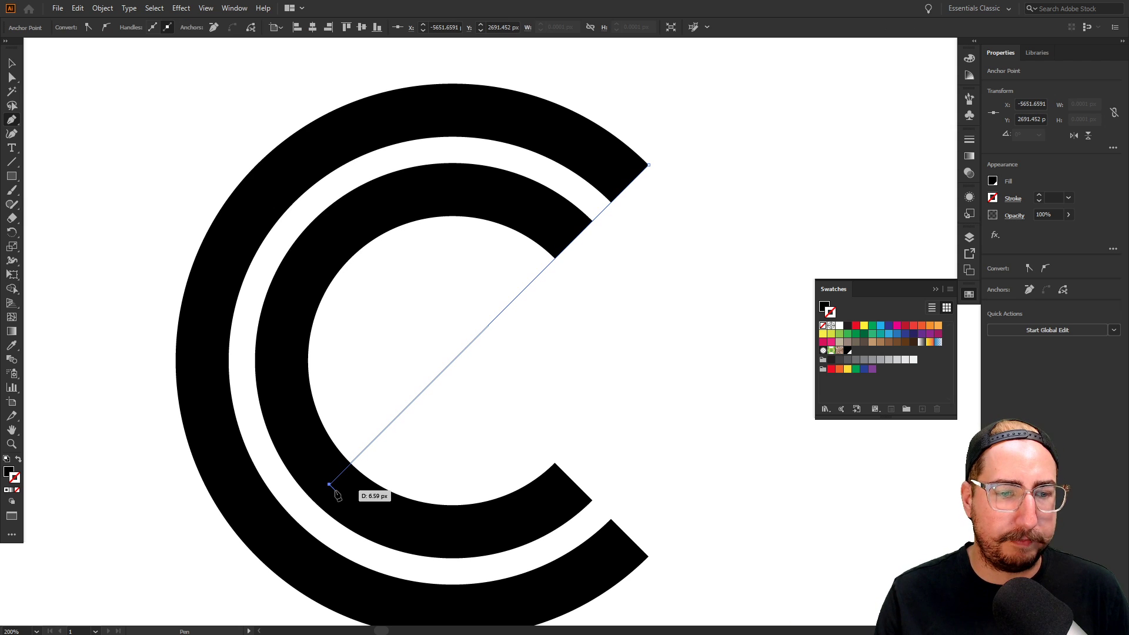
key("v")
left_click(445, 437)
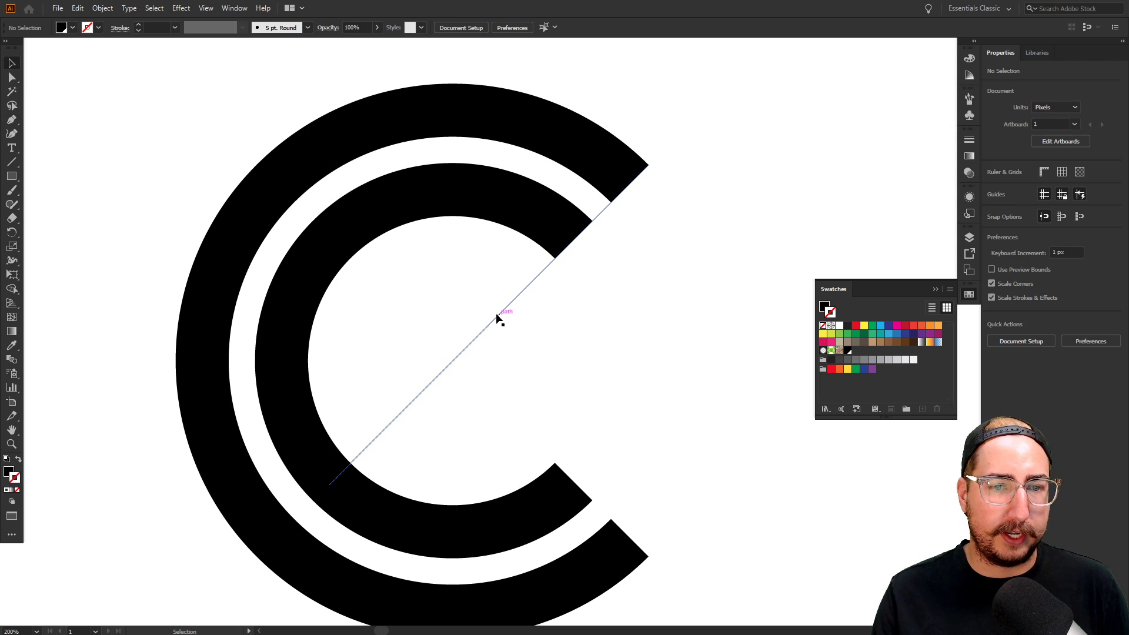
left_click(499, 314)
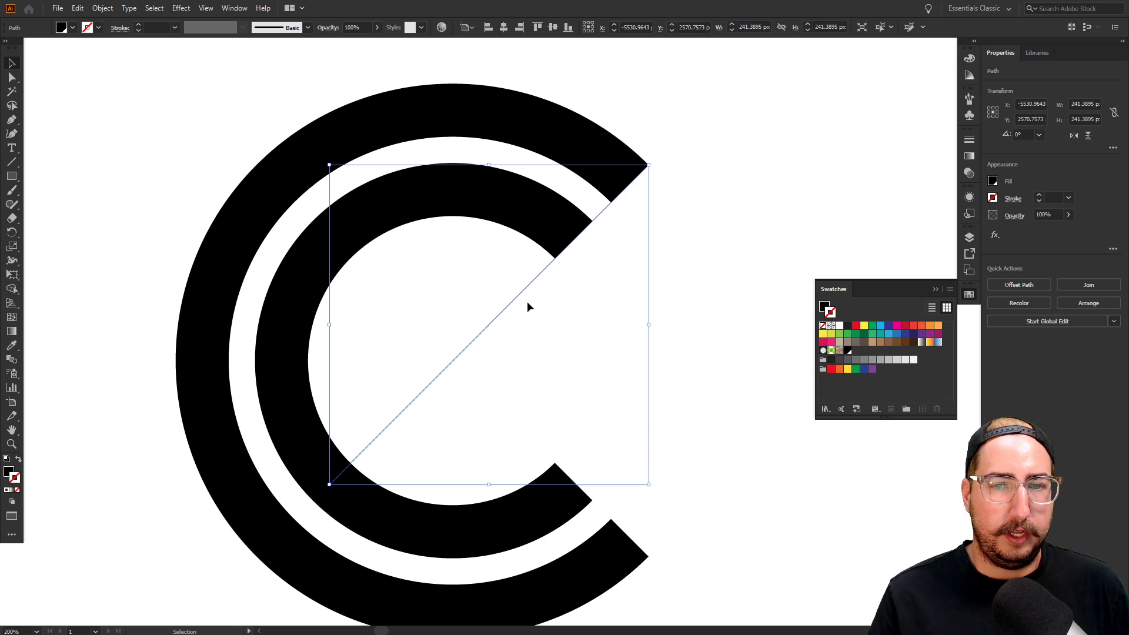
Shift the diagonal line up-left in 10 px steps into position
key("shift")
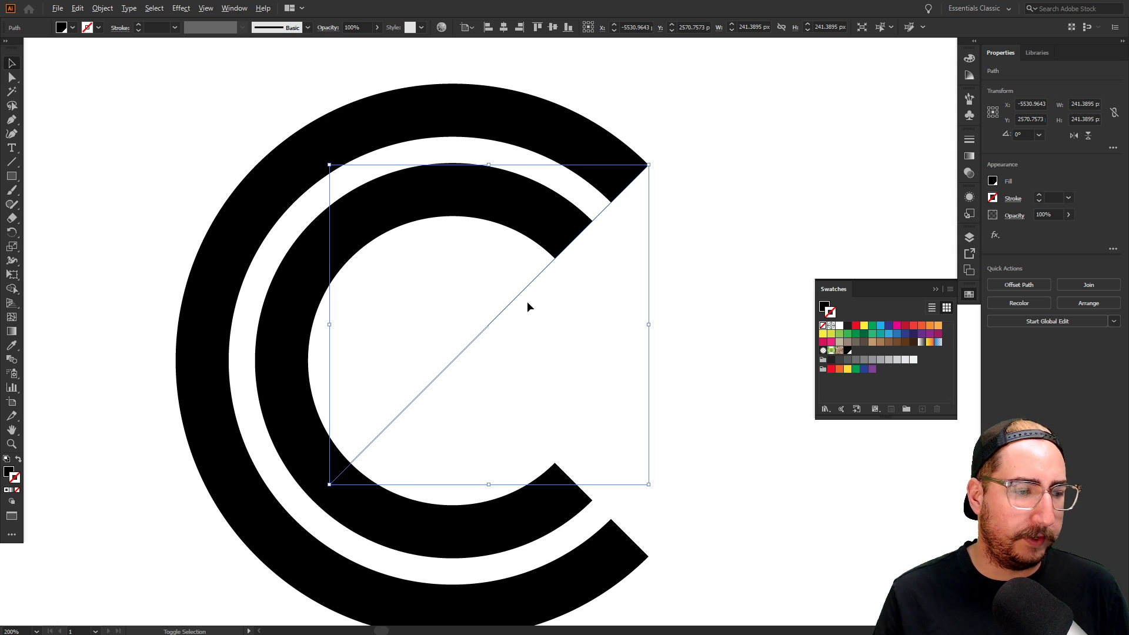
key("shift+Left")
key("shift+Up")
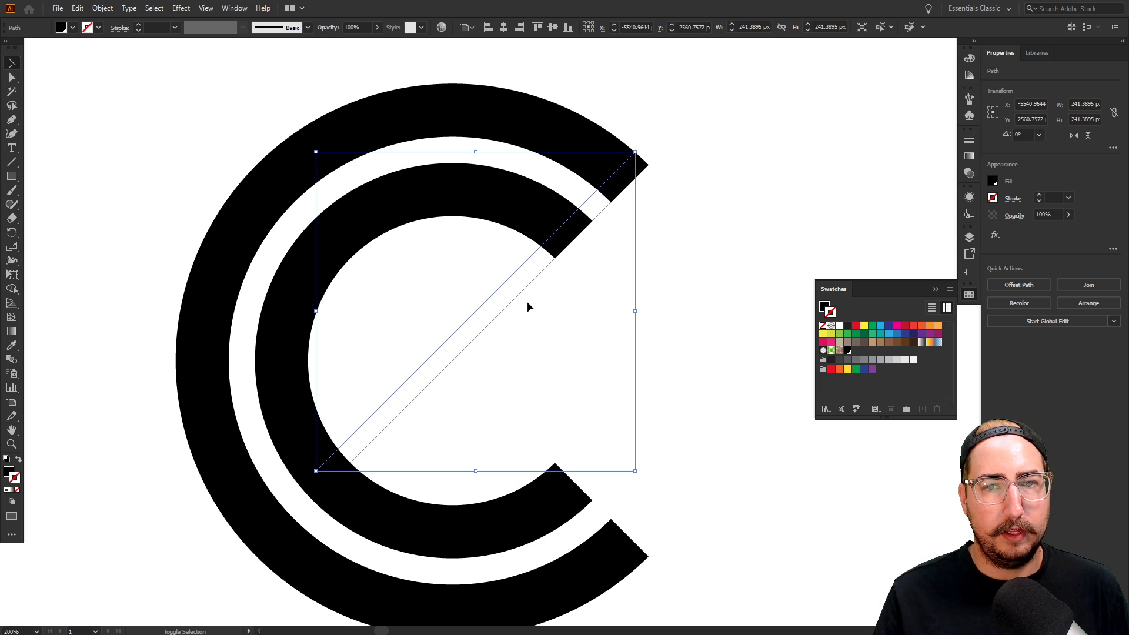
key("shift+Left")
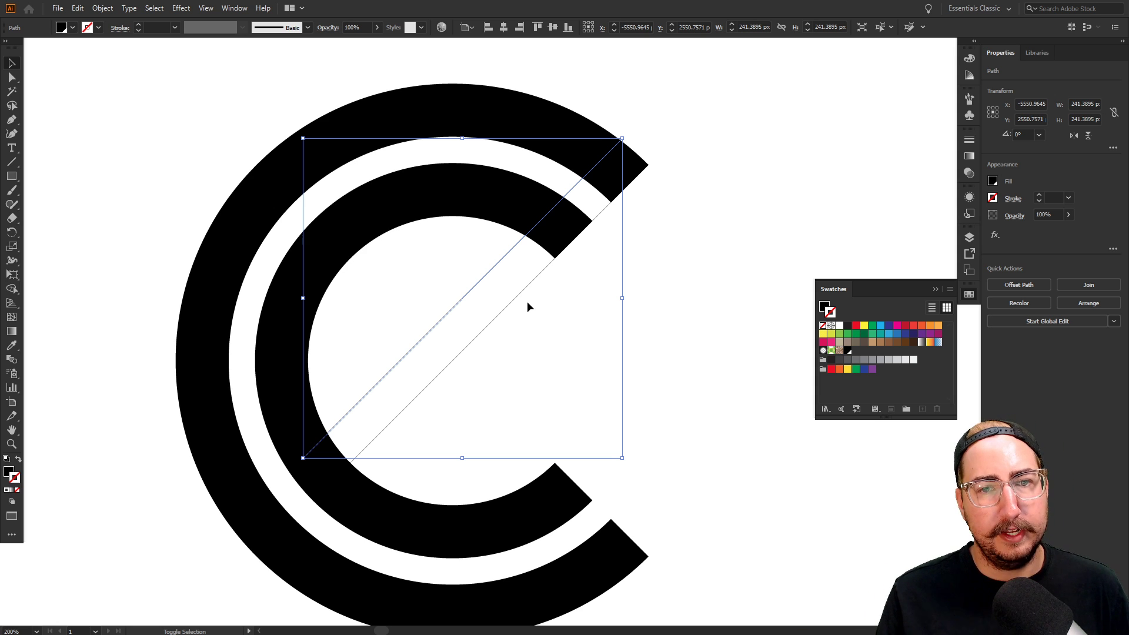
key("shift+Left")
key("shift+Up")
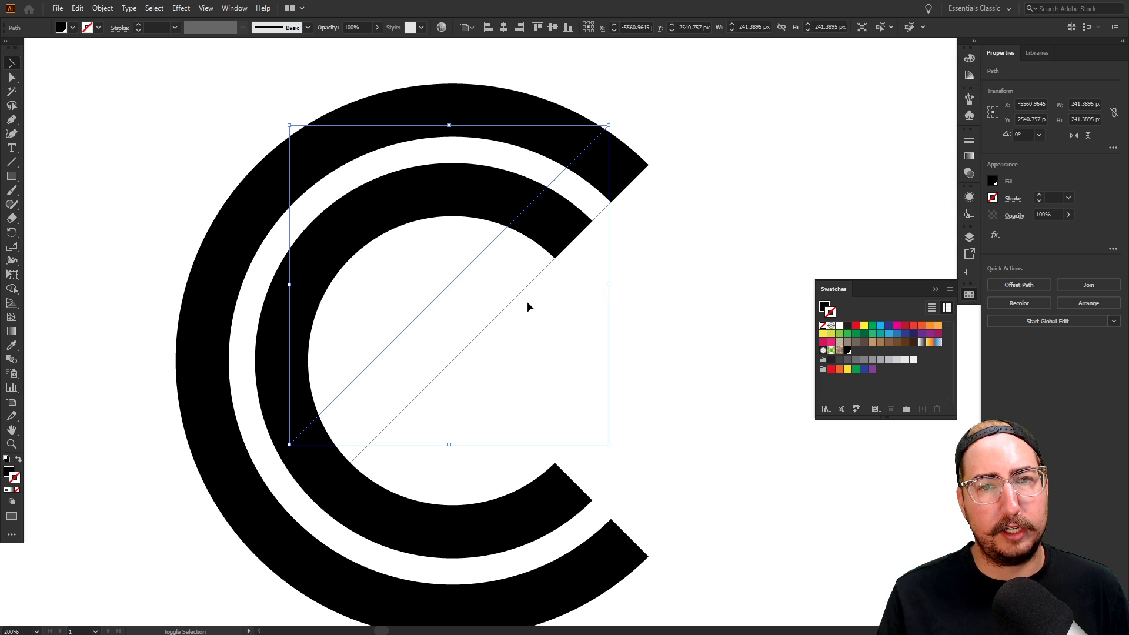
key("shift+Right")
key("shift+Down")
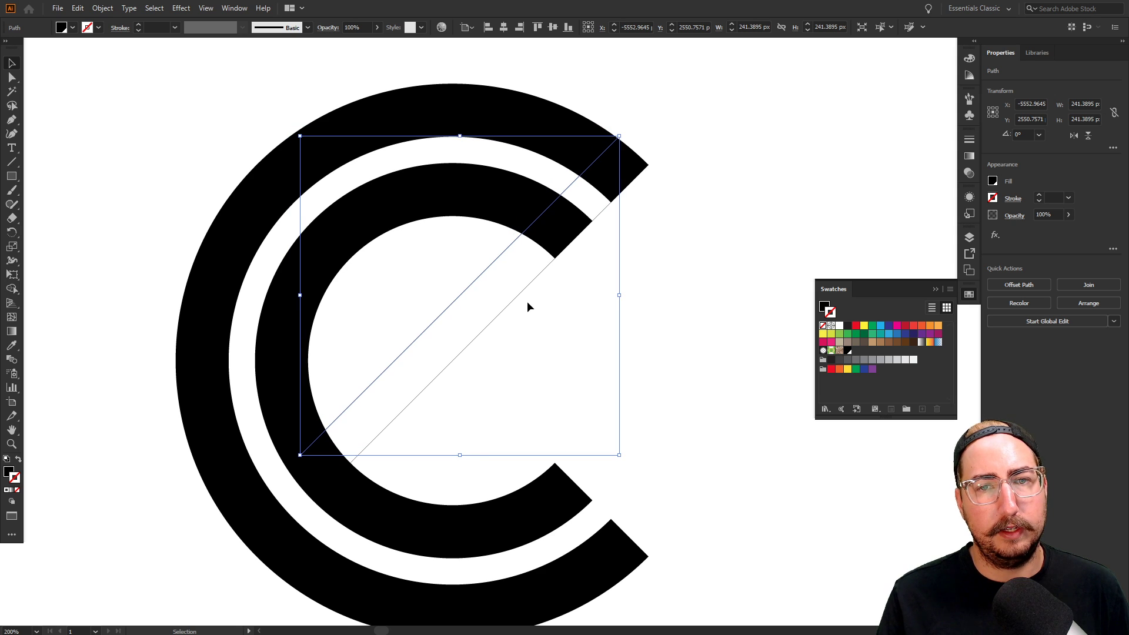
Pull the top-right anchor slightly down-left and join the outline into a solid diagonal bar
key("a")
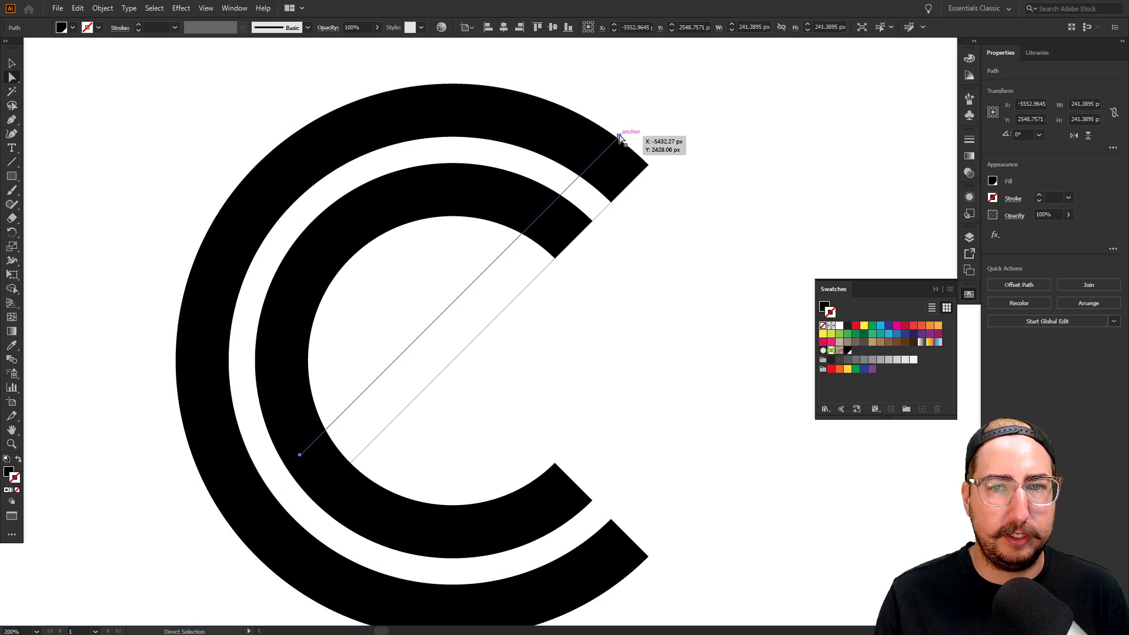
left_click(620, 137)
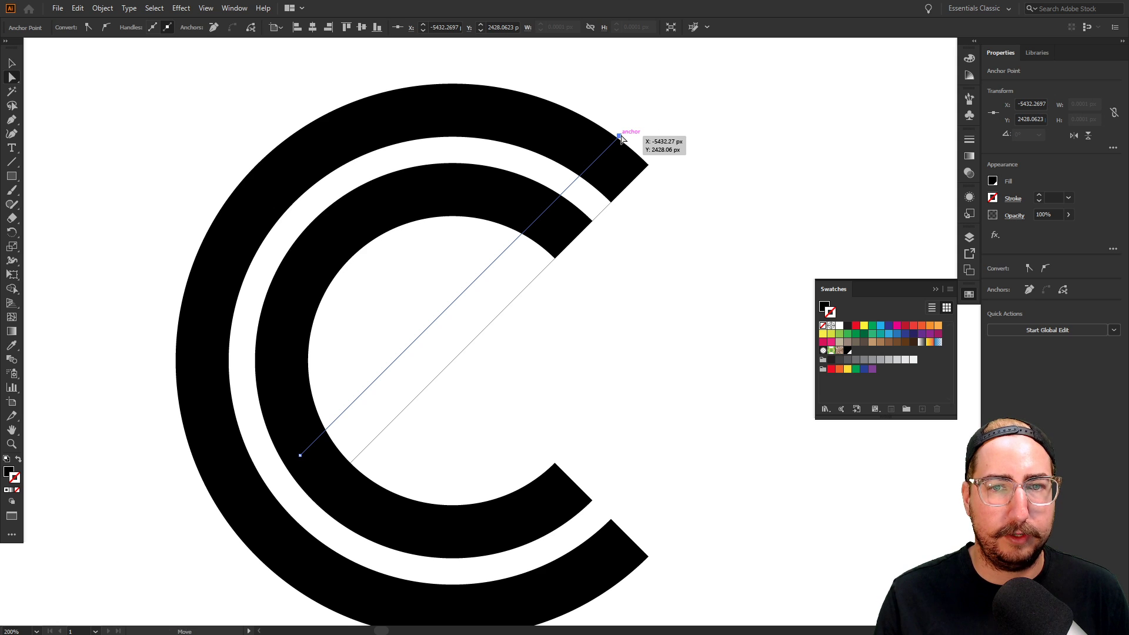
left_click_drag(622, 138, 612, 148)
key("v")
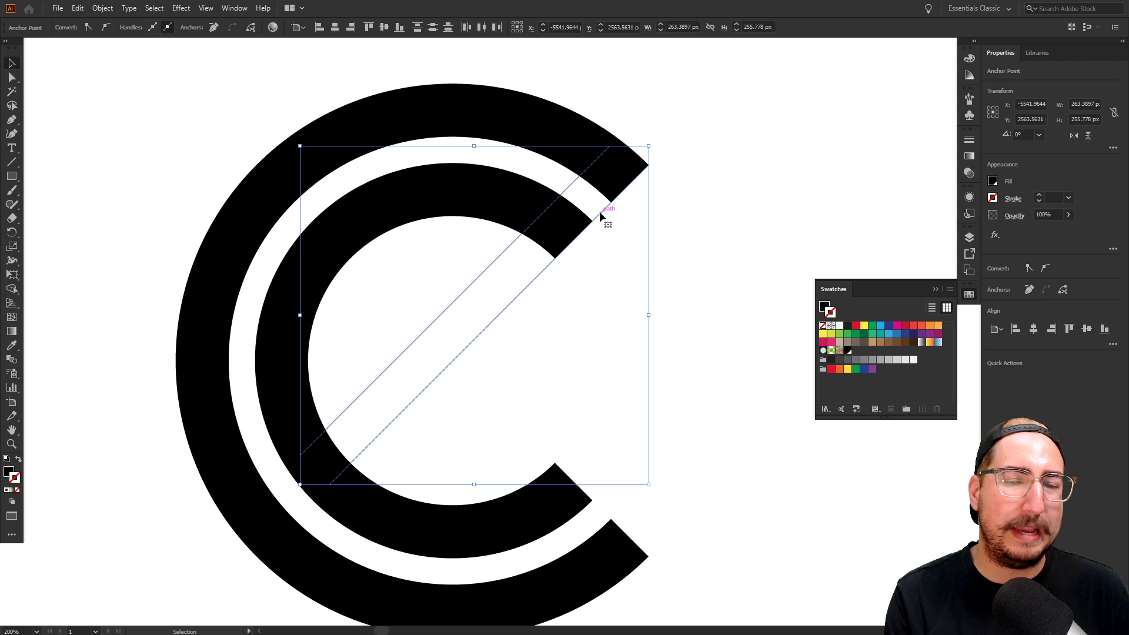
key("a")
key("ctrl+j")
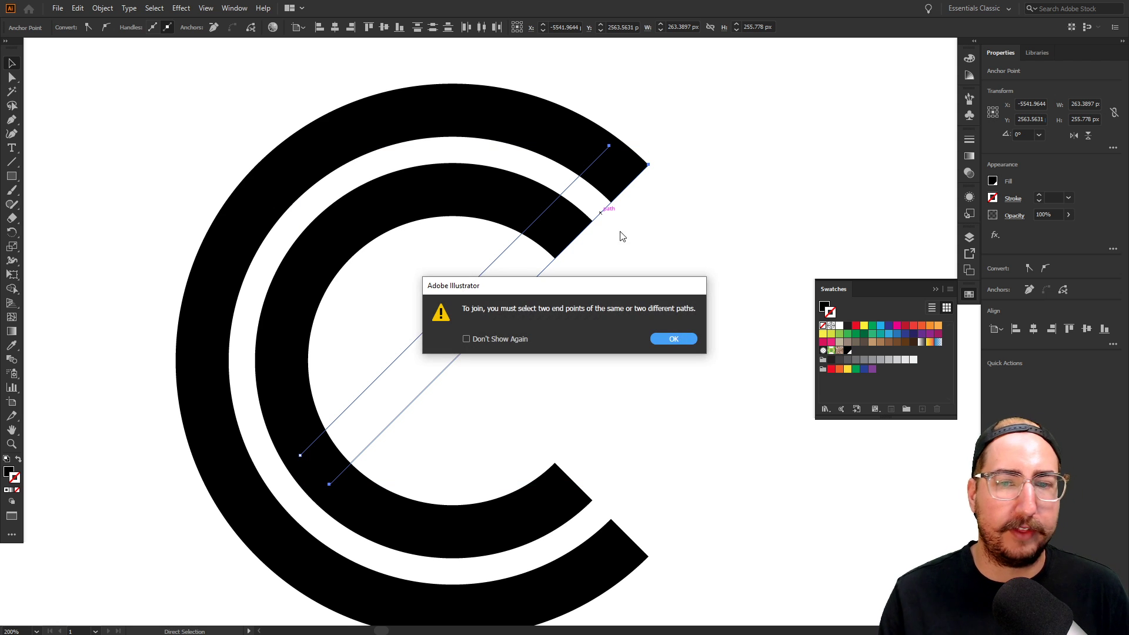
left_click(673, 340)
key("v")
left_click_drag(559, 342, 440, 289)
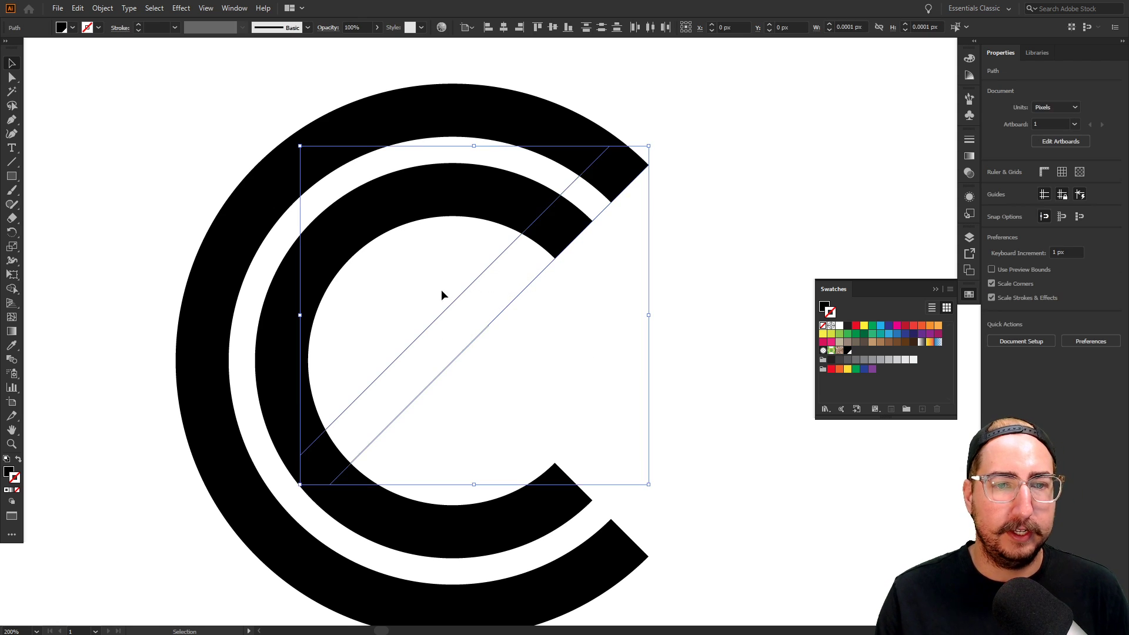
key("ctrl+j")
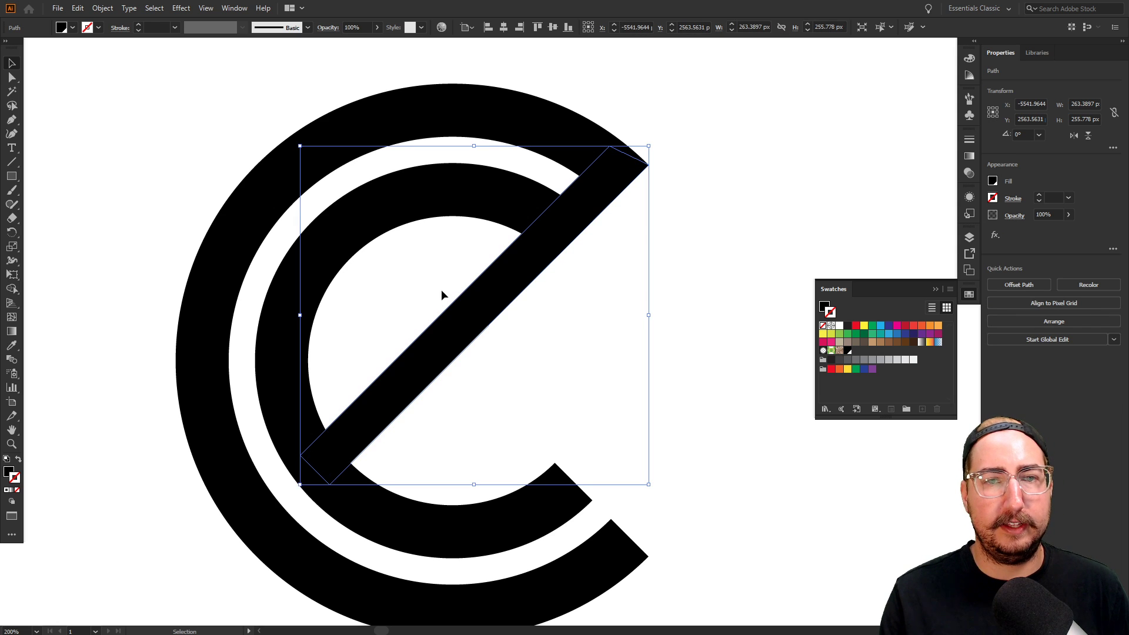
left_click(606, 336)
key("z")
left_click_drag(607, 336, 556, 341)
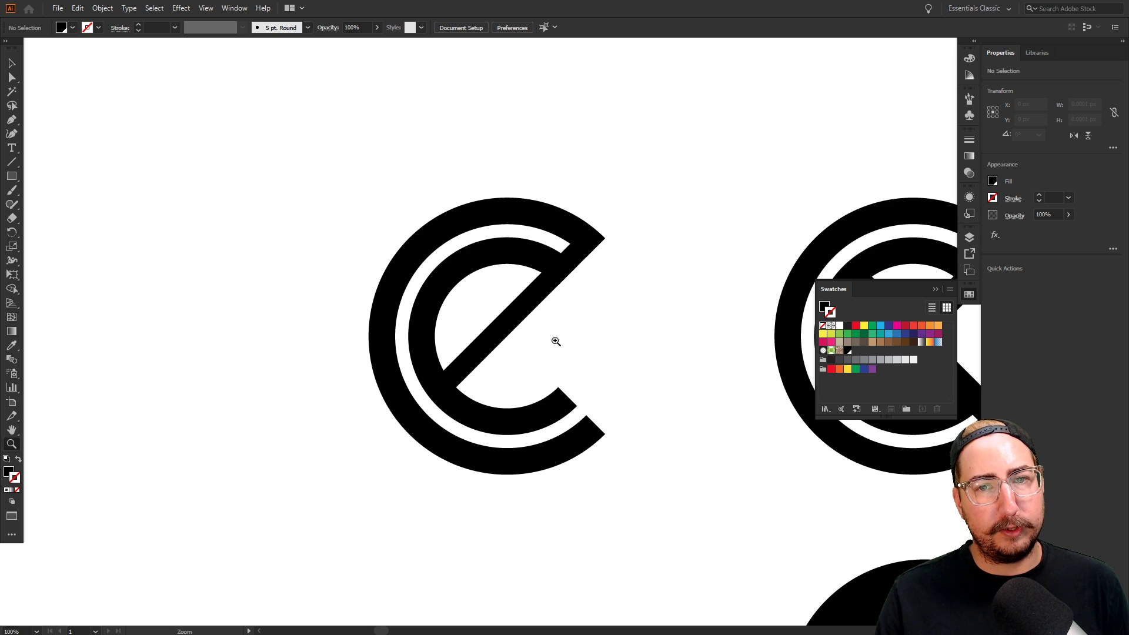
Draw a second diagonal line from the e's lower-right tip to the upper-left inside
left_click(566, 309)
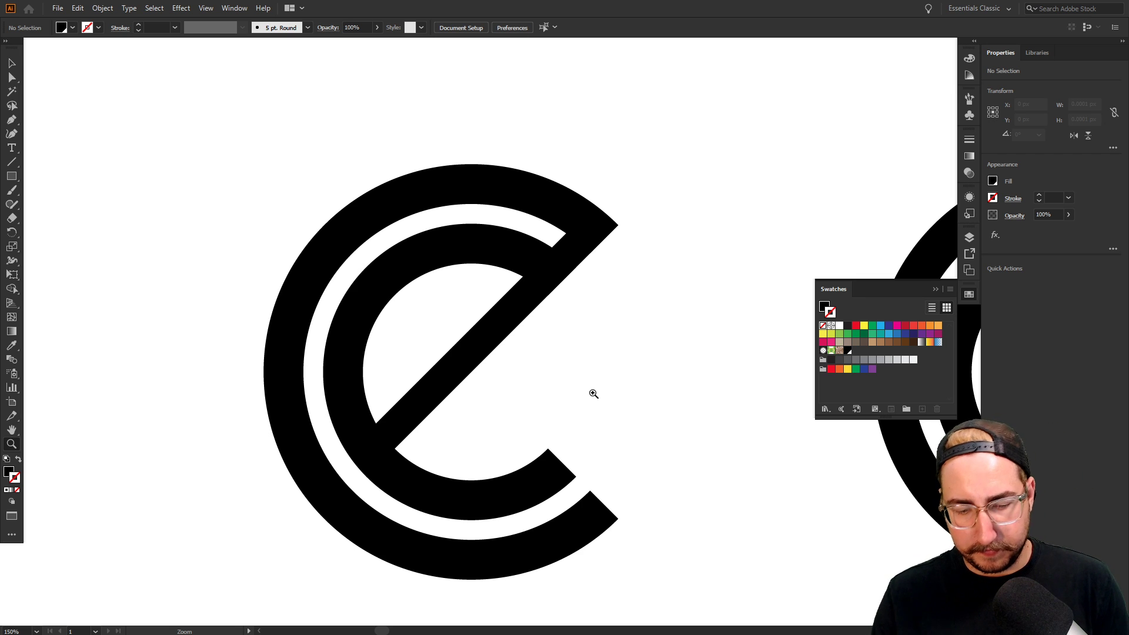
key("p")
left_click(618, 518)
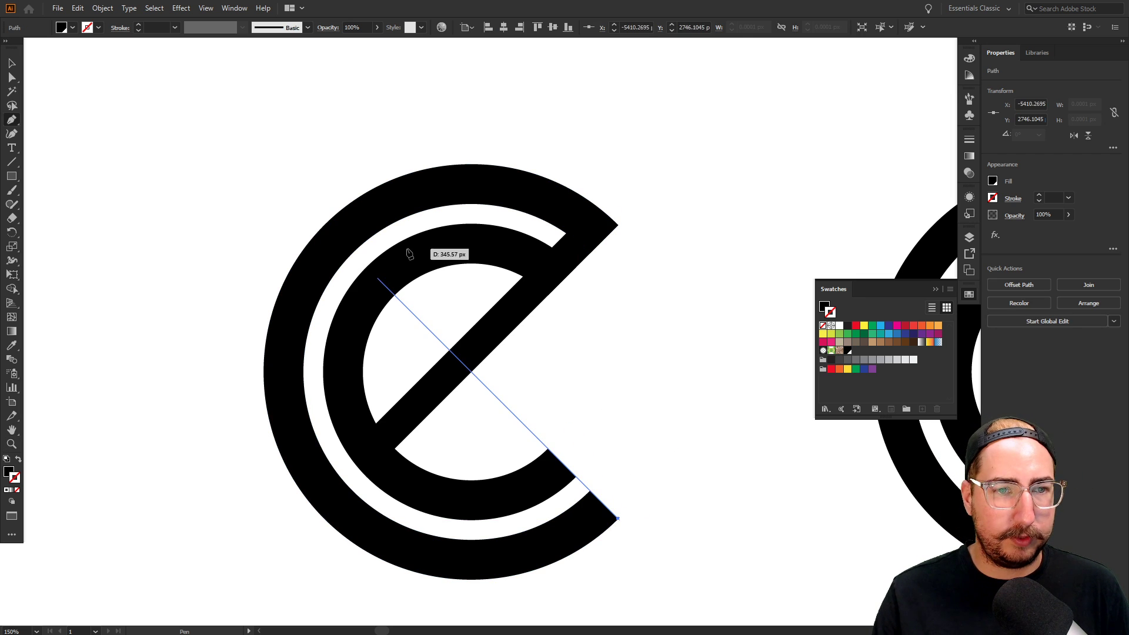
left_click(400, 274, "shift")
key("v")
left_click(588, 327)
key("z")
left_click(552, 470)
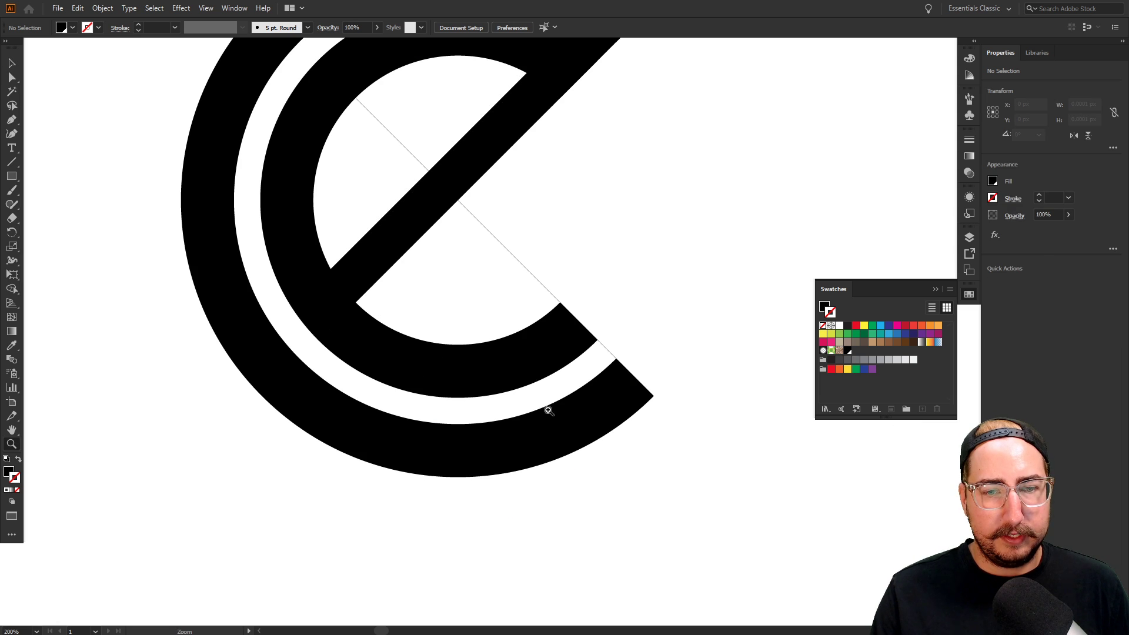
key("v")
left_click(529, 271)
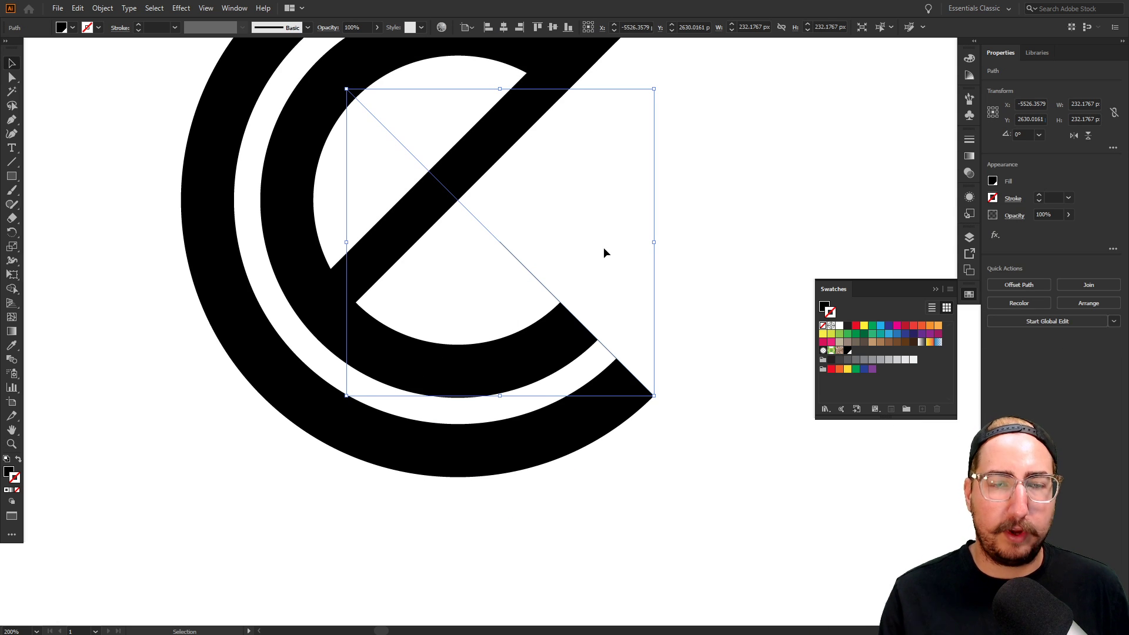
Nudge the new diagonal line down and left into position
key("space")
left_click_drag(594, 247, 519, 371)
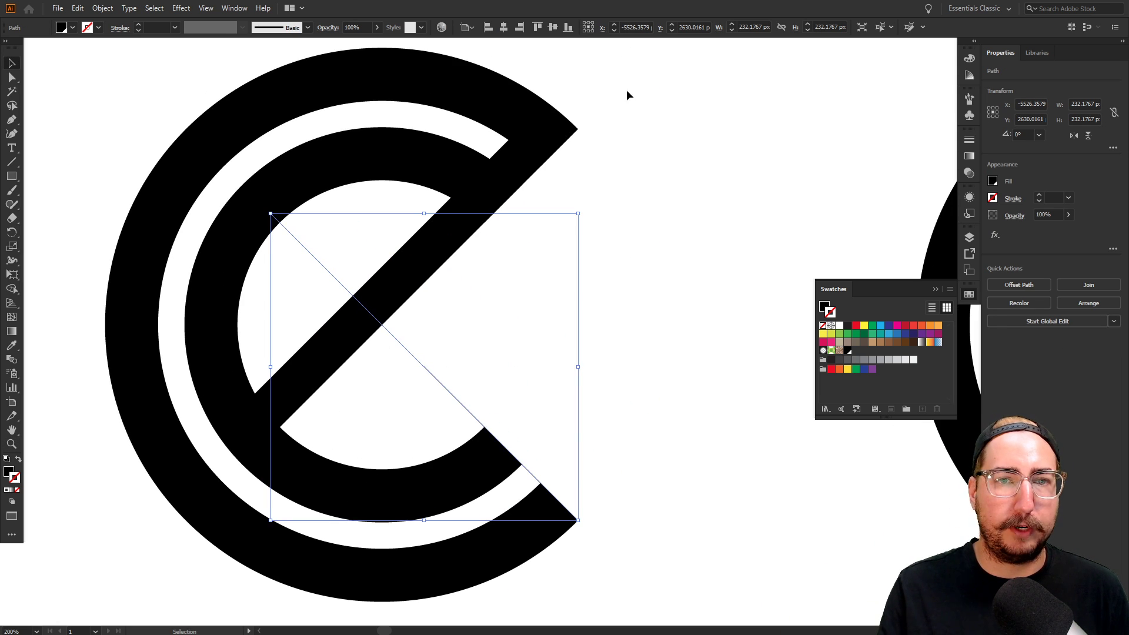
key("space")
left_click_drag(594, 277, 764, 179)
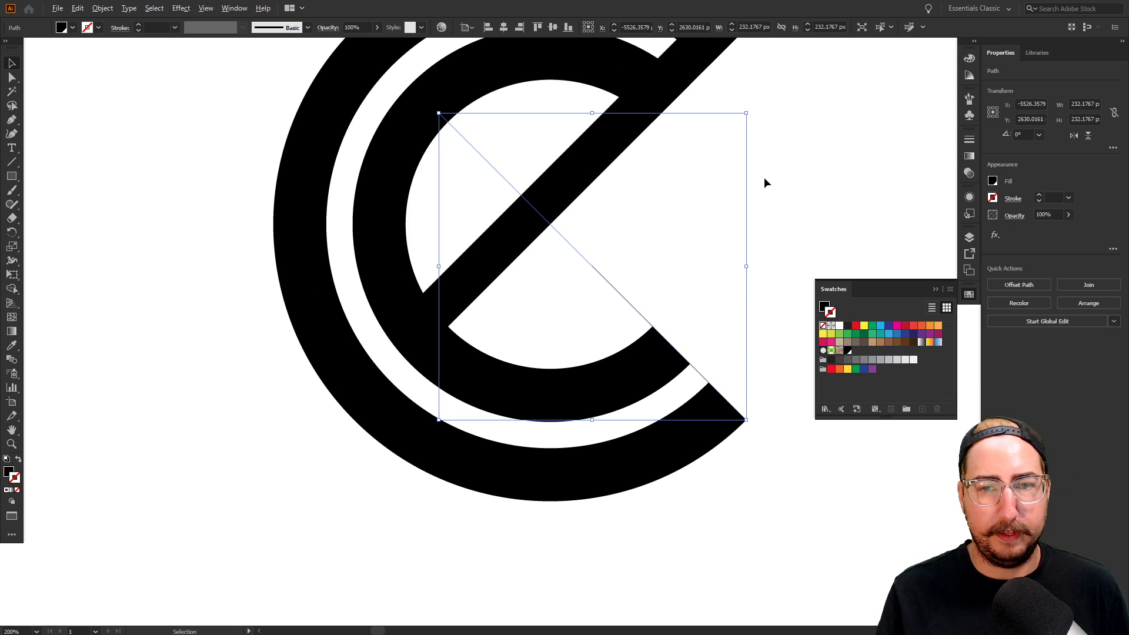
key("shift+Down")
key("shift+Down")
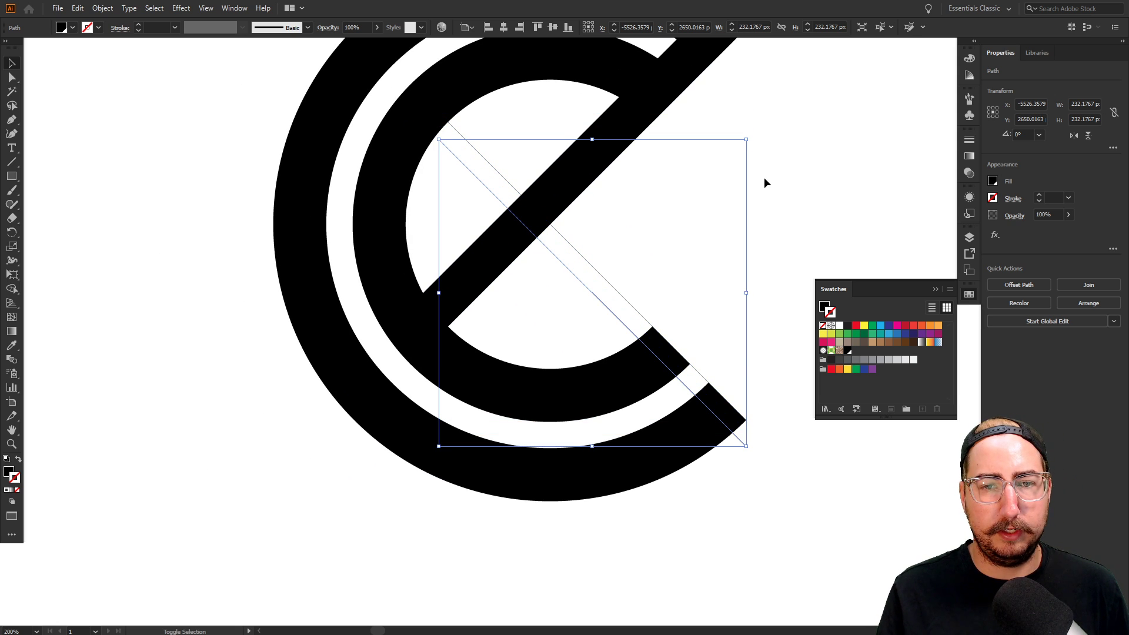
key("shift+Left")
key("shift+Left")
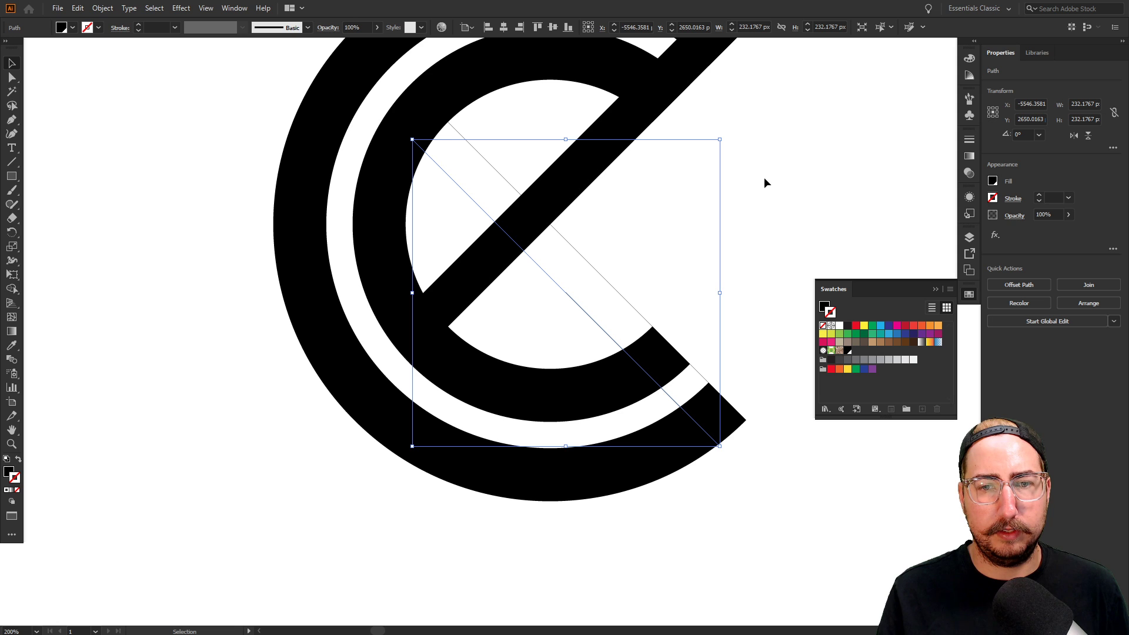
key("Down")
key("Down")
key("Down")
key("Down")
key("Down")
key("Left")
key("Left")
key("Left")
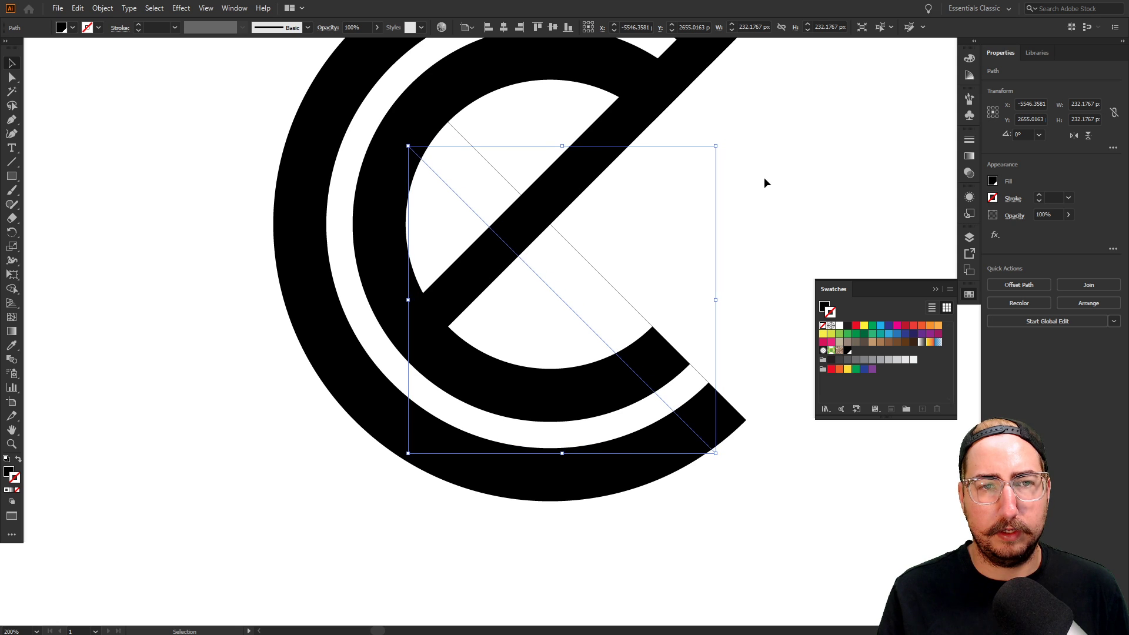
Shift the bottom-right anchor slightly left and join both edges into a solid crossing bar
key("a")
left_click_drag(716, 452, 709, 450)
left_click(721, 309)
key("v")
left_click_drag(616, 265, 557, 312)
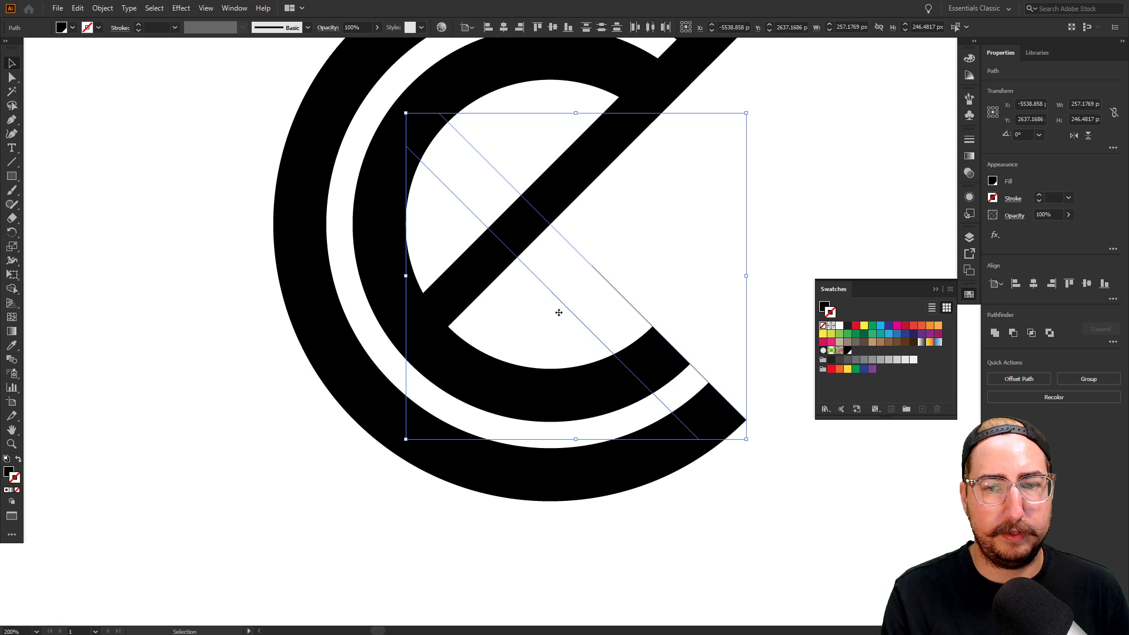
key("ctrl+shift+bracketright")
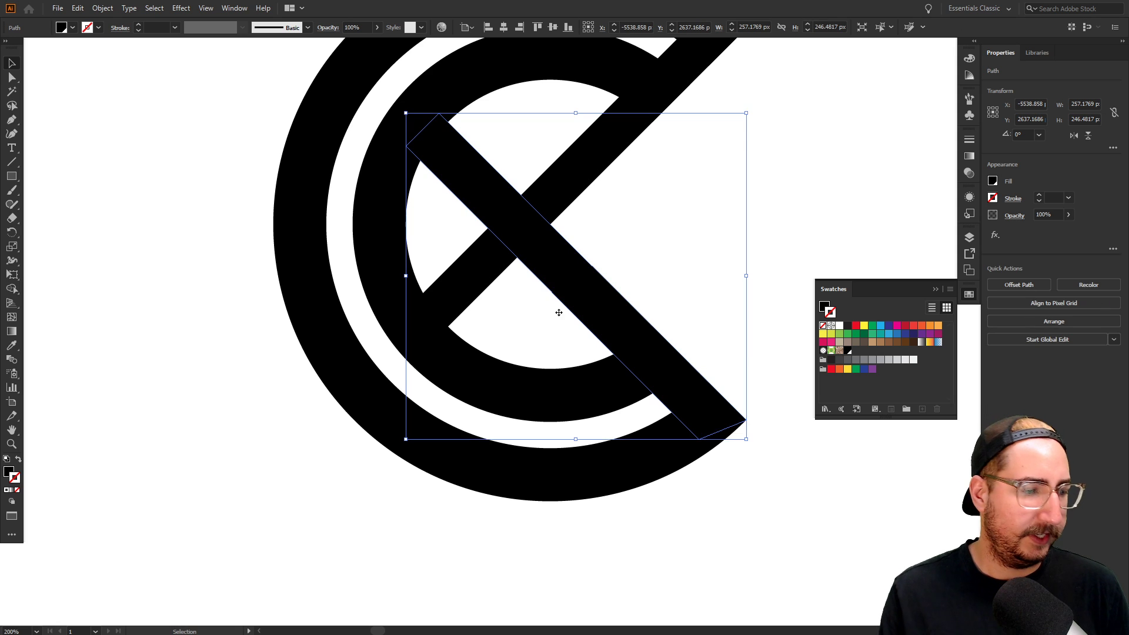
left_click(633, 255)
key("ctrl+minus")
key("ctrl+minus")
key("ctrl+minus")
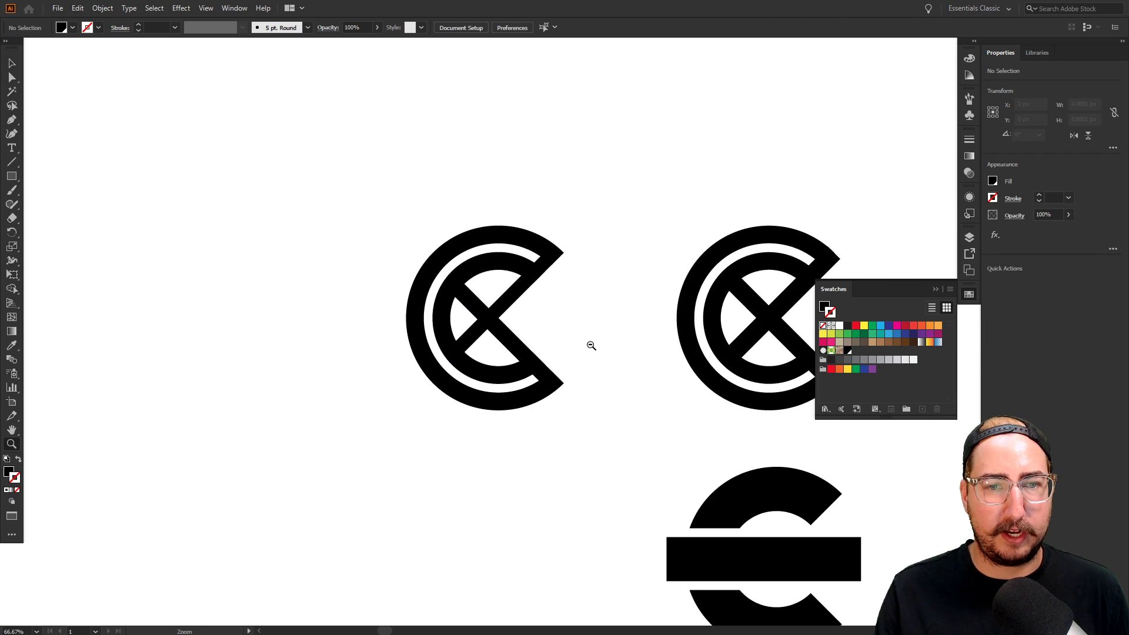
Move the left X-crossed logo straight down on the artboard
left_click_drag(589, 346, 420, 292)
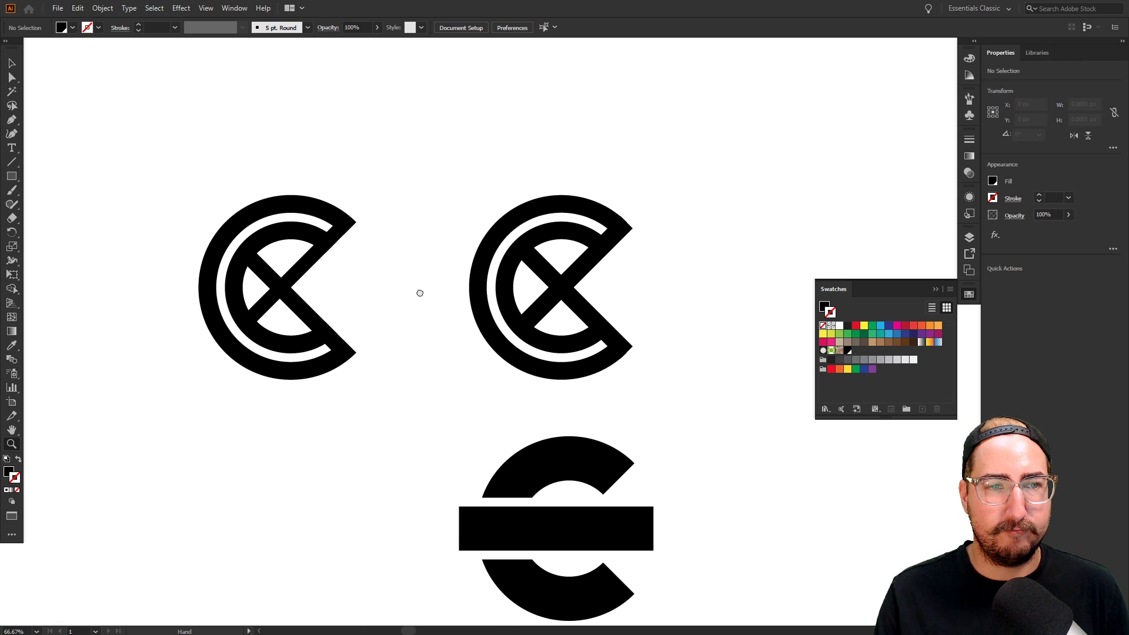
left_click_drag(419, 293, 395, 188)
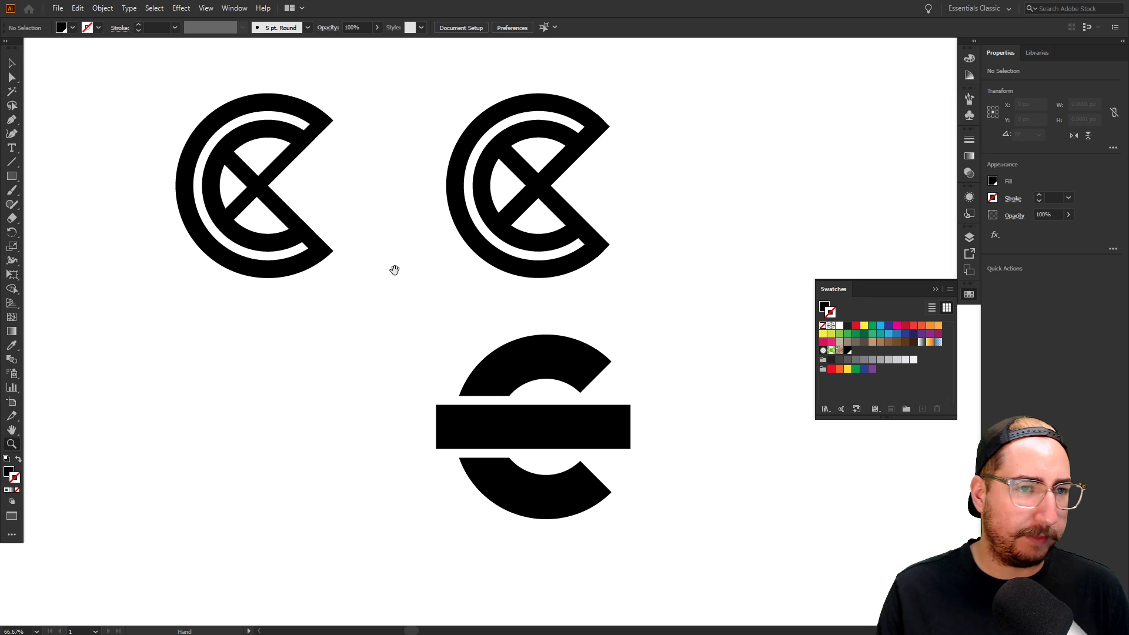
key("v")
left_click_drag(242, 207, 266, 408)
left_click(404, 322)
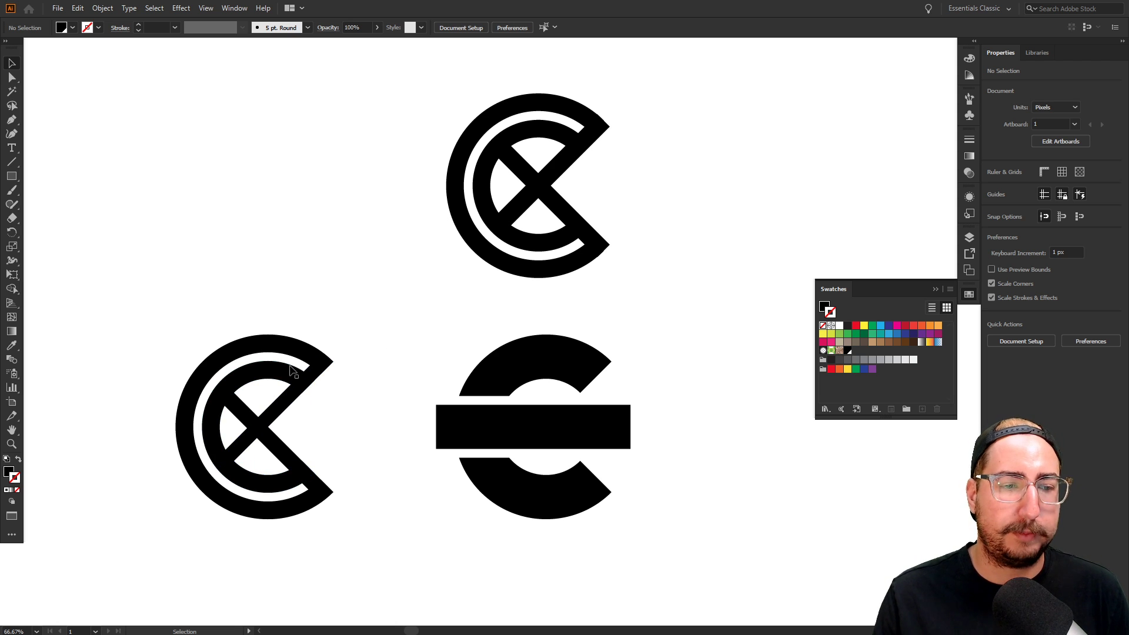
Zoom in on the bar-crossed C
key("ctrl+1")
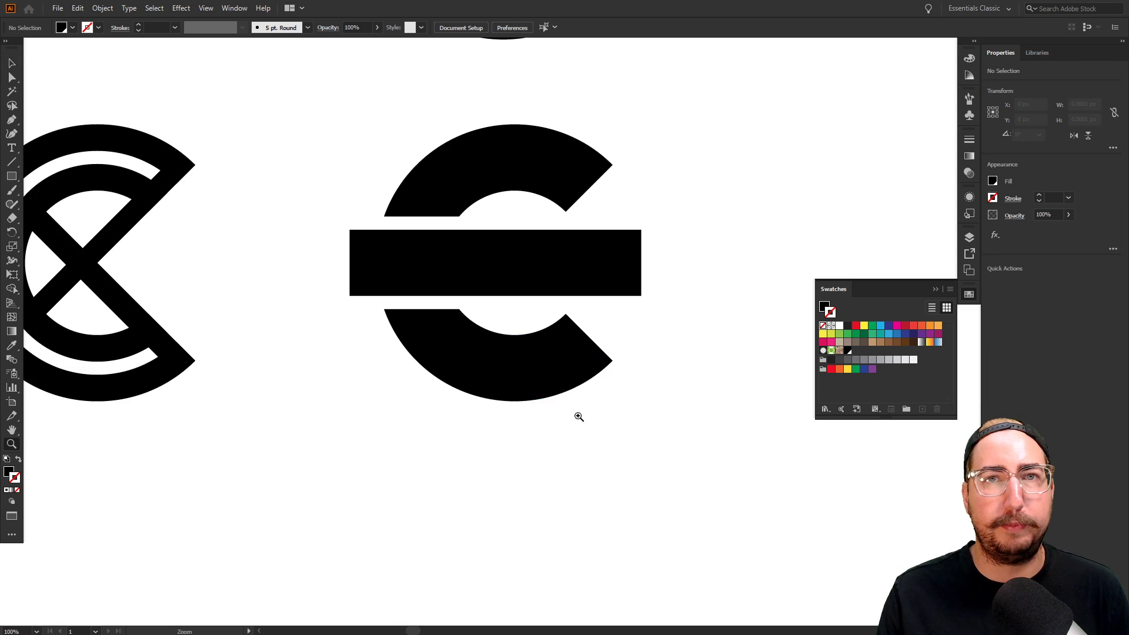
scroll(539, 295, "up", 2)
left_click(535, 299)
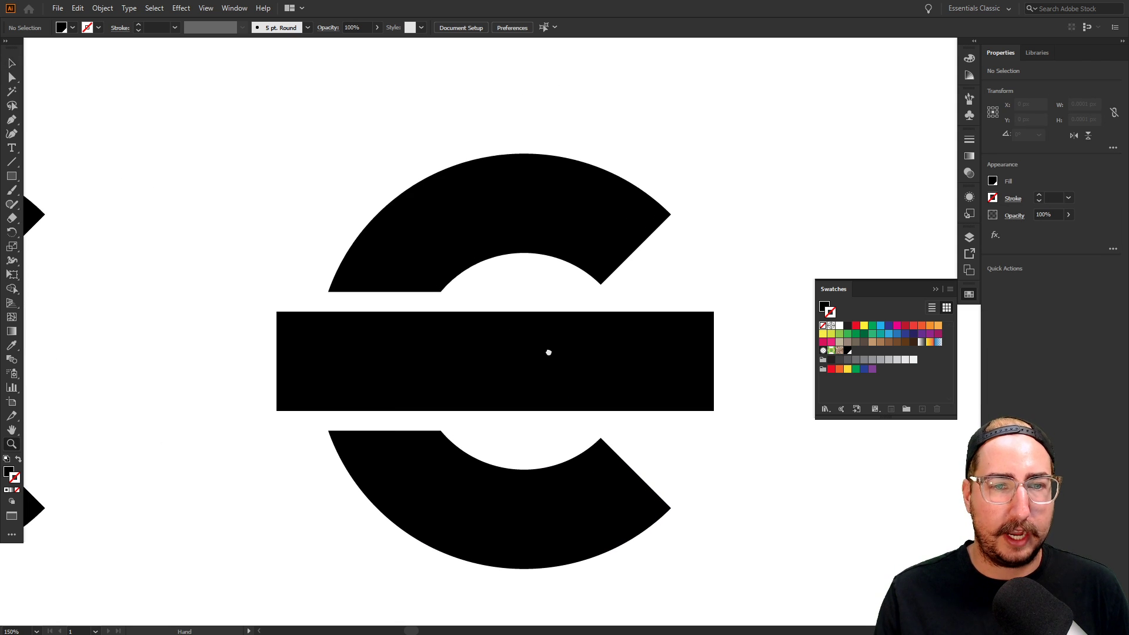
key("v")
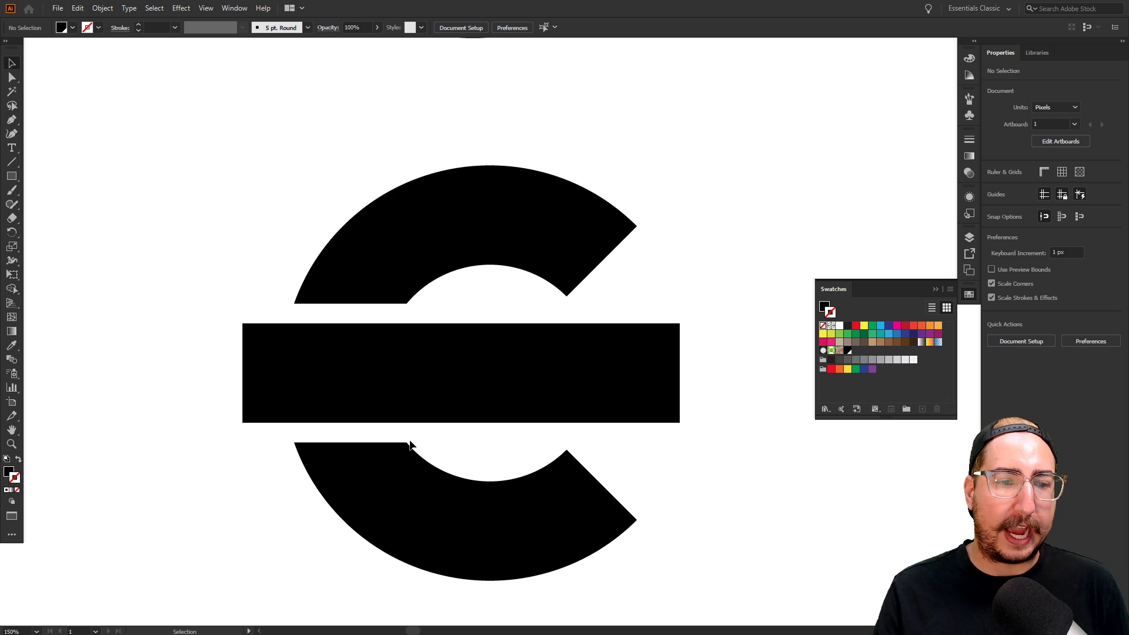
Duplicate the bar-crossed C to the right and round its corners to about 19.68 px
left_click_drag(282, 126, 600, 470)
key("z")
left_click(484, 351, "alt")
left_click(484, 350, "alt")
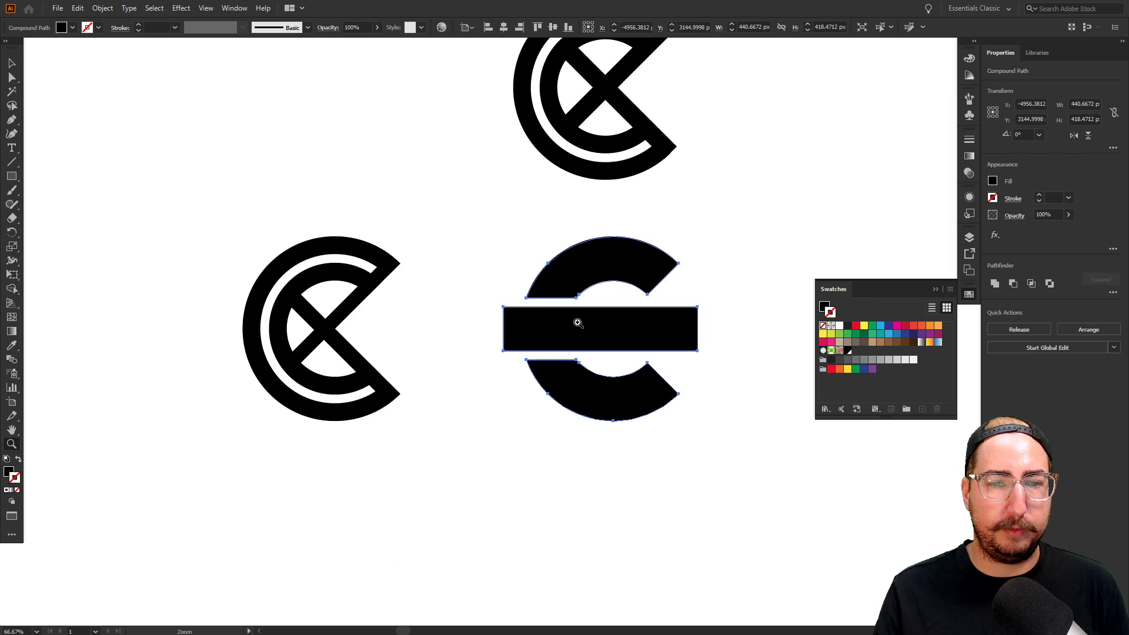
key("v")
left_click_drag(576, 322, 602, 336)
key("z")
left_click(602, 336)
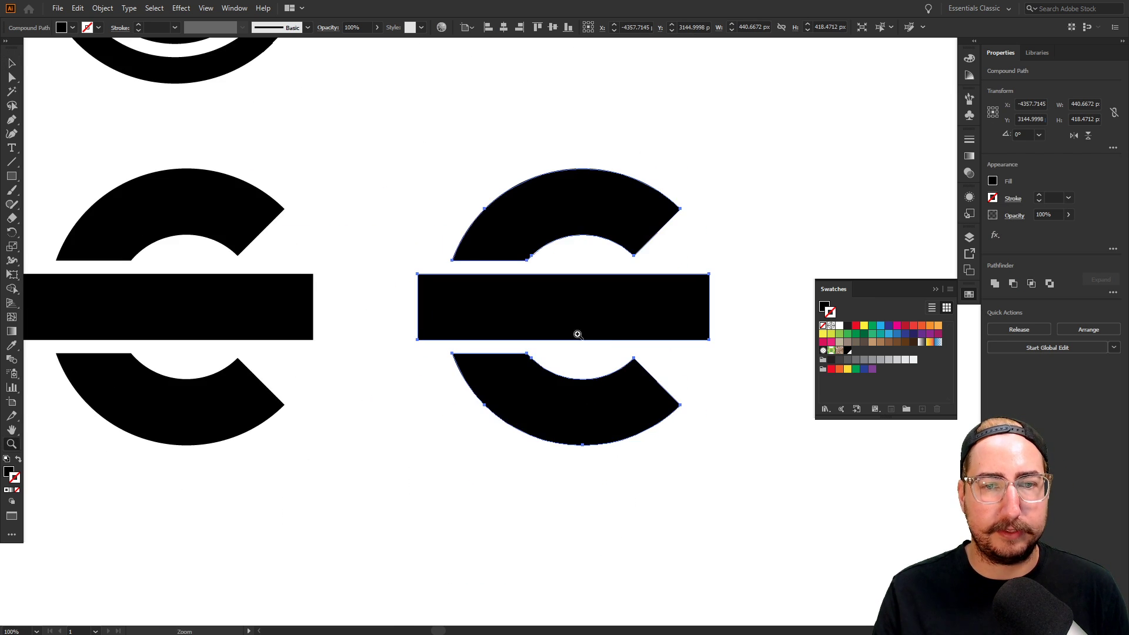
left_click(579, 330)
key("a")
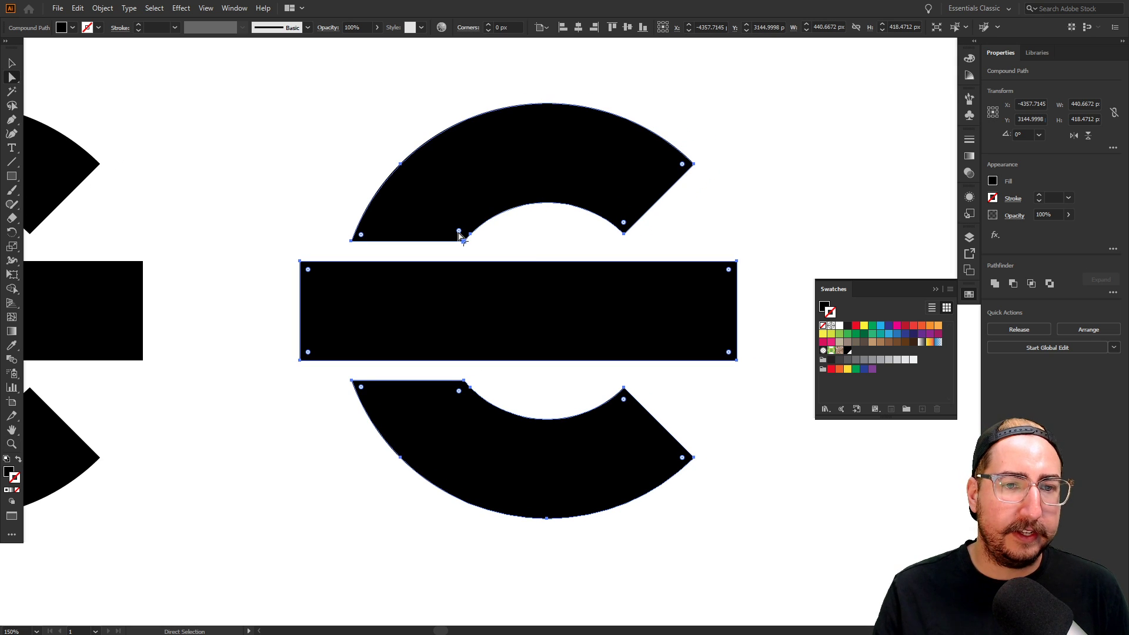
mouse_move(460, 235)
left_mouse_down()
mouse_move(456, 200)
mouse_move(465, 236)
left_mouse_up()
left_click(510, 239)
Place a copy of the left bar-crossed C straight below it
key("z")
left_click(582, 330, "alt")
left_click(592, 341, "alt")
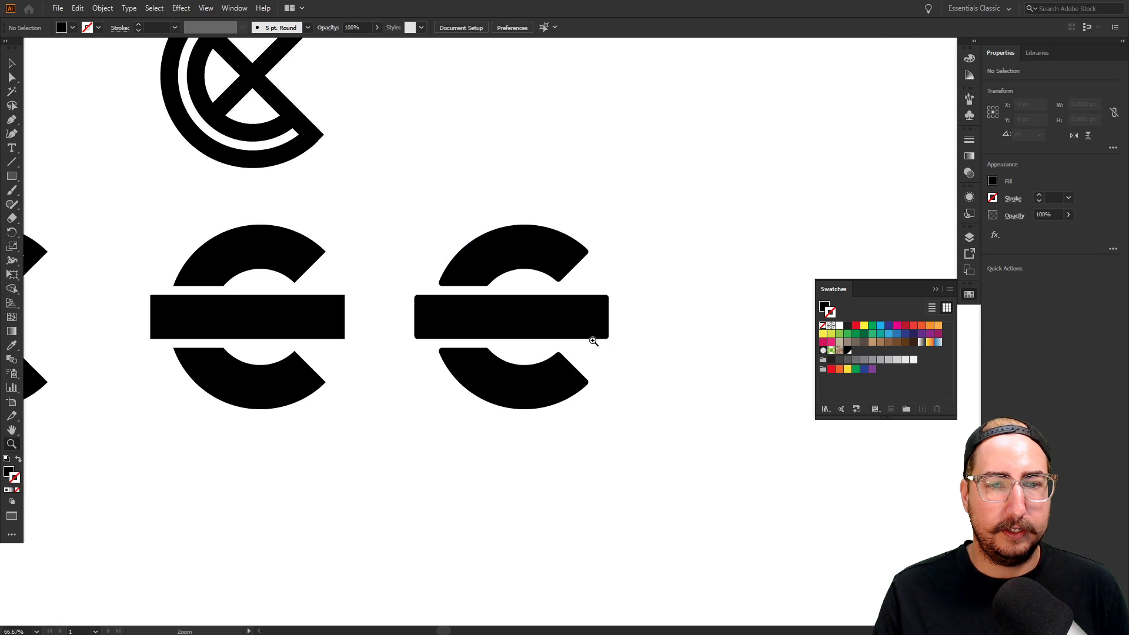
left_click_drag(593, 341, 622, 277)
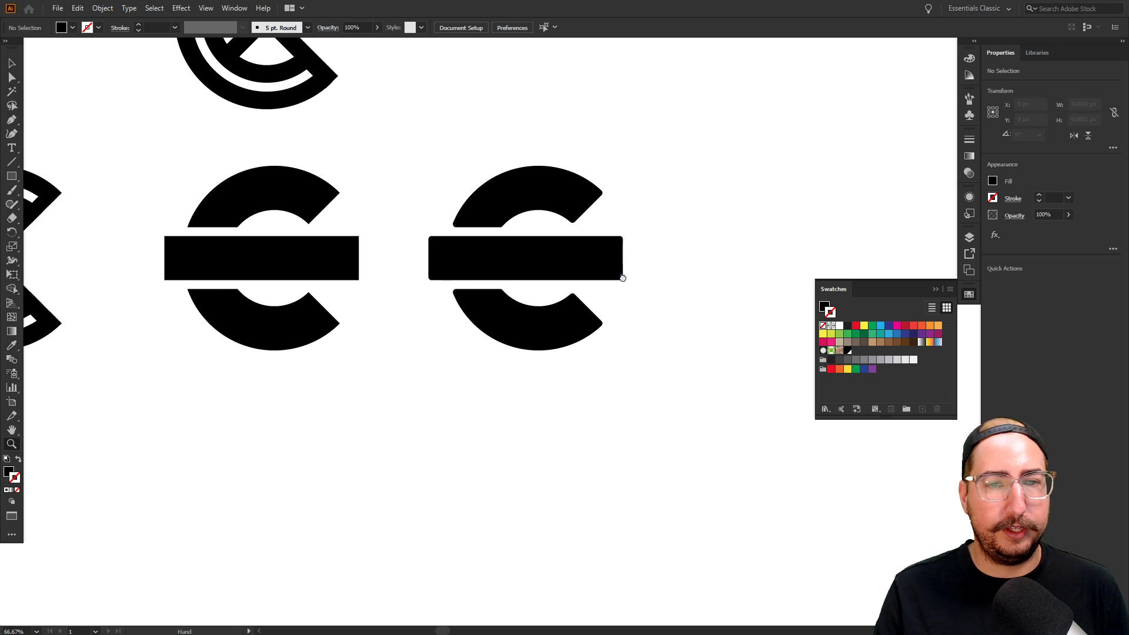
key("v")
left_click(272, 297)
left_click_drag(231, 297, 334, 409)
Zoom in on the ringed C of the lower copy
key("z")
left_click(340, 465)
left_click(512, 347)
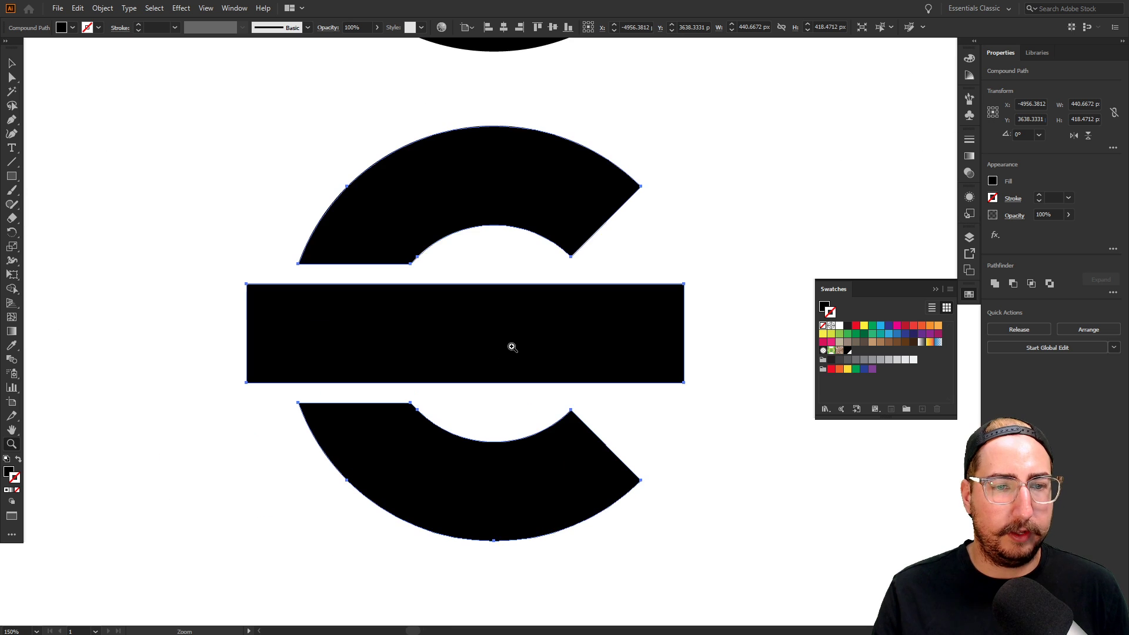
left_click_drag(541, 381, 544, 342)
left_click(510, 306)
left_click_drag(508, 308, 476, 323)
left_click(519, 358, "alt")
left_click_drag(531, 348, 500, 359)
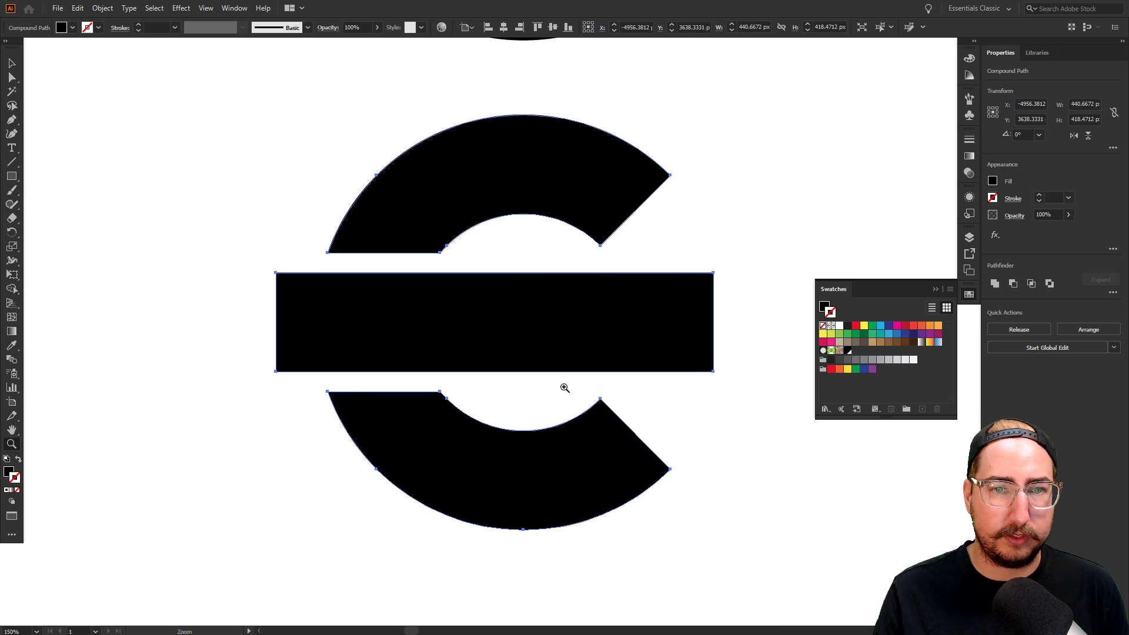
Try rounding the lower C piece's inner corner, undo it, and zoom in on that corner
key("a")
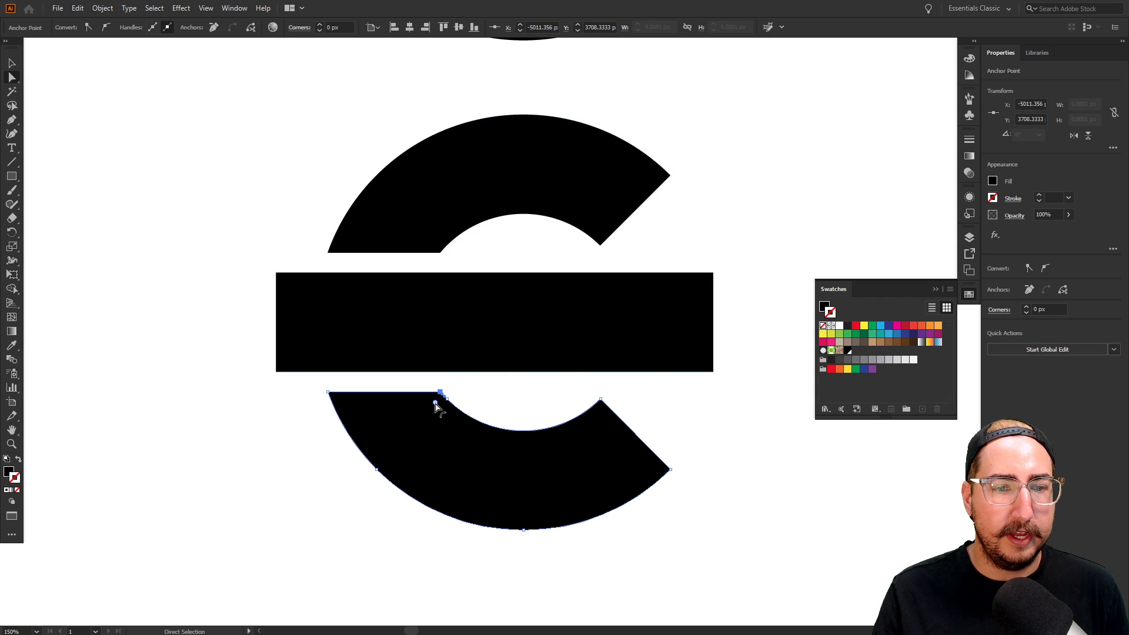
left_click(440, 391)
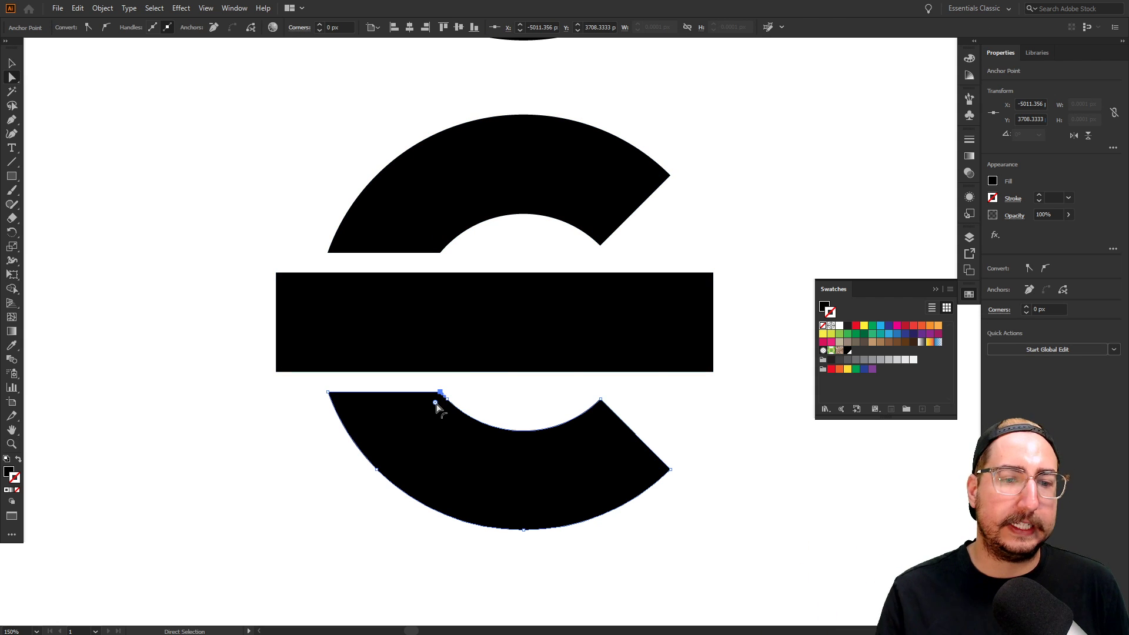
left_click_drag(435, 403, 385, 458)
key("v")
left_click(521, 394)
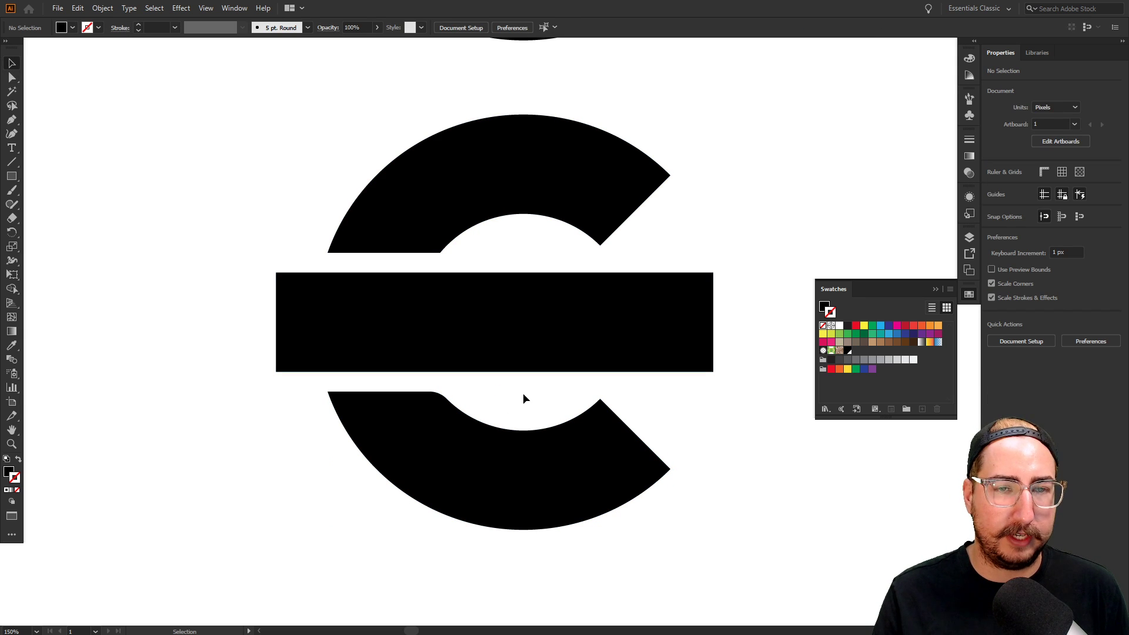
key("ctrl+z")
key("z")
left_click(488, 395)
left_click(542, 357)
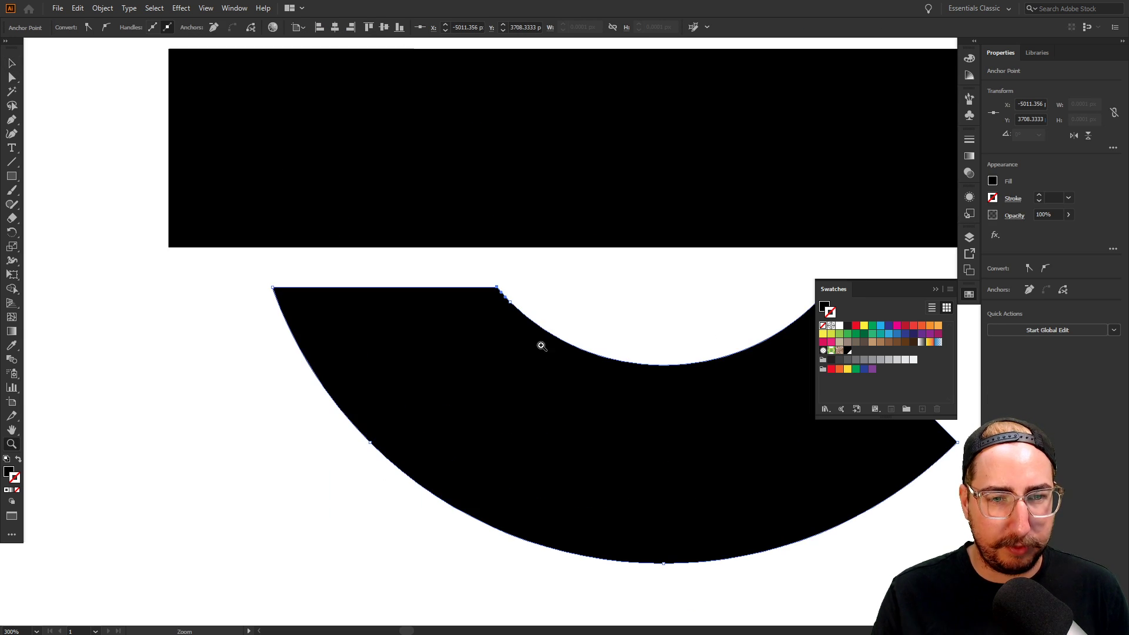
Test rounding the lower piece's top-left corner to about 45 px
key("p")
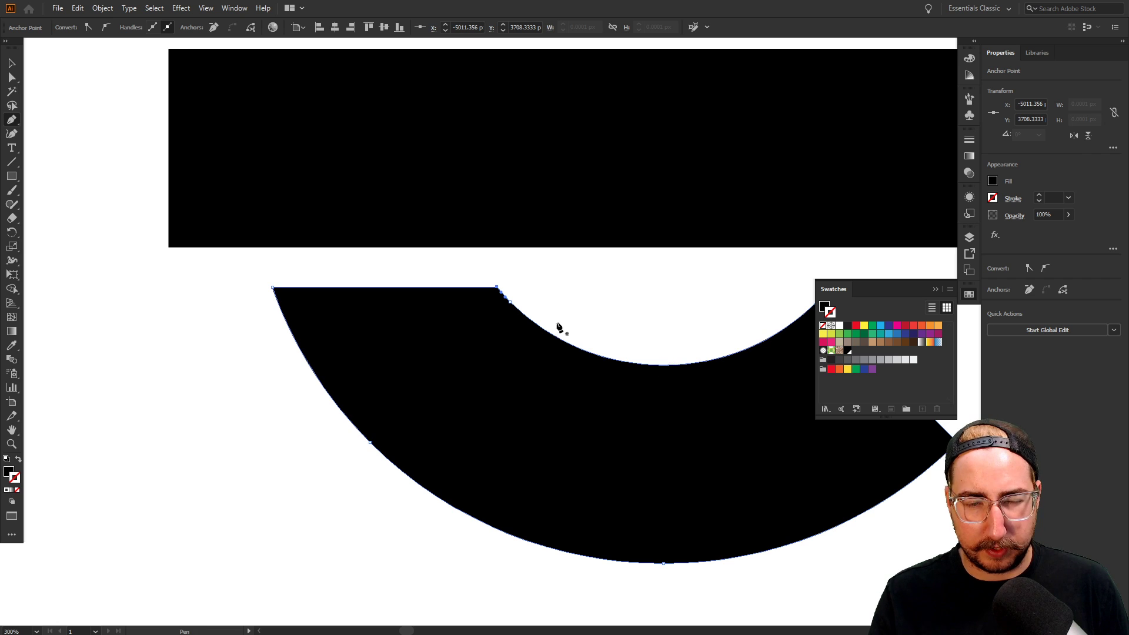
key("v")
left_click(546, 270)
key("a")
left_click(497, 289)
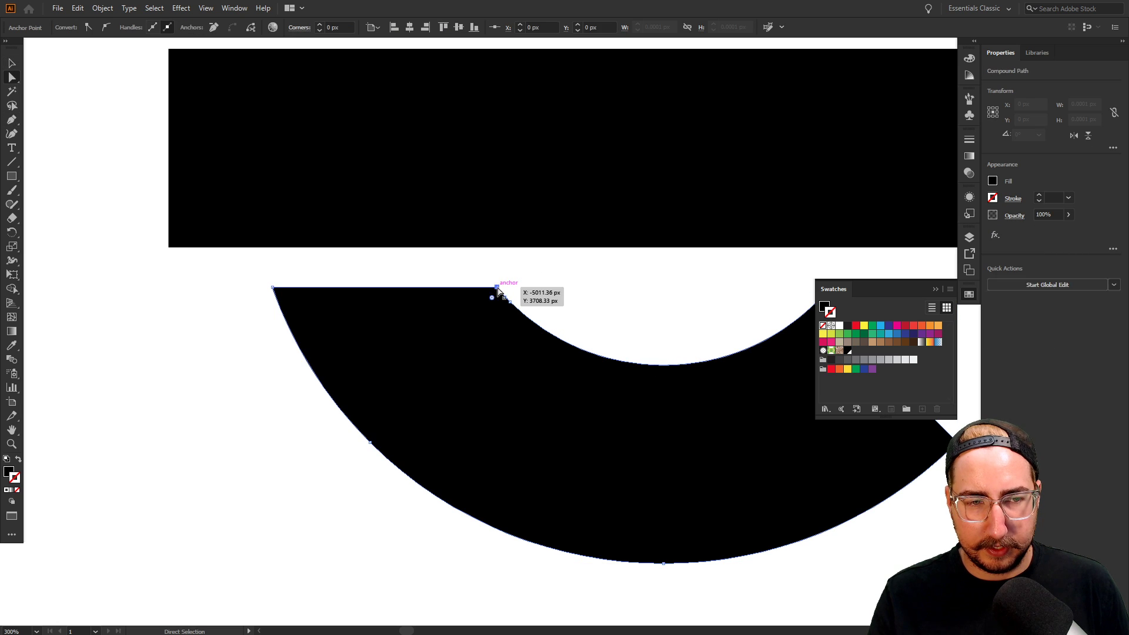
left_click(274, 288)
left_click_drag(285, 297, 481, 381)
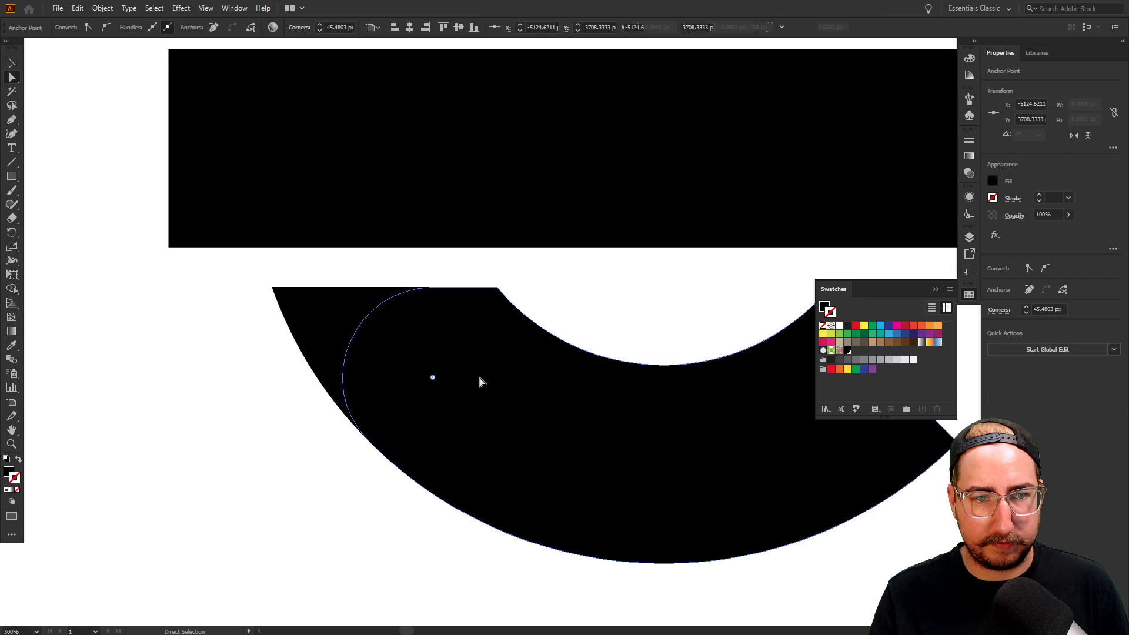
Preview the 45 px top-left rounding against the whole C, then undo it
left_click(226, 362)
key("z")
left_click(502, 327, "alt")
left_click(501, 328, "alt")
left_click(611, 320, "alt")
key("a")
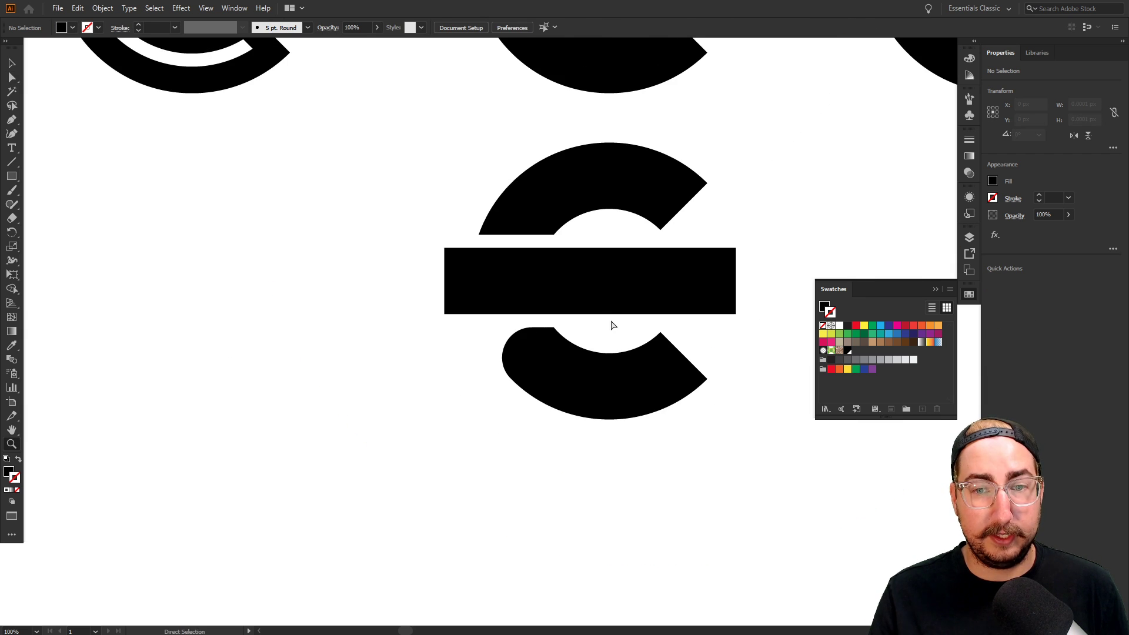
key("ctrl+z")
Try rounding the lower piece's right-end top corner, preview it, then undo
left_click(660, 332)
left_click_drag(661, 342, 661, 365)
key("v")
left_click(714, 336)
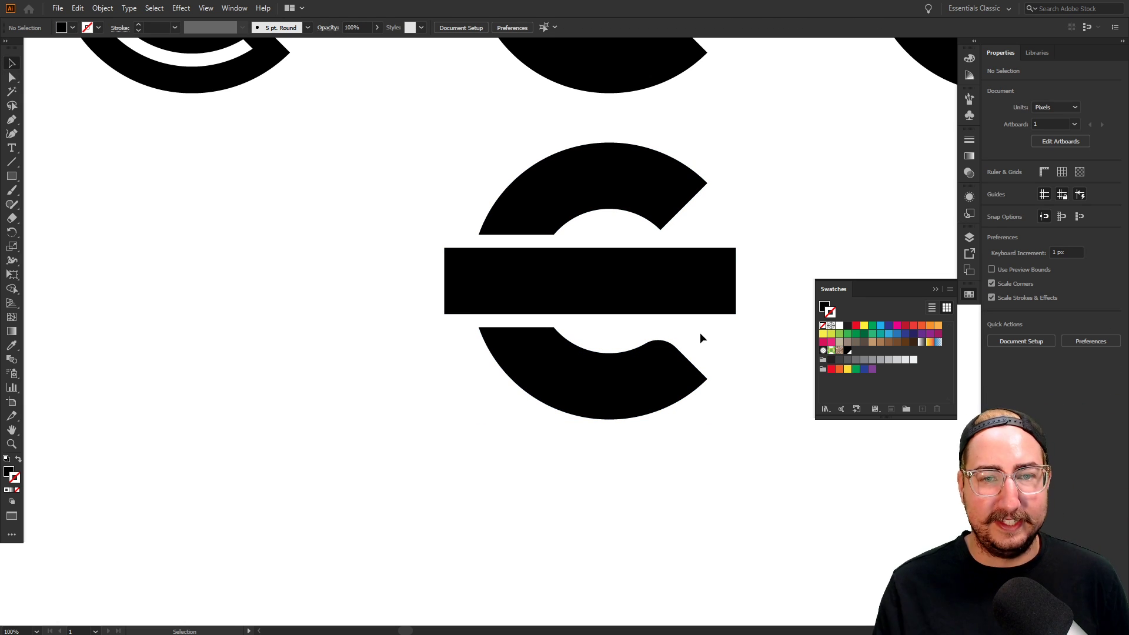
key("ctrl+z")
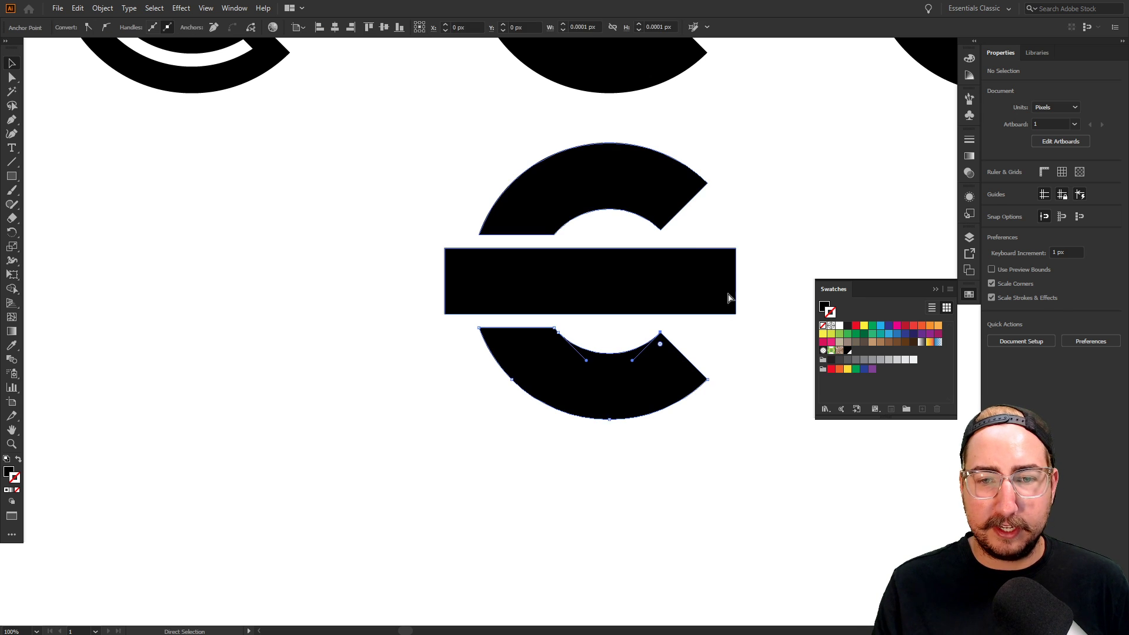
Round the right-end corners of both C pieces by about 15 px
key("a")
left_click(707, 379, "shift")
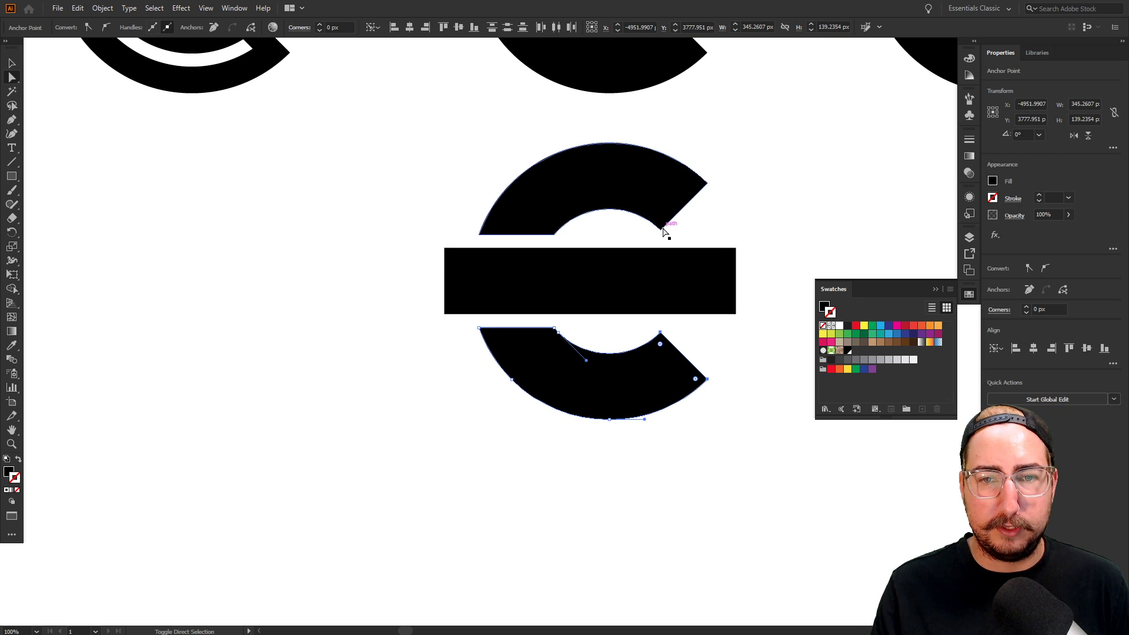
left_click(660, 229, "shift")
left_click(707, 183, "shift")
left_click_drag(695, 183, 693, 186)
left_click(747, 206)
Place a copy of the rounded C to the right of the original
key("z")
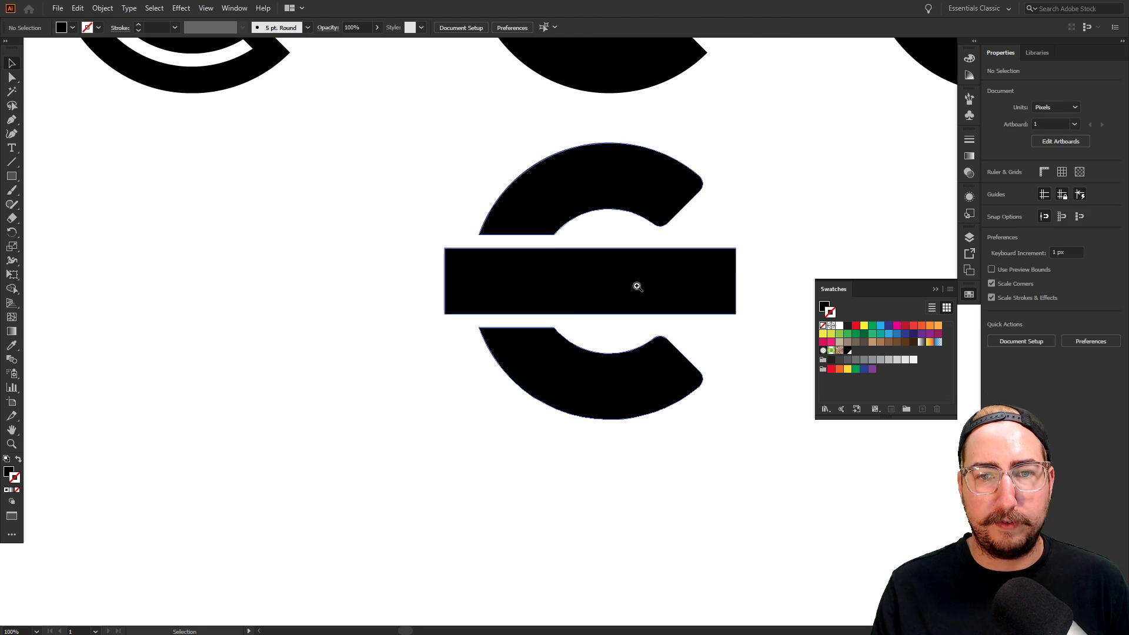
left_click(577, 315, "alt")
left_click(612, 318, "alt")
left_click_drag(578, 332, 412, 408)
key("v")
left_click(365, 349)
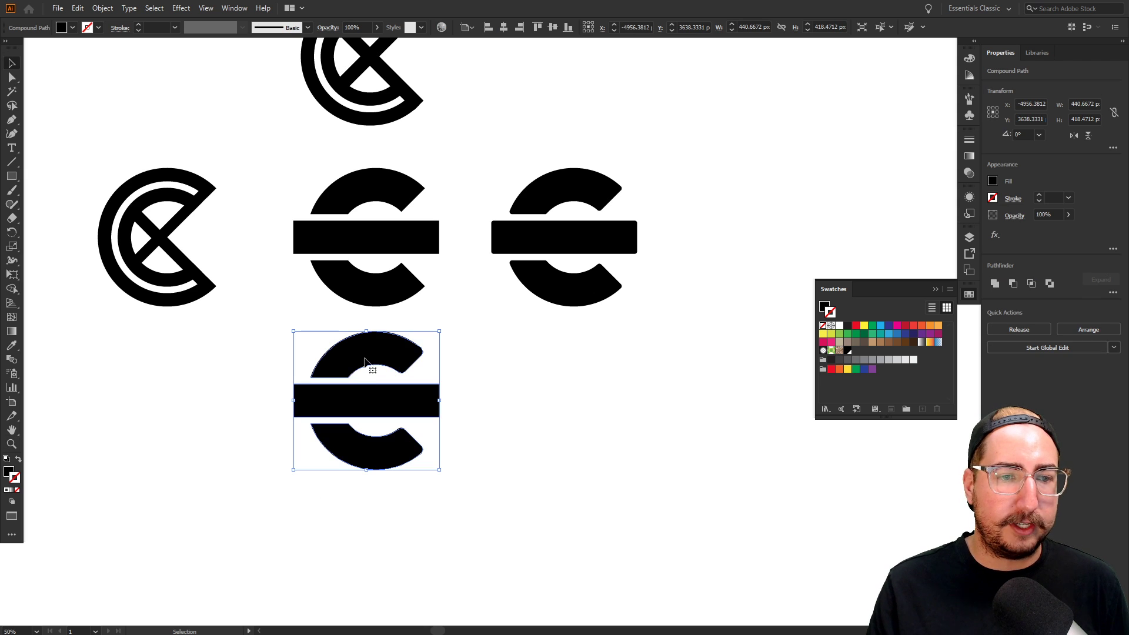
left_click_drag(365, 350, 562, 353)
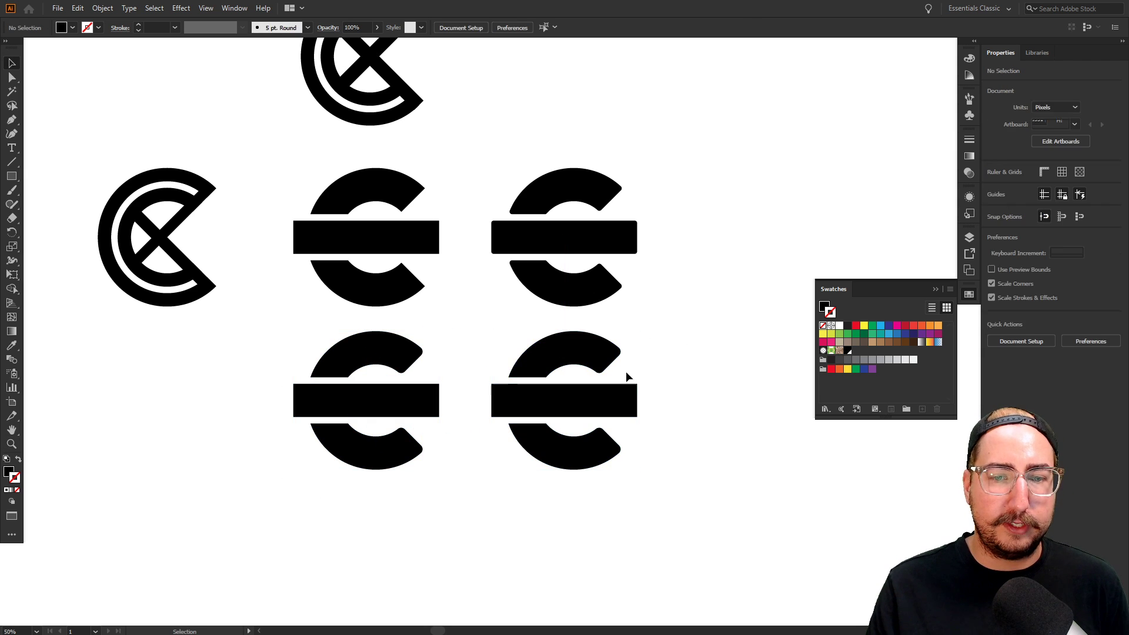
Release the C copy's compound path into separate pieces and select its bar
left_click(681, 374)
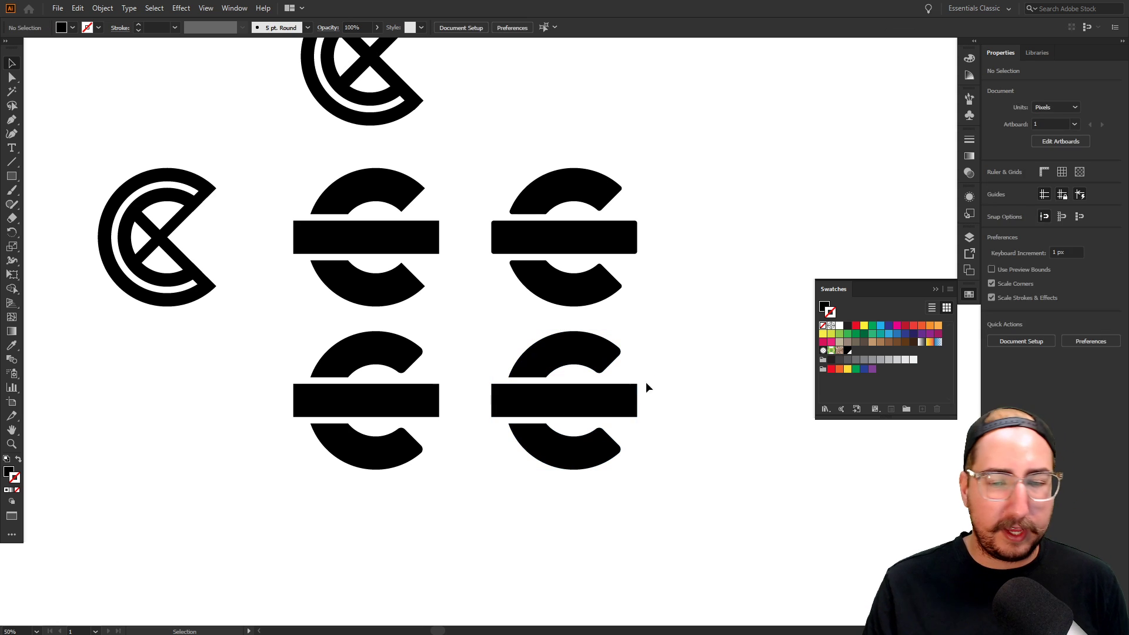
key("a")
left_click(564, 408)
left_click(657, 379)
key("v")
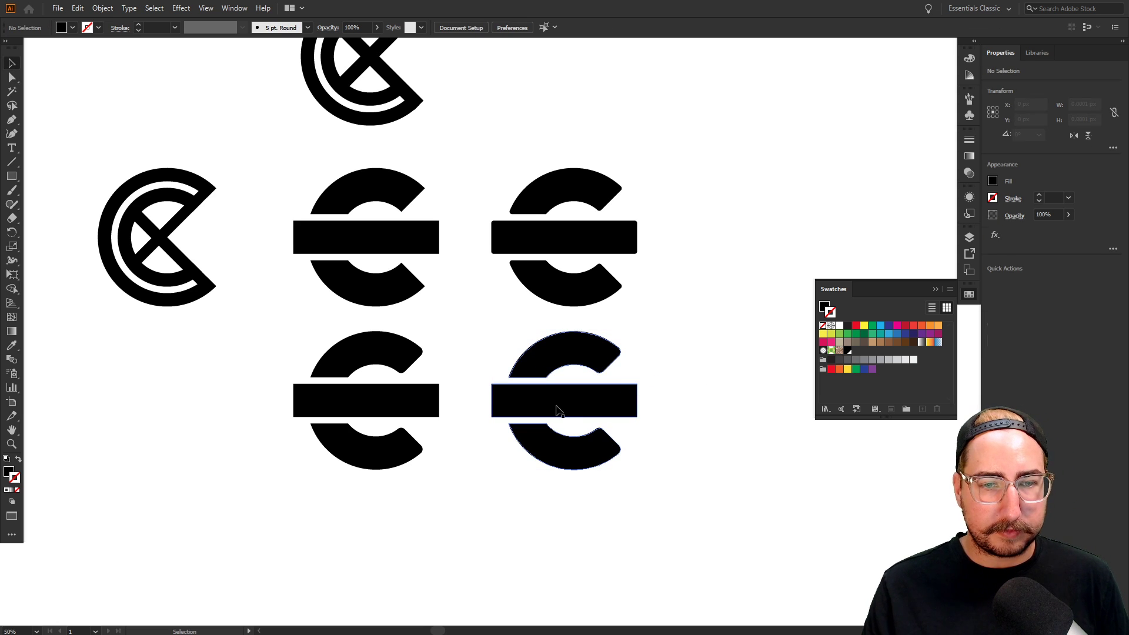
left_click(557, 409)
right_click(559, 402)
left_click(623, 492)
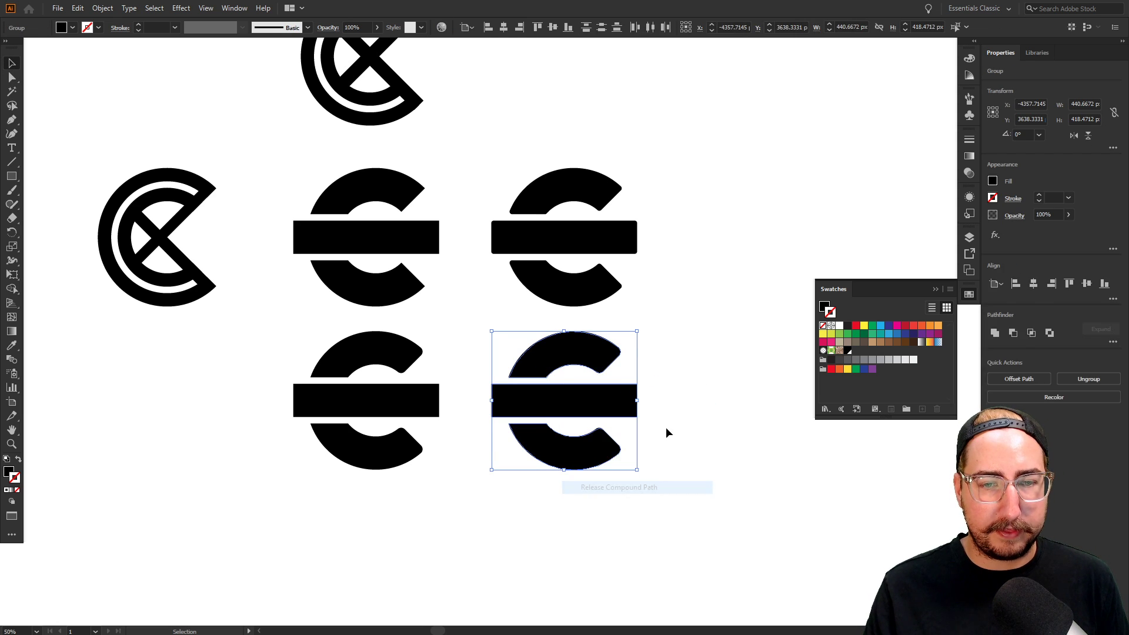
left_click(568, 403)
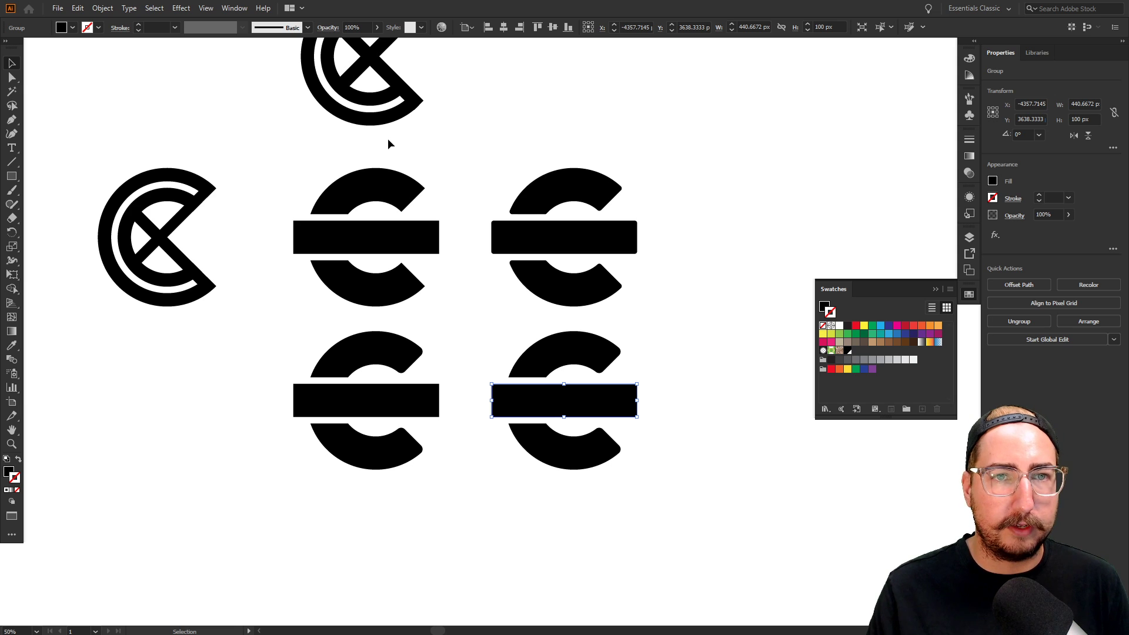
Copy the red CANCELED bar from the CanceledCon poster into the CanceledCon_Assets sheet
key("f")
key("f")
key("f")
key("f")
key("f")
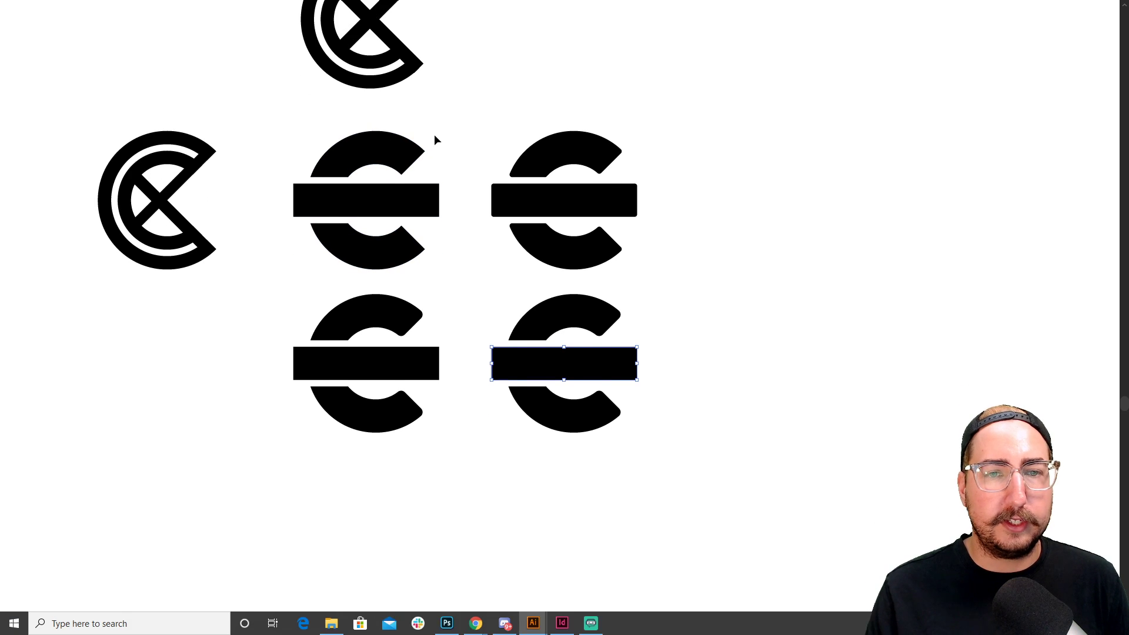
key("f")
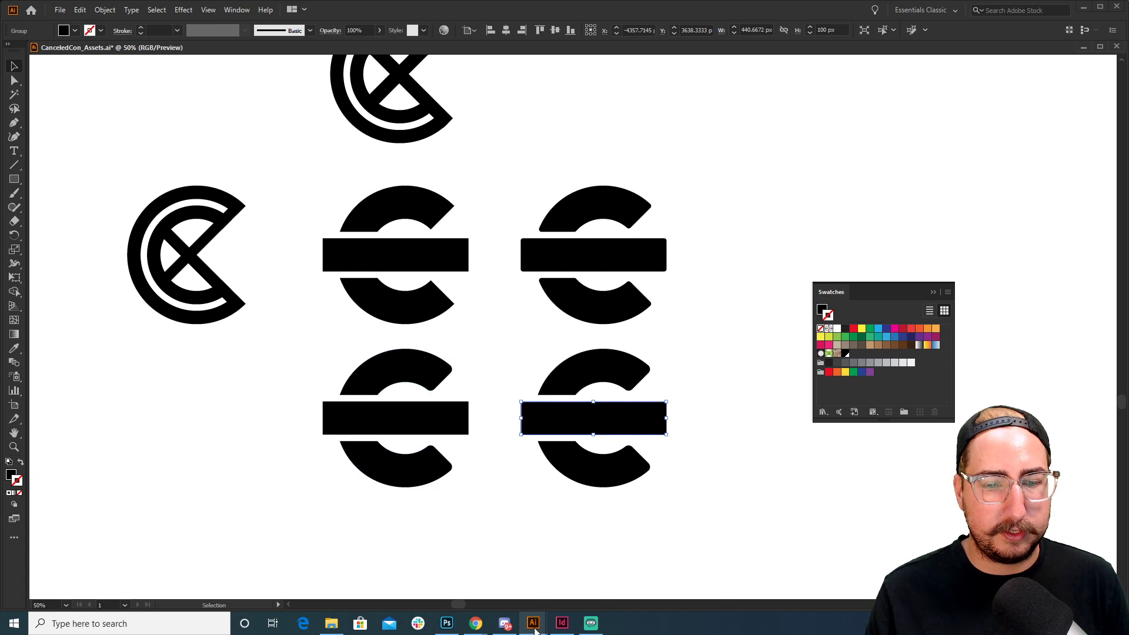
mouse_move(533, 628)
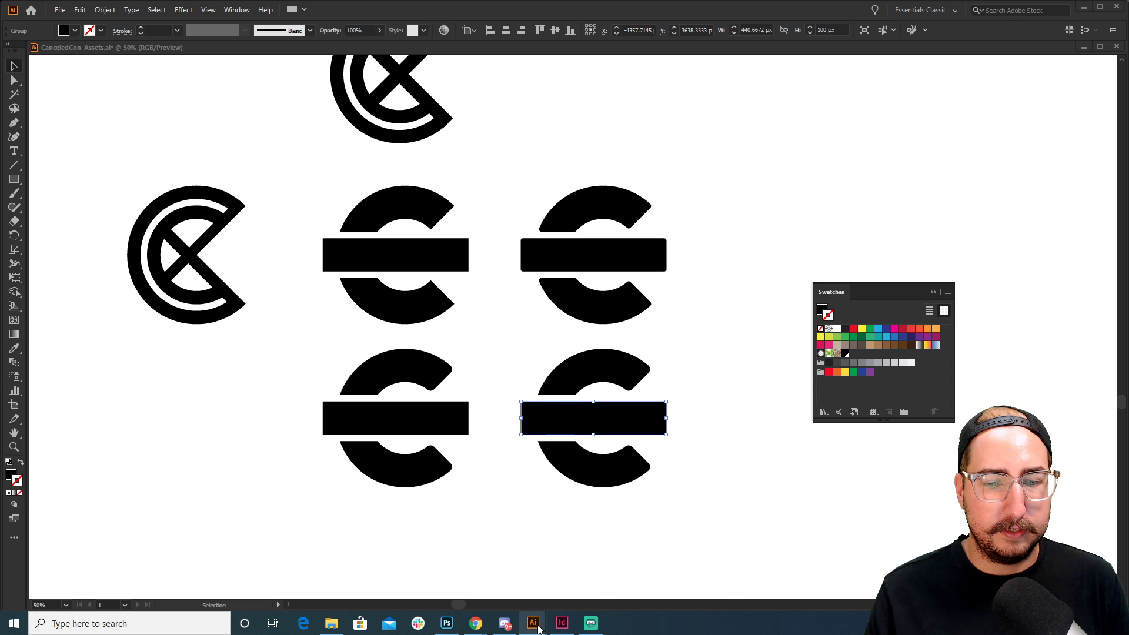
left_click(660, 573)
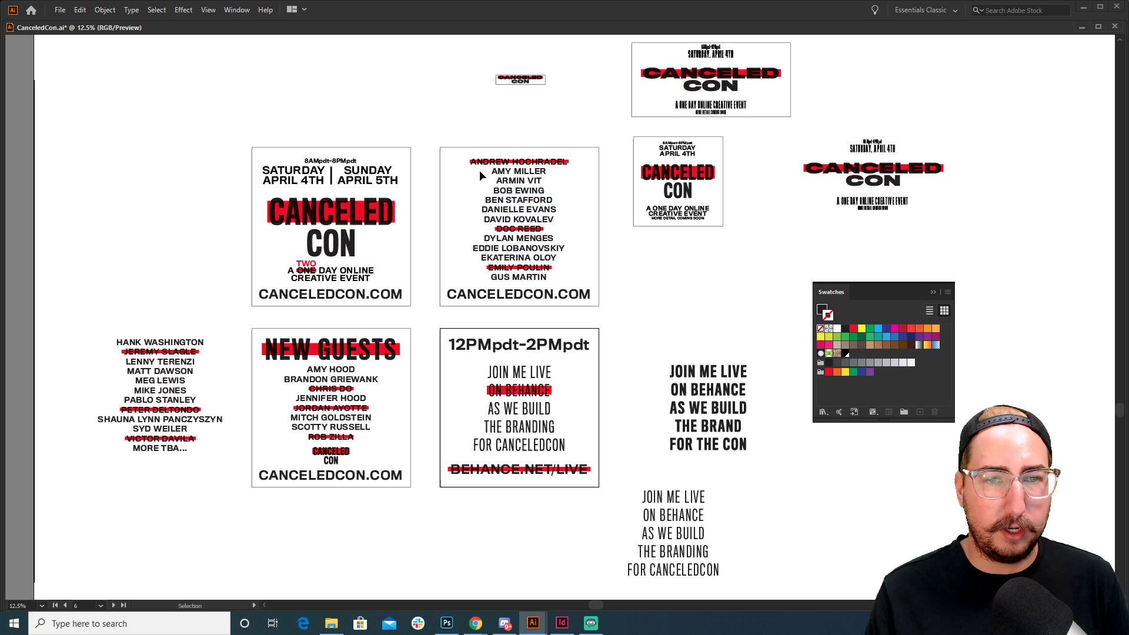
left_click(354, 222)
key("a")
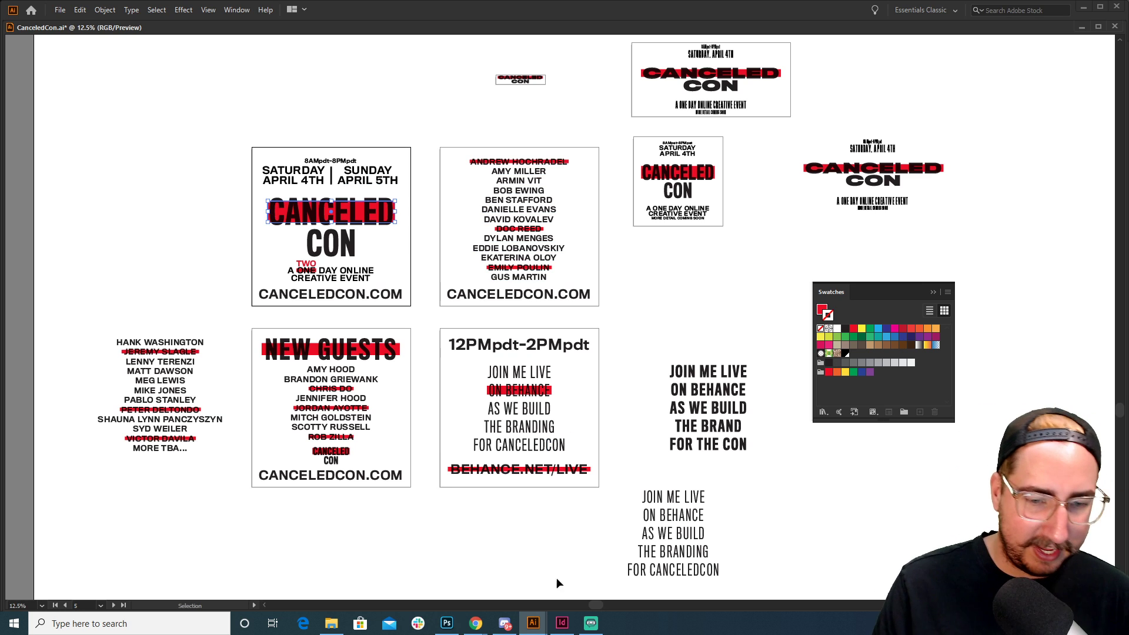
mouse_move(533, 623)
left_click(529, 561)
key("ctrl+v")
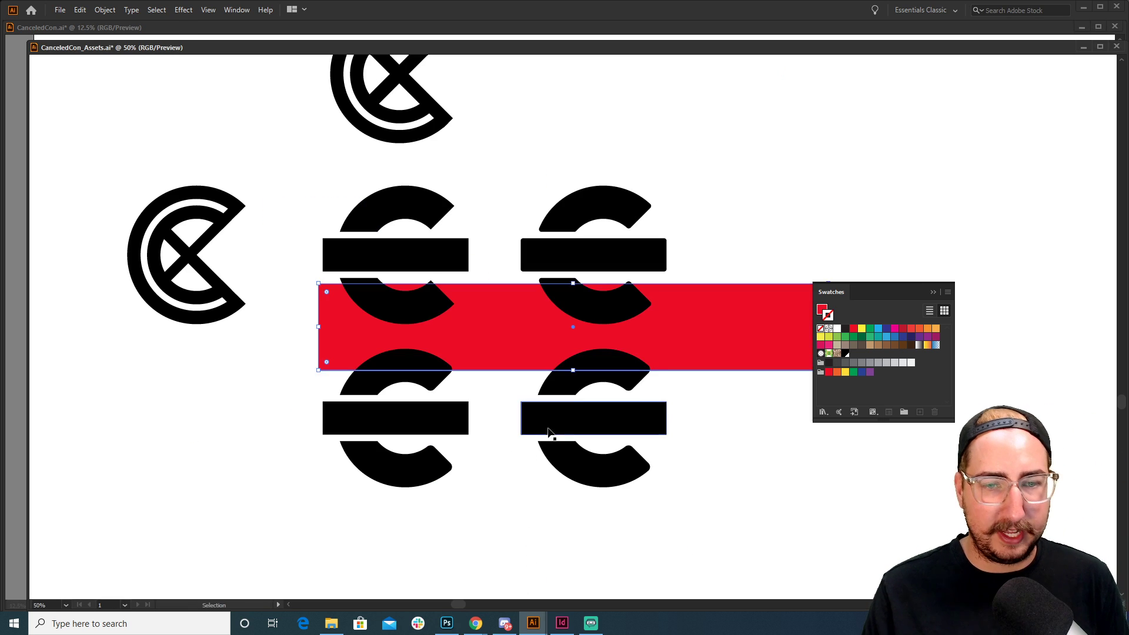
Eyedropper the red onto the C copy's black bar, then delete the pasted rectangle
left_click(599, 411)
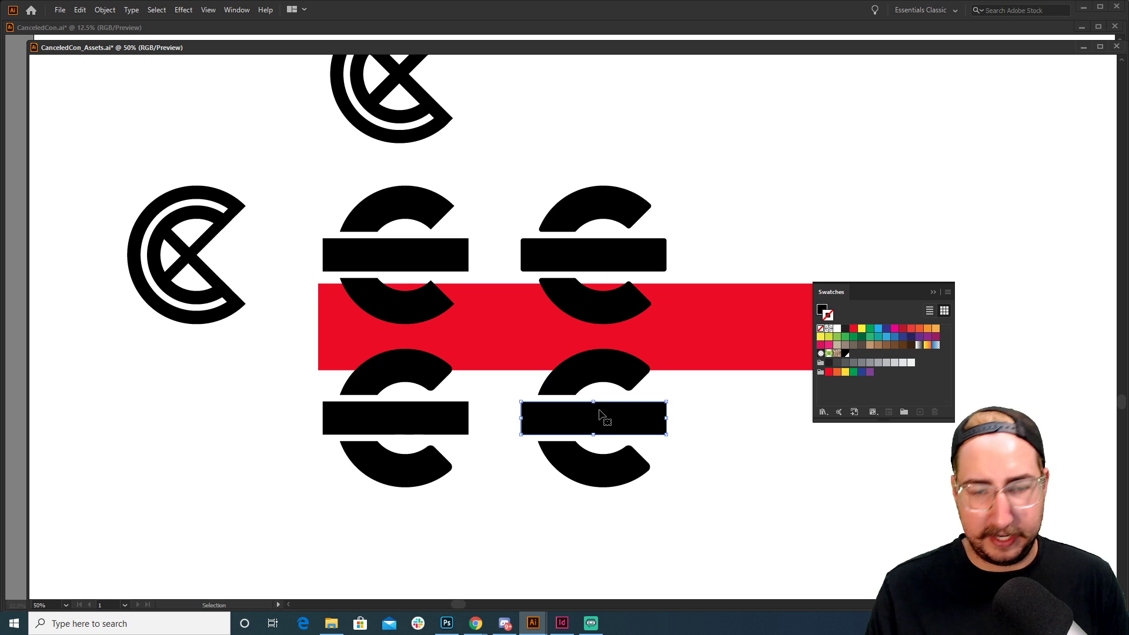
key("i")
left_click(710, 343)
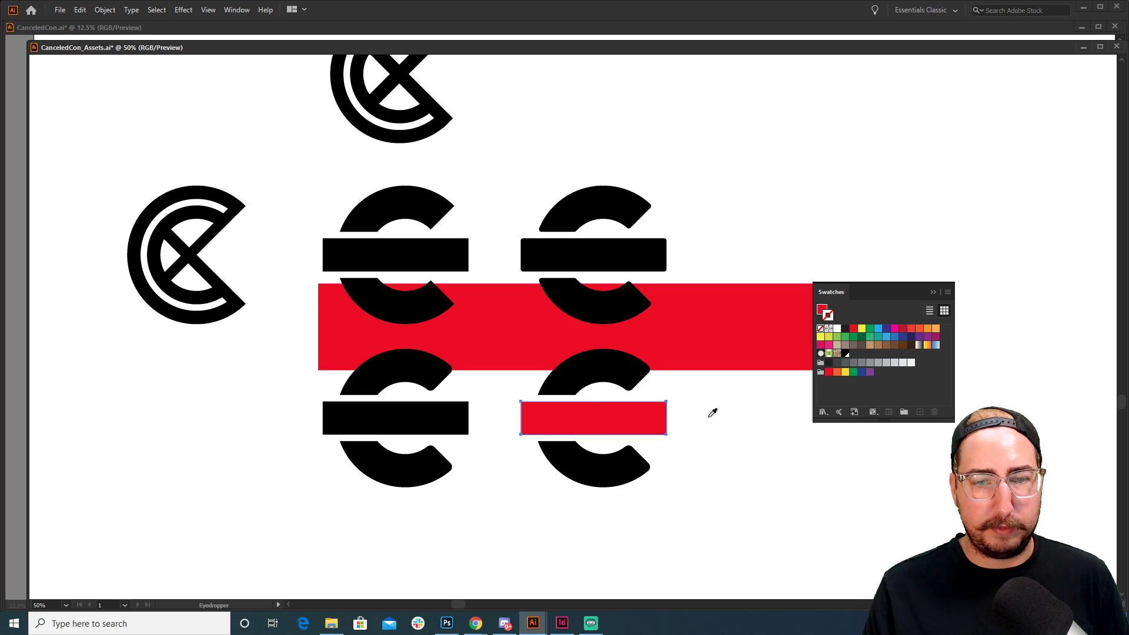
key("v")
left_click(718, 405)
left_click(698, 318)
key("Delete")
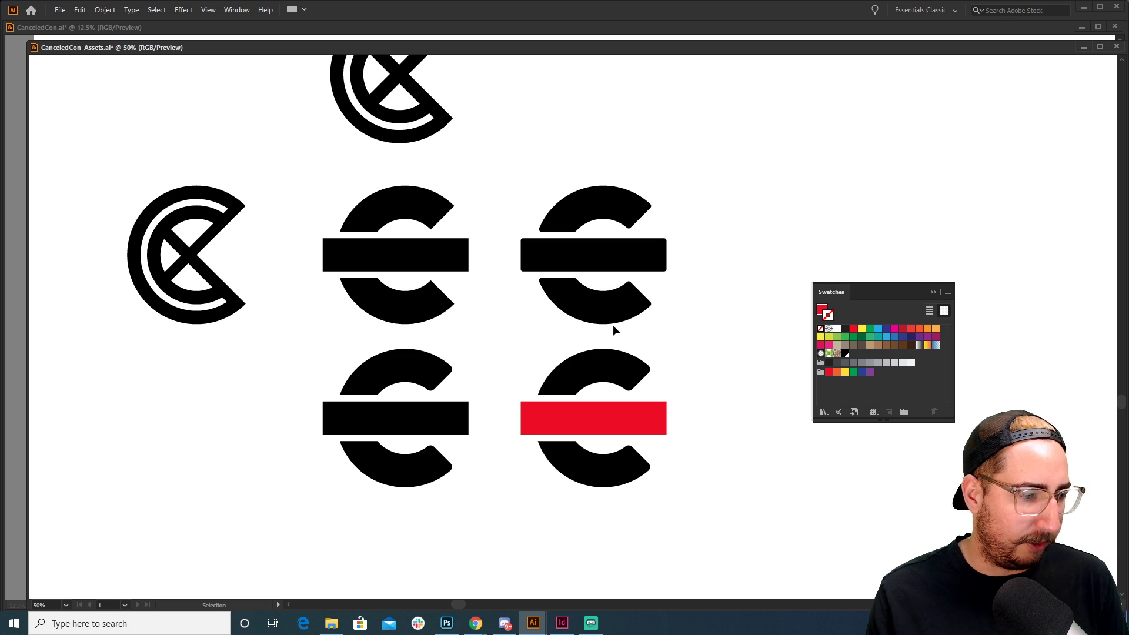
Draw a square right of the logos and make it an empty outline
key("z")
left_click(564, 399, "alt")
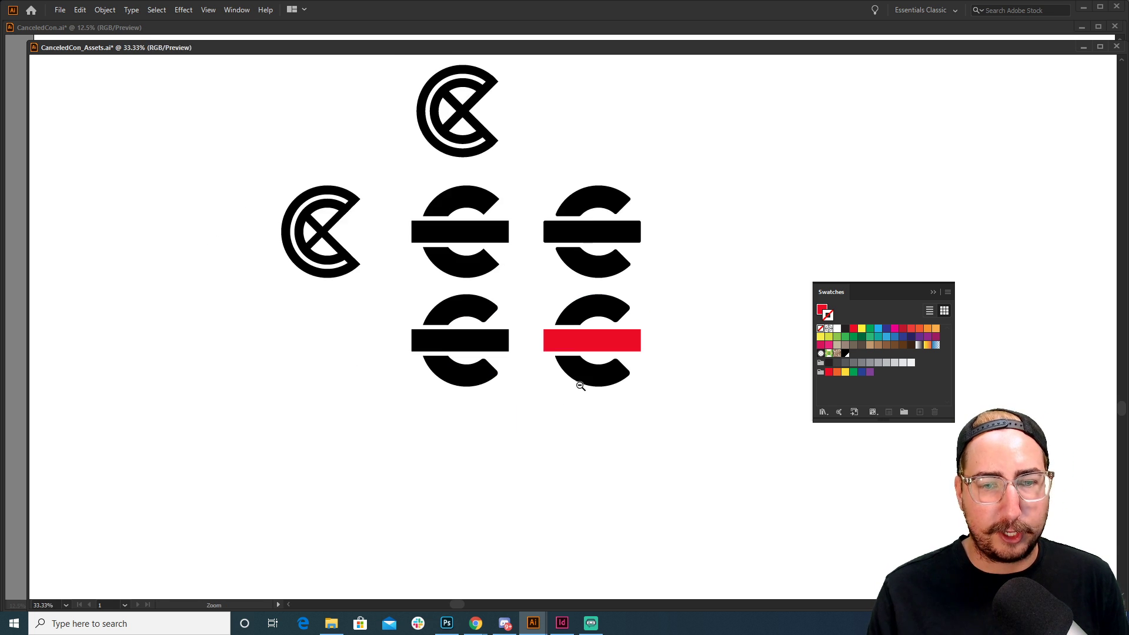
left_click(581, 384, "alt")
left_click_drag(627, 308, 466, 293)
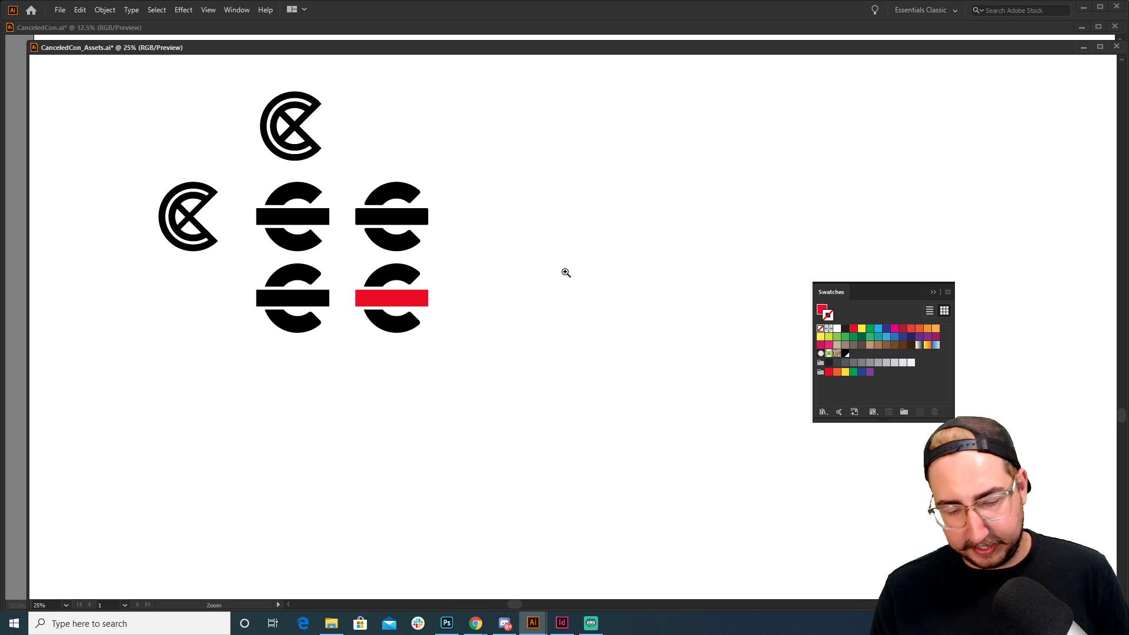
key("m")
left_click_drag(523, 177, 712, 388)
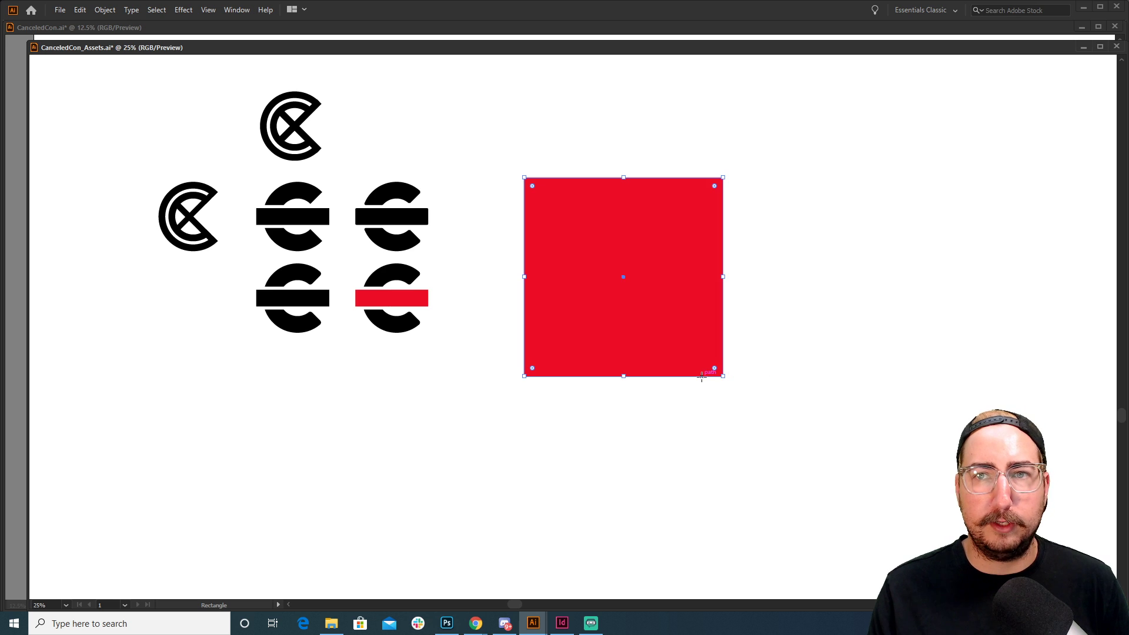
key("f")
key("Tab")
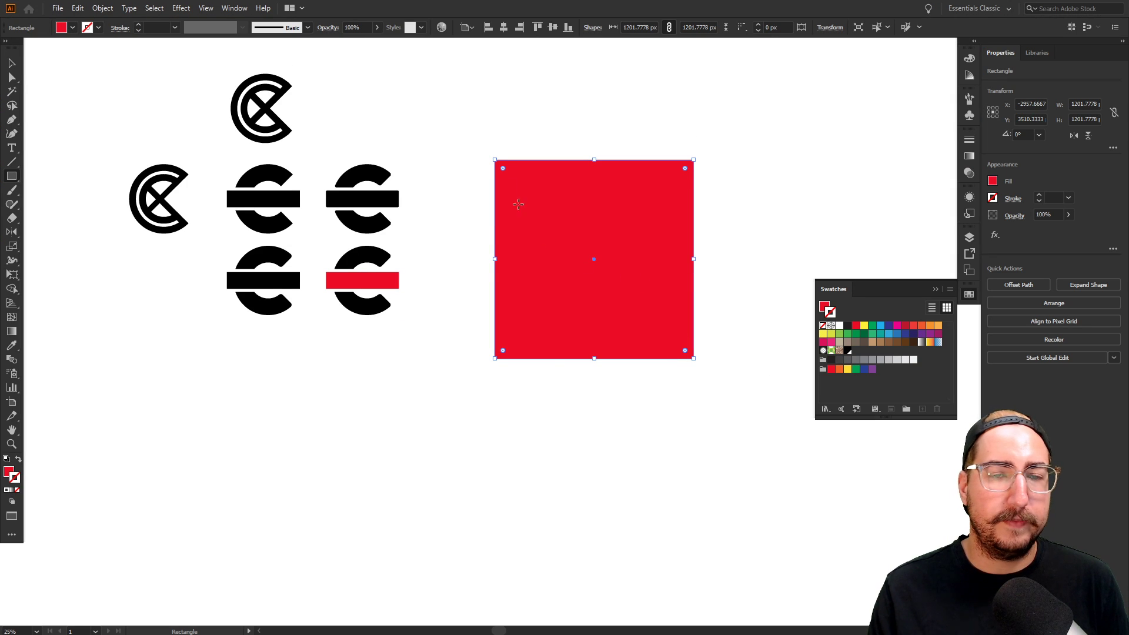
key("shift+x")
key("v")
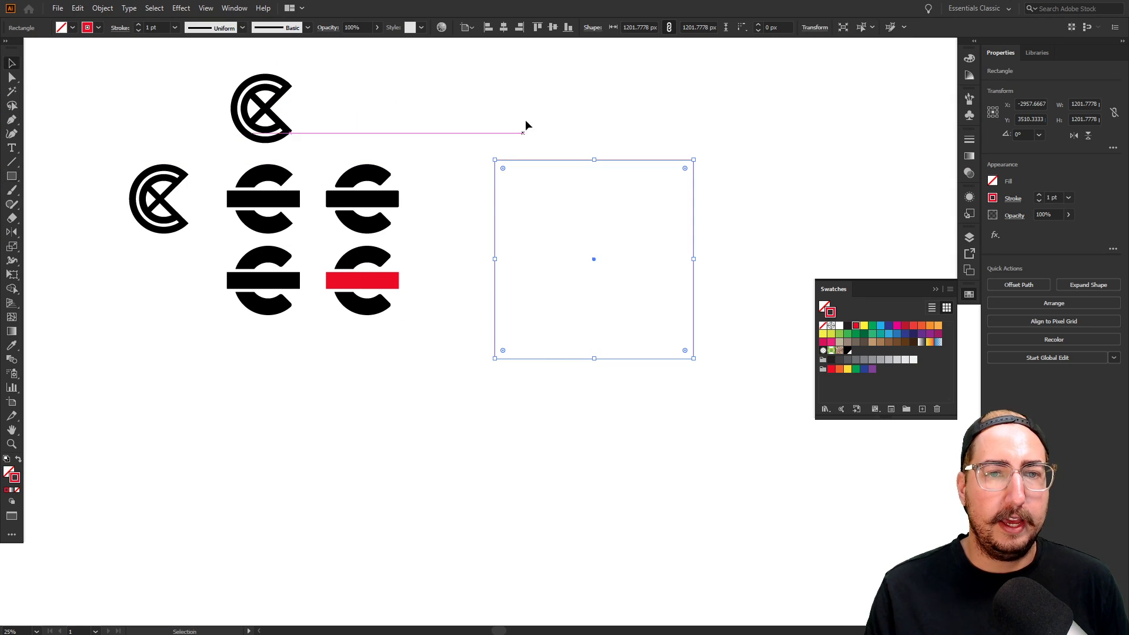
left_click(422, 269)
Copy the red-bar C, enlarge it to about 231%, and move it into the square
left_click_drag(312, 347, 337, 345)
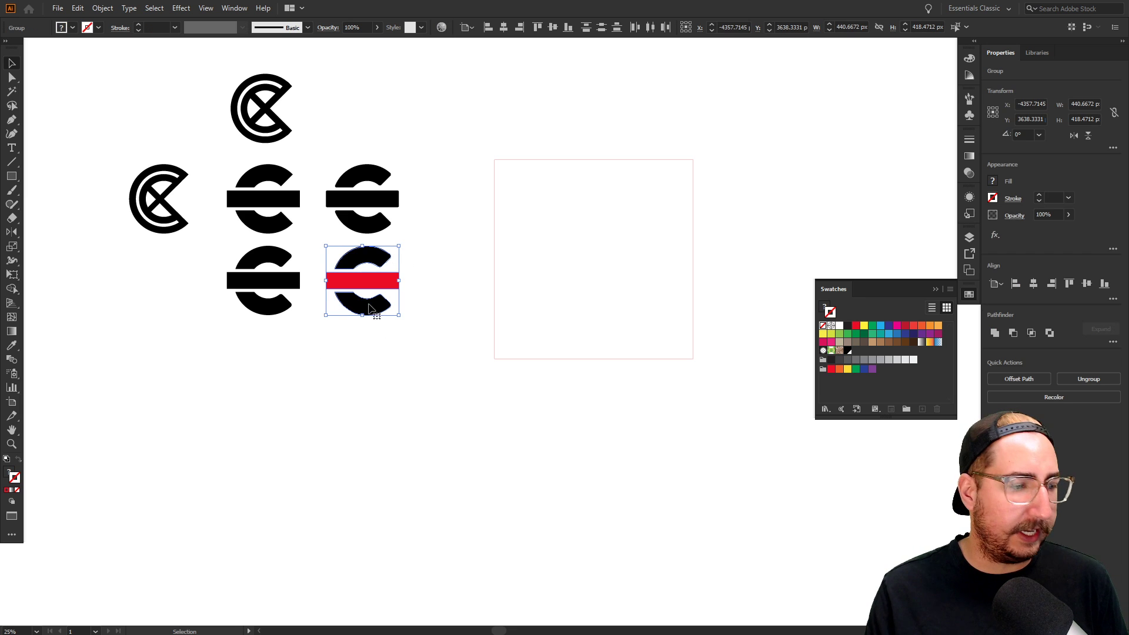
left_click_drag(371, 308, 525, 355)
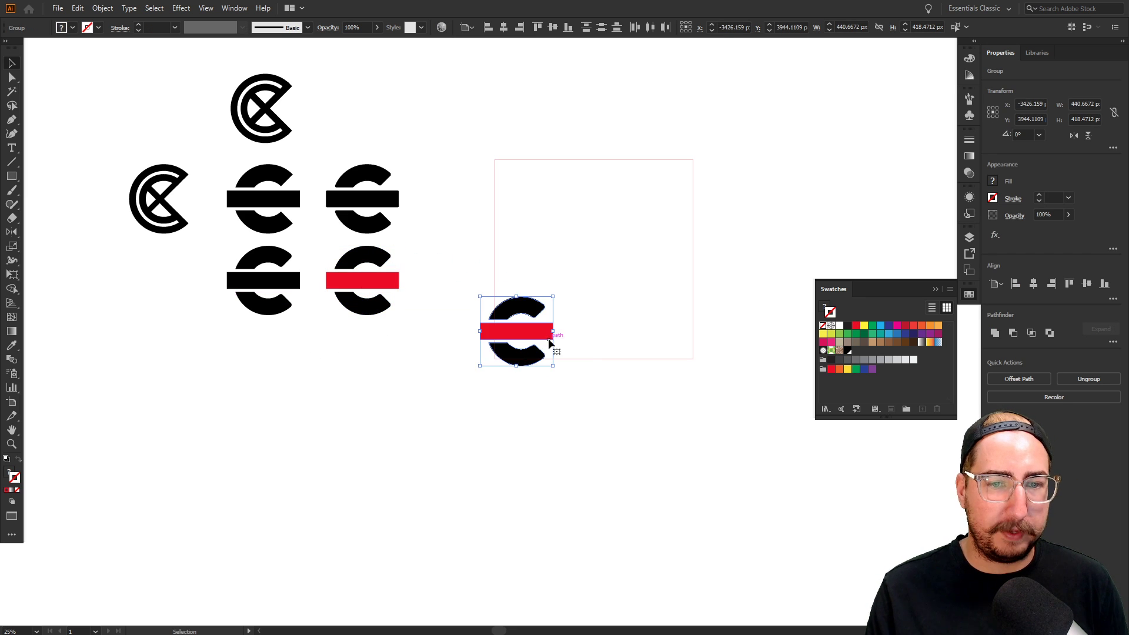
key("s")
left_click_drag(622, 244, 686, 201)
key("v")
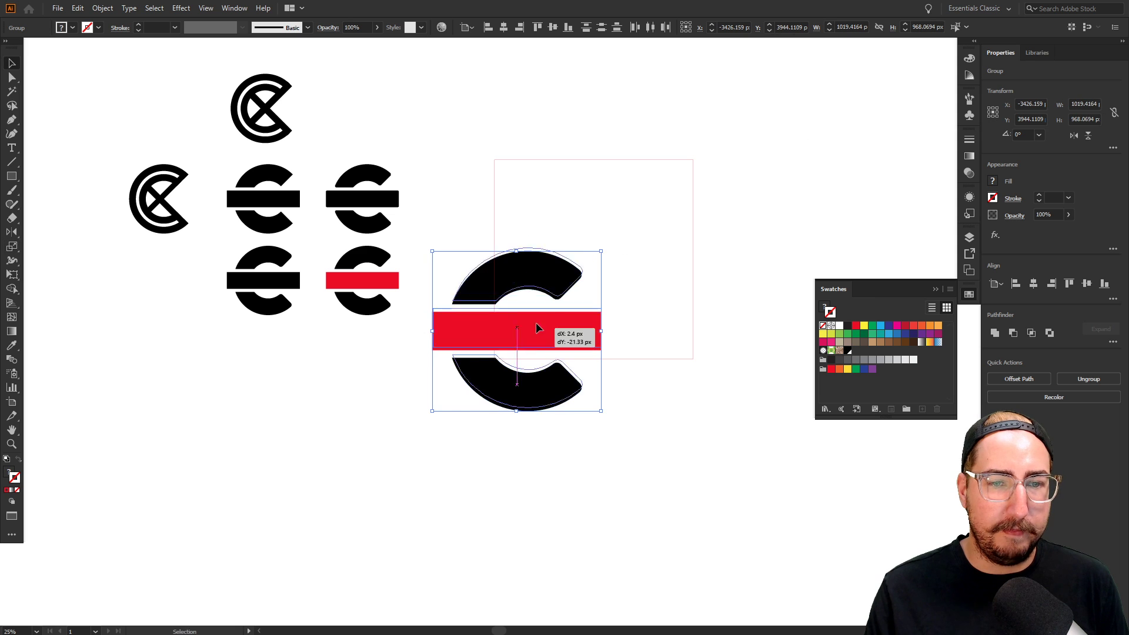
left_click_drag(530, 327, 548, 298)
Test a clipping mask of the square over the enlarged C, then delete it
left_click_drag(523, 144, 562, 194)
left_click_drag(484, 118, 621, 396)
right_click(588, 302)
left_click(646, 406)
left_click(706, 418)
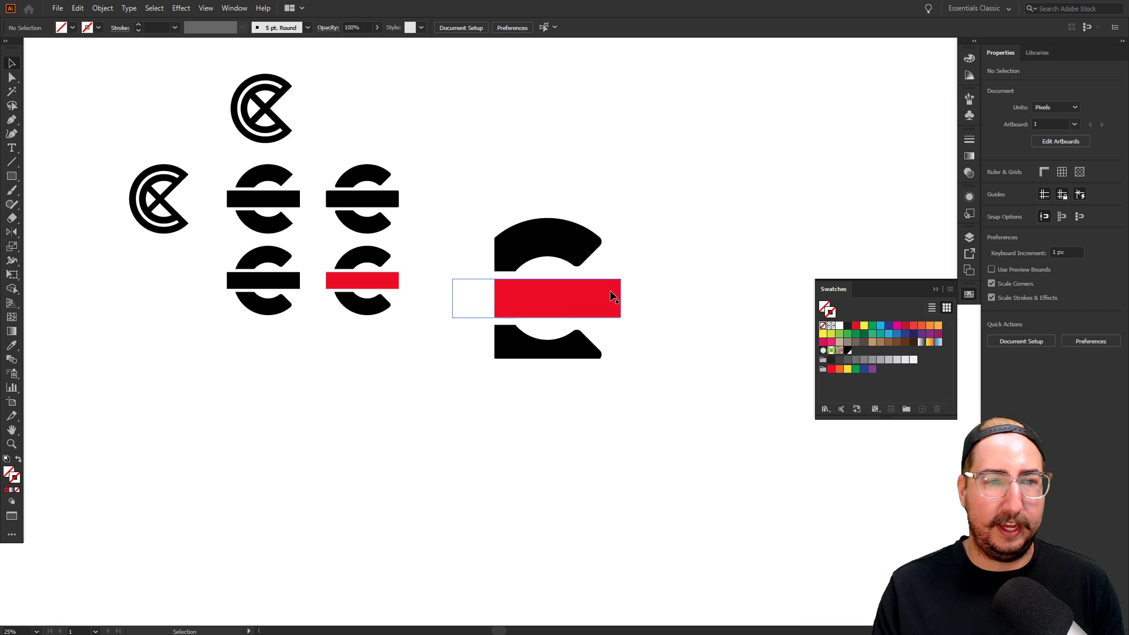
left_click_drag(469, 132, 605, 340)
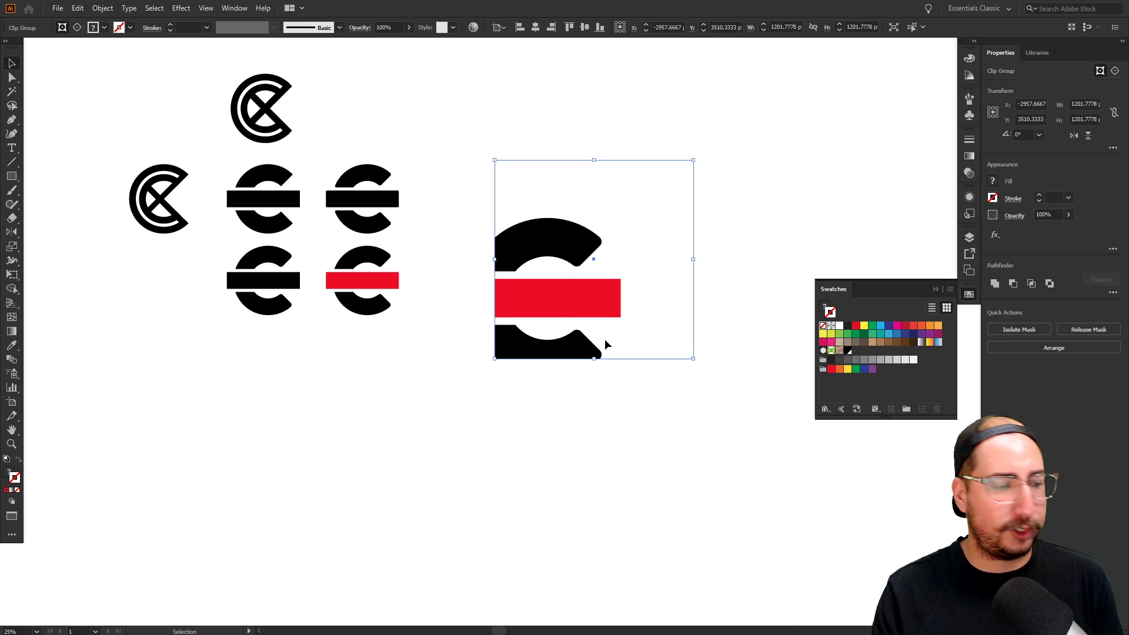
key("Delete")
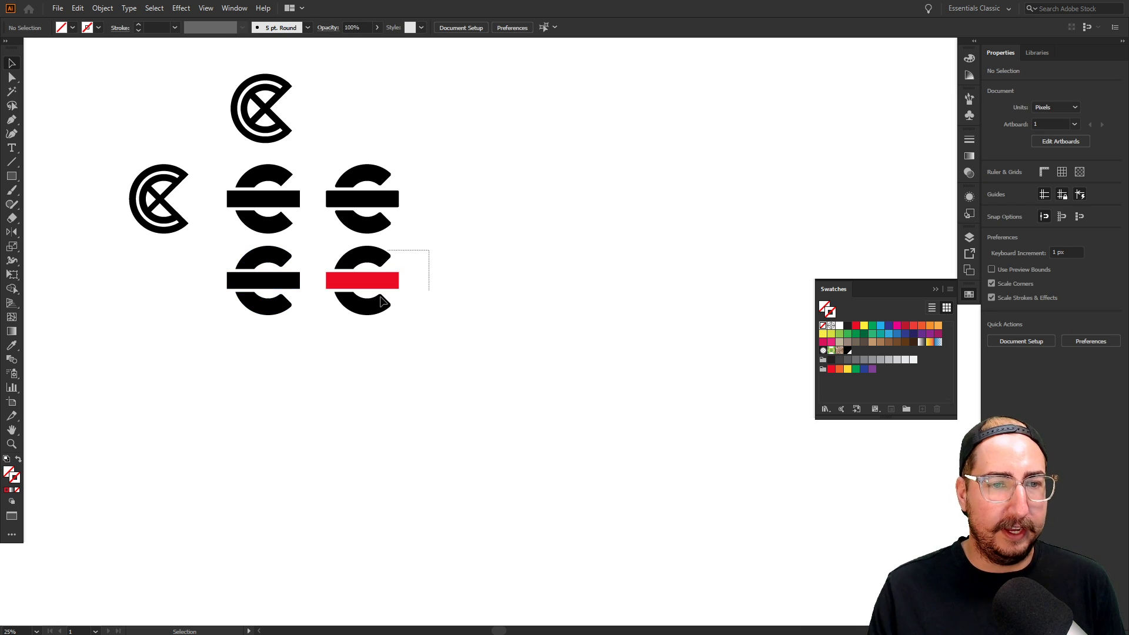
Copy the red-bar C lower down and draw an empty square frame around it
left_click_drag(383, 302, 508, 432)
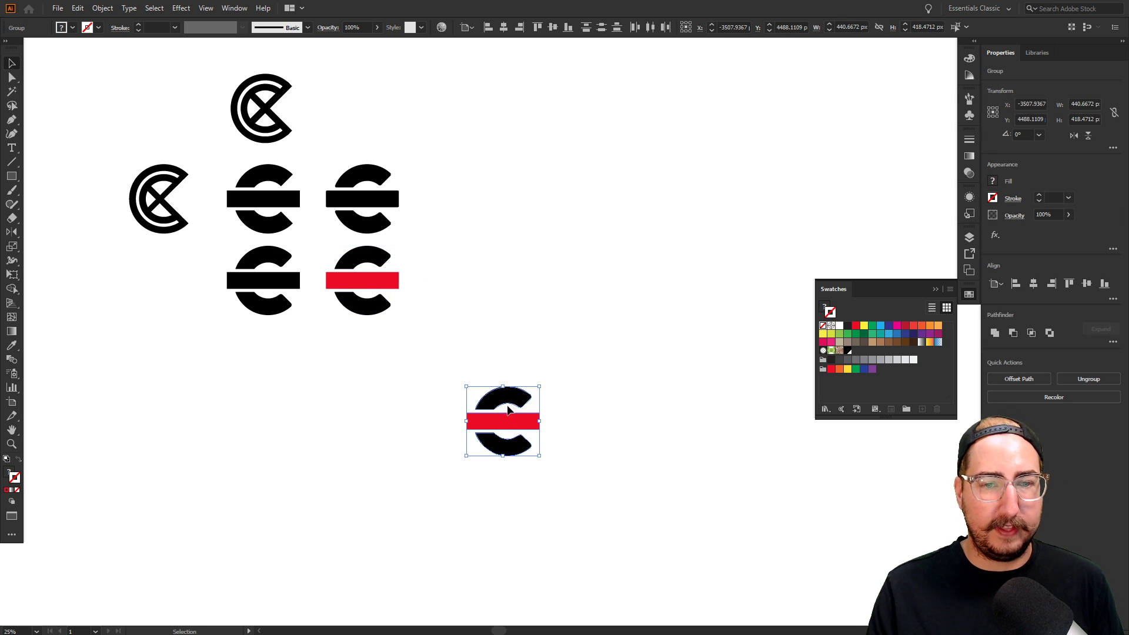
key("m")
left_click_drag(436, 350, 577, 491)
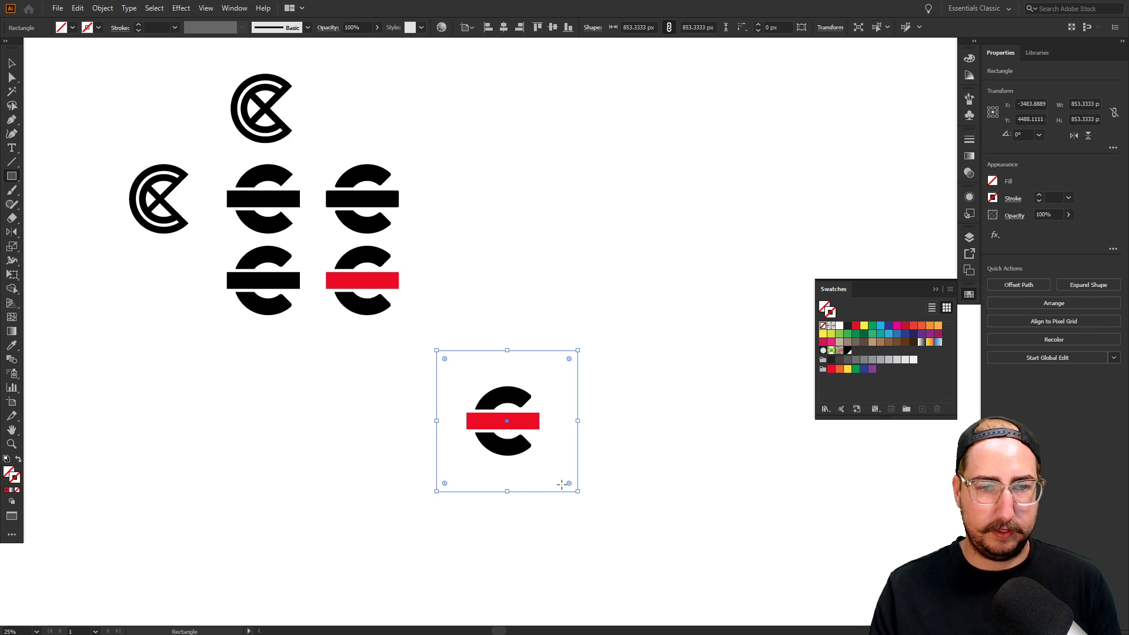
key("v")
left_click(531, 336)
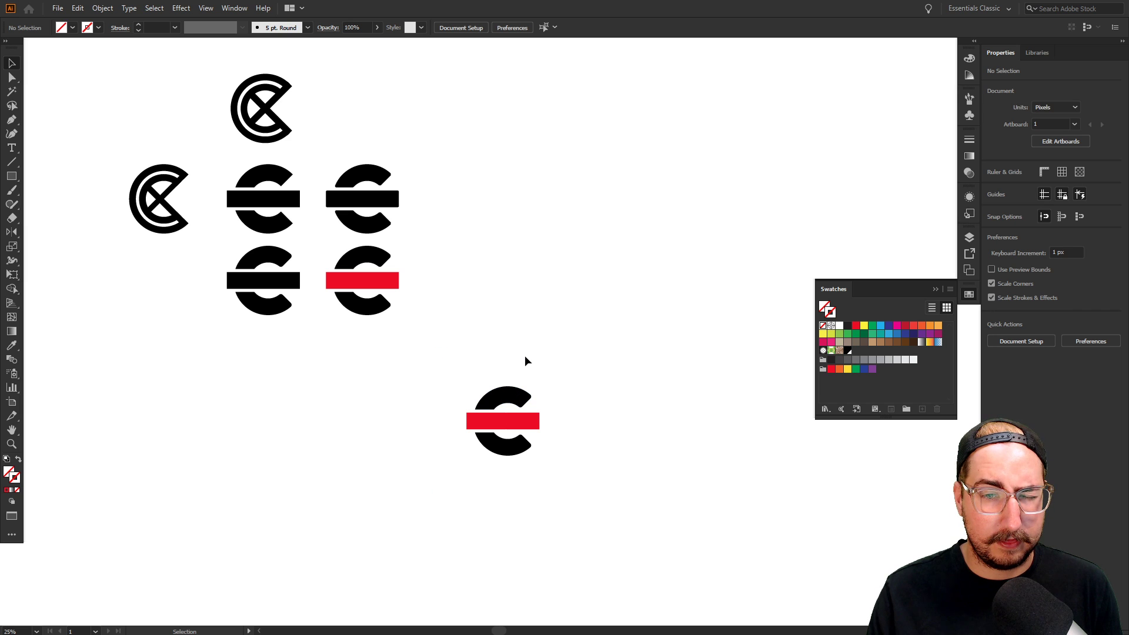
left_click_drag(531, 369, 528, 370)
Fill the frame square with the C's black and turn both C halves white
key("i")
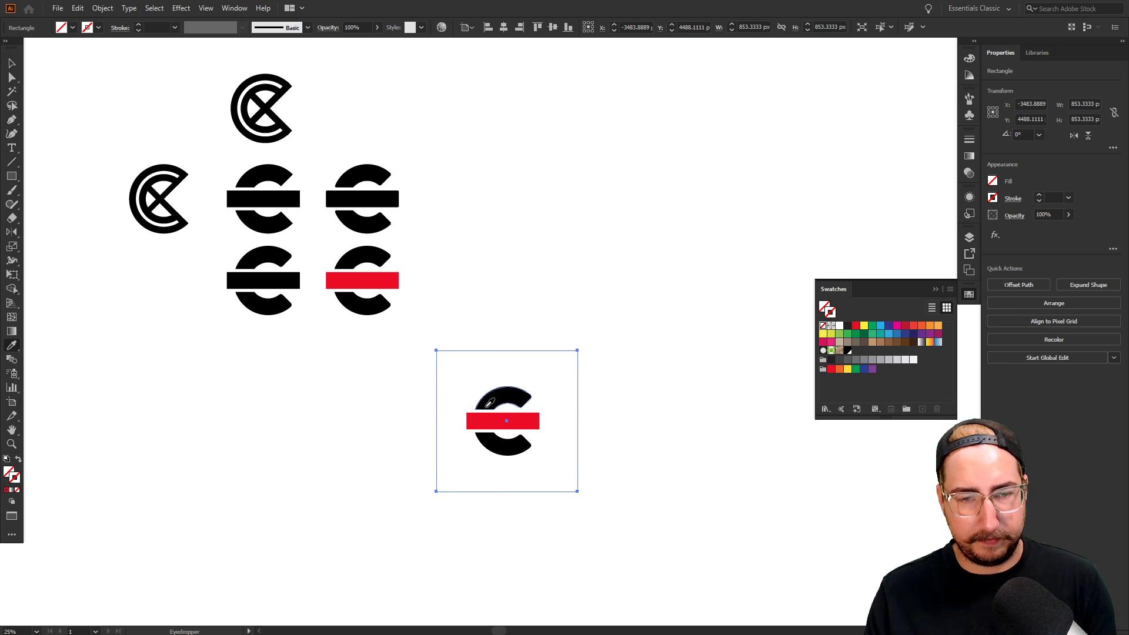
left_click(485, 407)
key("a")
left_click(500, 397)
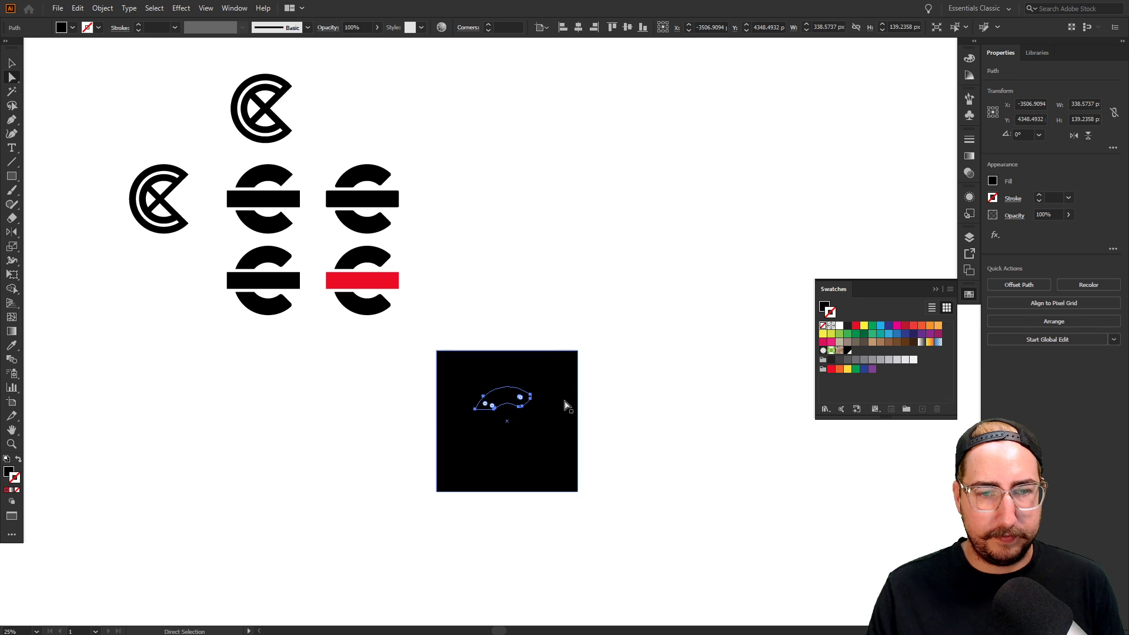
left_click(514, 452, "shift")
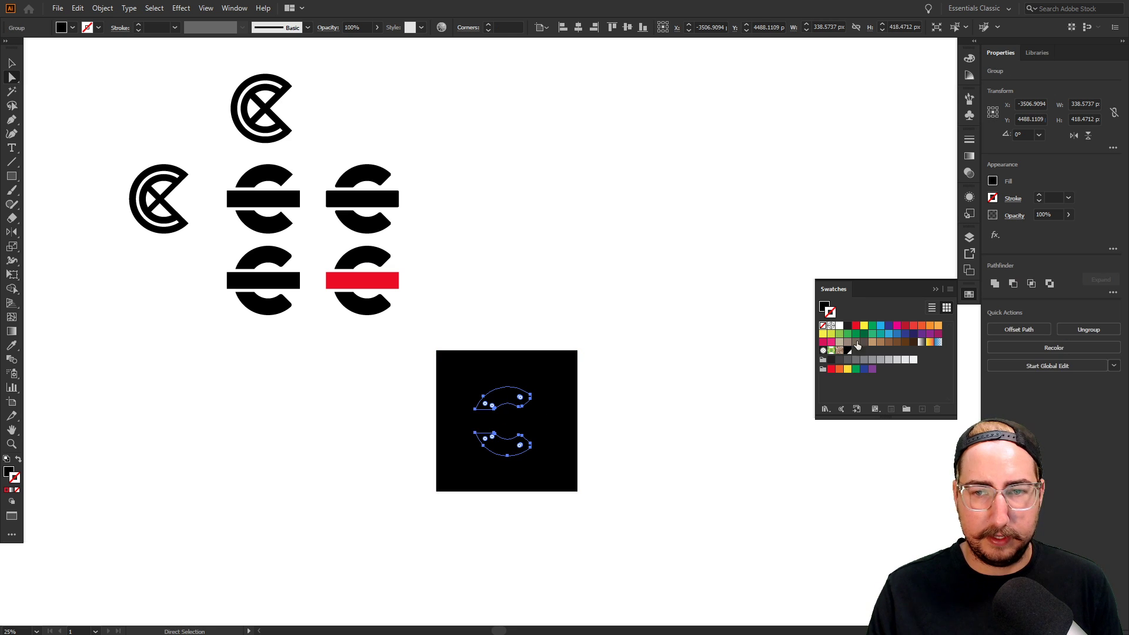
left_click(839, 326)
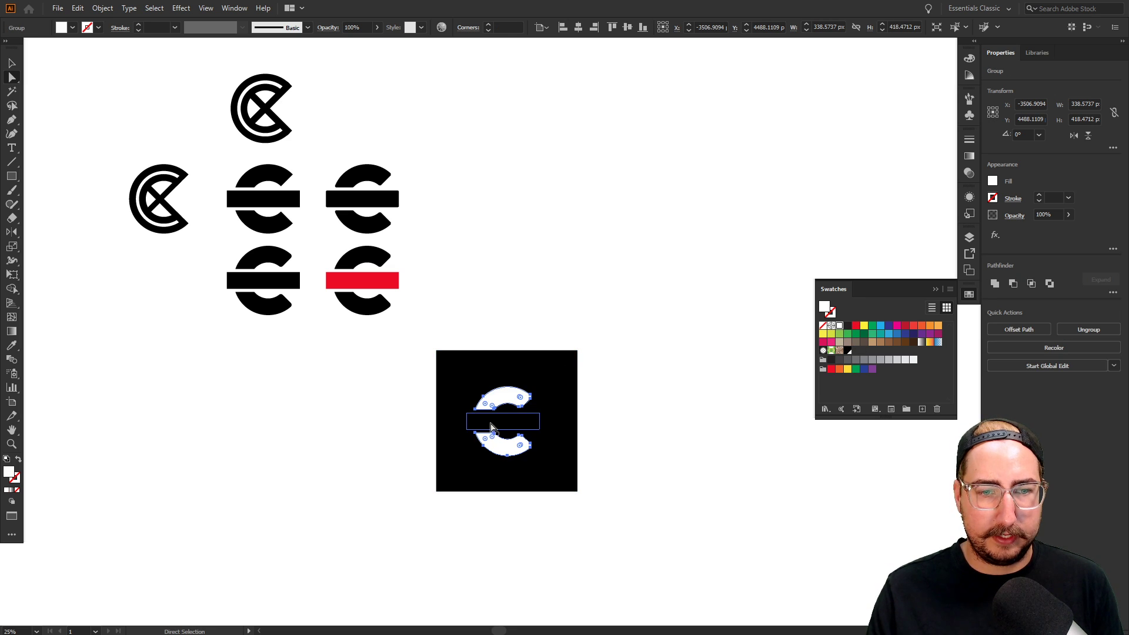
Set the red bar's blend mode to Normal in Transparency
left_click(492, 425)
key("v")
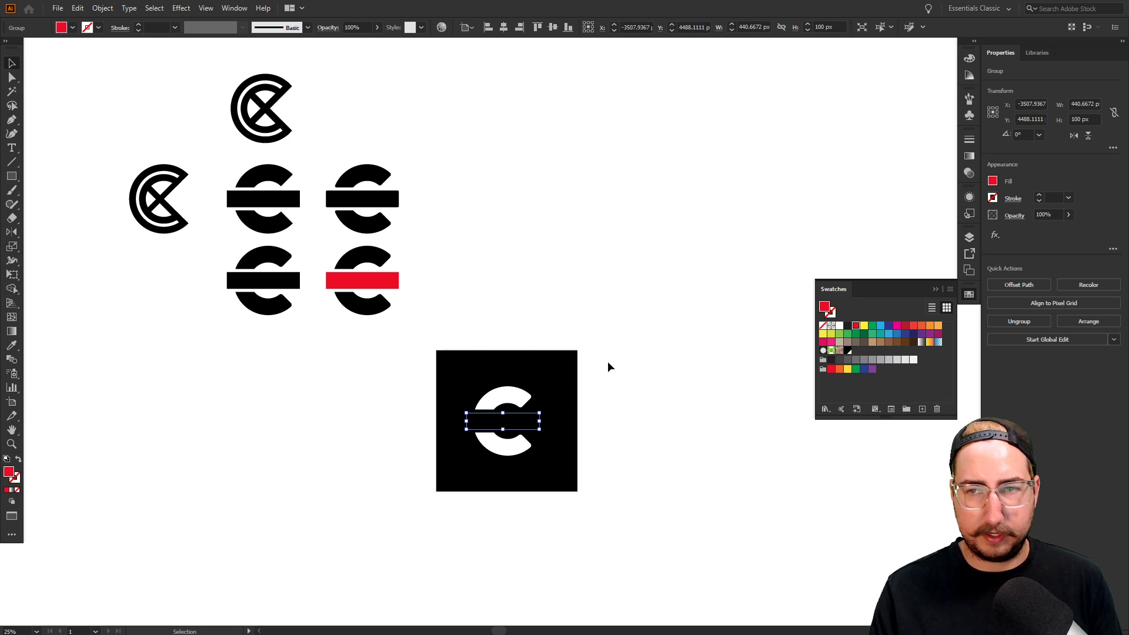
left_click(968, 173)
left_click(850, 152)
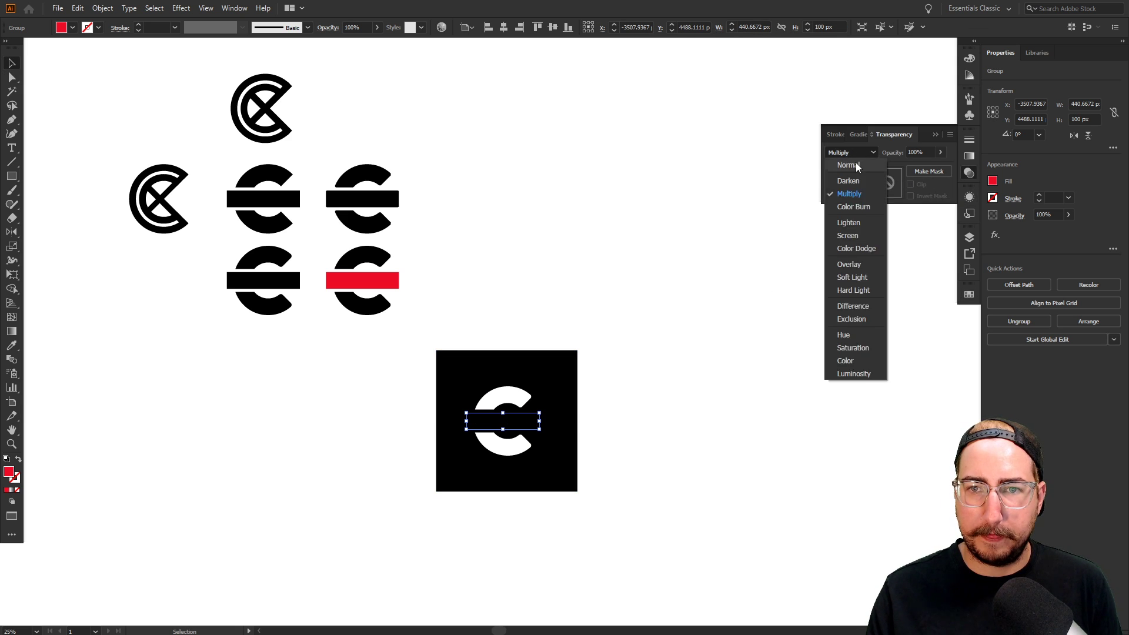
left_click(841, 160)
left_click(585, 368)
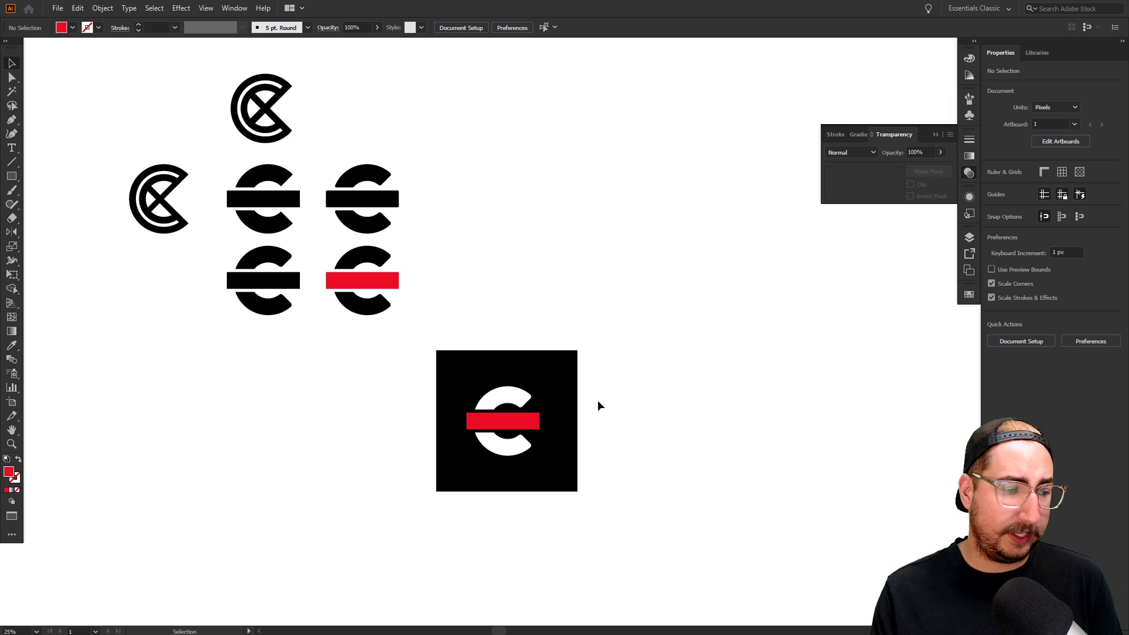
Zoom in to inspect the inverted black-square logo, then zoom out to all variants
key("z")
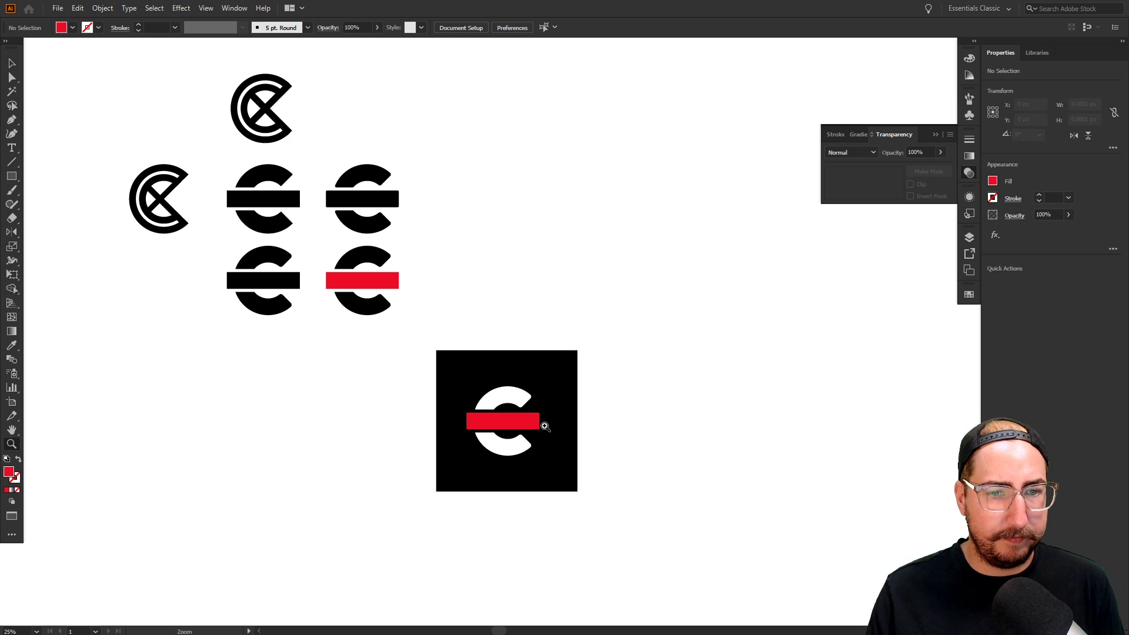
left_click(544, 425)
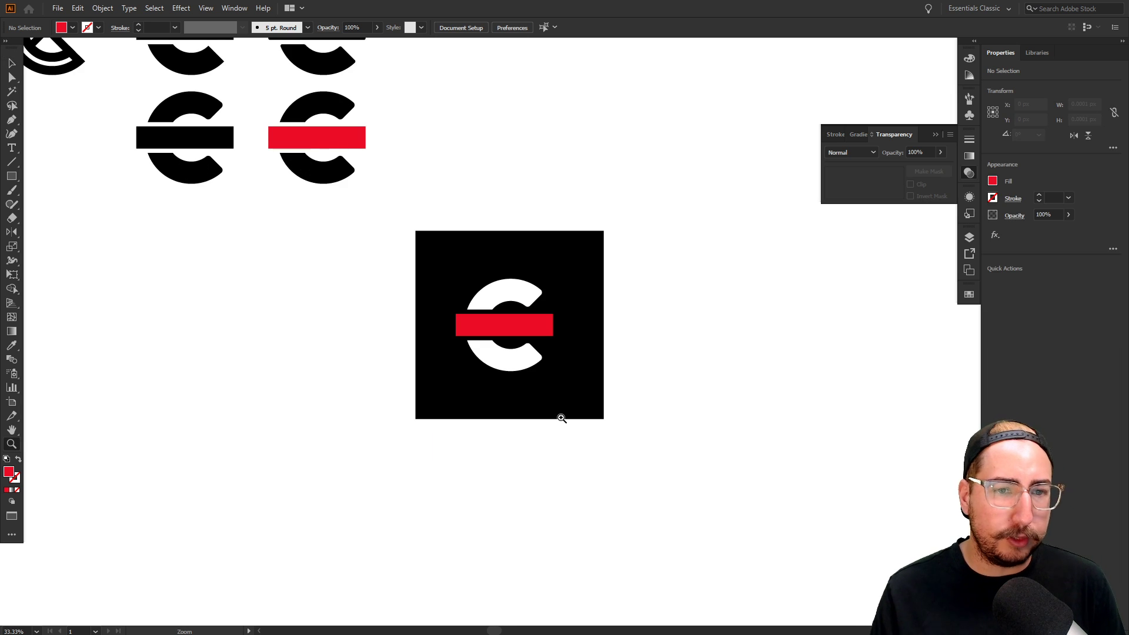
left_click(527, 323)
left_click(534, 316)
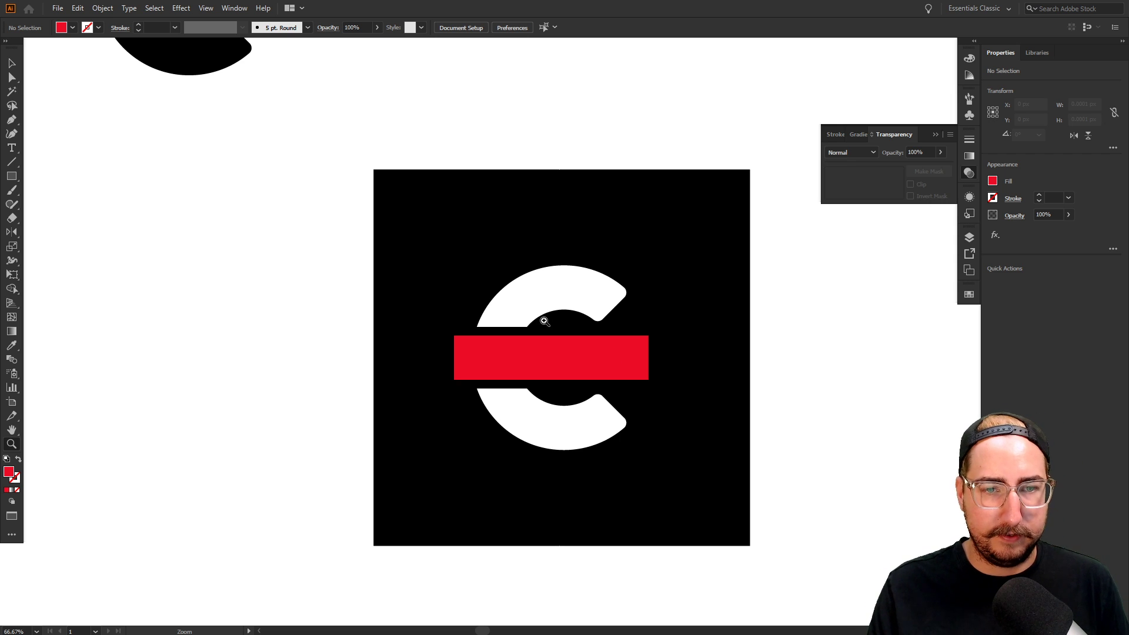
left_click(564, 341, "alt")
left_click(575, 339, "alt")
left_click(478, 299, "alt")
left_click_drag(483, 264, 457, 278)
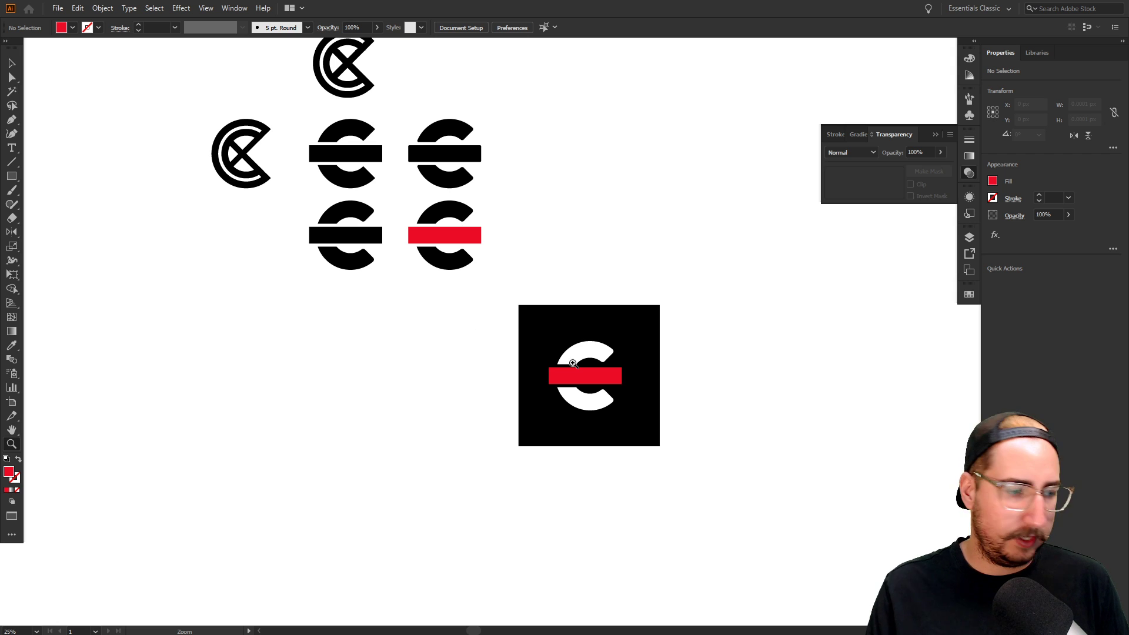
left_click_drag(514, 297, 468, 317)
Release the middle black-bar C's compound path into separate pieces
key("v")
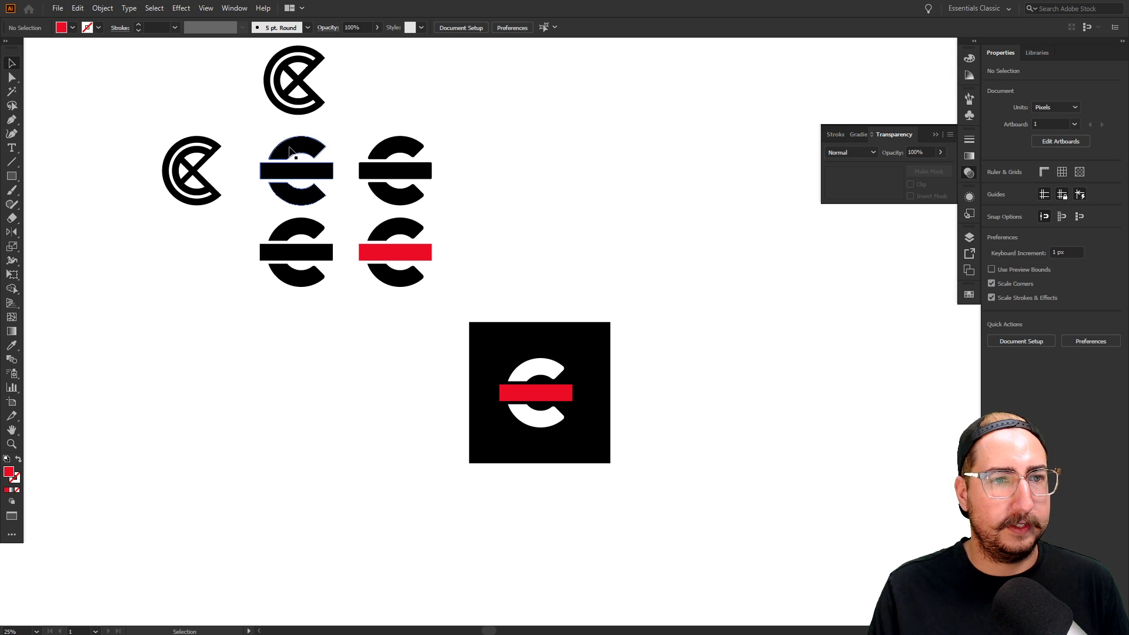
left_click_drag(251, 142, 356, 398)
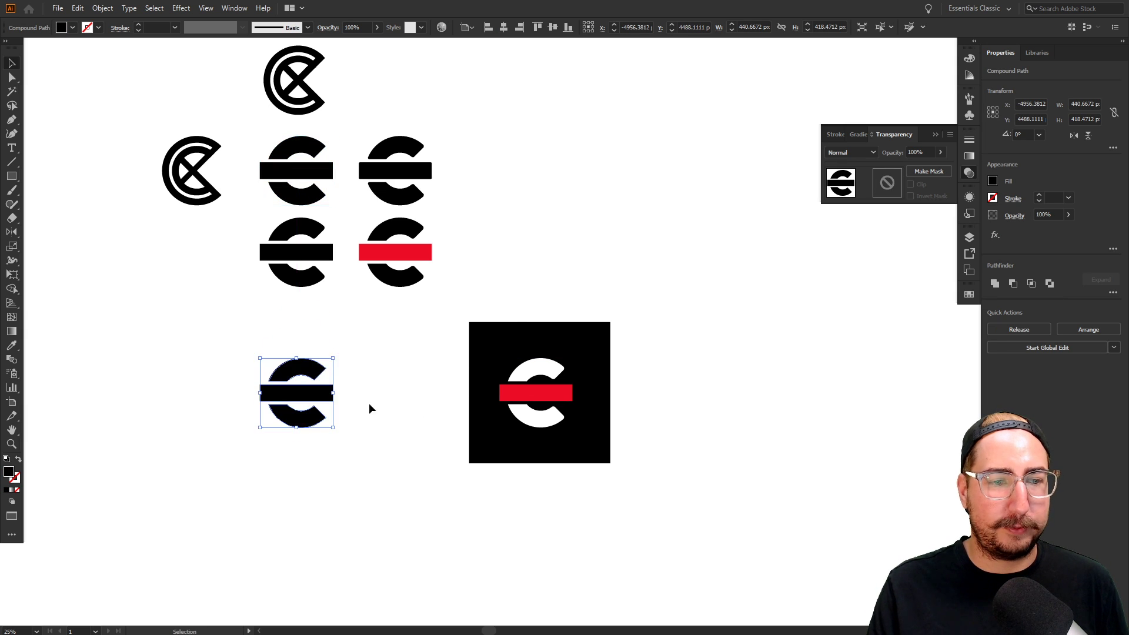
key("z")
left_click(329, 400)
key("ctrl+equal")
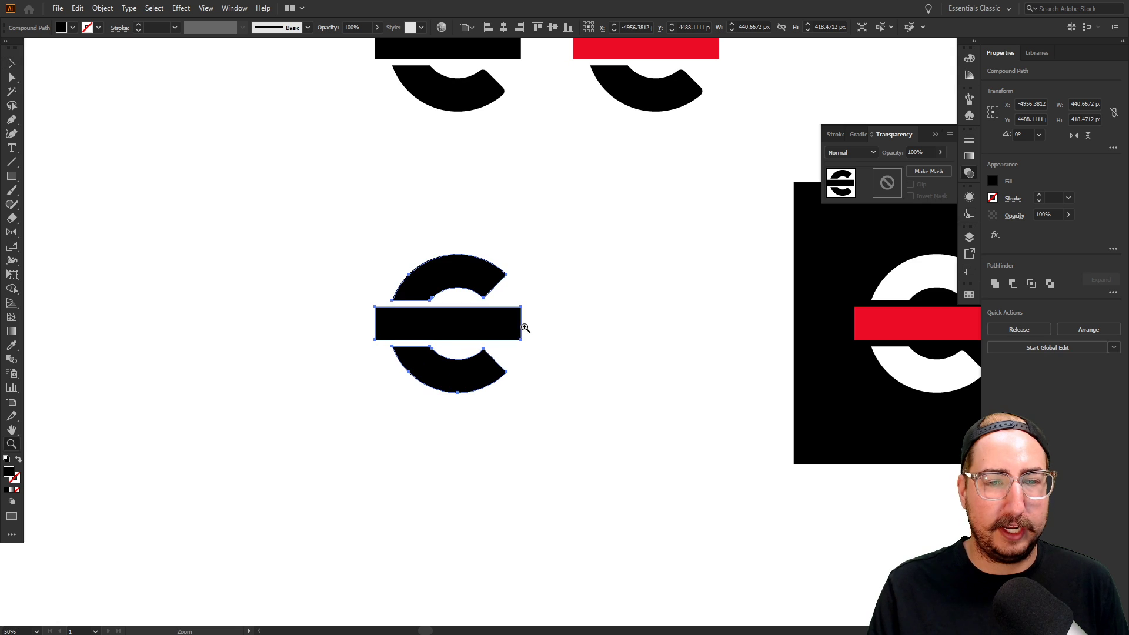
key("a")
right_click(428, 319)
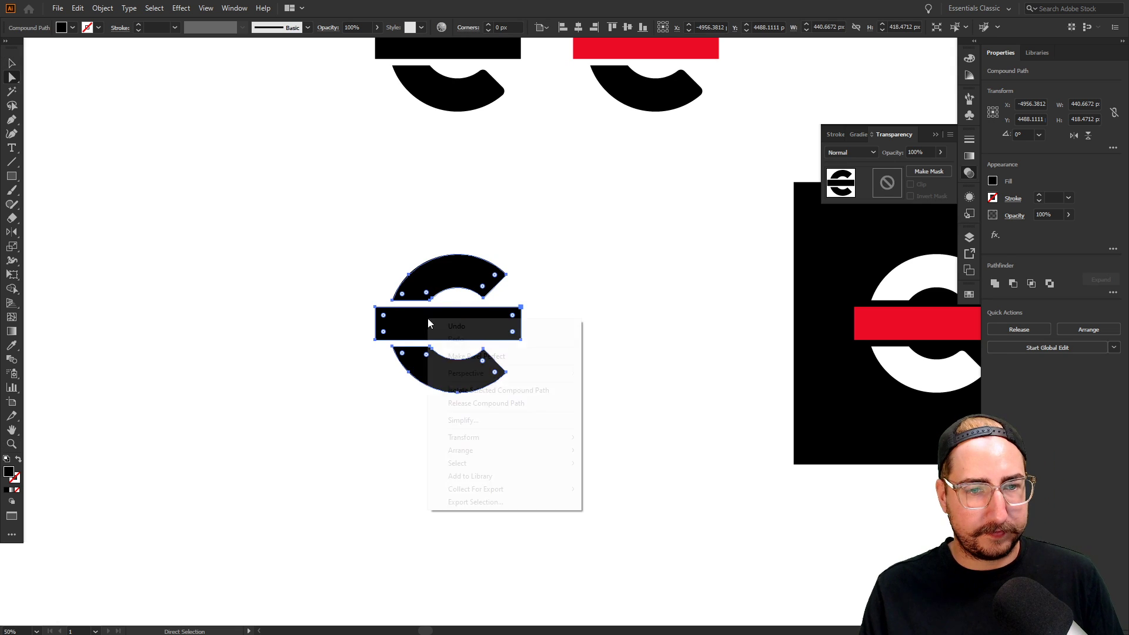
left_click(514, 404)
Turn the crossbar red by sampling the inverted logo's red bar with the Eyedropper
key("v")
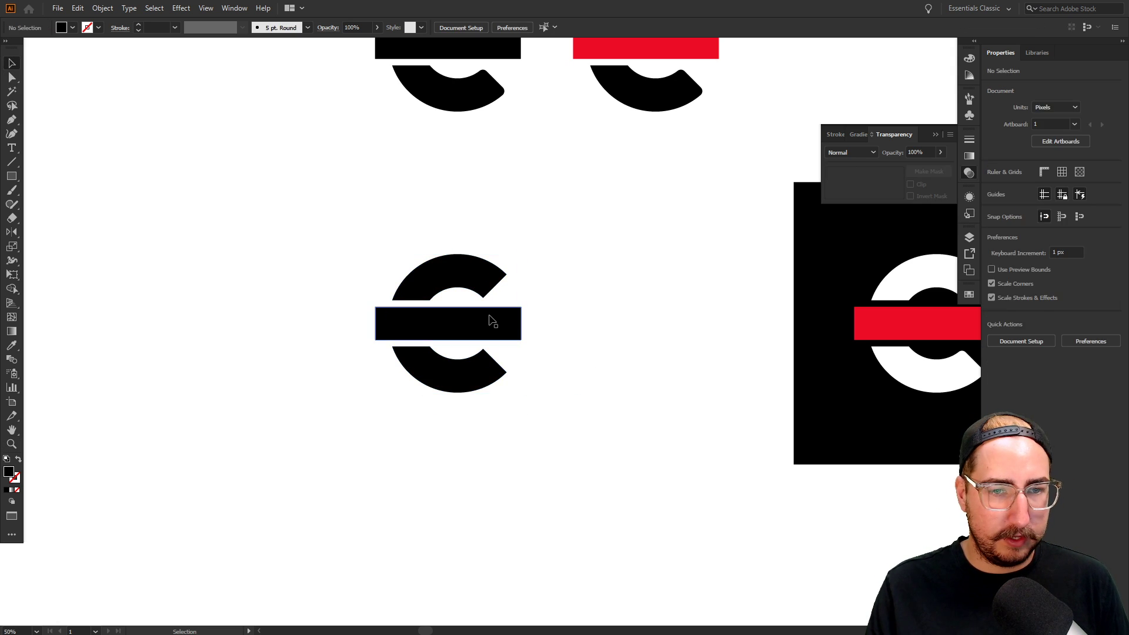
left_click(492, 322)
key("i")
left_click(865, 321)
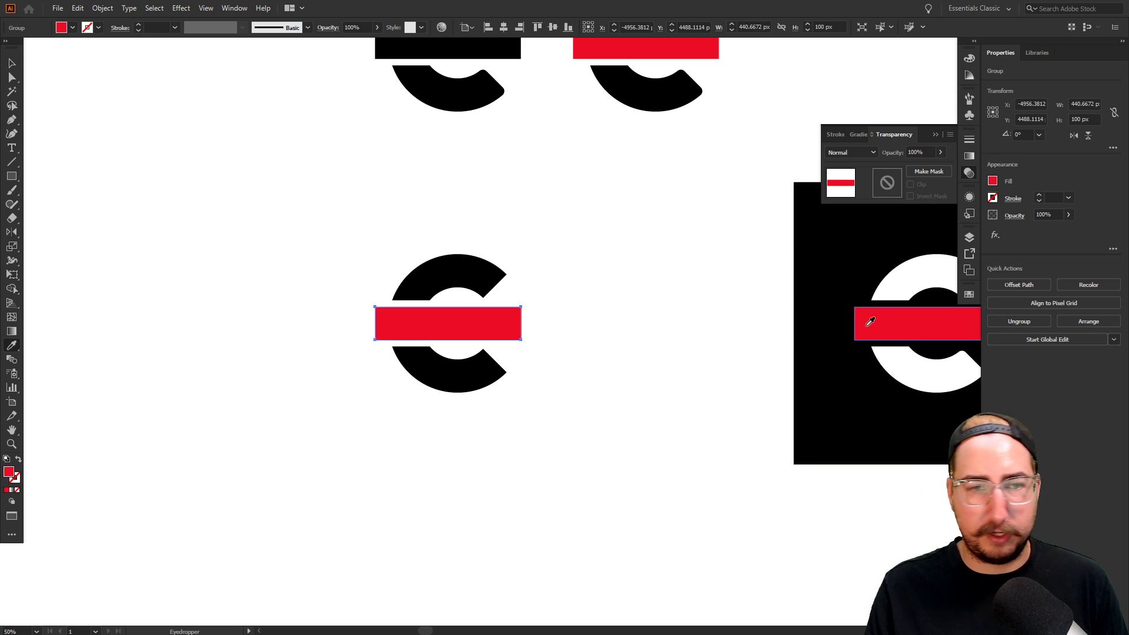
key("v")
left_click(585, 312)
key("z")
left_click(513, 328)
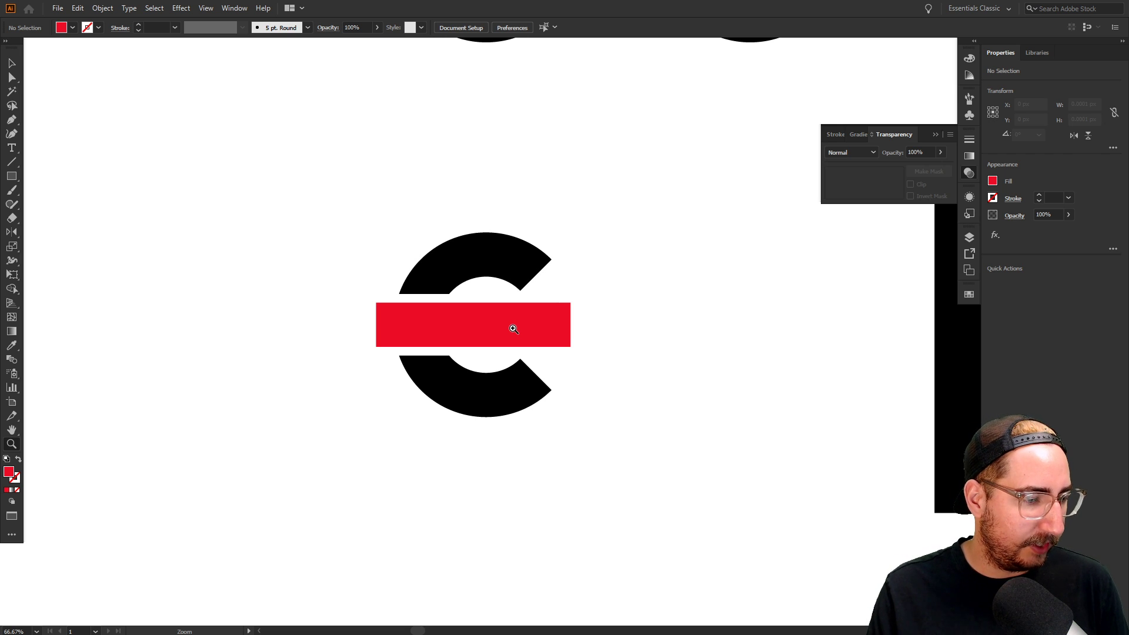
Alt+Shift-drag a copy of the top C's thin ring straight down onto the red-barred C
key("v")
left_click(506, 261)
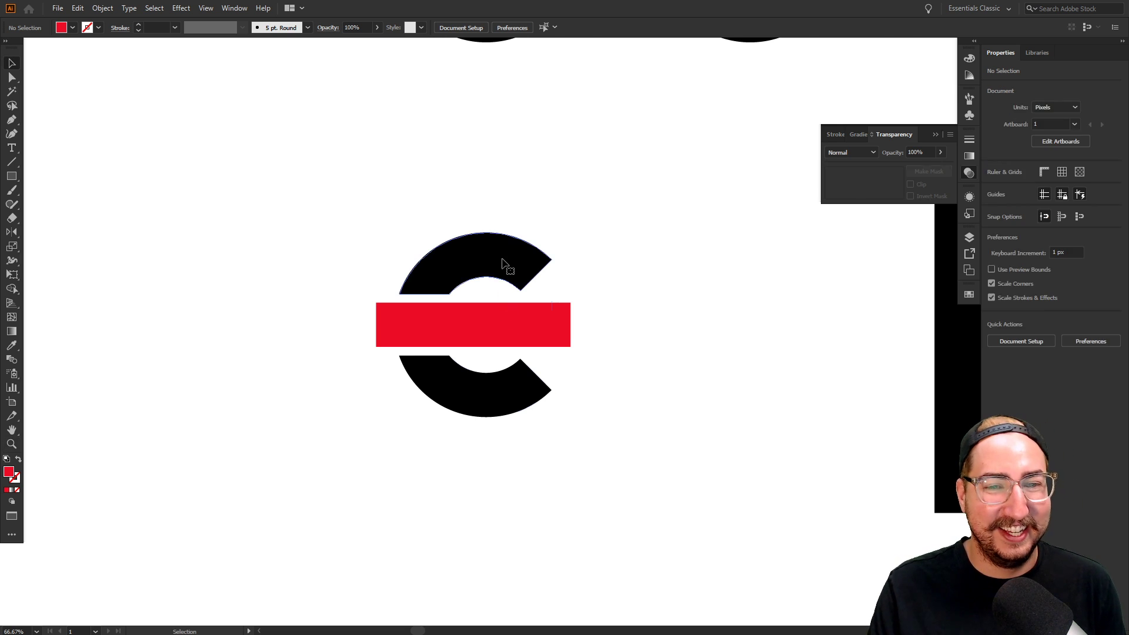
key("z")
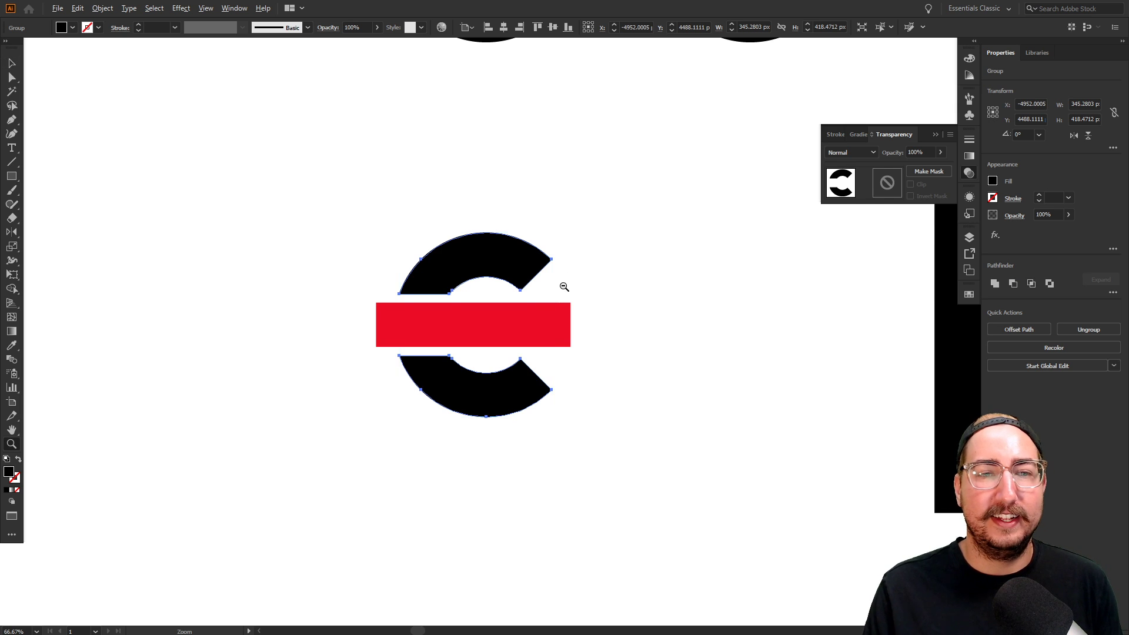
left_click(559, 289, "alt")
left_click(559, 305, "alt")
left_click_drag(594, 295, 544, 426)
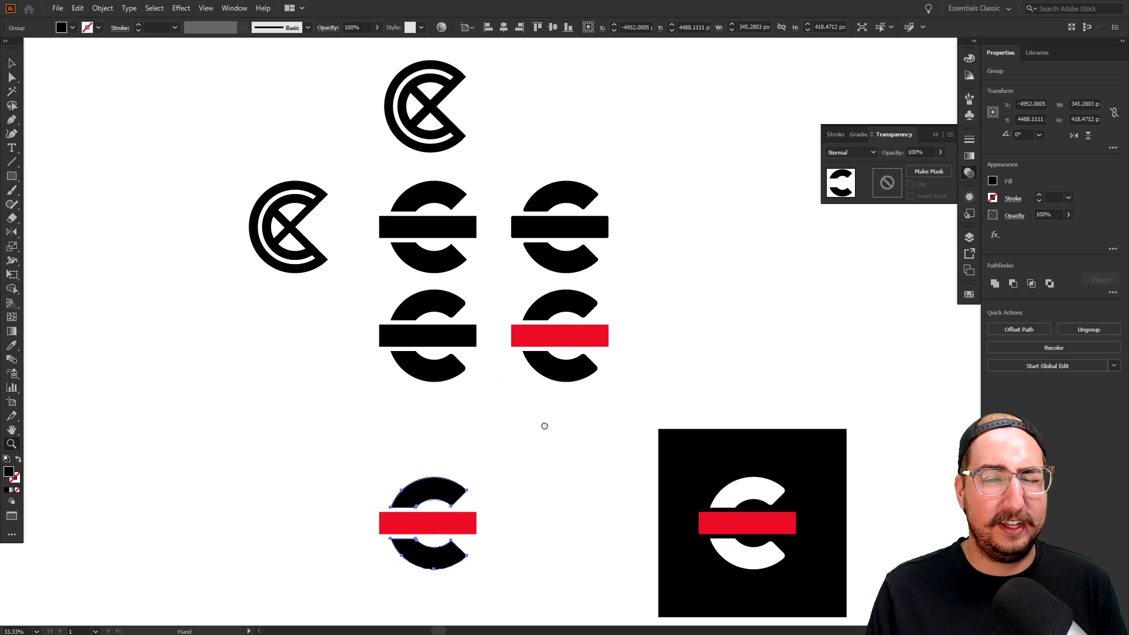
key("v")
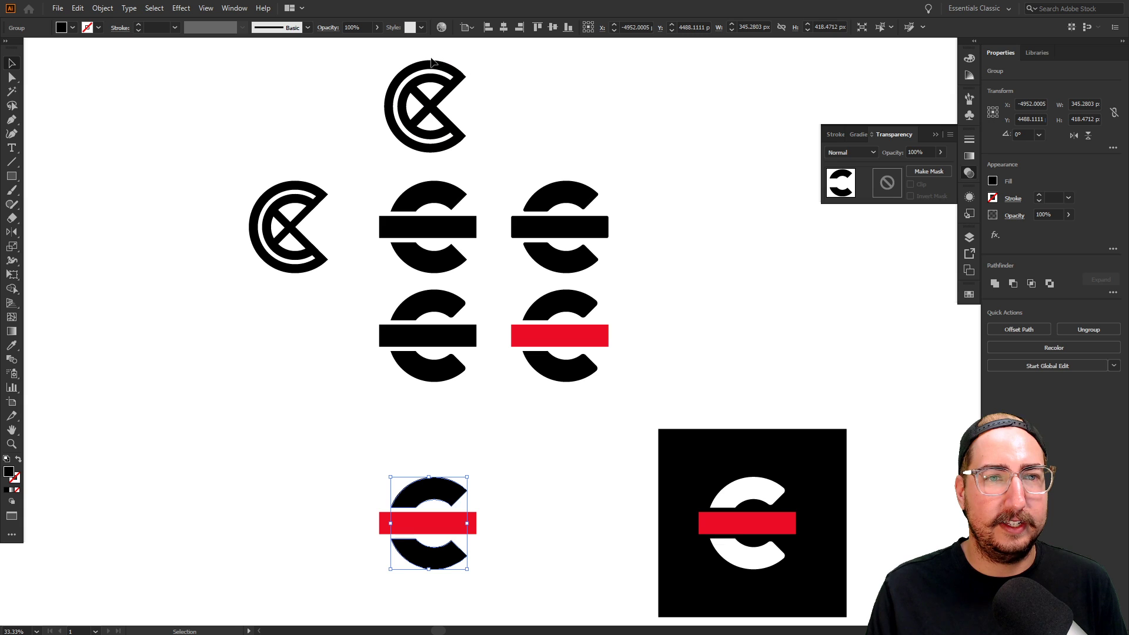
left_click_drag(431, 61, 464, 493)
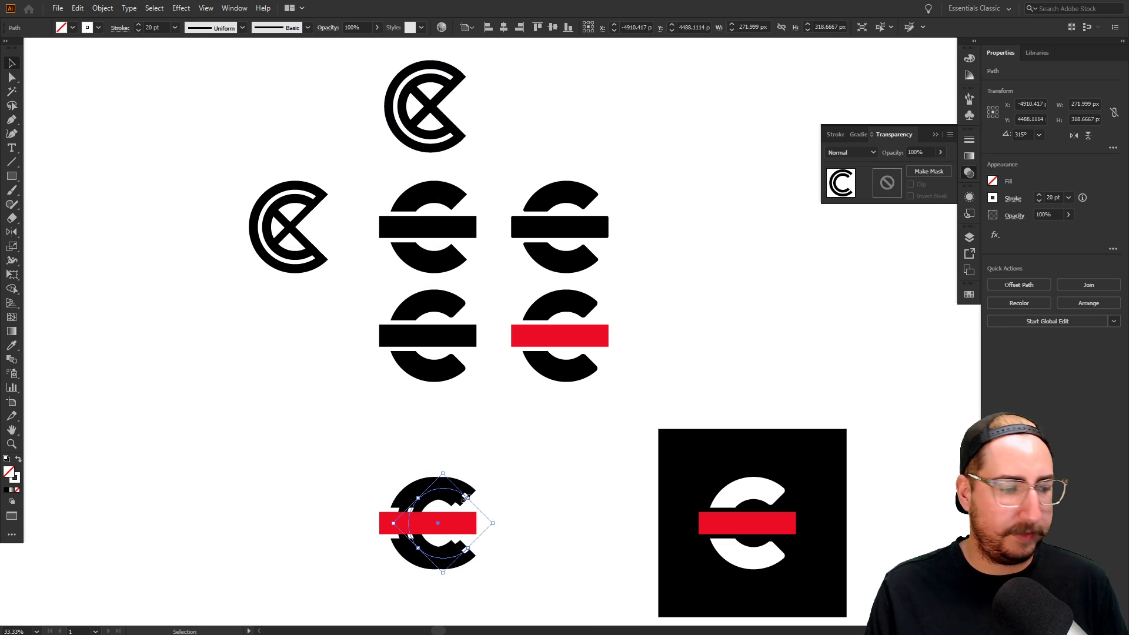
Switch to Outline view and shift the copied ring left inside the bottom C
key("z")
left_click(470, 506)
left_click(567, 361)
left_click(529, 307)
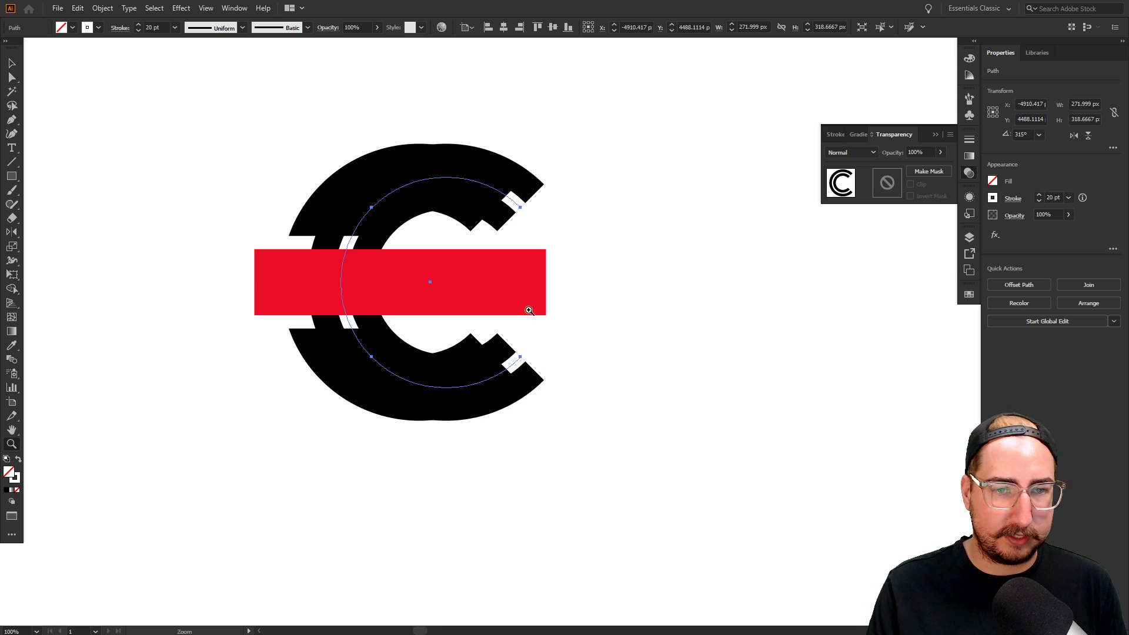
left_click(524, 310)
key("ctrl+y")
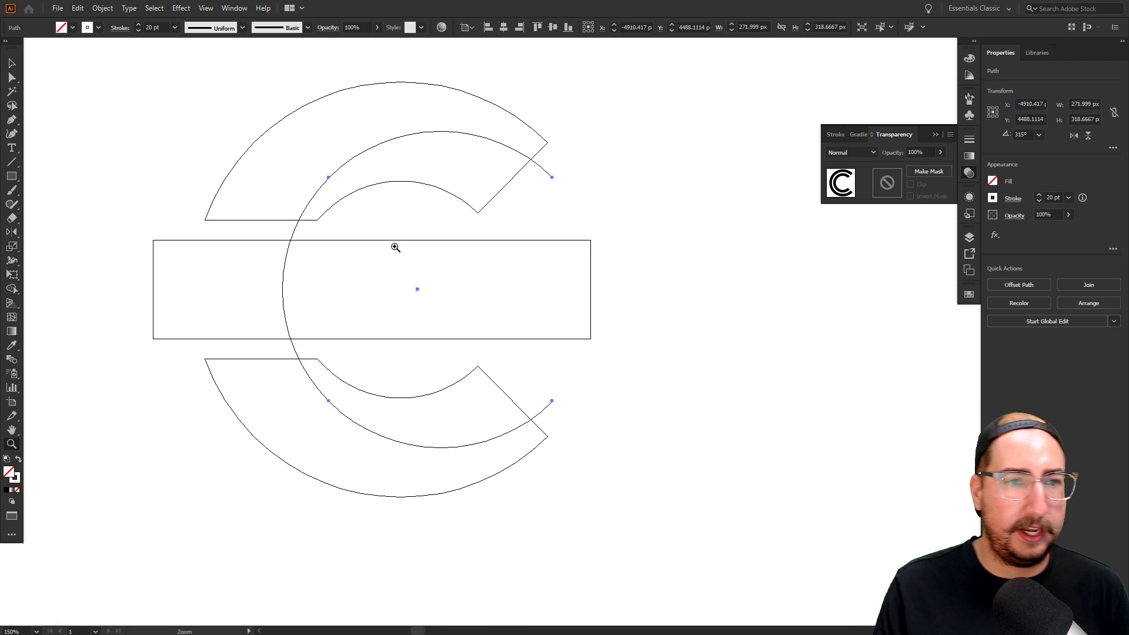
key("v")
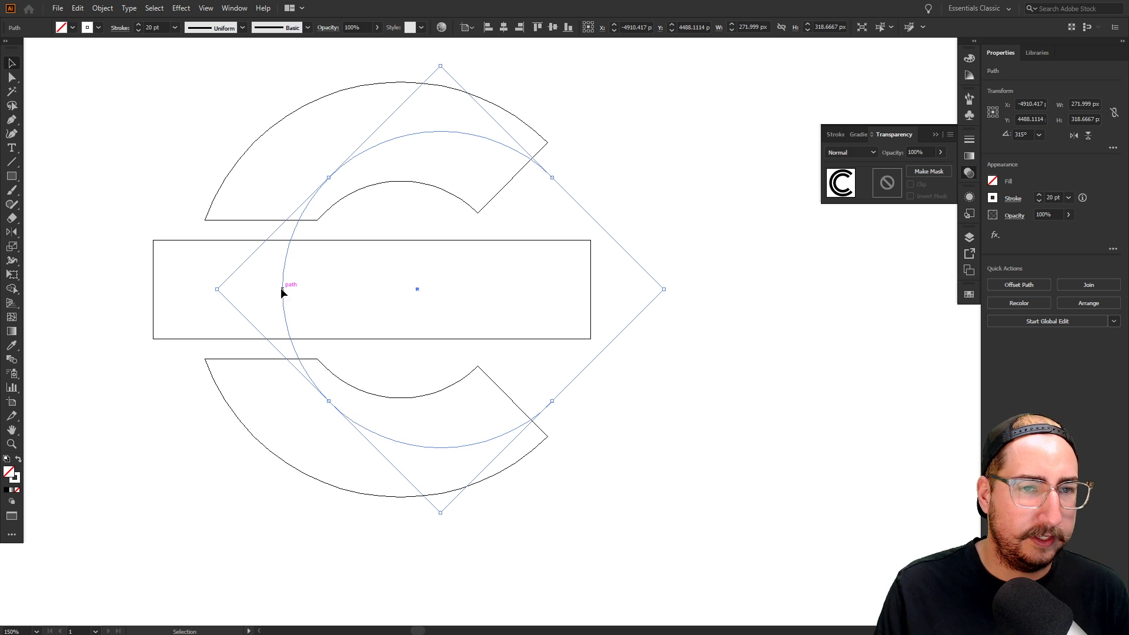
left_click_drag(282, 292, 237, 292)
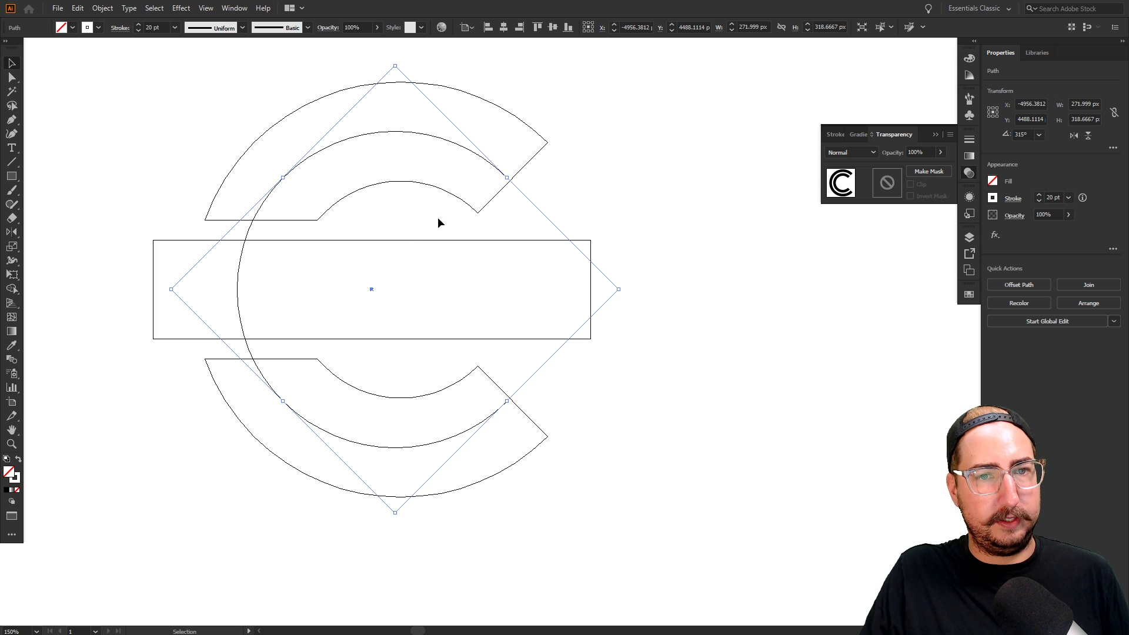
Zoom in on the ring's upper end and nudge its end anchor left
left_click(548, 191)
key("z")
left_click(516, 191)
left_click(526, 360)
key("v")
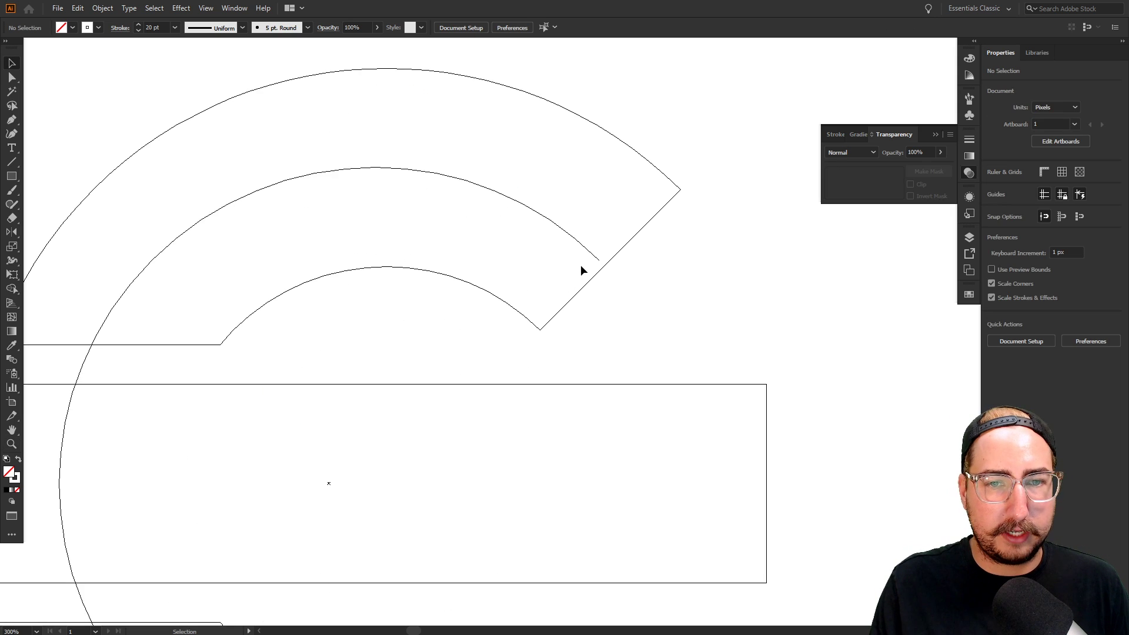
mouse_move(599, 260)
left_mouse_down()
mouse_move(551, 260)
mouse_move(607, 259)
left_mouse_up()
left_click(547, 262)
Snap the ring's end anchor exactly onto the corner of the C's arm
key("z")
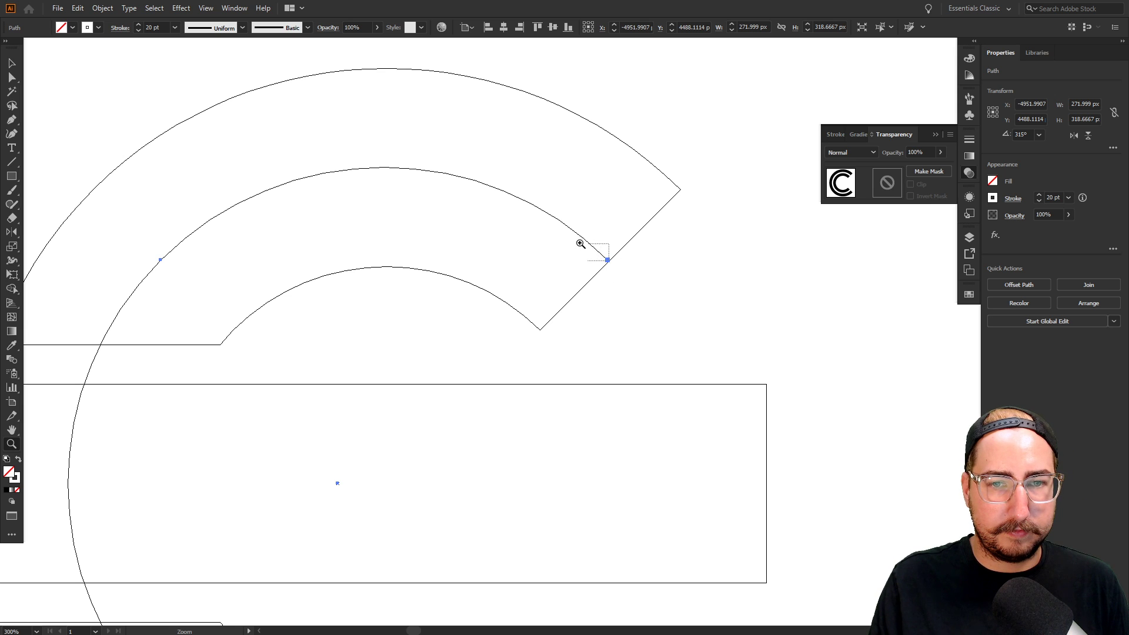
left_click_drag(580, 243, 586, 250)
left_click(522, 360, "alt")
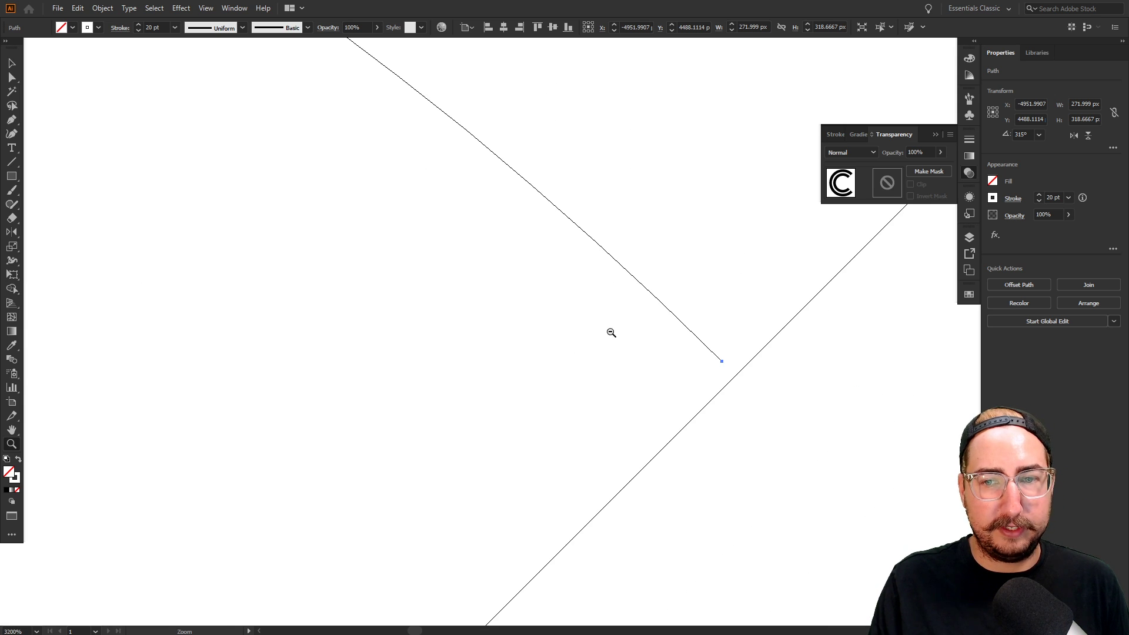
key("v")
left_click(787, 399)
left_click_drag(784, 398, 417, 371)
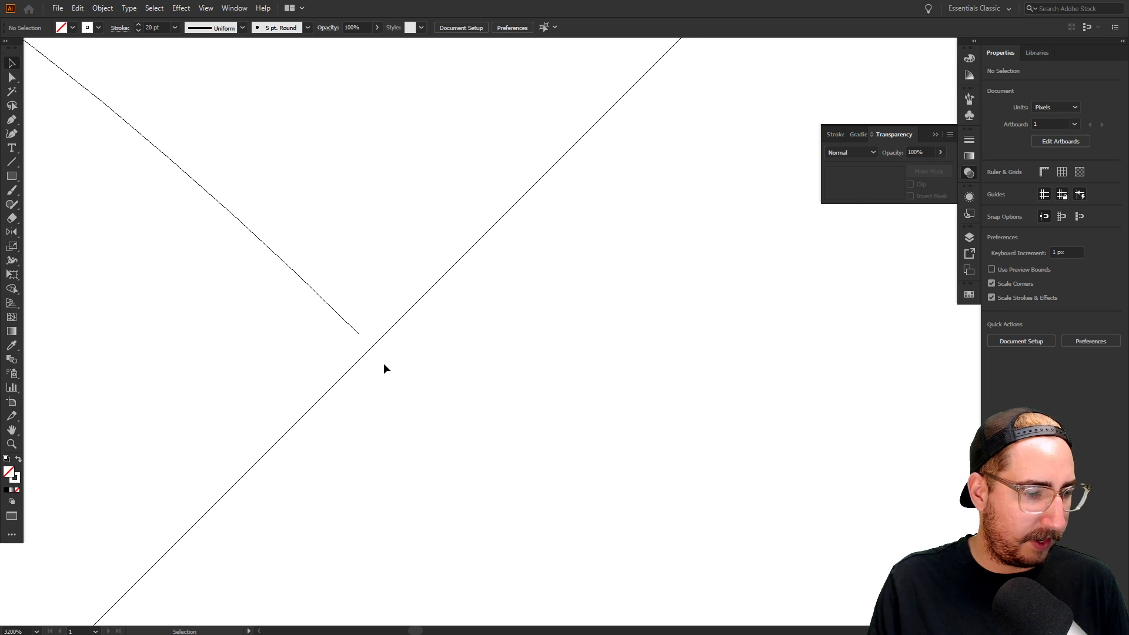
left_click_drag(358, 334, 385, 333)
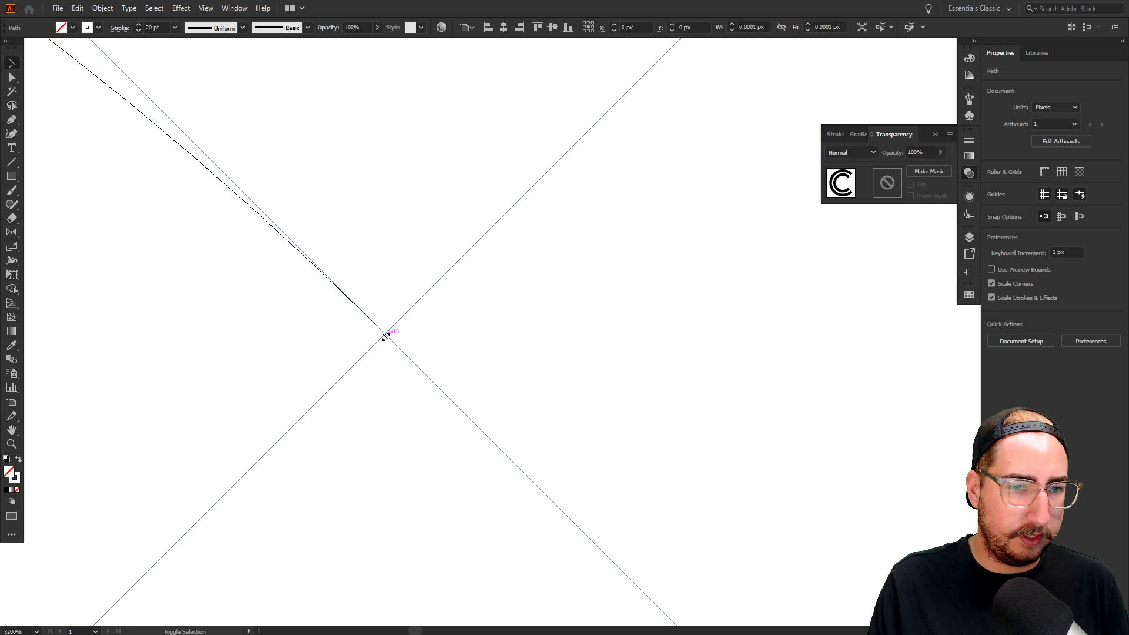
Zoom back out to the whole C and return to full-colour Preview
left_click(437, 357)
key("z")
left_click(421, 413, "alt")
left_click(486, 415, "alt")
left_click(487, 415, "alt")
left_click(487, 415, "alt")
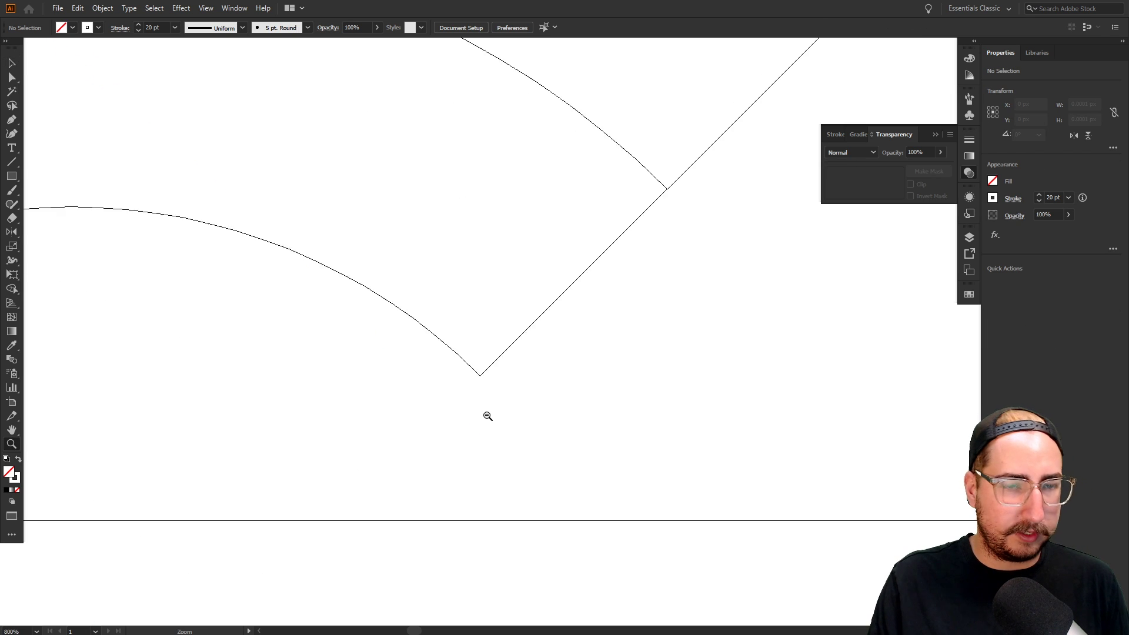
left_click(488, 415, "alt")
left_click(595, 335, "alt")
left_click(537, 330, "alt")
left_click(537, 330, "alt")
left_click(537, 330, "alt")
left_click(537, 330, "alt")
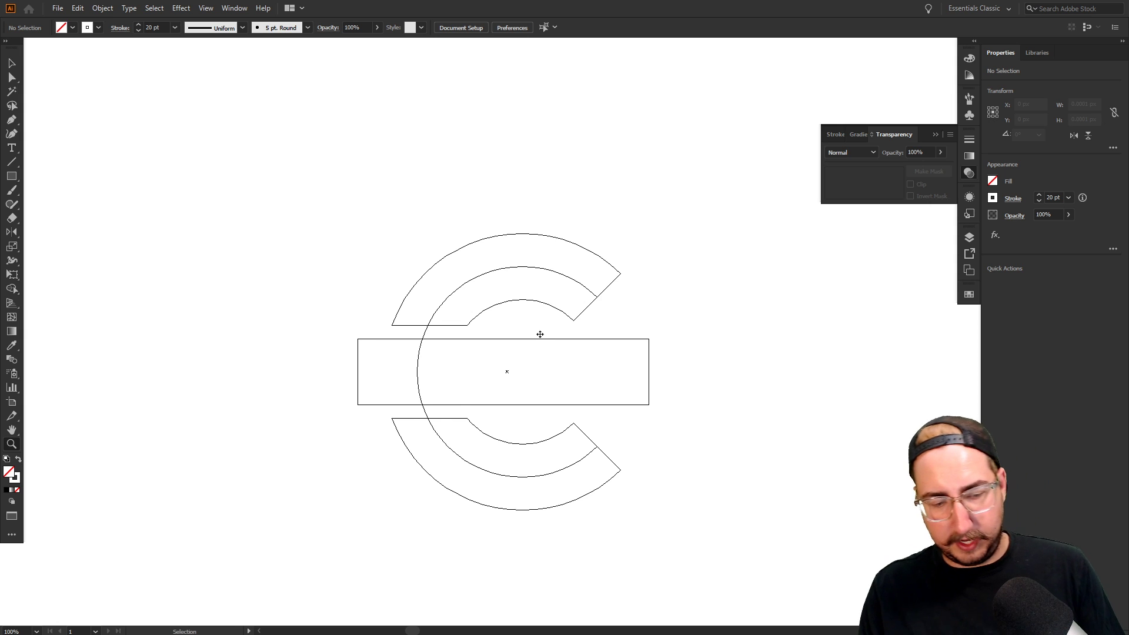
key("ctrl+y")
Bring the ring to front, hide its thick black stroke, and bring the red bar above it
key("v")
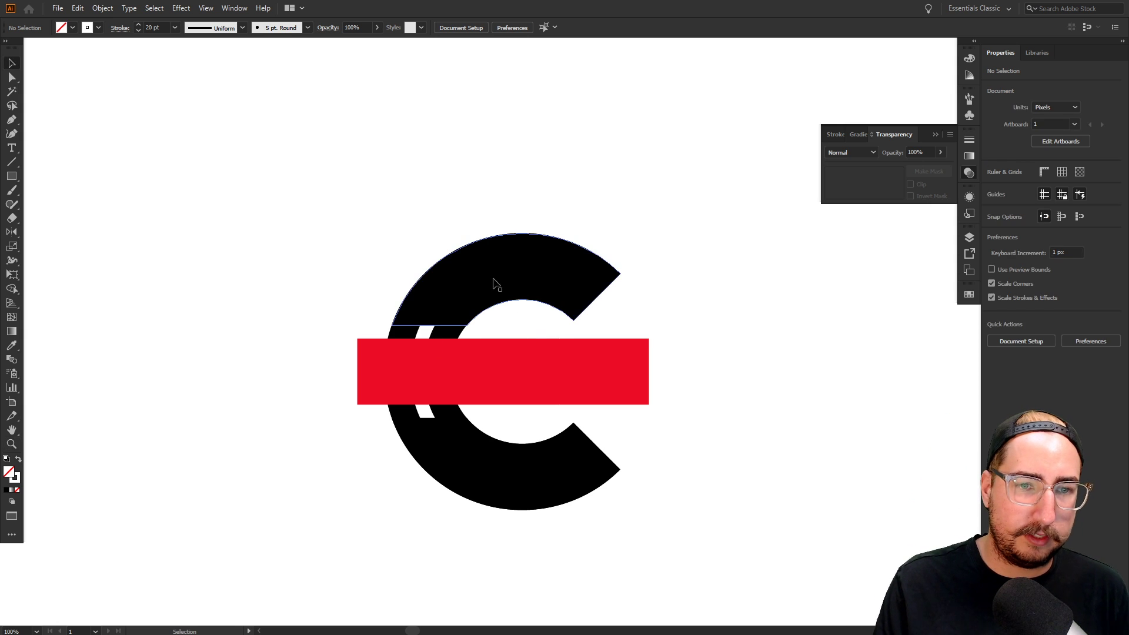
left_click(436, 331)
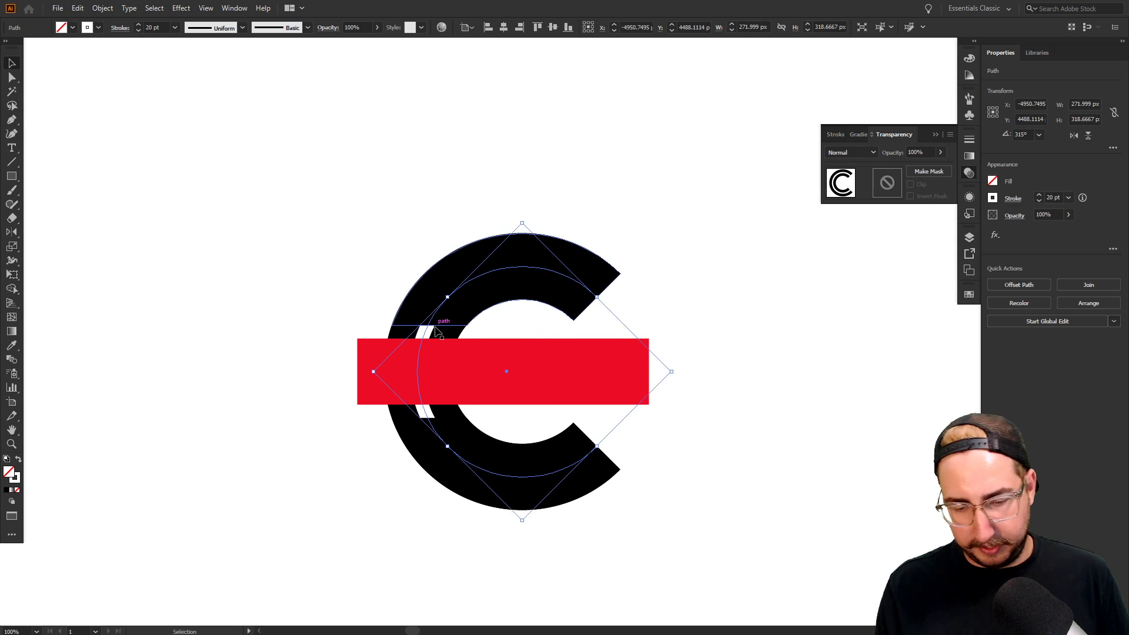
key("ctrl+shift+bracketright")
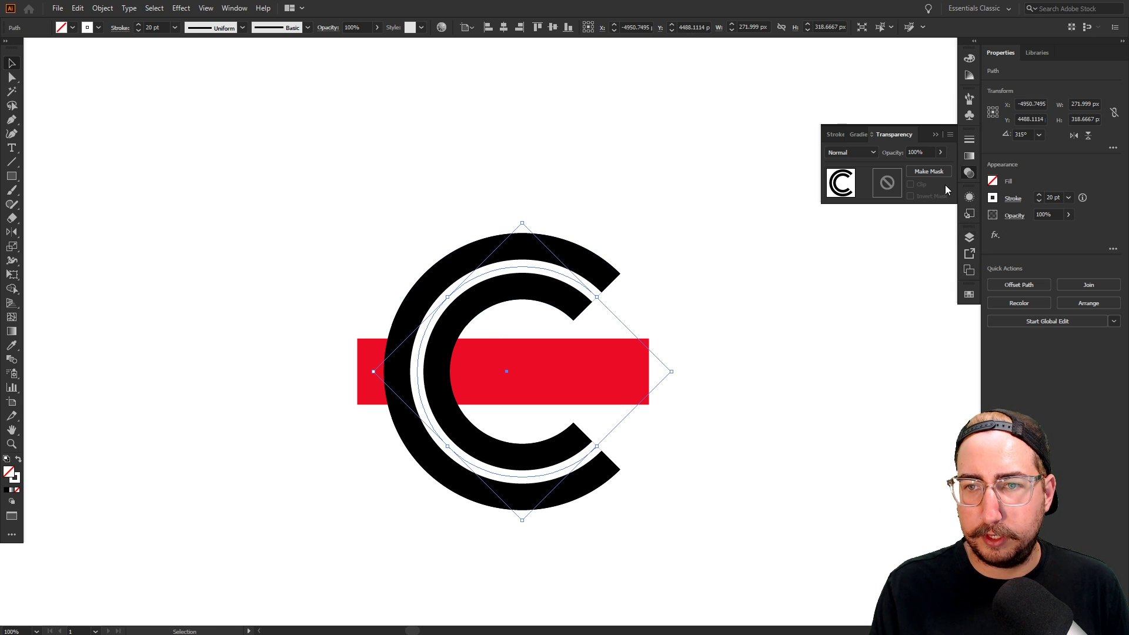
left_click(969, 197)
left_click(826, 255)
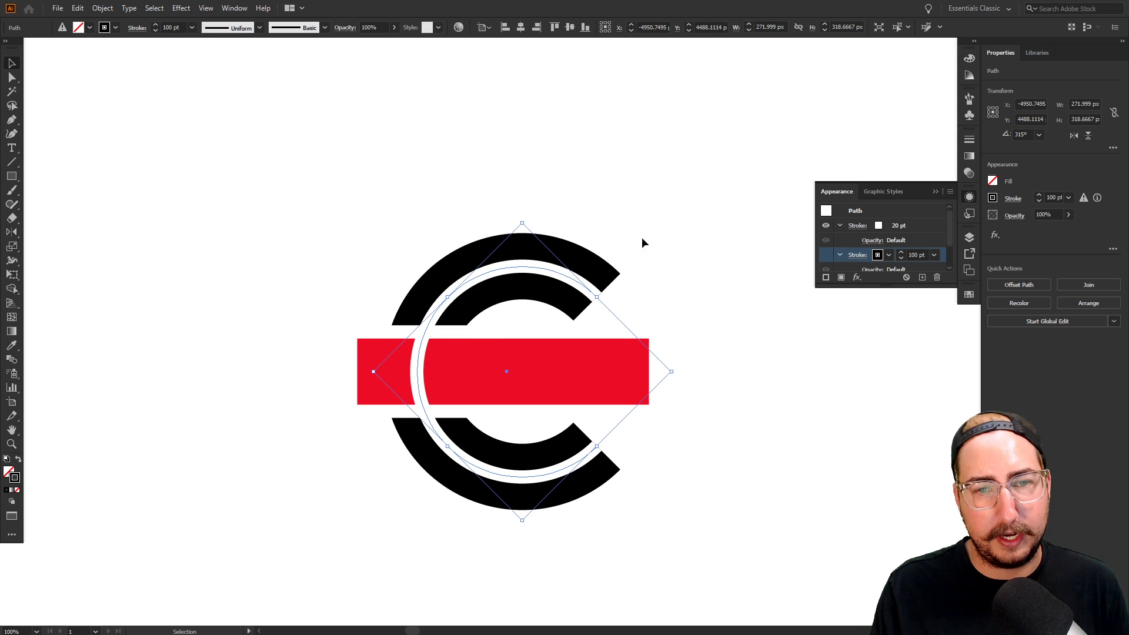
left_click(538, 370)
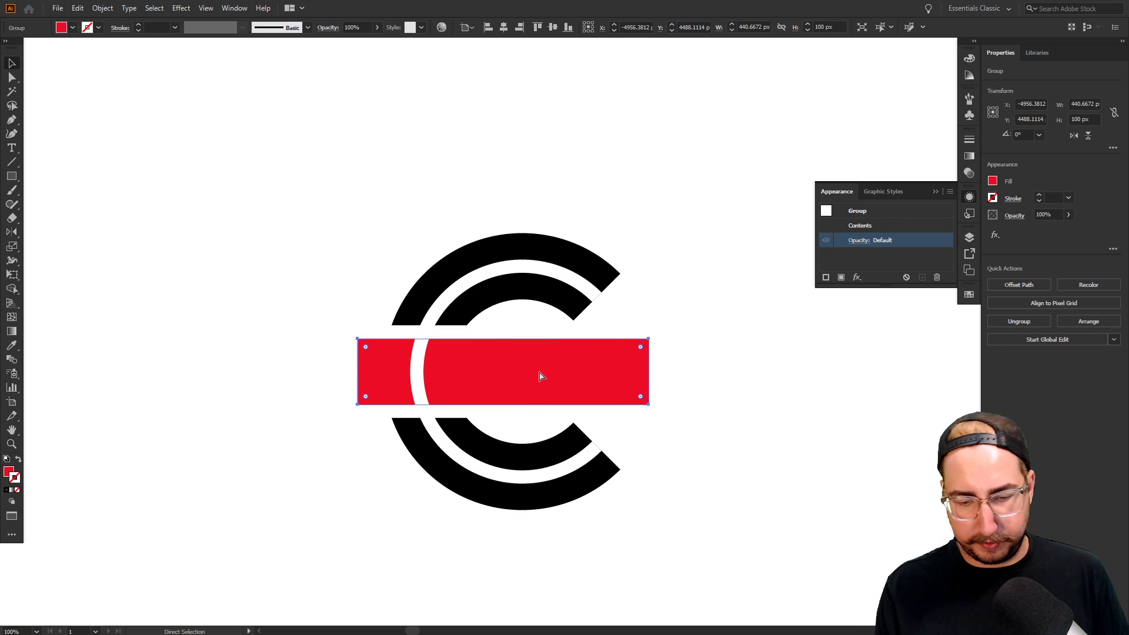
key("ctrl+shift+bracketright")
Alt-drag a duplicate of the whole ringed-C logo straight below the original
key("z")
left_click(523, 381, "alt")
left_click(524, 380, "alt")
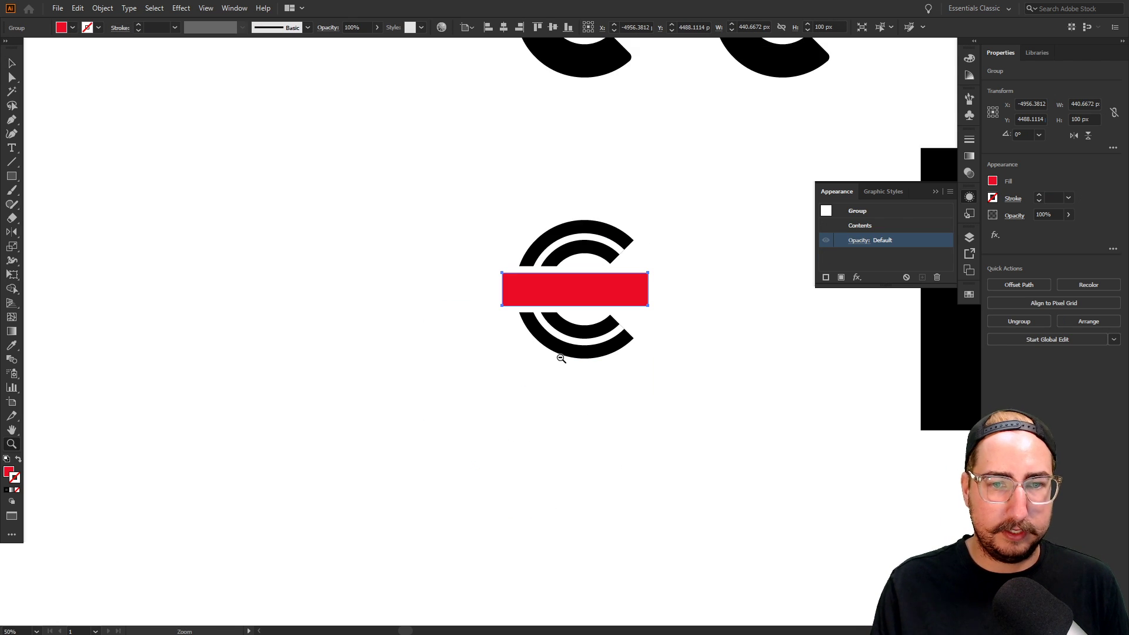
key("v")
left_click_drag(650, 188, 471, 398)
left_click_drag(633, 326, 523, 277)
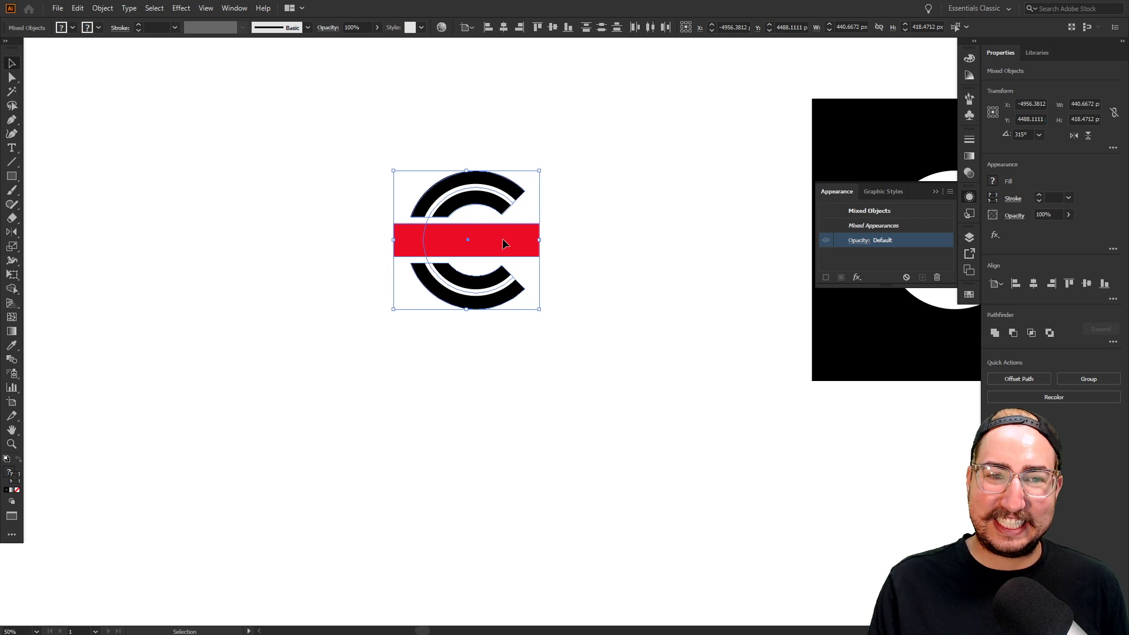
left_click_drag(502, 239, 483, 418)
Run Object > Expand Appearance on the copy, then open Object > Expand
key("z")
left_click(485, 418)
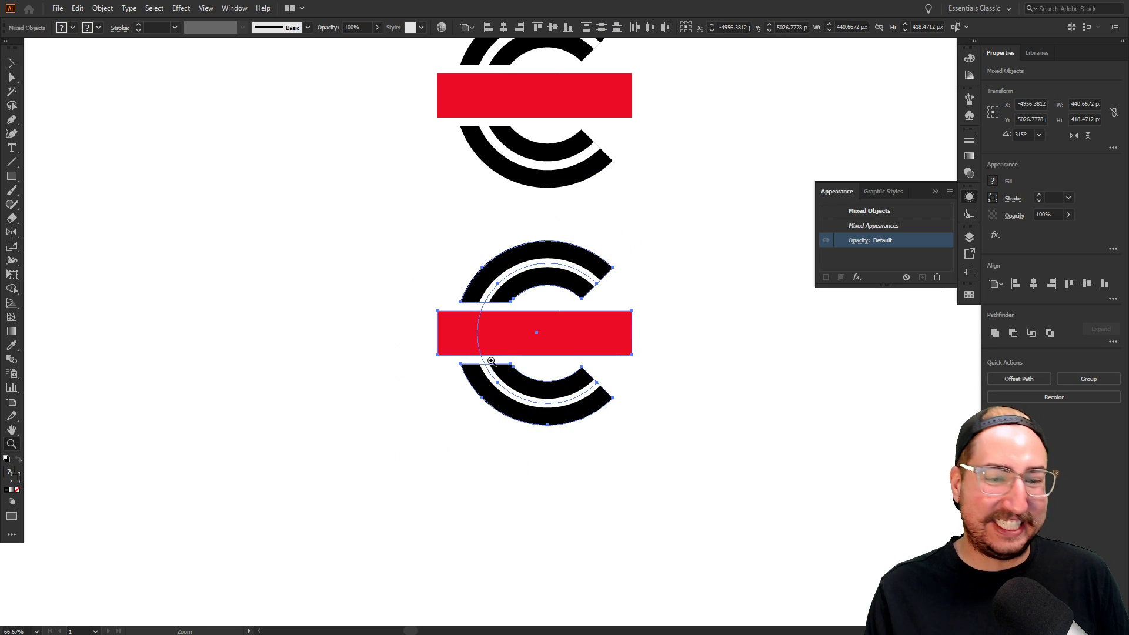
left_click_drag(559, 329, 495, 341)
left_click(102, 8)
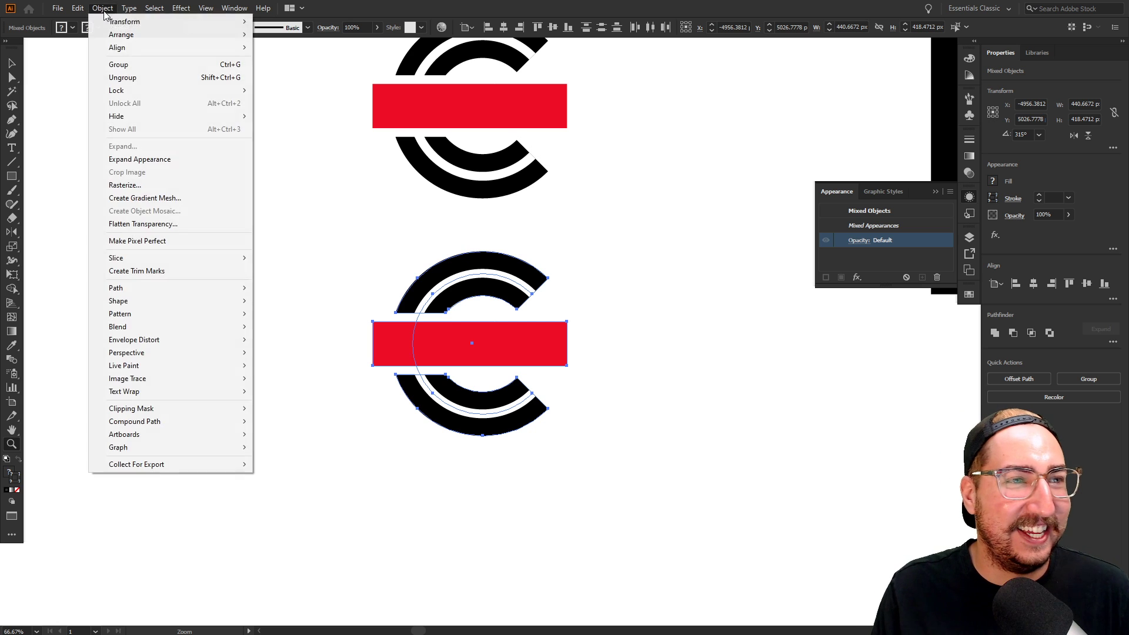
left_click(158, 161)
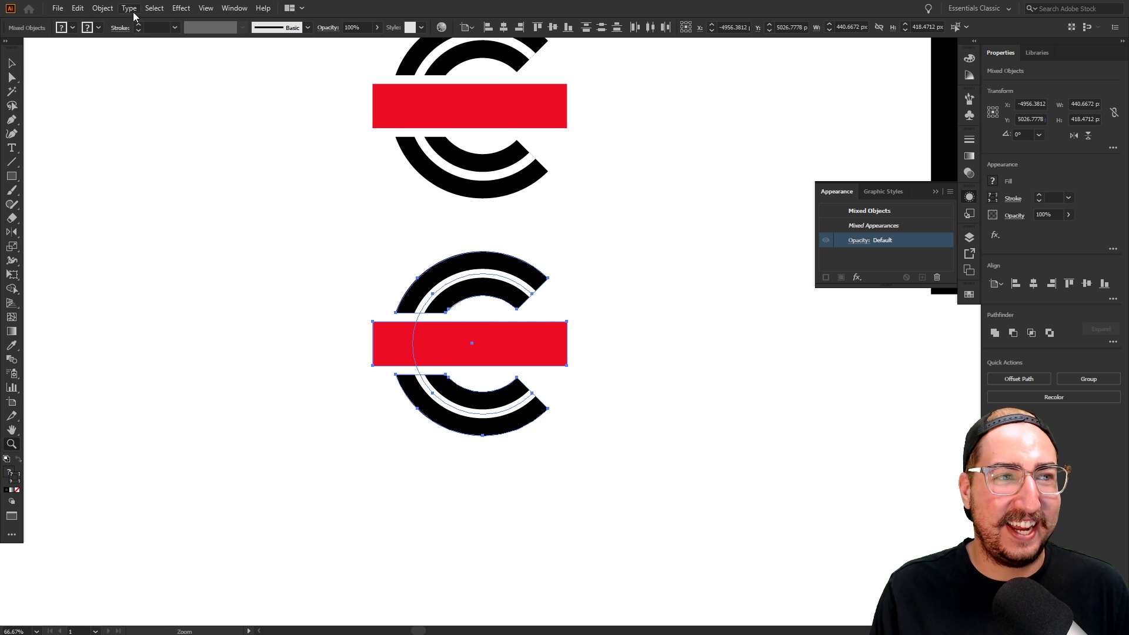
left_click(102, 7)
left_click(141, 146)
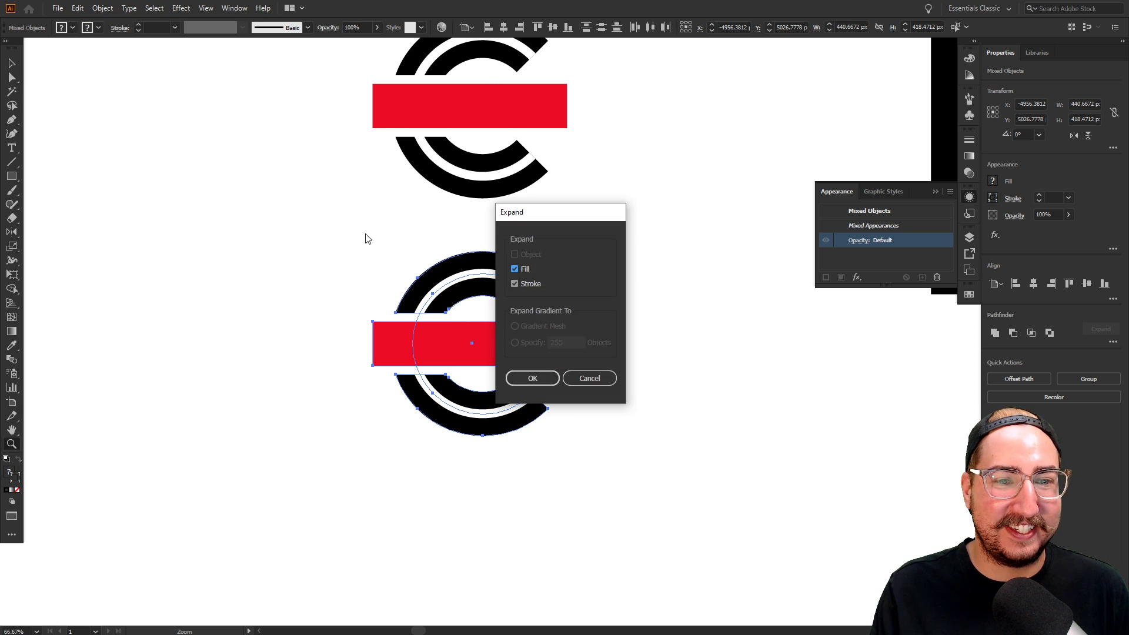
Expand the copy's fill and stroke; try a Minus Front cut and undo it
left_click(526, 372)
key("v")
left_click_drag(558, 261, 491, 298)
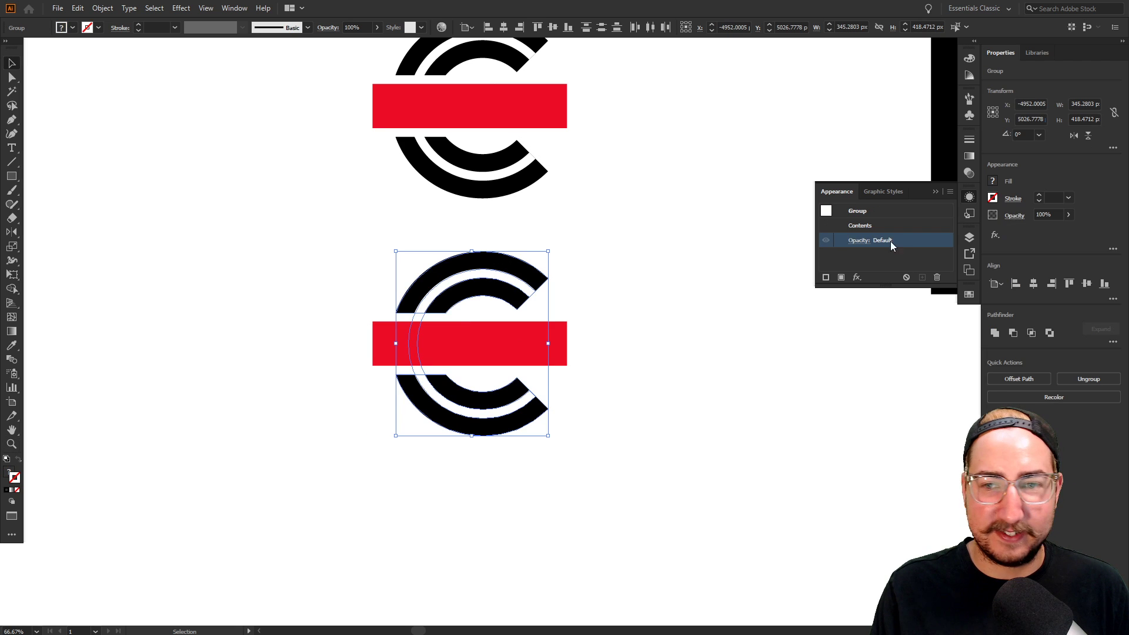
left_click(1016, 332)
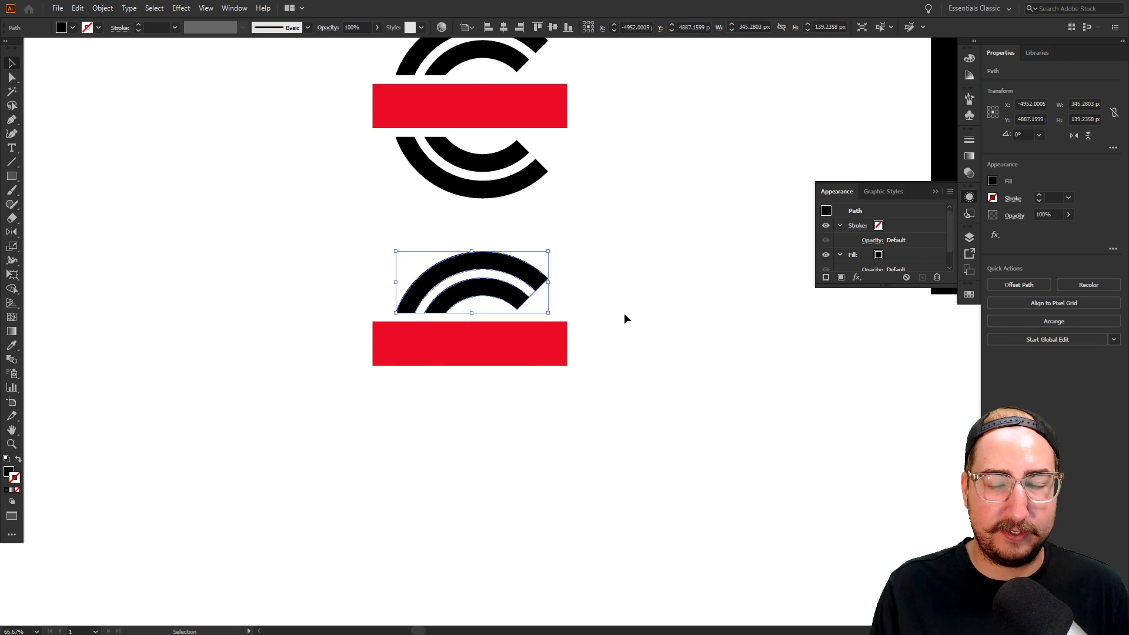
key("ctrl+z")
Ungroup the copied logo's black C into separate paths
left_click(587, 260)
key("v")
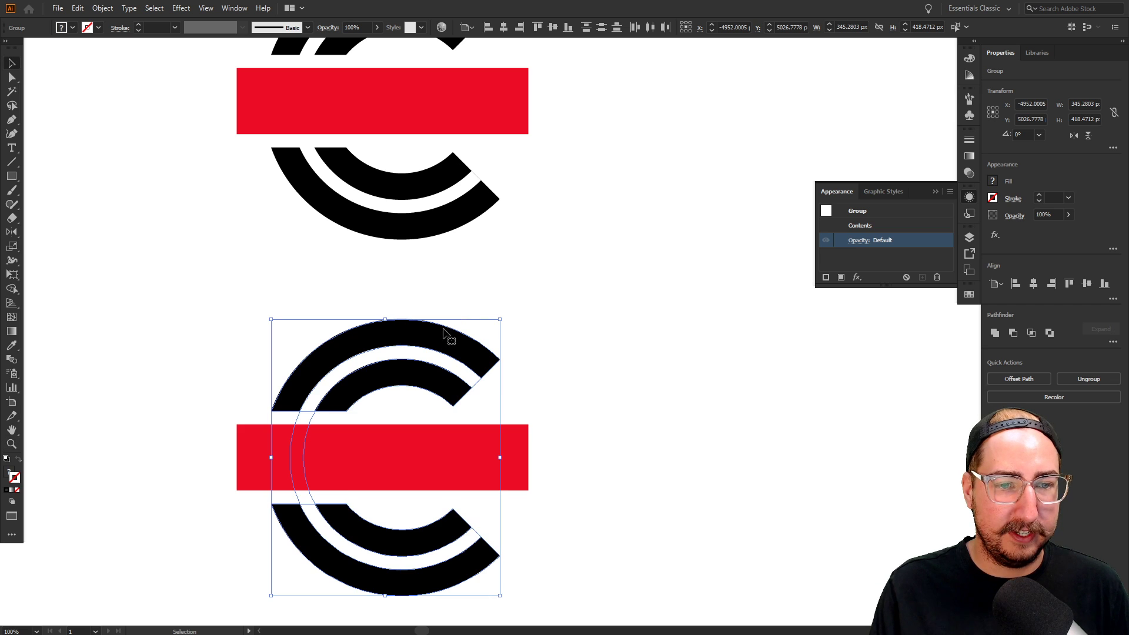
left_click(442, 306)
left_click(431, 334)
key("ctrl+shift+g")
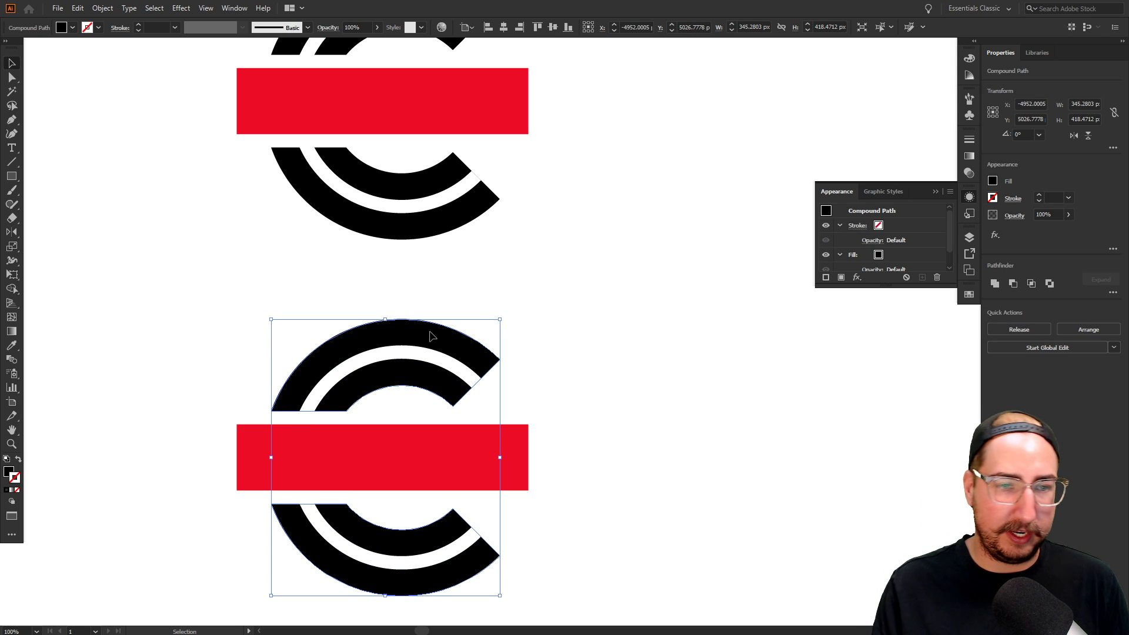
left_click(700, 356)
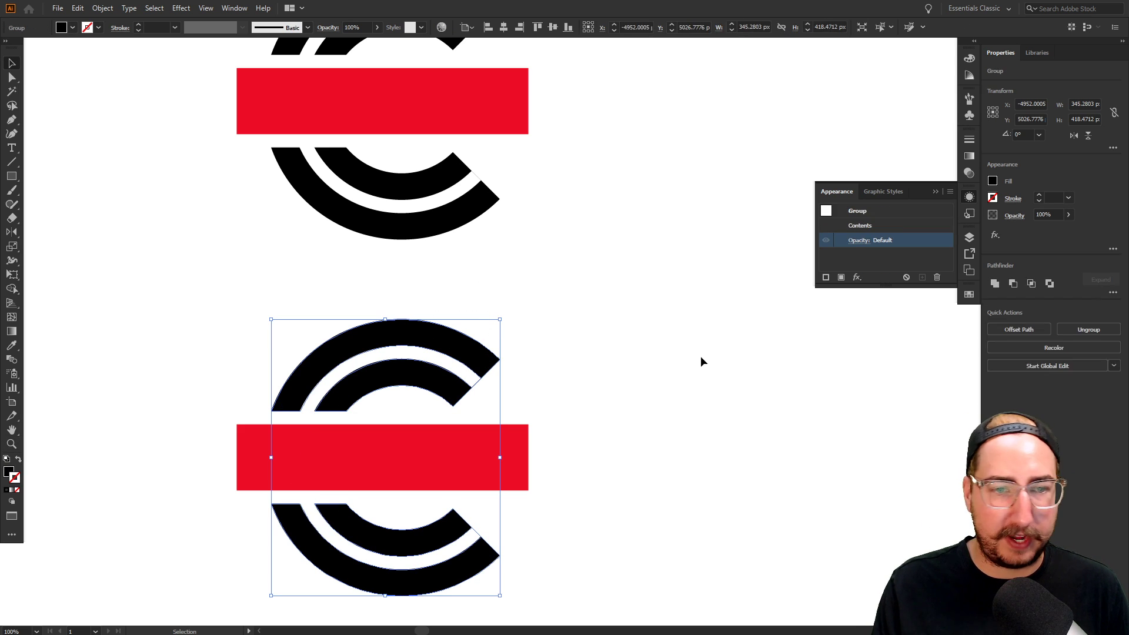
Zoom in and select the open upper and lower arc paths beside the gap
key("z")
left_click(489, 421)
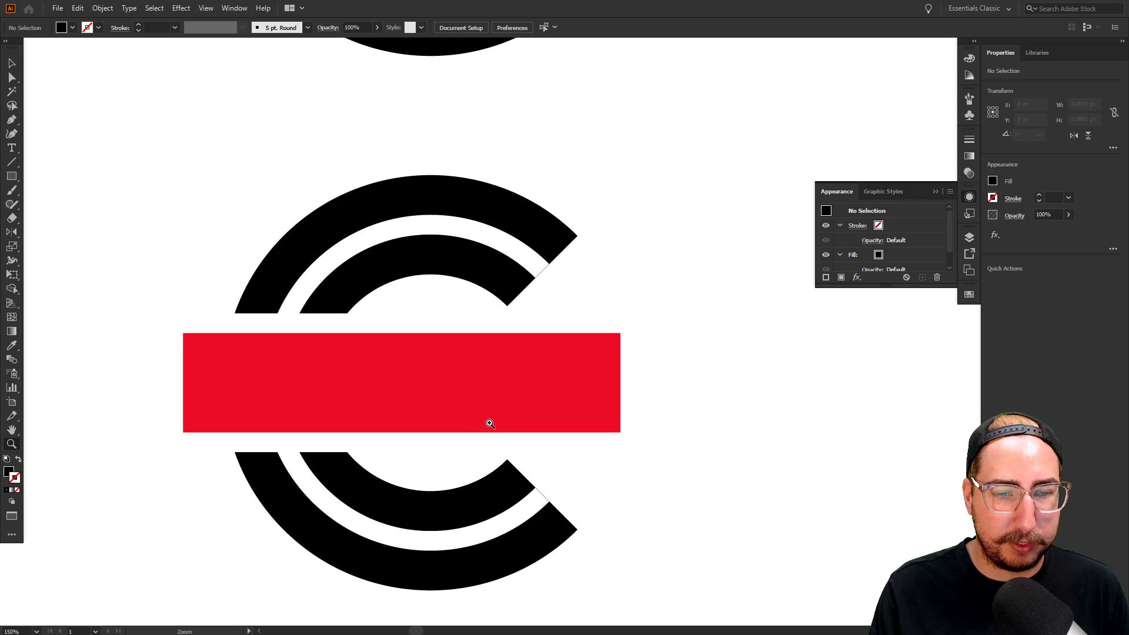
left_click(535, 316)
key("a")
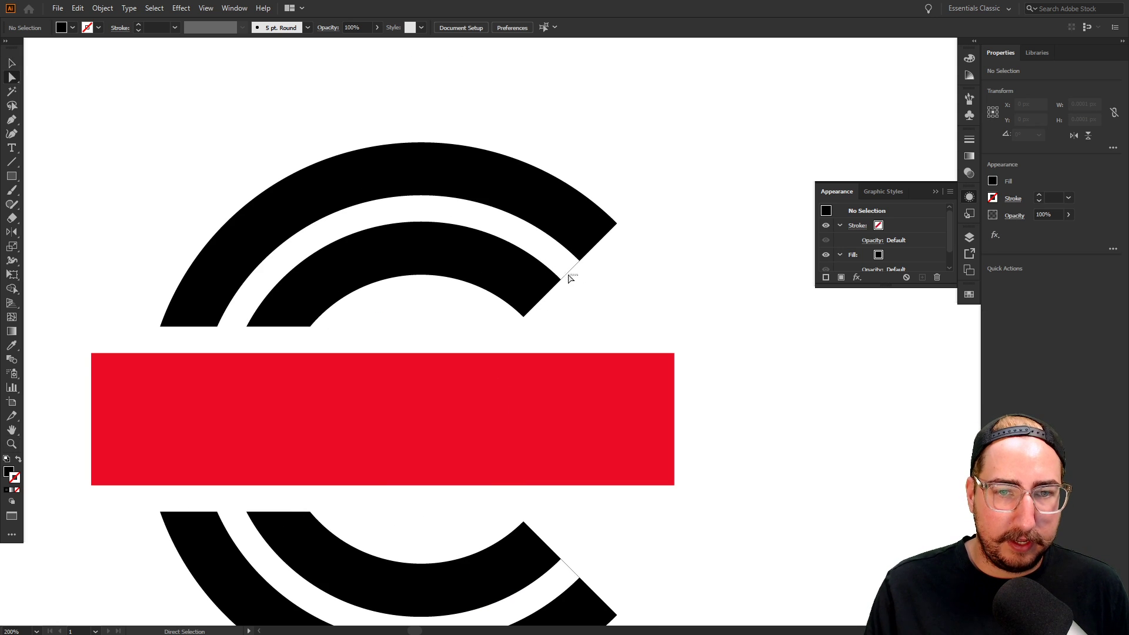
left_click_drag(563, 269, 594, 269)
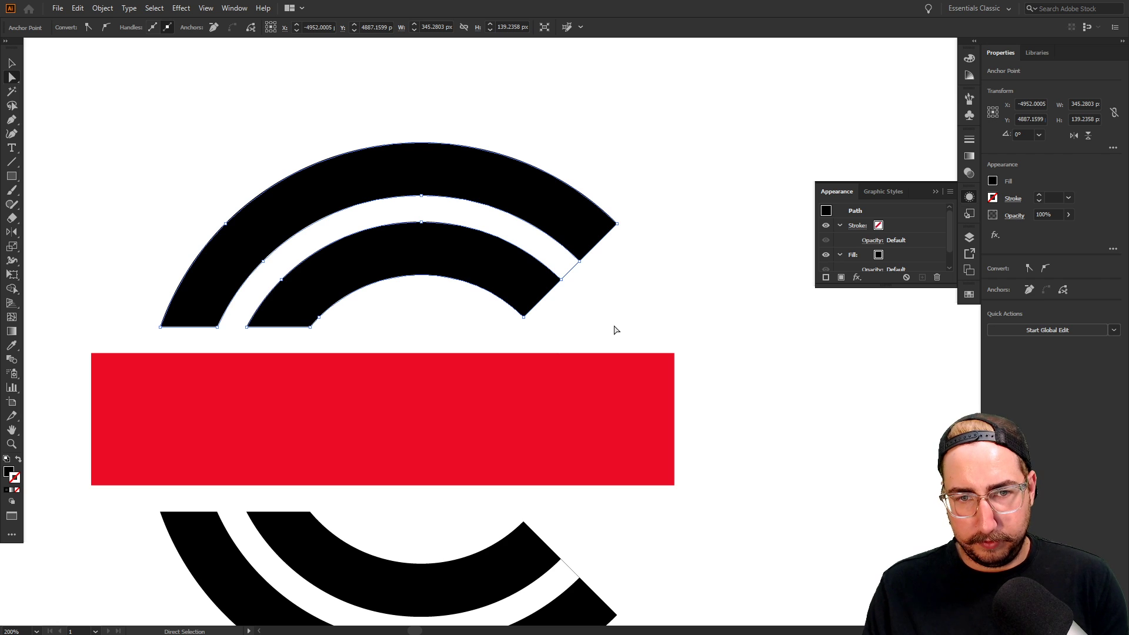
left_click(630, 438, "shift")
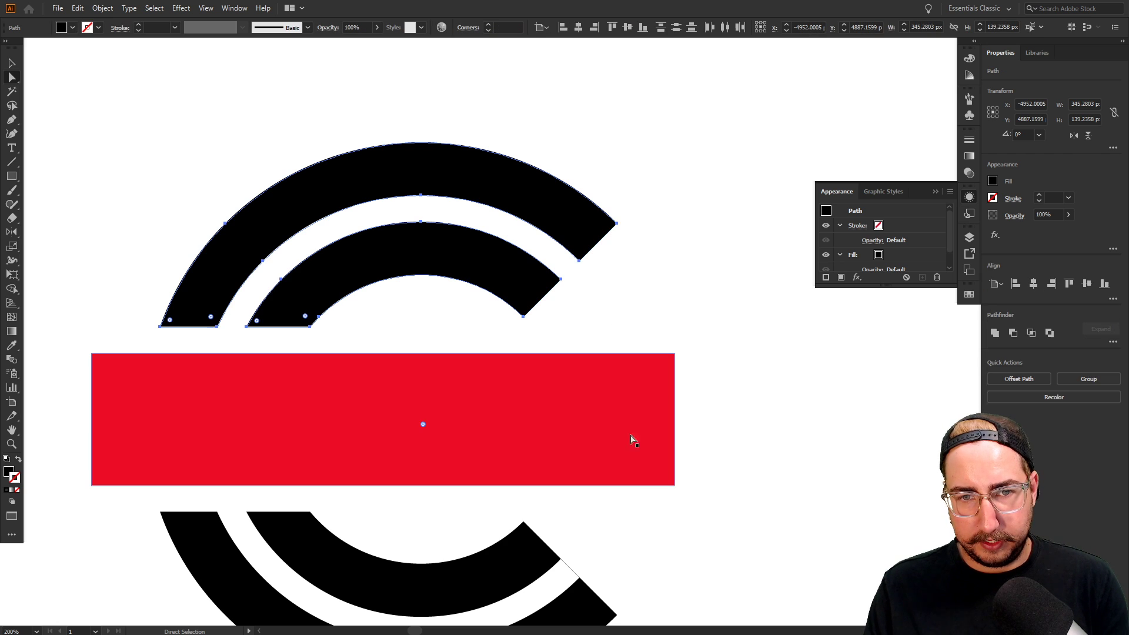
left_click(569, 562)
Close the four open arcs (inner and outer, upper and lower) with the Pen tool
key("p")
left_click(560, 559)
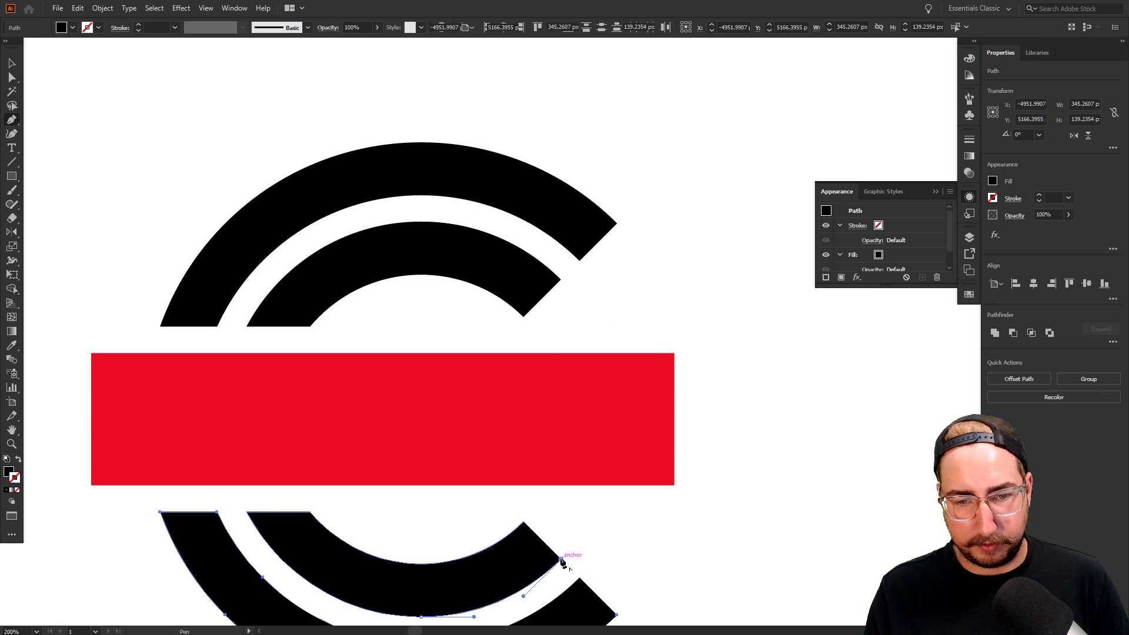
left_click(524, 522)
left_click(579, 578)
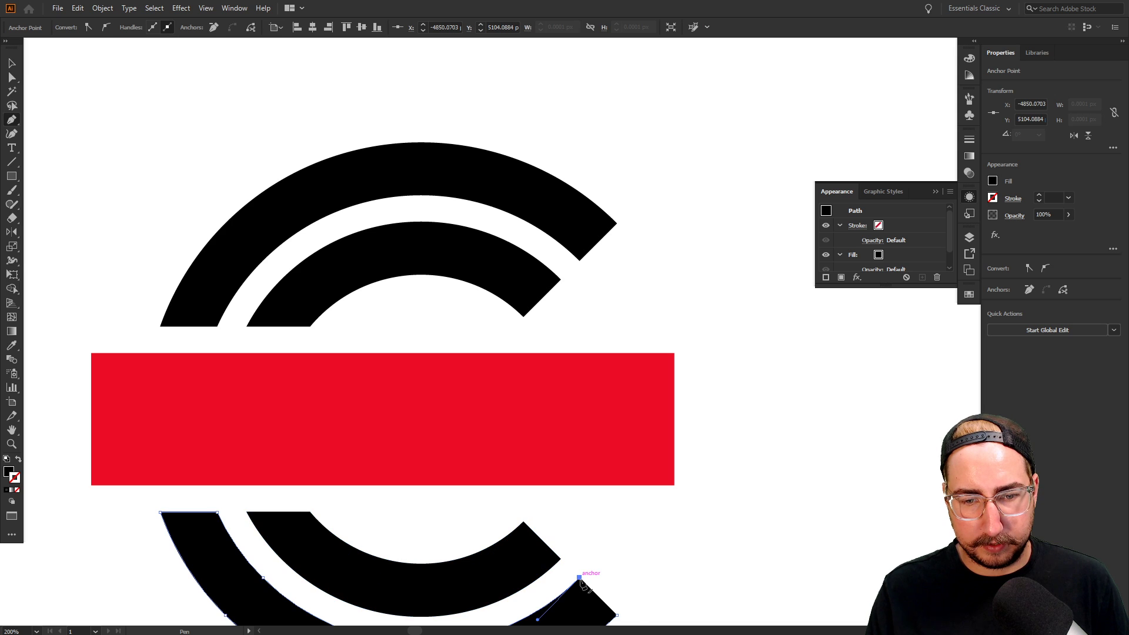
left_click(617, 615)
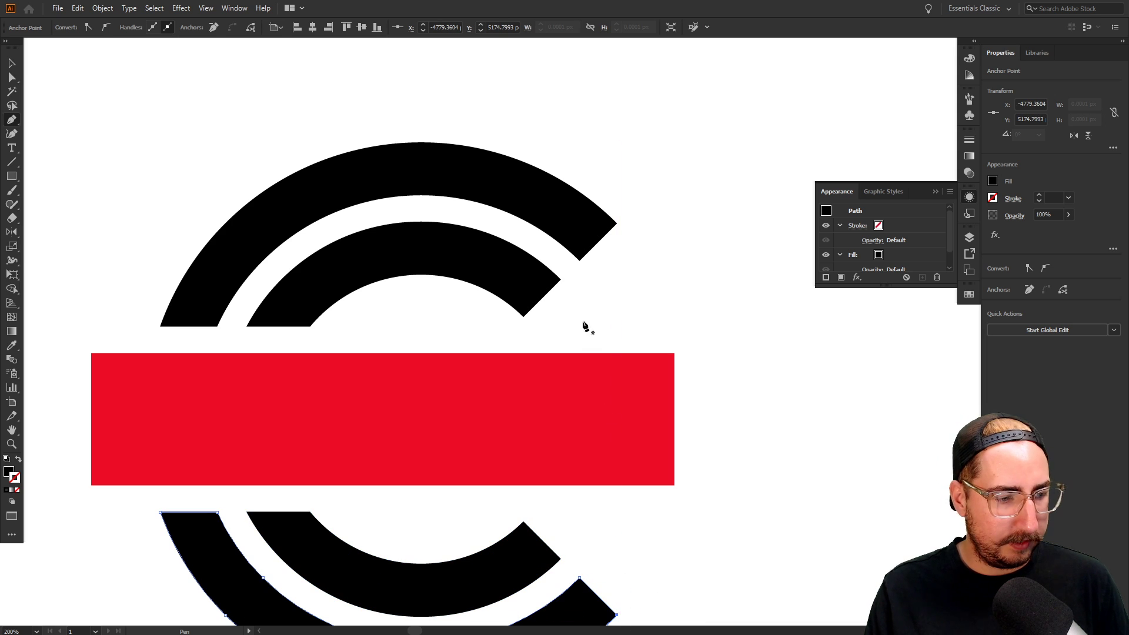
left_click(523, 317)
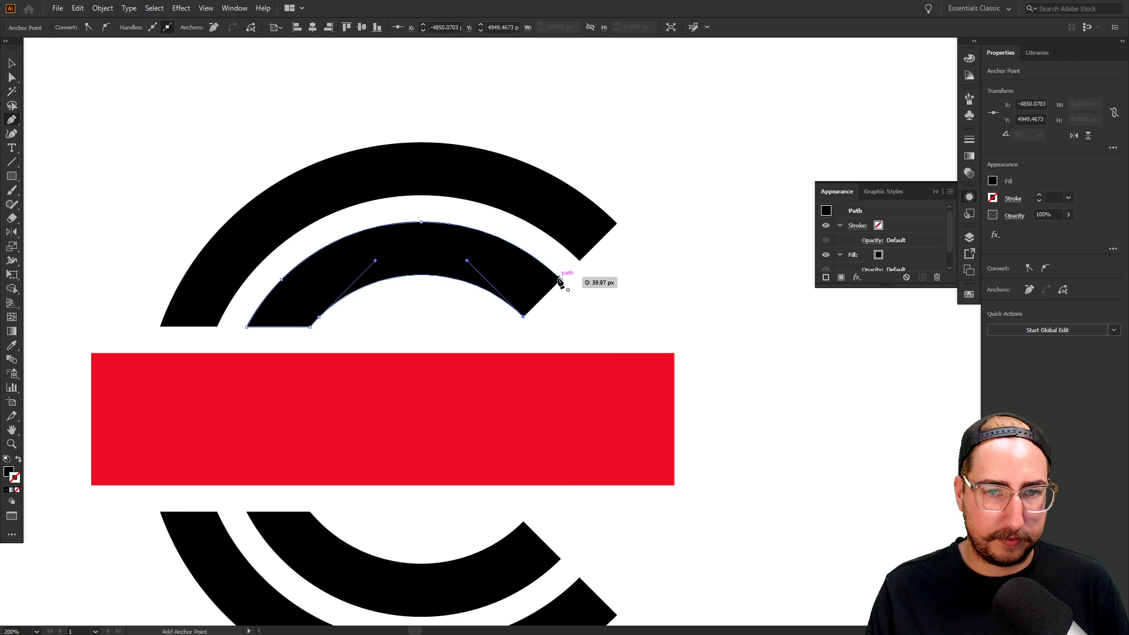
left_click(561, 279)
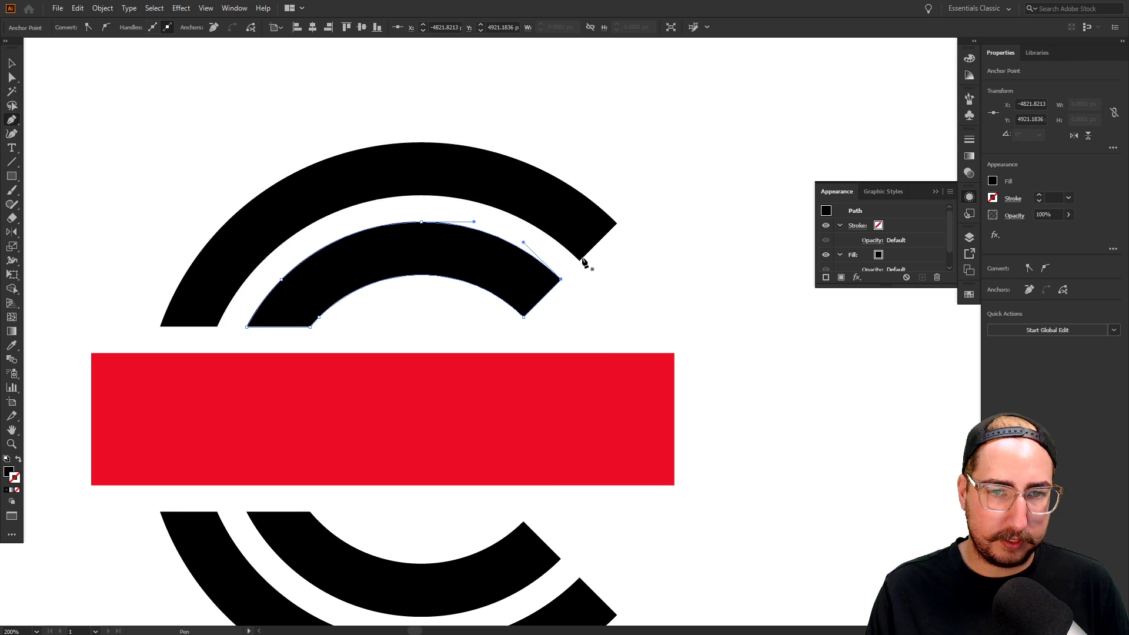
left_click(581, 260)
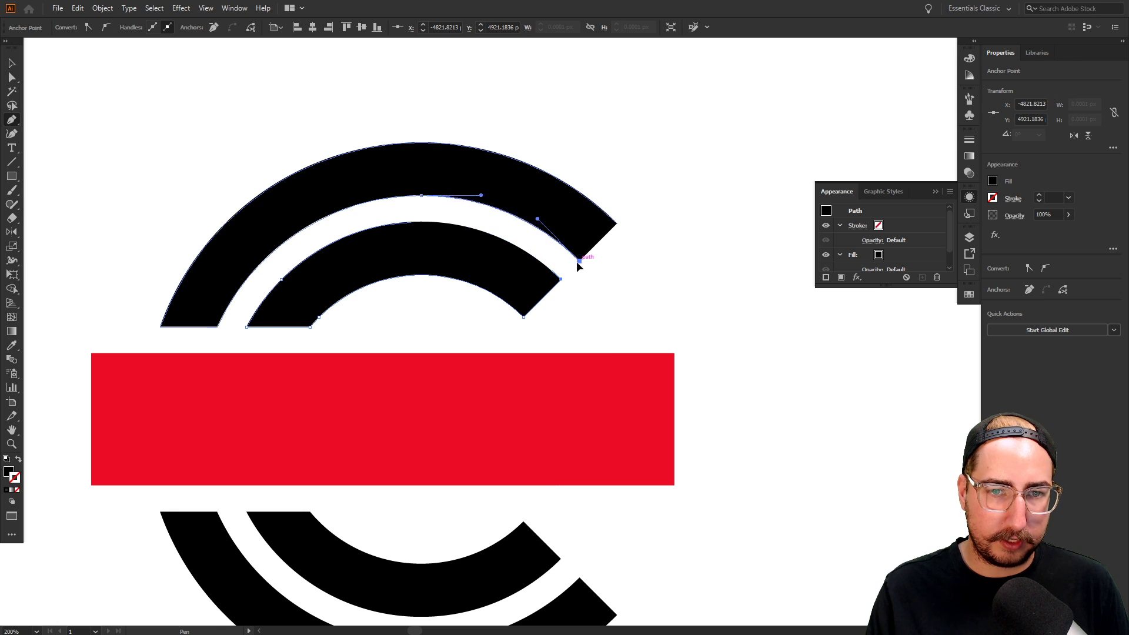
left_click(618, 224)
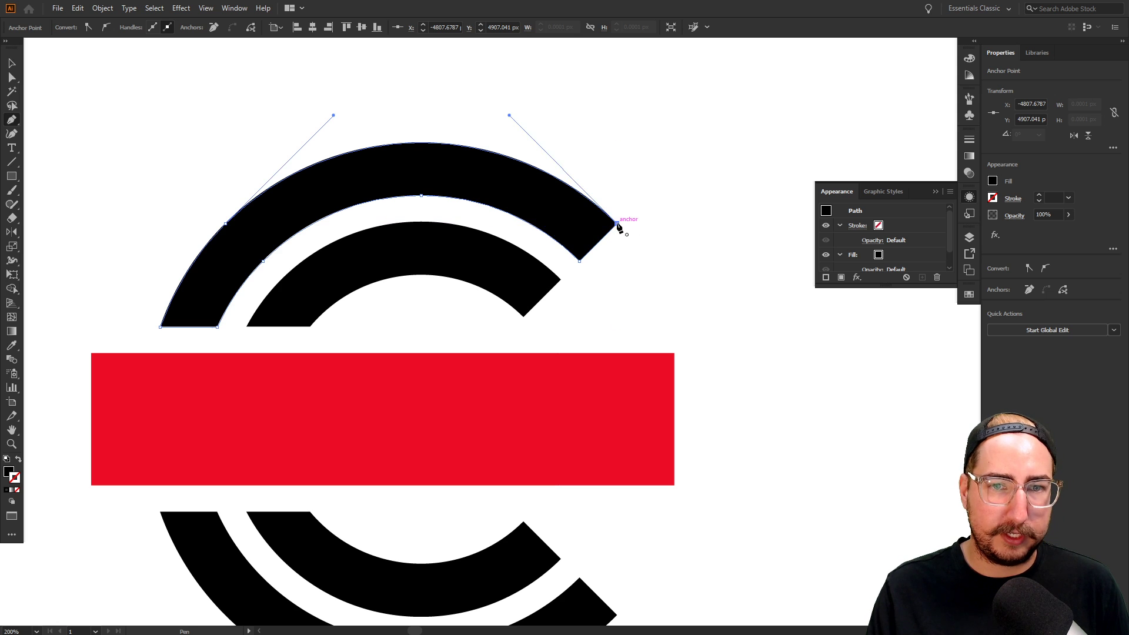
Duplicate the closed-arc logo to its right
key("v")
left_click(592, 346)
key("z")
left_click(584, 380, "alt")
left_click(584, 380, "alt")
left_click(584, 380, "alt")
left_click(584, 380, "alt")
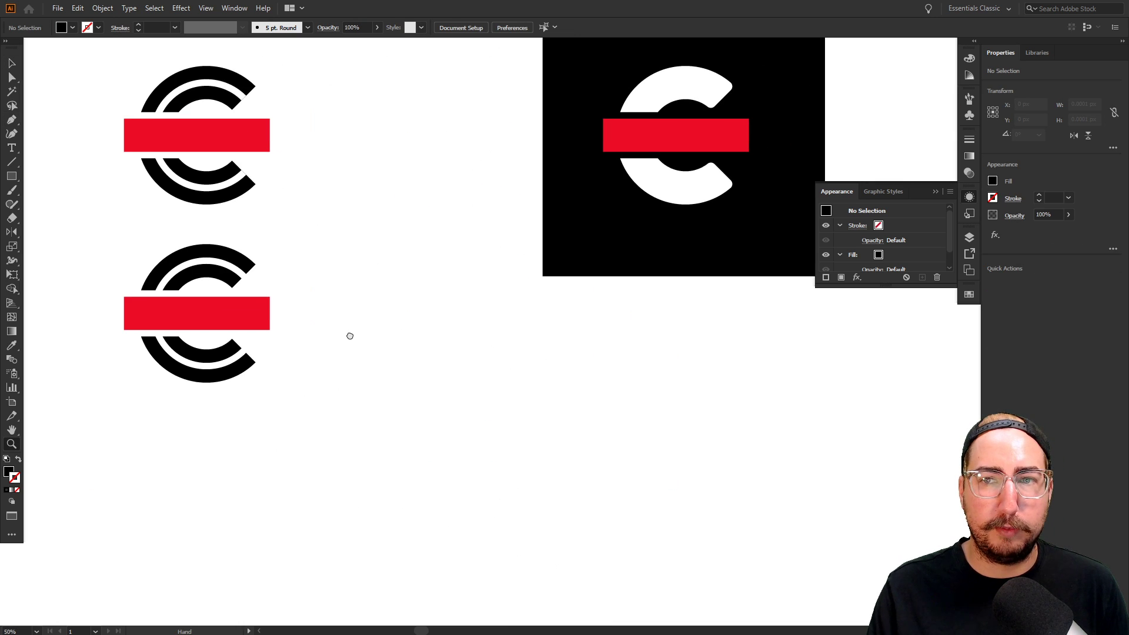
key("v")
left_click_drag(317, 242, 104, 447)
left_click_drag(210, 319, 410, 323)
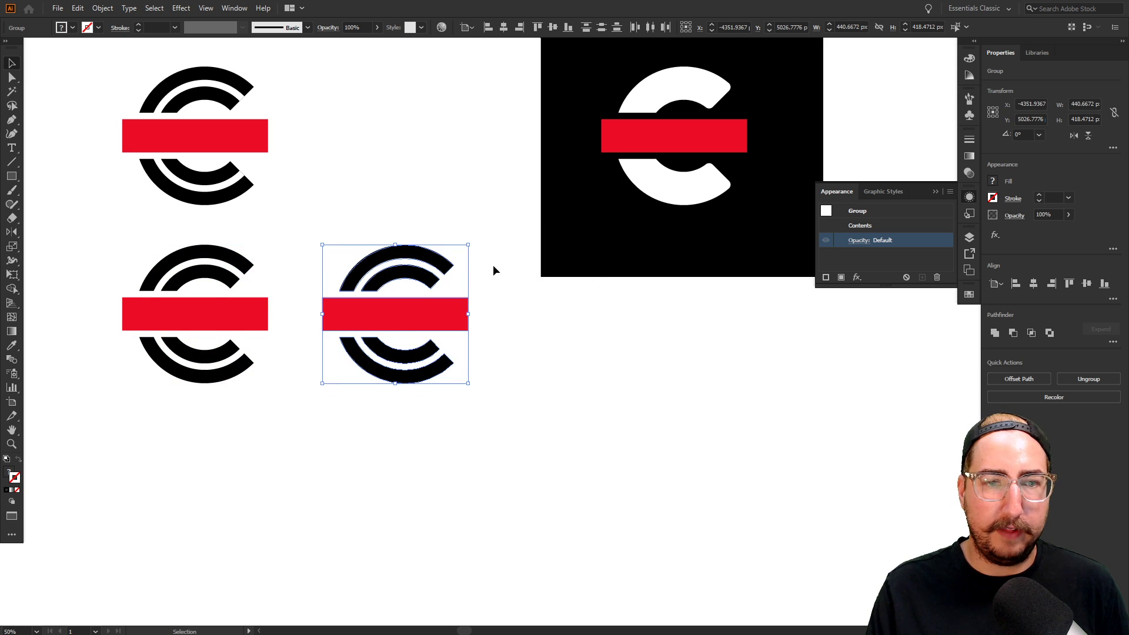
Select the copy's upper and lower arc-end corners and round them with the corner widget
key("z")
left_click(474, 287)
left_click(523, 319)
left_click(526, 322)
key("a")
left_click_drag(698, 276, 529, 305)
left_click_drag(490, 402, 592, 501)
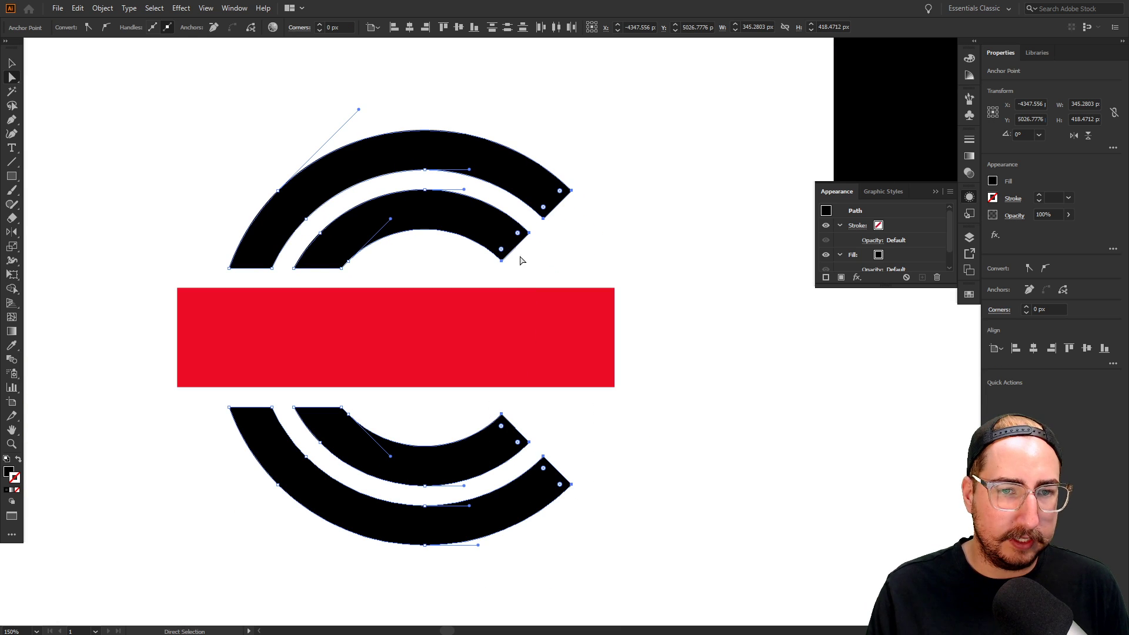
left_click_drag(517, 236, 521, 234)
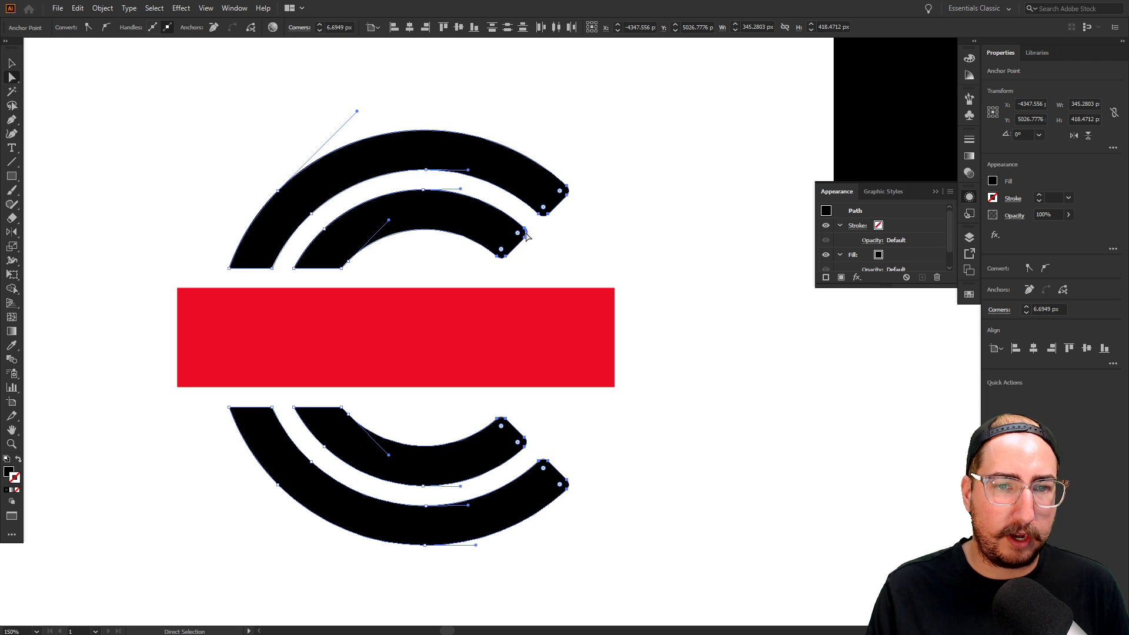
Undo the first rounding and round the arc-end corners again to about 10 px
key("v")
left_click(601, 236)
key("z")
left_click(561, 402, "alt")
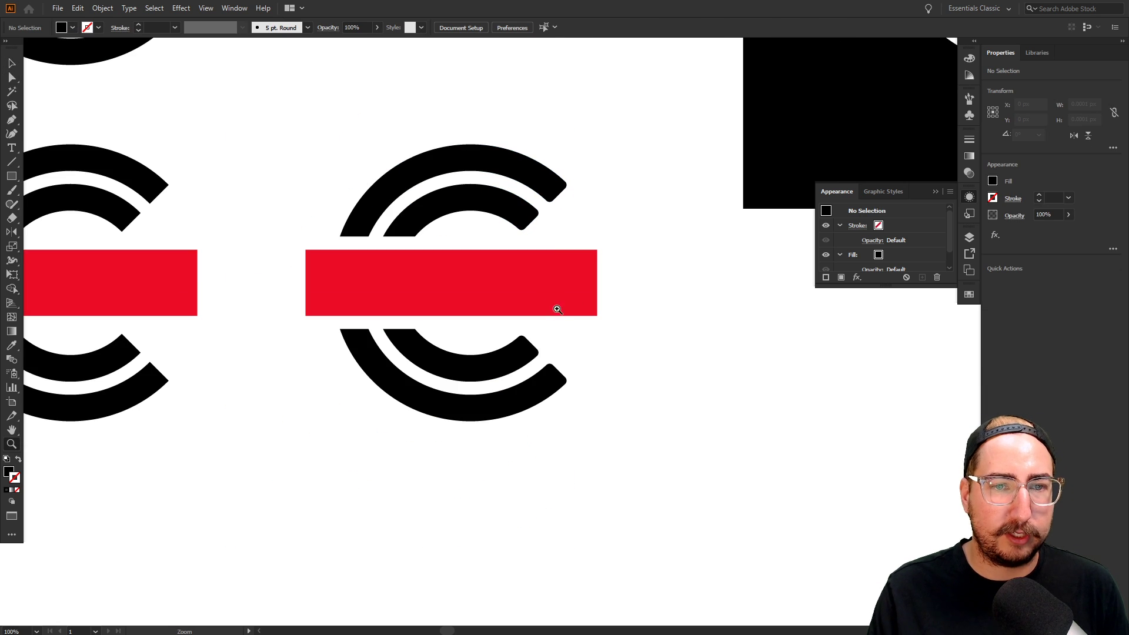
left_click(556, 331)
left_click(533, 282)
key("ctrl+z")
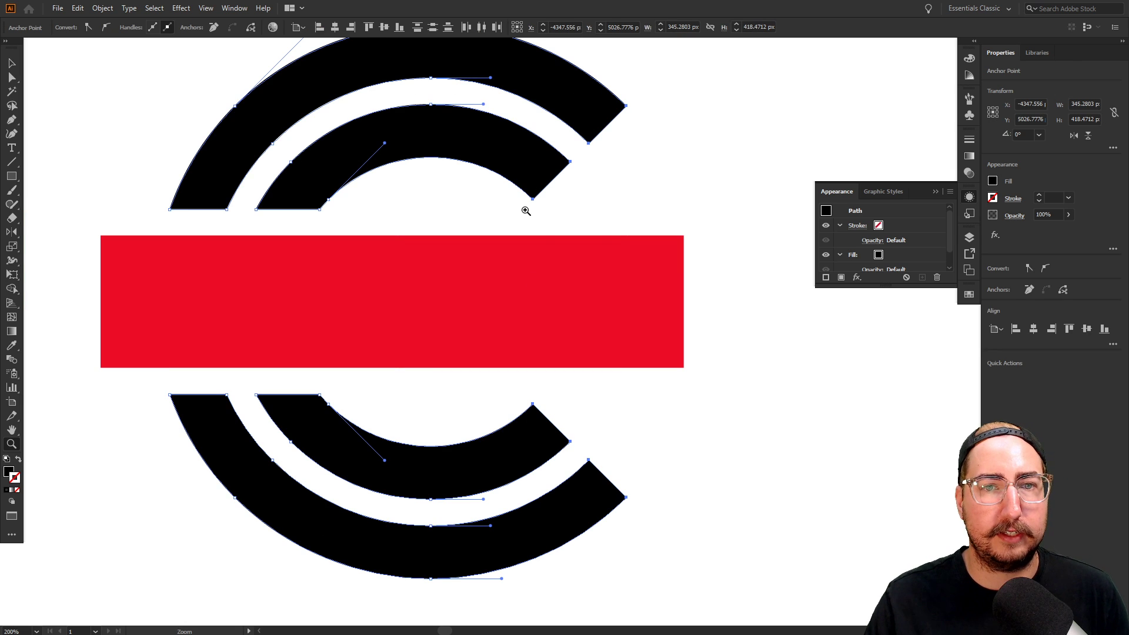
left_click(591, 239)
key("a")
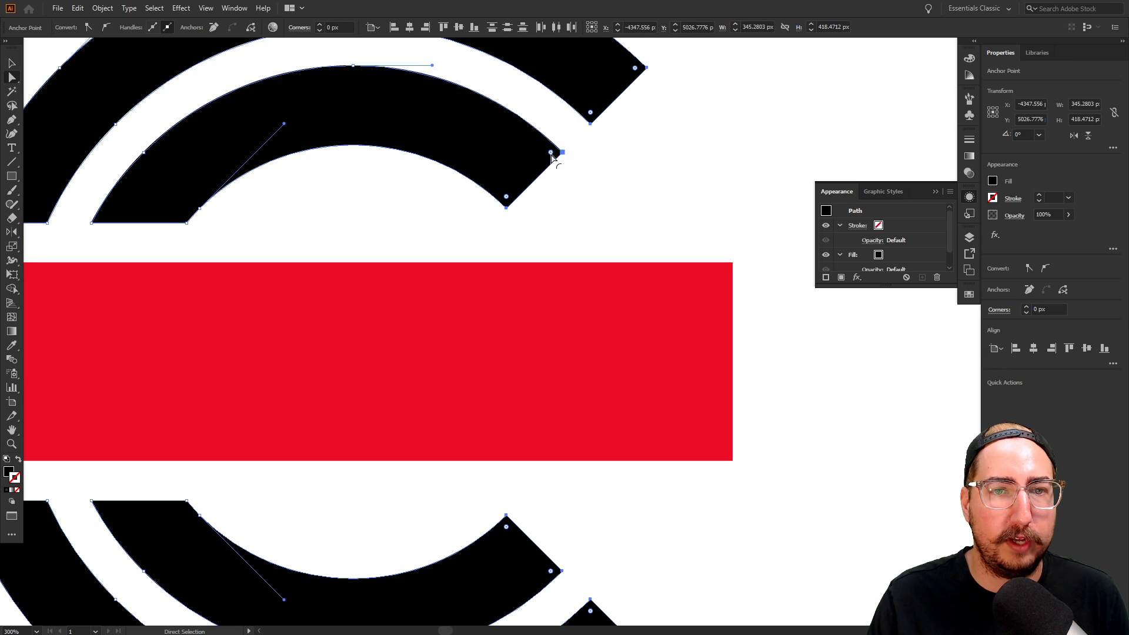
left_click_drag(550, 154, 535, 156)
Move both bottom logos down and left, then select the rounded variant to copy
left_click(636, 219)
key("z")
left_click(562, 303, "alt")
left_click(562, 303, "alt")
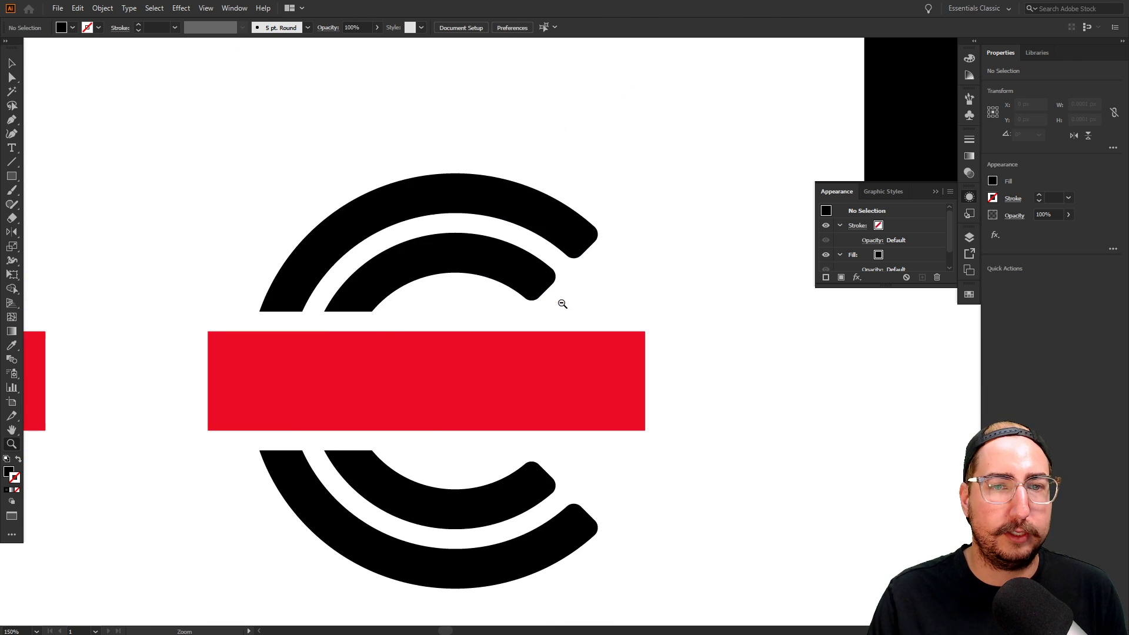
left_click(585, 307, "alt")
left_click(612, 326, "alt")
left_click(614, 326, "alt")
left_click_drag(621, 400, 585, 348)
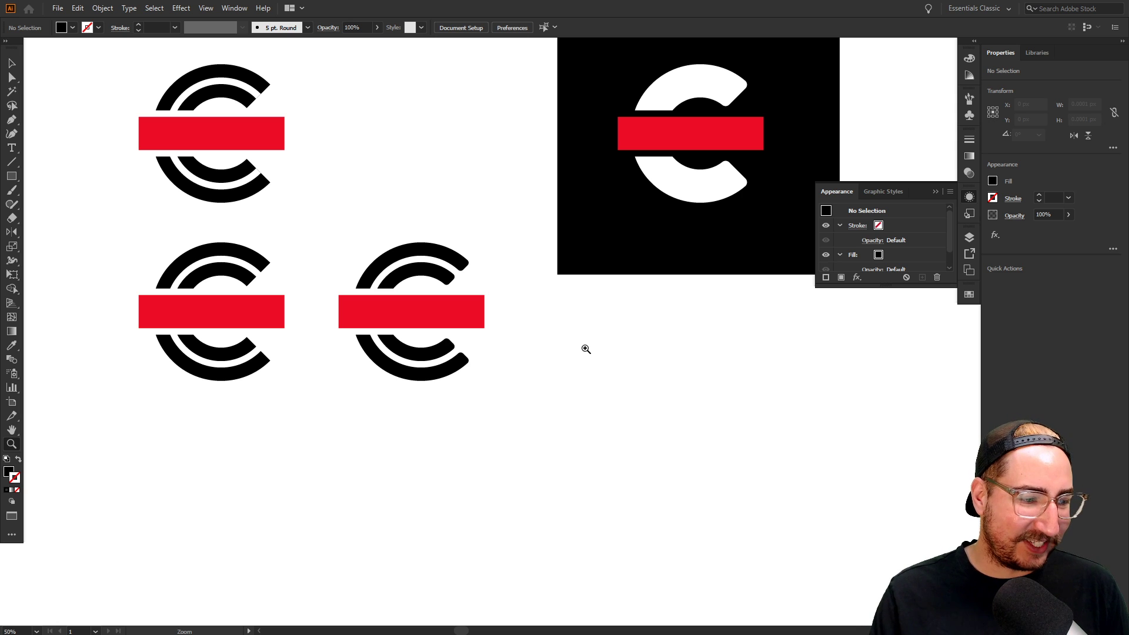
key("v")
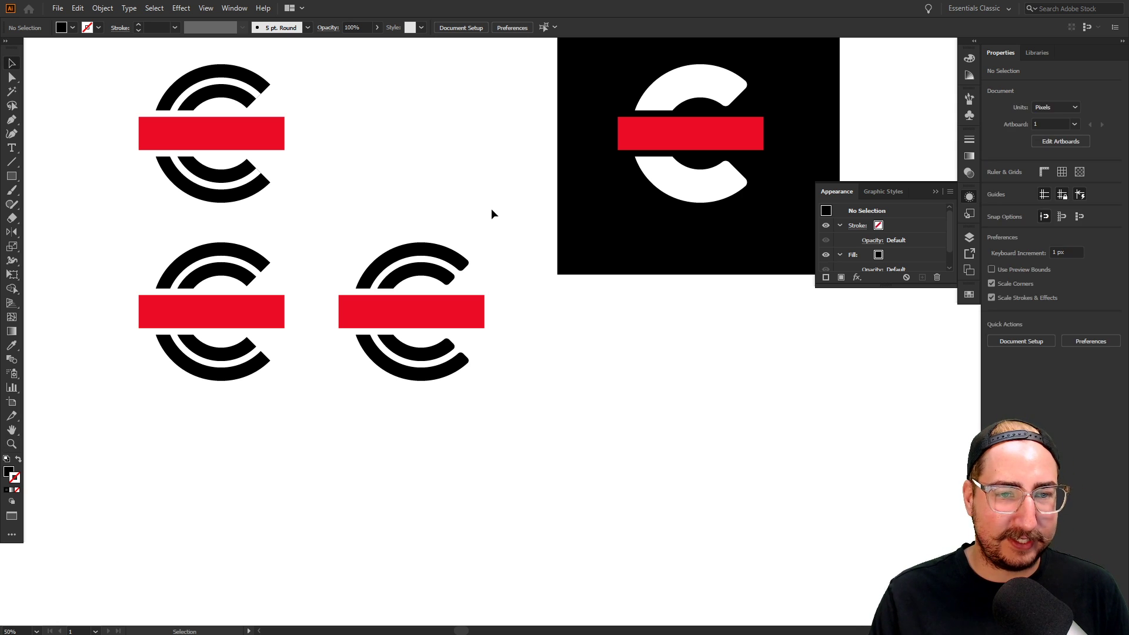
left_click_drag(492, 209, 331, 459)
left_click_drag(107, 241, 466, 410)
left_click_drag(443, 322, 550, 386)
left_click(439, 346)
Draw a black square around the rightmost logo and send it to the back
left_click(450, 292)
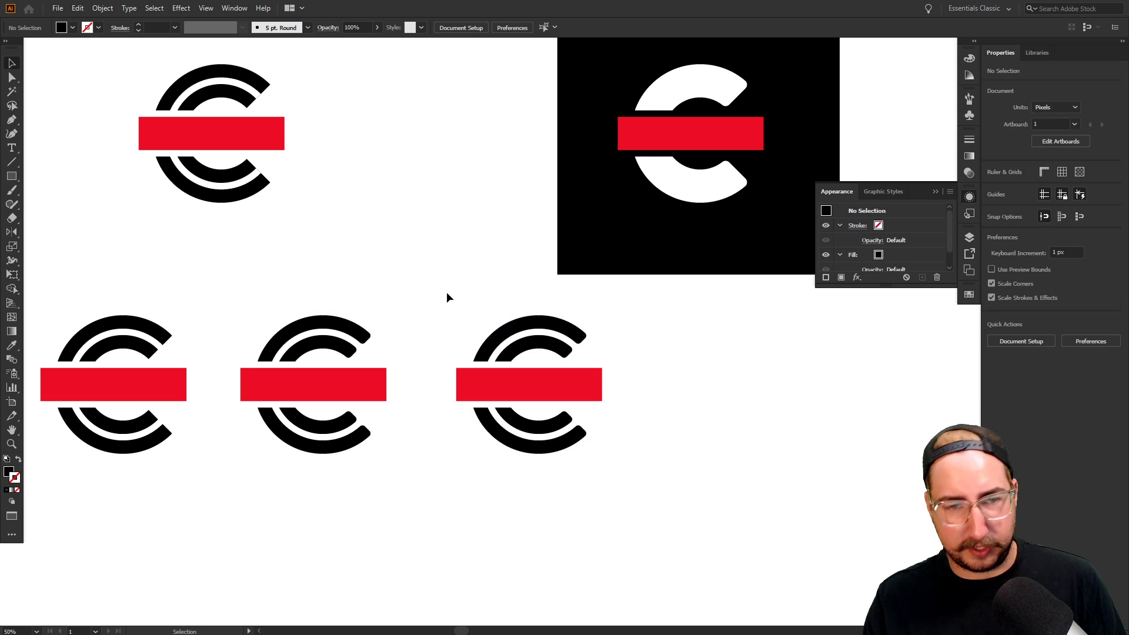
key("m")
mouse_move(432, 297)
left_mouse_down()
mouse_move(637, 474)
mouse_move(623, 480)
left_mouse_up()
key("ctrl+shift+bracketleft")
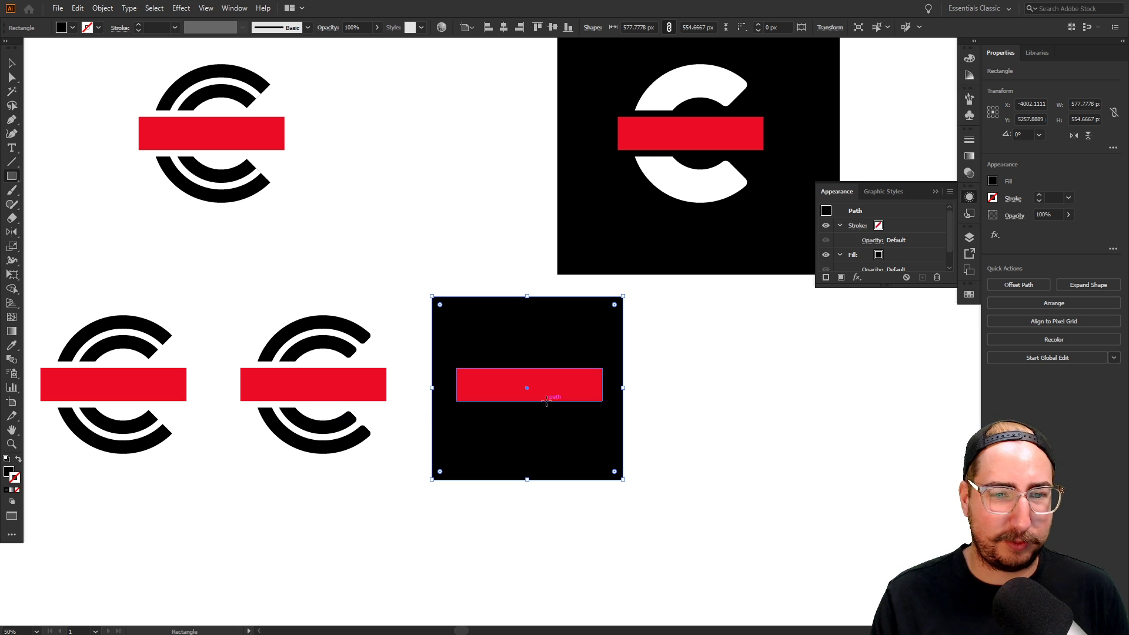
Group the four C arcs, make them white, and bring them in front of the square
left_click(511, 336, "ctrl")
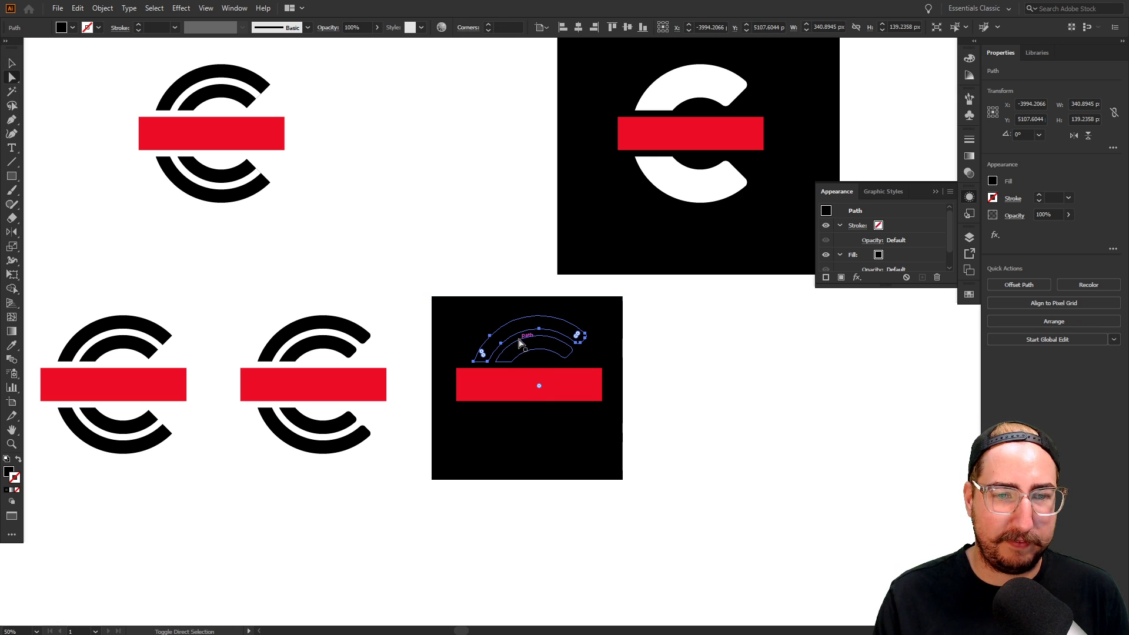
left_click(523, 347, "ctrl+shift")
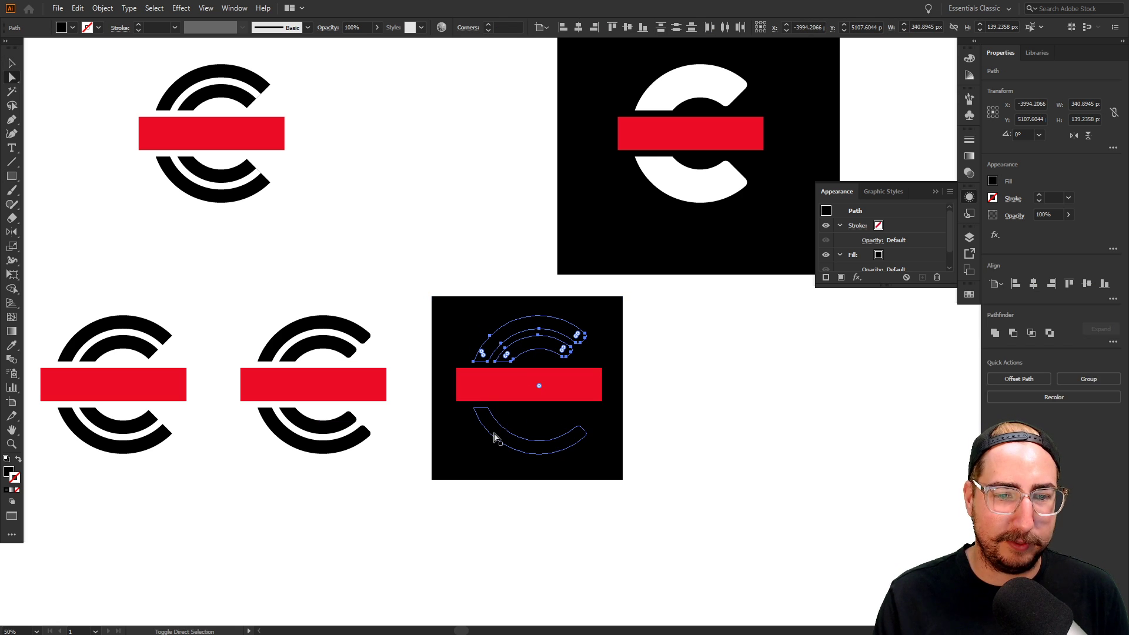
left_click(494, 437, "ctrl+shift")
left_click(507, 416, "ctrl+shift")
key("ctrl+g")
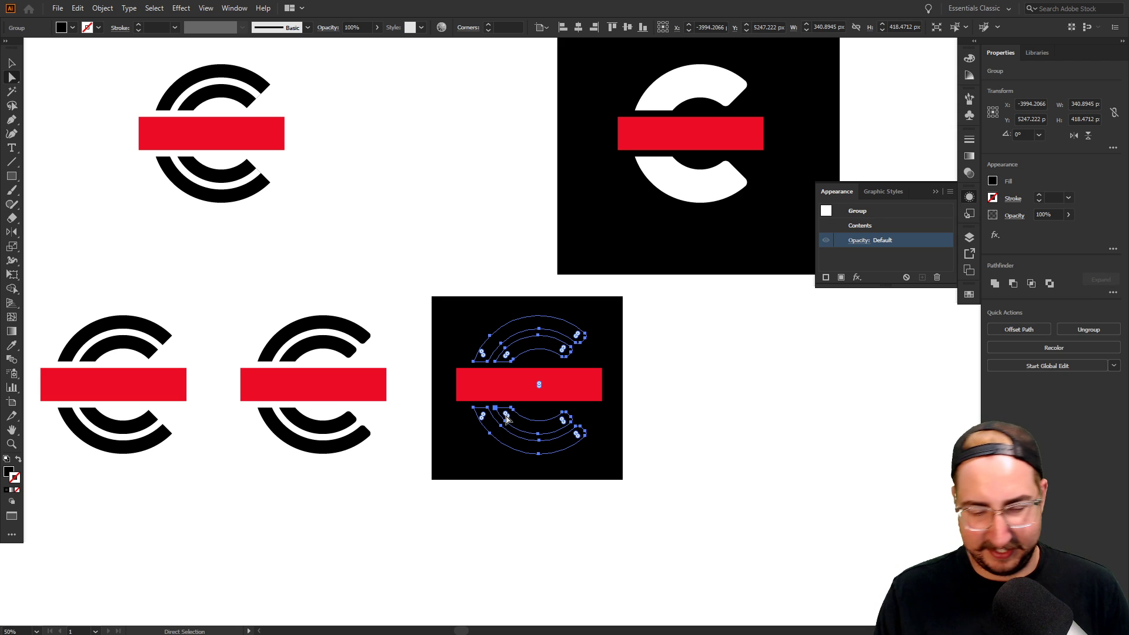
key("ctrl+shift+bracketright")
key("v")
left_click(680, 366)
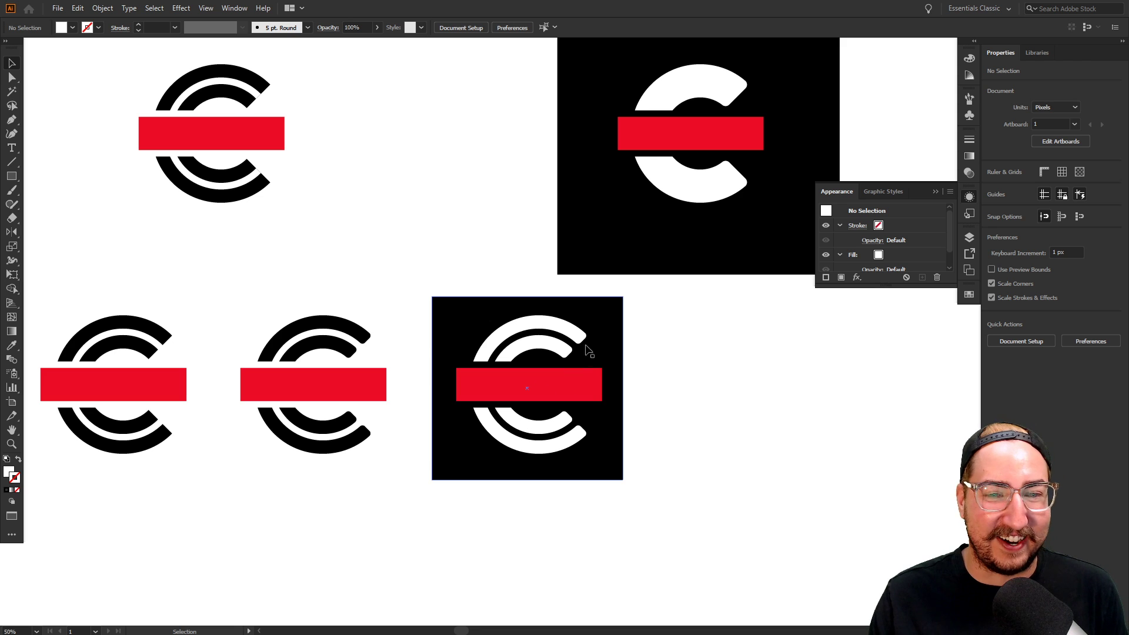
Enlarge the black-square logo to about 858 × 823 px and shift it down-right
left_click_drag(670, 297, 420, 518)
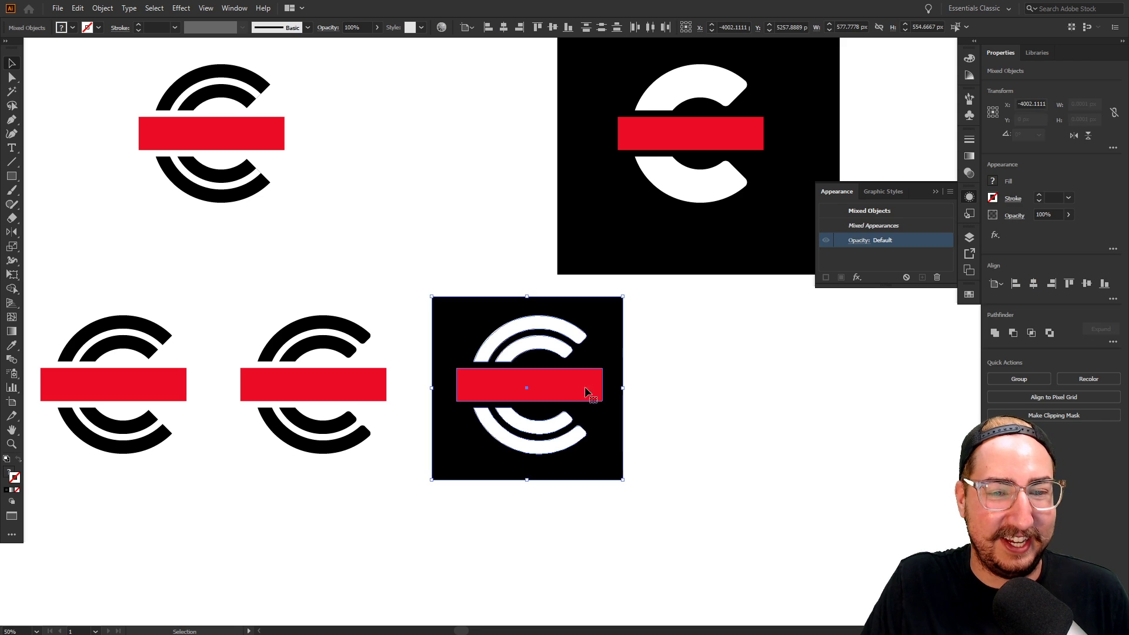
key("s")
left_click_drag(676, 317, 730, 259)
left_click_drag(557, 360, 646, 473)
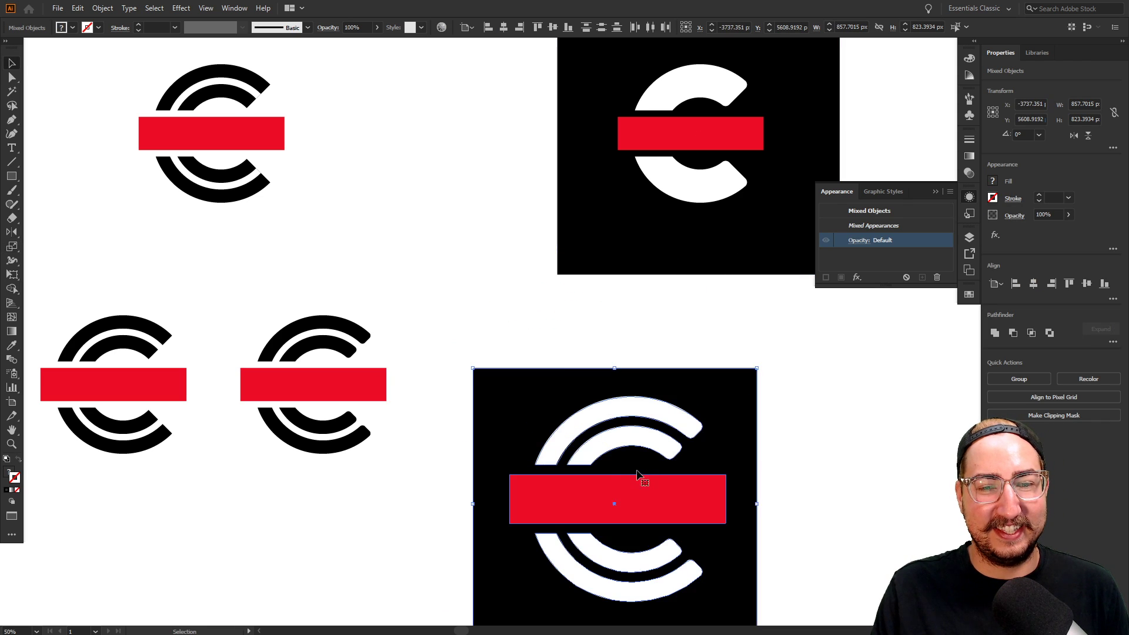
key("ctrl+alt+space")
left_click(588, 461, "ctrl+alt")
left_click_drag(537, 398, 493, 384)
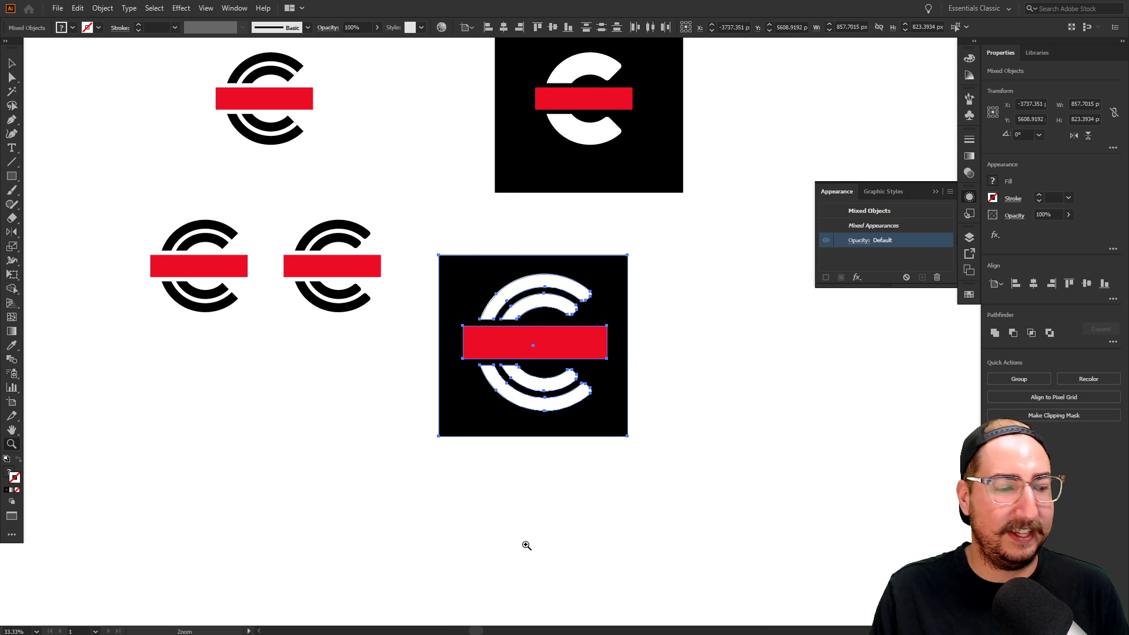
key("alt+Tab")
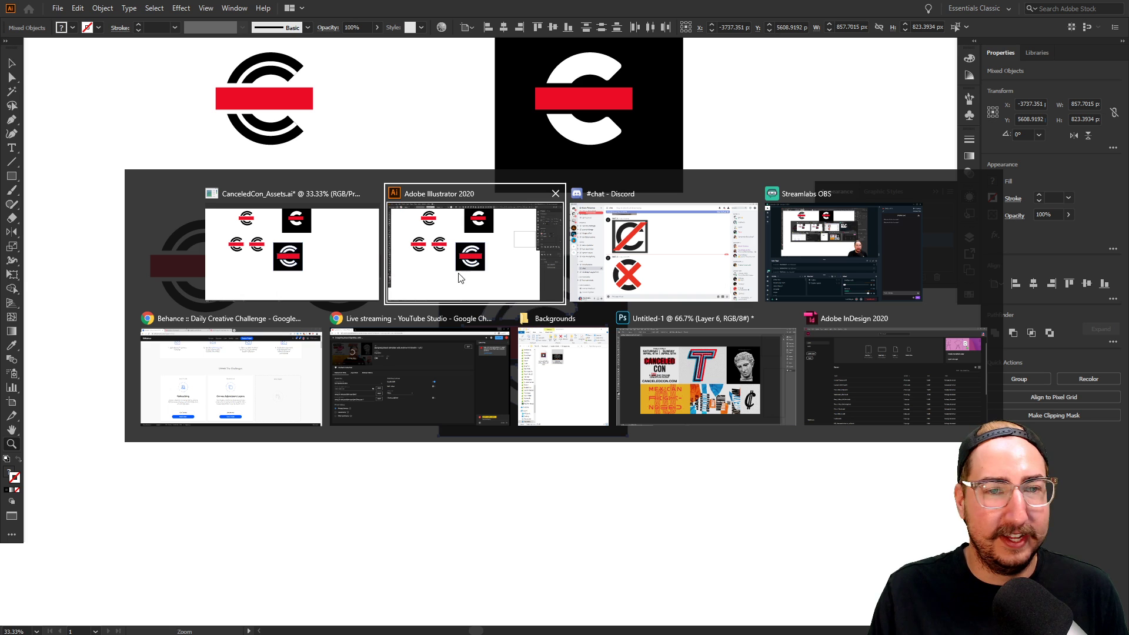
Copy the CanceledCon wordmark image from its Chrome tab, then switch back to Illustrator
left_click(303, 372)
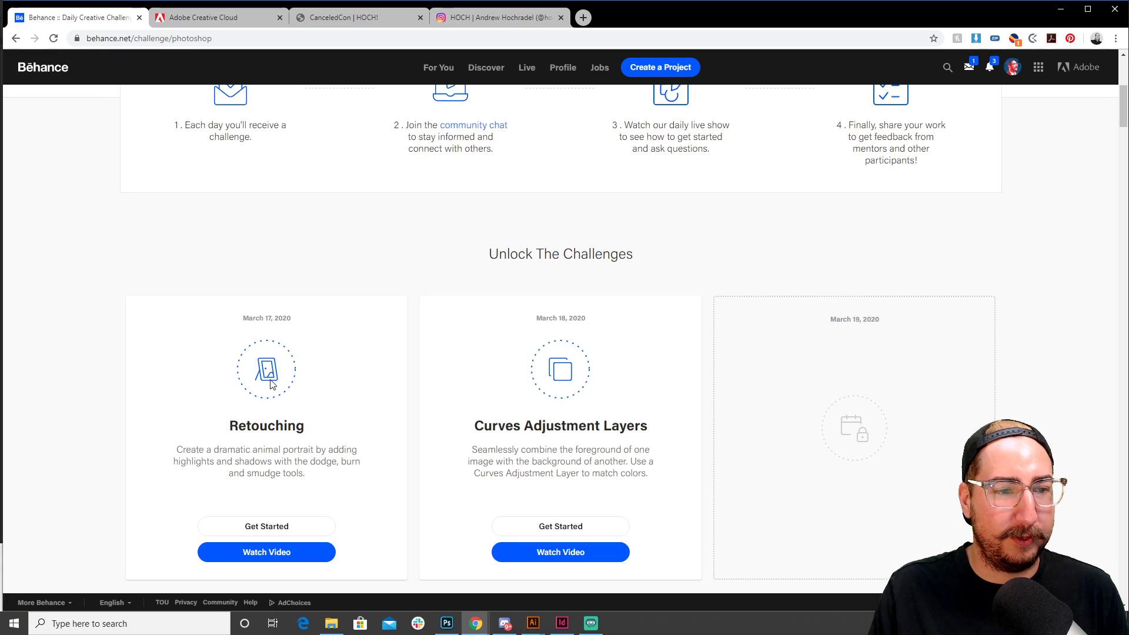
left_click(375, 18)
right_click(527, 270)
left_click(582, 405)
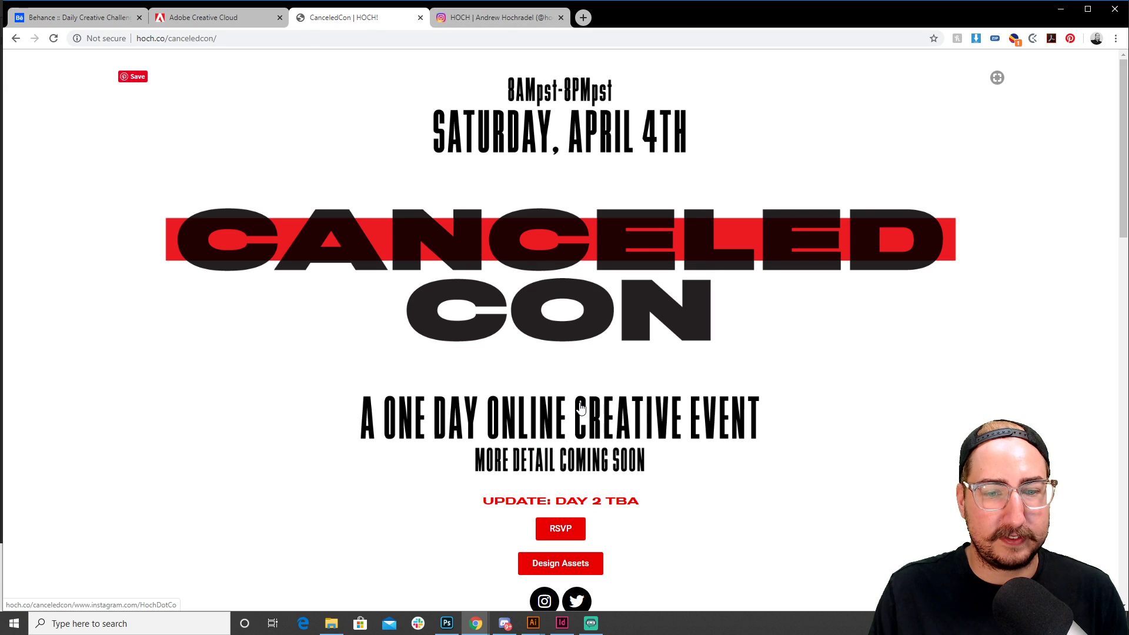
key("alt+Tab")
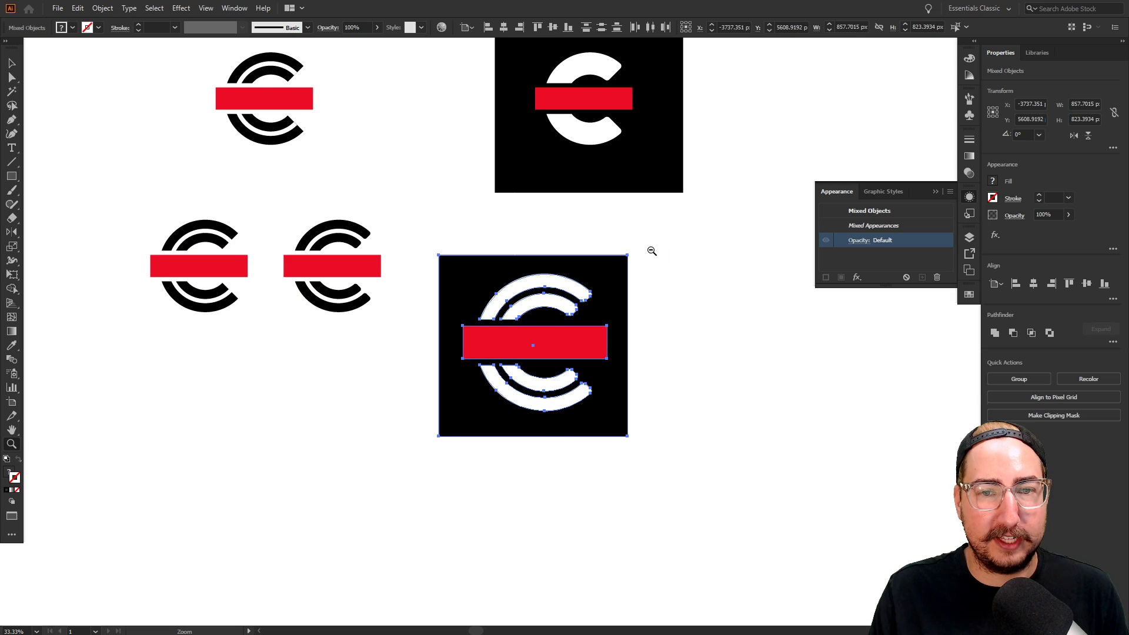
key("alt+Tab")
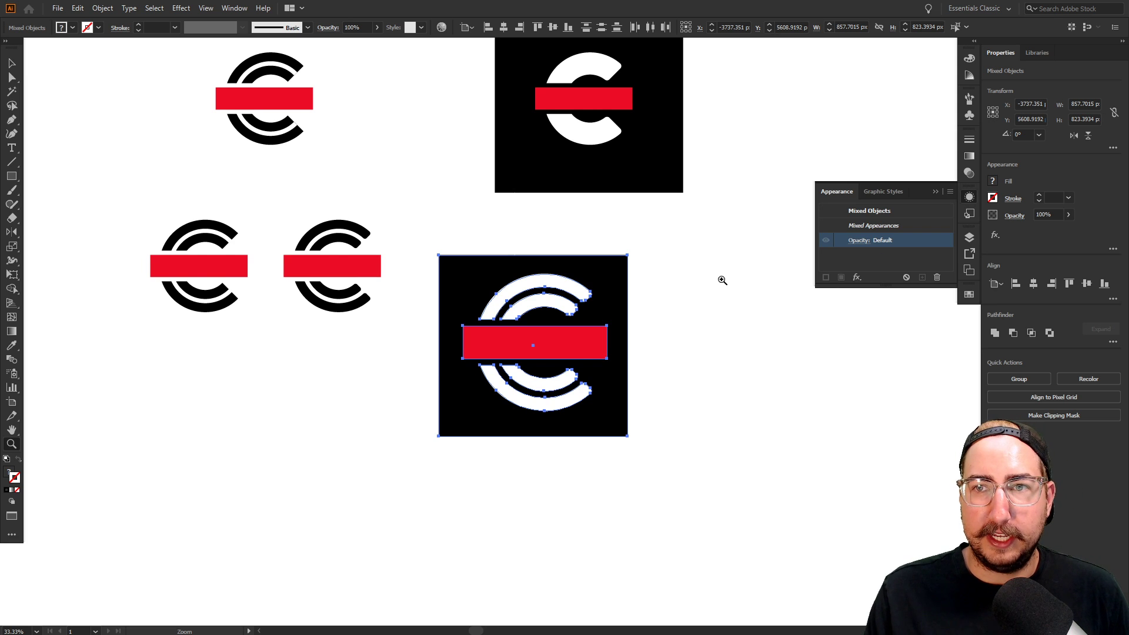
Copy the CANCELED CON wordmark from CanceledCon.ai and paste it into CanceledCon_Assets.ai
key("f")
key("f")
mouse_move(533, 622)
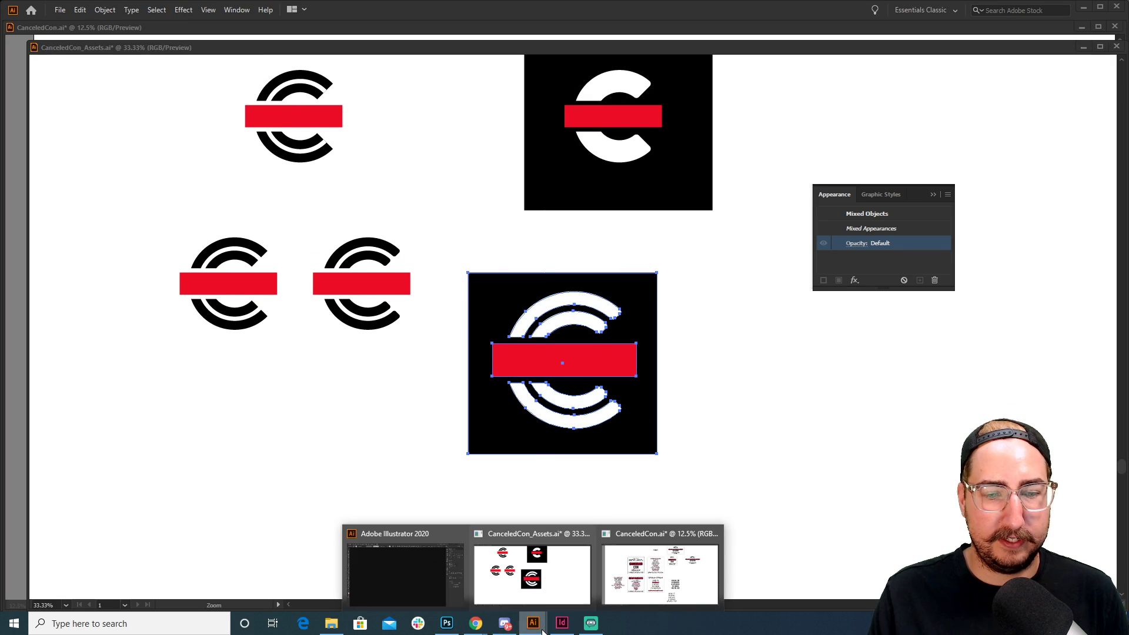
left_click(661, 568)
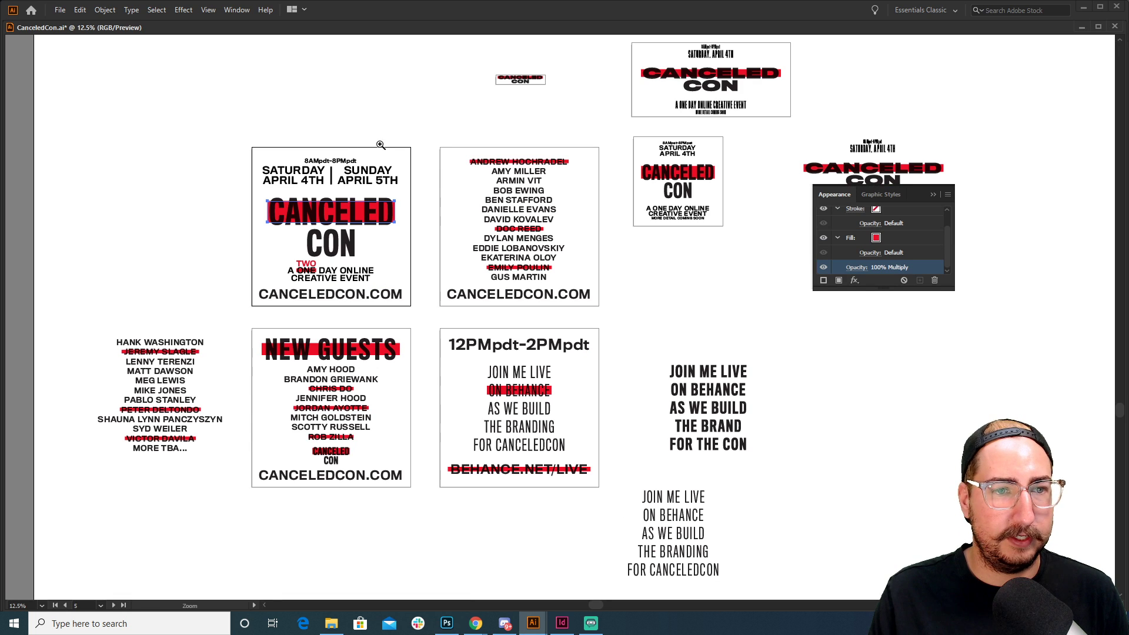
key("v")
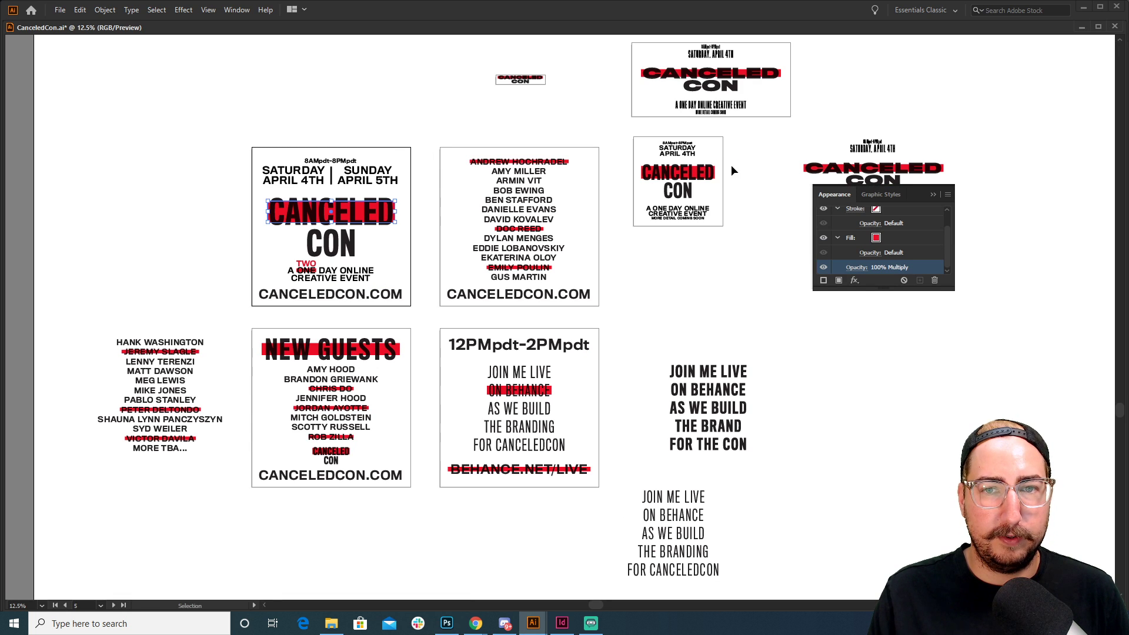
left_click(673, 199)
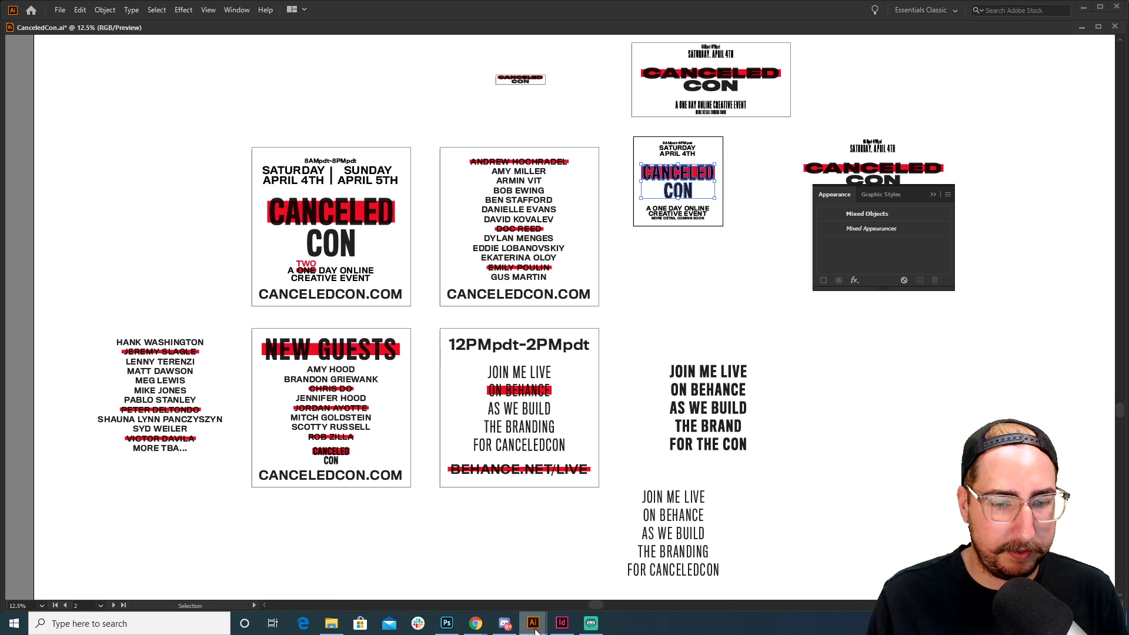
mouse_move(533, 623)
left_click(515, 588)
left_click_drag(601, 431, 219, 270)
key("ctrl+v")
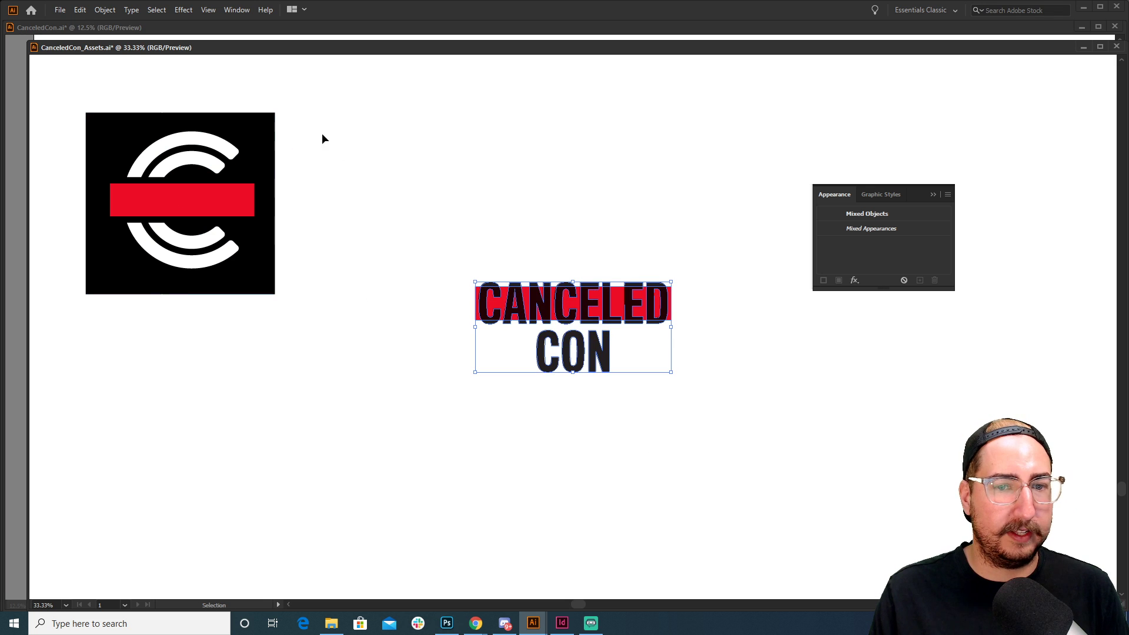
Place a copy of the ringed C above the wordmark, recolour it black, and shrink it
left_click_drag(322, 134, 126, 274)
left_click_drag(210, 206, 591, 247)
key("i")
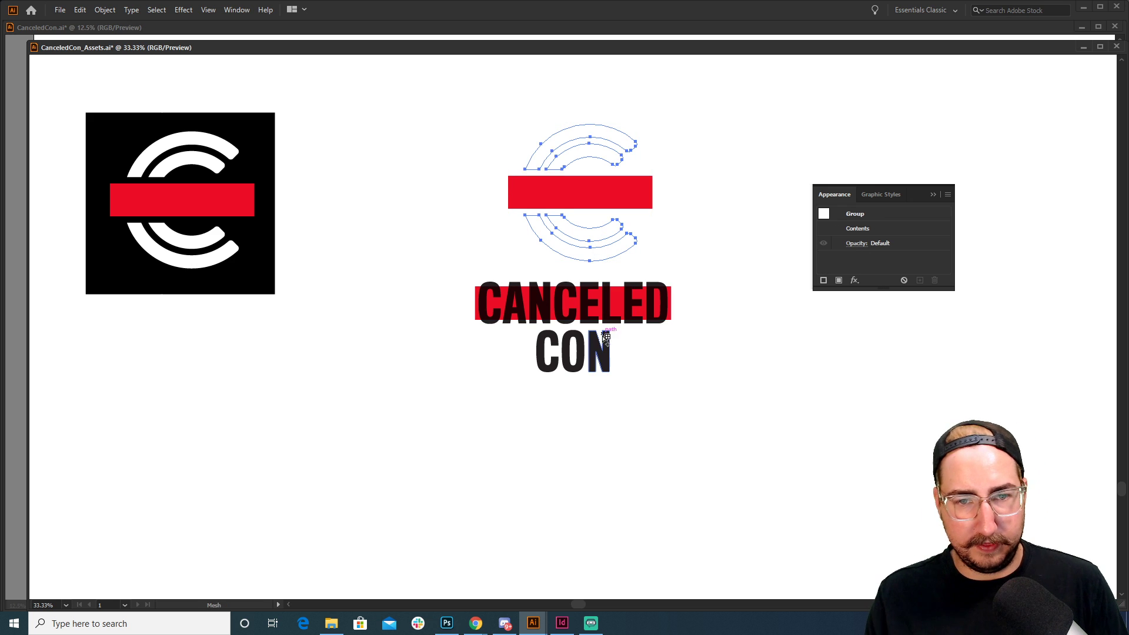
left_click(606, 350)
left_click_drag(701, 98, 650, 148)
key("s")
Delete the red highlight bar behind CANCELED
key("v")
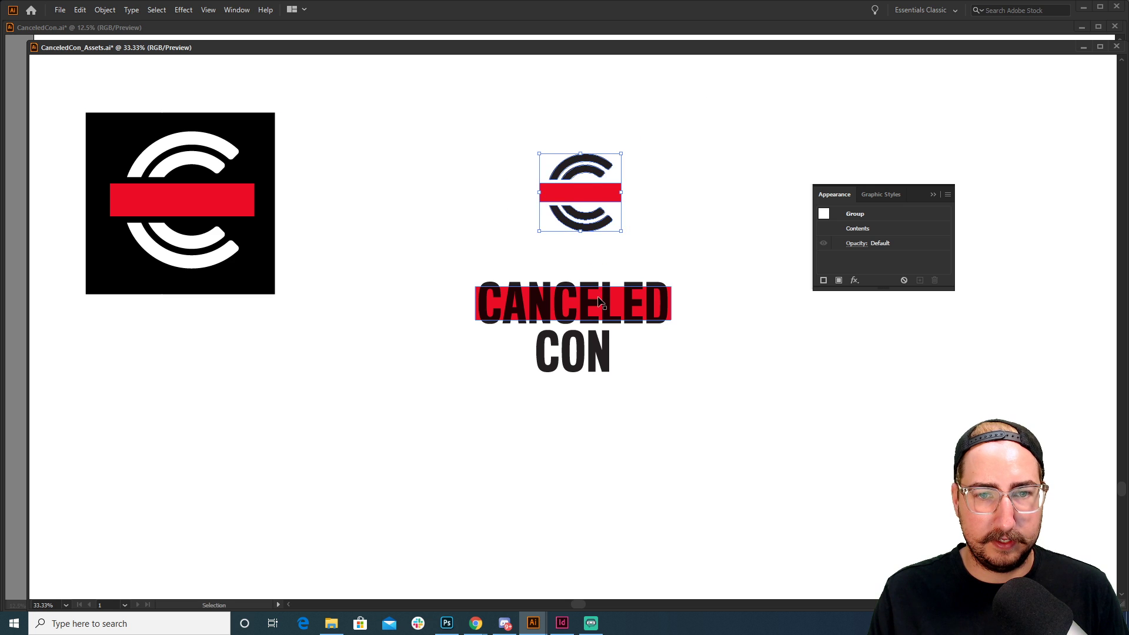
key("a")
left_click(613, 288)
key("Delete")
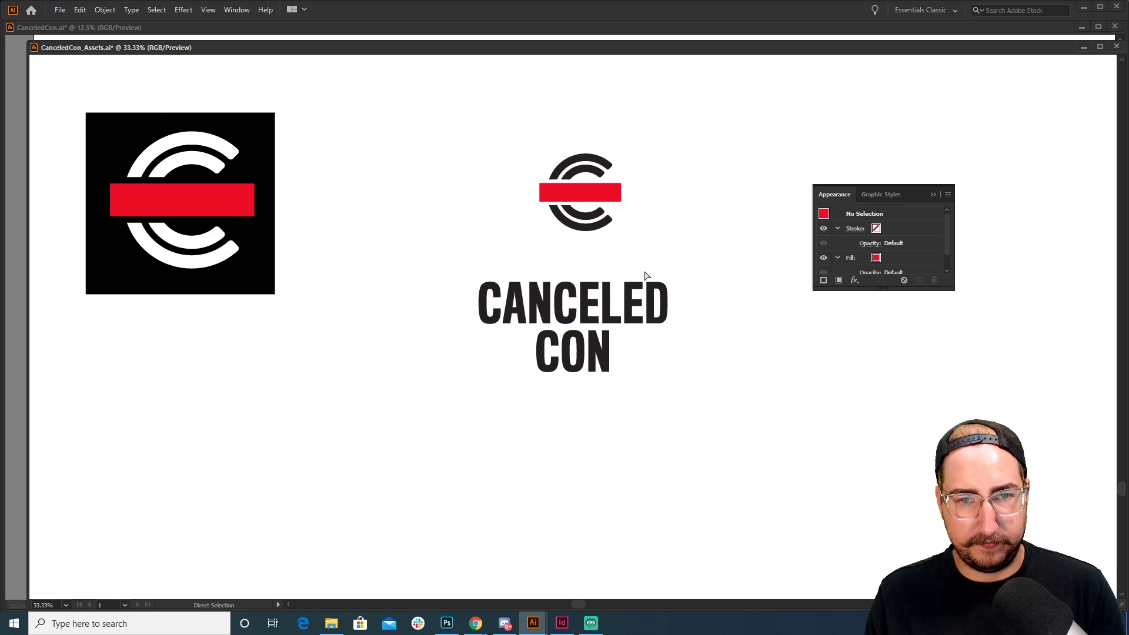
Move the CANCELED CON wordmark up so it sits just under the logo
left_click(606, 305)
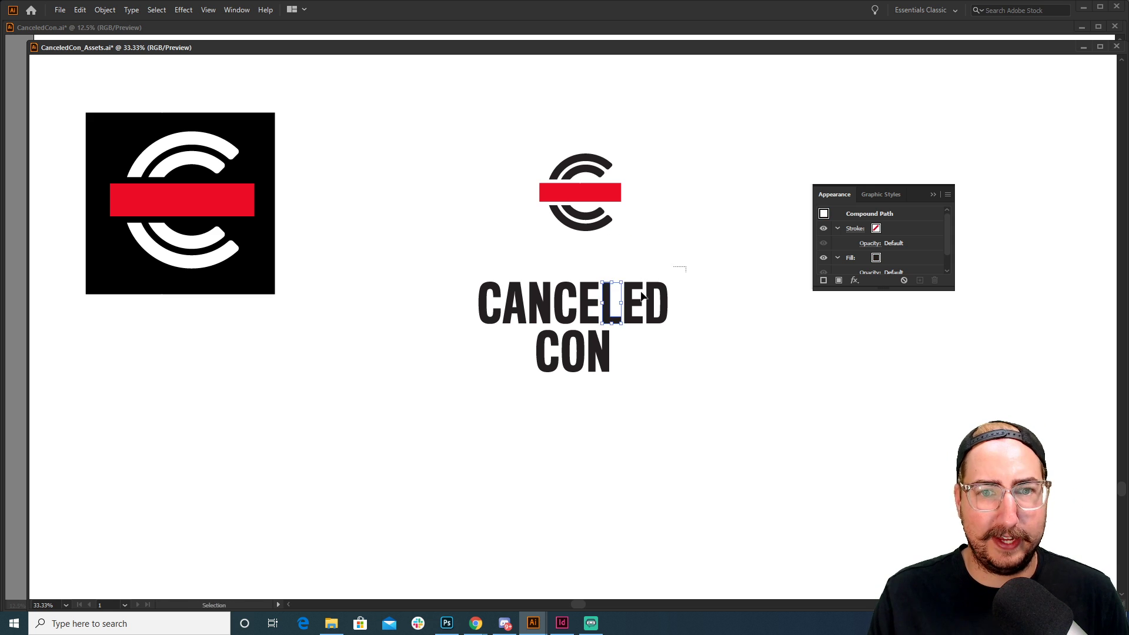
left_click_drag(685, 267, 411, 419)
key("v")
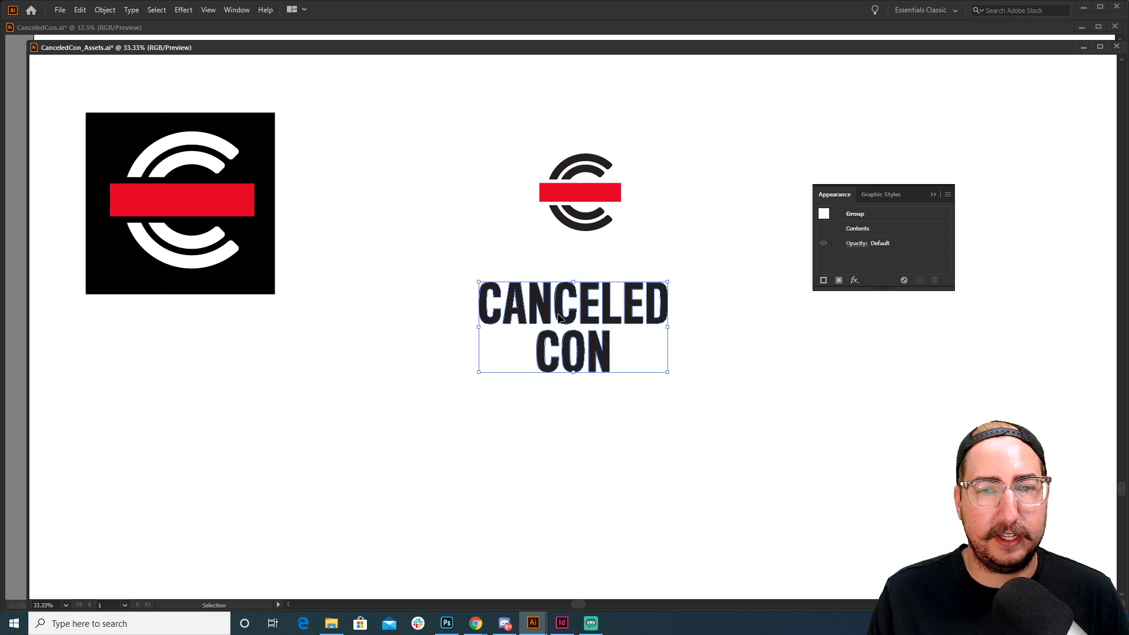
left_click_drag(559, 316, 568, 277)
left_click(720, 198)
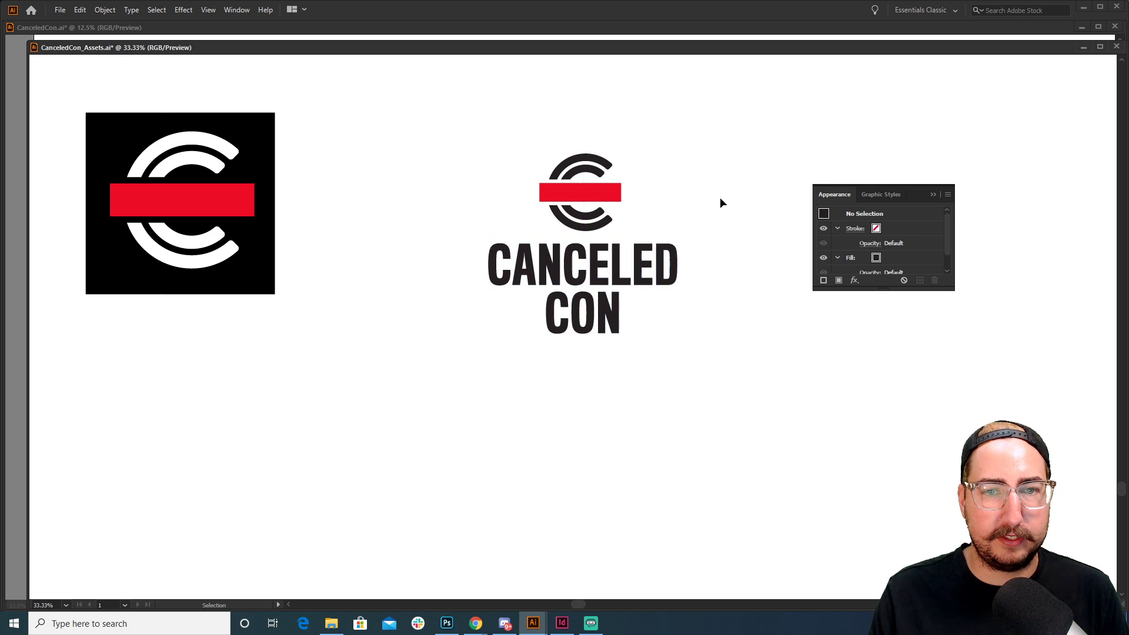
left_click(675, 271)
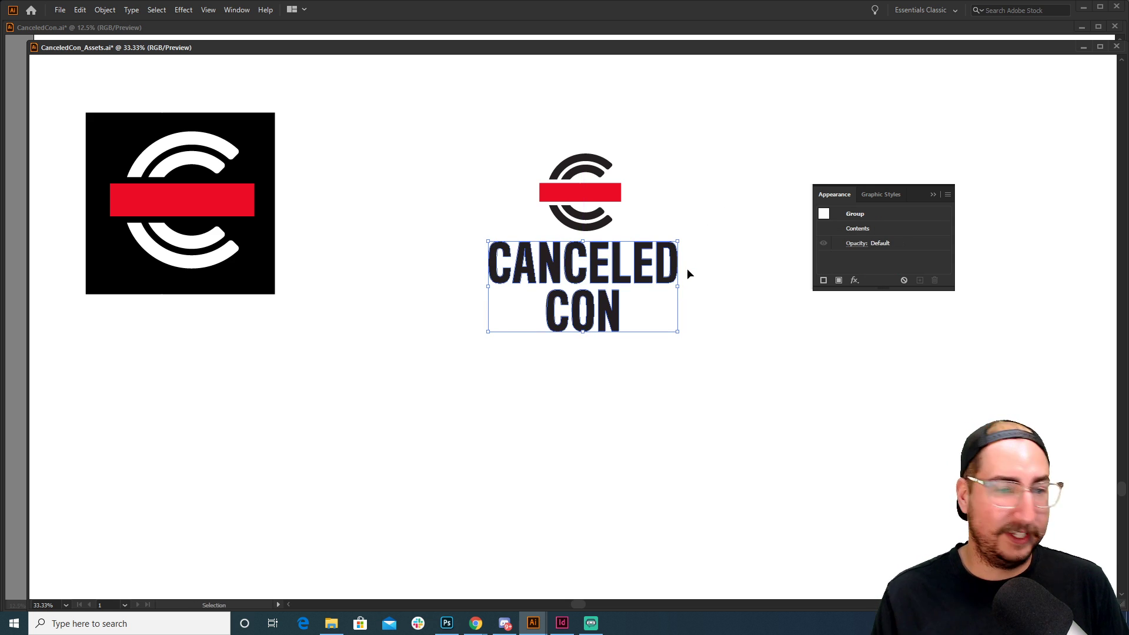
left_click(723, 382)
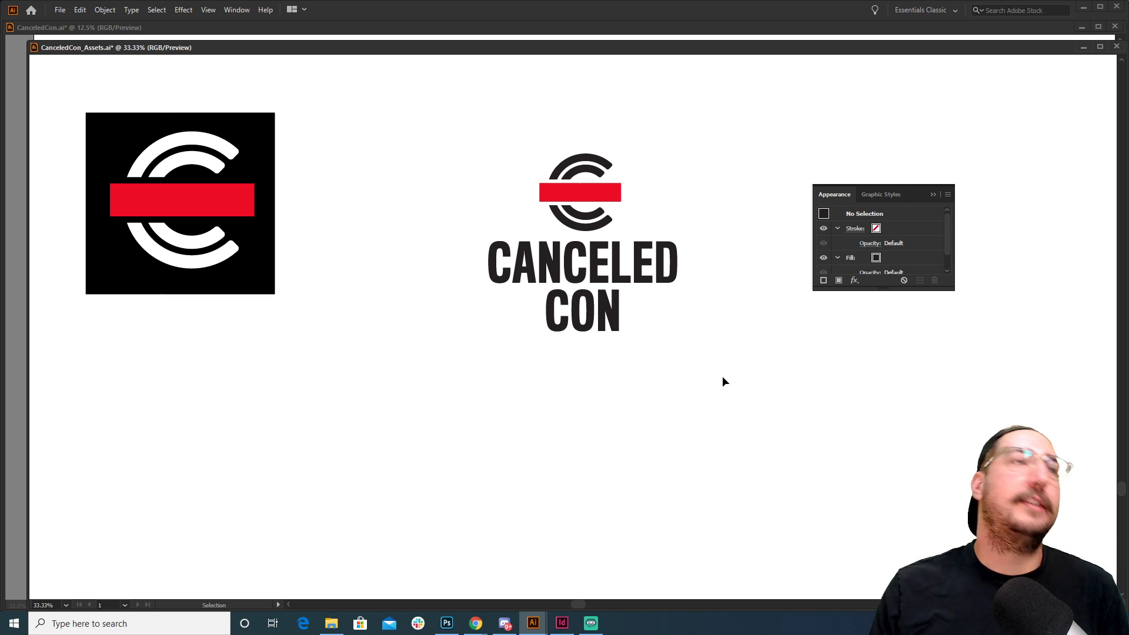
Alt-drag a duplicate of the whole lockup to the right of the original
left_click(661, 272, "ctrl")
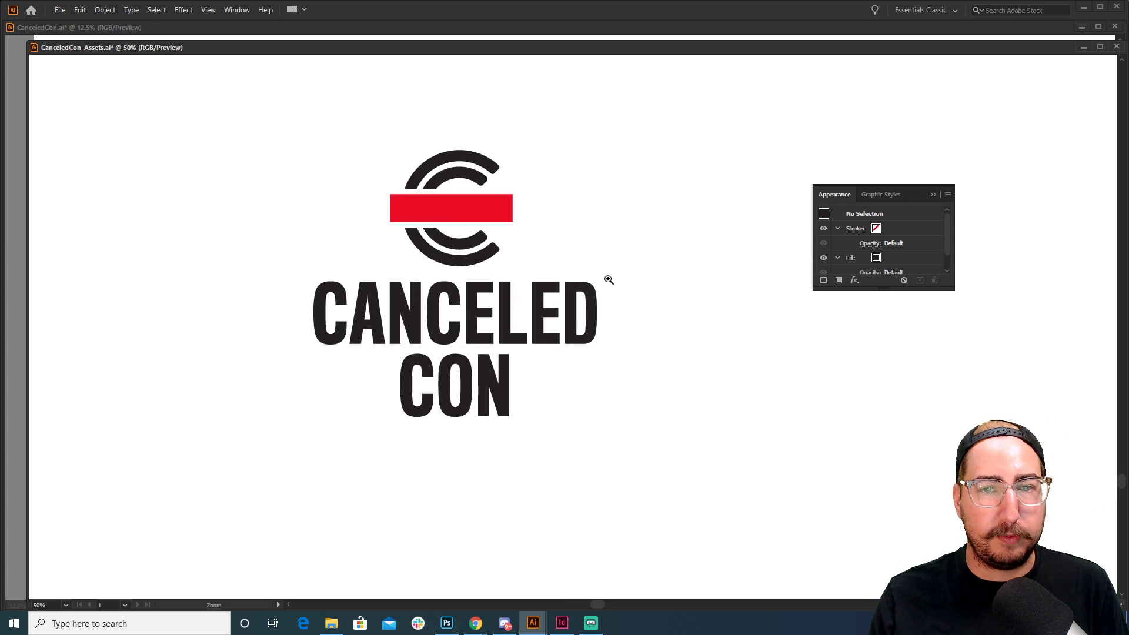
left_click(525, 303, "ctrl")
left_click_drag(615, 310, 565, 334)
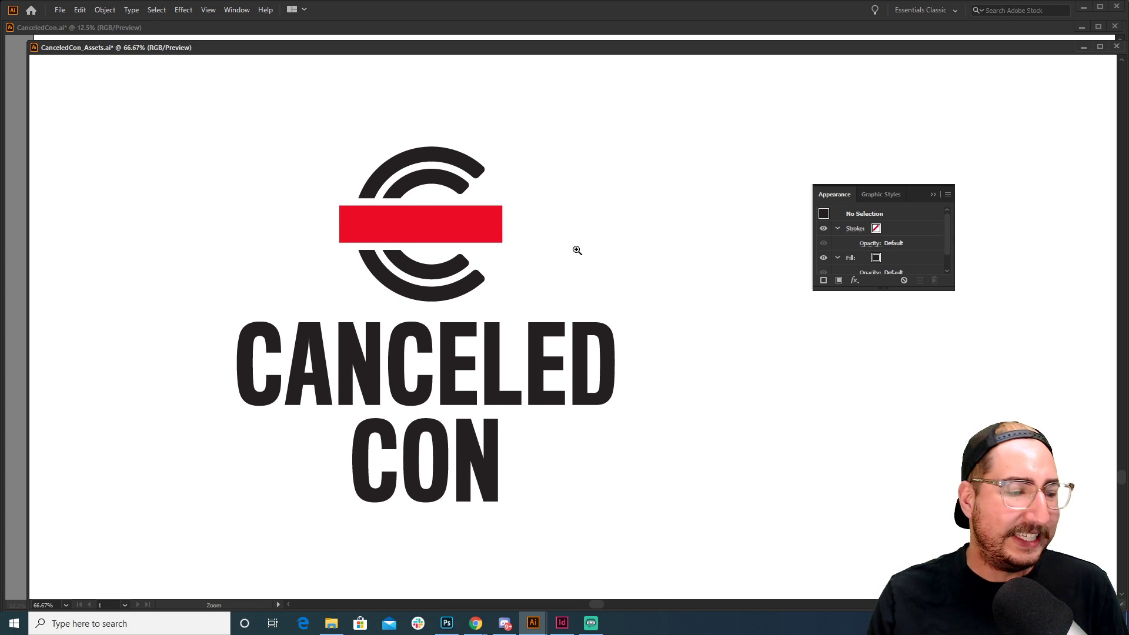
left_click(536, 333, "ctrl+alt")
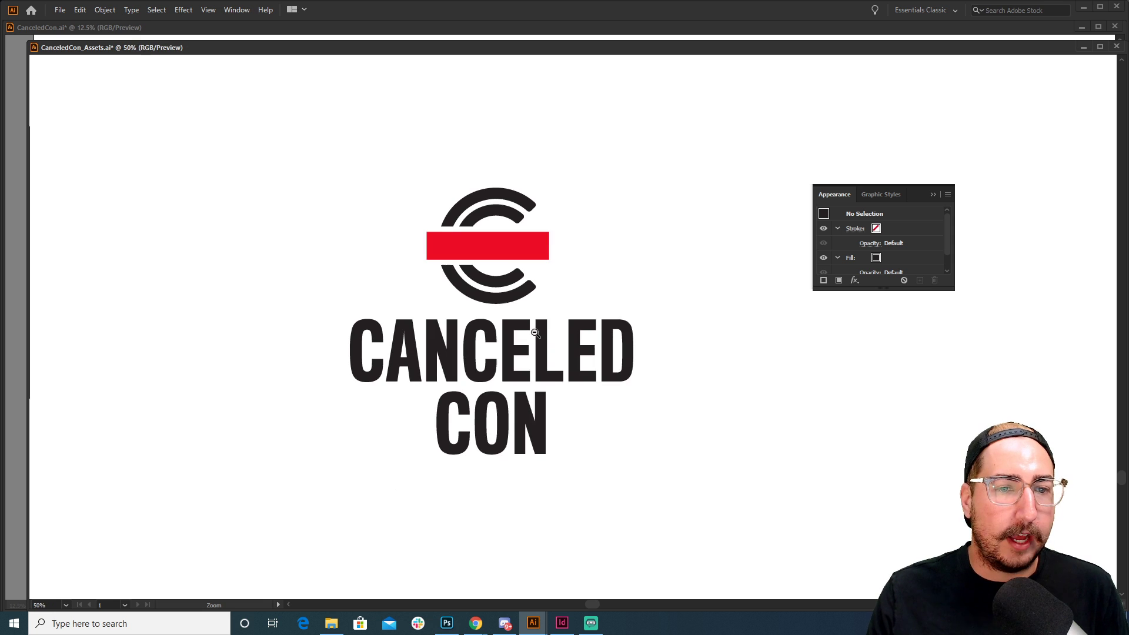
left_click_drag(536, 333, 486, 333)
left_click_drag(624, 175, 291, 499)
left_click_drag(477, 374, 579, 371)
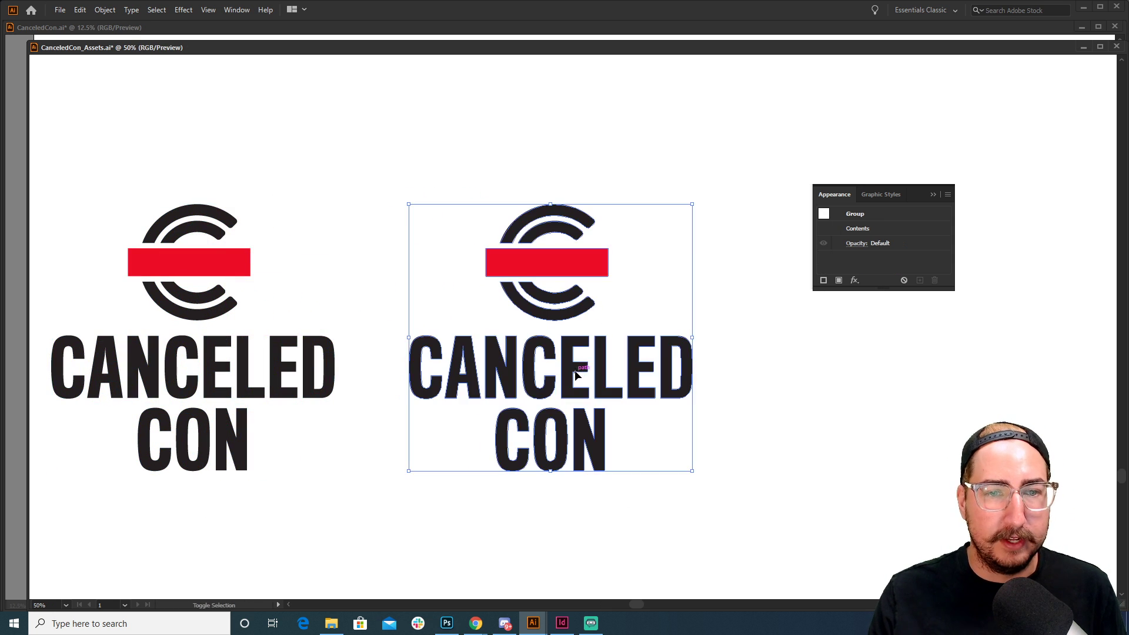
left_click(622, 287)
Round the corners of the duplicate's red bar using its live corner widget
left_click(569, 262)
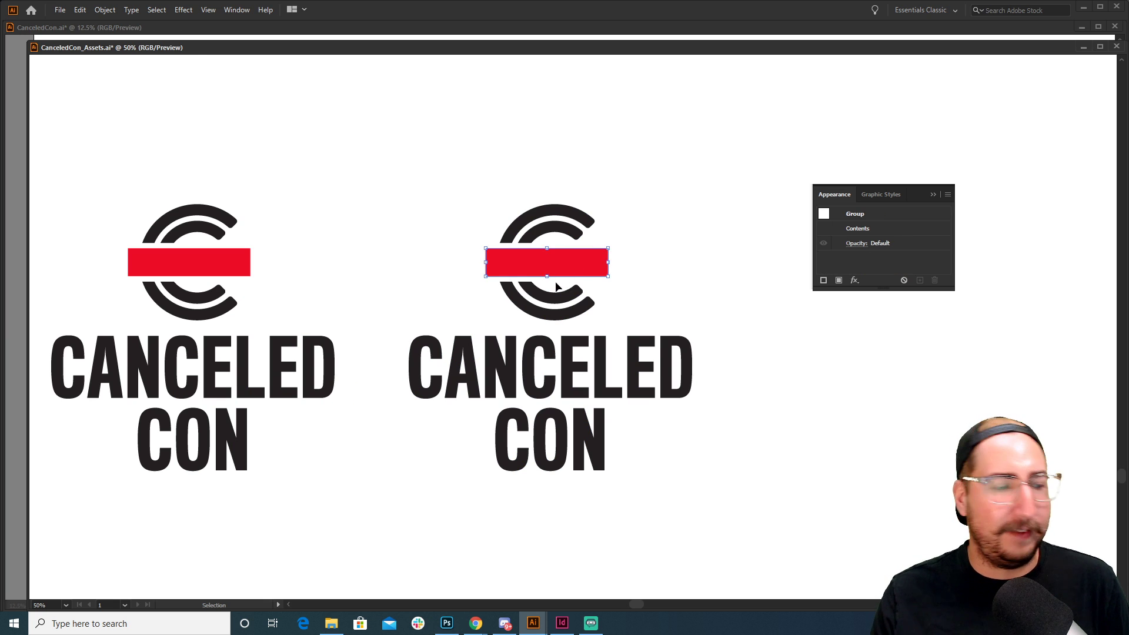
left_click(555, 306, "ctrl")
left_click_drag(582, 337, 542, 323)
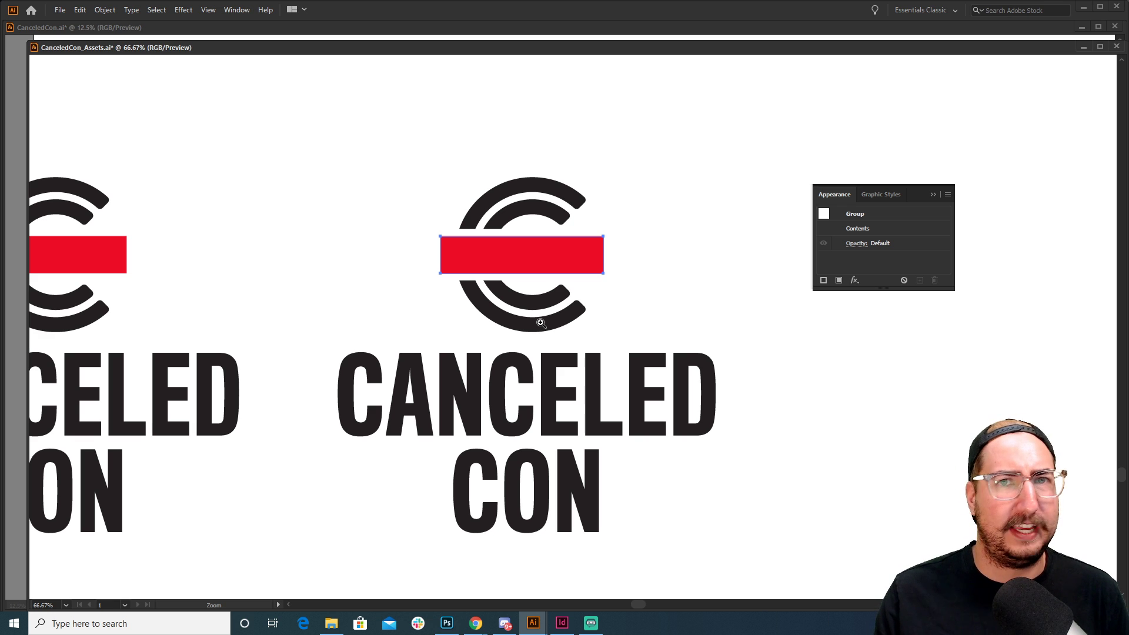
key("a")
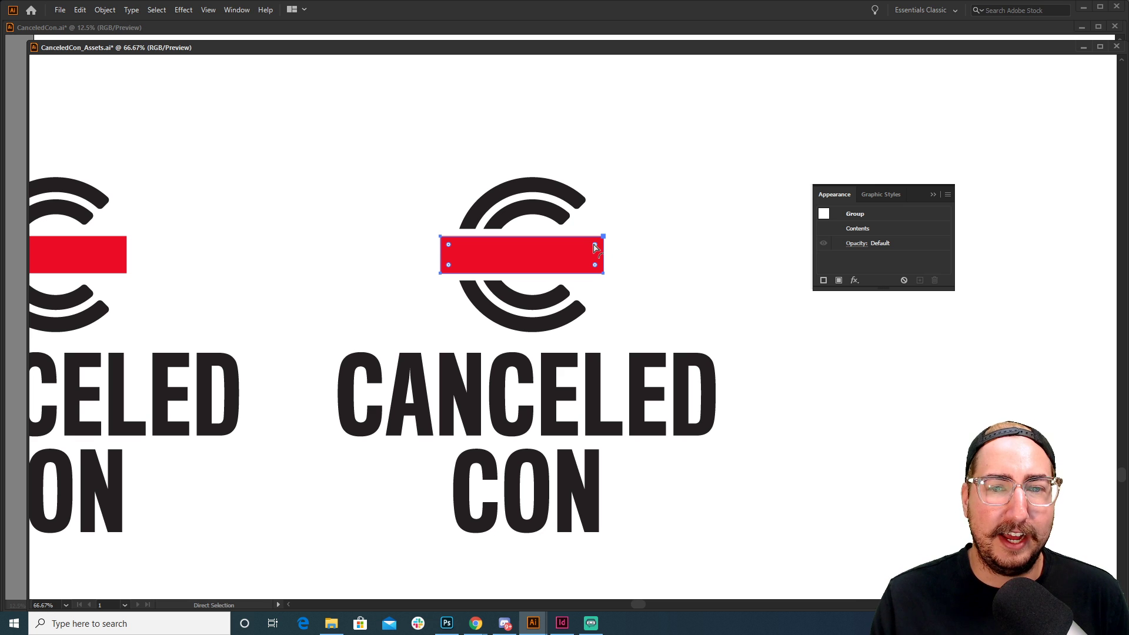
left_click_drag(594, 245, 591, 248)
key("v")
left_click(656, 296)
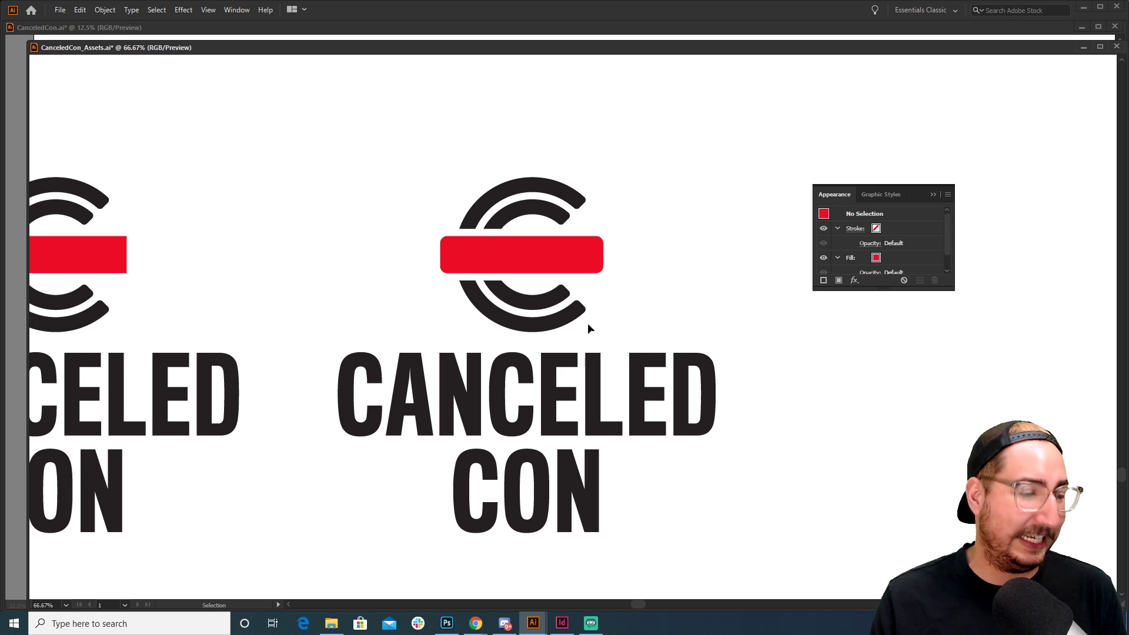
Zoom out to view both lockups side by side and close the Appearance panel
key("z")
left_click(533, 324, "alt")
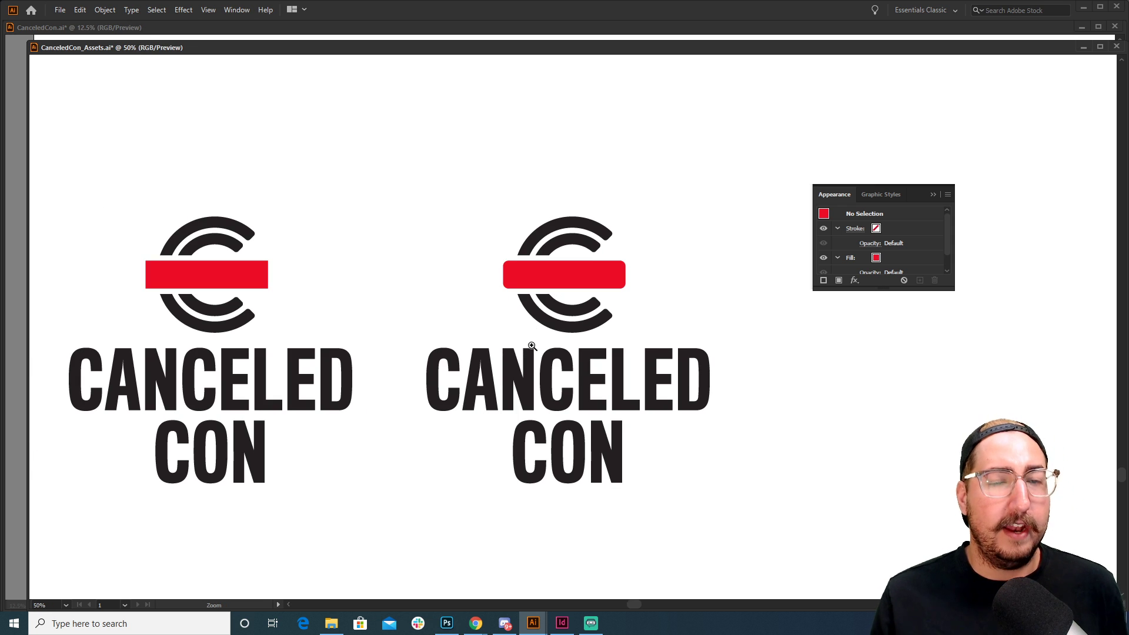
left_click_drag(506, 345, 637, 305)
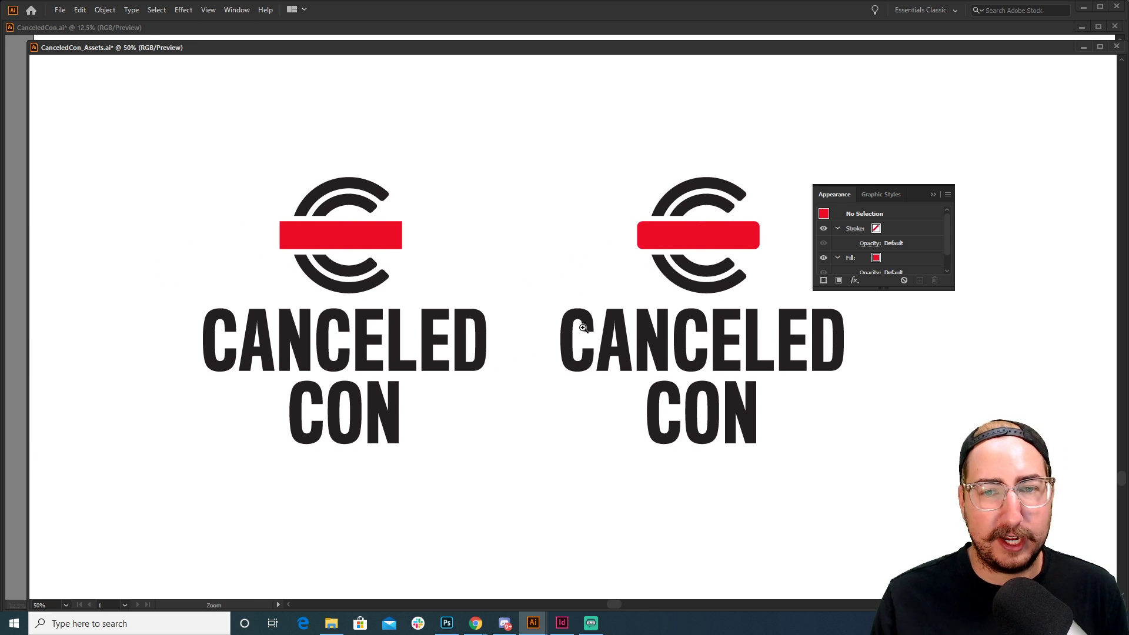
left_click(574, 315)
left_click(931, 191)
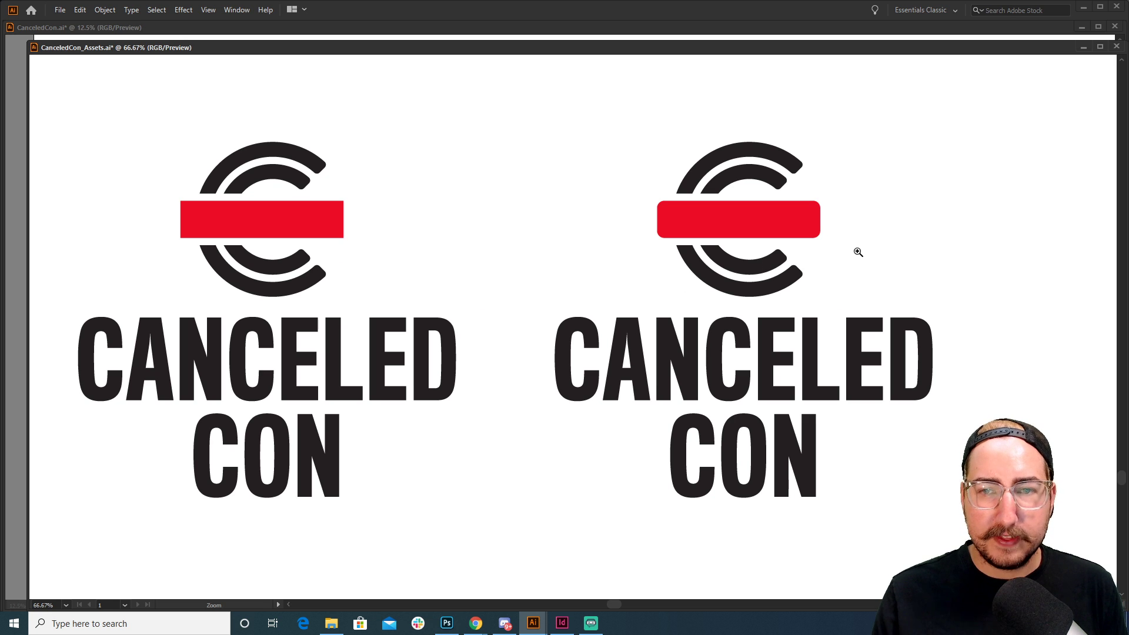
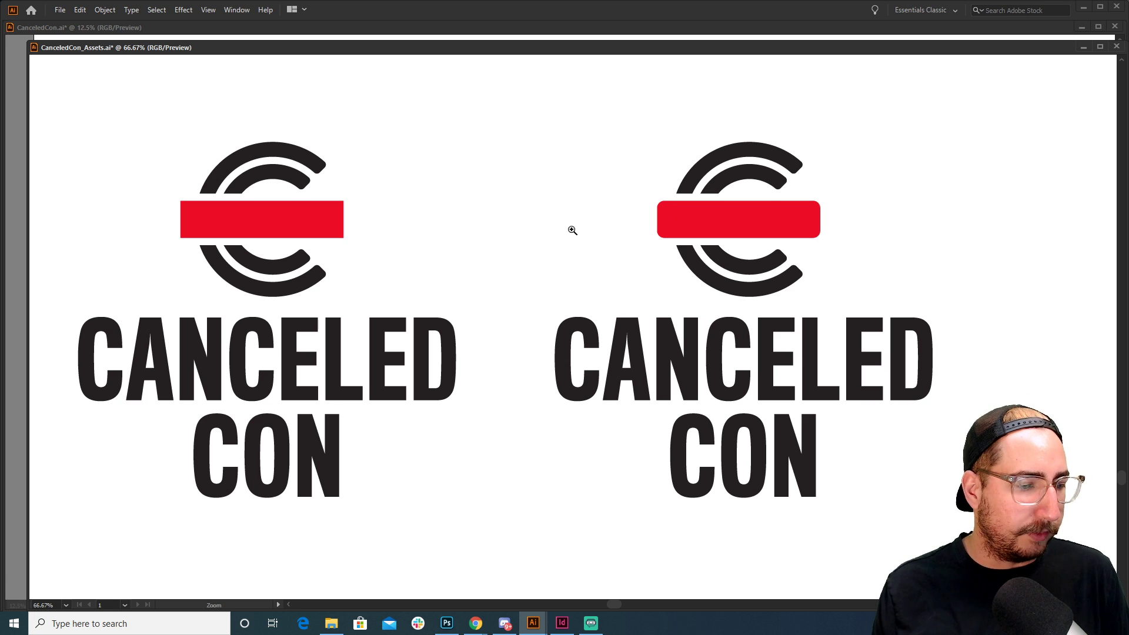
Zoom out to frame both logos and marquee-select the rounded-bar logo on the right
left_click(573, 306, "alt")
left_click_drag(592, 288, 537, 236)
left_click_drag(483, 148, 823, 480)
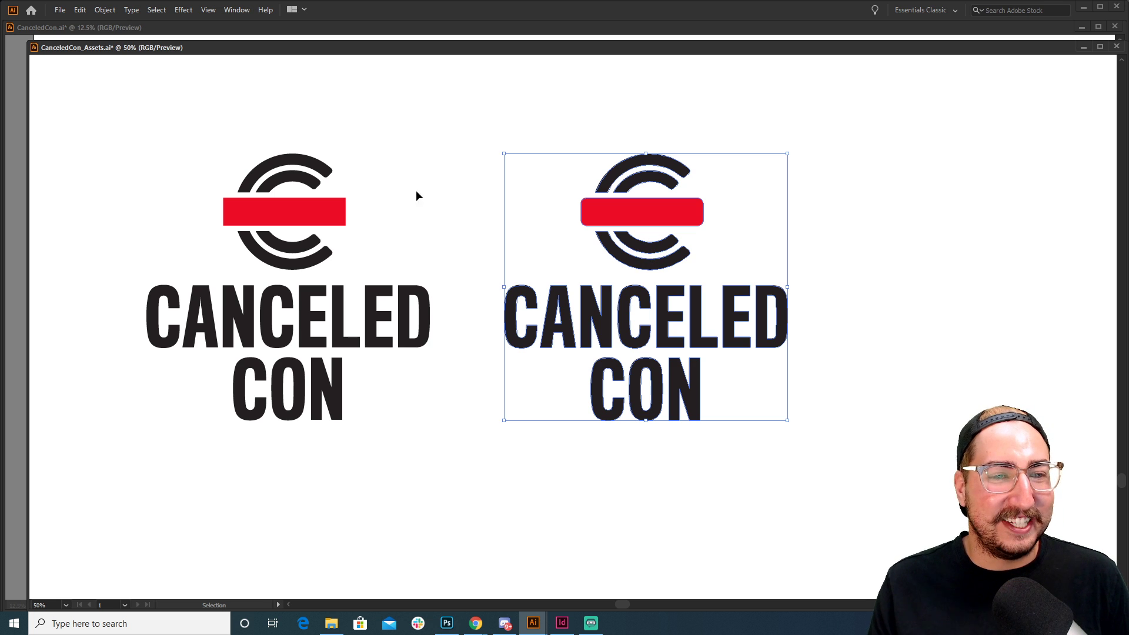
left_click_drag(456, 111, 126, 460)
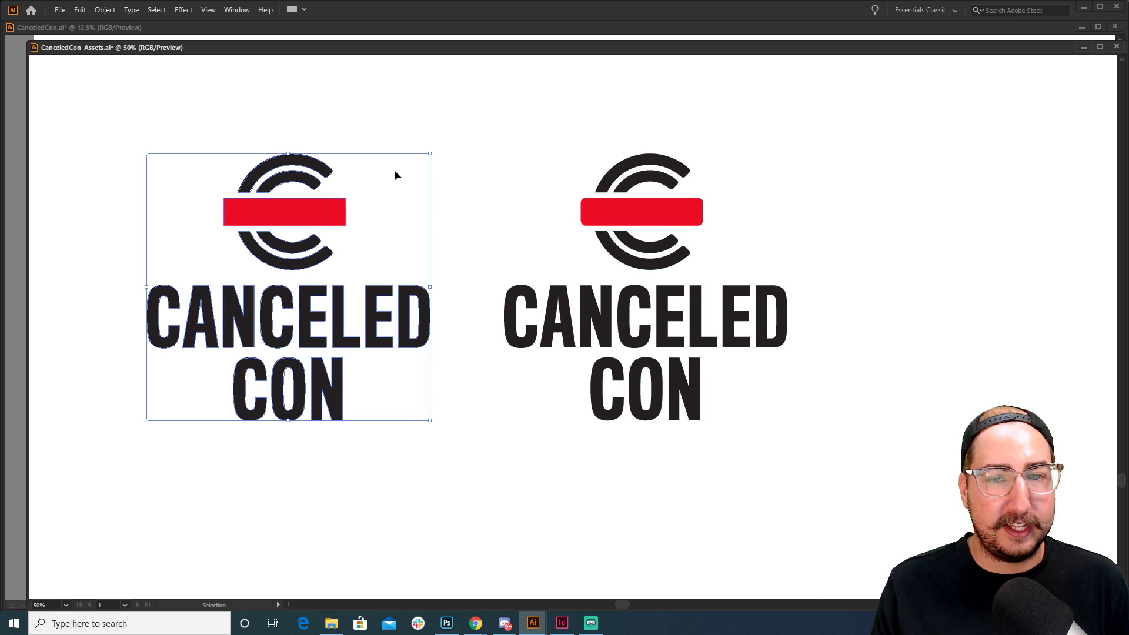
left_click_drag(504, 131, 823, 462)
Delete the rounded-bar logo and place an aligned copy of the square-bar logo to its right
key("Delete")
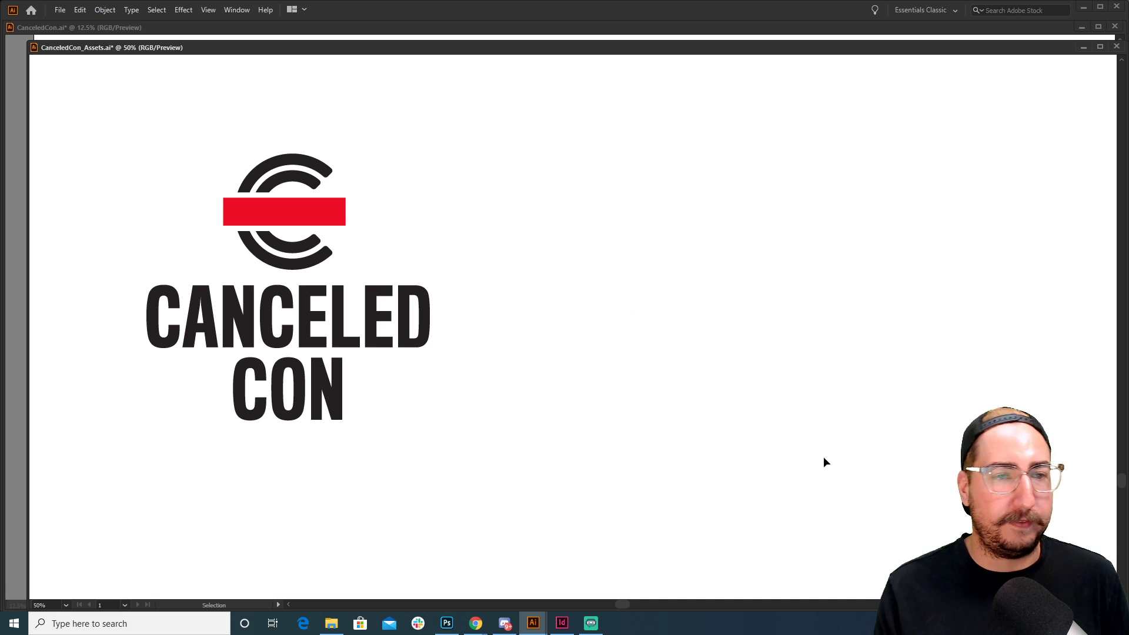
left_click_drag(527, 125, 174, 471)
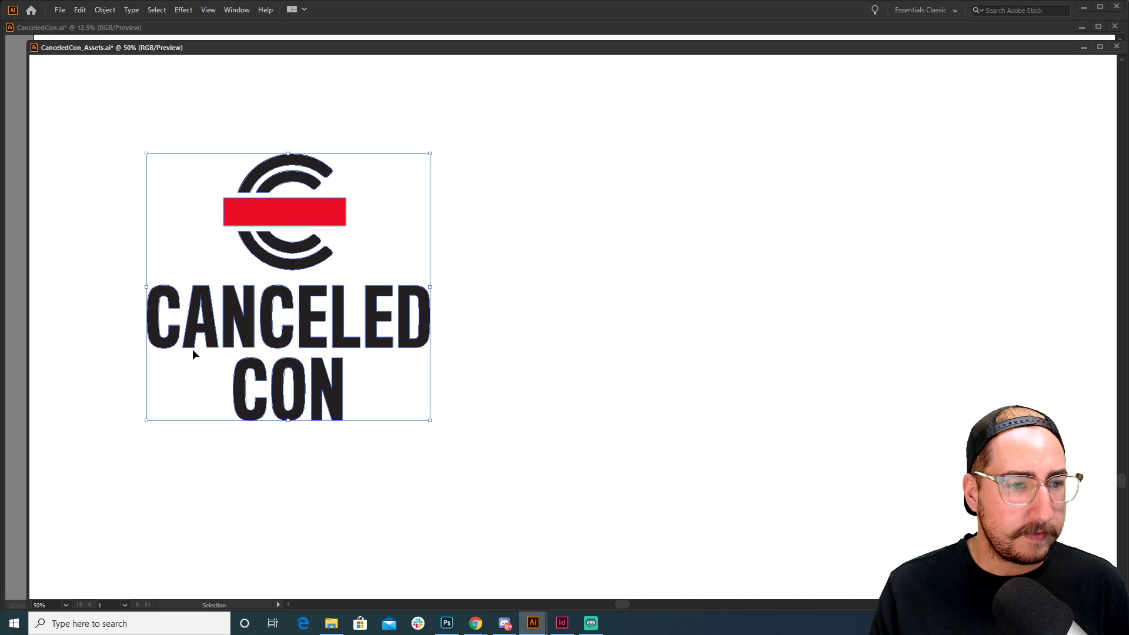
left_click_drag(192, 348, 600, 305)
left_click(792, 210)
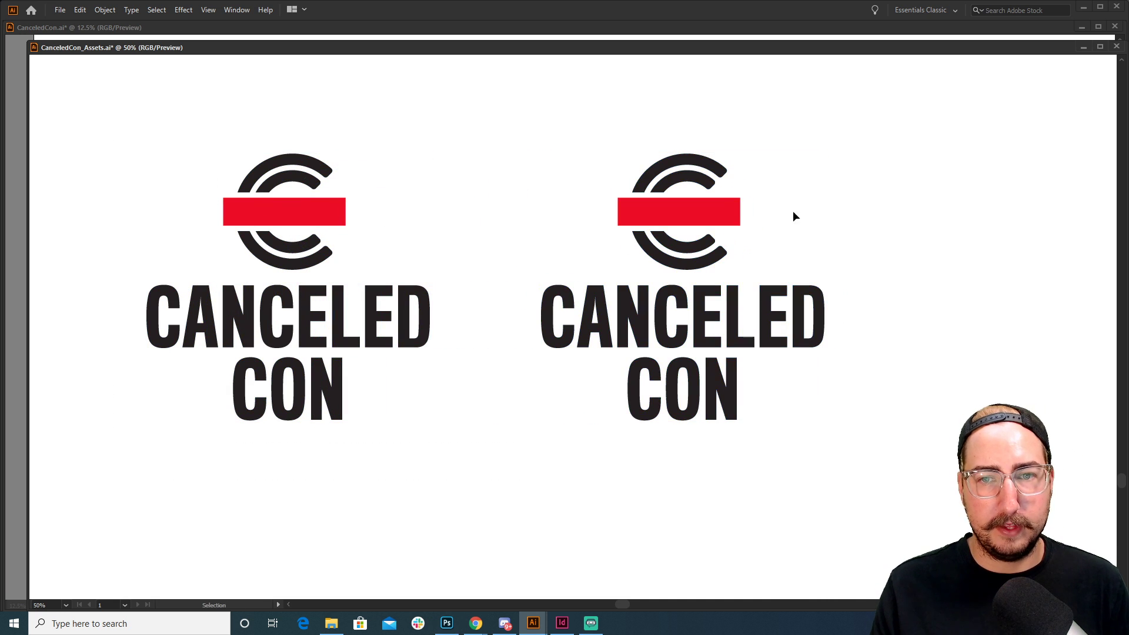
Slant the copy's red bar by nudging its bottom anchors left and top anchors right
key("a")
left_click(620, 230)
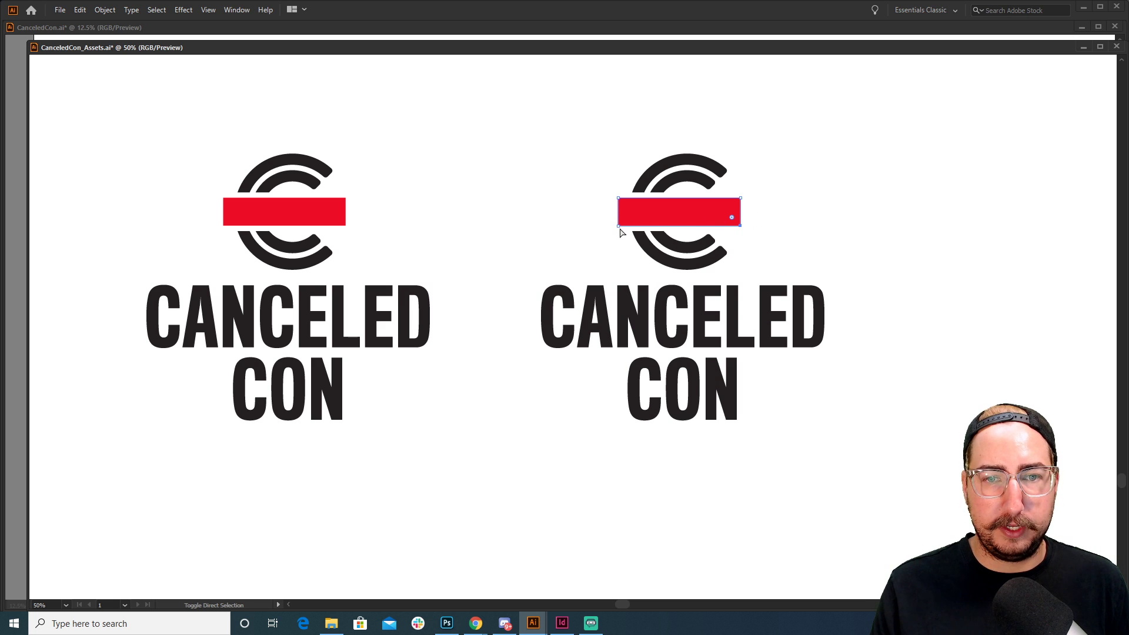
left_click(619, 228, "shift")
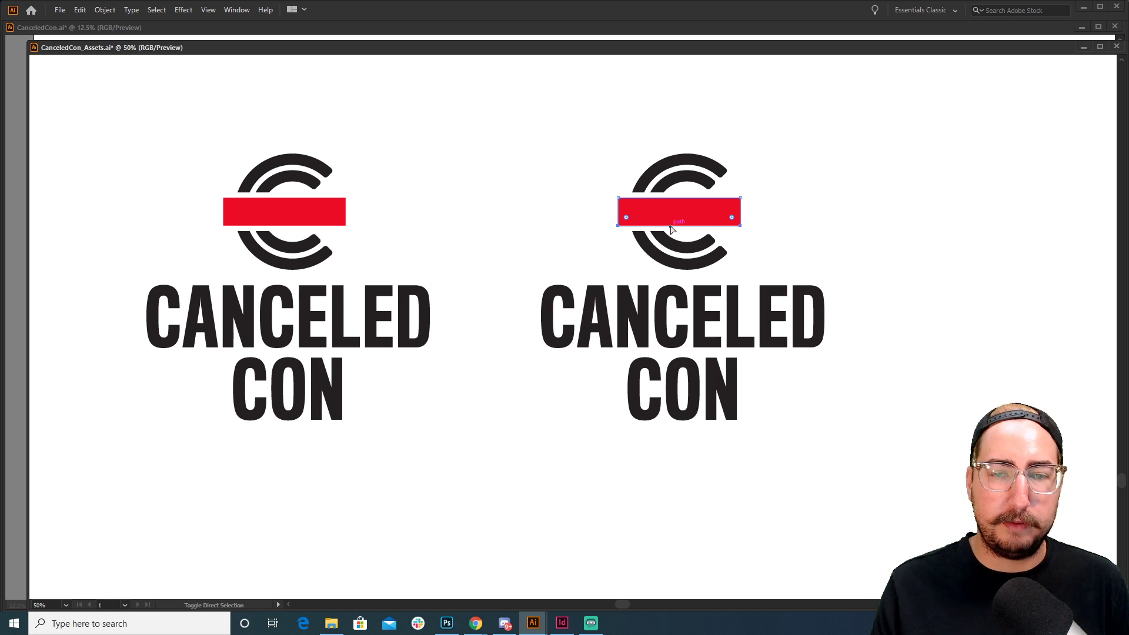
key("Left")
key("Left")
key("Left")
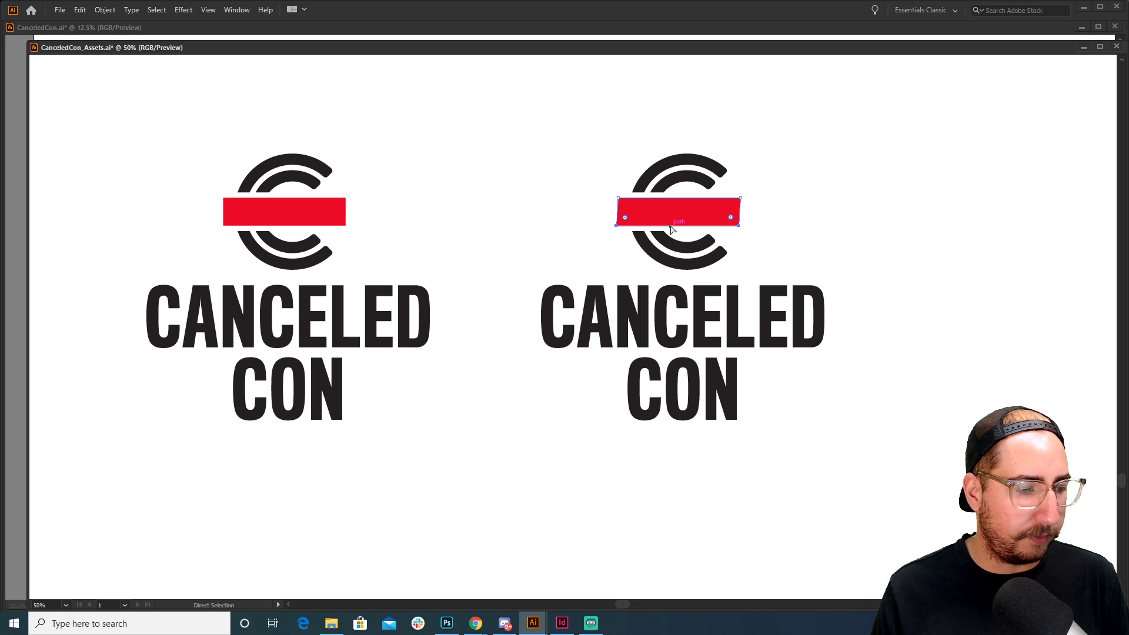
left_click(740, 199)
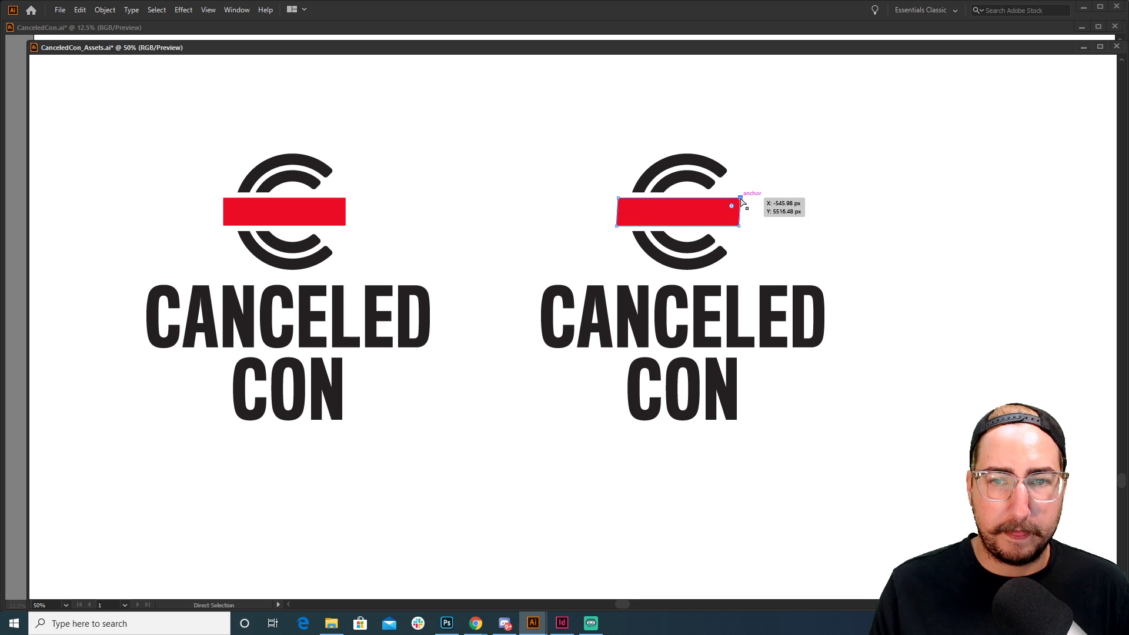
left_click(617, 198, "shift")
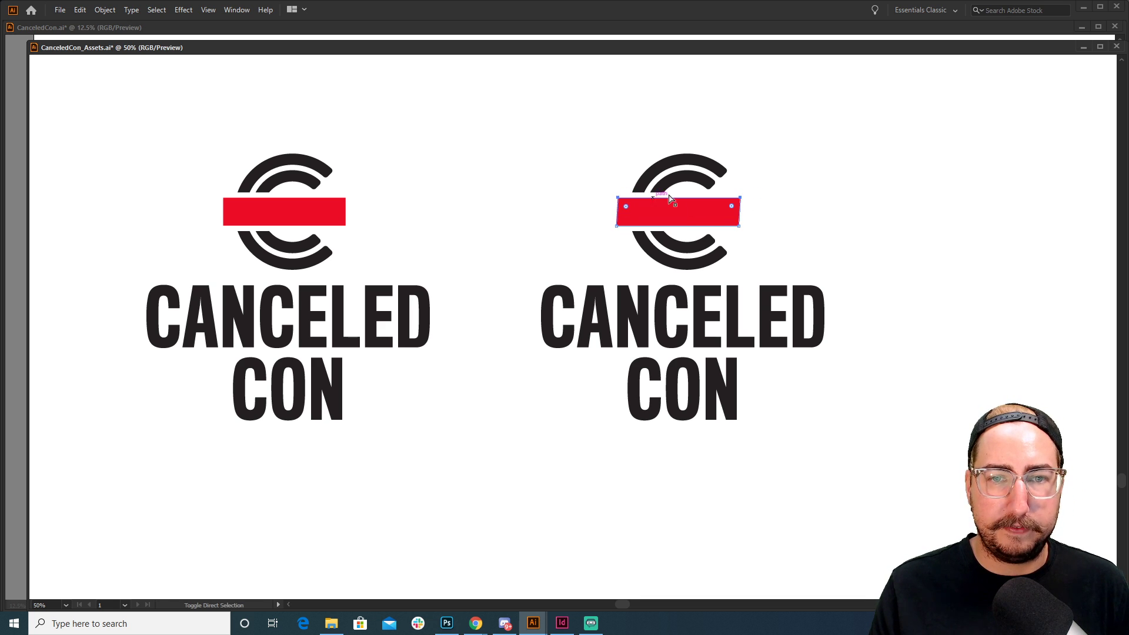
key("Right")
key("Right")
key("Right")
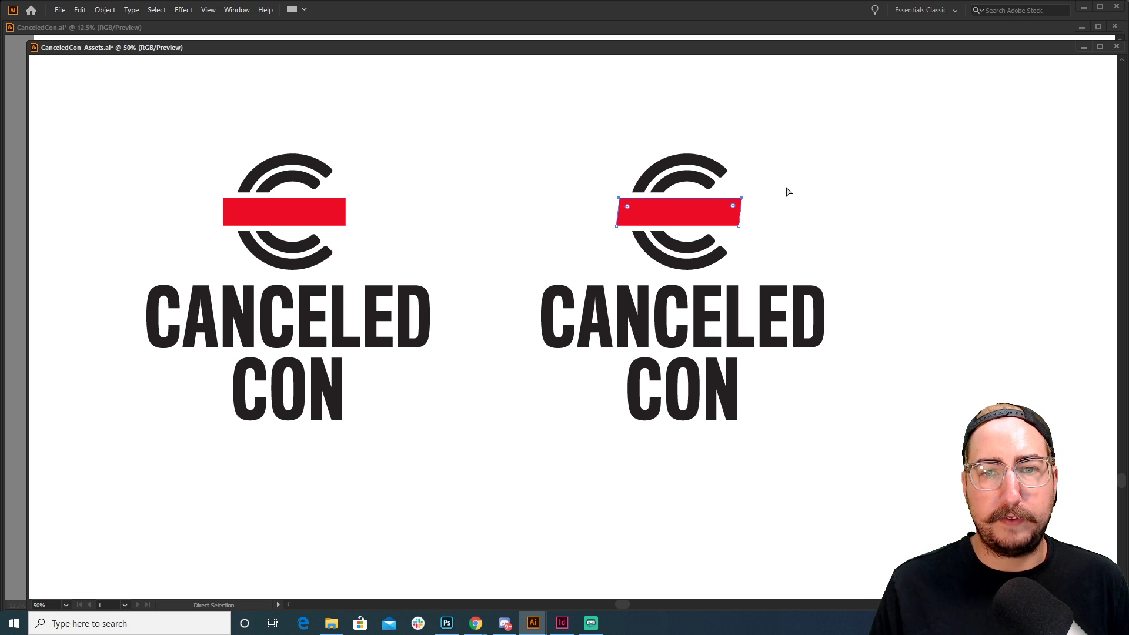
key("v")
left_click(787, 192)
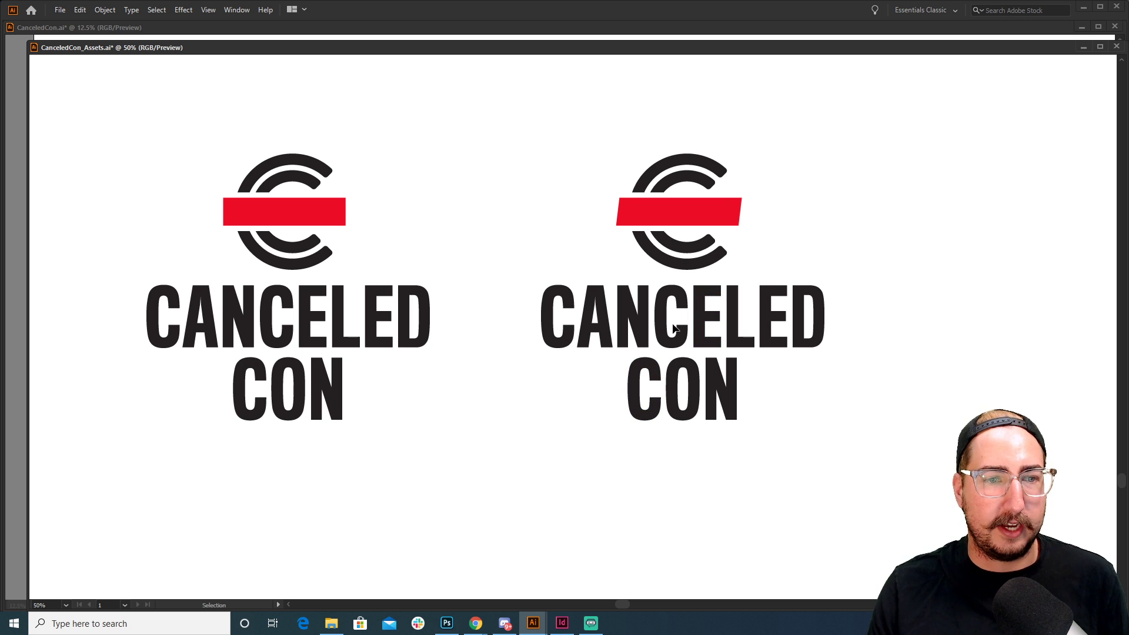
left_click_drag(544, 111, 898, 507)
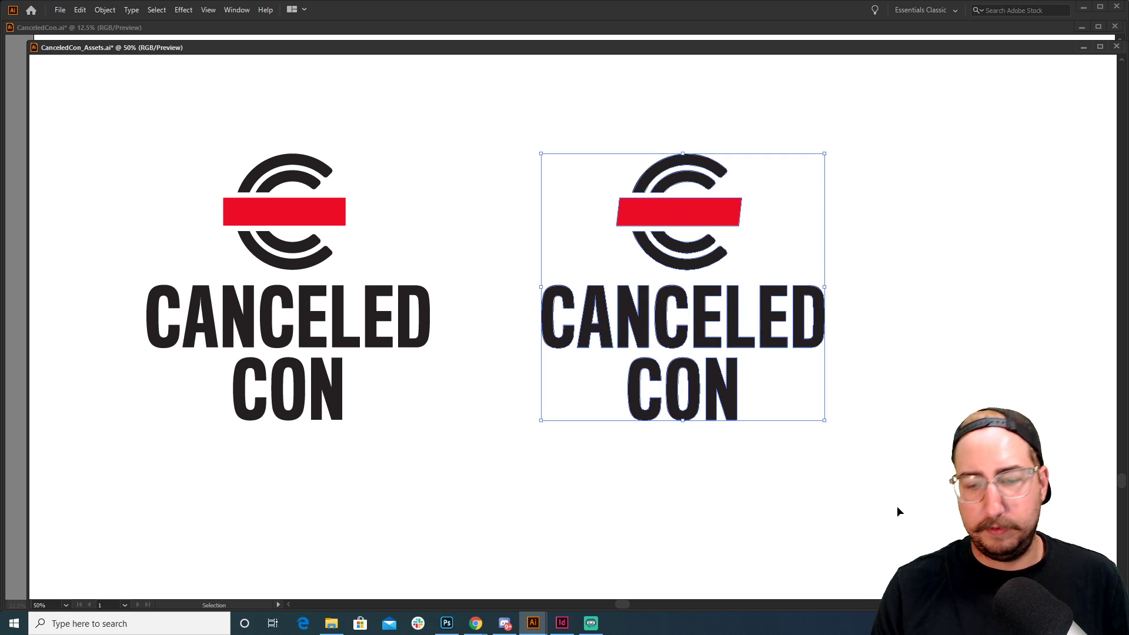
Delete the slanted-bar copy and reset the workspace to Essentials Classic
key("Delete")
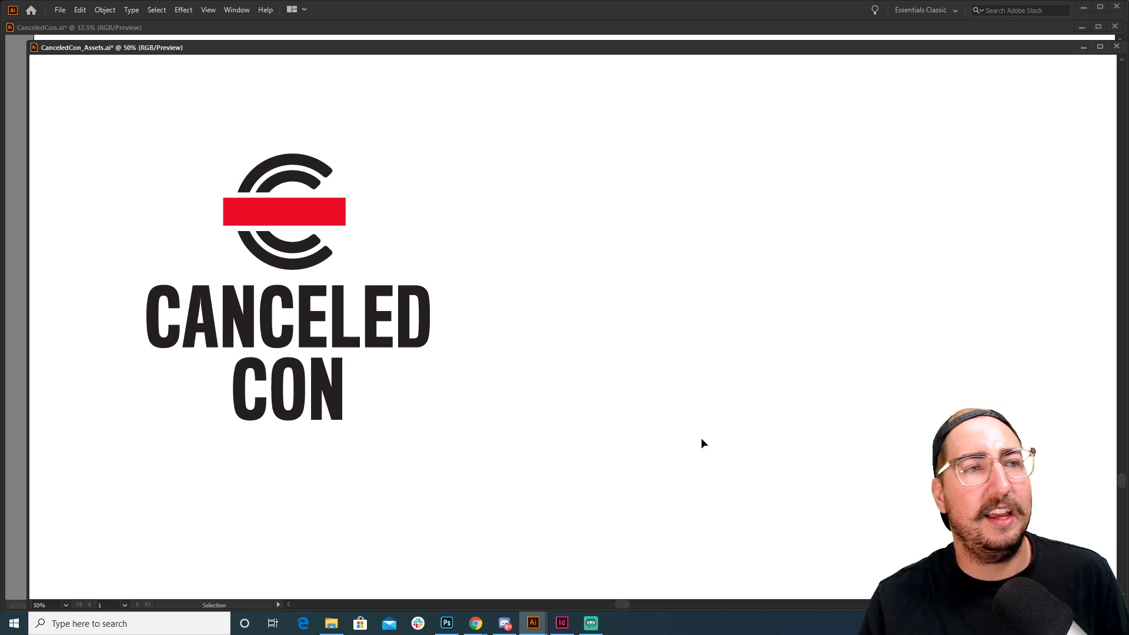
key("f")
key("f")
key("f")
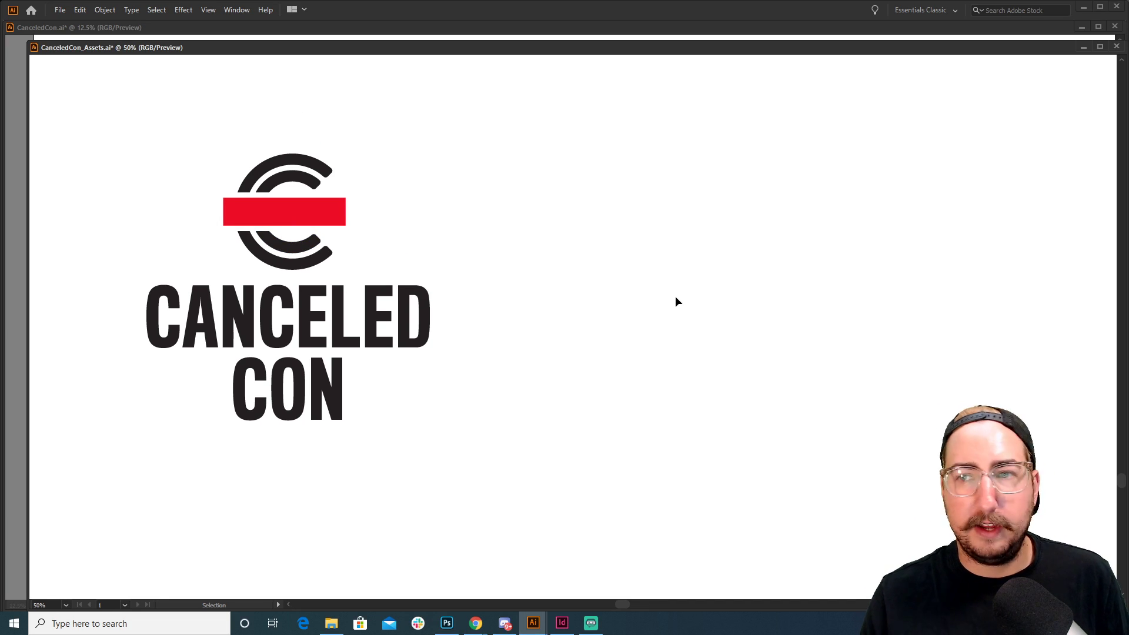
key("f")
key("f")
key("f")
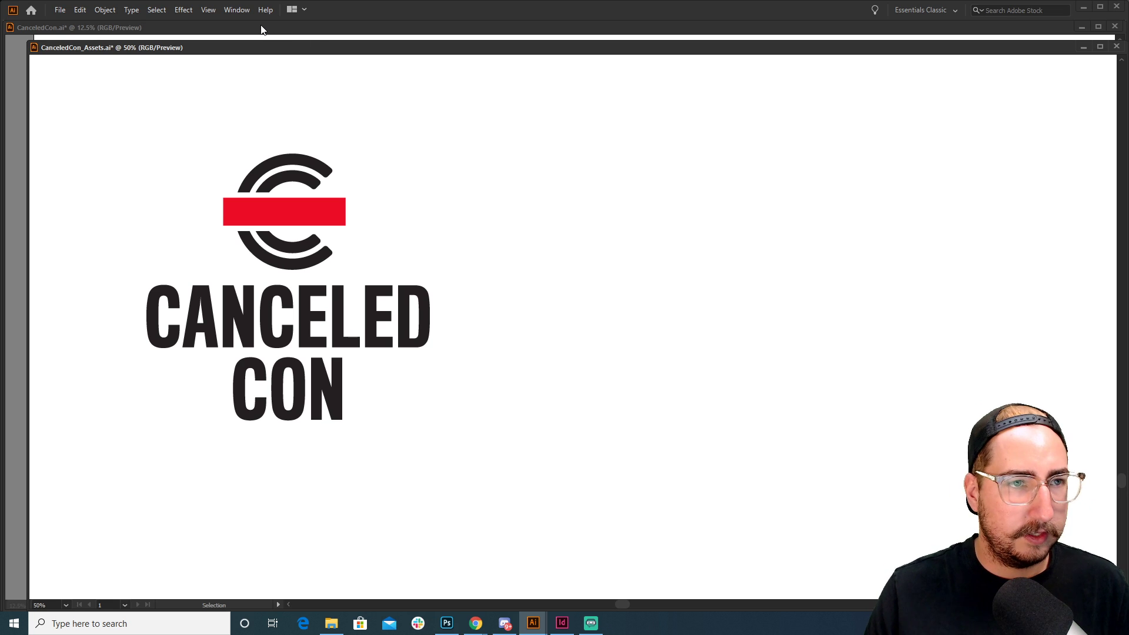
left_click(236, 10)
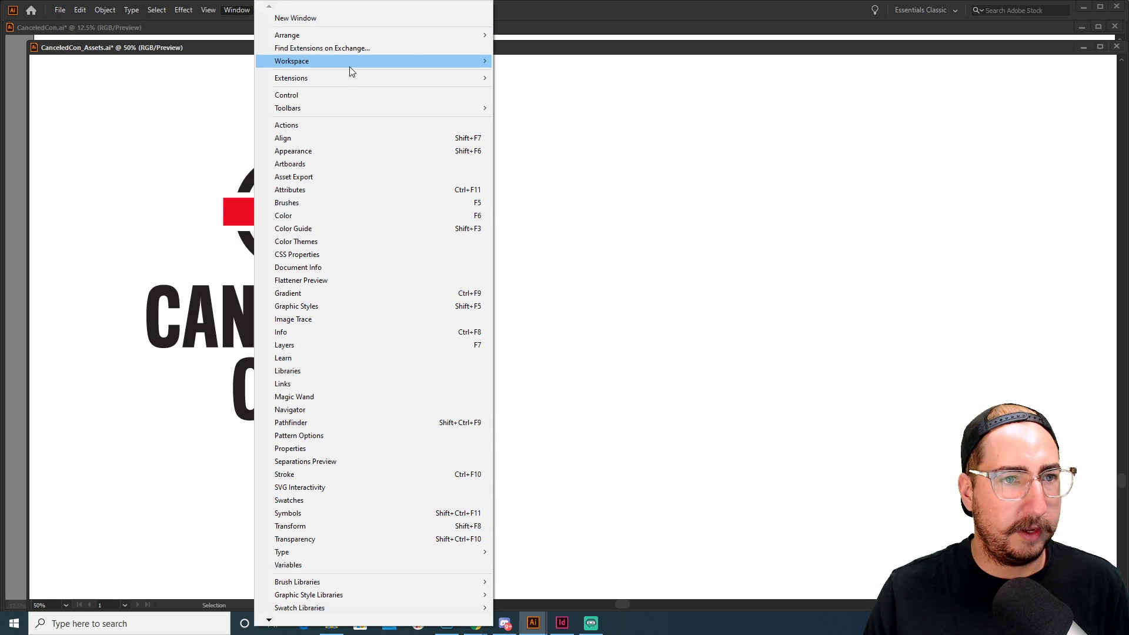
mouse_move(349, 64)
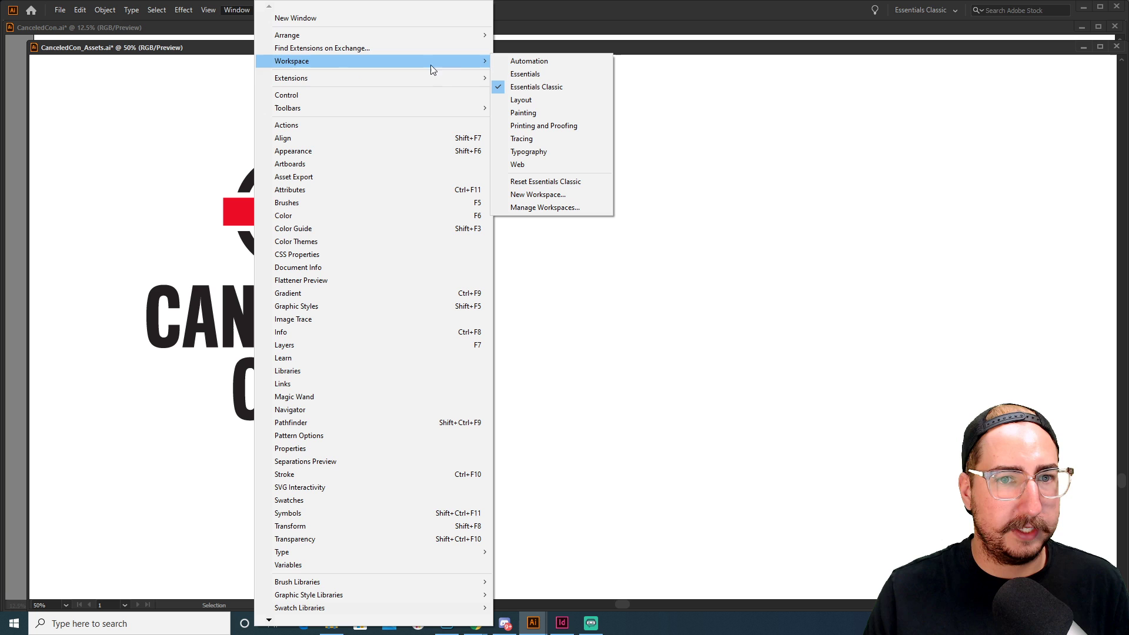
left_click(561, 182)
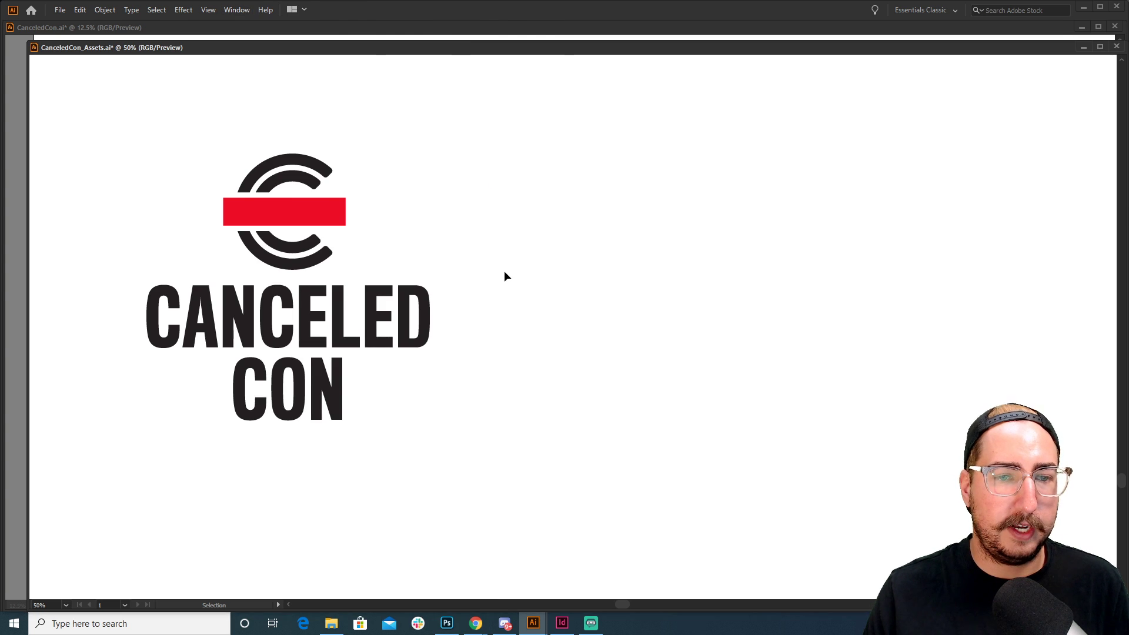
Draw a wide rectangle above the logo and fill it magenta from the Swatches
key("z")
left_click(405, 319, "alt")
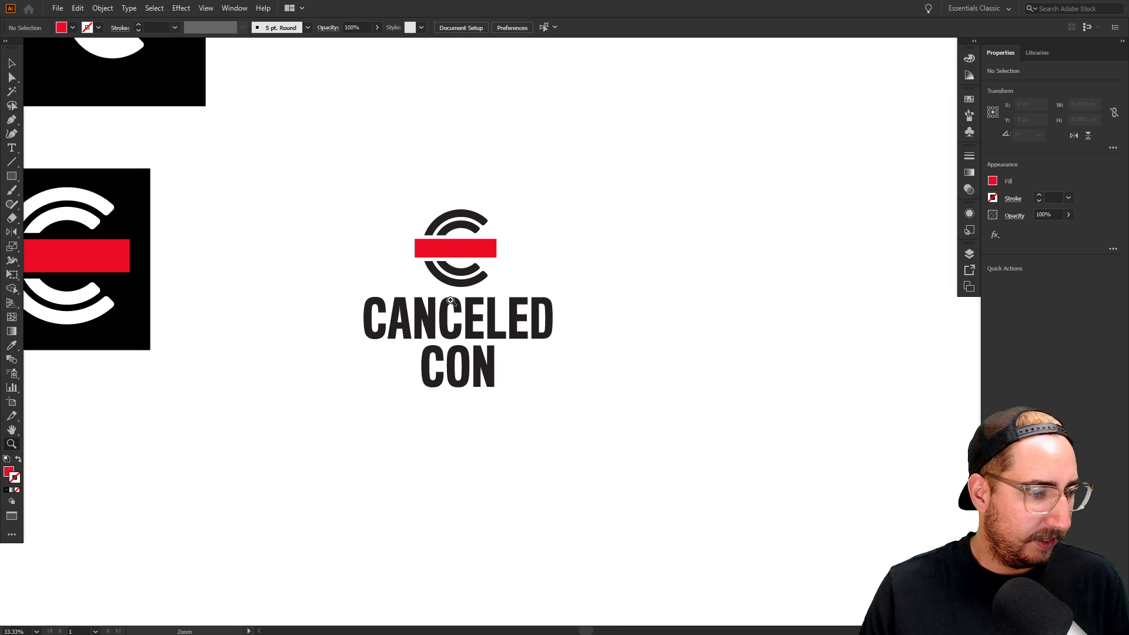
left_click_drag(449, 300, 488, 309)
key("m")
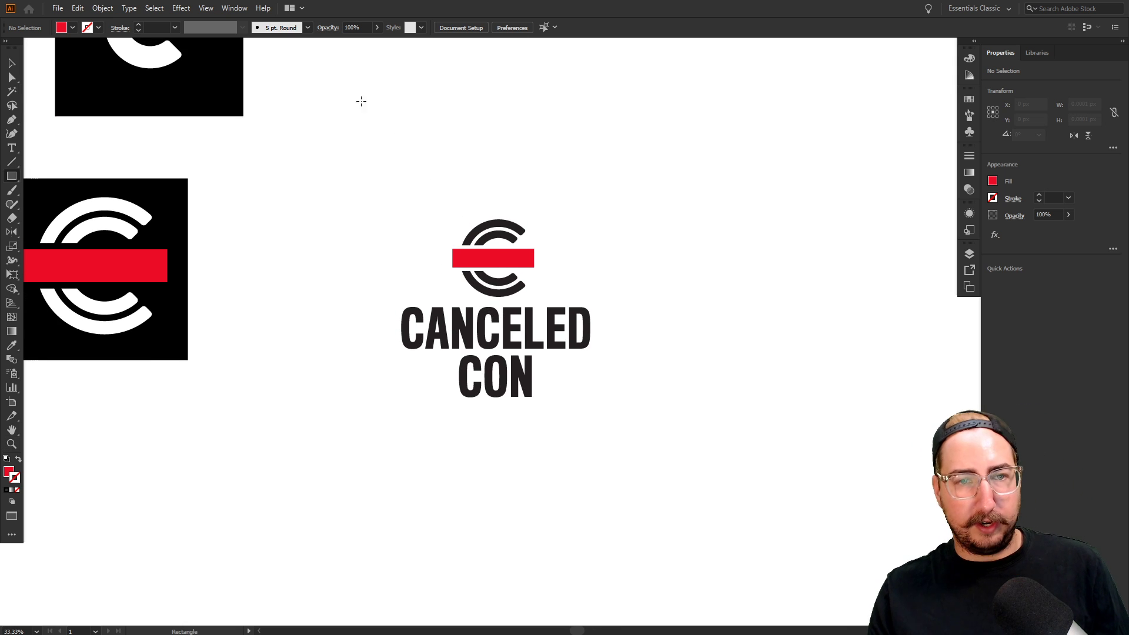
left_click_drag(387, 139, 600, 186)
left_click(967, 103)
key("x")
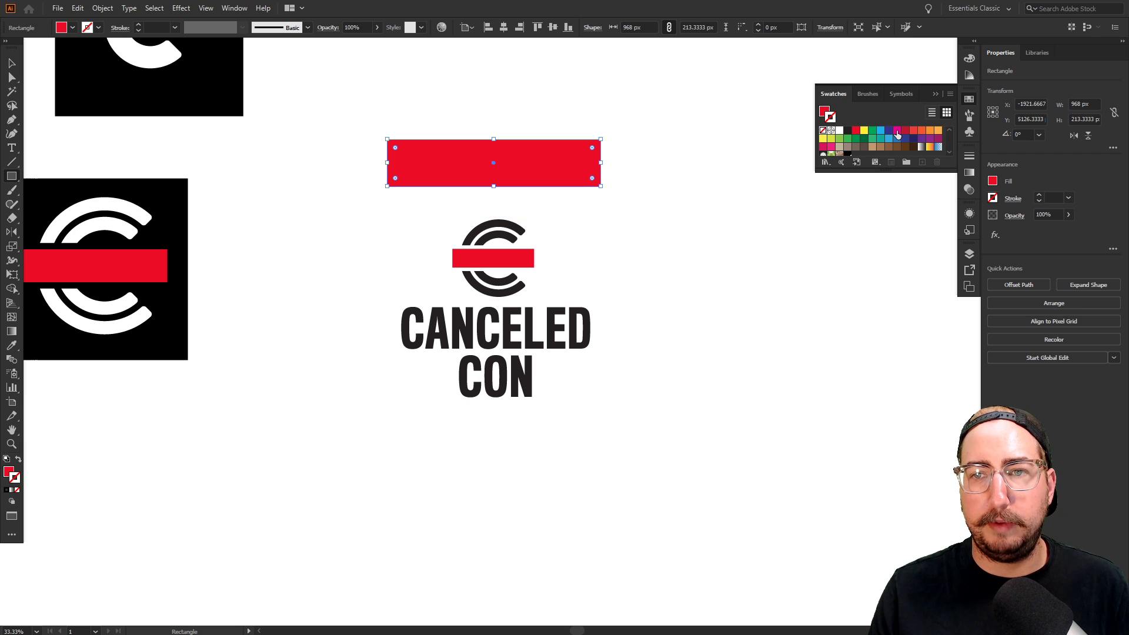
left_click(896, 130)
key("shift+x")
key("v")
left_click(692, 257)
Zoom out over the whole artboard, then frame the logo and magenta rectangle
key("z")
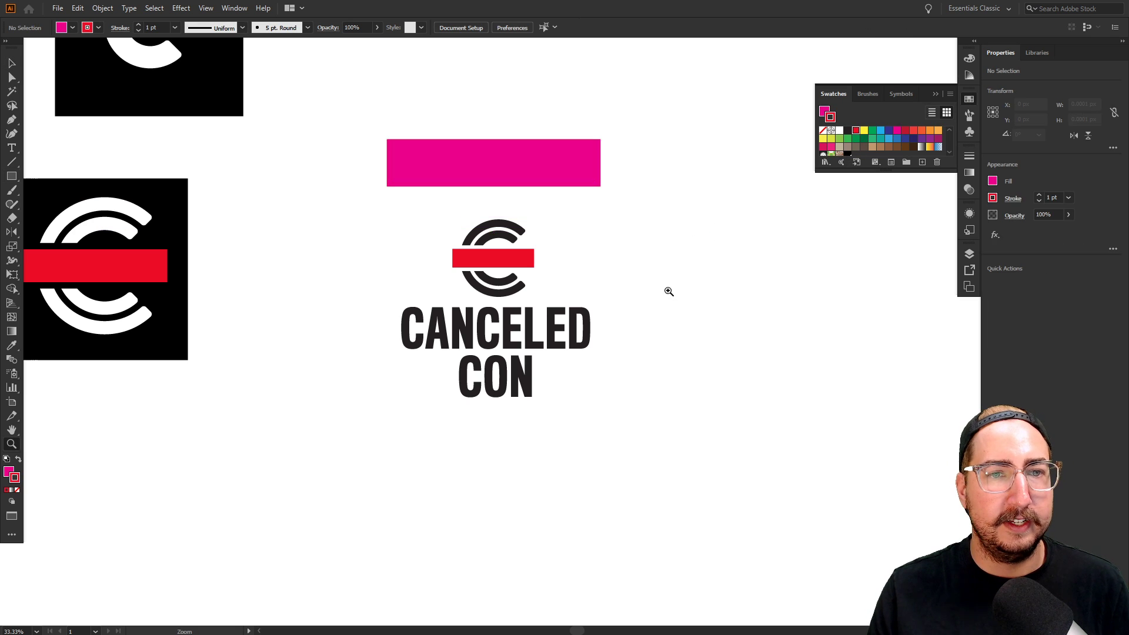
left_click(668, 292, "alt")
left_click(667, 292, "alt")
left_click(608, 332, "alt")
left_click(594, 334, "alt")
left_click_drag(591, 333, 637, 359)
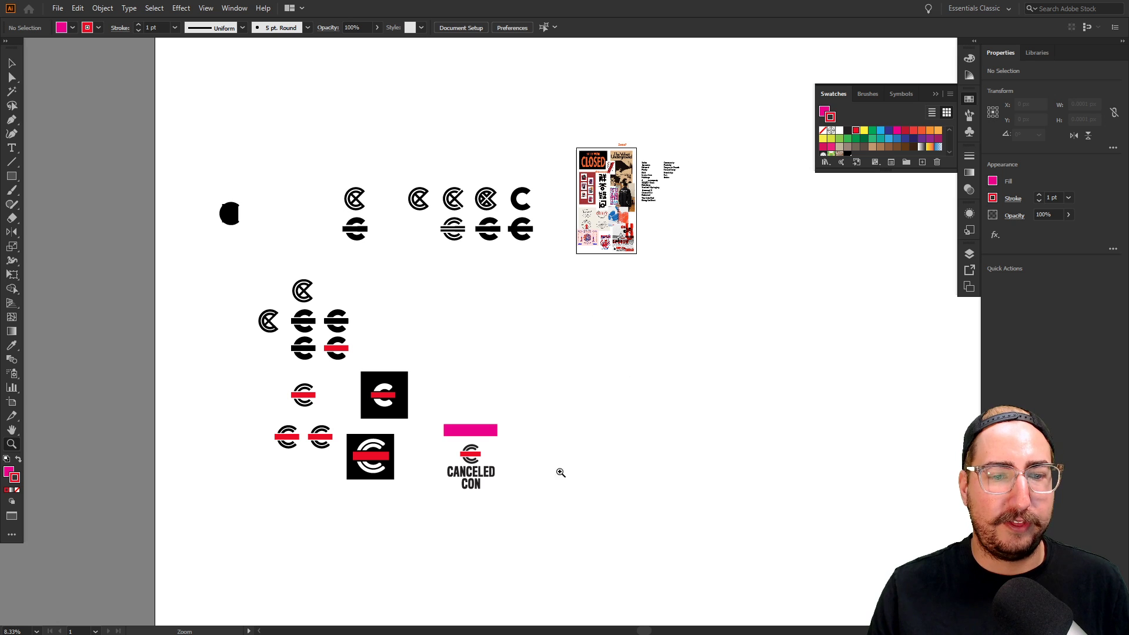
left_click_drag(468, 449, 567, 536)
left_click_drag(381, 299, 546, 484)
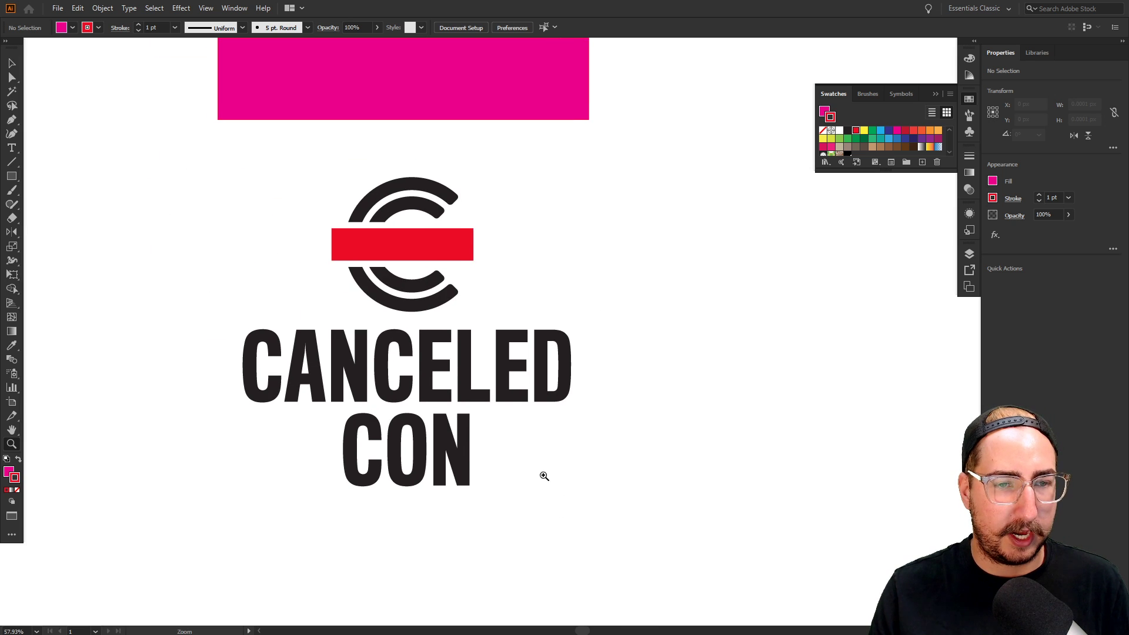
left_click(518, 320, "alt")
left_click_drag(580, 303, 428, 275)
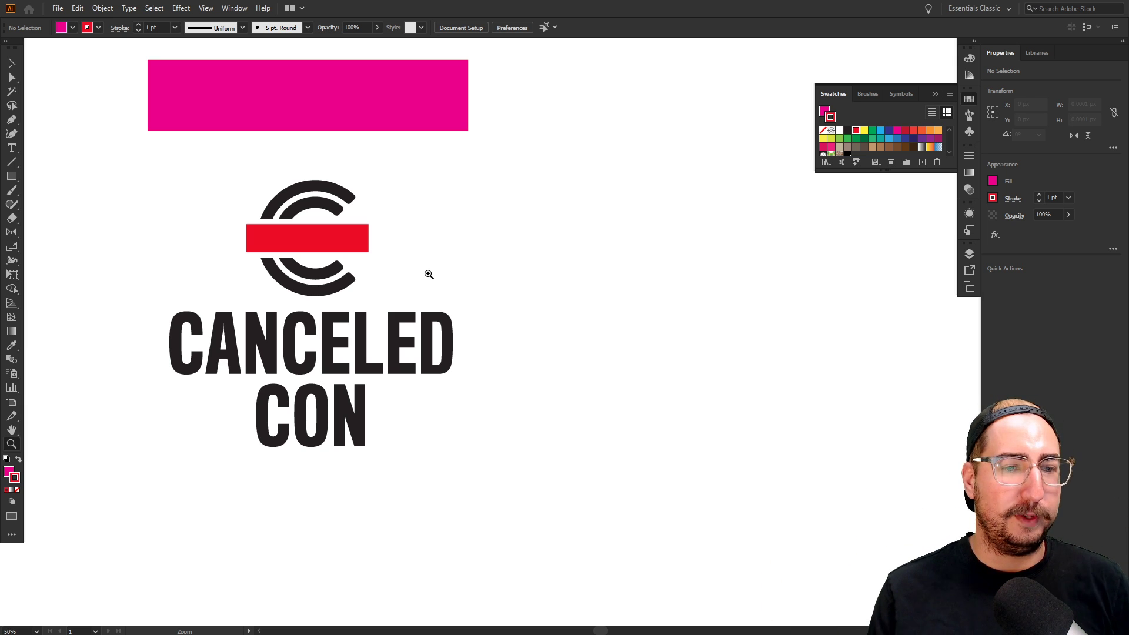
Delete the CANCELED CON wordmark, leaving only the logo mark
key("v")
left_click(372, 358)
key("Delete")
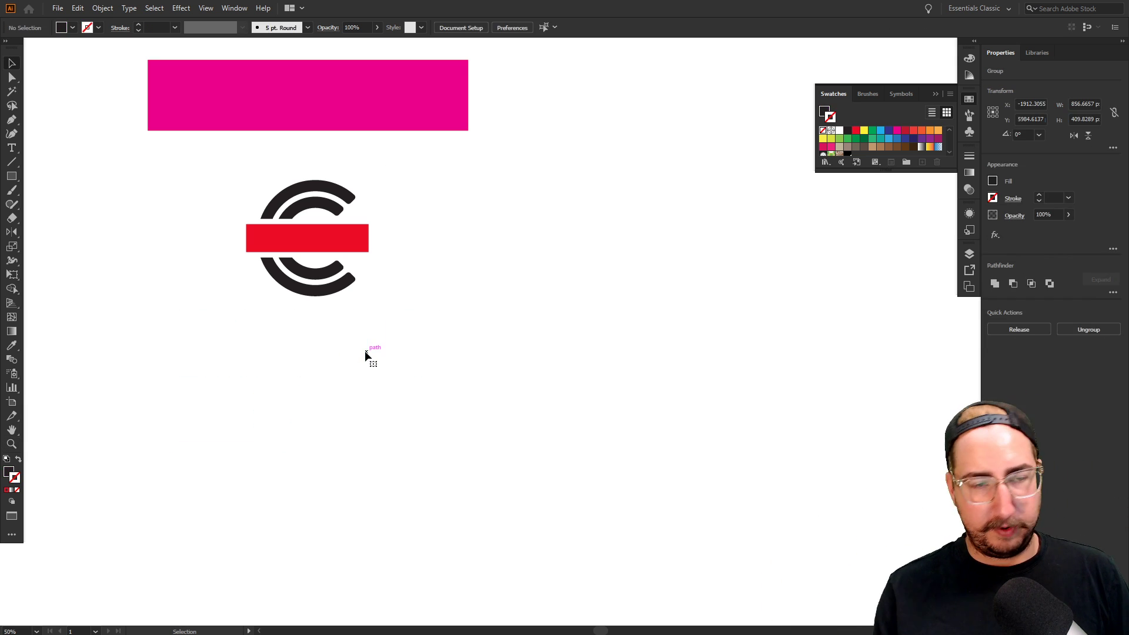
left_click_drag(368, 356, 425, 358)
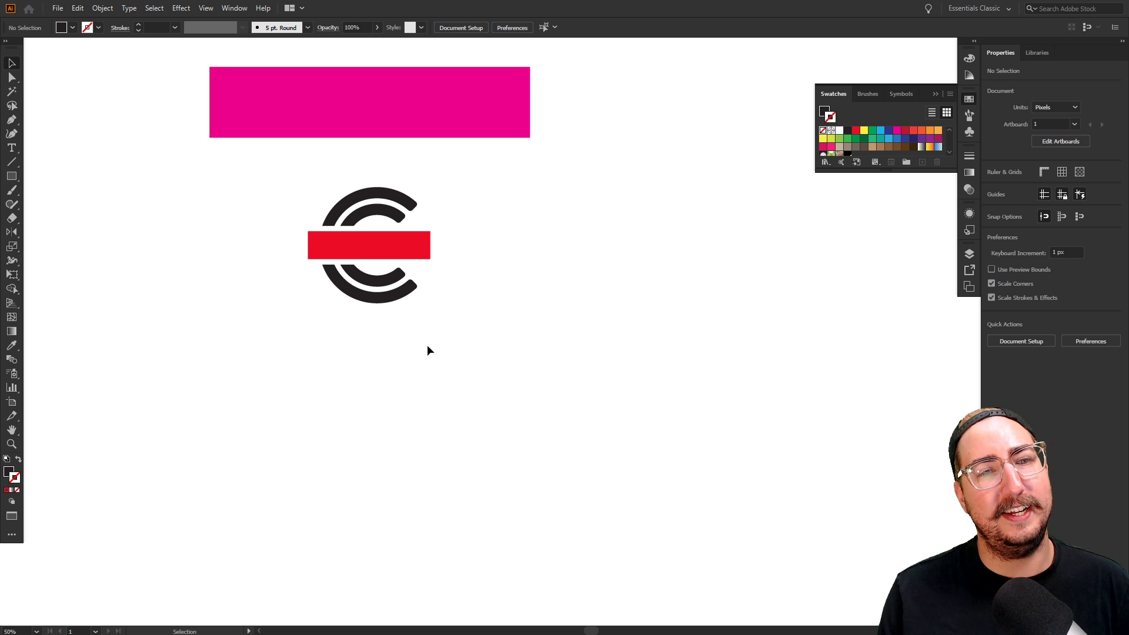
Place a new placeholder text object below the mark and open the Character panel
key("t")
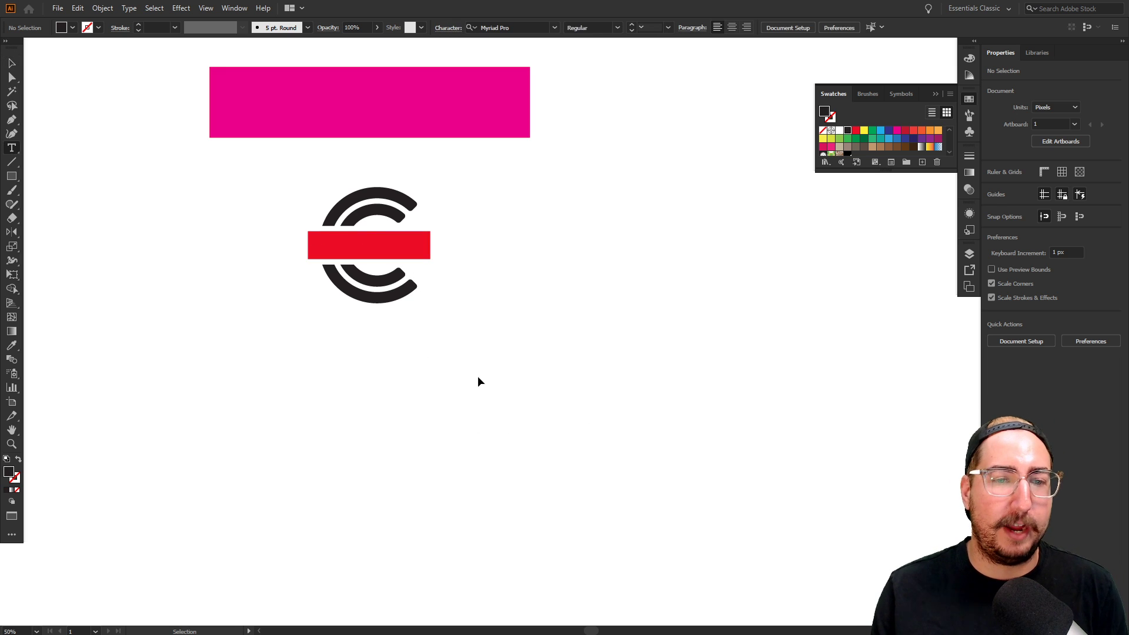
left_click(488, 315)
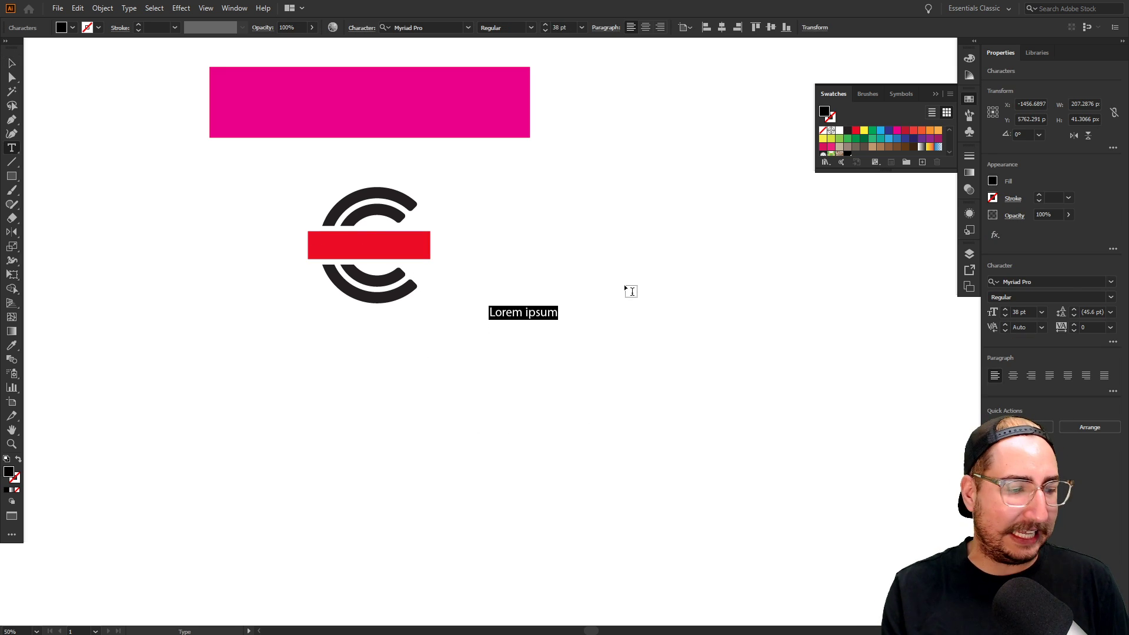
key("ctrl+t")
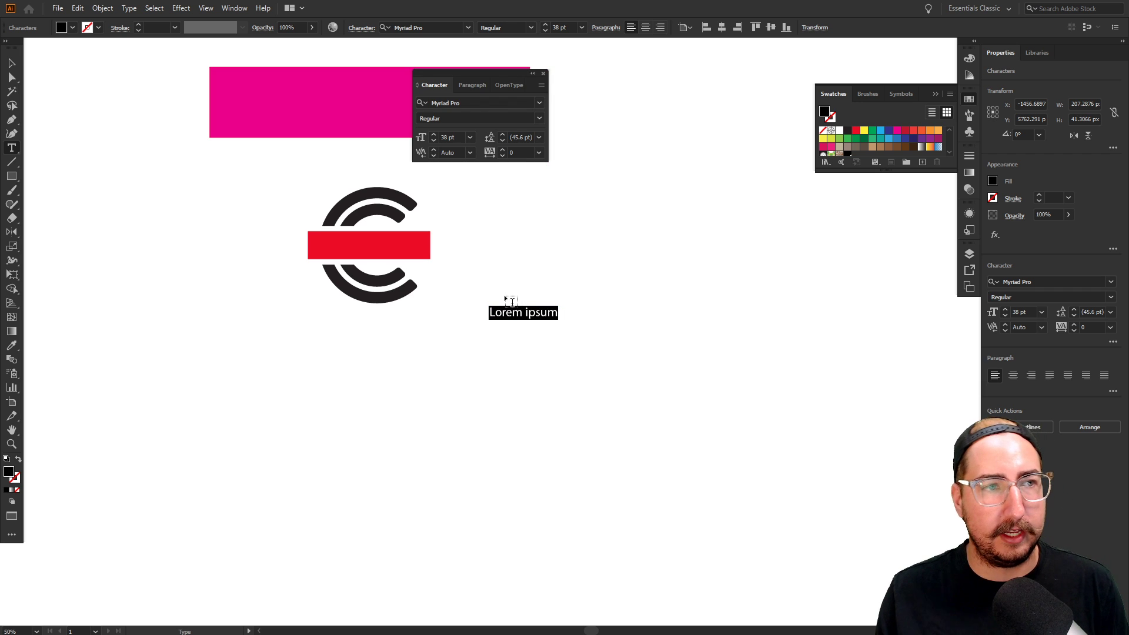
Search 'titling' in the font field and apply TitlingGothicFB Comp Medium to the text
left_click(467, 104)
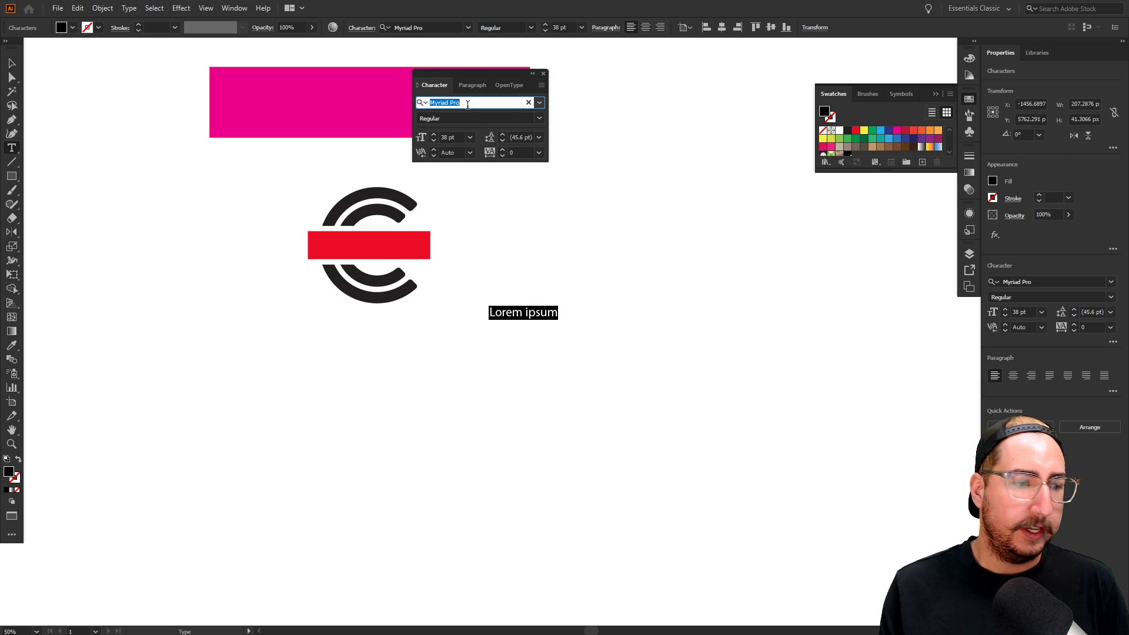
type("titling")
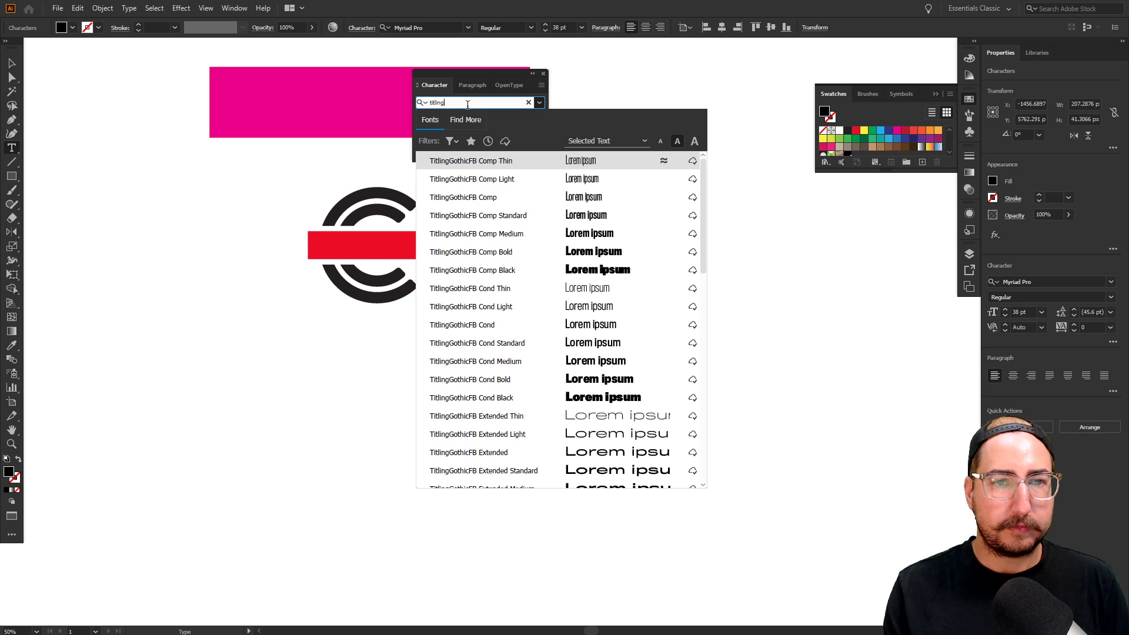
scroll(553, 324, "down", 8)
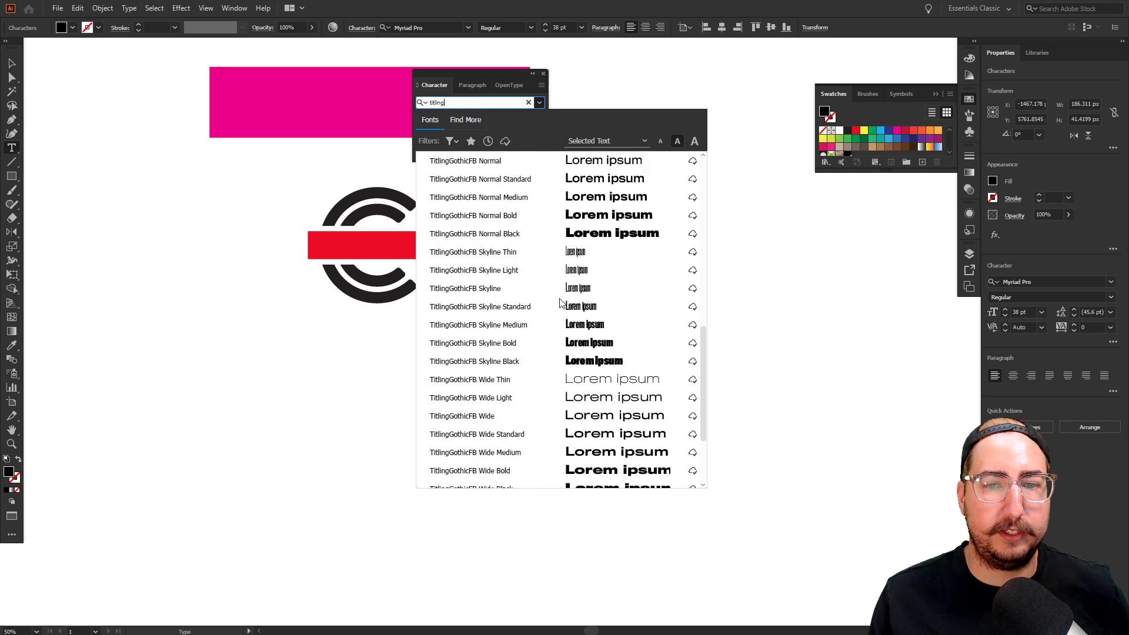
scroll(553, 324, "down", 3)
scroll(555, 353, "up", 9)
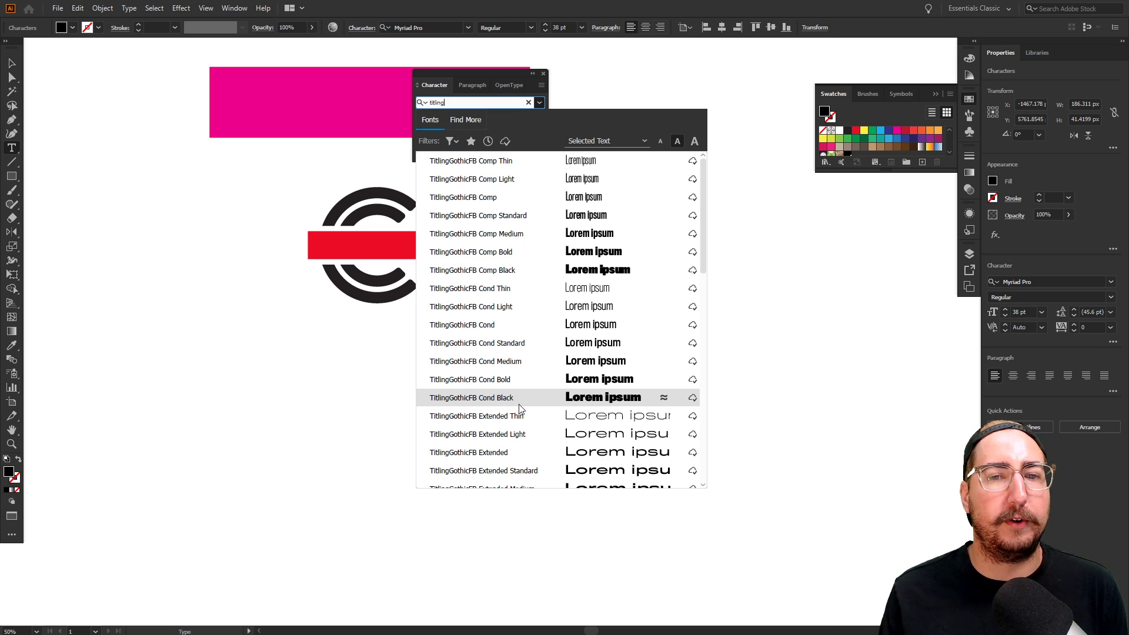
left_click(524, 241)
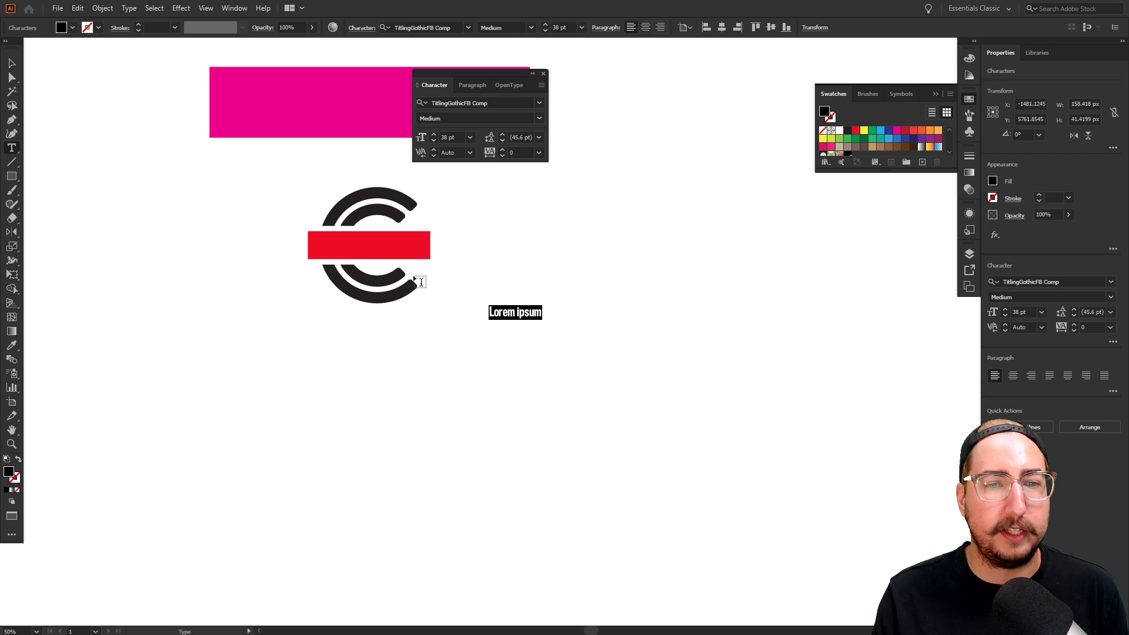
Scale the Lorem ipsum text up and set it to All Caps
left_click(10, 64)
key("s")
left_click_drag(565, 272, 675, 182)
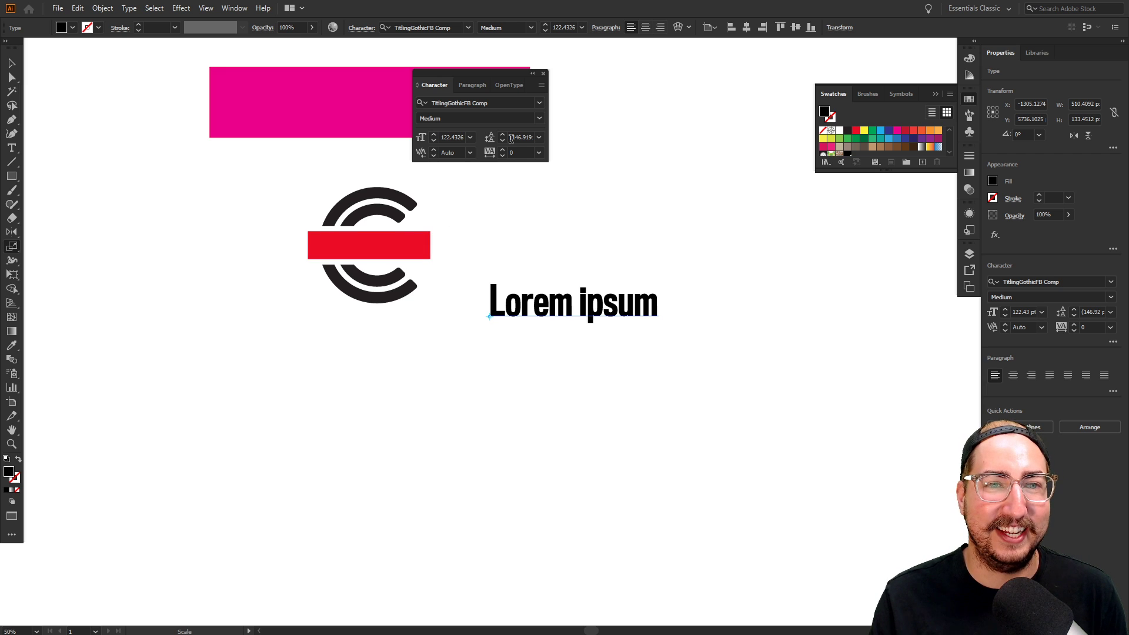
left_click(541, 85)
left_click(502, 88)
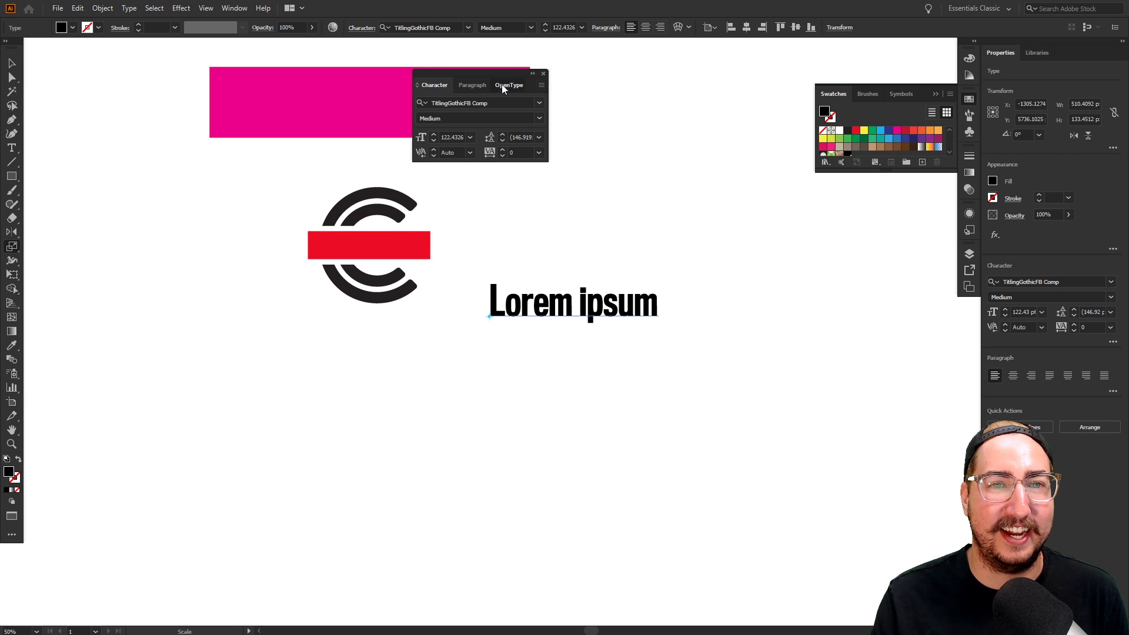
left_click(502, 88)
left_click(445, 88)
left_click(540, 85)
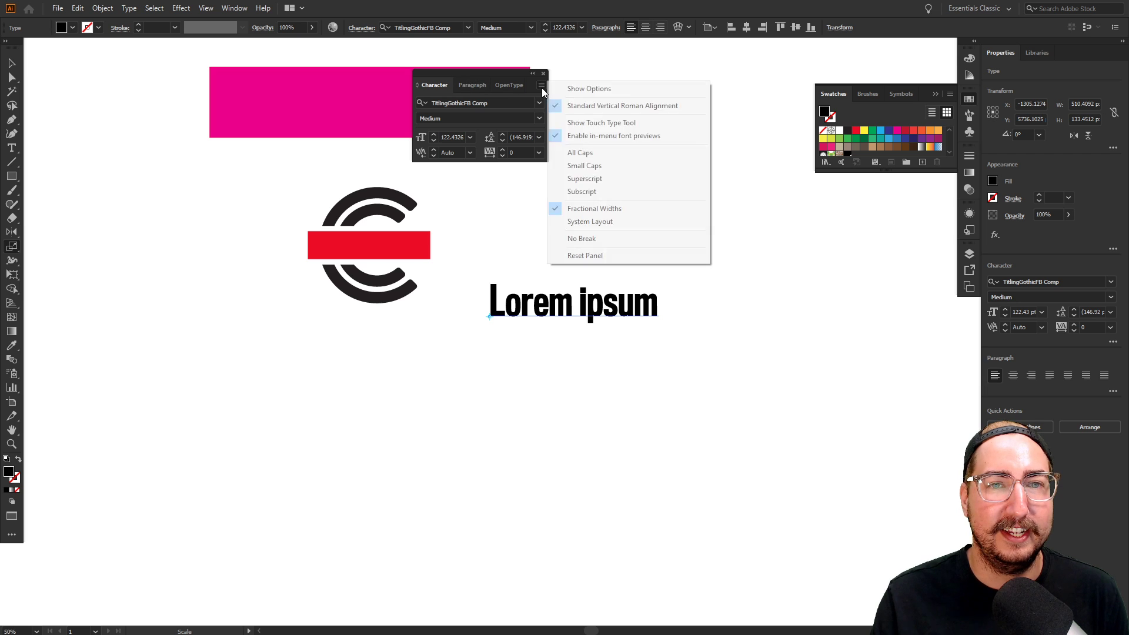
left_click(582, 153)
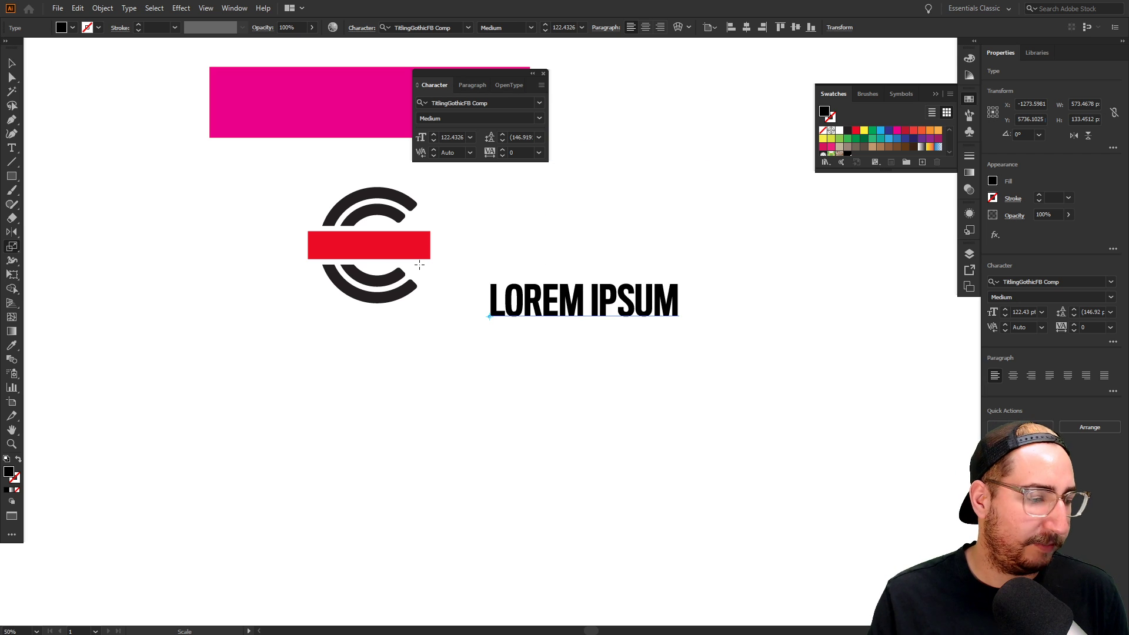
Move LOREM IPSUM onto the logo over the red bar and zoom in
key("v")
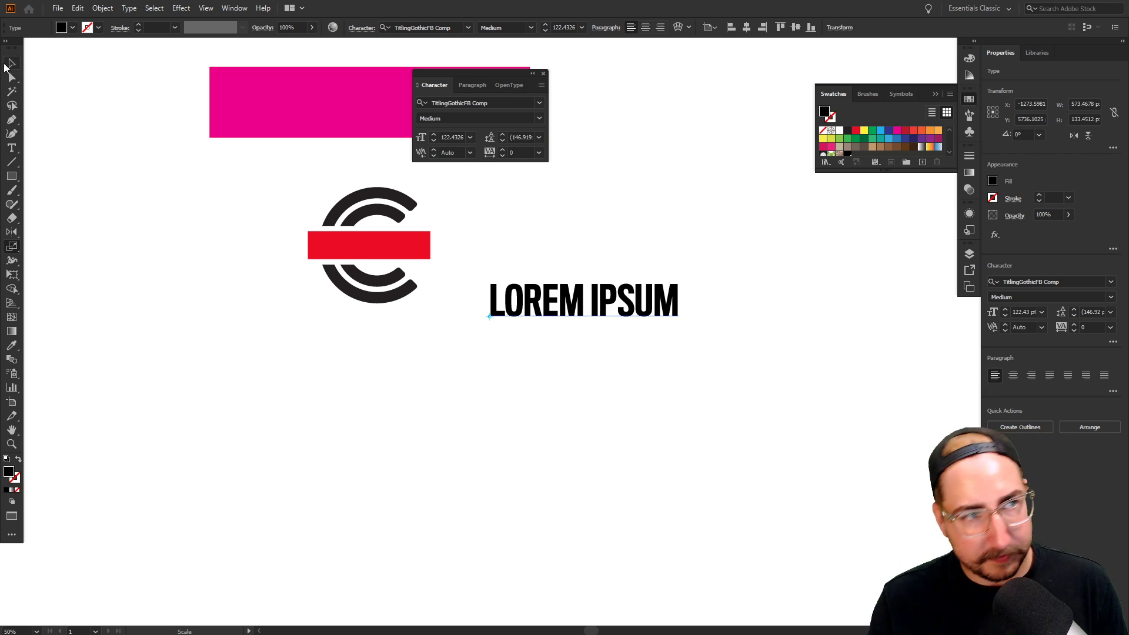
left_click_drag(541, 297, 354, 242)
left_click(280, 180, "ctrl")
left_click(553, 322)
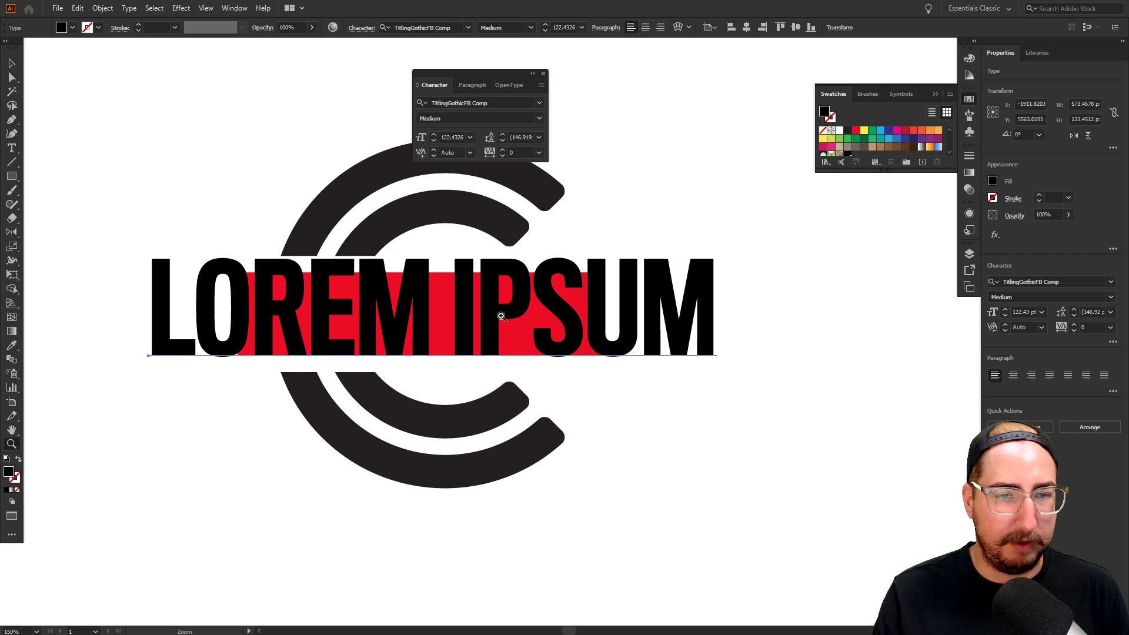
Eyedrop the C's dark grey onto the text, nudge it, and send it behind the red bar
key("v")
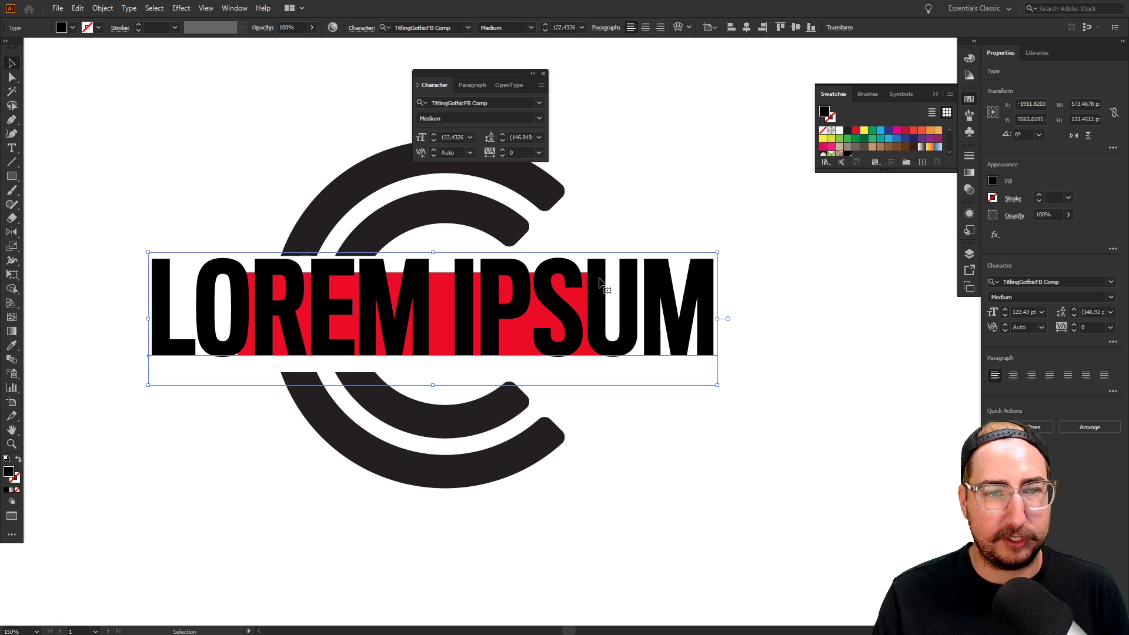
key("i")
left_click(506, 222)
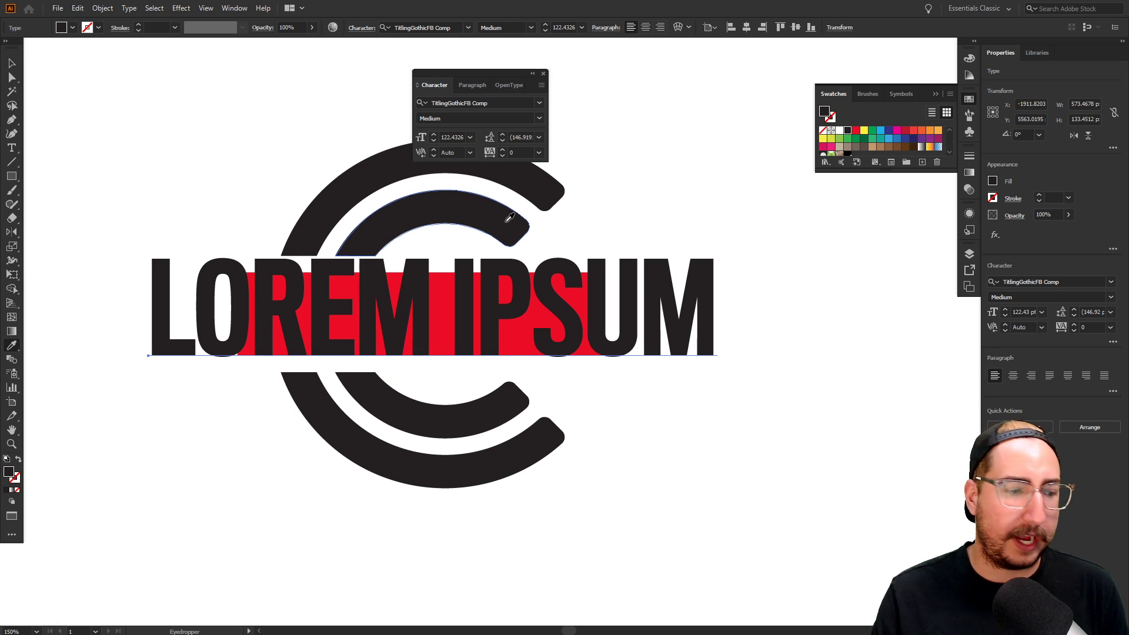
key("v")
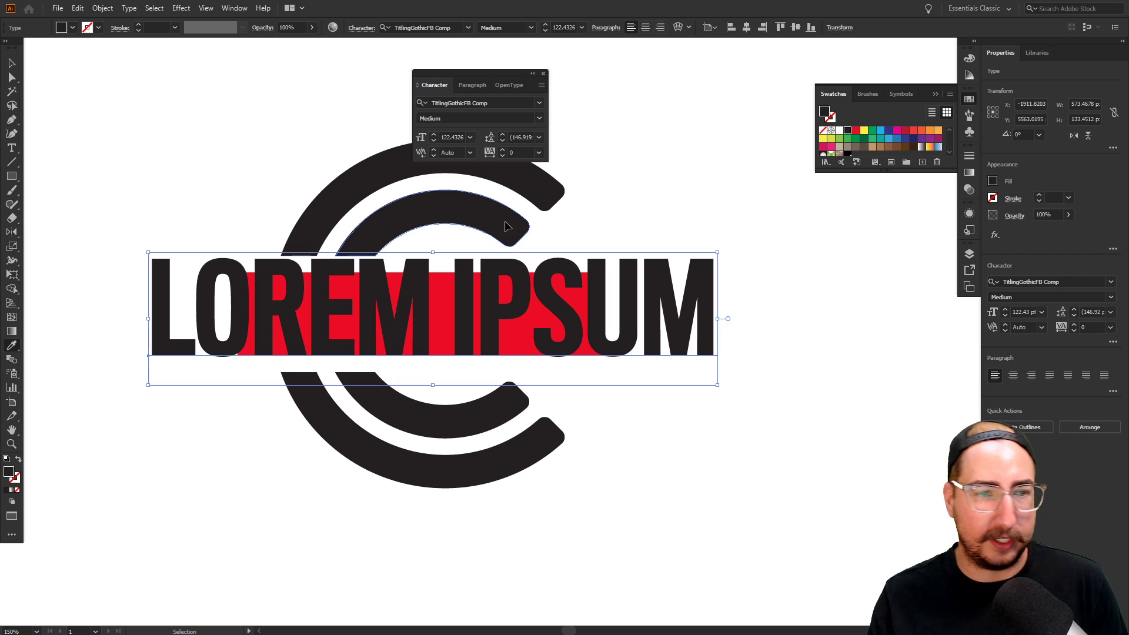
left_click_drag(611, 309, 601, 316)
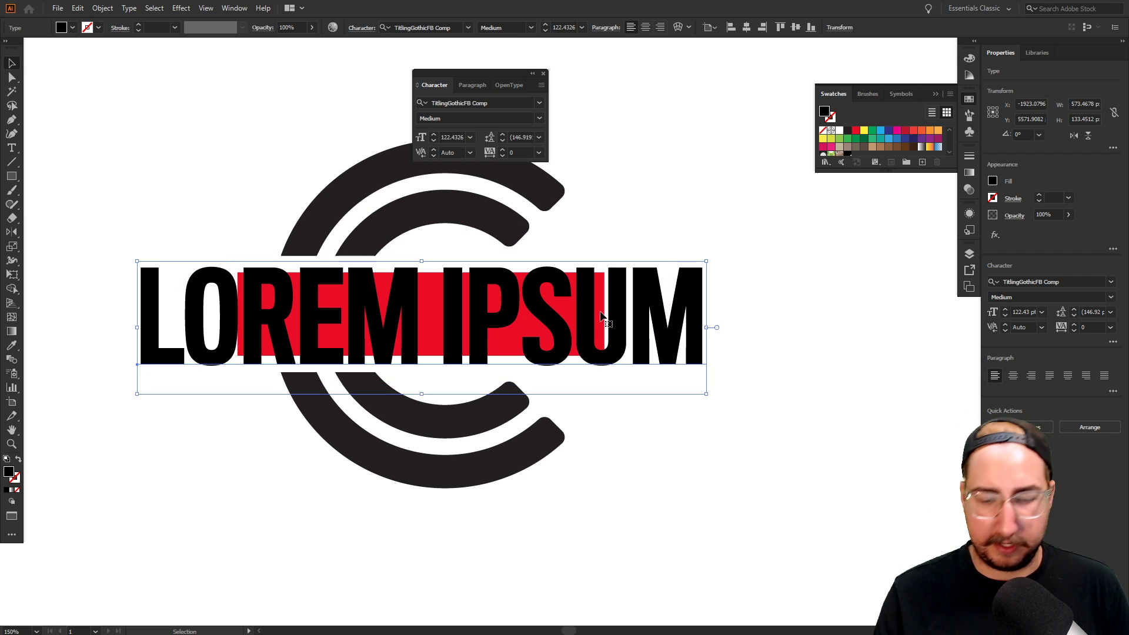
key("ctrl+[")
Try the Multiply blending mode on the red bar, then reselect the bar and text
left_click(555, 318)
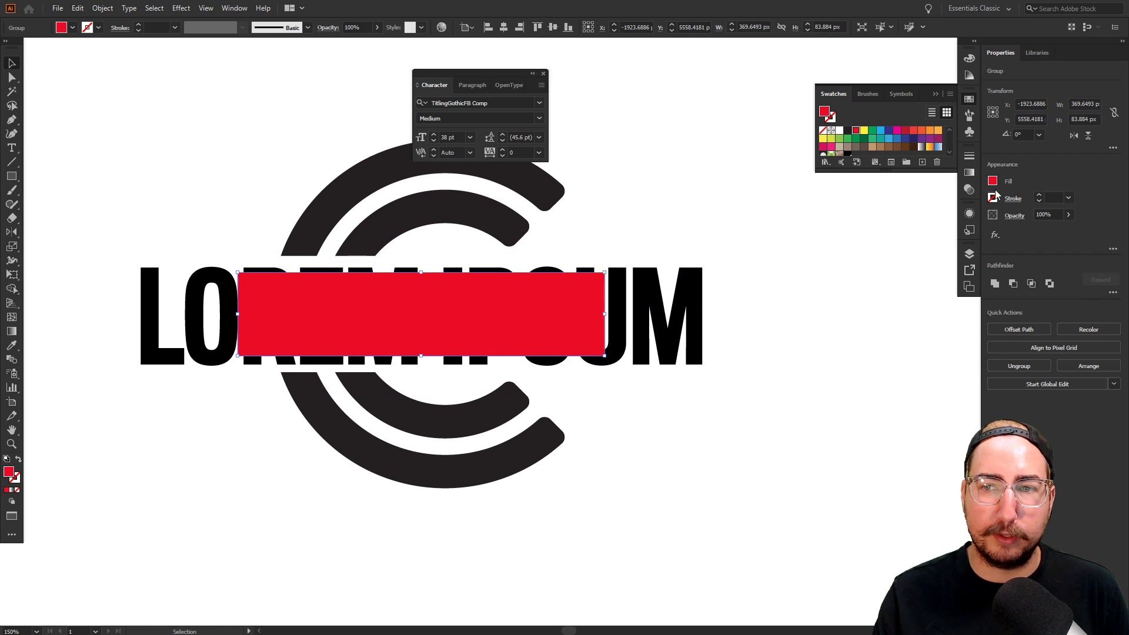
left_click(968, 189)
left_click(854, 169)
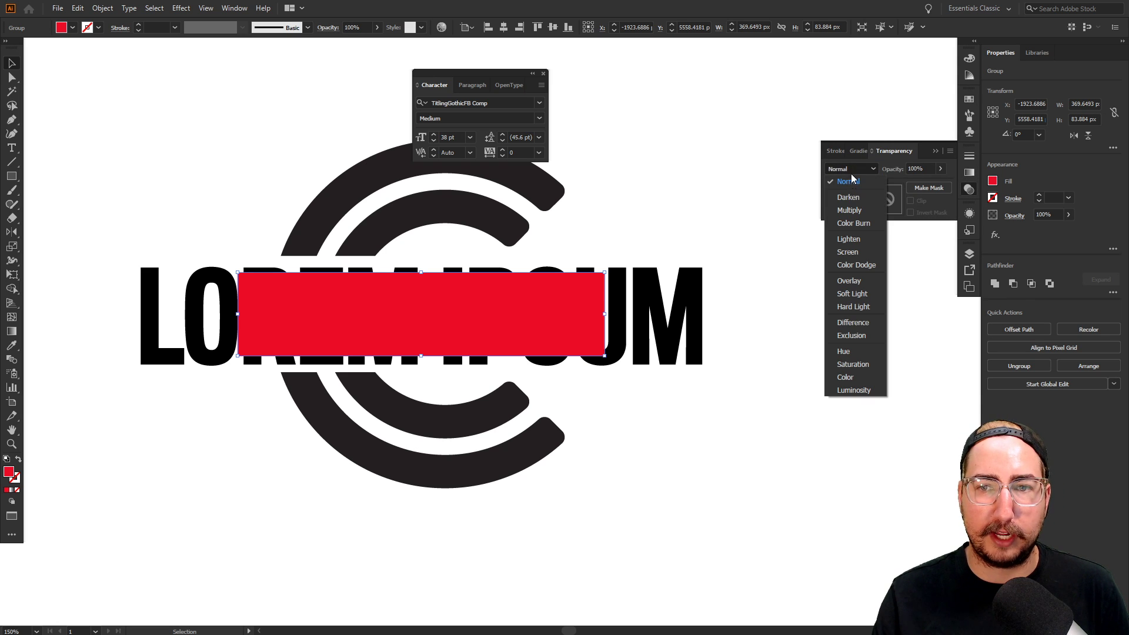
left_click(847, 210)
left_click(751, 316)
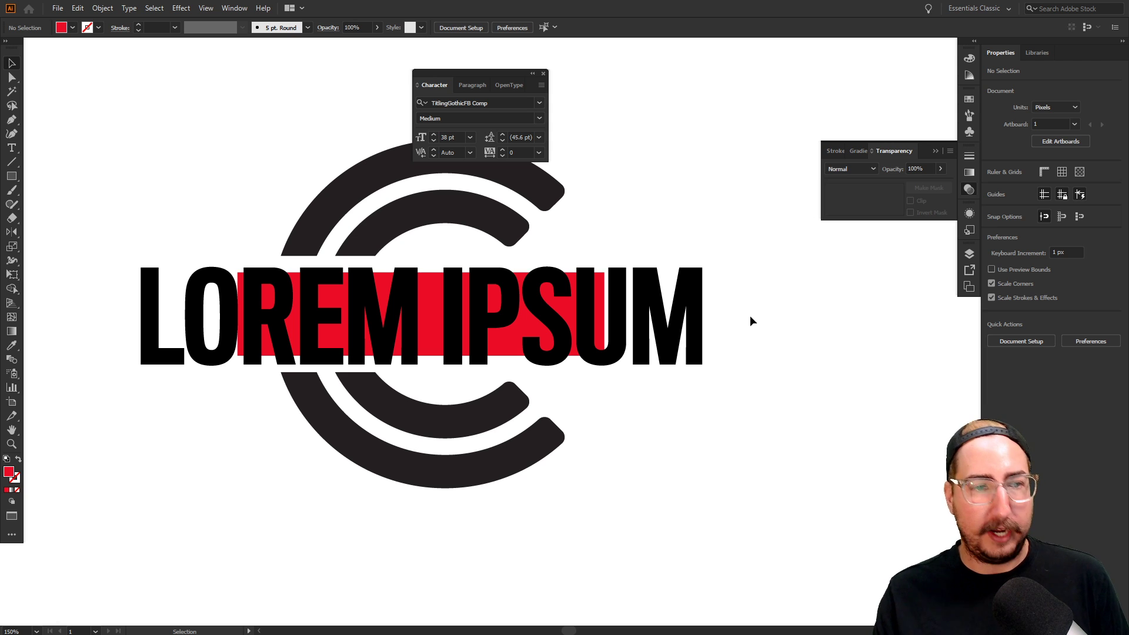
left_click(606, 333)
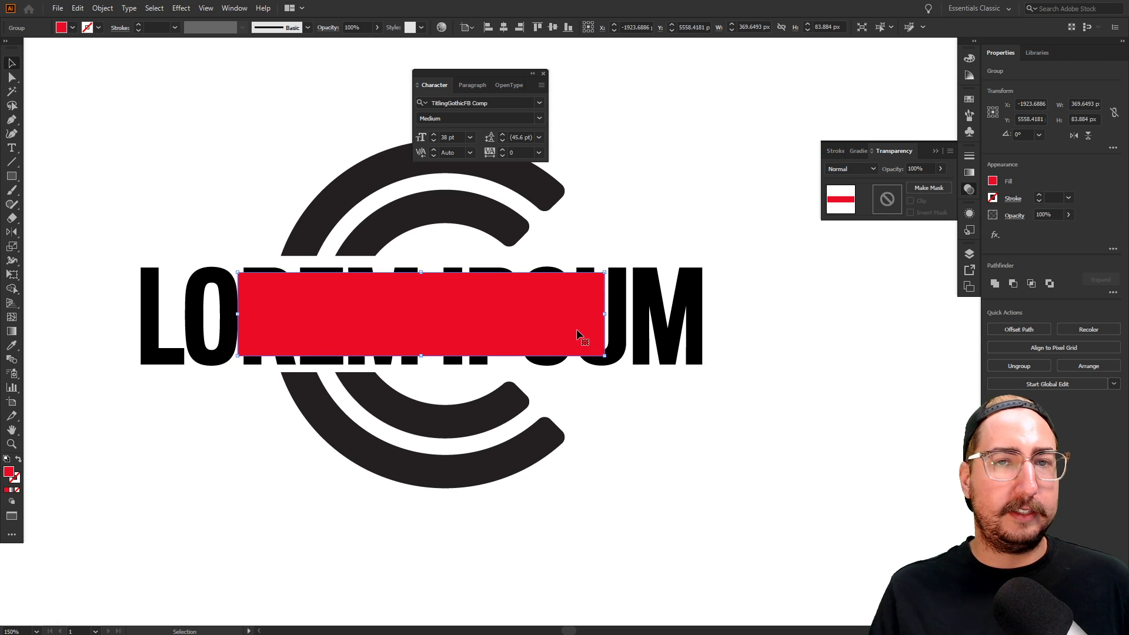
left_click(670, 330)
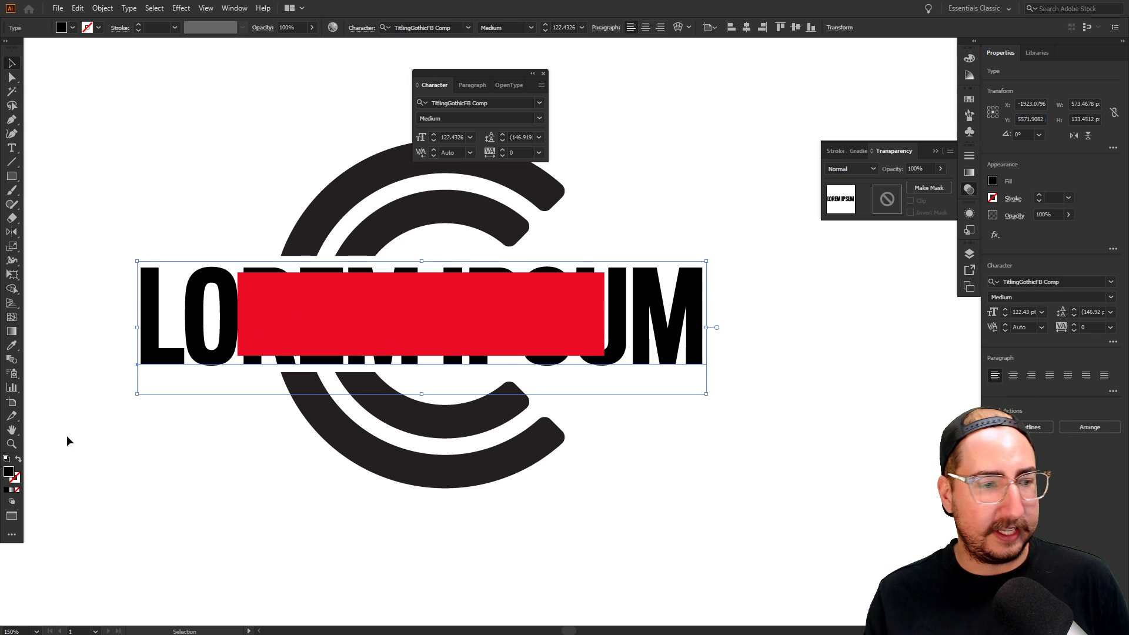
Sample the C's grey onto LOREM IPSUM and confirm its fill is 231f20
key("i")
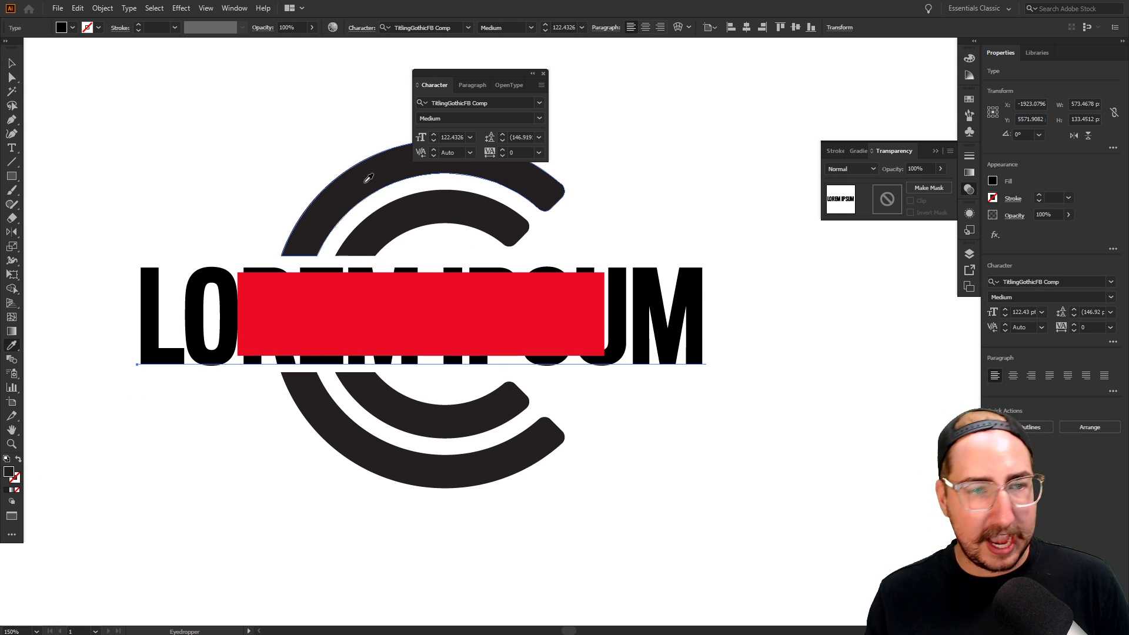
double_click(9, 470)
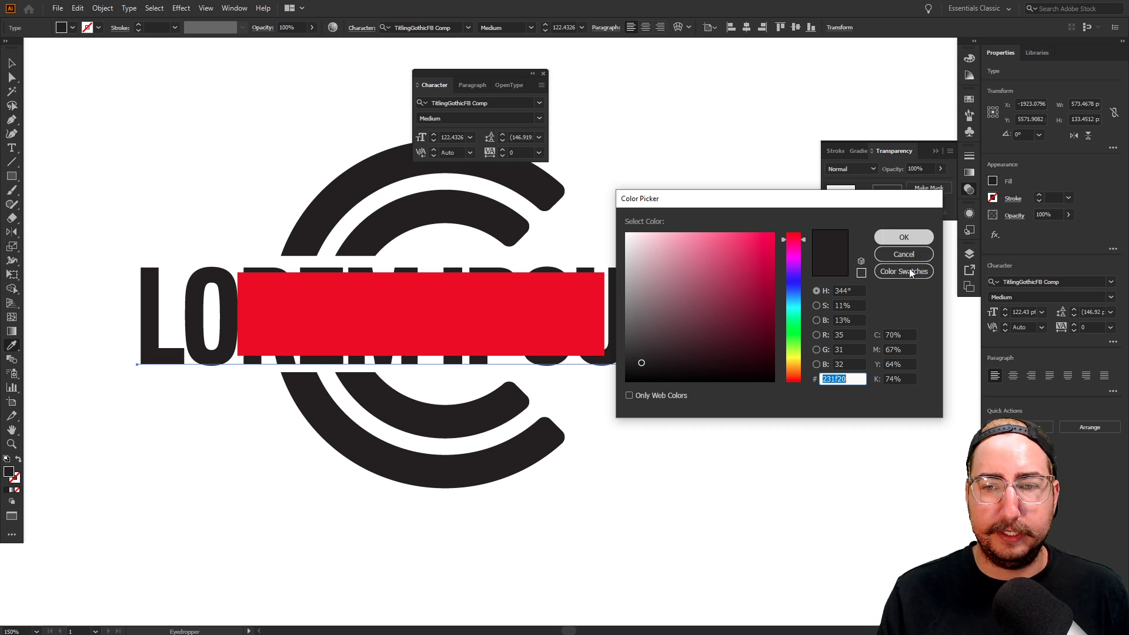
left_click(903, 237)
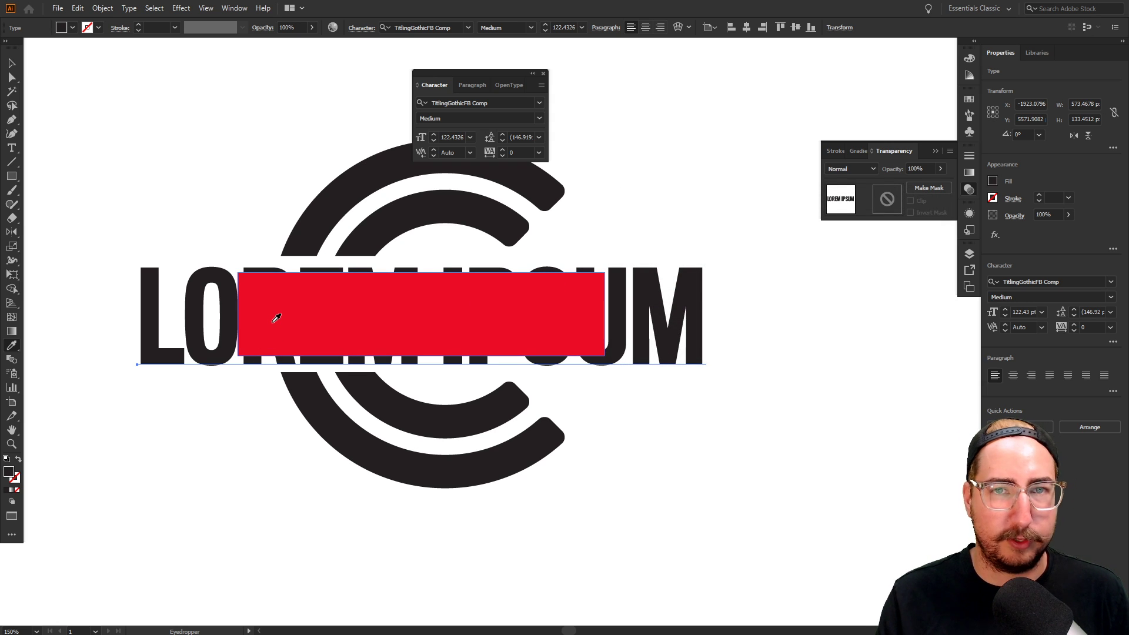
Set the red bar's blending mode to Multiply so the letters show through
key("v")
left_click(310, 310)
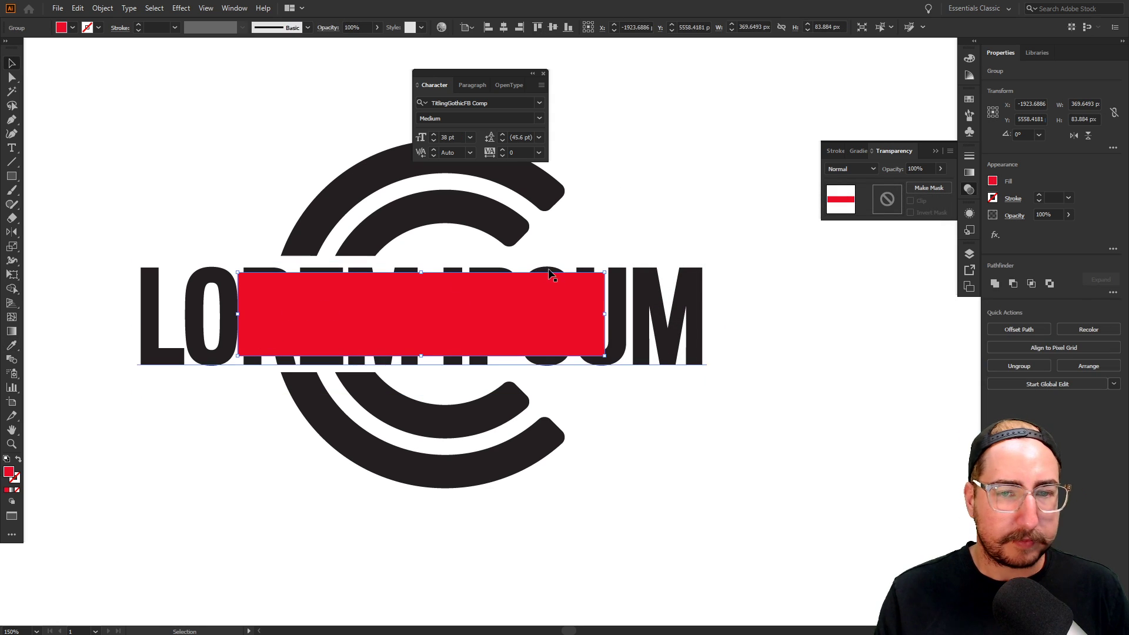
left_click(841, 168)
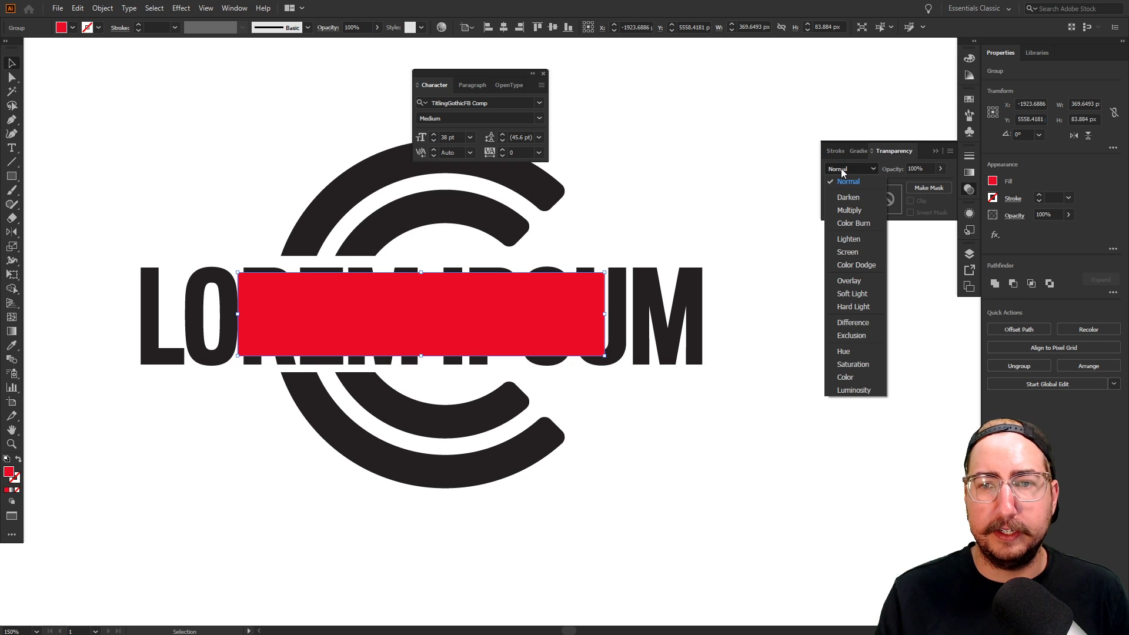
left_click(851, 211)
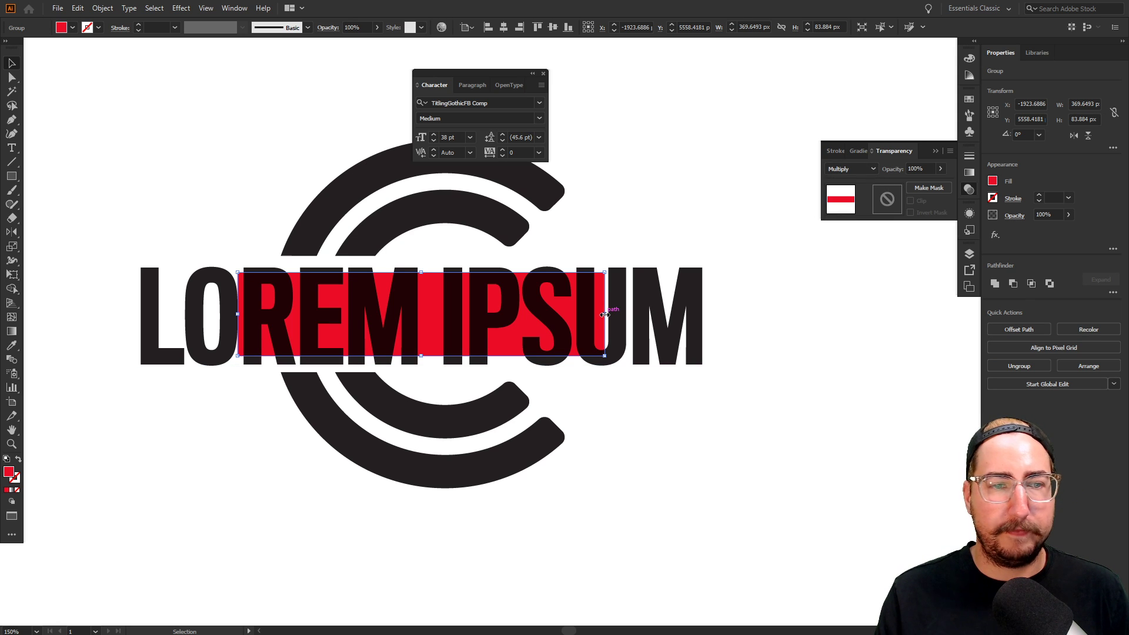
left_click(704, 221)
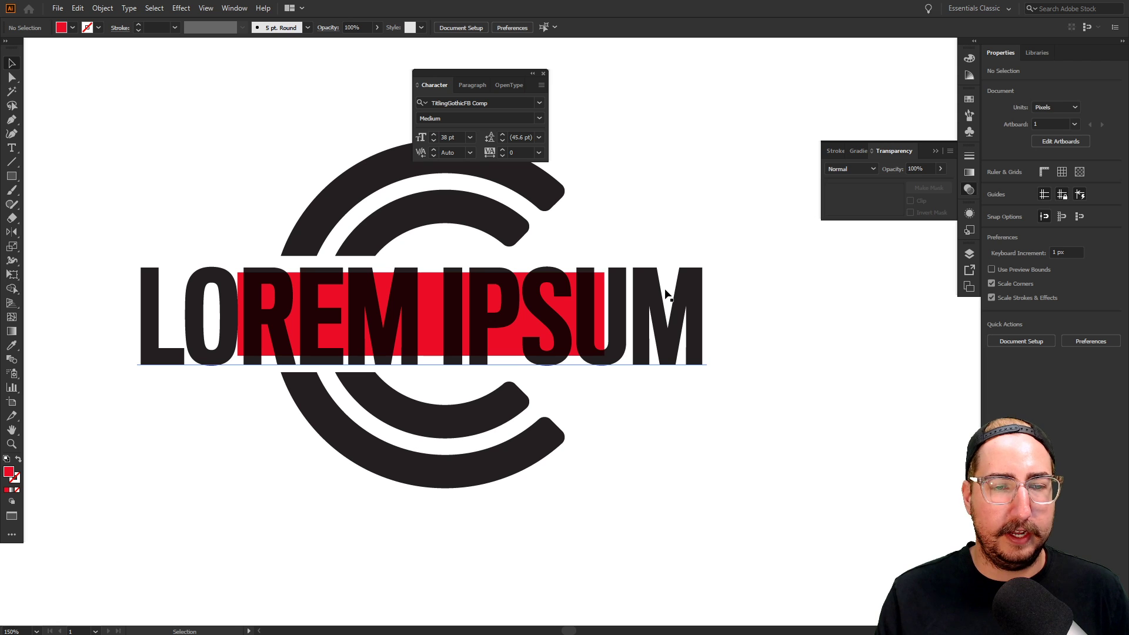
Zoom out until the whole logo fits, then select the LOREM IPSUM text
key("z")
left_click(521, 284)
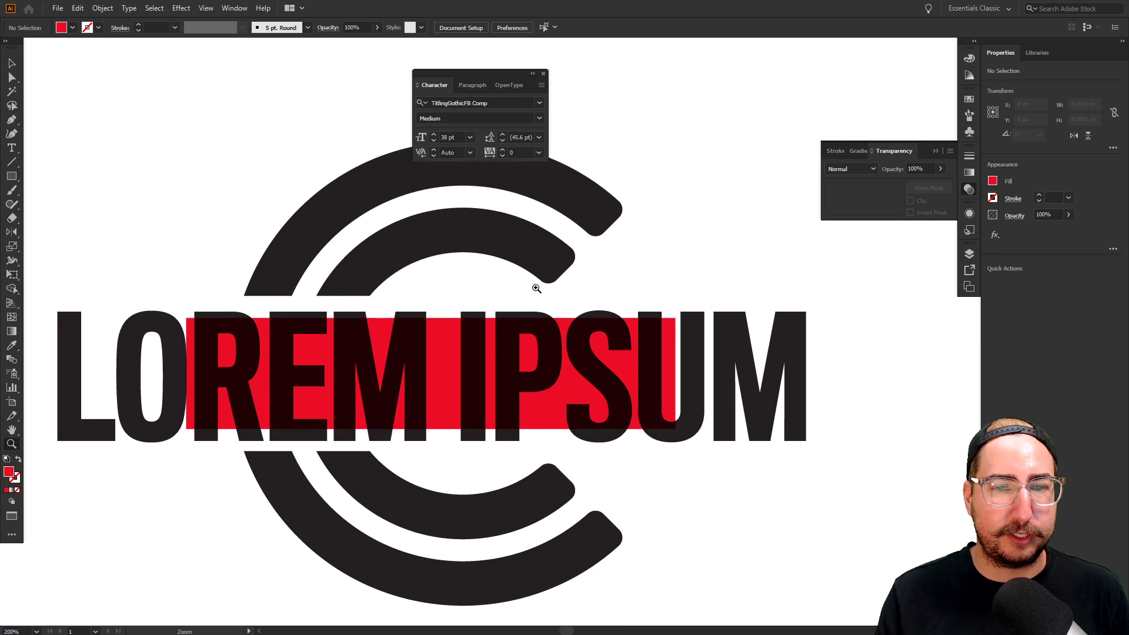
left_click(563, 322)
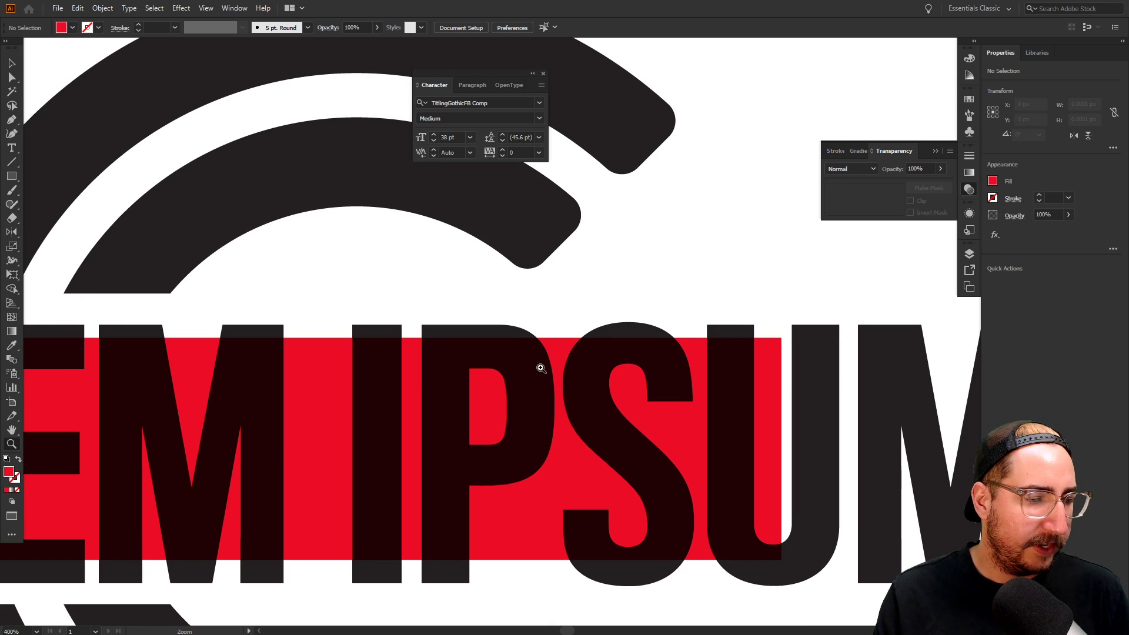
left_click(509, 373, "alt")
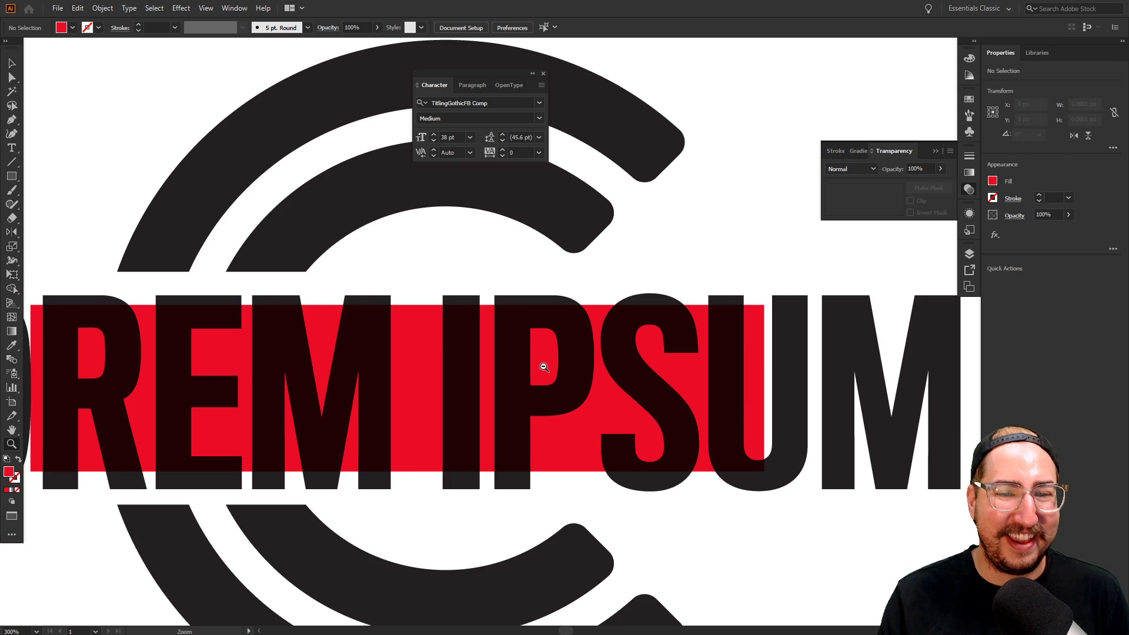
left_click(543, 367, "alt")
left_click(572, 353, "alt")
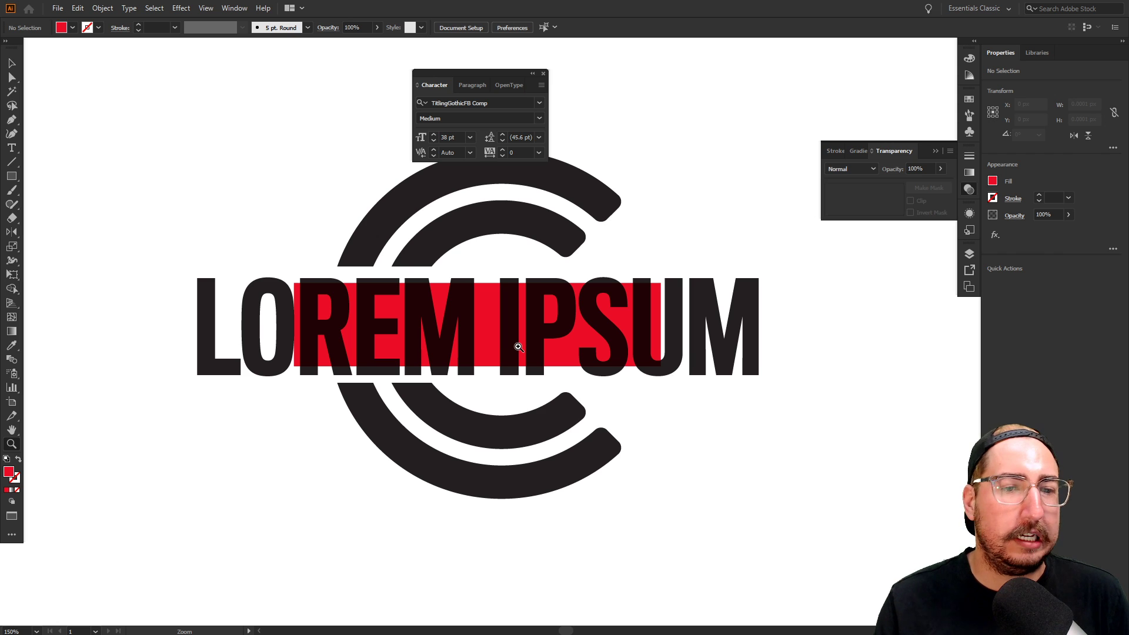
key("v")
left_click(267, 329)
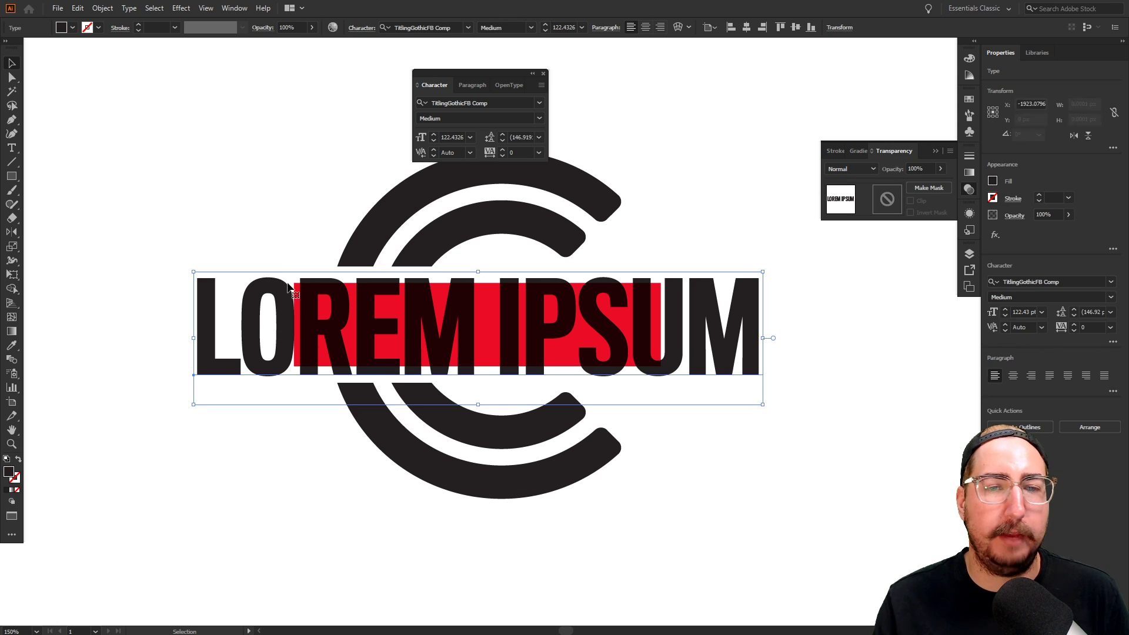
Set the LOREM IPSUM paragraph alignment to center
double_click(267, 329)
key("ctrl+a")
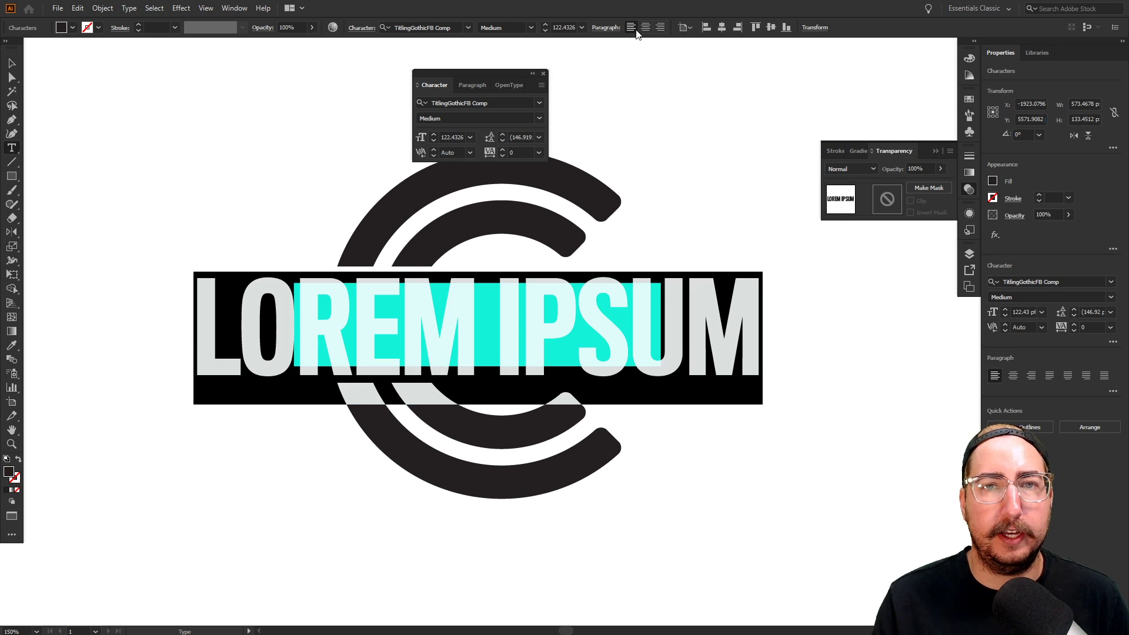
left_click(645, 27)
left_click(12, 62)
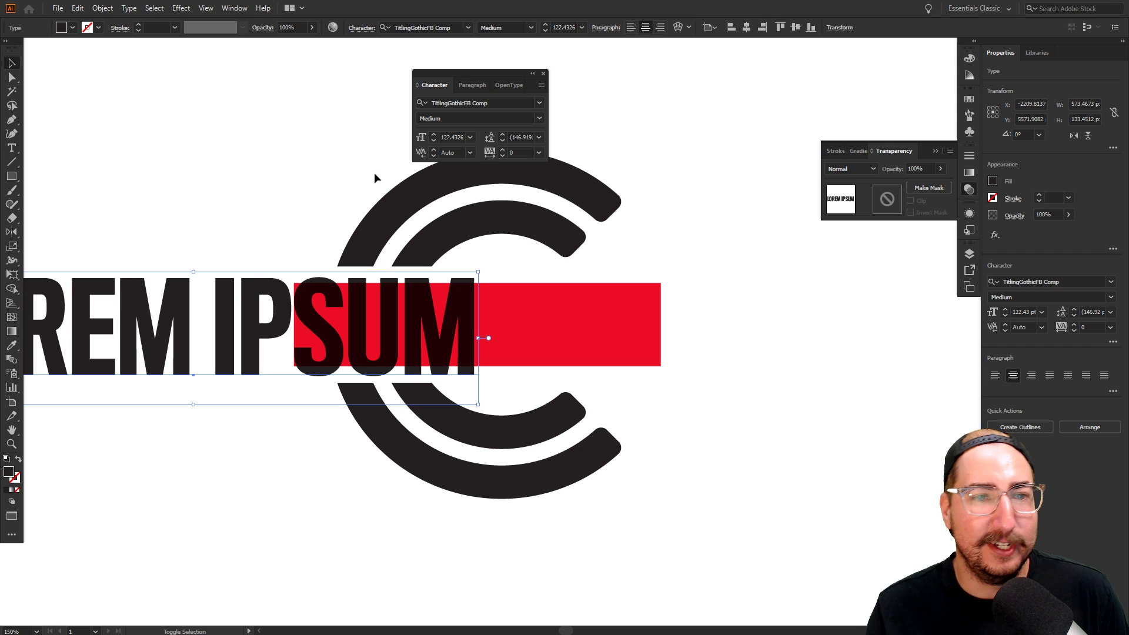
Horizontally center the text on the red bar, using the bar as key object
left_click(453, 176, "shift")
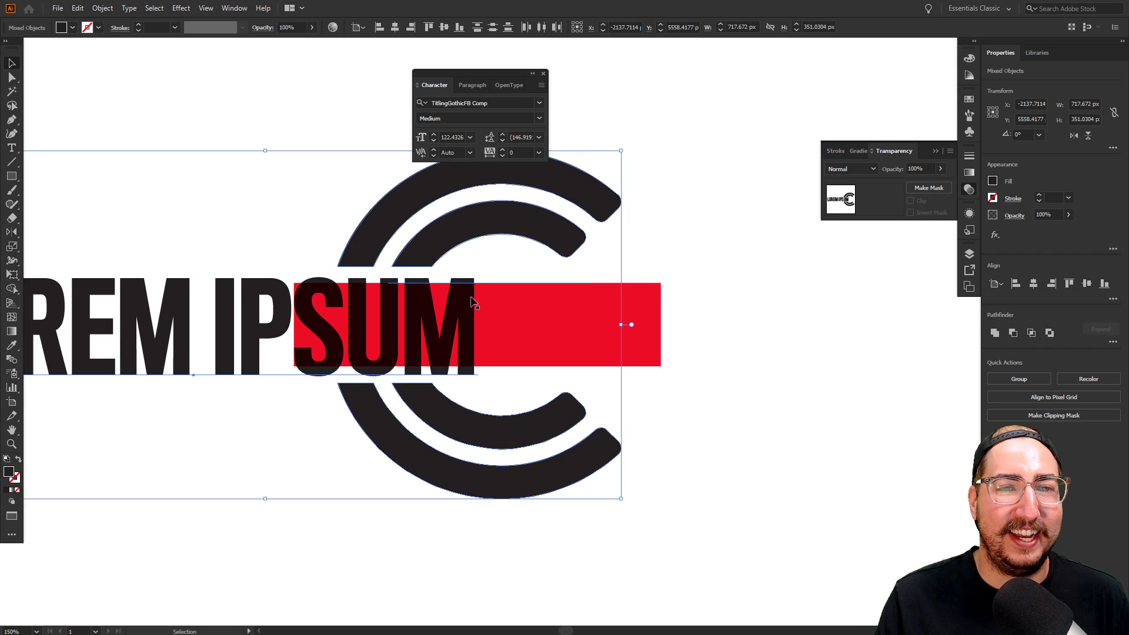
left_click(504, 321)
left_click(187, 301, "shift")
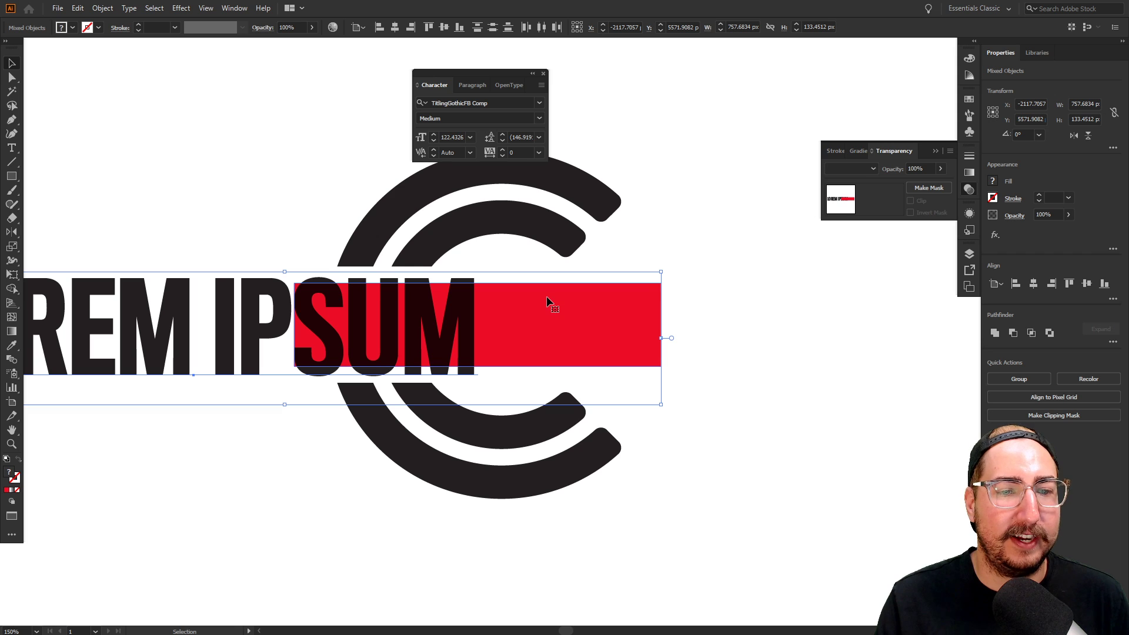
left_click(546, 296)
left_click(395, 28)
left_click(361, 135)
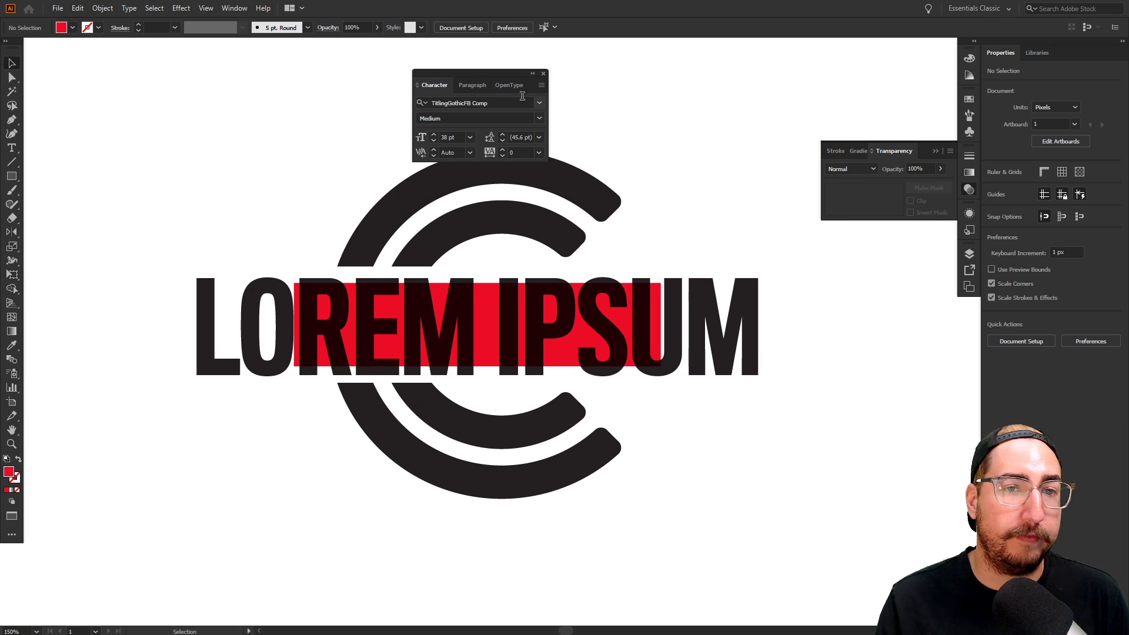
Search the font list for 'titling' and move the Character panel clear of the logo
left_click(538, 104)
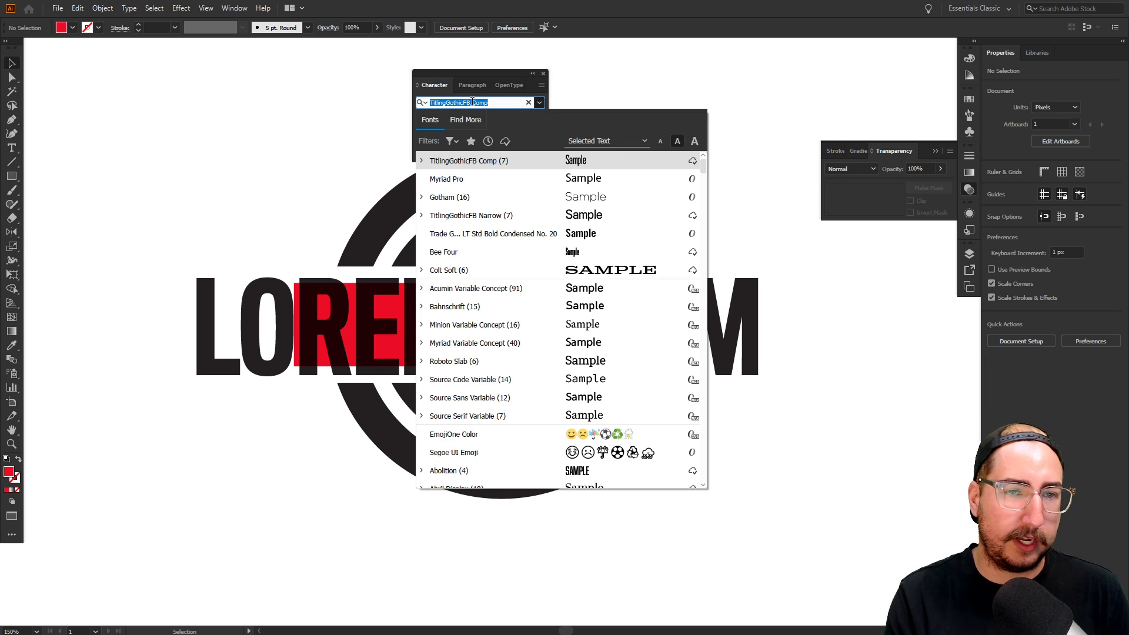
type("titling")
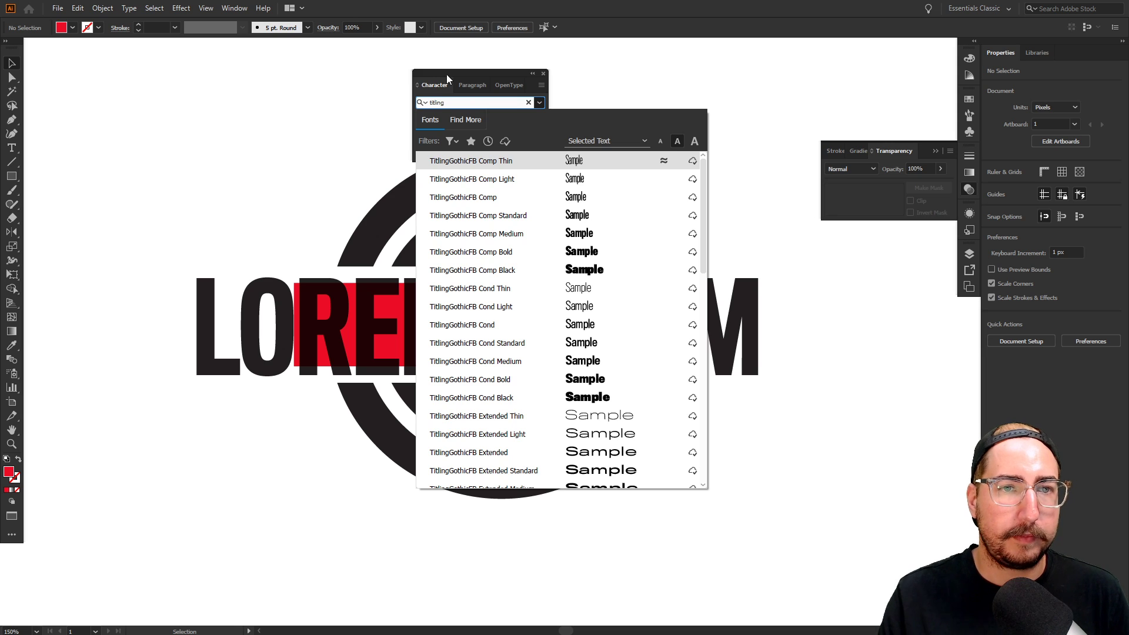
left_click_drag(447, 78, 872, 249)
left_click(879, 275)
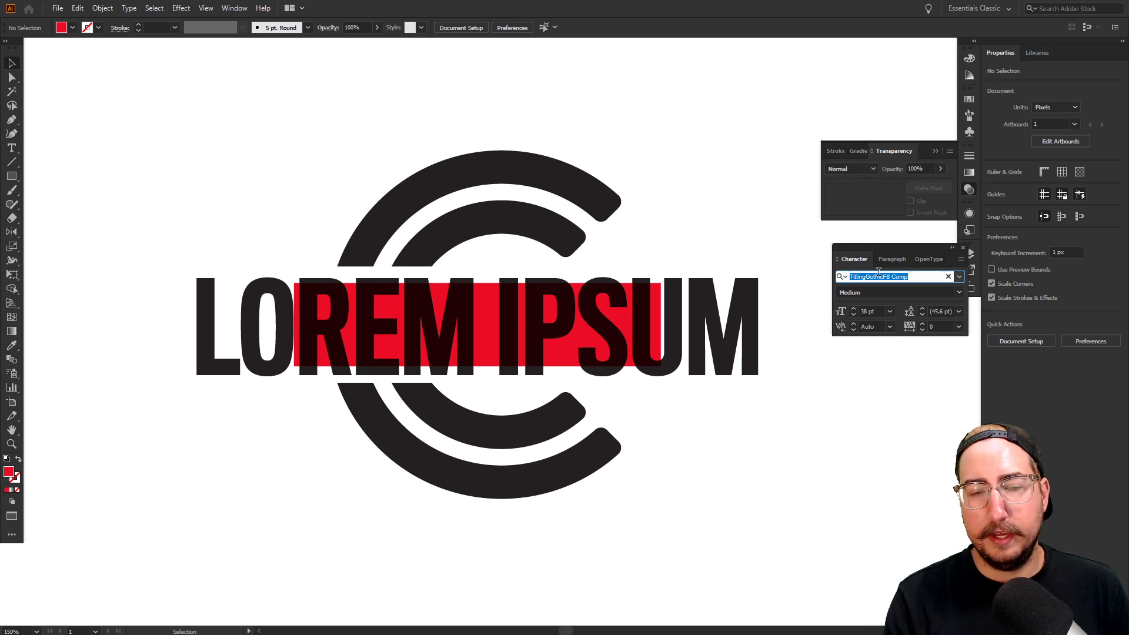
type("titling")
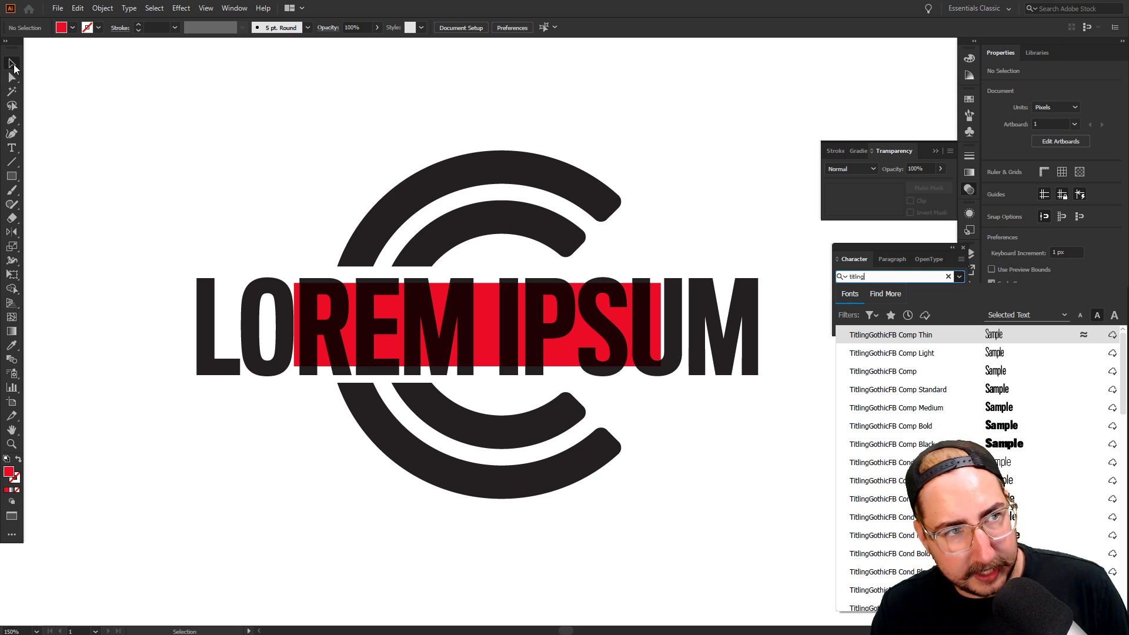
key("Escape")
Set LOREM IPSUM in TitlingGothicFB Extended Bold and scale it down to about 50.76 pt
left_click(241, 357)
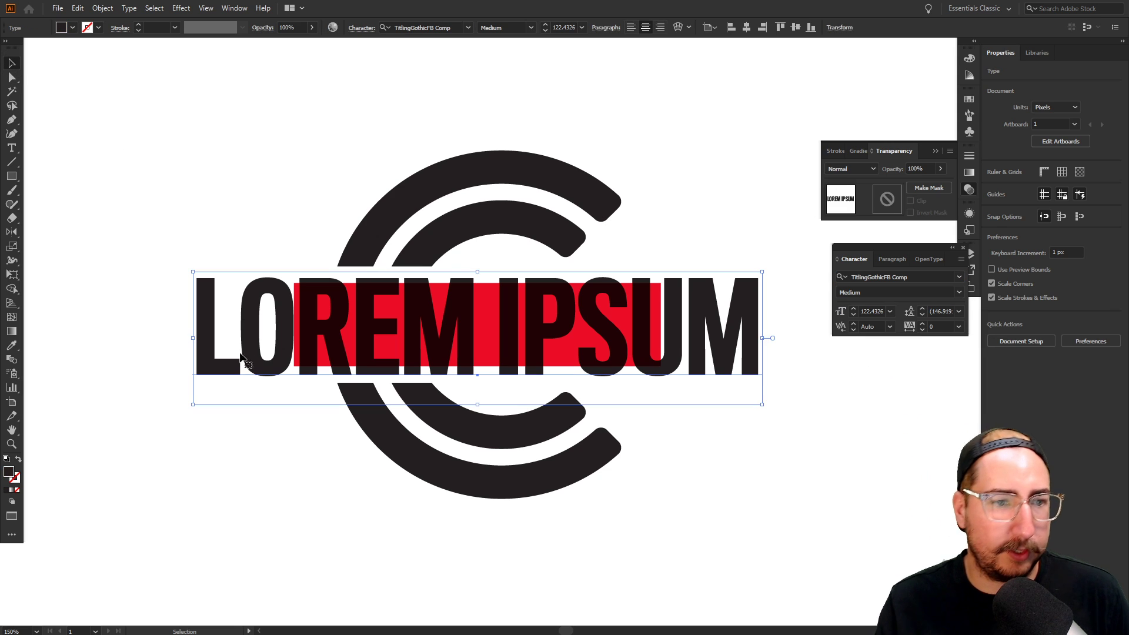
left_click(887, 277)
type("titling")
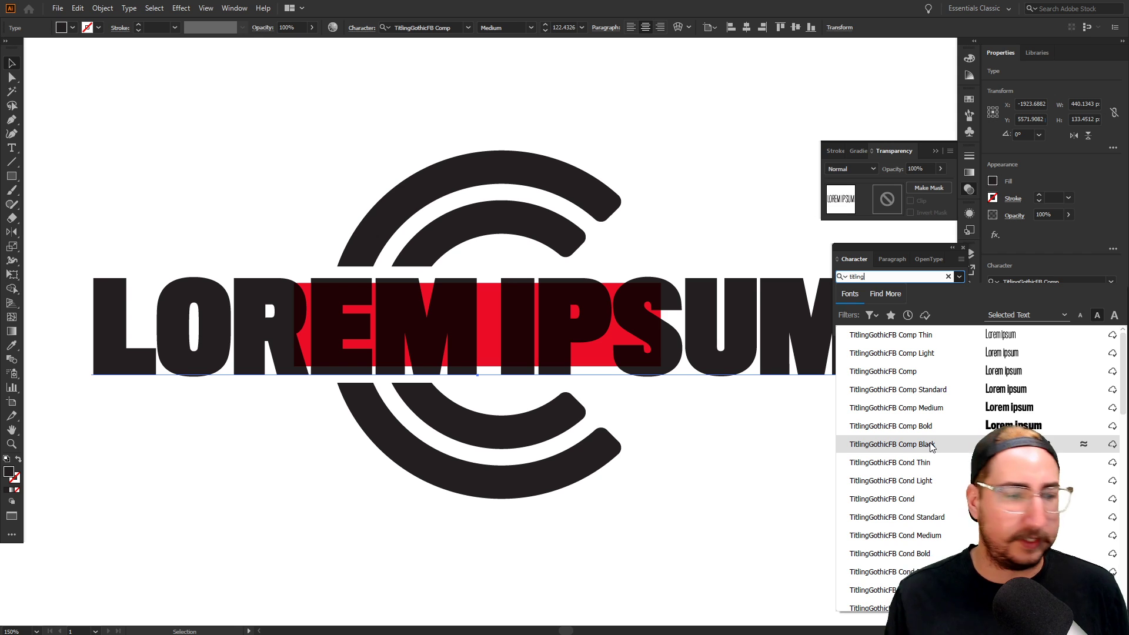
scroll(931, 446, "down", 3)
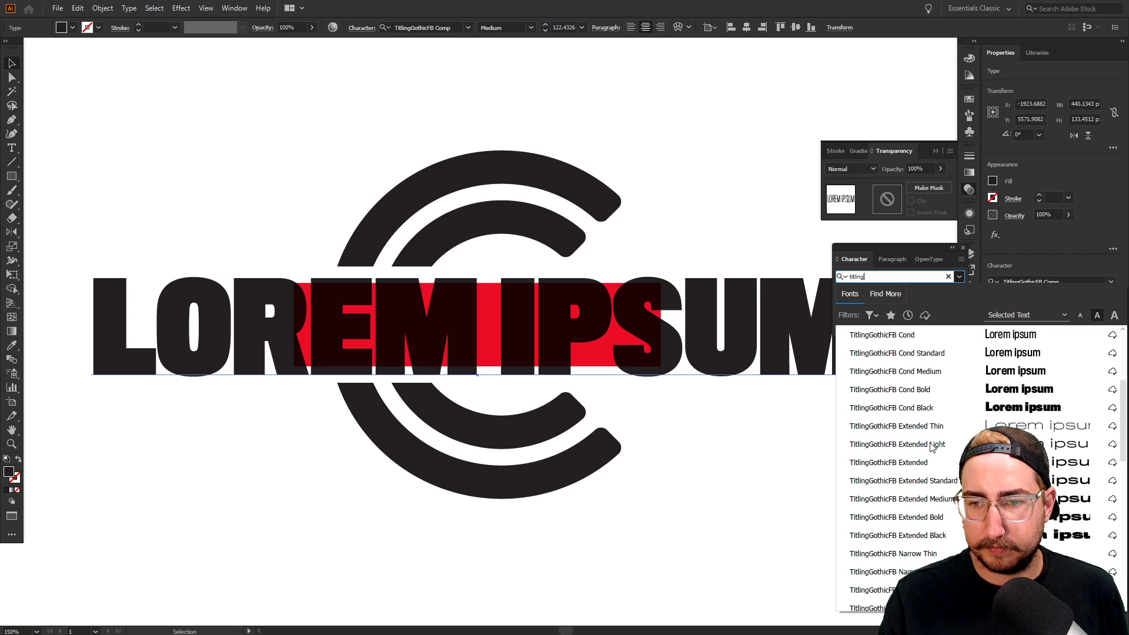
left_click(938, 517)
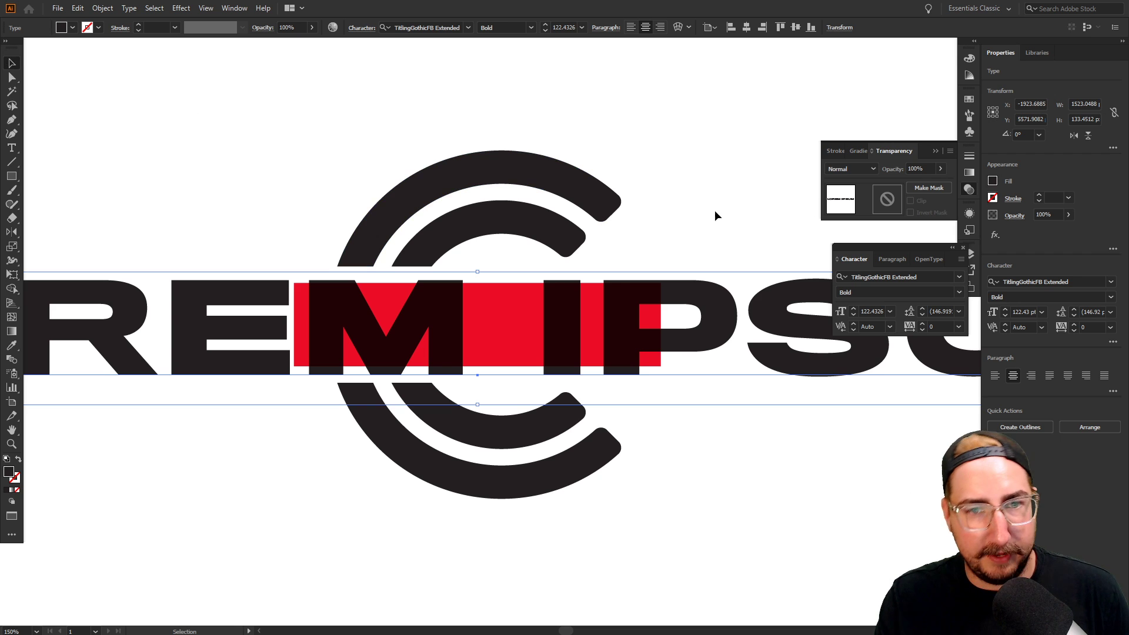
key("s")
left_click_drag(745, 177, 682, 222)
Replace LOREM IPSUM with CANCELEDCON and move it up to sit centred on the red bar
key("t")
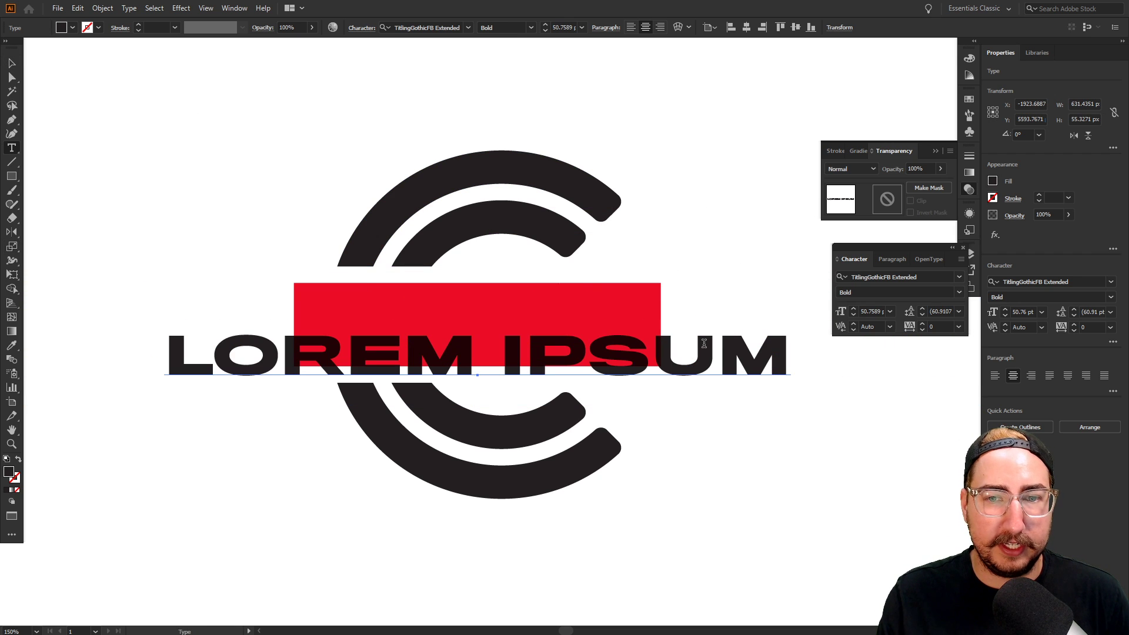
left_click(703, 345)
key("ctrl+a")
type("CANCELEDCON")
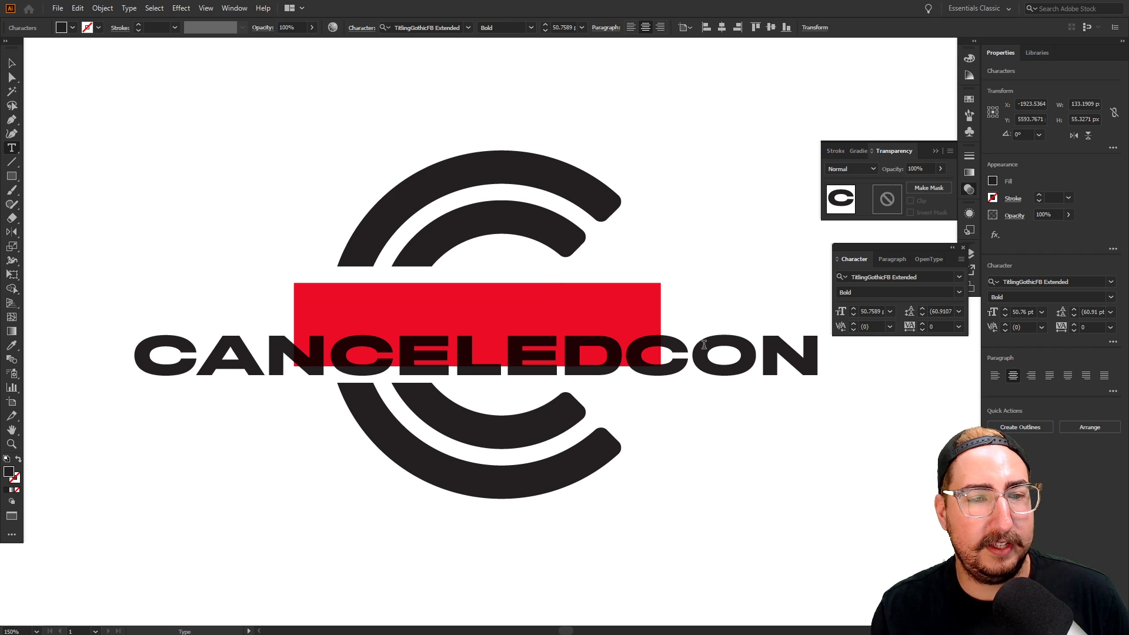
left_click(11, 62)
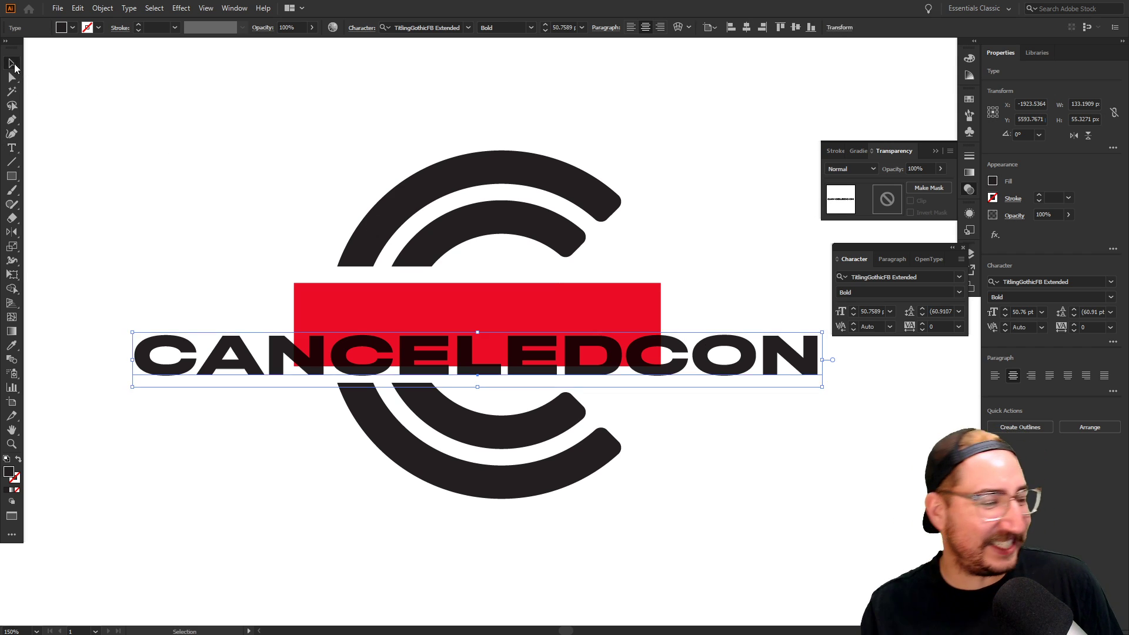
left_click_drag(266, 348, 274, 320)
left_click(224, 228)
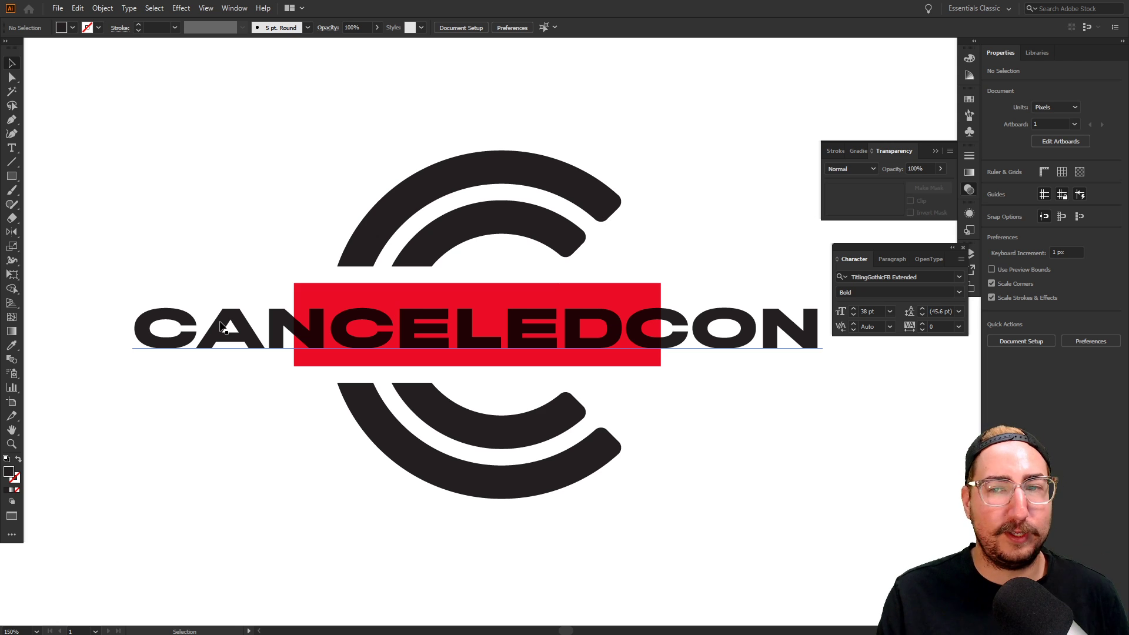
Duplicate the whole logo to a copy directly below the original
left_click(378, 342)
scroll(539, 377, "down", 2)
left_click_drag(539, 378, 488, 323)
left_click_drag(576, 193, 260, 382)
left_click_drag(486, 227, 484, 429)
key("z")
left_click(482, 446)
left_click(549, 387)
key("v")
left_click(766, 360)
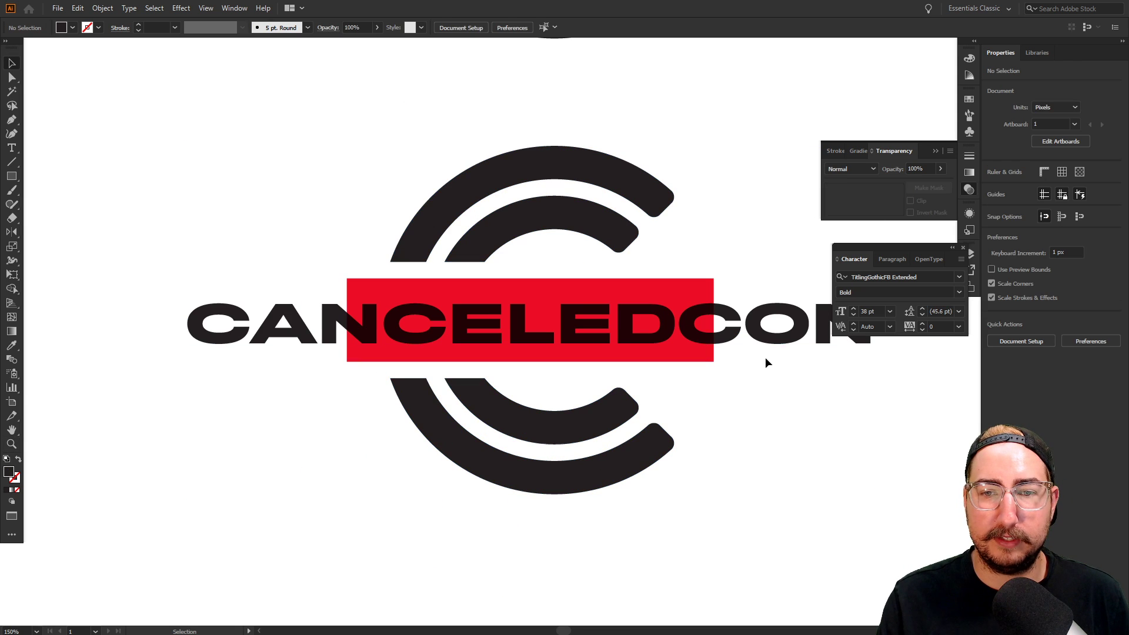
Set the copy's CANCELEDCON in TitlingGothicFB Normal Bold and enlarge it to about 70.5 pt
left_click(779, 336)
left_click(875, 276)
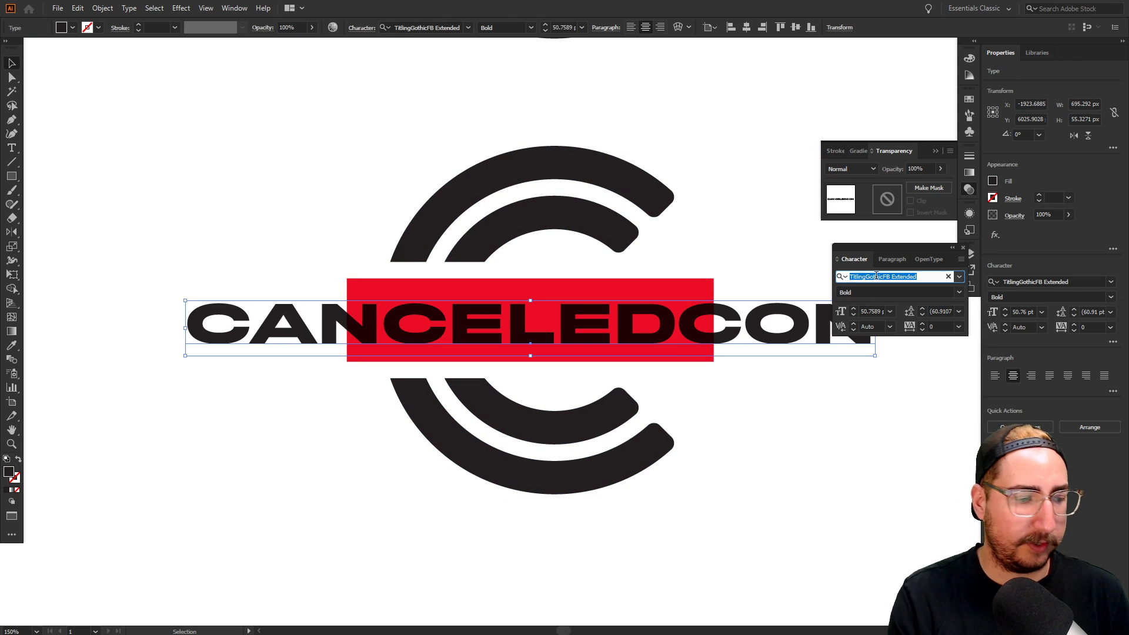
type("titling")
scroll(905, 388, "down", 5)
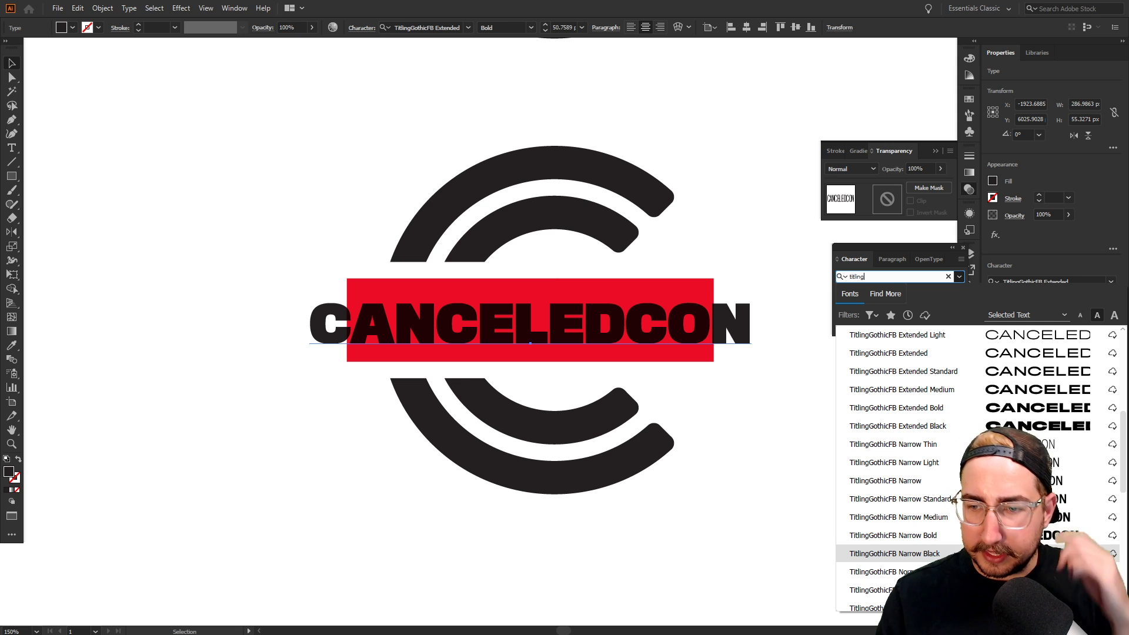
scroll(905, 470, "down", 2)
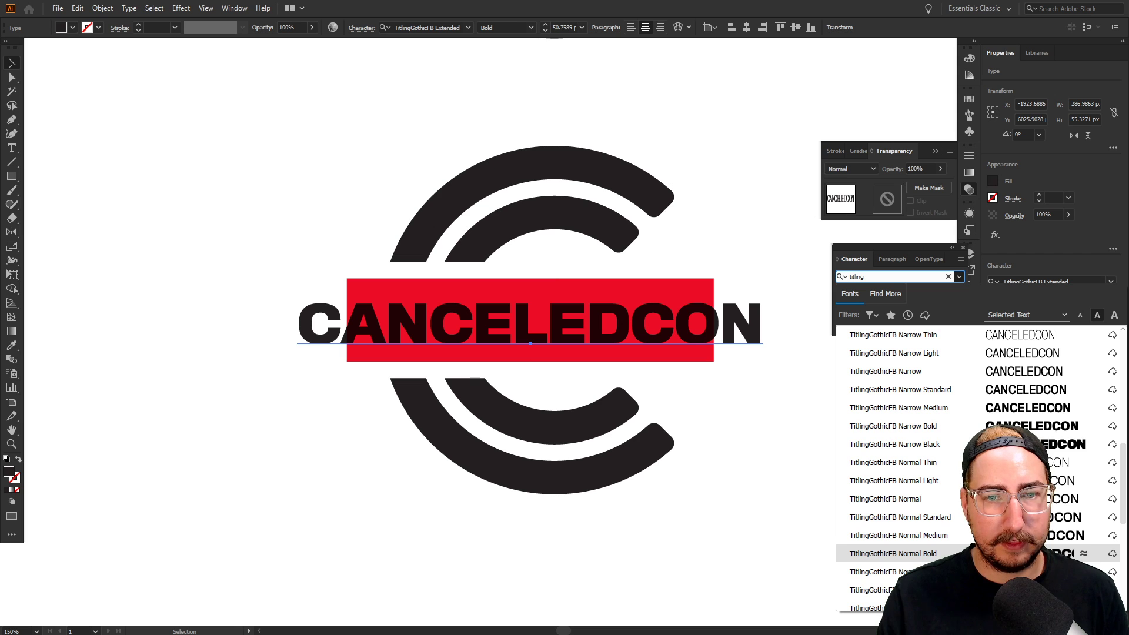
left_click(1011, 553)
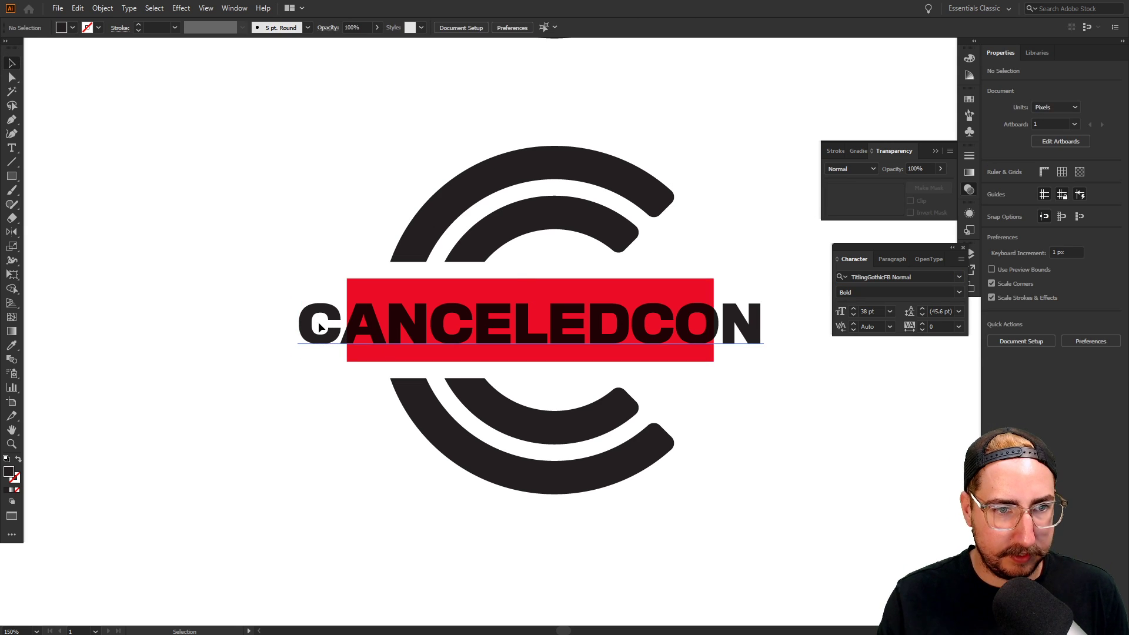
key("s")
left_click_drag(770, 216, 844, 161)
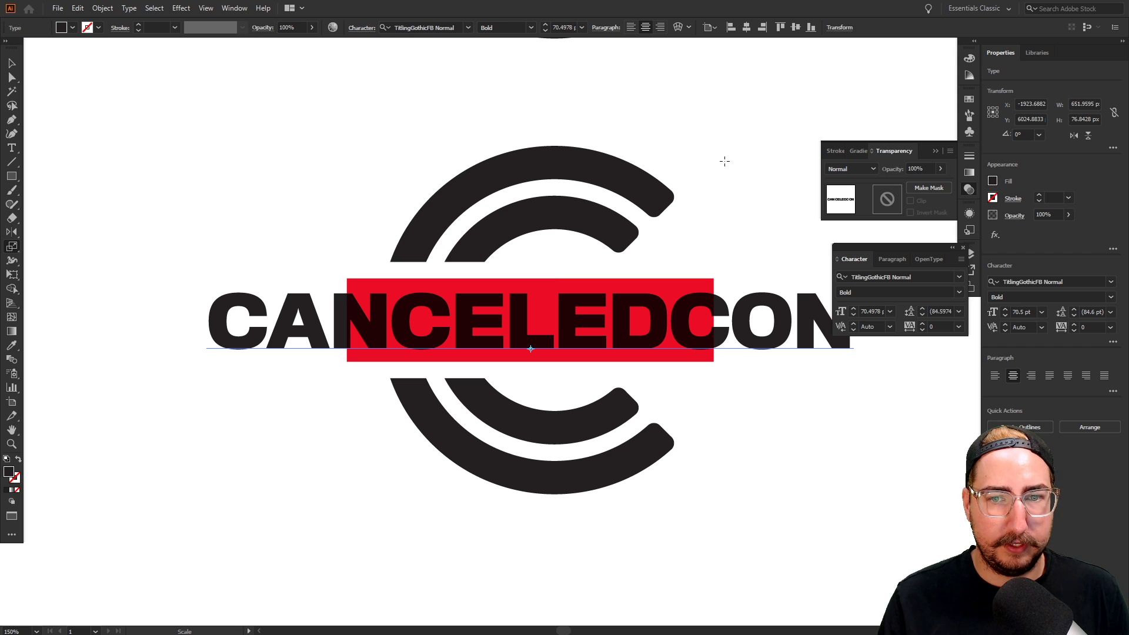
Nudge the enlarged CANCELEDCON up slightly and zoom out to see both logos
key("v")
key("Up")
left_click(714, 143)
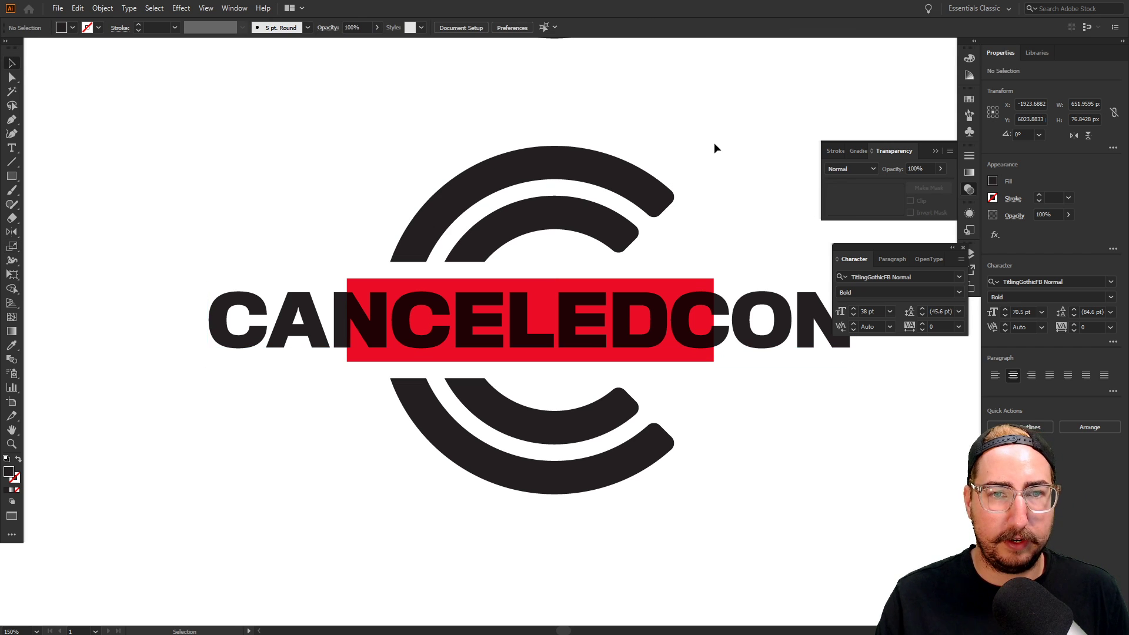
key("z")
left_click(587, 298, "alt")
key("t")
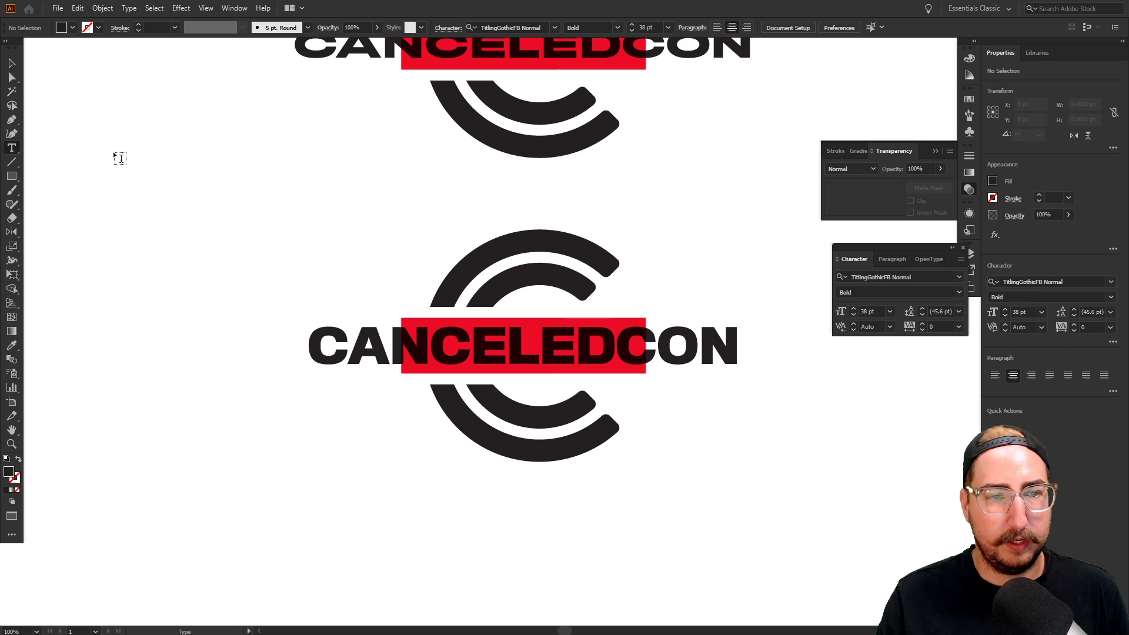
Move the second logo and its text further down the sheet
left_click(12, 63)
left_click_drag(340, 186, 229, 126)
left_click_drag(270, 189, 614, 453)
left_click_drag(413, 259, 459, 577)
scroll(459, 577, "down", 5)
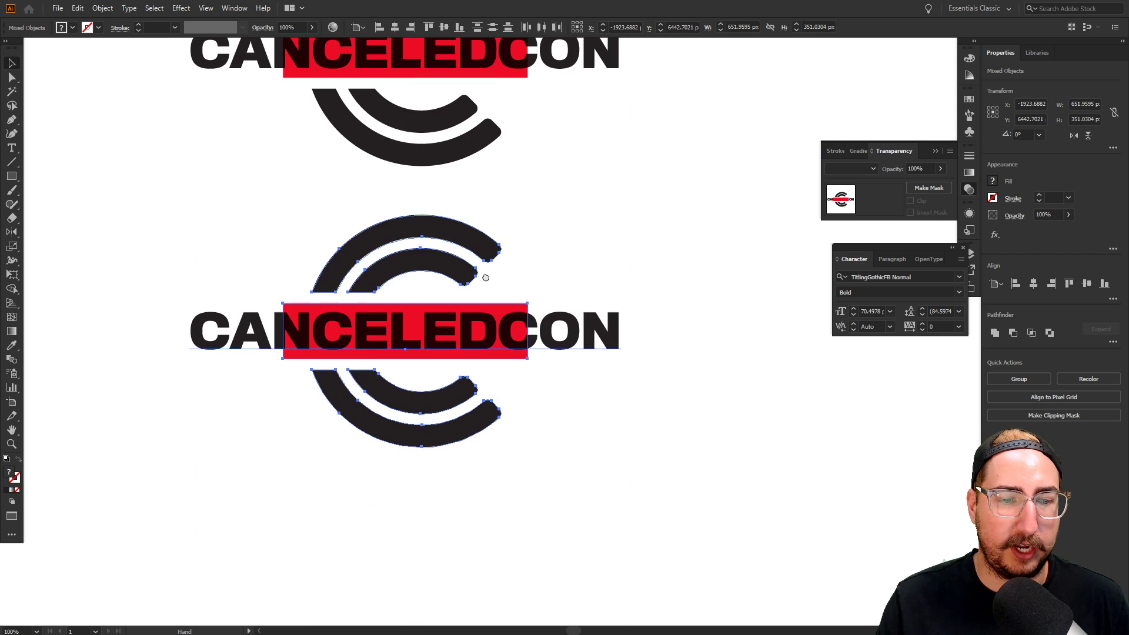
Search 'titling' for the lower CANCELEDCON and live-preview the TitlingGothicFB faces, ending on Extended Bold
left_click(611, 338)
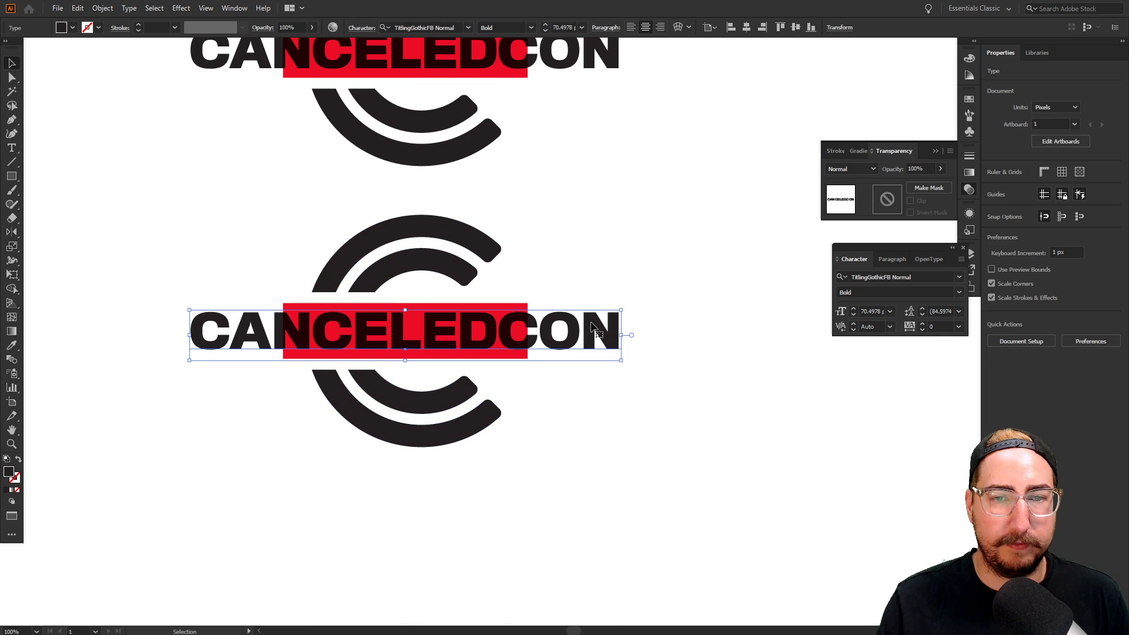
left_click(886, 277)
type("t")
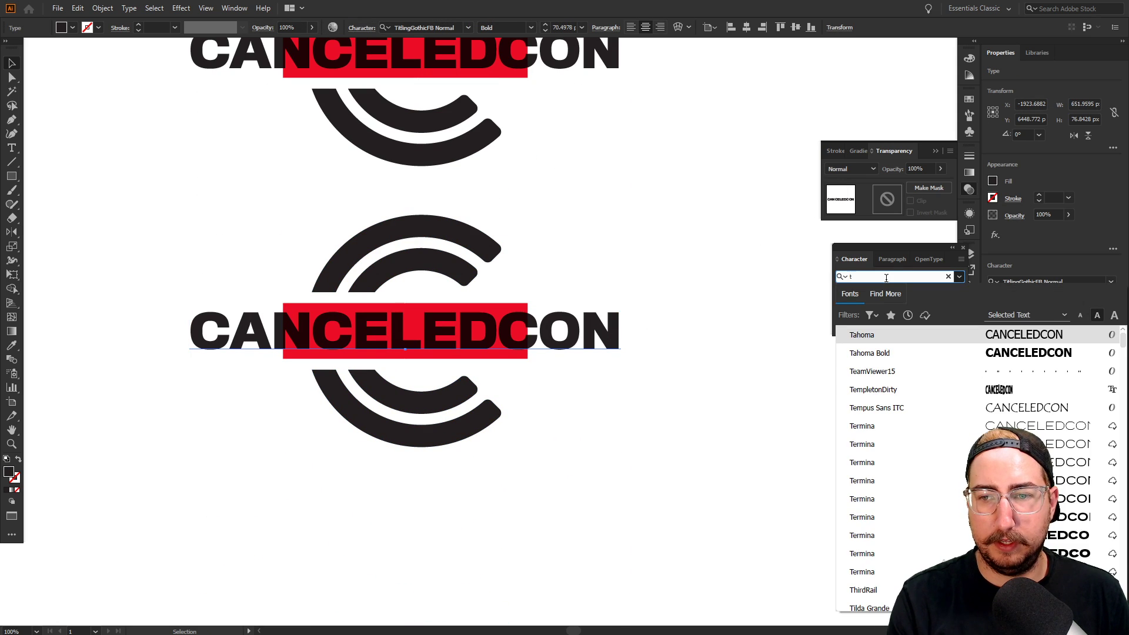
type("itling")
scroll(1019, 413, "down", 10)
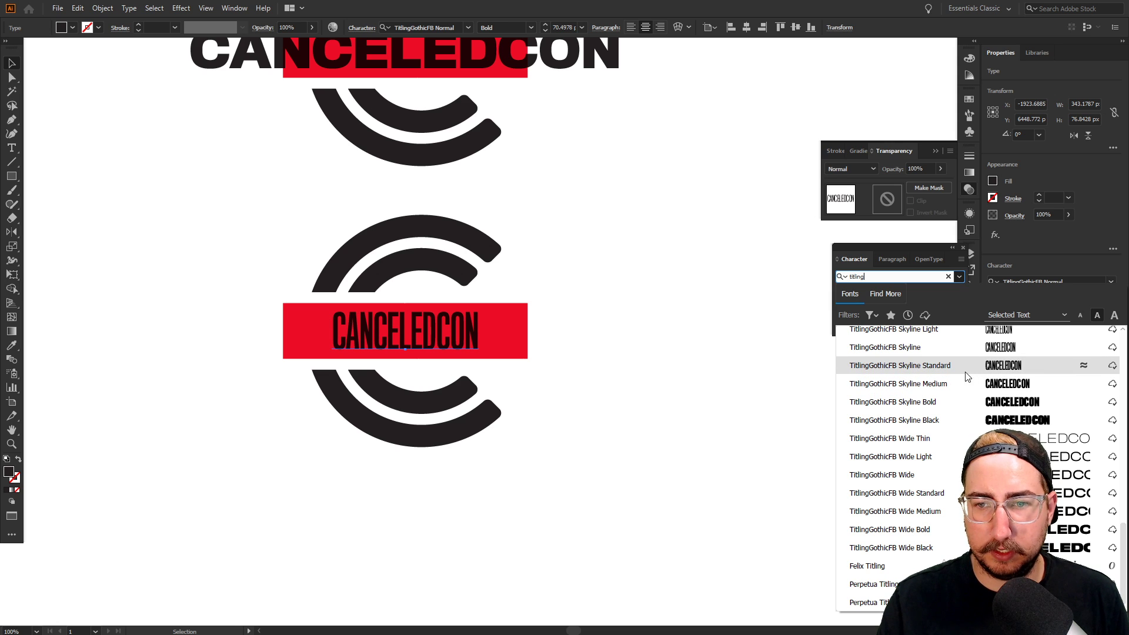
scroll(952, 376, "up", 2)
scroll(940, 382, "up", 1)
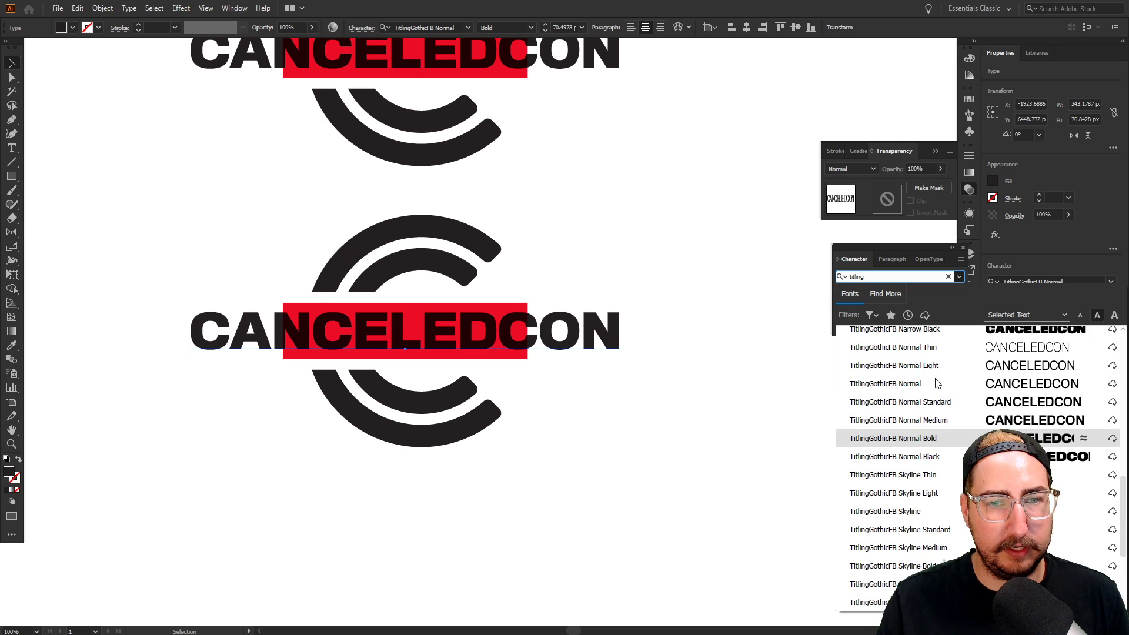
scroll(962, 465, "up", 4)
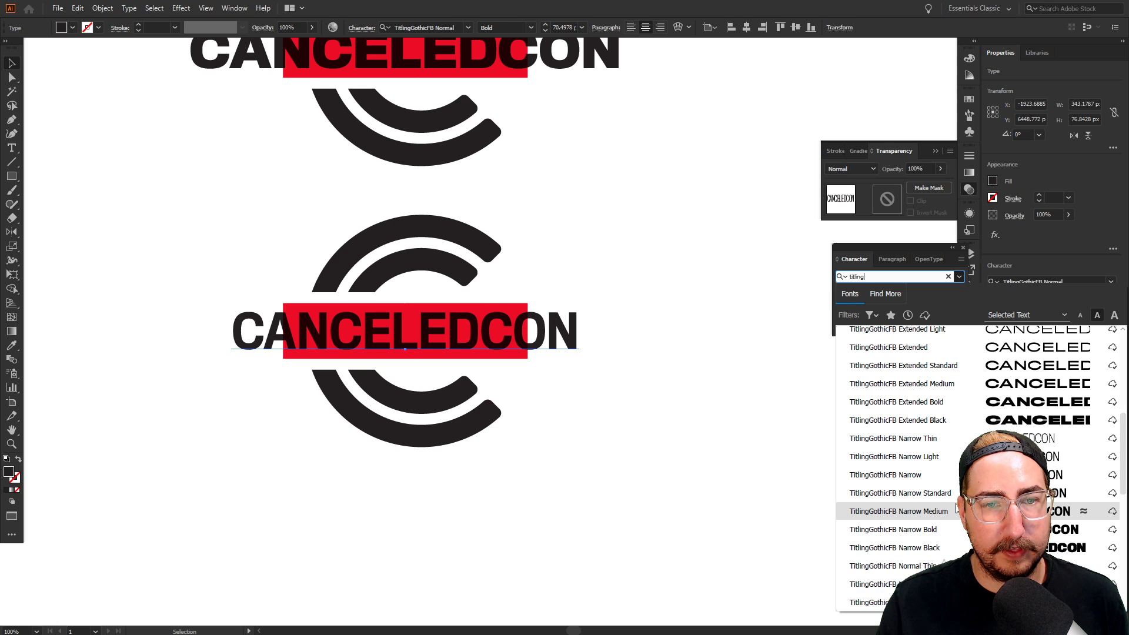
scroll(956, 509, "up", 2)
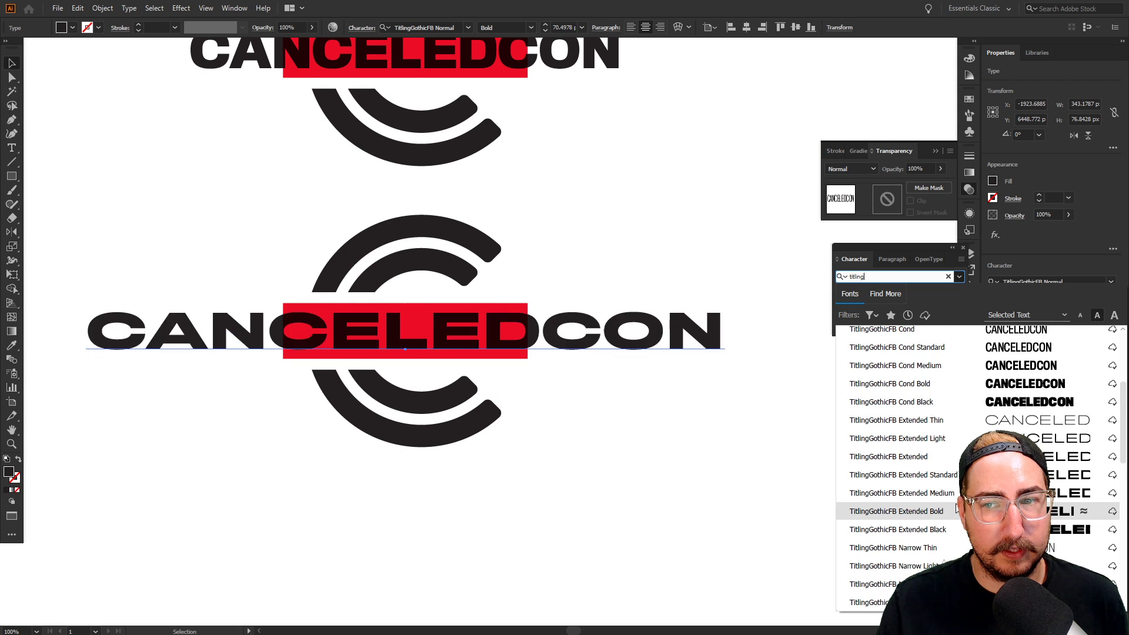
Set the lower wordmark in TitlingGothicFB Cond Medium and scale it to about 90%
left_click(966, 368)
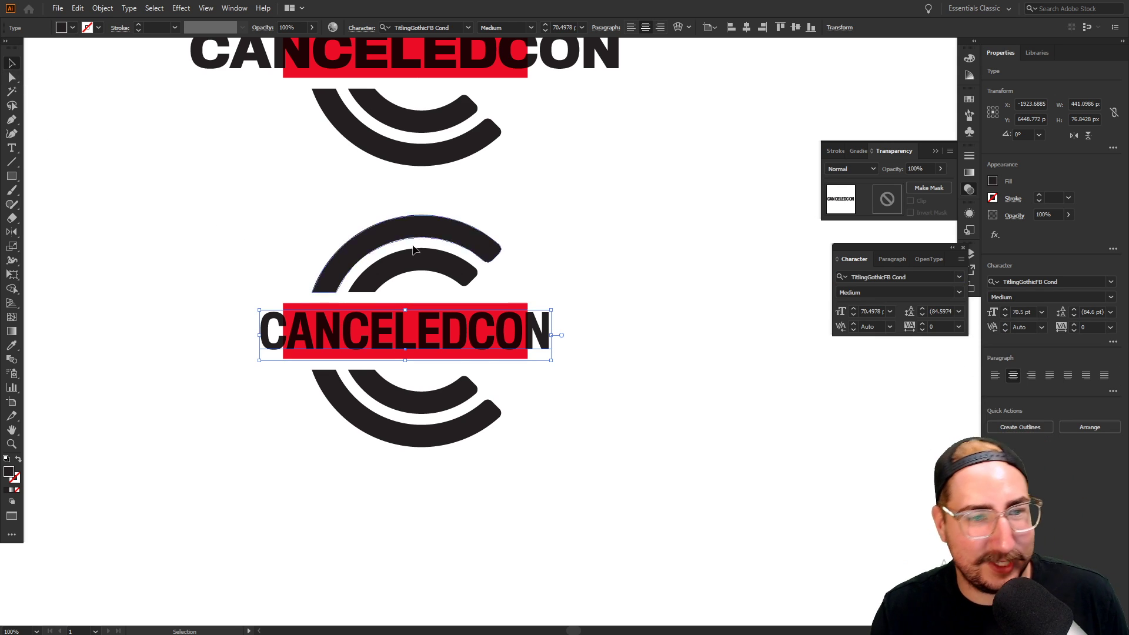
left_click(558, 306)
left_click(546, 329)
key("s")
left_click_drag(647, 157, 623, 173)
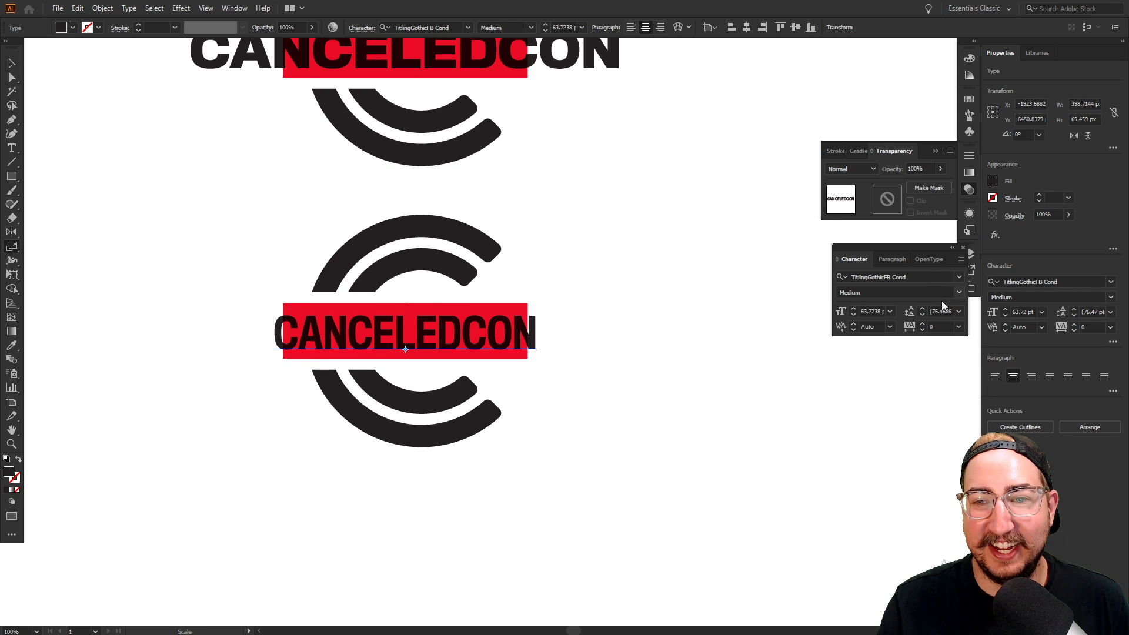
Widen the wordmark's tracking to 160 and zoom out to view the logo variants
left_click(939, 325)
key("Up")
key("Up")
key("Up")
key("Up")
key("Up")
key("Up")
key("Up")
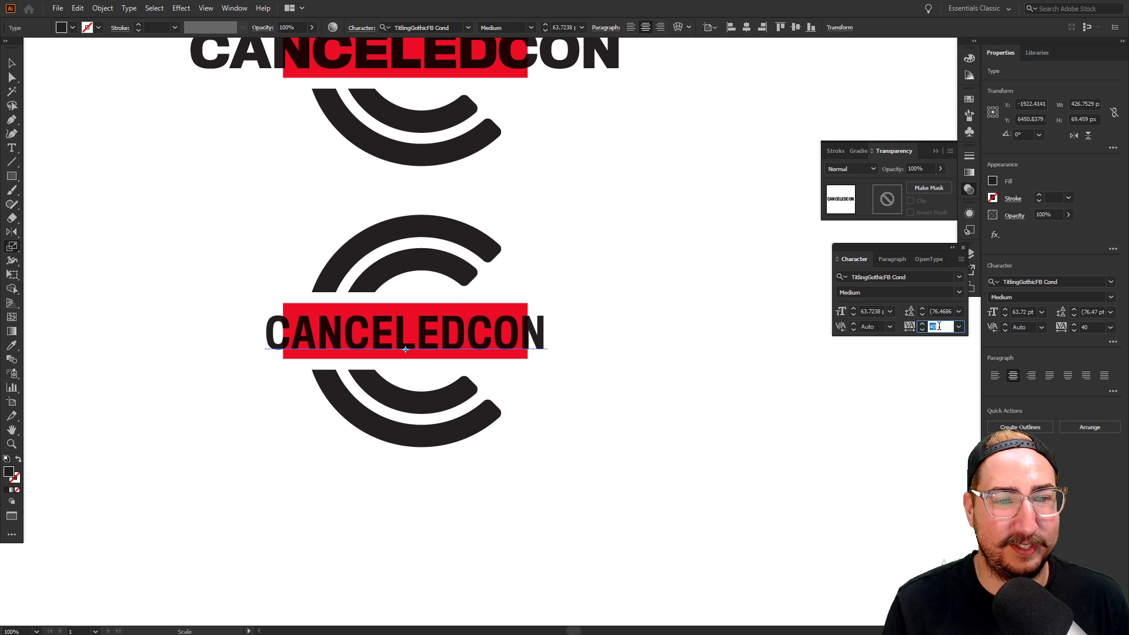
key("Up")
key("Up")
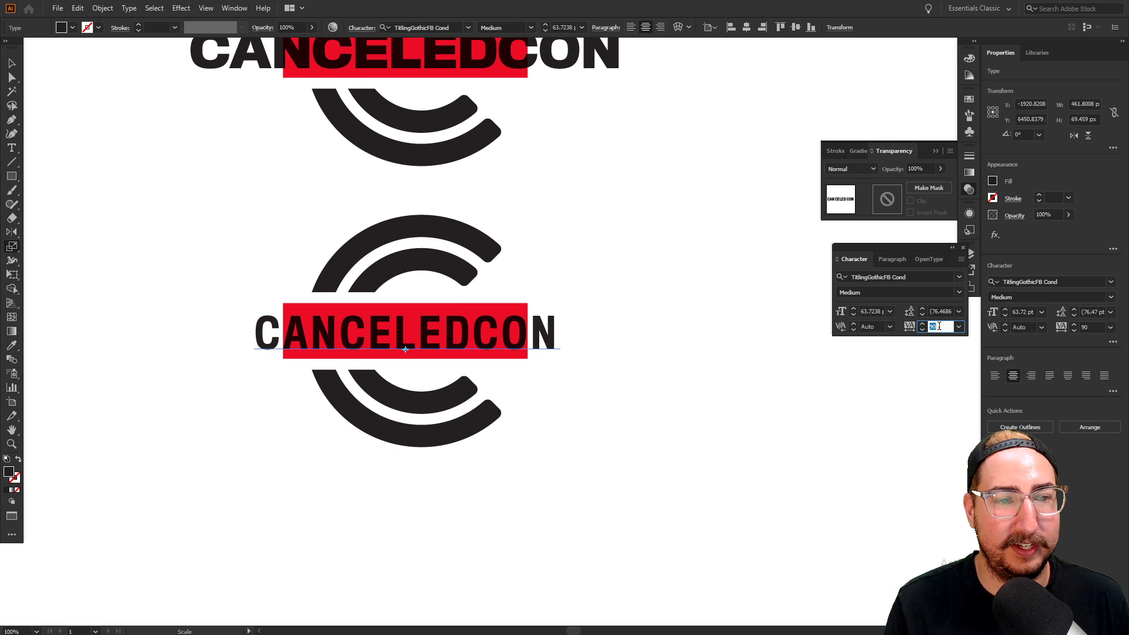
key("Up")
key("Up")
key("Up")
key("Up")
key("Up")
key("Up")
key("Up")
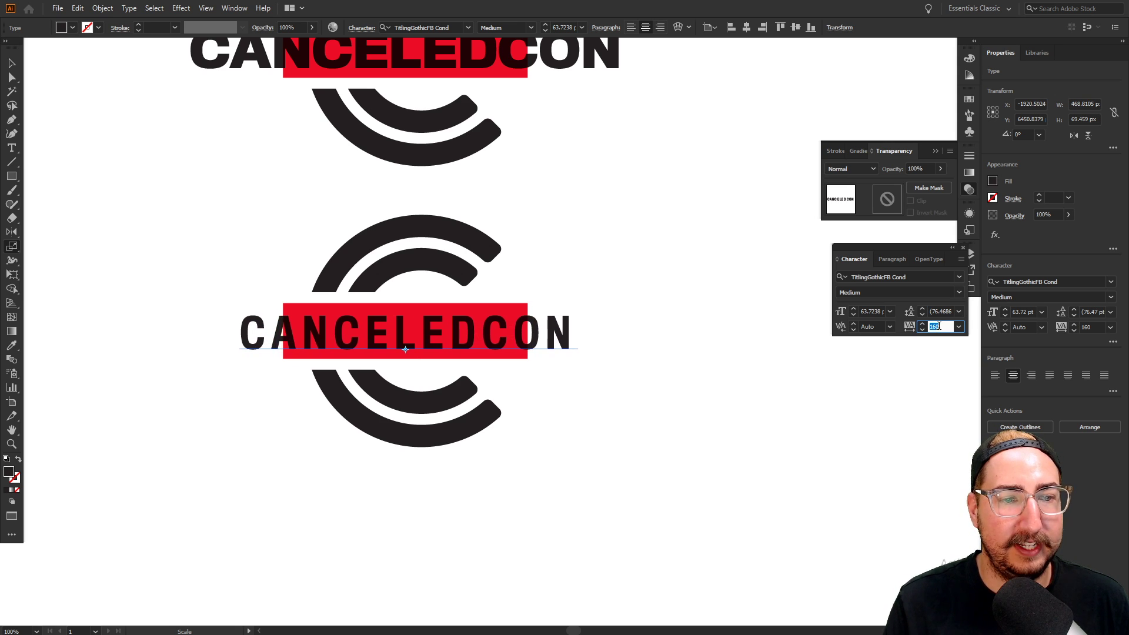
key("Return")
key("v")
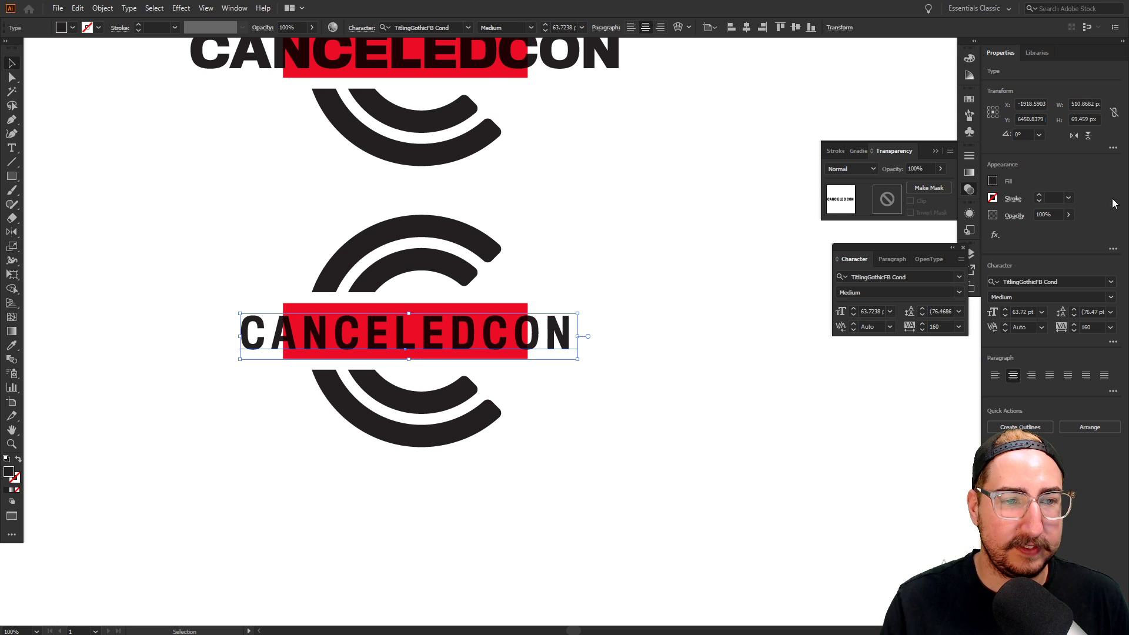
left_click(672, 335)
key("z")
key("ctrl+minus")
key("ctrl+minus")
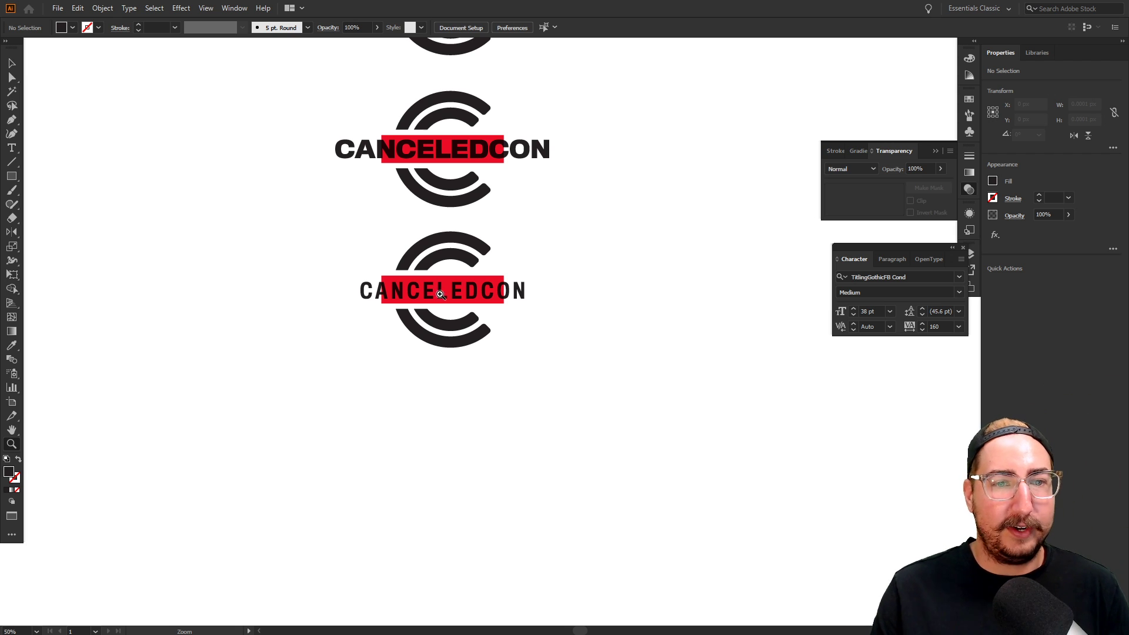
Change the lower CANCELEDCON weight to TitlingGothicFB Cond Bold
left_click_drag(451, 292, 415, 390)
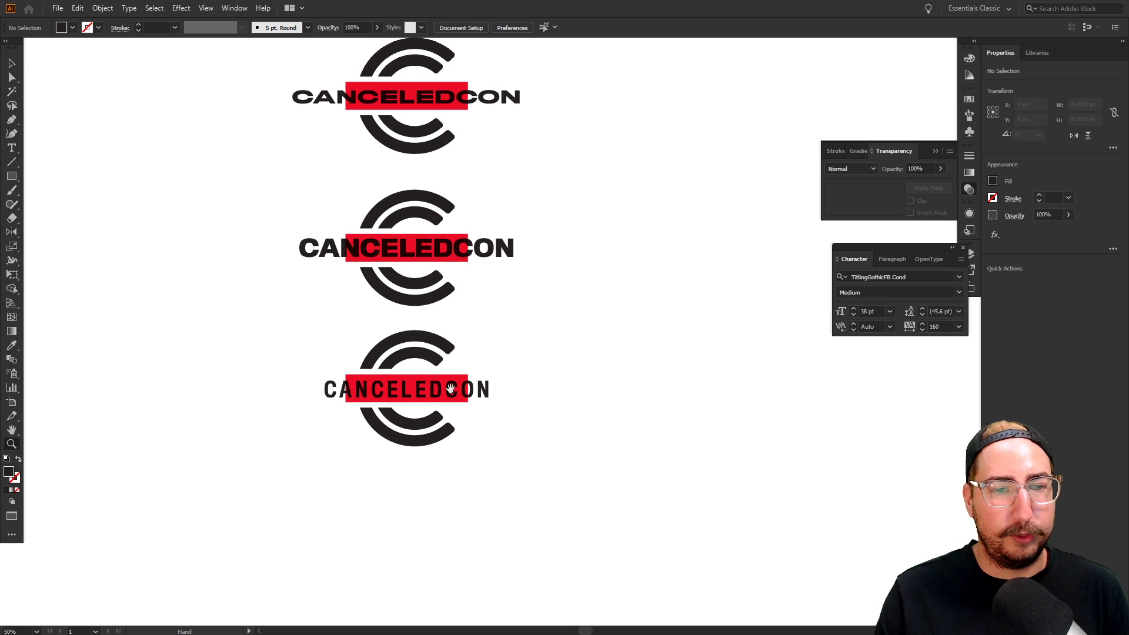
key("v")
left_click(449, 388)
left_click(959, 292)
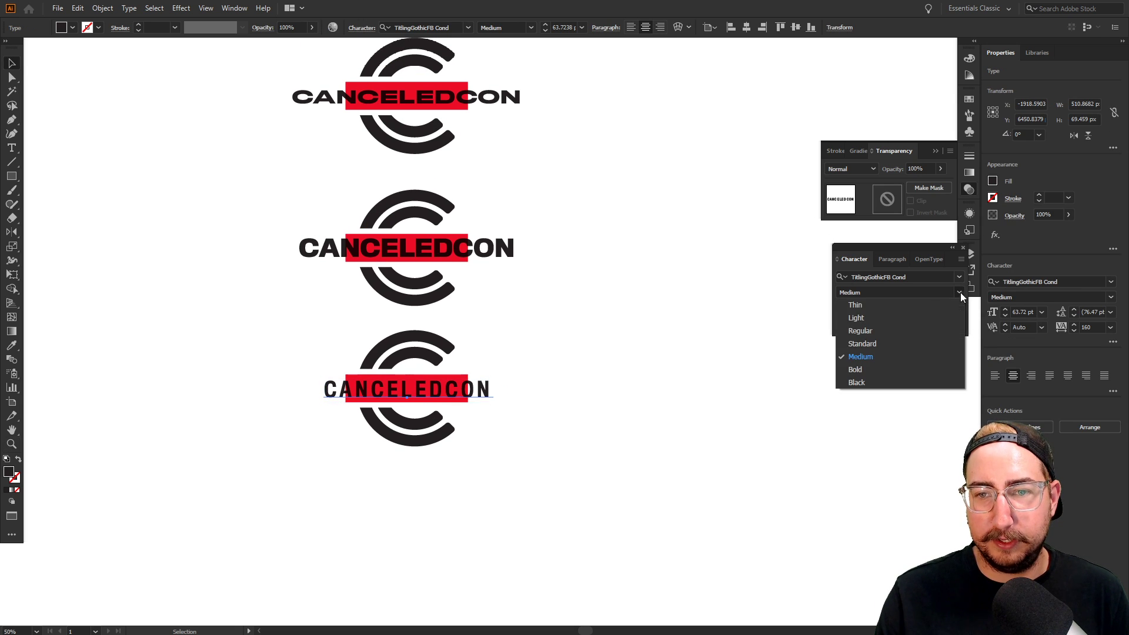
left_click(877, 371)
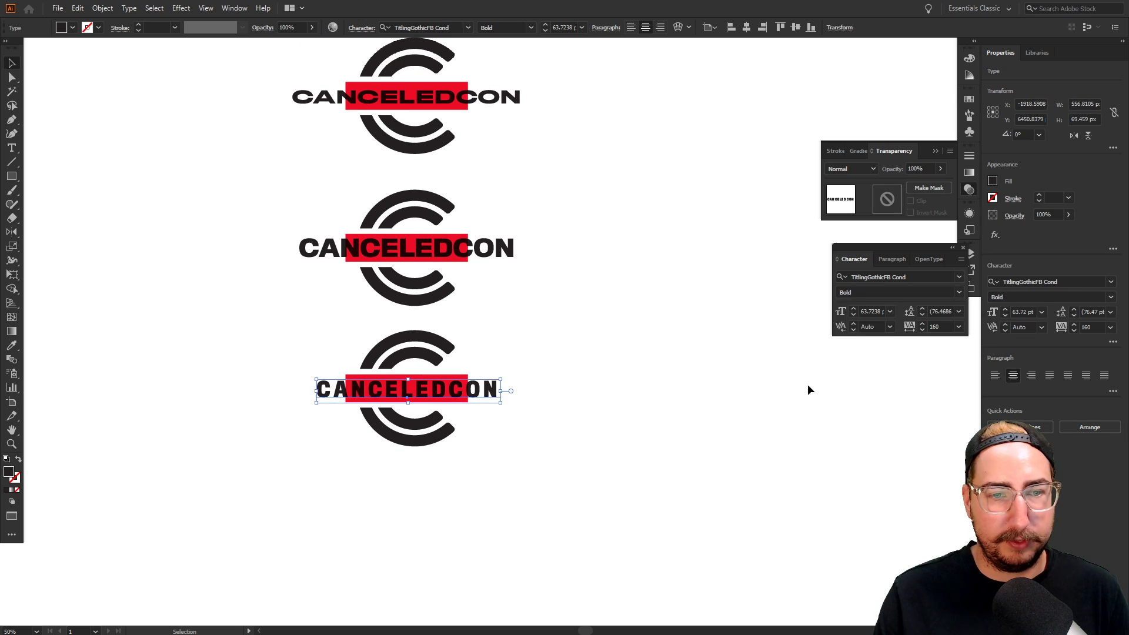
Tighten the tracking from 160 to 96 and zoom in on the letters
left_click(935, 326)
key("Down")
key("Down")
key("Down")
key("Down")
key("Down")
key("Down")
key("Down")
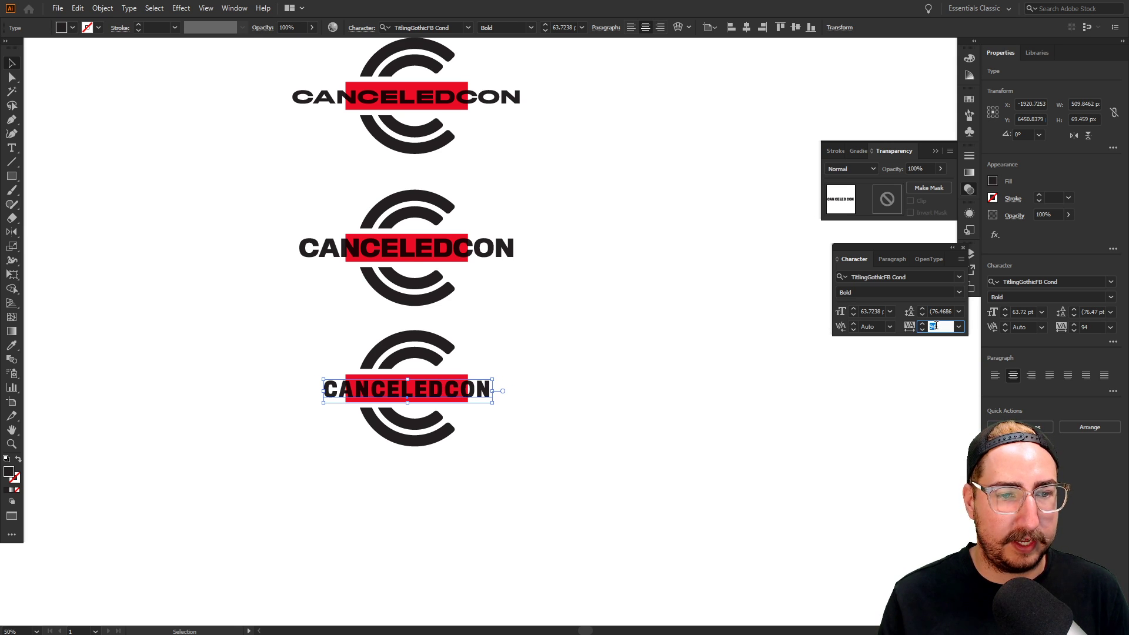
key("Return")
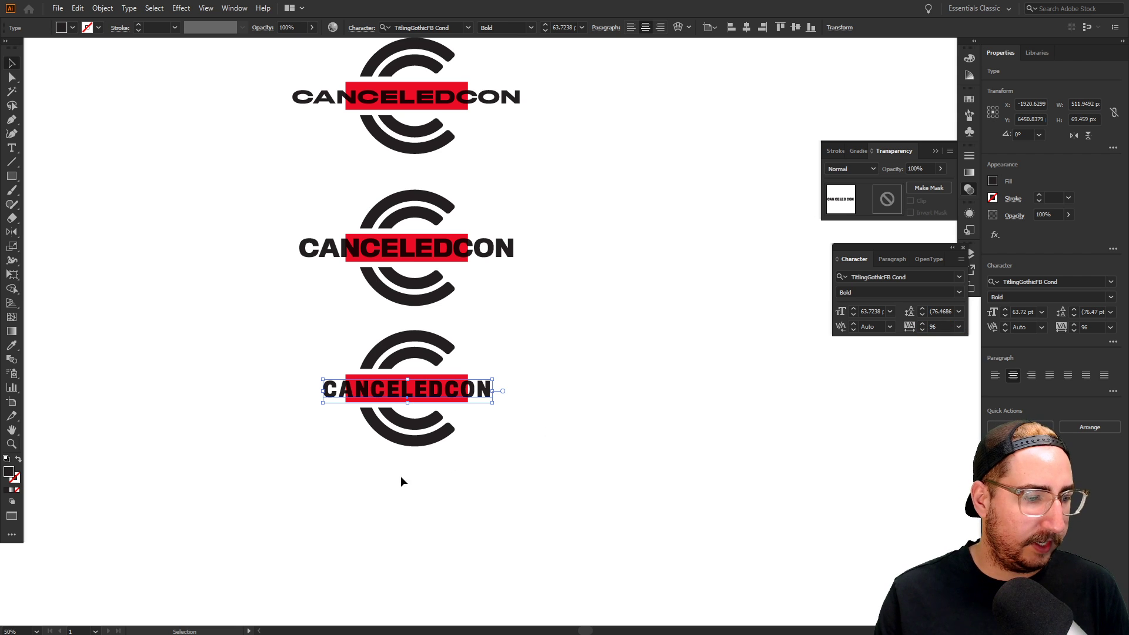
key("z")
left_click(456, 370)
left_click(538, 295)
left_click(538, 294)
left_click(528, 345)
left_click(529, 345)
left_click(529, 345)
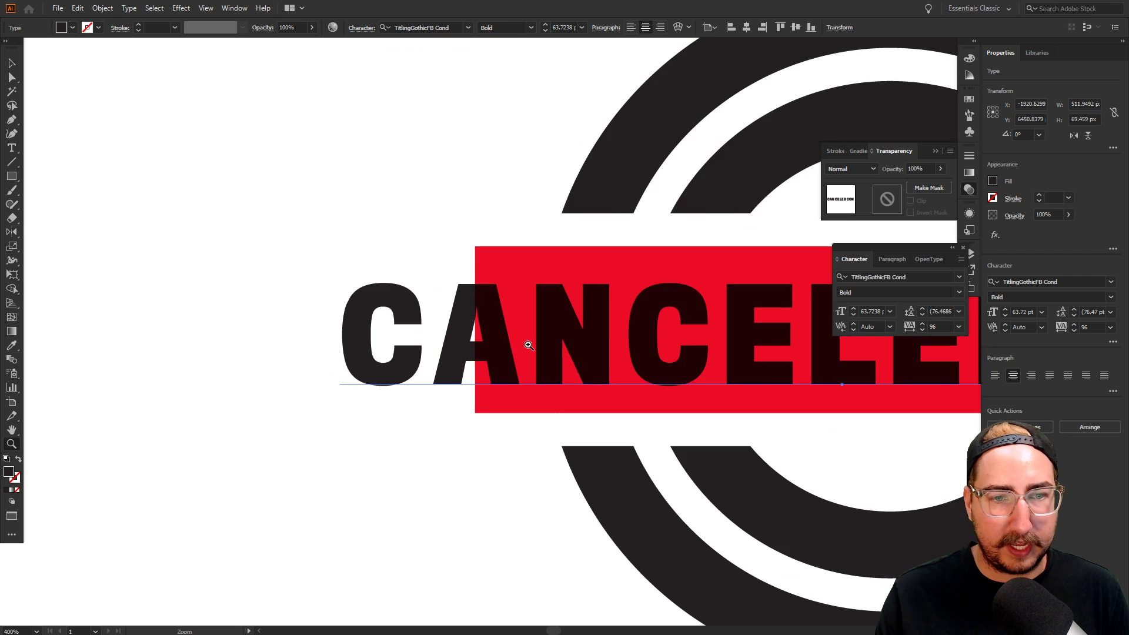
left_click(528, 345)
left_click(529, 345)
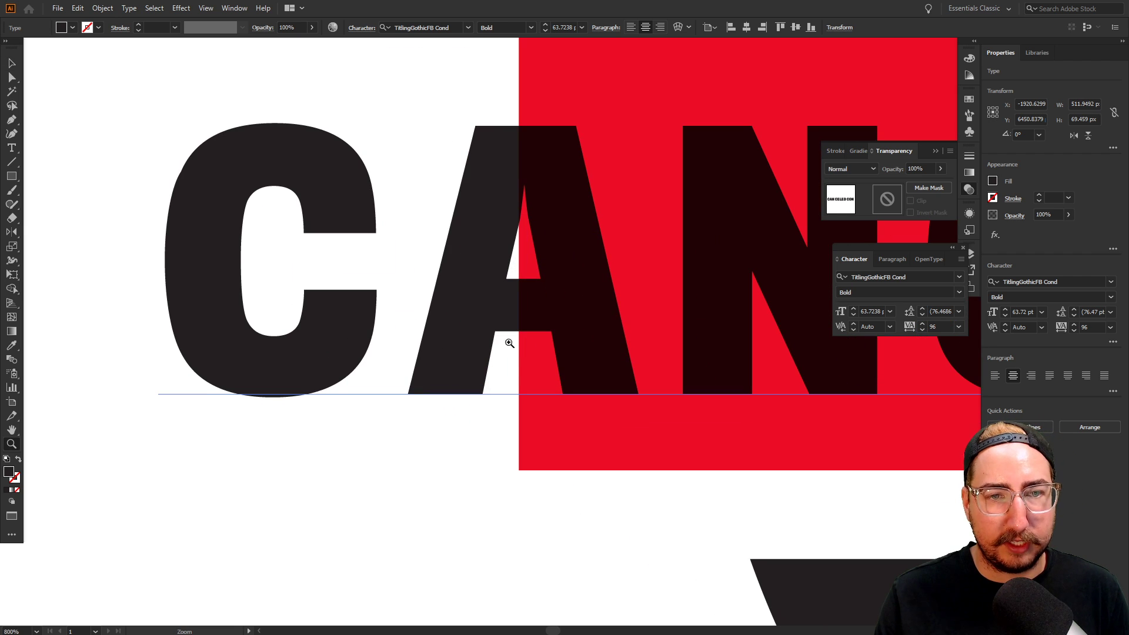
Fine-tune the tracking to 100 and zoom back out to the whole logo
left_click(939, 327)
key("Up")
key("Up")
key("Up")
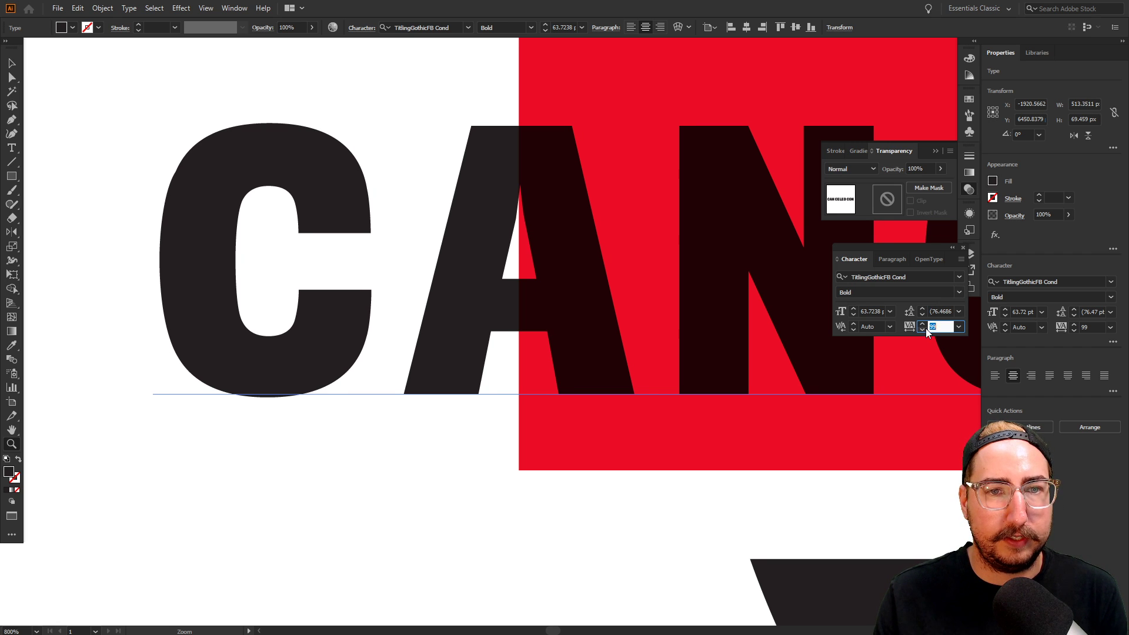
key("Up")
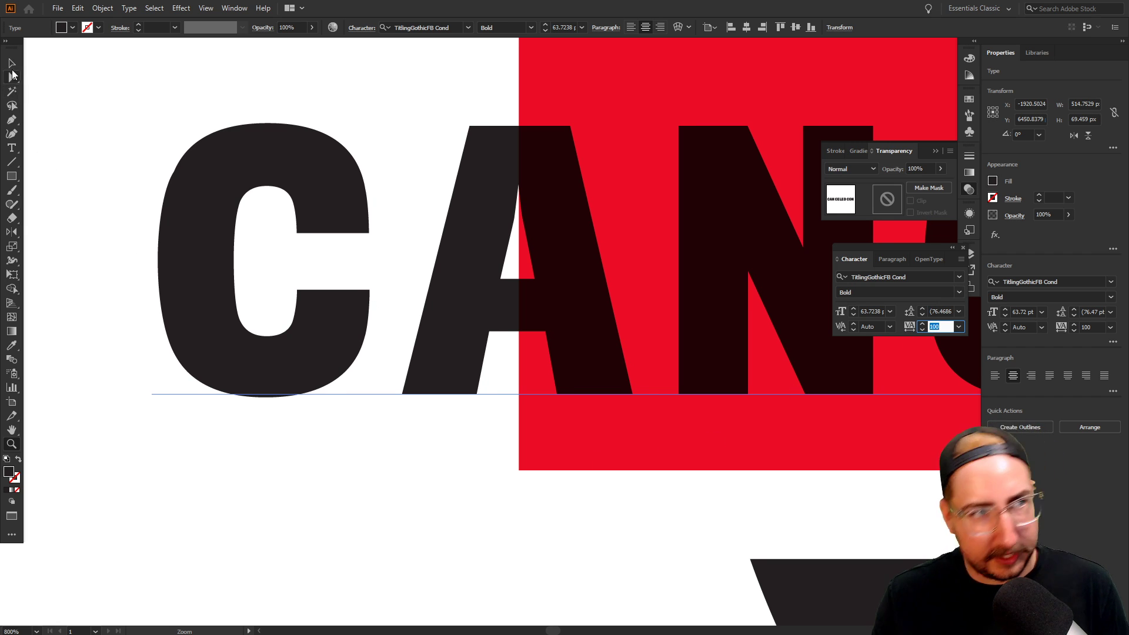
key("Return")
left_click(681, 349, "alt")
left_click(682, 349, "alt")
left_click(682, 349, "alt")
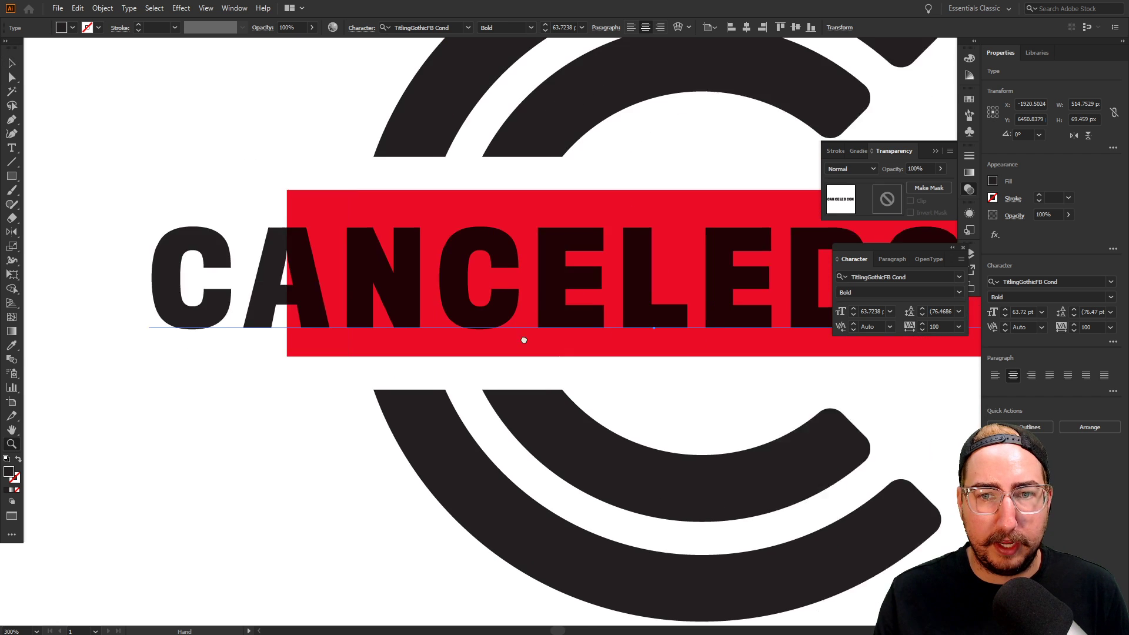
left_click_drag(522, 335, 307, 347)
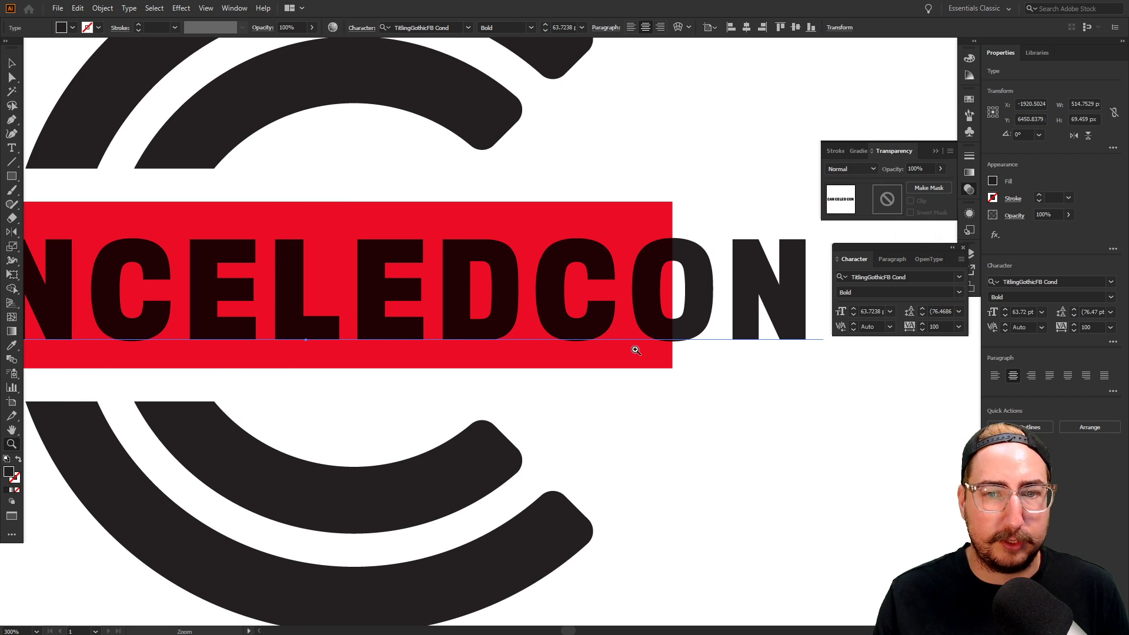
left_click(508, 323, "alt")
left_click(508, 323, "alt")
left_click(507, 323, "alt")
left_click(700, 488)
left_click_drag(708, 473, 678, 481)
Draw a small magenta square above the lower logo
key("z")
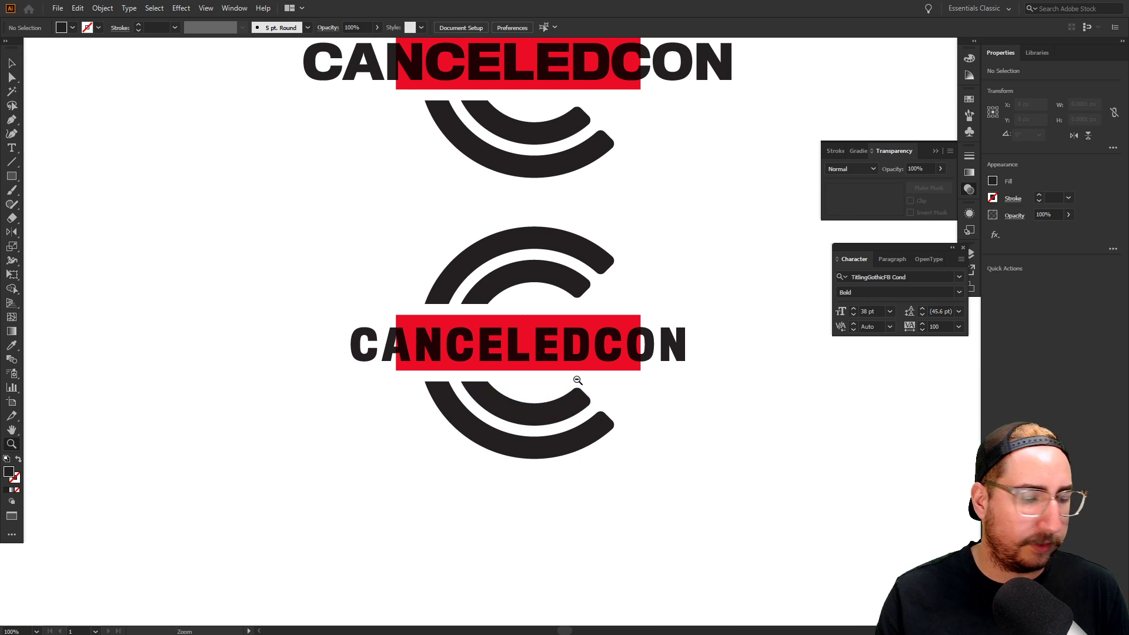
left_click(584, 362, "alt")
left_click(585, 362, "alt")
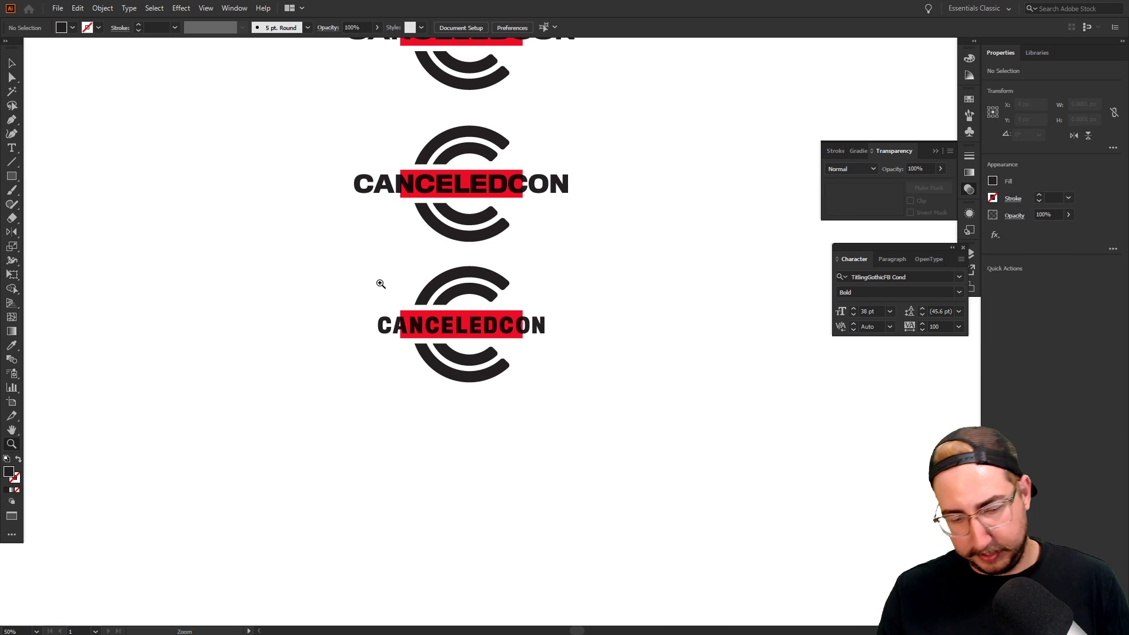
key("m")
left_click_drag(380, 250, 404, 275)
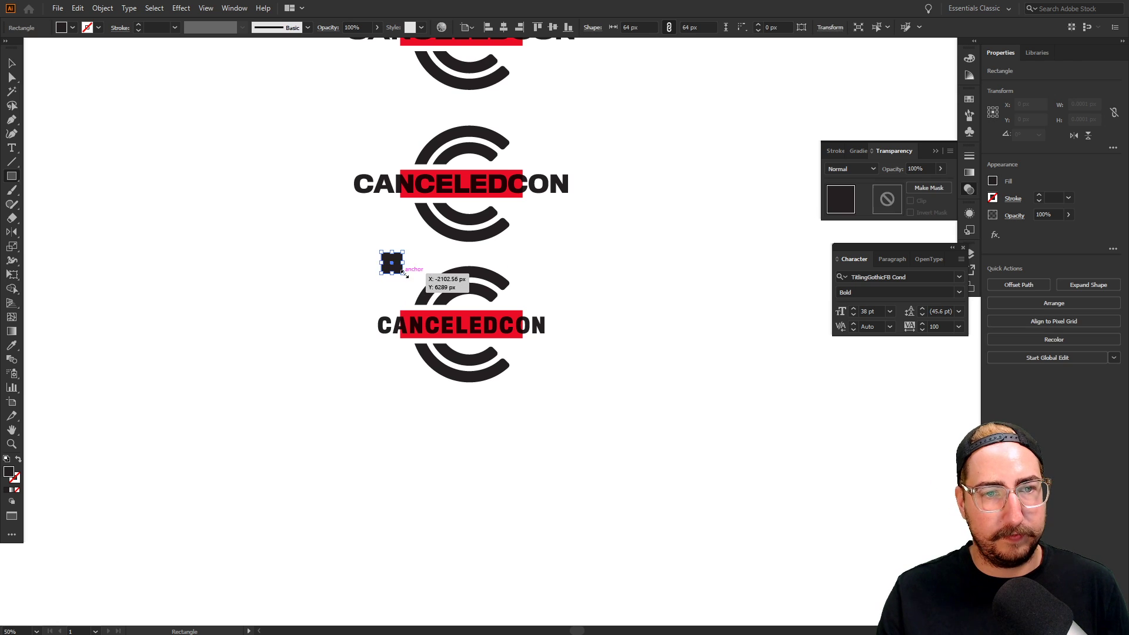
left_click(970, 100)
left_click(895, 130)
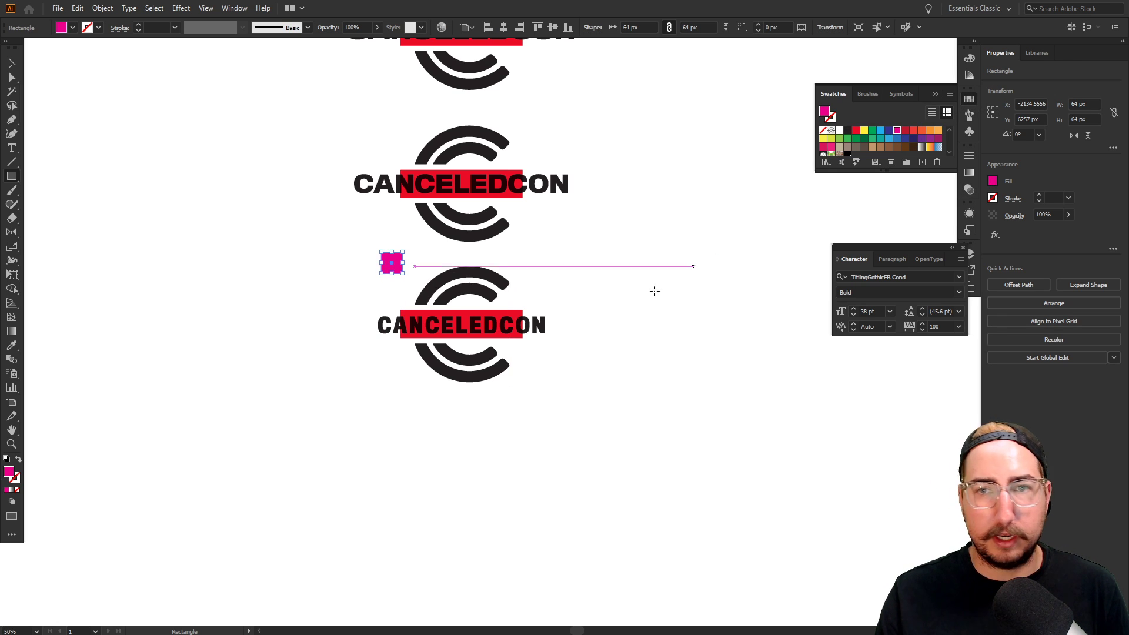
key("v")
left_click(612, 306)
left_click_drag(612, 306, 527, 347)
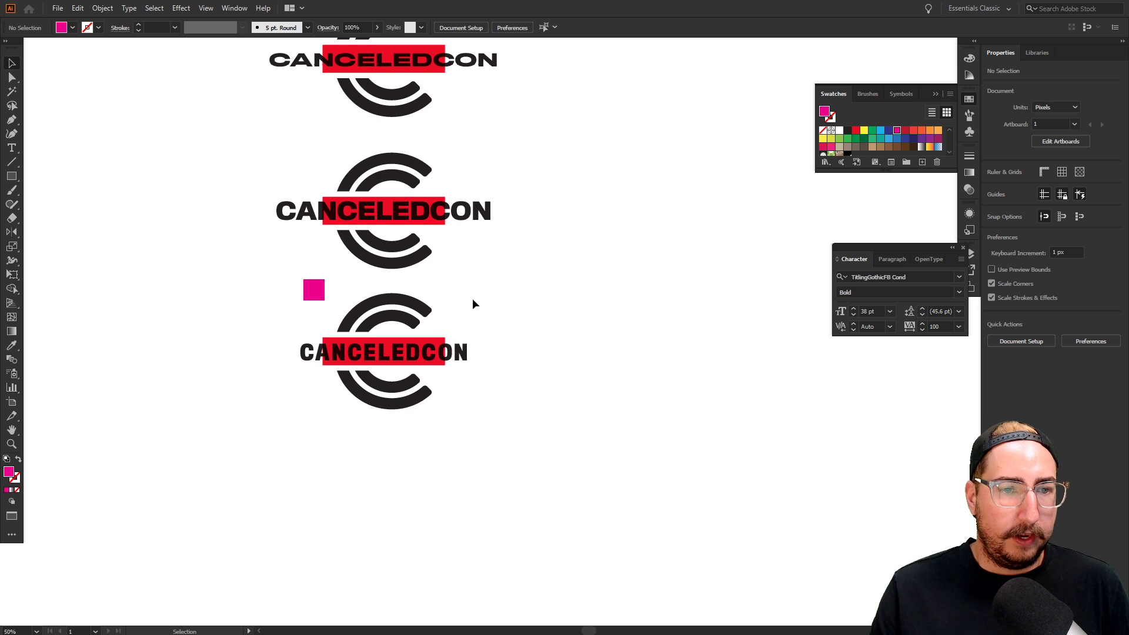
Duplicate the bottom logo to its left and delete the copy's wordmark, keeping the red bar
left_click_drag(488, 315, 296, 442)
left_click_drag(409, 445, 585, 443)
left_click_drag(582, 351, 402, 352)
left_click(453, 308)
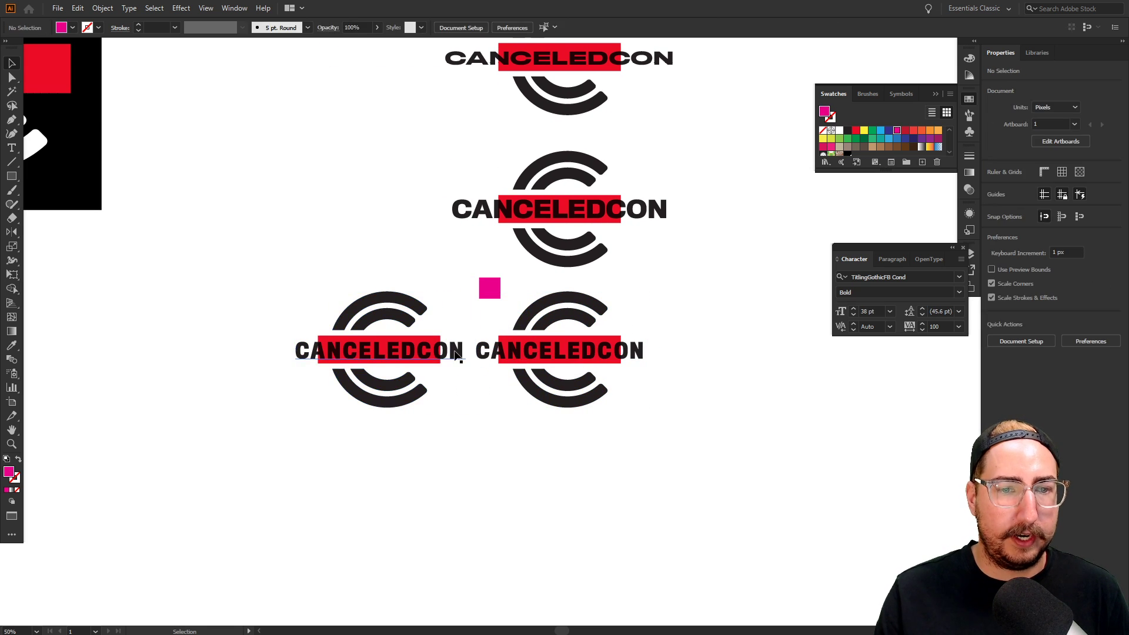
left_click(456, 351)
key("Delete")
left_click_drag(537, 423, 461, 371)
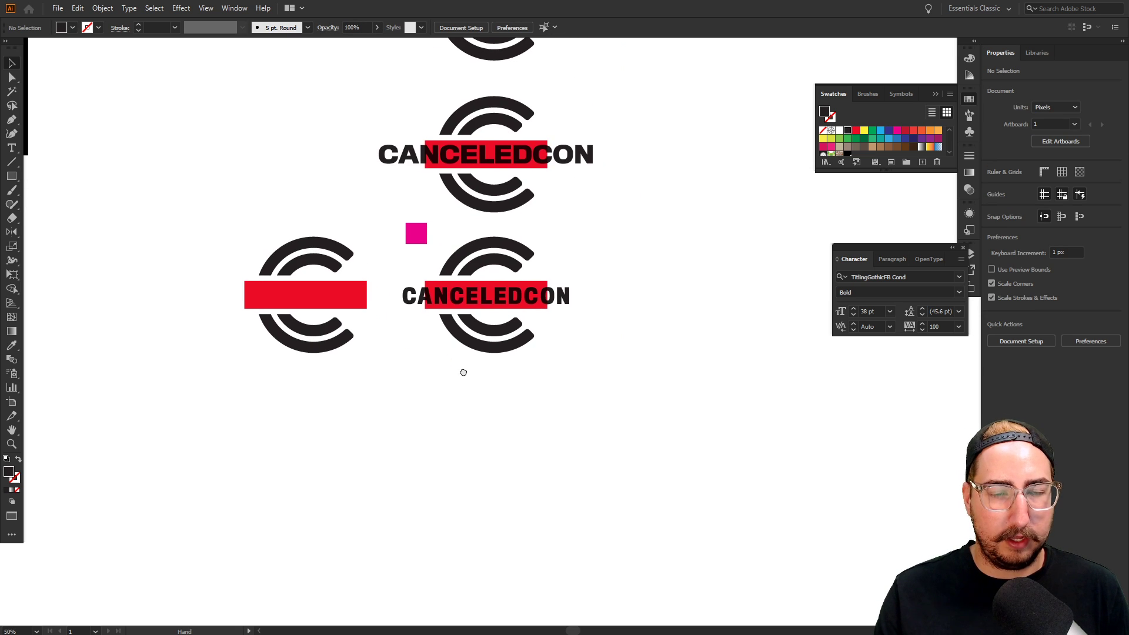
Duplicate the logo below and split its wordmark into CANCELED and CON lines beneath the arcs
left_click_drag(589, 251, 450, 377)
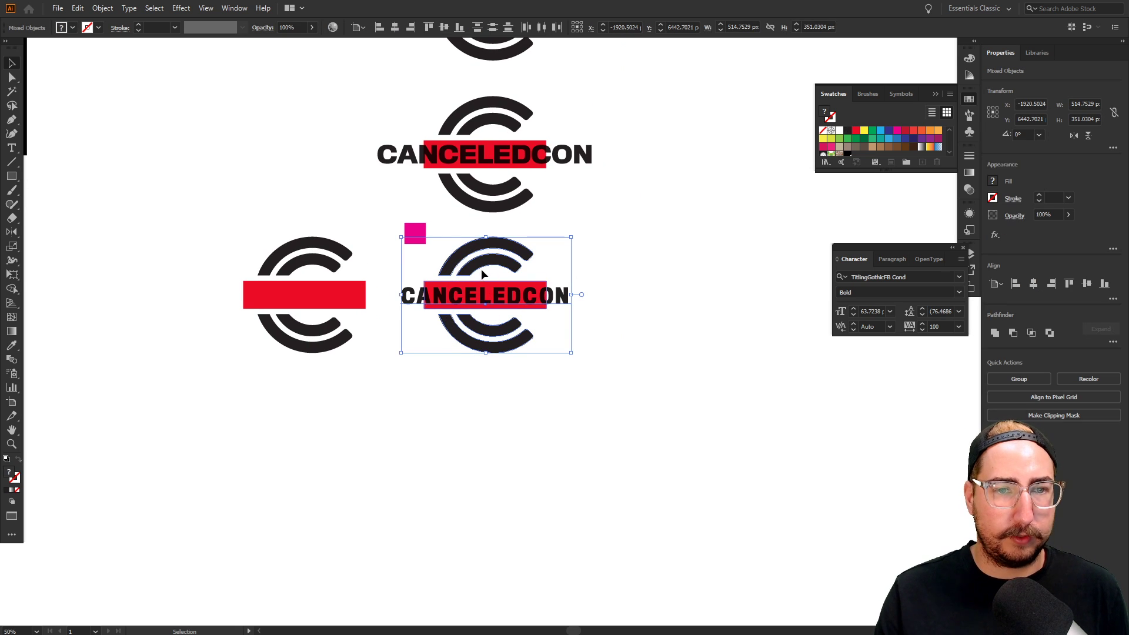
left_click_drag(482, 264, 482, 400)
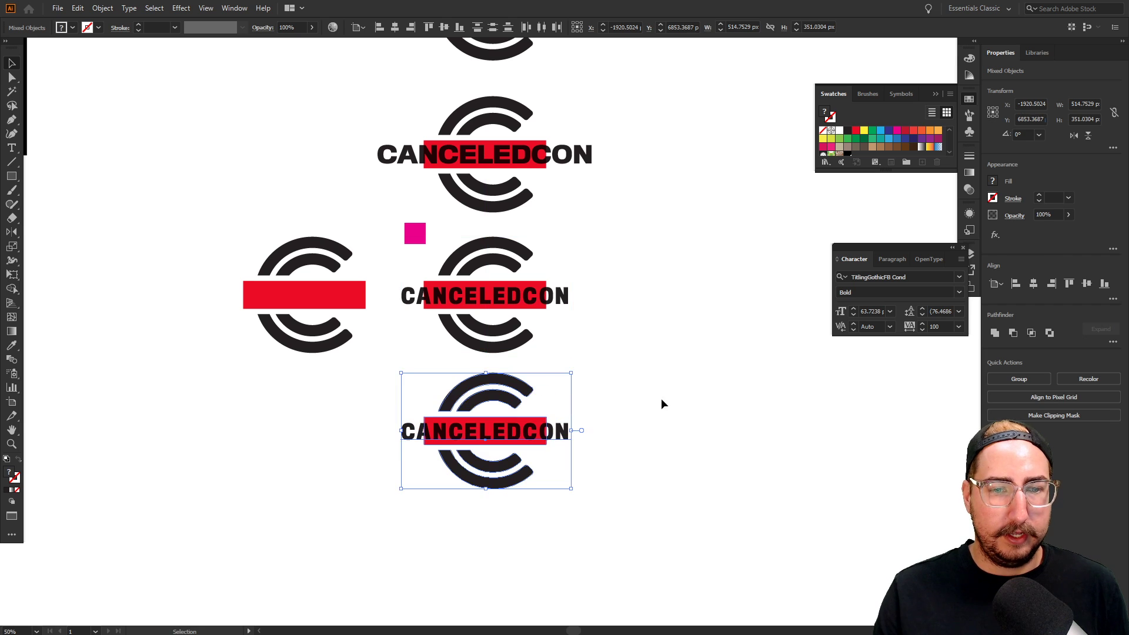
left_click(661, 397)
left_click_drag(569, 432, 573, 509)
double_click(525, 512)
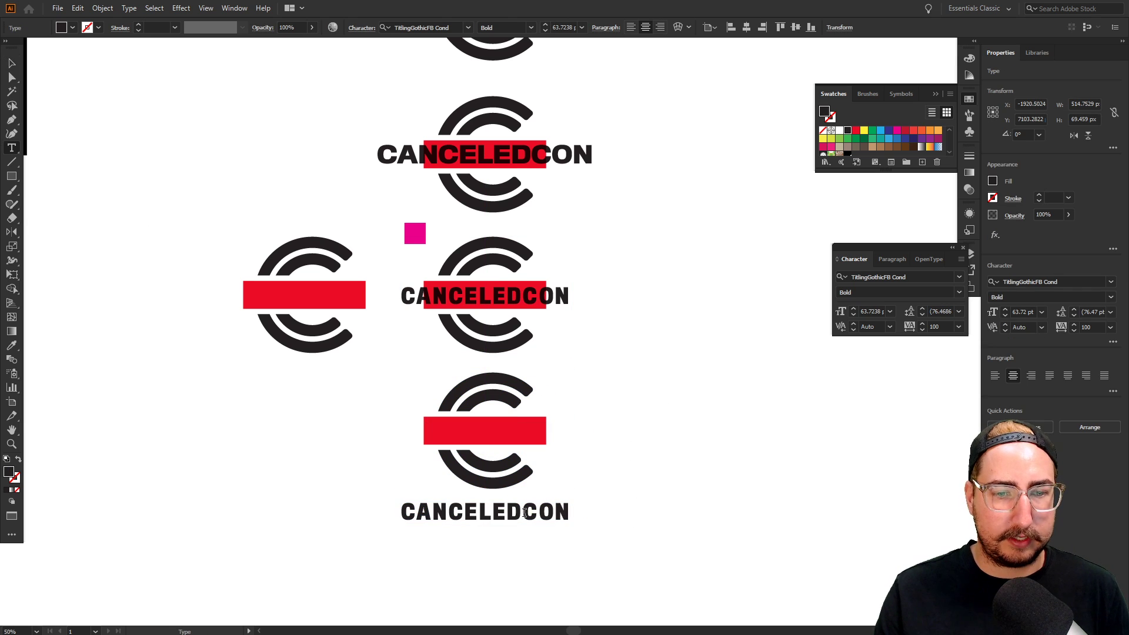
key("Return")
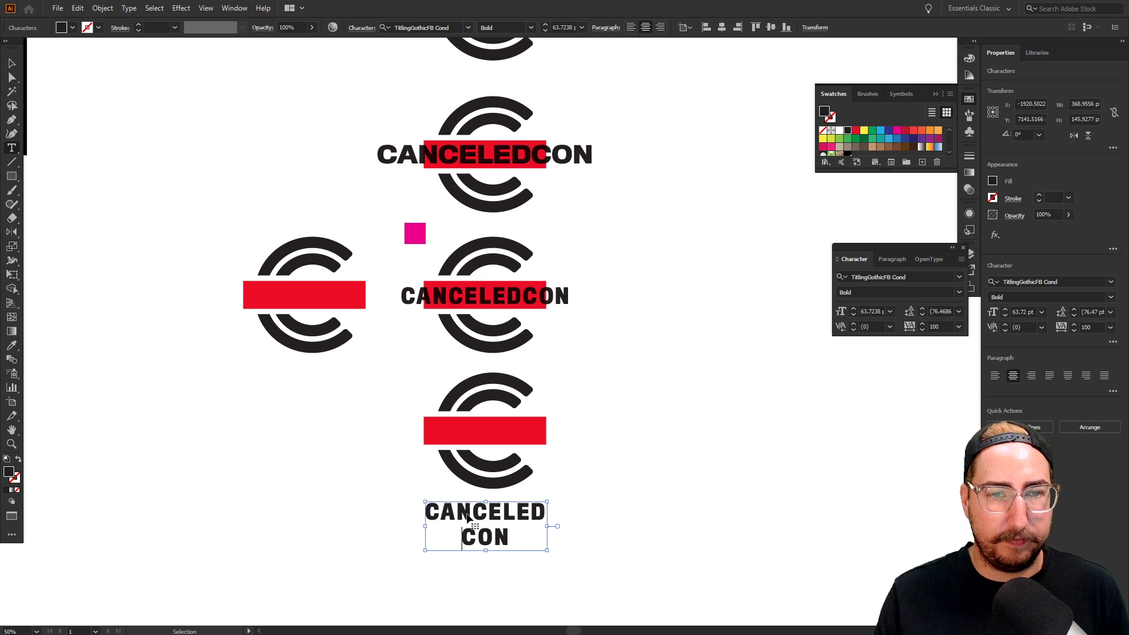
key("ctrl+a")
key("ctrl+t")
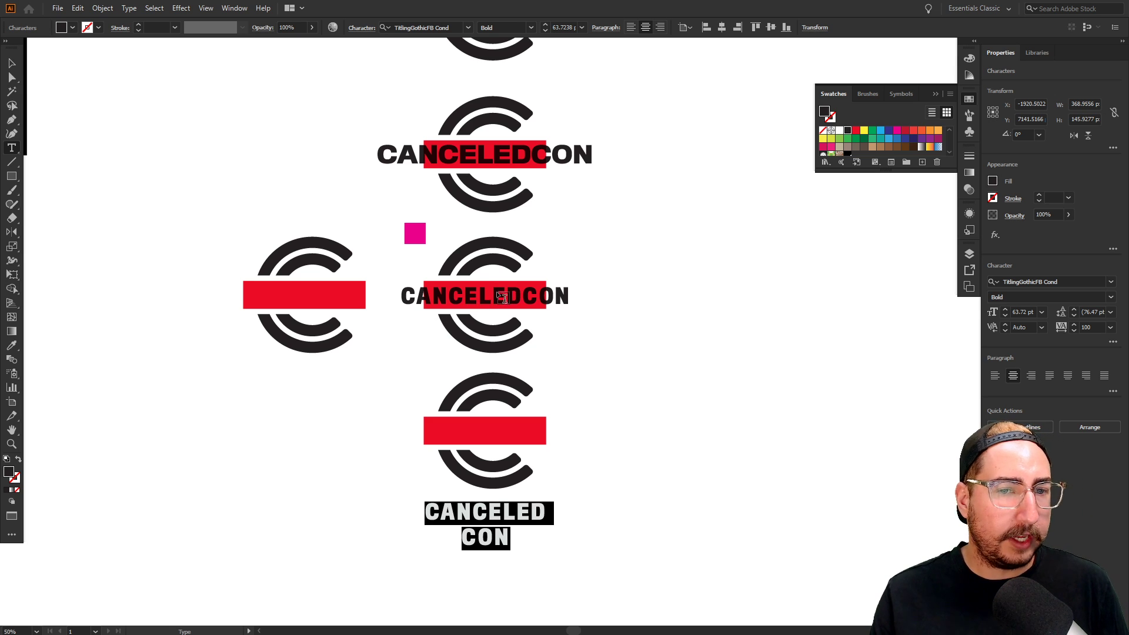
left_click(11, 64)
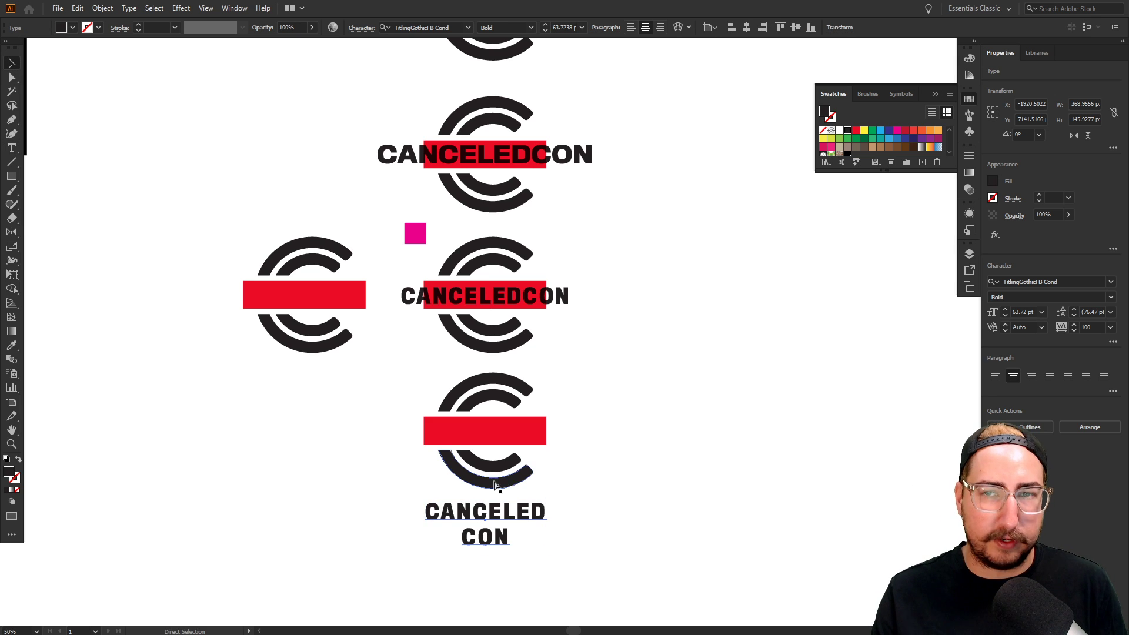
key("ctrl+t")
Set the stacked text to 100 pt size, 100 pt leading and tracking 20
left_click(878, 311)
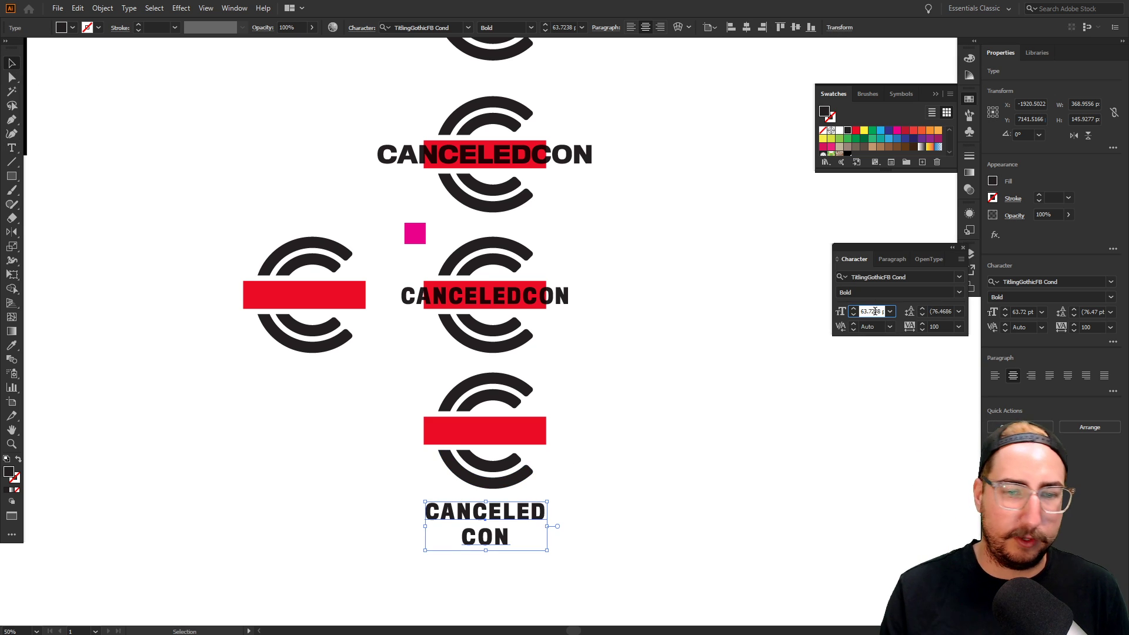
key("shift+Up")
key("shift+Up")
key("shift+Up")
key("shift+Up")
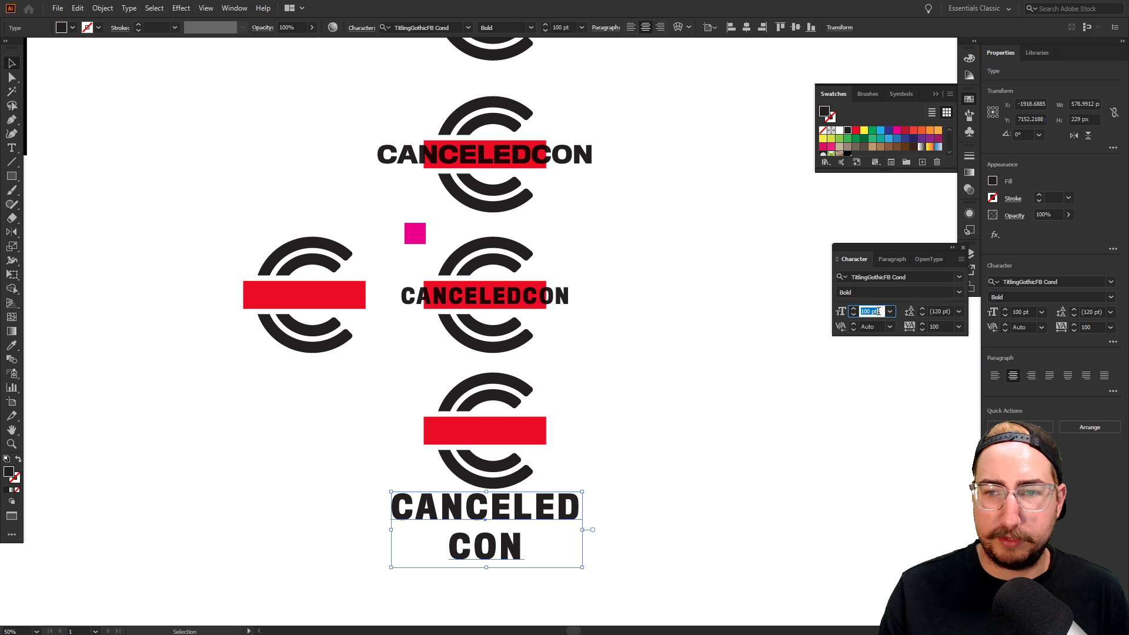
left_click(938, 310)
key("shift+Down")
key("shift+Down")
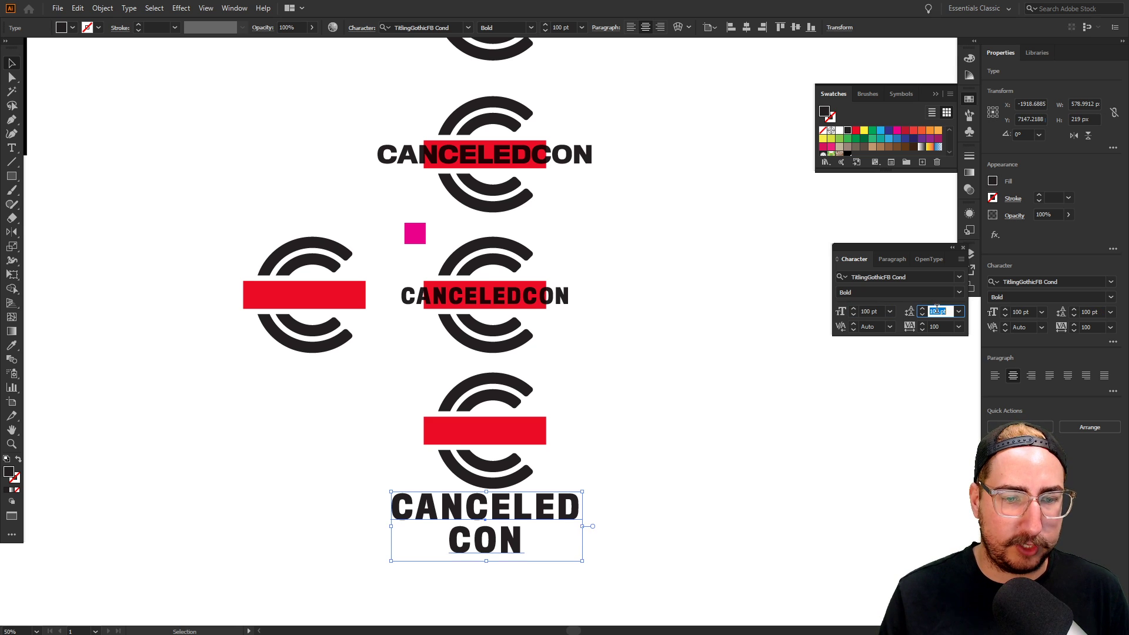
left_click(937, 327)
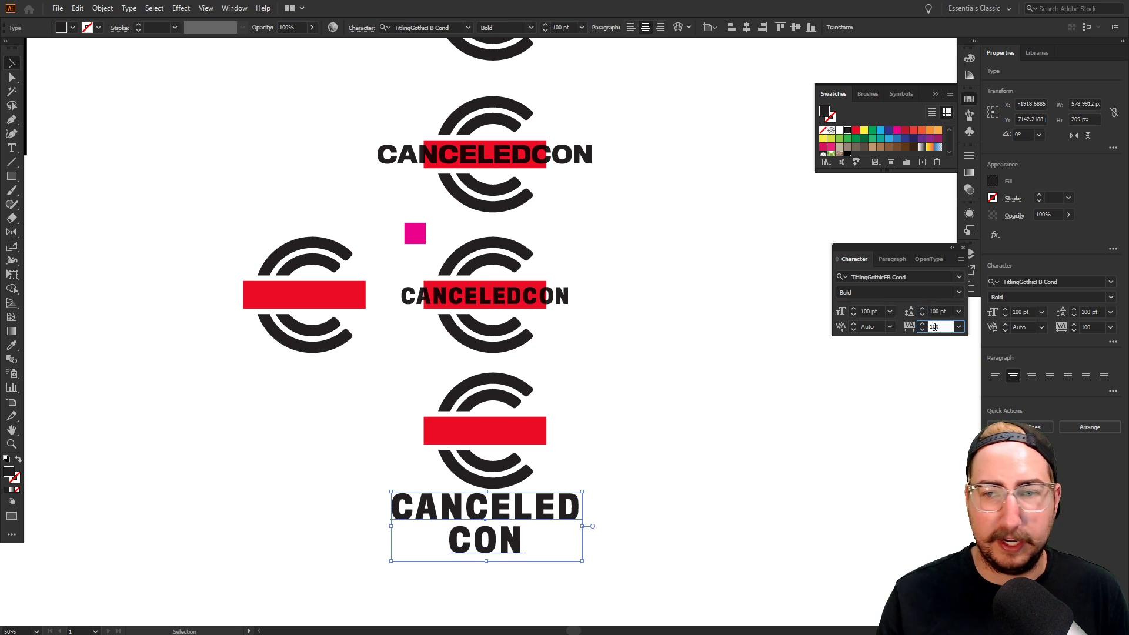
key("shift+Down")
key("shift+Down")
key("shift+Down")
key("shift+Down")
key("shift+Down")
key("shift+Down")
key("shift+Down")
key("shift+Down")
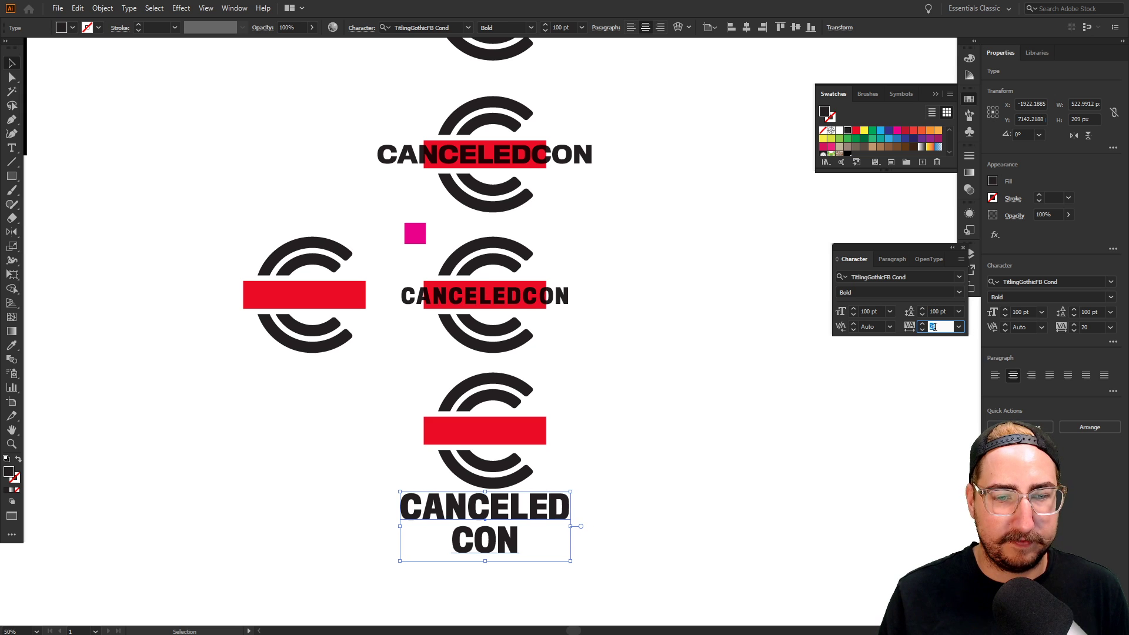
key("Return")
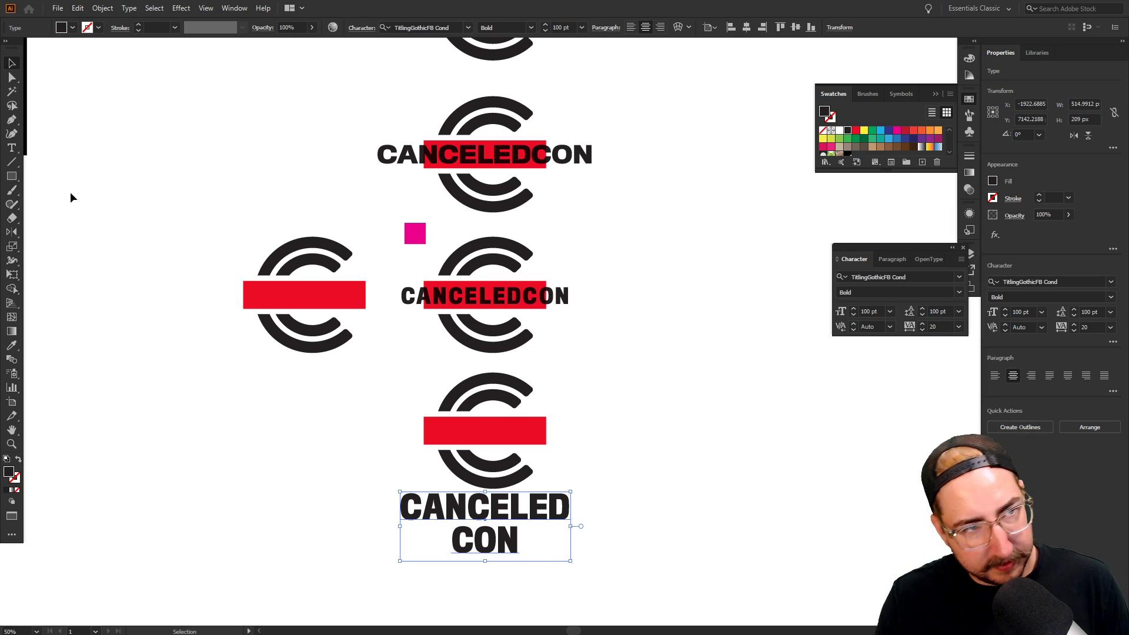
Fine-position the stacked CANCELED CON text just beneath the C mark
left_click(289, 404)
left_click_drag(528, 511, 531, 518)
left_click(597, 493)
left_click(551, 518)
key("shift+Up")
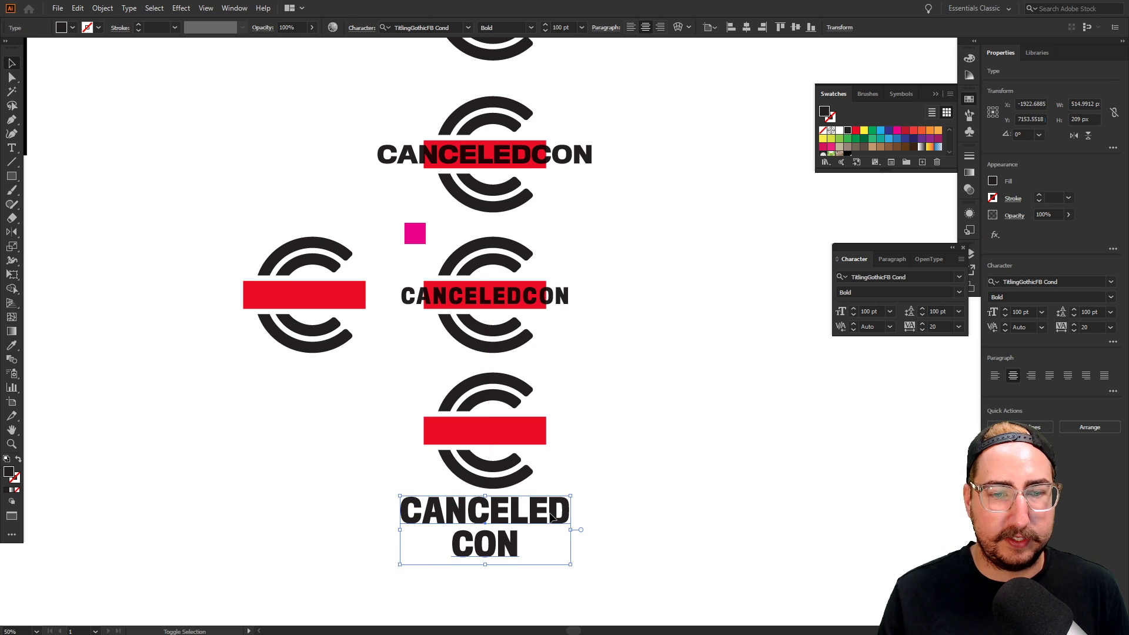
left_click(604, 481)
left_click_drag(604, 481, 588, 470)
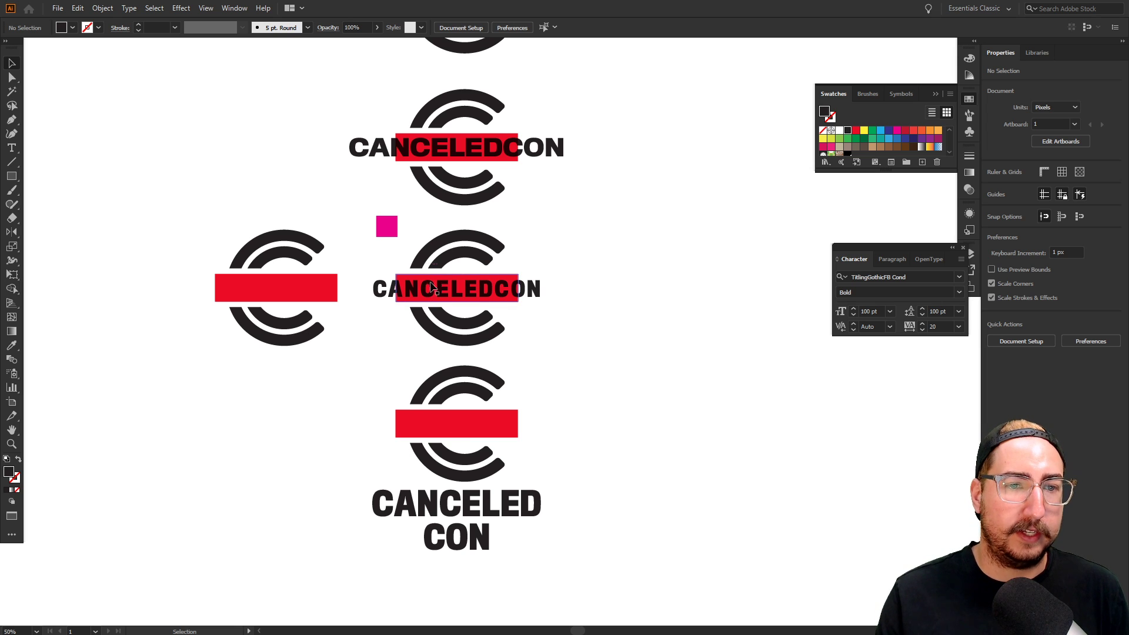
Move the third CANCELEDCON logo out of the way to the far left
key("z")
left_click(532, 348, "alt")
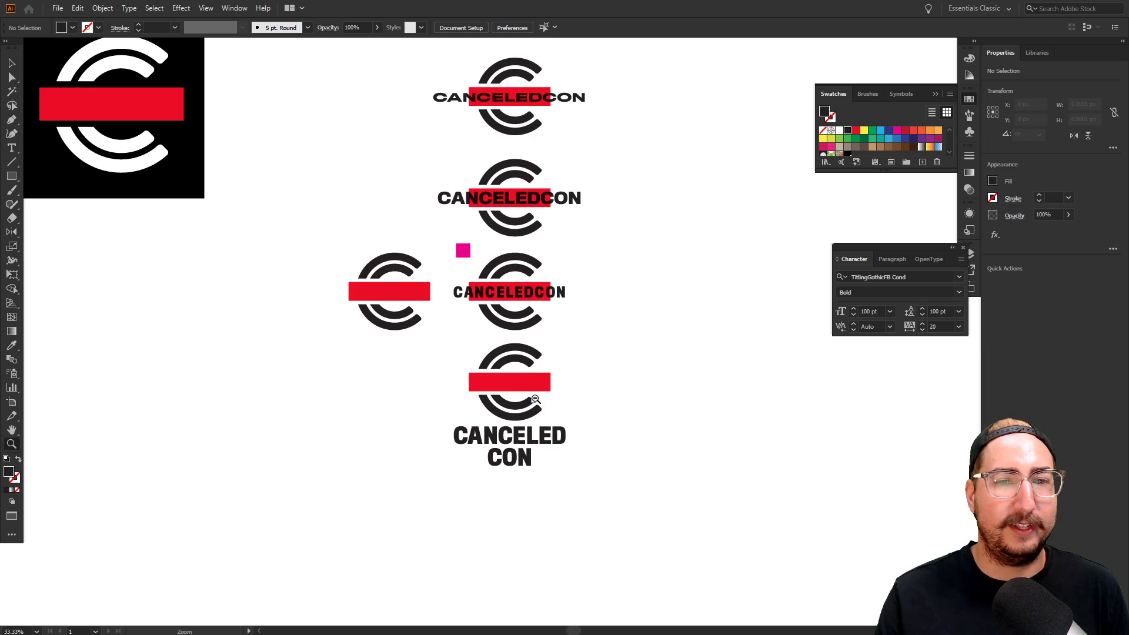
left_click(535, 400, "alt")
left_click(535, 399, "alt")
left_click_drag(559, 358, 561, 388)
key("v")
left_click_drag(599, 336, 247, 65)
left_click_drag(631, 273, 379, 166)
Move the bottom stacked logo up beside the bar-only mark
key("z")
left_click(543, 347)
left_click(543, 345)
left_click(539, 323)
left_click(539, 323)
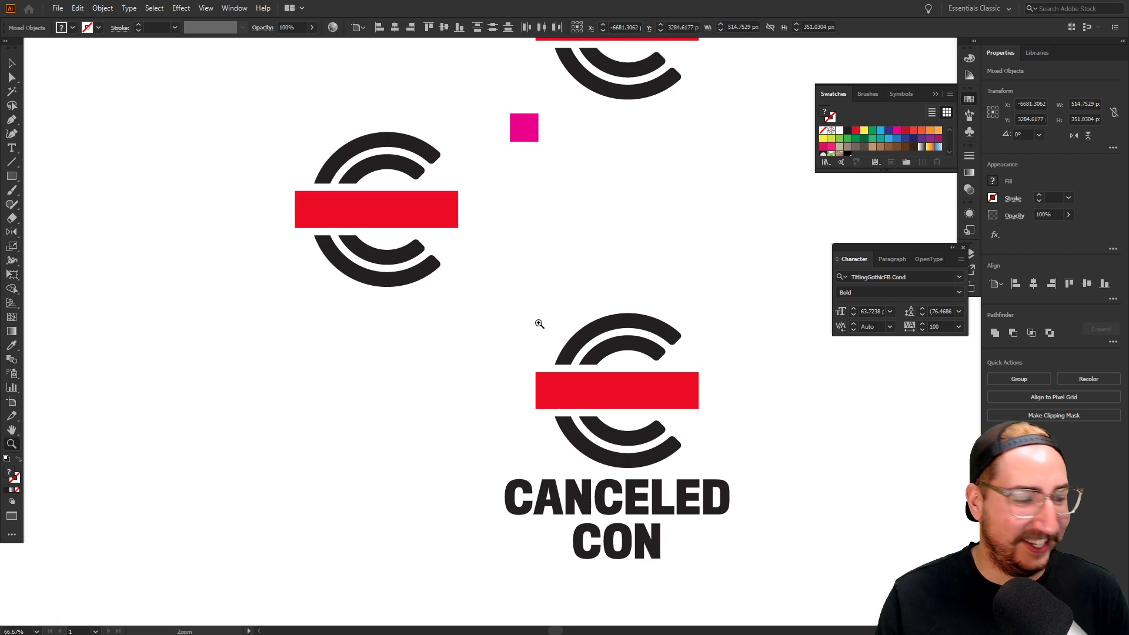
left_click_drag(539, 324, 486, 276)
key("v")
left_click_drag(407, 272, 748, 541)
left_click_drag(709, 484, 630, 519)
left_click_drag(519, 376, 533, 202)
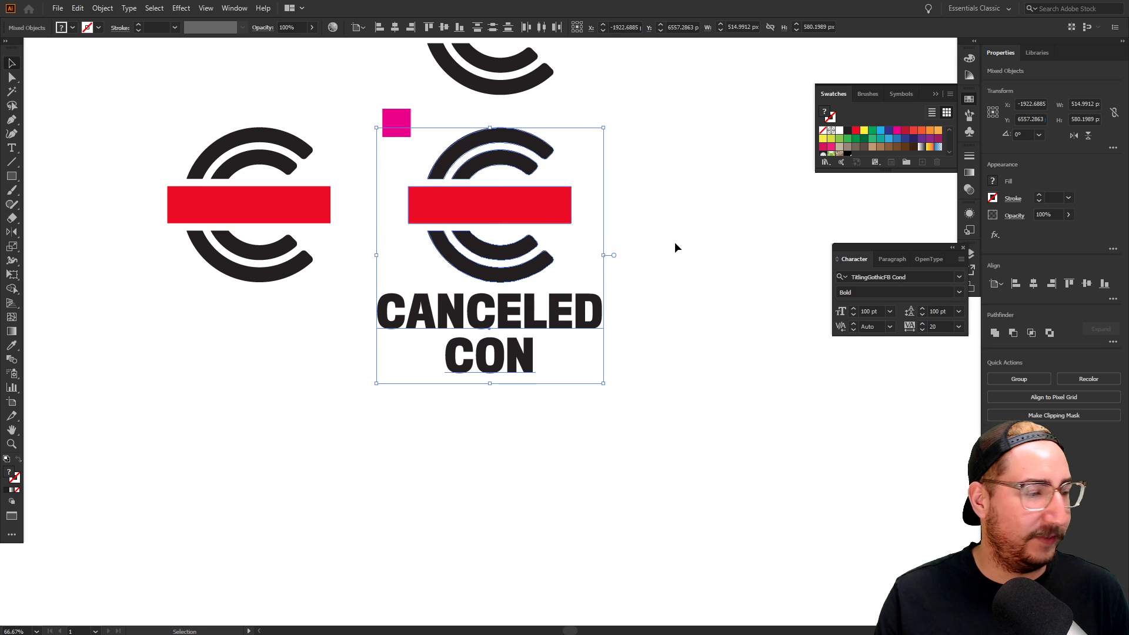
left_click(675, 248)
Duplicate the stacked logo to the right and move its CANCELED CON text right of the C
left_click_drag(447, 398, 397, 451)
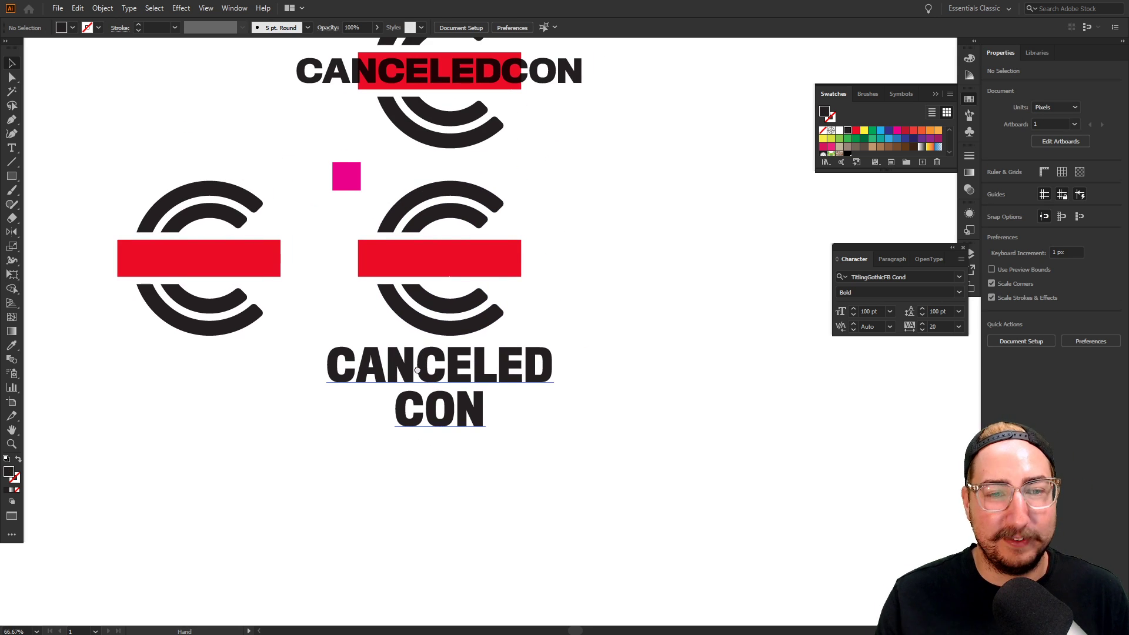
left_click_drag(417, 370, 392, 356)
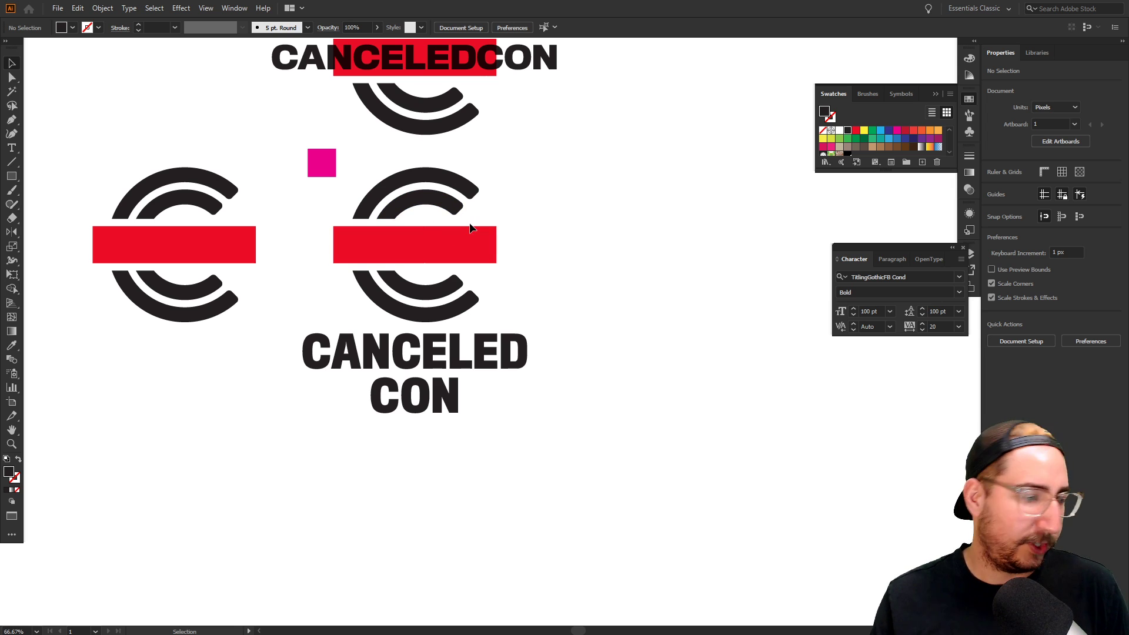
left_click_drag(546, 191, 582, 226)
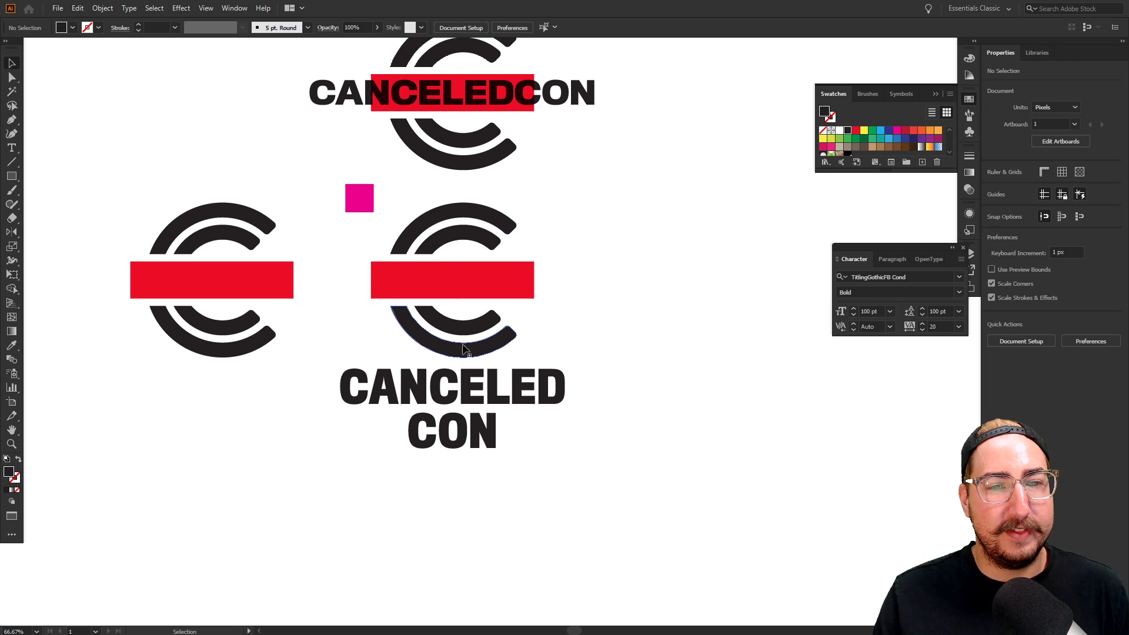
left_click_drag(573, 264, 339, 525)
left_click_drag(456, 413, 270, 455)
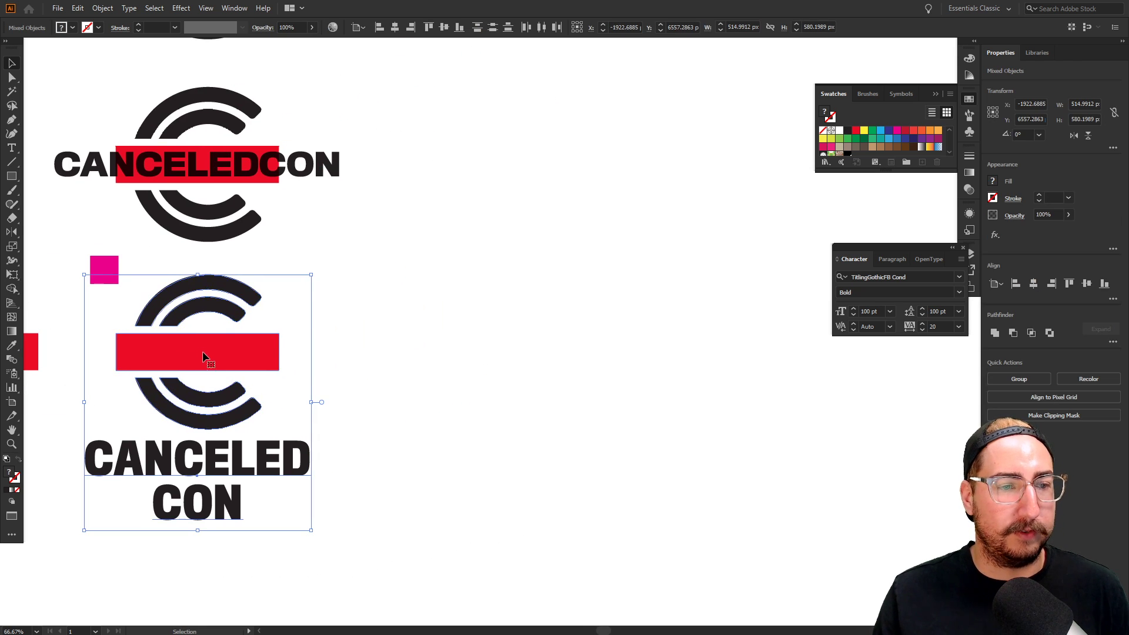
left_click_drag(206, 354, 586, 324)
left_click(628, 169)
left_click_drag(660, 380, 436, 363)
left_click_drag(421, 445, 673, 313)
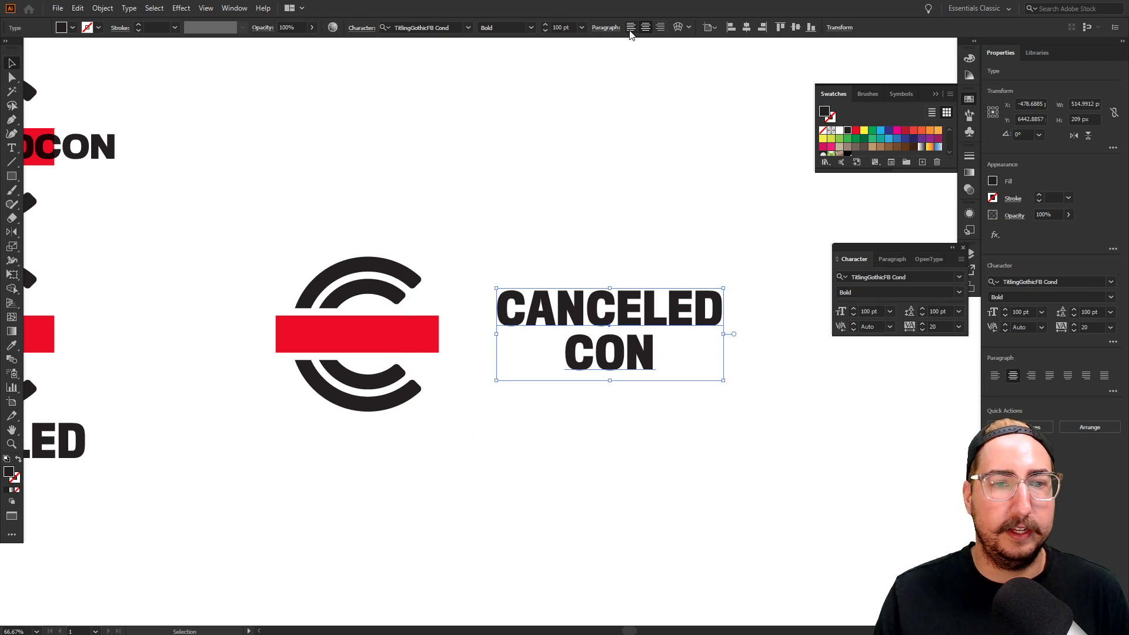
Join CANCELED CON onto one line and enlarge it to about 210 pt
double_click(570, 358)
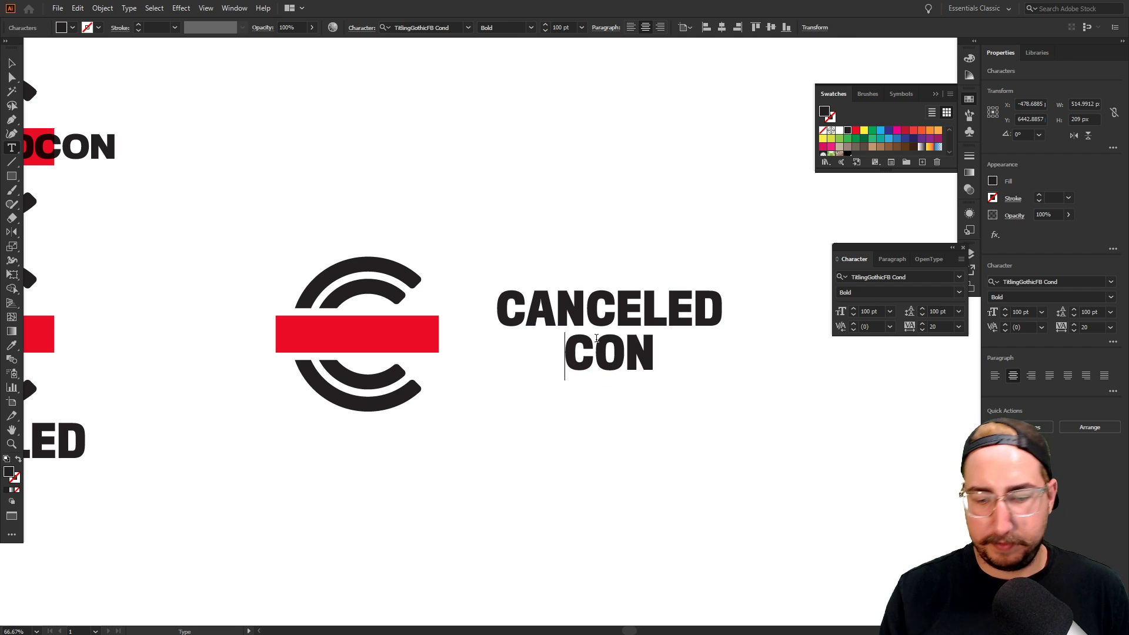
key("BackSpace")
left_click(11, 63)
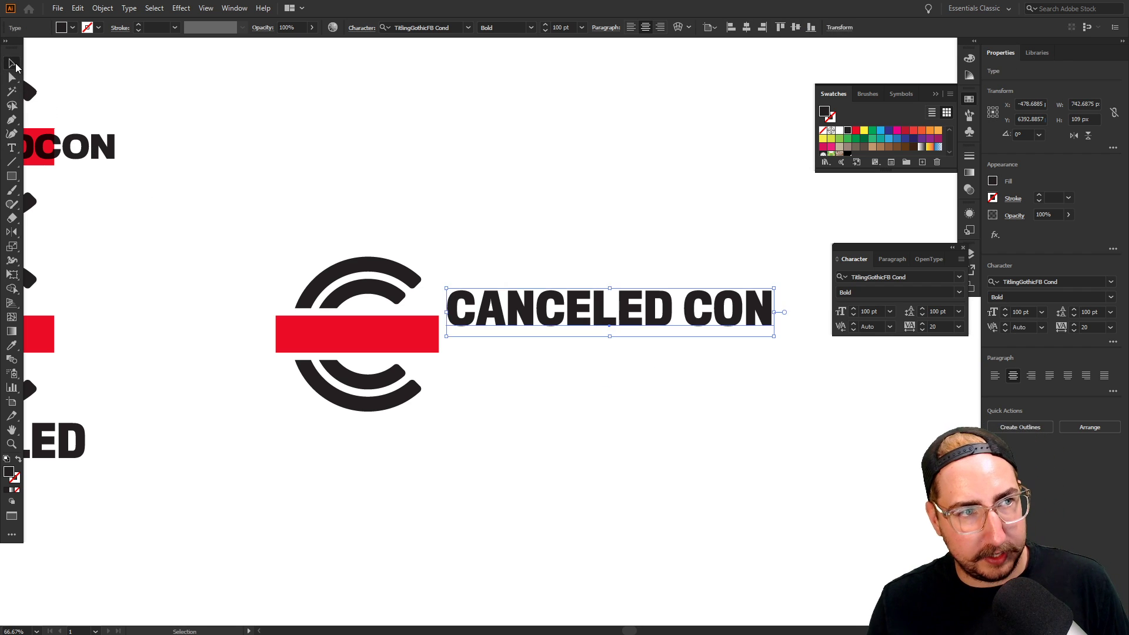
key("s")
left_click_drag(753, 227, 910, 119)
Position the enlarged CANCELED CON text beside the C mark
key("v")
left_click_drag(521, 258, 700, 311)
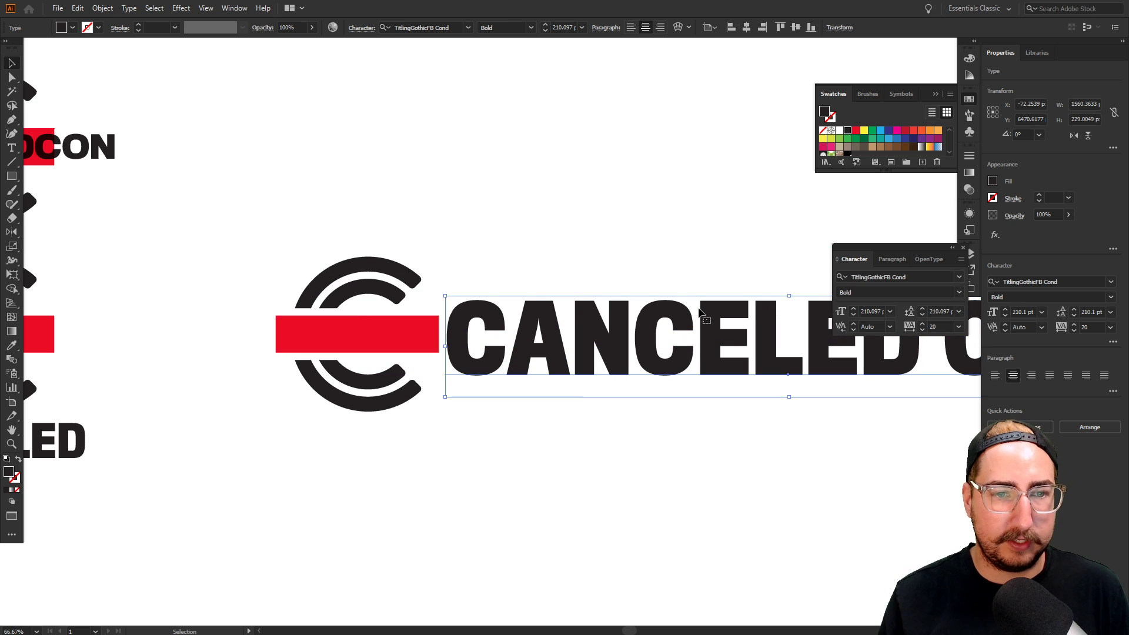
key("Up")
key("Up")
key("Up")
key("Up")
key("Up")
key("Up")
key("shift+Up")
key("shift+Right")
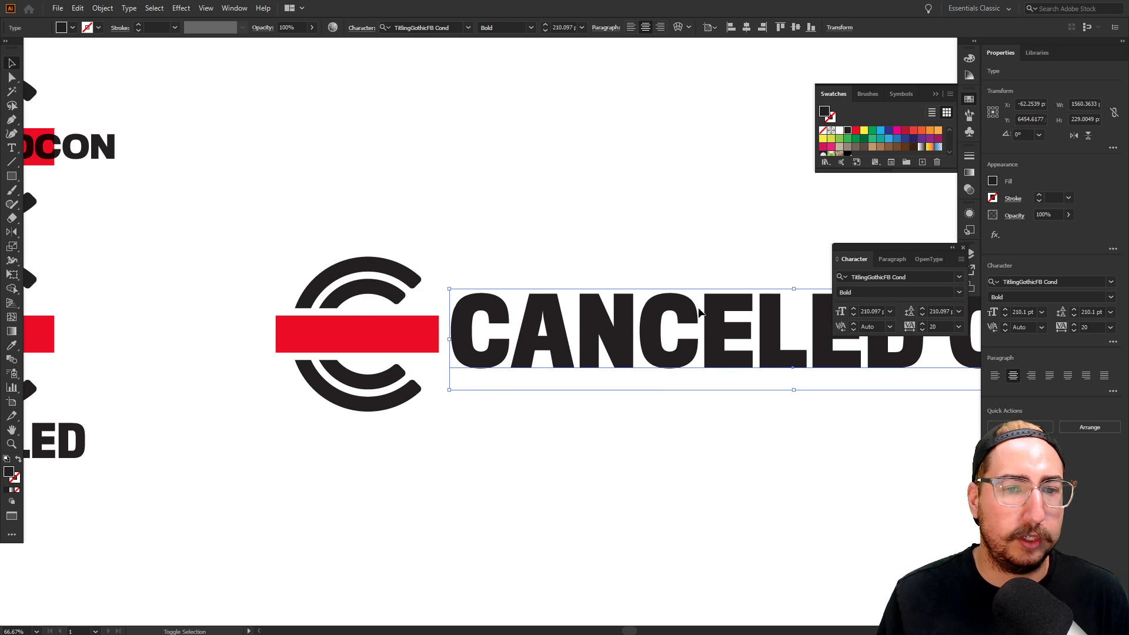
key("Down")
key("Down")
key("Down")
key("Down")
key("Down")
key("Down")
key("Down")
key("shift+Right")
key("Right")
key("Right")
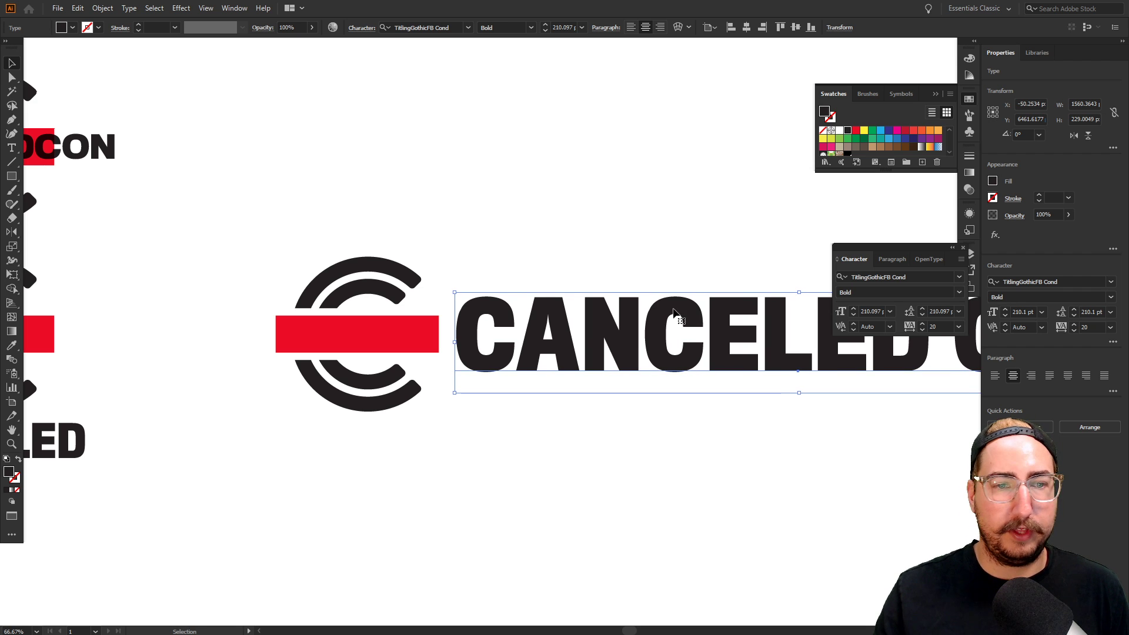
Stretch the red bar's right end under the whole CANCELED CON text
key("ctrl+shift+a")
key("z")
left_click(623, 320, "alt")
left_click(626, 320, "alt")
left_click_drag(564, 266, 431, 264)
key("a")
left_click(329, 333)
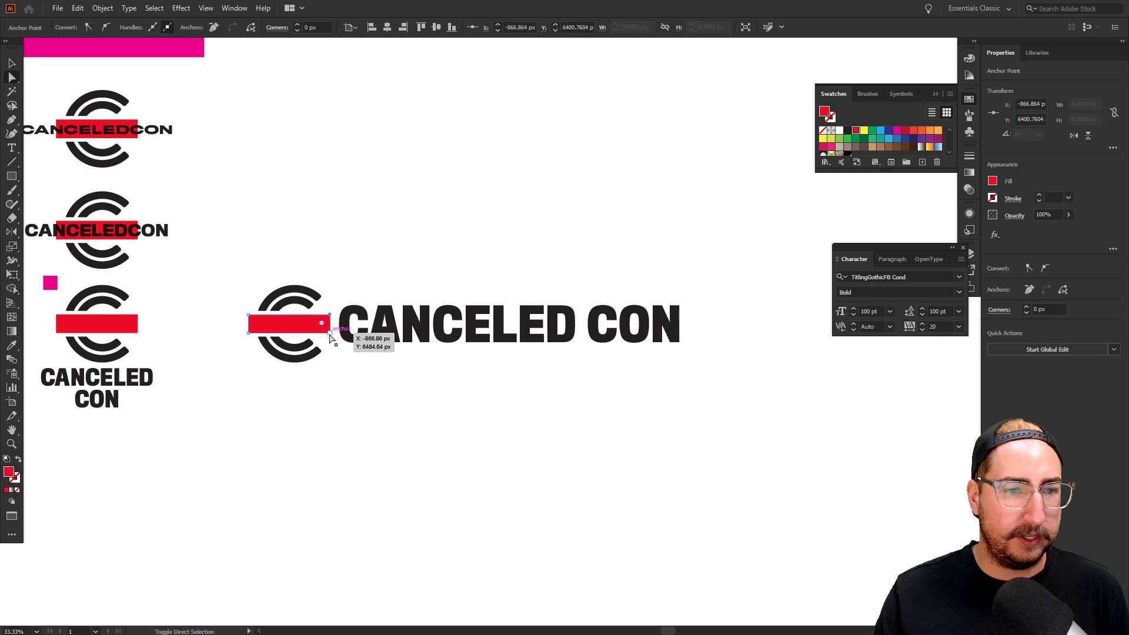
left_click_drag(330, 334, 688, 319)
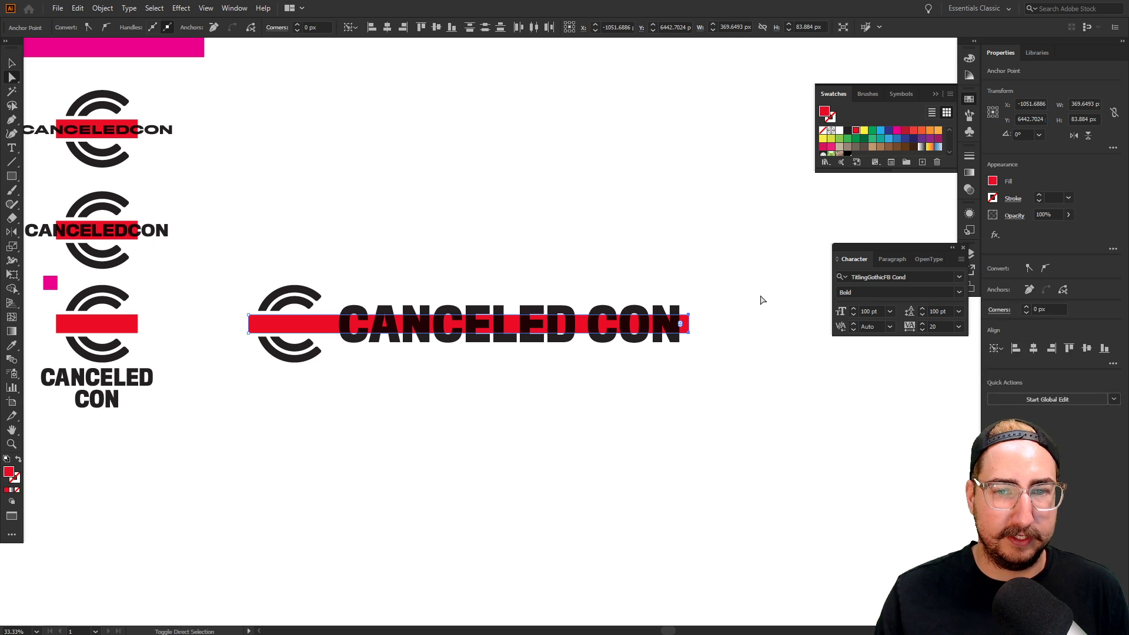
left_click(745, 301)
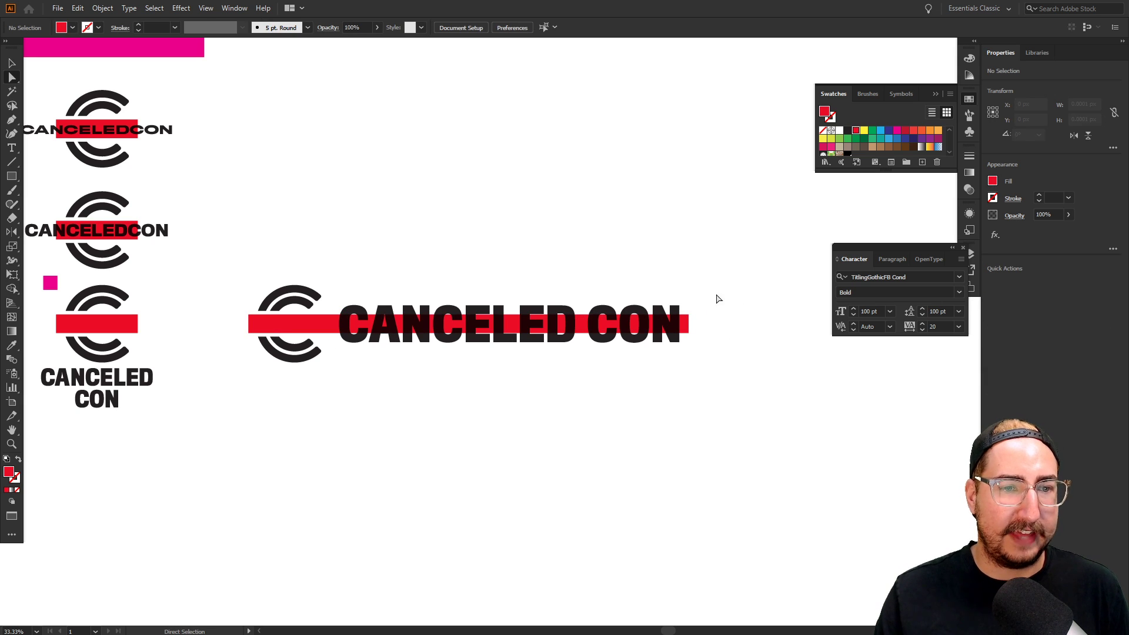
Nudge the text and the bar's end left to tighten the lockup
left_click_drag(729, 266, 363, 400)
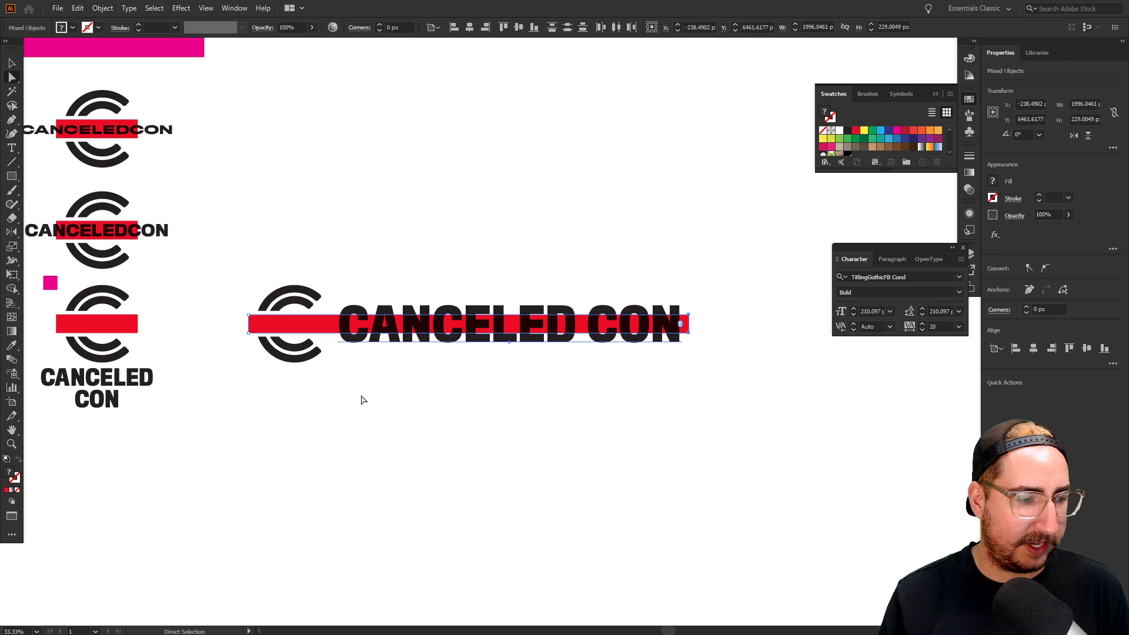
key("shift+Left")
key("shift+Left")
key("shift+Left")
key("shift+Left")
key("shift+Left")
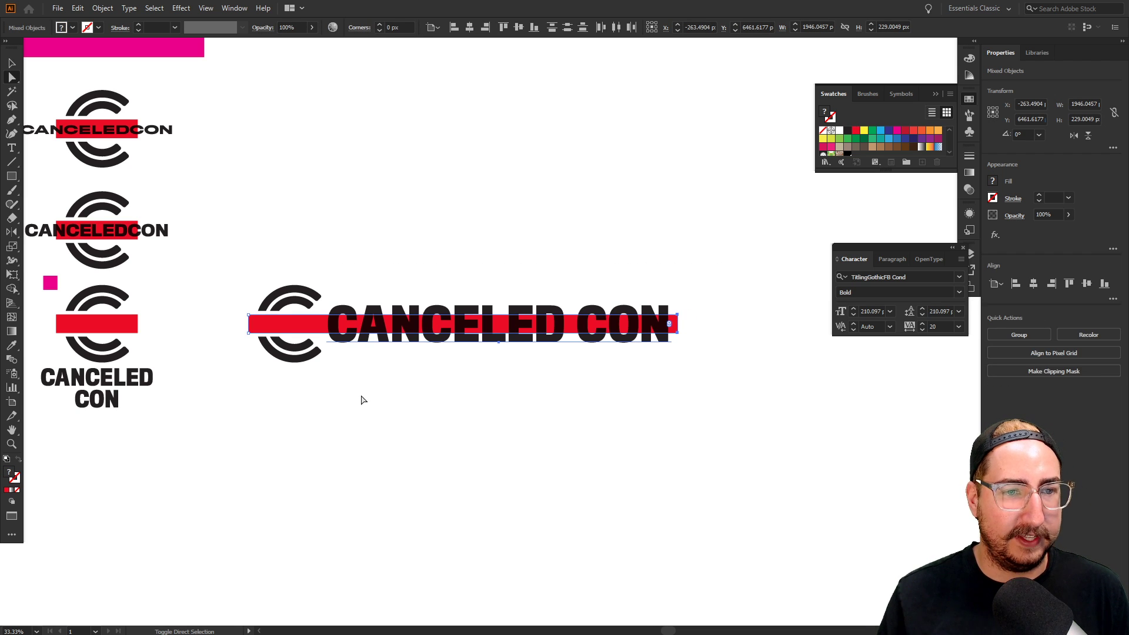
left_click(363, 400)
left_click_drag(335, 428, 429, 416)
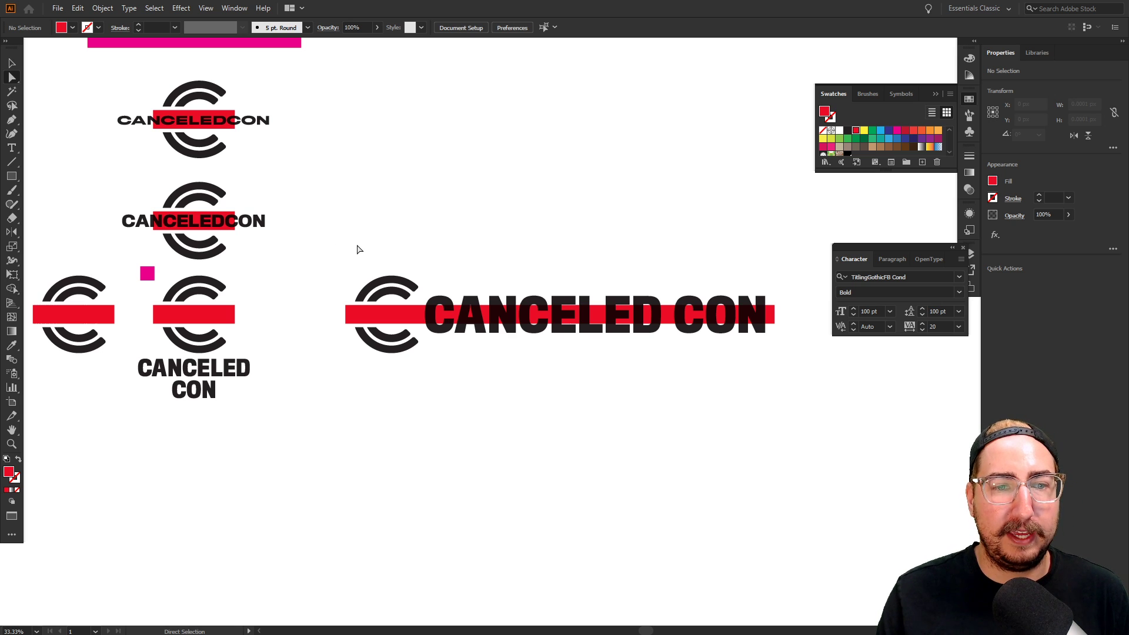
Place a copy of the long CANCELED CON lockup directly below it
key("v")
left_click_drag(348, 246, 788, 421)
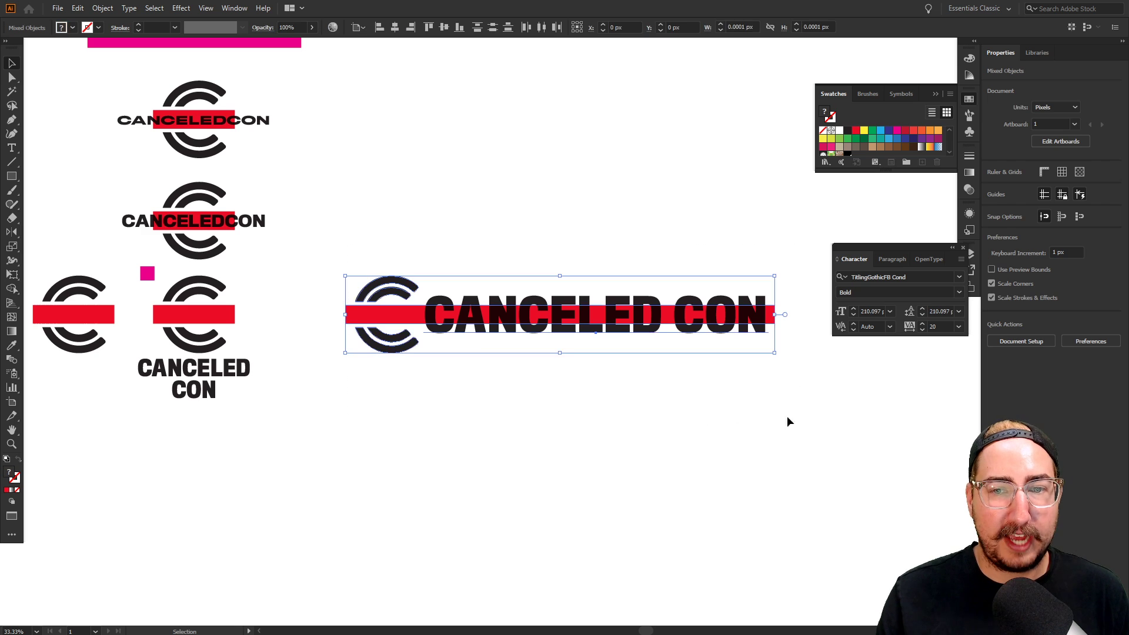
scroll(698, 382, "down", 3)
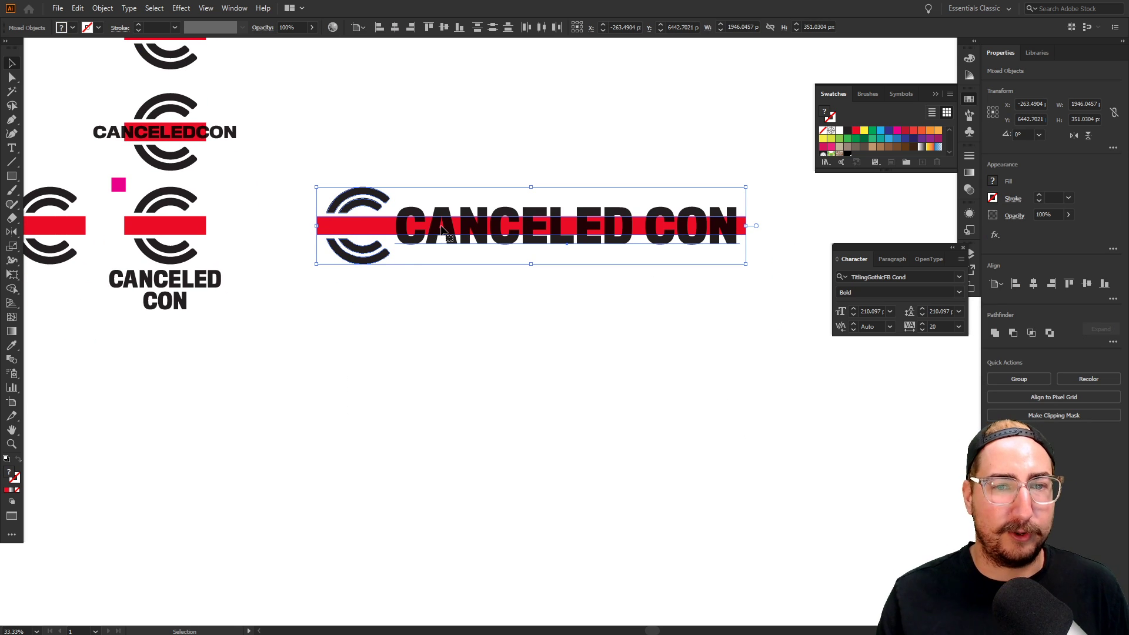
left_click_drag(441, 230, 478, 362)
Replace the lower copy's CANCELED CON text with the person's first name
left_click(486, 519)
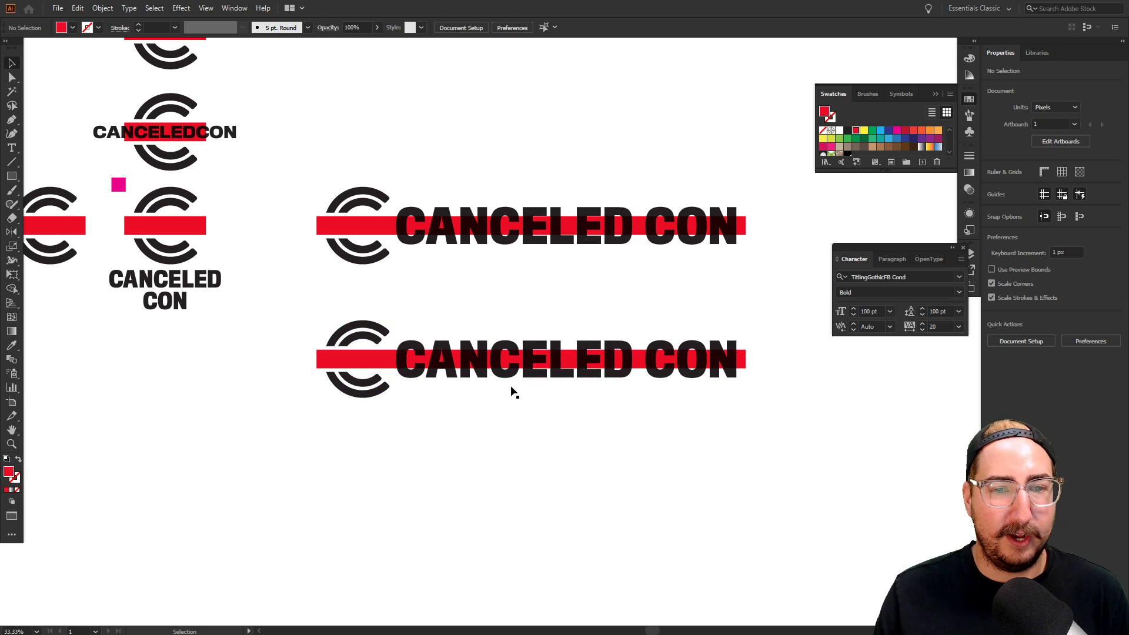
key("t")
left_click(504, 376)
type("A")
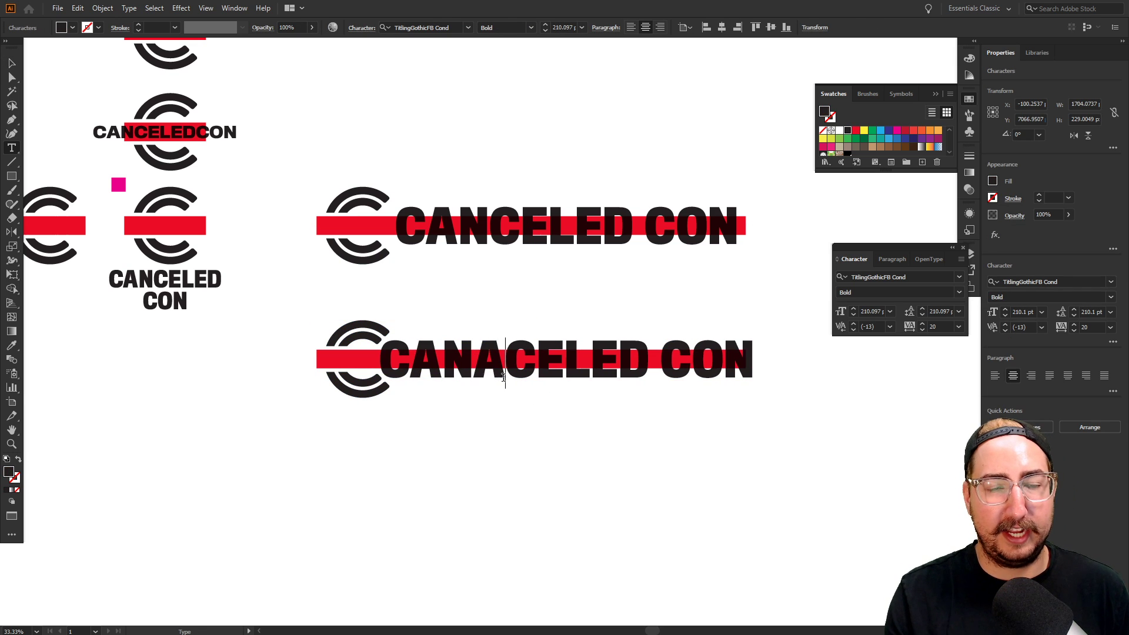
key("ctrl+a")
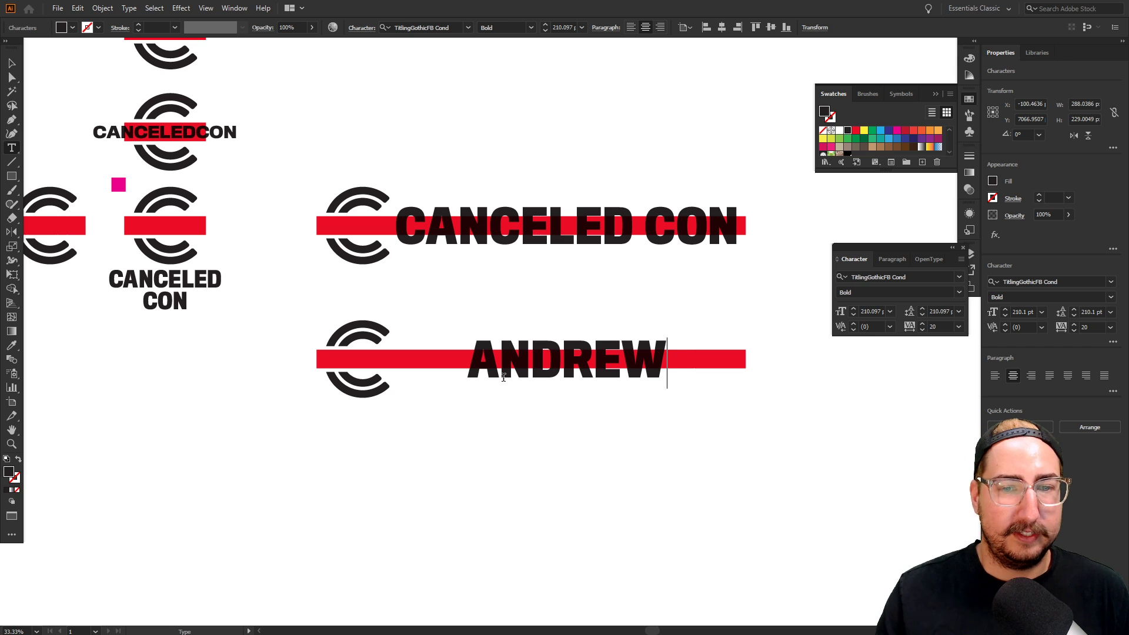
key("Escape")
Shift the name and bar end left, then shorten the red bar under the name
key("a")
left_click_drag(763, 304, 473, 431)
key("shift+Left")
key("shift+Left")
key("shift+Left")
key("shift+Left")
key("shift+Left")
key("shift+Left")
key("shift+Left")
key("shift+Left")
key("shift+Left")
key("shift+Left")
key("shift+Left")
key("shift+Left")
key("shift+Left")
key("shift+Left")
key("shift+Left")
key("shift+Left")
key("shift+Left")
key("shift+Left")
key("shift+Left")
key("shift+Left")
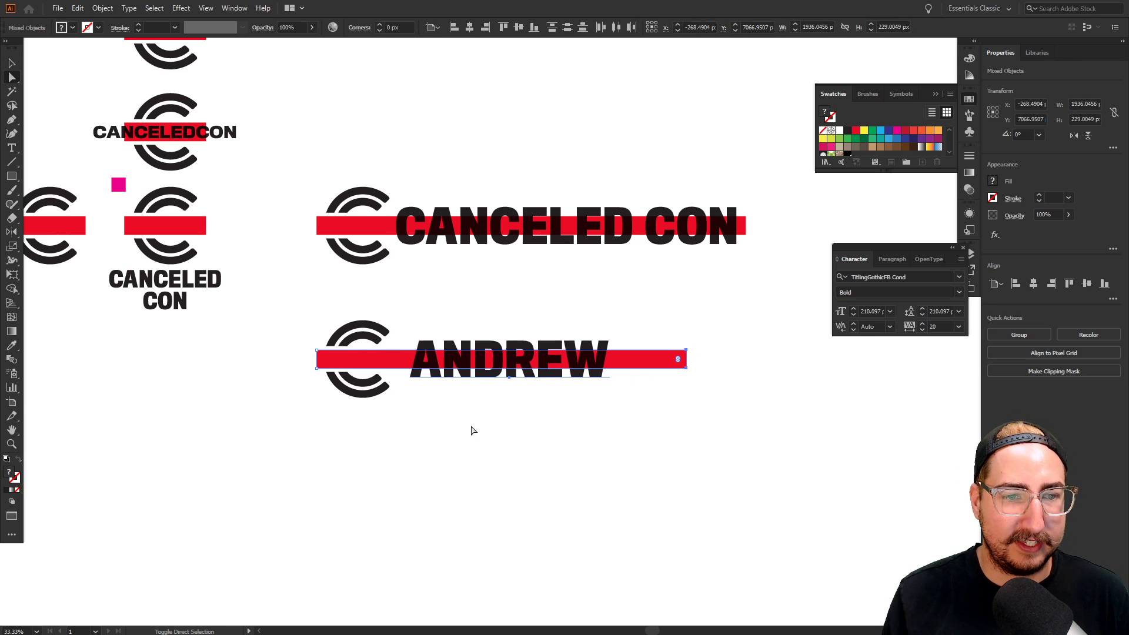
key("shift+Left")
key("shift+Left")
key("shift+Left")
key("shift+Left")
key("shift+Left")
key("shift+Left")
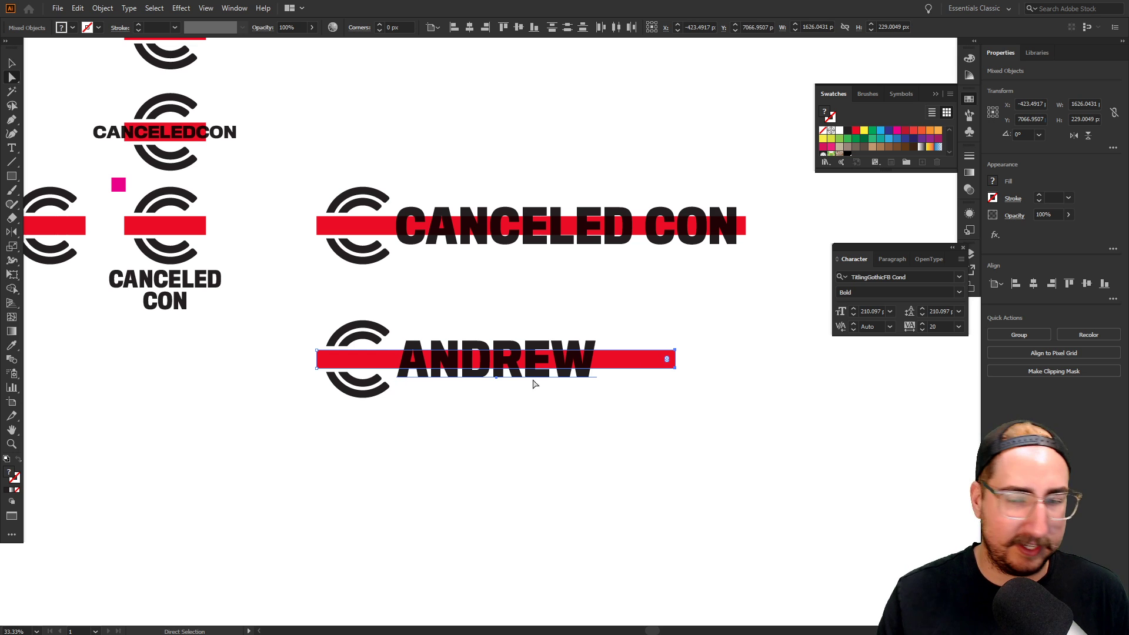
left_click_drag(634, 322, 736, 422)
key("shift+Left")
key("shift+Left")
key("shift+Left")
key("shift+Left")
key("shift+Left")
key("shift+Left")
key("shift+Left")
key("shift+Left")
key("shift+Left")
key("shift+Left")
key("shift+Left")
key("shift+Left")
key("shift+Left")
key("shift+Left")
key("shift+Left")
key("shift+Left")
key("shift+Left")
key("shift+Left")
key("shift+Left")
key("shift+Left")
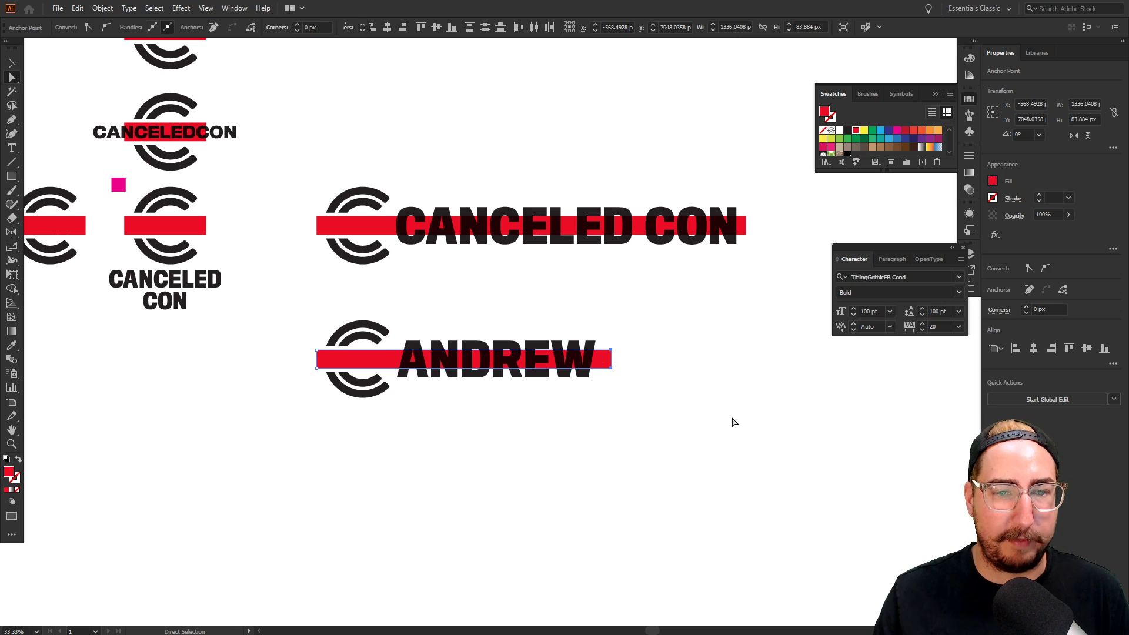
Add the surname as a second line, left-align both lines, and set the block beside the logo
key("t")
left_click(594, 374)
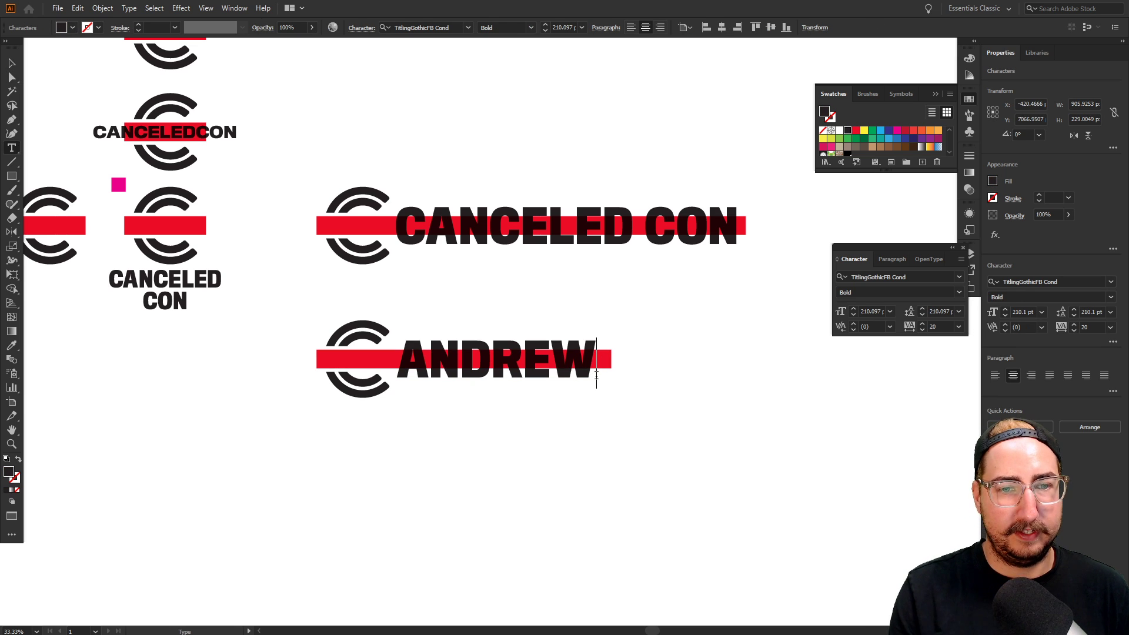
key("Return")
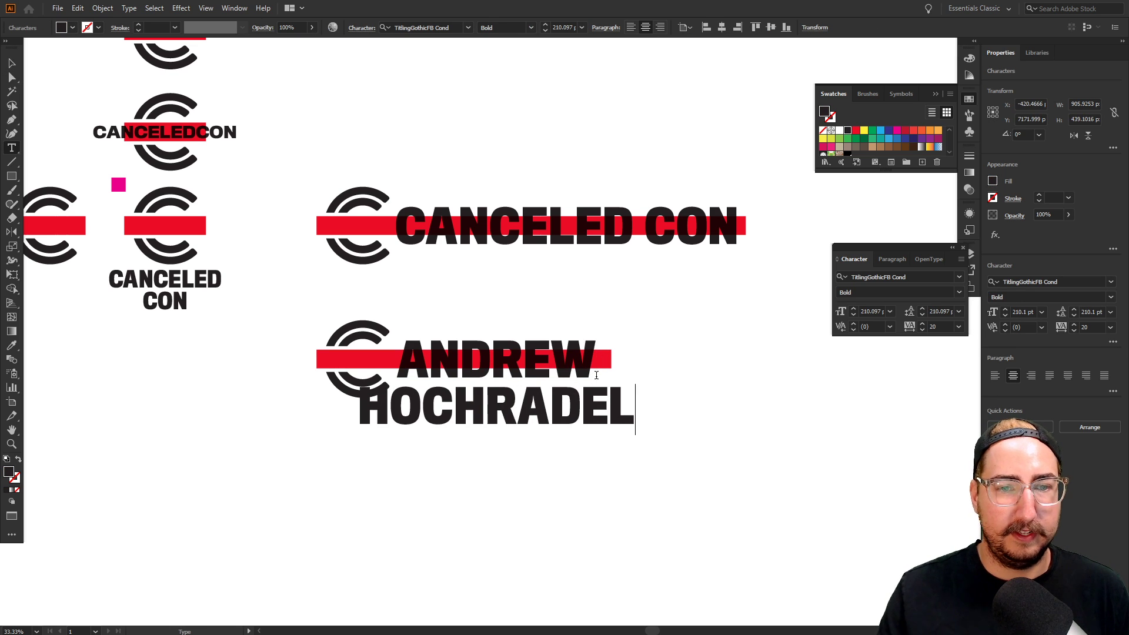
key("ctrl+a")
key("ctrl+shift+l")
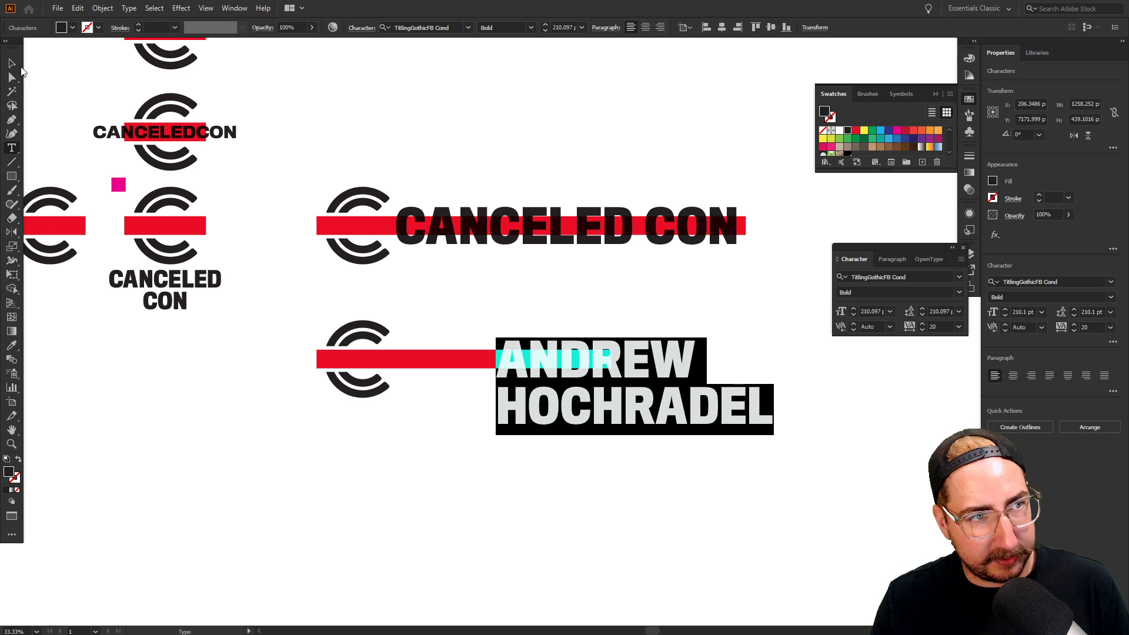
left_click(14, 64)
left_click_drag(598, 399, 503, 400)
key("Right")
key("Right")
key("Right")
key("Right")
key("Right")
key("Right")
key("Right")
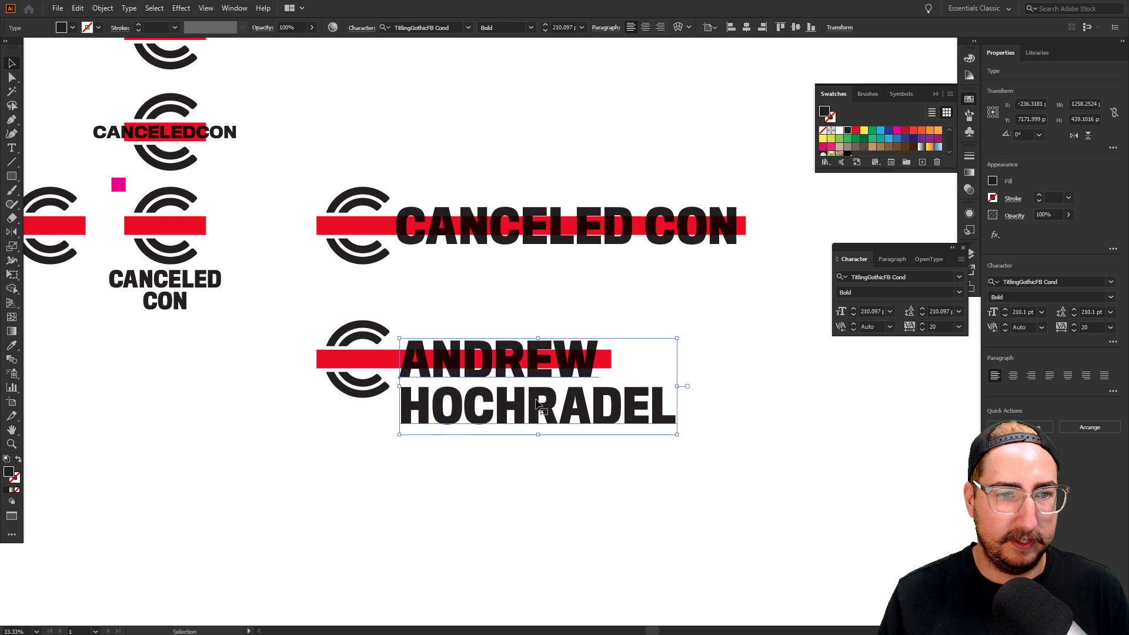
left_click(485, 498)
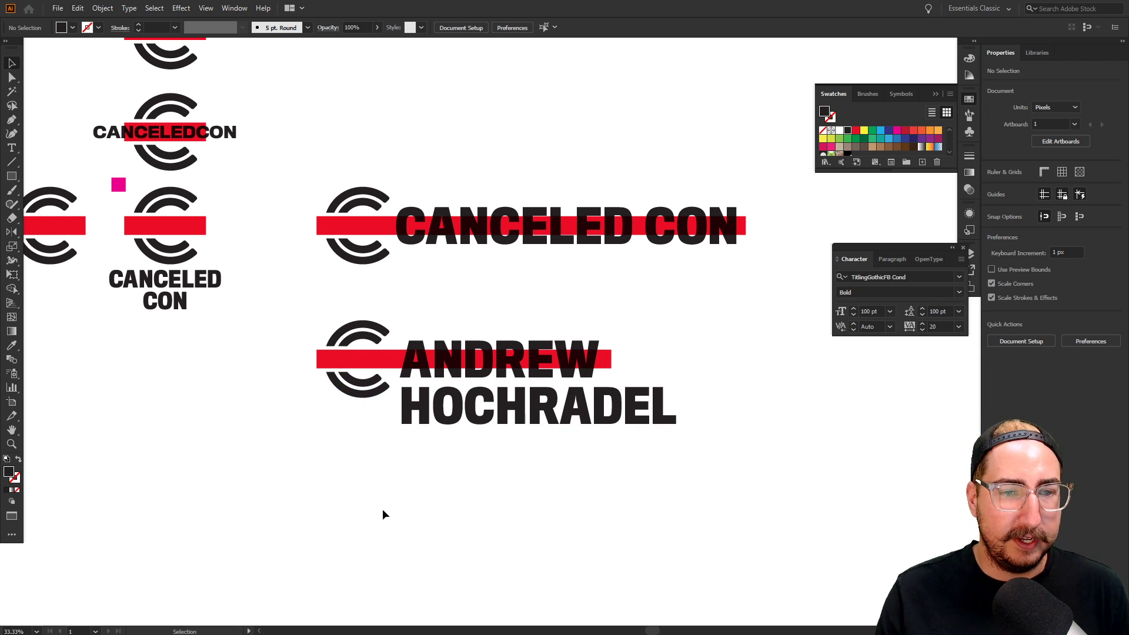
left_click_drag(383, 514, 449, 447)
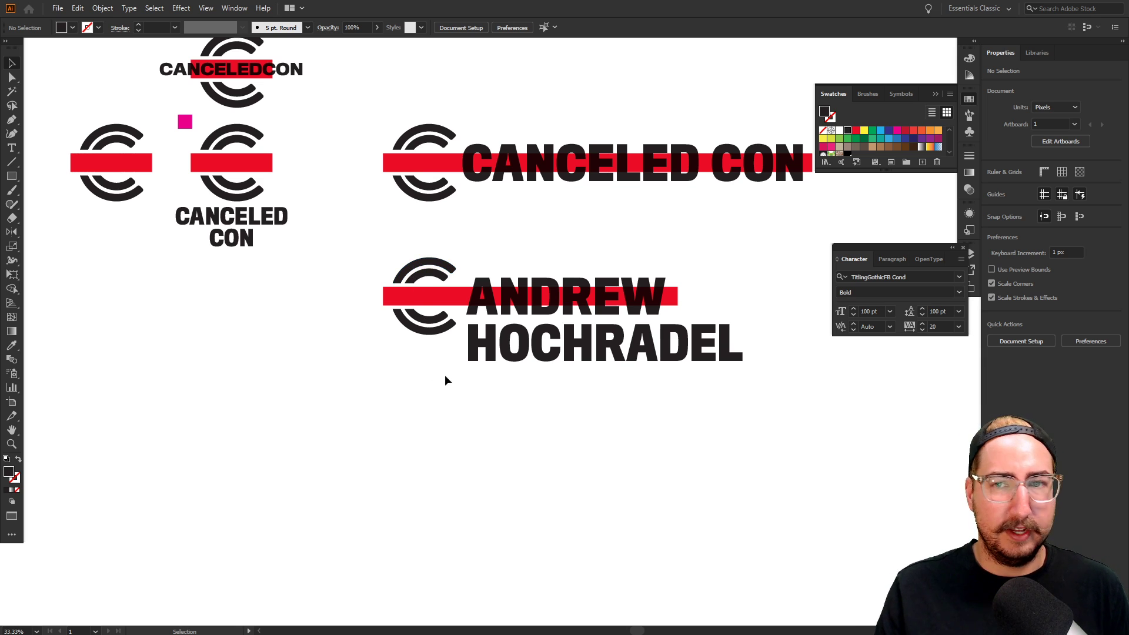
Open the straw-hat photo post from the Instagram profile grid in Chrome
key("alt+Tab")
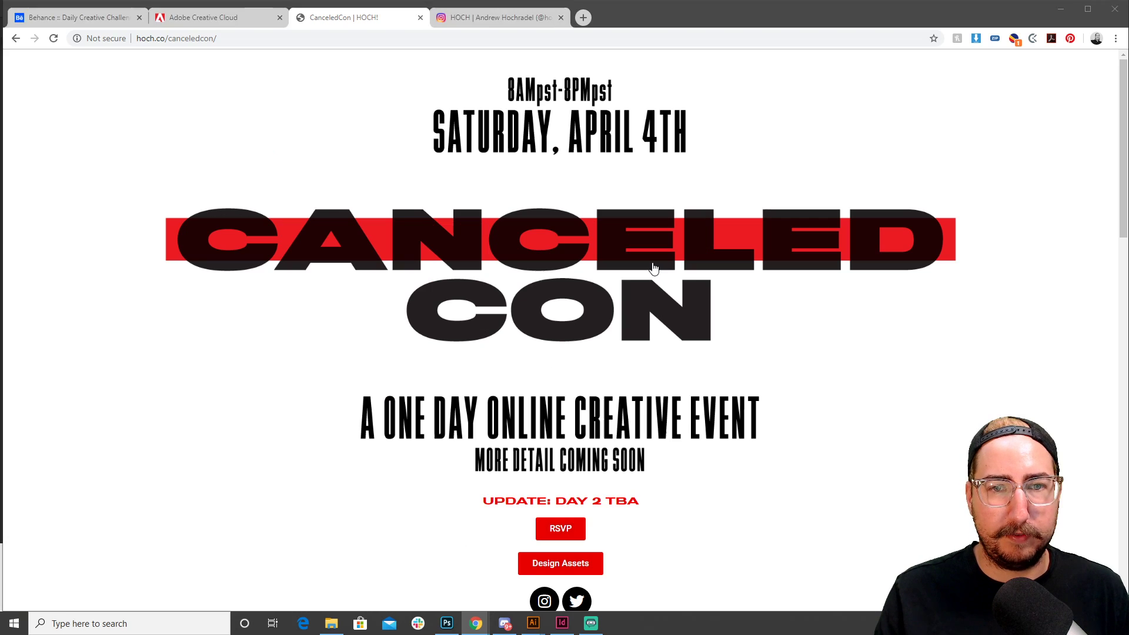
left_click(475, 23)
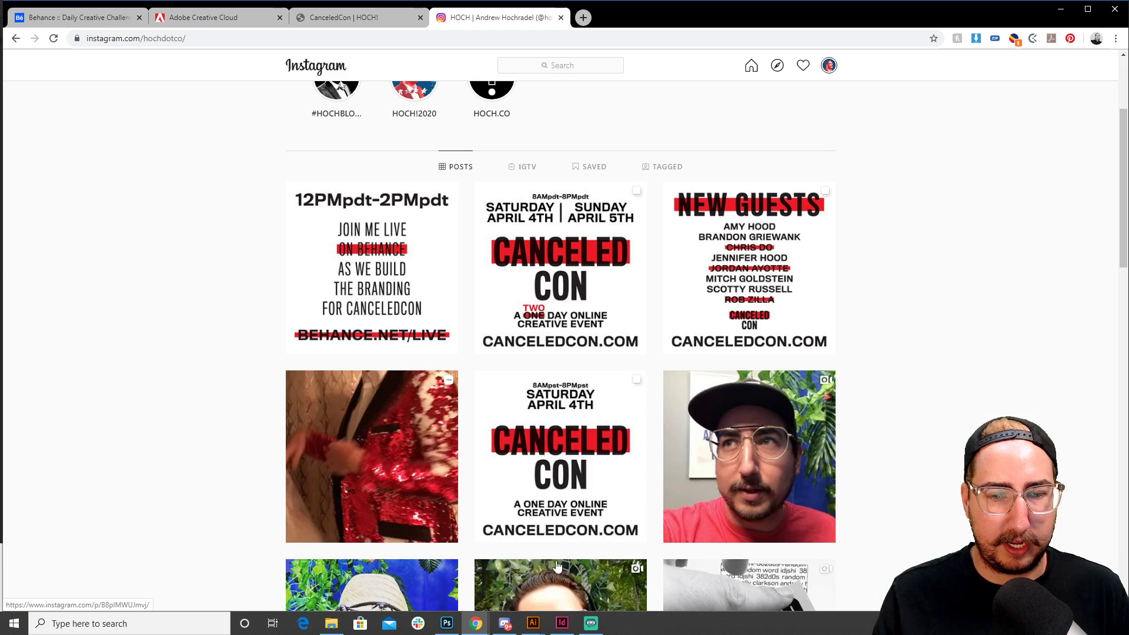
left_click(492, 104)
scroll(727, 498, "down", 4)
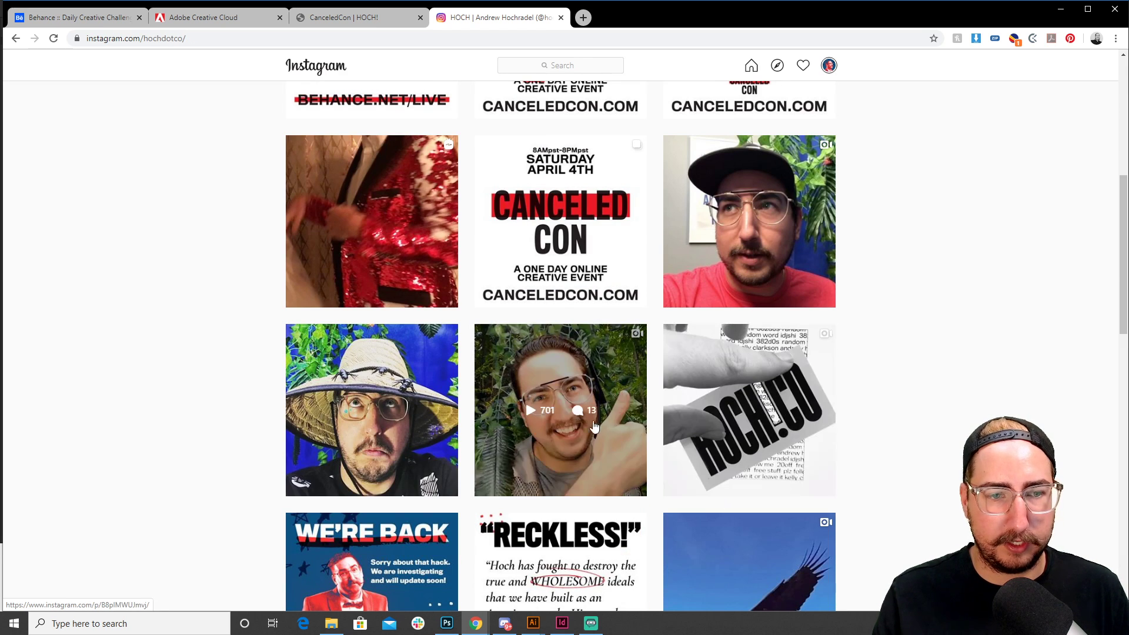
left_click(399, 381)
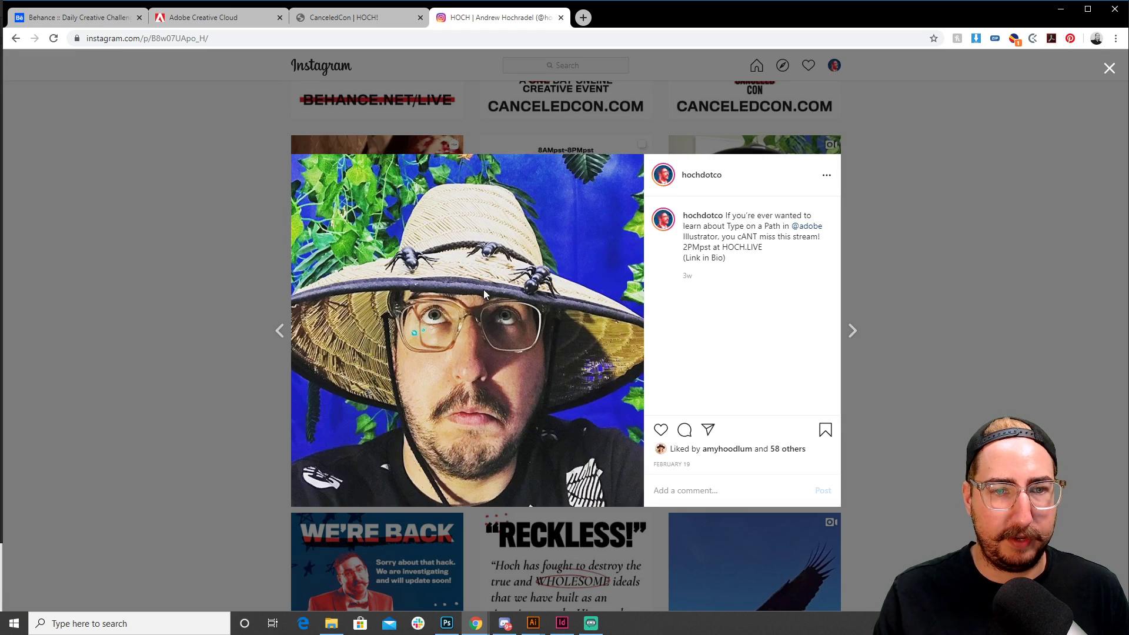
key("super")
key("super")
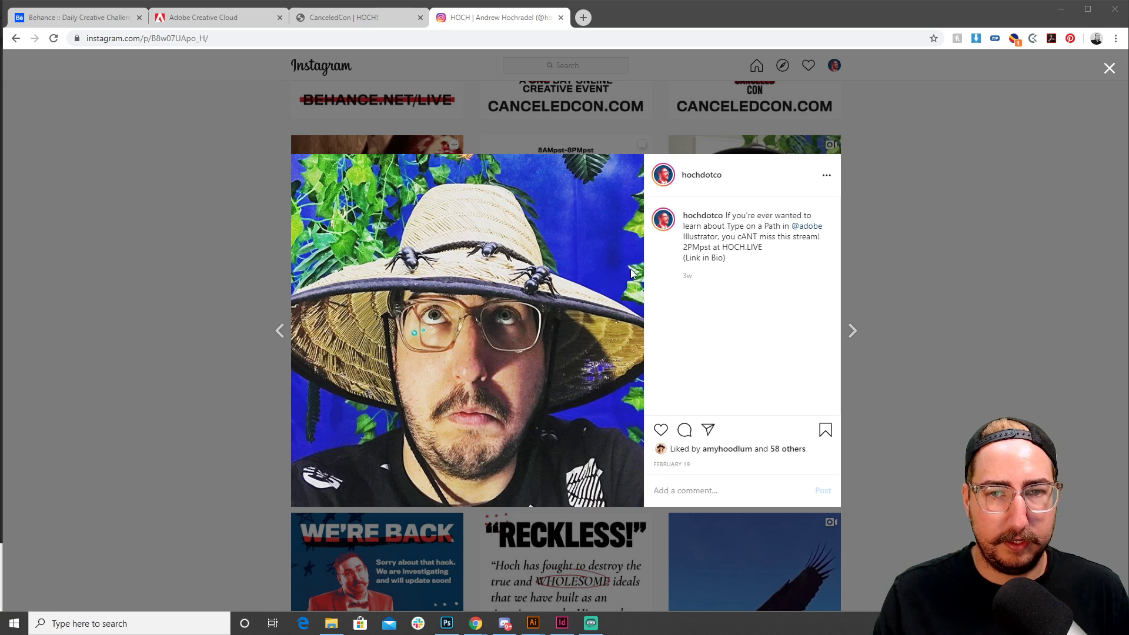
Snip and copy the straw-hat photo, then return to CanceledCon_Assets.ai in Illustrator
left_click(866, 164)
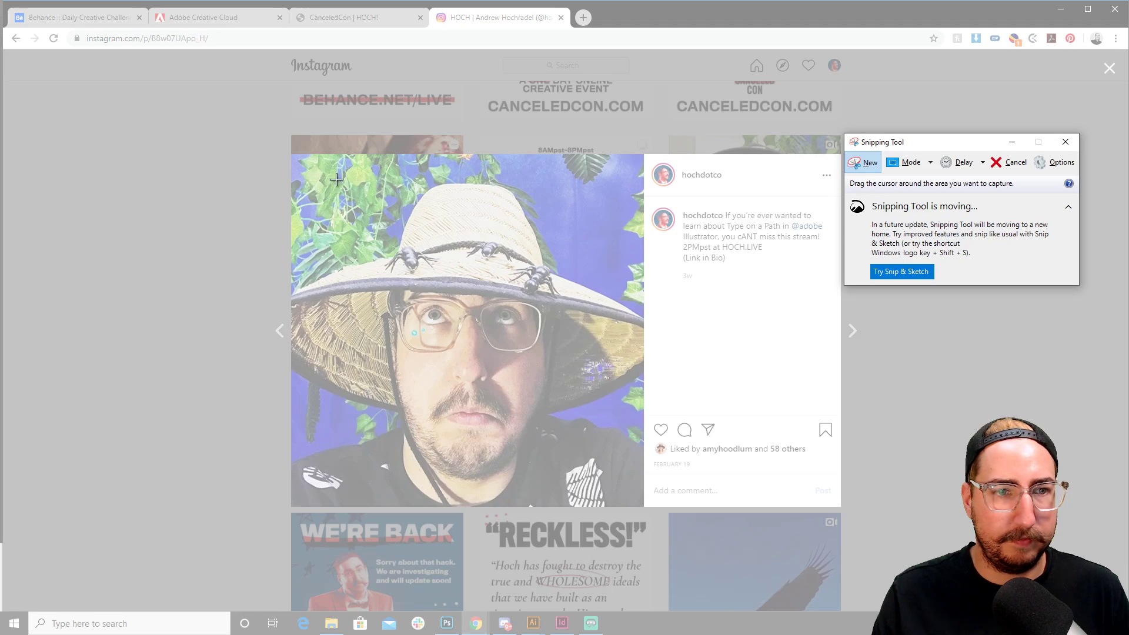
left_click_drag(297, 161, 641, 503)
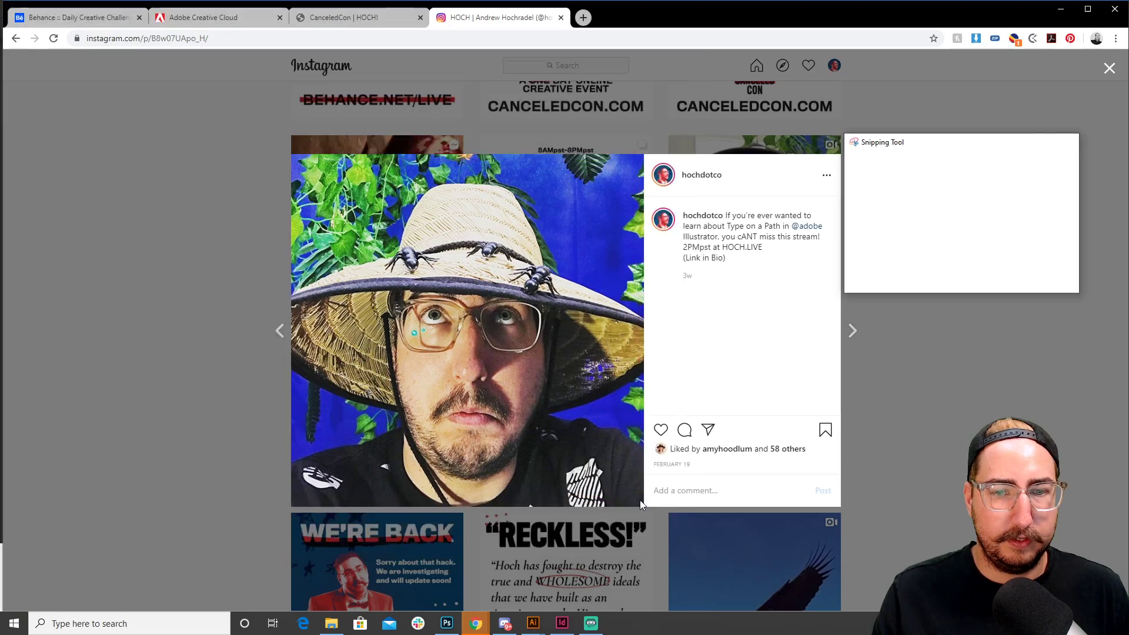
right_click(560, 311)
left_click(594, 331)
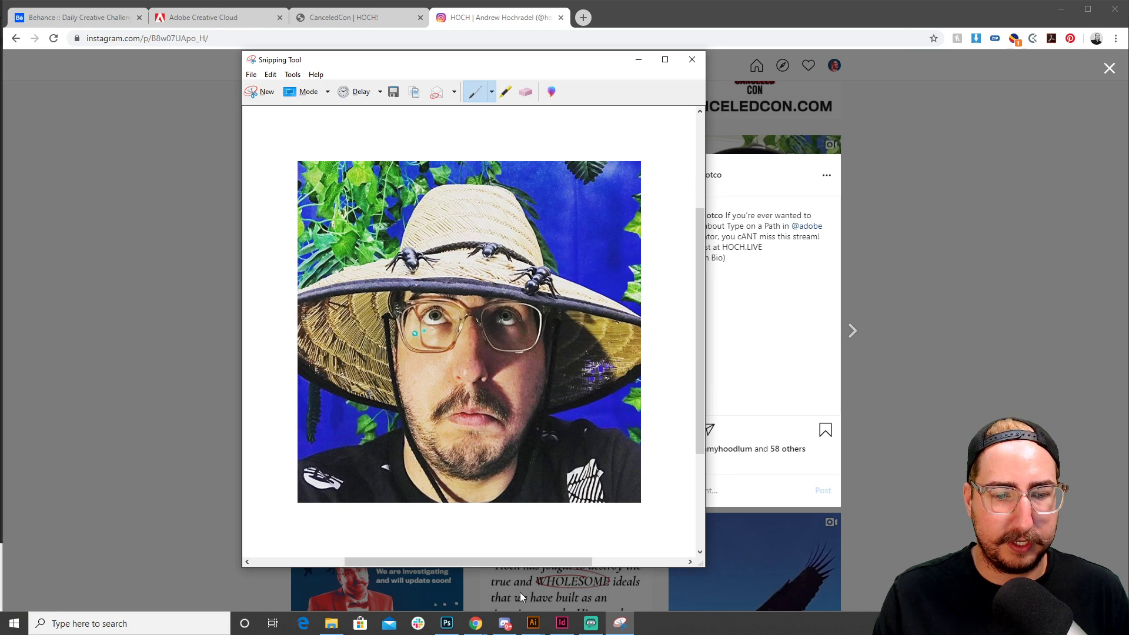
left_click(536, 625)
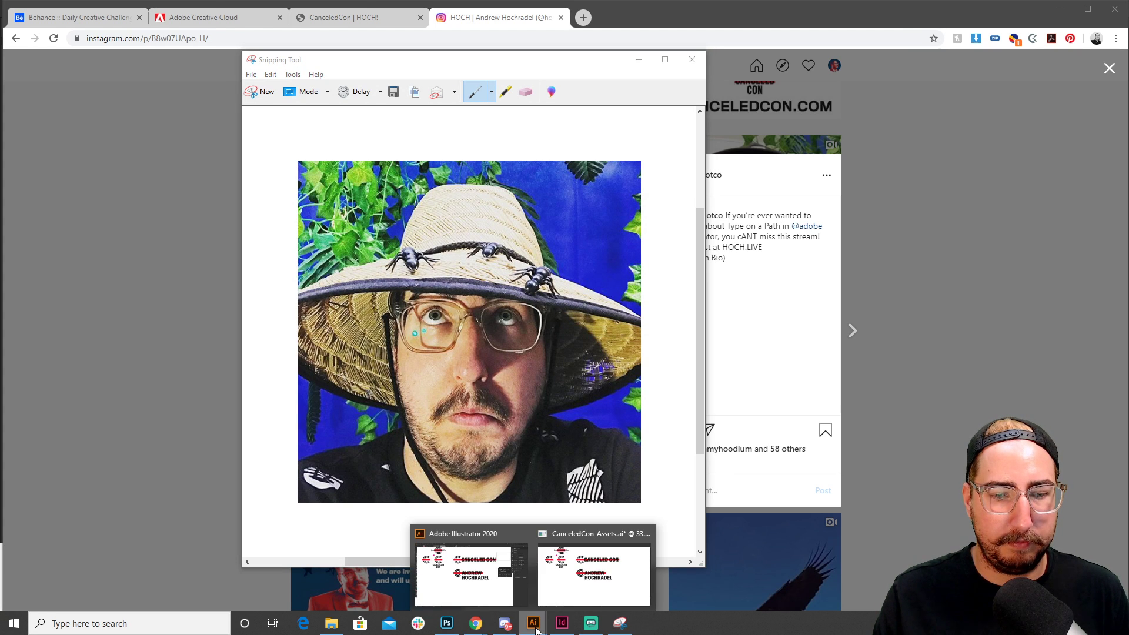
left_click(575, 583)
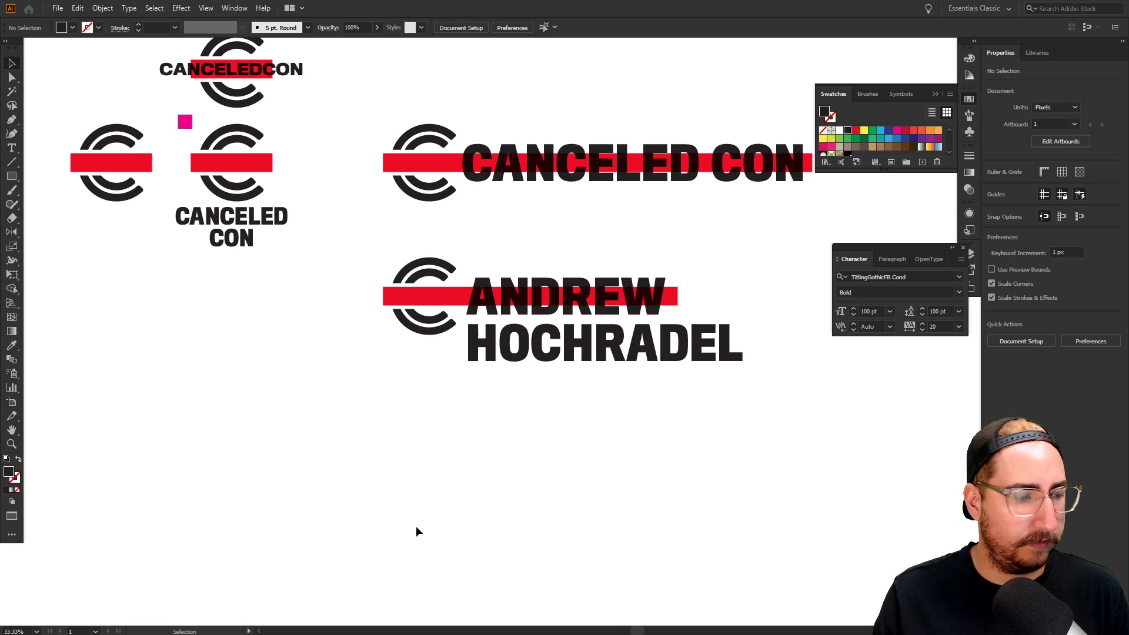
Paste the straw-hat photo below the name block and enlarge it
key("ctrl+v")
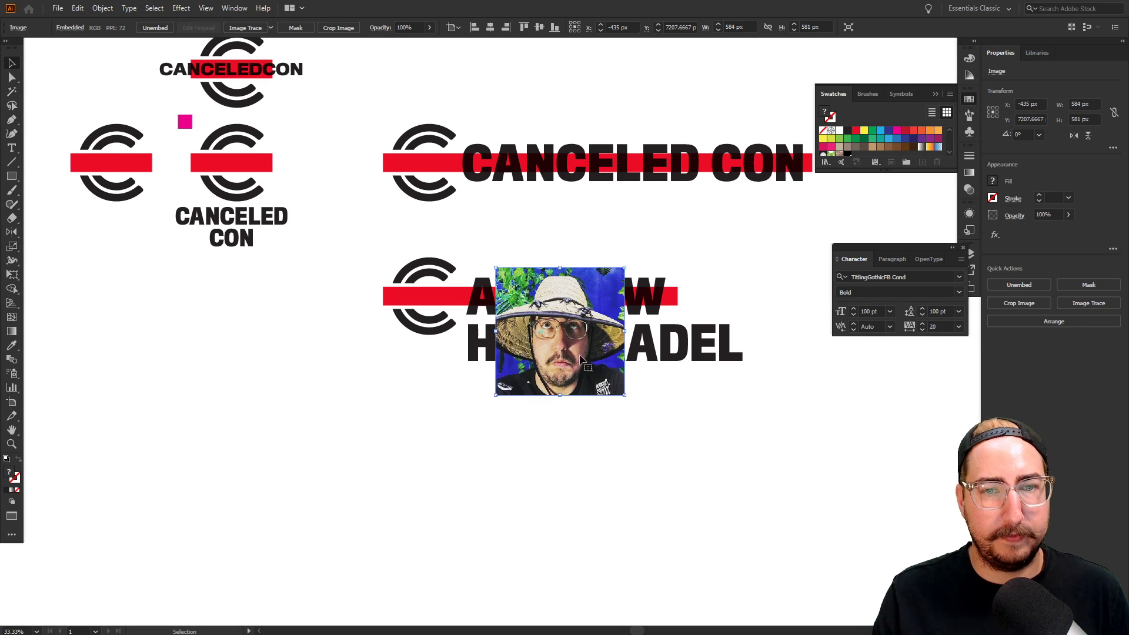
key("s")
left_click_drag(633, 269, 595, 462)
key("v")
key("space")
left_click_drag(597, 433, 601, 295)
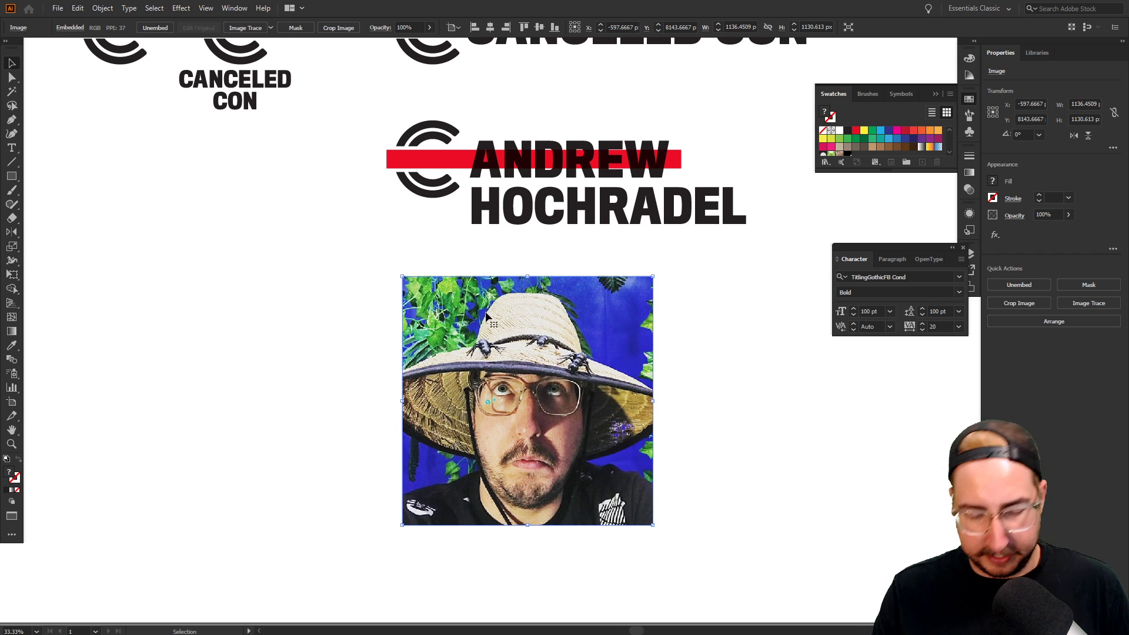
Draw a rectangle over the photo, set it to Multiply, trying 60% then 100% opacity
key("m")
left_click_drag(402, 276, 652, 524)
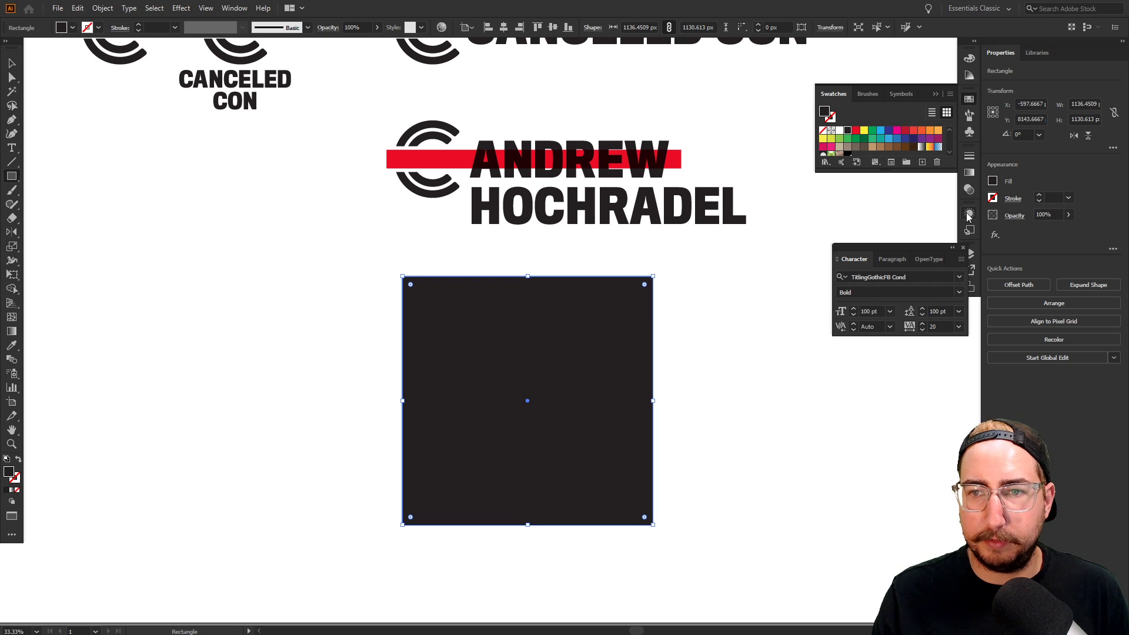
left_click(968, 189)
left_click(866, 168)
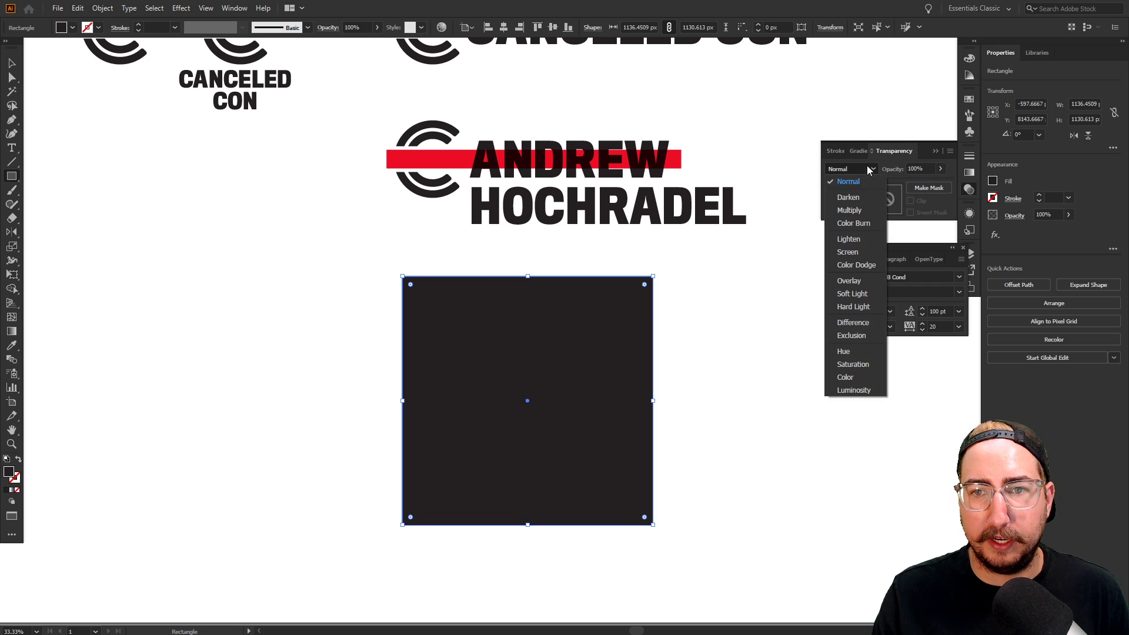
left_click(849, 209)
left_click(918, 169)
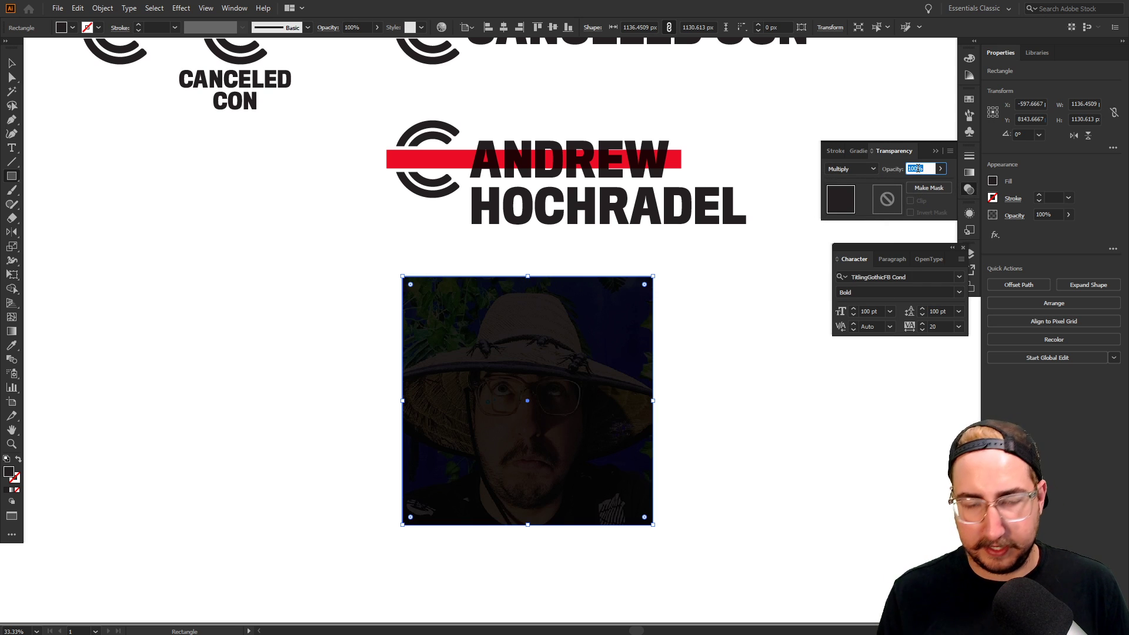
type("60")
key("Return")
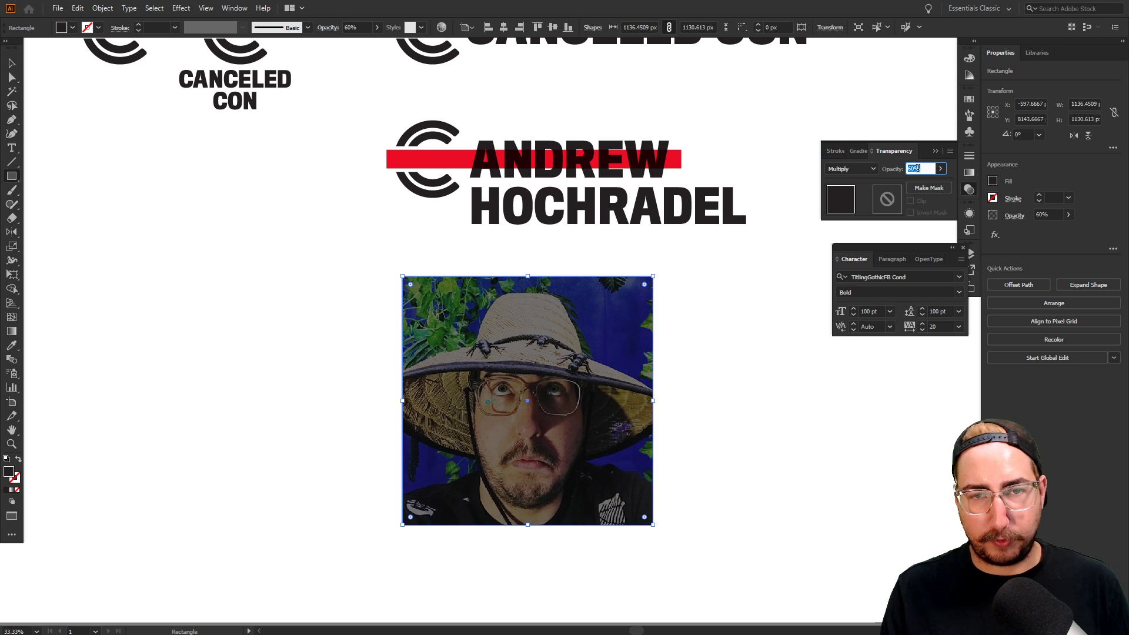
type("100")
key("Return")
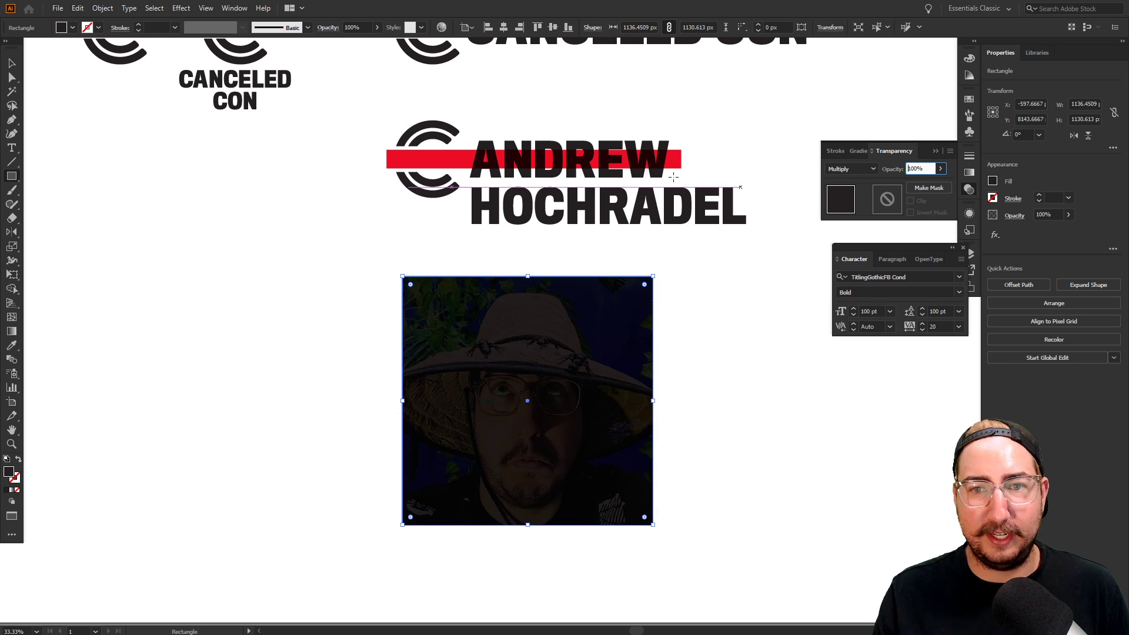
Give the rectangle the red bar's fill and set it to Multiply blending
left_click(11, 63)
left_click(329, 140)
left_click(448, 161)
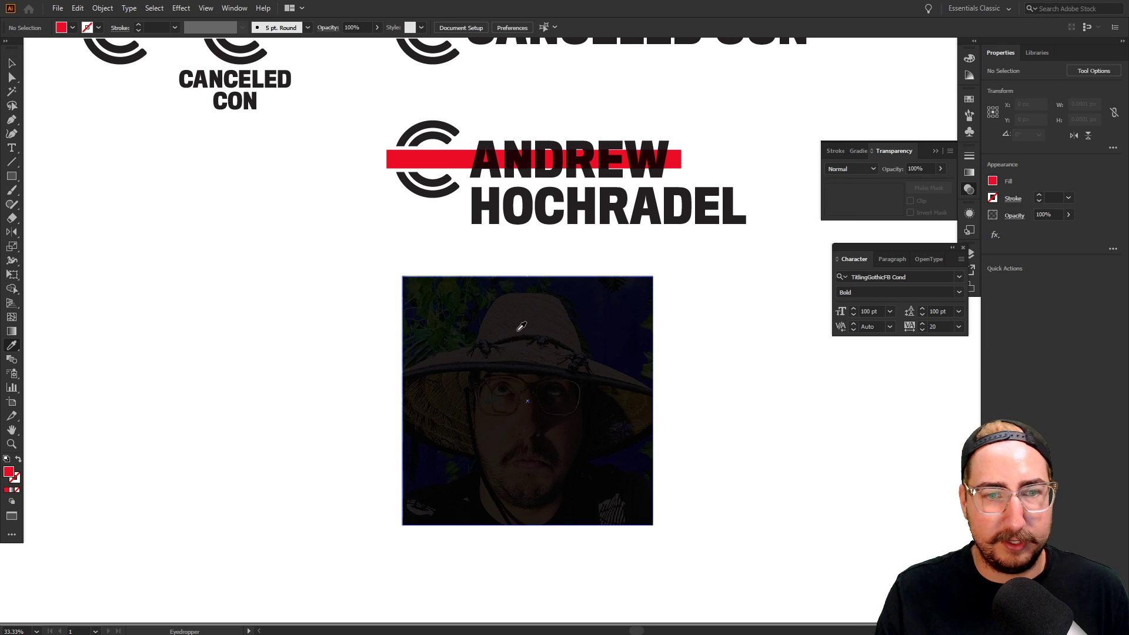
left_click(509, 325)
key("i")
left_click(451, 165)
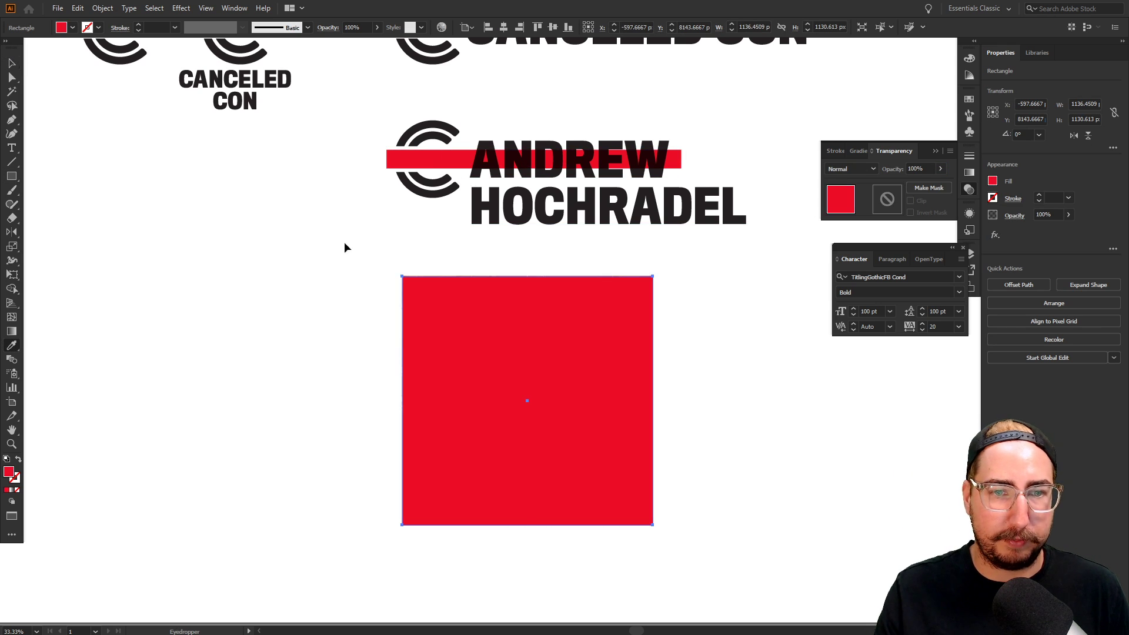
key("v")
left_click(851, 168)
left_click(844, 200)
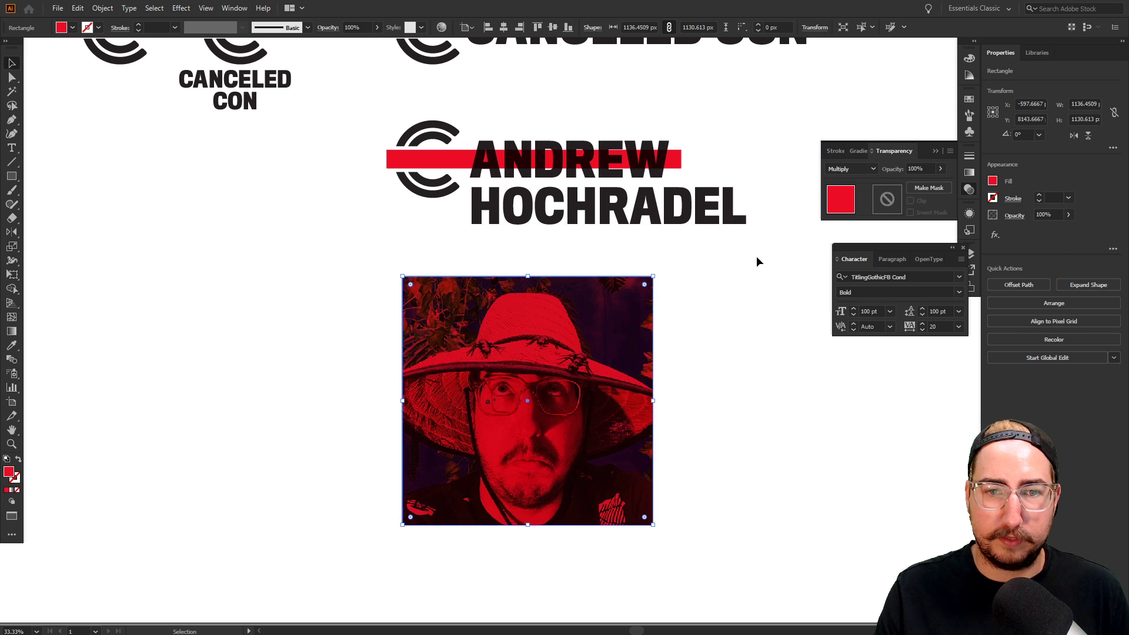
left_click(752, 258)
left_click_drag(347, 97, 782, 236)
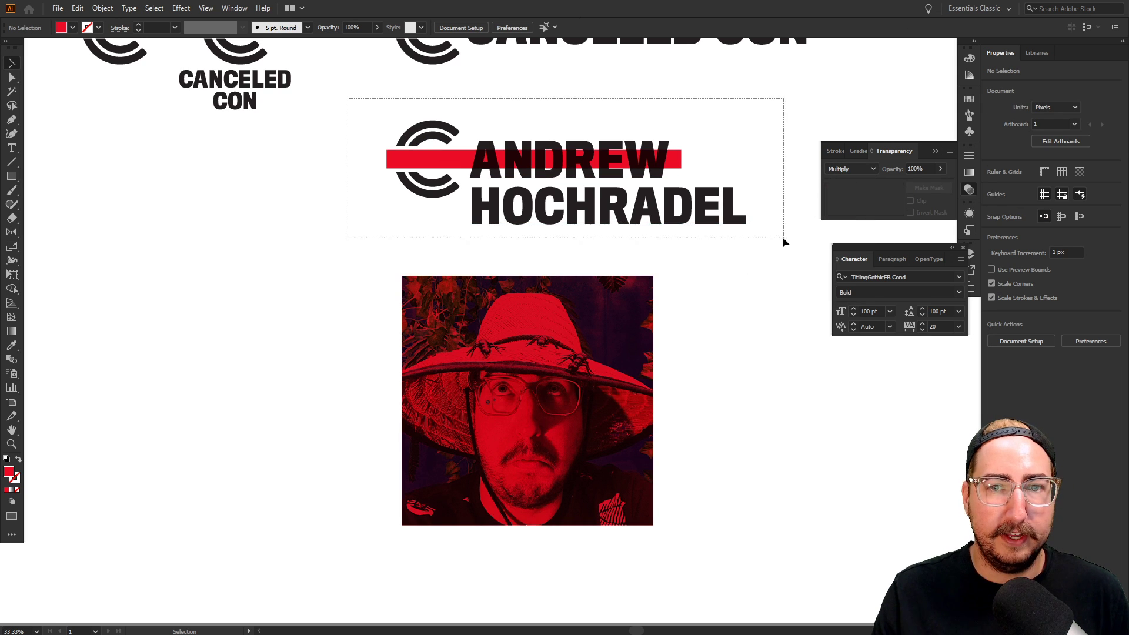
Place a smaller copy of the logo lockup at the red photo's lower left
left_click_drag(661, 207, 694, 446)
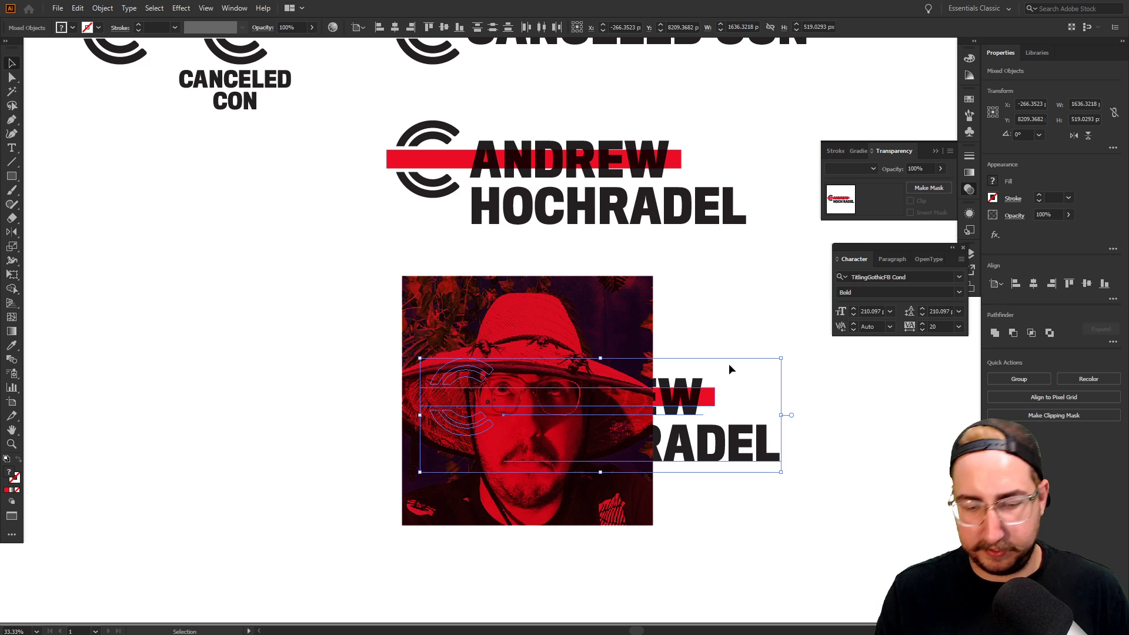
key("s")
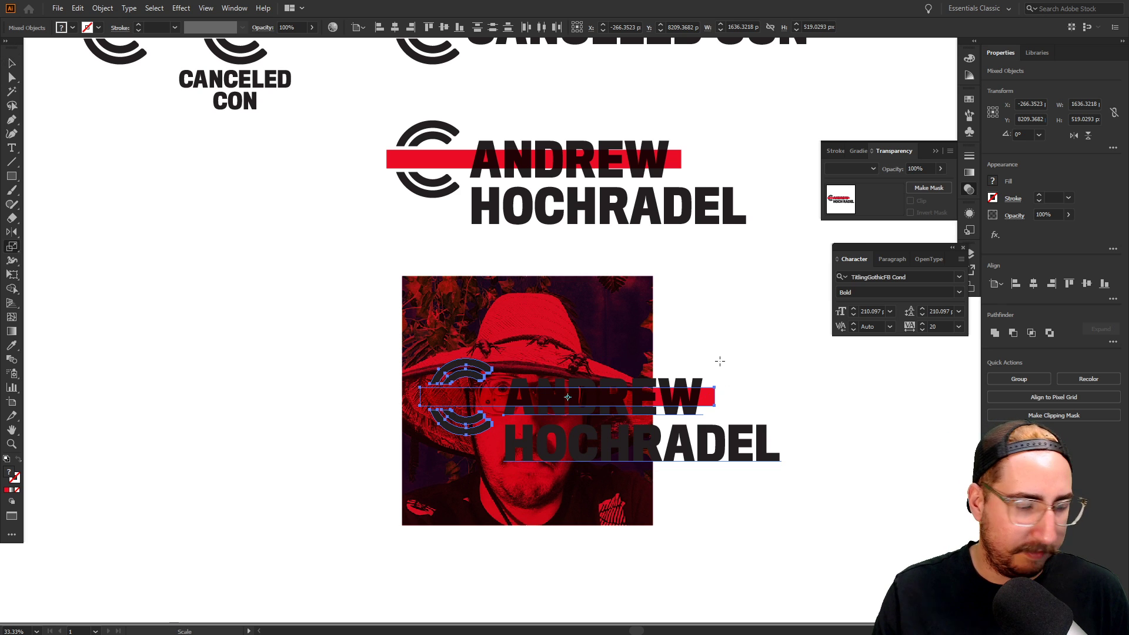
left_click_drag(739, 277, 700, 345)
key("v")
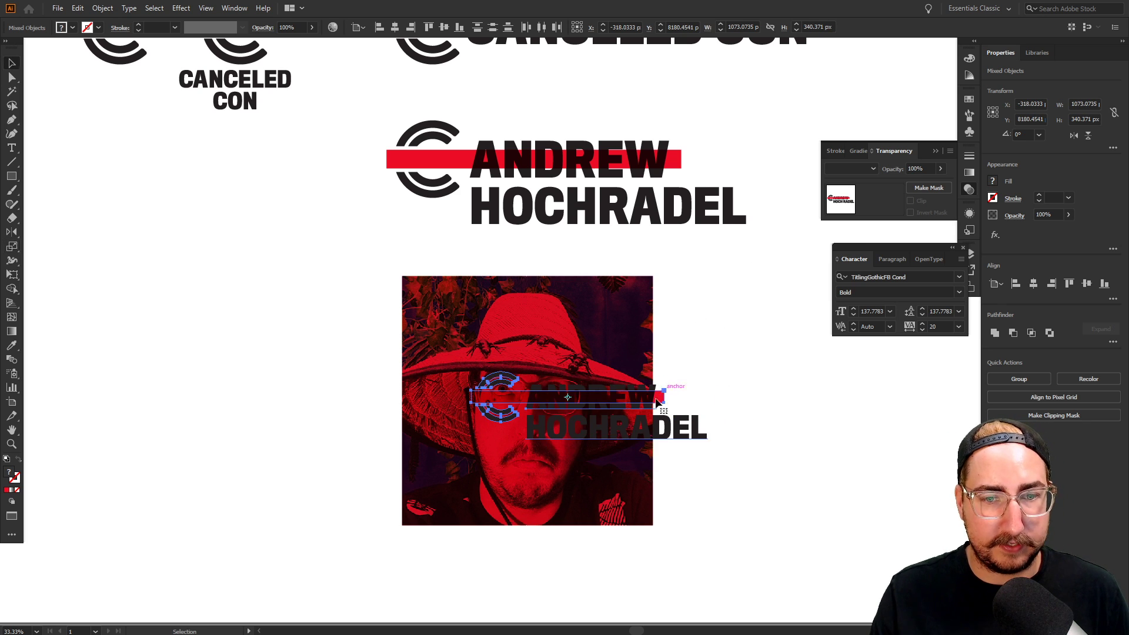
left_click_drag(615, 438, 558, 510)
key("s")
left_click_drag(689, 365, 712, 355)
key("ctrl+z")
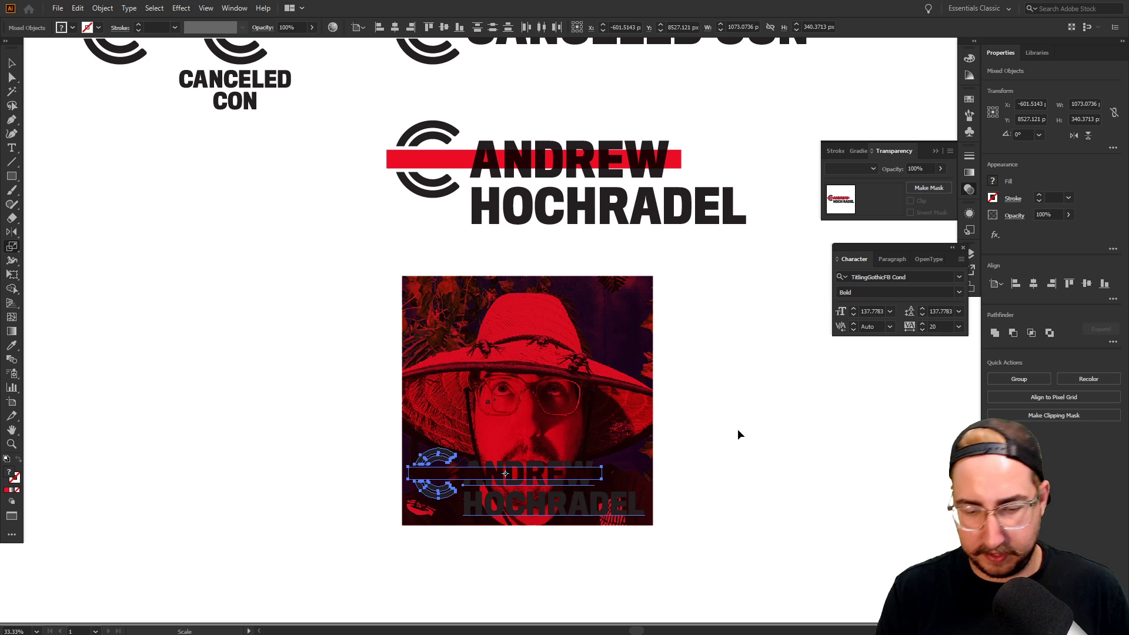
left_click_drag(738, 430, 738, 429)
Turn the copied logo's two arcs white by sampling the white name text
key("z")
left_click(660, 434)
key("v")
left_click(658, 436)
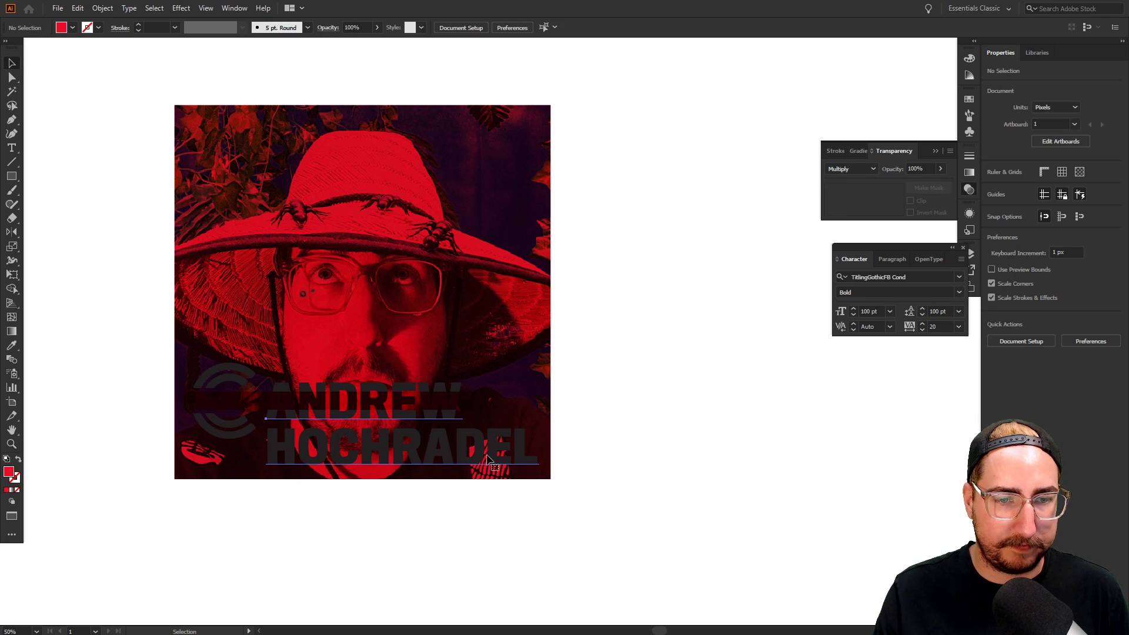
left_click(487, 456)
key("a")
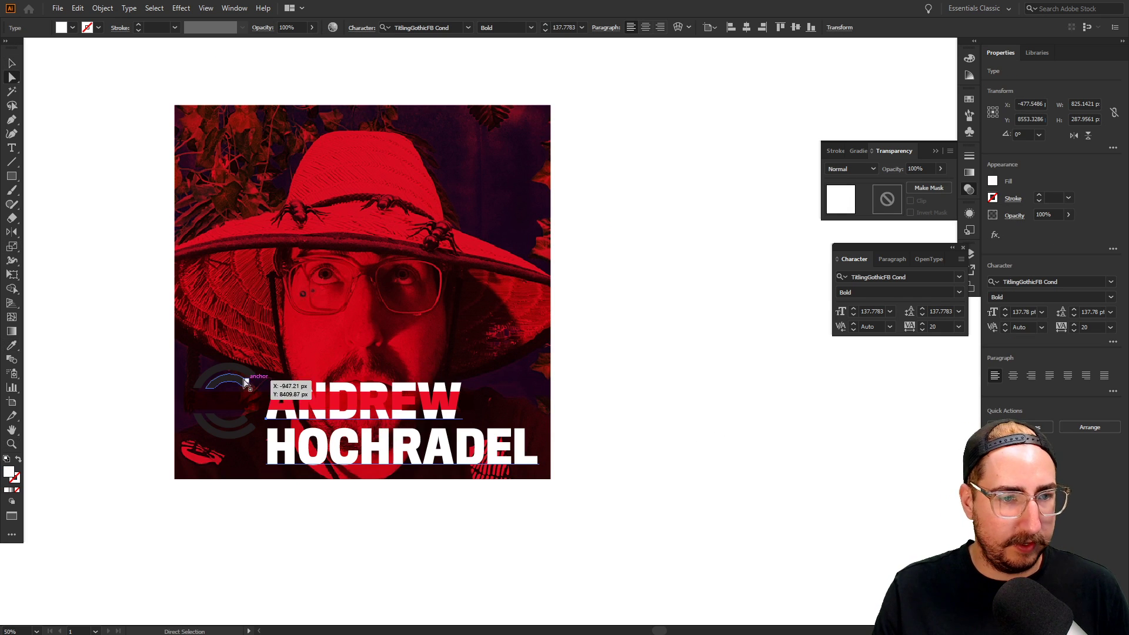
left_click(245, 382)
left_click(231, 423, "shift")
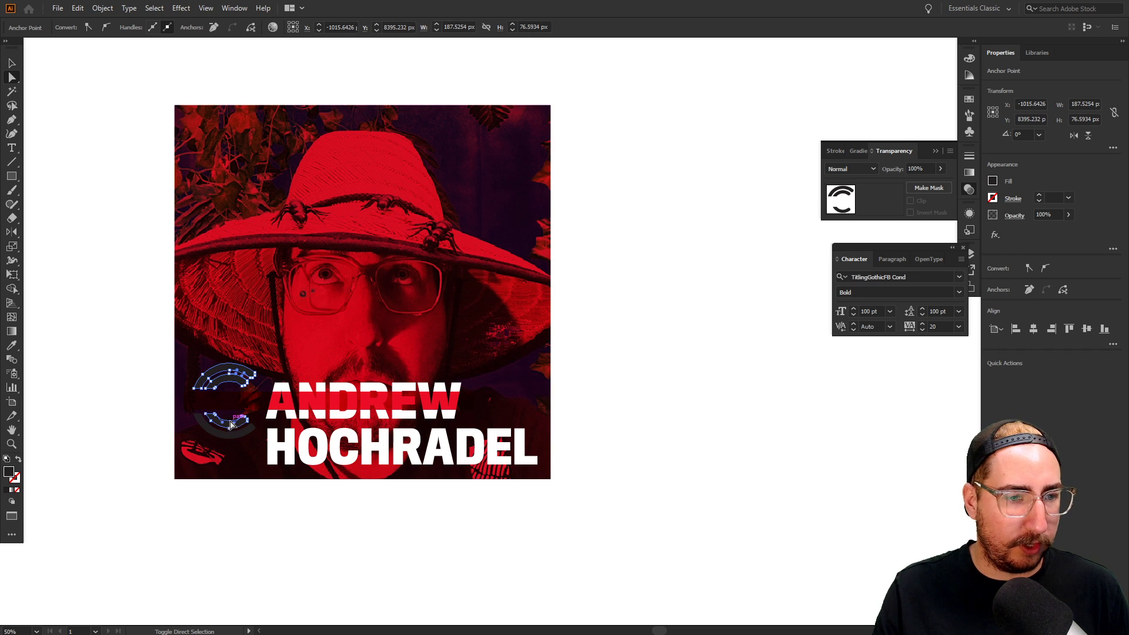
key("i")
left_click(276, 446)
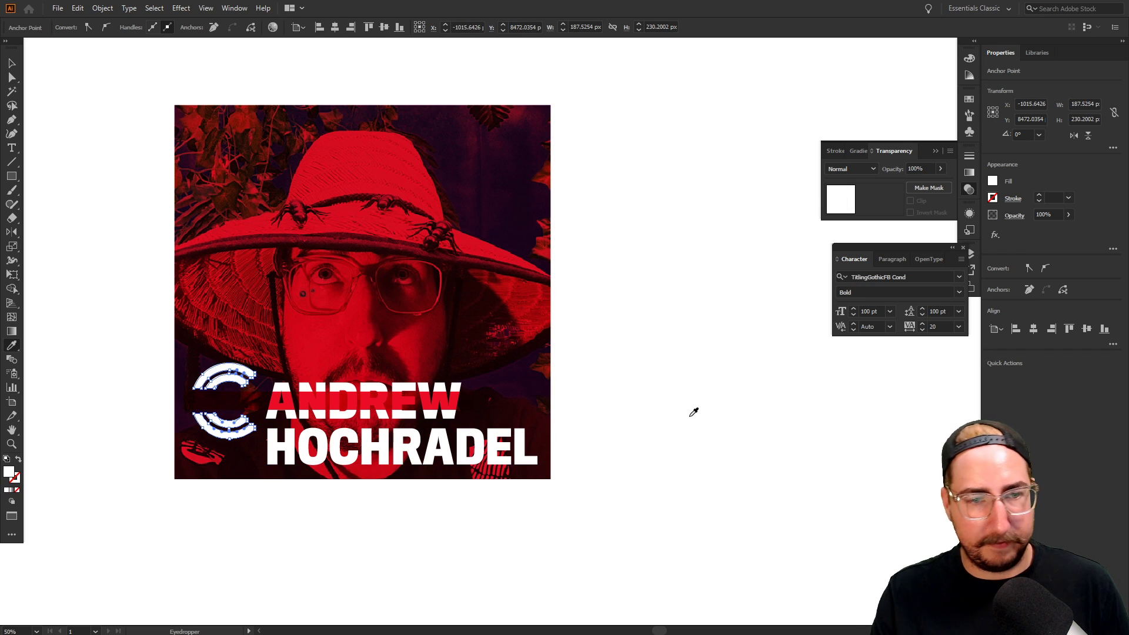
key("v")
left_click(625, 382)
Make the red stripe behind ANDREW white, then zoom out to the logo lockups
left_click(464, 414)
left_click_drag(461, 410, 548, 432)
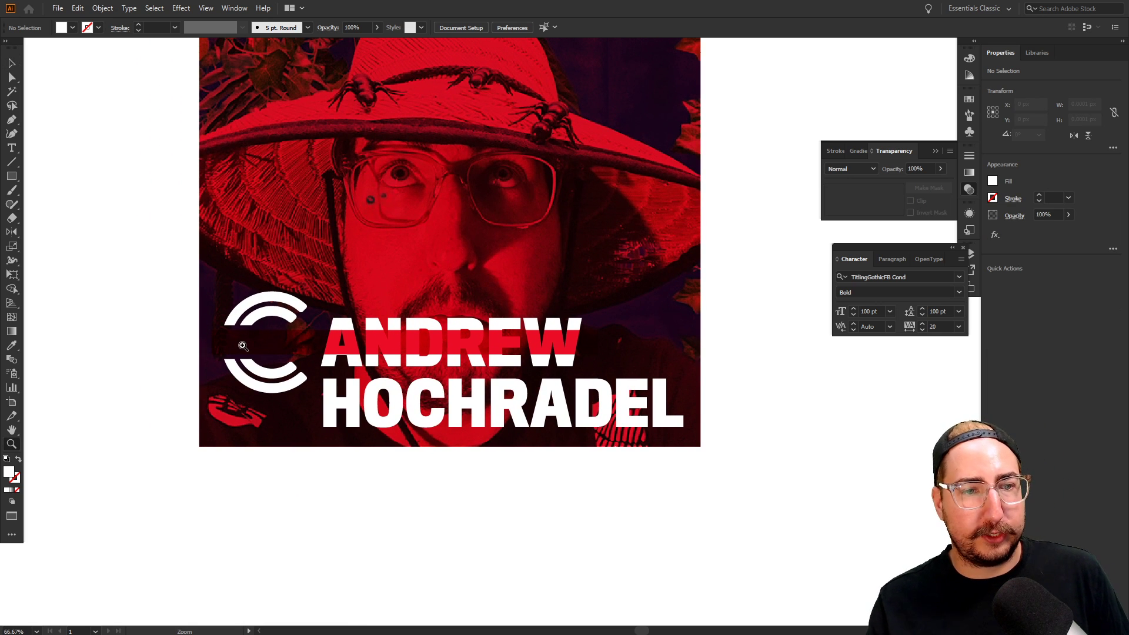
key("a")
left_click(253, 345)
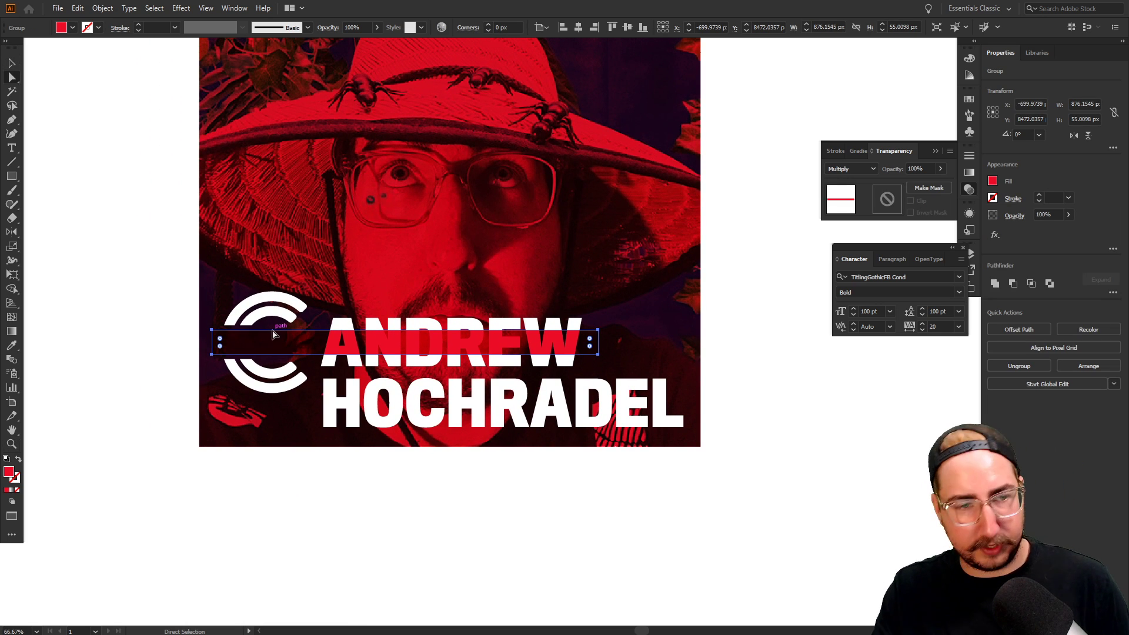
key("i")
left_click(258, 316)
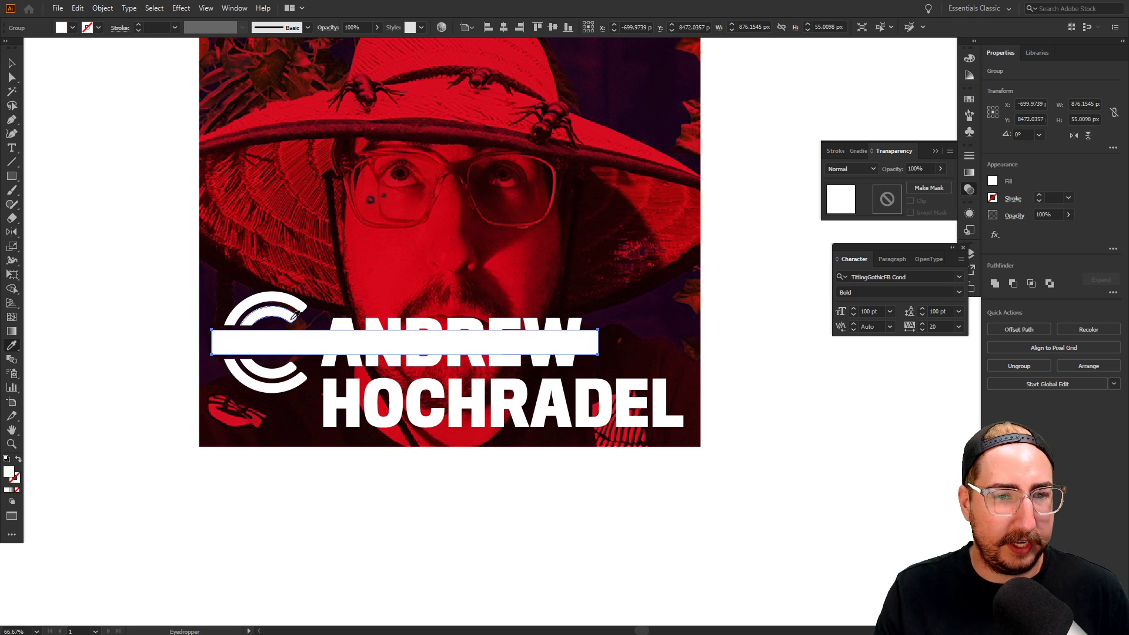
key("v")
left_click(777, 388)
key("z")
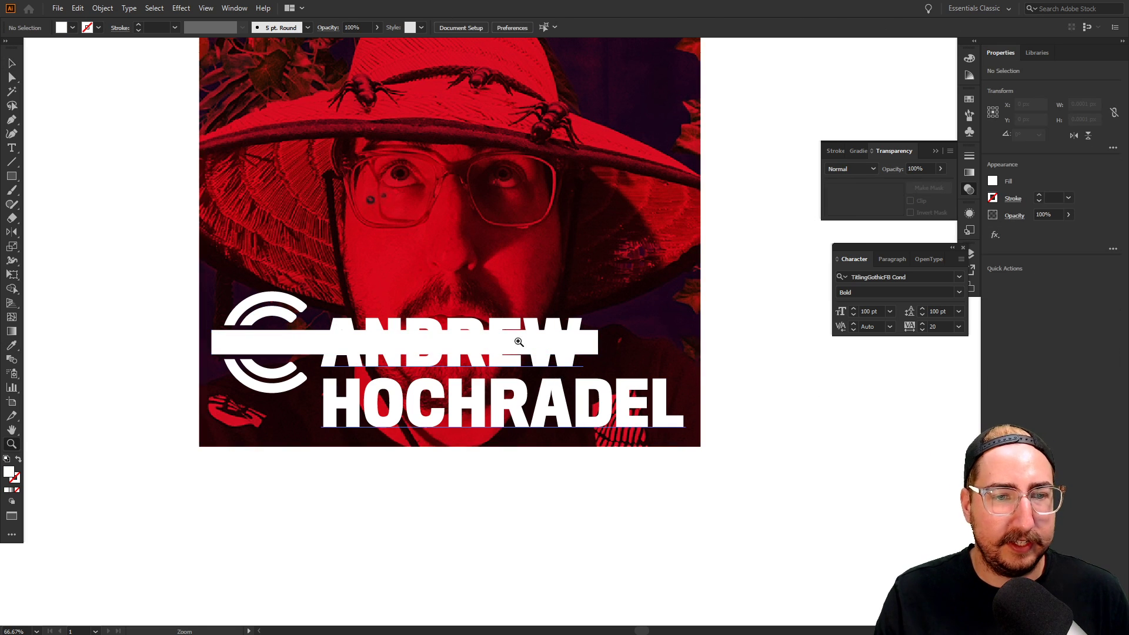
left_click(522, 328, "alt")
left_click(521, 327, "alt")
left_click(518, 326, "alt")
left_click_drag(492, 315, 469, 293)
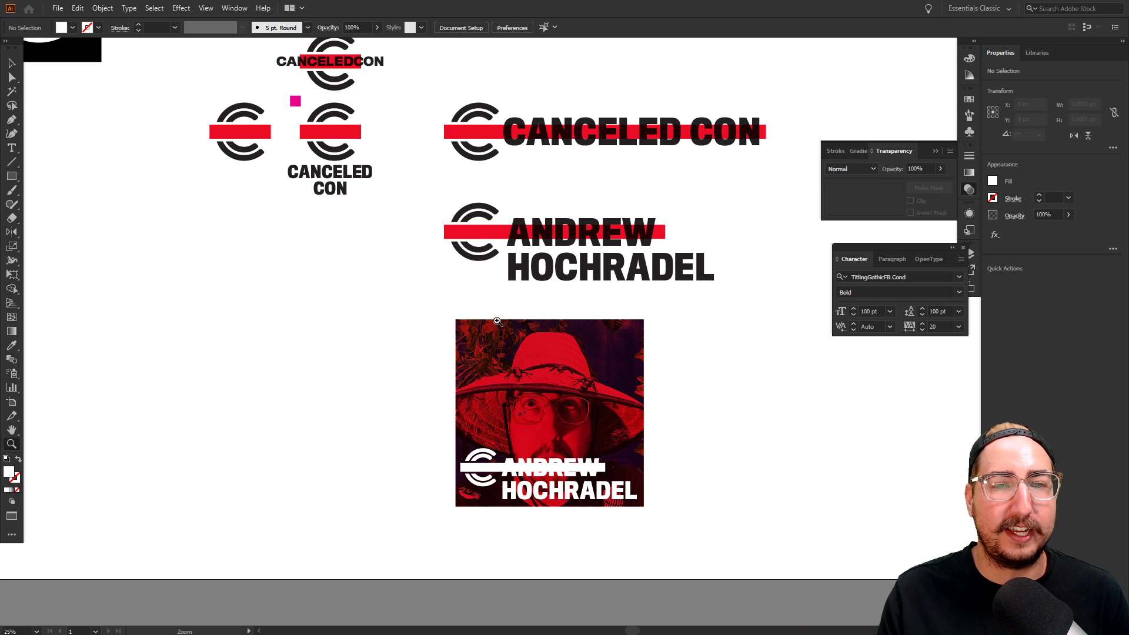
left_click_drag(497, 321, 512, 365)
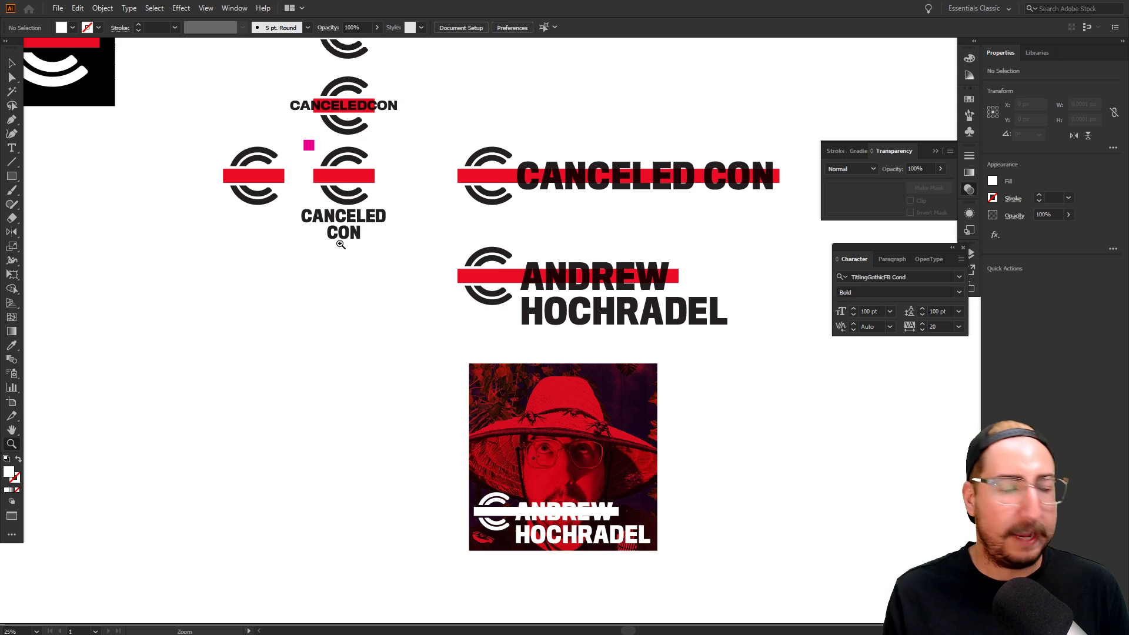
key("alt+Tab")
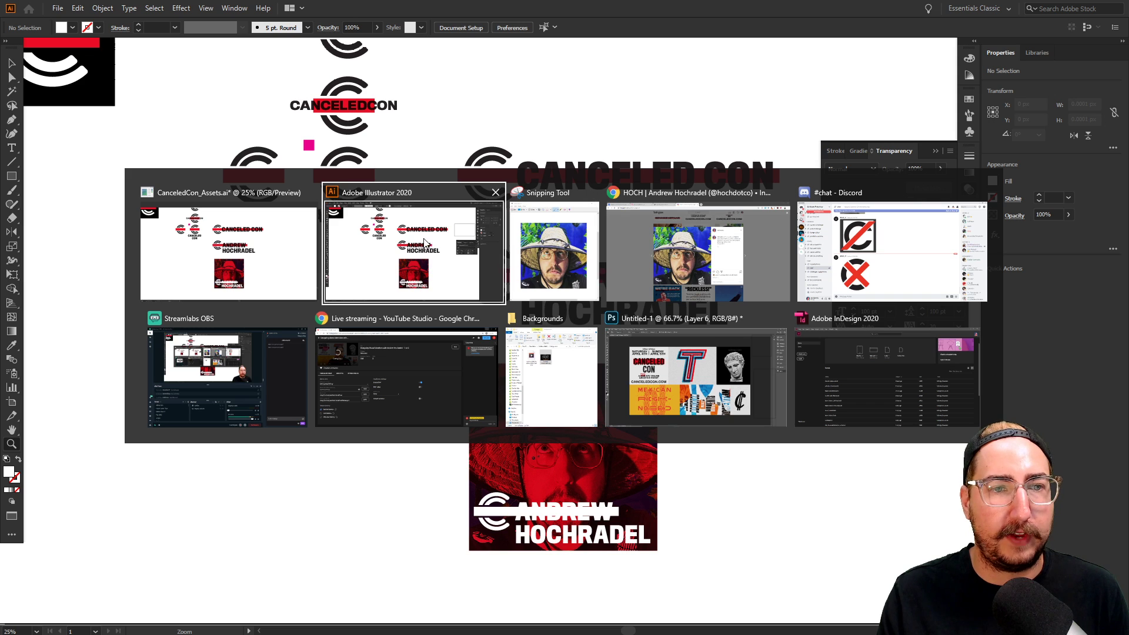
Scroll through the CanceledCon event page in Chrome, then return to Illustrator
left_click(698, 250)
left_click(353, 17)
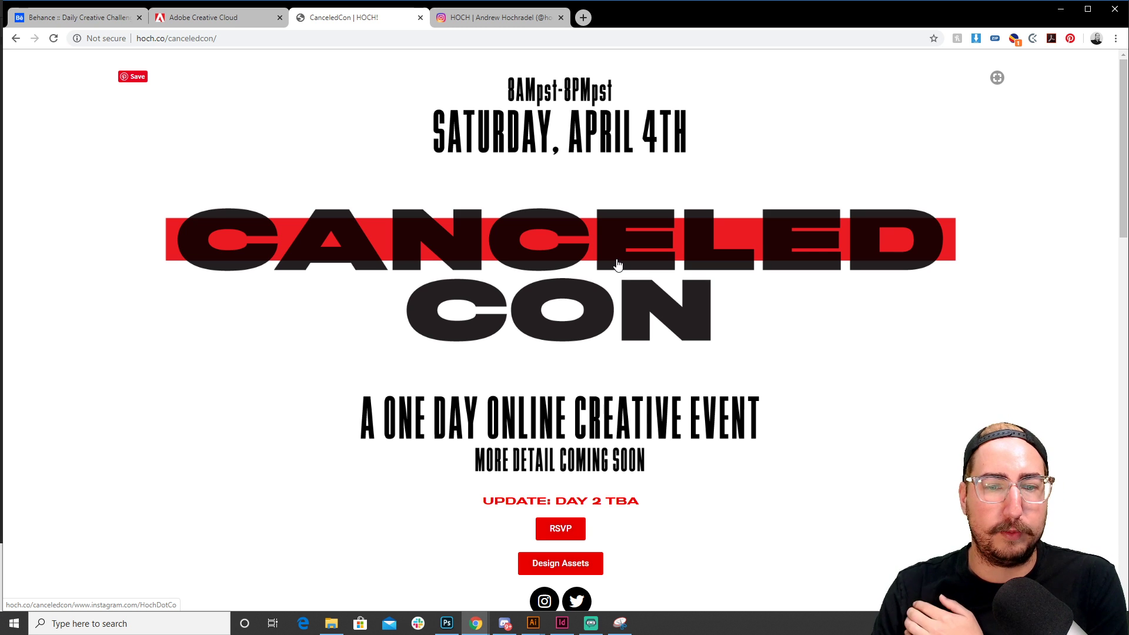
scroll(617, 265, "down", 2)
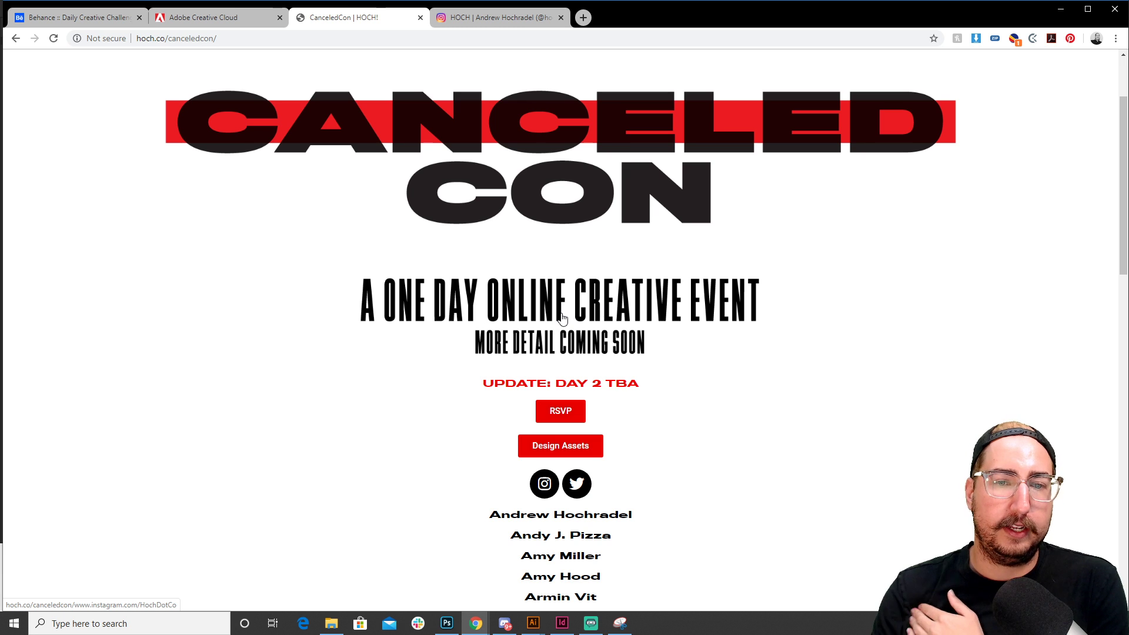
scroll(563, 318, "down", 2)
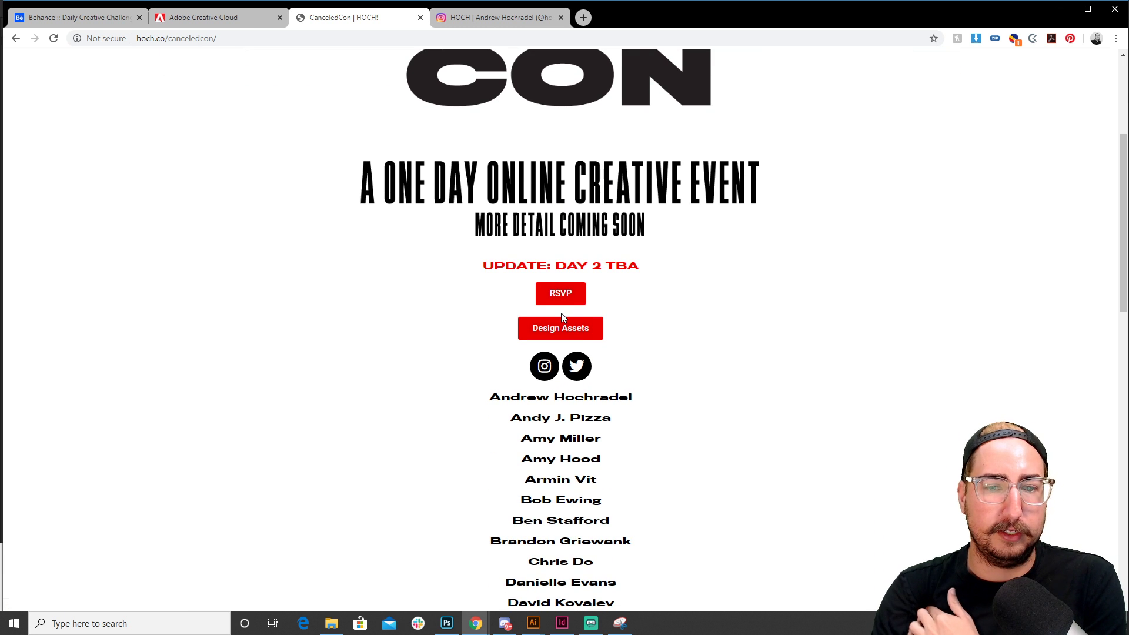
scroll(597, 399, "down", 2)
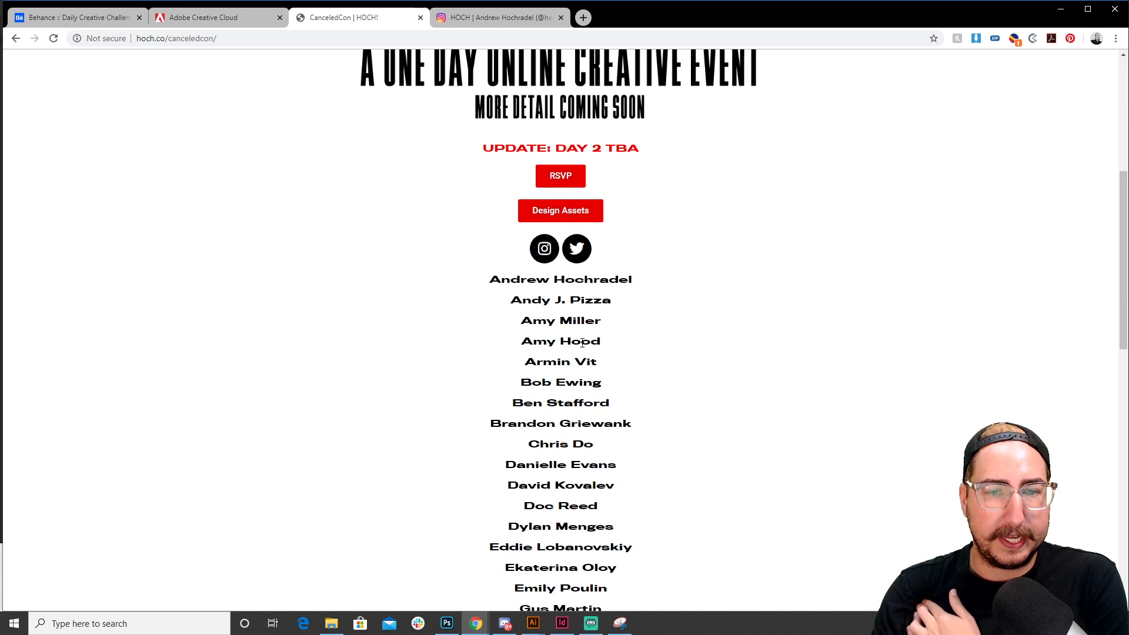
scroll(582, 342, "down", 5)
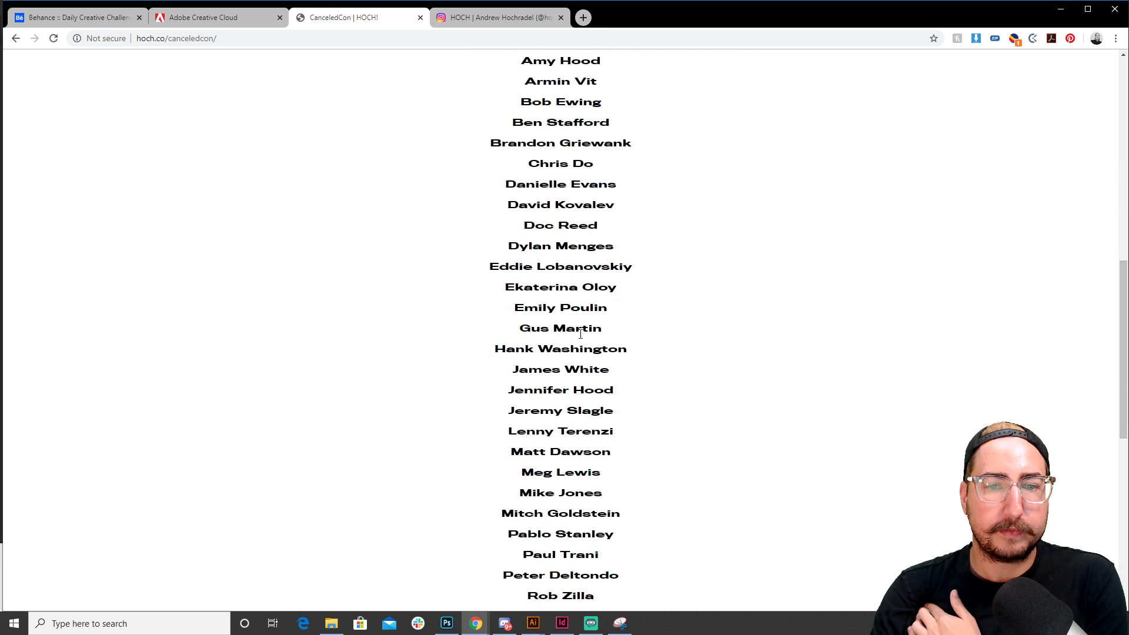
scroll(580, 334, "down", 3)
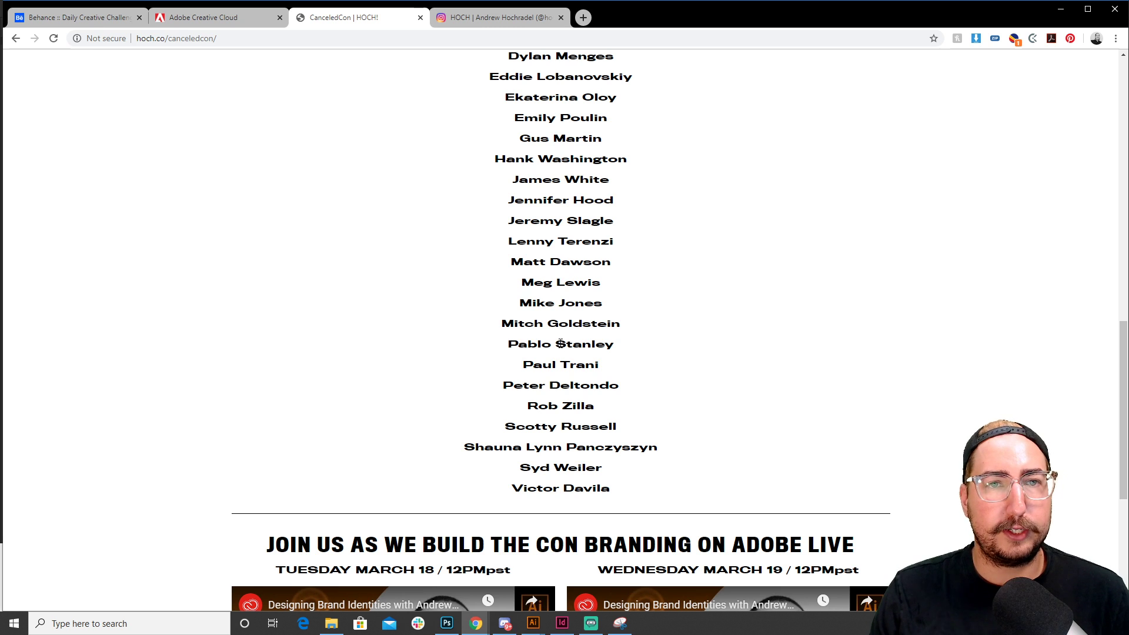
key("alt+Tab")
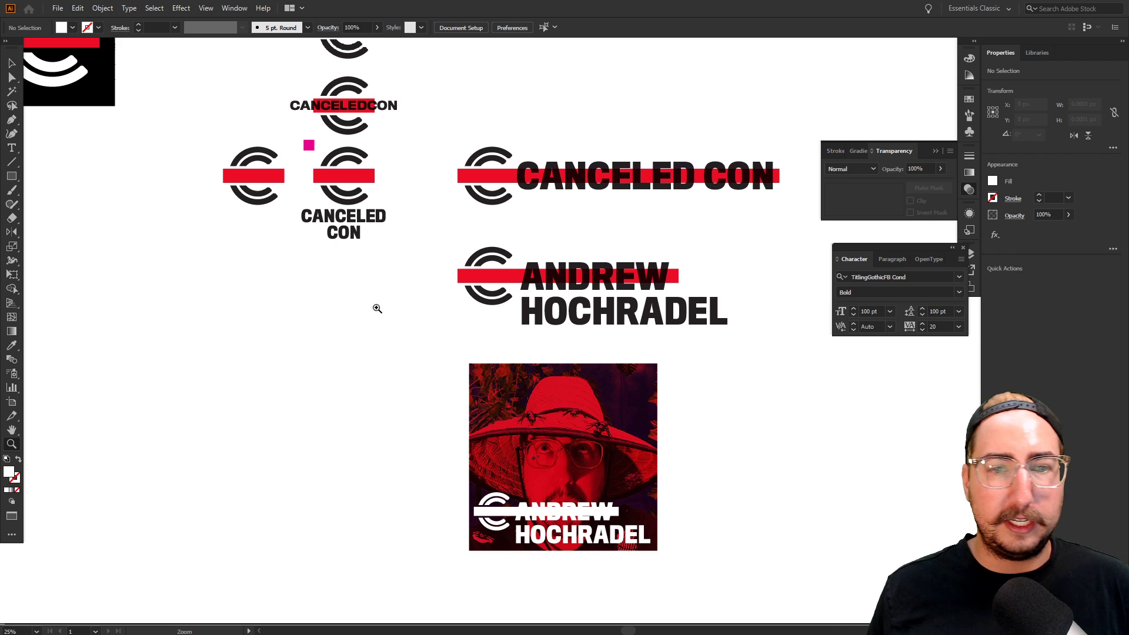
Type HELLO THERE on empty canvas beside the name logo and photo
left_click(644, 456)
left_click_drag(645, 455, 457, 375)
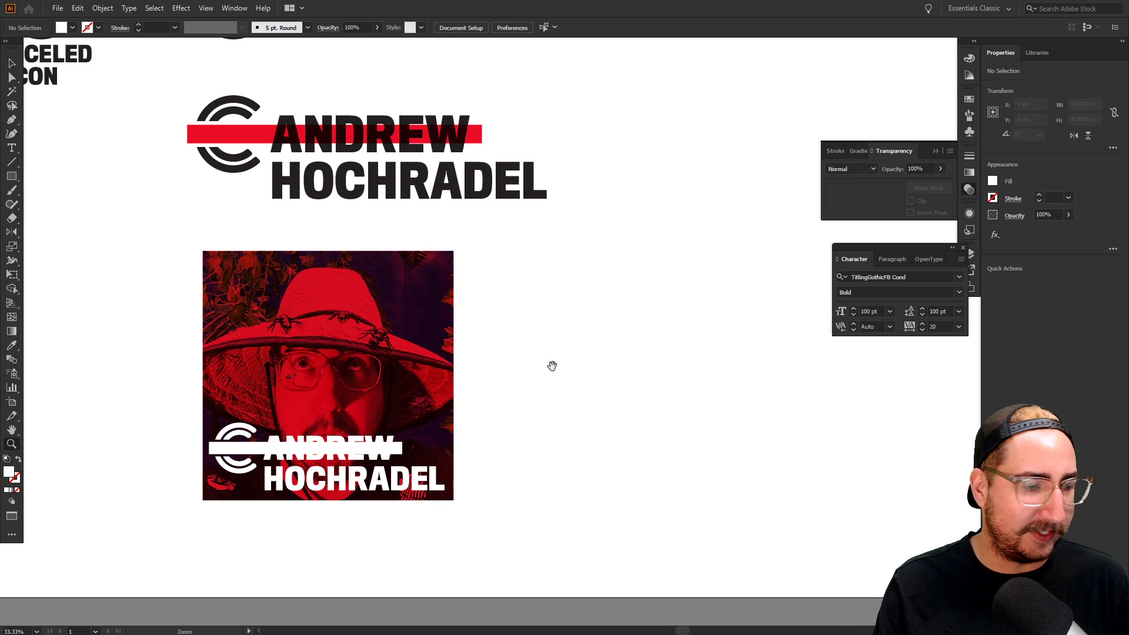
left_click_drag(552, 365, 428, 363)
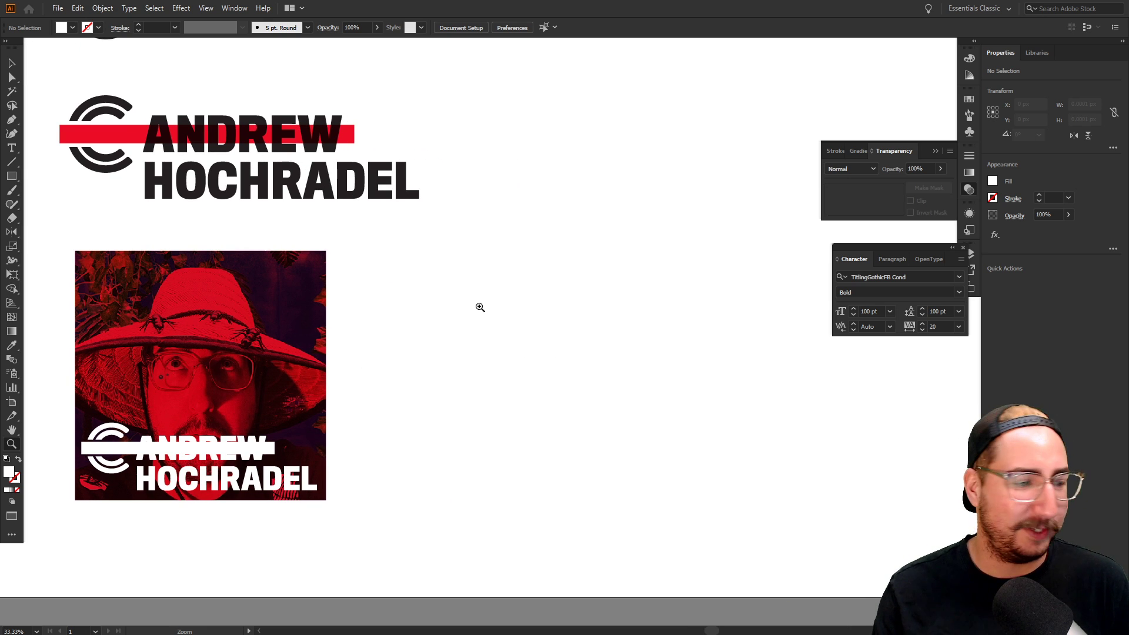
key("t")
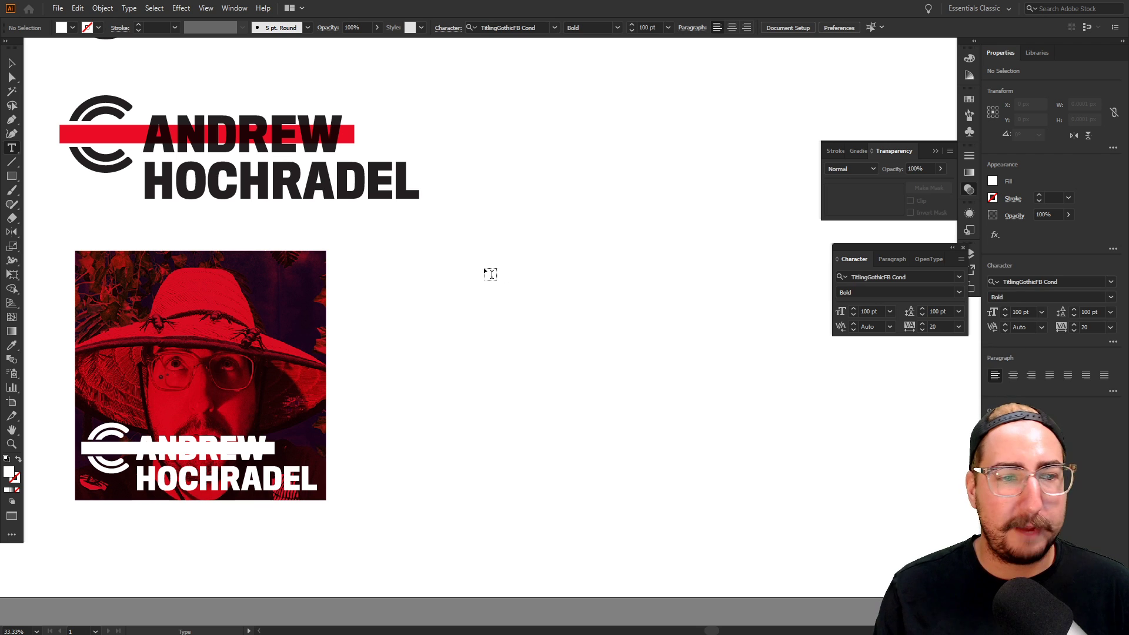
left_click(506, 254)
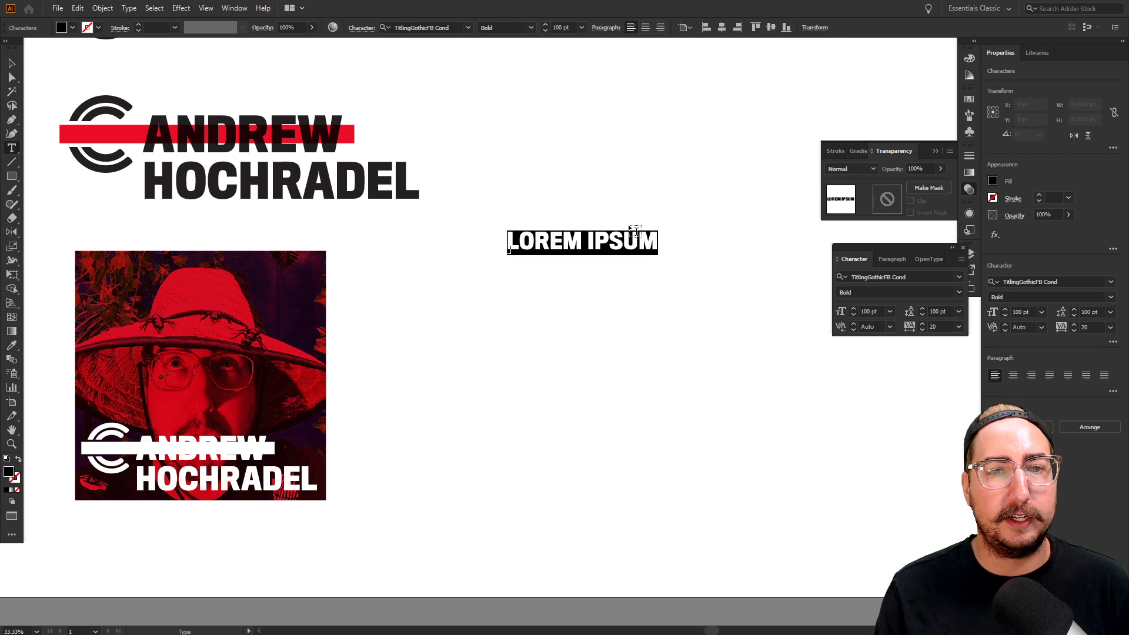
type("HE")
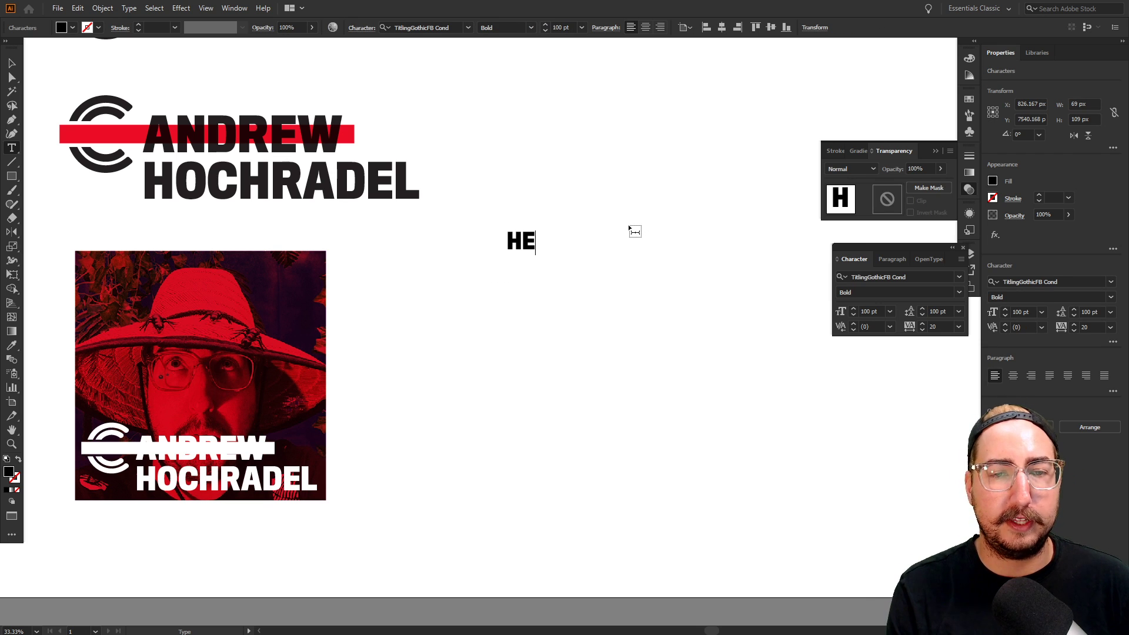
type("LLO THERE")
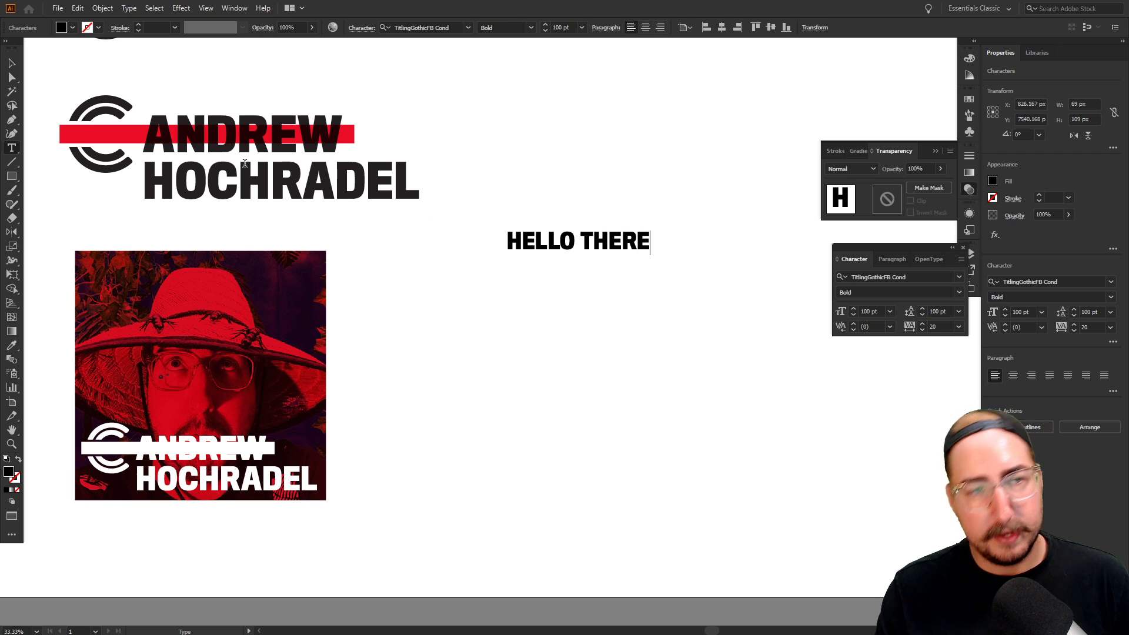
Enlarge the HELLO THERE headline and position it in view
left_click(10, 65)
key("s")
left_click_drag(686, 171, 476, 159)
left_click(507, 251, "ctrl")
left_click_drag(541, 217, 584, 171, "shift")
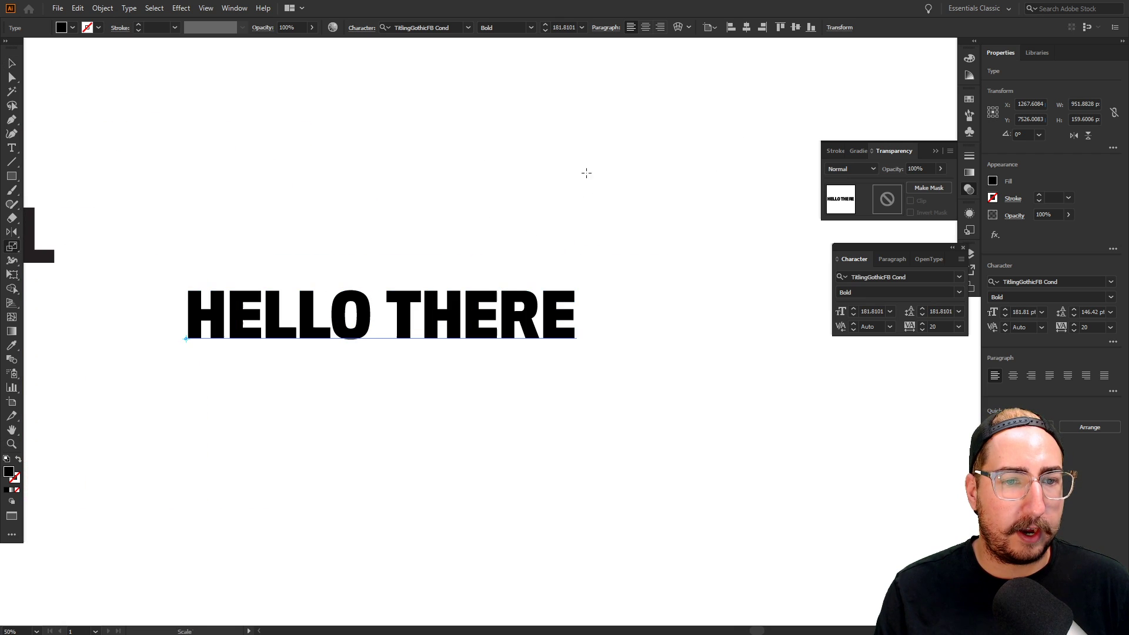
key("v")
key("ctrl+shift+a")
left_click_drag(491, 295, 614, 180)
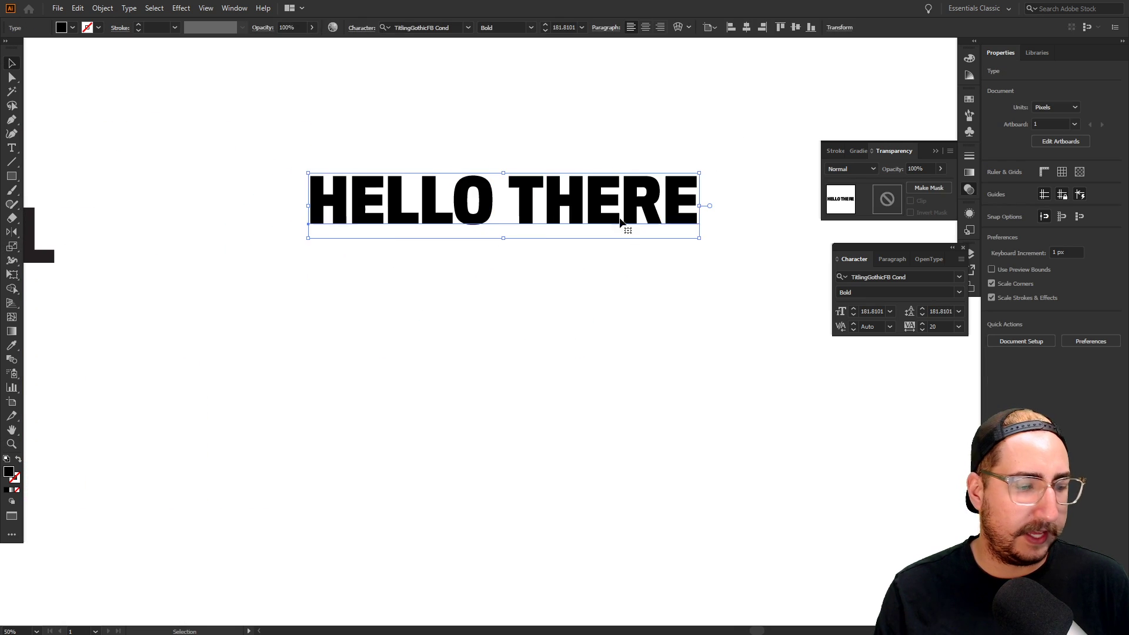
left_click_drag(615, 245, 466, 298)
left_click(460, 269)
Retype the duplicated second line as COME HANG OUT
double_click(461, 281)
key("ctrl+a")
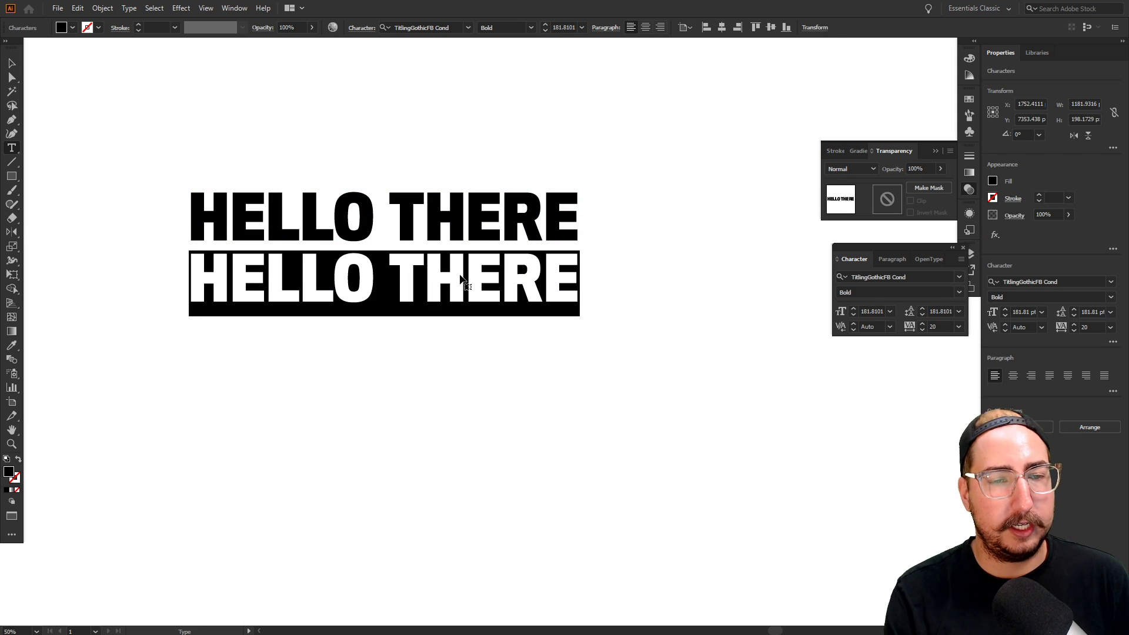
type("CAME")
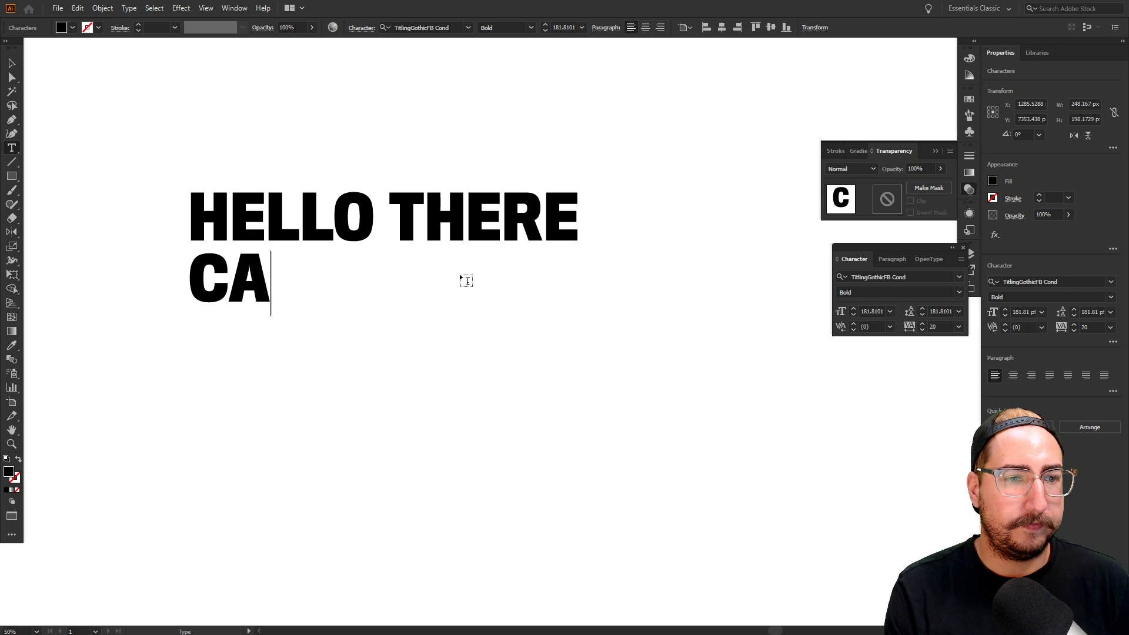
key("BackSpace")
key("BackSpace")
key("BackSpace")
key("BackSpace")
key("BackSpace")
type("OM")
key("BackSpace")
key("BackSpace")
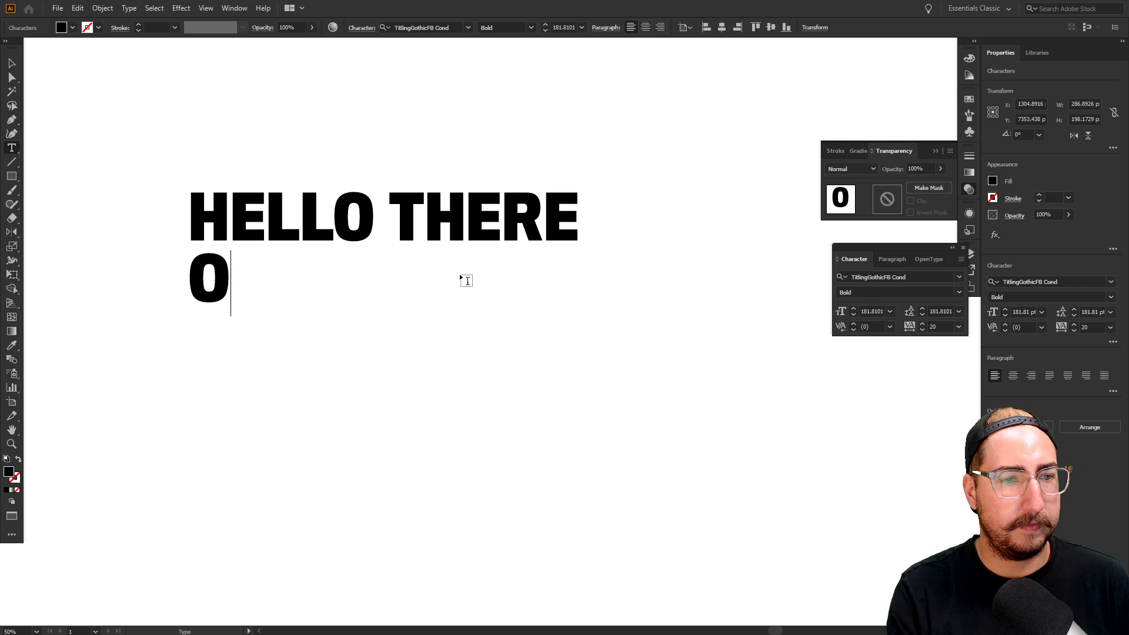
type("COME HANG")
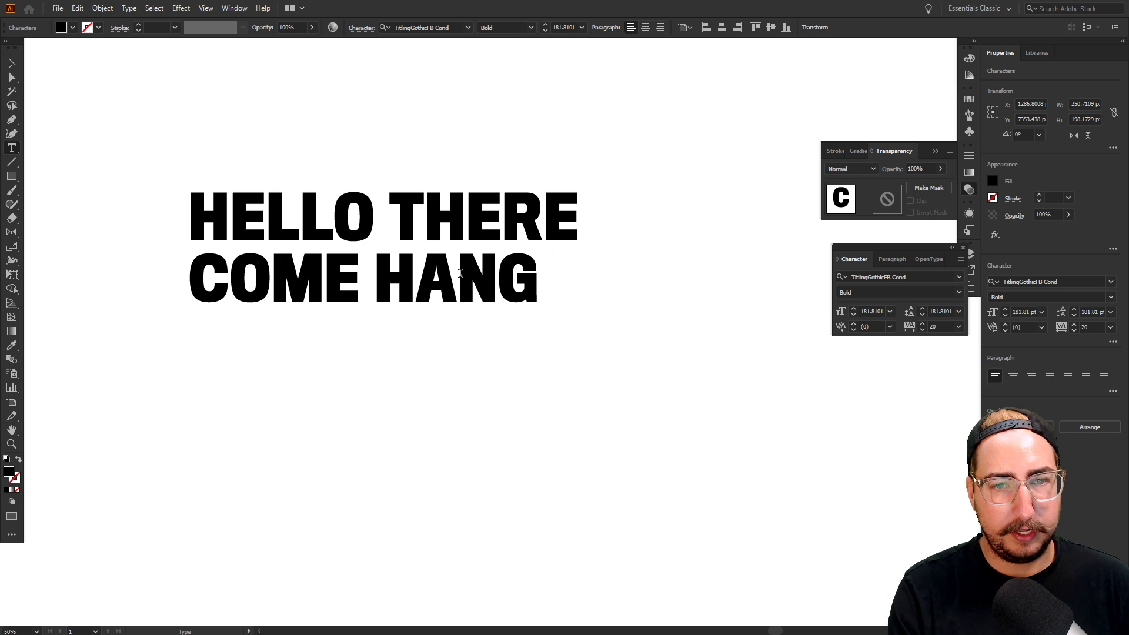
type(" OUT")
left_click(12, 63)
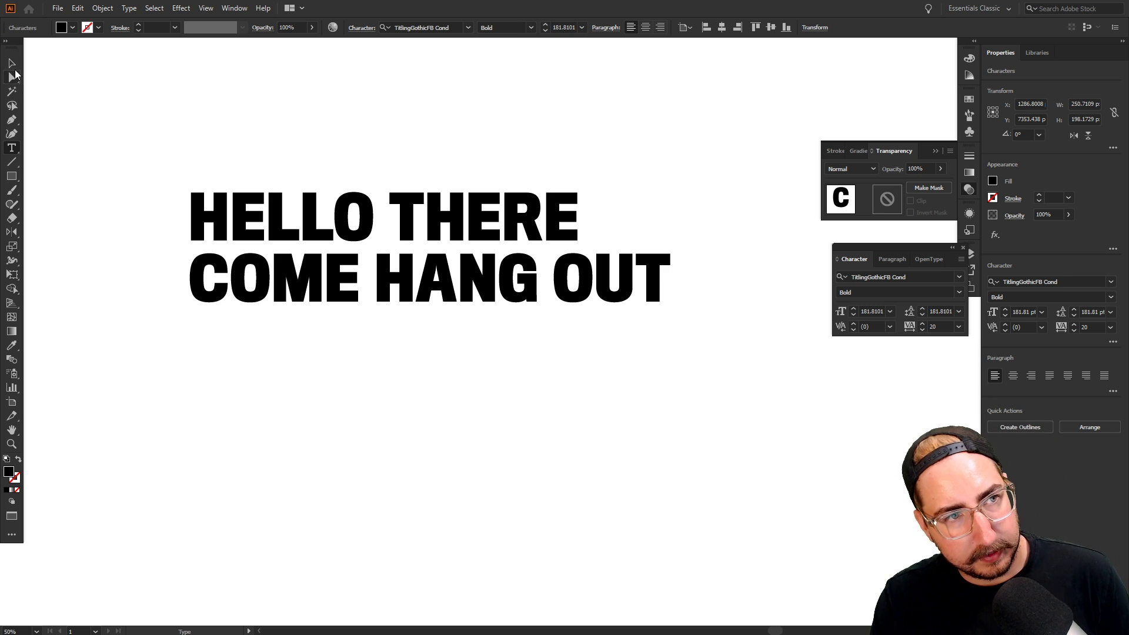
left_click(131, 114)
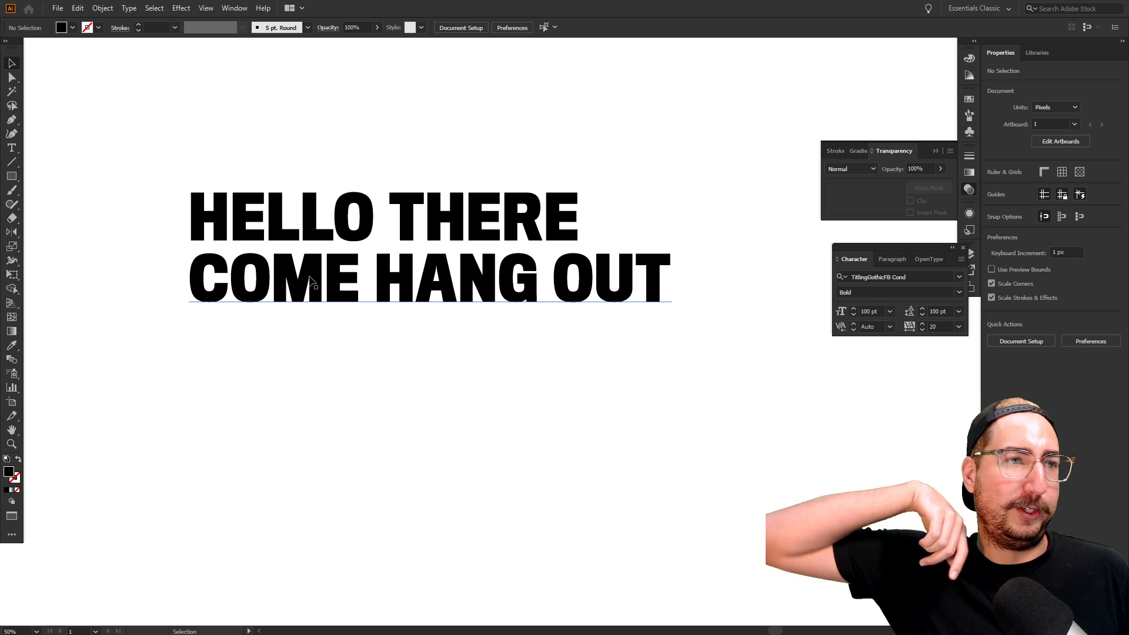
Duplicate COME HANG OUT as a third line below and select its text
left_click_drag(365, 283, 370, 343)
double_click(371, 346)
key("ctrl+a")
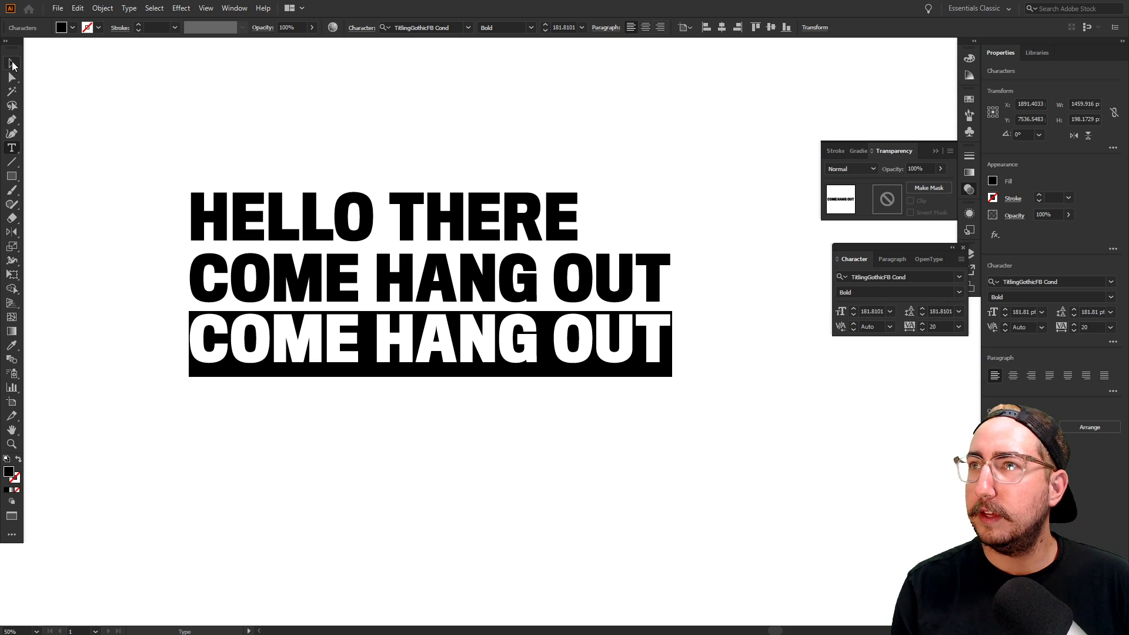
Retype the third line as the event time 8AMPDT-8PMPDT
type("8")
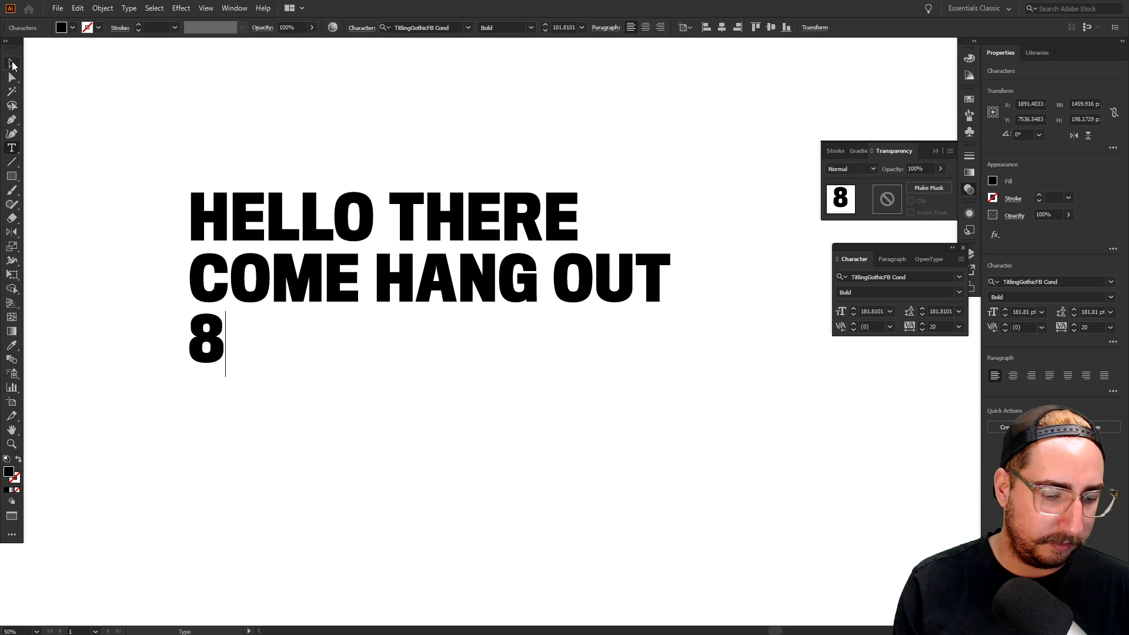
type("AMPST=")
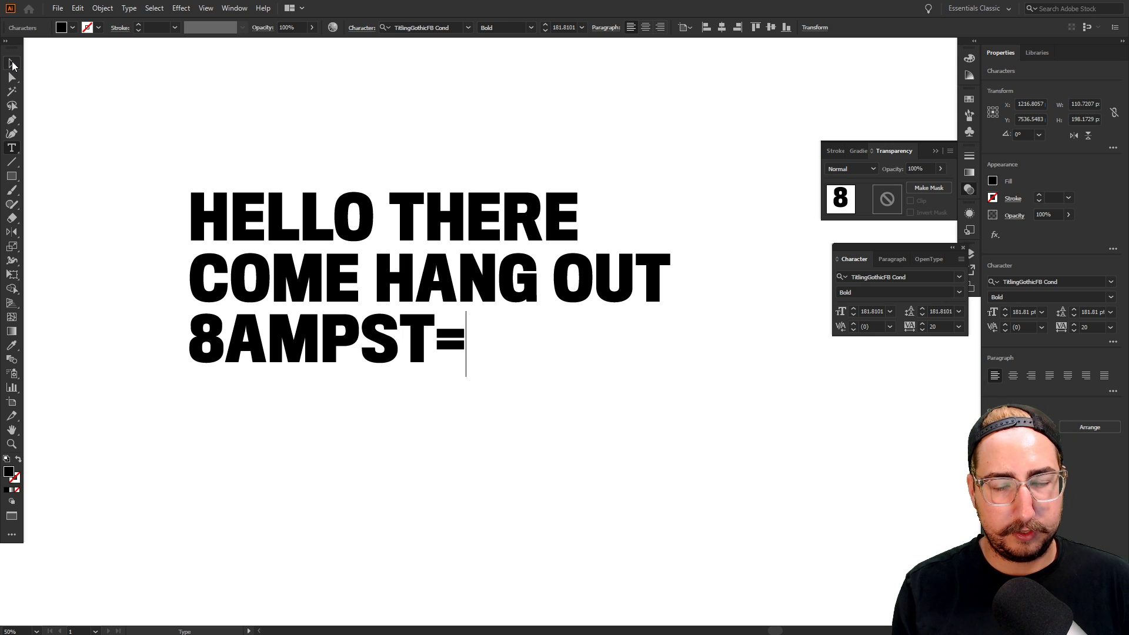
key("BackSpace")
type("-")
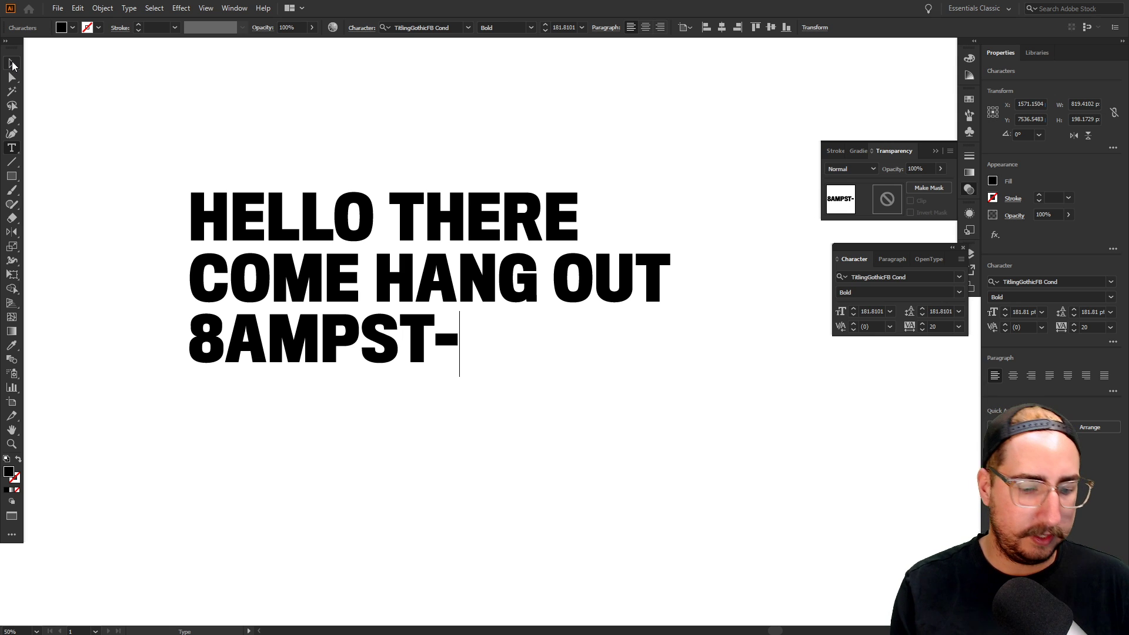
type("8PM")
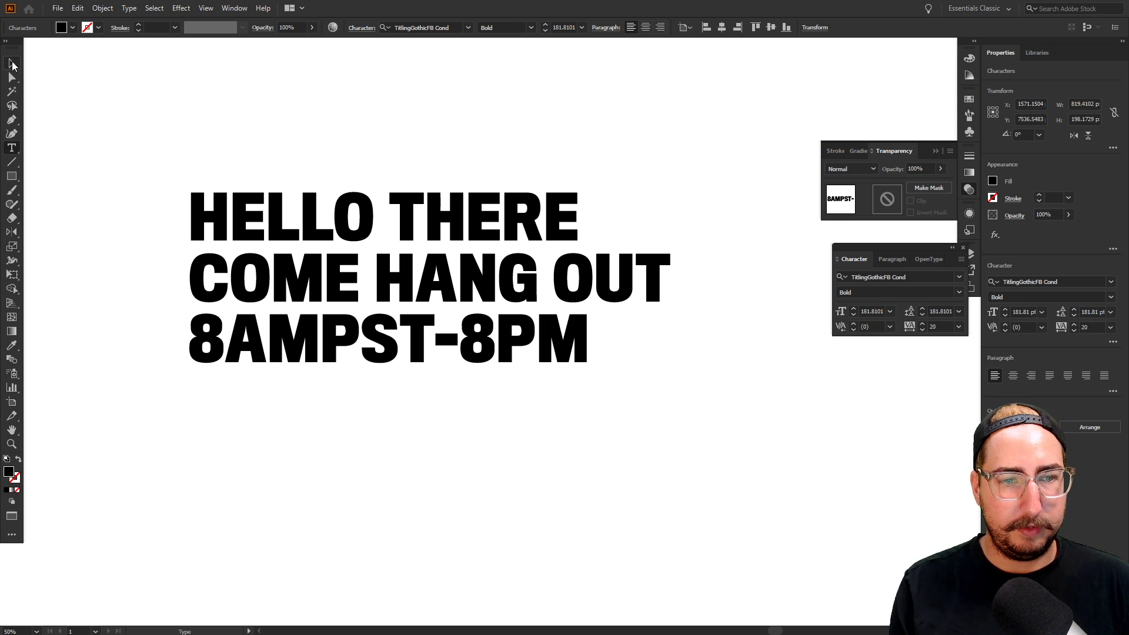
type("PDT")
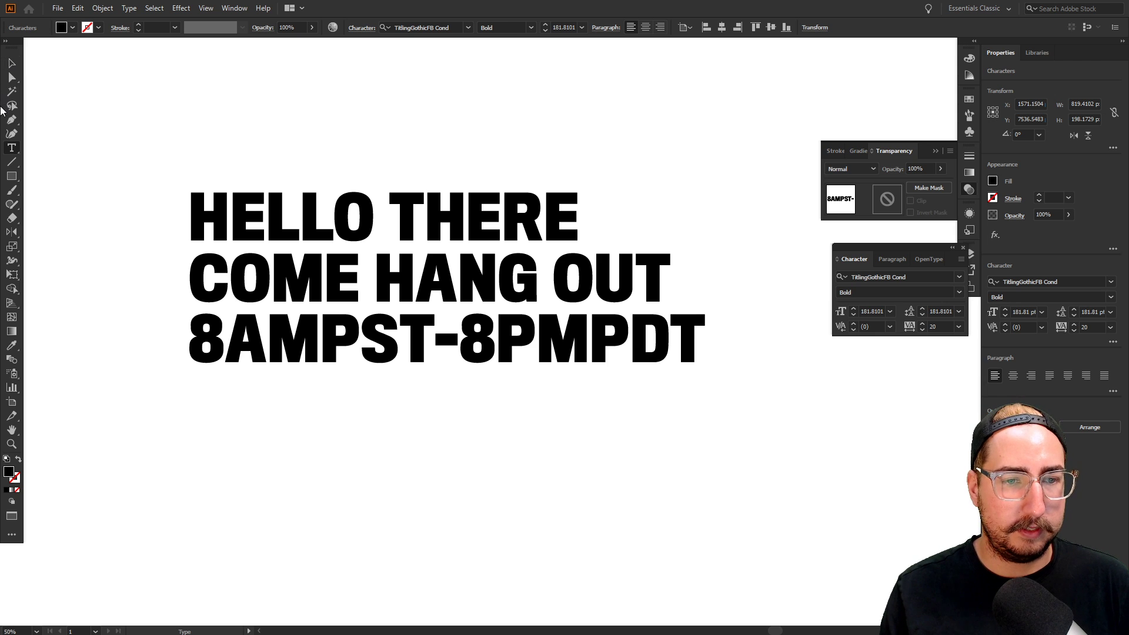
left_click(360, 329)
key("BackSpace")
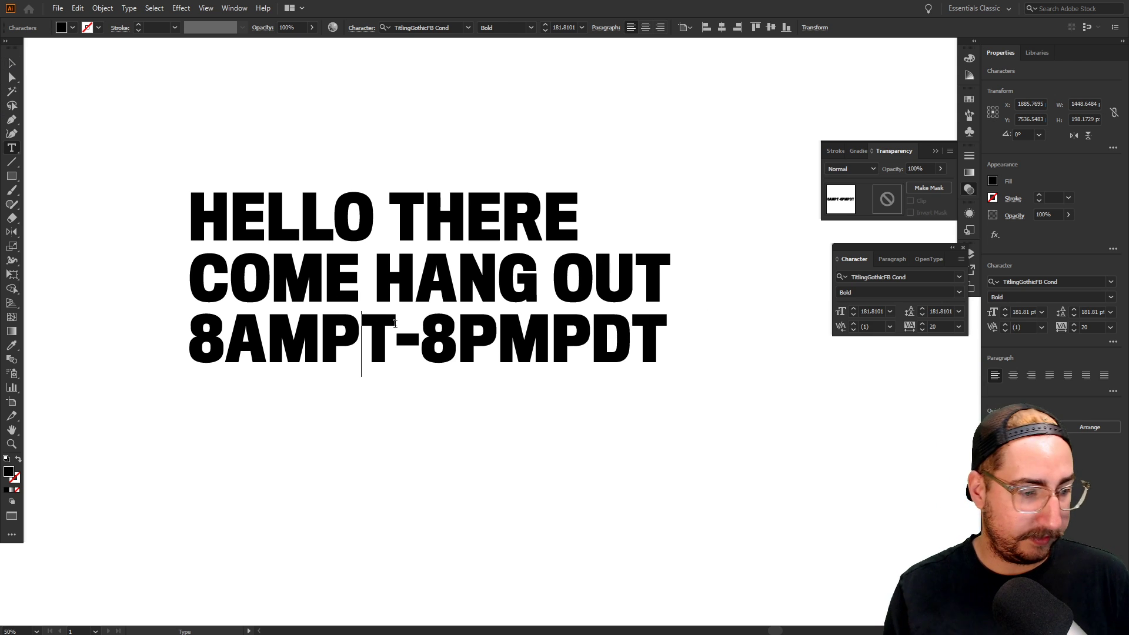
type("D")
left_click(11, 63)
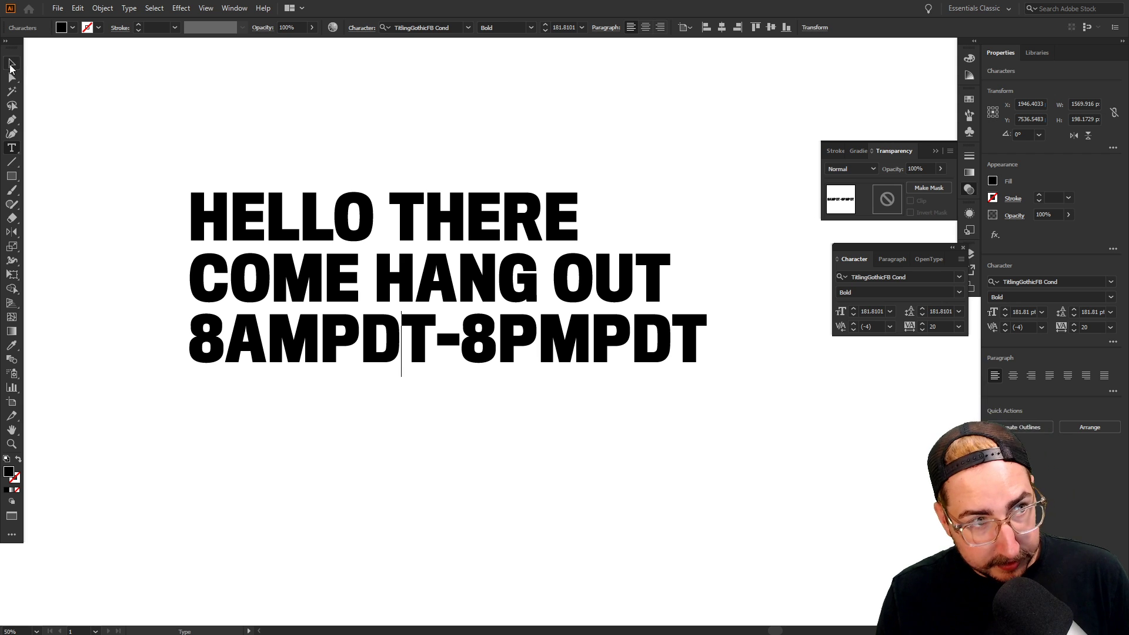
left_click(303, 430)
Draw a text area below the headline and fill it with placeholder text
key("t")
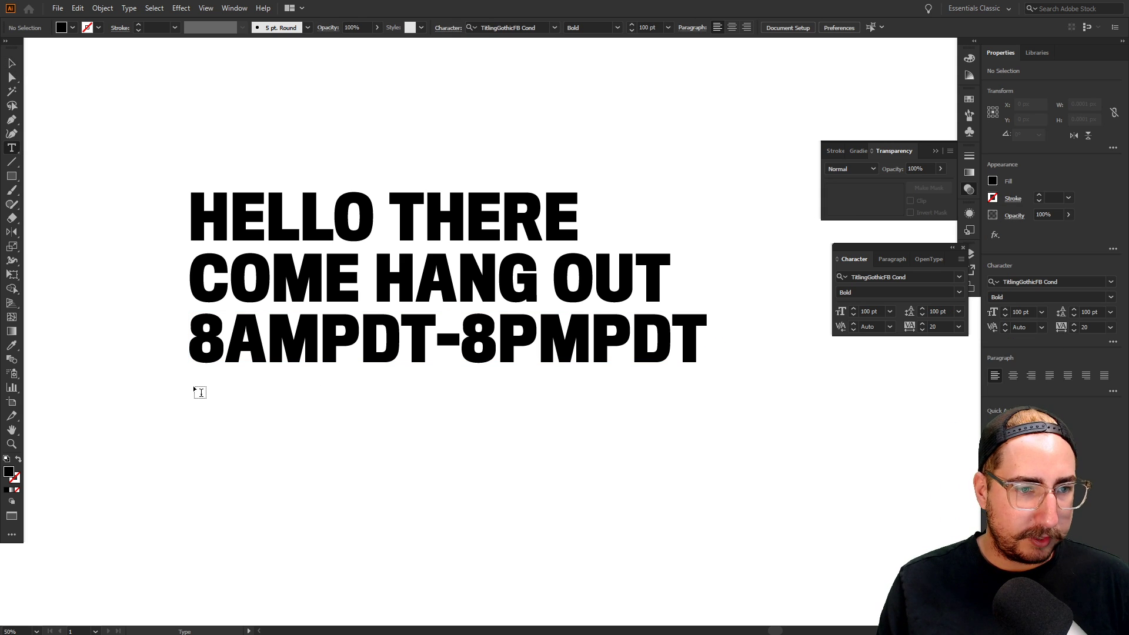
left_click_drag(192, 378, 608, 587)
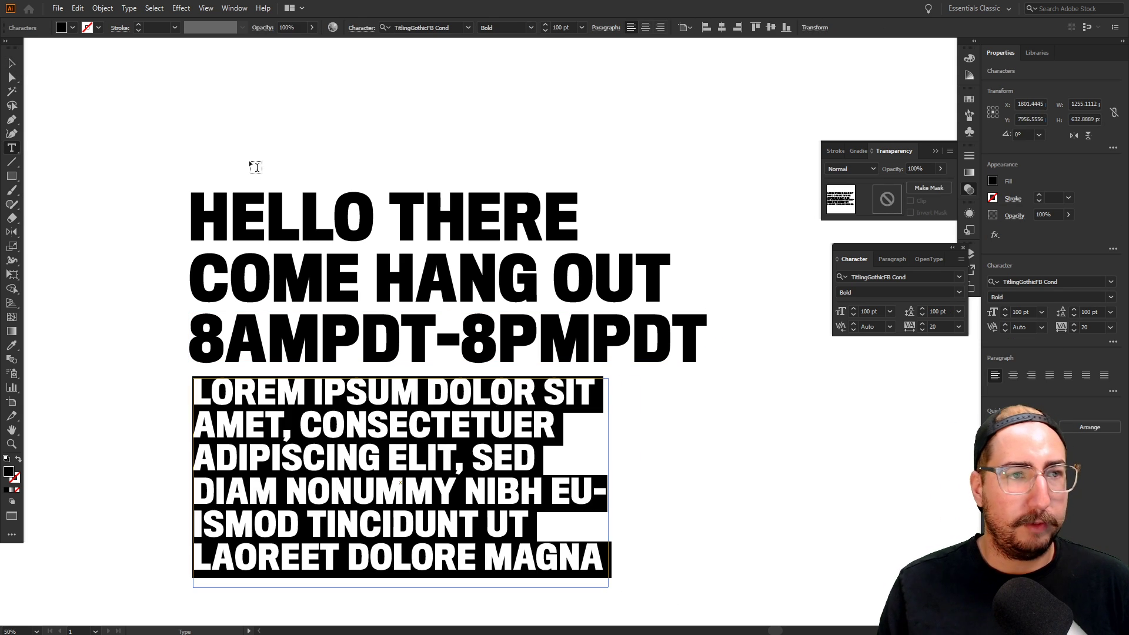
left_click(129, 8)
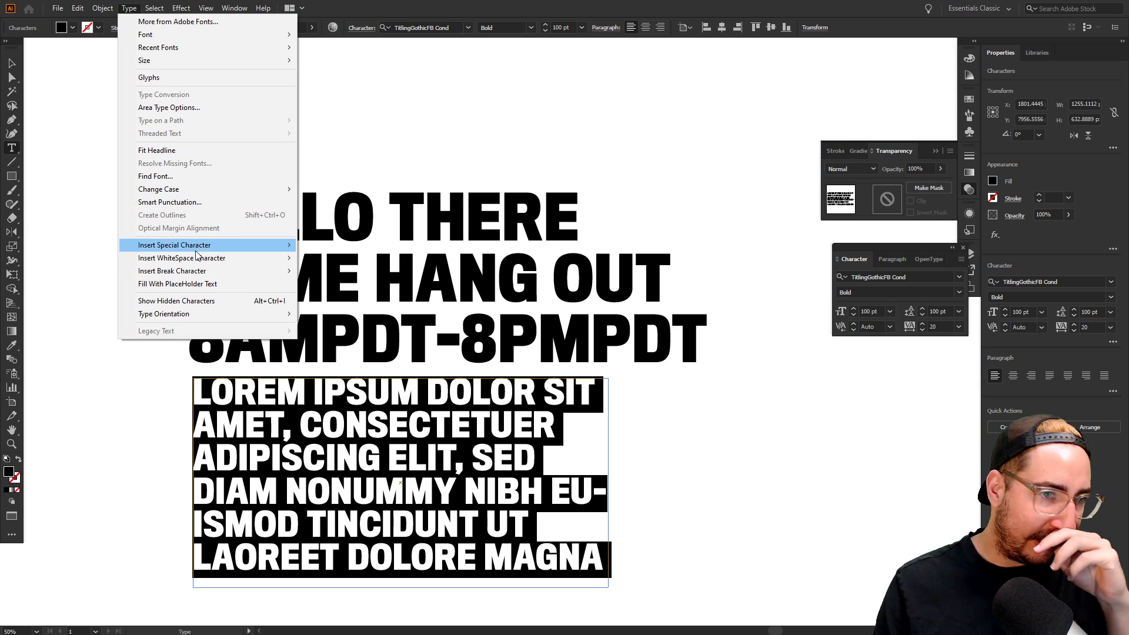
left_click(207, 284)
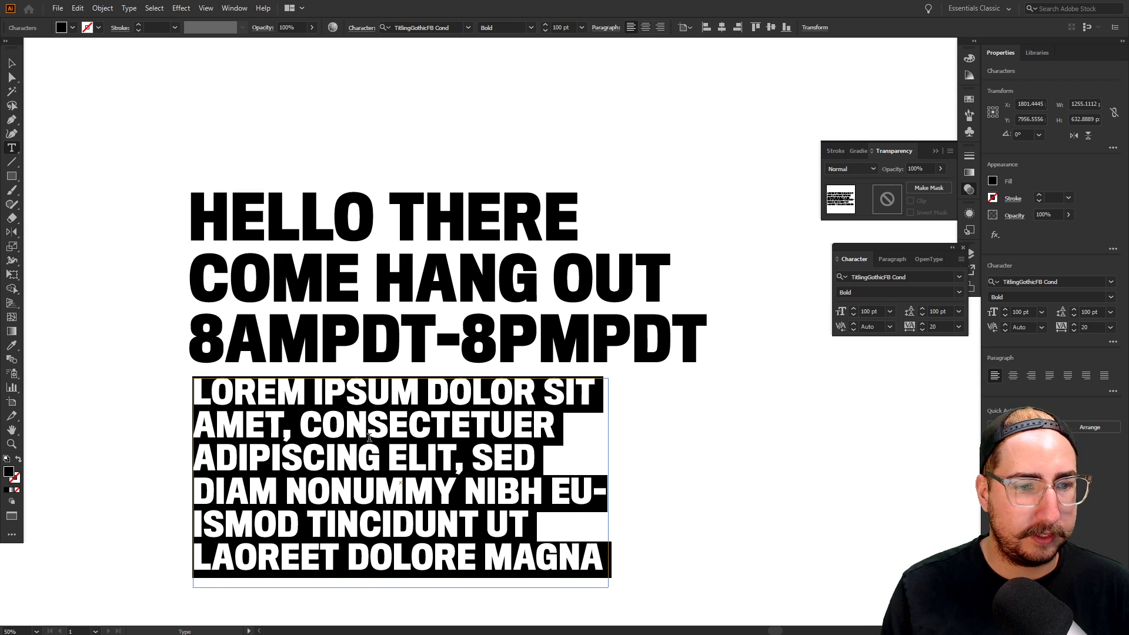
left_click(203, 284)
left_click(12, 63)
left_click(150, 154)
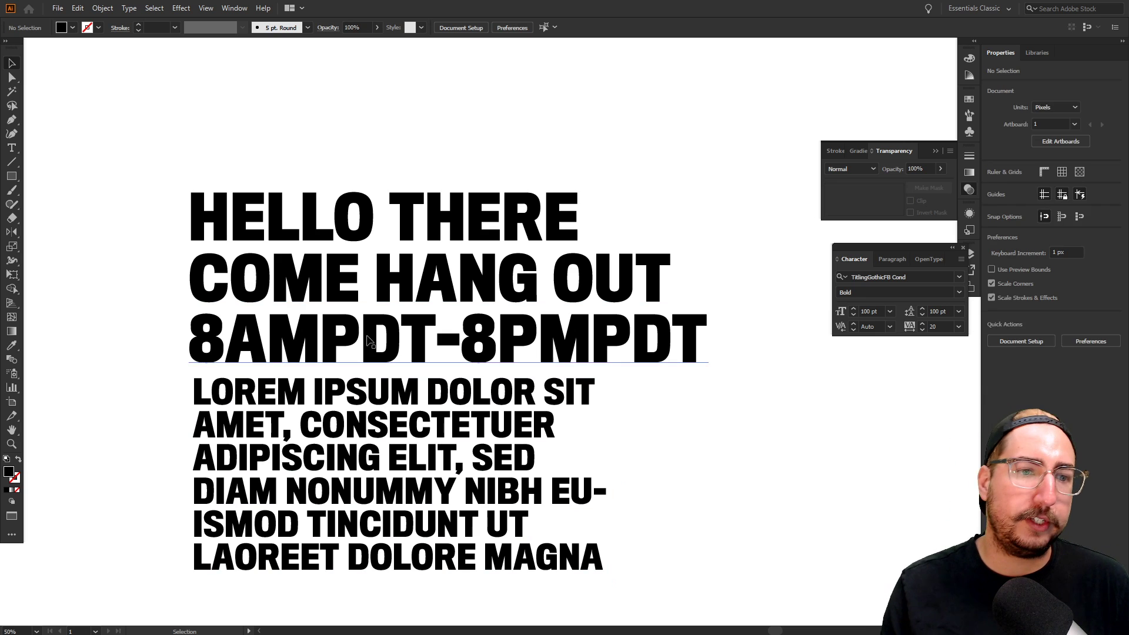
Zoom out to show the type block alongside the logo variations
key("z")
left_click(540, 342, "alt")
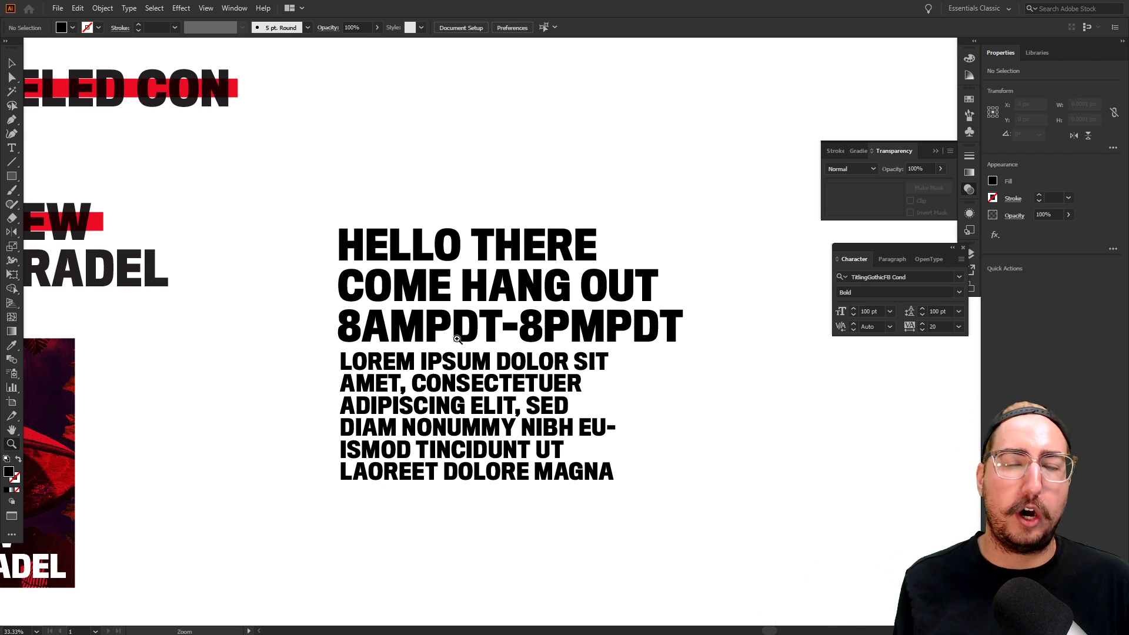
left_click(497, 385)
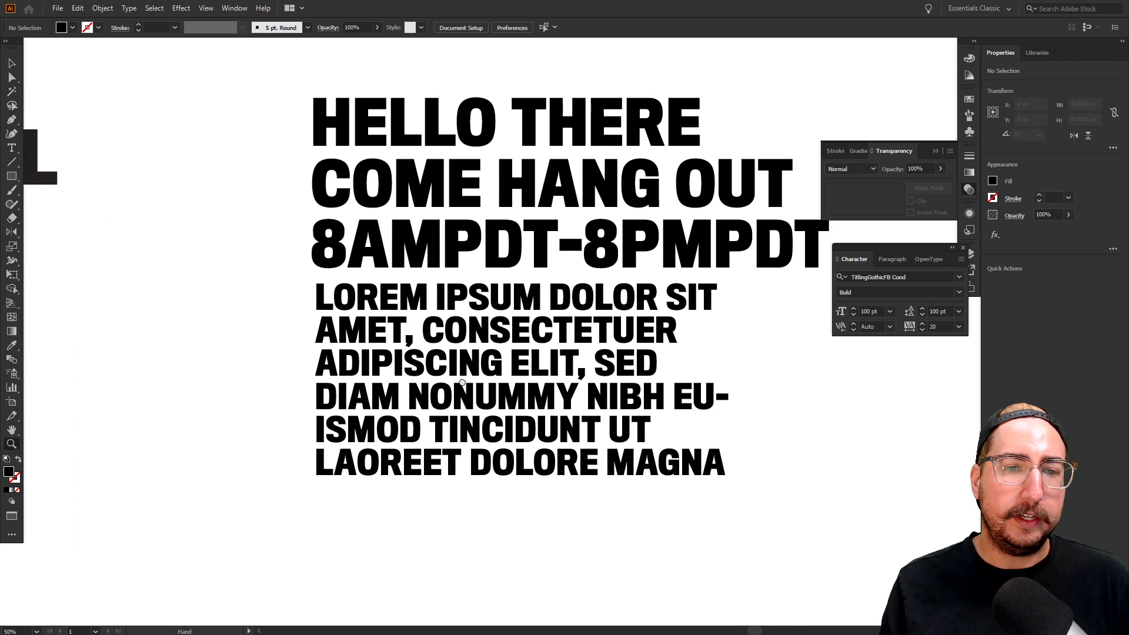
left_click_drag(491, 380, 318, 411)
left_click(455, 337, "alt")
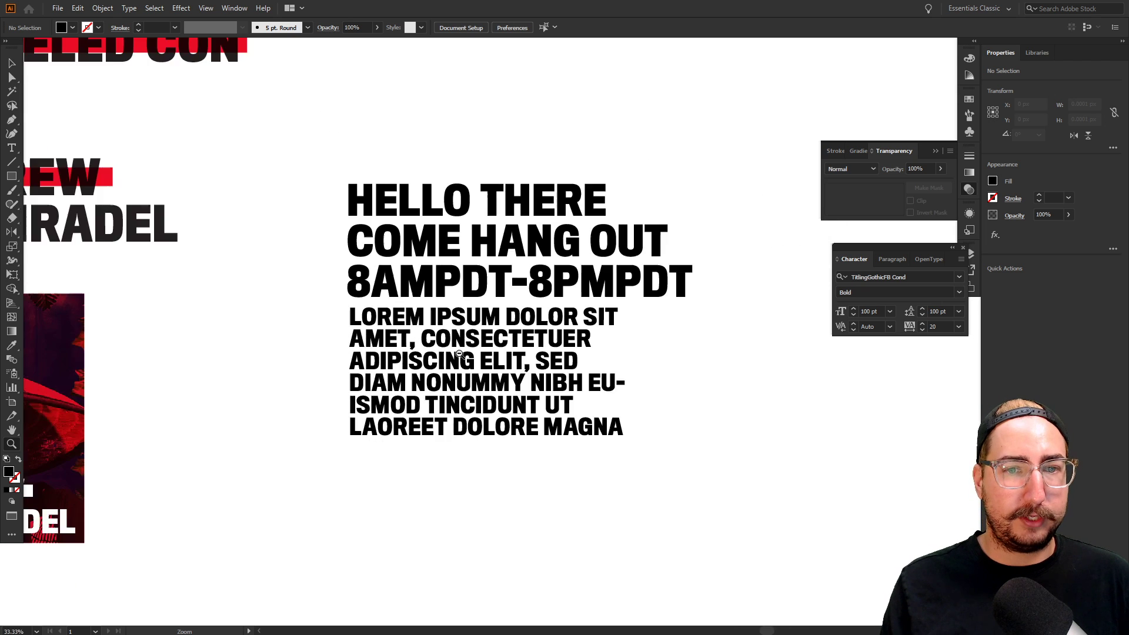
left_click(458, 238, "alt")
left_click(458, 183, "alt")
left_click_drag(531, 348, 424, 294)
Copy the stacked CANCELED CON logo beside the text block and delete its pink square
key("v")
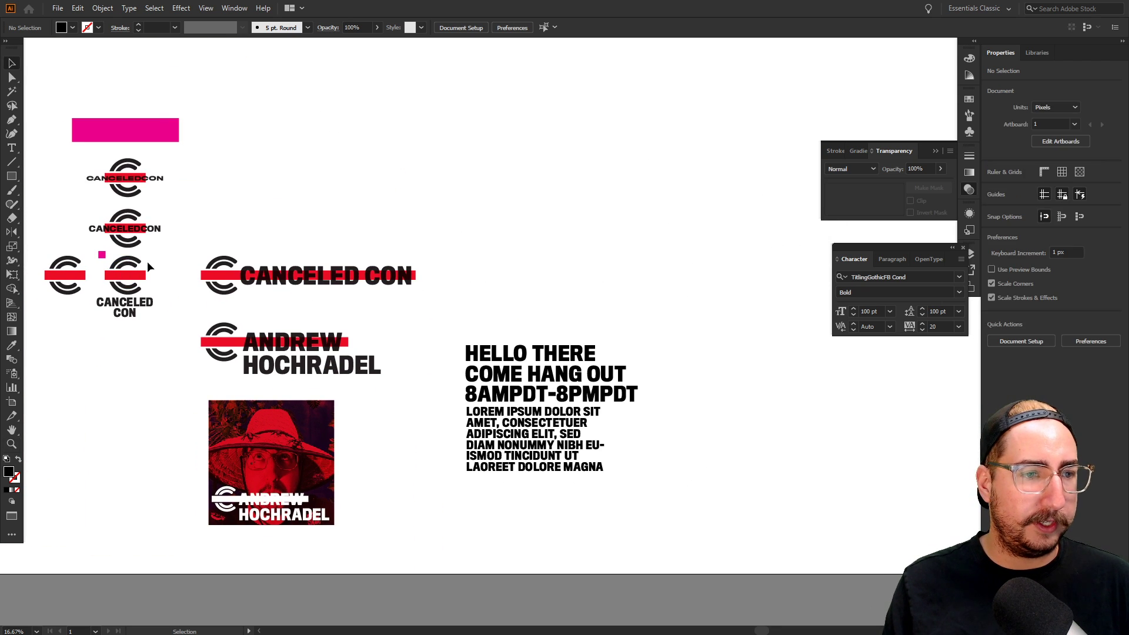
left_click_drag(150, 258, 98, 331)
left_click_drag(131, 280, 687, 328)
left_click(656, 306)
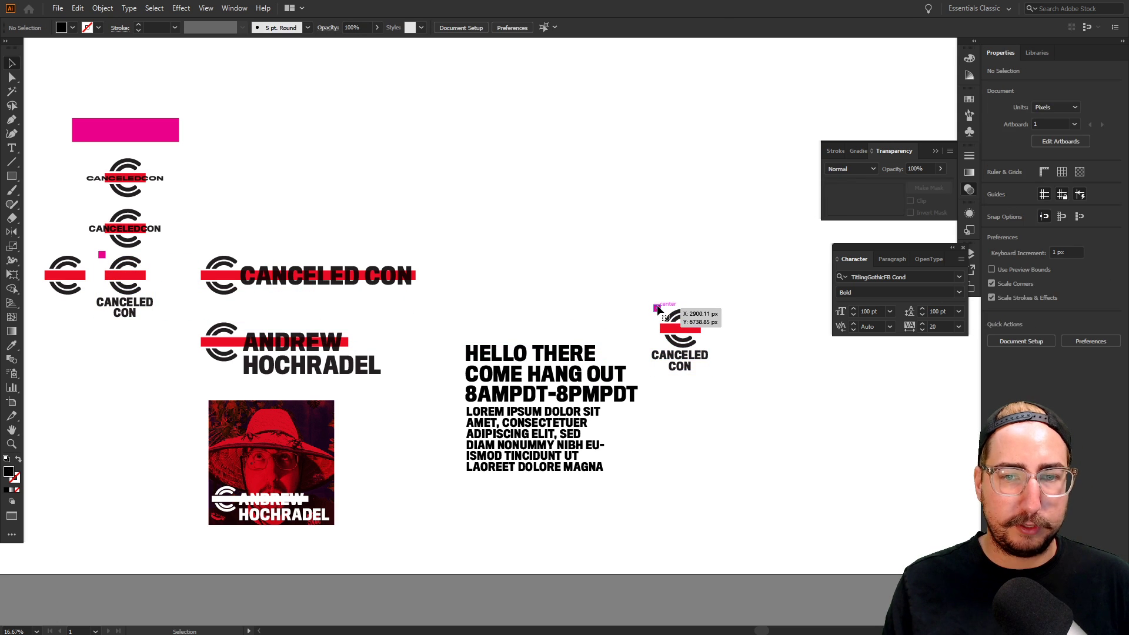
key("Delete")
left_click(591, 367)
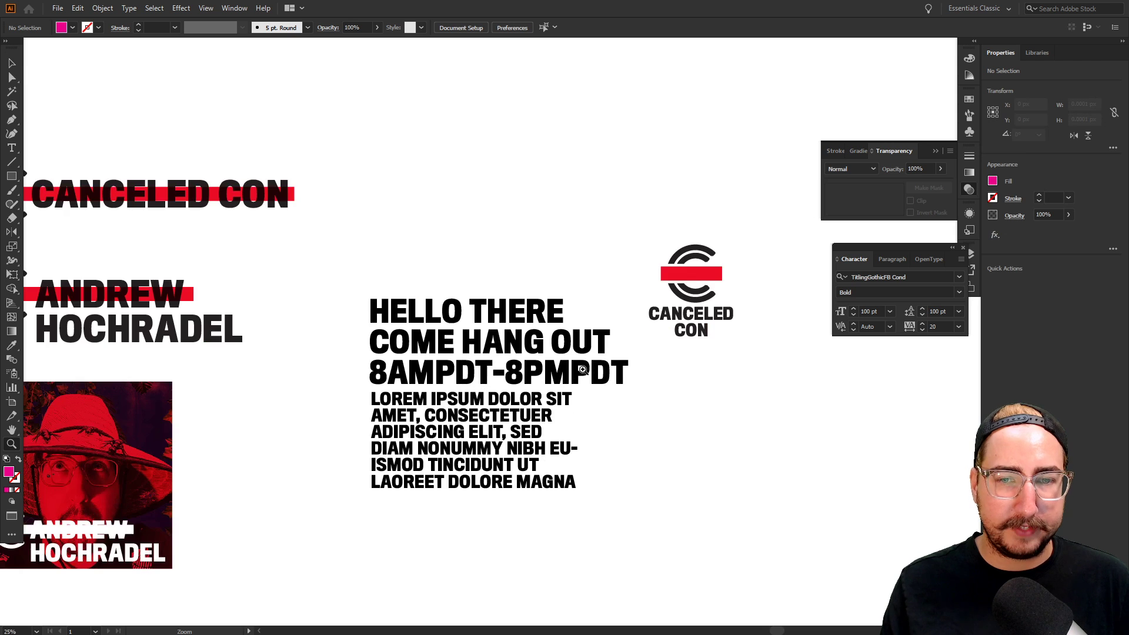
left_click(585, 362)
left_click(585, 364)
left_click_drag(585, 365, 575, 376)
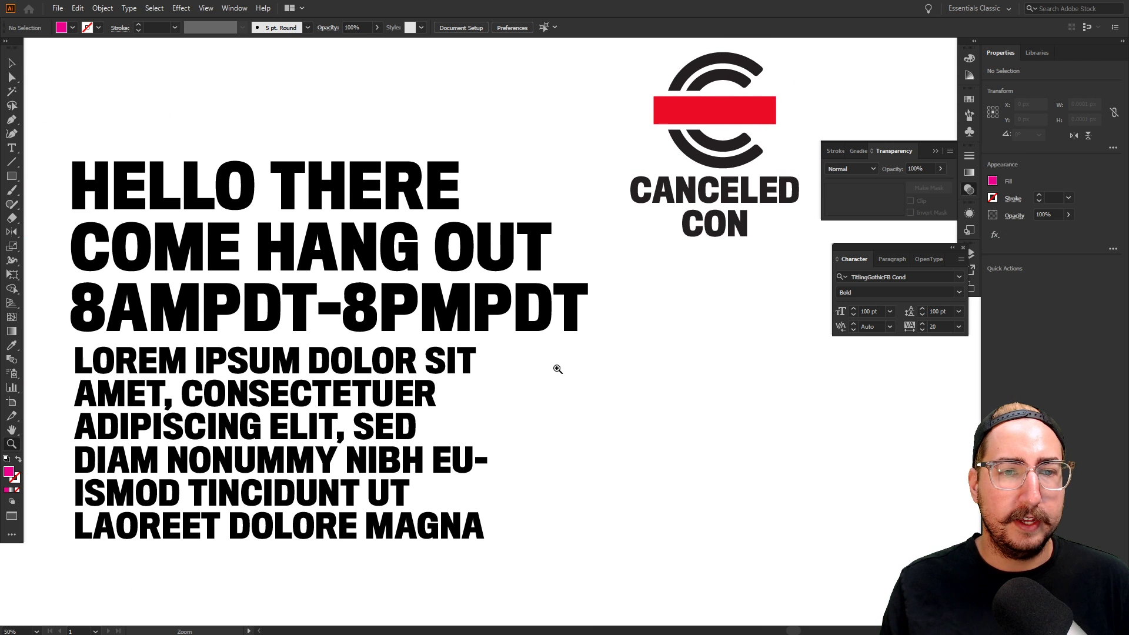
left_click(558, 362, "alt")
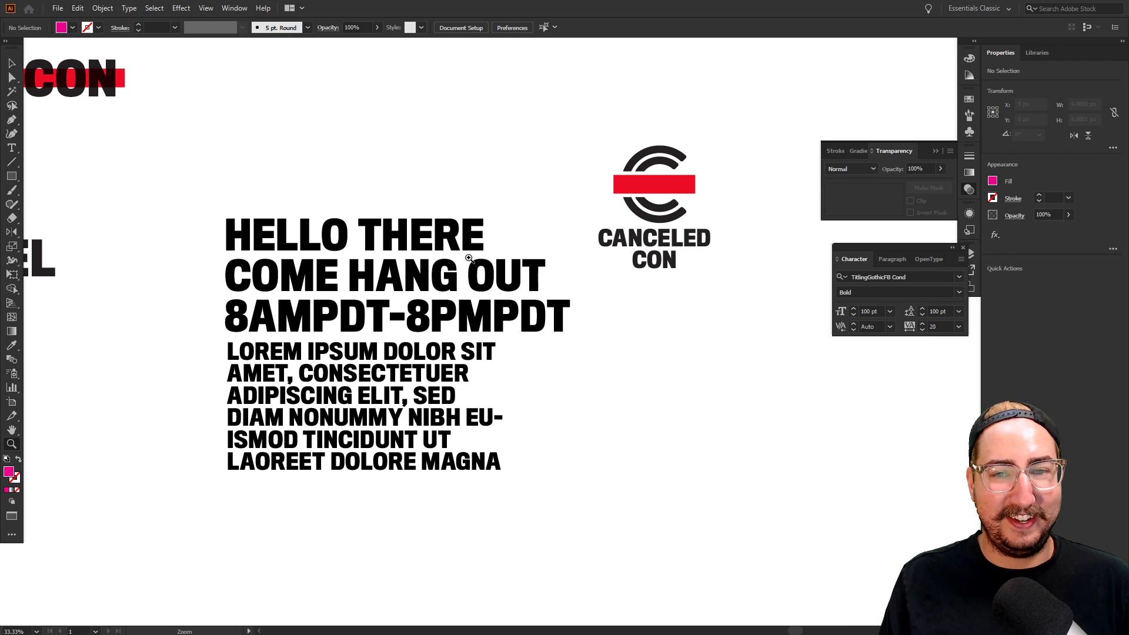
left_click(461, 260)
left_click_drag(470, 260, 414, 169)
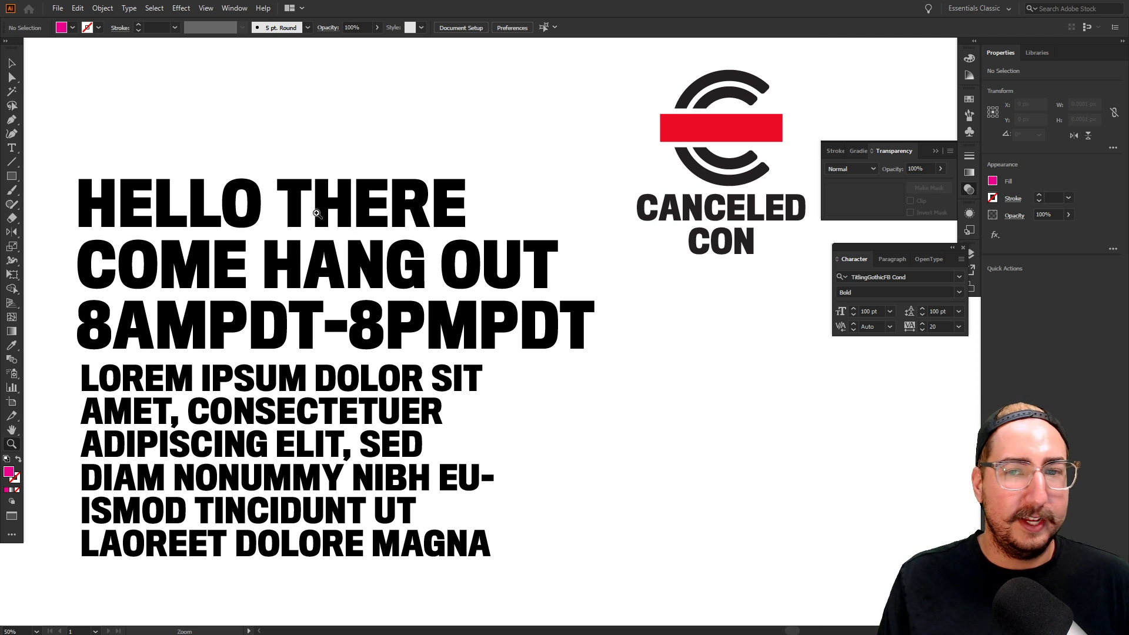
Set HELLO THERE in TitlingGothicFB Normal Black via a 'titlin' font search
key("v")
left_click(358, 213)
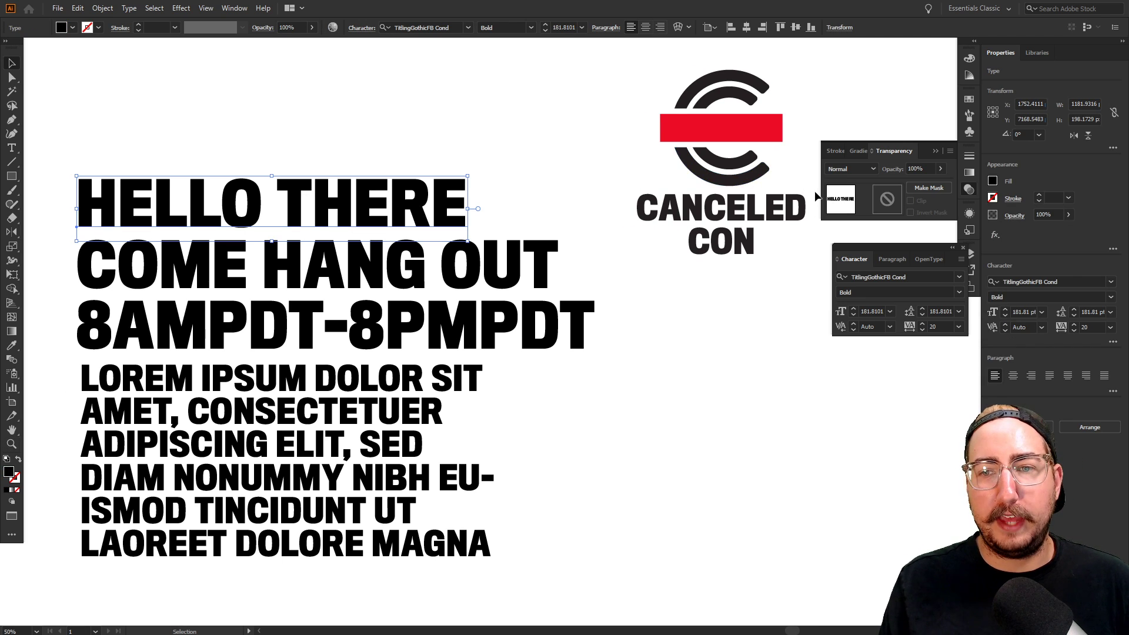
left_click(869, 275)
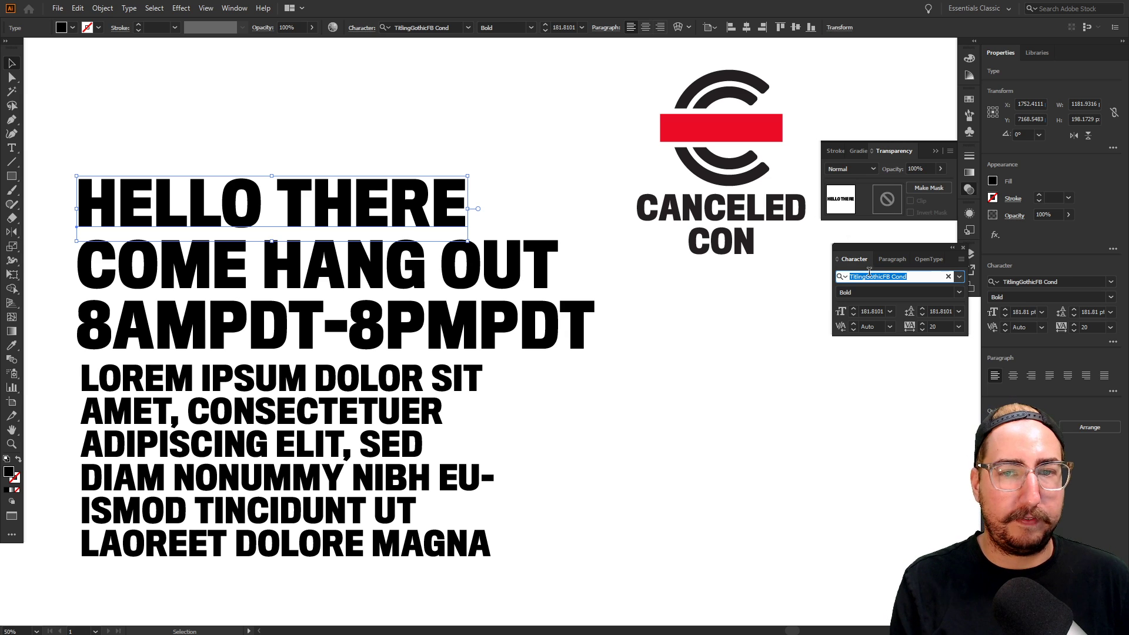
type("ttlin")
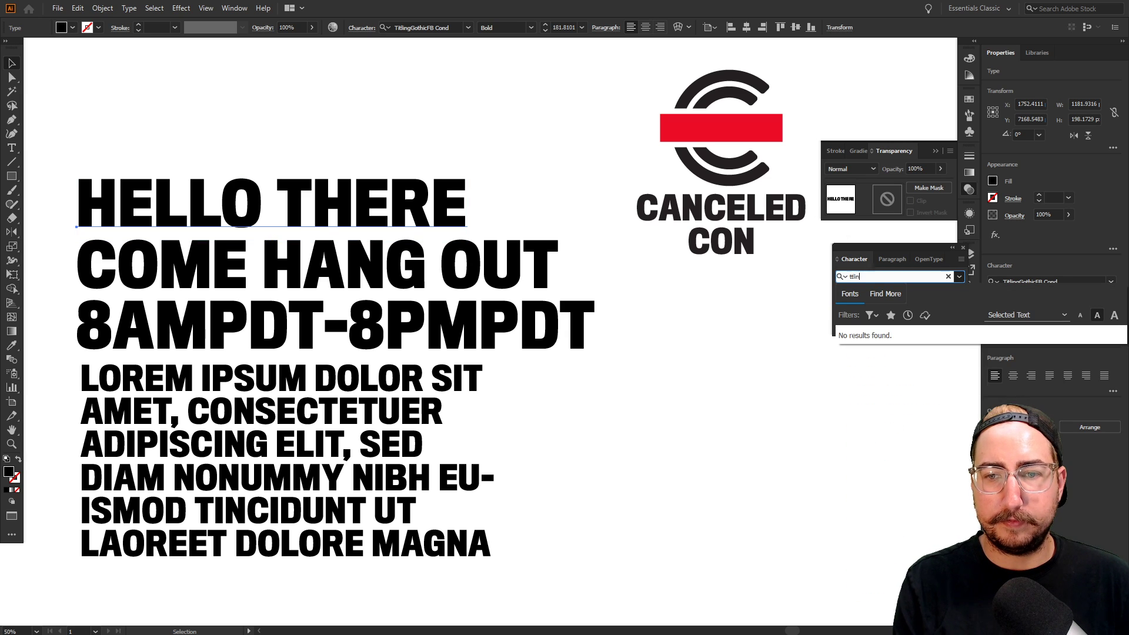
type("g")
key("ctrl+a")
type("titlin")
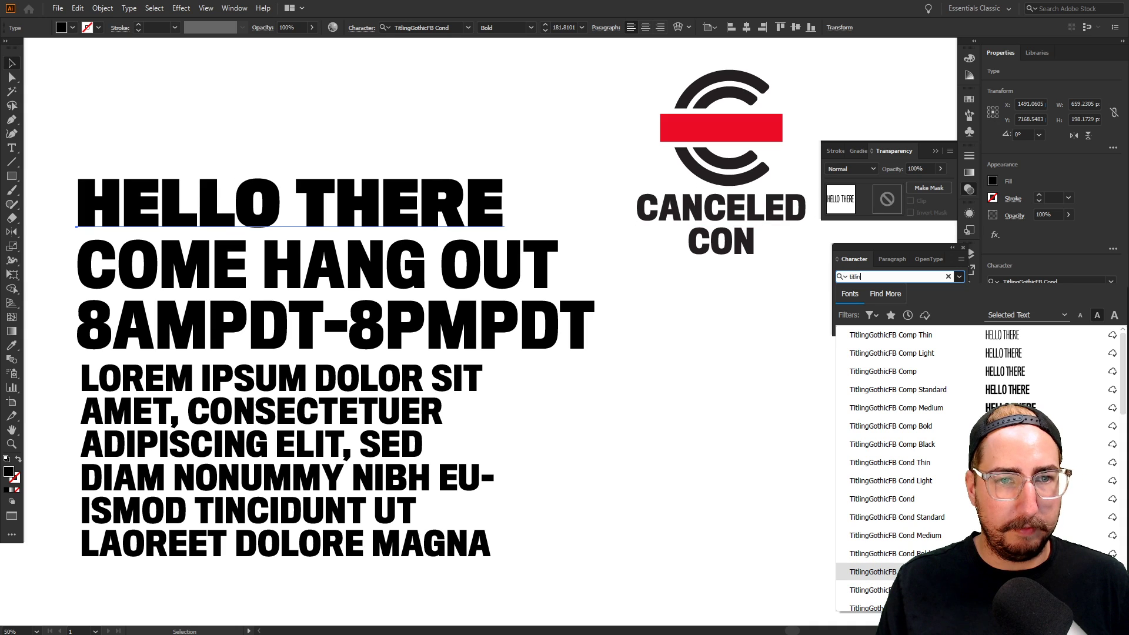
scroll(882, 470, "down", 5)
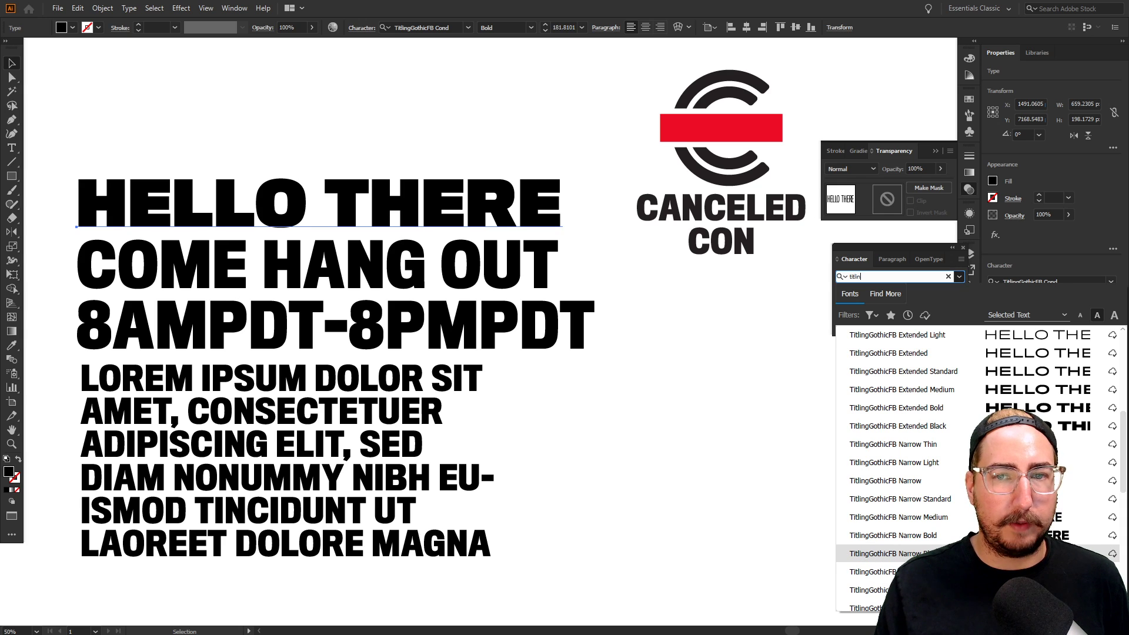
scroll(881, 558, "down", 2)
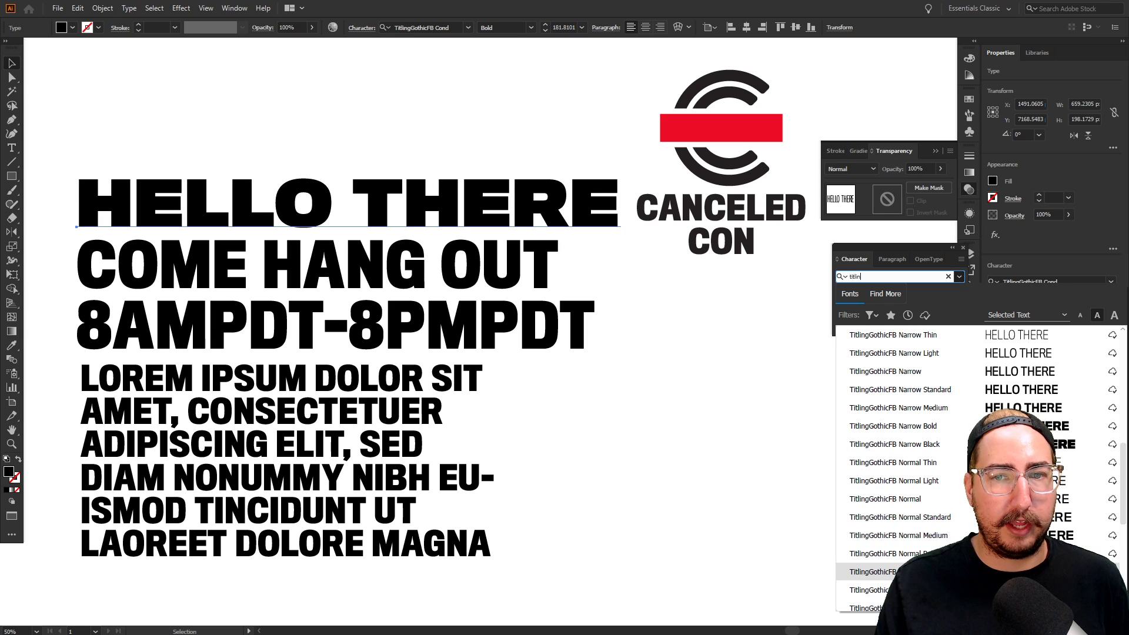
left_click(911, 572)
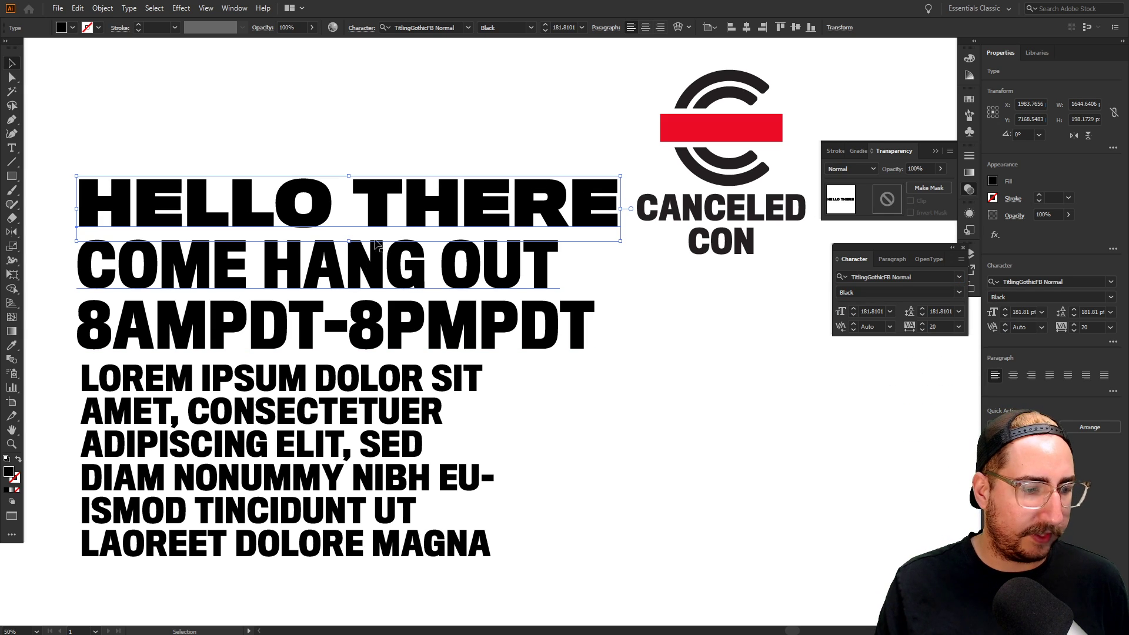
Select the logo with its CANCELED CON text and move it up and right
key("z")
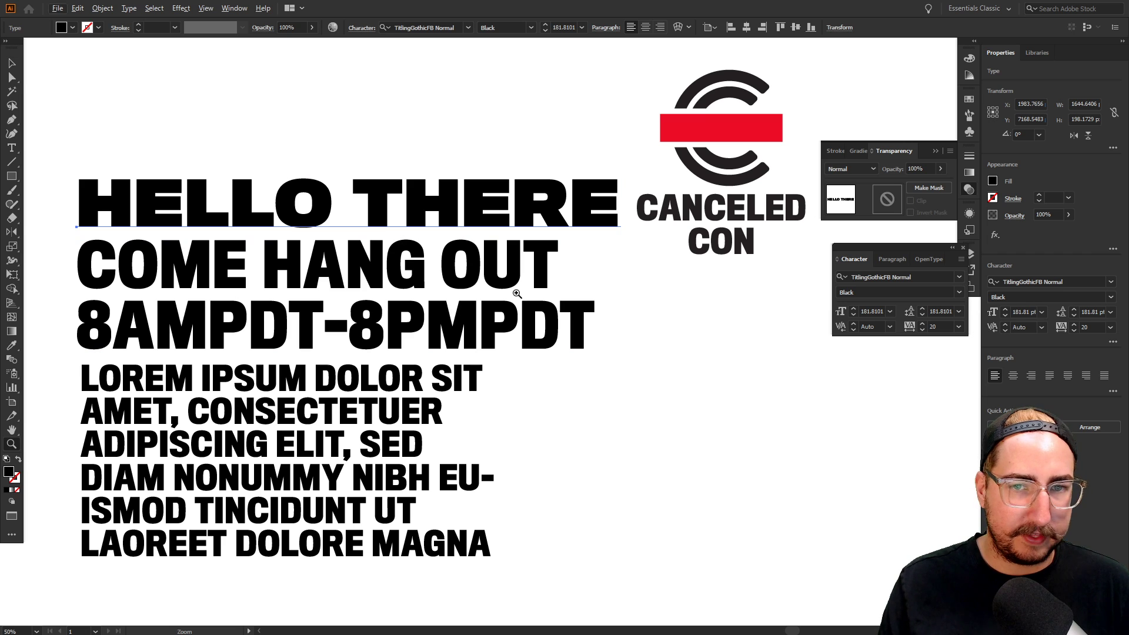
key("v")
left_click_drag(674, 69, 691, 103)
scroll(632, 338, "down", 6)
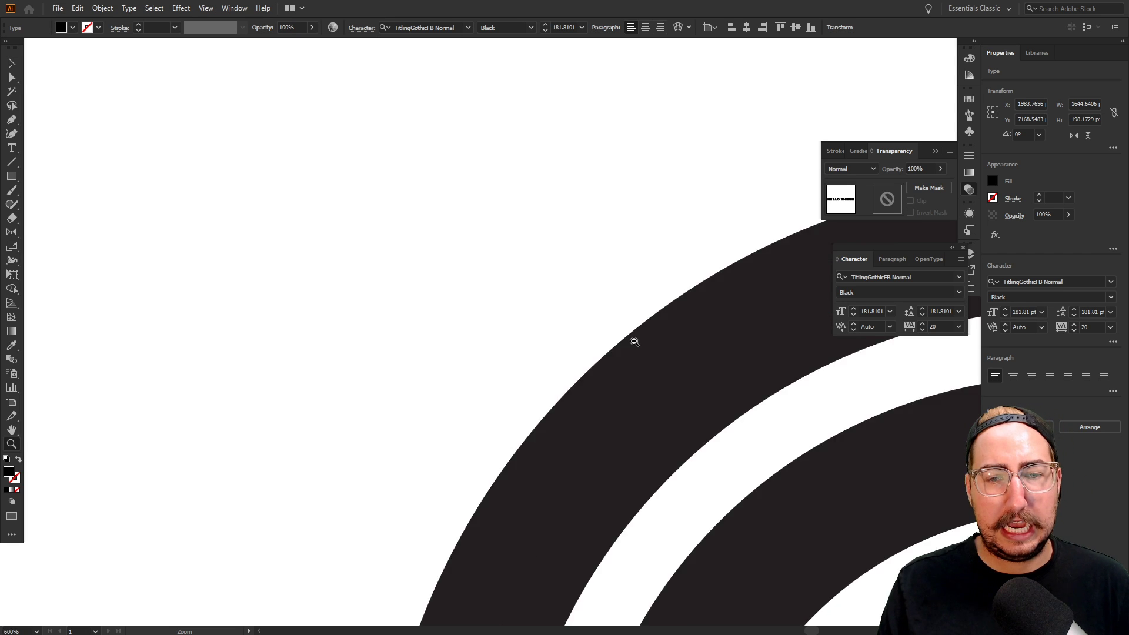
left_click_drag(654, 248, 660, 225)
key("v")
left_click_drag(708, 157, 439, 557)
left_click_drag(496, 443, 721, 300)
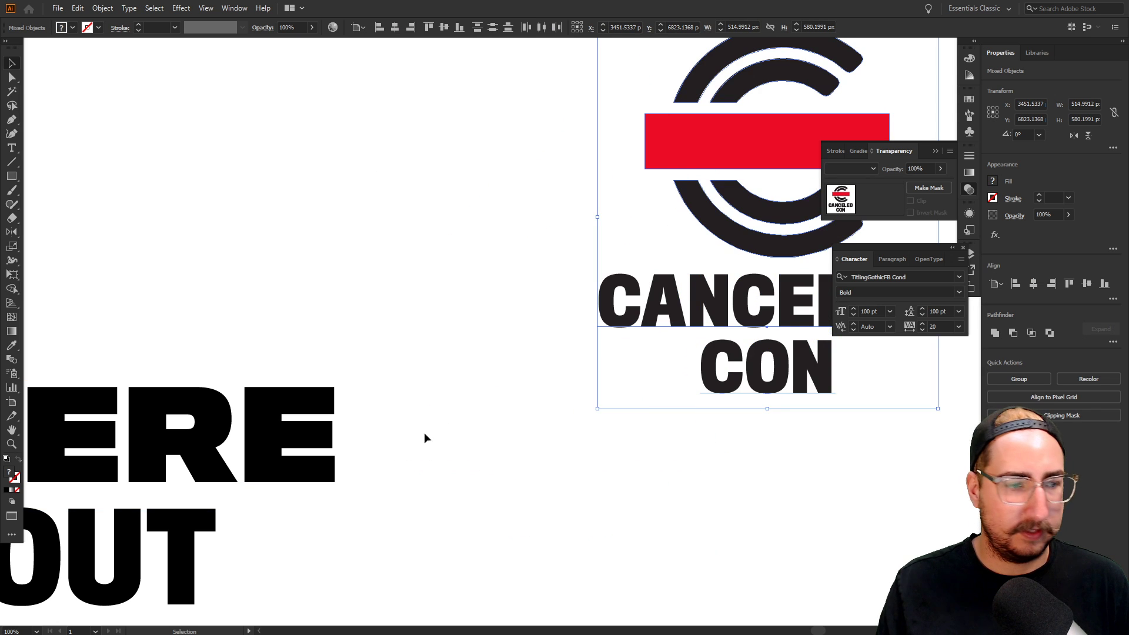
Zoom out to the whole type block and nudge the logo group down slightly
key("z")
left_click(436, 440, "alt")
left_click_drag(422, 441, 629, 312)
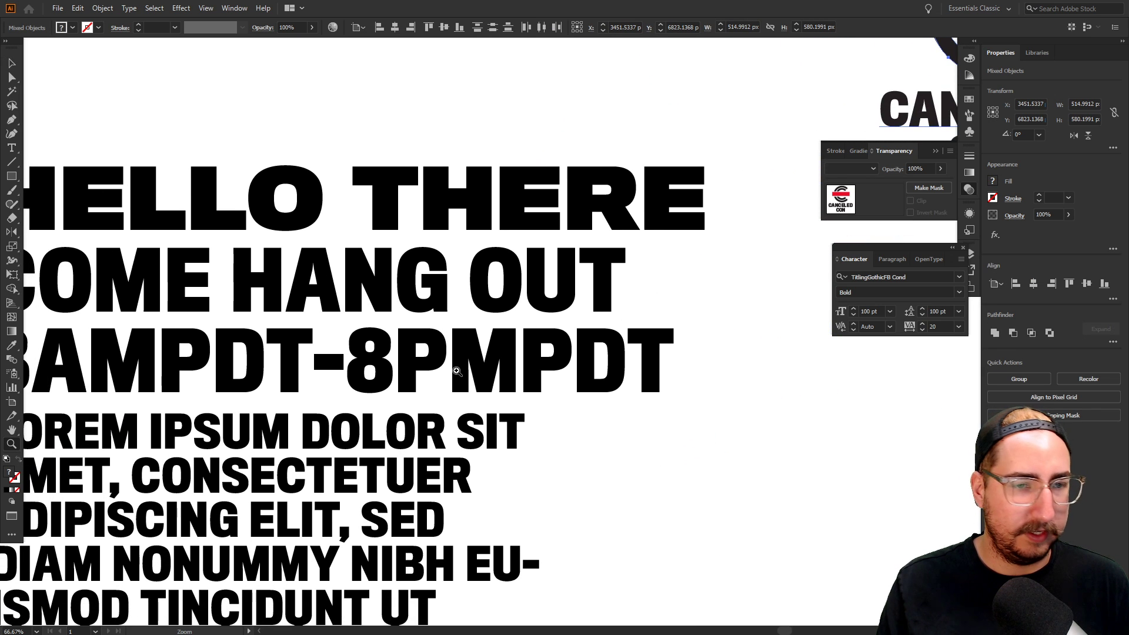
left_click(567, 356, "alt")
left_click_drag(570, 357, 529, 365)
left_click(936, 150)
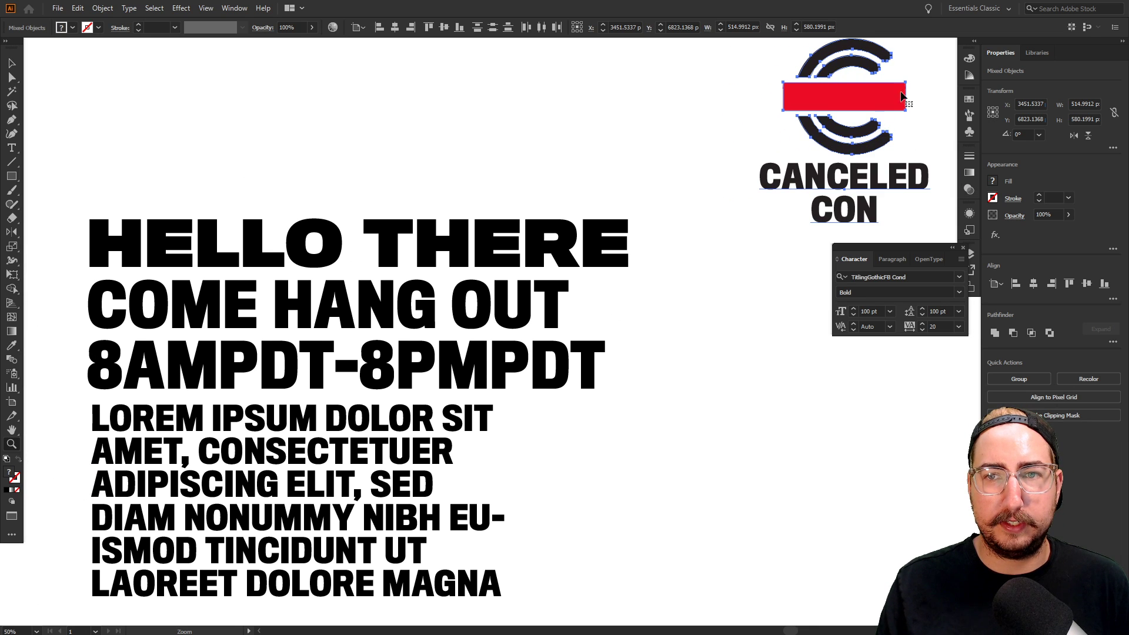
key("v")
left_click_drag(899, 94, 900, 129)
left_click(679, 203)
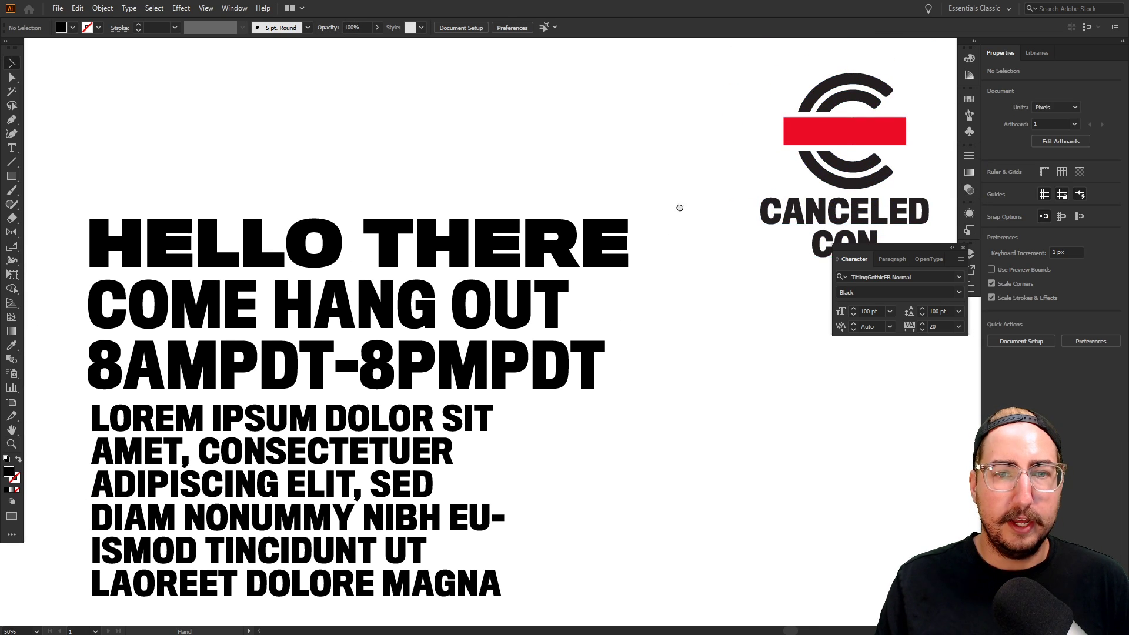
left_click_drag(678, 206, 669, 211)
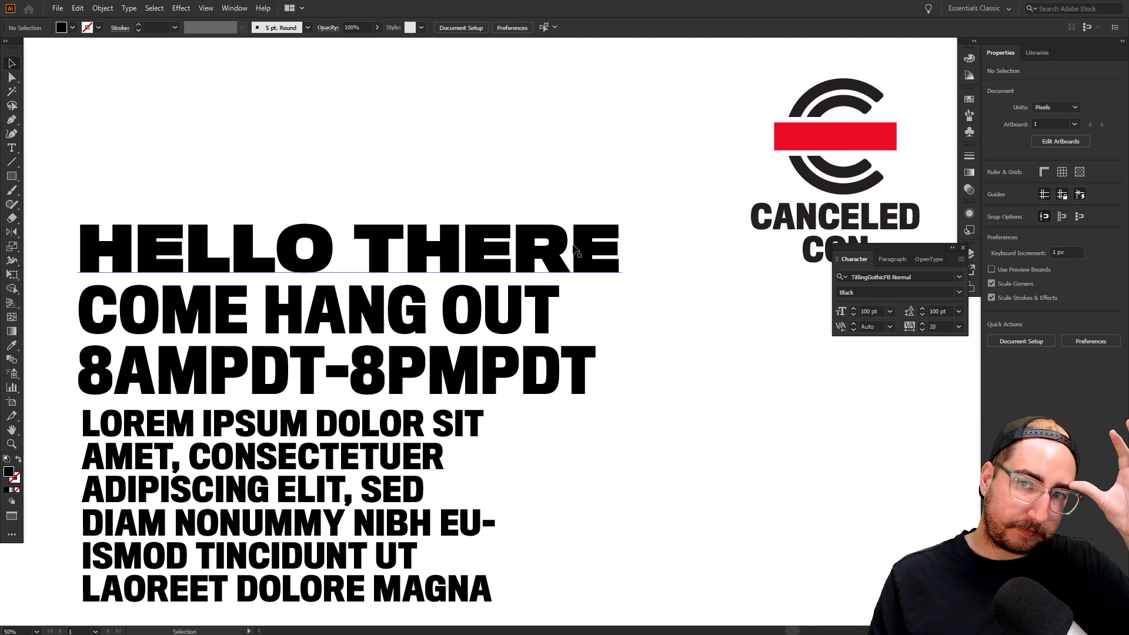
Change HELLO THERE to TitlingGothicFB Wide Black
left_click(554, 241)
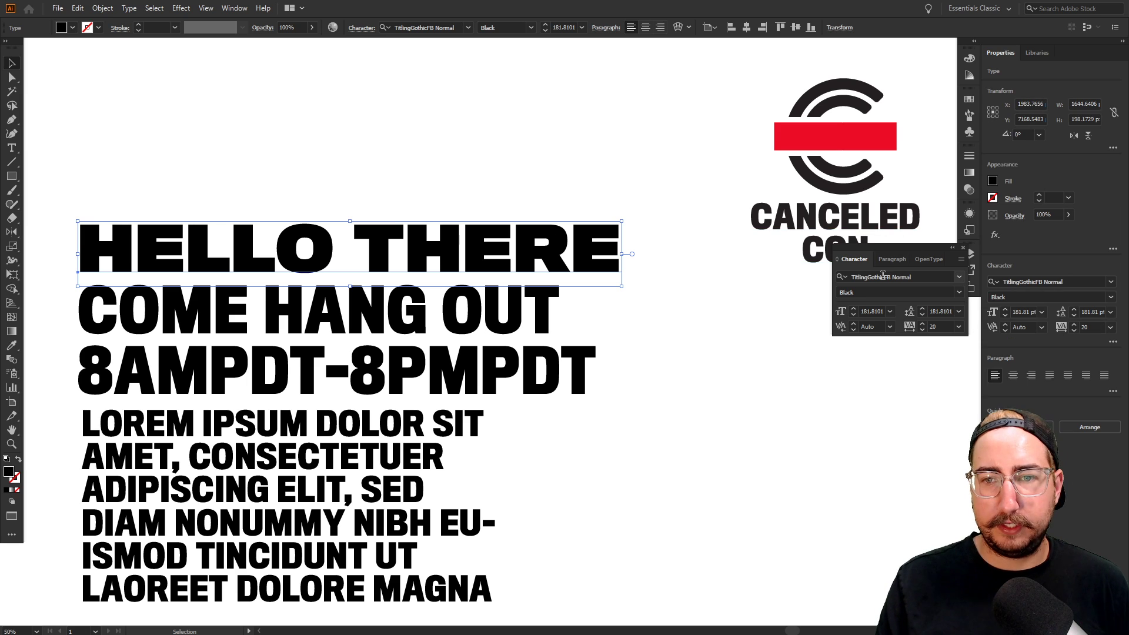
left_click(959, 294)
left_click(959, 293)
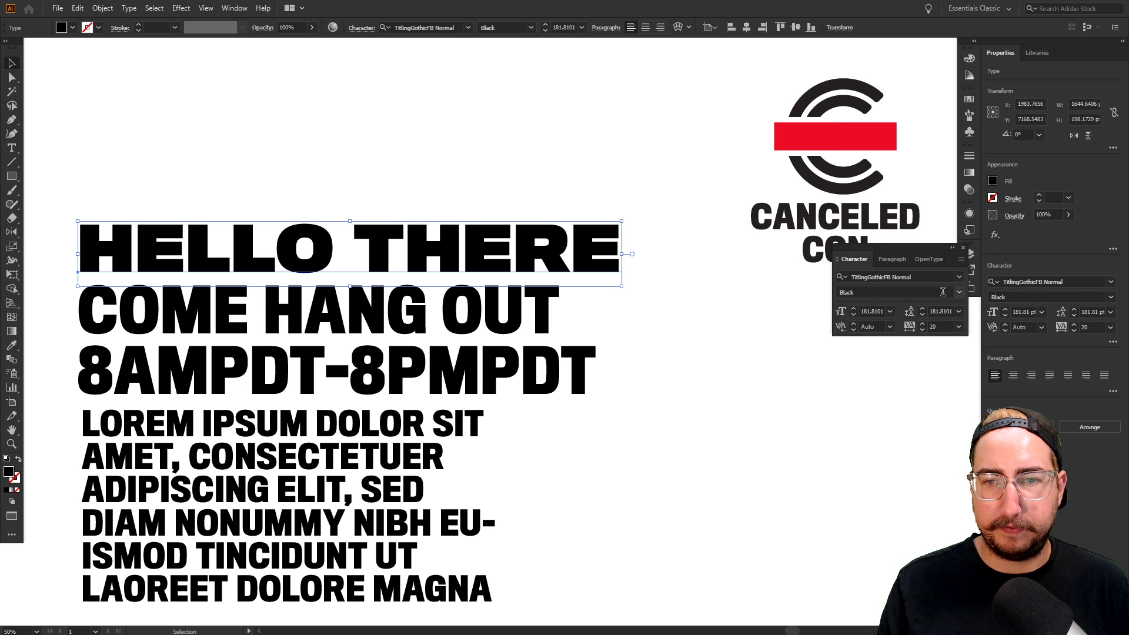
left_click(911, 277)
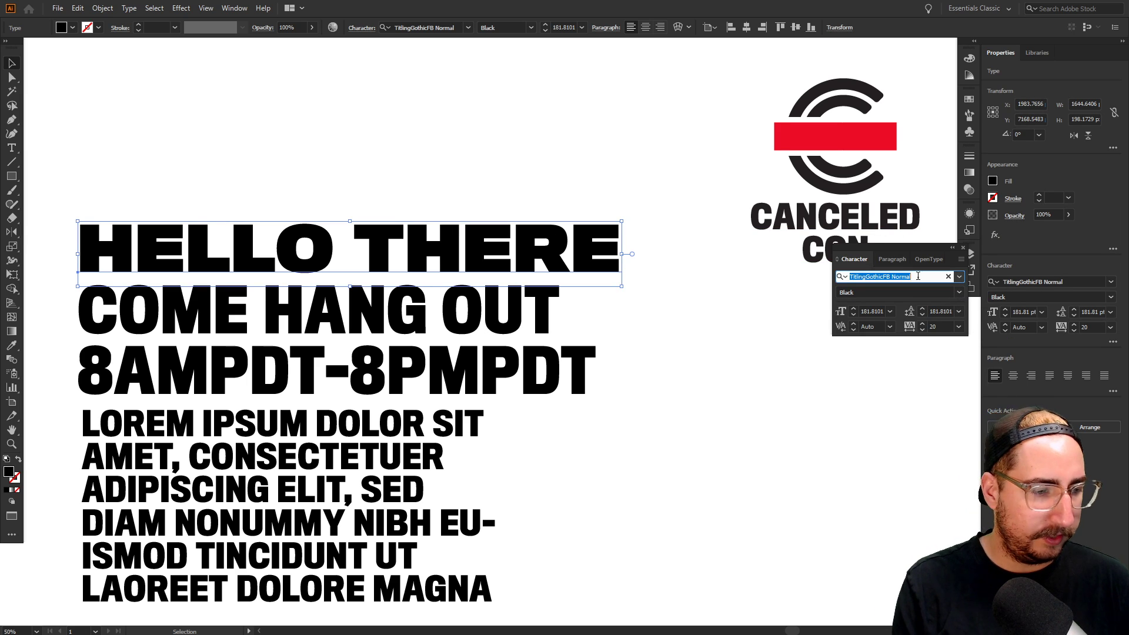
type("titling")
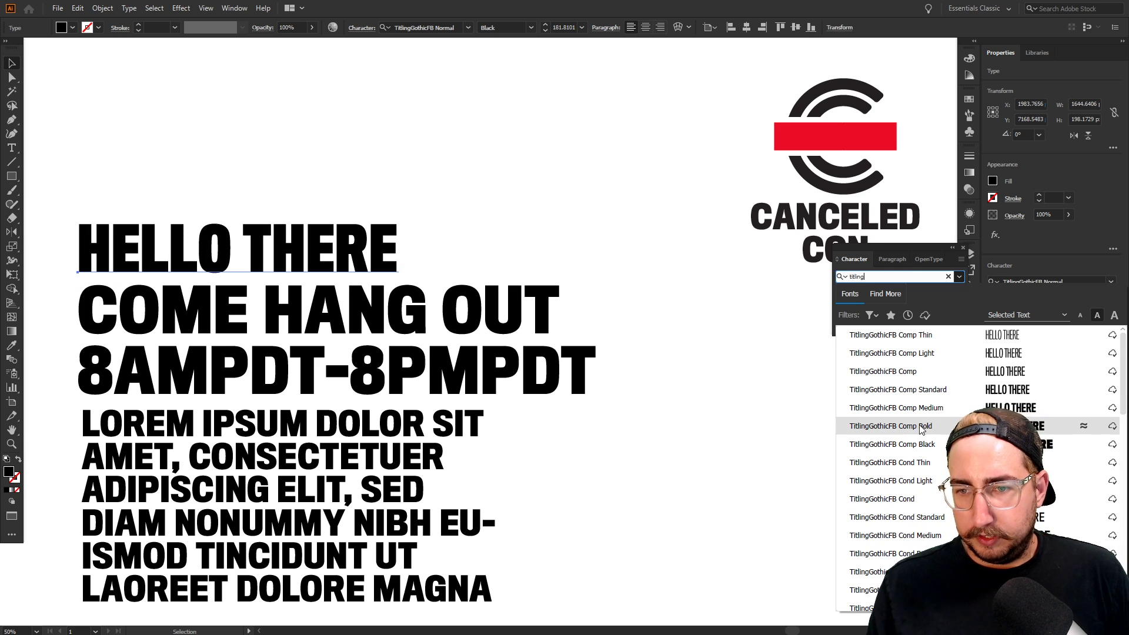
scroll(920, 428, "down", 7)
scroll(920, 428, "down", 5)
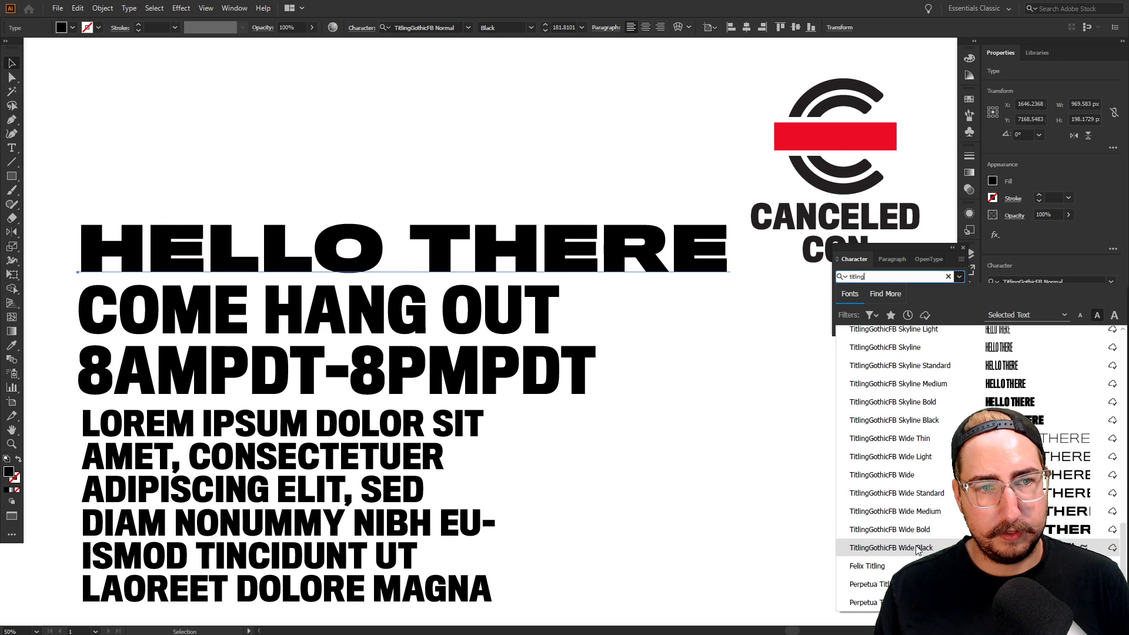
left_click(919, 549)
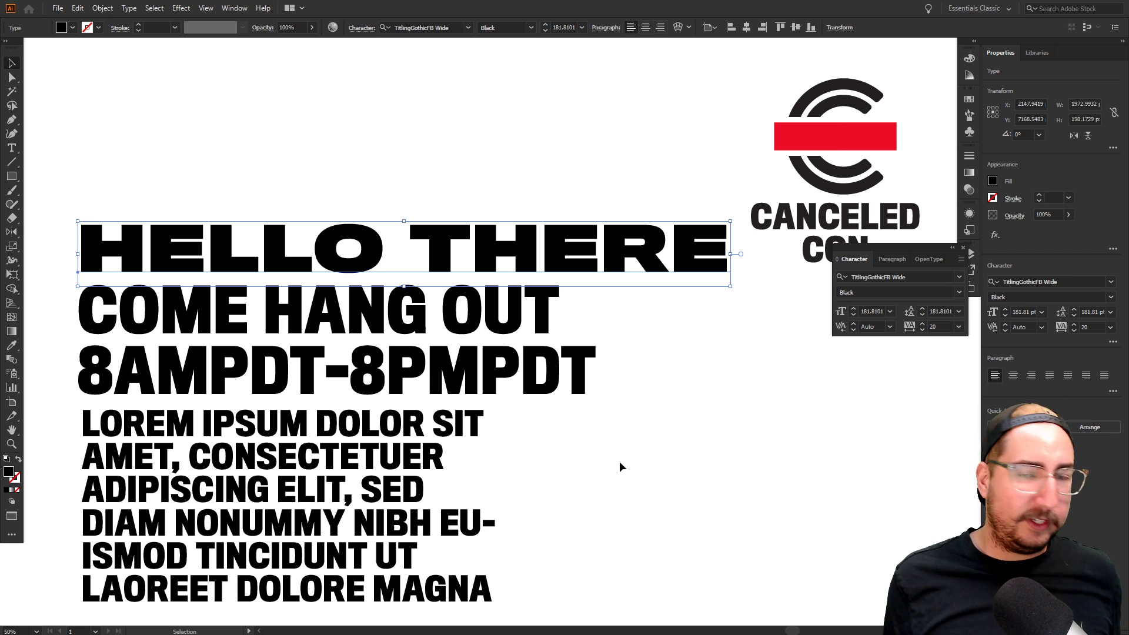
Change COME HANG OUT to Trade Gothic Next LT Pro Bold Condensed Italic
left_click(360, 323)
left_click(890, 278)
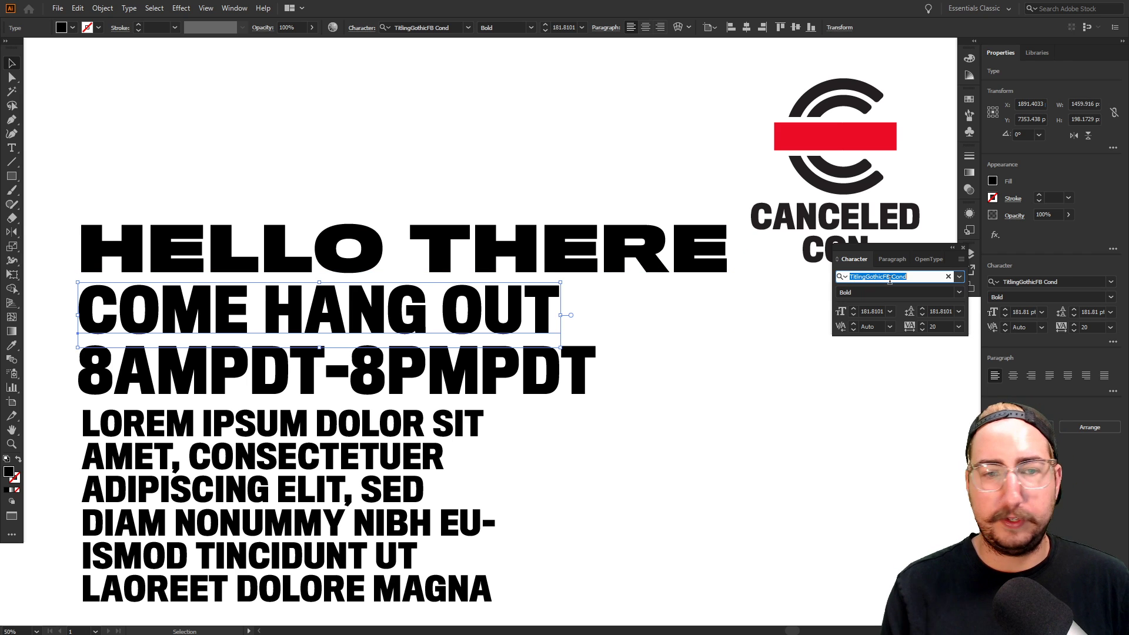
type("t")
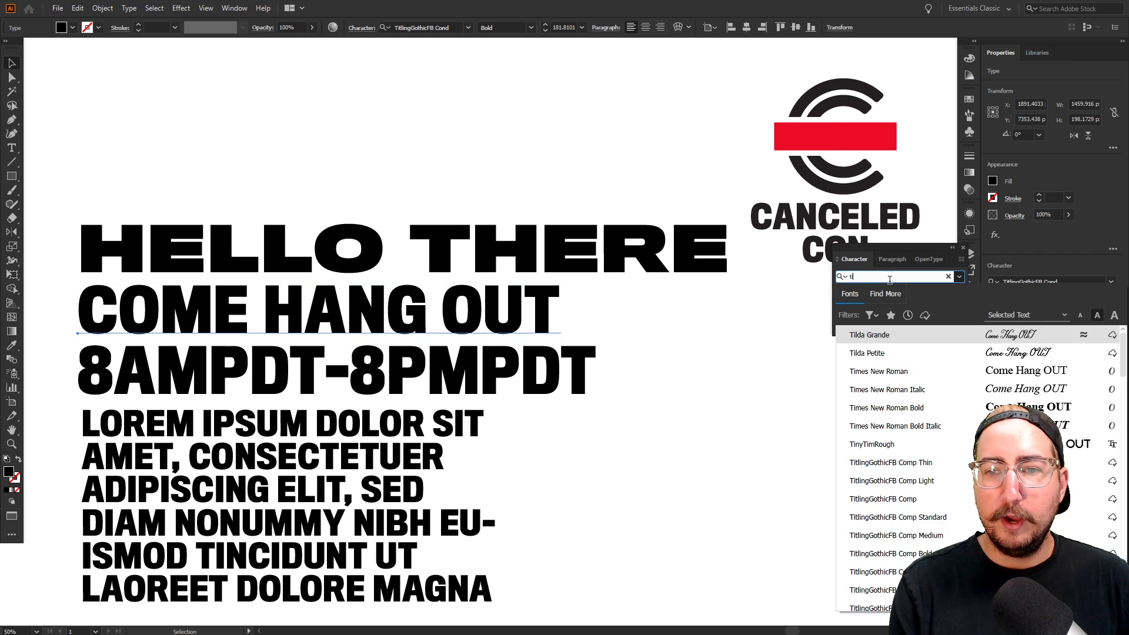
type("il")
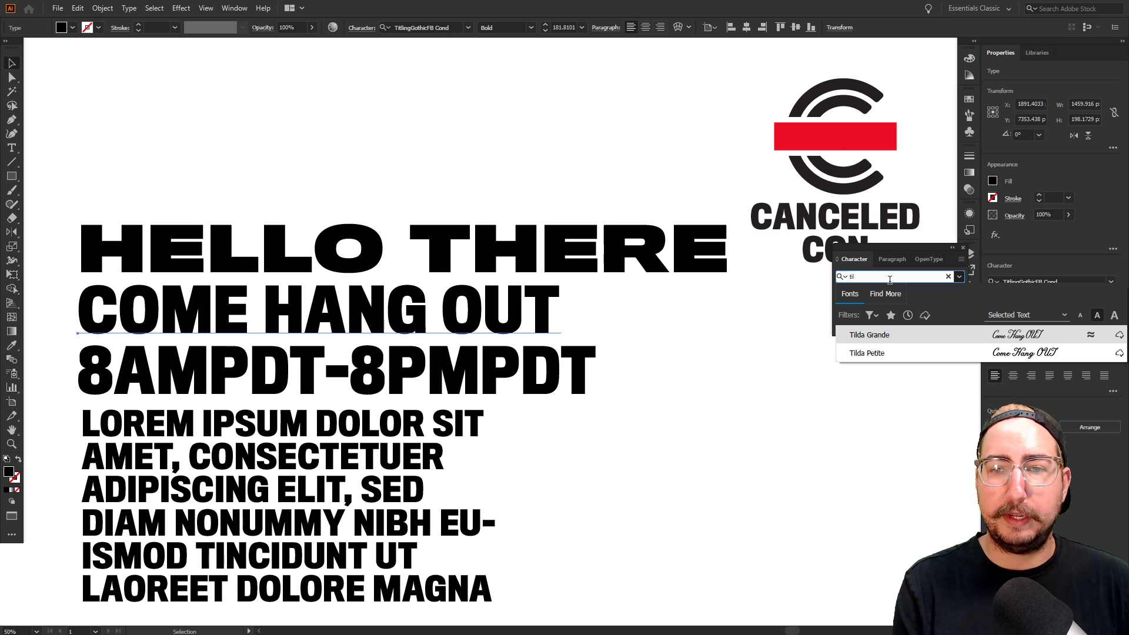
key("BackSpace")
key("BackSpace")
key("BackSpace")
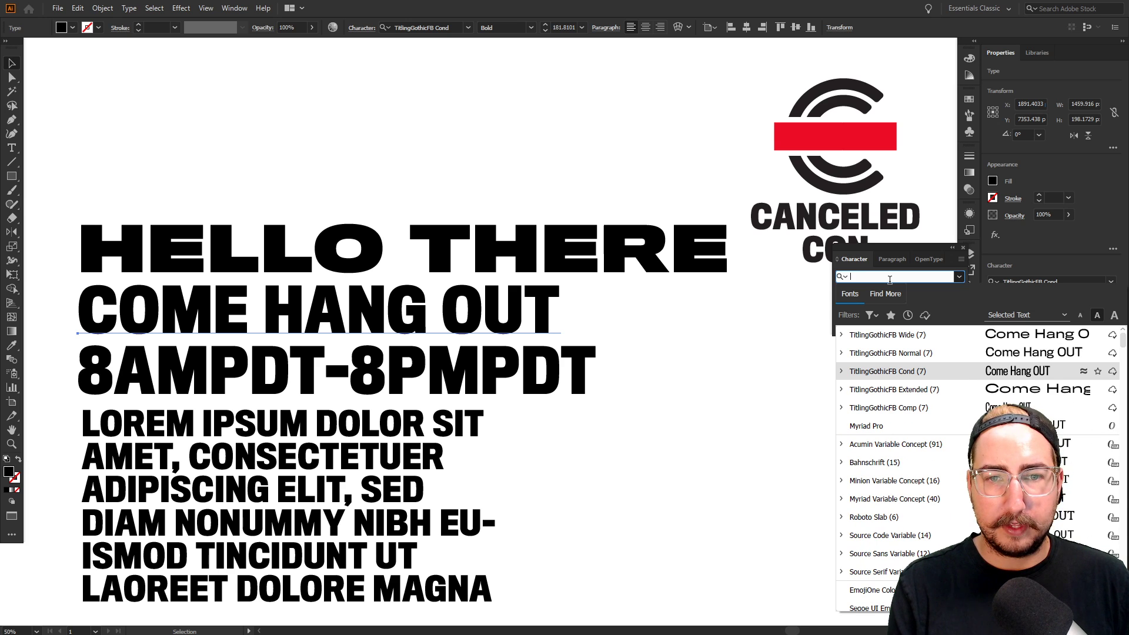
type("trade")
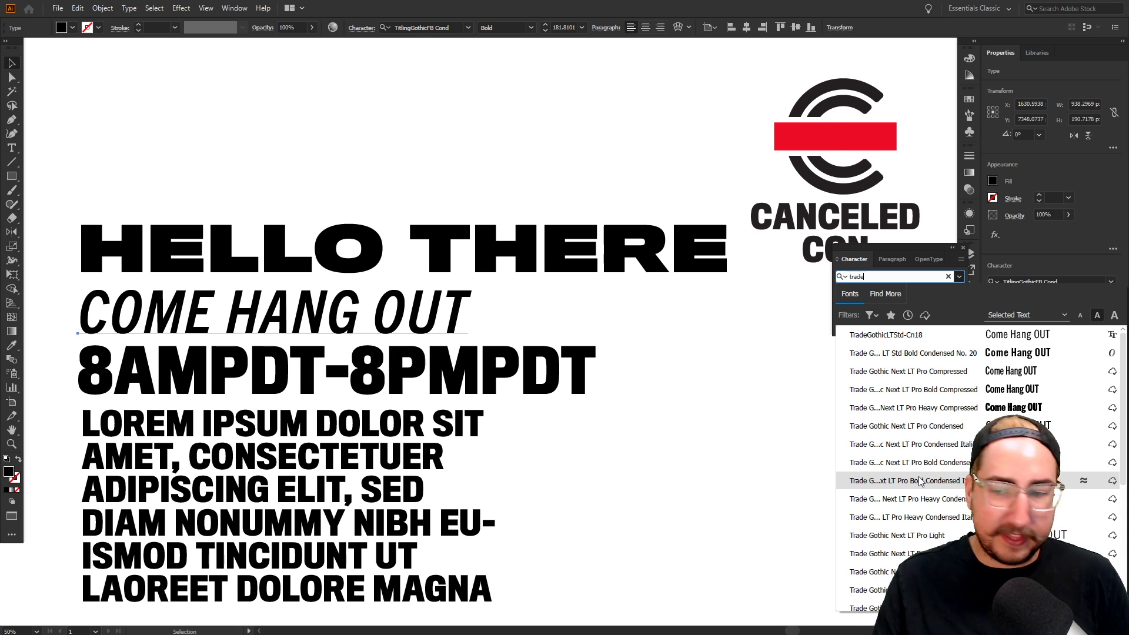
left_click(920, 481)
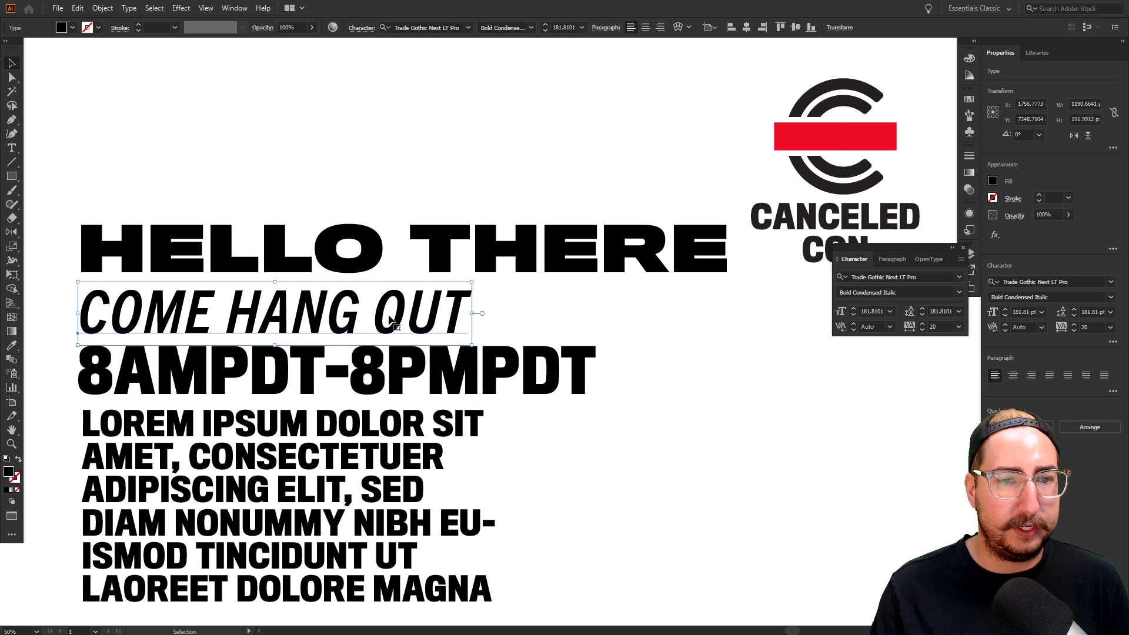
Scale the COME HANG OUT line down slightly, dismissing the missing-symbol warning
key("shift+s")
left_click(518, 141)
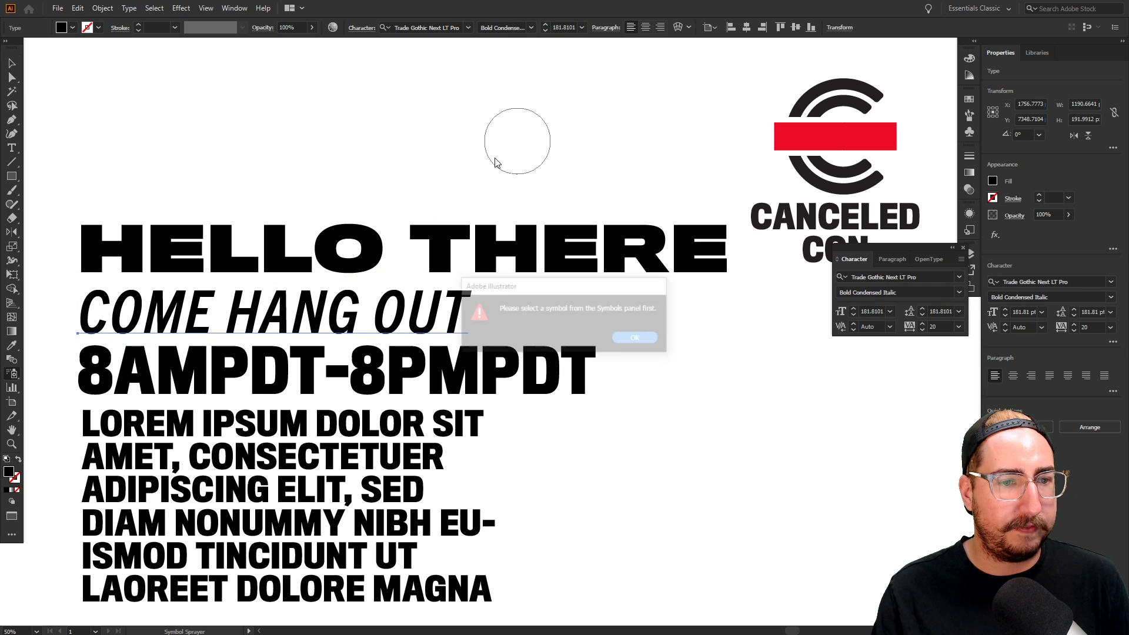
left_click(644, 338)
key("v")
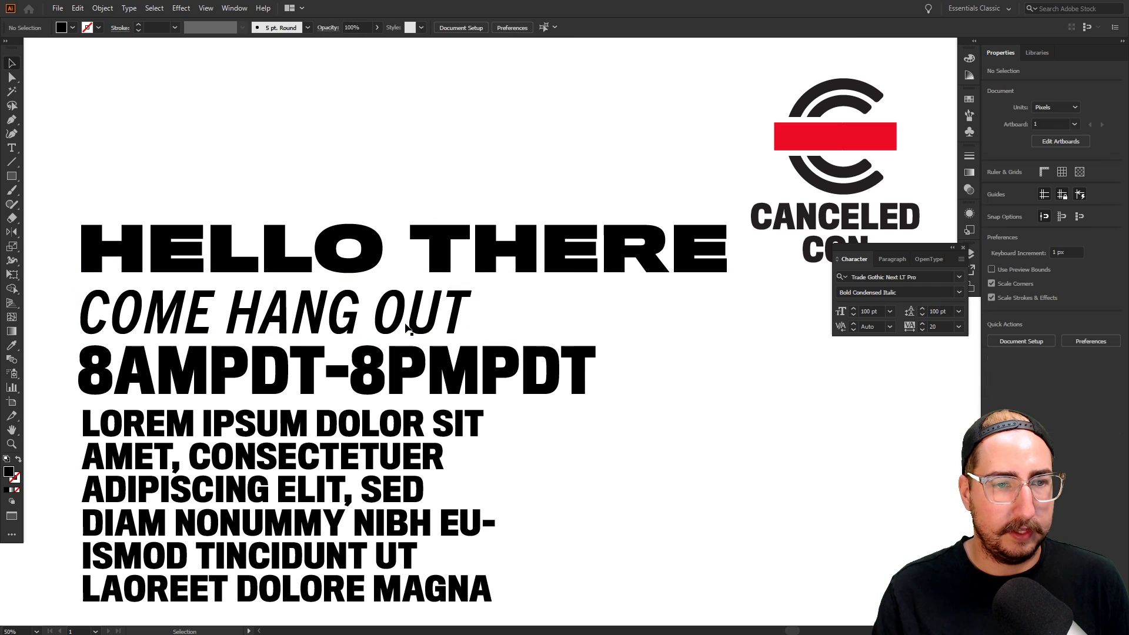
key("s")
left_click_drag(595, 119, 559, 151)
Move COME HANG OUT up so it sits tight beneath HELLO THERE
key("v")
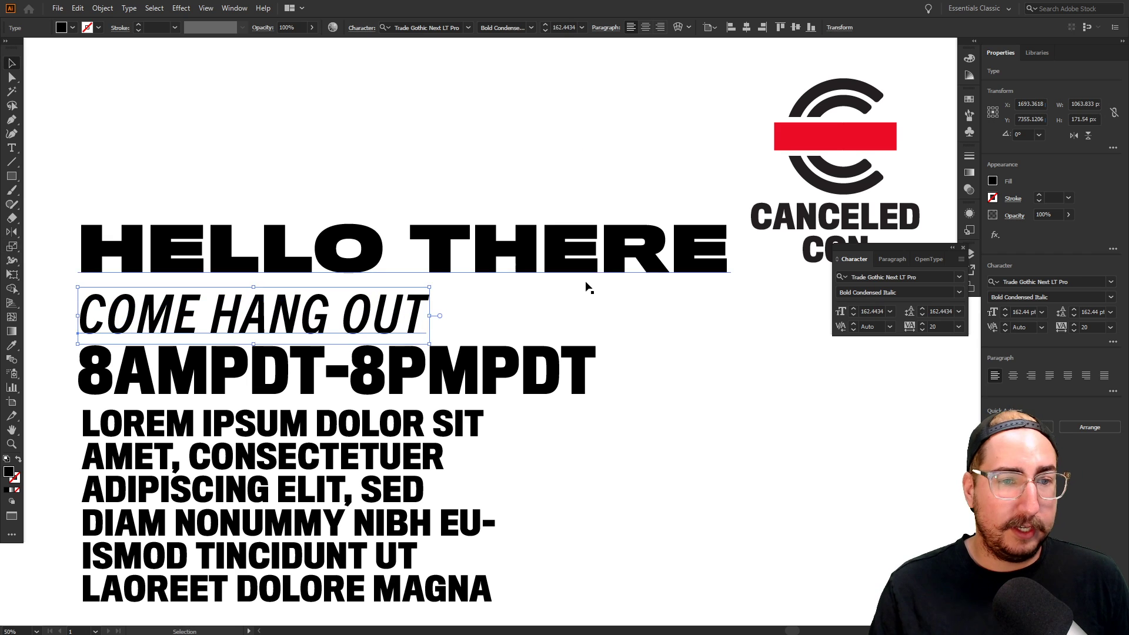
left_click(584, 301)
left_click_drag(366, 322, 365, 302)
key("shift+Down")
key("shift+Down")
key("shift+Down")
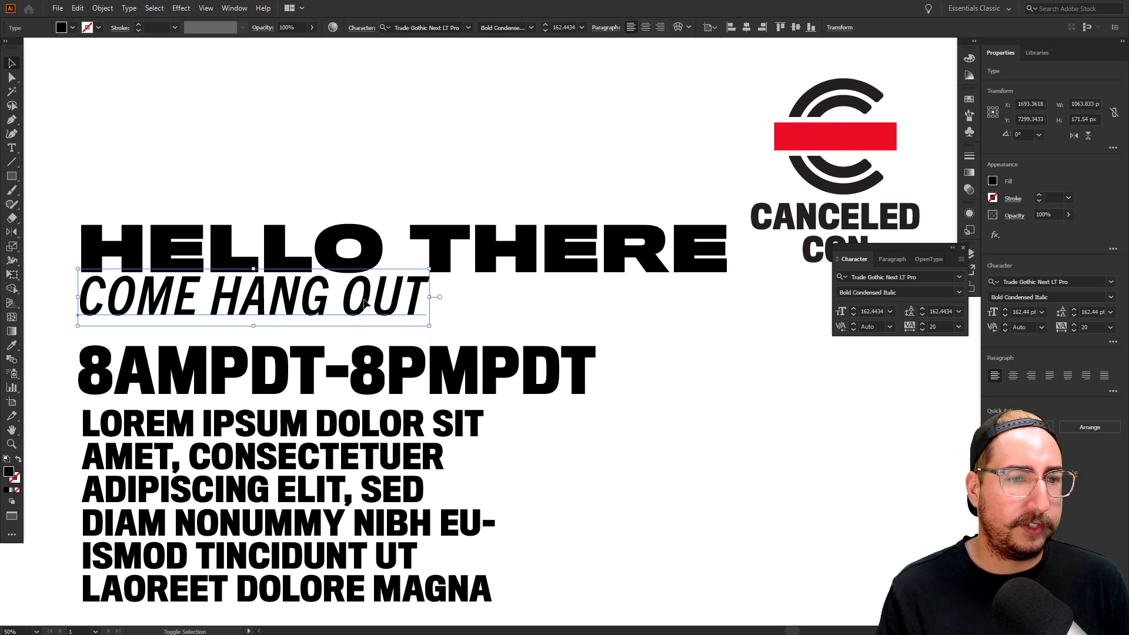
left_click(582, 310)
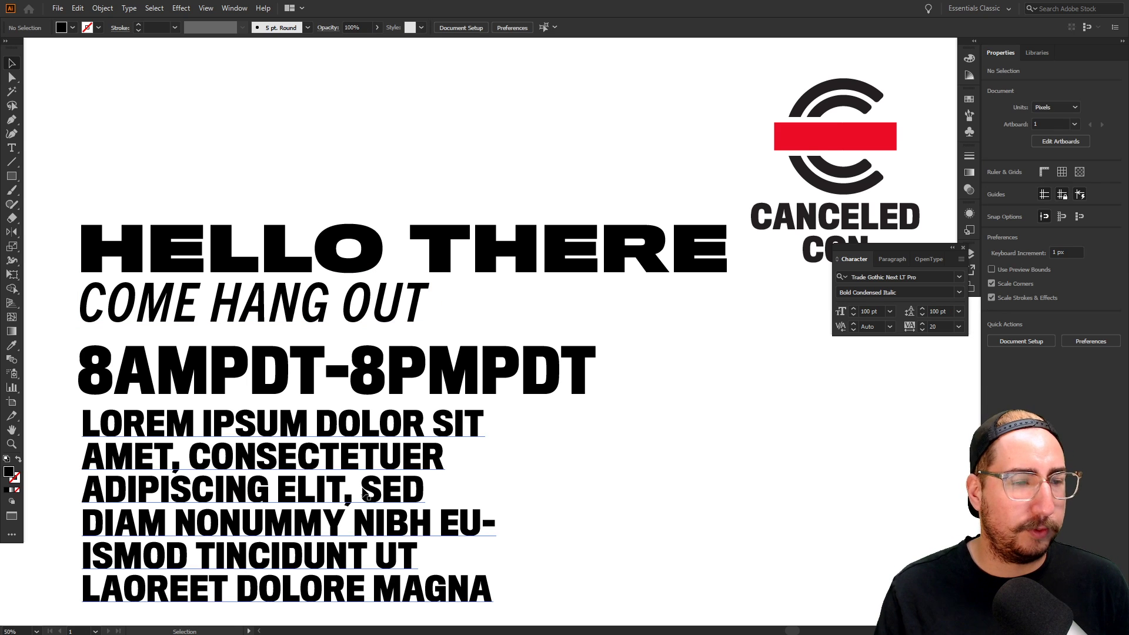
left_click_drag(525, 451, 538, 403)
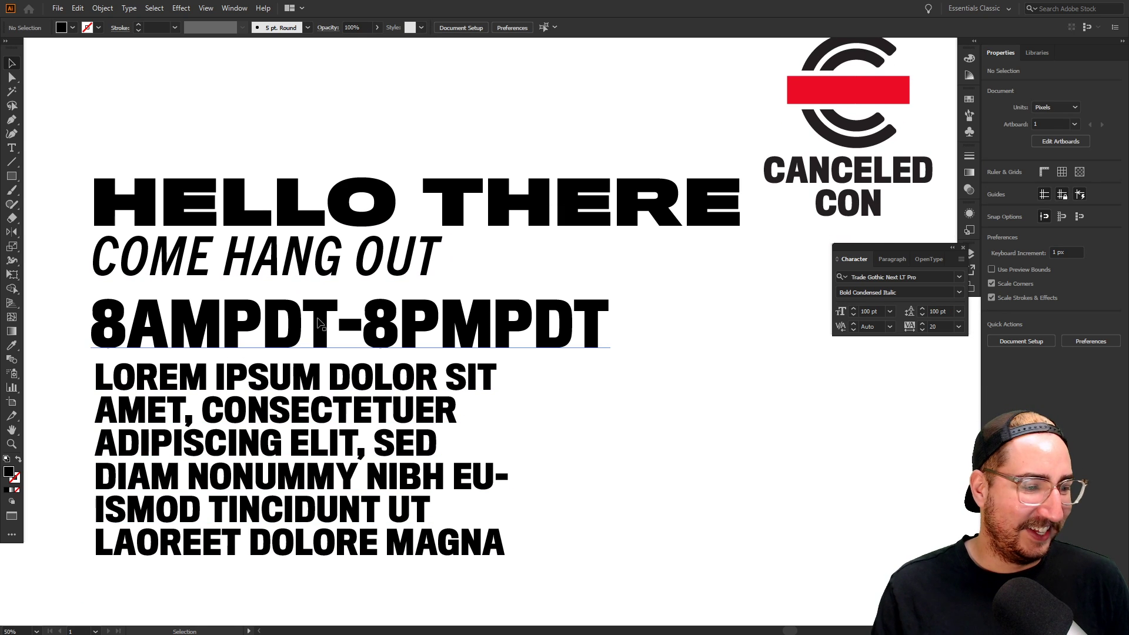
left_click(327, 323)
Browse the font list for 'titling' fonts without applying one
left_click(884, 276)
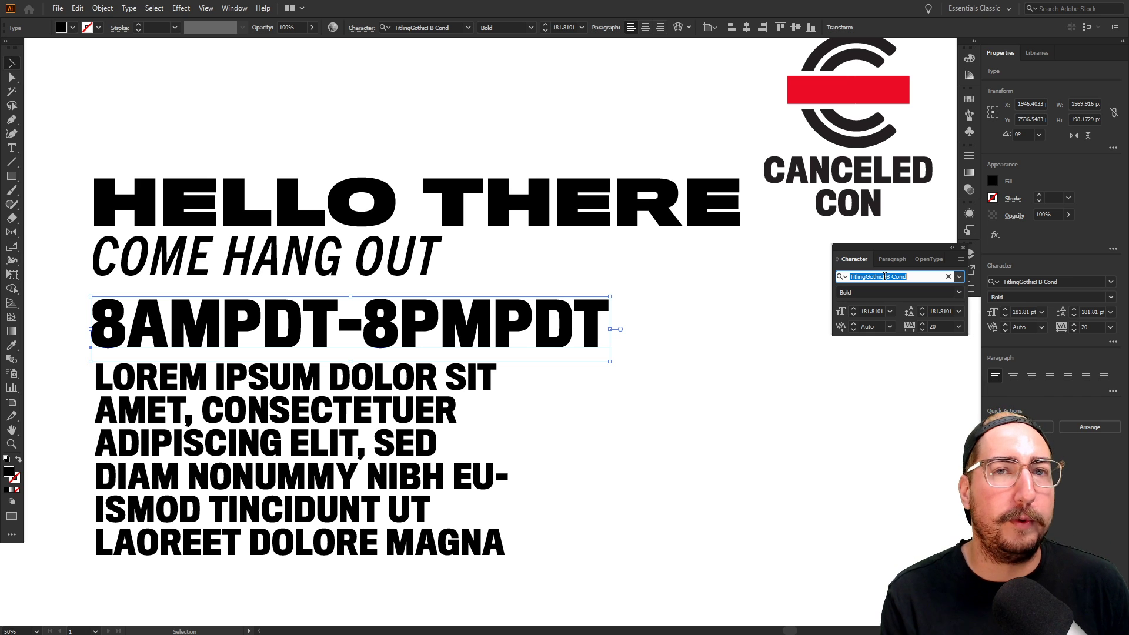
type("titling")
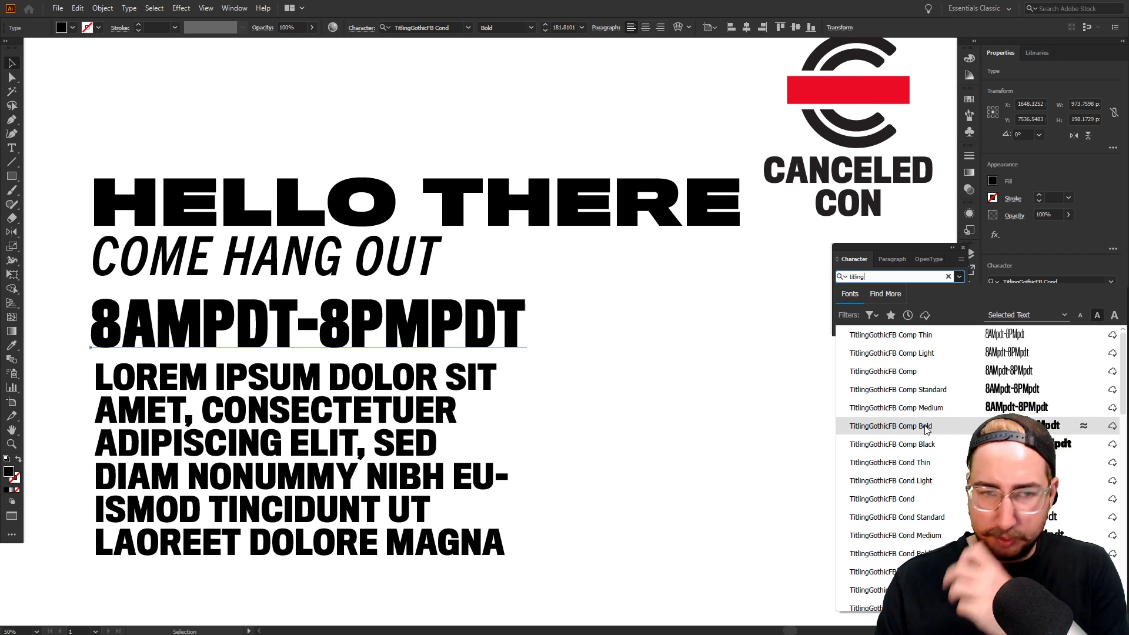
scroll(948, 507, "down", 1)
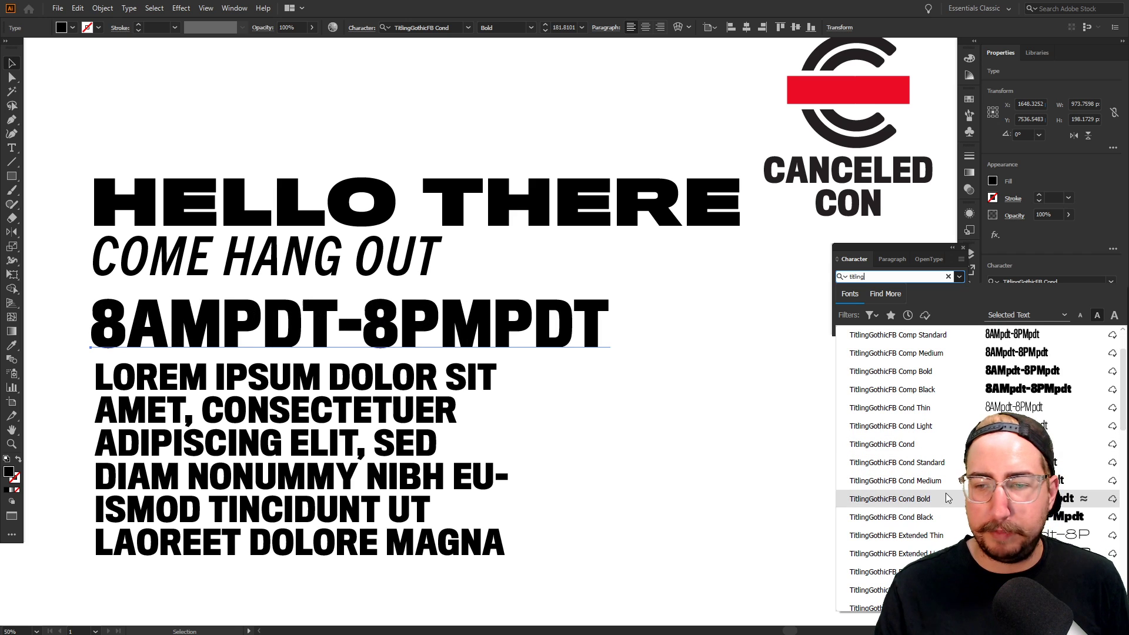
scroll(946, 505, "down", 2)
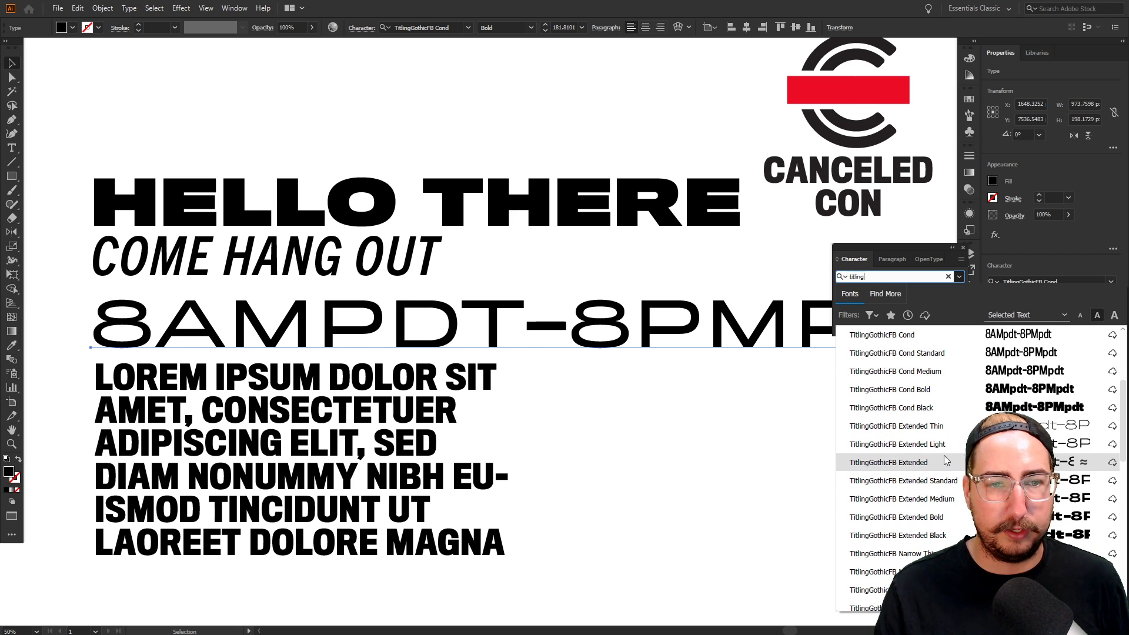
scroll(941, 462, "down", 5)
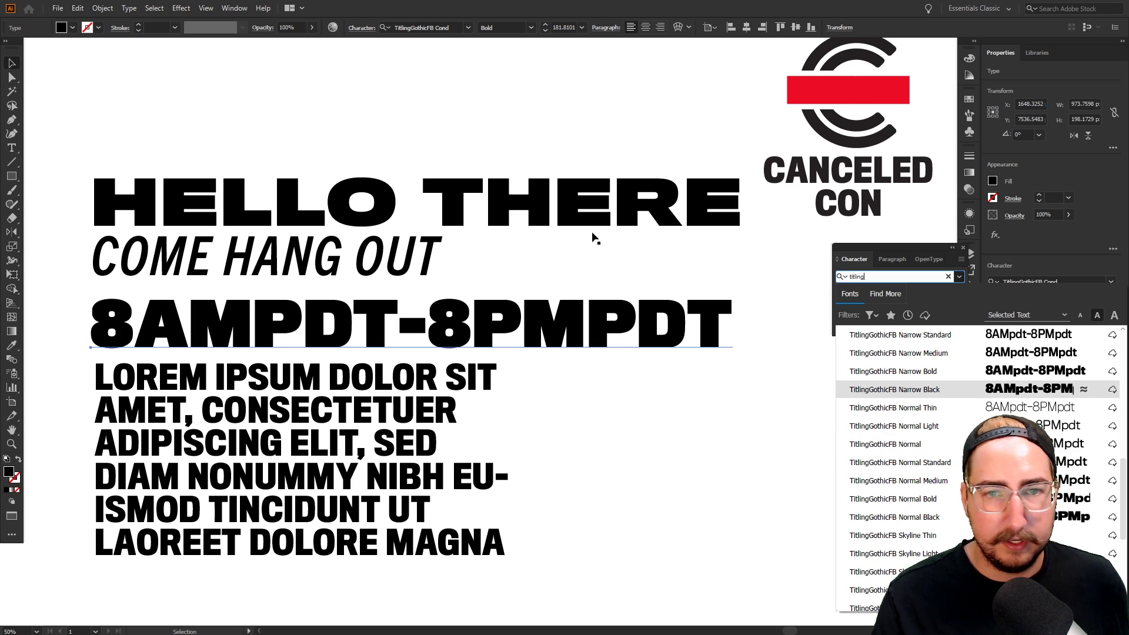
left_click(518, 205)
Set the whole 8AMPDT-8PMPDT line in TitlingGothicFB Extended Regular
double_click(499, 202)
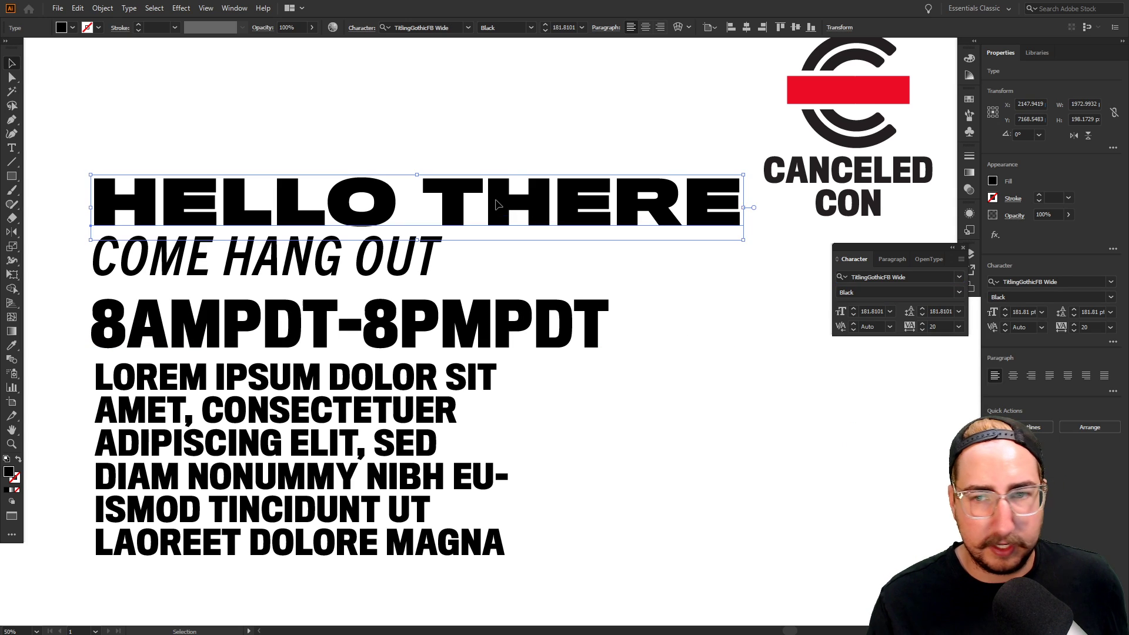
triple_click(493, 313)
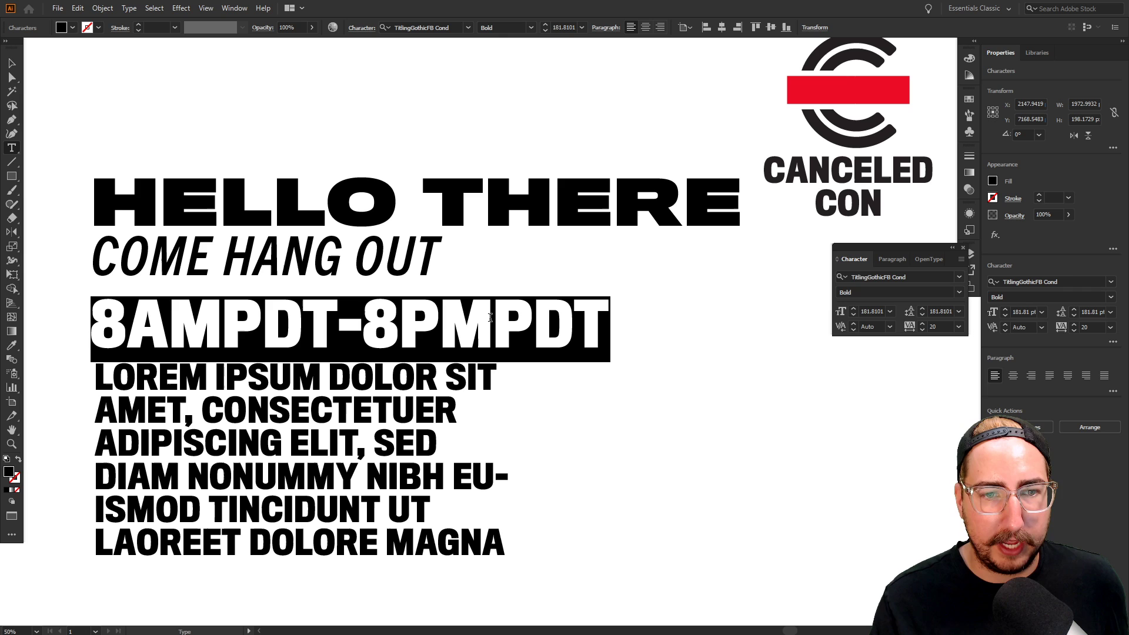
left_click(925, 277)
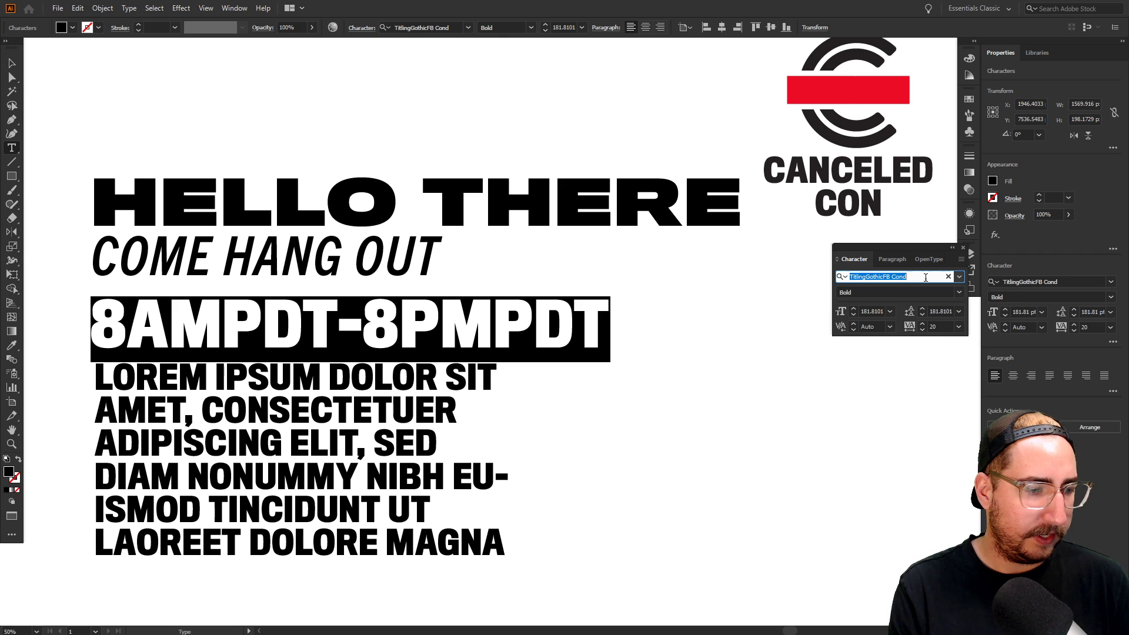
type("ti")
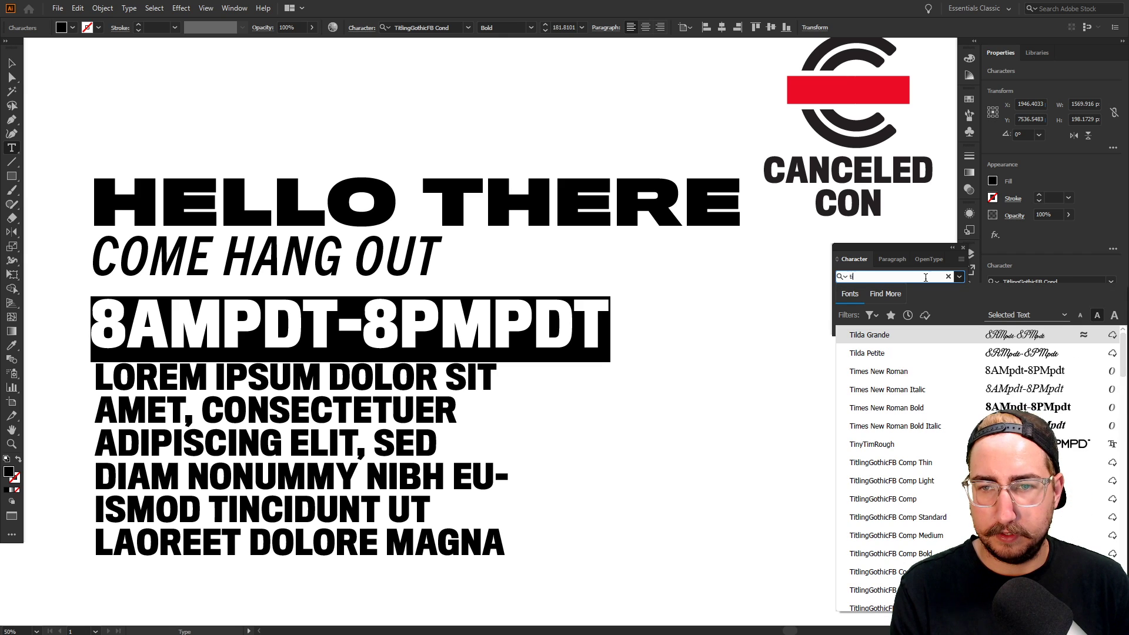
type("tl")
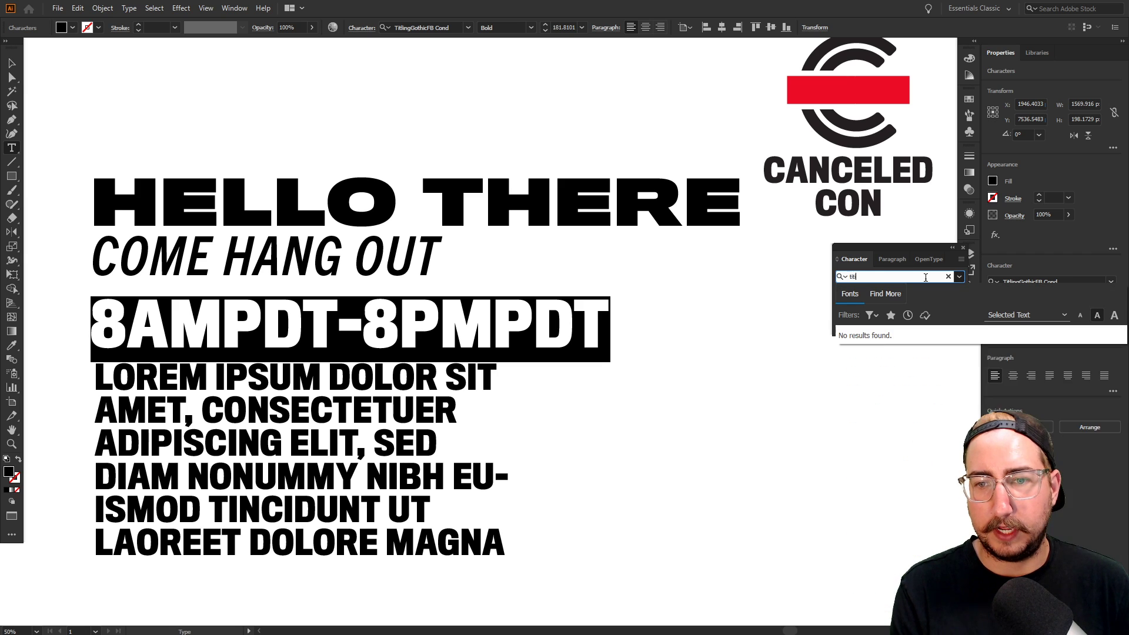
key("BackSpace")
type("l")
scroll(912, 382, "down", 3)
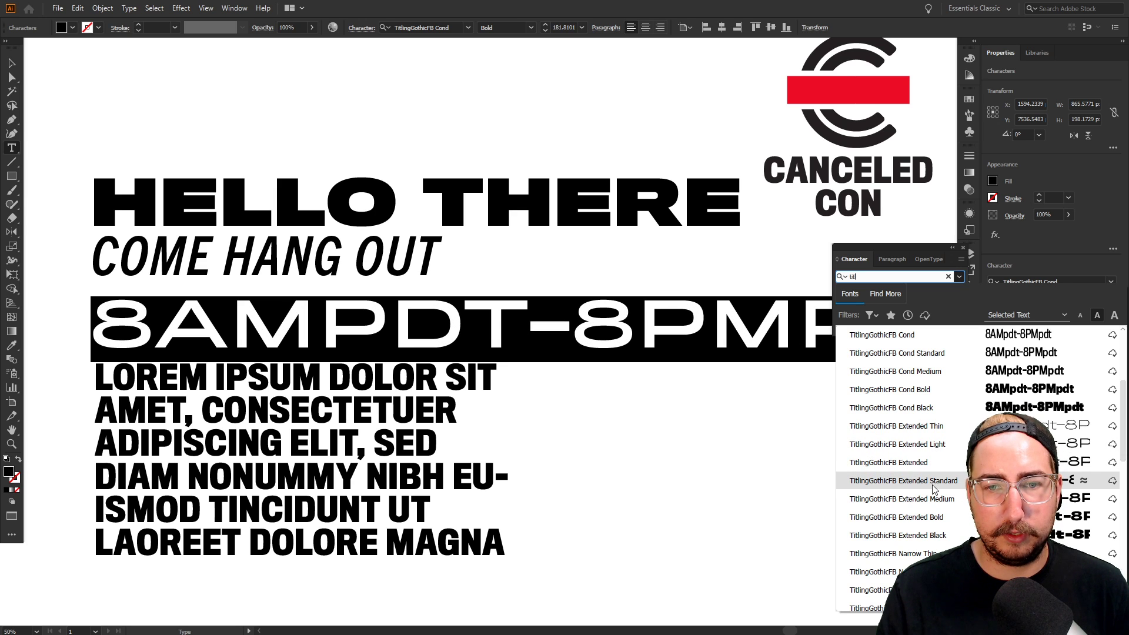
left_click(932, 471)
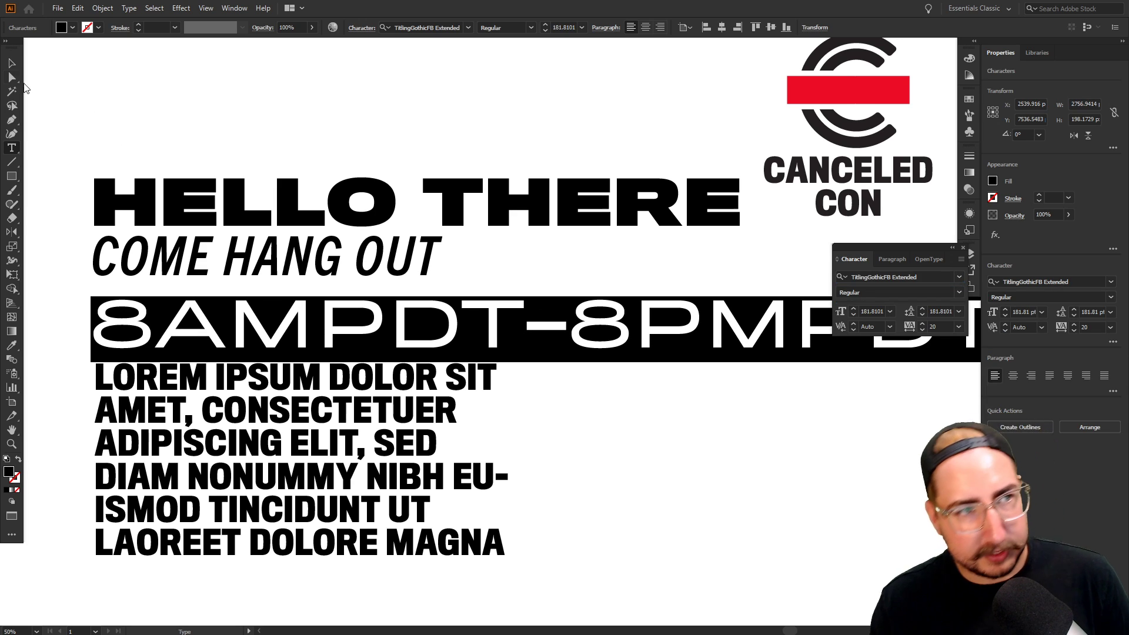
Shrink 8AMPDT-8PMPDT to about 96 pt and place it directly under COME HANG OUT
key("Escape")
key("s")
left_click_drag(608, 114, 493, 229)
left_click_drag(587, 145, 539, 196)
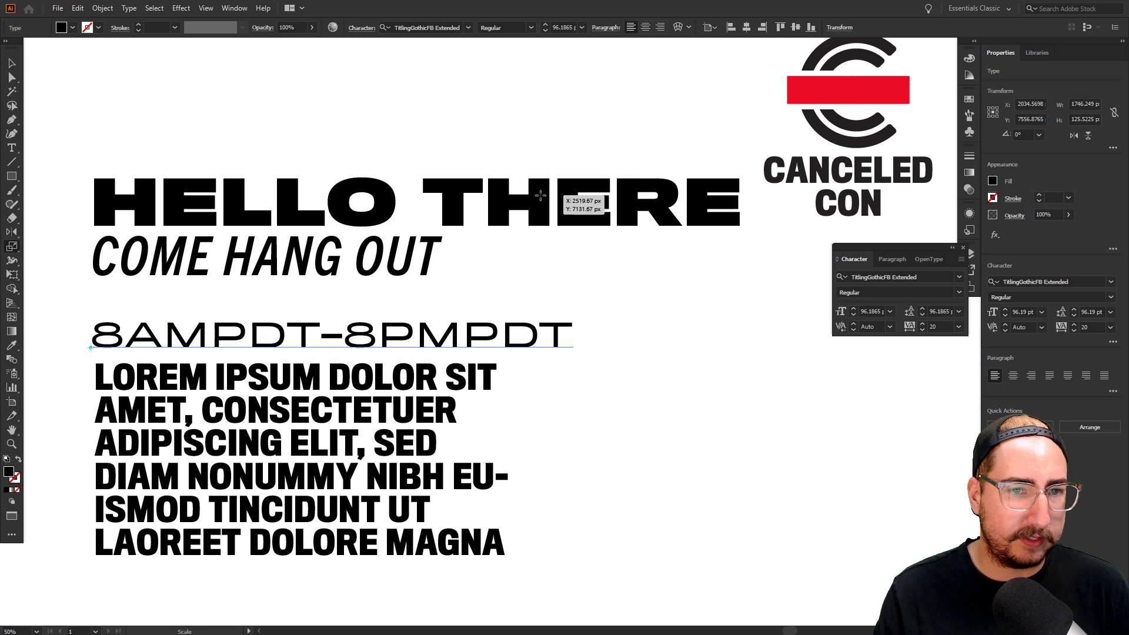
key("v")
left_click_drag(422, 330, 422, 290)
left_click(647, 303)
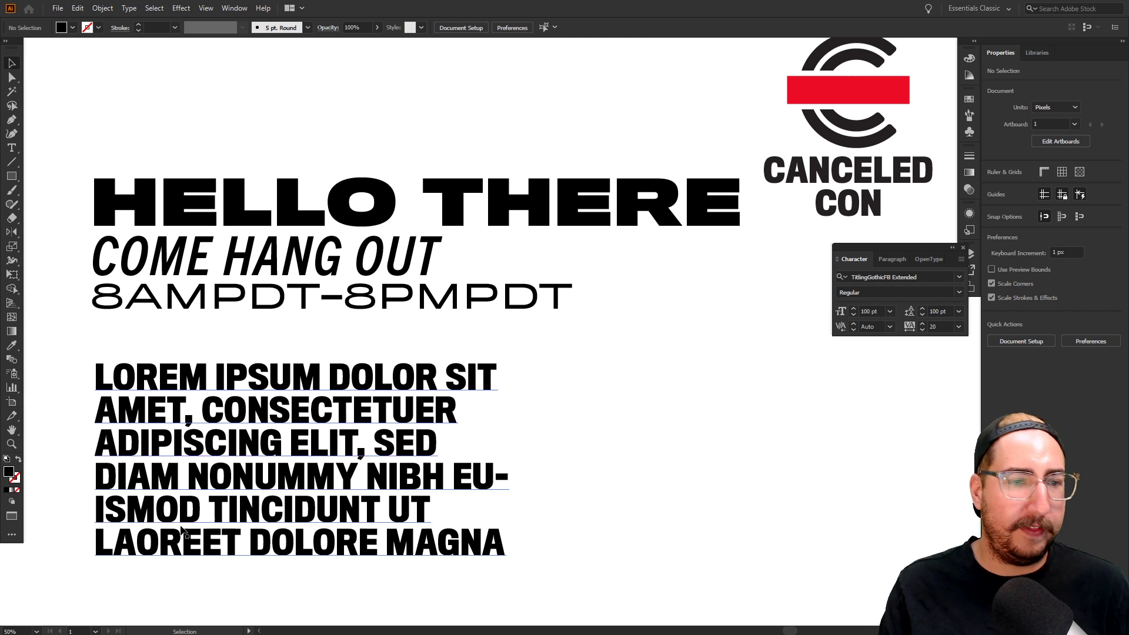
Raise the Lorem ipsum paragraph under 8AMPDT-8PMPDT and filter its font list to slab serif
left_click(294, 476)
left_click_drag(433, 381, 432, 336)
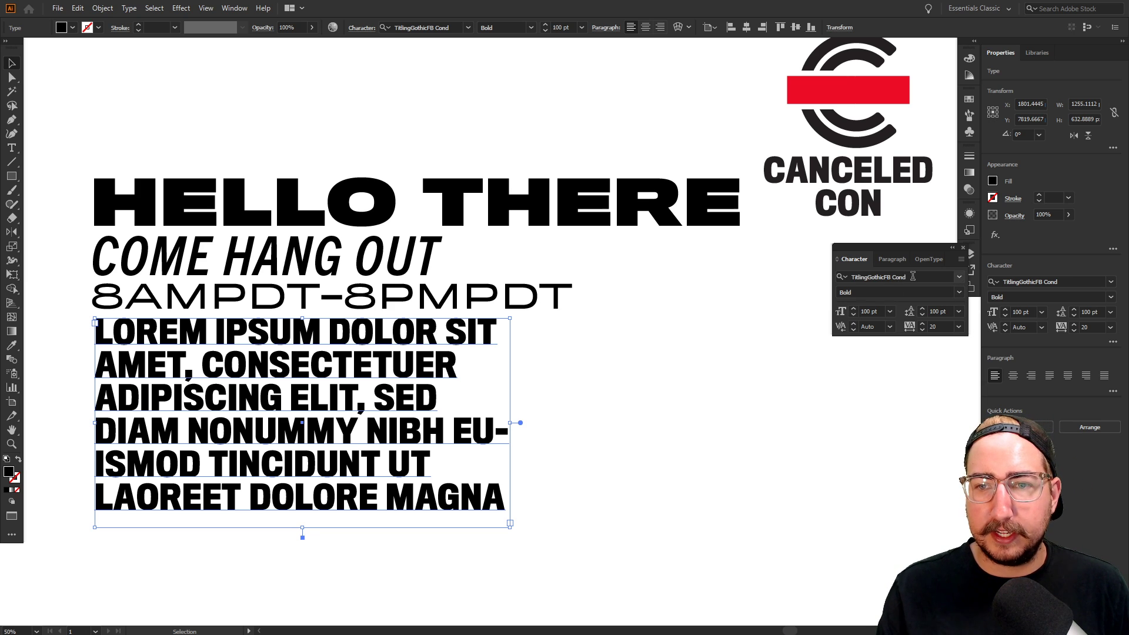
left_click(959, 278)
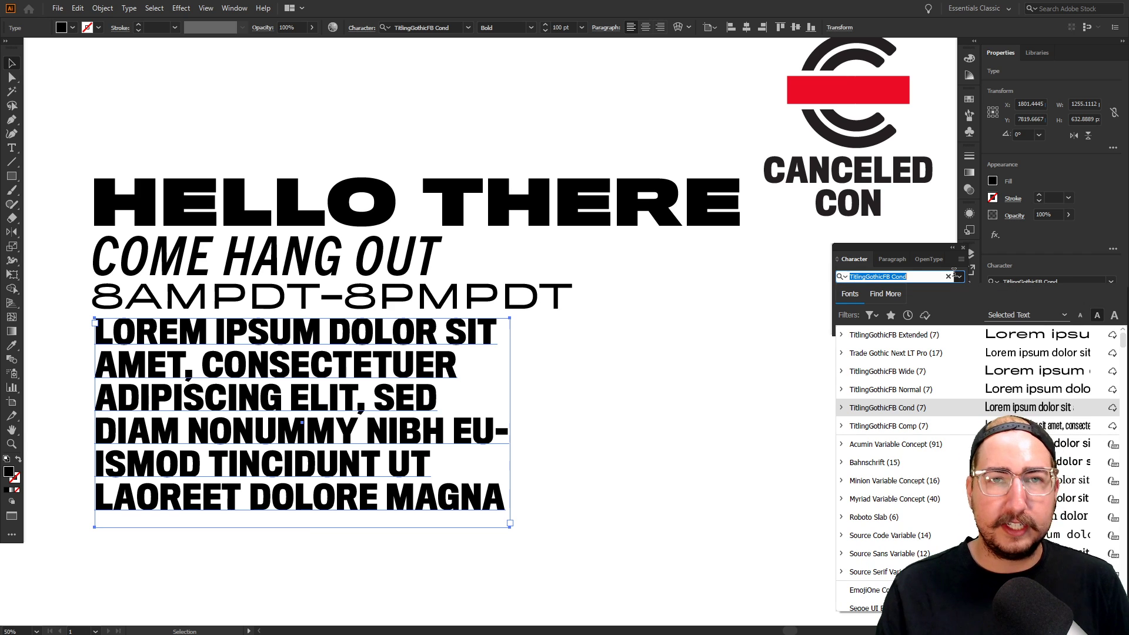
left_click(871, 316)
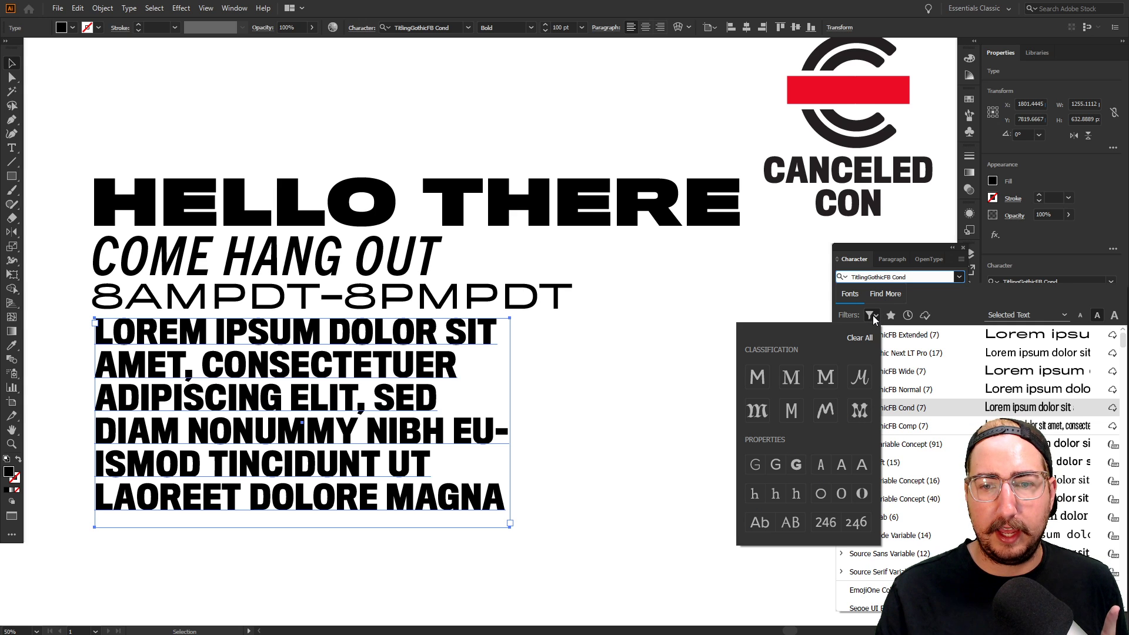
left_click(822, 378)
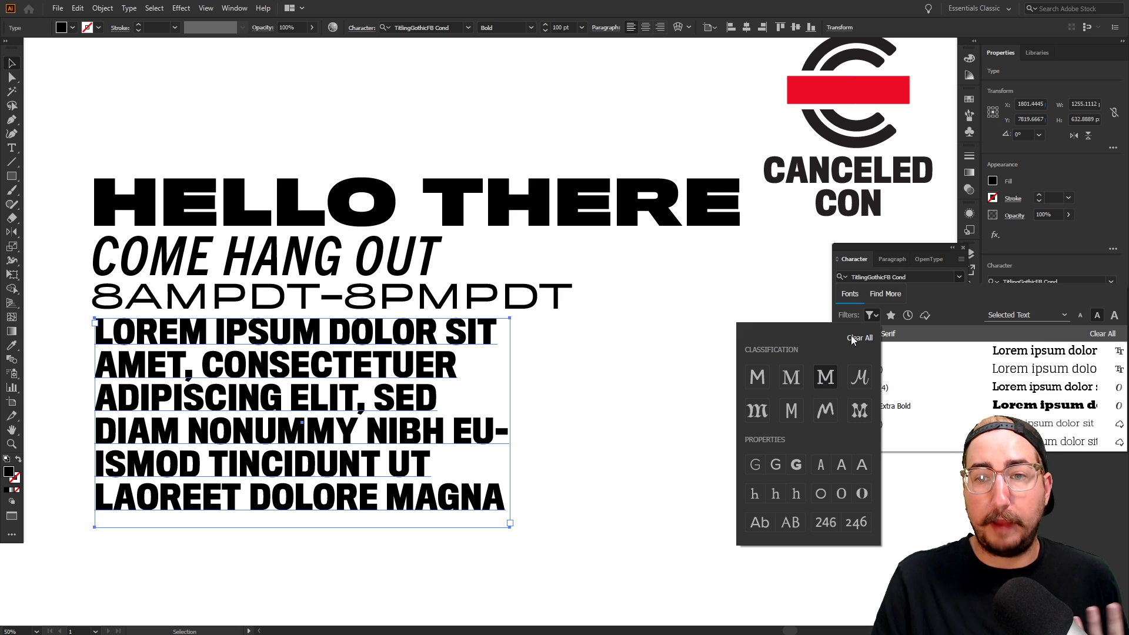
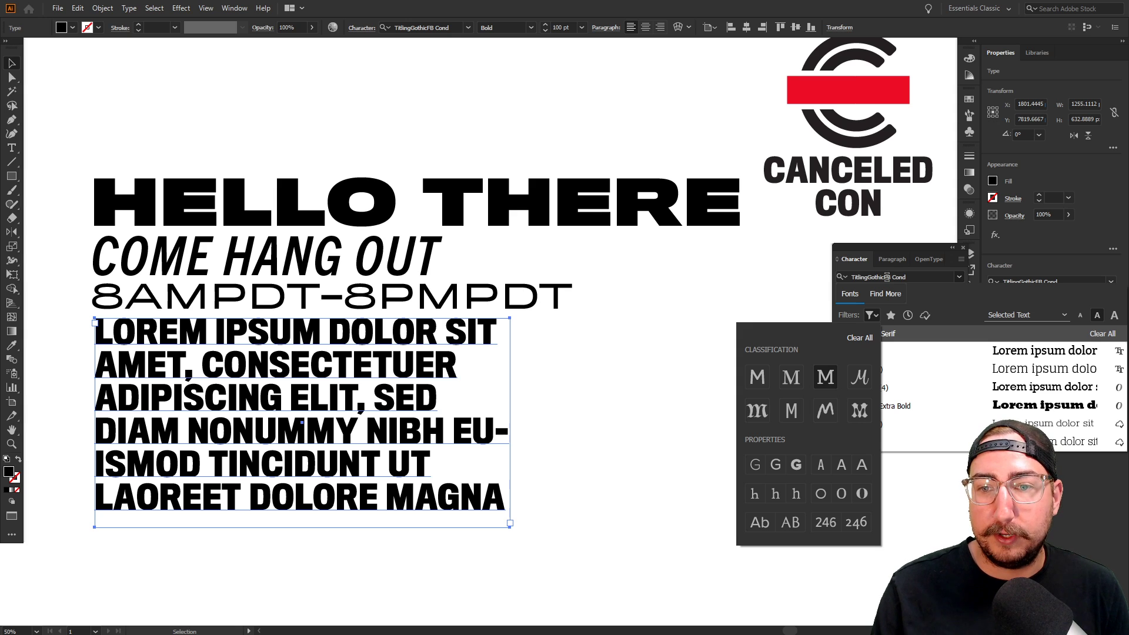
Clear the font filters and limit Adobe Fonts to Monospace typefaces in Regular weight
left_click(862, 337)
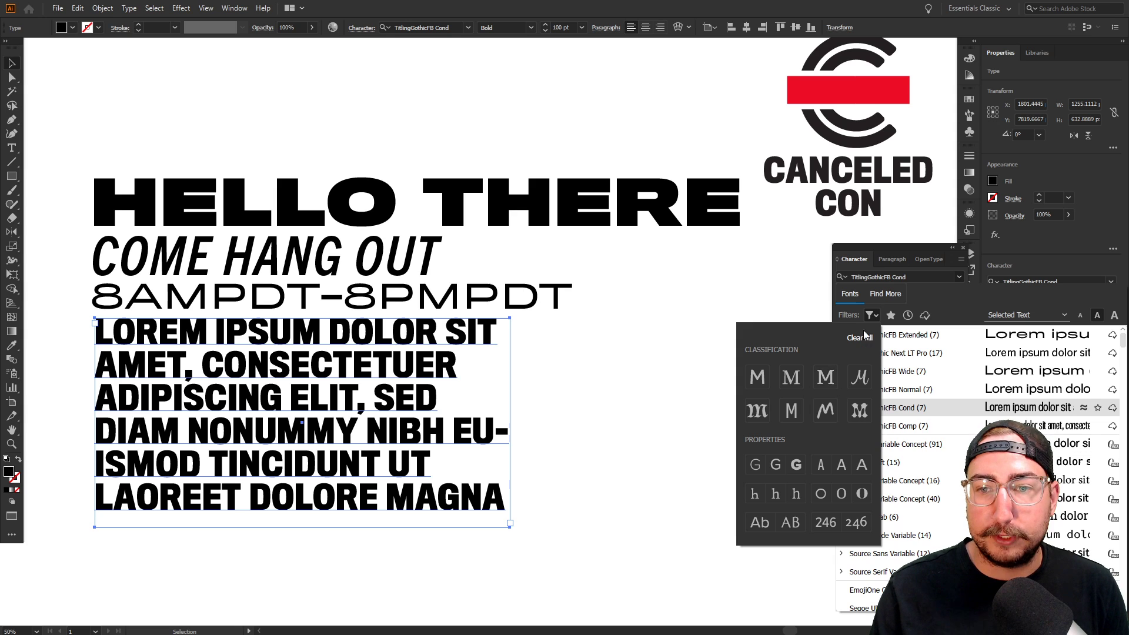
left_click(827, 377)
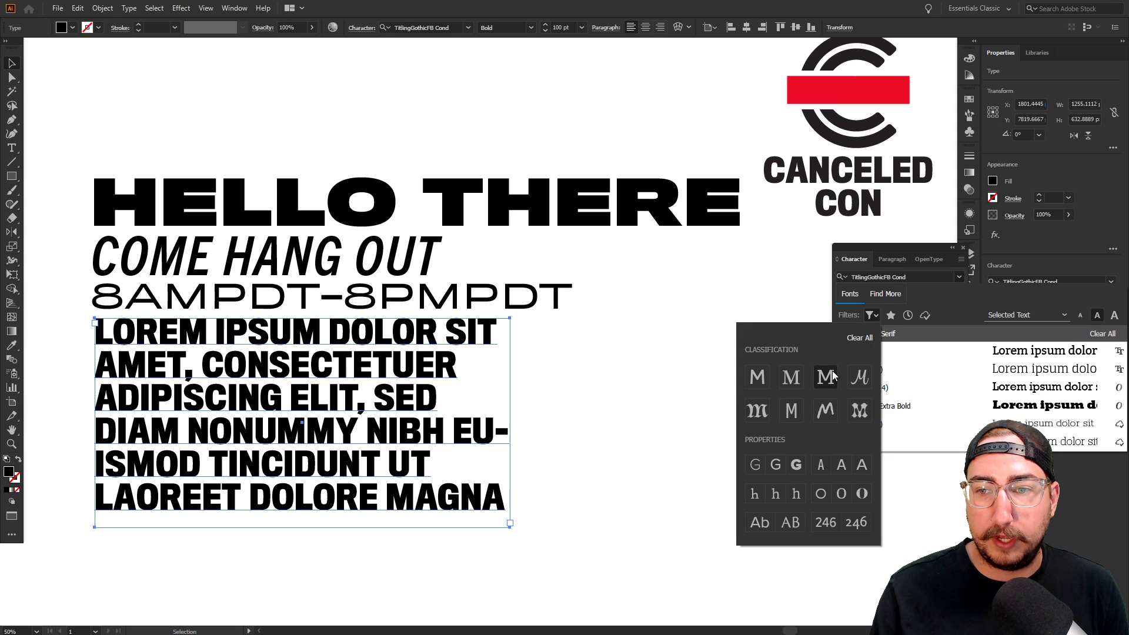
left_click(875, 313)
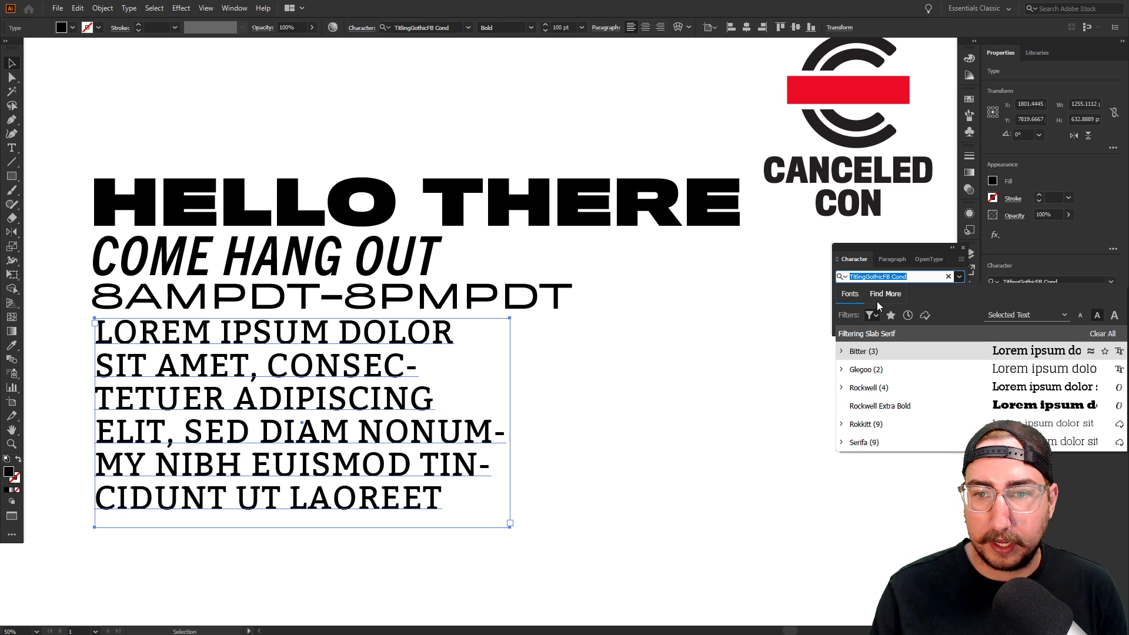
left_click(885, 294)
left_click(872, 316)
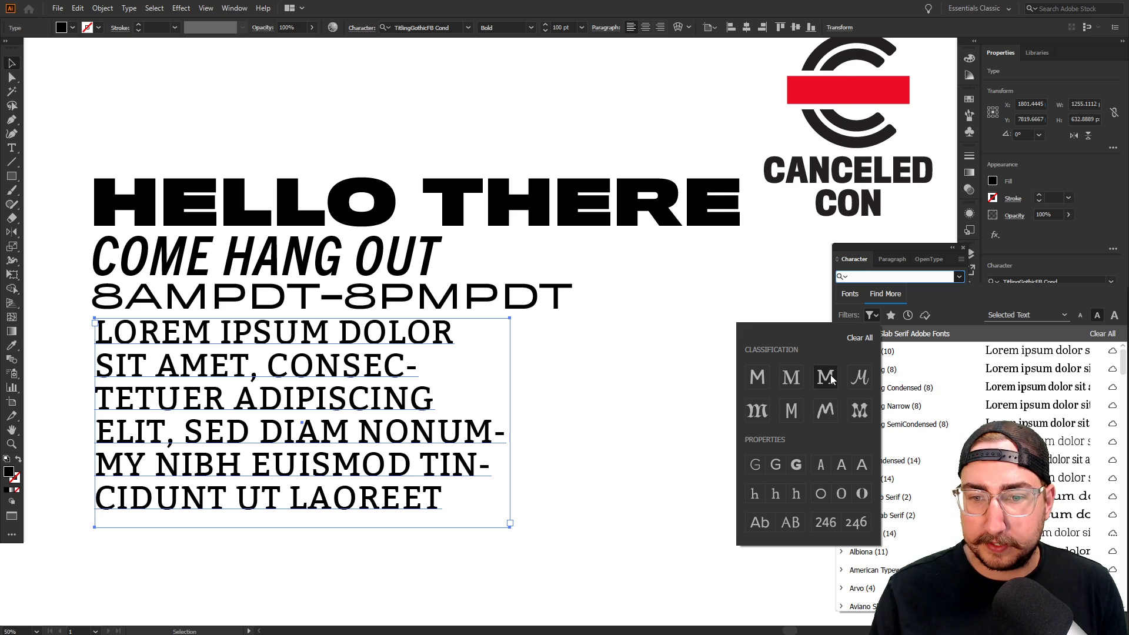
left_click(774, 468)
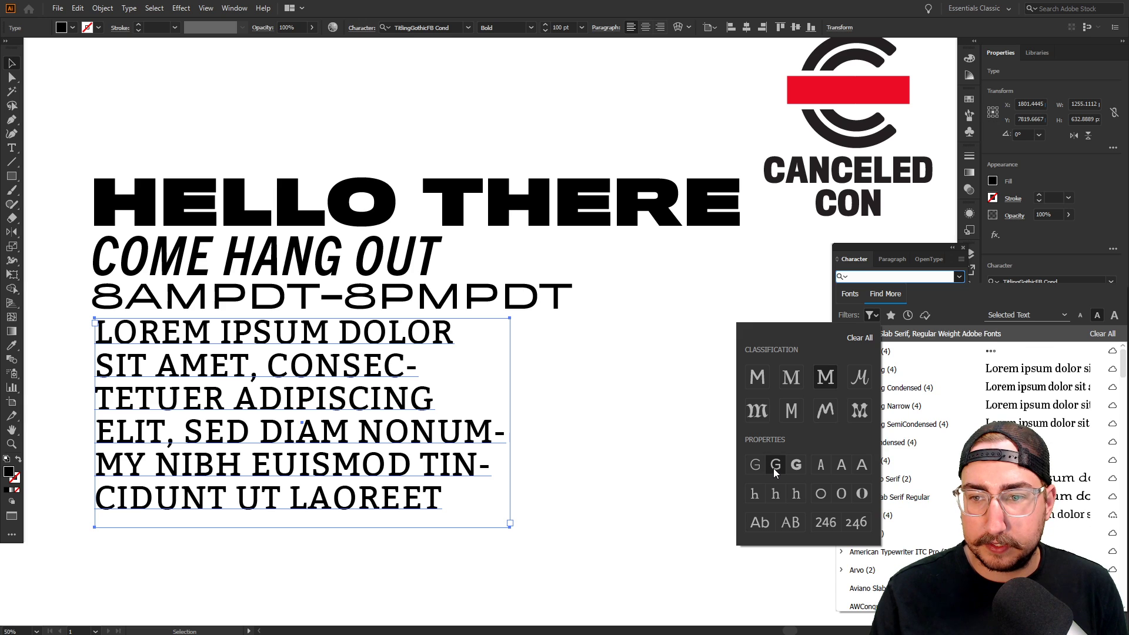
left_click(800, 415)
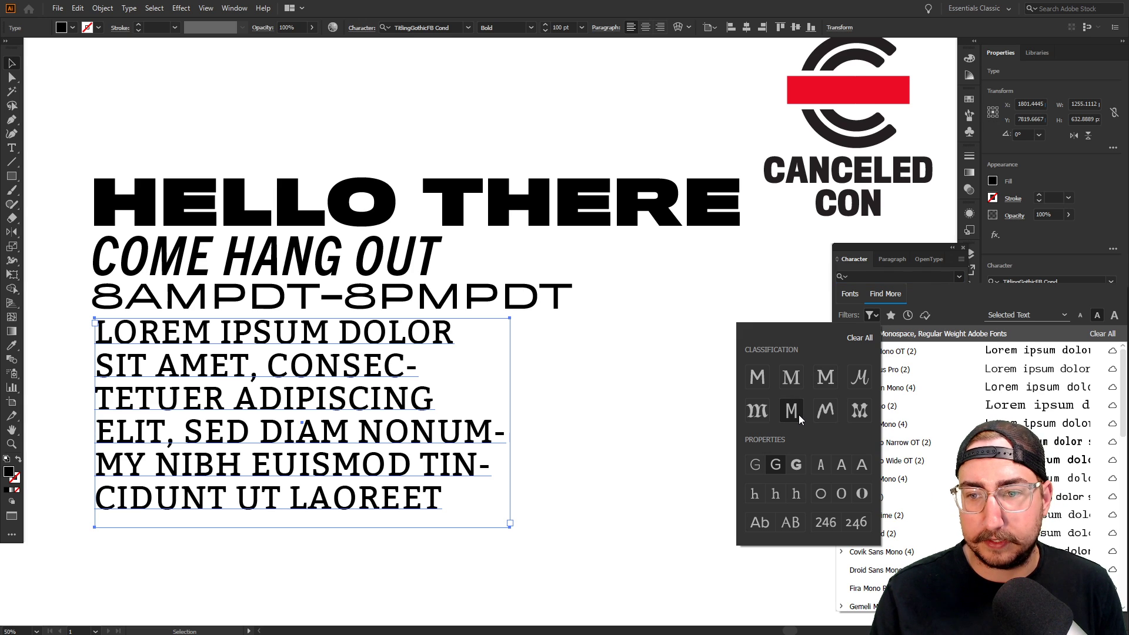
Preview monospace fonts on the paragraph, pick Orator Std, and close the browser tab it opens
left_click(873, 315)
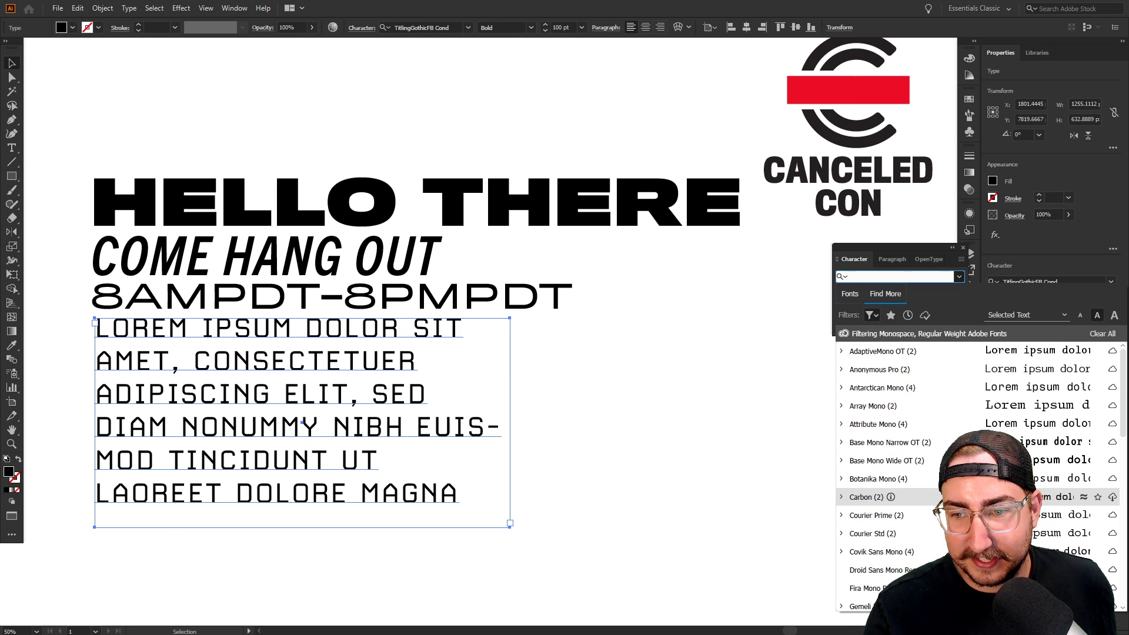
scroll(947, 532, "down", 2)
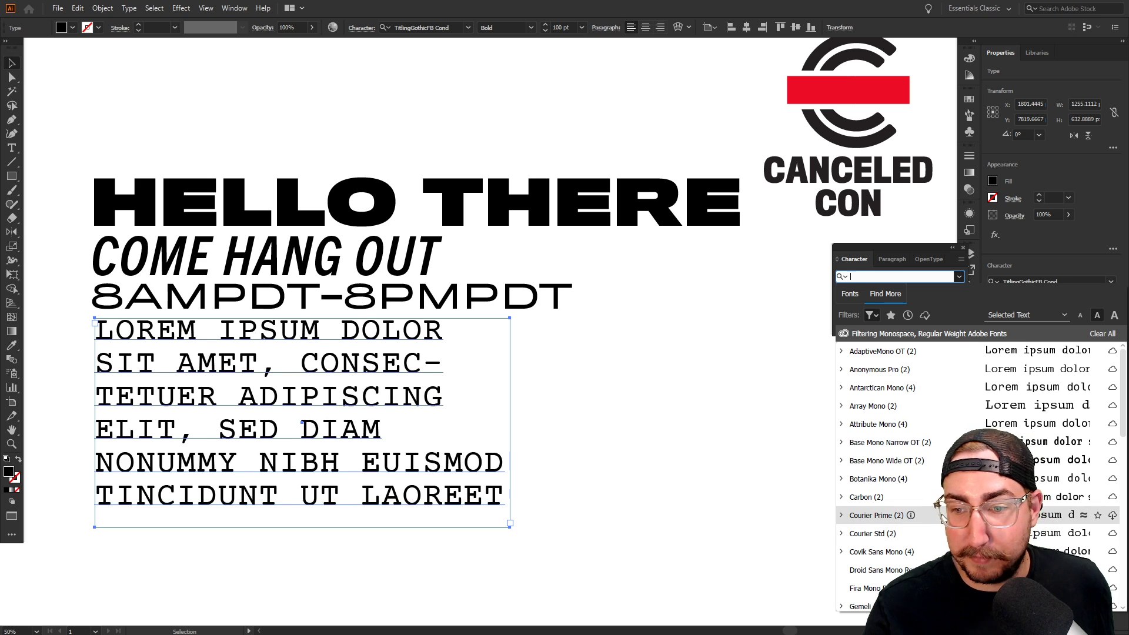
scroll(933, 513, "down", 3)
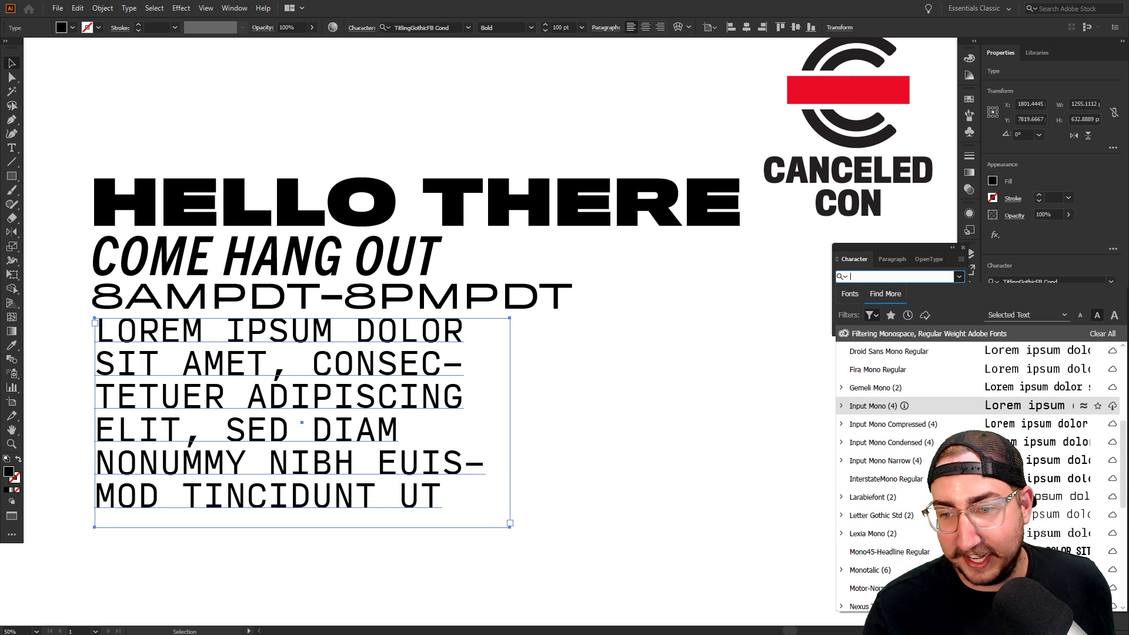
scroll(933, 513, "down", 2)
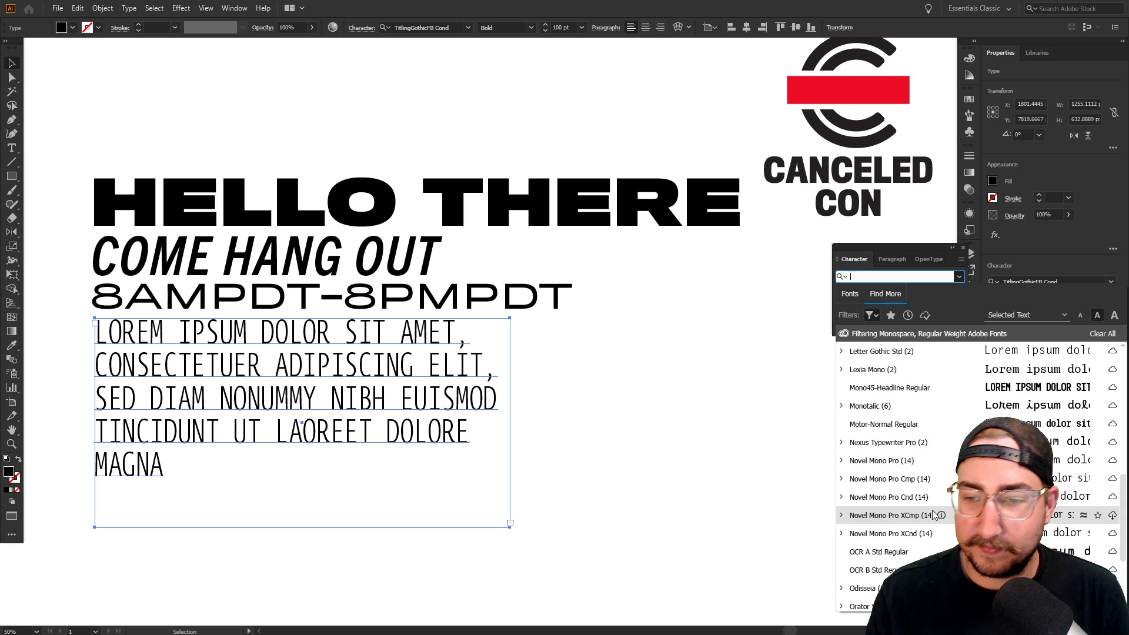
scroll(933, 512, "down", 2)
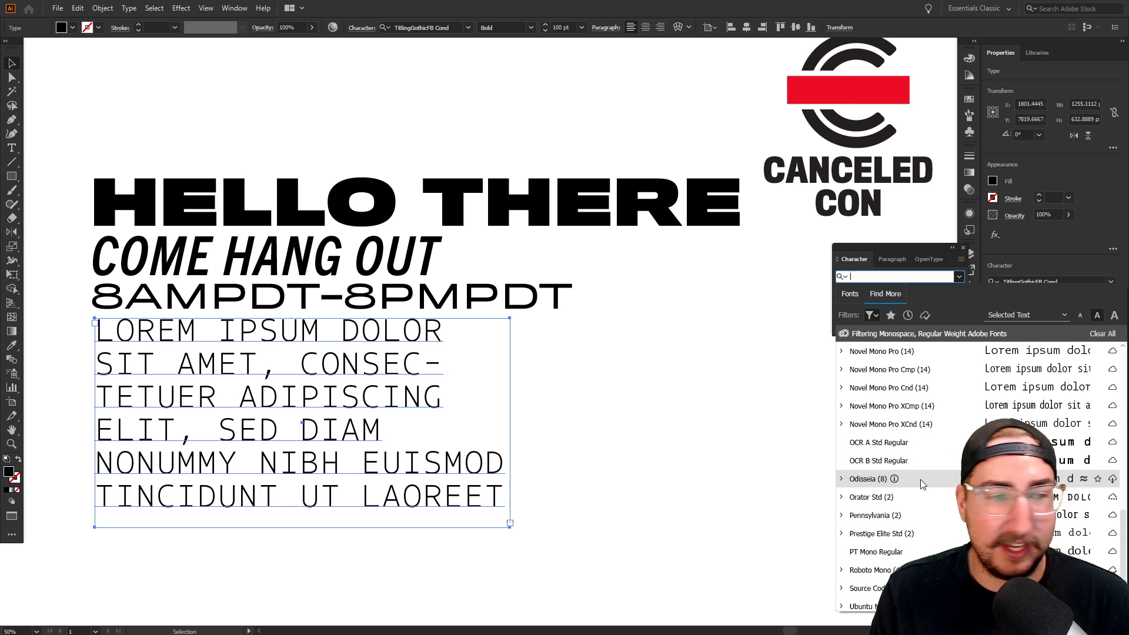
scroll(920, 482, "down", 1)
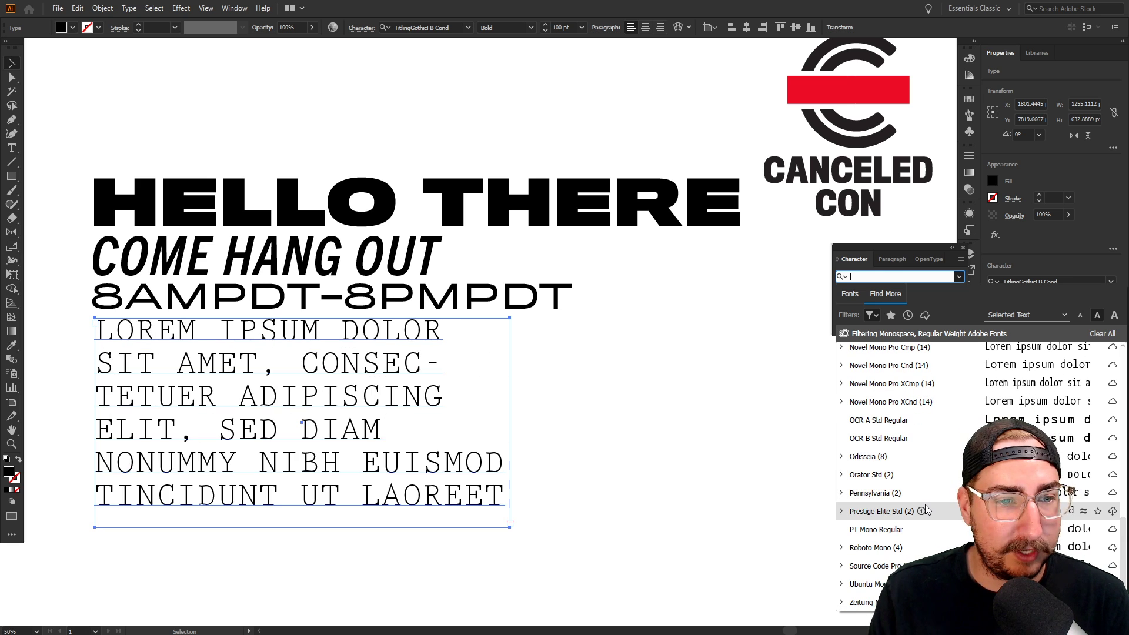
left_click(870, 475)
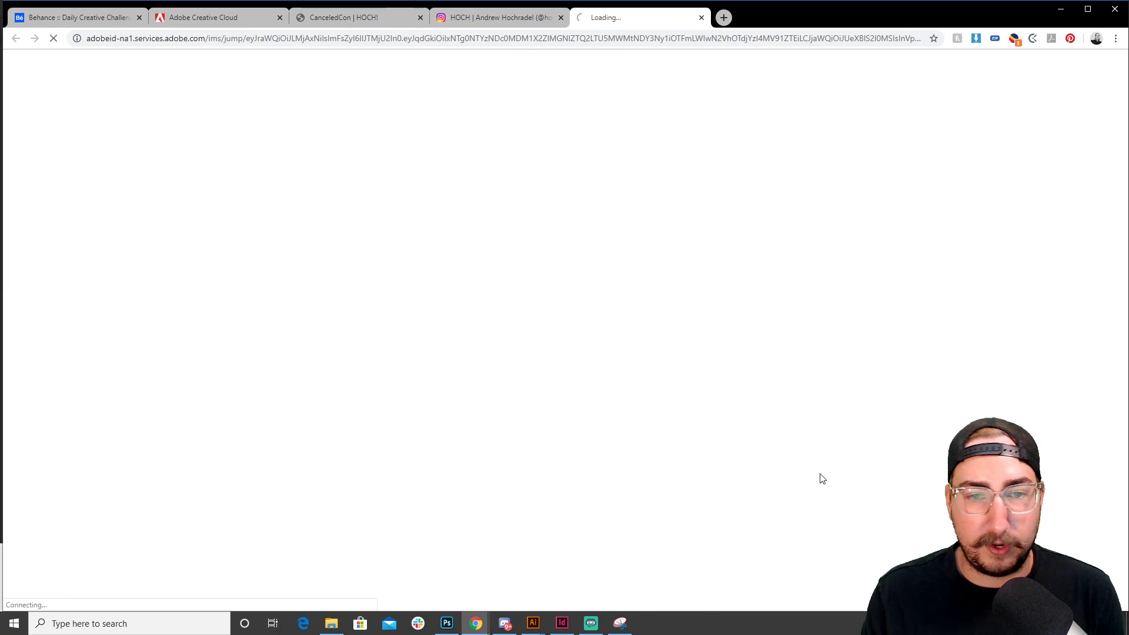
left_click(700, 18)
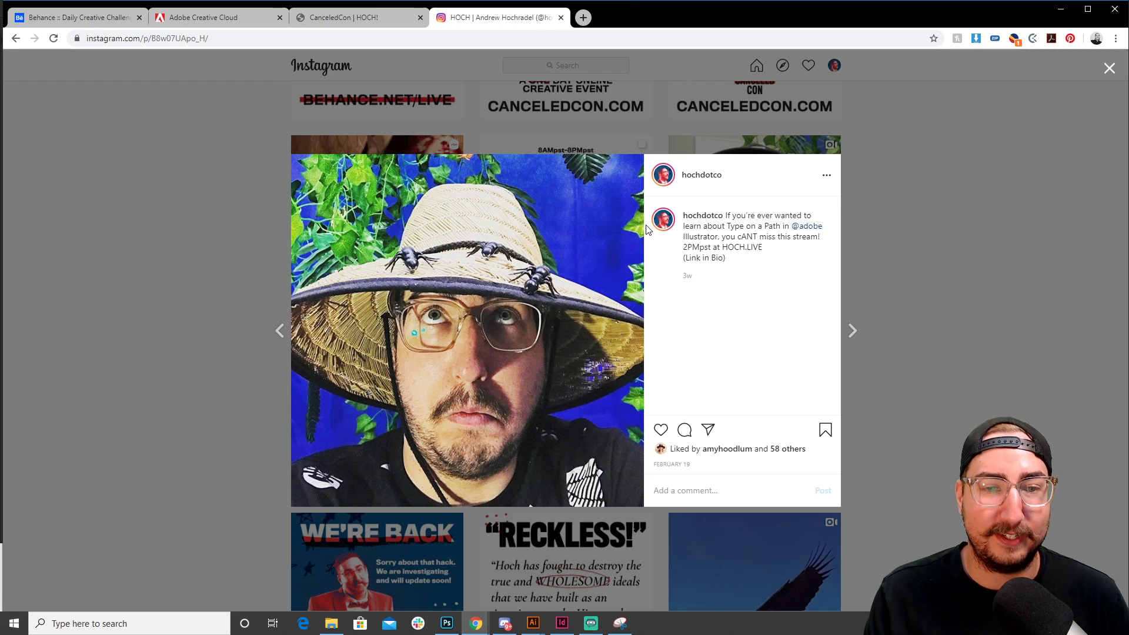
key("alt+Tab")
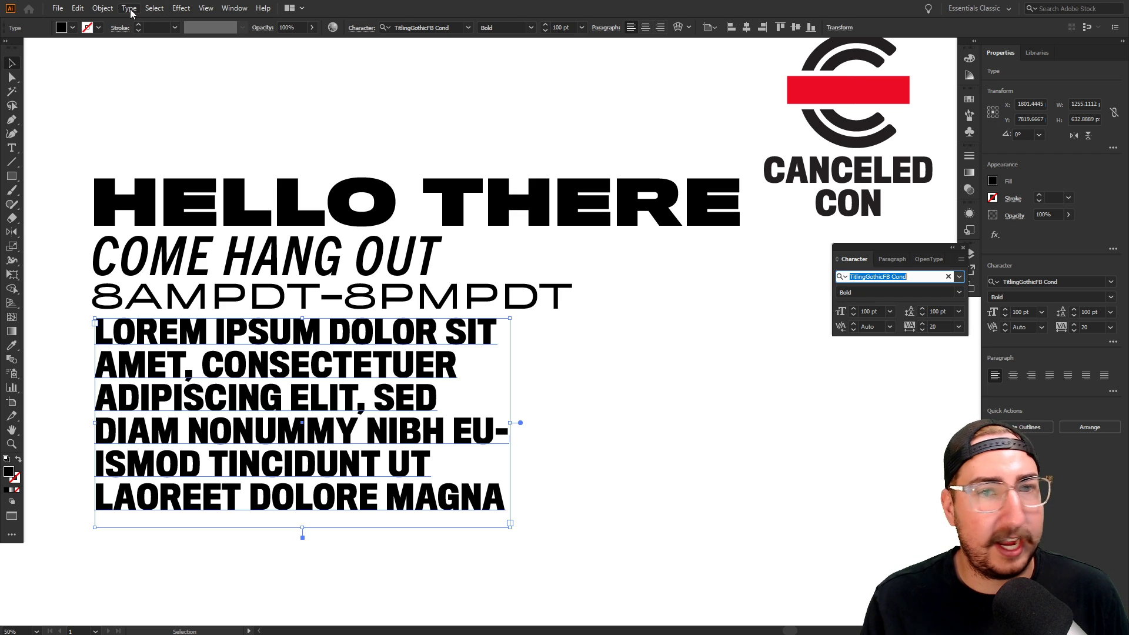
Turn off All Caps on the lorem ipsum paragraph and bring back the Find More font list
left_click(933, 260)
left_click(851, 259)
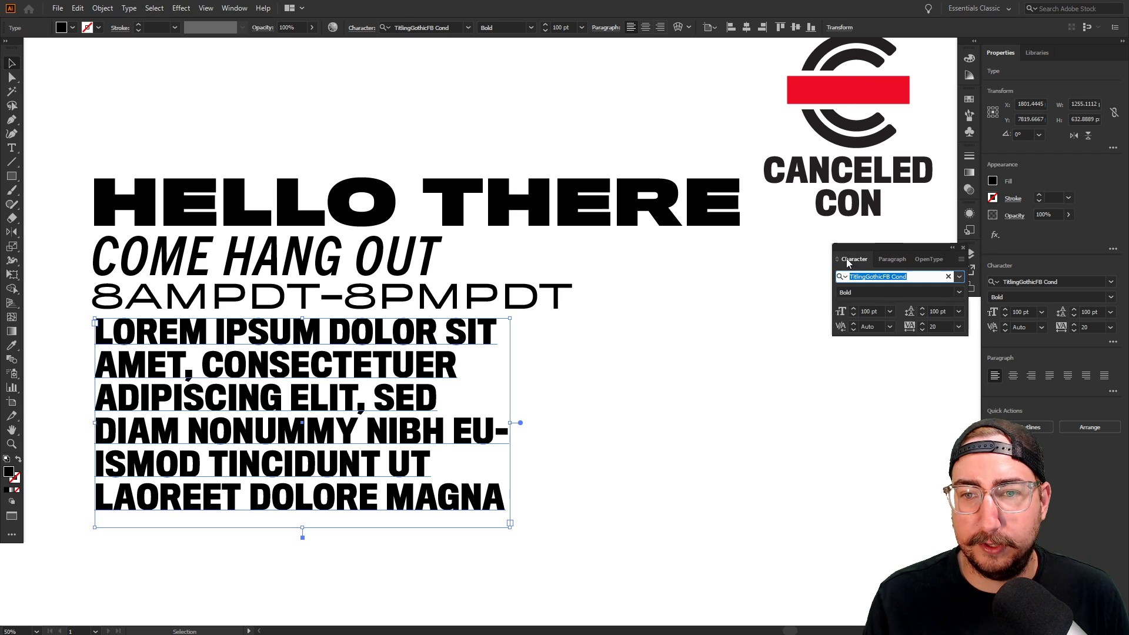
left_click(962, 259)
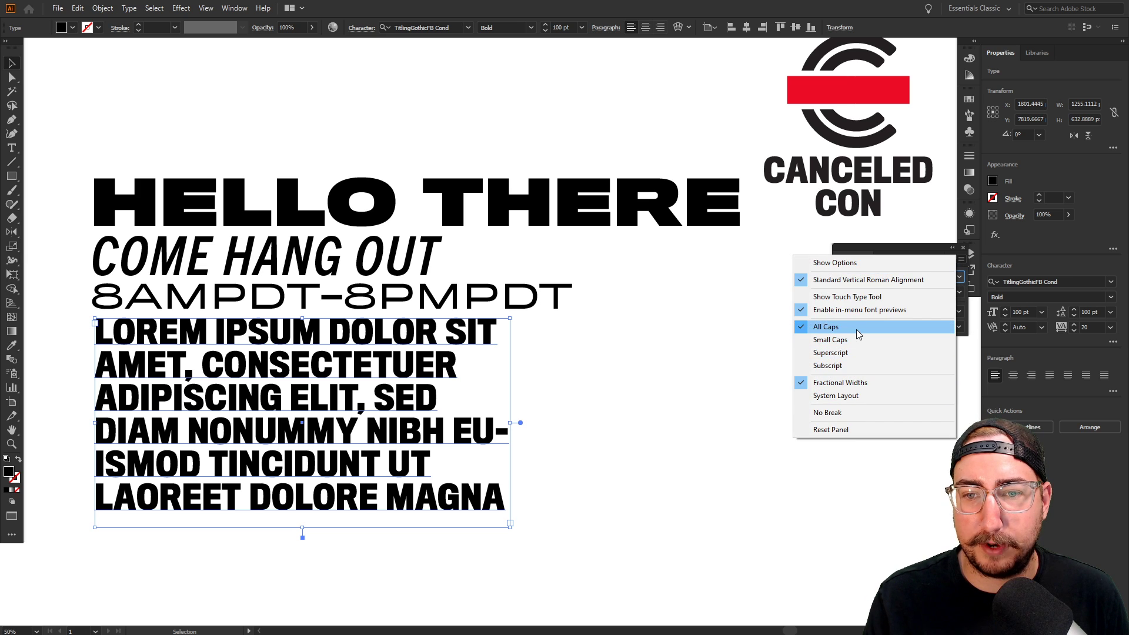
left_click(829, 327)
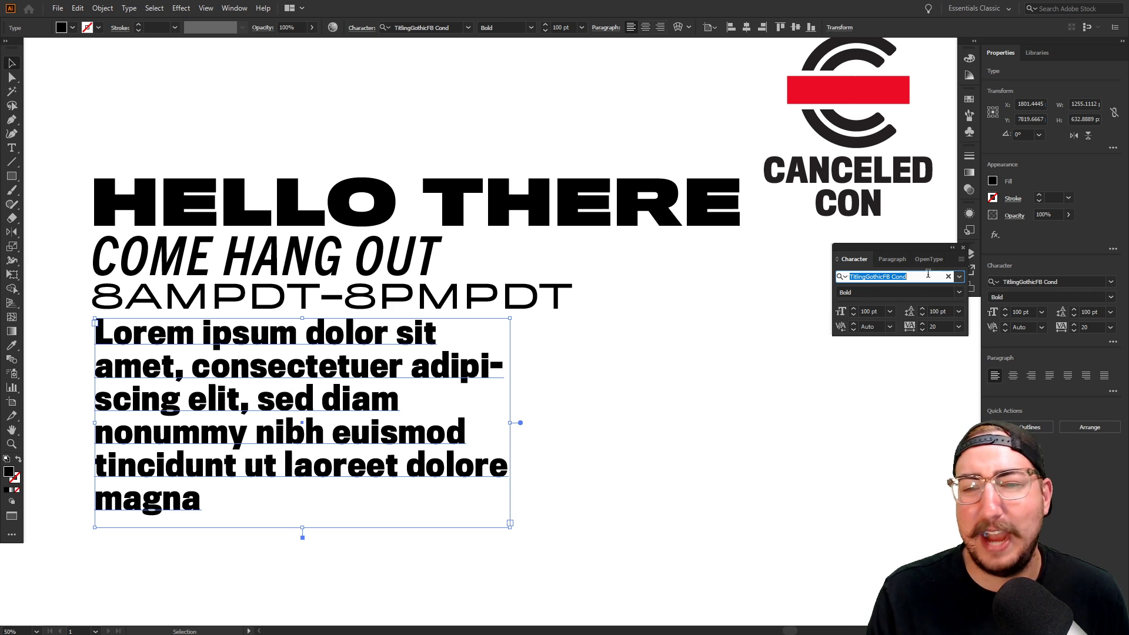
left_click(958, 277)
left_click(887, 295)
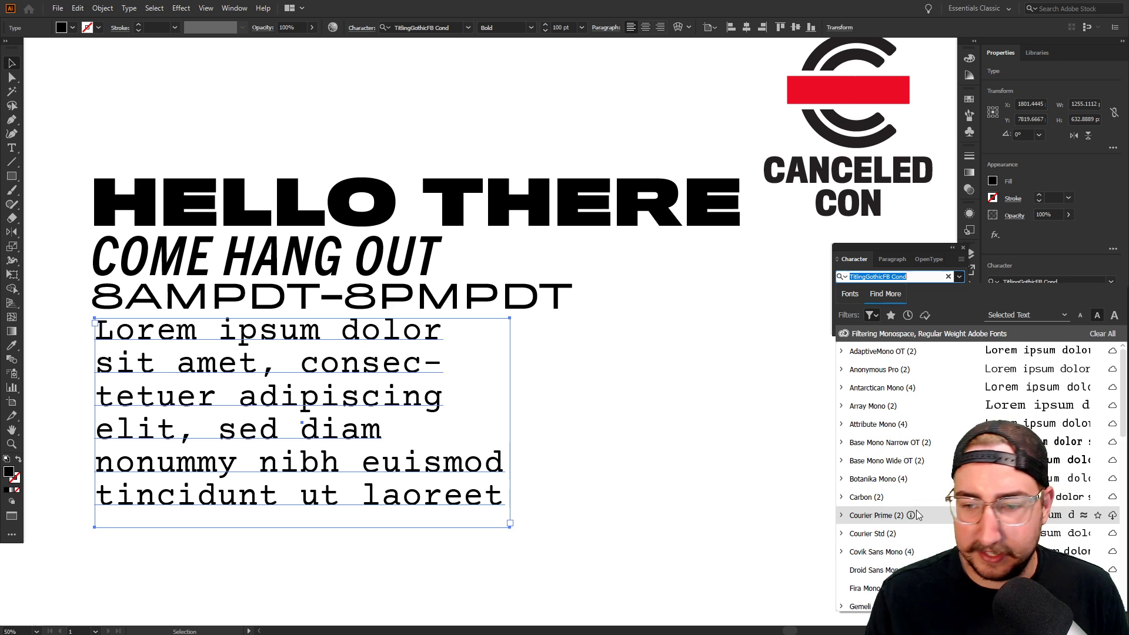
Scroll through the monospace fonts and activate PT Mono Regular from Adobe Fonts
scroll(917, 515, "down", 3)
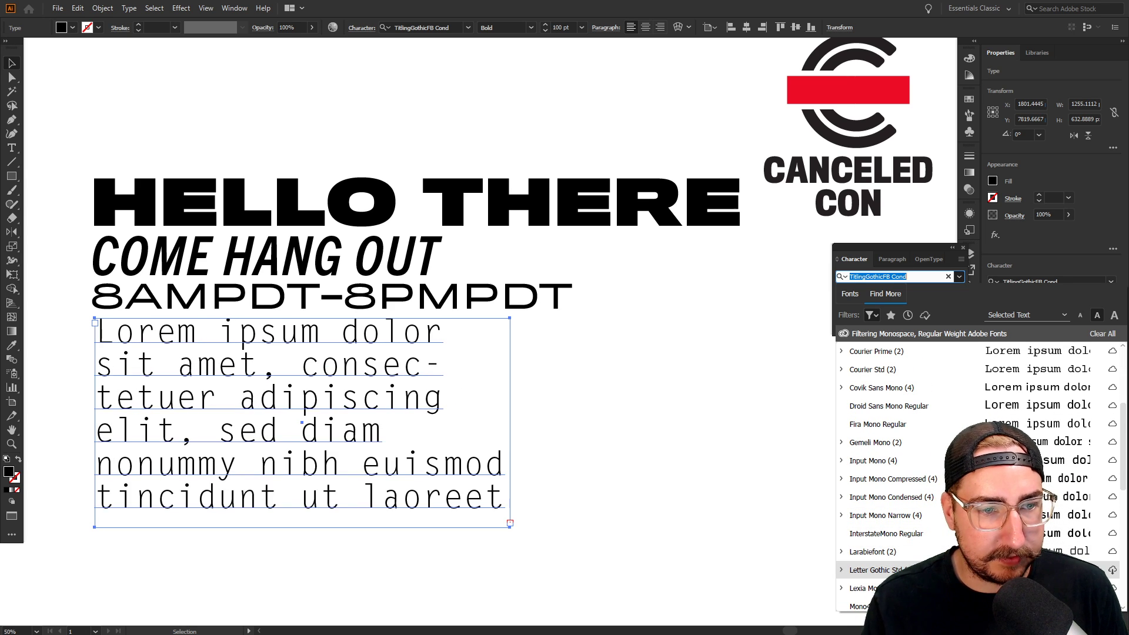
scroll(923, 529, "down", 3)
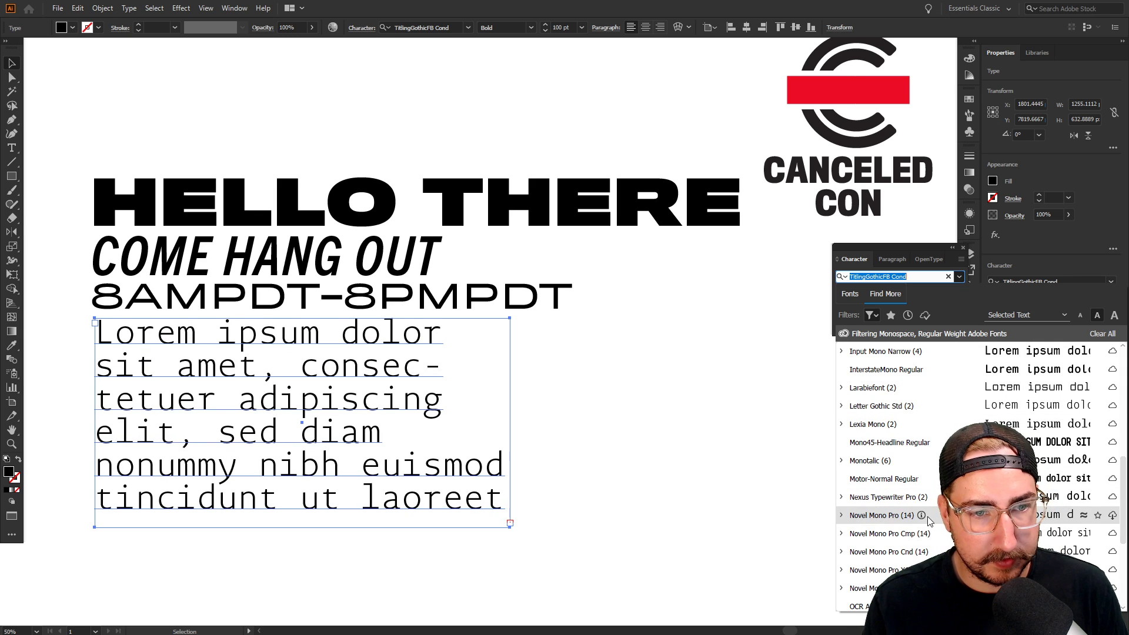
scroll(894, 447, "down", 3)
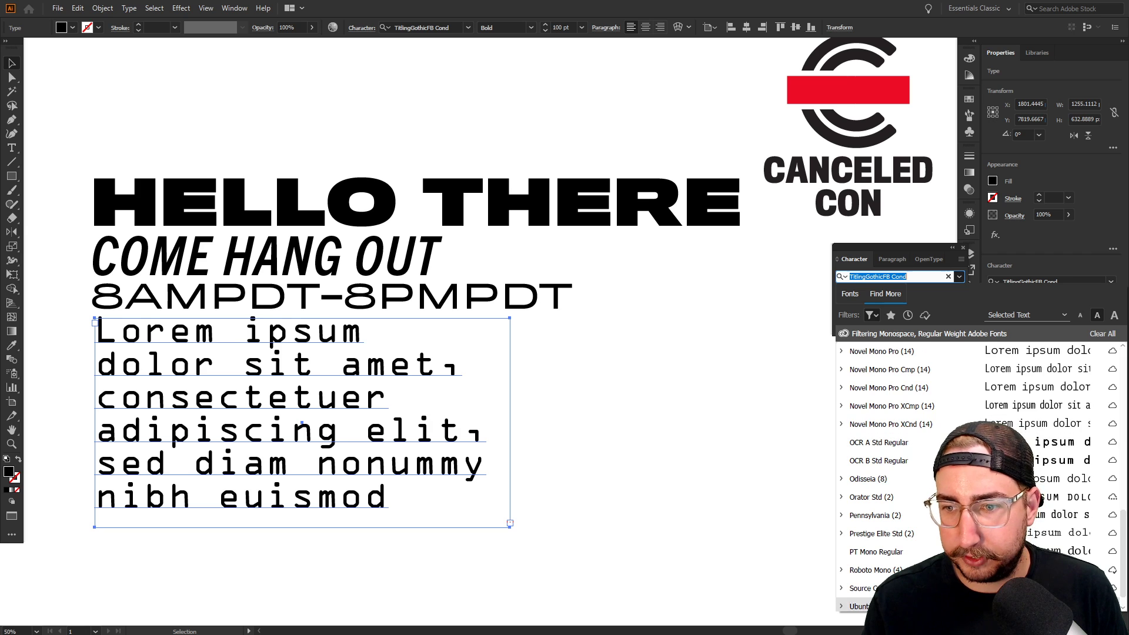
scroll(921, 440, "down", 1)
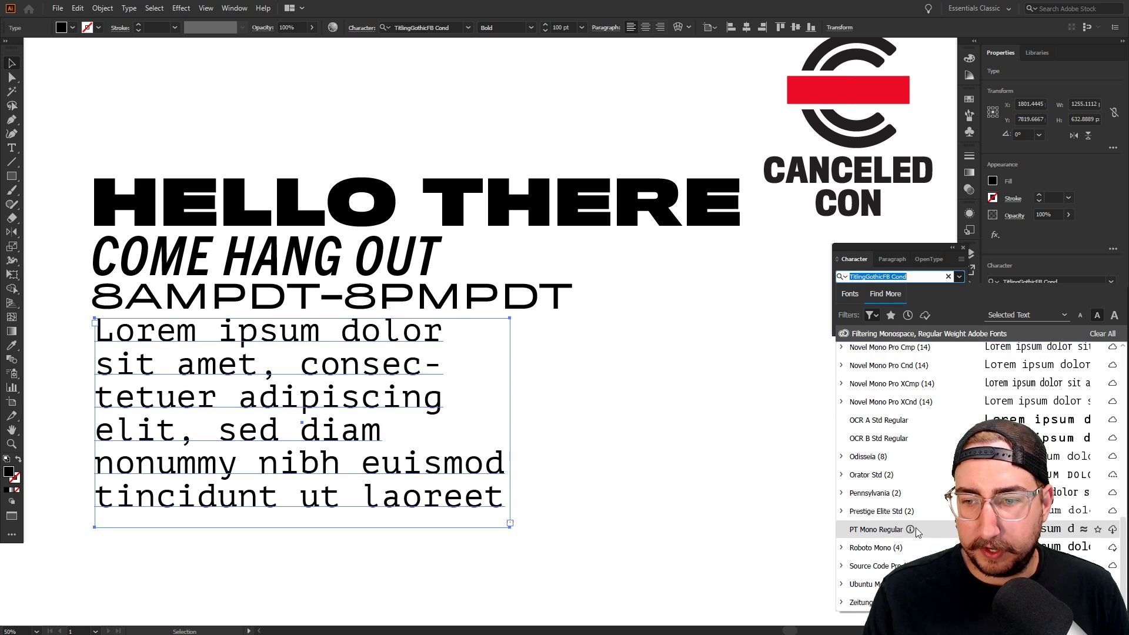
left_click(1111, 531)
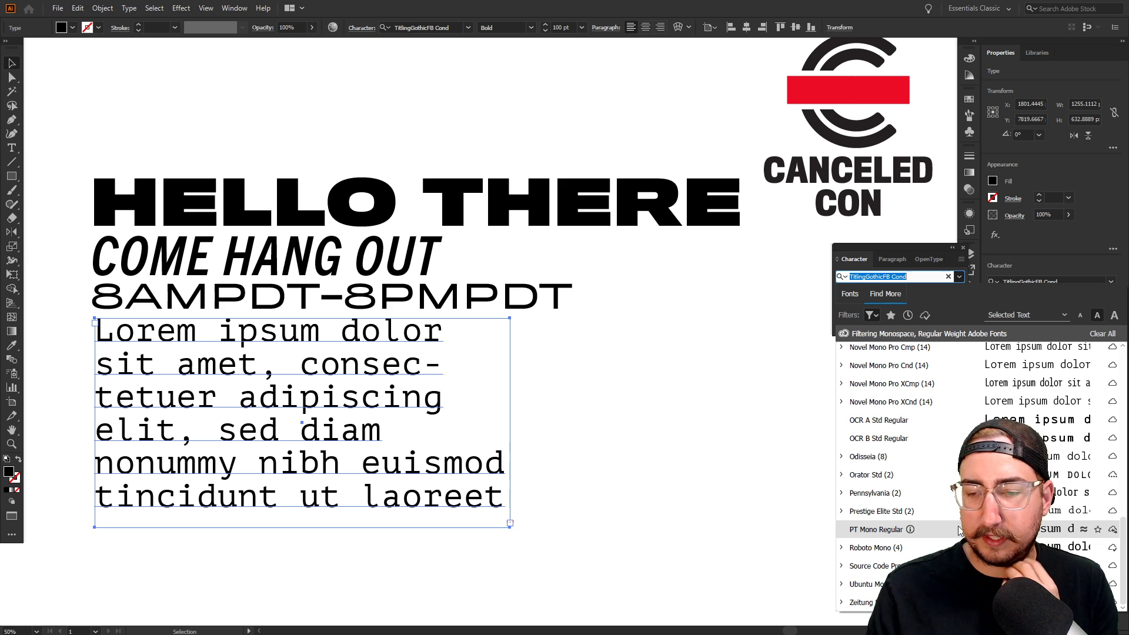
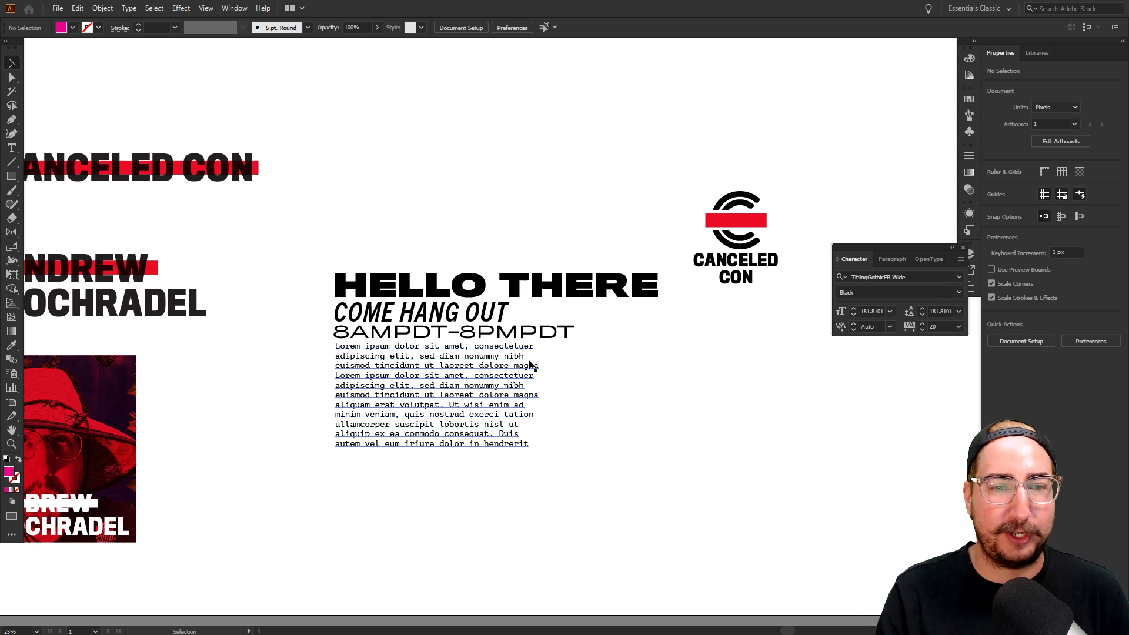
Alt-drag a duplicate of the HELLO THERE heading up above the event text block
left_click_drag(507, 269, 504, 148)
Retype the heading copy as 'HOCH.CO', then delete it and switch to Chrome
double_click(503, 148)
key("ctrl+a")
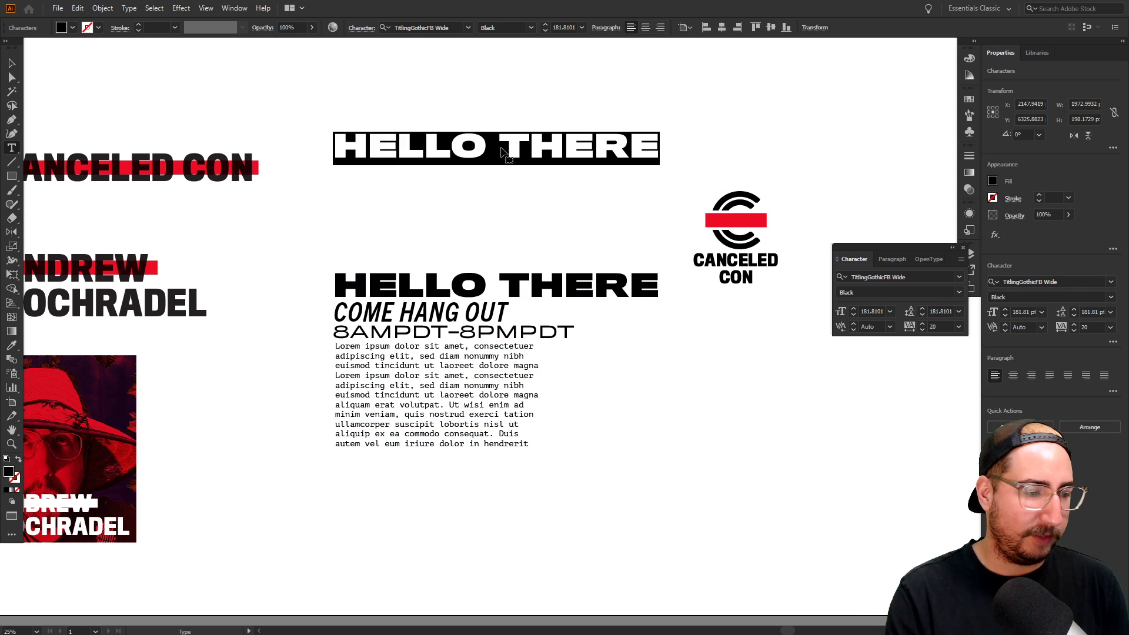
type("HOCH.CO")
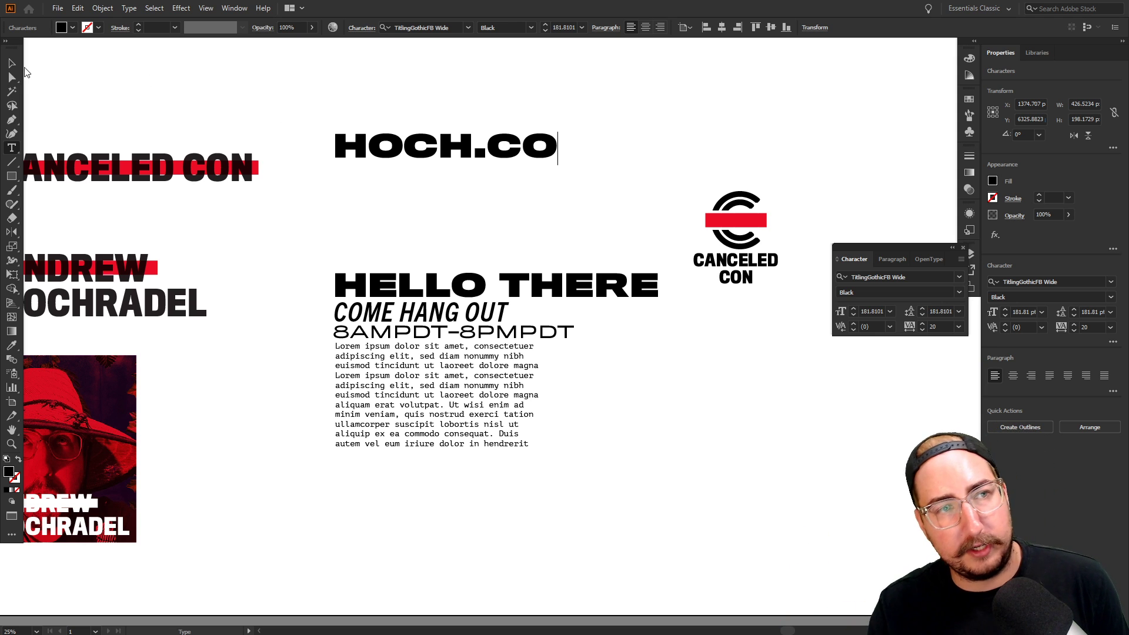
key("Escape")
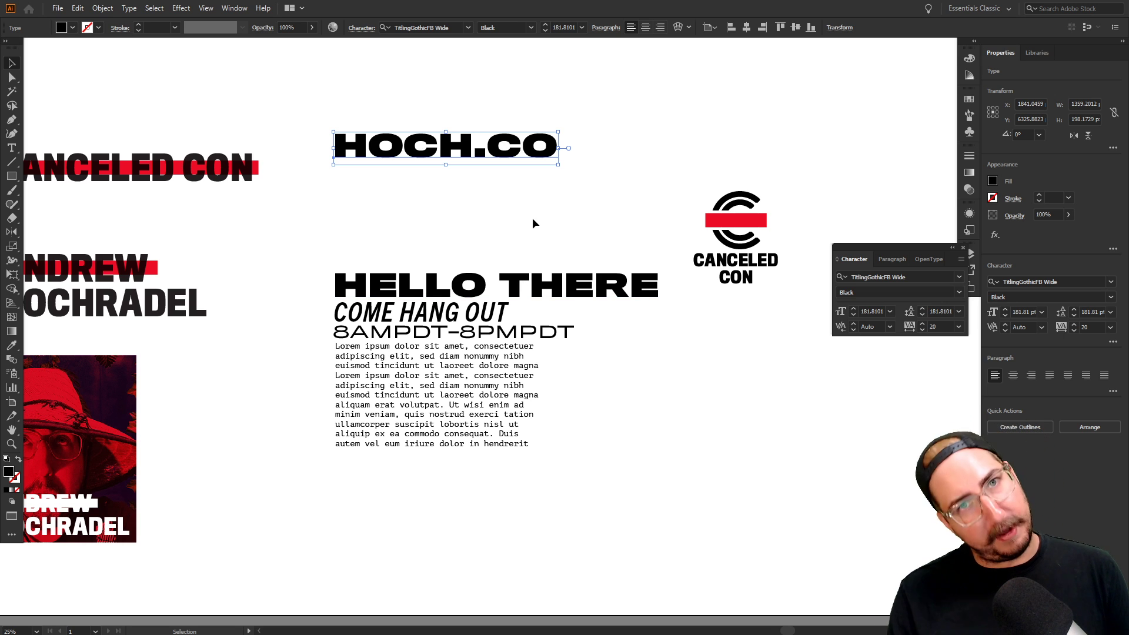
key("Delete")
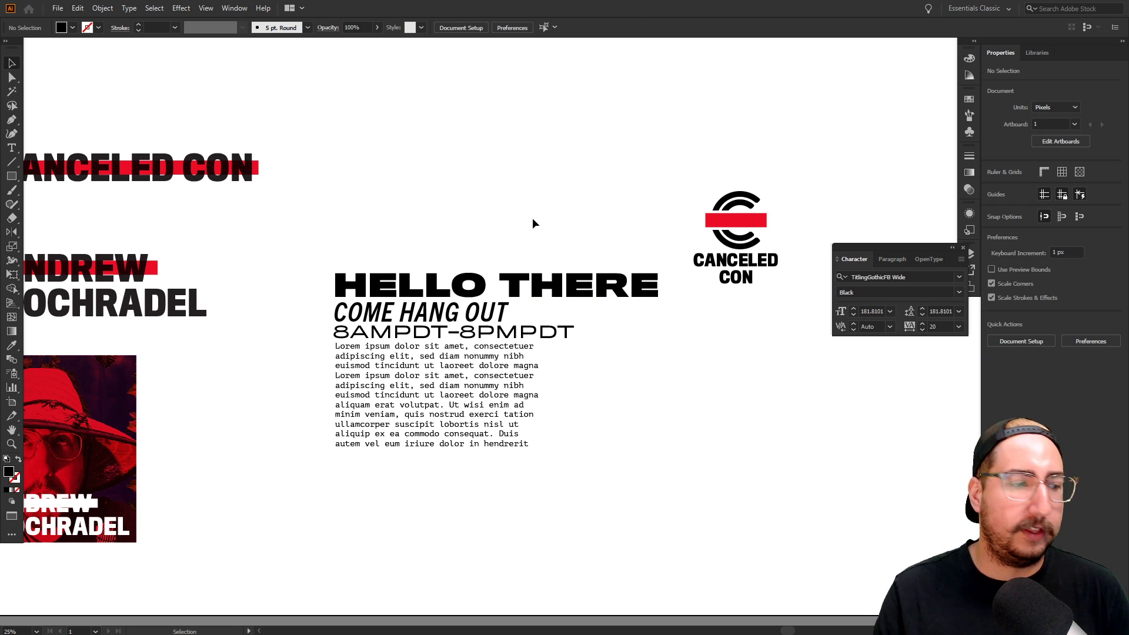
key("alt+Tab")
key("alt+Tab")
key("alt+Tab")
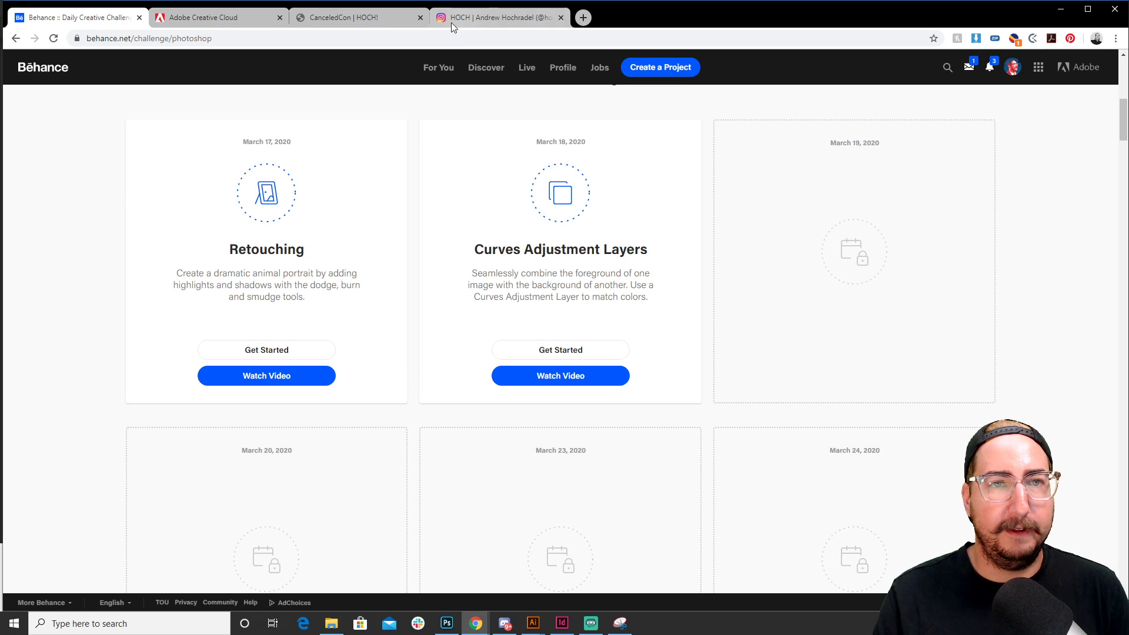
From the CanceledCon event tab, follow Design Assets to the CanceledCon Assets folder, then return to Illustrator
left_click(346, 18)
scroll(532, 324, "up", 9)
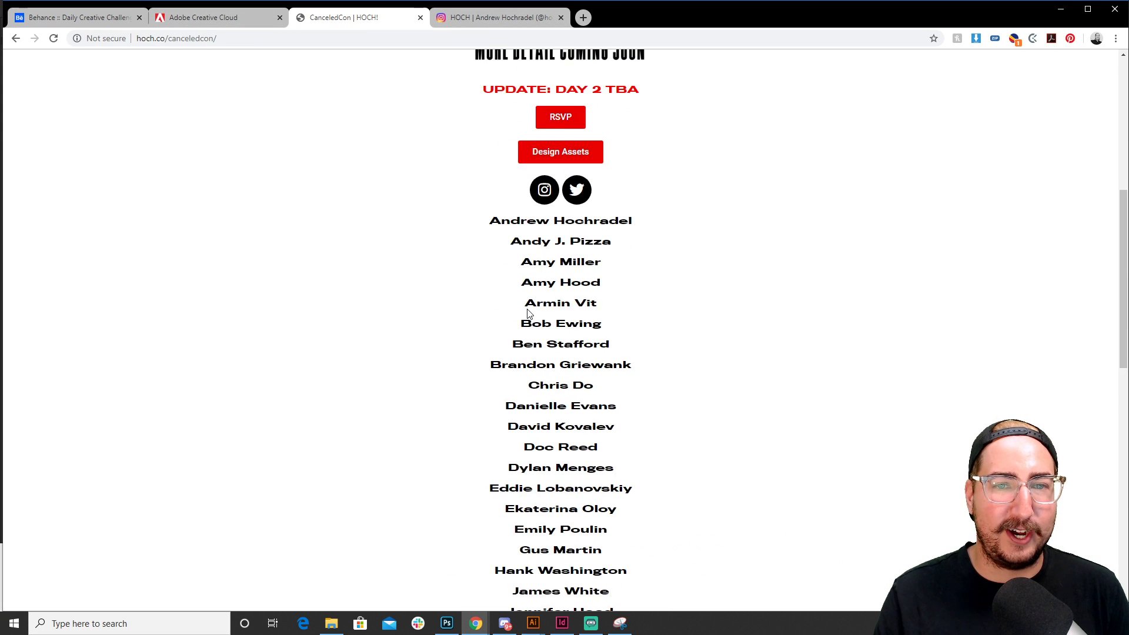
left_click(557, 260)
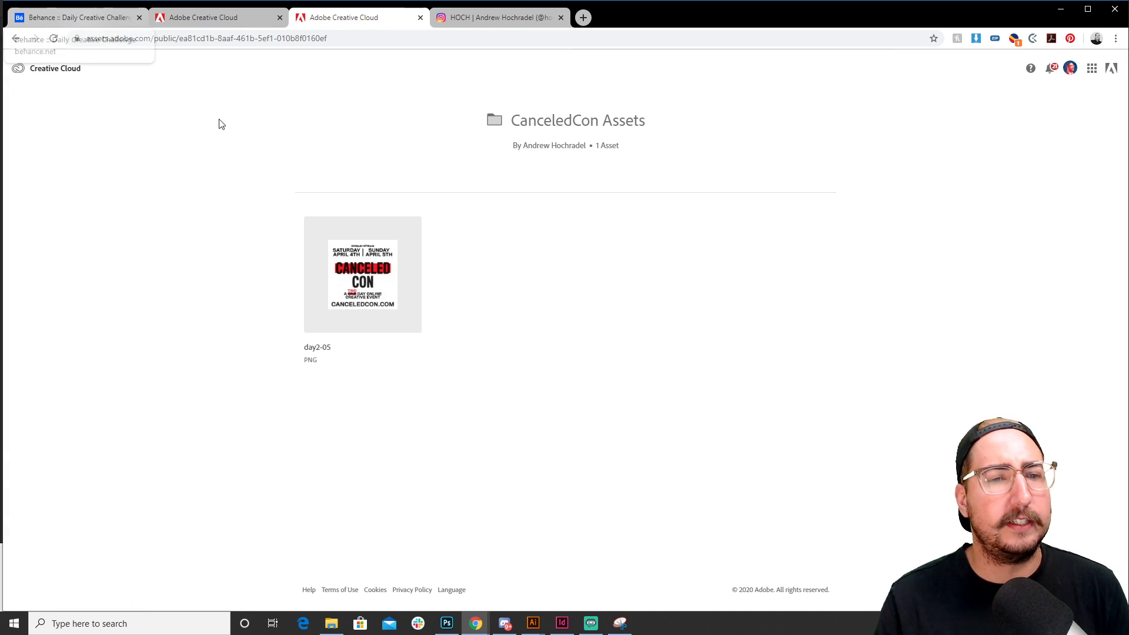
key("alt+Tab")
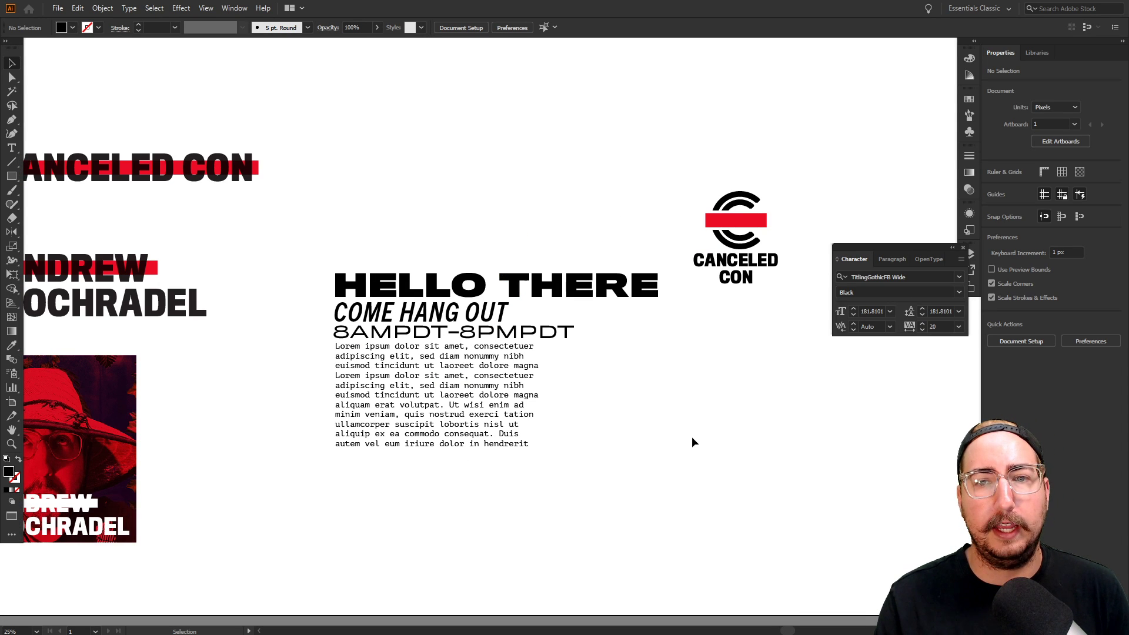
Move the stacked CANCELED CON logo up-left and shift the event text group right
scroll(510, 245, "left", 10)
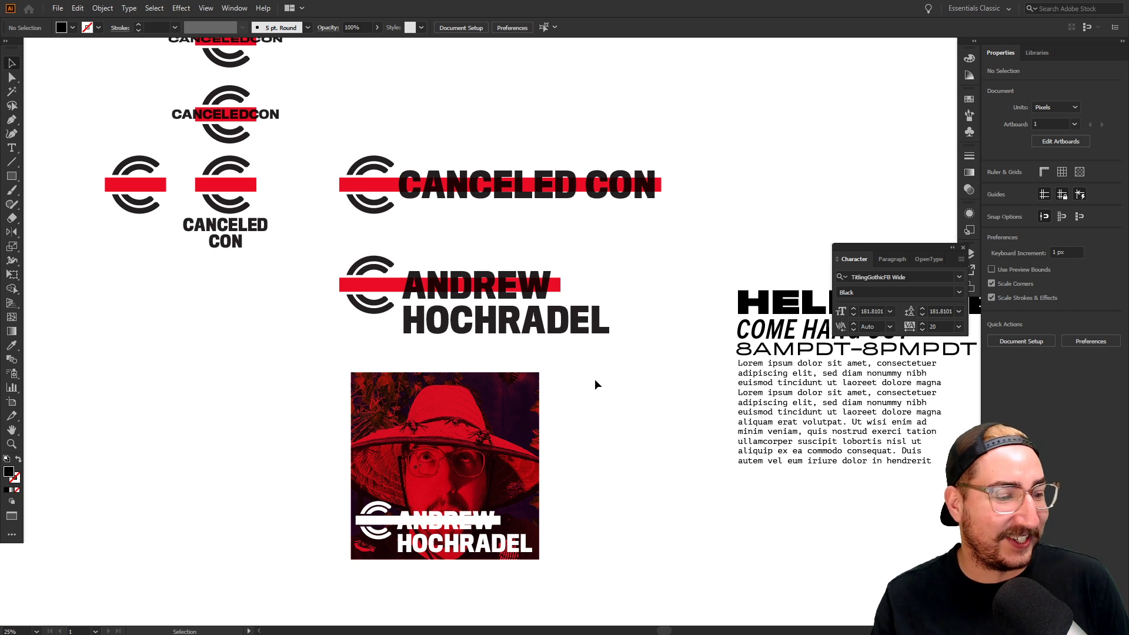
left_click_drag(638, 410, 406, 411)
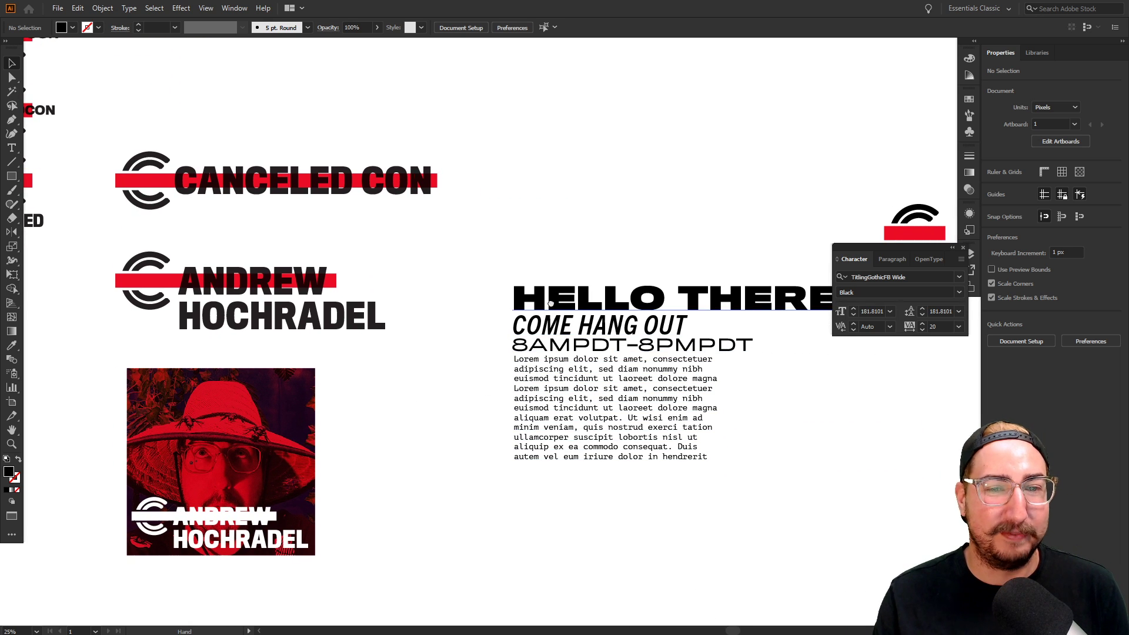
left_click_drag(560, 302, 396, 309)
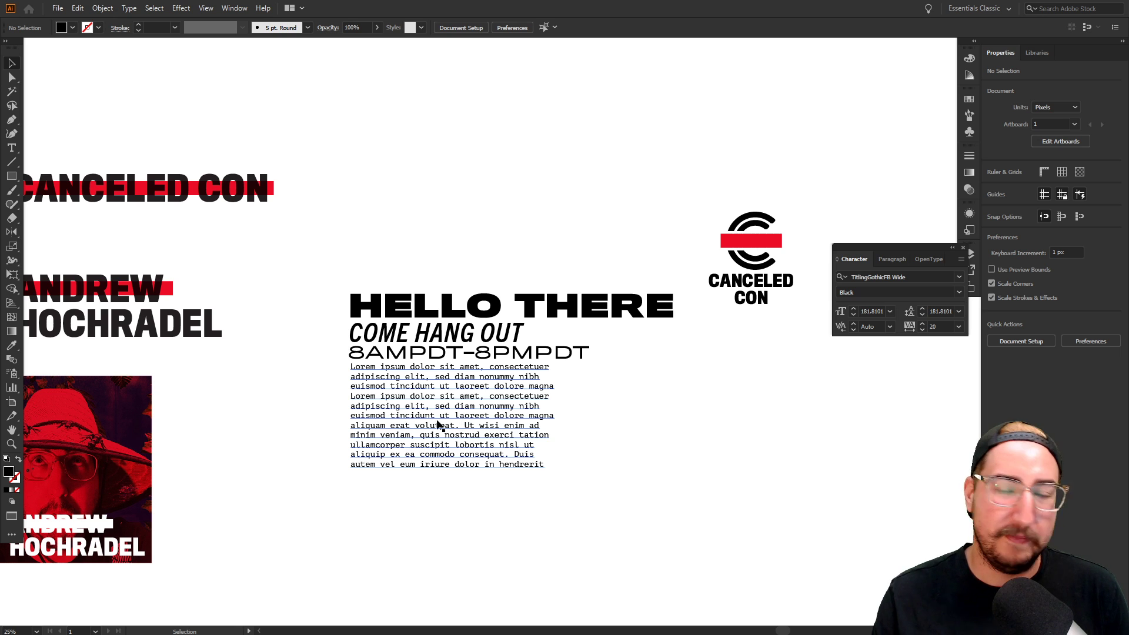
left_click_drag(612, 372, 591, 331)
left_click(590, 330, "ctrl")
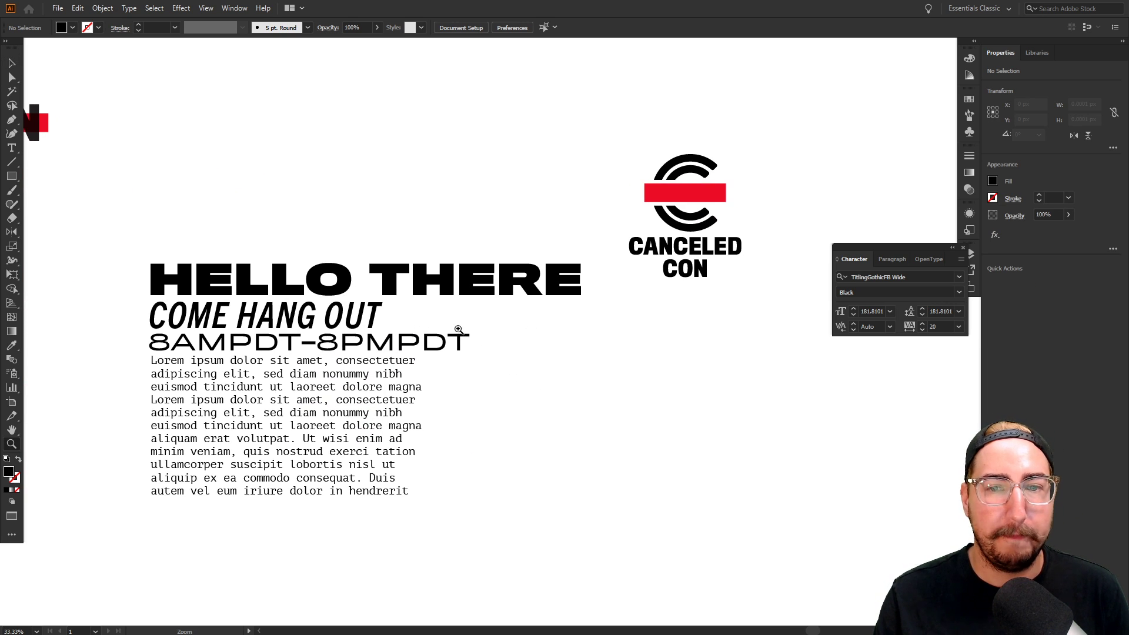
key("v")
left_click(337, 495)
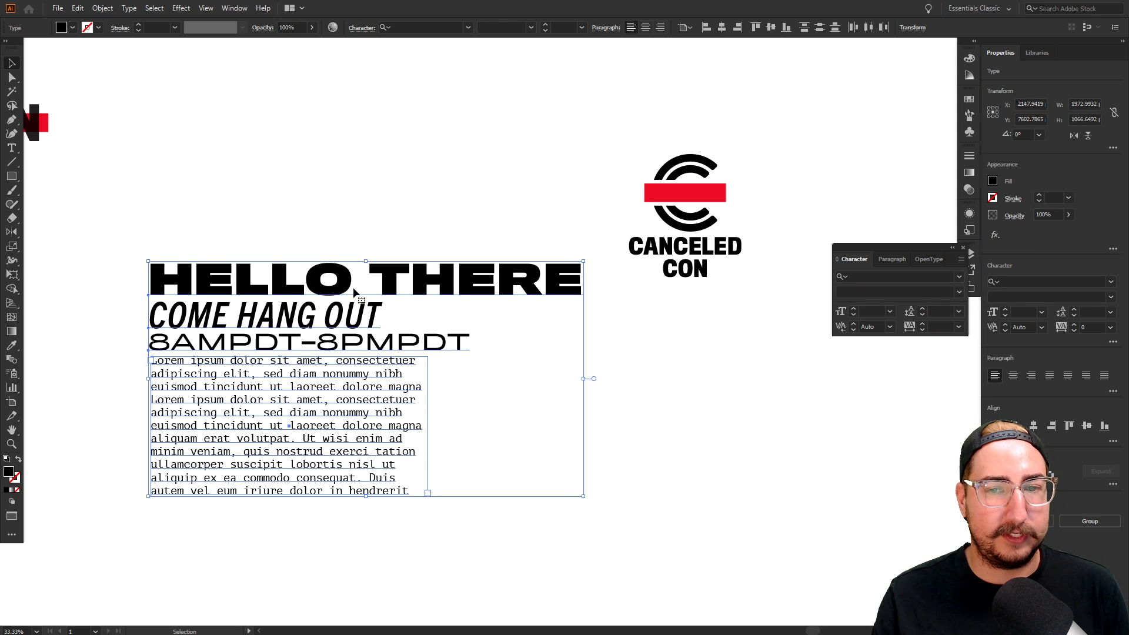
left_click_drag(635, 130, 744, 324)
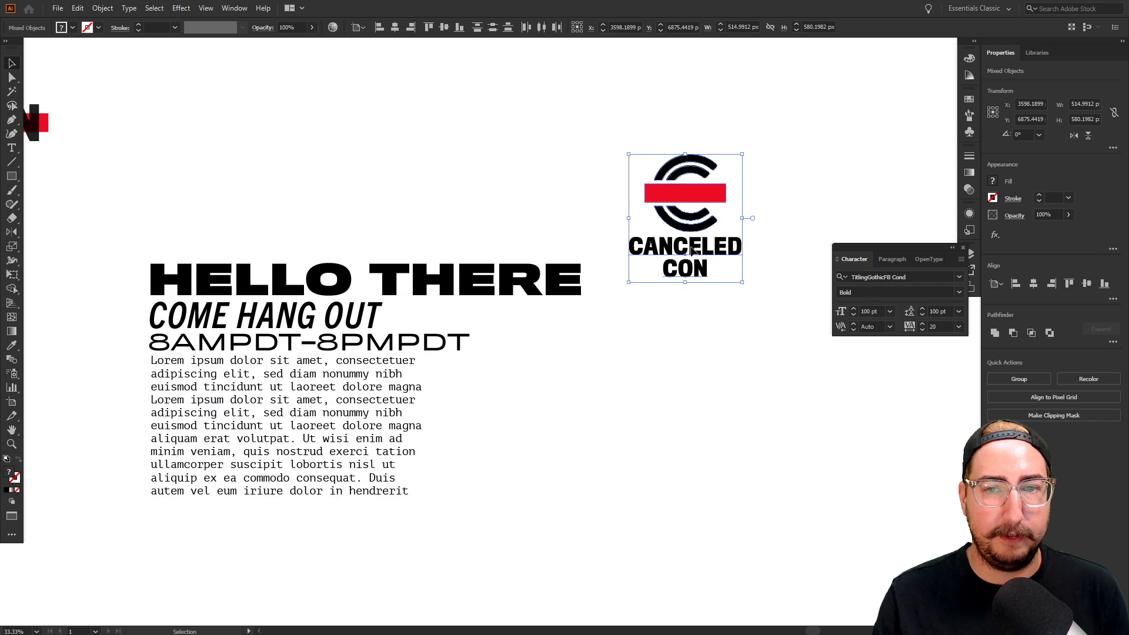
left_click_drag(656, 238, 383, 148)
left_click_drag(151, 225, 485, 413)
Scale the event text group to about 76% and move it up and left
key("s")
left_click(484, 412)
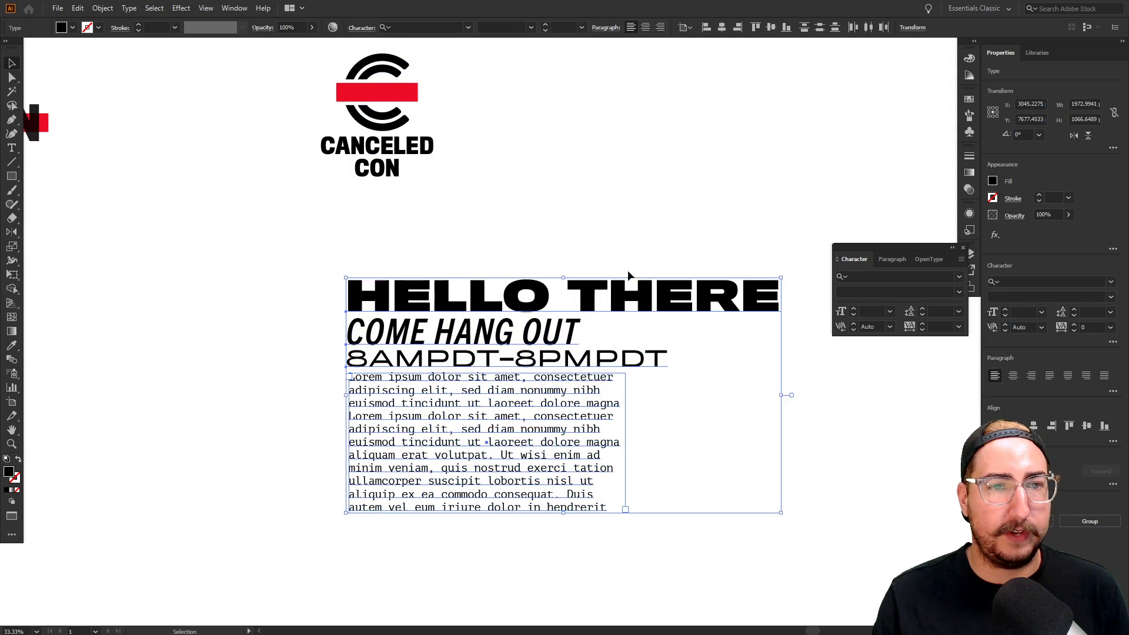
left_click_drag(811, 157, 732, 219)
key("v")
left_click_drag(495, 328, 461, 286)
Duplicate the horizontal CANCELED CON logo and place the copy beside the stacked logo
scroll(649, 396, "down", 1)
left_click_drag(564, 269, 630, 327)
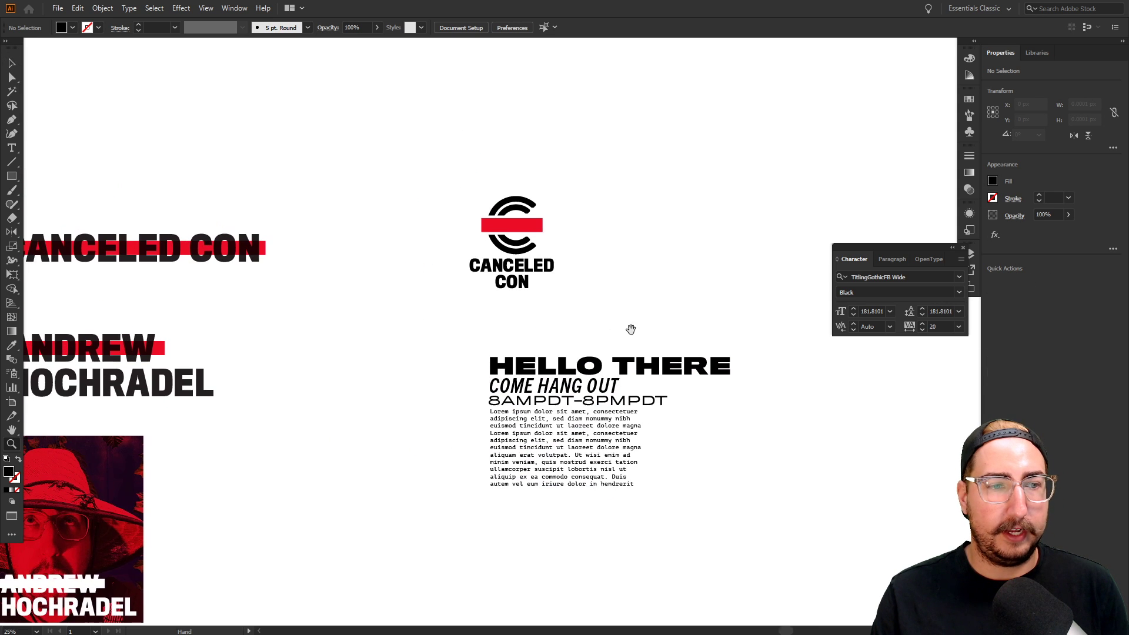
scroll(592, 324, "left", 3)
left_click_drag(515, 180, 157, 291)
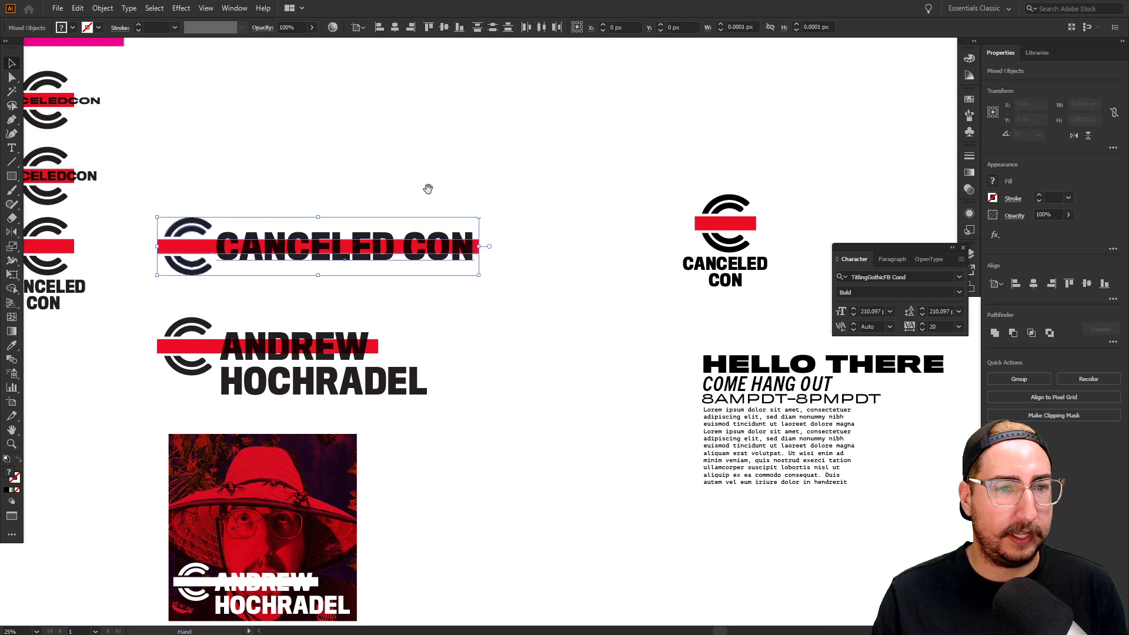
left_click_drag(429, 187, 757, 256)
key("ctrl+z")
left_click_drag(161, 281, 691, 196)
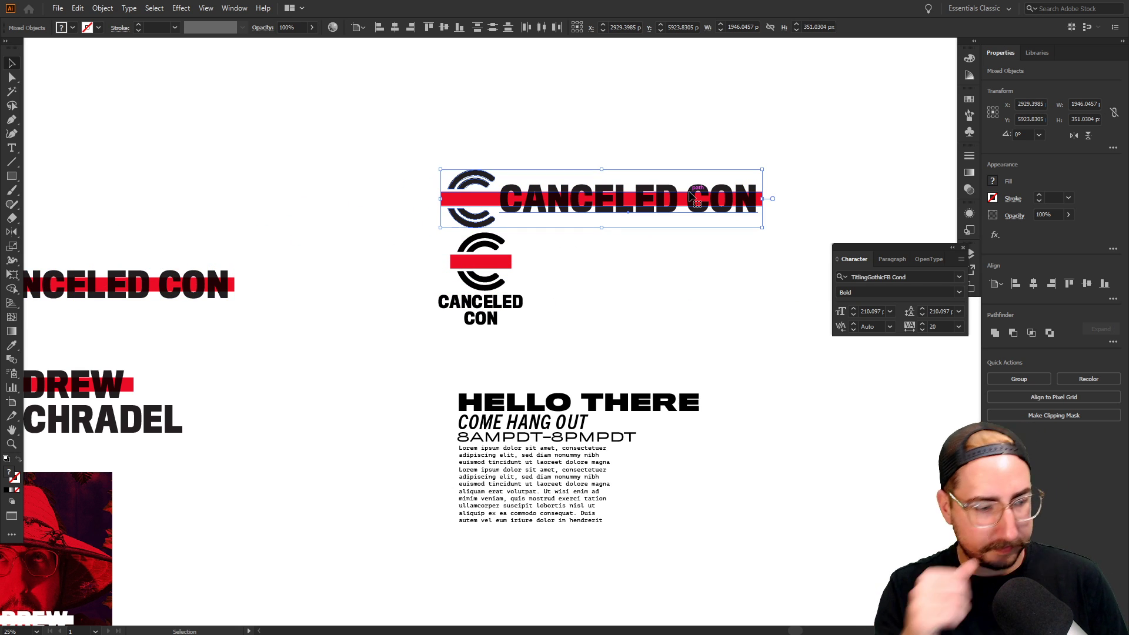
key("ctrl")
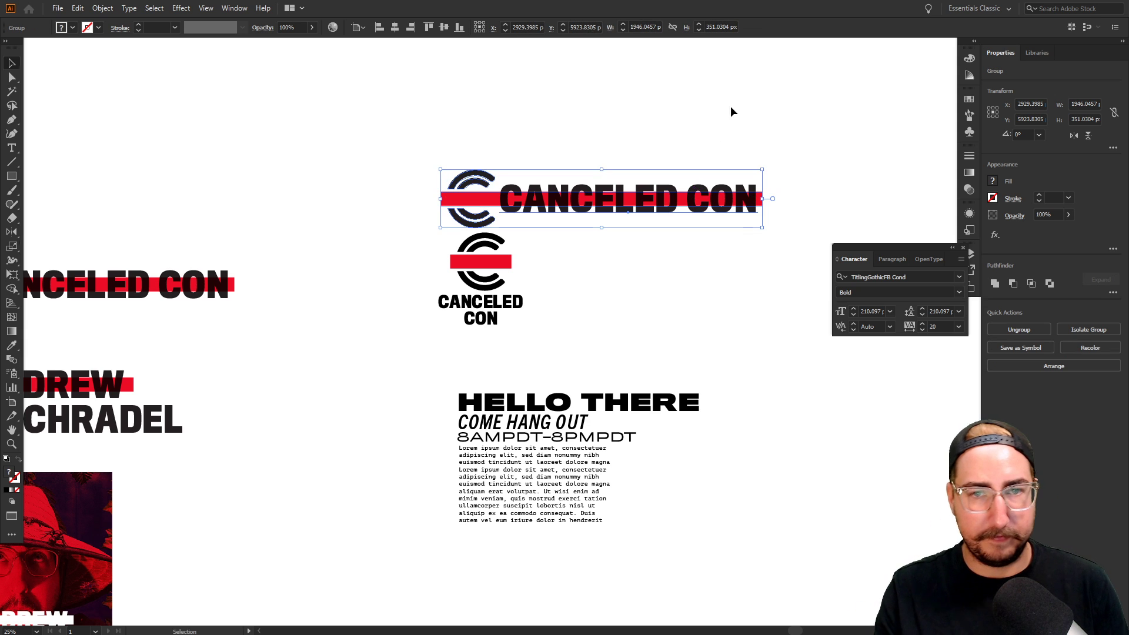
key("ctrl+z")
left_click_drag(628, 198, 690, 253)
left_click_drag(678, 213, 633, 189)
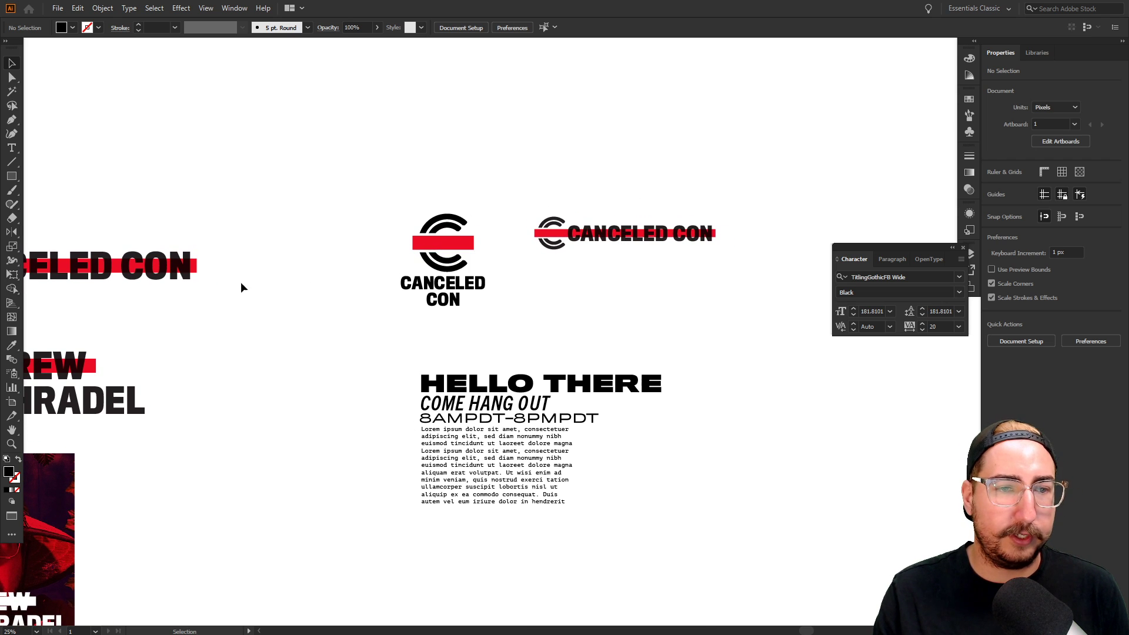
Duplicate the standalone C icon and drop the copy in the row to the right
left_click_drag(262, 265, 448, 238)
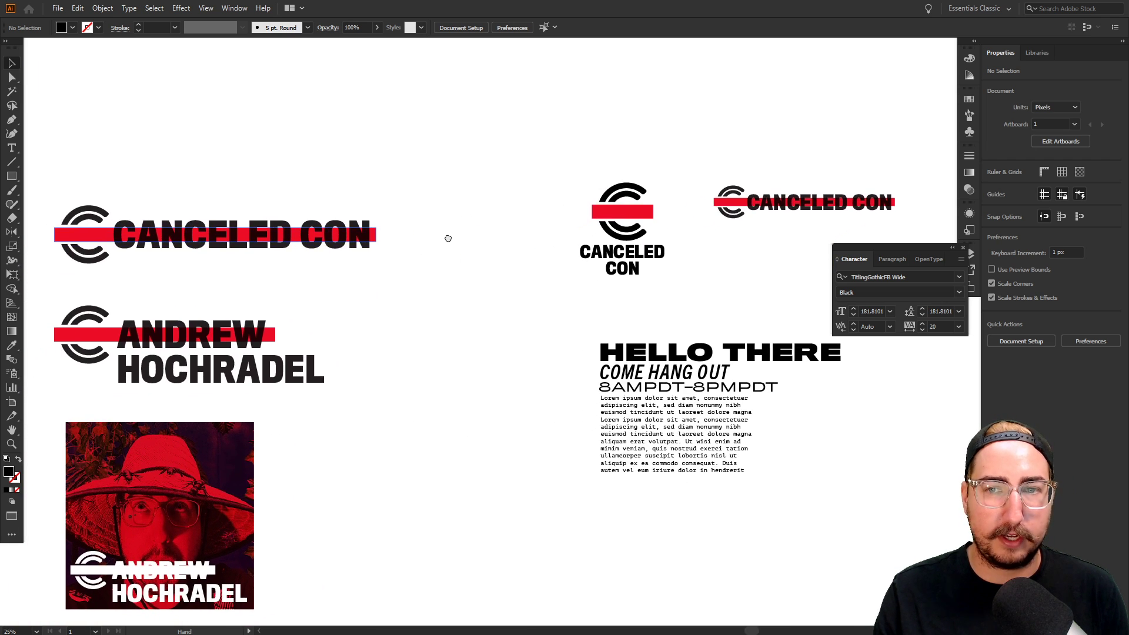
left_click_drag(327, 285, 461, 282)
left_click_drag(347, 262, 453, 284)
left_click_drag(244, 275, 349, 299)
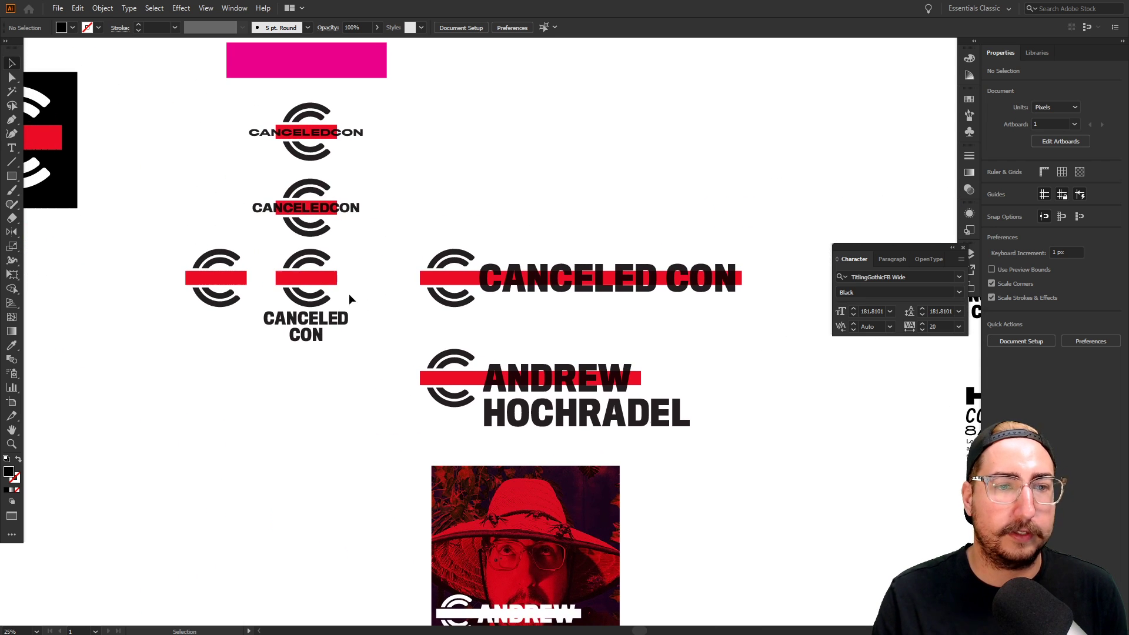
left_click_drag(168, 237, 240, 330)
left_click_drag(421, 249, 260, 246)
left_click_drag(80, 275, 621, 204)
left_click_drag(823, 158, 269, 186)
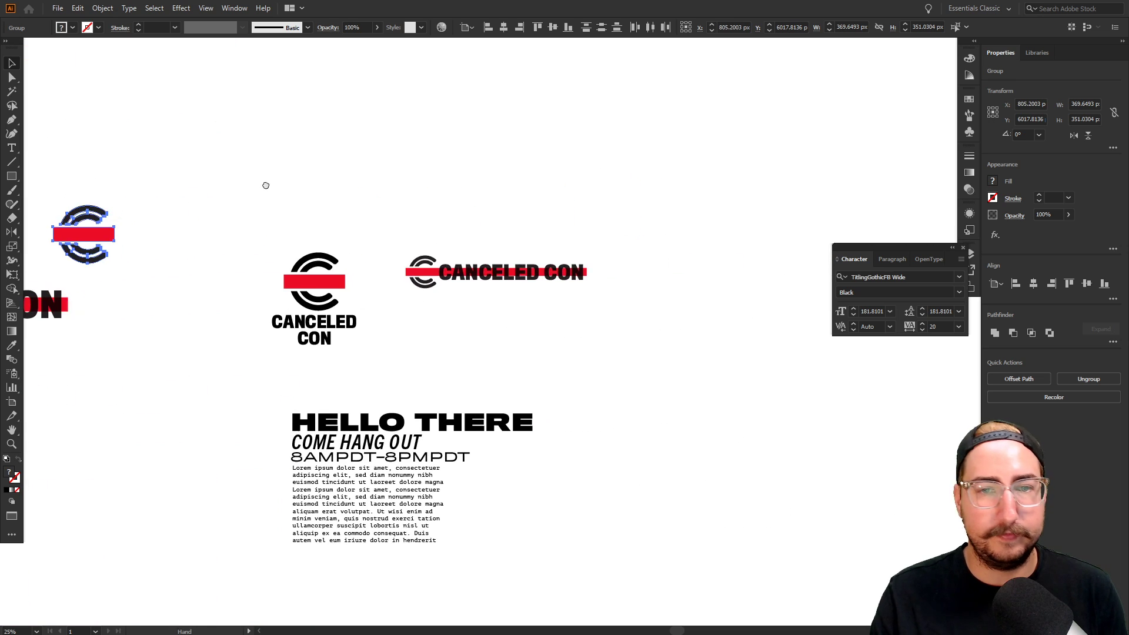
left_click_drag(105, 237, 660, 286)
left_click(676, 221)
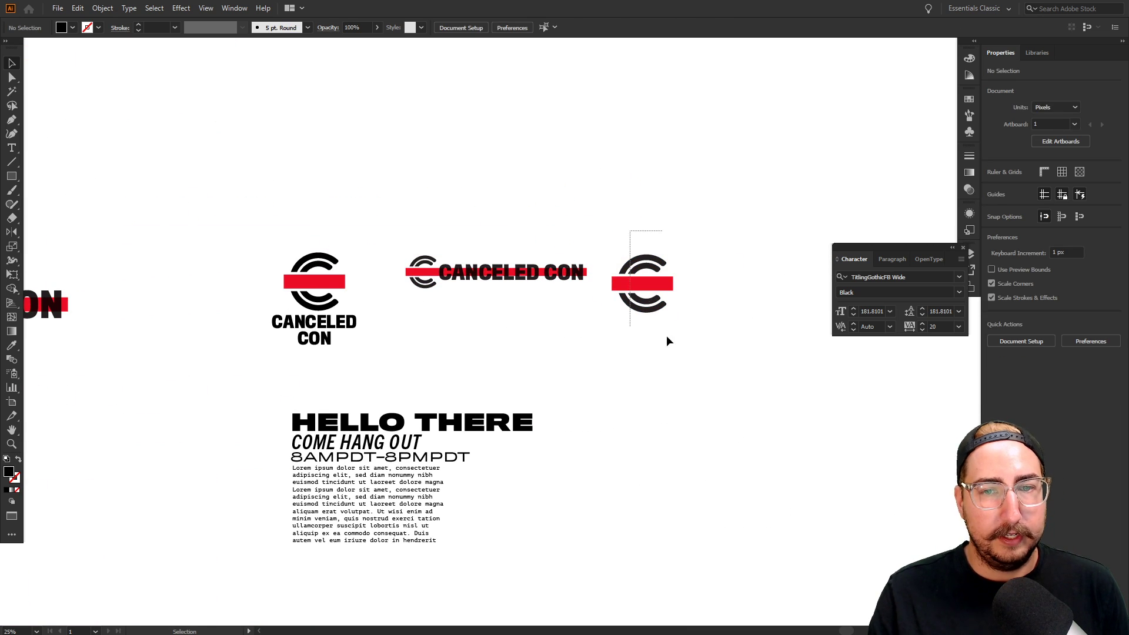
left_click(649, 287)
left_click(659, 244)
scroll(659, 244, "right", 5)
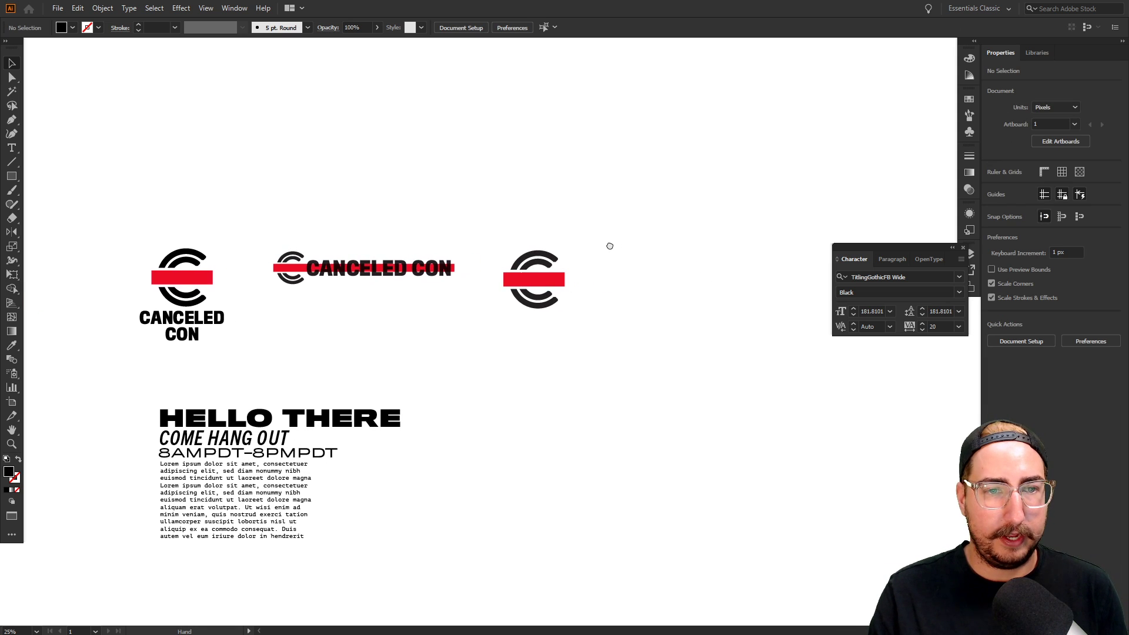
Draw a black square to the right of the C icon
key("m")
left_click_drag(605, 219, 700, 319)
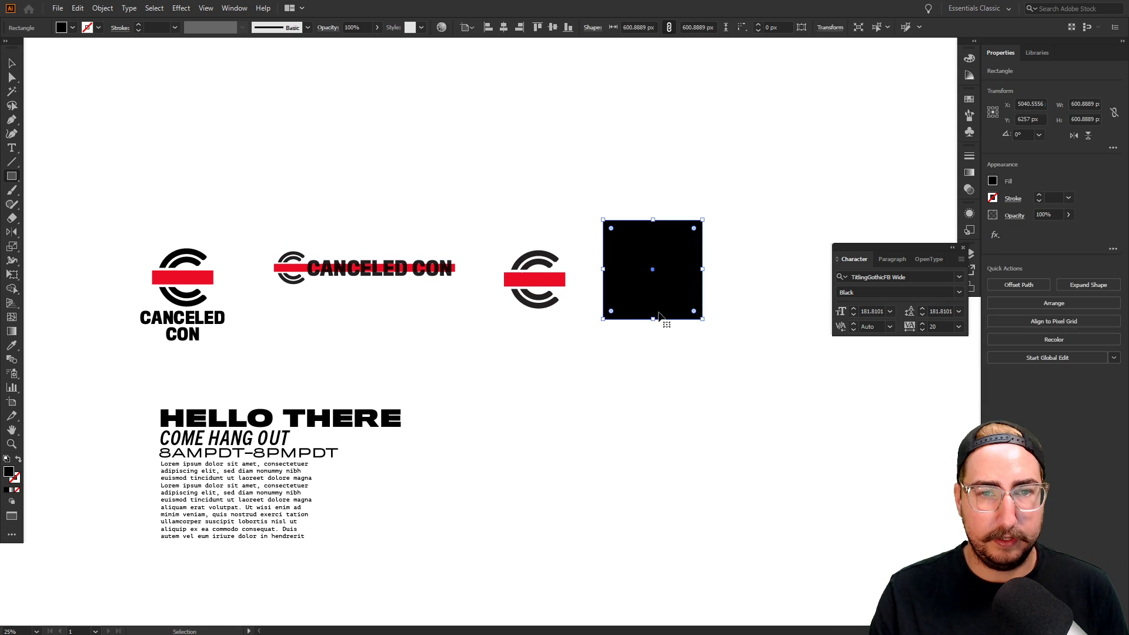
key("ctrl+z")
key("v")
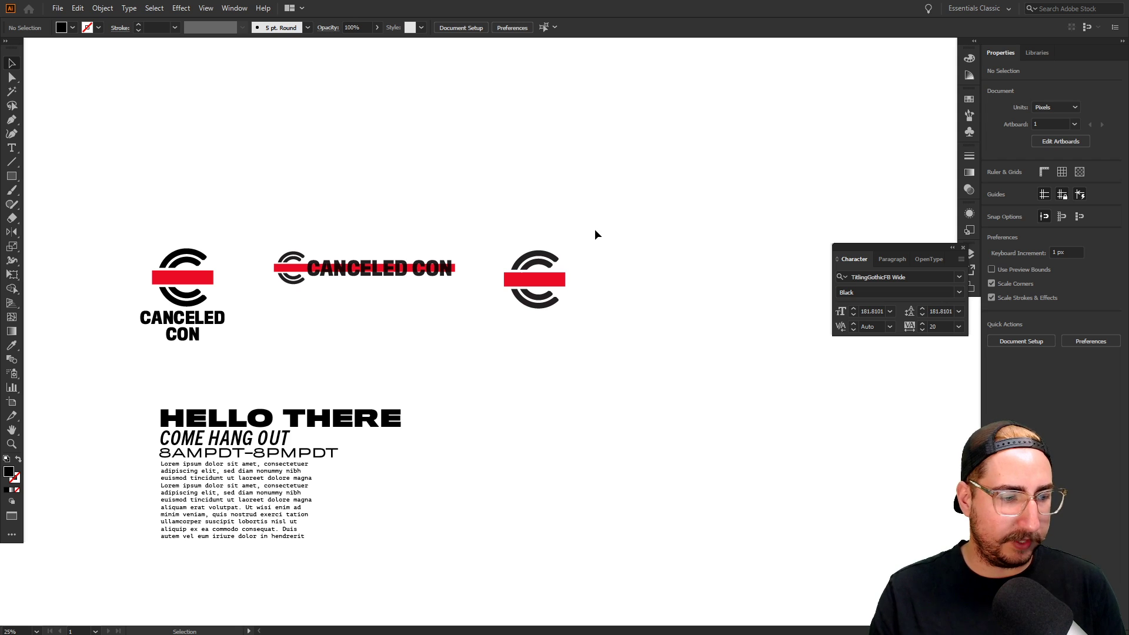
left_click_drag(609, 225, 672, 302)
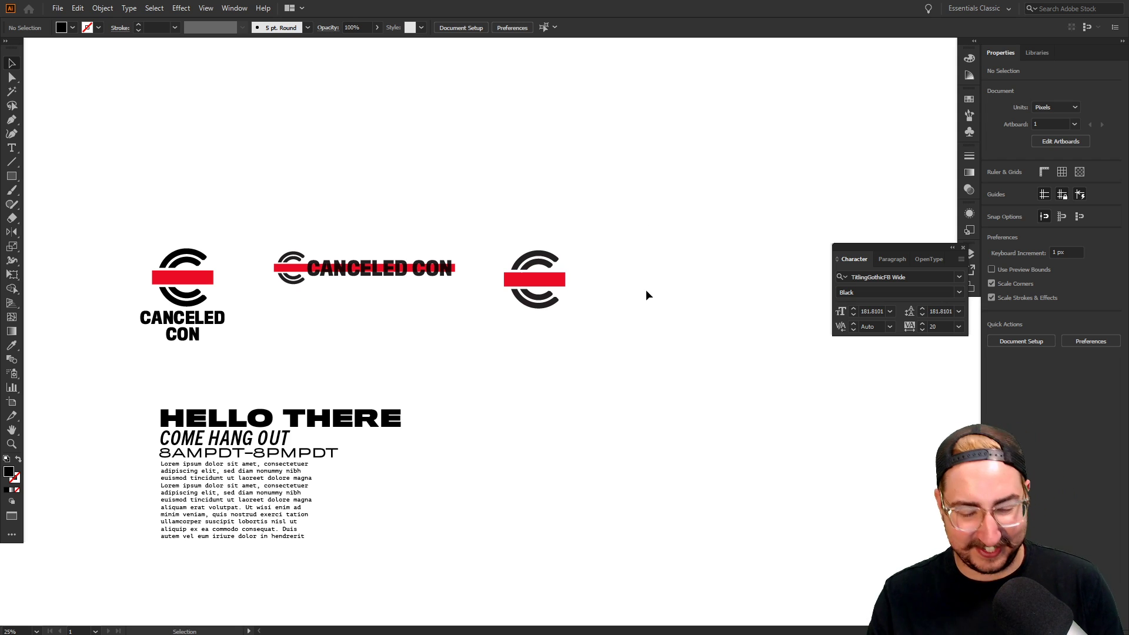
key("m")
left_click_drag(623, 243, 720, 340)
key("v")
left_click_drag(676, 285, 683, 272)
Center a C logo copy horizontally on the square as key object, sending the square behind
left_click_drag(568, 231, 659, 287)
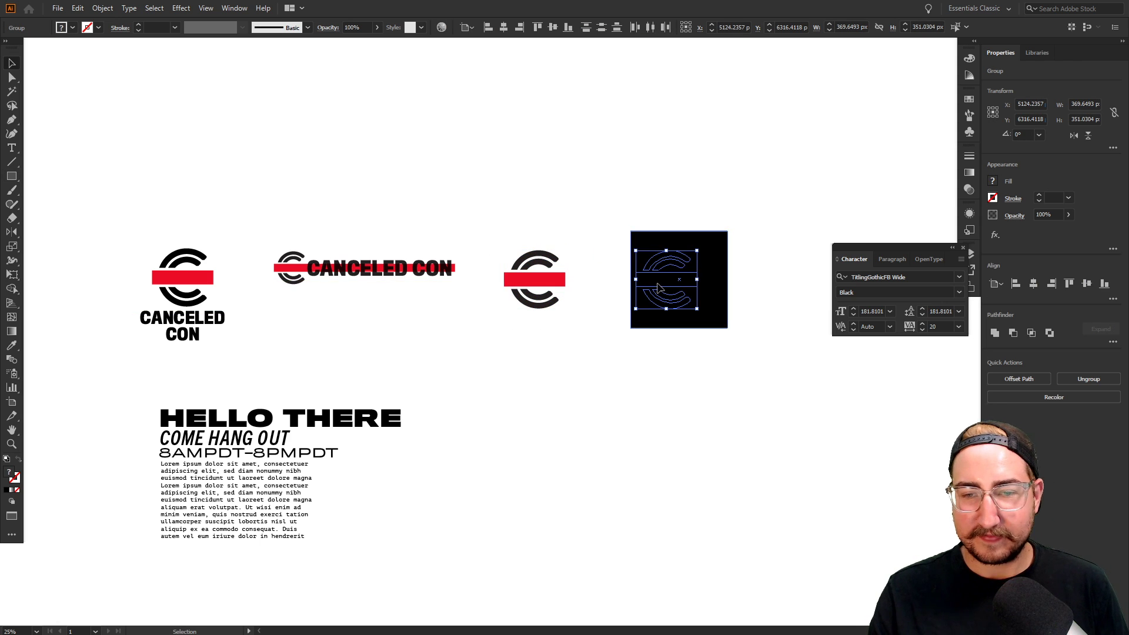
left_click(713, 260, "shift")
left_click(713, 260)
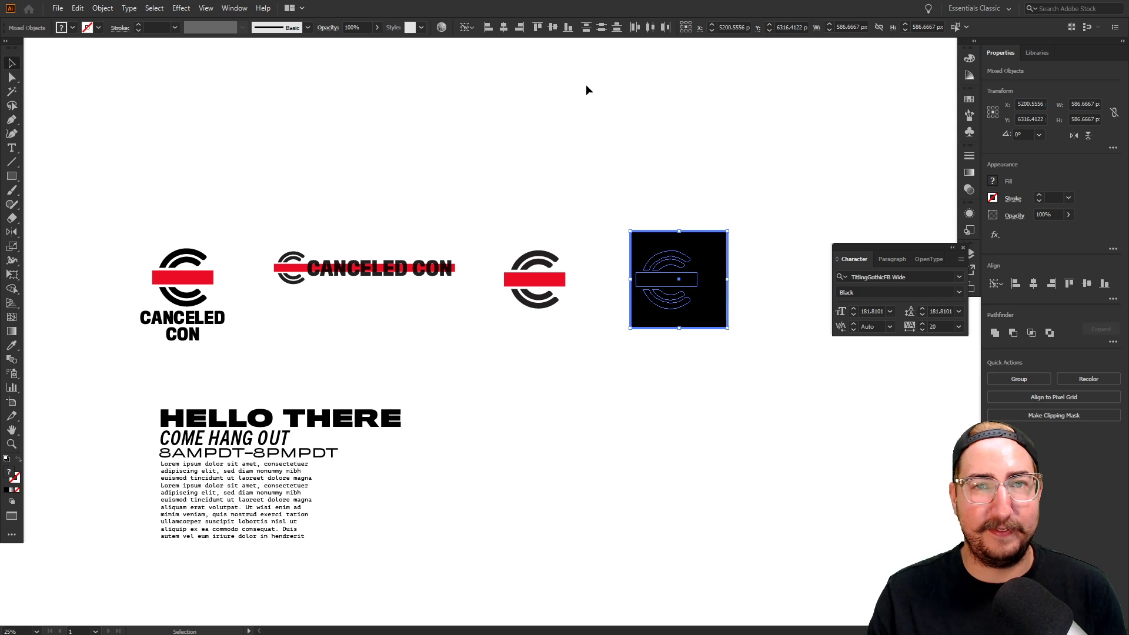
left_click(503, 27)
left_click(662, 260)
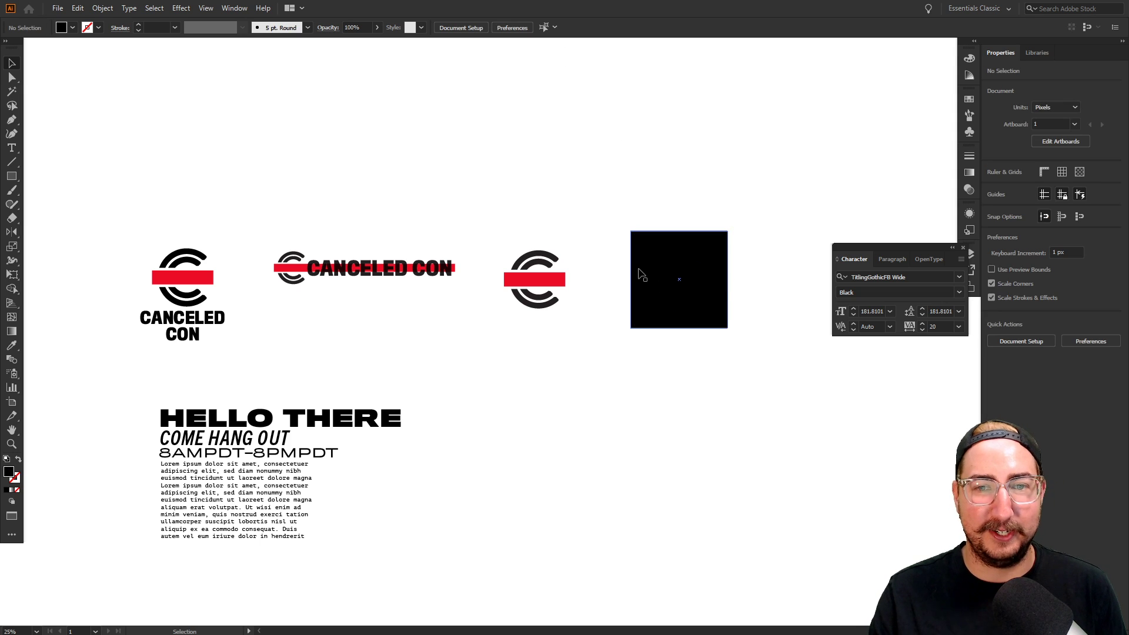
key("ctrl+shift+bracketleft")
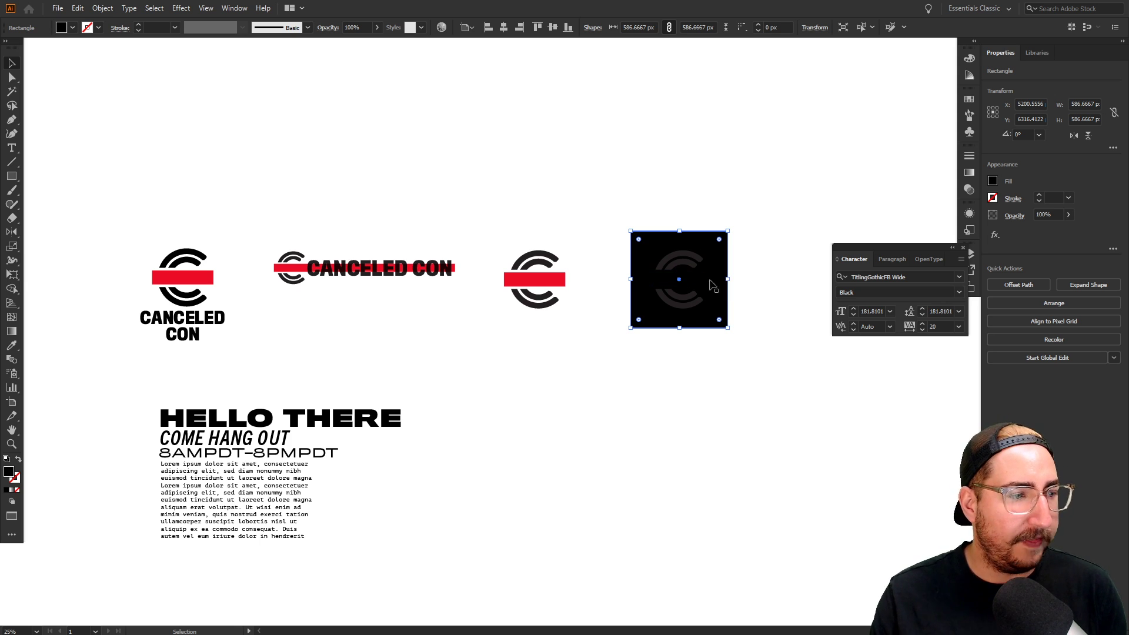
Fill the C shapes white with the Eyedropper and set the middle bar's blend mode to Normal
key("z")
left_click(667, 314)
left_click(507, 288)
left_click(635, 332)
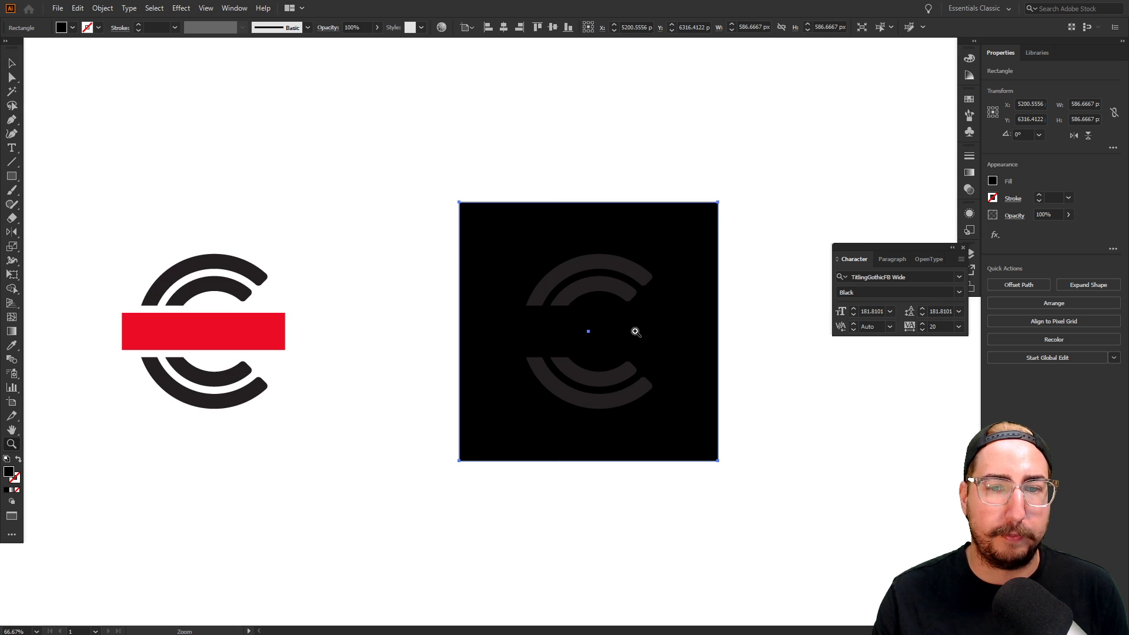
key("v")
left_click(592, 336)
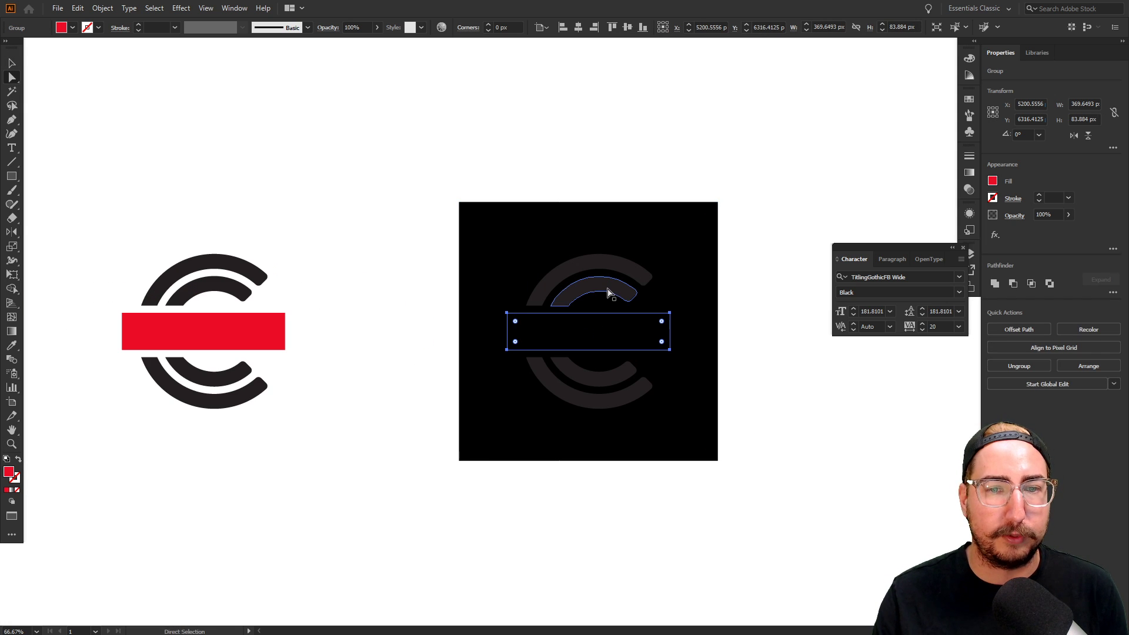
left_click(610, 292)
key("i")
left_click(623, 171)
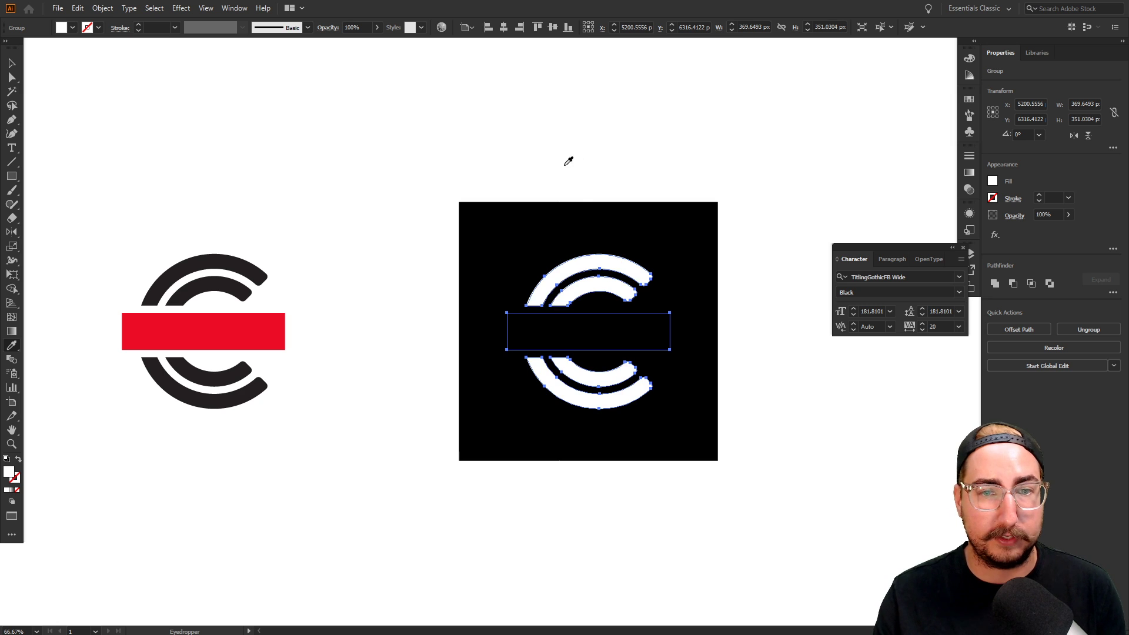
left_click(573, 157, "ctrl")
left_click(600, 327, "ctrl")
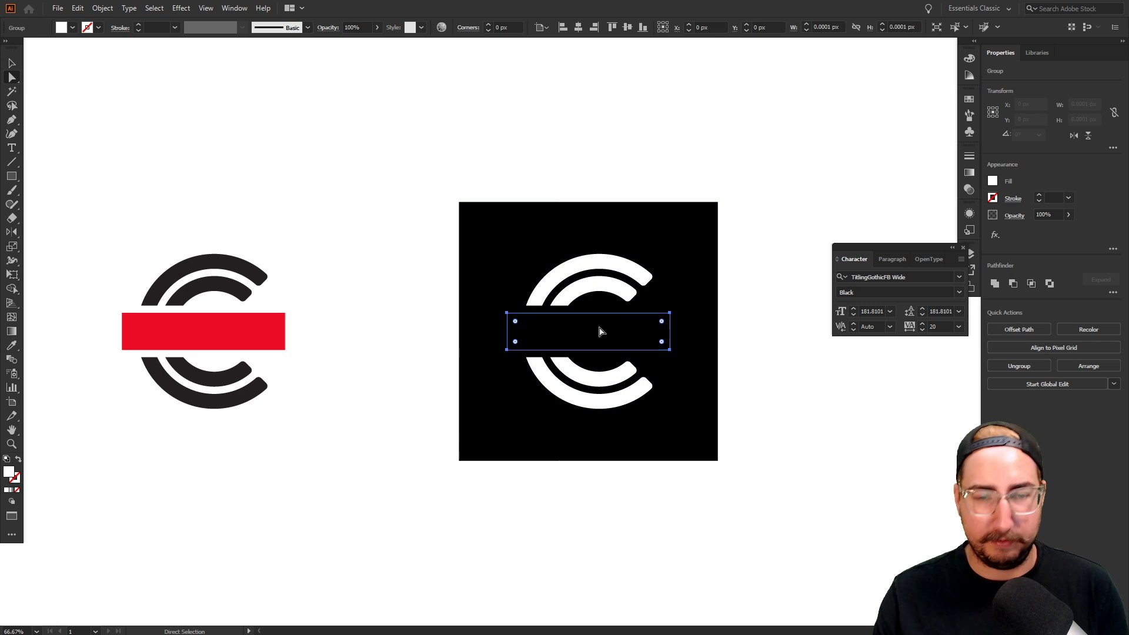
left_click(969, 189)
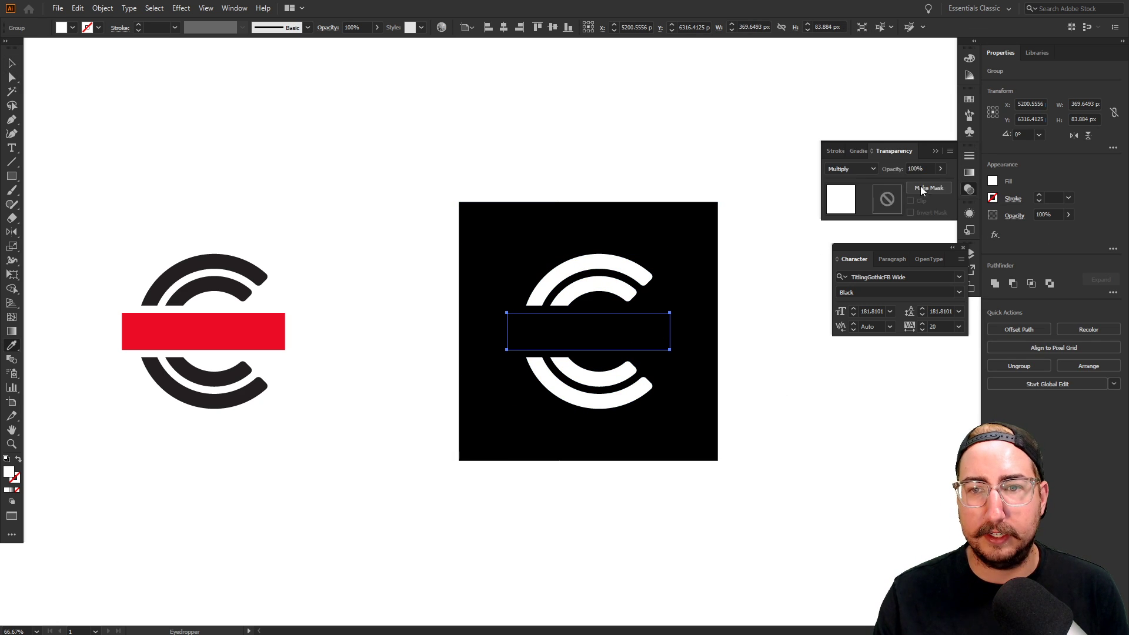
left_click(852, 168)
left_click(853, 176)
Copy the CANCELED CON wordmark to the right of the black square, then copy the square onto it
key("v")
left_click(708, 162)
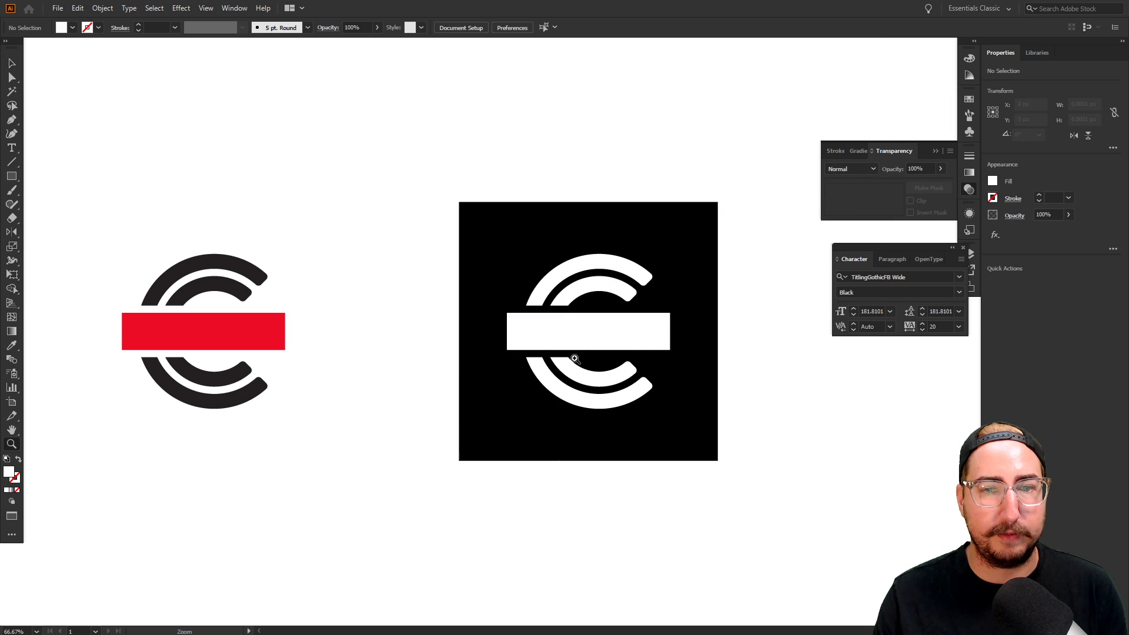
left_click(580, 358, "ctrl+alt")
left_click(581, 359, "ctrl+alt")
left_click_drag(626, 321, 518, 324)
left_click_drag(565, 190, 375, 385)
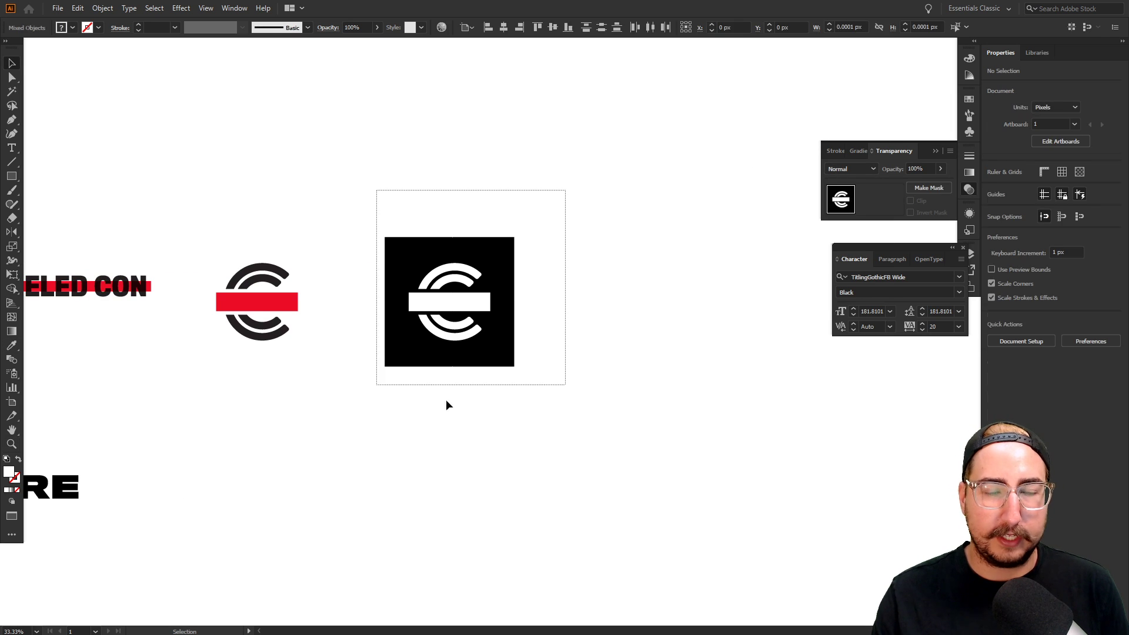
left_click(447, 399)
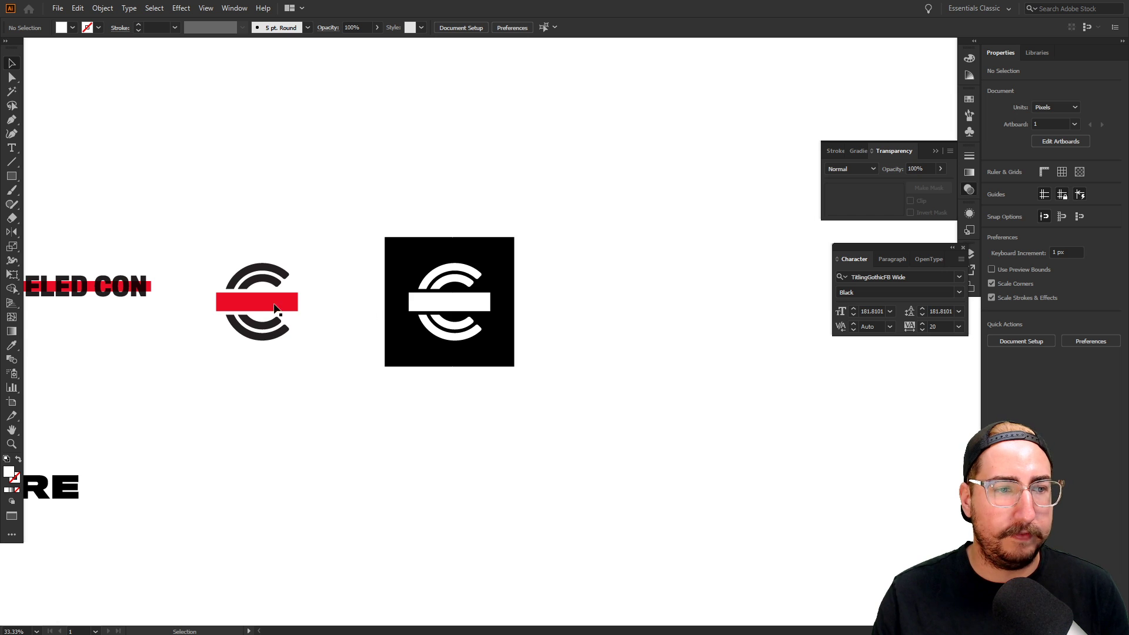
scroll(277, 310, "left", 5)
left_click_drag(452, 217, 185, 349)
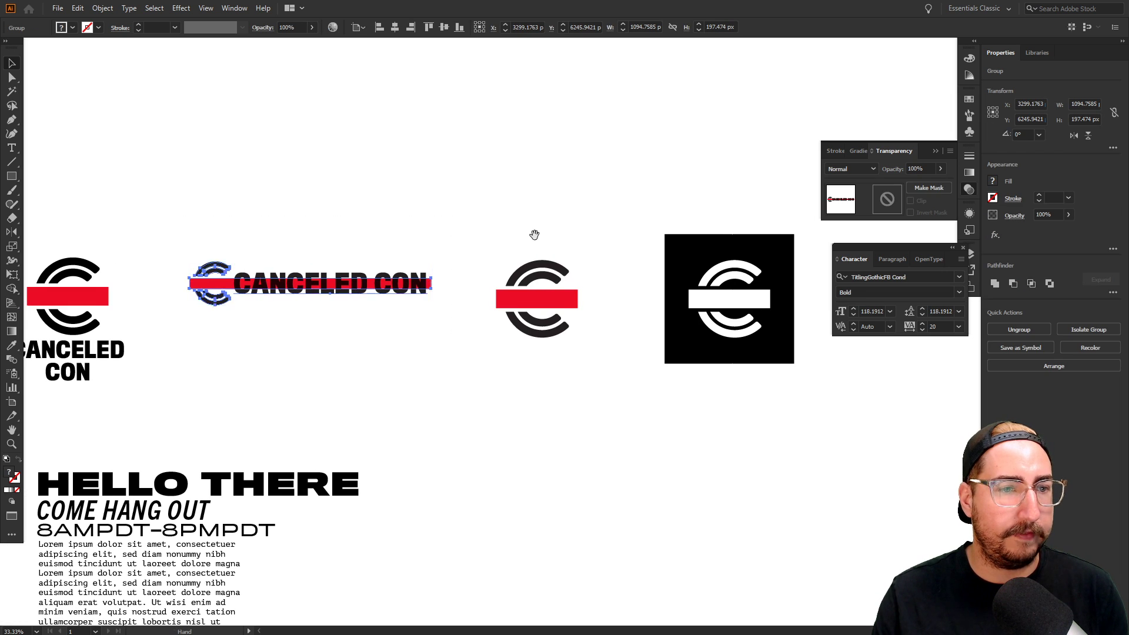
scroll(277, 270, "right", 4)
left_click_drag(194, 287, 811, 286)
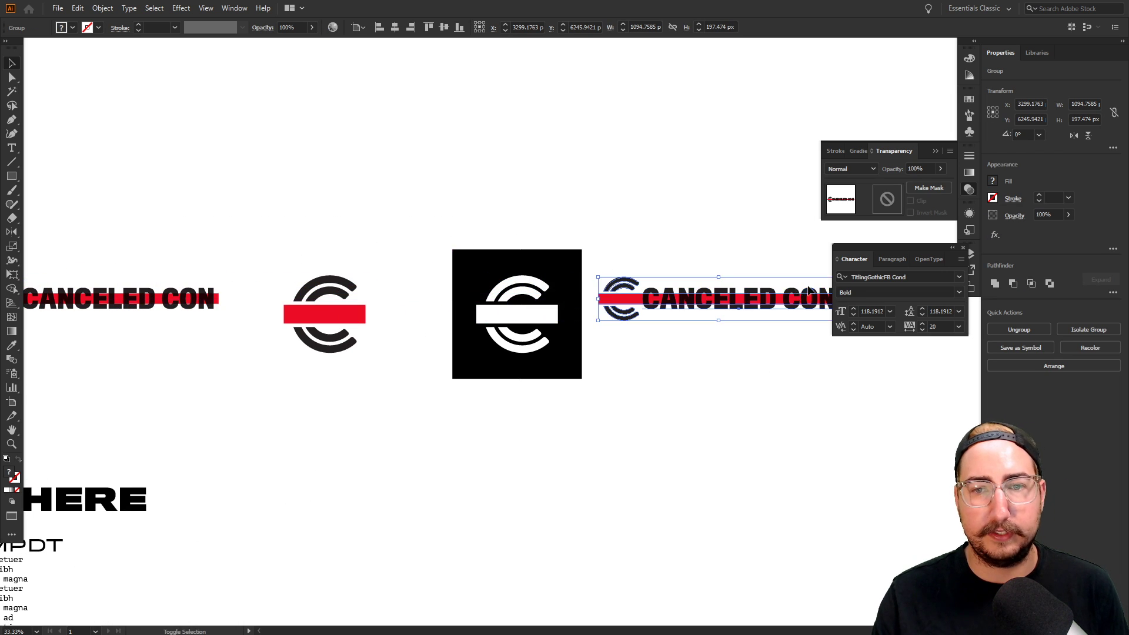
left_click_drag(699, 280, 589, 312)
left_click_drag(392, 279, 744, 290)
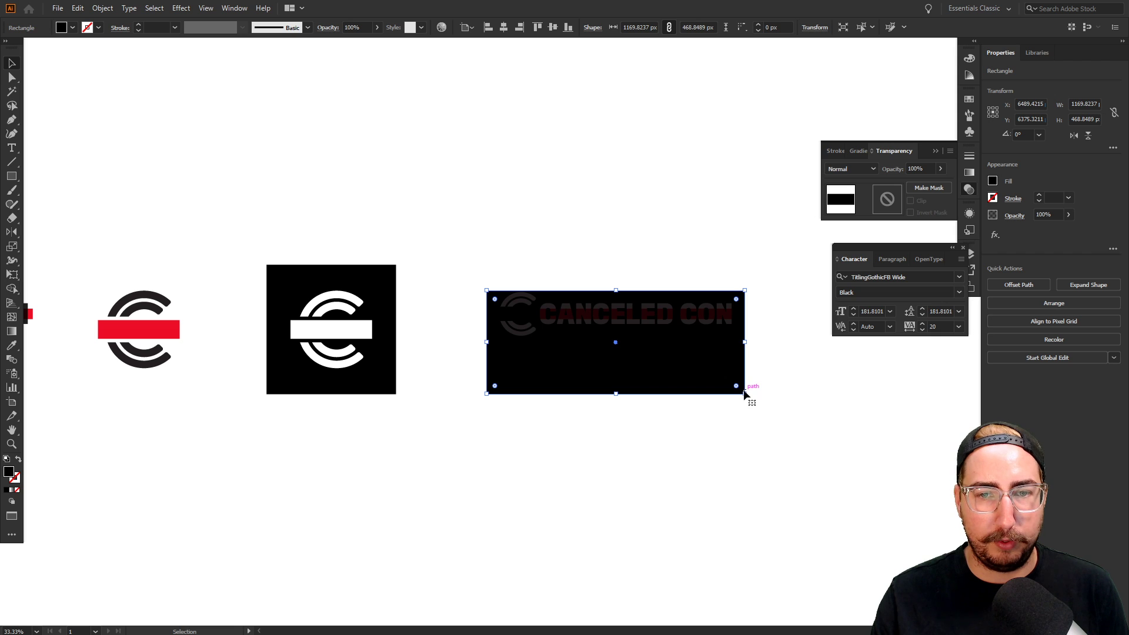
Shorten, enlarge slightly and center the black rectangle behind the wordmark copy
left_click_drag(744, 396, 745, 346)
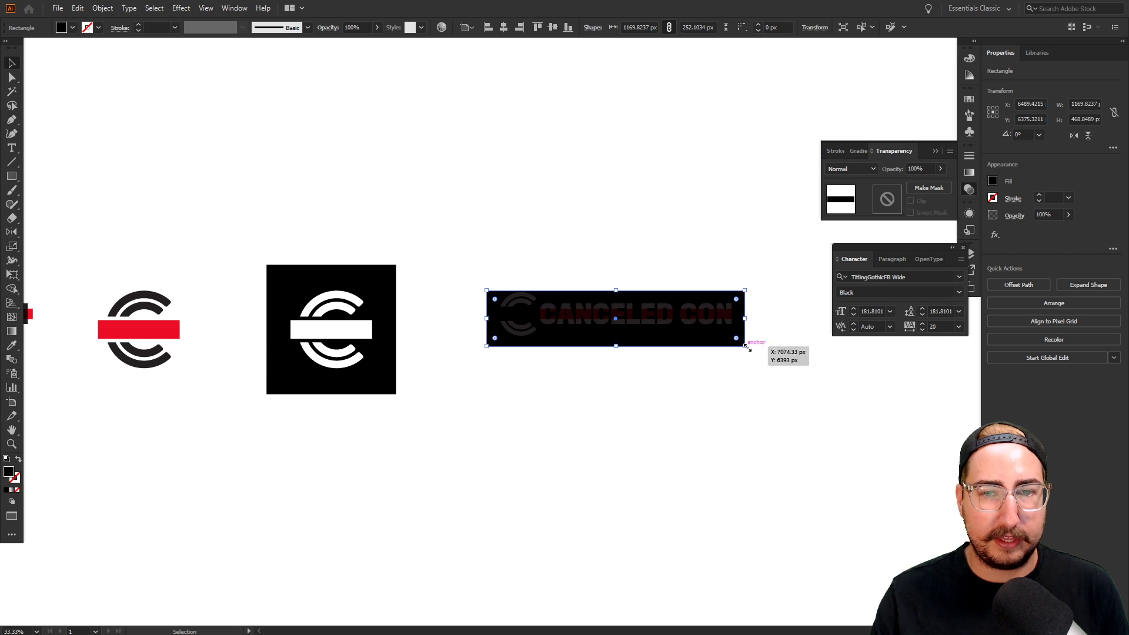
key("s")
left_click_drag(768, 240, 790, 229)
key("v")
left_click_drag(760, 310, 763, 305)
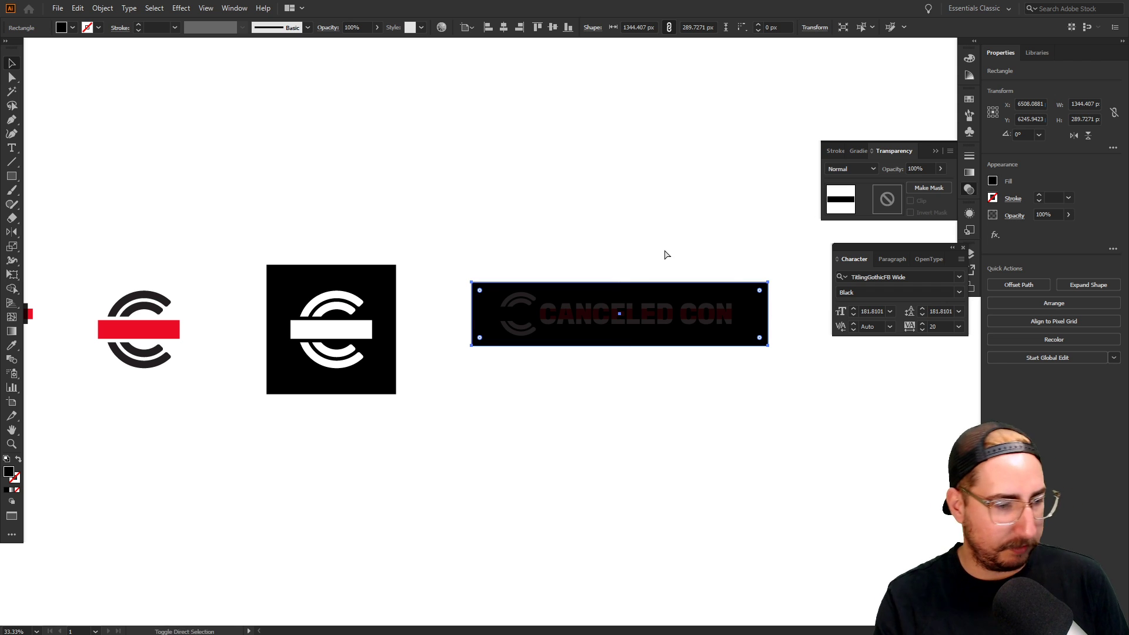
left_click(622, 226)
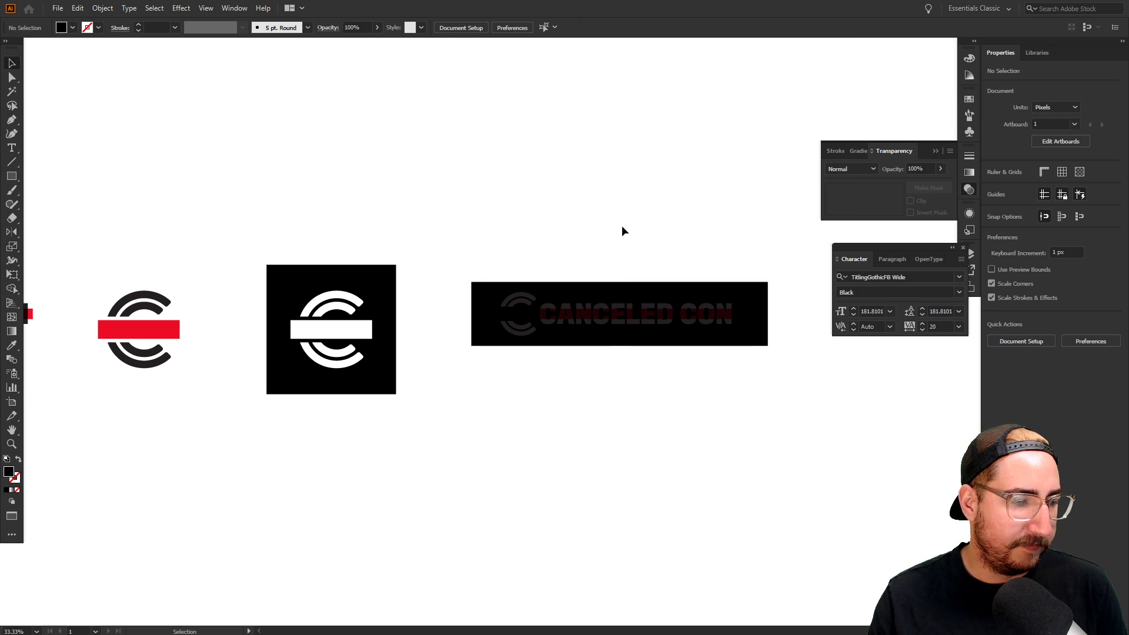
Fill the CANCELED CON text and C logo white with the Eyedropper
left_click(653, 315)
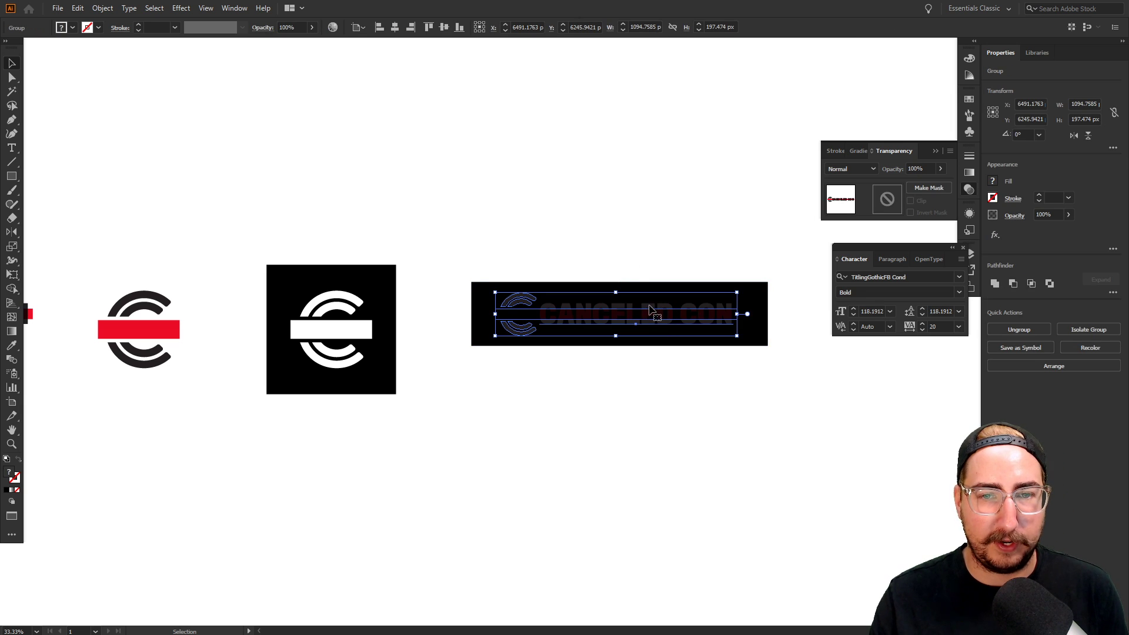
left_click(638, 269)
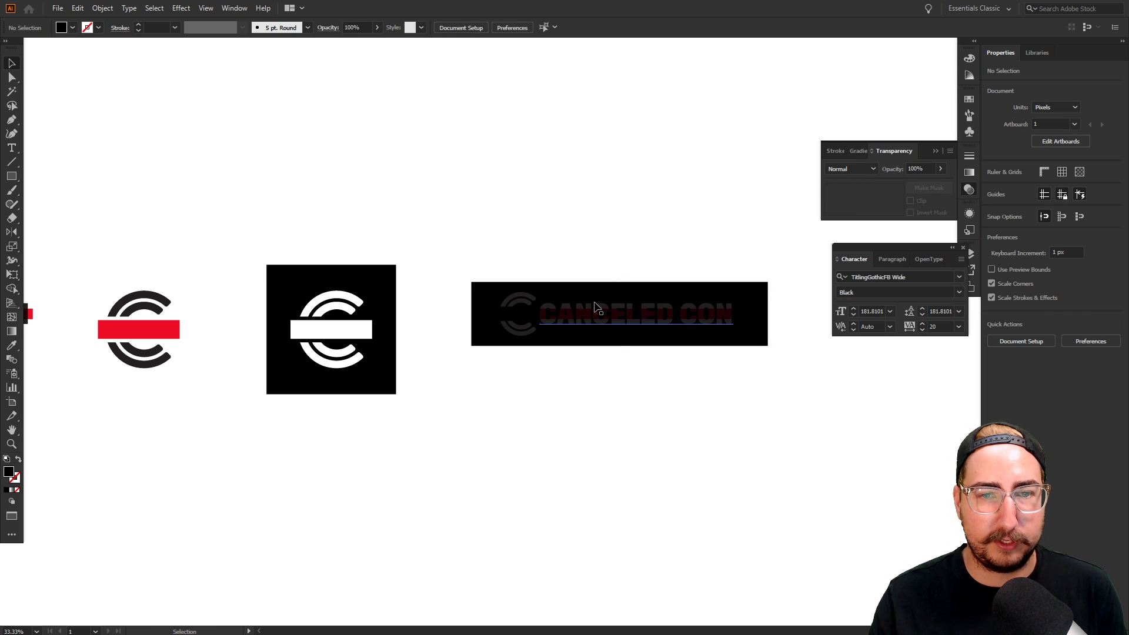
left_click(597, 308)
left_click(528, 299, "shift")
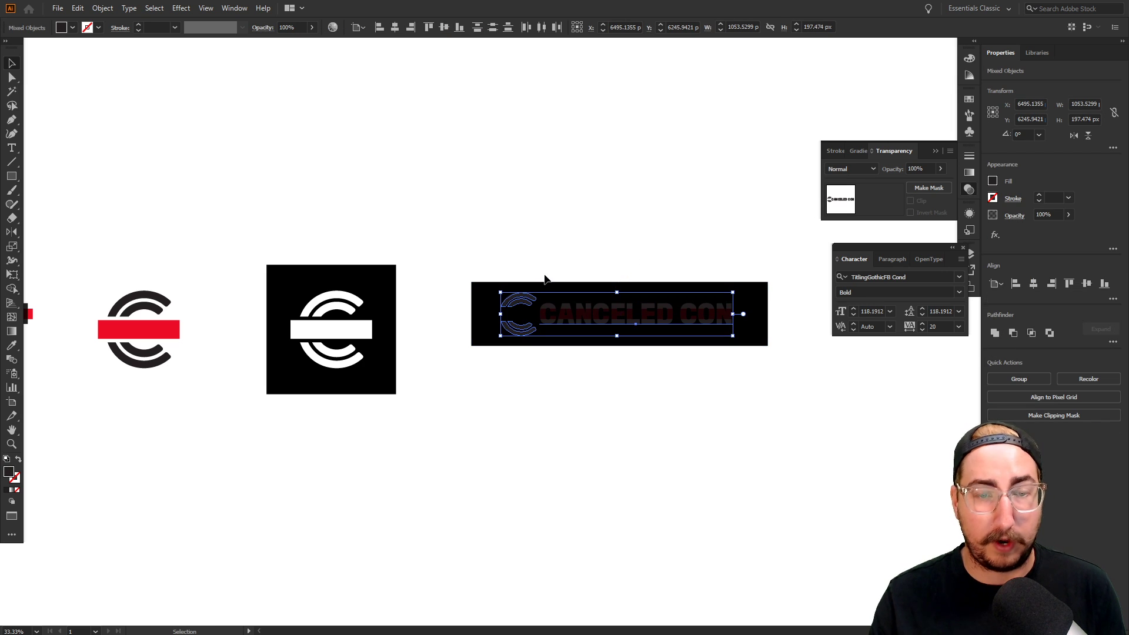
key("i")
left_click(568, 241)
left_click(570, 239)
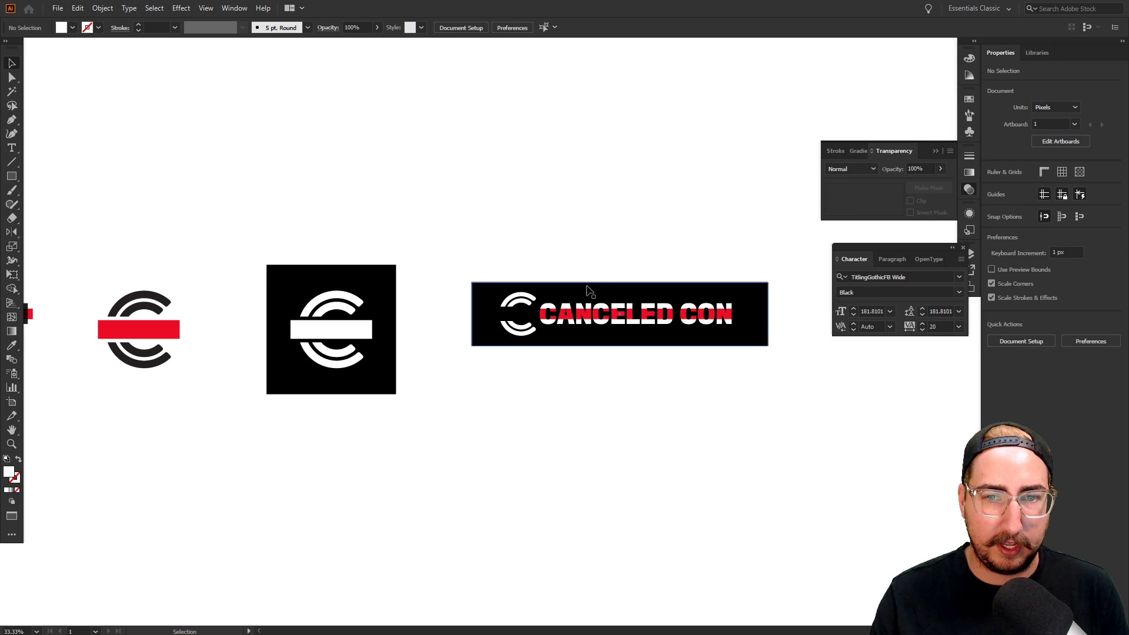
Recolor the red bar across the text white and set its blend mode to Normal
key("z")
left_click(611, 344)
left_click(554, 326)
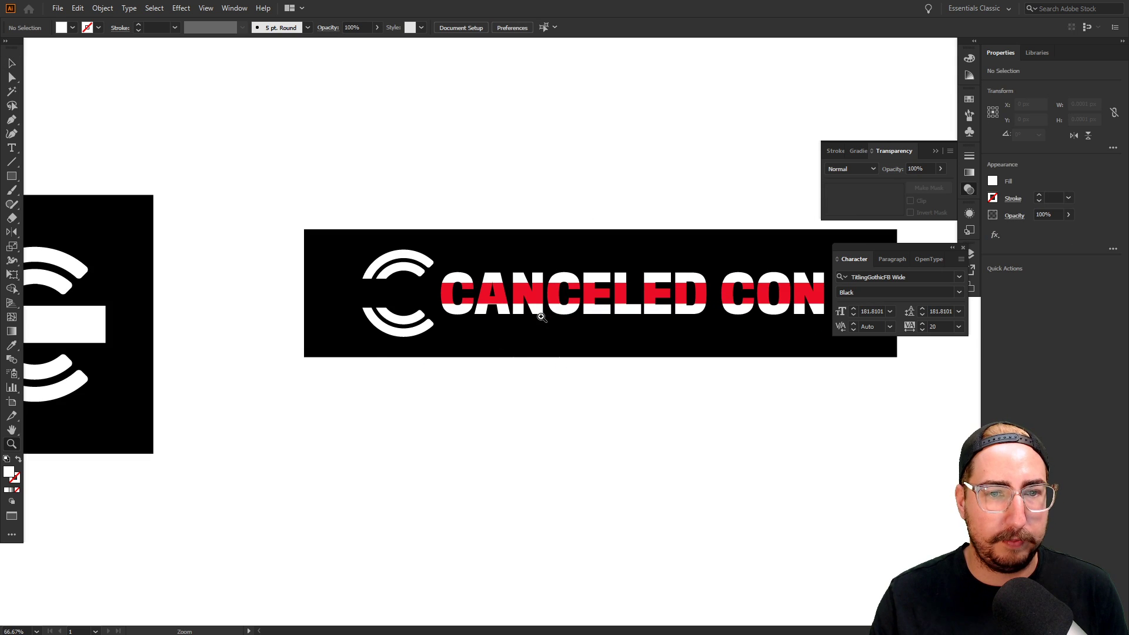
key("a")
left_click(514, 297)
key("i")
left_click(538, 278)
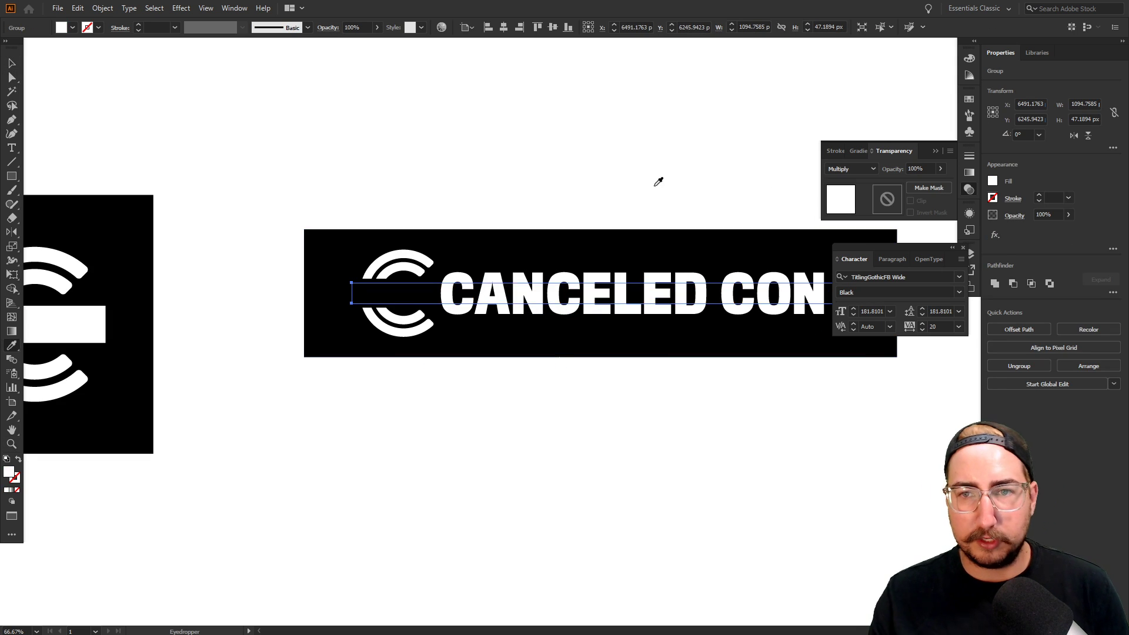
left_click(873, 169)
left_click(861, 182)
key("v")
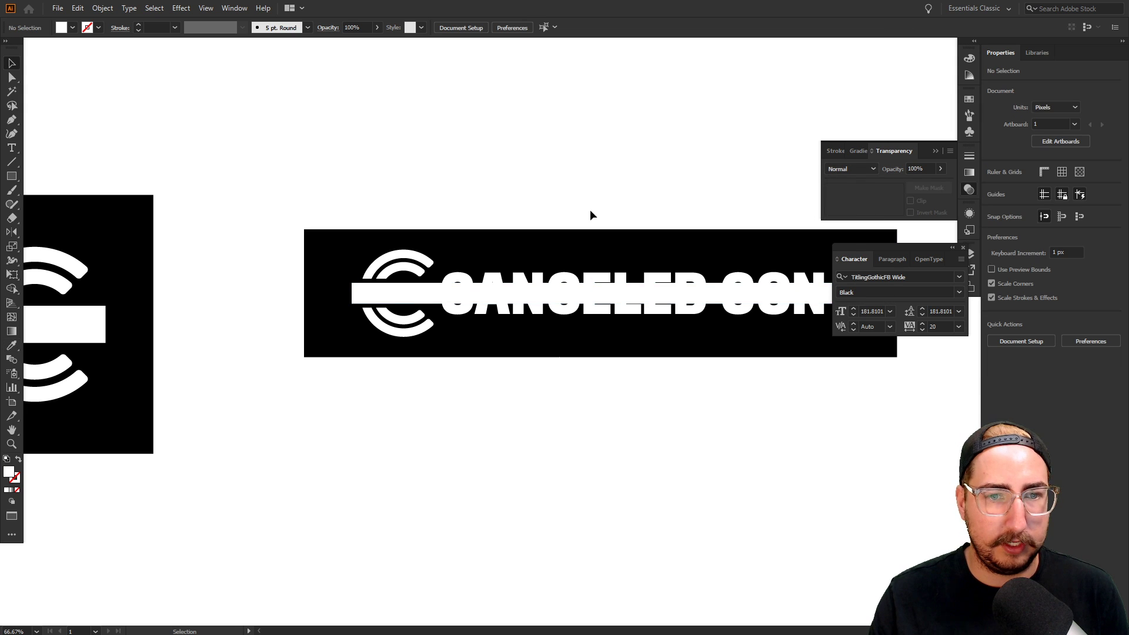
left_click(591, 220)
Inspect the white bar group up close, then zoom out and select the black banner rectangle
key("z")
left_click(540, 275)
key("v")
left_click(548, 294)
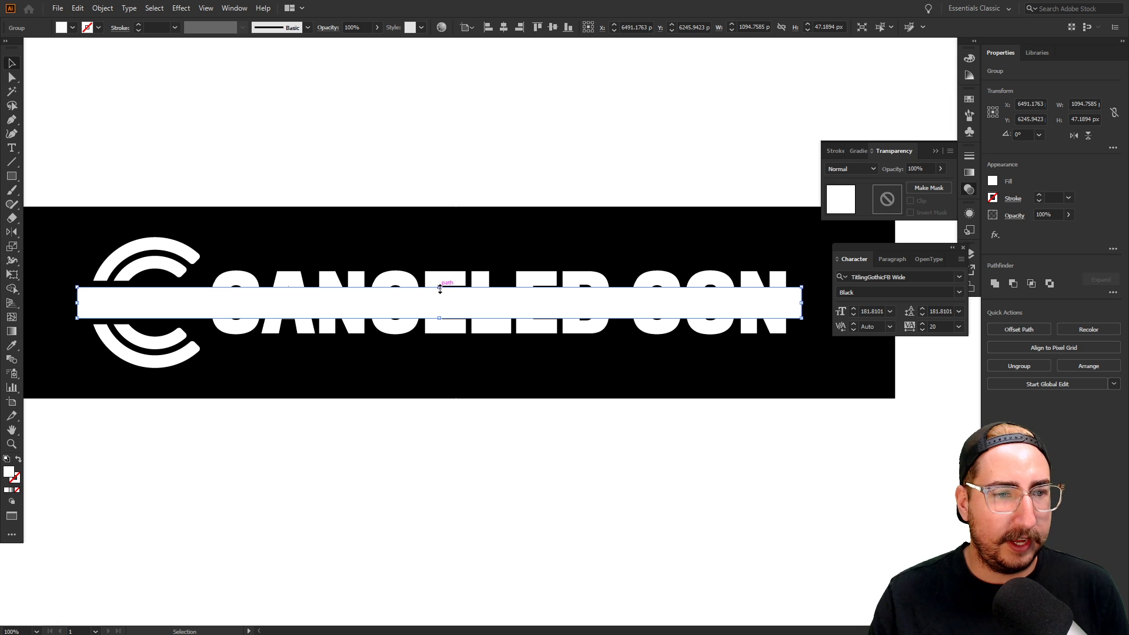
key("z")
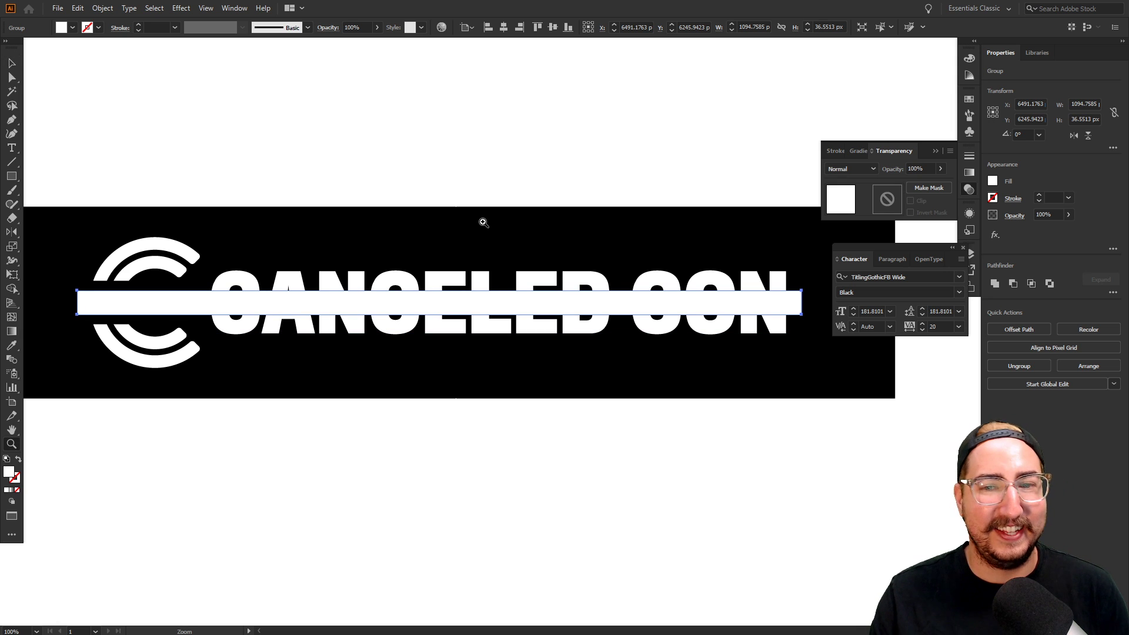
key("ctrl+shift+a")
left_click(549, 357, "alt")
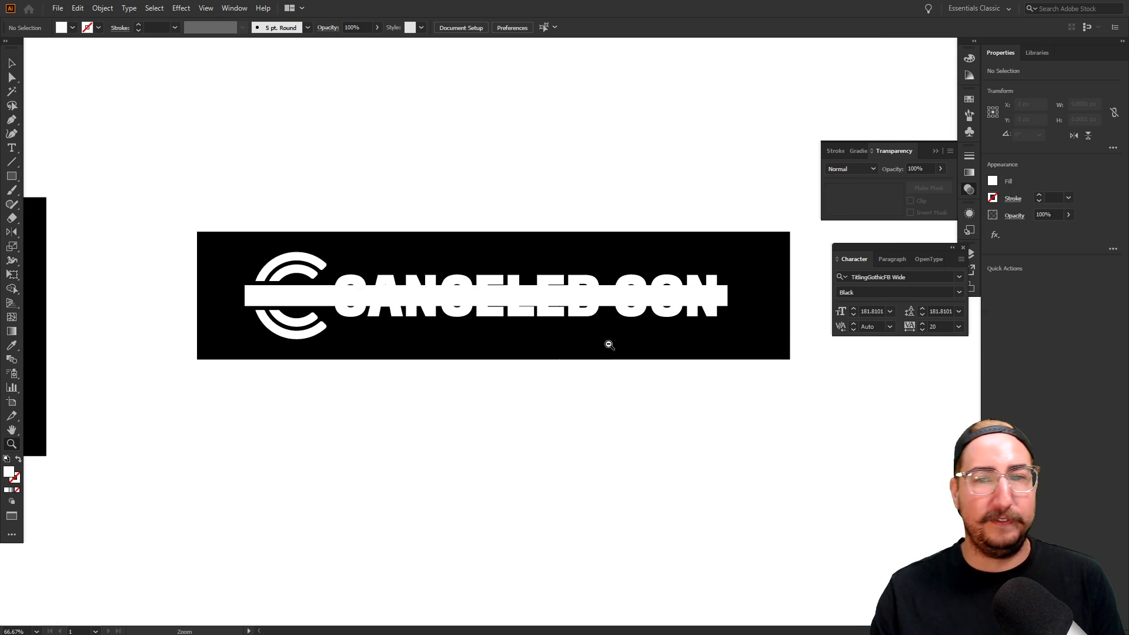
left_click(537, 335, "alt")
left_click(536, 335, "alt")
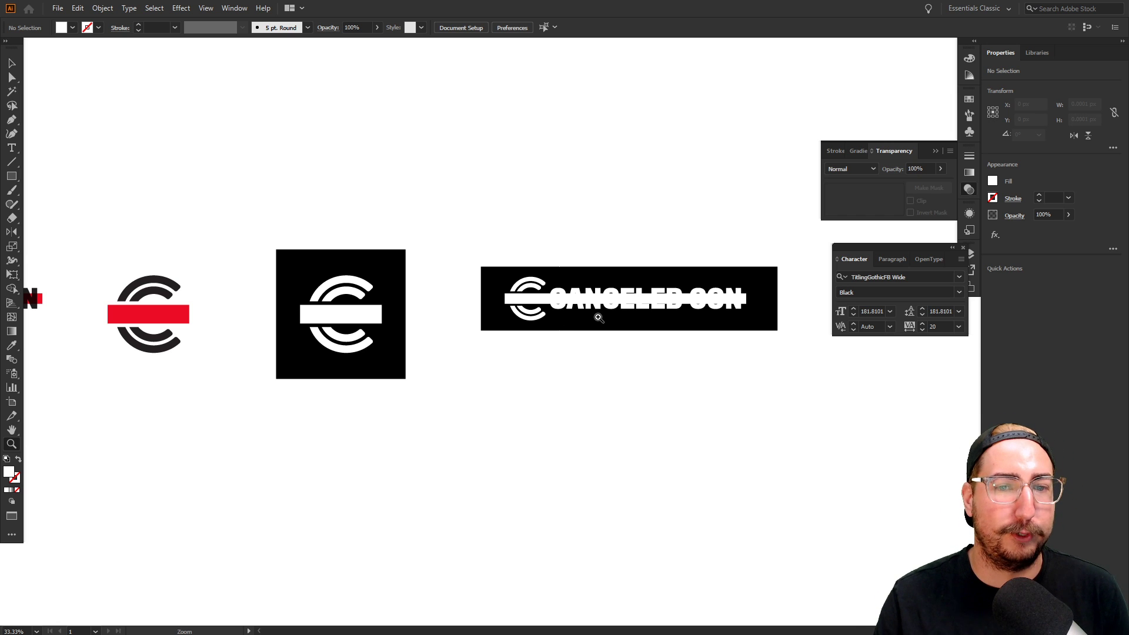
left_click(513, 327, "alt")
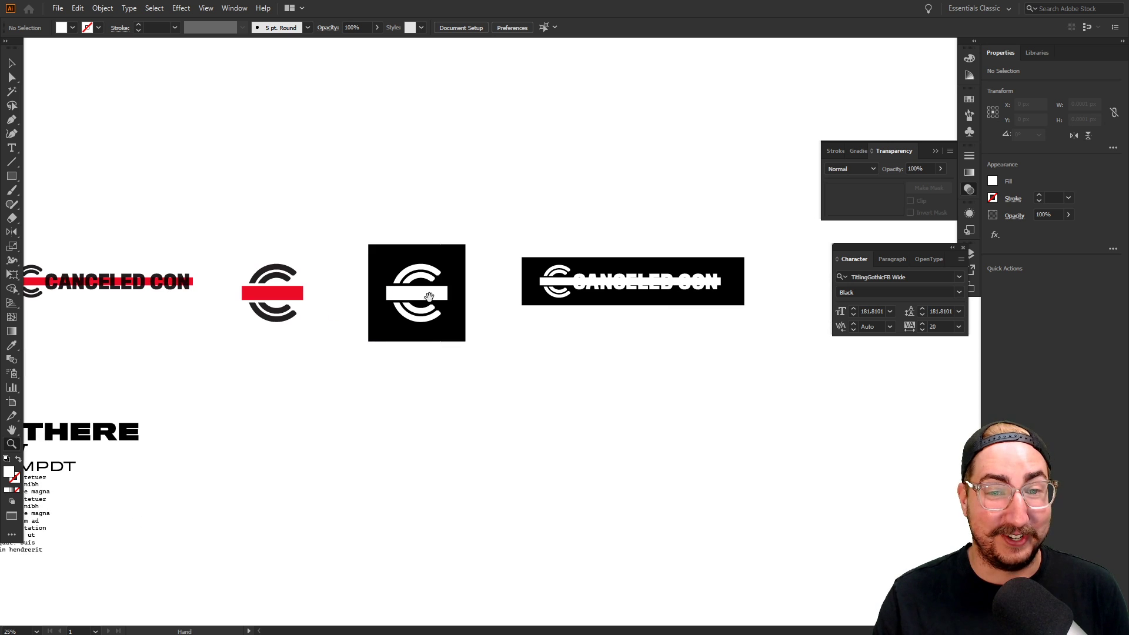
key("v")
left_click(525, 304)
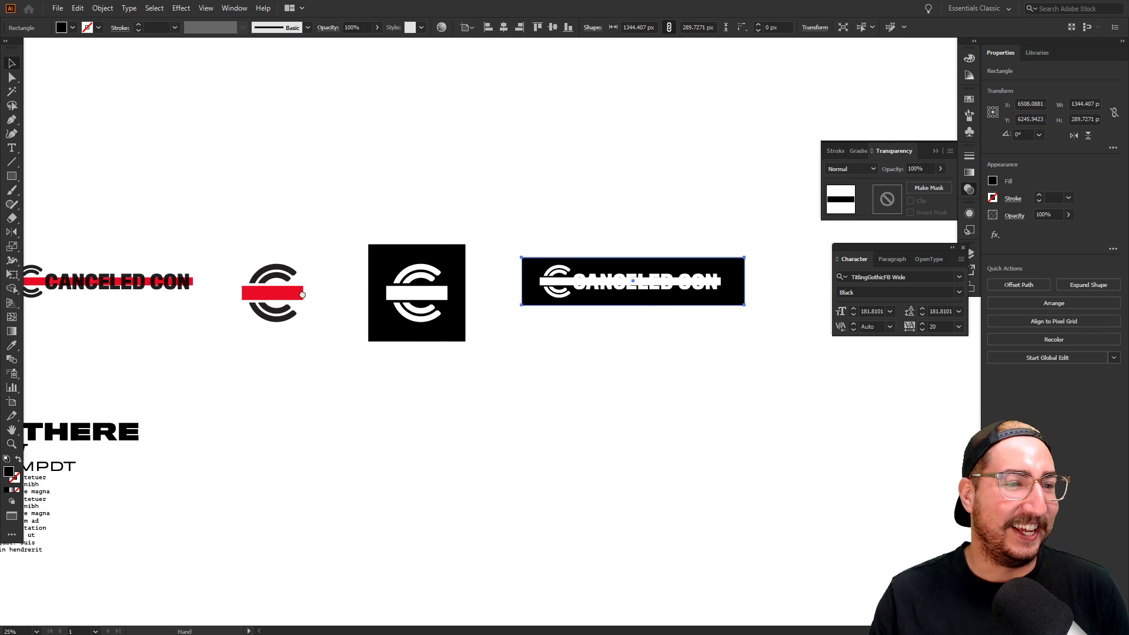
Duplicate the stacked CANCELED CON logo below the C badge and make it white
left_click_drag(289, 301, 493, 269)
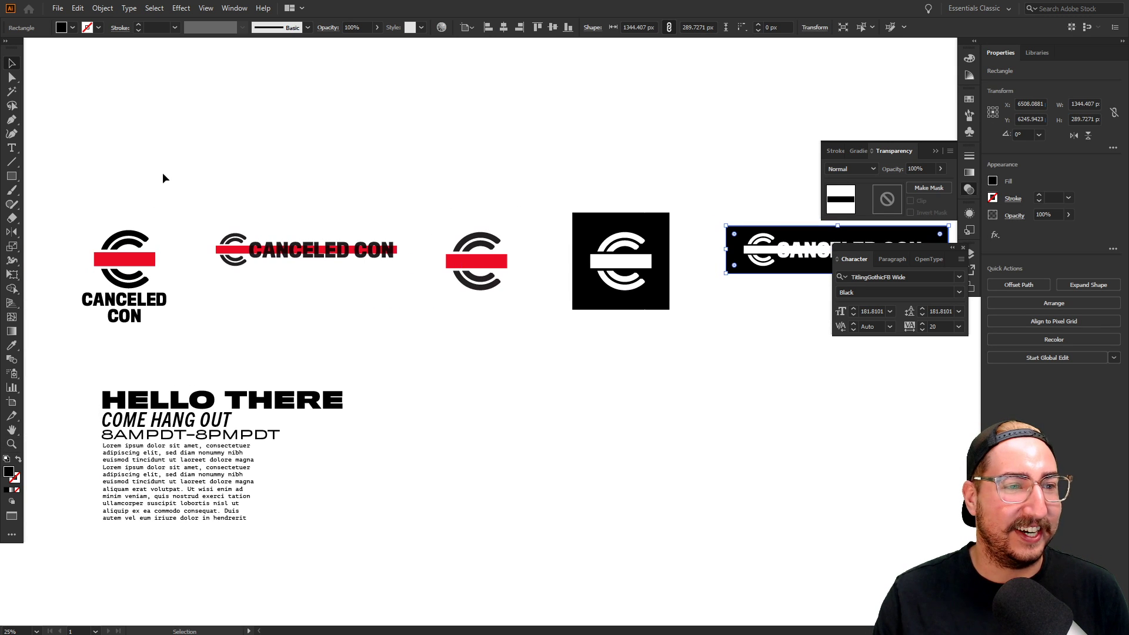
left_click_drag(165, 176, 69, 352)
left_click_drag(124, 286, 751, 344)
left_click_drag(755, 303, 729, 329)
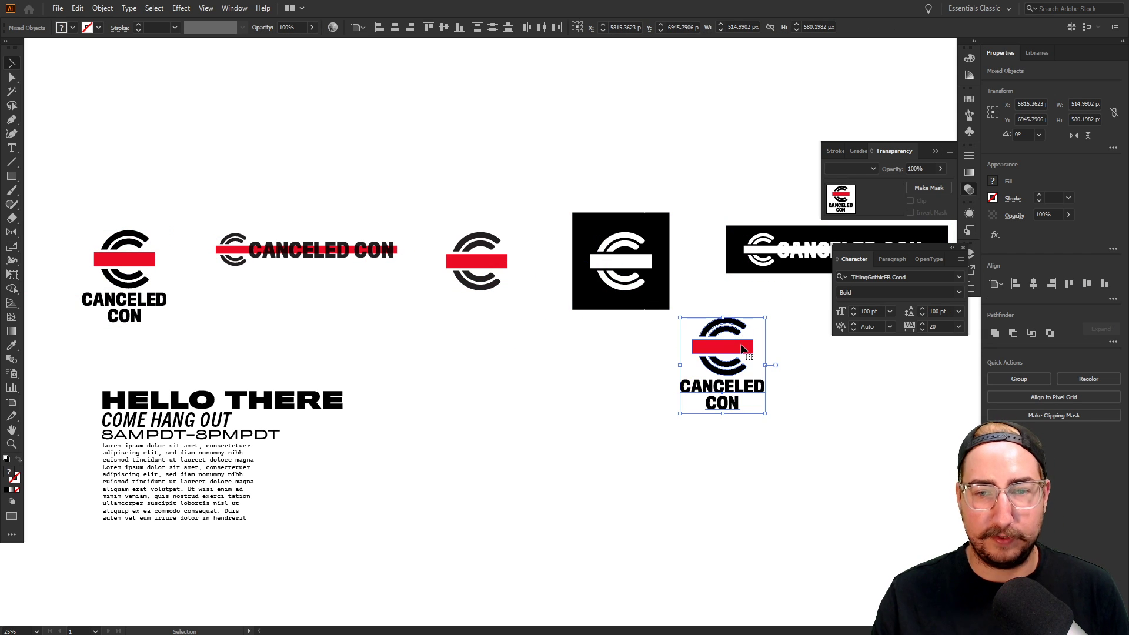
key("i")
left_click(786, 356)
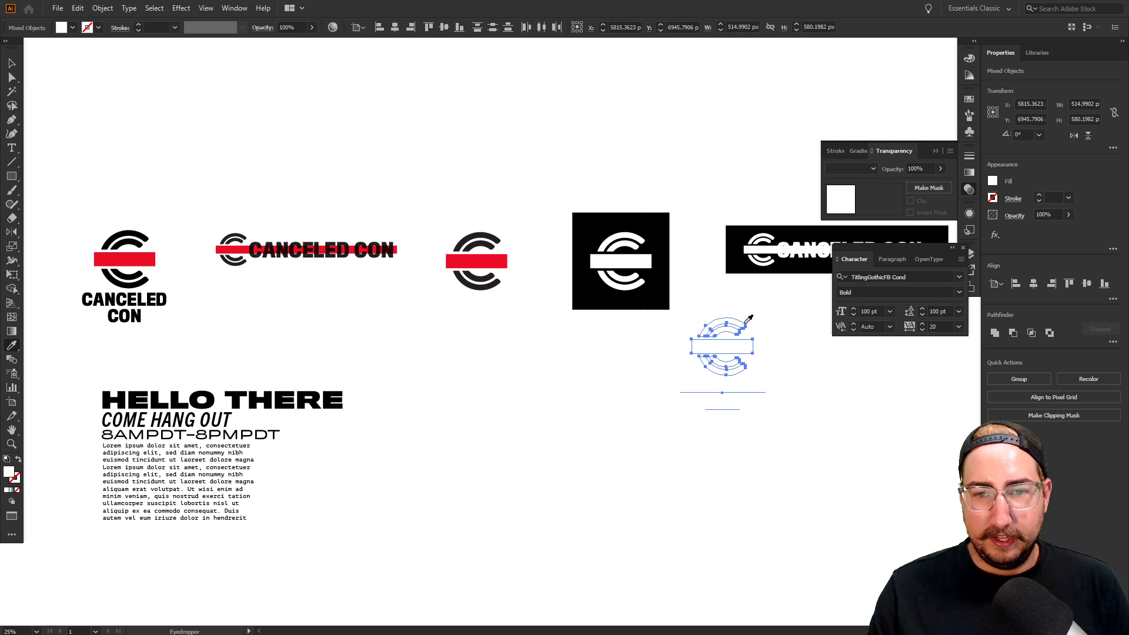
Copy the black square behind it, stretch it taller, and set the bar's blend mode to Normal
key("v")
left_click_drag(652, 221, 755, 317)
left_click_drag(723, 405, 722, 419)
left_click(738, 348)
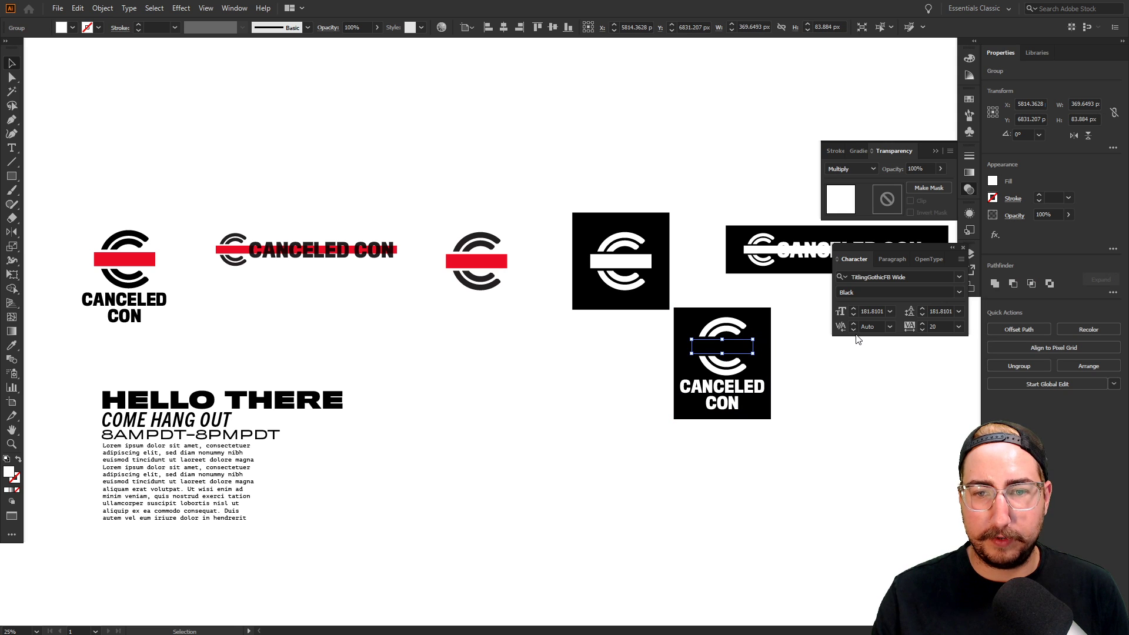
left_click(849, 168)
left_click(840, 161)
left_click(686, 142)
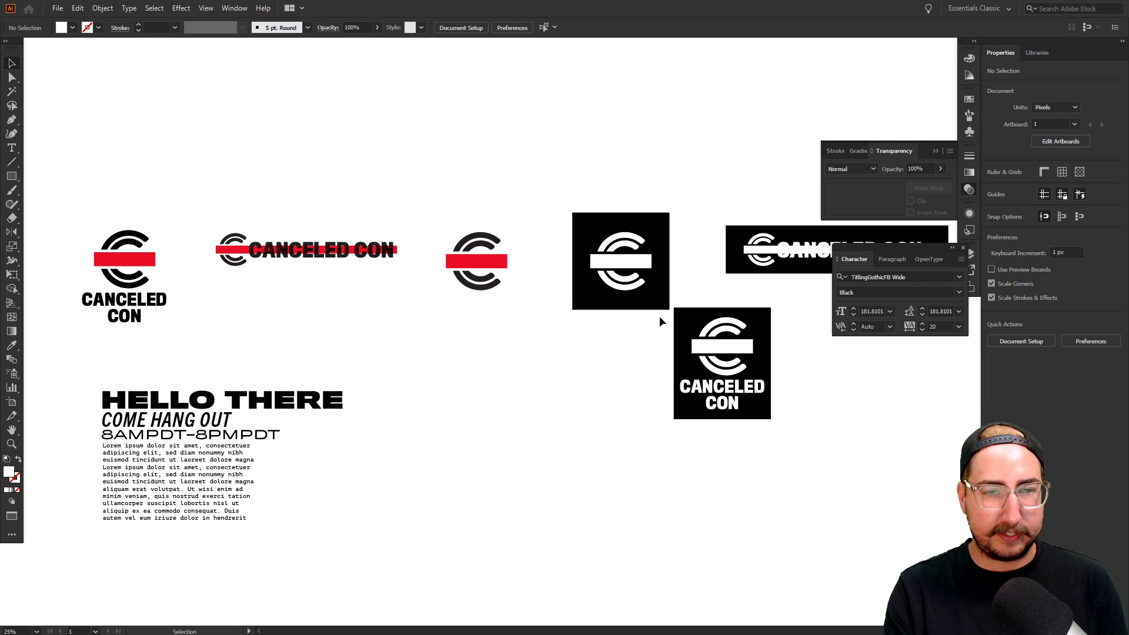
key("m")
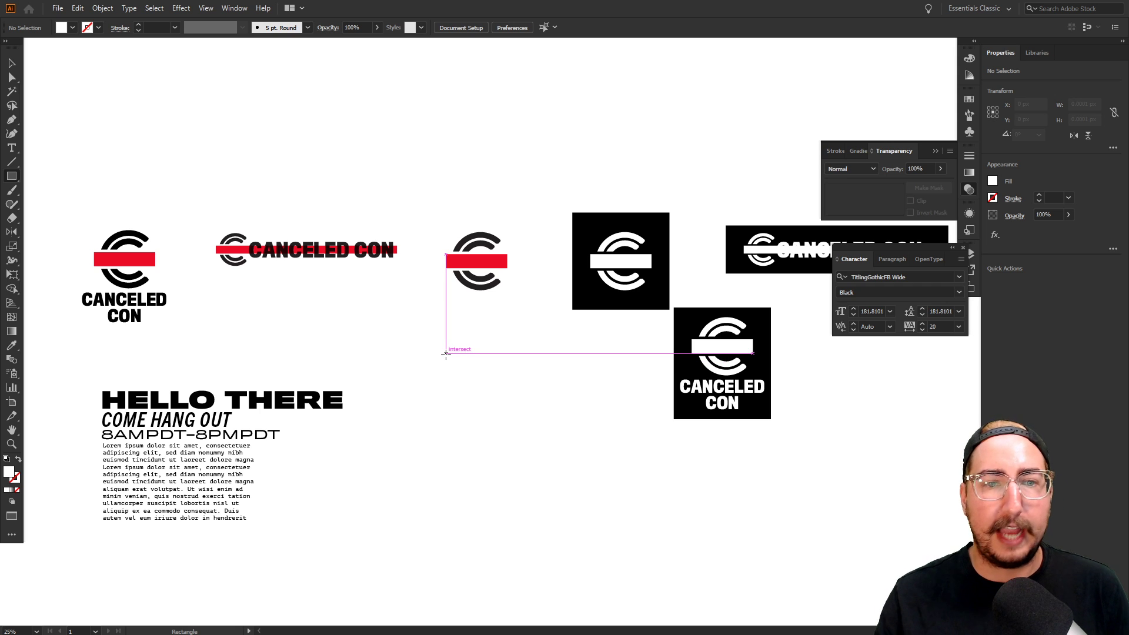
Draw a small square below the logo and fill it with the logo's dark colour
left_click_drag(431, 352, 477, 398)
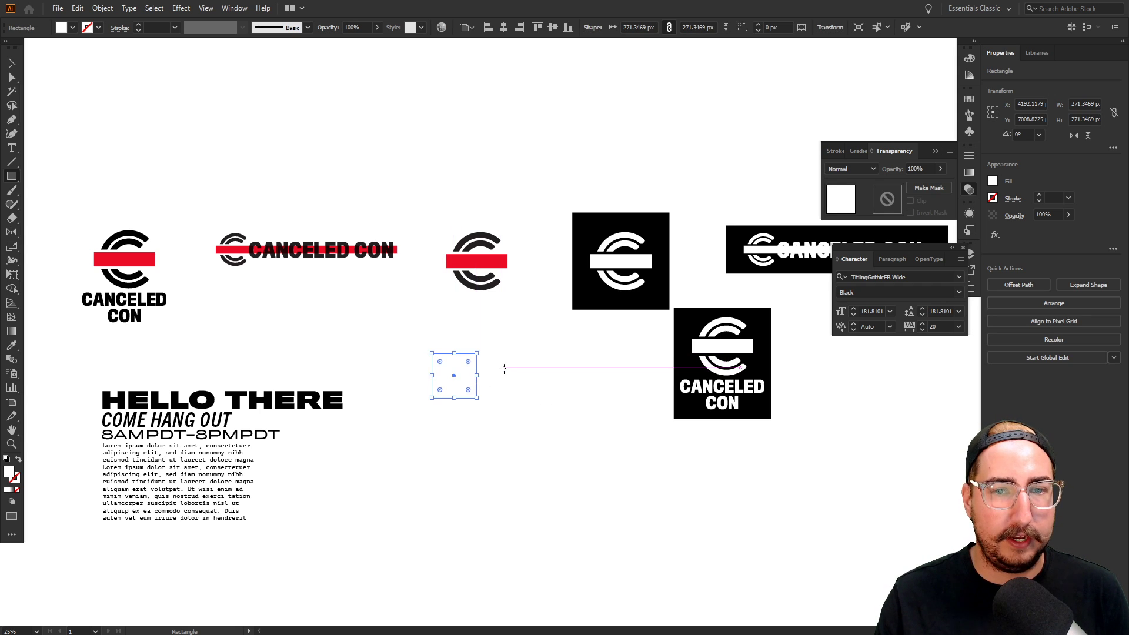
key("z")
left_click(515, 372)
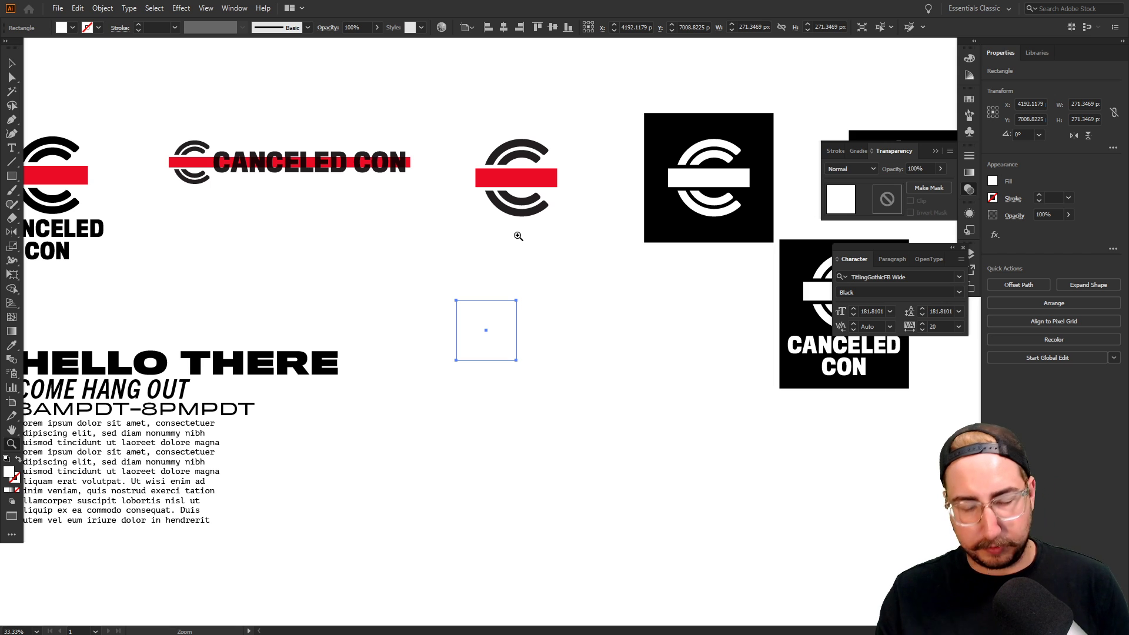
key("i")
left_click(520, 212)
key("v")
left_click(544, 285)
Duplicate the square twice and sample the logo's red and white onto the copies
left_click_drag(505, 318, 568, 321)
key("i")
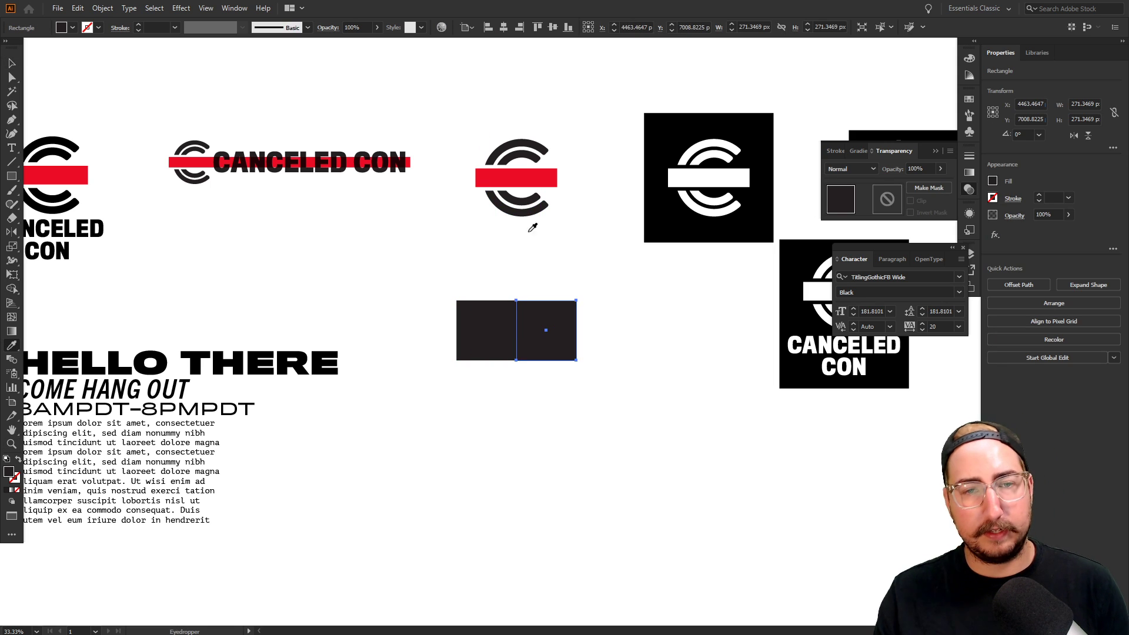
left_click(518, 179)
key("v")
left_click(594, 269)
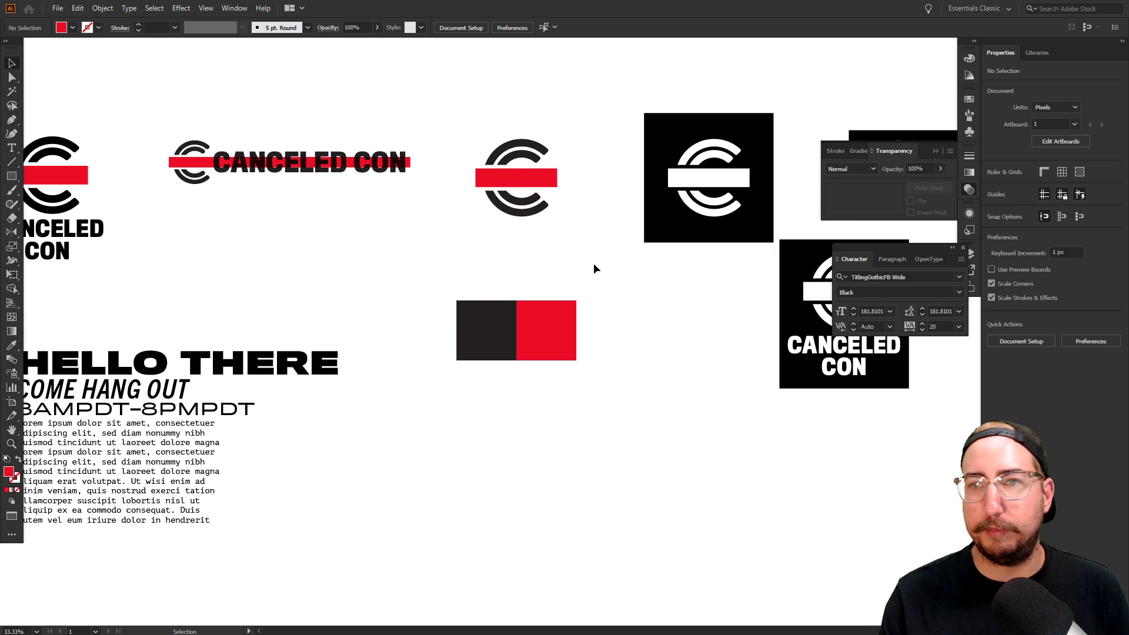
left_click_drag(607, 422, 405, 340)
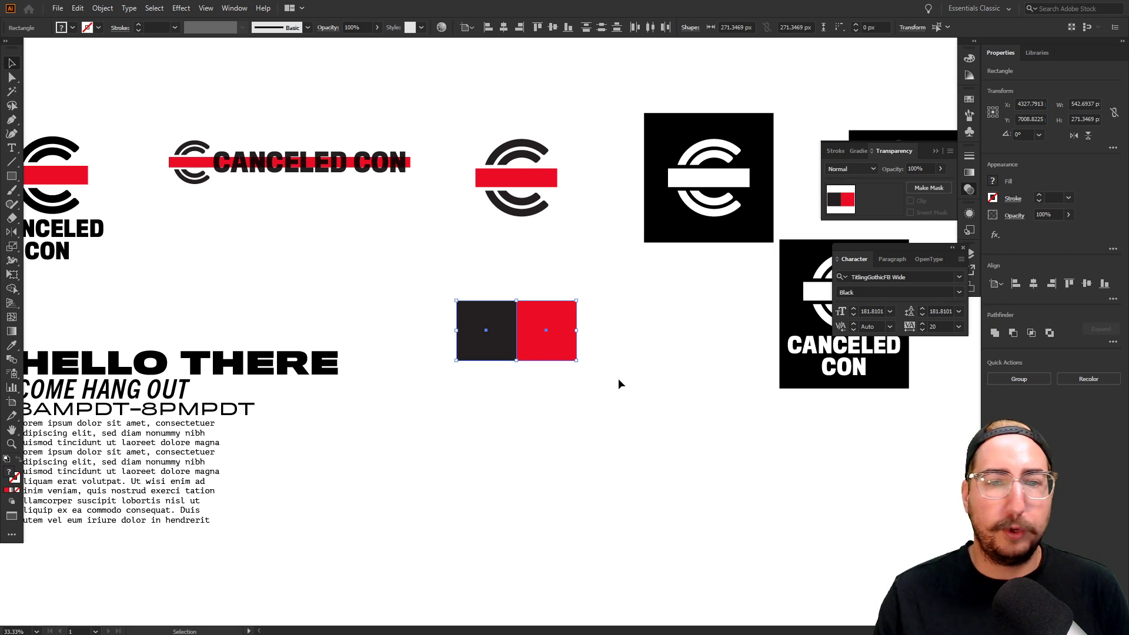
left_click(609, 357)
left_click_drag(549, 328, 500, 393)
key("i")
left_click(521, 431)
key("v")
Save the dark, red and white squares as a swatch colour group named CanceledCon
left_click(971, 98)
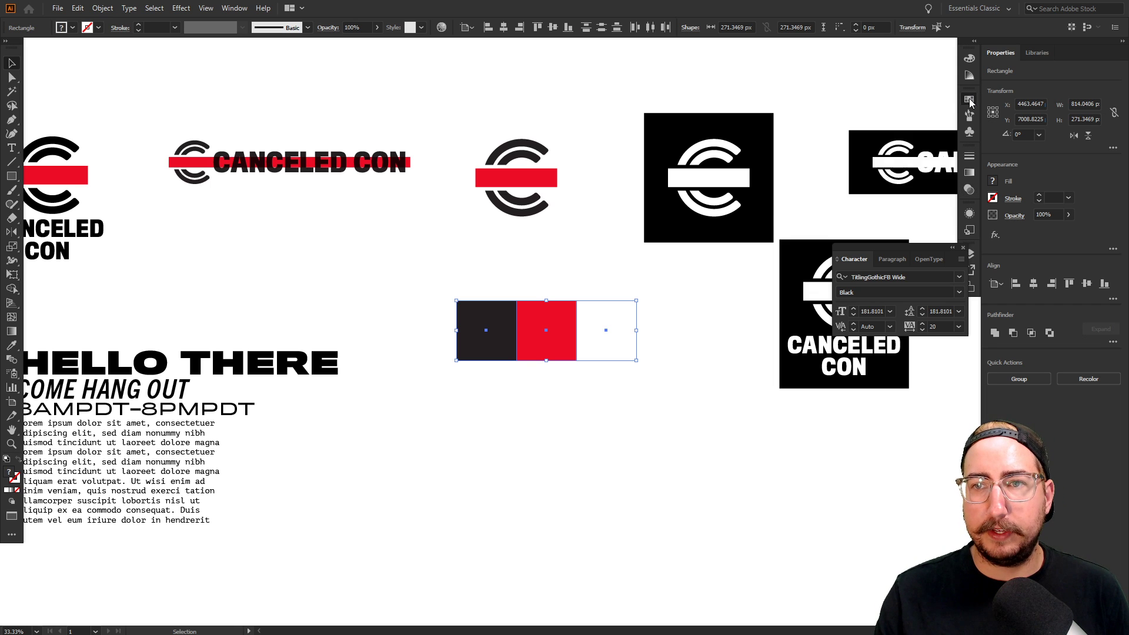
left_click(907, 165)
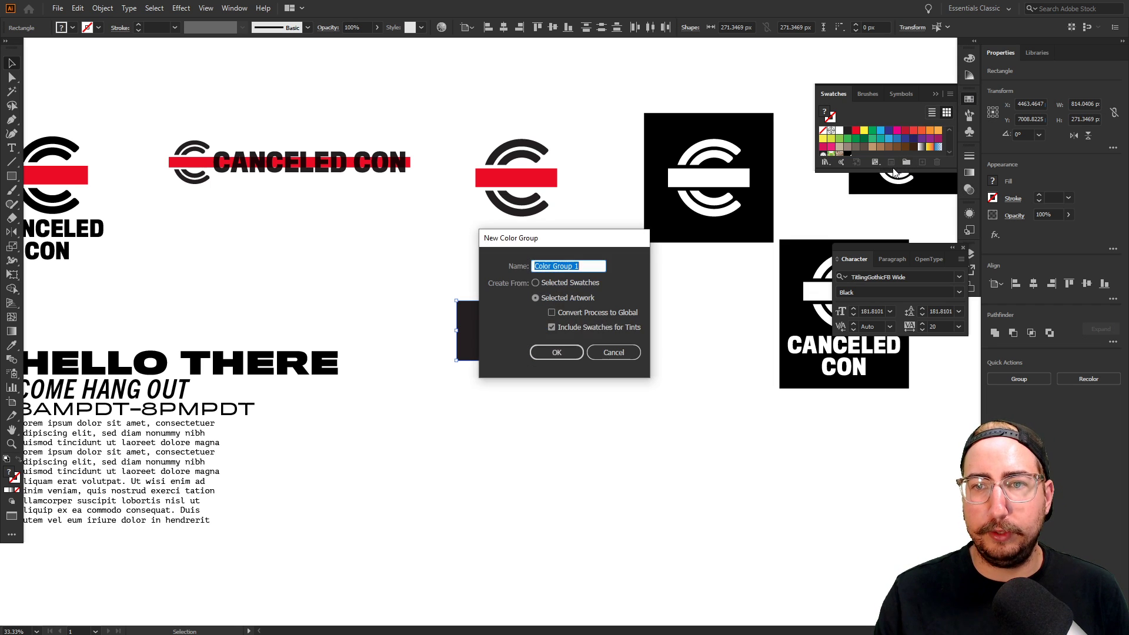
type("Cance")
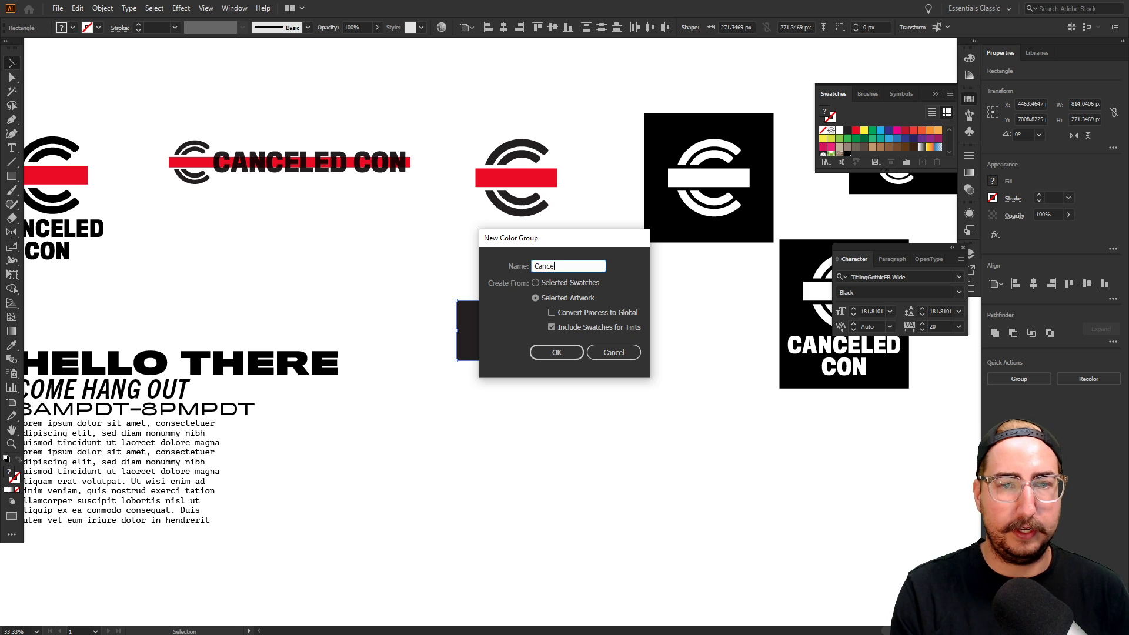
type("ledCon")
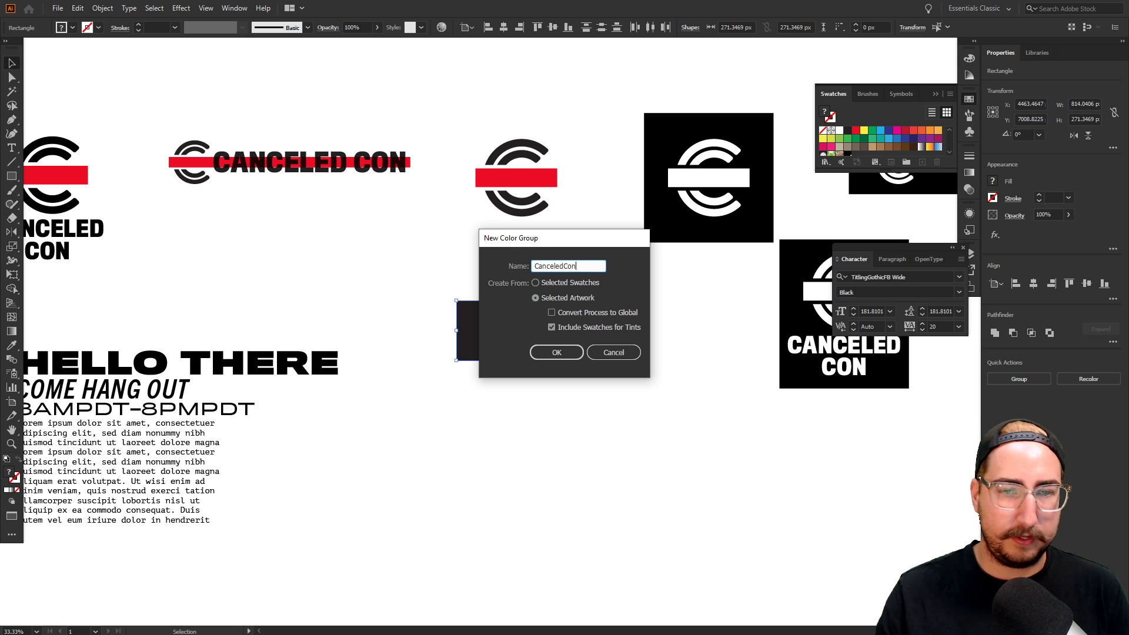
left_click(555, 353)
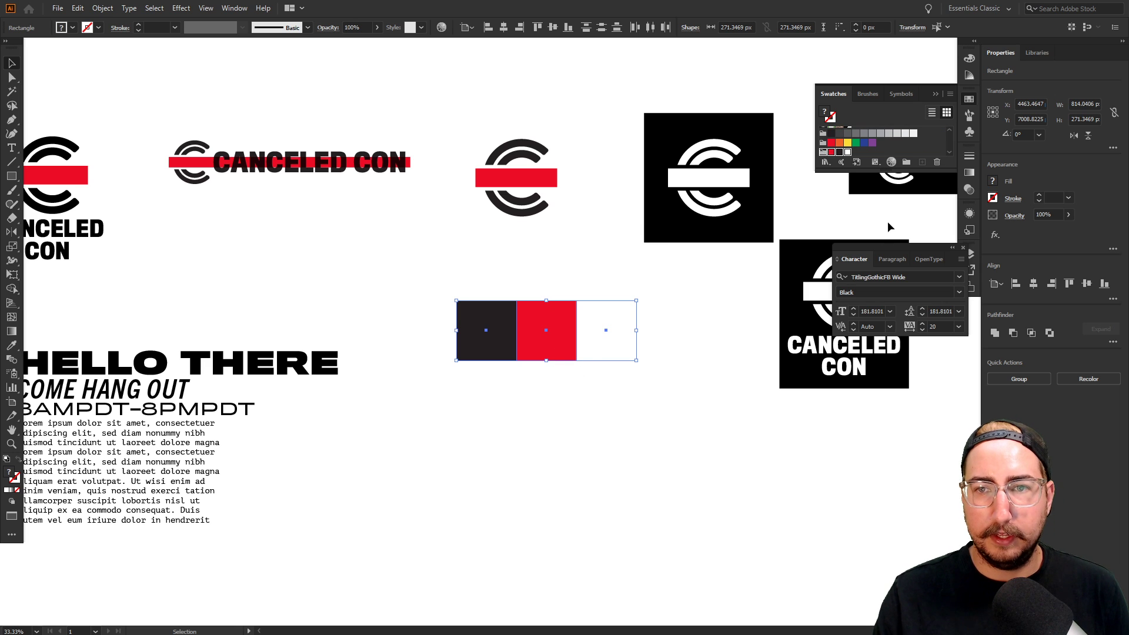
Save the swatches as the Colors.ai swatch library in CanceledCon > CanceledCon Assets
left_click_drag(881, 172, 881, 219)
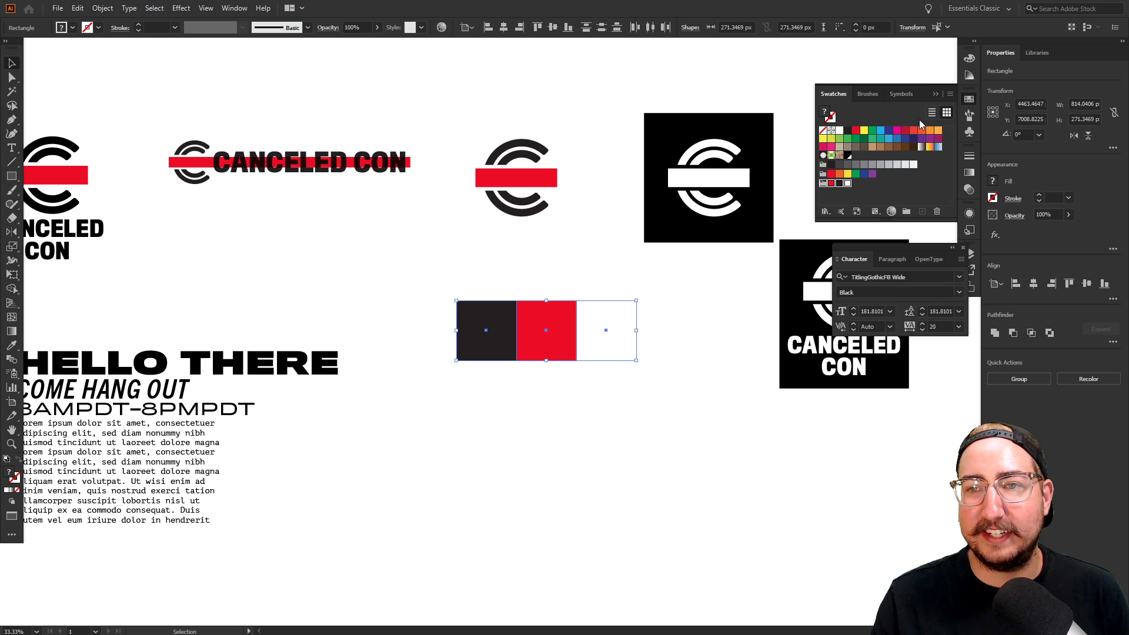
left_click(949, 94)
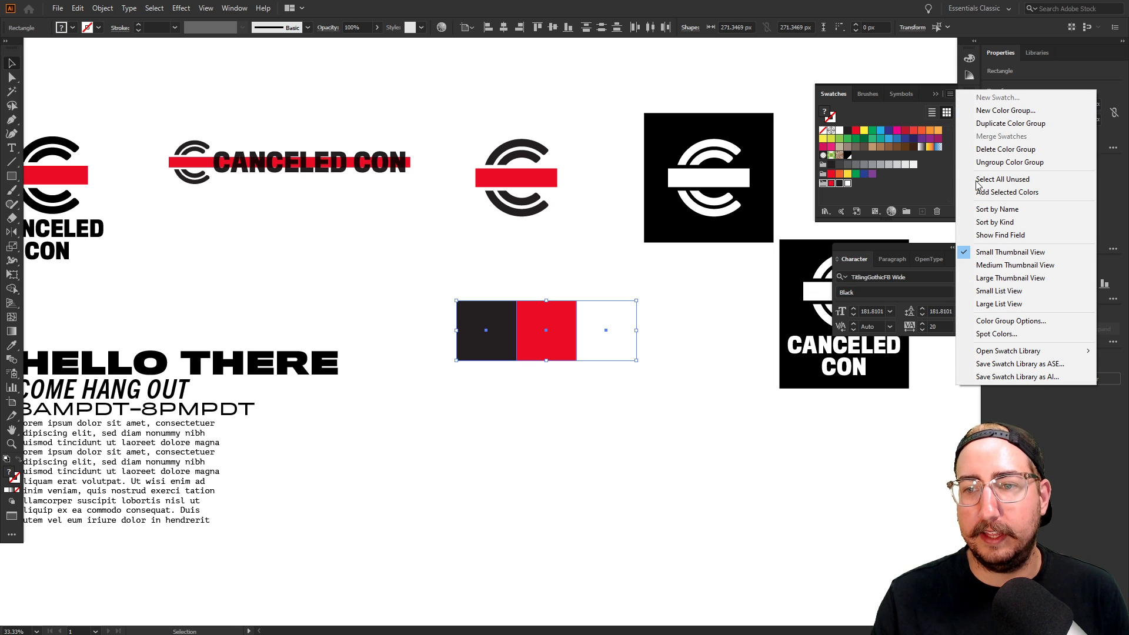
left_click(1015, 377)
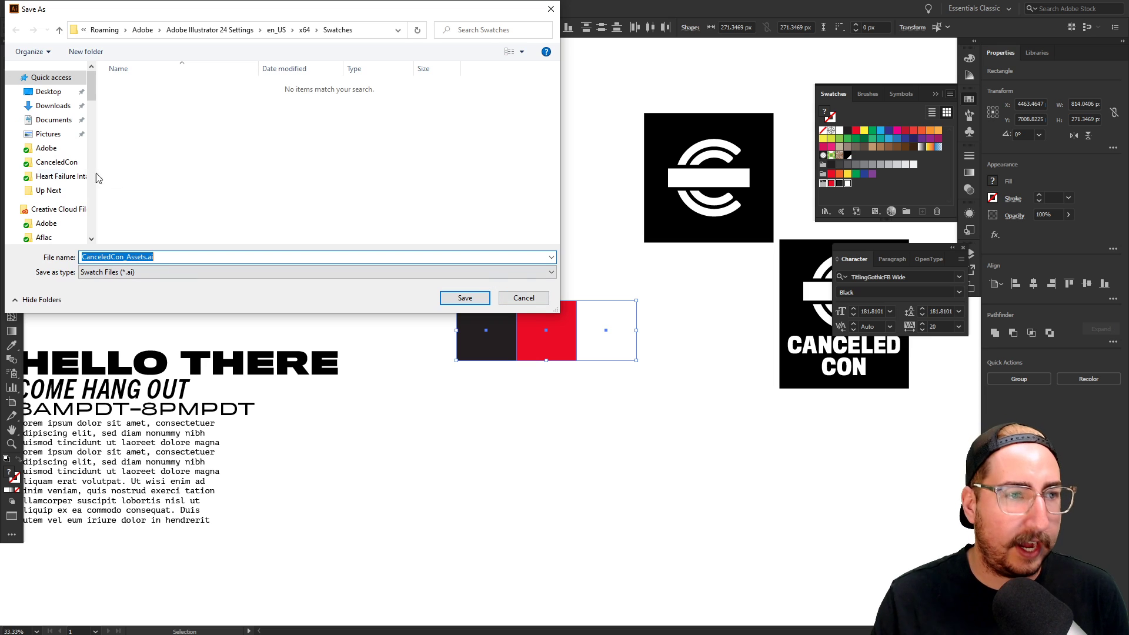
left_click(59, 163)
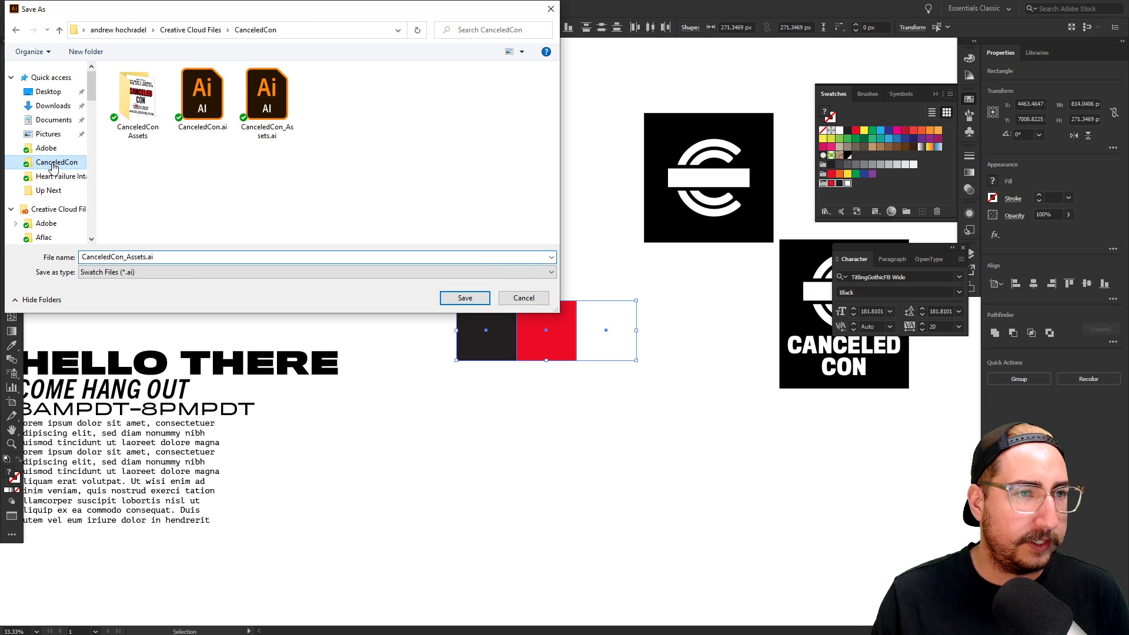
double_click(155, 116)
left_click(125, 258)
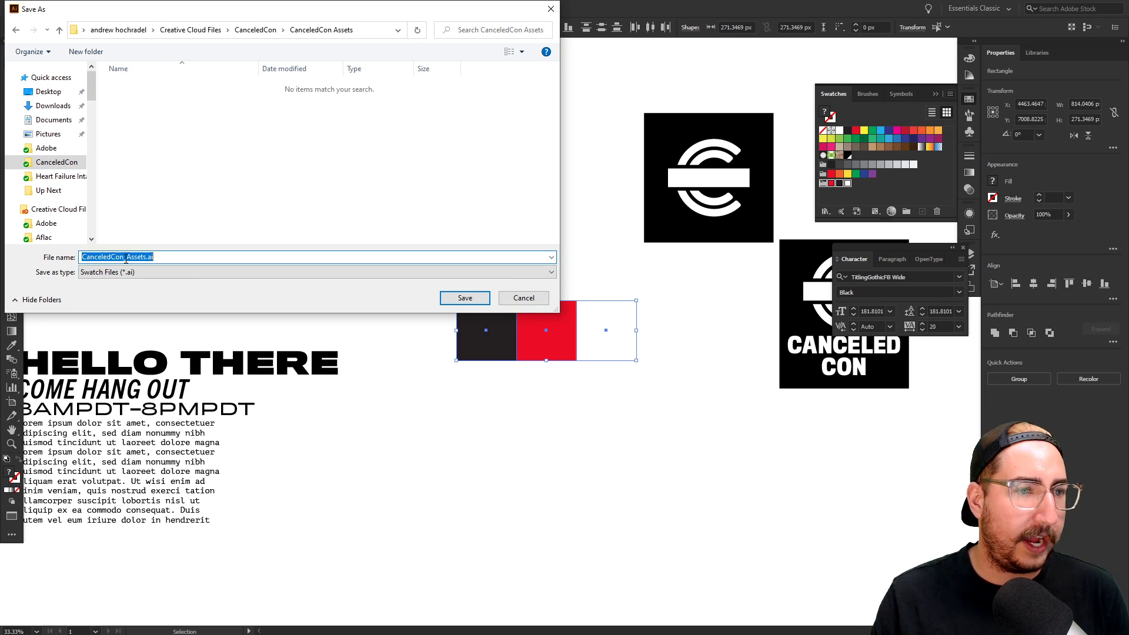
left_click(125, 259)
left_click_drag(144, 257, 50, 257)
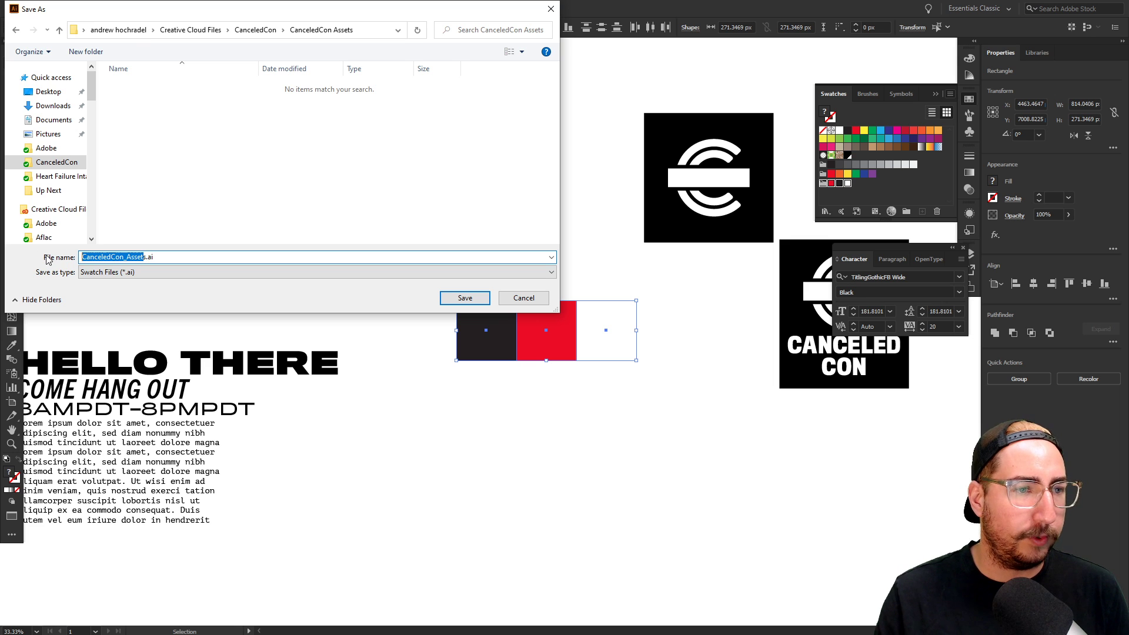
type("C")
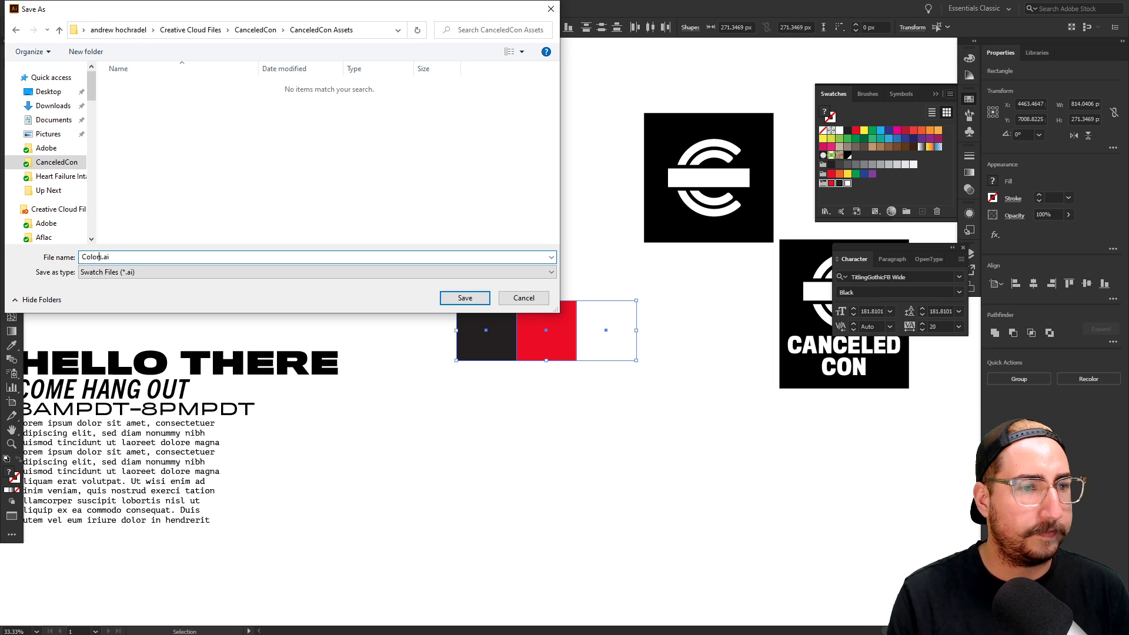
type("olor")
left_click(465, 298)
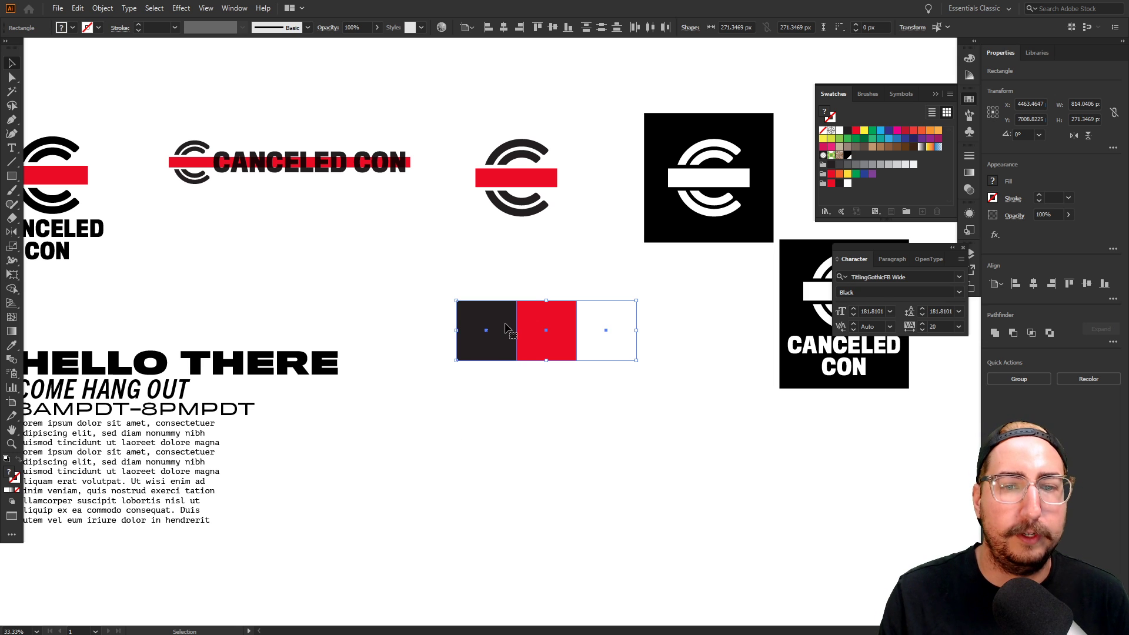
Deselect the colour squares and recentre the artwork in view
left_click(564, 259)
left_click_drag(581, 258, 541, 292)
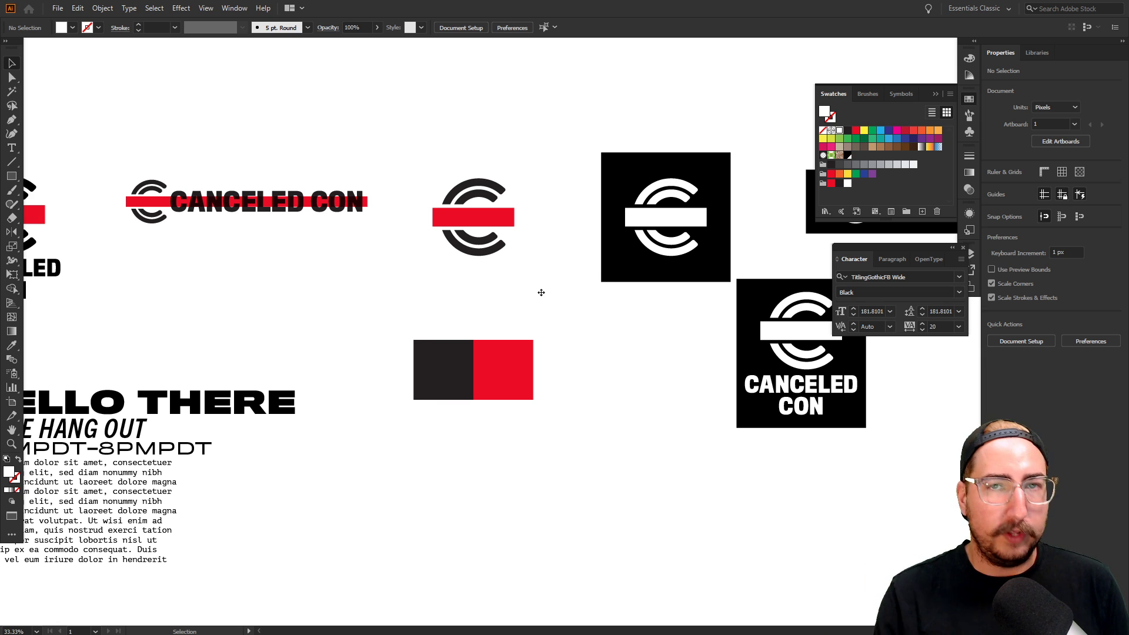
scroll(496, 263, "left", 5)
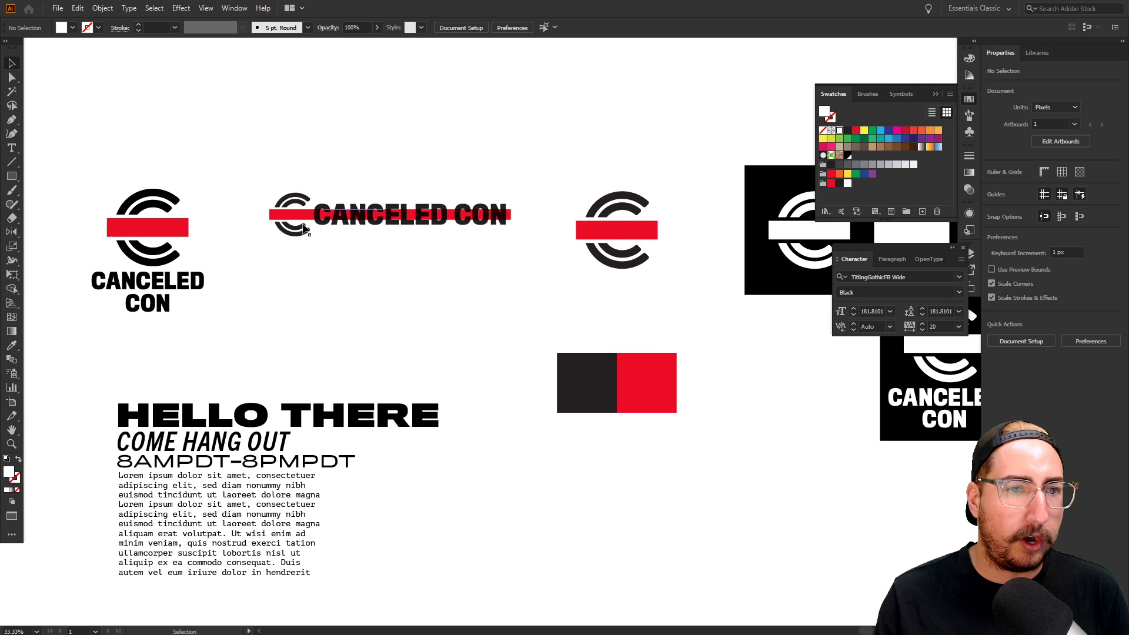
left_click_drag(511, 336, 544, 264)
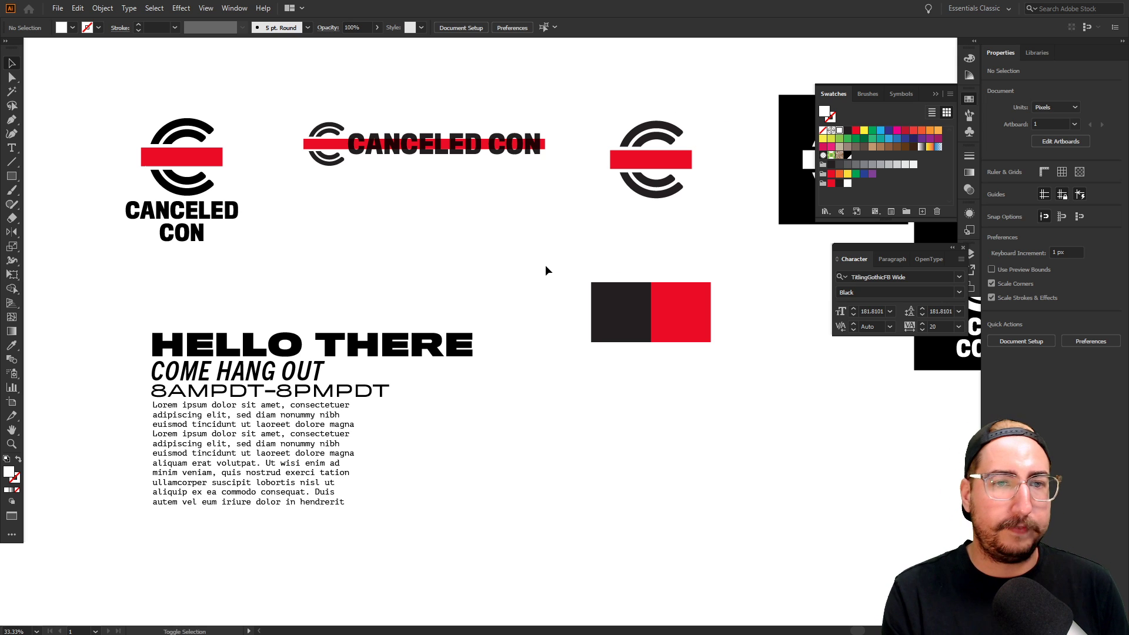
Group the stacked logo, horizontal logo, C mark and white C mark into separate groups
key("shift+o")
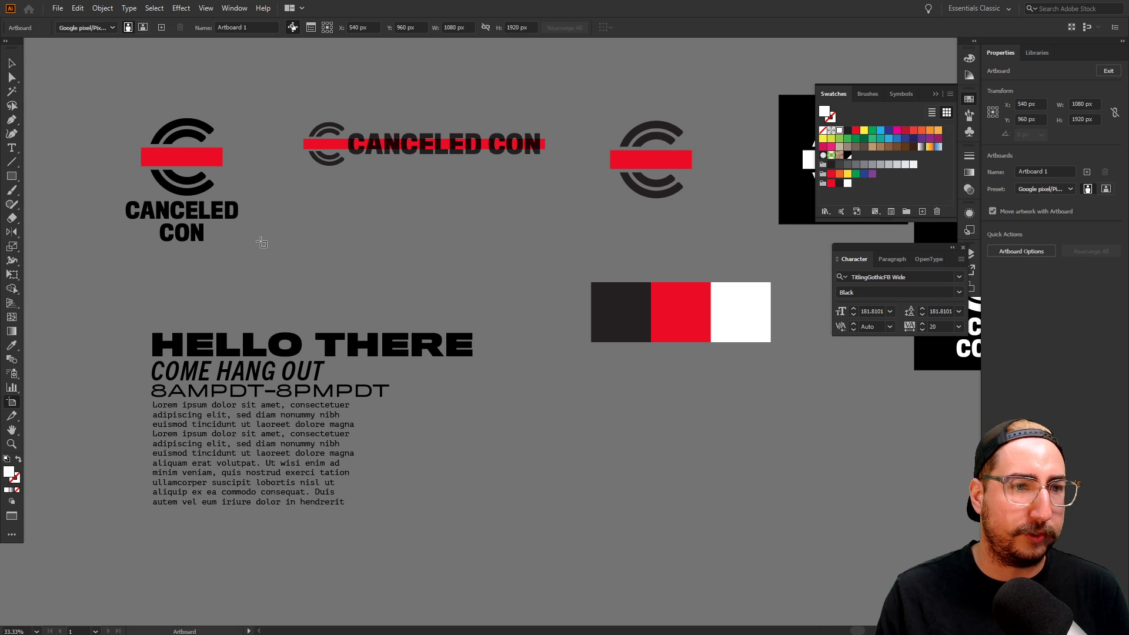
key("Escape")
left_click_drag(259, 99, 227, 133)
left_click(187, 137)
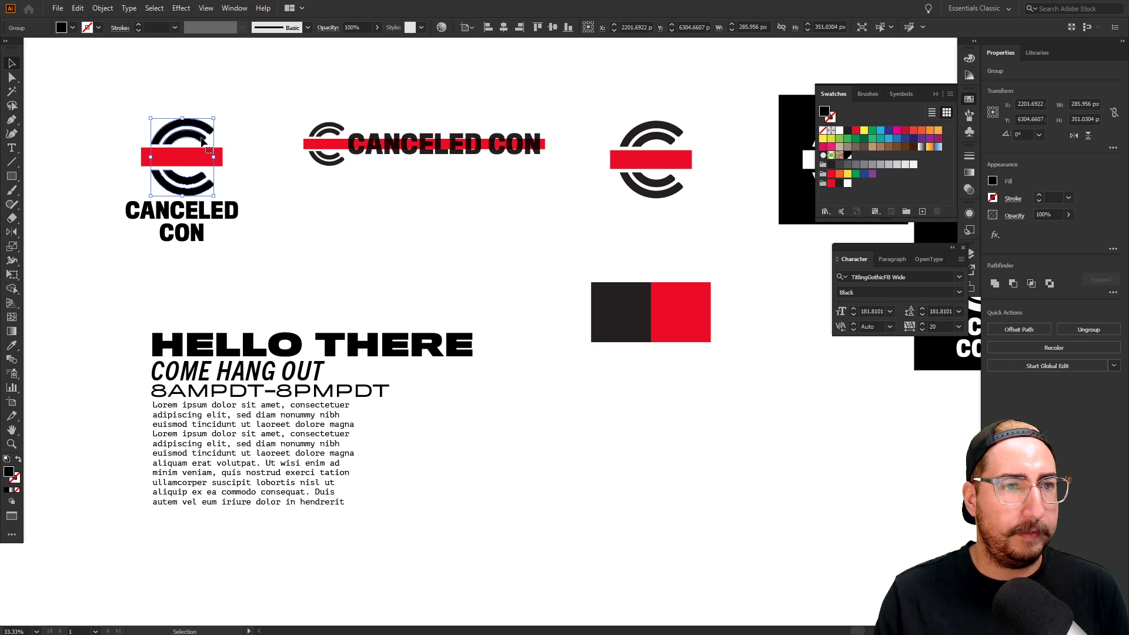
left_click(210, 218, "shift")
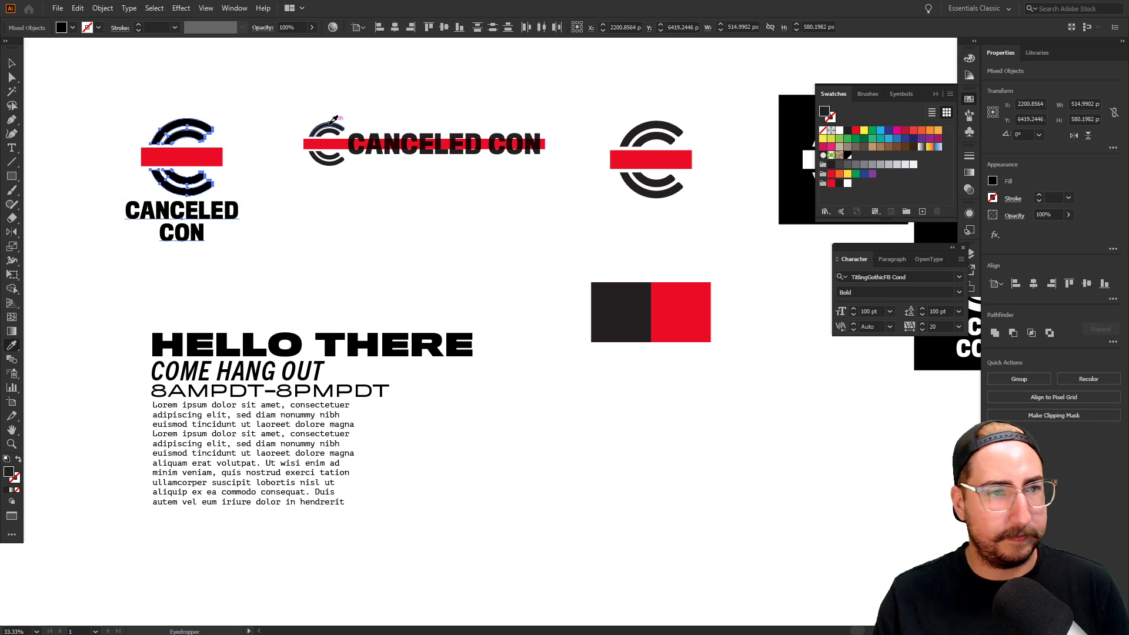
left_click(315, 101)
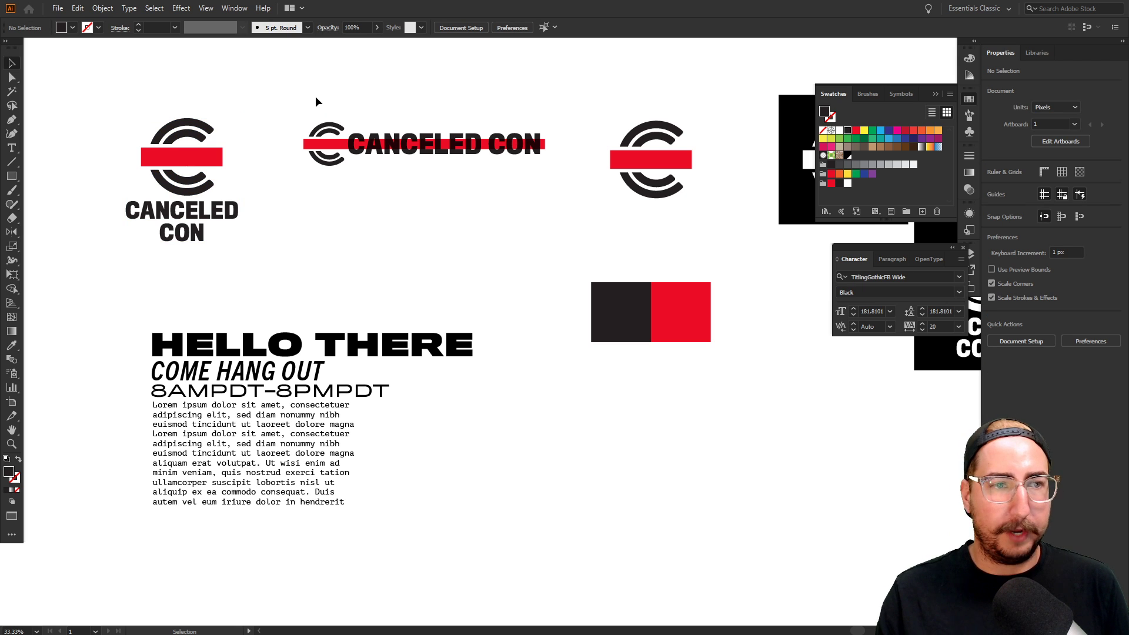
key("a")
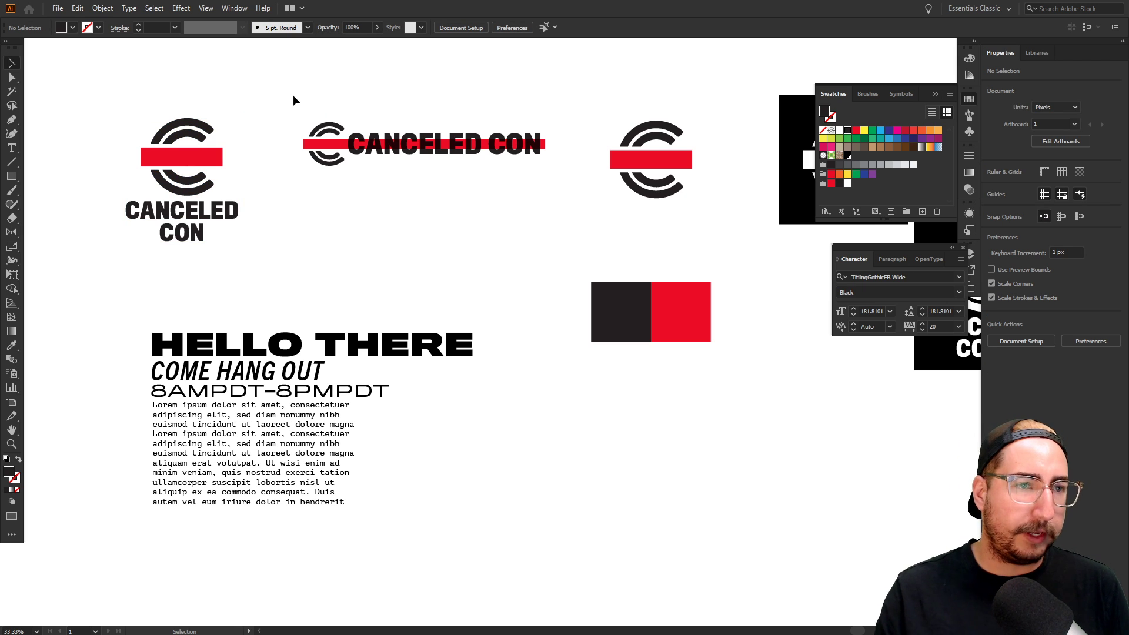
left_click_drag(293, 95, 125, 252)
key("ctrl+g")
left_click_drag(281, 99, 543, 170)
key("ctrl+g")
left_click_drag(603, 91, 415, 206)
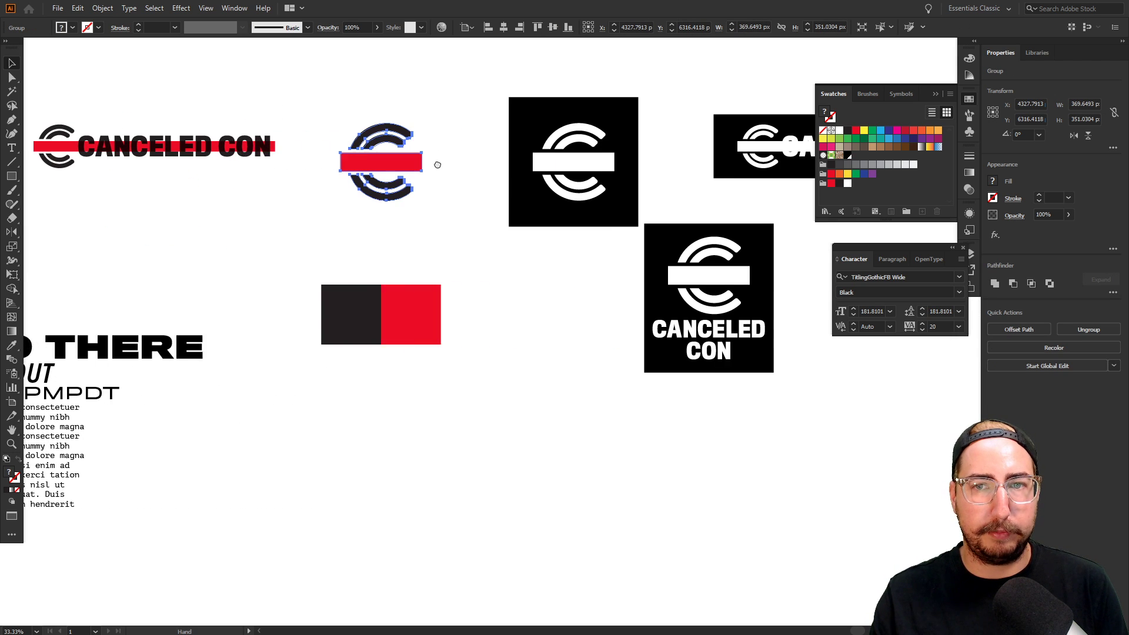
key("v")
left_click_drag(518, 80, 622, 208)
key("ctrl+g")
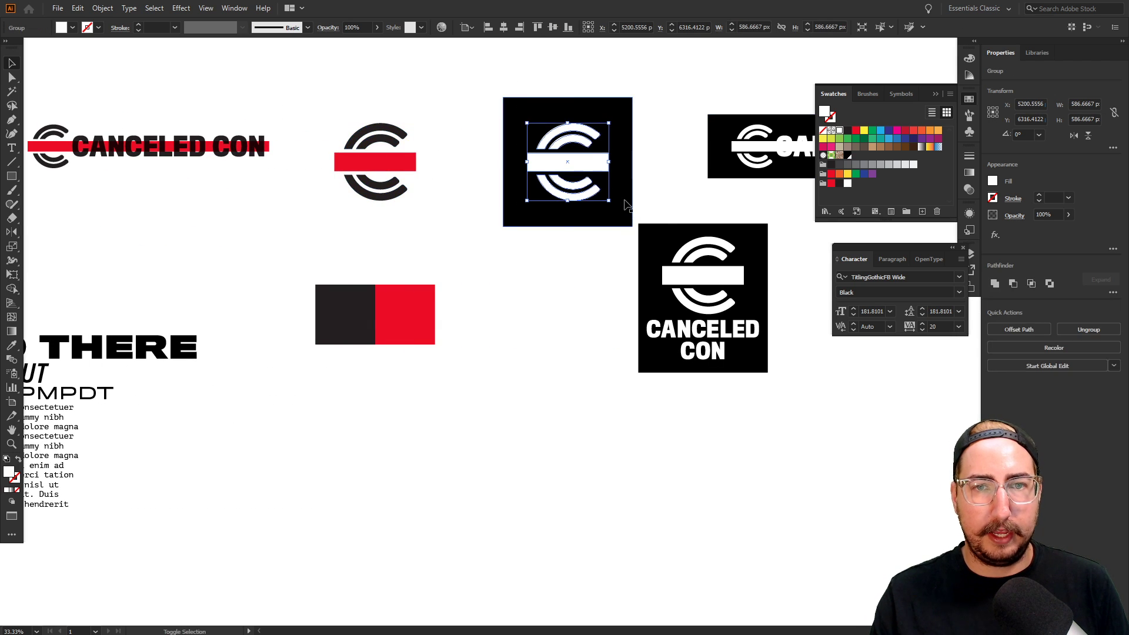
Delete the black square, banner and stacked-logo backgrounds, then group the white stacked logo
left_click_drag(683, 152, 483, 165)
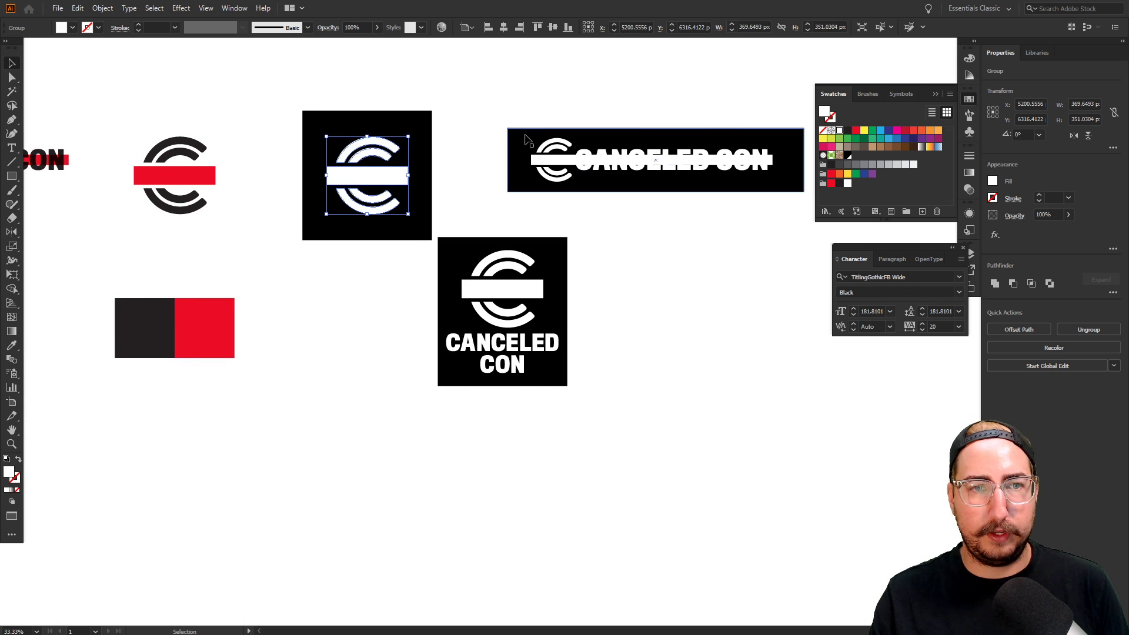
left_click(428, 126)
key("Delete")
left_click(508, 130)
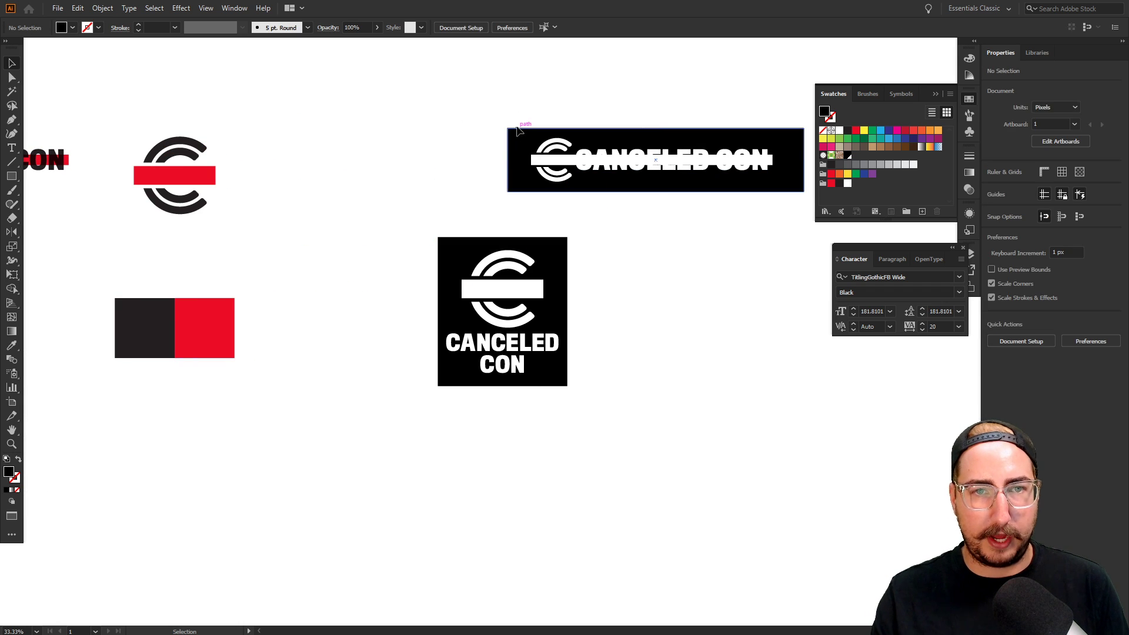
key("Delete")
left_click_drag(480, 114, 790, 209)
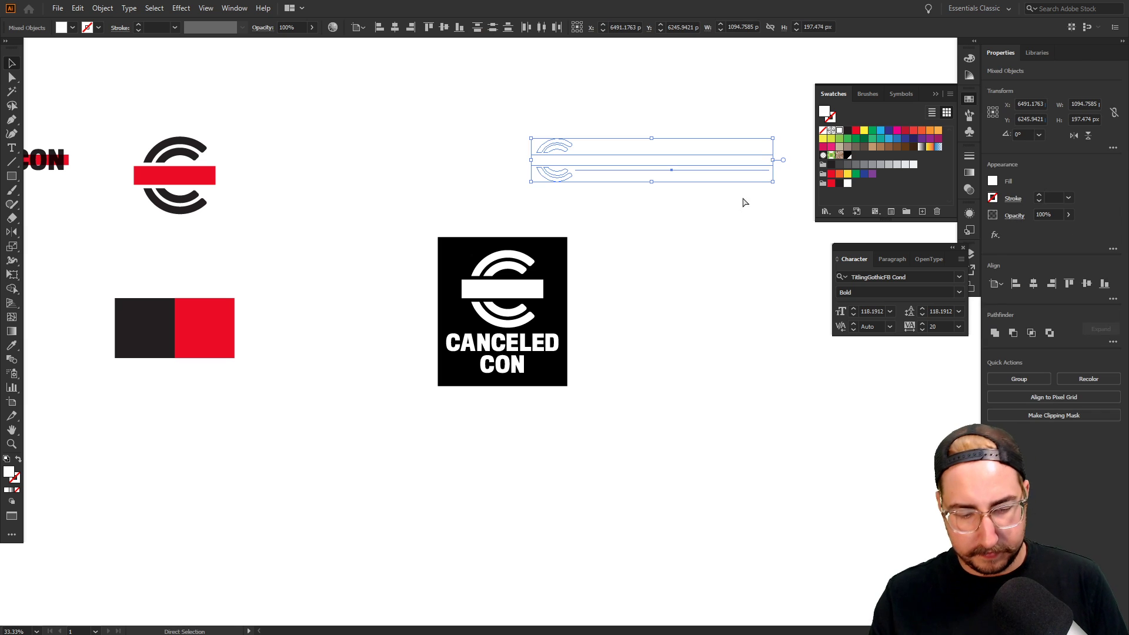
left_click(560, 250)
key("Delete")
left_click_drag(626, 229, 404, 404)
key("a")
key("ctrl+g")
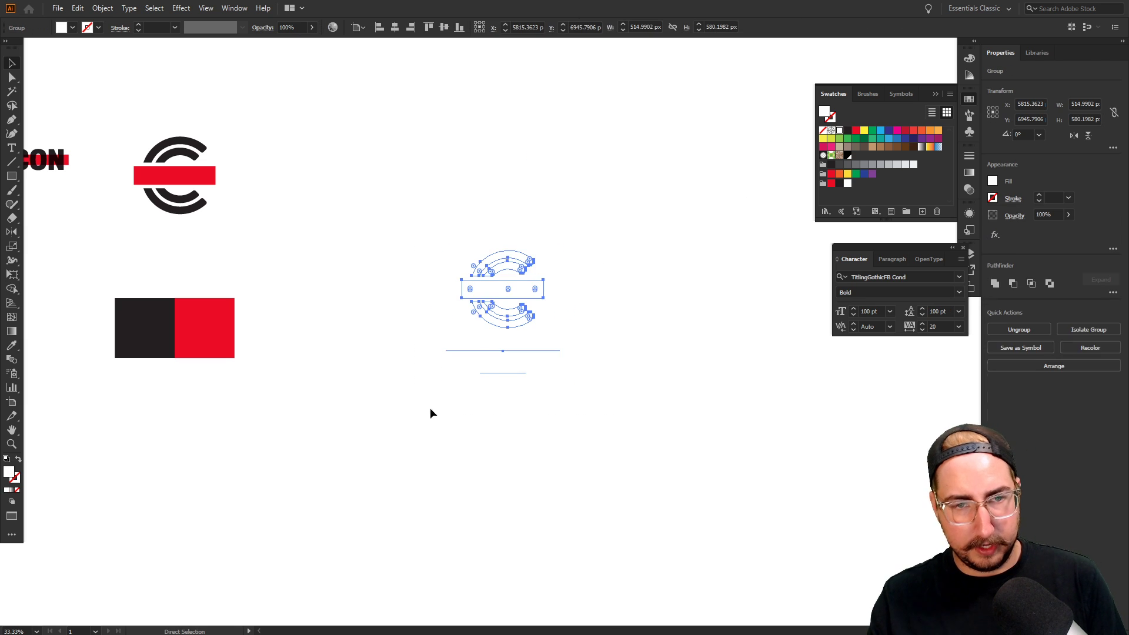
left_click_drag(441, 293, 516, 302)
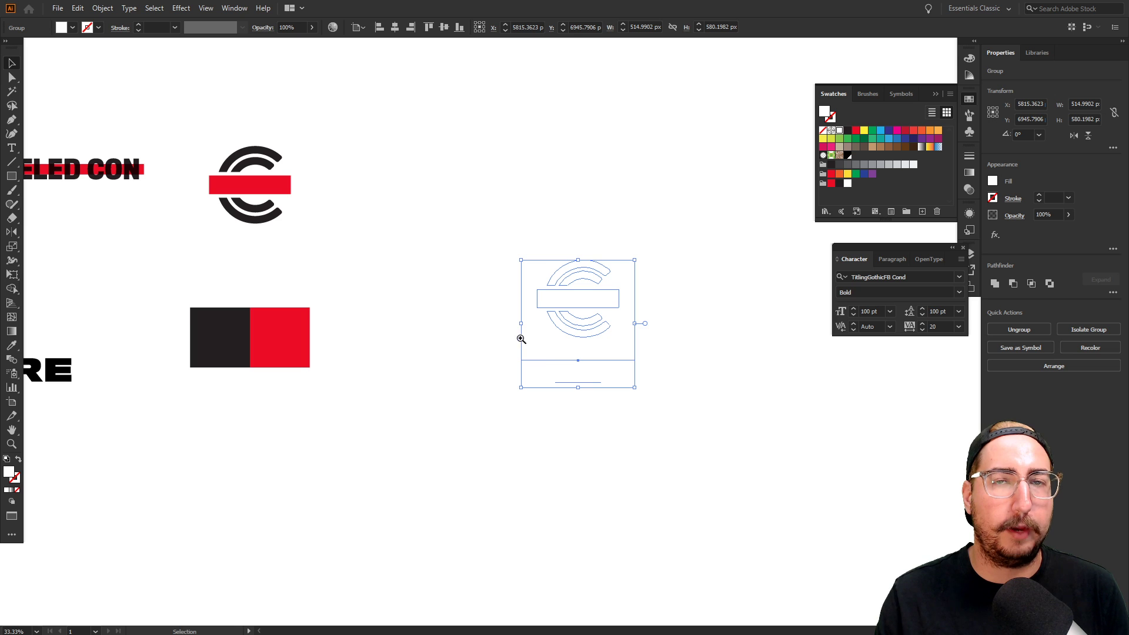
Zoom out and toggle artboard editing to see the white logos against the grey canvas
left_click(482, 271, "ctrl+alt")
left_click_drag(536, 253, 630, 257)
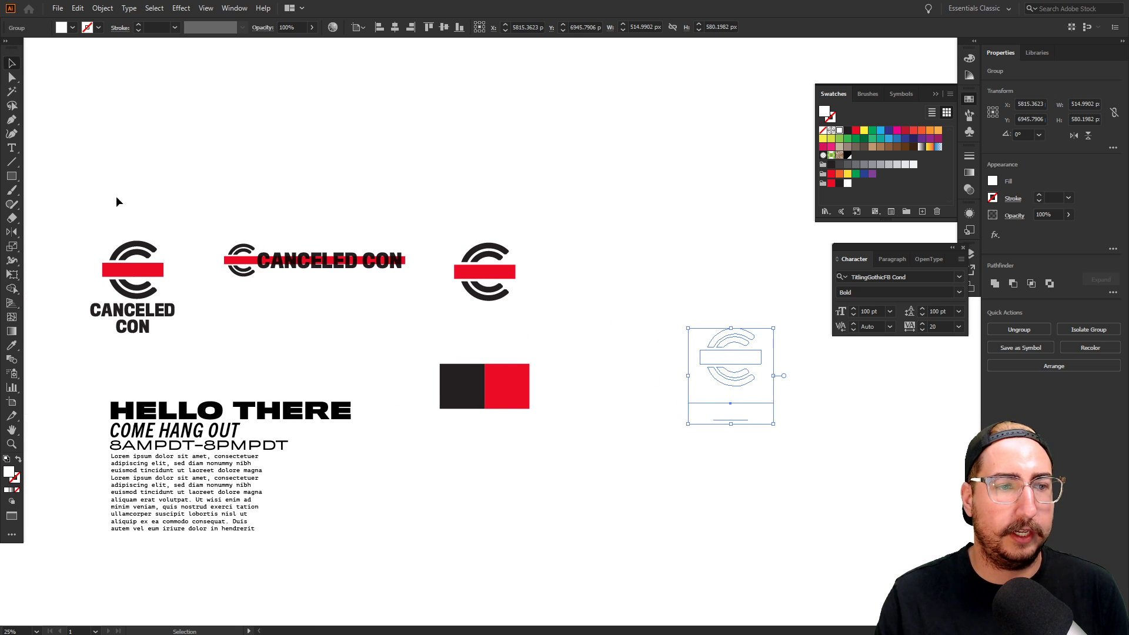
left_click_drag(95, 190, 838, 405)
left_click(303, 408, "shift")
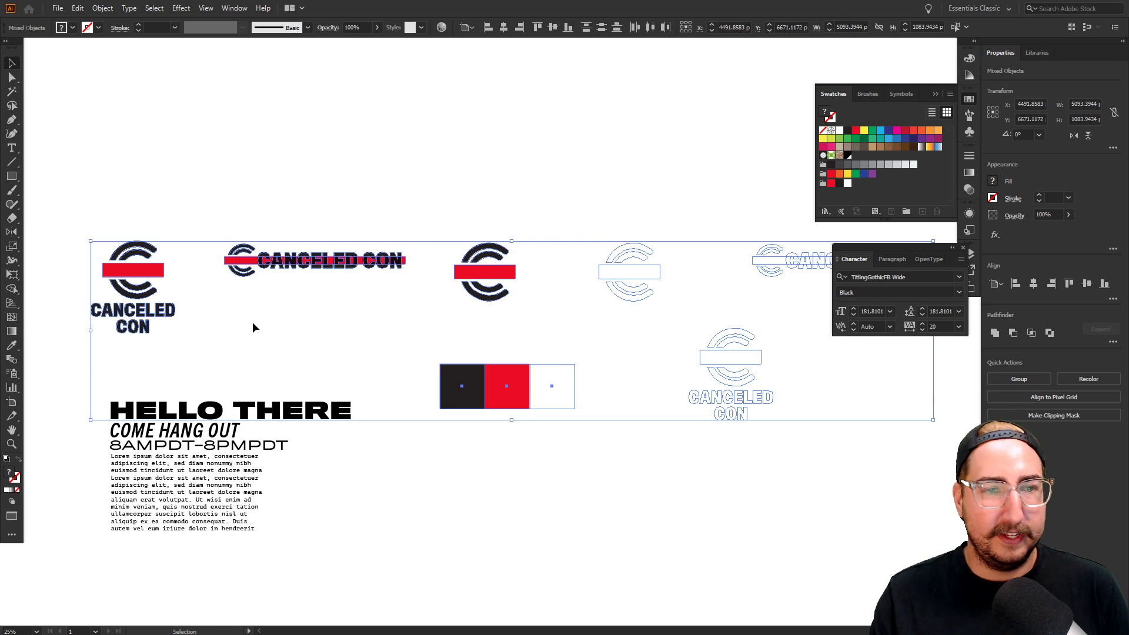
left_click(165, 323)
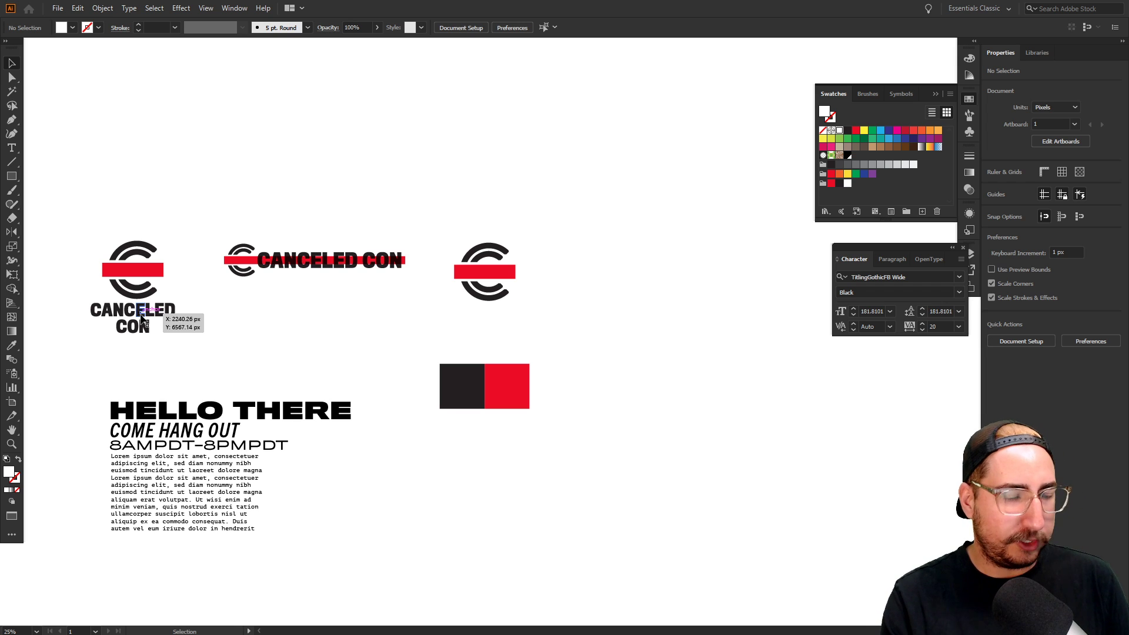
key("shift+o")
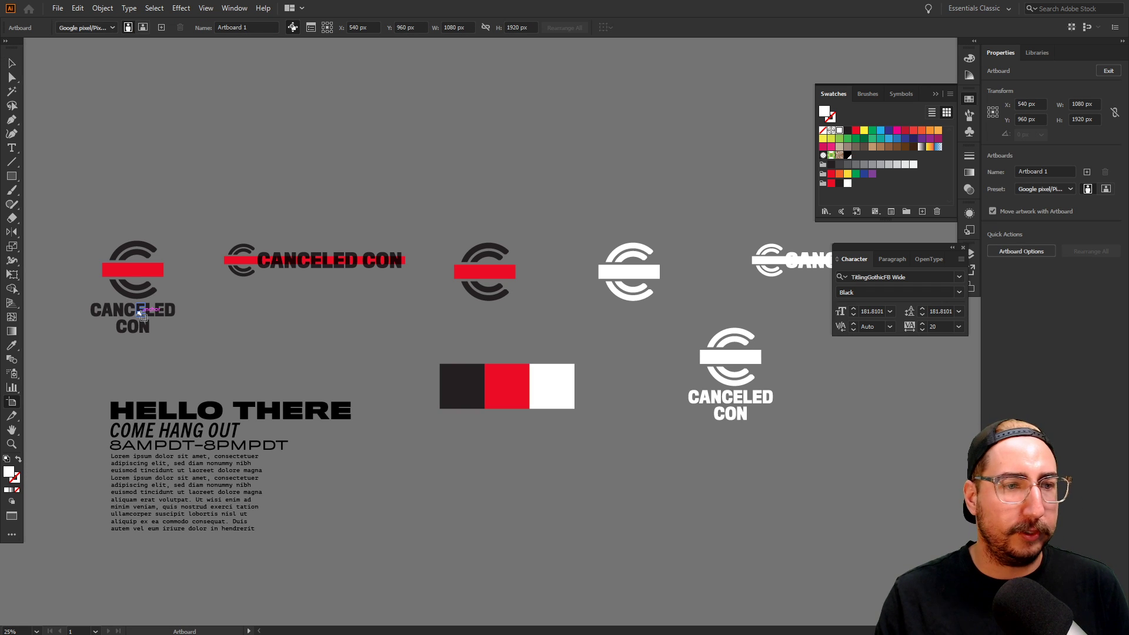
key("shift+p")
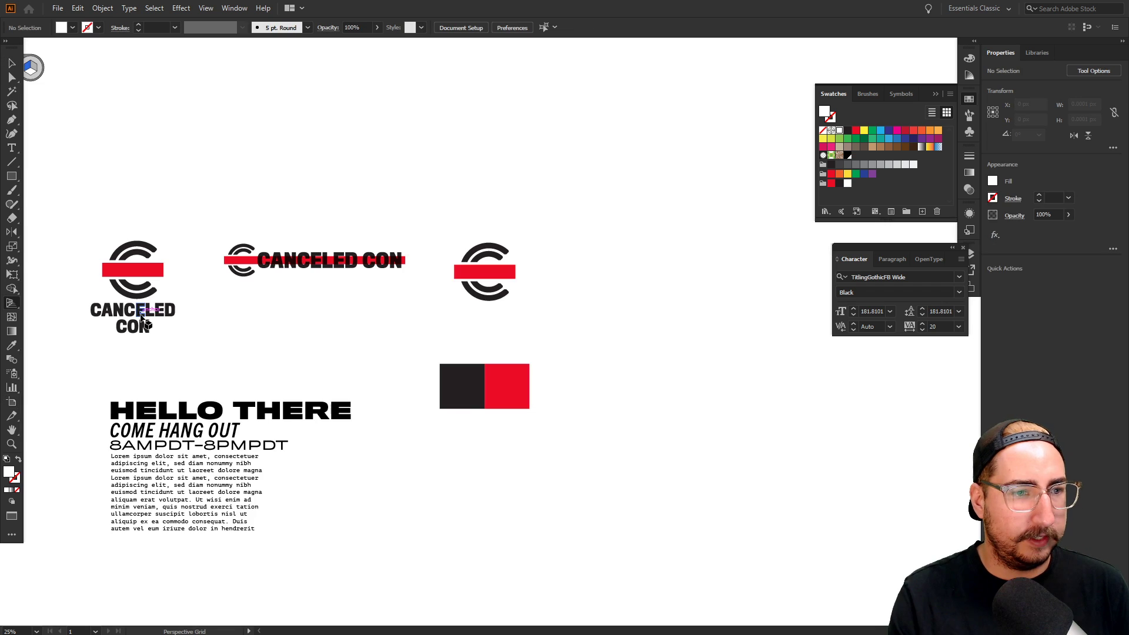
key("shift+o")
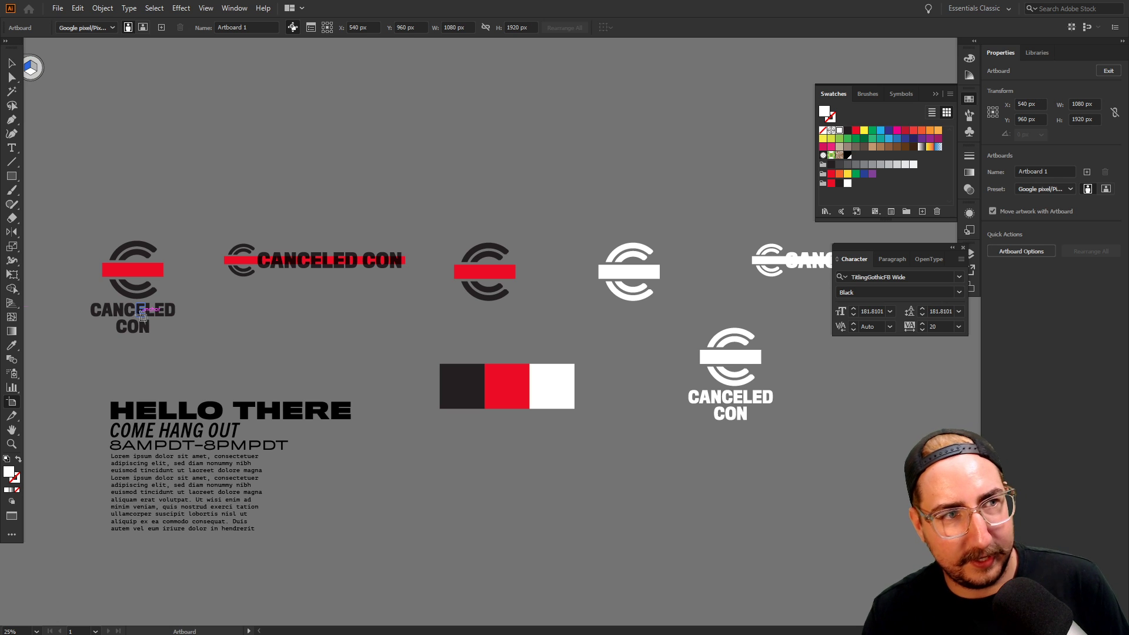
left_click(12, 63)
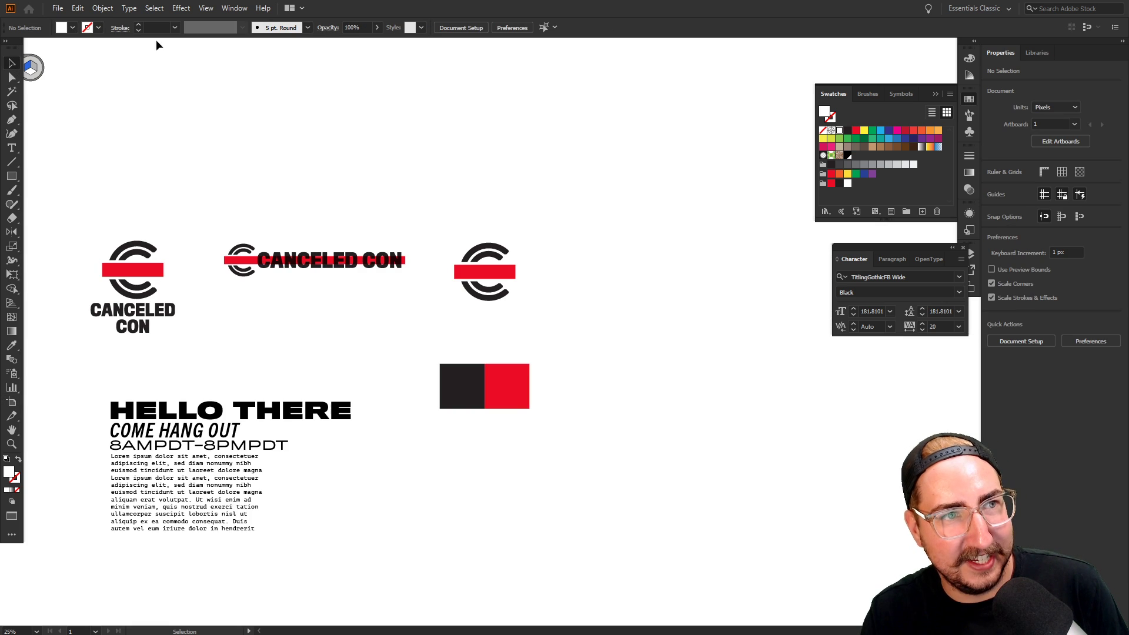
Move the Character panel aside and bring up the Artboards panel
left_click(232, 8)
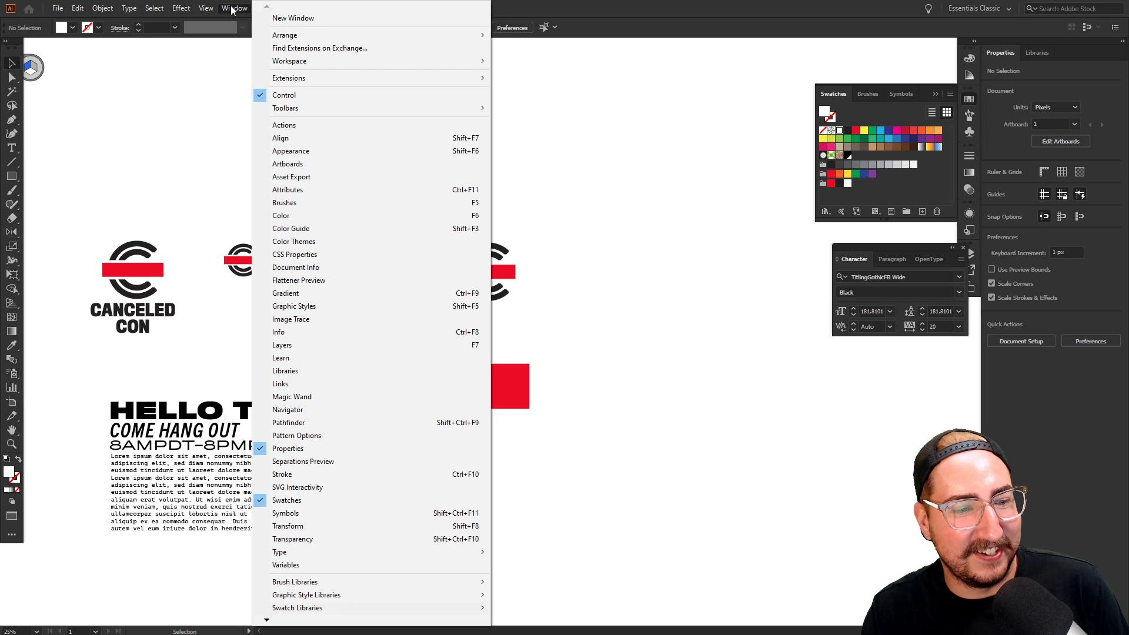
left_click(233, 9)
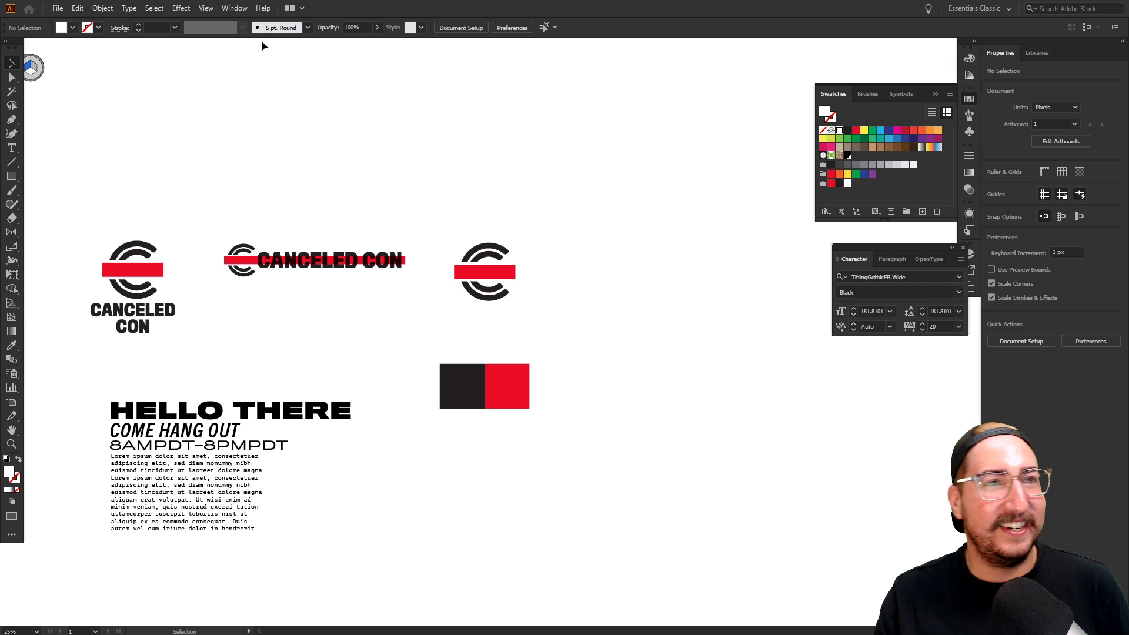
left_click(234, 8)
left_click(234, 8)
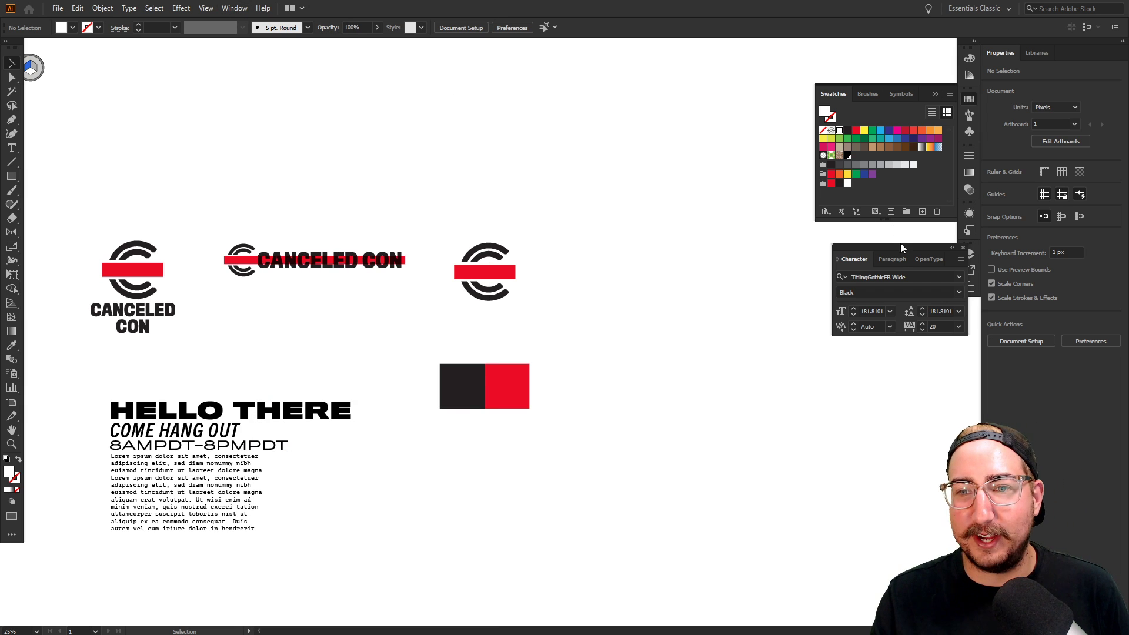
left_click_drag(902, 248, 825, 261)
left_click(968, 288)
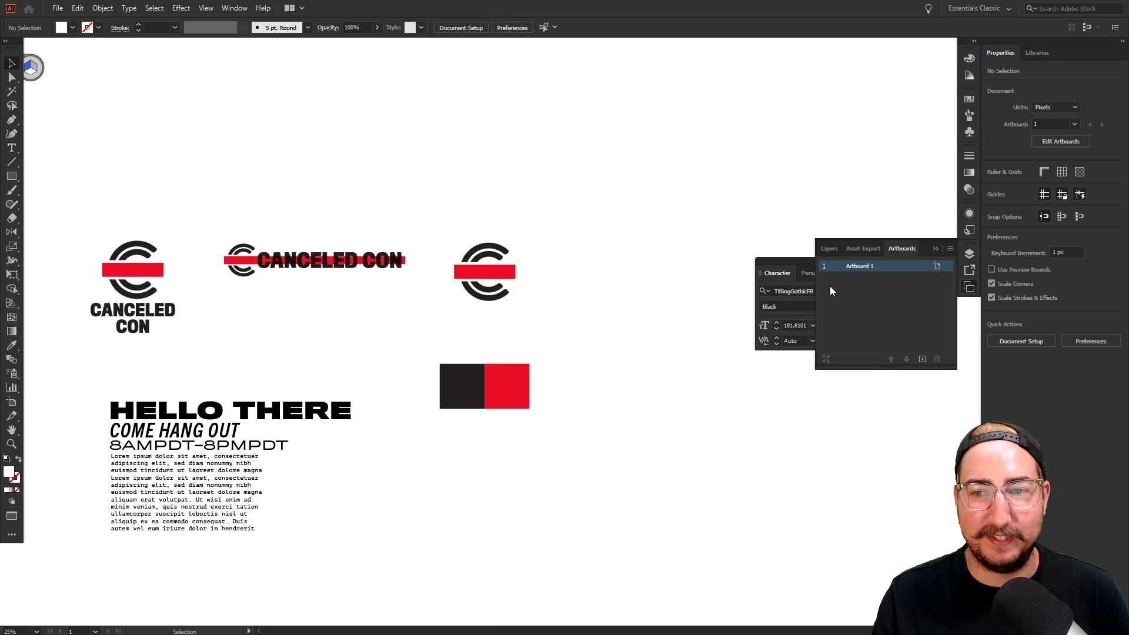
Select all six logo variants, using outline view for the white ones, and add Artboard 2
left_click(141, 270)
left_click(265, 260, "shift")
left_click(482, 272, "shift")
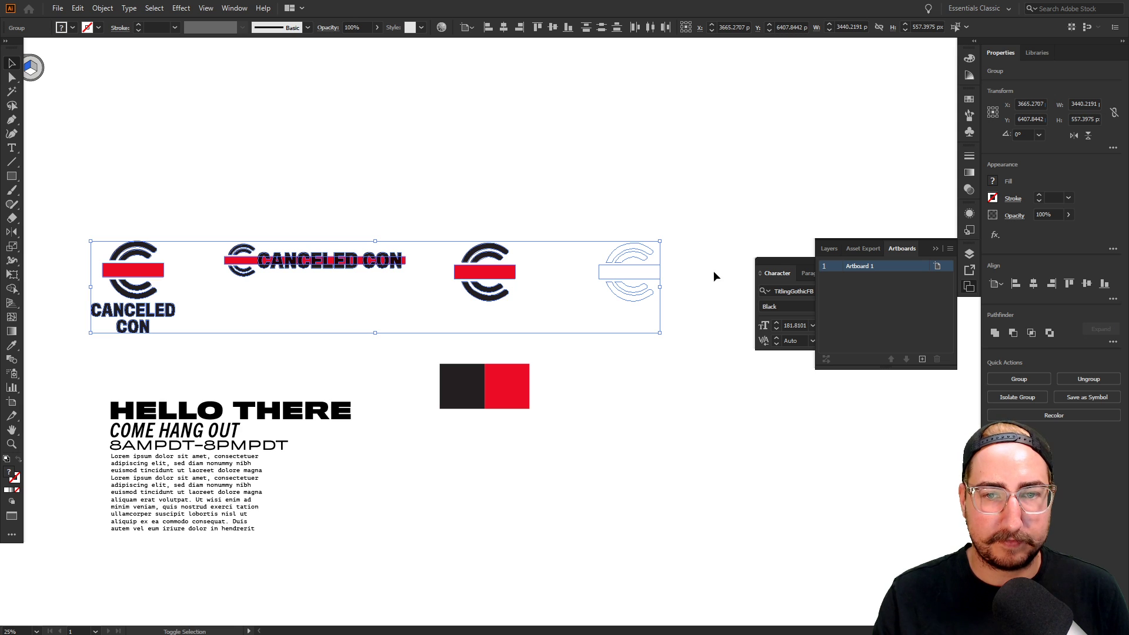
left_click_drag(691, 273, 471, 263)
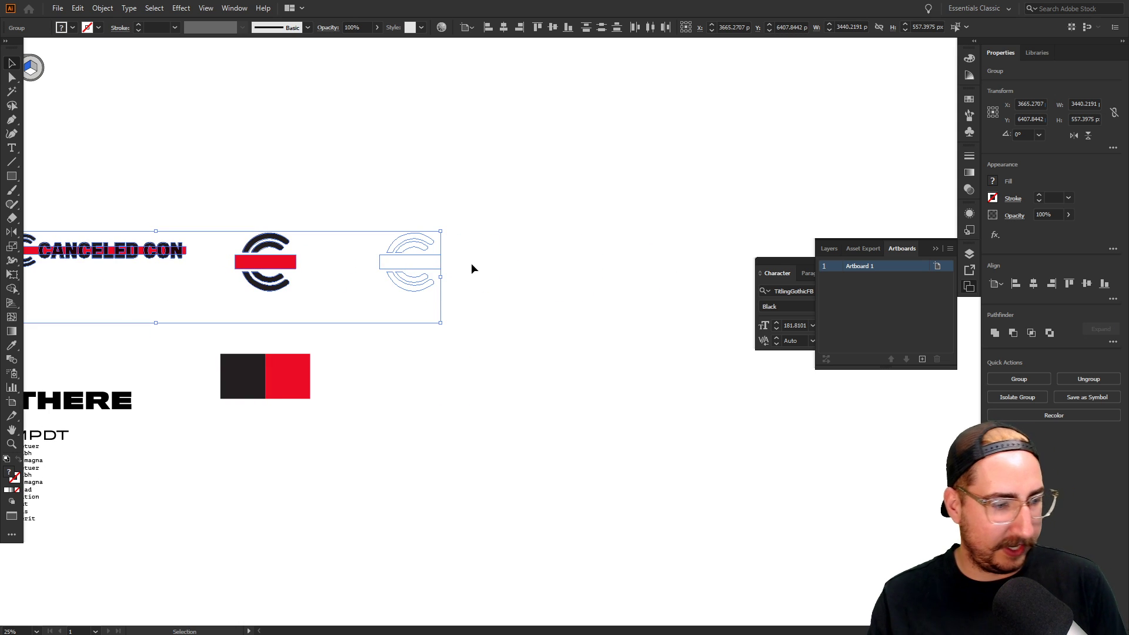
key("ctrl+y")
left_click(548, 247, "shift")
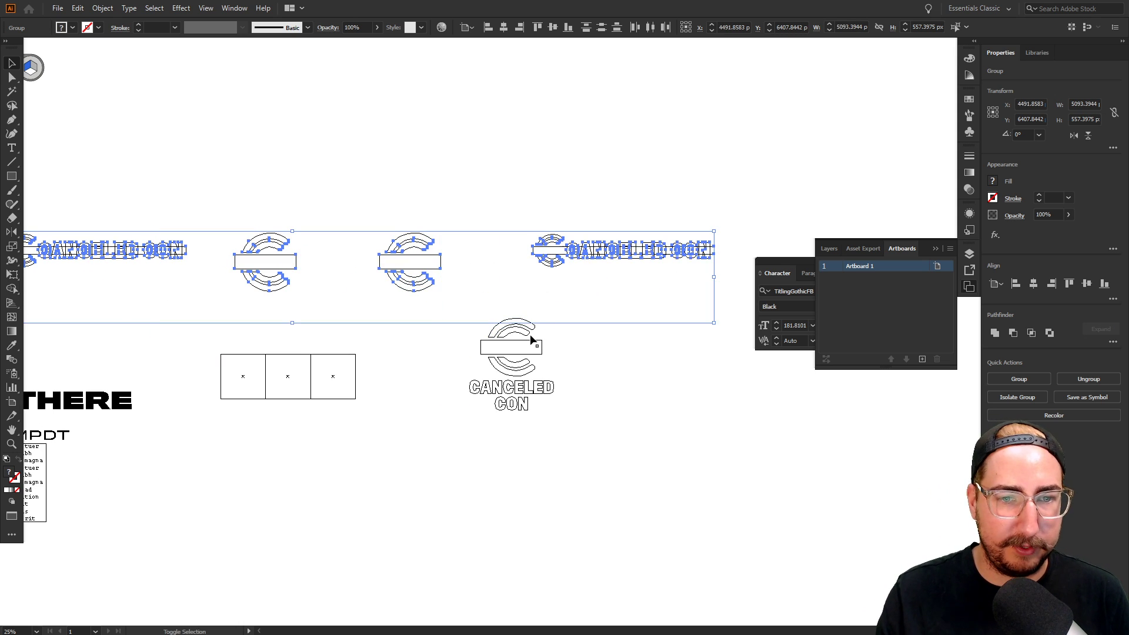
left_click(531, 340, "shift")
key("ctrl+y")
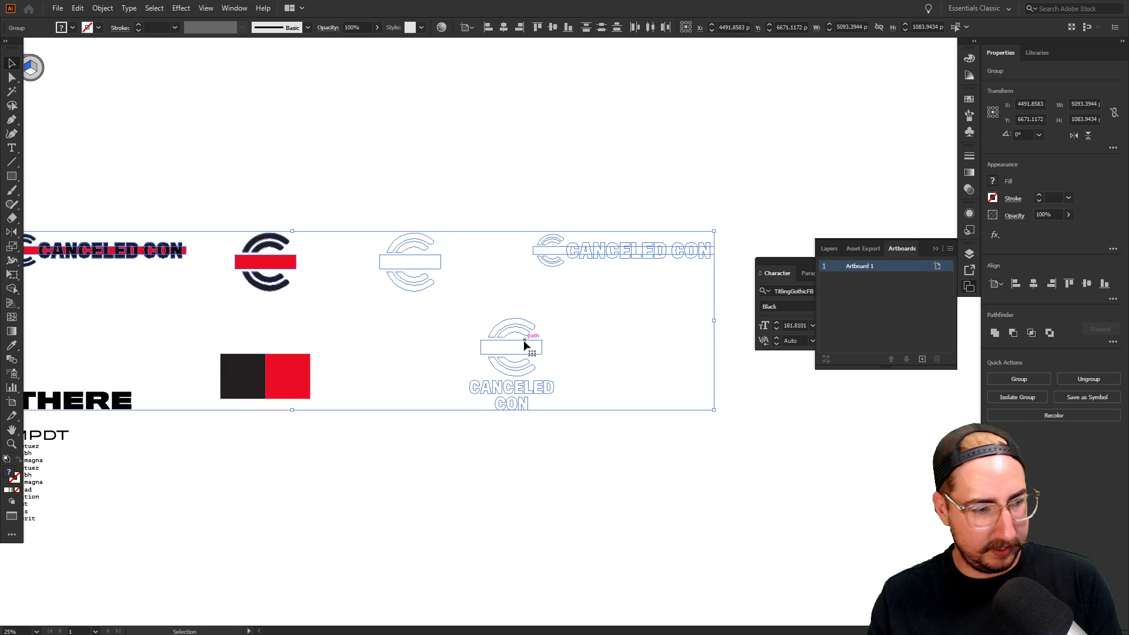
left_click(922, 359)
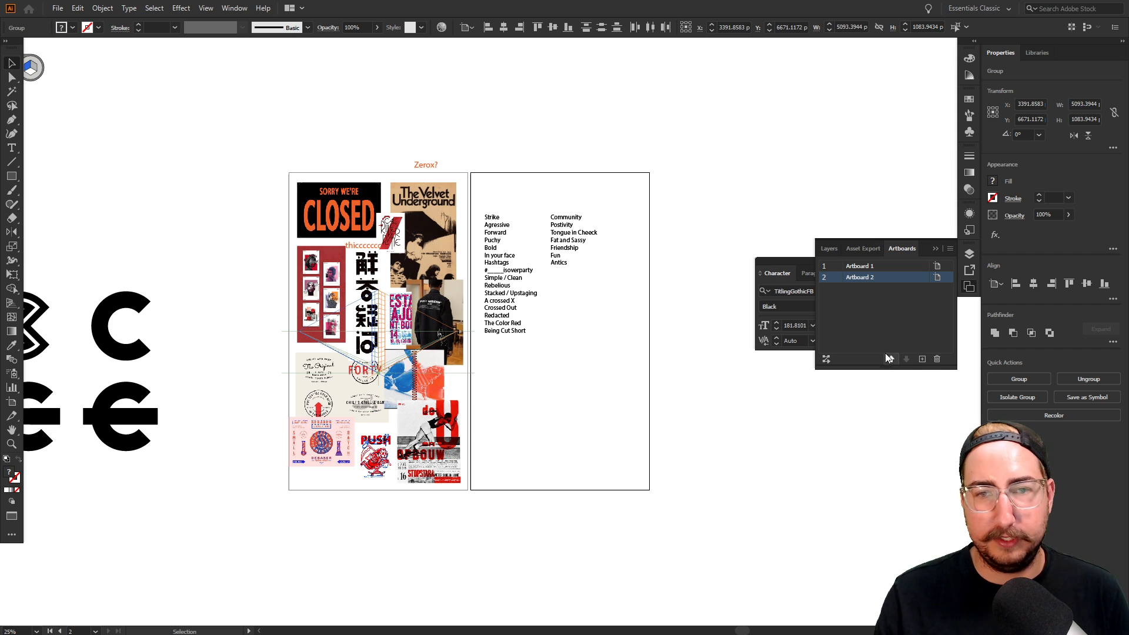
Zoom in on the row of logo variants and deselect them
key("z")
left_click(553, 421, "alt")
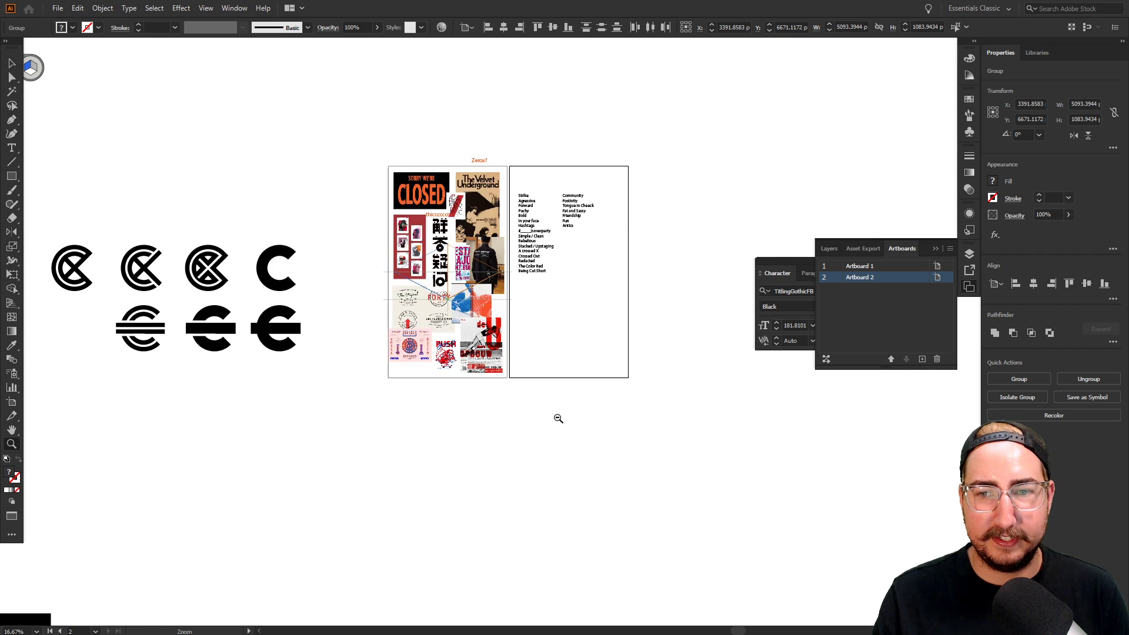
left_click(560, 417, "alt")
left_click_drag(569, 414, 374, 211)
left_click_drag(490, 340, 410, 206)
left_click(415, 235)
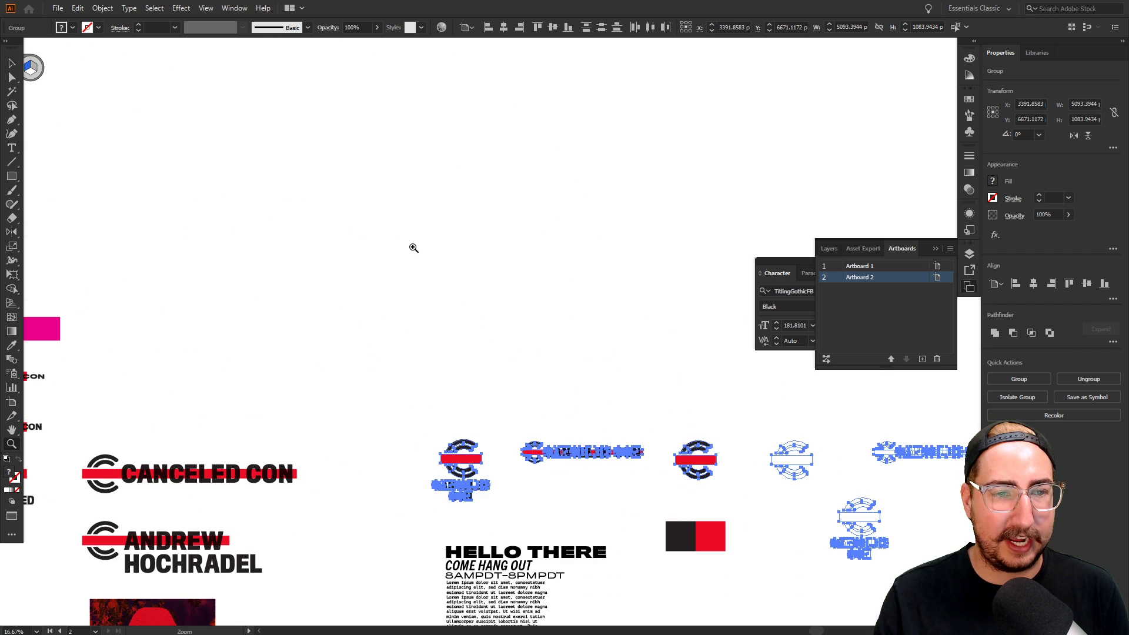
left_click_drag(518, 375, 361, 251)
key("v")
left_click(460, 209)
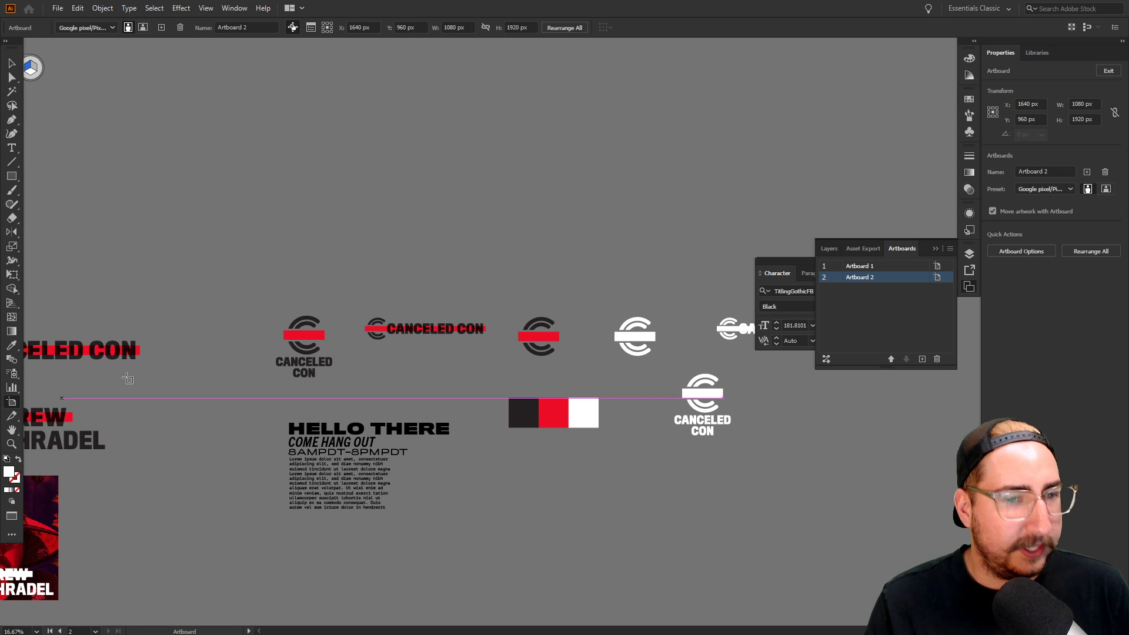
Create fitted artboards around the stacked logo, horizontal wordmark and black C mark
left_click(12, 401)
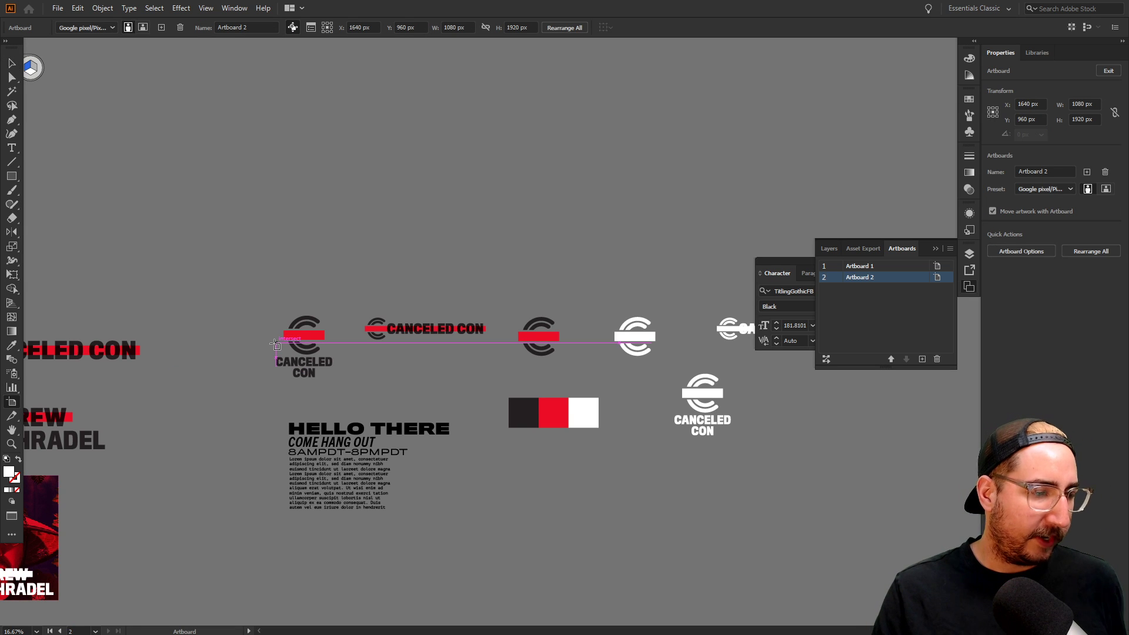
left_click(308, 335)
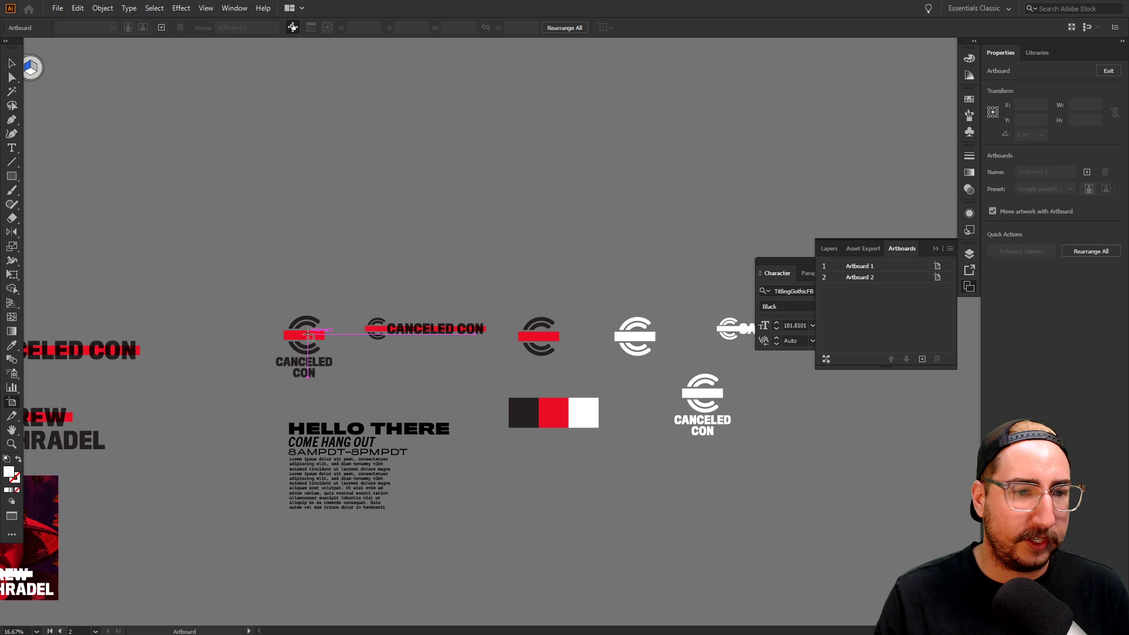
left_click(379, 331)
left_click(379, 330)
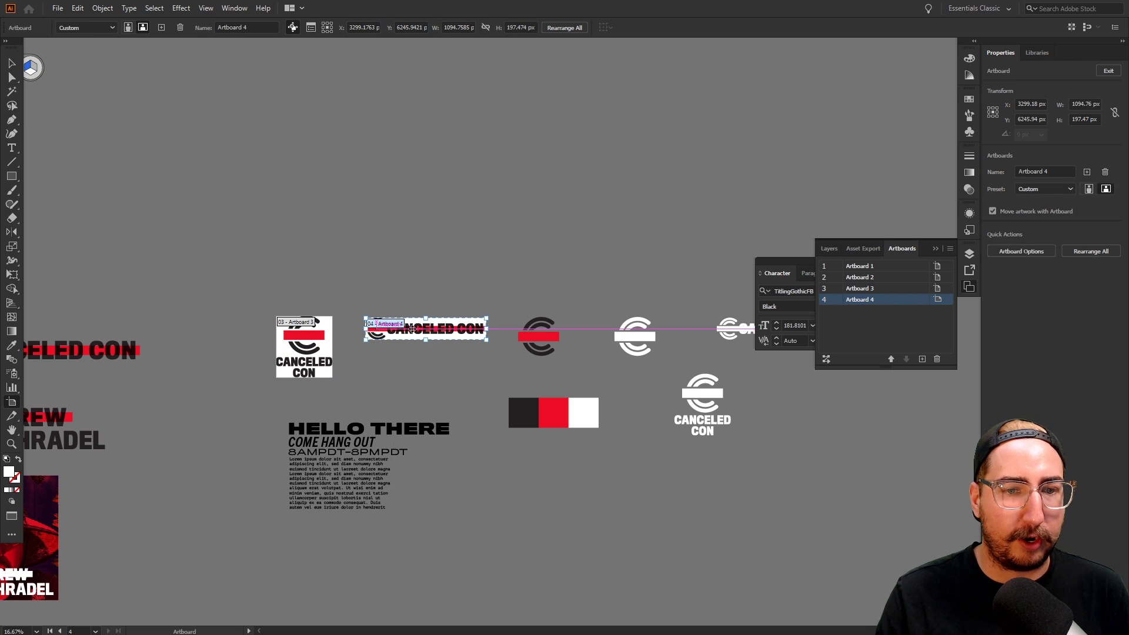
left_click(532, 338)
left_click(531, 337)
Create fitted artboards around the white C mark, white horizontal logo and white stacked logo
left_click(635, 336)
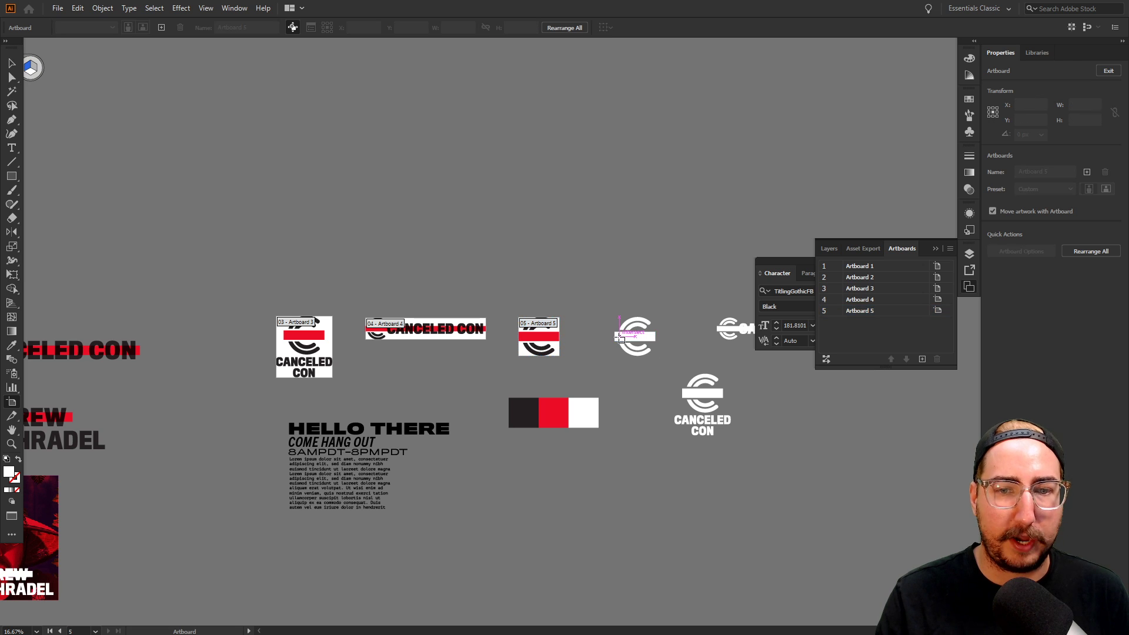
left_click(635, 336)
left_click(707, 333)
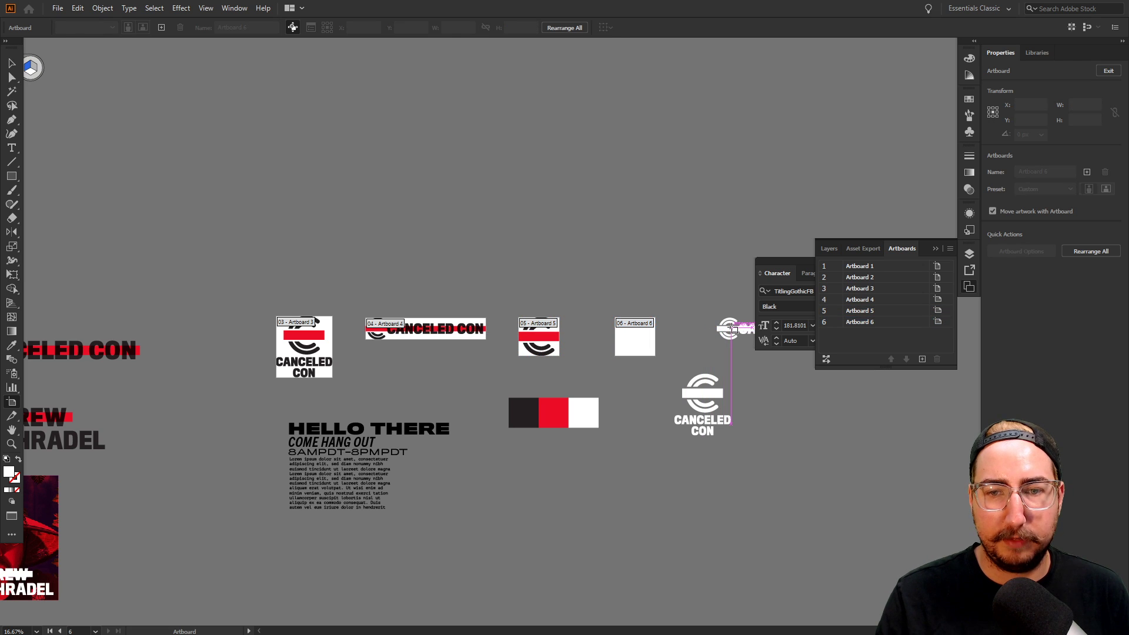
left_click(708, 332)
left_click(709, 388)
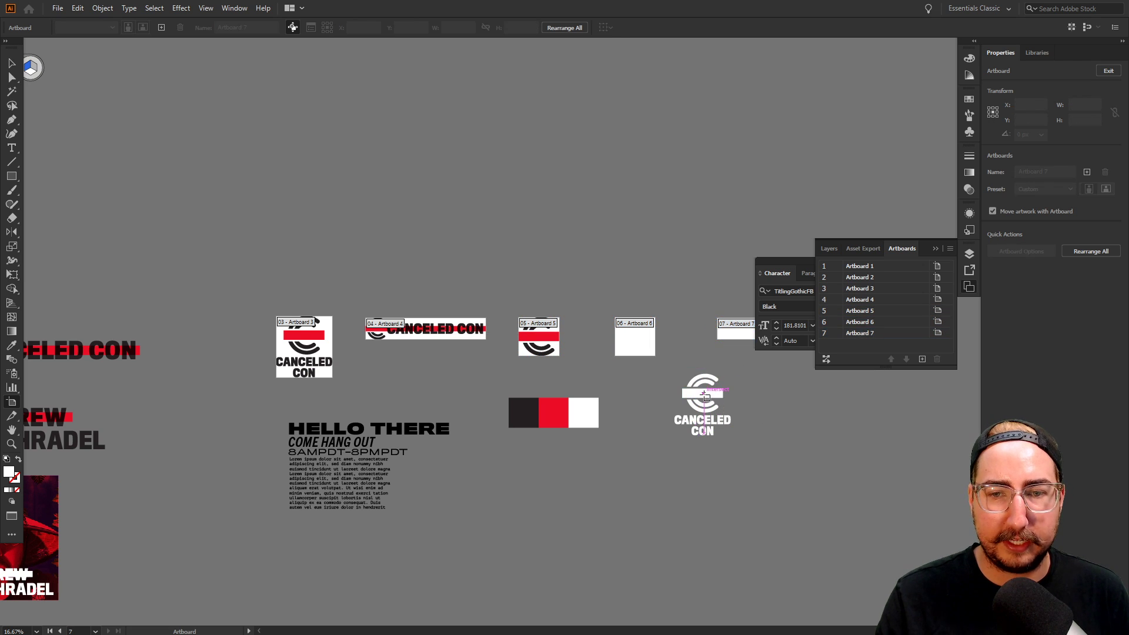
left_click(707, 391)
scroll(611, 356, "right", 3)
scroll(611, 356, "down", 1)
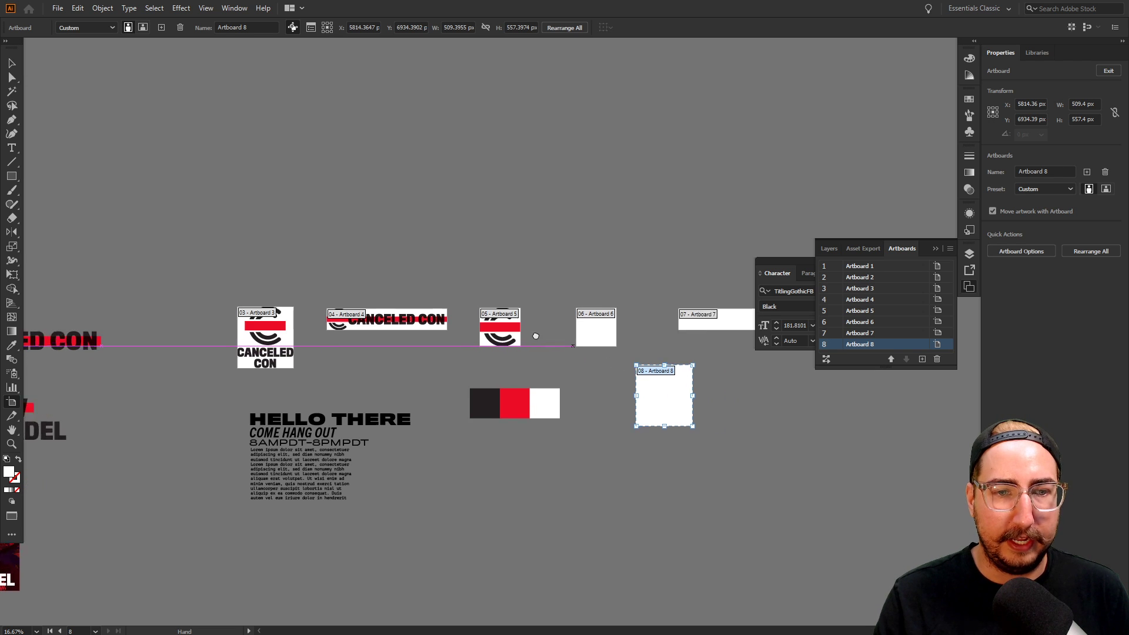
key("Escape")
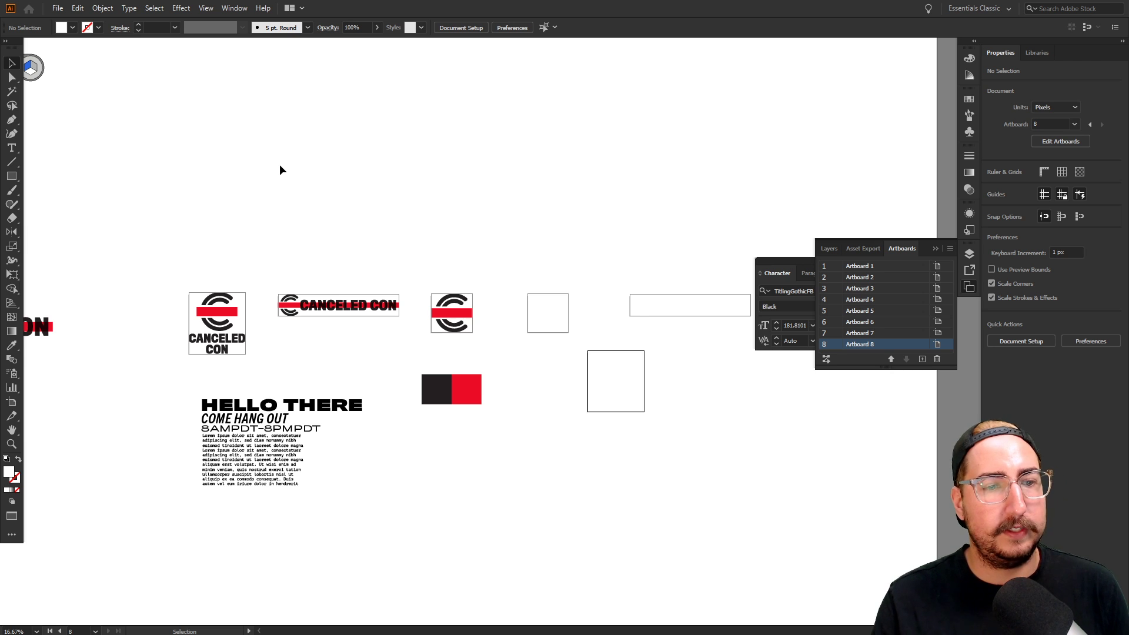
Set up Export for Screens with CanceledCon Assets as destination and Artboard 1 unticked
left_click(58, 8)
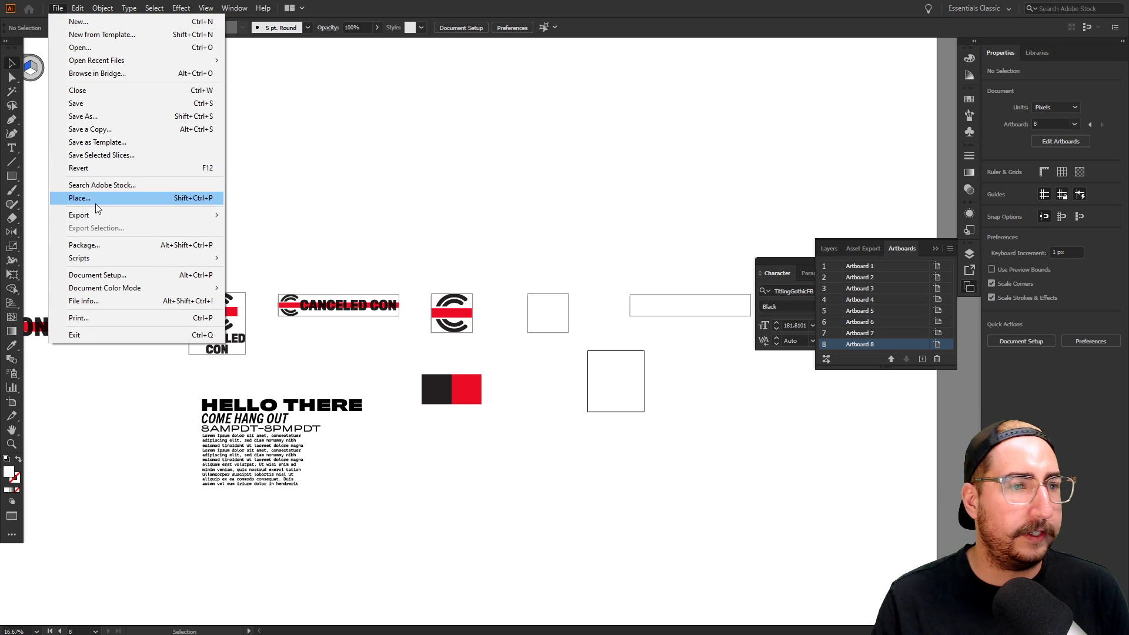
mouse_move(97, 217)
left_click(277, 216)
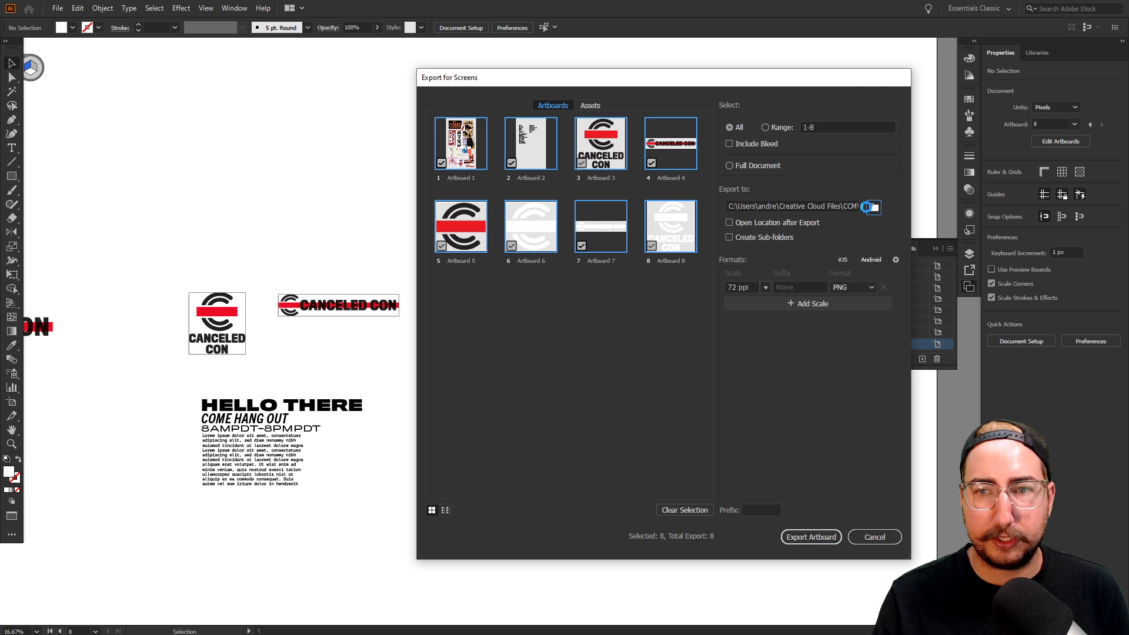
left_click(874, 206)
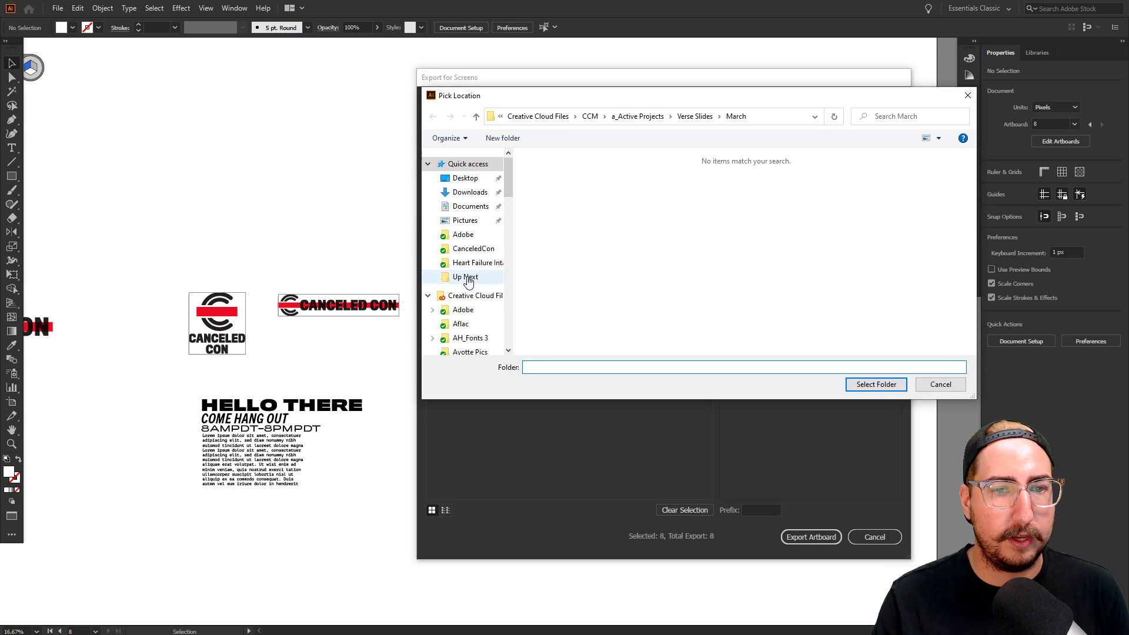
left_click(474, 248)
double_click(563, 198)
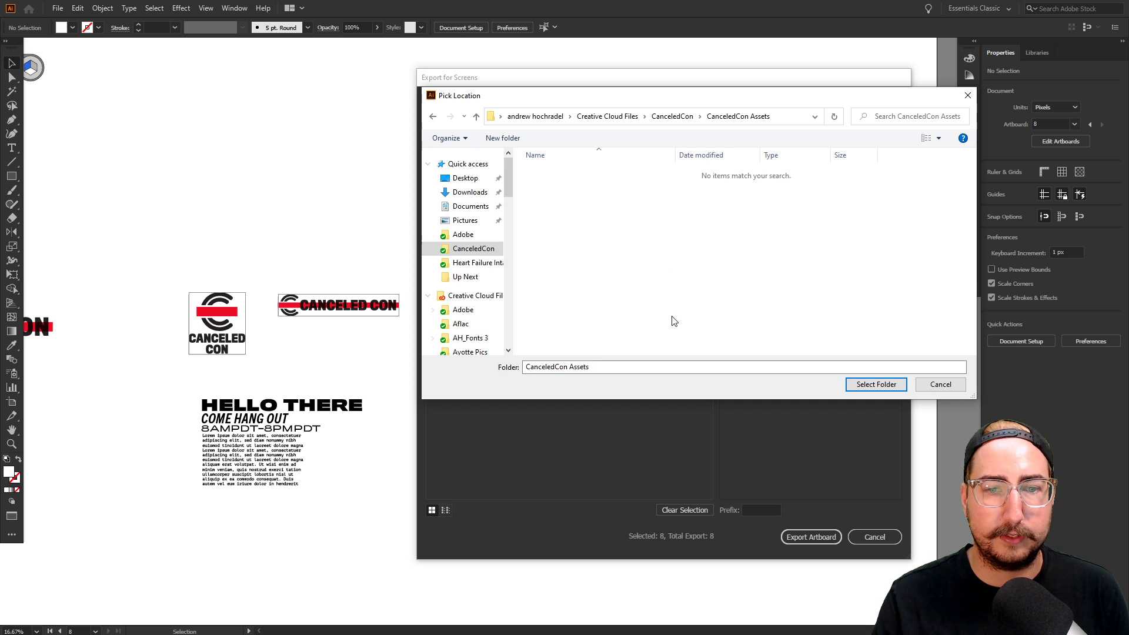
left_click(875, 385)
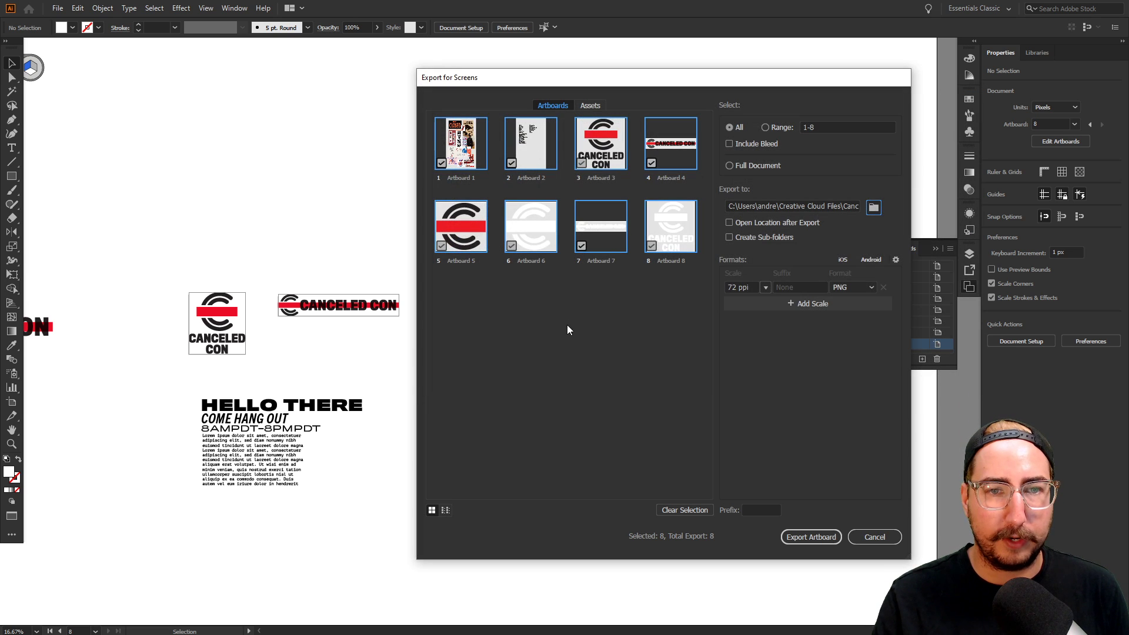
left_click(441, 163)
Untick Artboard 2 and name artboards canceledCon_Logo, CanceledCon_Logo_Horizontal and CanceledCon_Mark
left_click(512, 163)
double_click(606, 177)
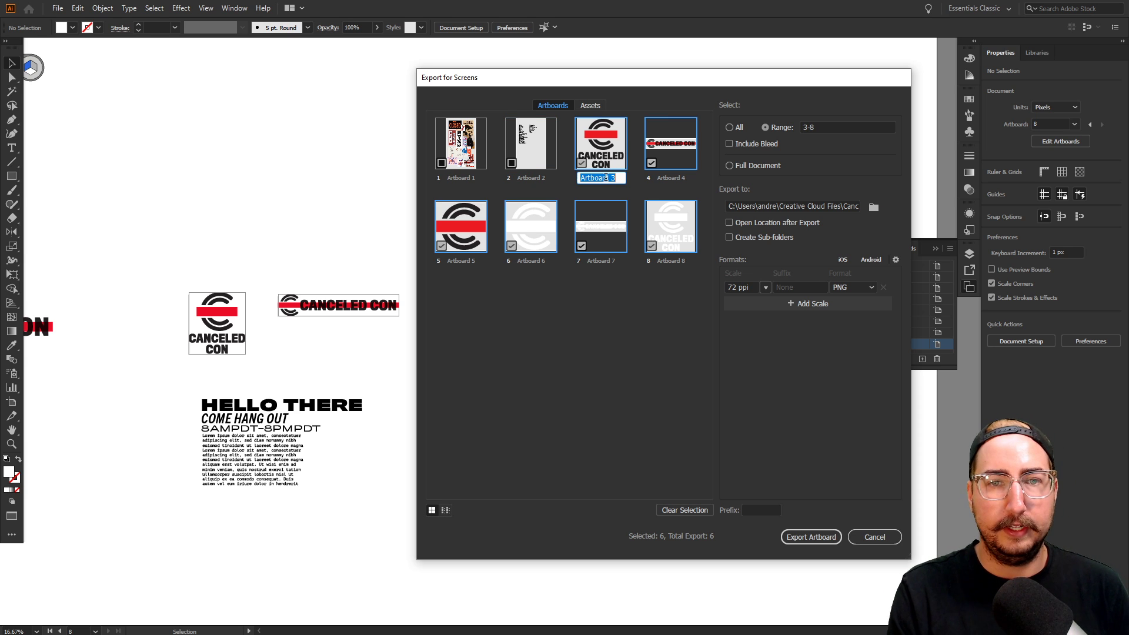
type("cancel")
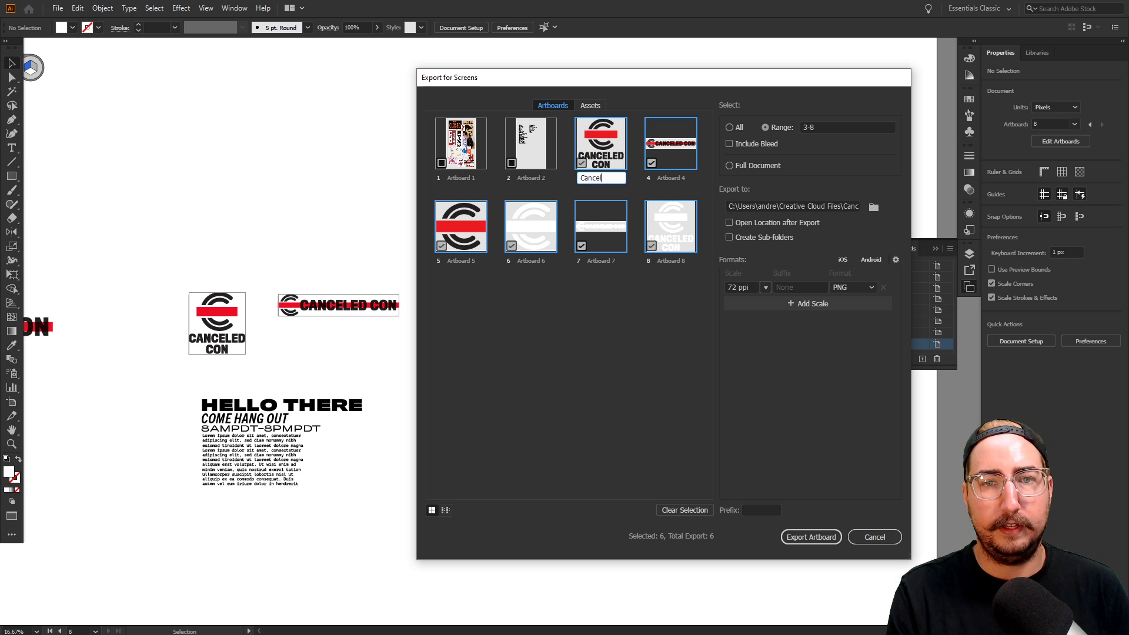
type("edCon_")
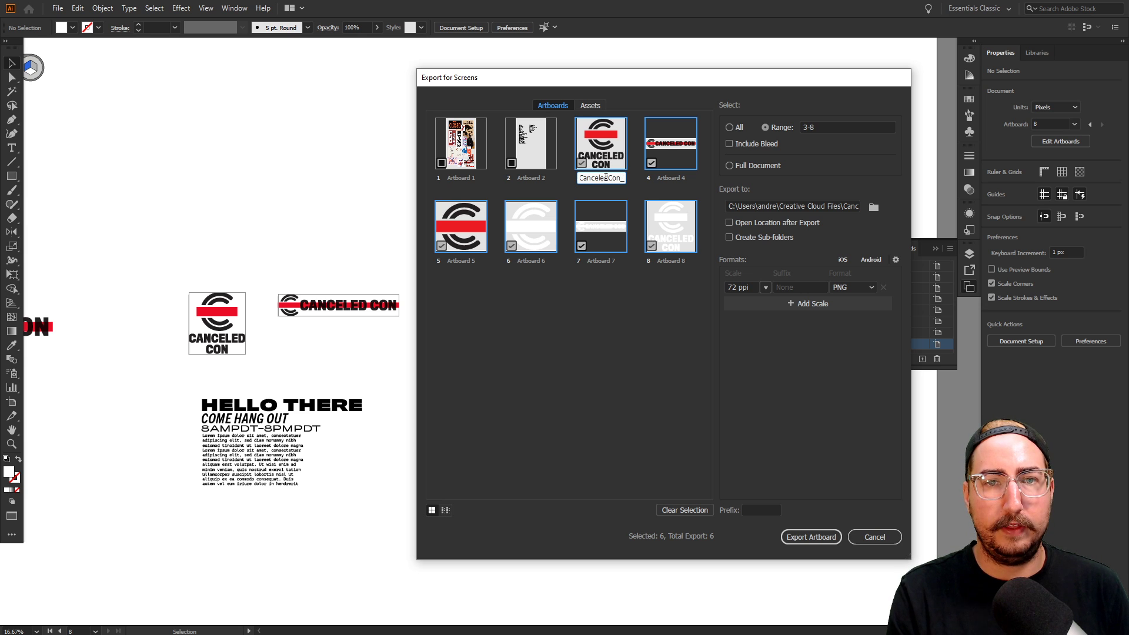
type("Logo")
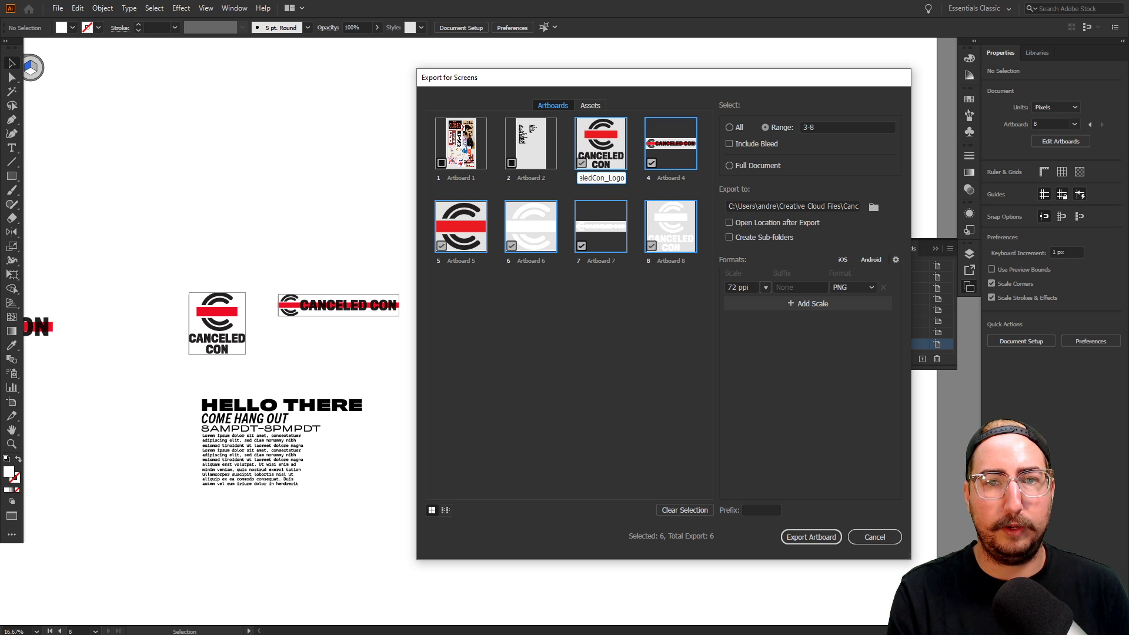
double_click(671, 179)
type("Can")
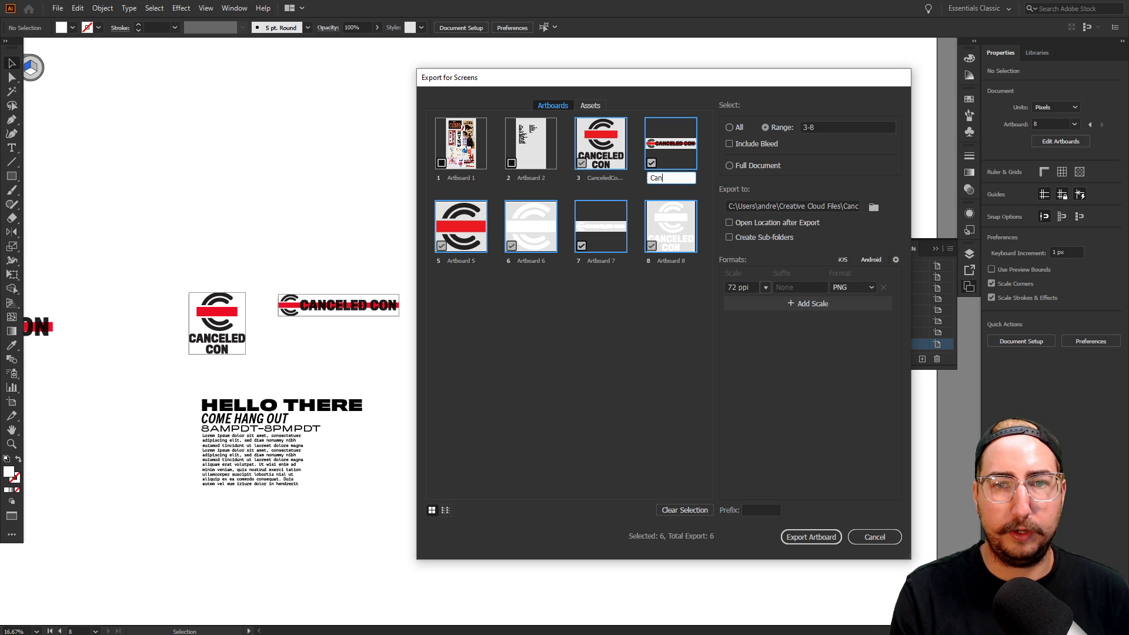
type("celed")
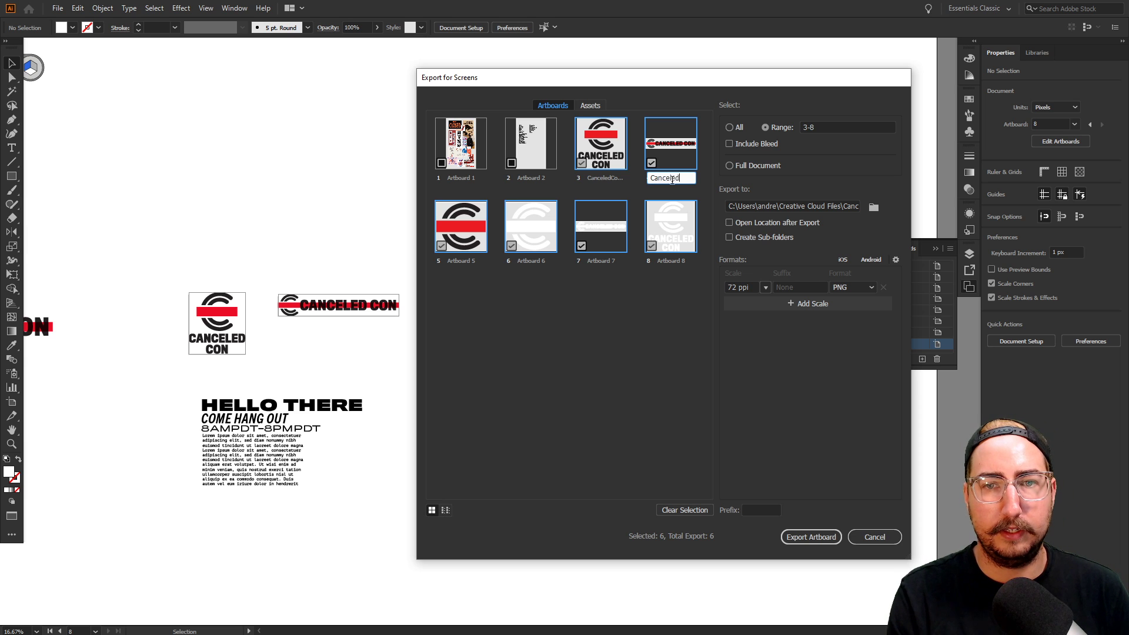
type("Con_Logo_")
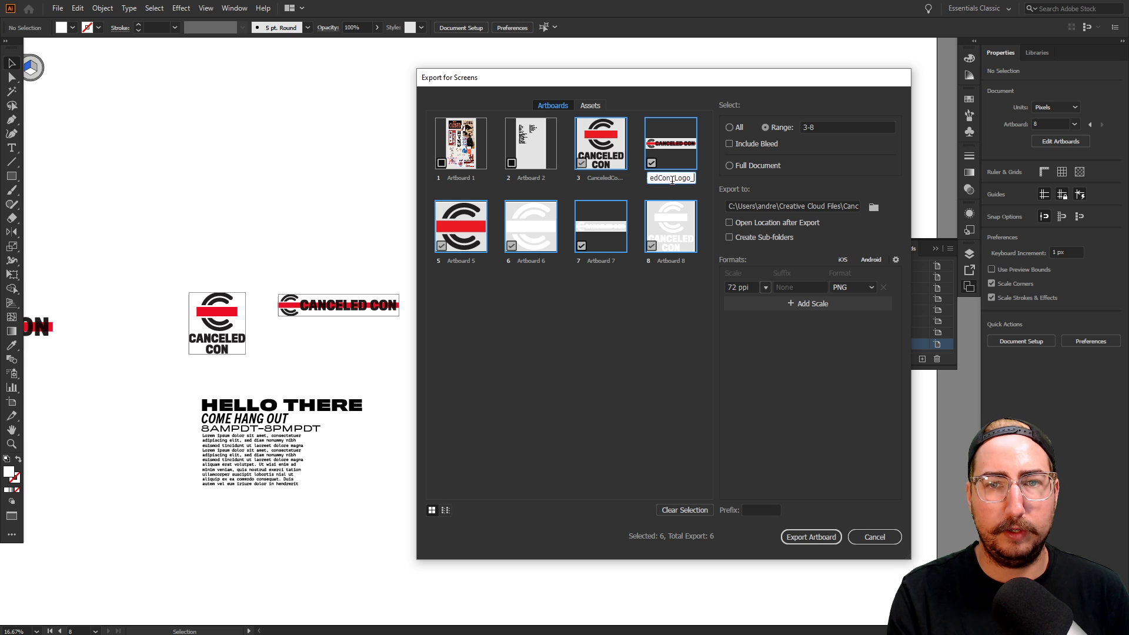
type("Horizontal")
key("Return")
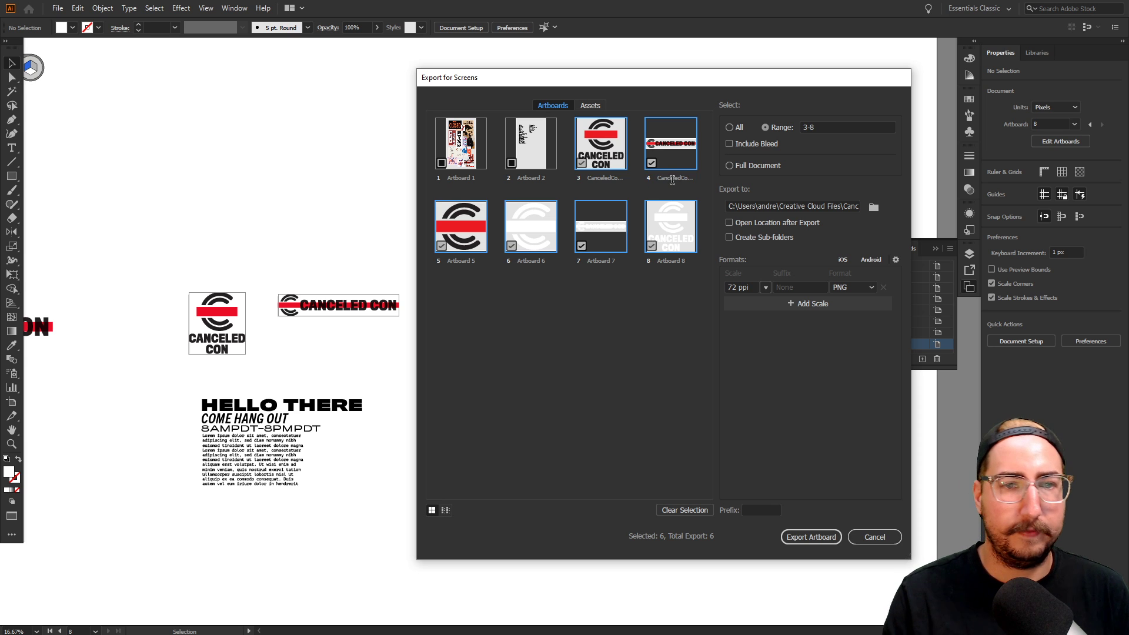
double_click(467, 261)
type("C")
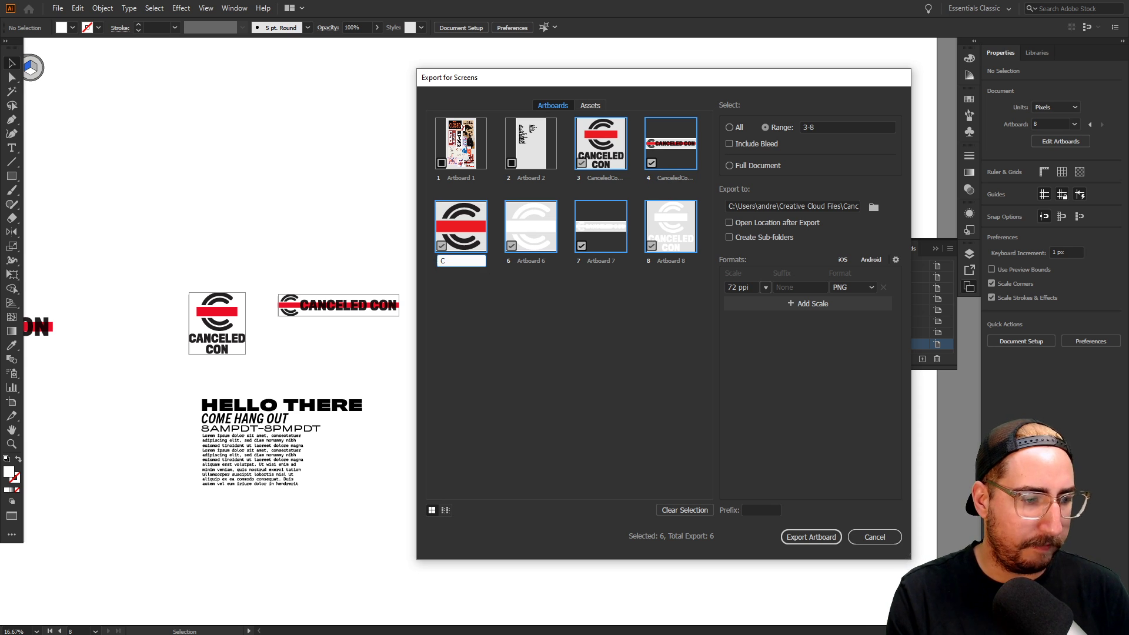
type("anceledCon")
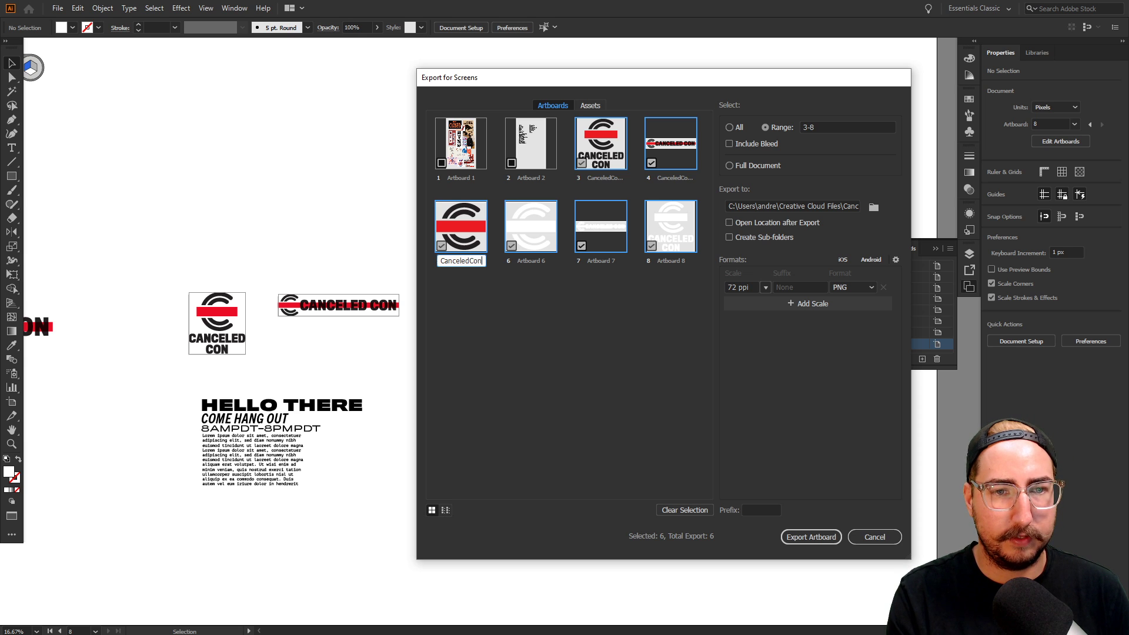
type("_Mark")
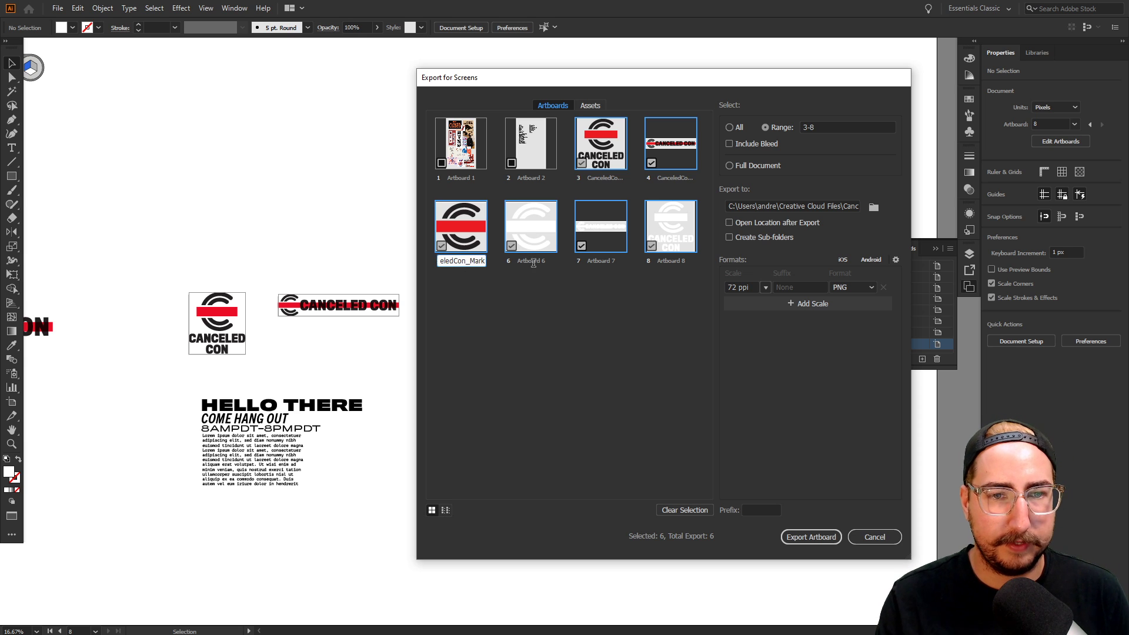
Name artboards 6–8 CanceledCon_Mark, CanceledCon_Wide_W and CanceledCon_Logo_White
double_click(538, 261)
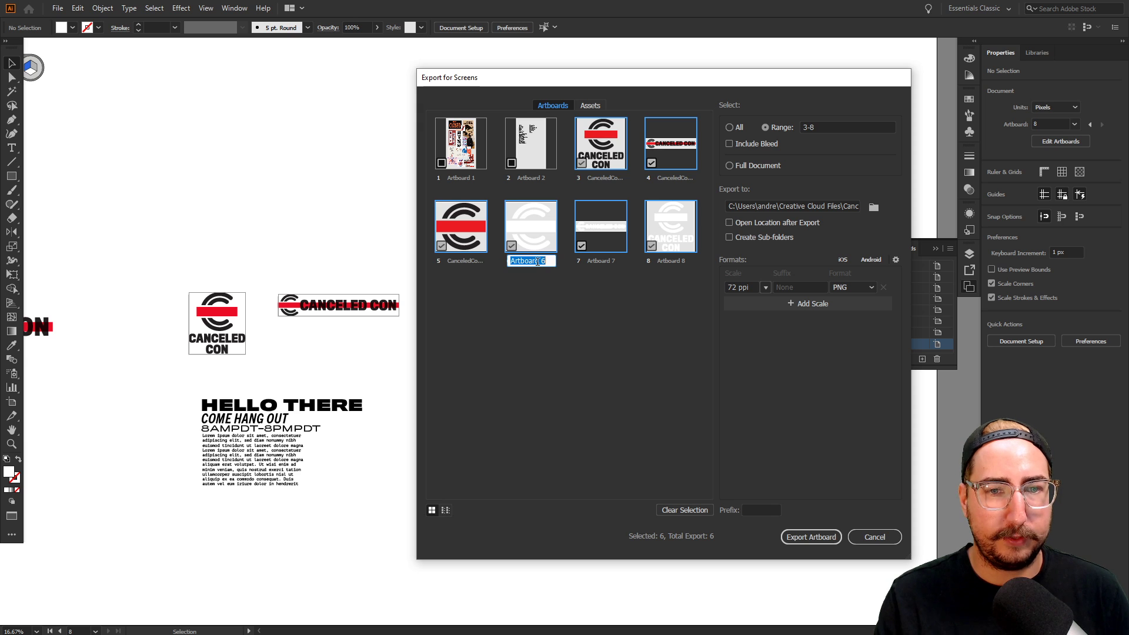
type("CanceledCon_Mark")
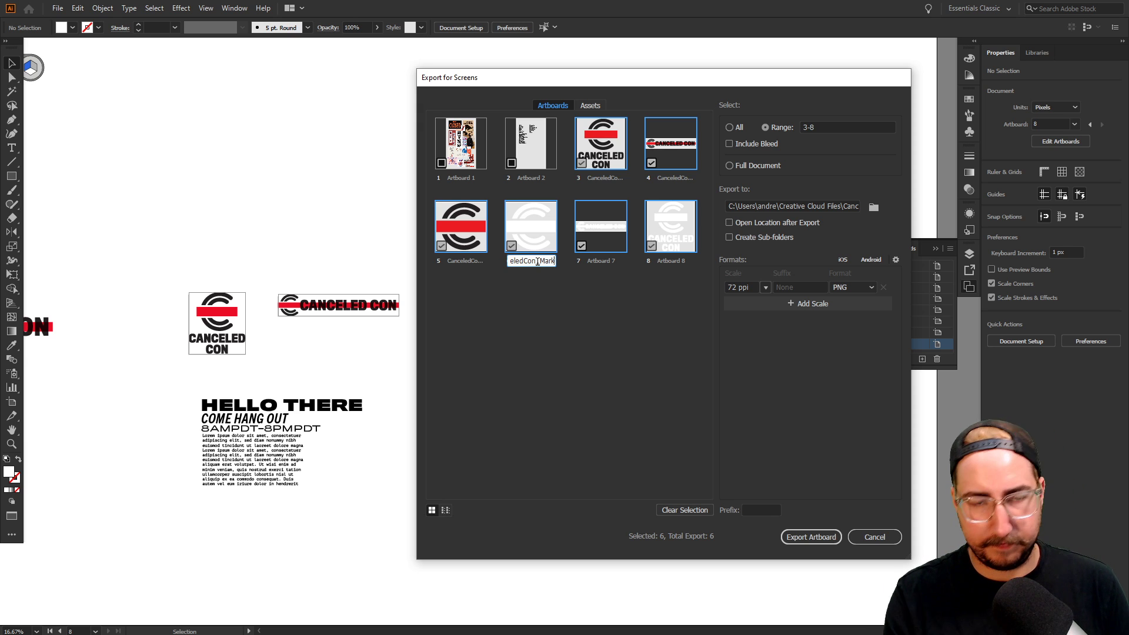
key("Return")
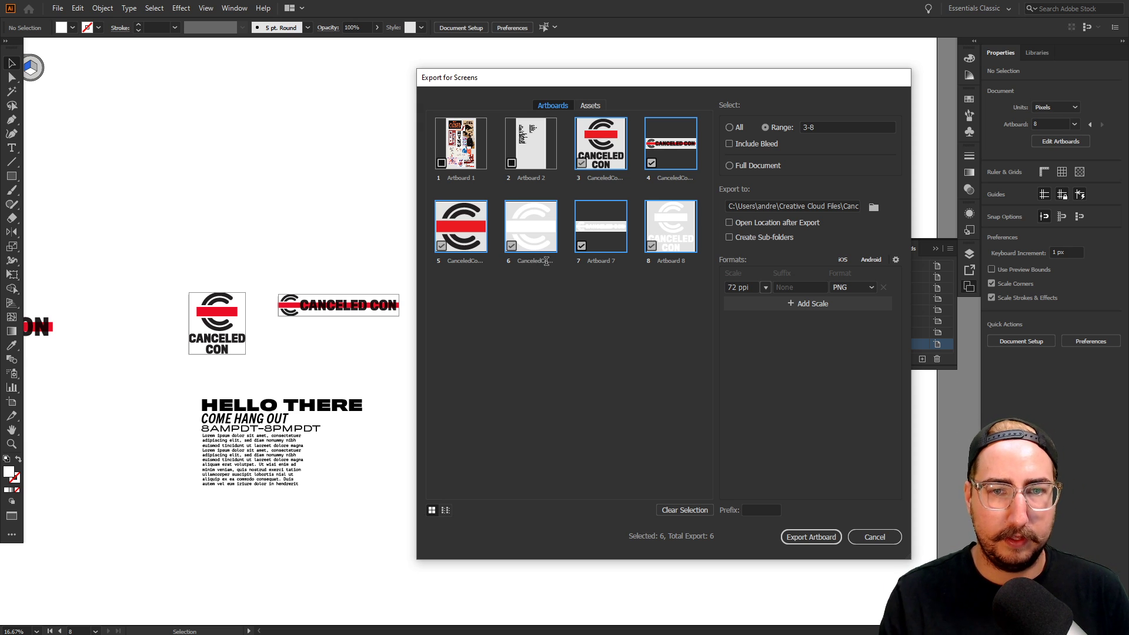
double_click(604, 260)
type("CanceledCon")
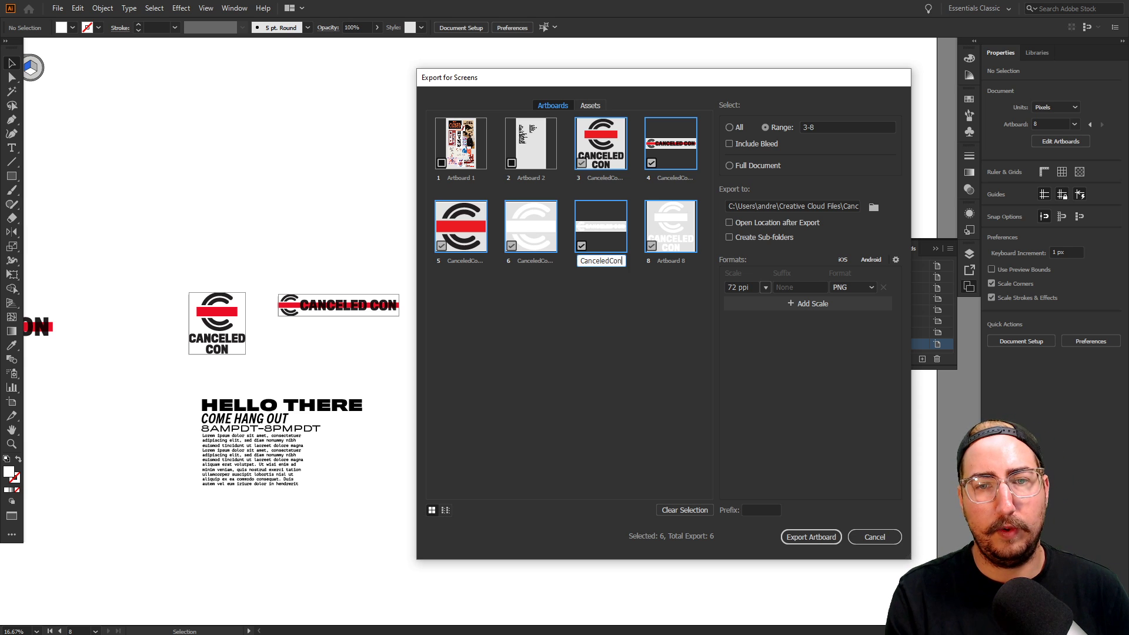
type("_Wide_White")
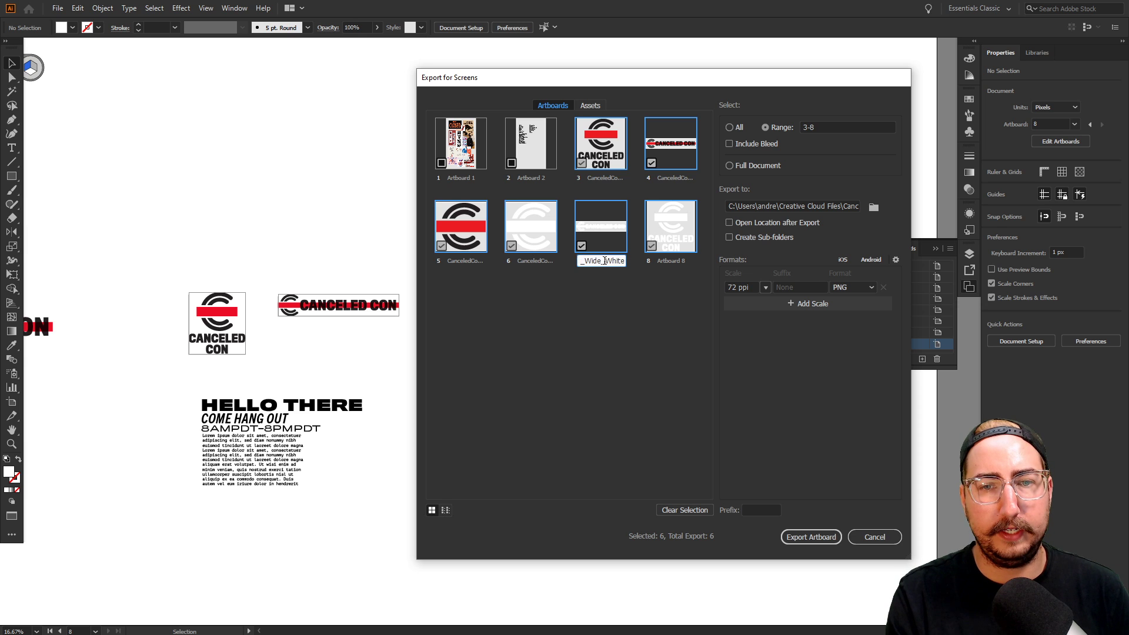
key("Return")
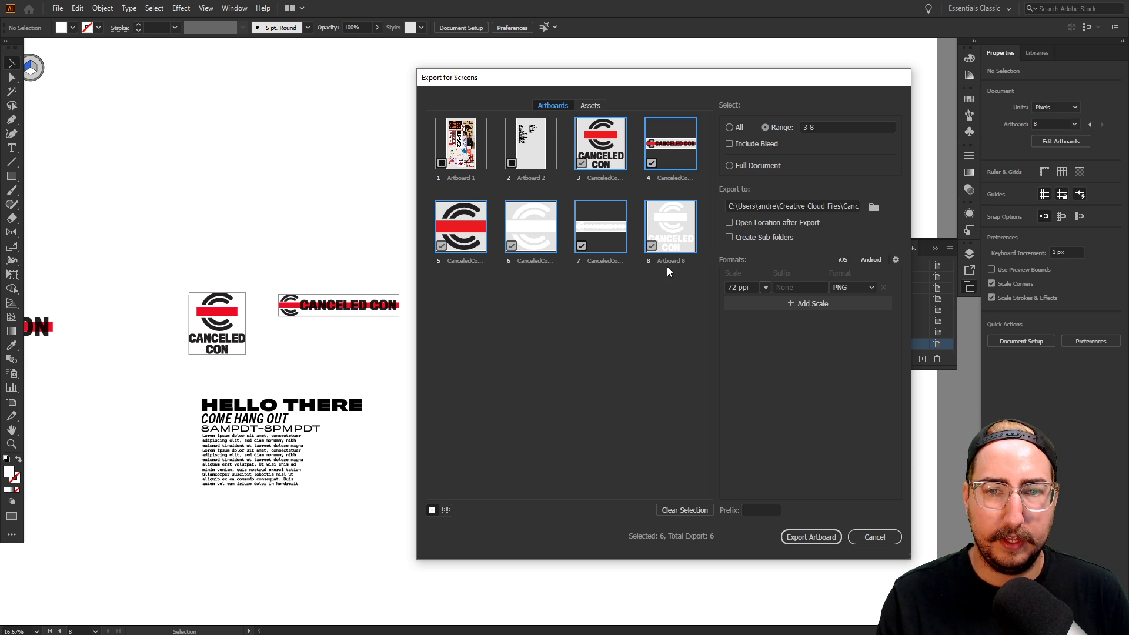
double_click(614, 177)
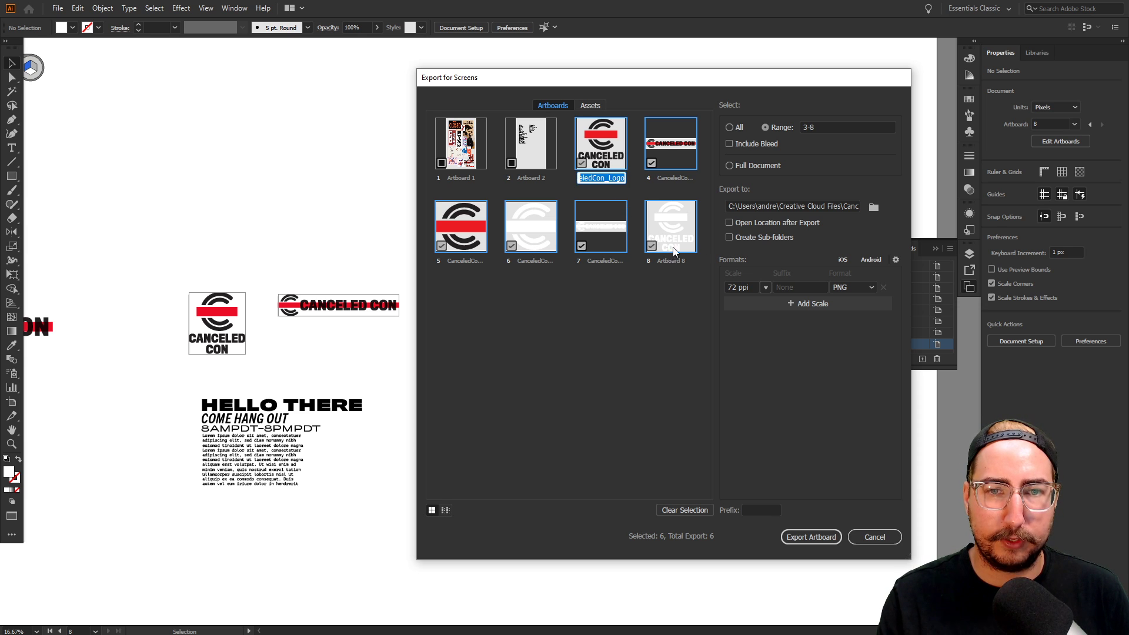
double_click(684, 264)
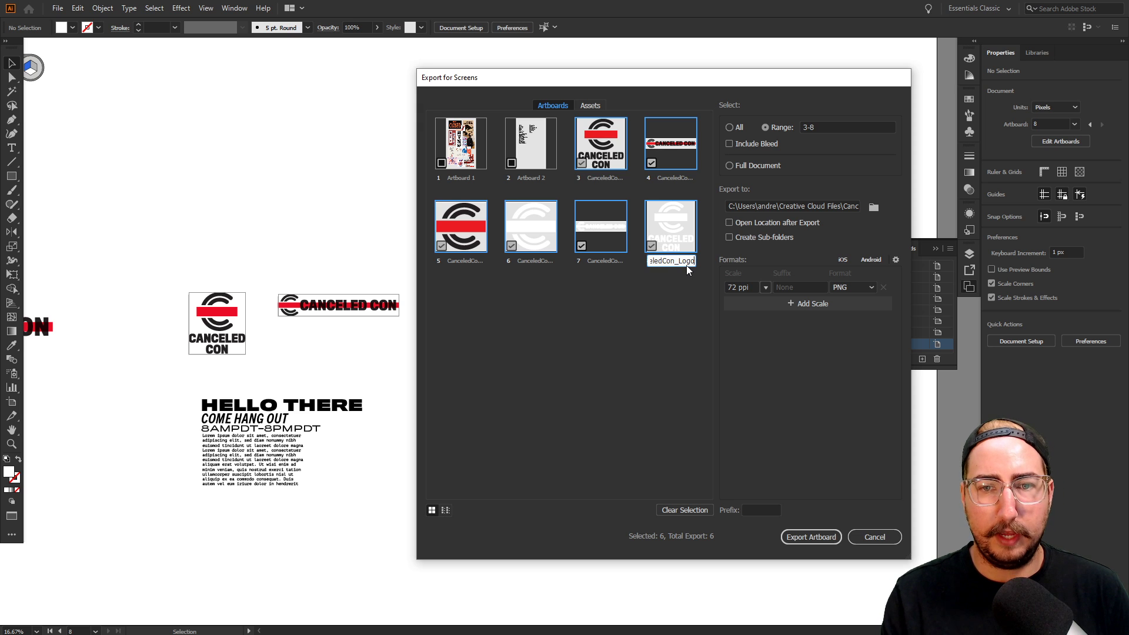
type("White")
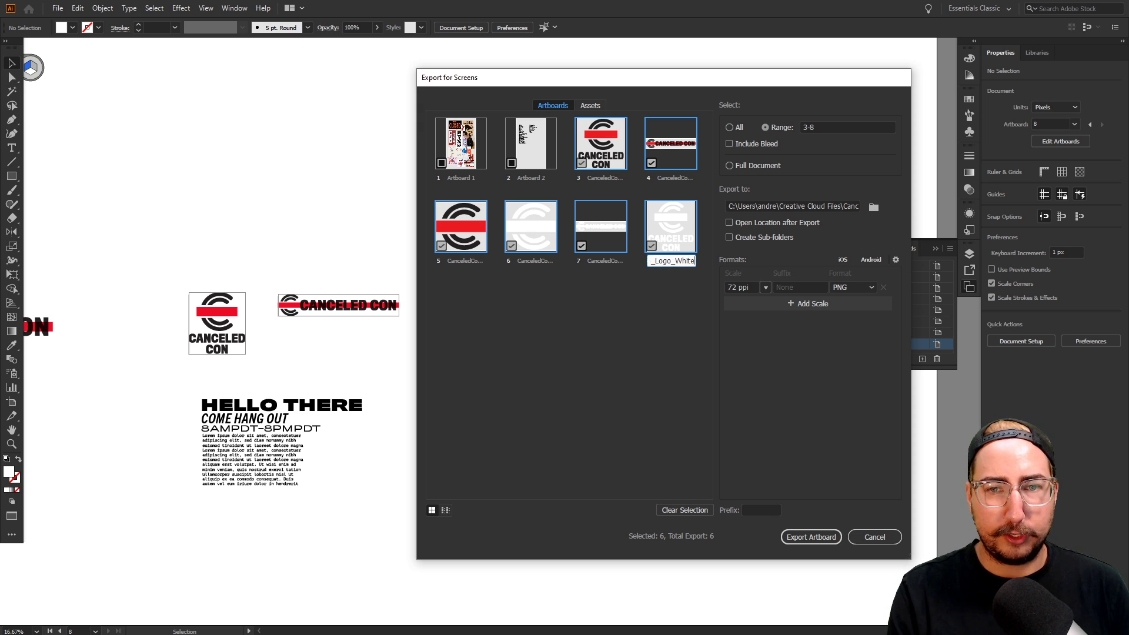
left_click(657, 339)
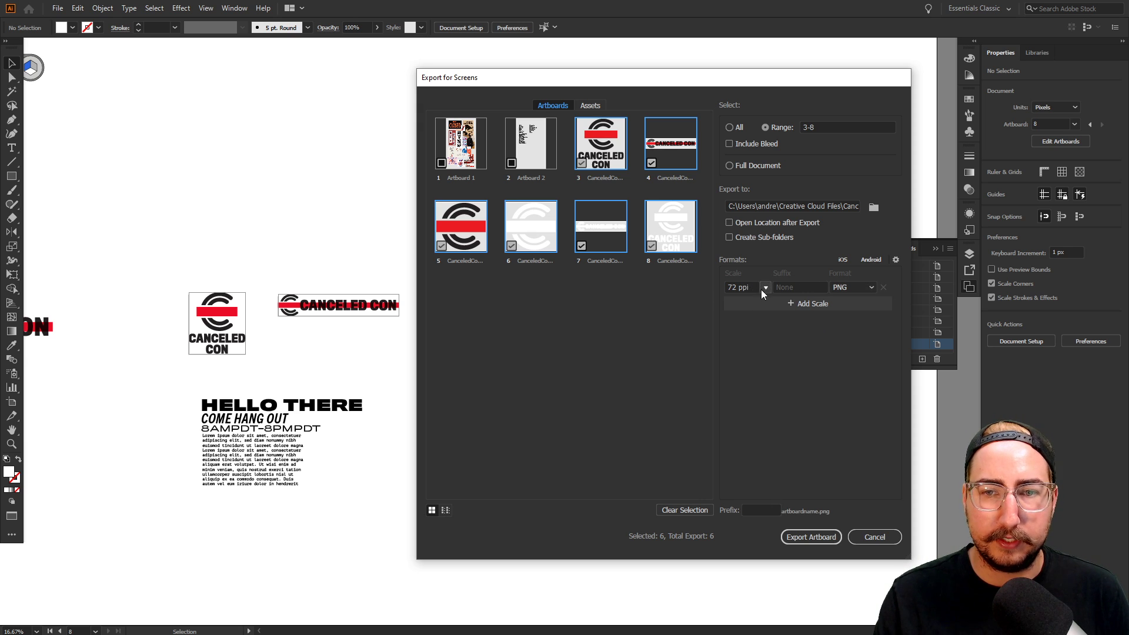
Set the export scale to 300 ppi, add a second SVG format, and export the six artboards
left_click(742, 288)
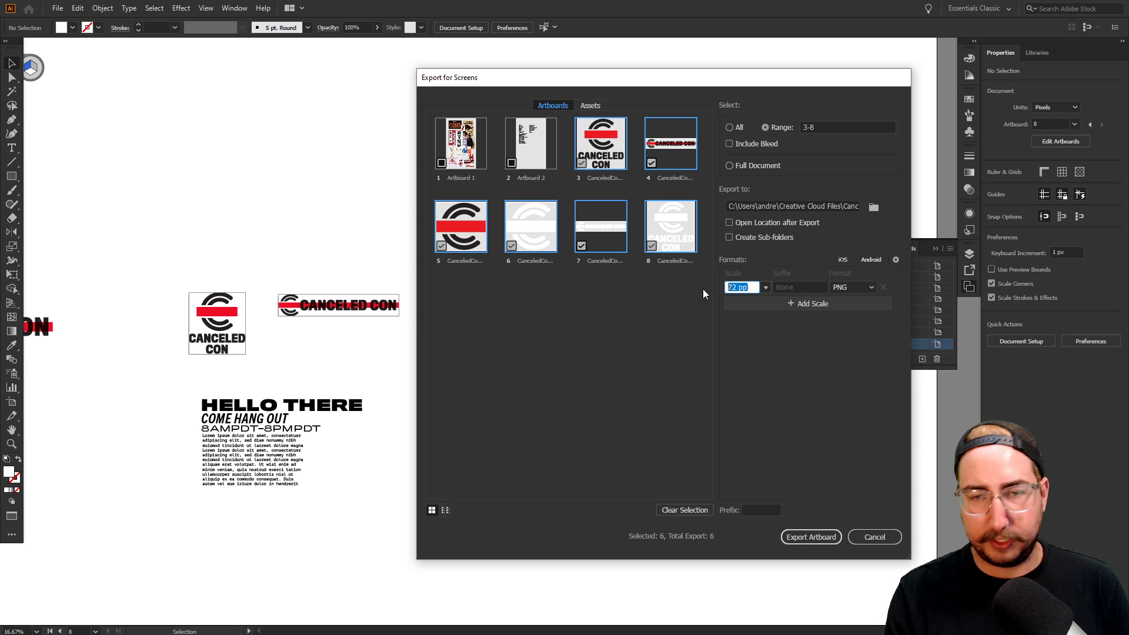
double_click(743, 287)
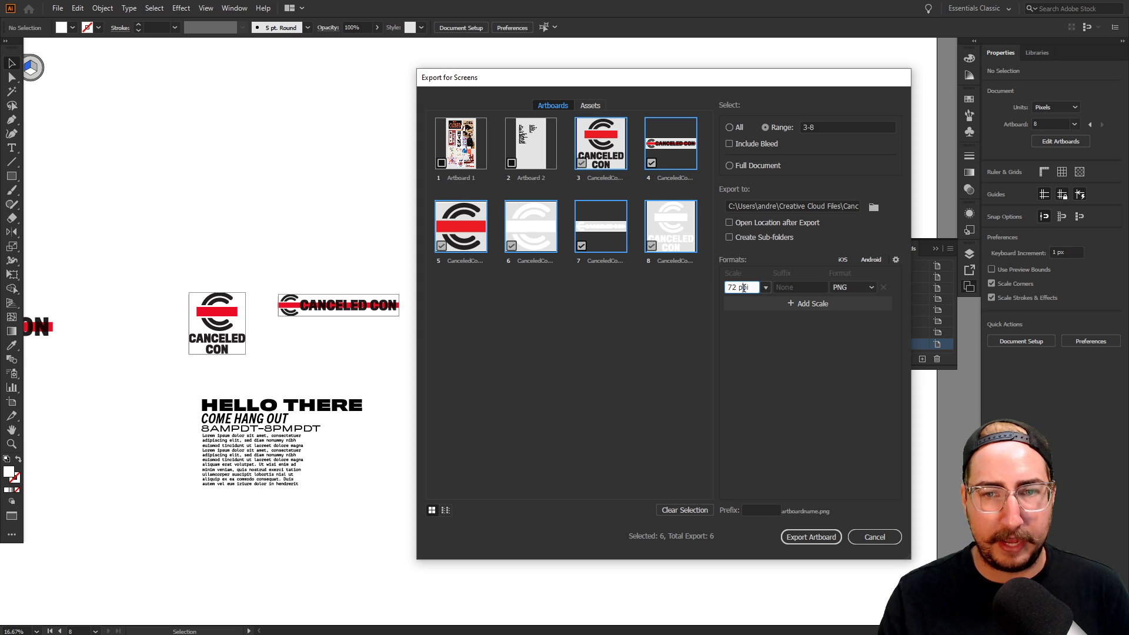
type("300")
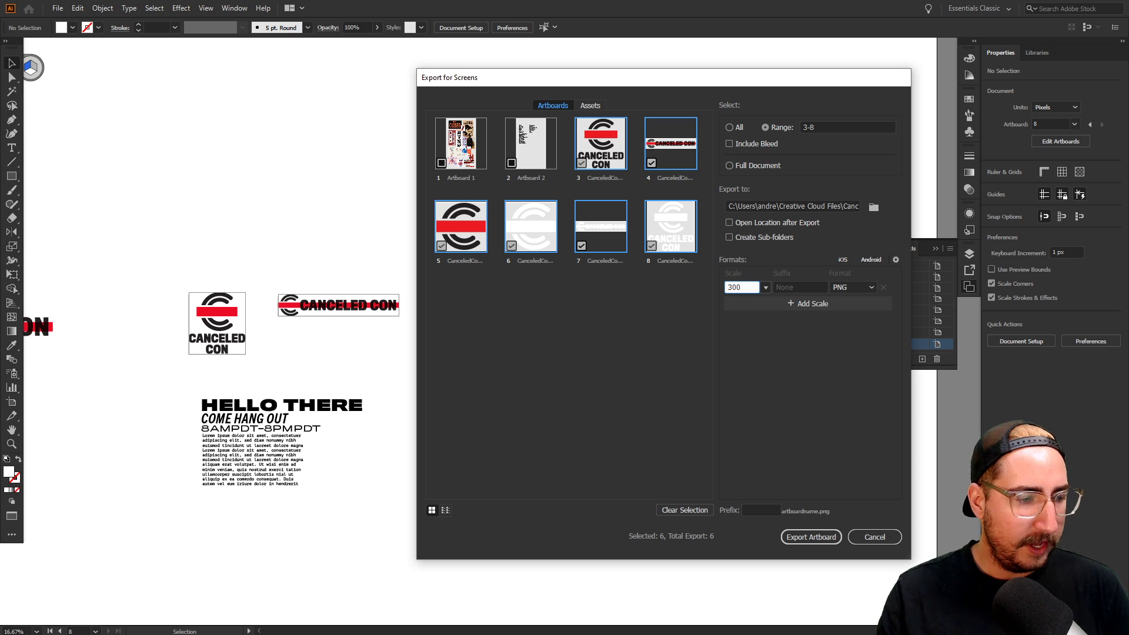
key("Tab")
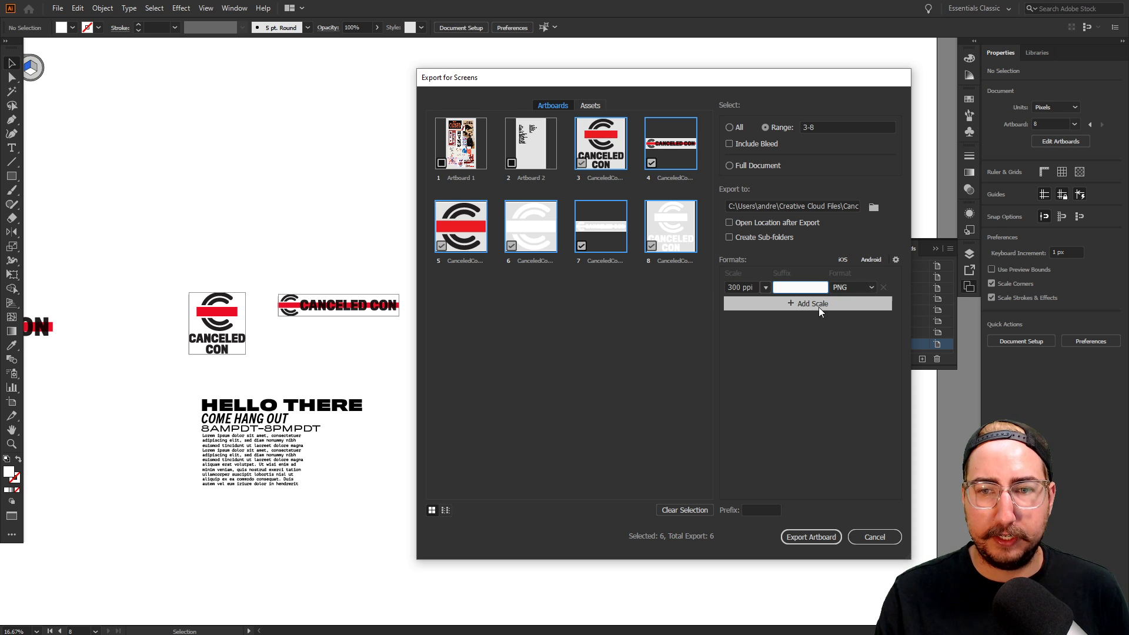
left_click(804, 308)
left_click(852, 306)
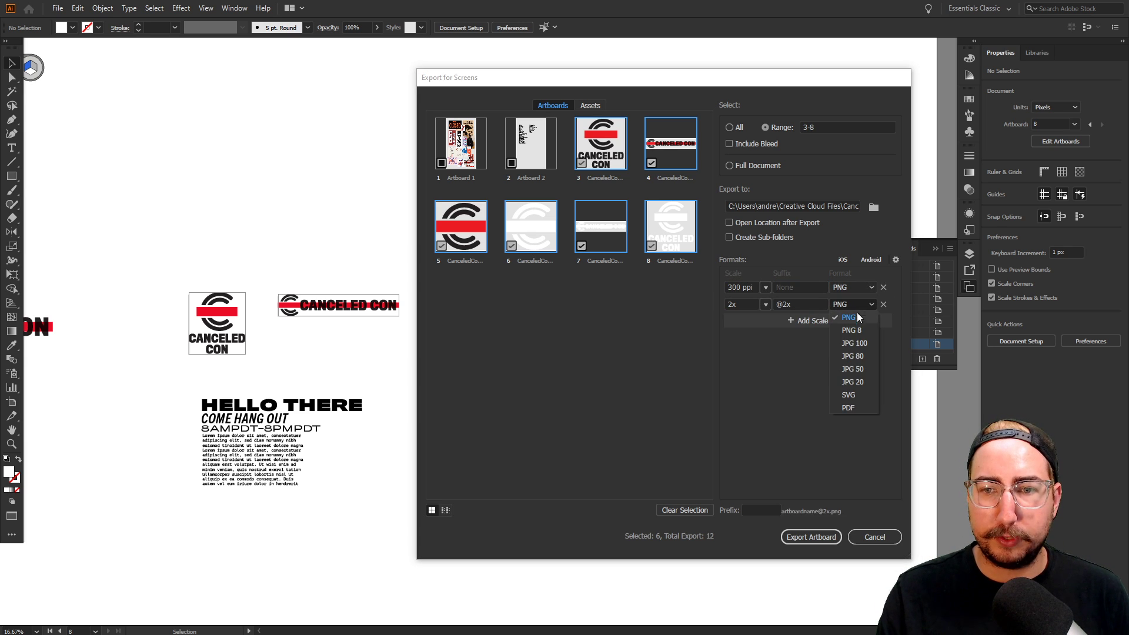
left_click(856, 396)
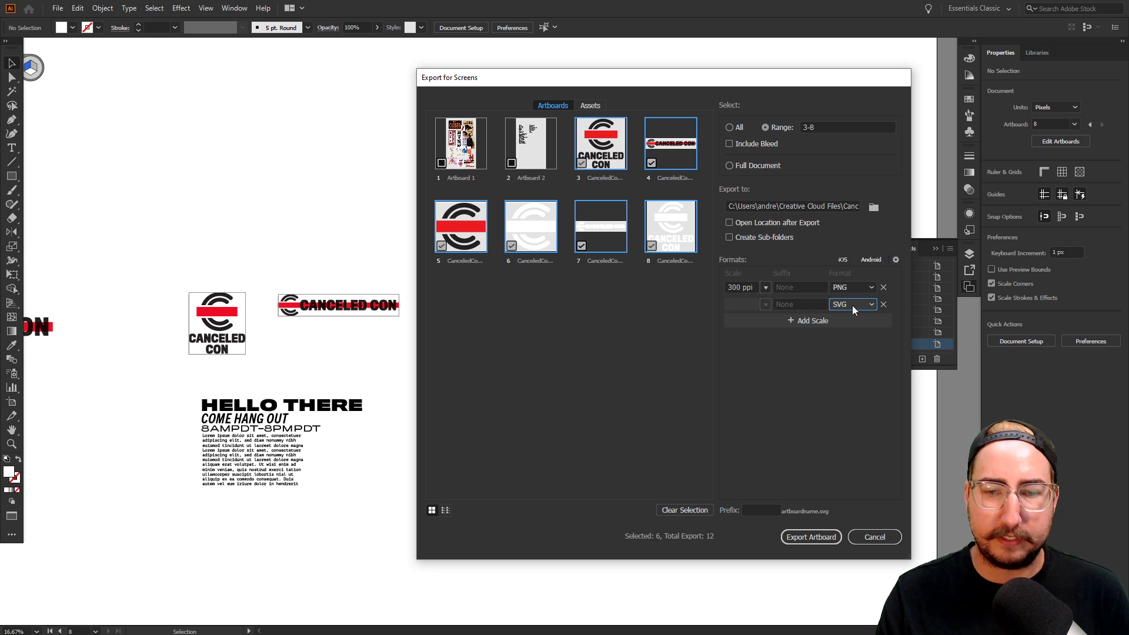
left_click(810, 537)
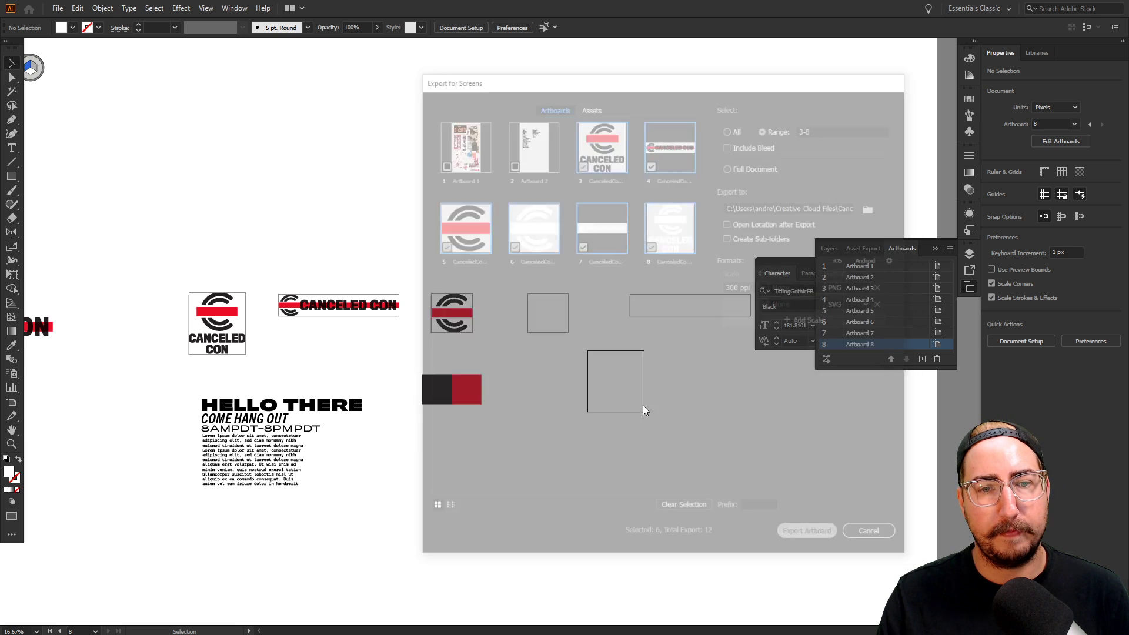
In File Explorer, open CanceledCon > CanceledCon Assets to check the exported PNG and SVG logos
key("alt+Tab")
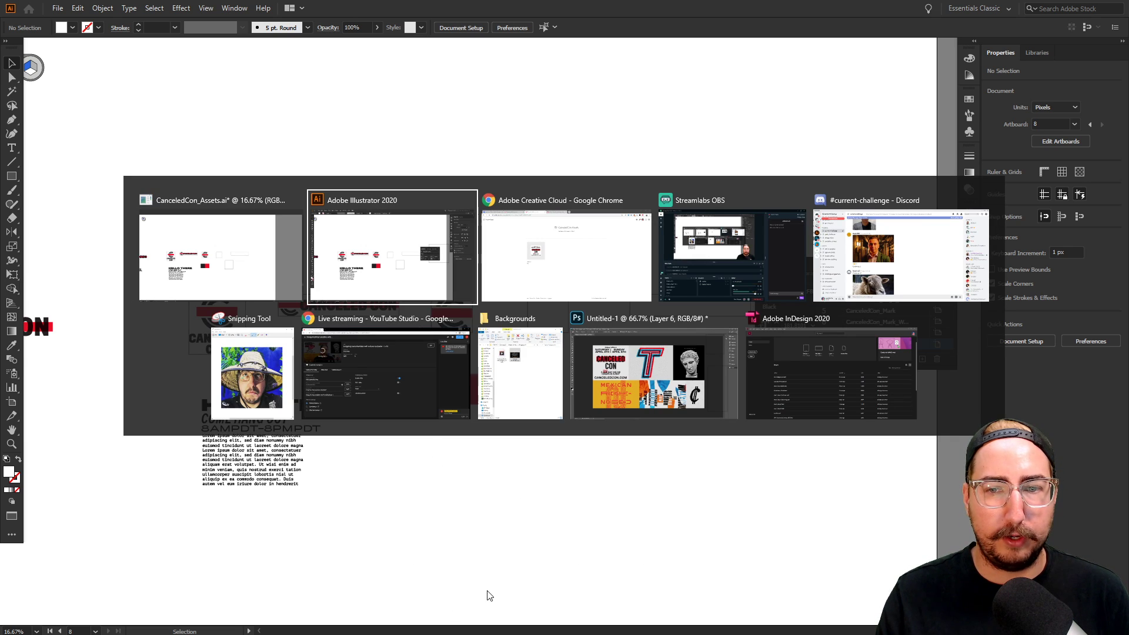
left_click(520, 373)
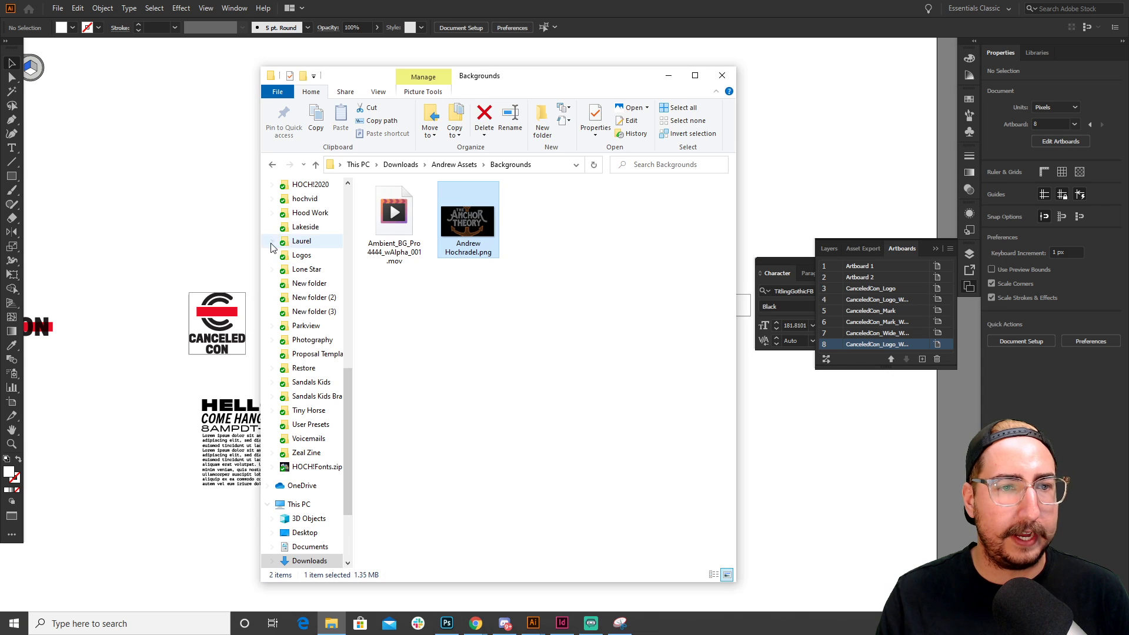
scroll(309, 312, "up", 4)
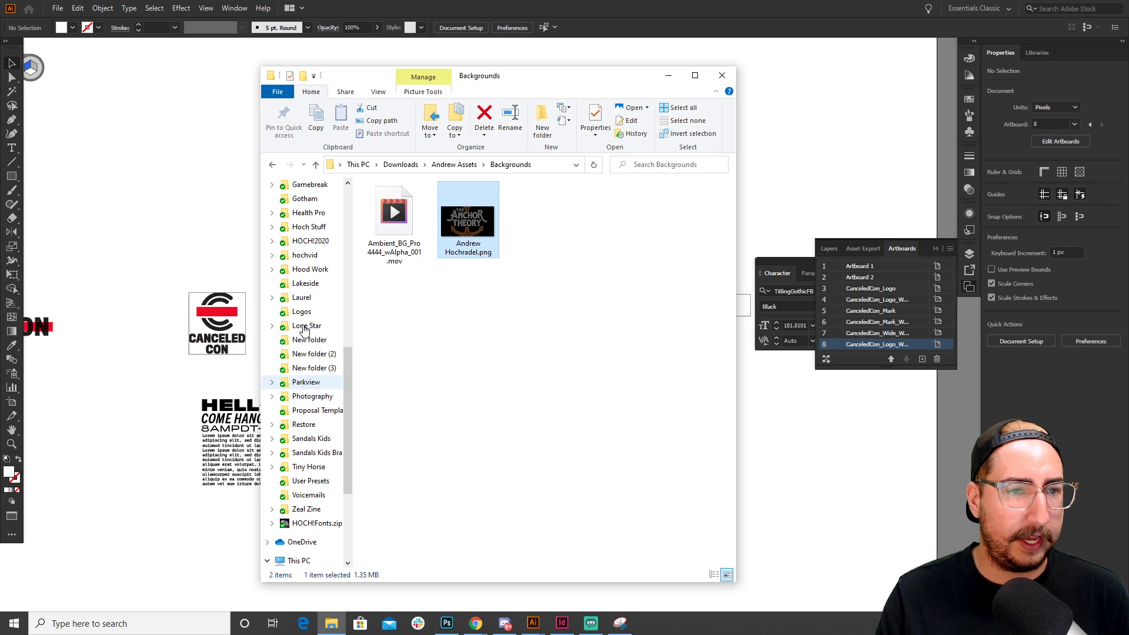
scroll(306, 297, "up", 1)
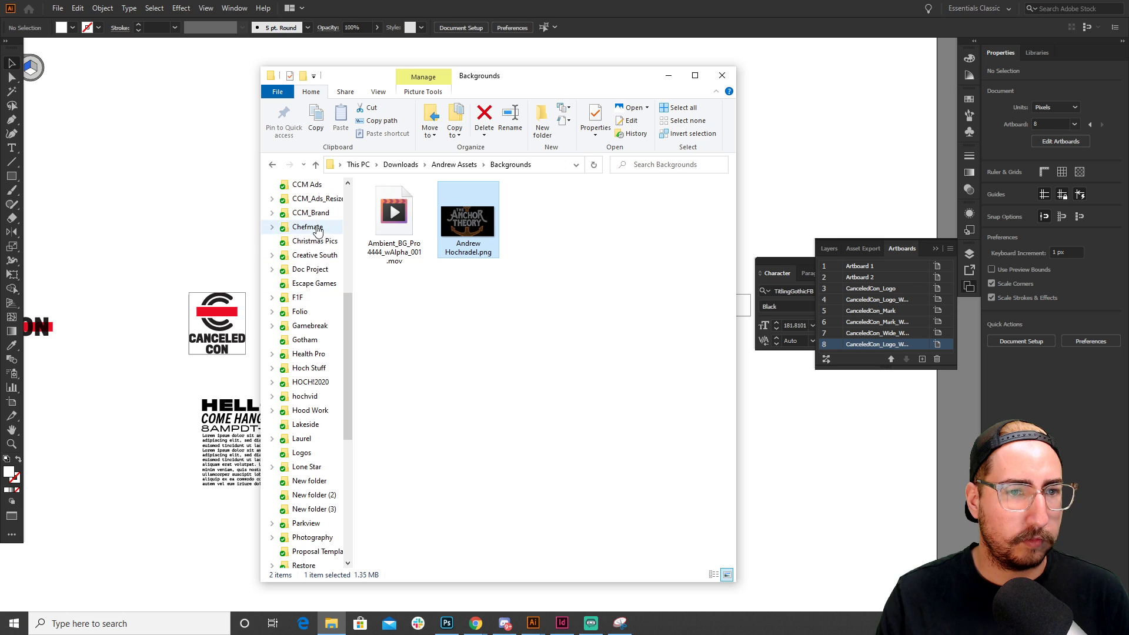
scroll(316, 263, "up", 1)
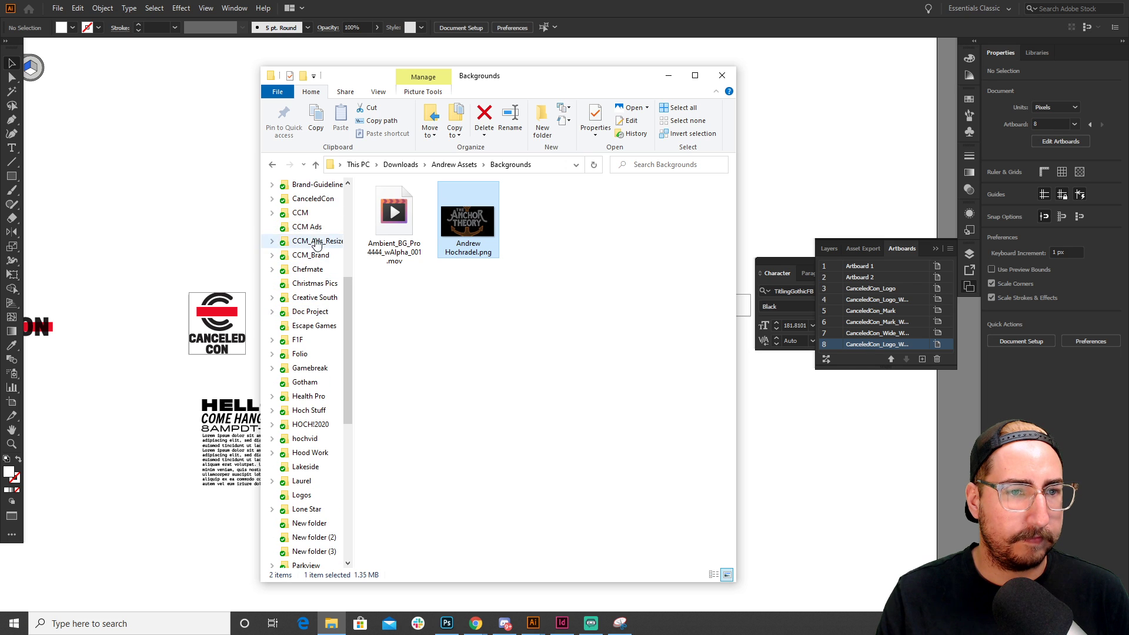
left_click(294, 198)
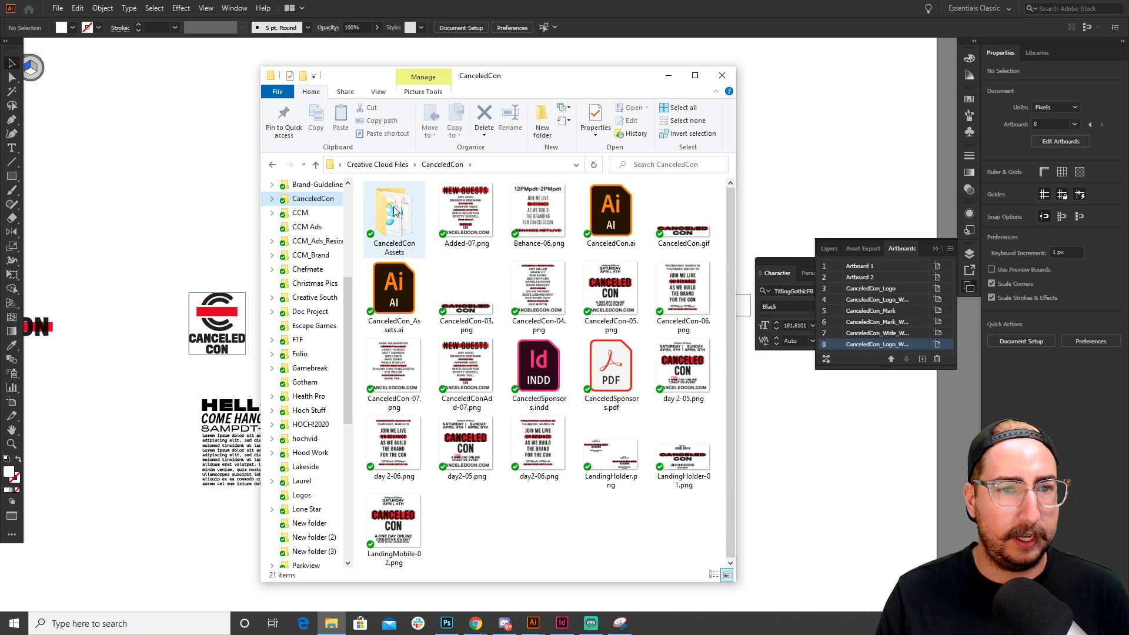
double_click(394, 211)
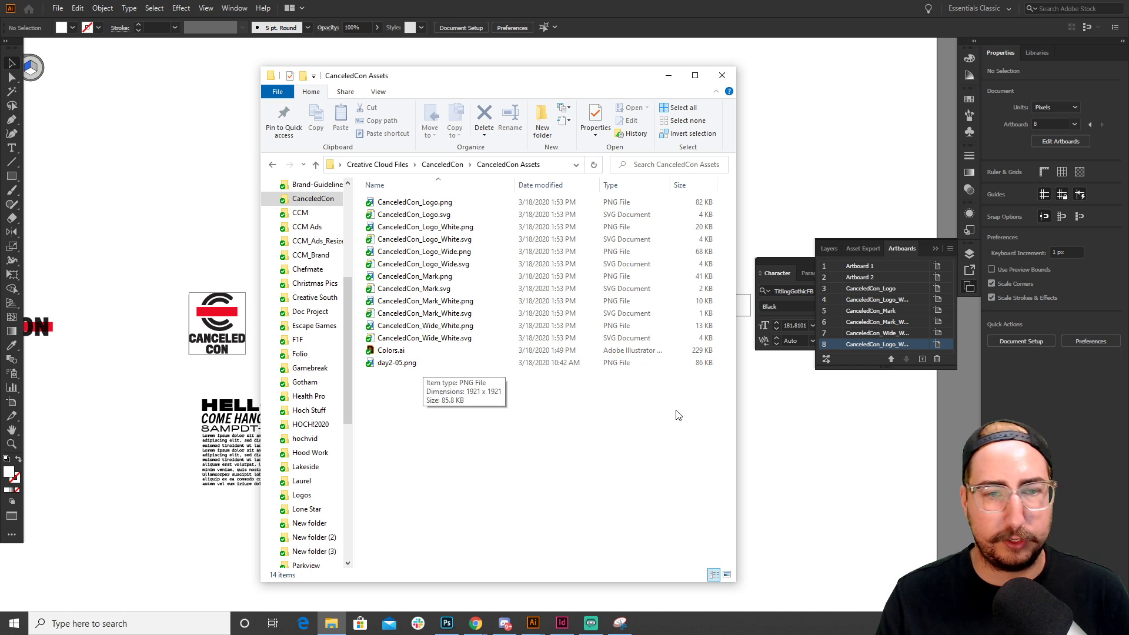
left_click(778, 429)
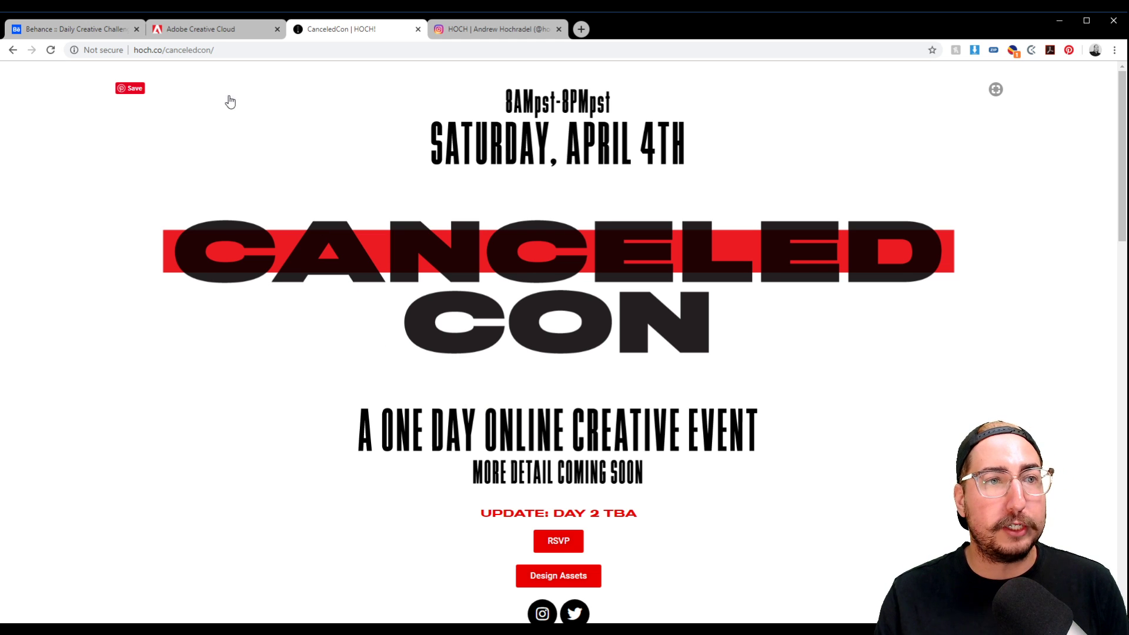
left_click(216, 27)
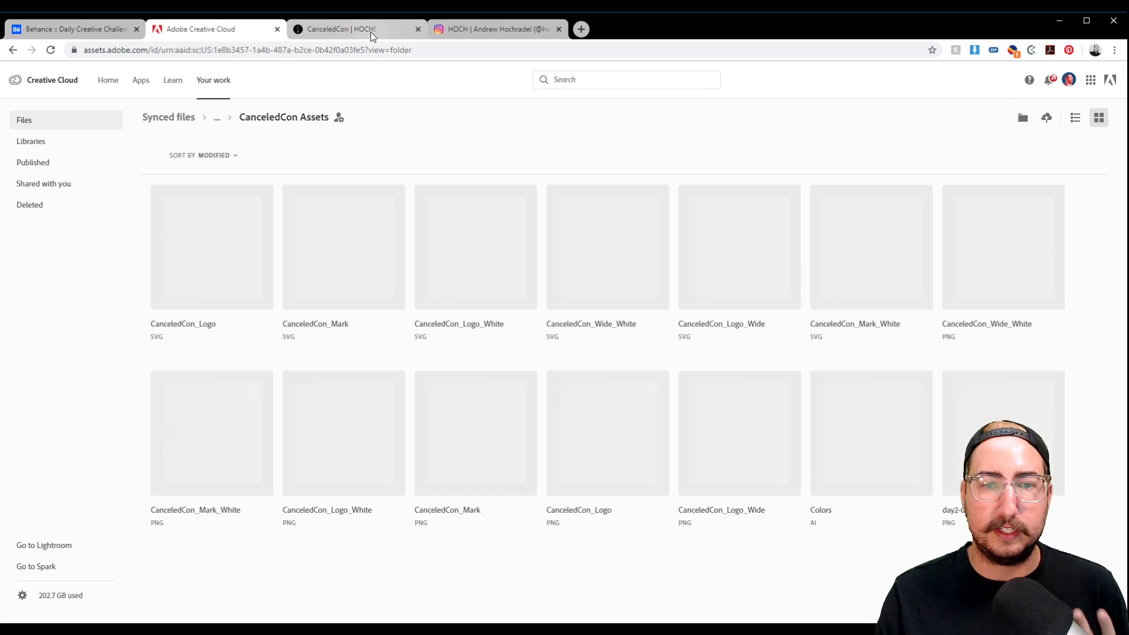
left_click(370, 31)
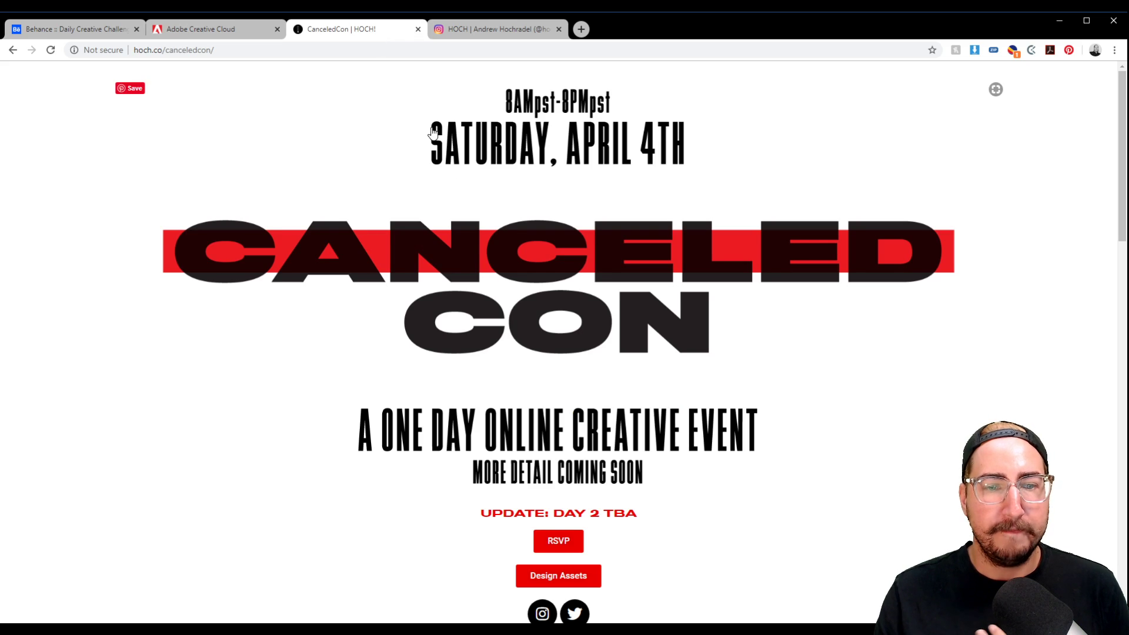
scroll(608, 371, "down", 3)
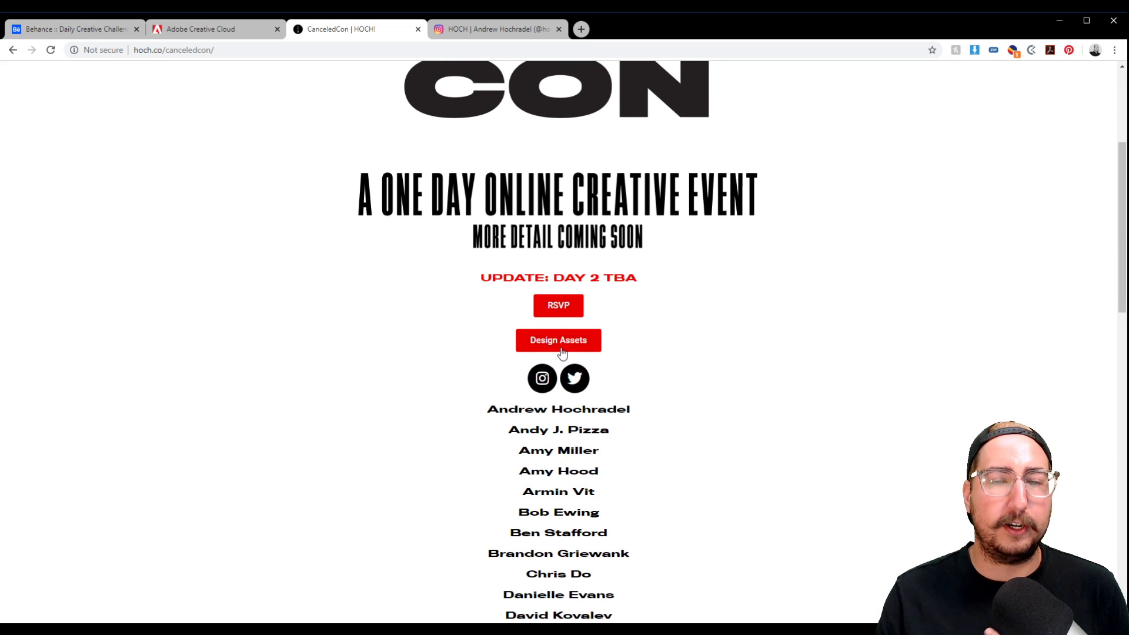